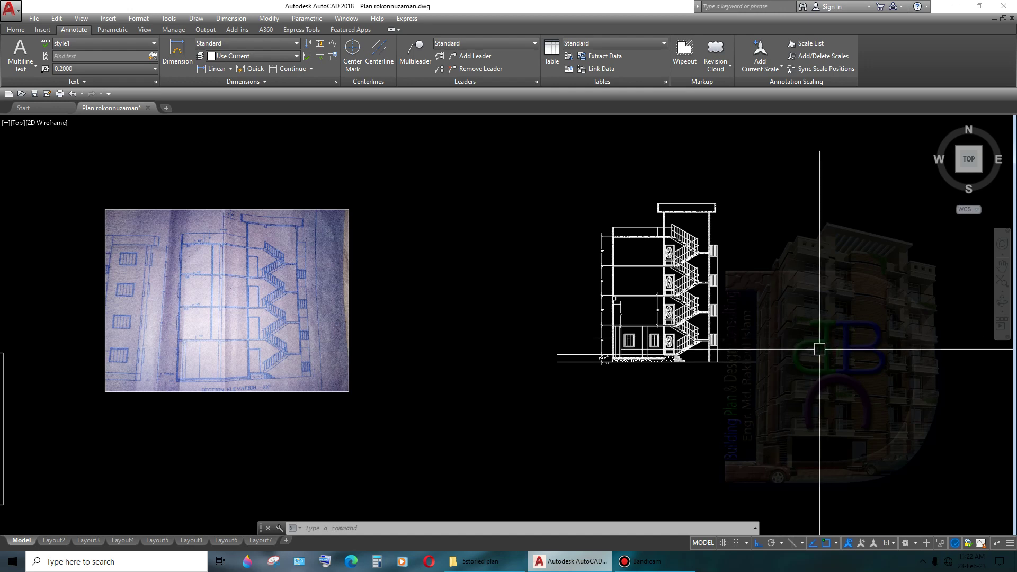
- Pan and zoom across the elevation and blueprint photo to inspect the lower floors and stairs
middle_drag(819, 349, 759, 347)
scroll(630, 347, up, 2)
middle_drag(660, 348, 731, 359)
middle_drag(848, 332, 751, 320)
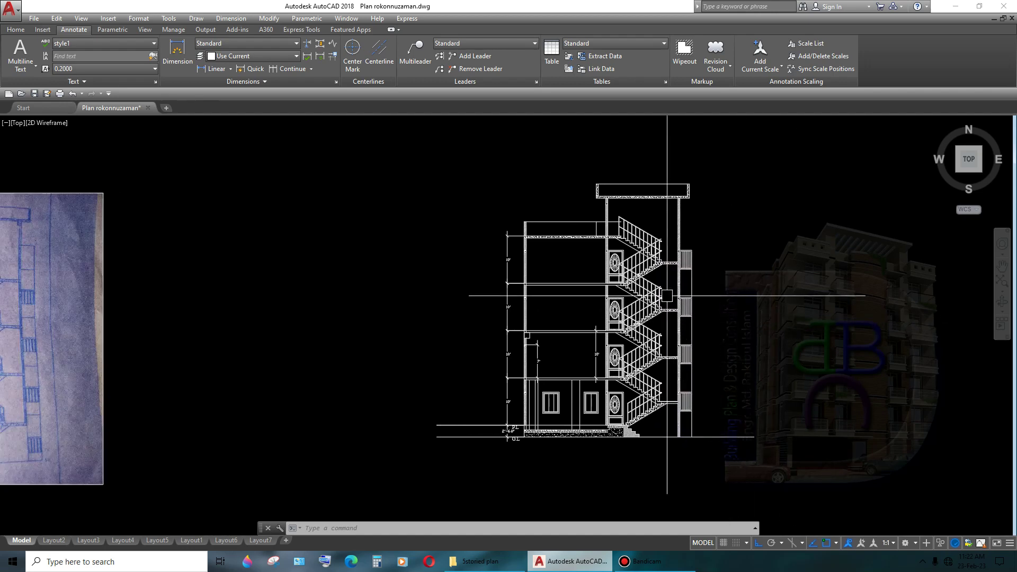
scroll(671, 217, up, 4)
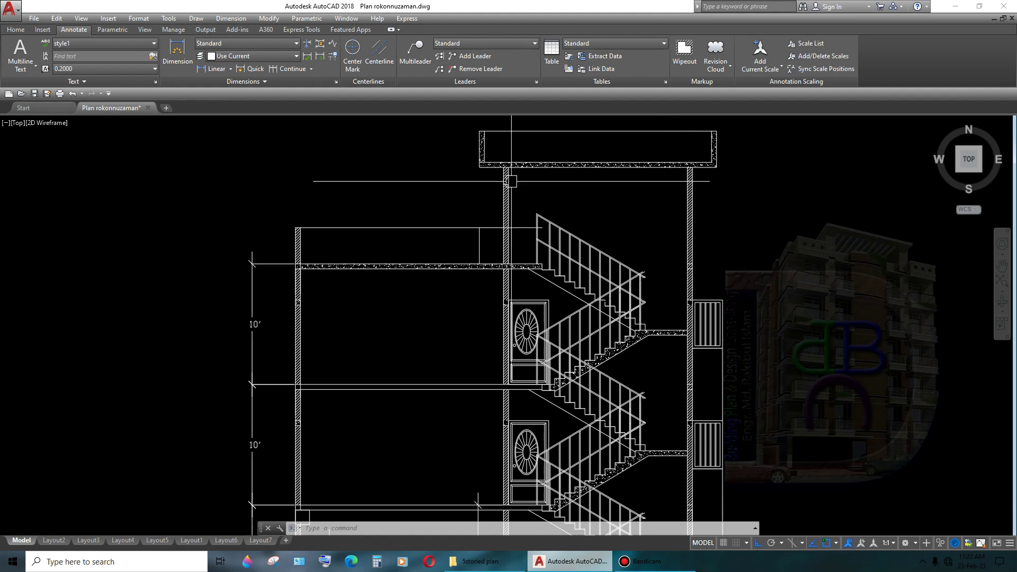
scroll(608, 238, down, 4)
middle_drag(657, 358, 678, 316)
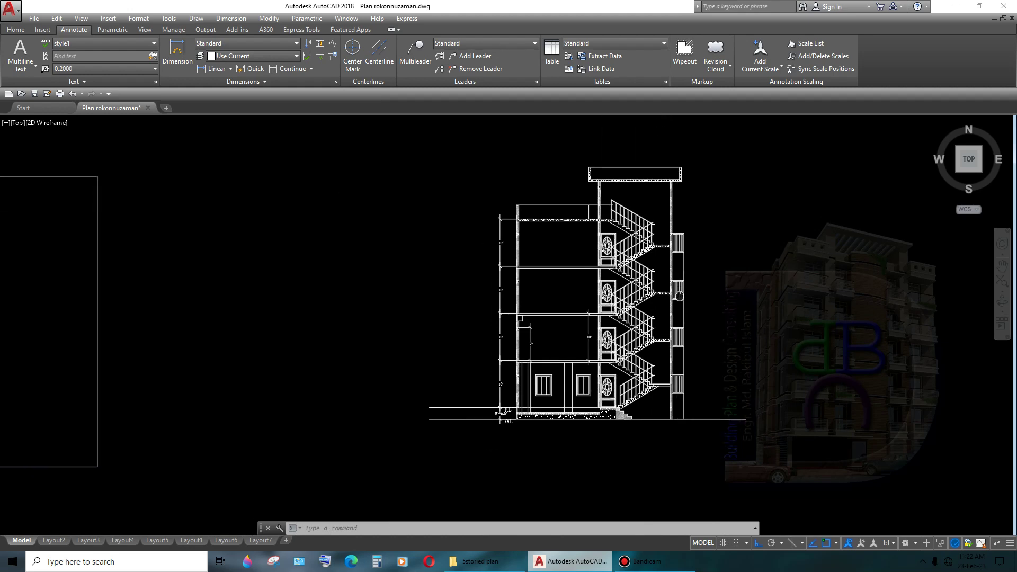
scroll(682, 318, up, 4)
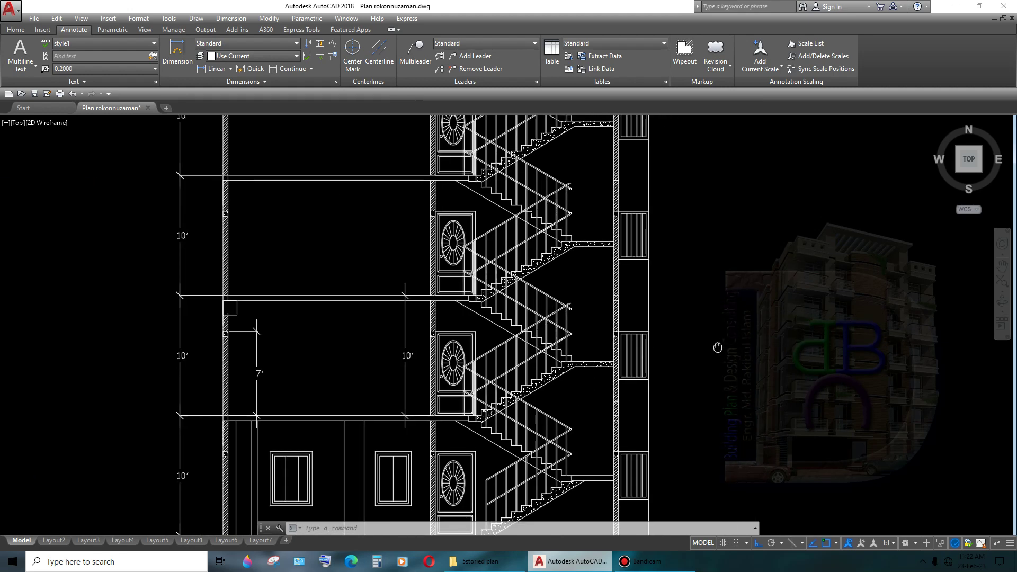
scroll(682, 318, down, 2)
scroll(682, 318, down, 2)
middle_drag(667, 360, 761, 360)
scroll(628, 354, down, 2)
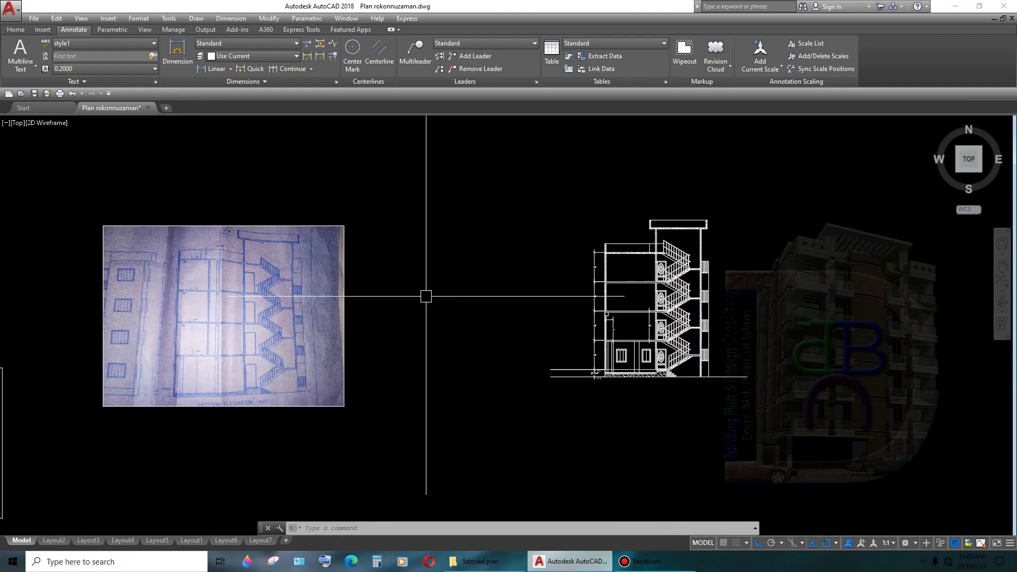
scroll(425, 296, up, 2)
scroll(402, 313, up, 2)
scroll(397, 316, down, 2)
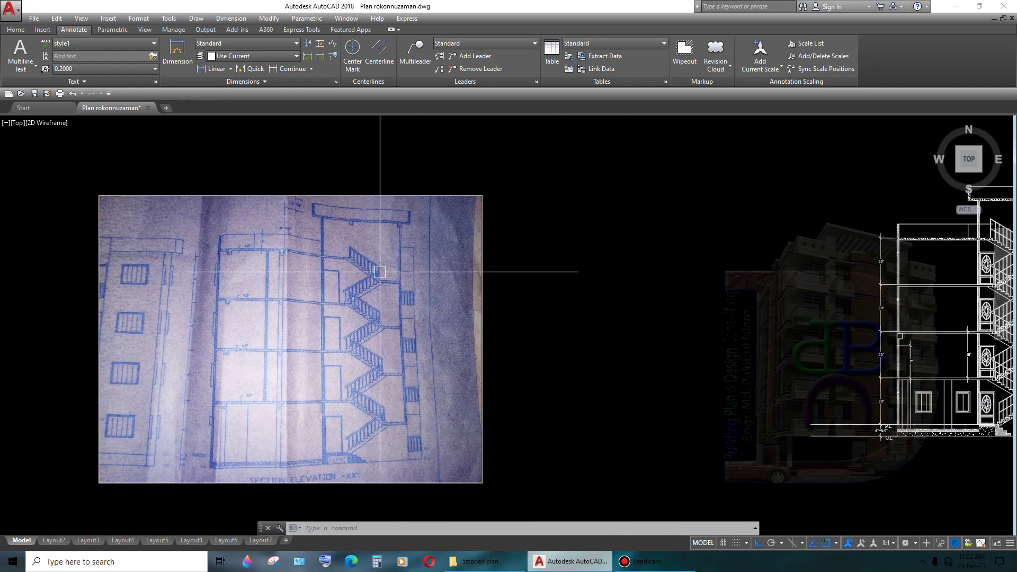
scroll(380, 271, up, 2)
scroll(399, 334, down, 2)
scroll(399, 333, up, 2)
scroll(399, 334, down, 2)
mouse_move(399, 333)
middle_down()
mouse_move(630, 361)
mouse_move(468, 352)
middle_up()
scroll(612, 359, down, 3)
scroll(608, 340, up, 6)
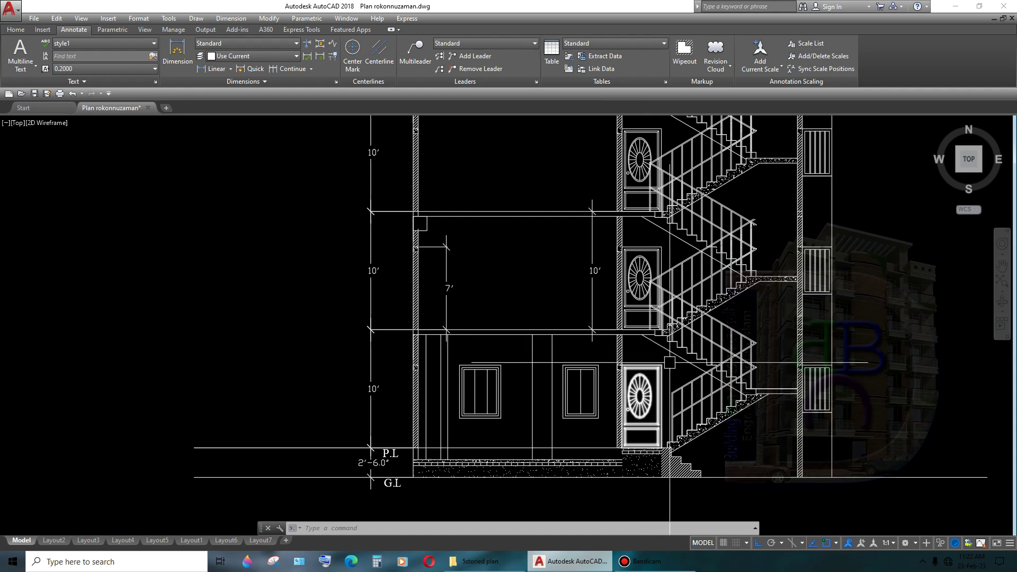
middle_drag(669, 363, 641, 353)
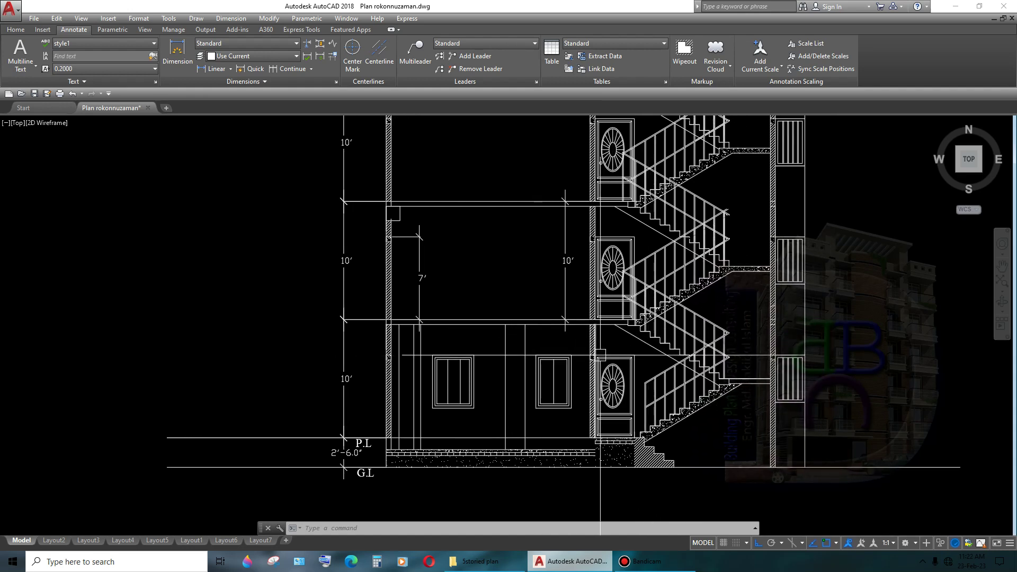
scroll(612, 332, down, 1)
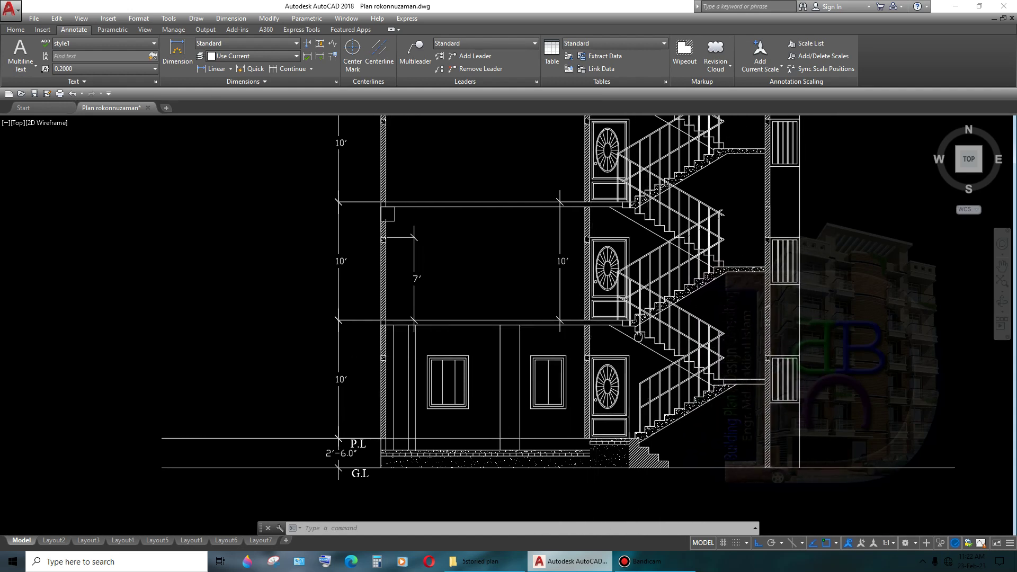
scroll(635, 338, down, 1)
scroll(662, 344, down, 1)
scroll(691, 353, down, 1)
middle_drag(690, 353, 641, 374)
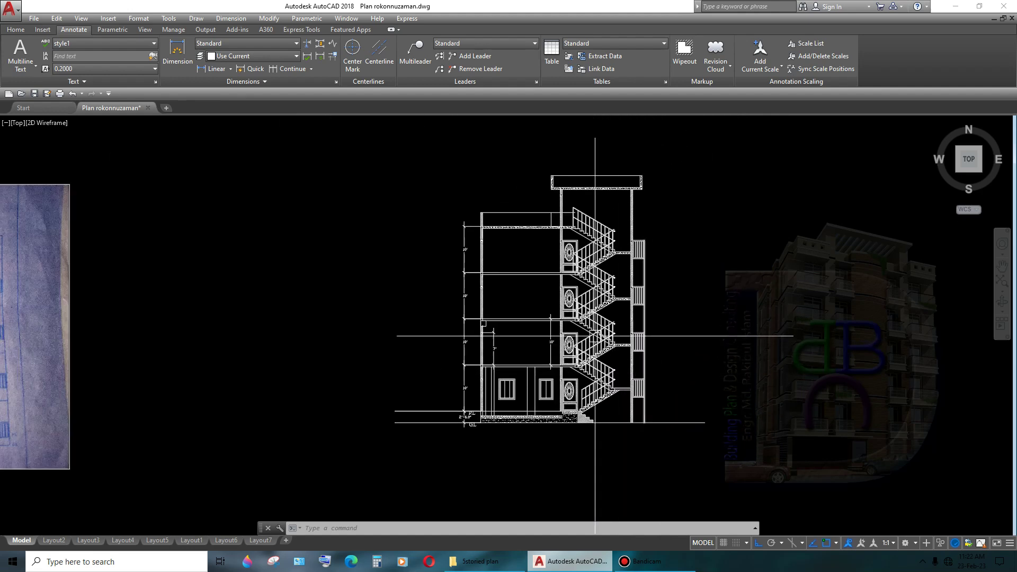
scroll(642, 373, up, 2)
scroll(672, 360, up, 2)
scroll(706, 347, down, 1)
scroll(667, 341, down, 1)
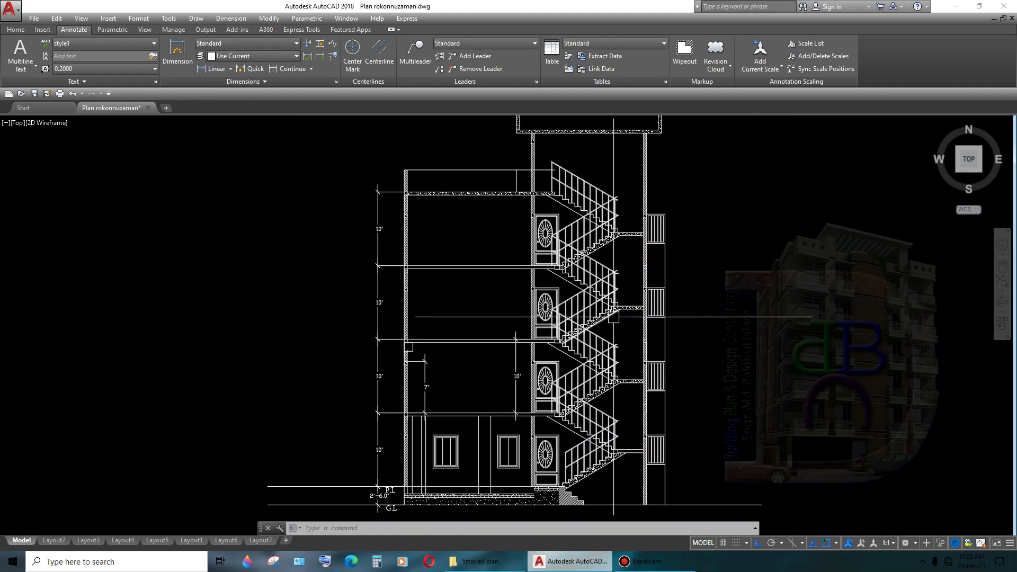
scroll(631, 335, down, 1)
scroll(532, 393, up, 3)
scroll(561, 349, up, 1)
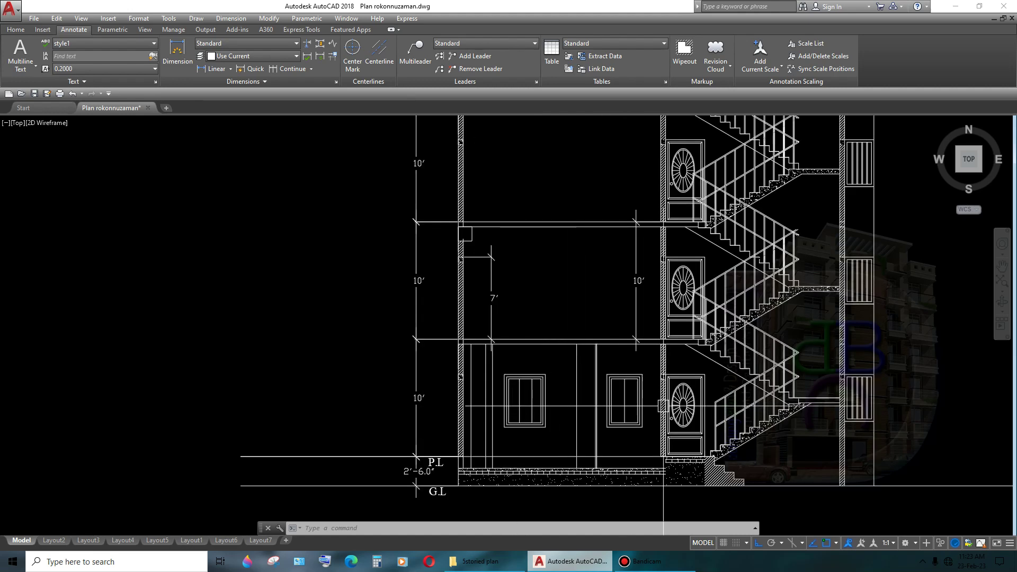
middle_drag(688, 278, 601, 273)
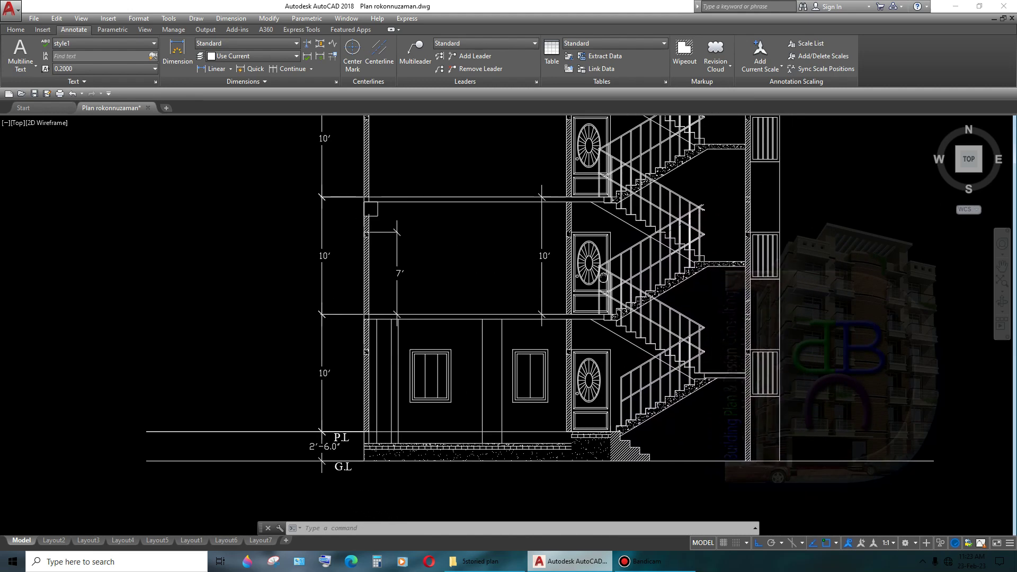
scroll(613, 288, down, 4)
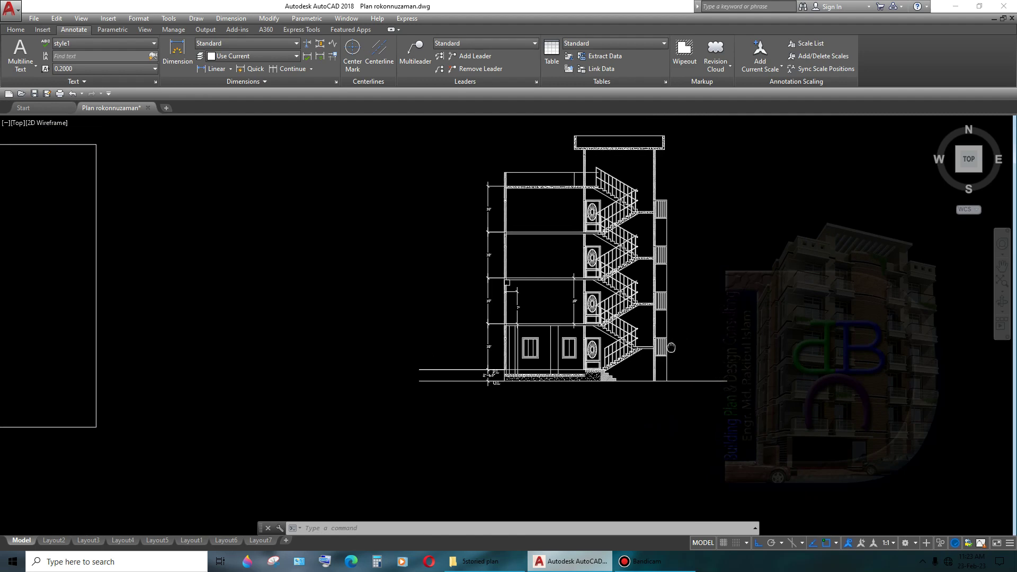
scroll(613, 305, up, 2)
middle_drag(613, 305, 641, 340)
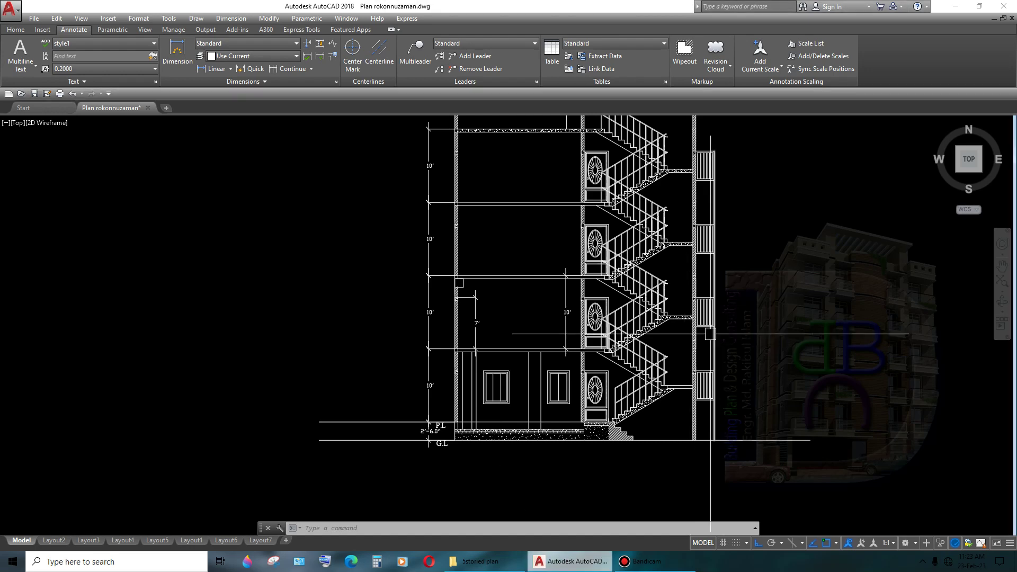
scroll(652, 304, down, 4)
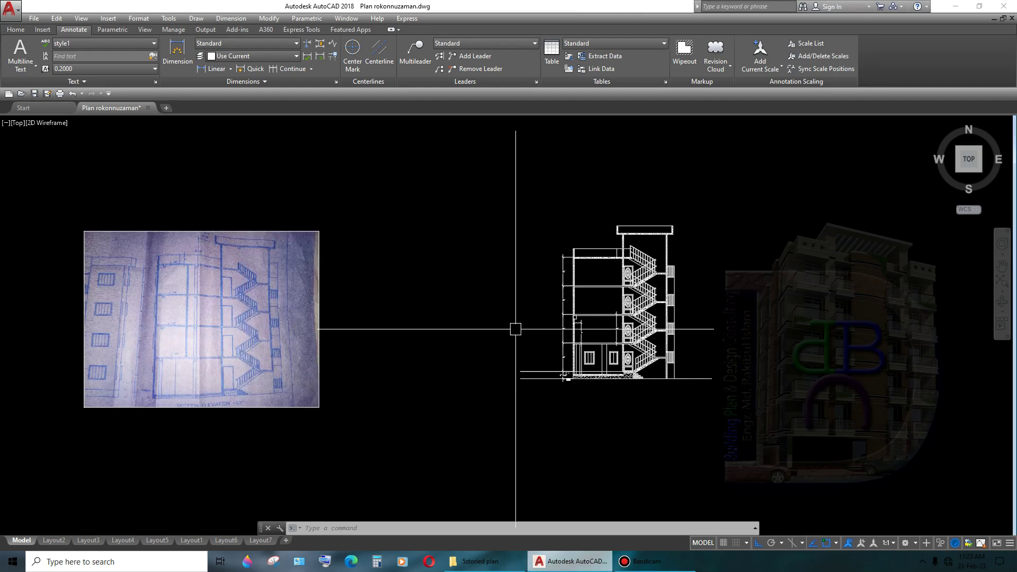
- Copy the typical floor plan and place the copy below the section elevation
middle_drag(517, 329, 592, 238)
scroll(547, 317, down, 3)
scroll(354, 290, up, 4)
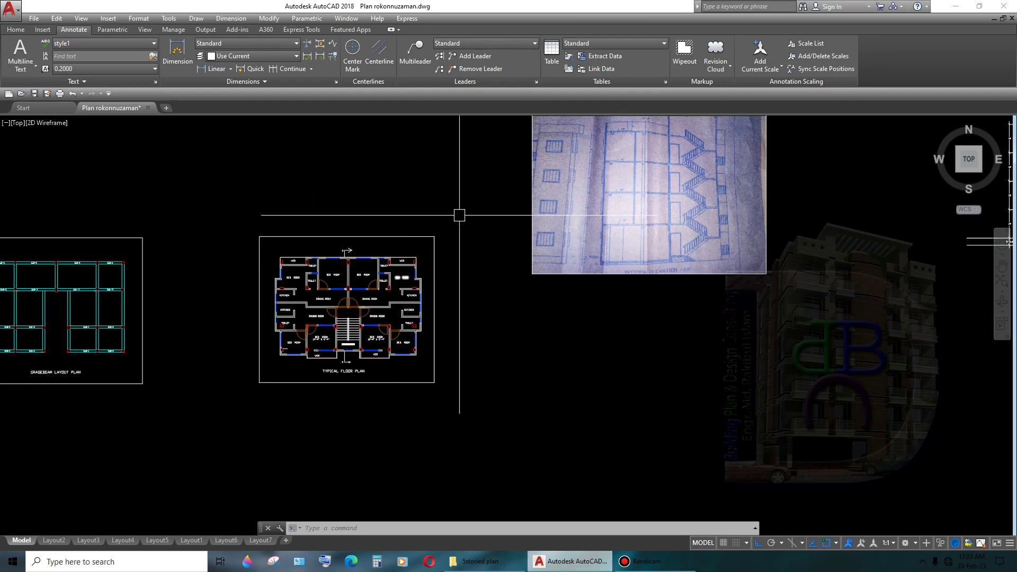
click(413, 221)
click(303, 425)
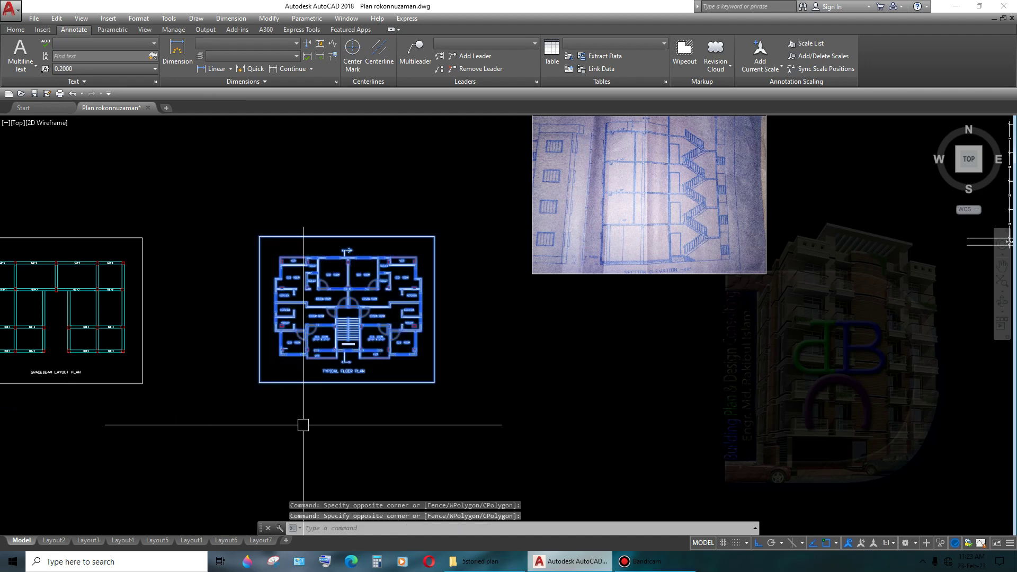
text(cp)
key(Return)
click(355, 349)
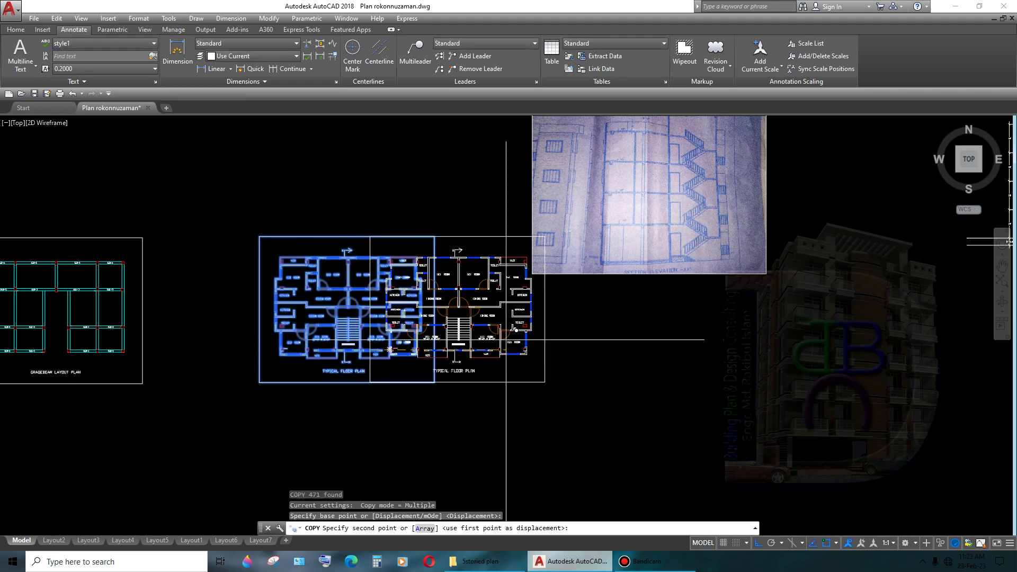
middle_drag(248, 380, 540, 382)
key(F8)
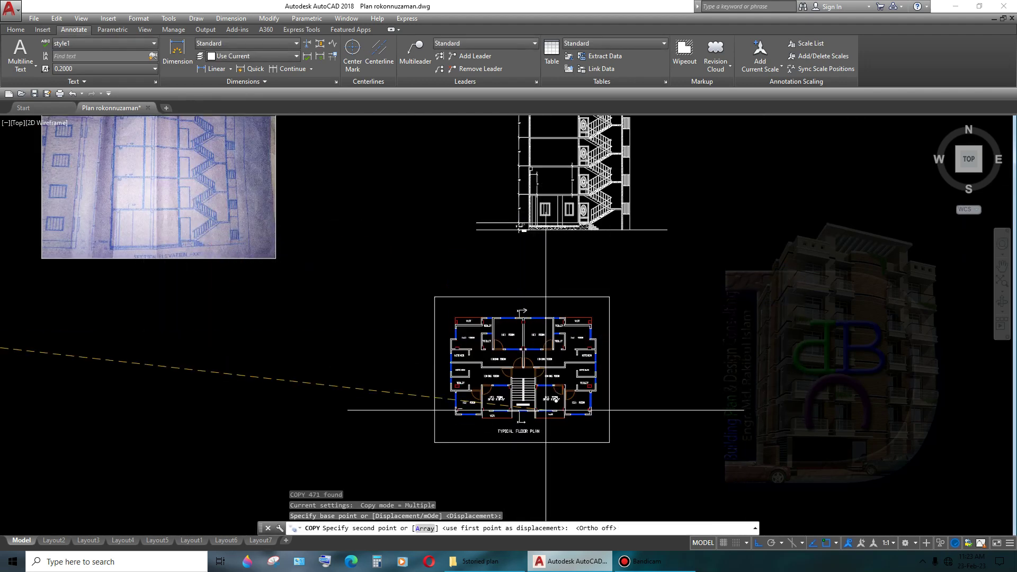
click(614, 450)
key(Escape)
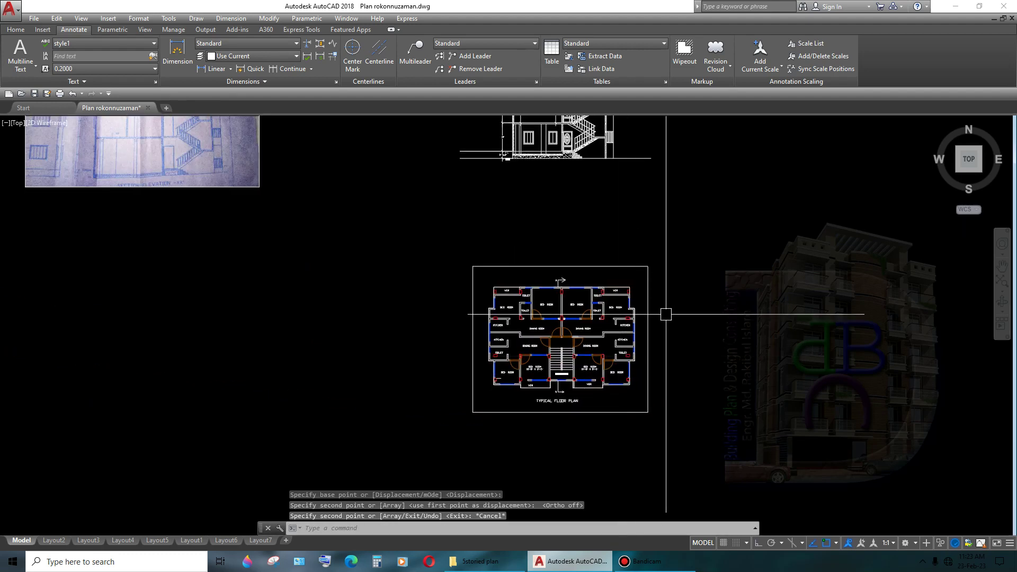
- Rotate the copied floor plan by 90°
click(674, 254)
click(420, 448)
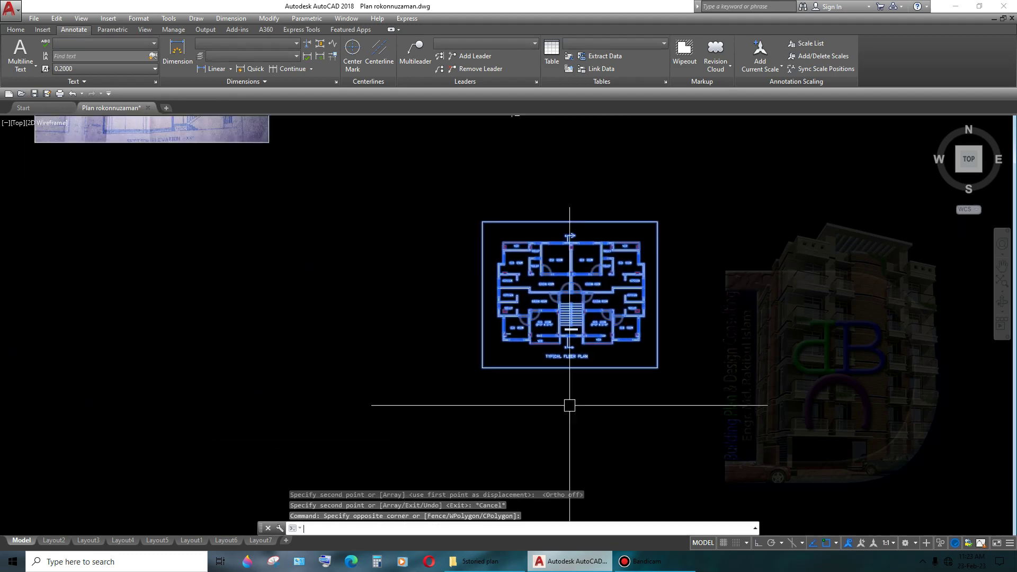
text(r)
key(Return)
click(650, 410)
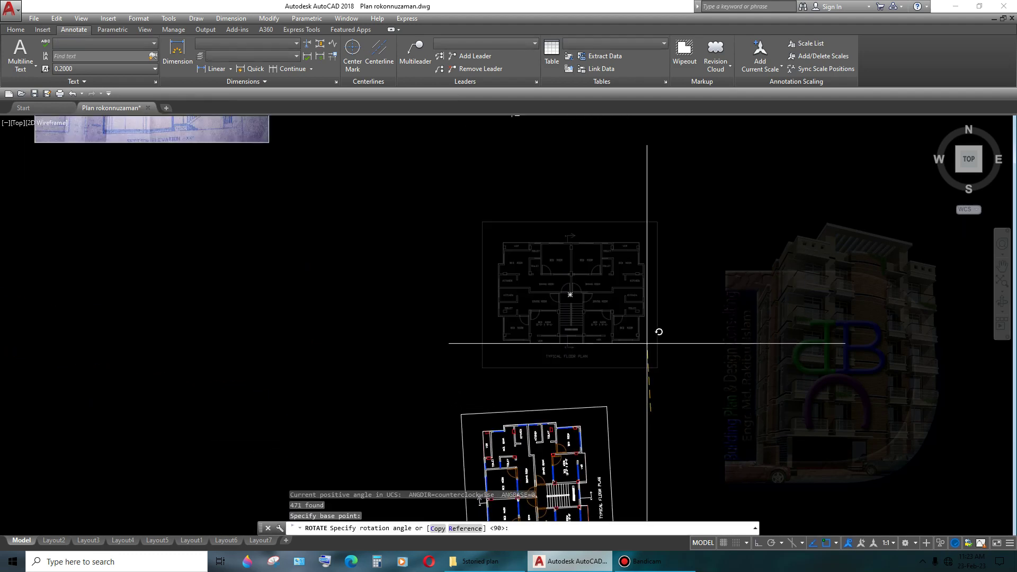
key(F8)
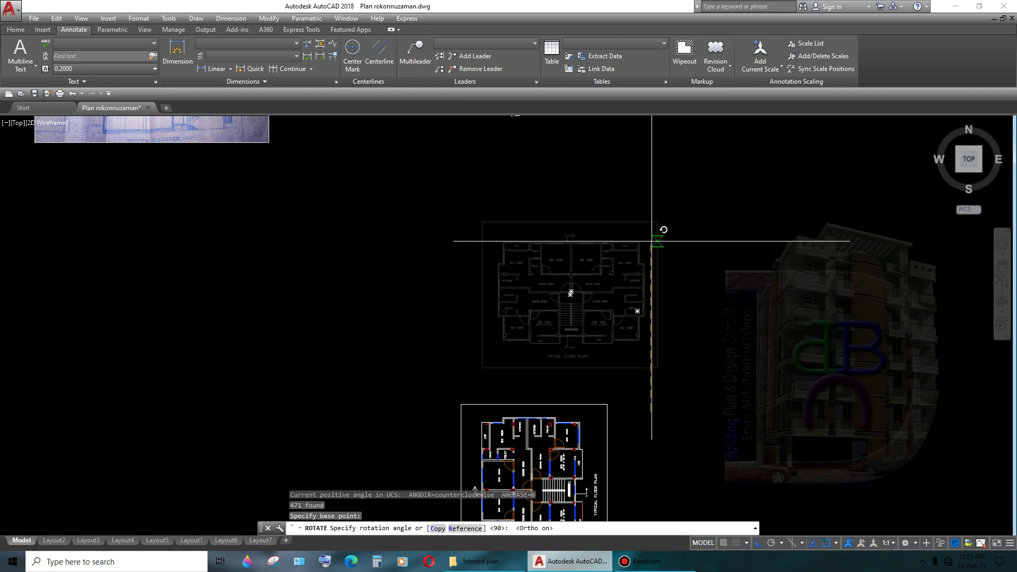
scroll(651, 241, up, 3)
scroll(649, 211, up, 1)
key(Return)
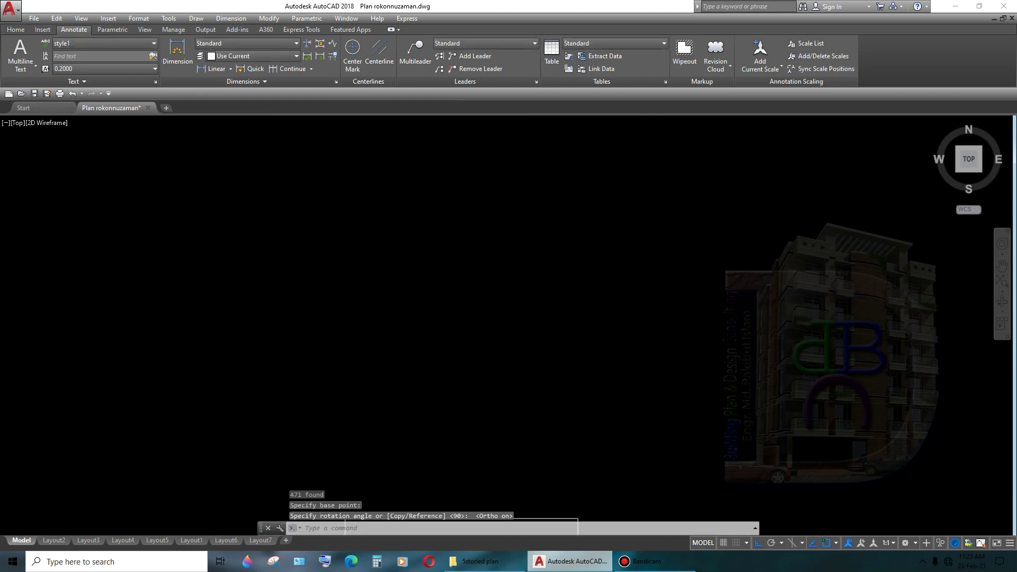
scroll(663, 362, down, 5)
- Move the rotated plan so it sits directly beneath the section elevation
click(501, 453)
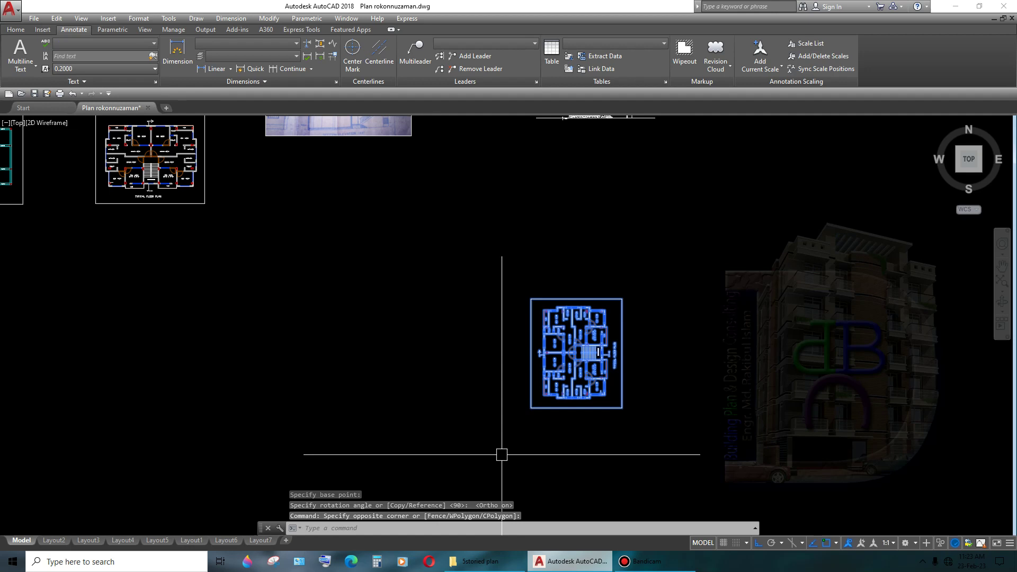
text(m)
key(Return)
click(565, 427)
key(F8)
scroll(545, 397, up, 2)
scroll(609, 454, up, 2)
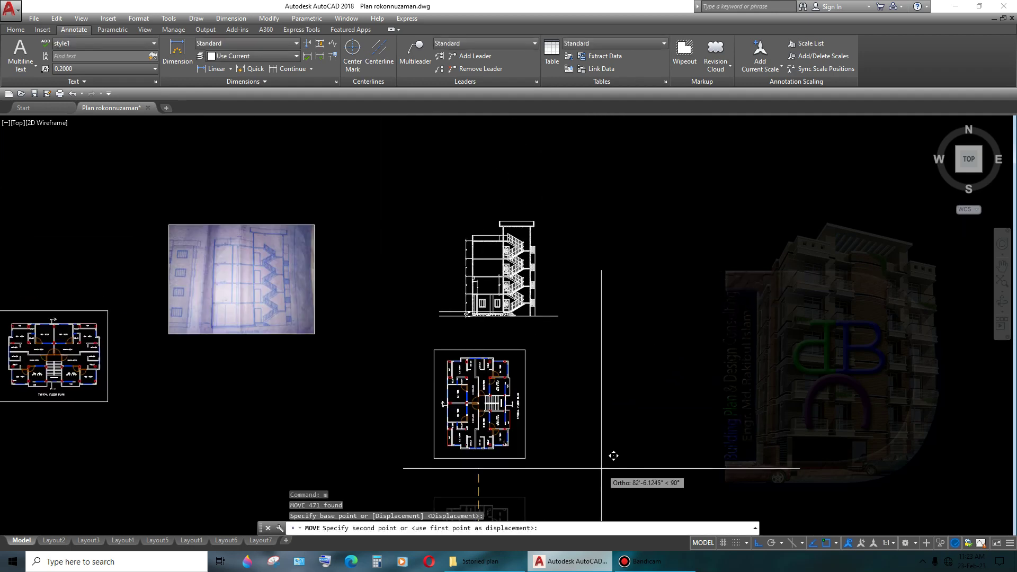
scroll(639, 483, up, 2)
scroll(487, 413, up, 3)
click(592, 435)
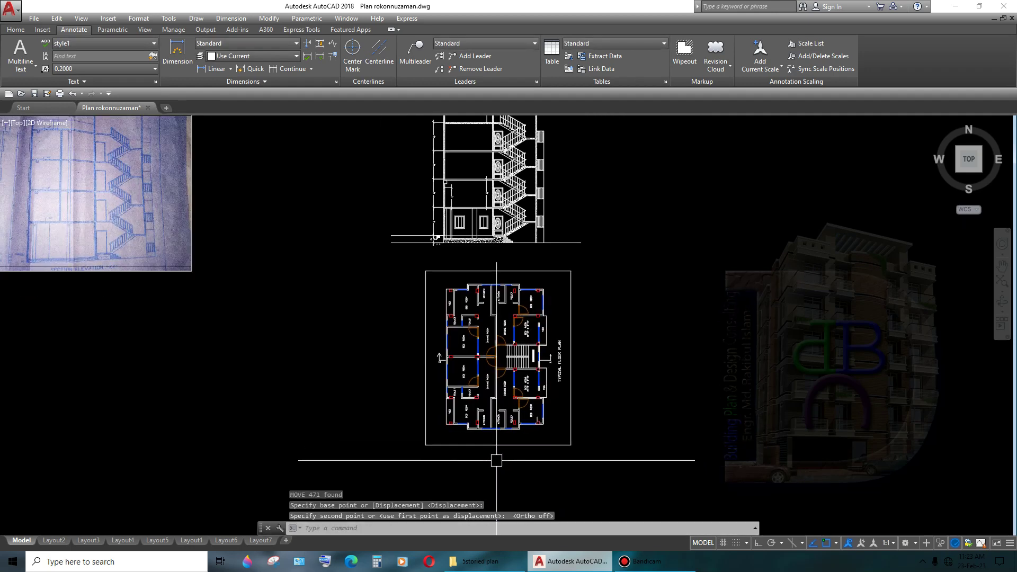
scroll(592, 435, up, 2)
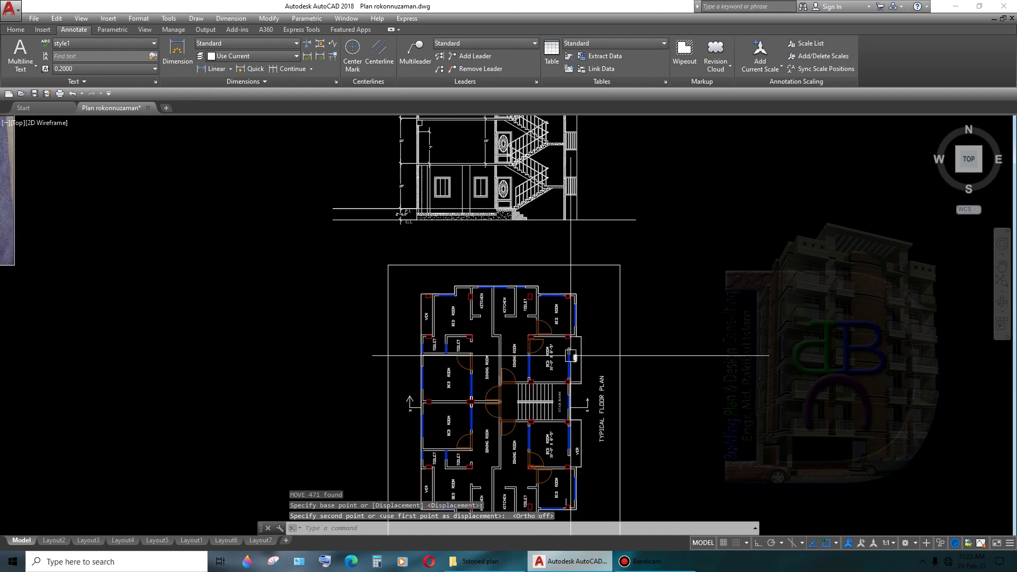
- Draw a vertical construction line (XL) through the floor plan's outer wall
text(xl)
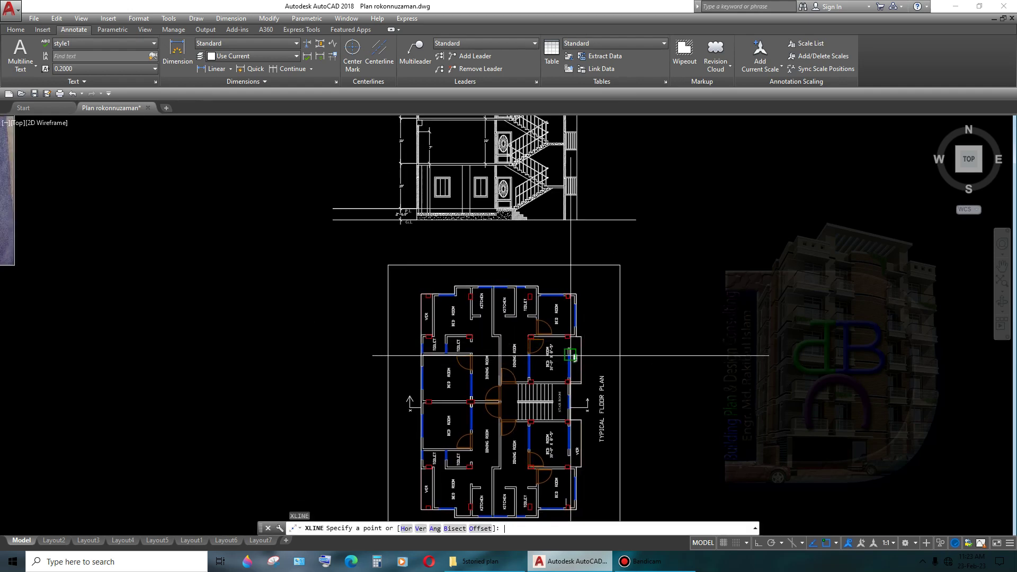
key(Return)
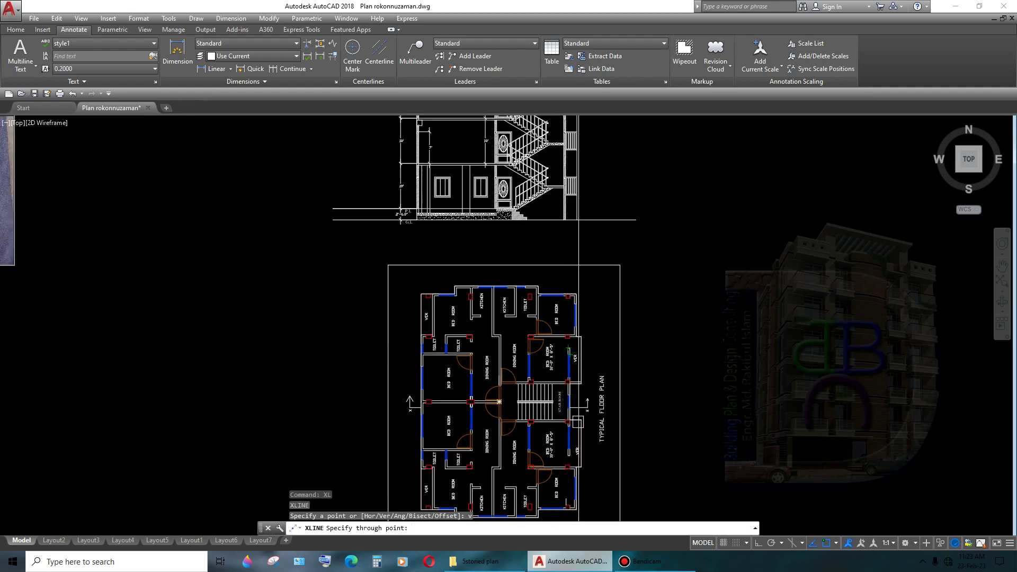
scroll(578, 422, up, 6)
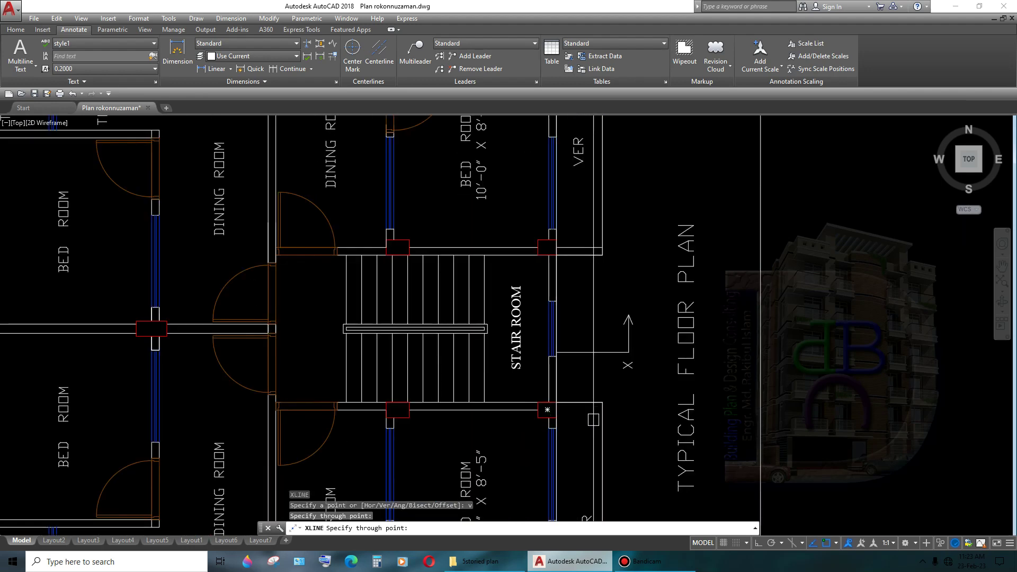
scroll(547, 409, down, 6)
scroll(424, 371, up, 2)
scroll(424, 371, up, 4)
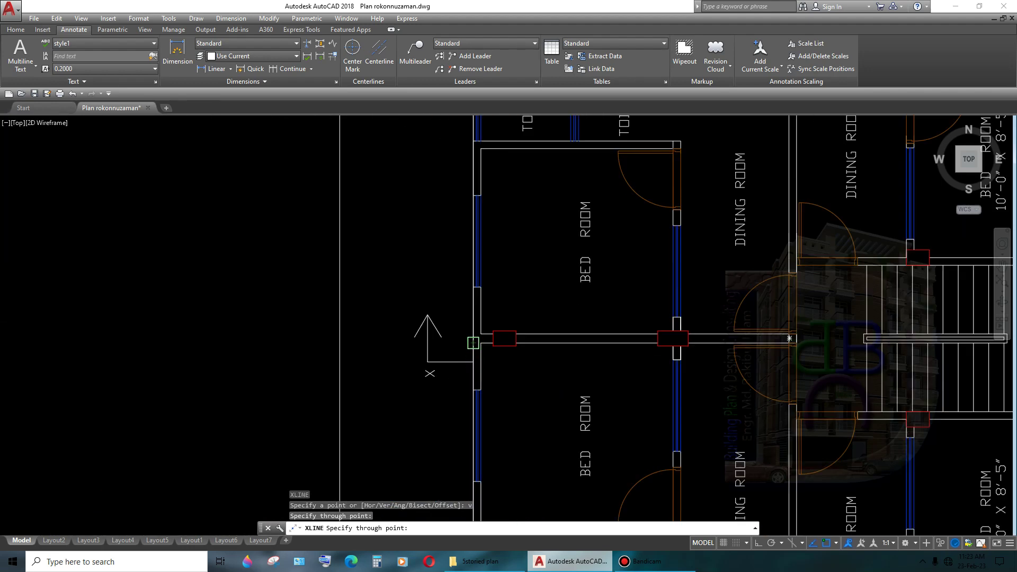
scroll(339, 371, down, 5)
scroll(569, 371, up, 2)
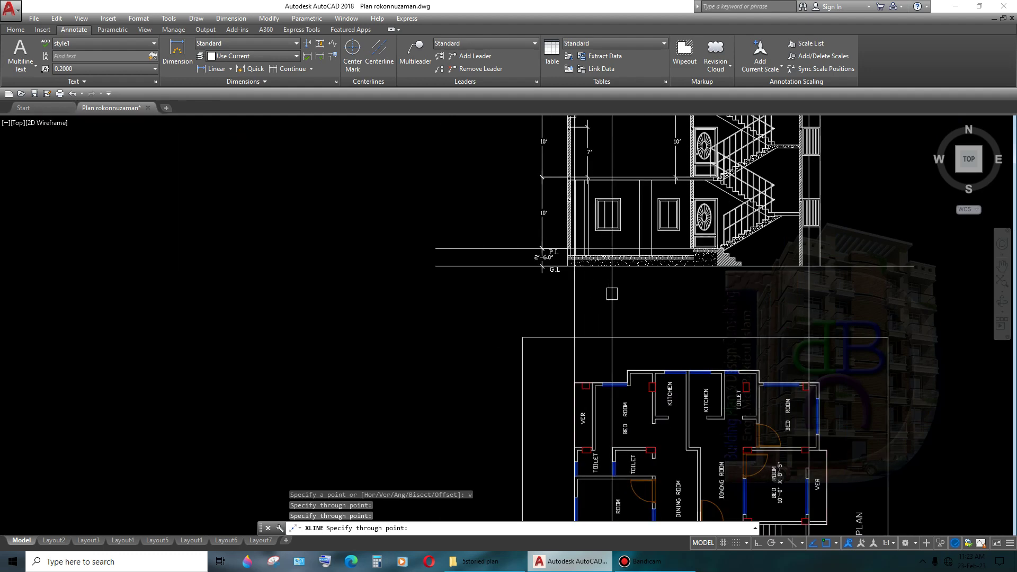
scroll(570, 370, down, 2)
key(Escape)
- Select the whole section elevation, including the lines beneath it
click(722, 341)
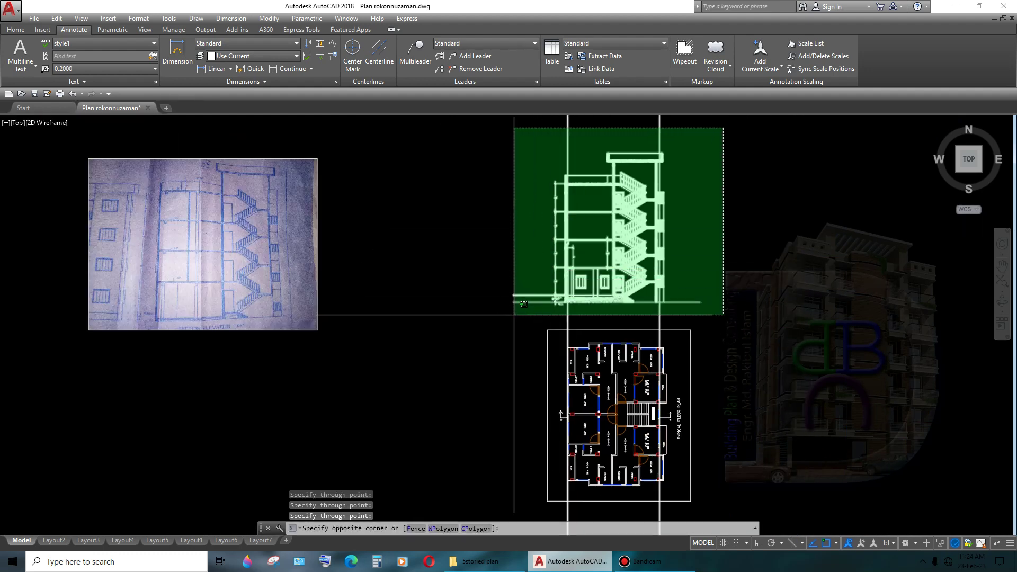
click(690, 231)
scroll(690, 231, up, 4)
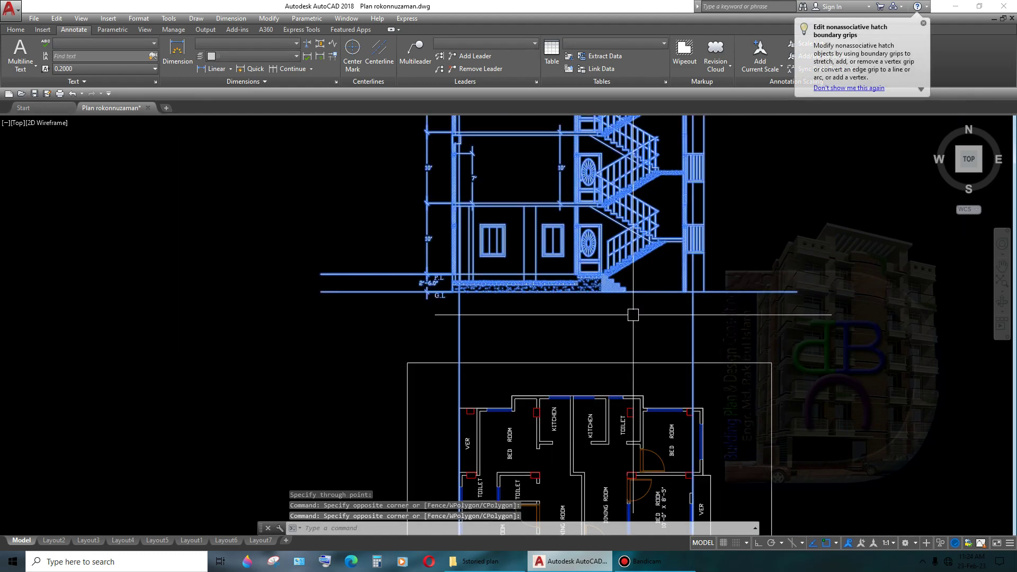
middle_drag(641, 325, 640, 351)
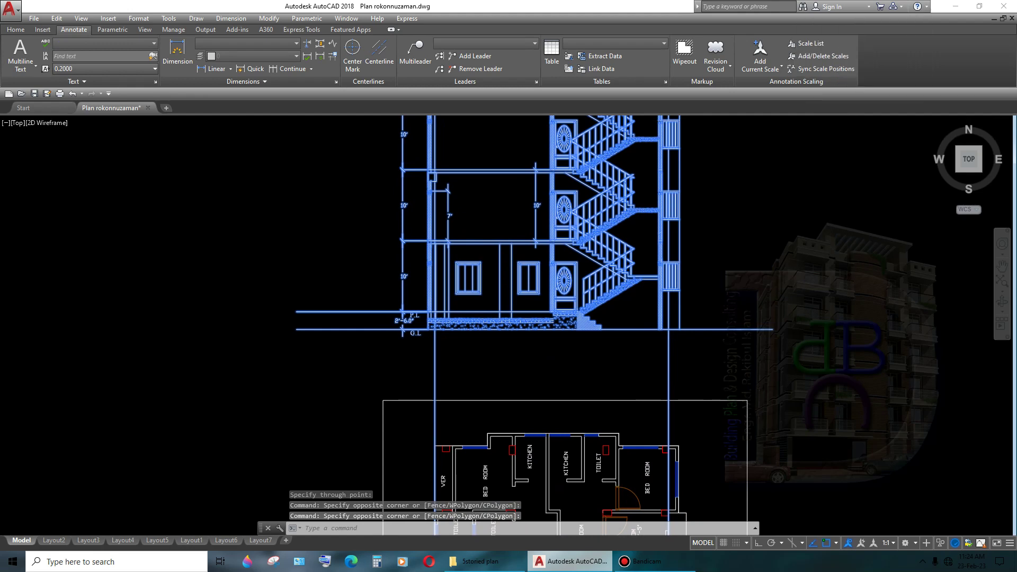
scroll(742, 238, down, 2)
scroll(681, 347, up, 2)
drag(701, 358, 461, 313)
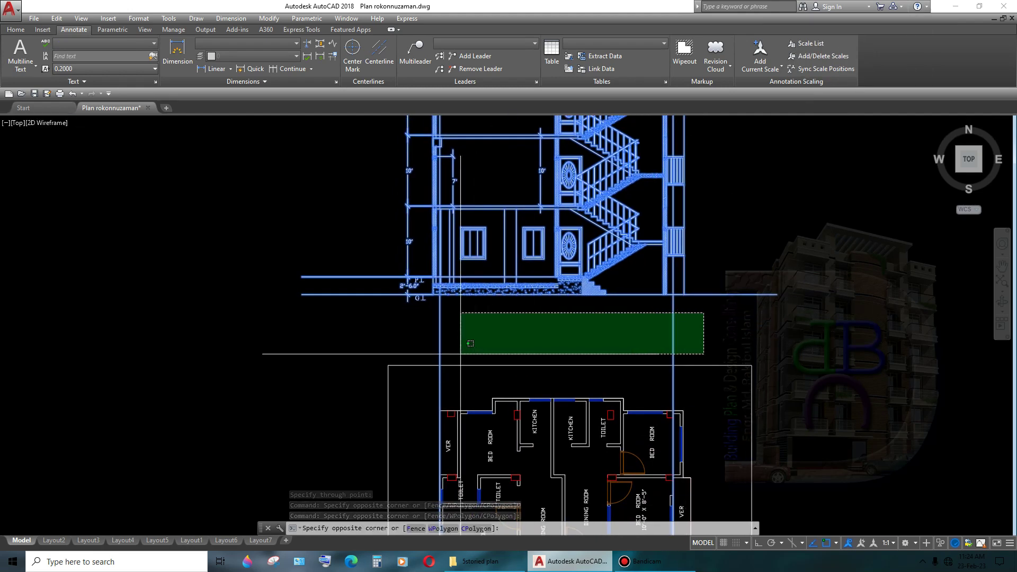
scroll(530, 318, down, 2)
scroll(583, 330, down, 2)
scroll(583, 330, up, 2)
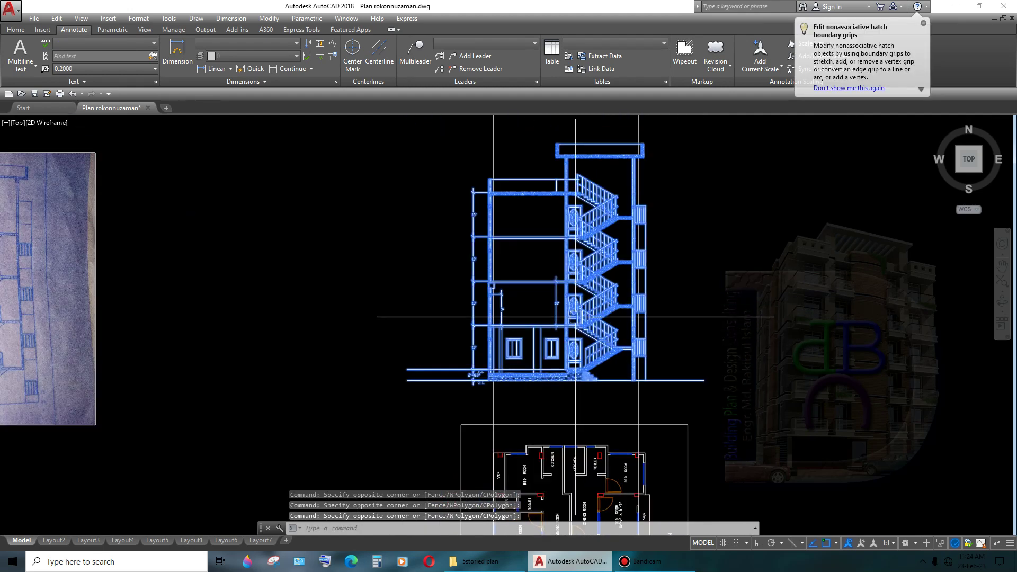
scroll(635, 276, down, 3)
scroll(524, 374, up, 10)
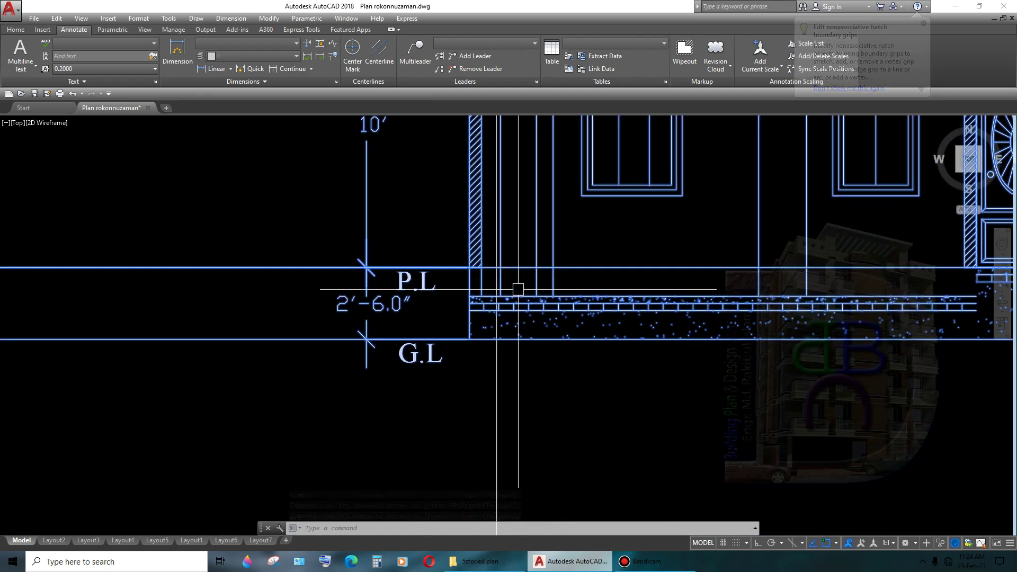
- Move the elevation from its wall corner onto the construction line
text(m)
key(Return)
scroll(481, 268, up, 5)
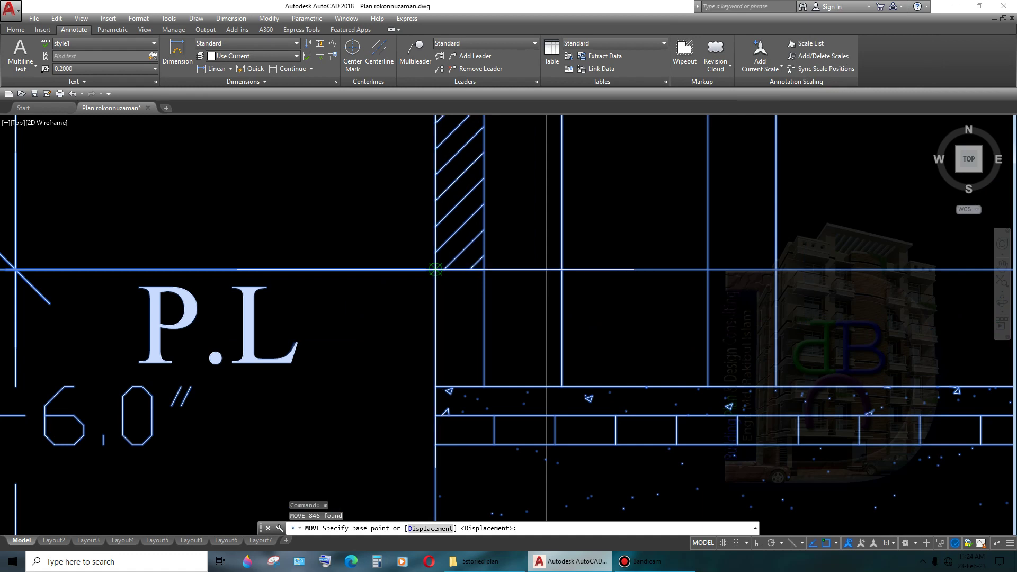
click(435, 269)
click(546, 270)
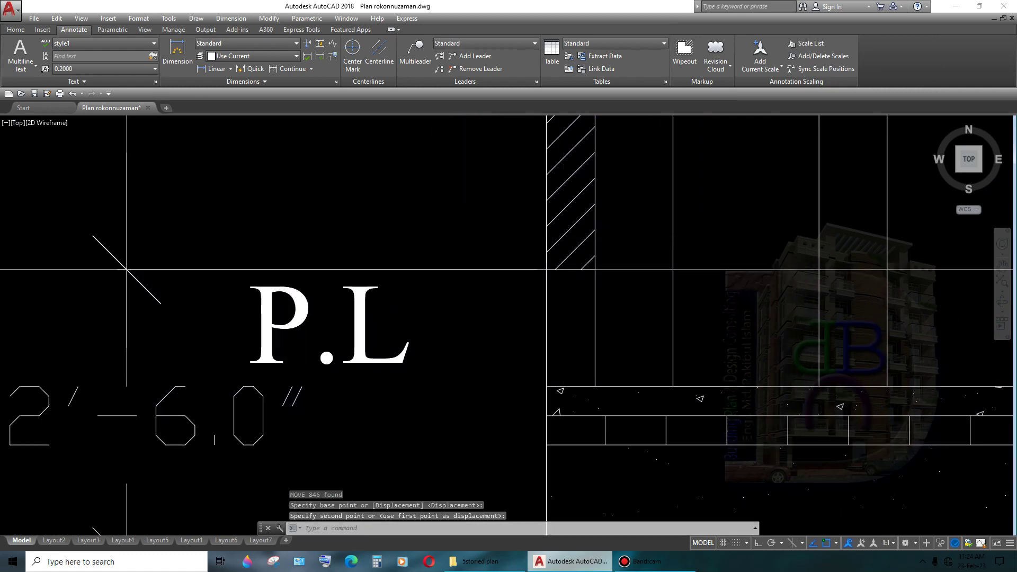
scroll(546, 270, down, 10)
scroll(595, 290, up, 3)
scroll(595, 290, up, 3)
scroll(595, 290, up, 2)
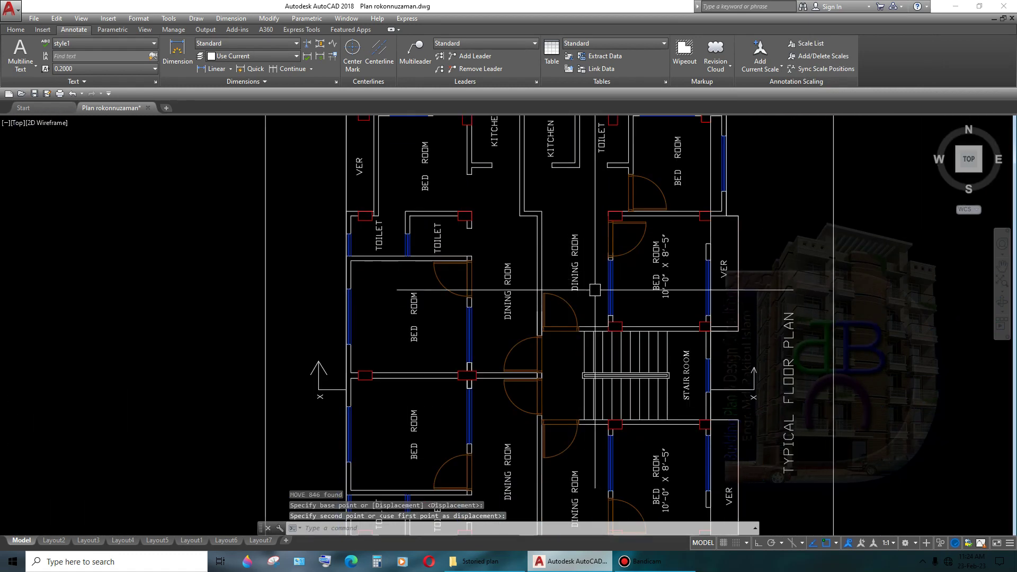
scroll(594, 290, down, 5)
scroll(577, 373, up, 3)
scroll(545, 366, up, 2)
scroll(514, 403, up, 3)
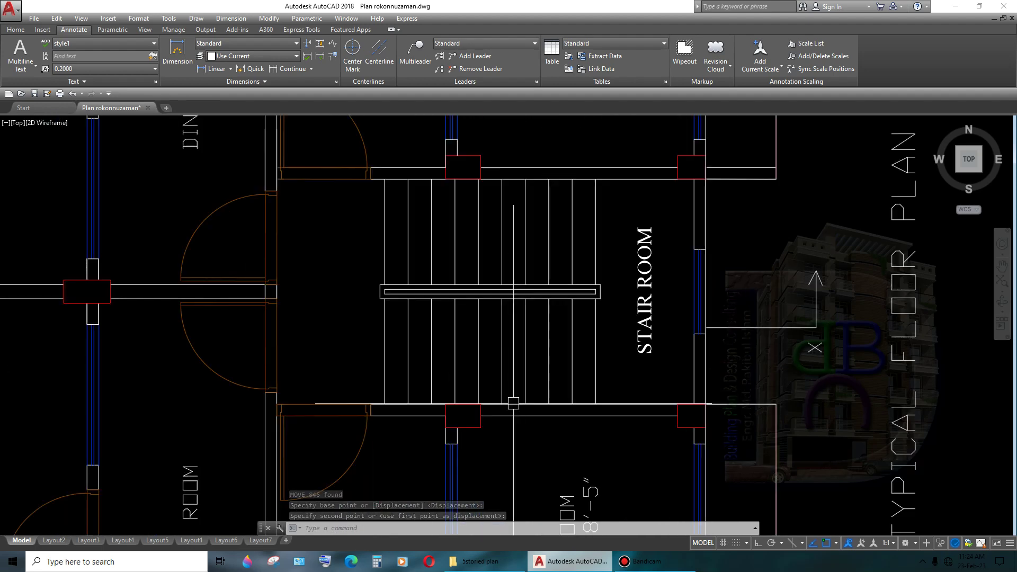
scroll(513, 403, down, 3)
scroll(476, 371, down, 3)
scroll(440, 352, up, 5)
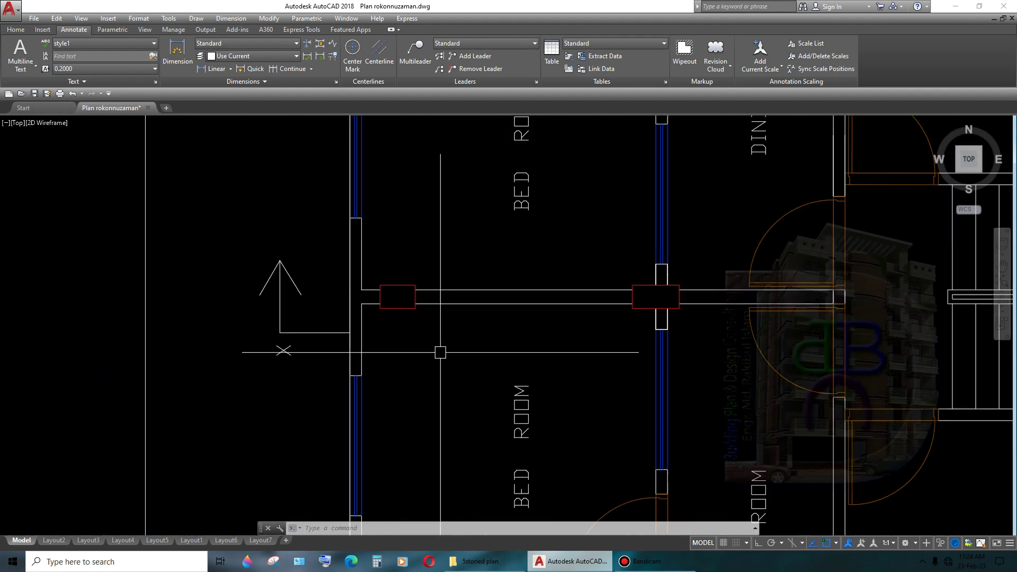
scroll(429, 339, down, 4)
scroll(433, 365, up, 2)
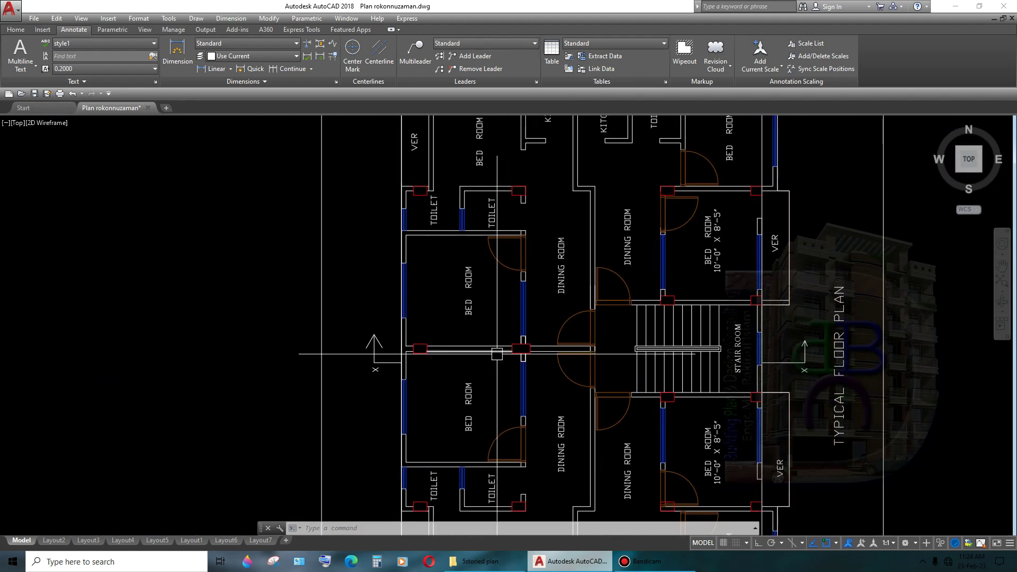
scroll(476, 356, up, 2)
scroll(418, 360, up, 2)
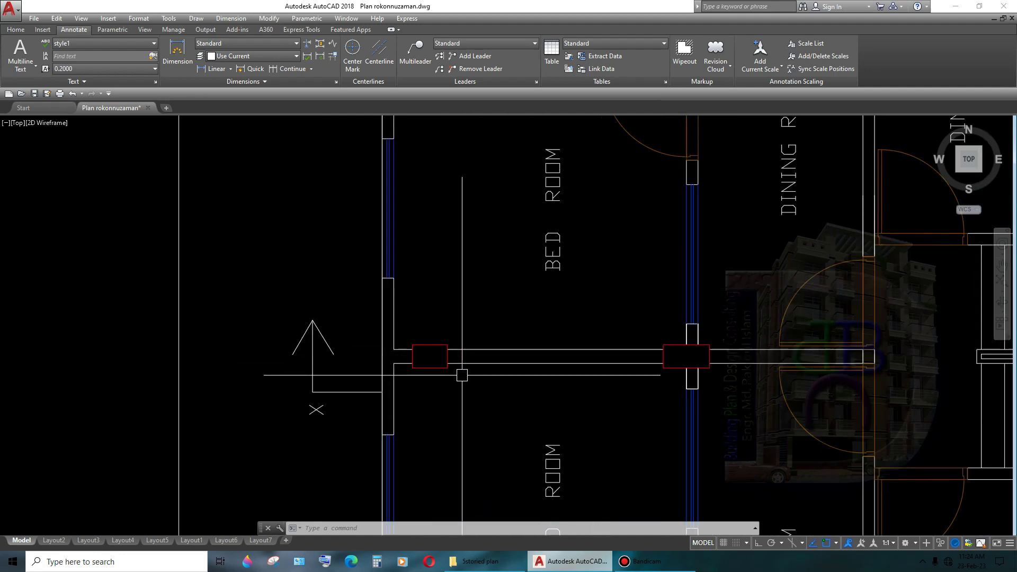
scroll(462, 375, down, 4)
scroll(454, 291, up, 1)
scroll(455, 291, up, 1)
scroll(491, 197, up, 2)
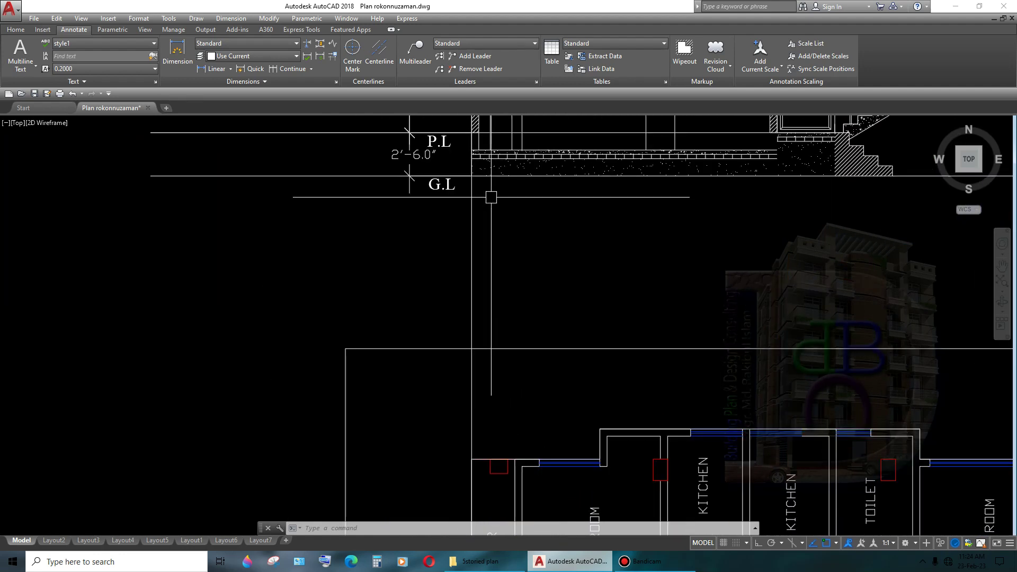
- Pan and zoom to check the section's alignment above the plan's bedrooms
middle_drag(491, 197, 484, 472)
scroll(469, 185, up, 2)
scroll(553, 343, down, 6)
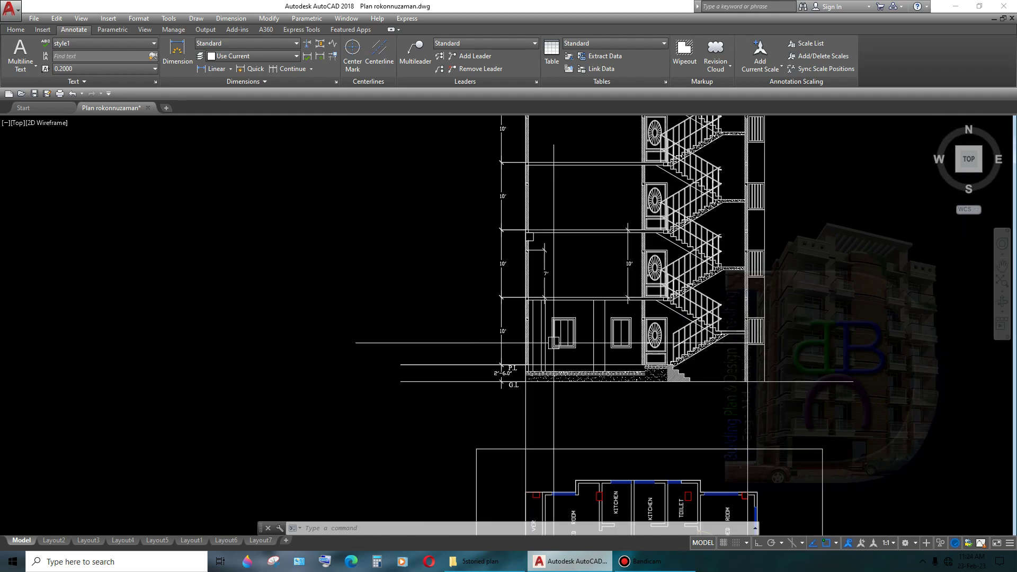
scroll(553, 343, down, 3)
scroll(545, 370, up, 4)
scroll(527, 296, up, 3)
middle_drag(525, 294, 529, 276)
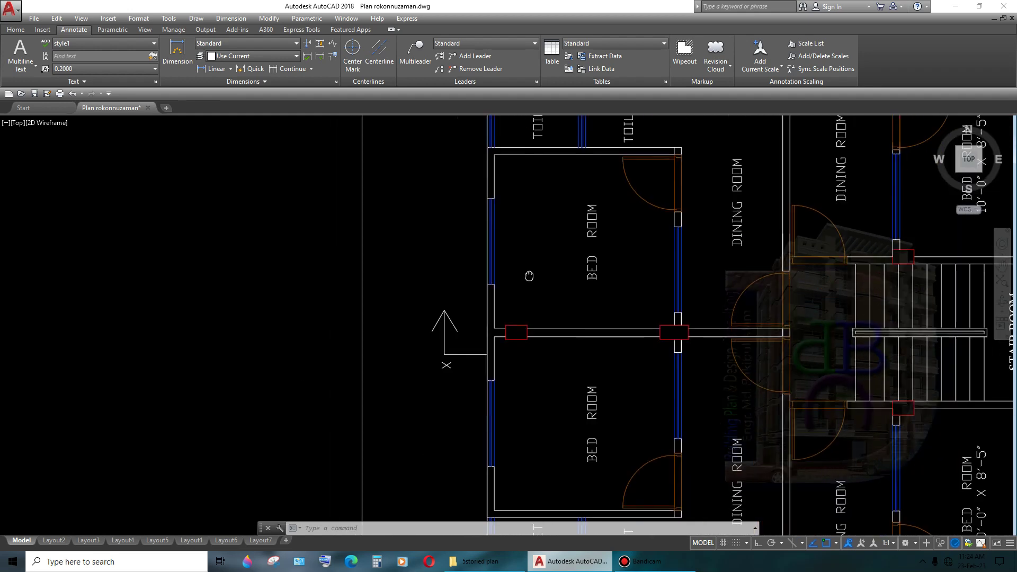
scroll(524, 341, down, 5)
scroll(527, 348, up, 3)
scroll(517, 352, up, 3)
scroll(525, 358, up, 2)
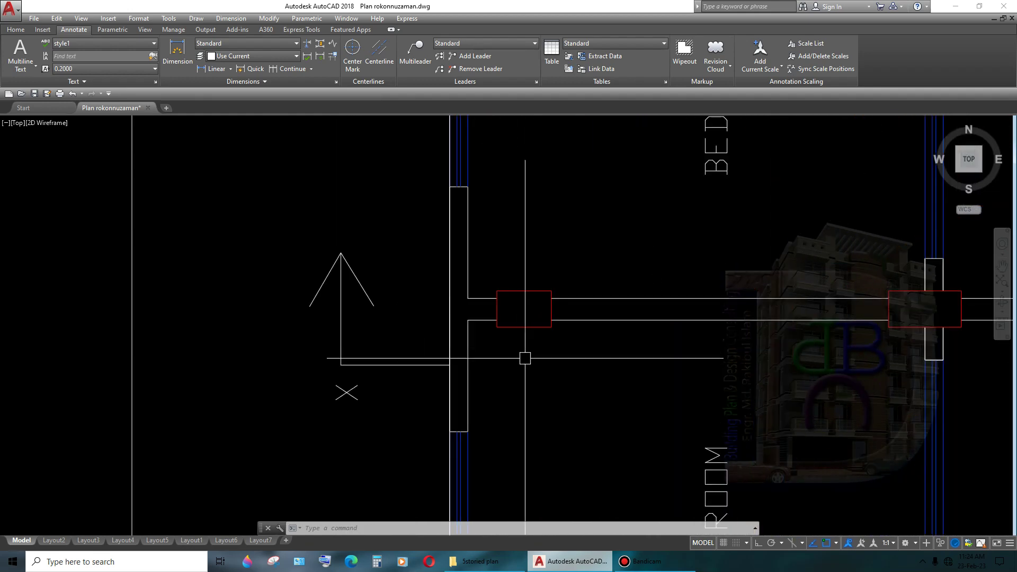
scroll(524, 358, down, 4)
scroll(508, 280, up, 2)
scroll(511, 272, down, 4)
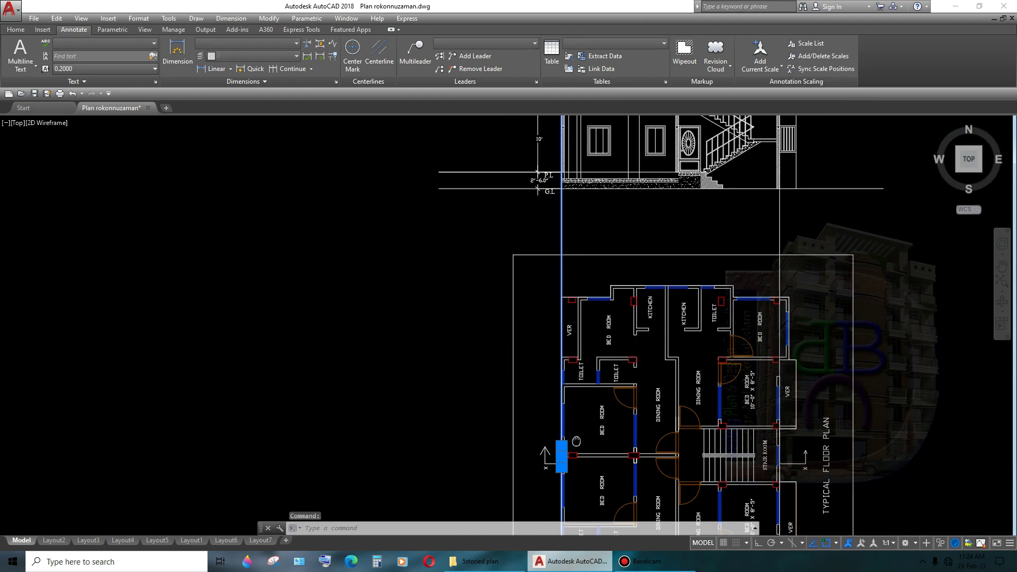
scroll(540, 382, up, 1)
- Copy the selected object with CP and place the copy at the wall junction
text(Cp)
key(Return)
scroll(546, 381, up, 1)
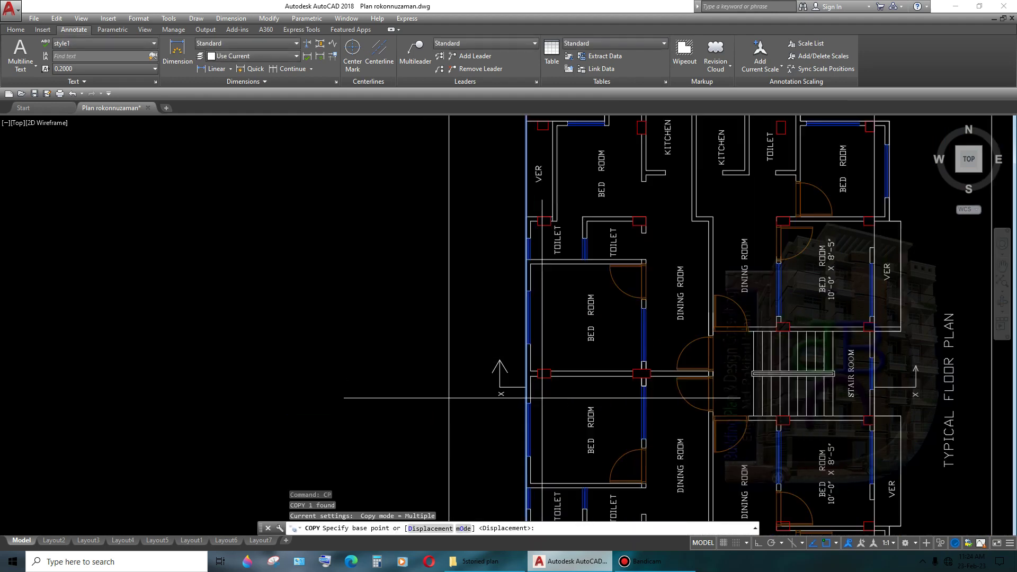
scroll(546, 381, up, 3)
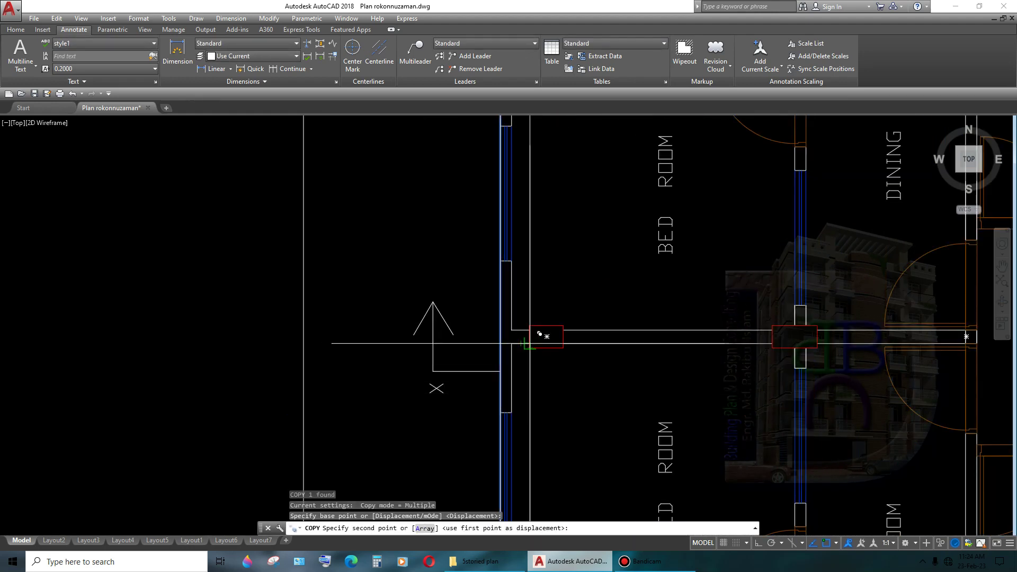
click(527, 343)
key(Escape)
scroll(546, 369, down, 2)
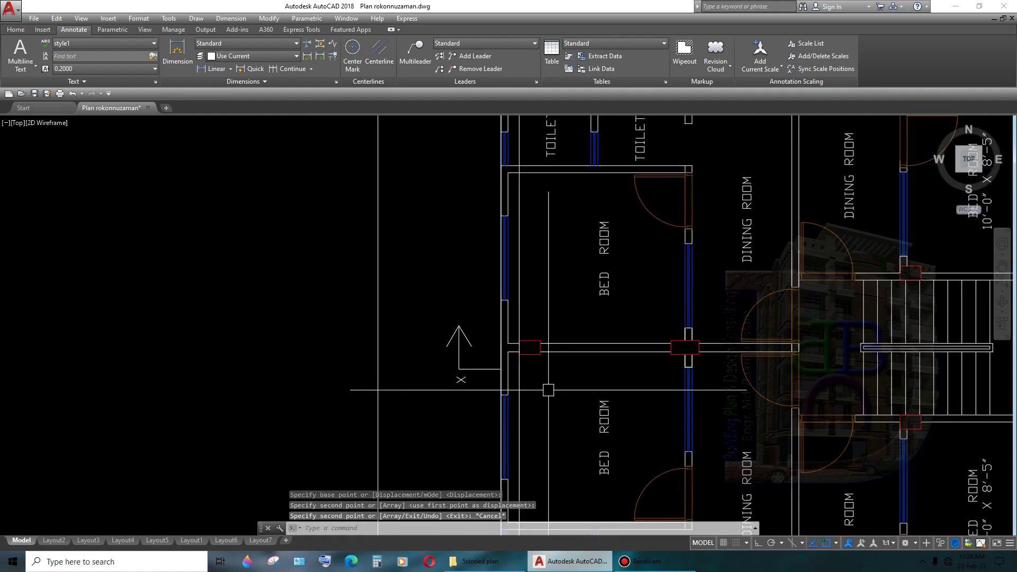
- Begin an offset on a line beside the wall, then cancel the attempt
text(o)
key(Return)
key(Return)
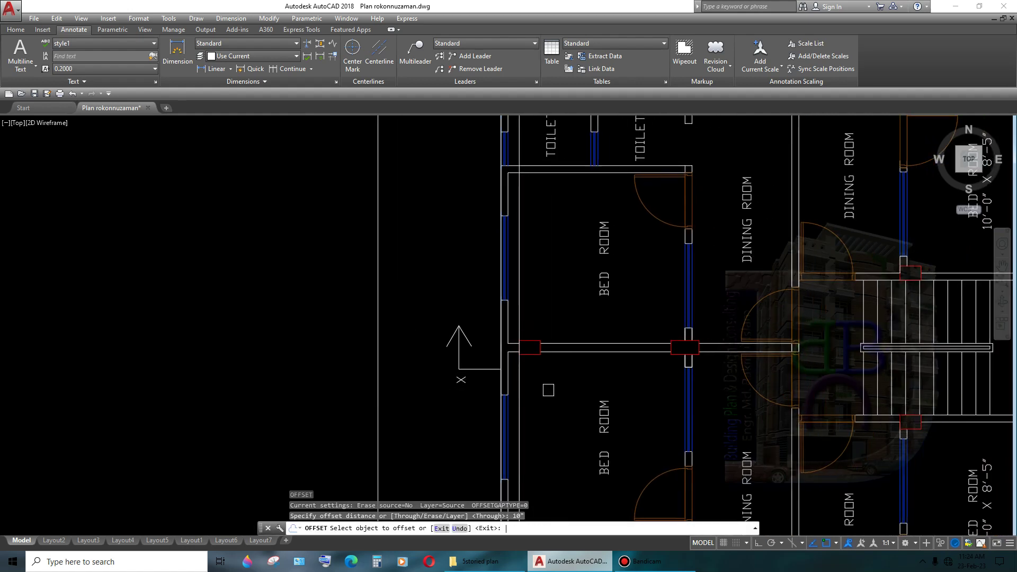
click(529, 317)
click(529, 316)
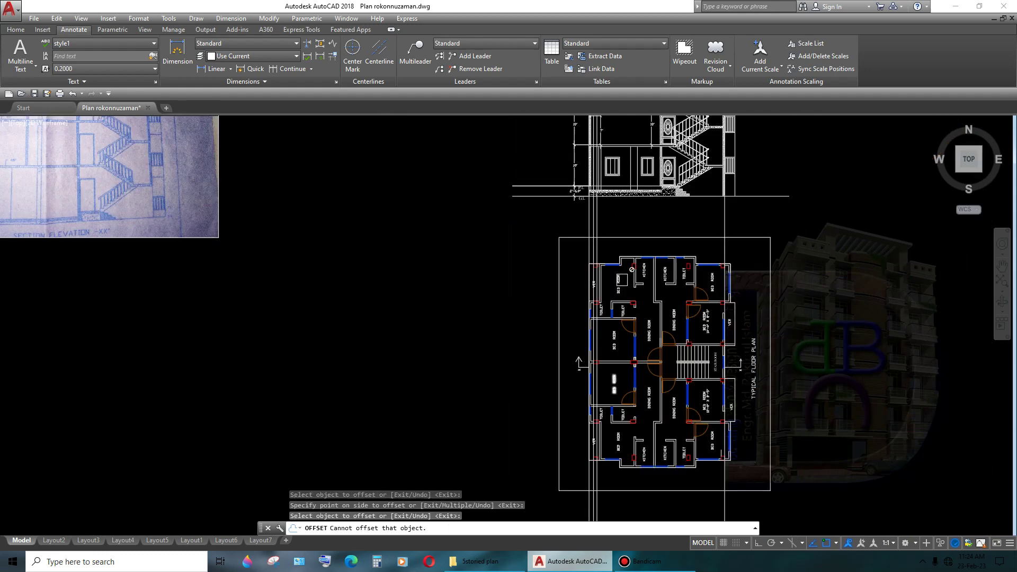
scroll(529, 317, down, 5)
scroll(565, 312, up, 3)
scroll(622, 281, down, 1)
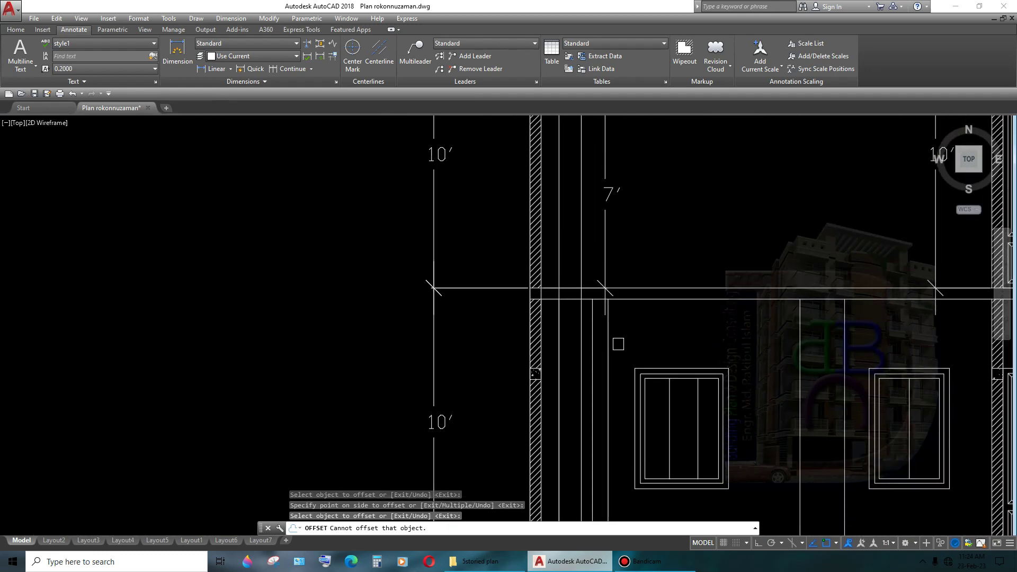
scroll(622, 296, up, 2)
key(Escape)
scroll(620, 317, down, 3)
- Repeat OFFSET and place a parallel copy of the horizontal line 12" below it
middle_drag(639, 348, 583, 341)
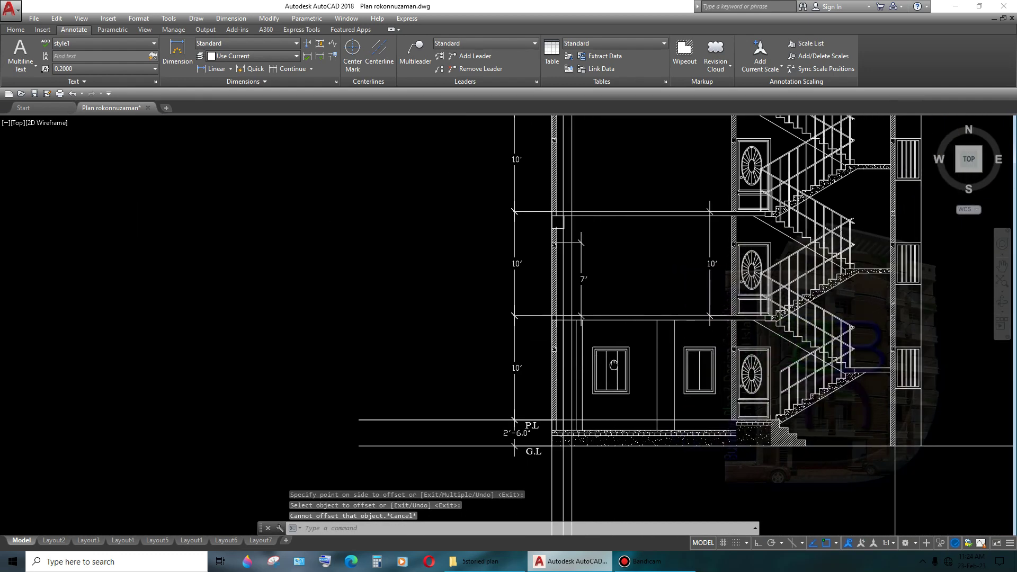
key(space)
text(12)
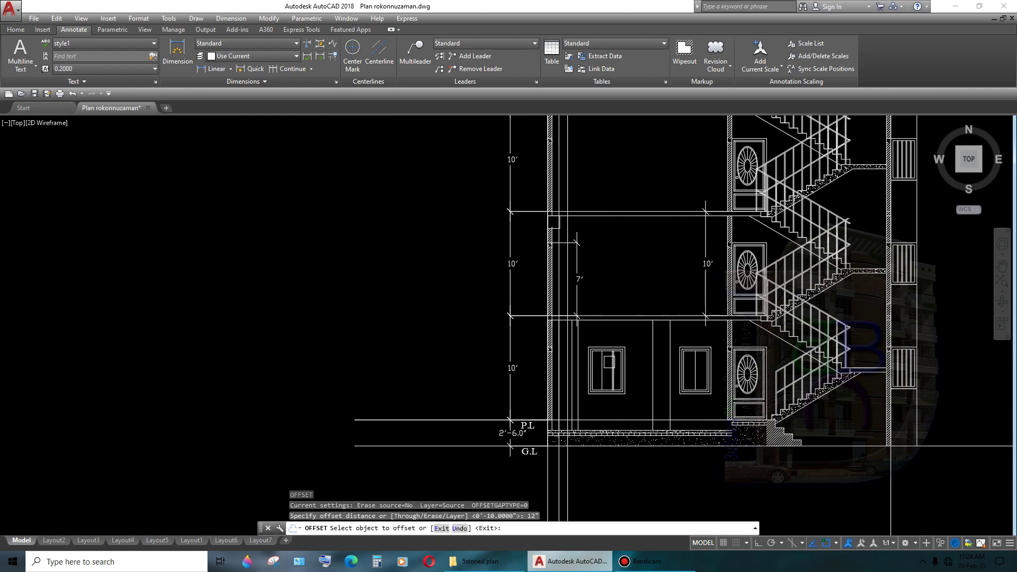
scroll(561, 331, up, 3)
scroll(561, 331, up, 2)
click(560, 334)
click(547, 415)
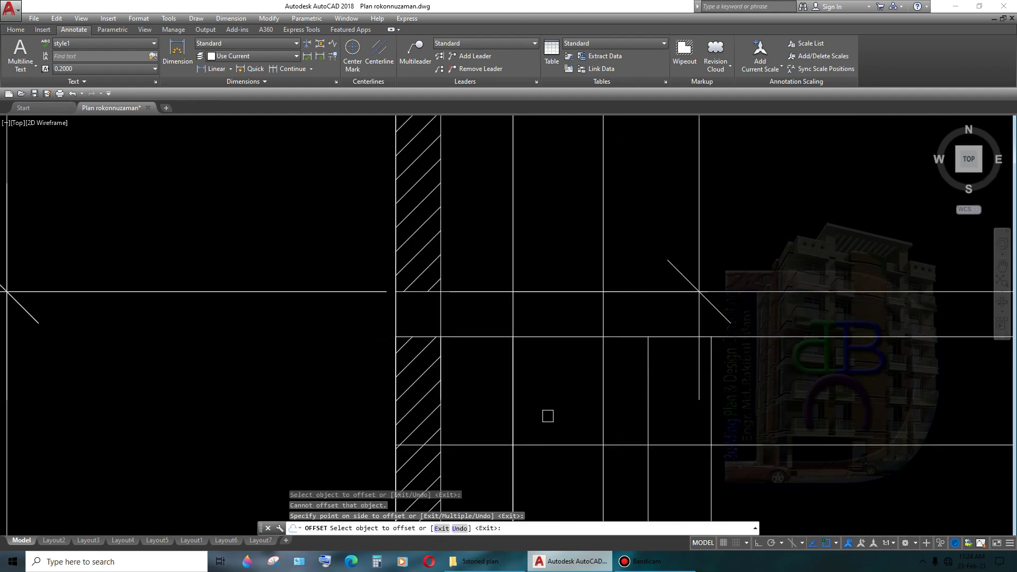
scroll(547, 415, down, 3)
mouse_move(547, 415)
middle_down()
mouse_move(626, 360)
mouse_move(675, 348)
middle_up()
key(Escape)
scroll(612, 370, up, 4)
scroll(613, 374, up, 2)
scroll(620, 390, down, 4)
scroll(562, 254, up, 4)
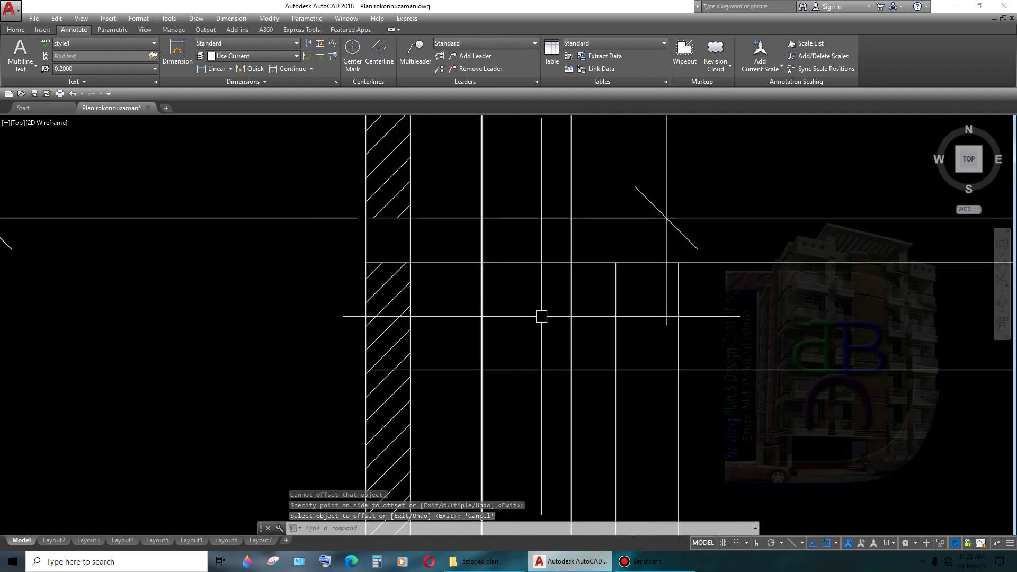
- Draw a lintel line beside the hatched wall under the slab
text(l)
key(Return)
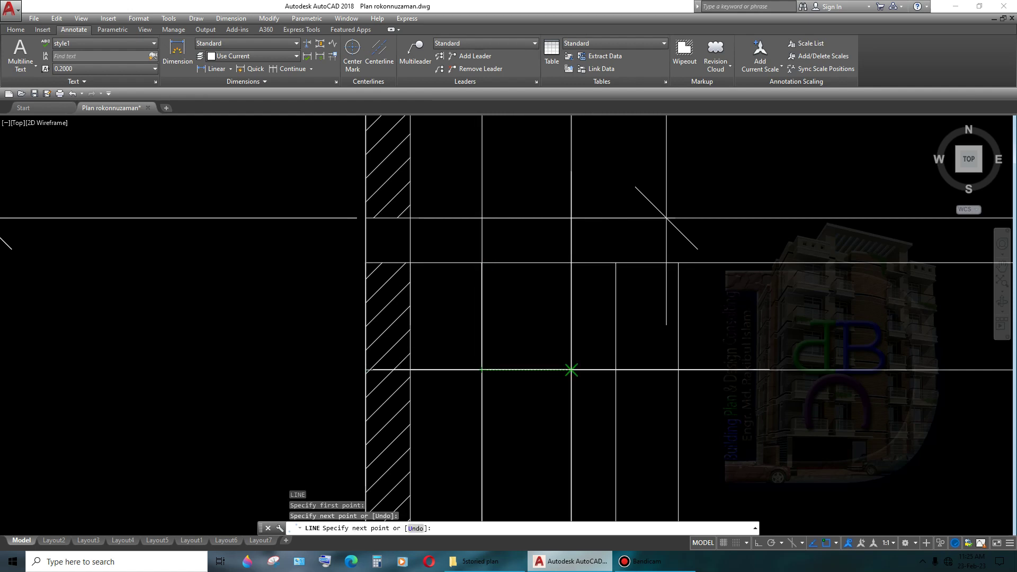
key(Return)
scroll(571, 262, down, 3)
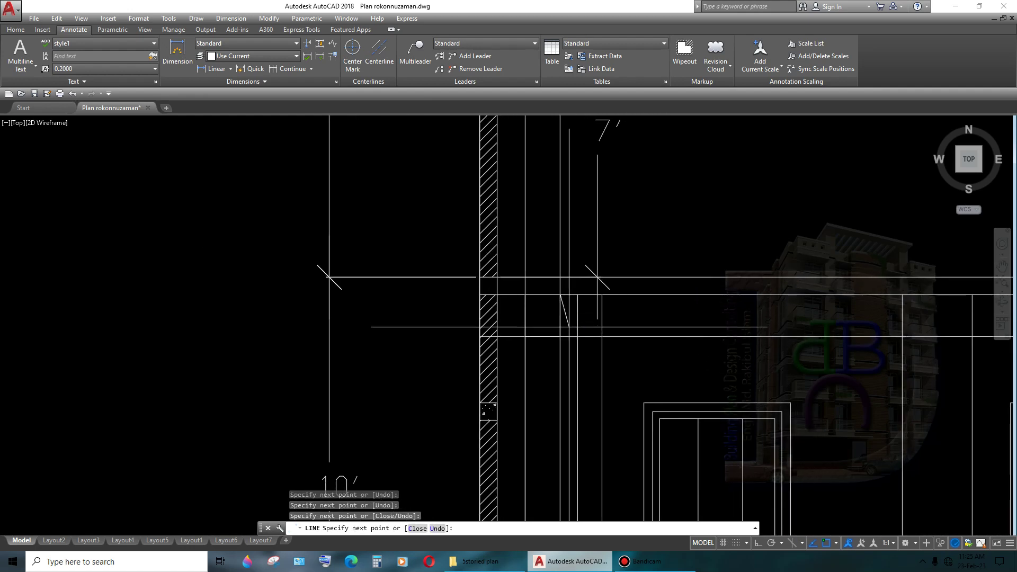
scroll(558, 334, up, 2)
middle_drag(558, 333, 560, 319)
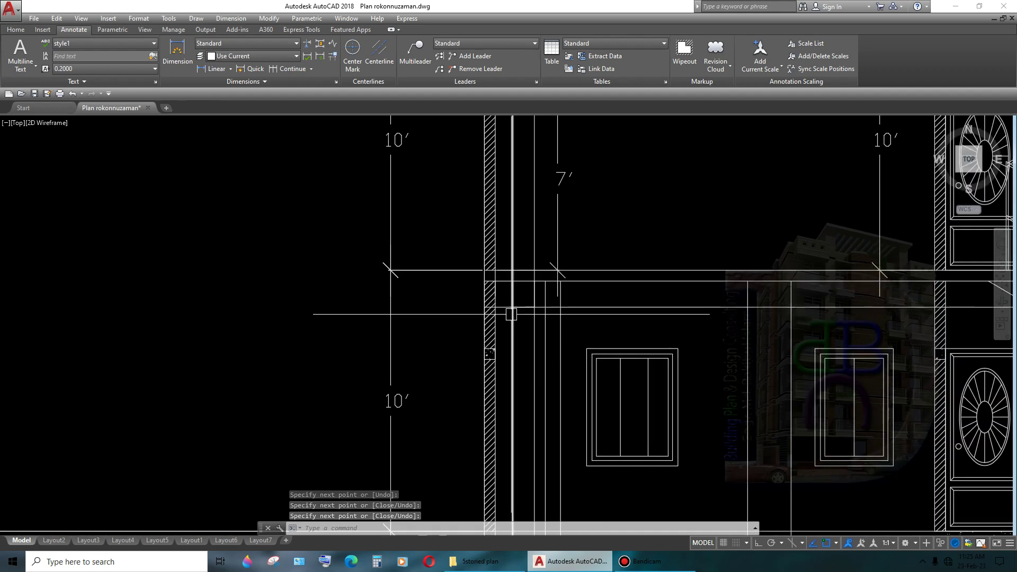
- Trim the line end overhanging past the wall, using all objects as cutting edges
text(tr)
key(Return)
key(Return)
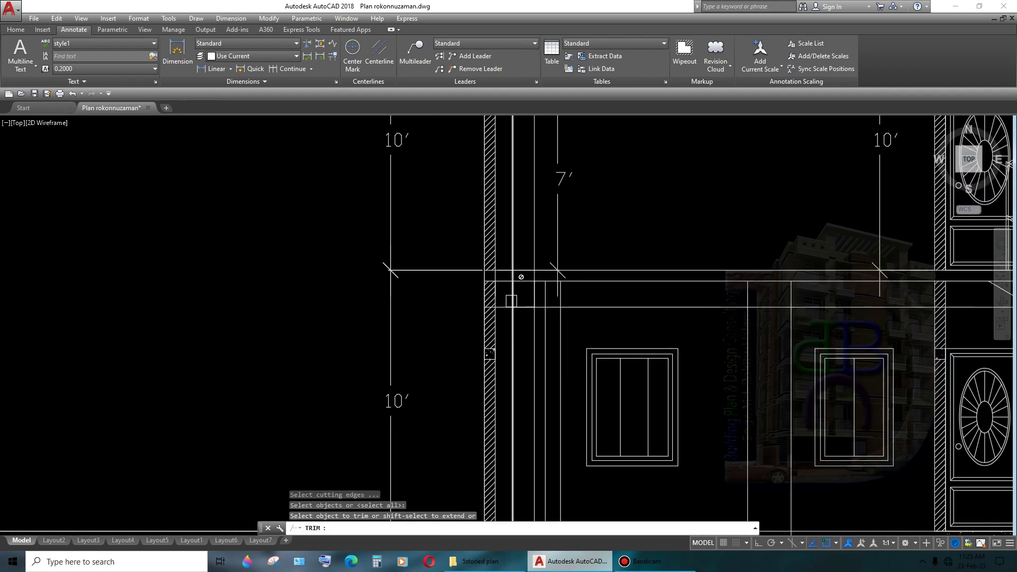
click(530, 280)
scroll(519, 291, up, 5)
scroll(519, 311, down, 4)
key(Return)
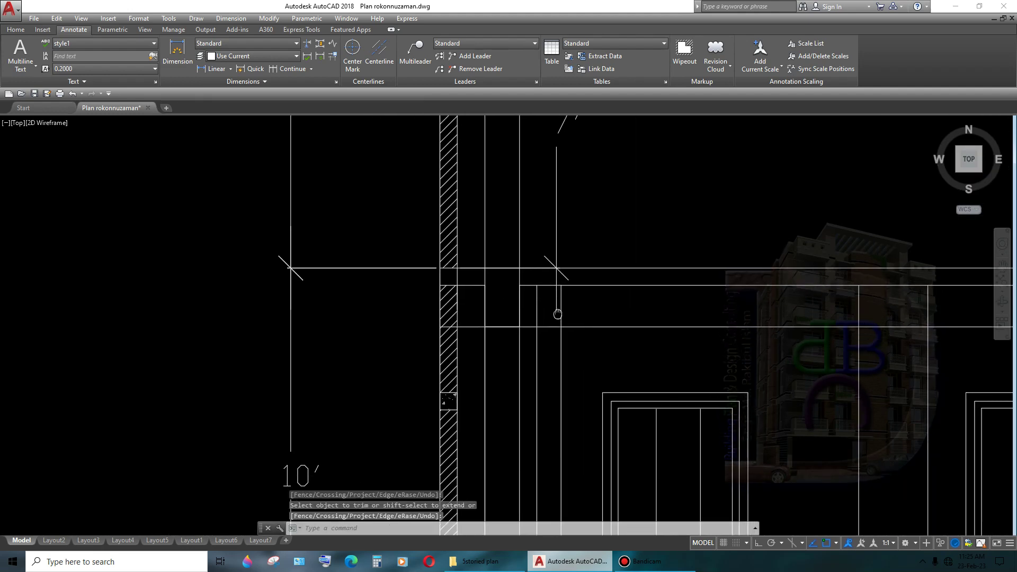
scroll(573, 276, down, 3)
middle_drag(643, 351, 642, 263)
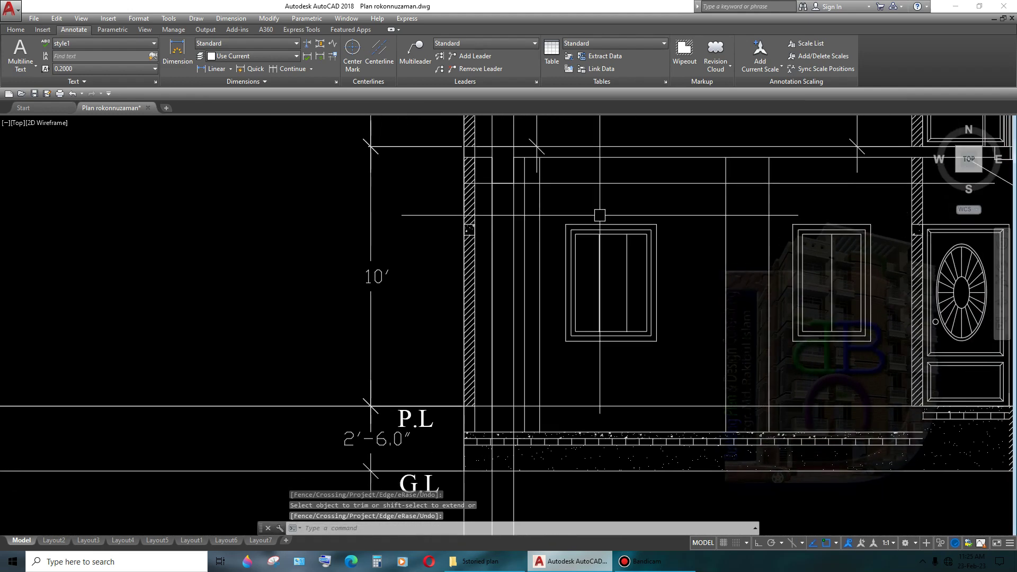
scroll(642, 263, down, 3)
scroll(588, 456, up, 3)
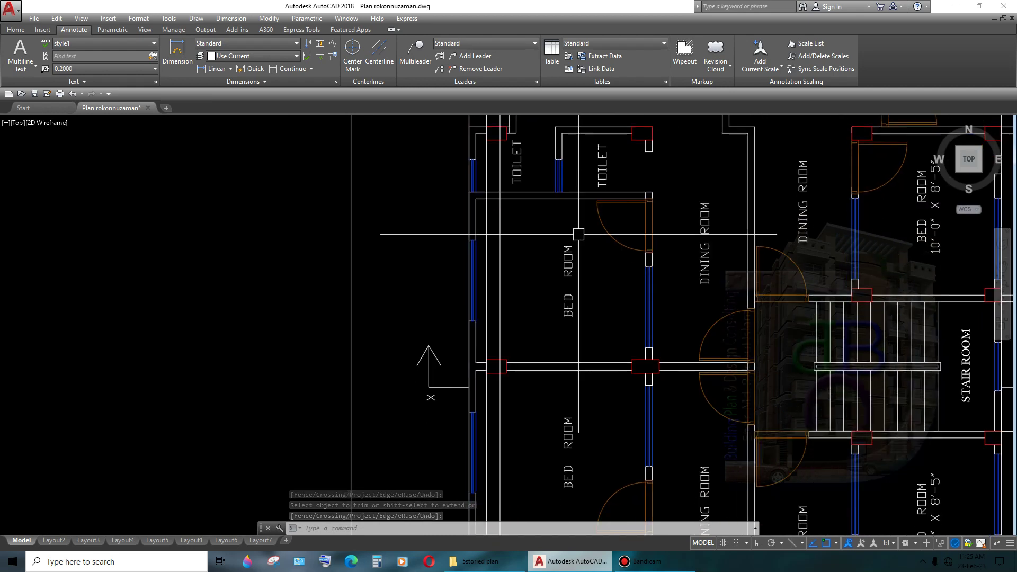
middle_drag(636, 419, 612, 361)
scroll(612, 361, up, 2)
scroll(612, 361, up, 4)
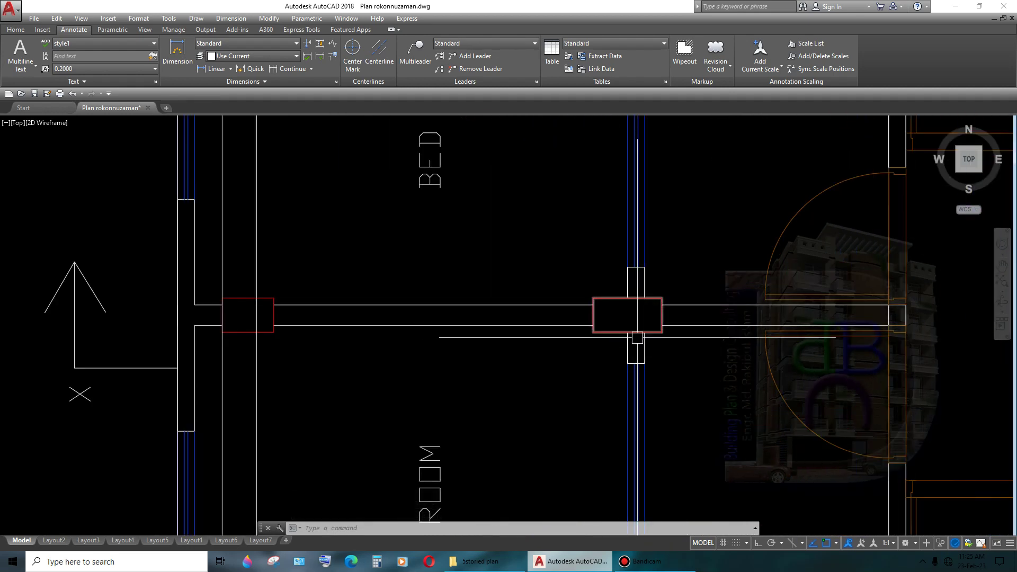
scroll(637, 337, down, 4)
scroll(368, 347, down, 2)
scroll(443, 336, up, 5)
- Window-select the wall lines at the junction, then clear the selection
click(448, 315)
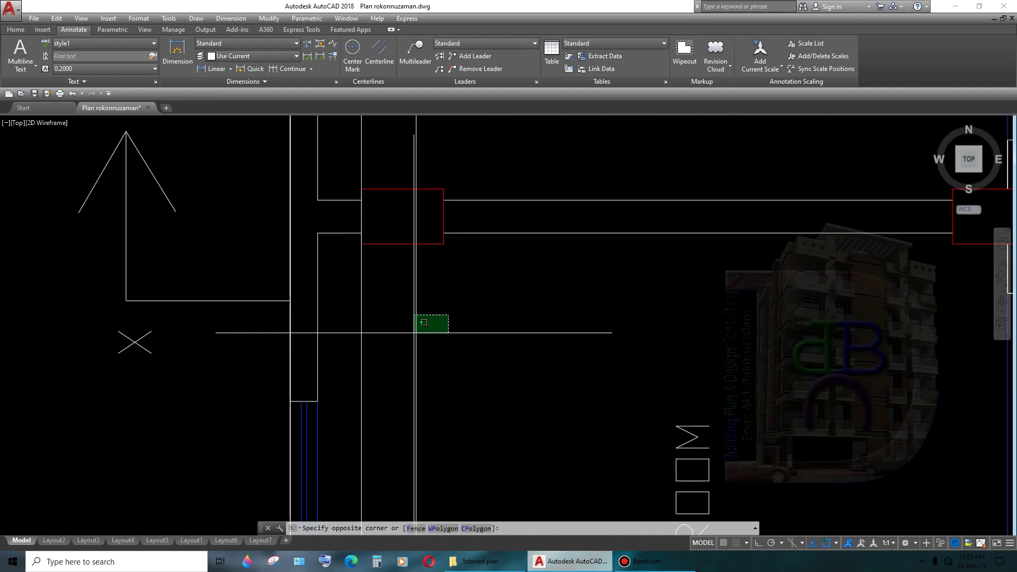
click(340, 370)
scroll(531, 383, down, 5)
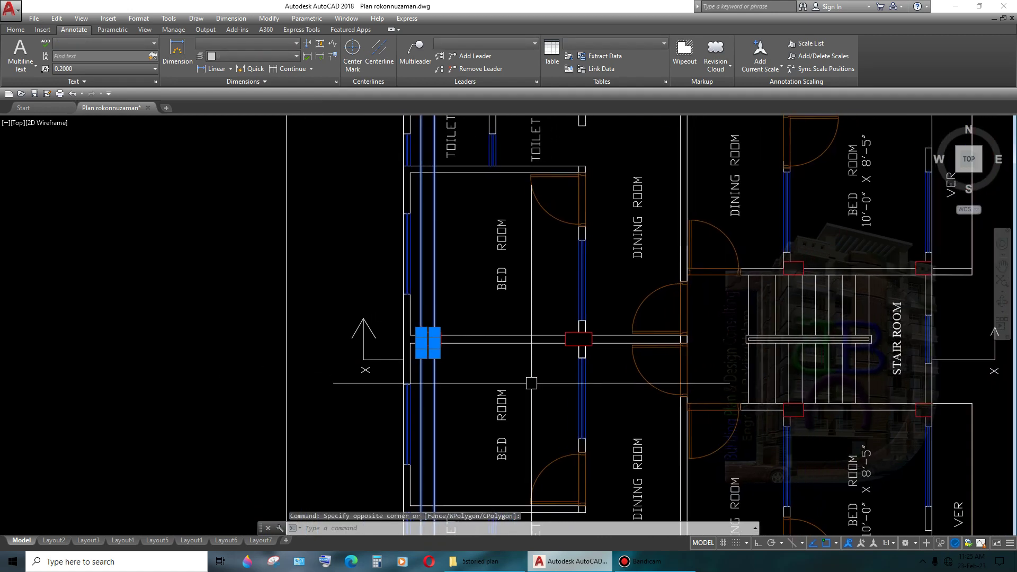
scroll(526, 383, up, 2)
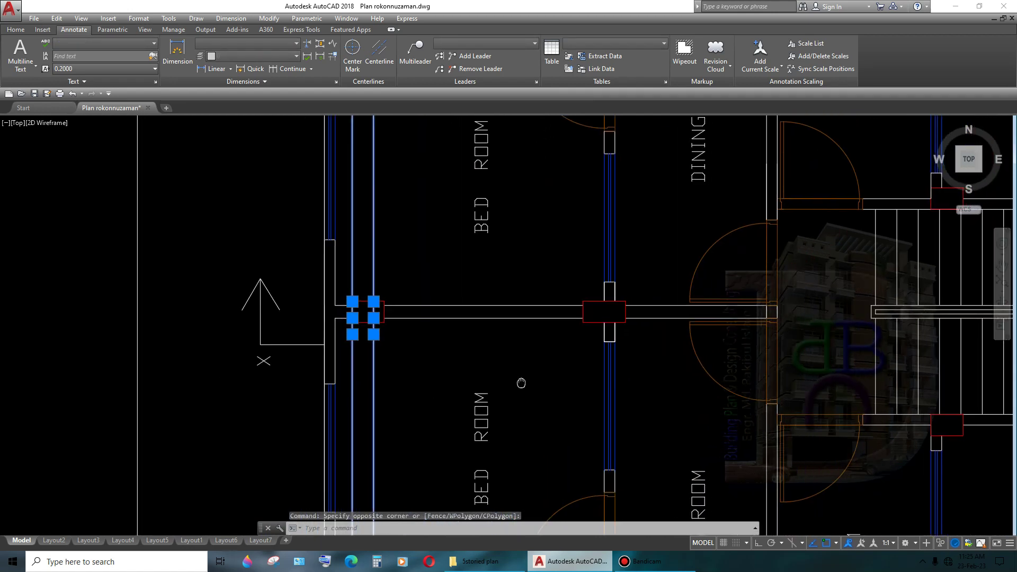
key(Escape)
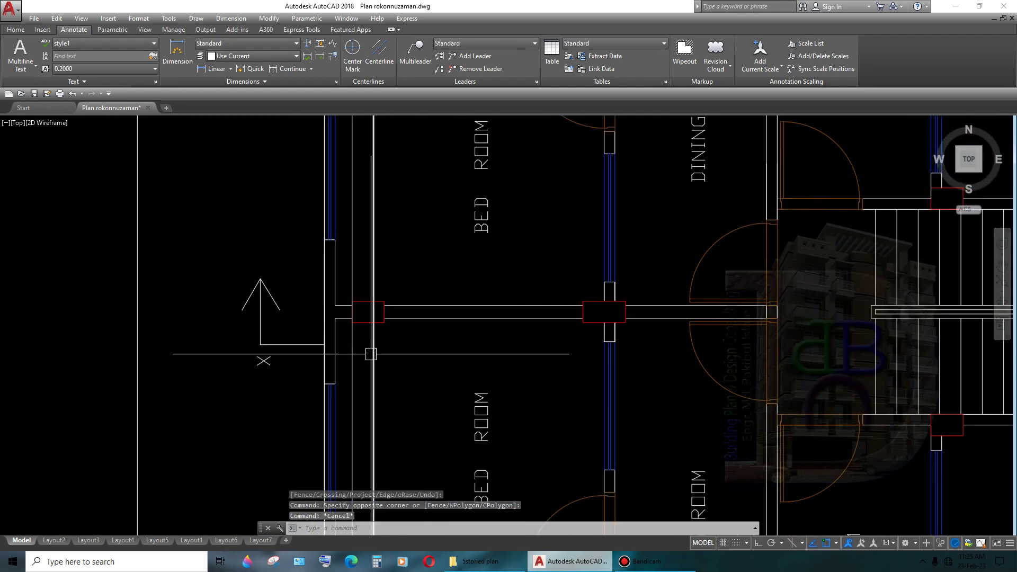
- Move the vertical projection line from the outer column base point onto the inner column
click(372, 354)
text(m)
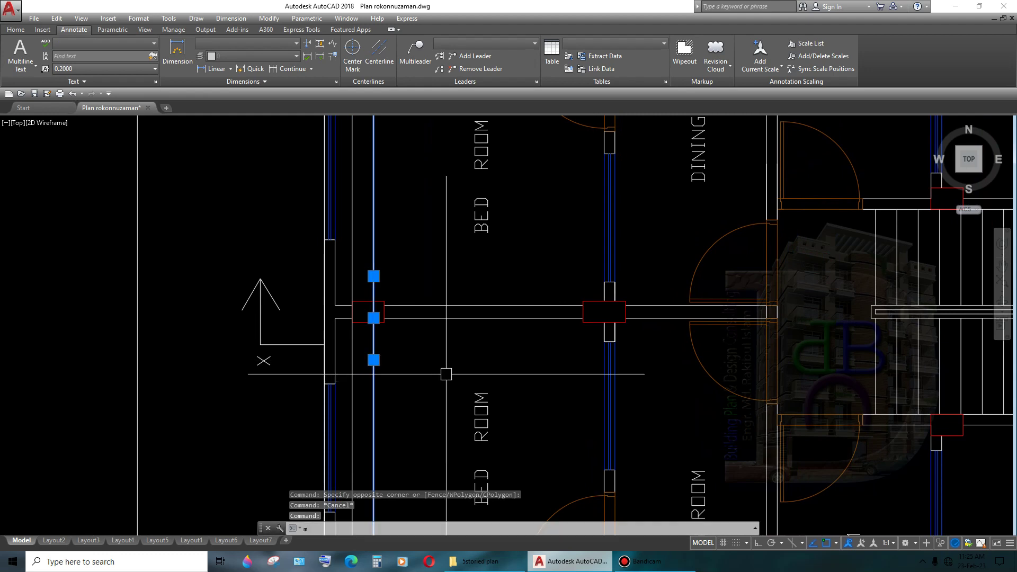
key(Return)
click(374, 322)
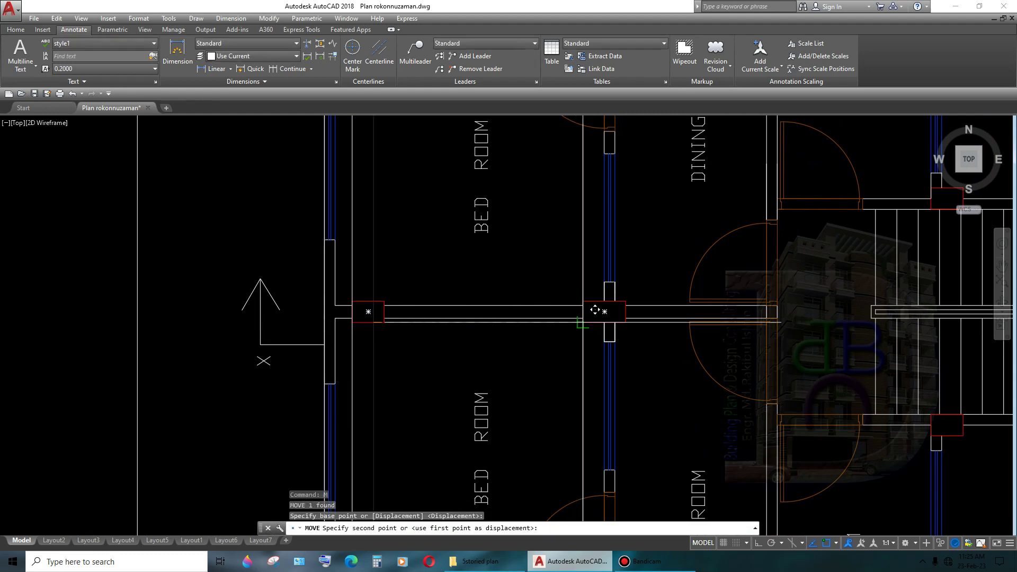
click(595, 310)
scroll(595, 310, down, 5)
scroll(529, 318, up, 5)
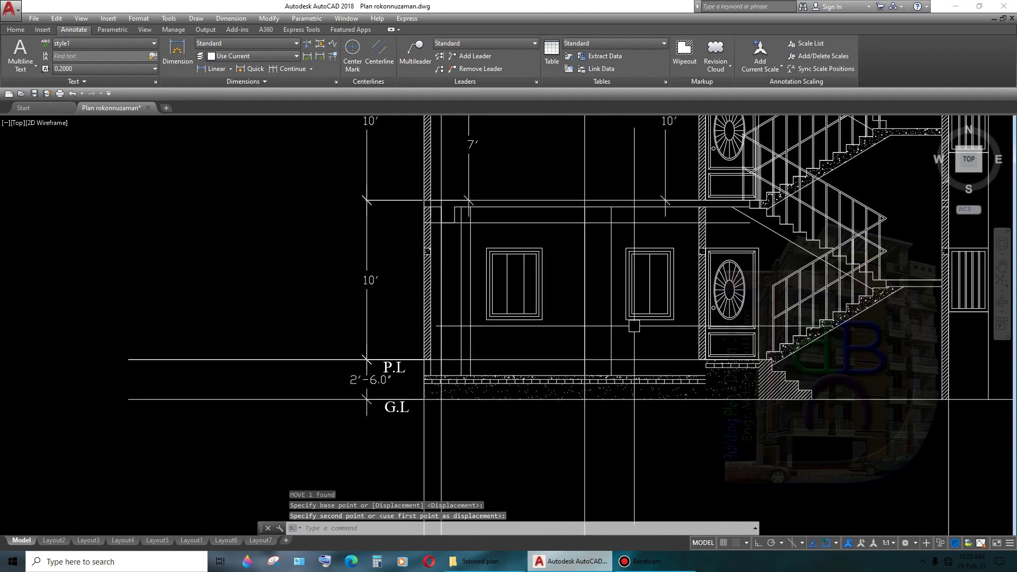
scroll(634, 326, up, 2)
scroll(618, 300, down, 3)
scroll(593, 339, down, 3)
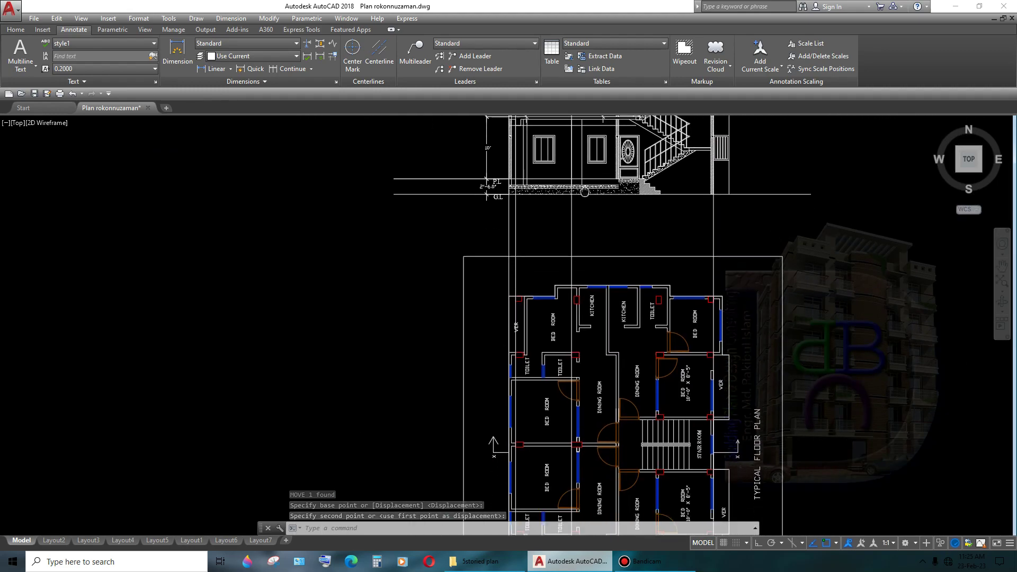
scroll(569, 391, down, 2)
scroll(565, 390, up, 5)
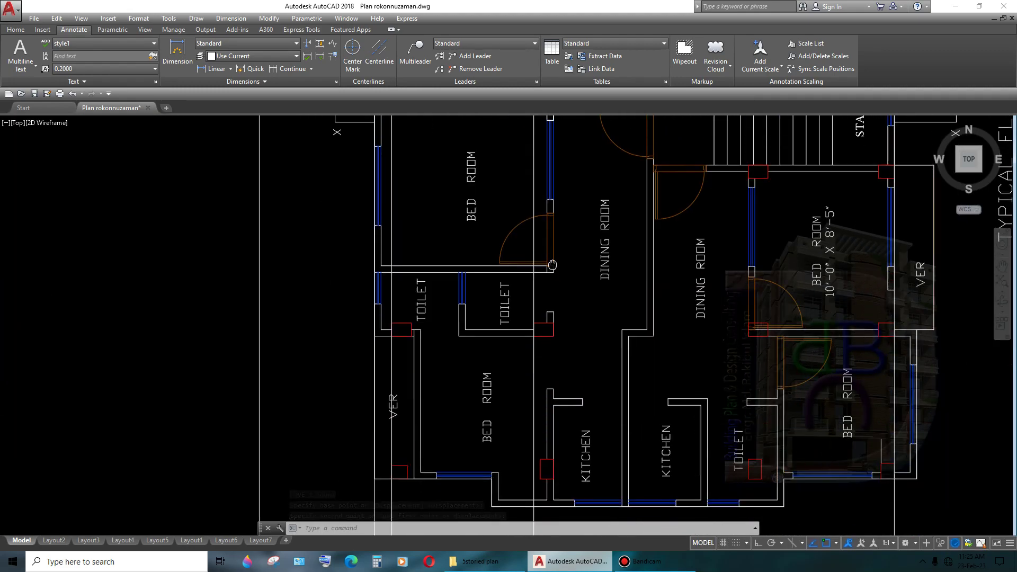
text(o)
- Start an offset and try picking lines near the elevation
key(Return)
scroll(540, 318, up, 3)
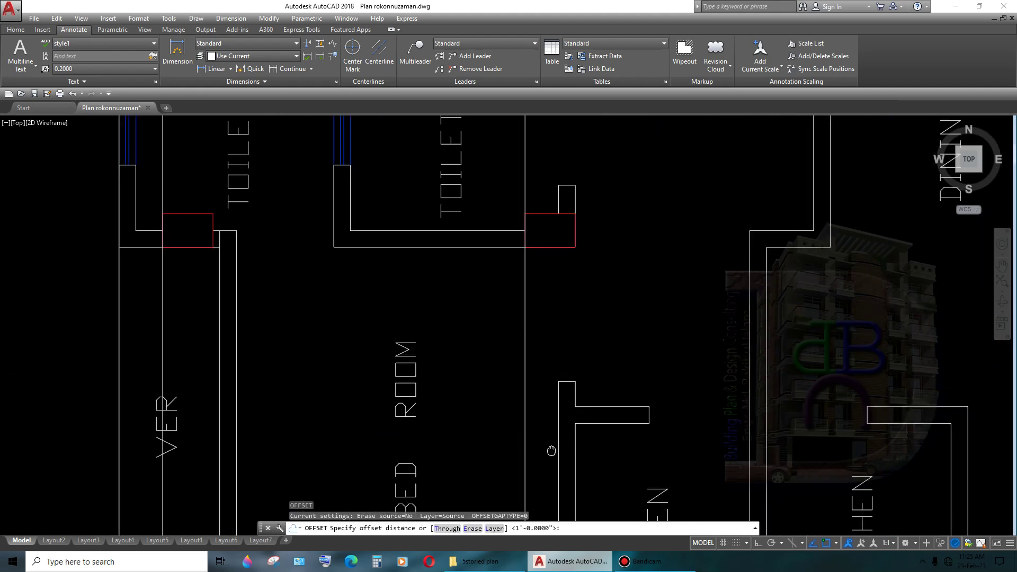
scroll(512, 245, up, 3)
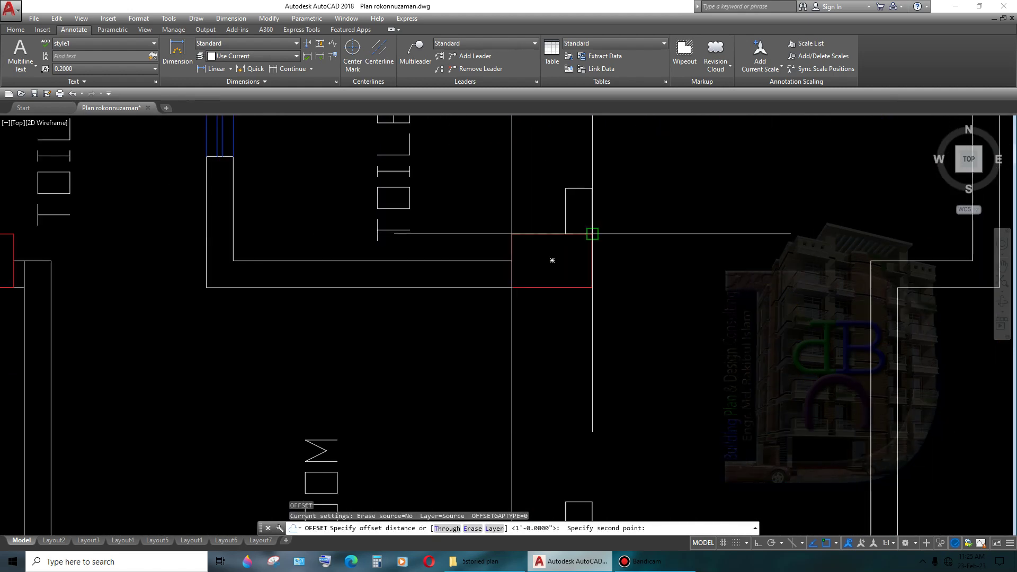
click(513, 190)
click(658, 290)
scroll(658, 290, down, 5)
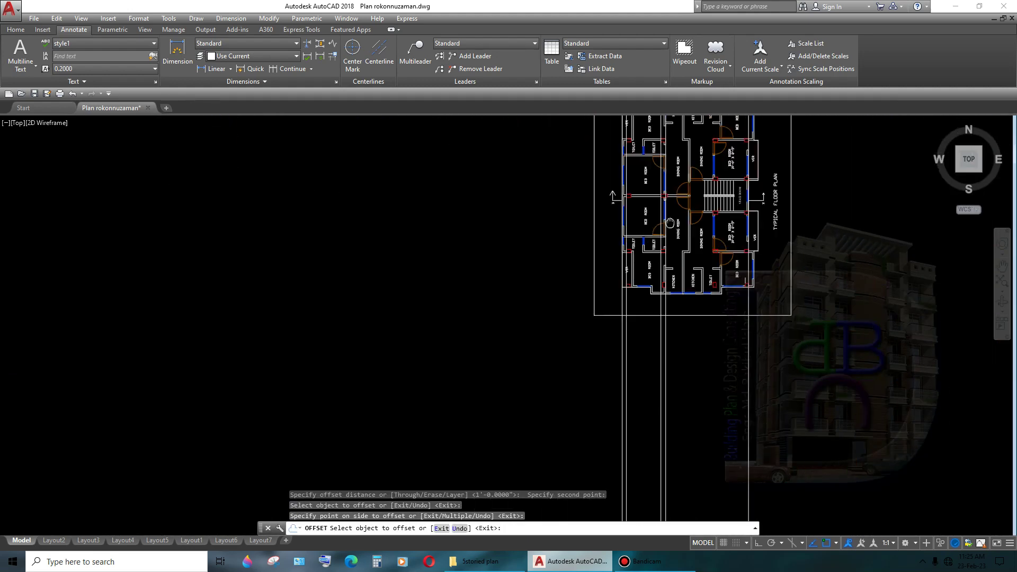
scroll(529, 296, up, 5)
scroll(512, 266, up, 2)
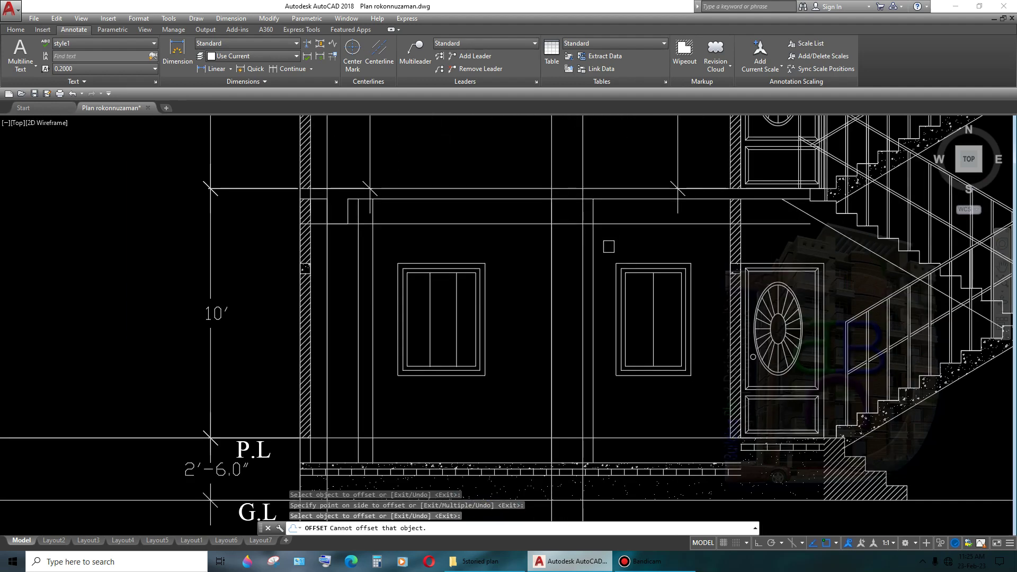
scroll(608, 246, down, 5)
scroll(599, 352, up, 3)
- Select the two vertical projection lines, then clear the selection at the plan's wall junction
click(606, 331)
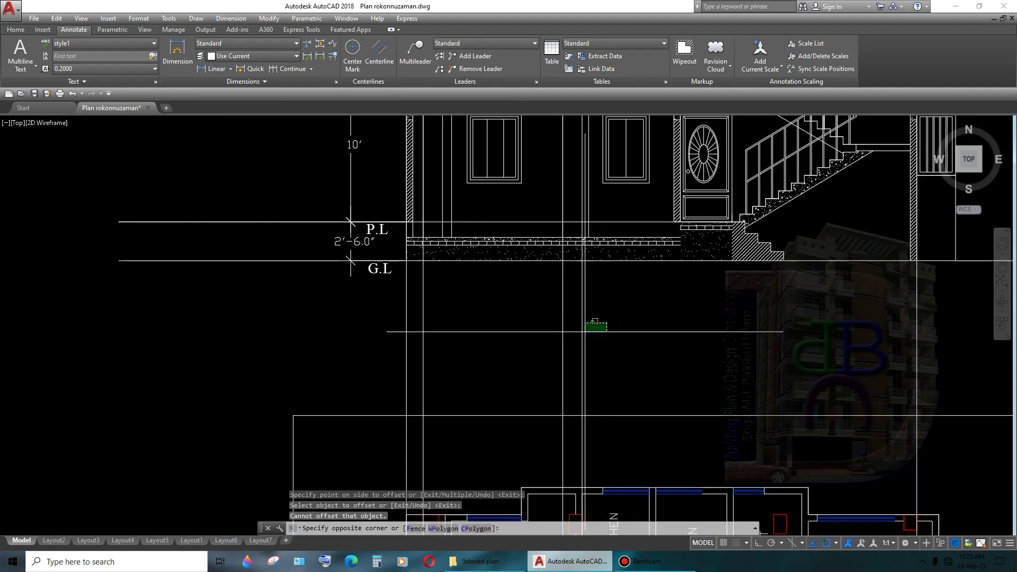
click(557, 324)
middle_drag(655, 228, 610, 391)
scroll(555, 363, down, 5)
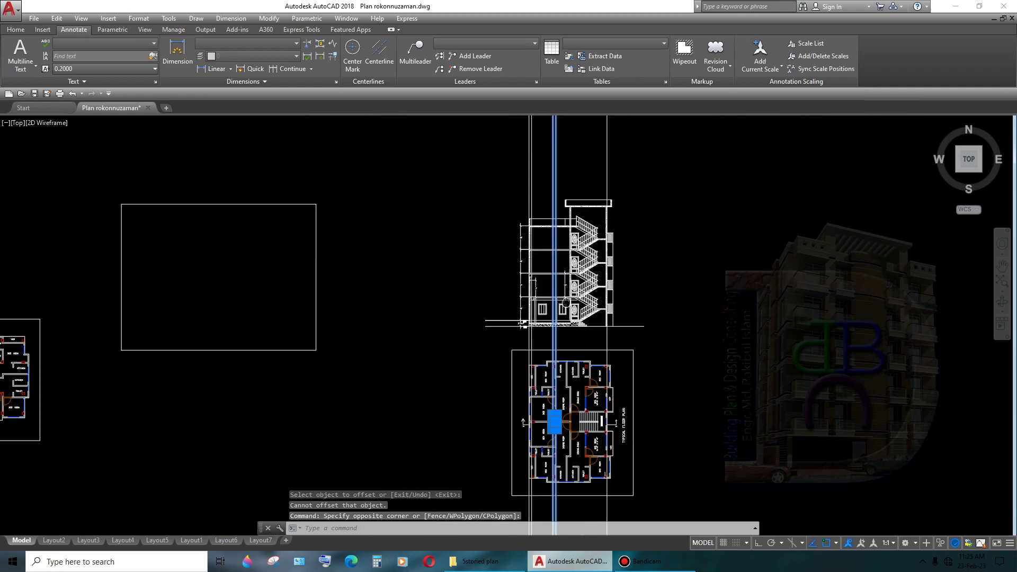
scroll(545, 423, up, 3)
scroll(534, 275, up, 3)
middle_drag(550, 265, 535, 346)
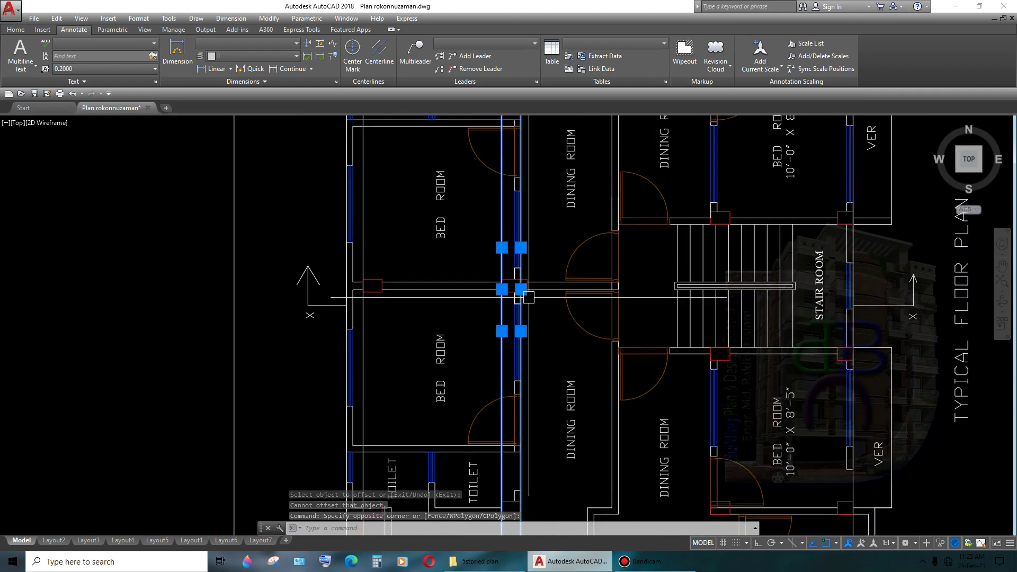
scroll(524, 294, up, 5)
scroll(517, 288, up, 3)
key(Escape)
- Move the vertical projection line at the floor plan's wall junction to its new position
click(506, 277)
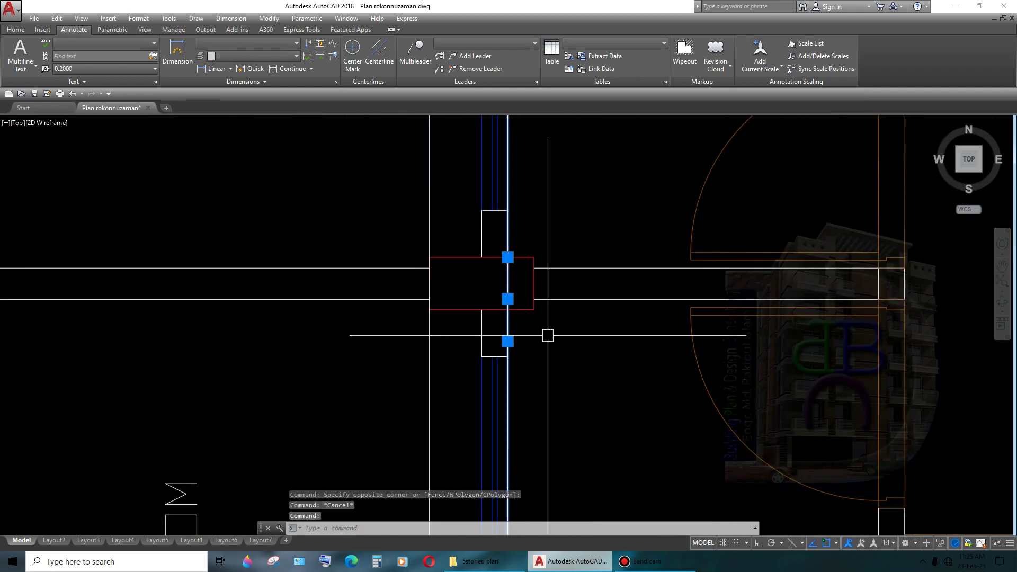
text(m)
key(Return)
click(482, 283)
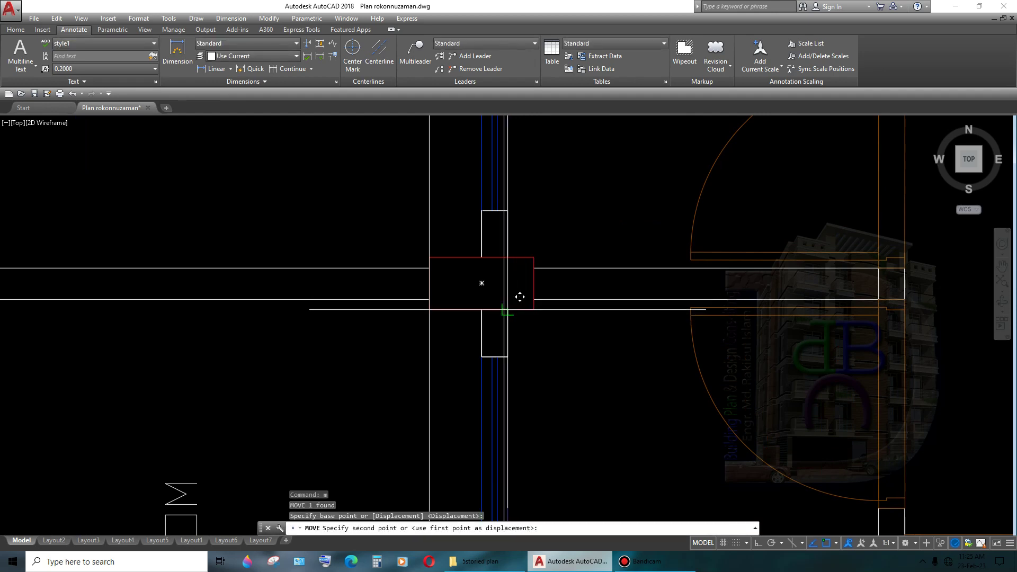
click(534, 309)
scroll(534, 309, down, 5)
scroll(535, 318, down, 5)
scroll(539, 334, up, 3)
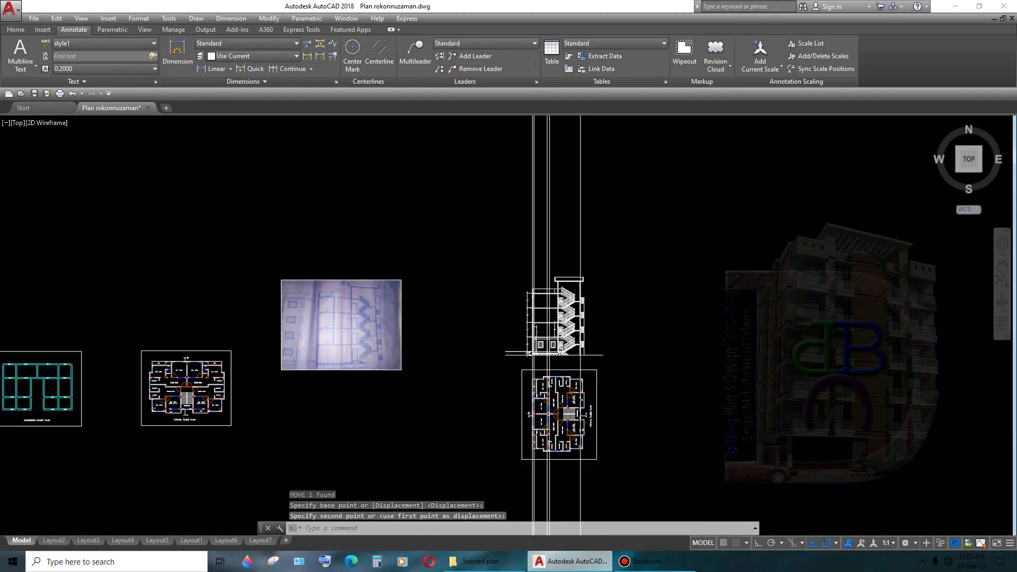
scroll(539, 334, up, 8)
scroll(539, 334, up, 2)
scroll(539, 328, down, 1)
scroll(538, 318, up, 3)
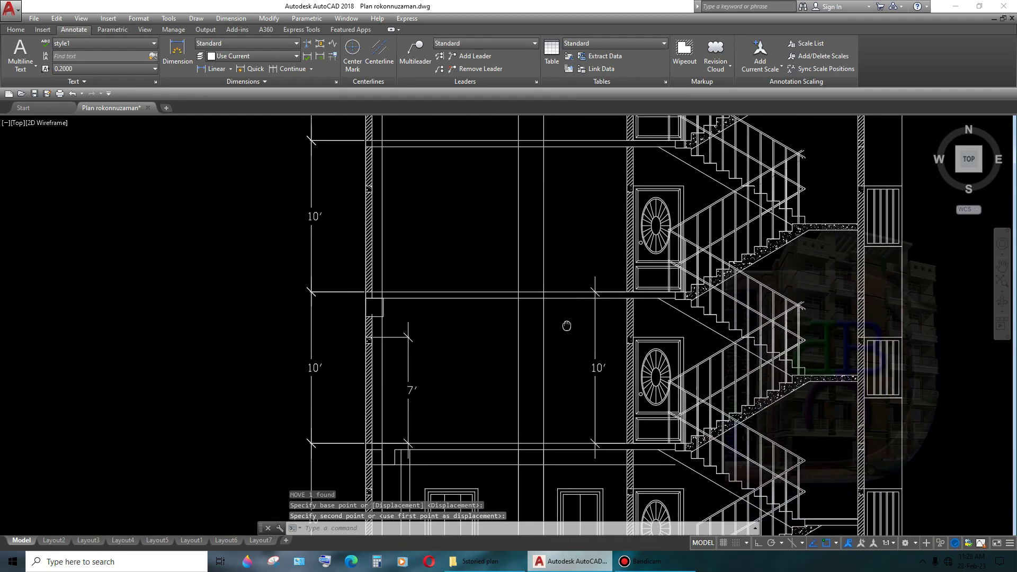
scroll(537, 312, up, 2)
scroll(527, 288, down, 3)
scroll(519, 341, down, 5)
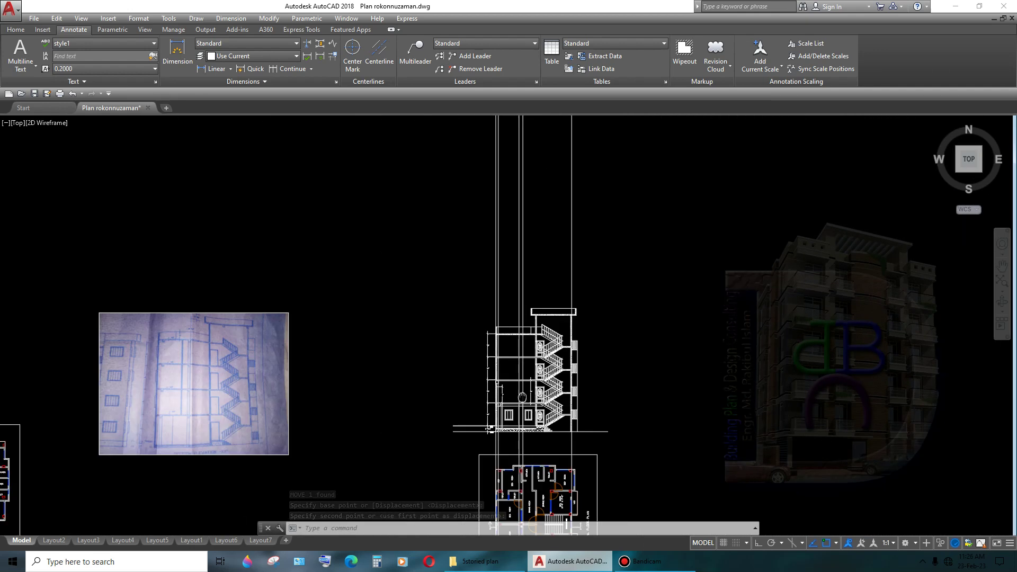
middle_drag(525, 402, 526, 239)
scroll(524, 247, up, 4)
scroll(551, 318, up, 5)
scroll(568, 356, up, 3)
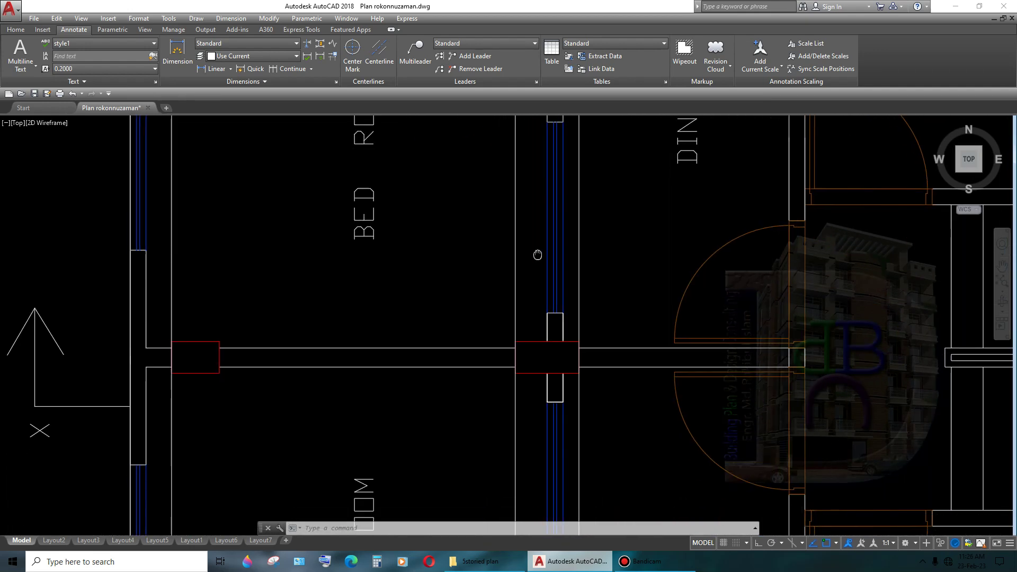
scroll(568, 356, up, 2)
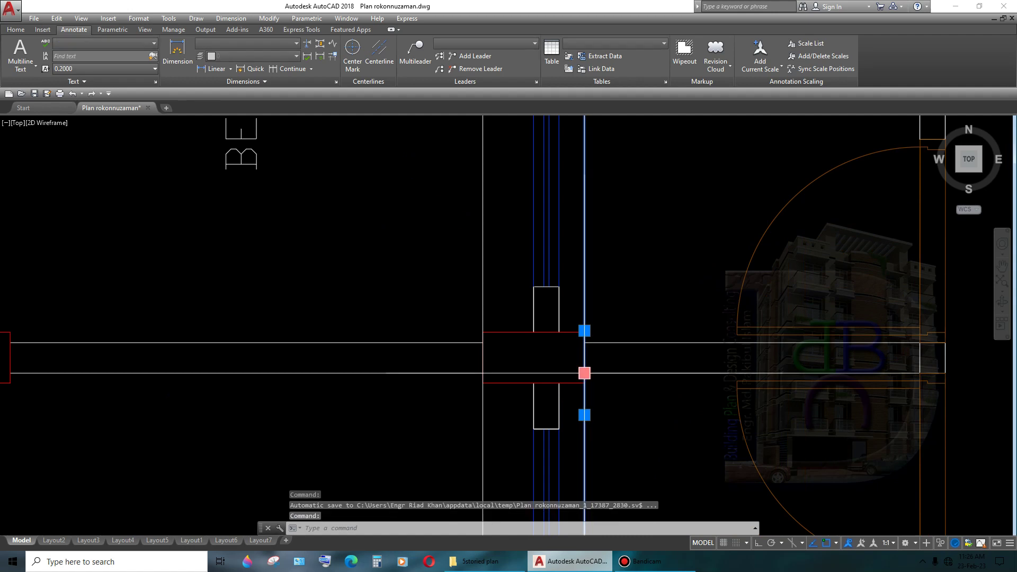
- Copy the selected line to a new spot, then end the copy
text(cp)
key(Return)
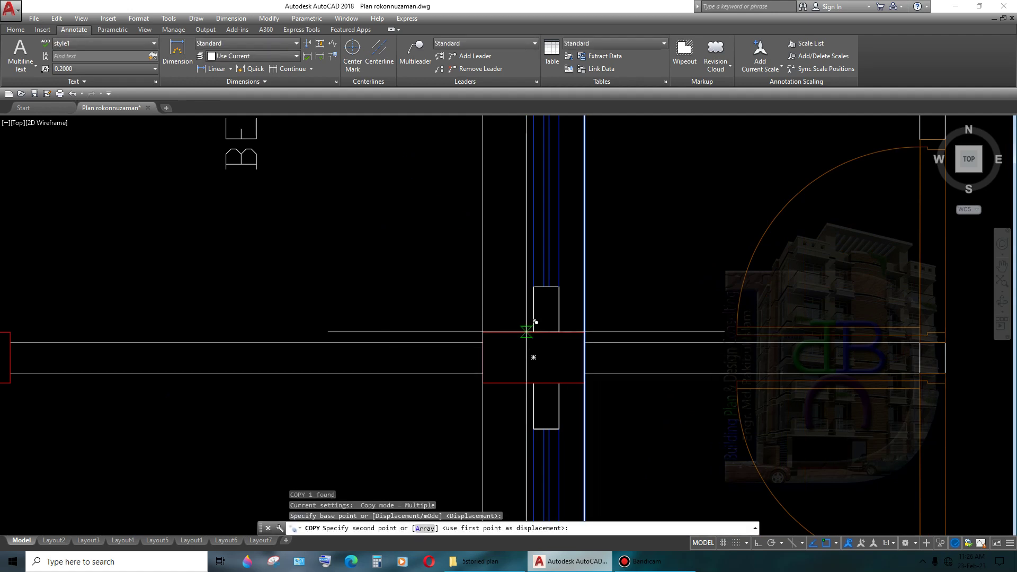
click(533, 332)
key(Escape)
- Offset the vertical line 5" to mark the inner column's edge, then select the junction lines
text(o)
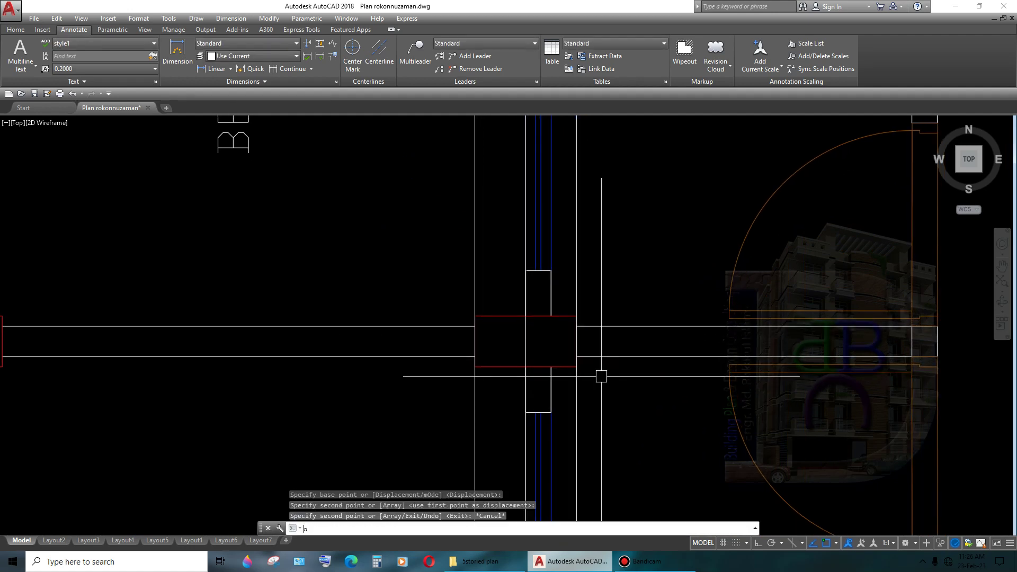
key(Return)
text(5")
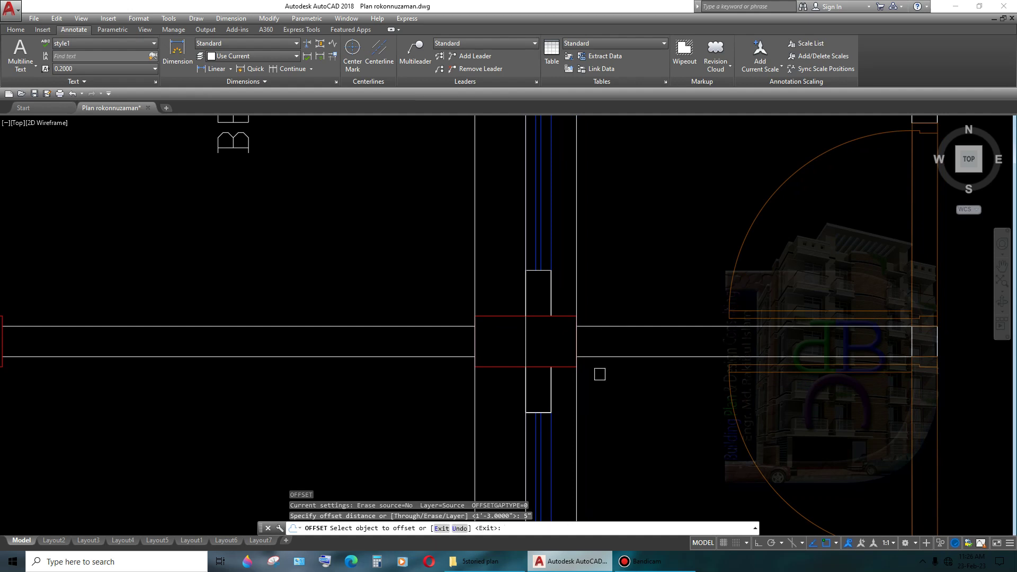
click(526, 347)
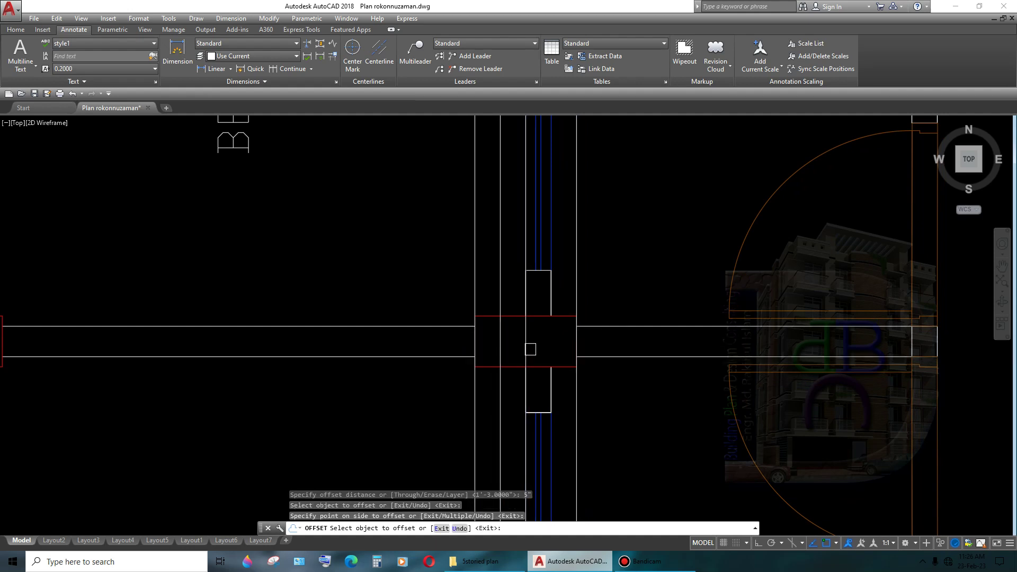
scroll(569, 373, down, 3)
key(Escape)
scroll(564, 371, up, 6)
click(571, 366)
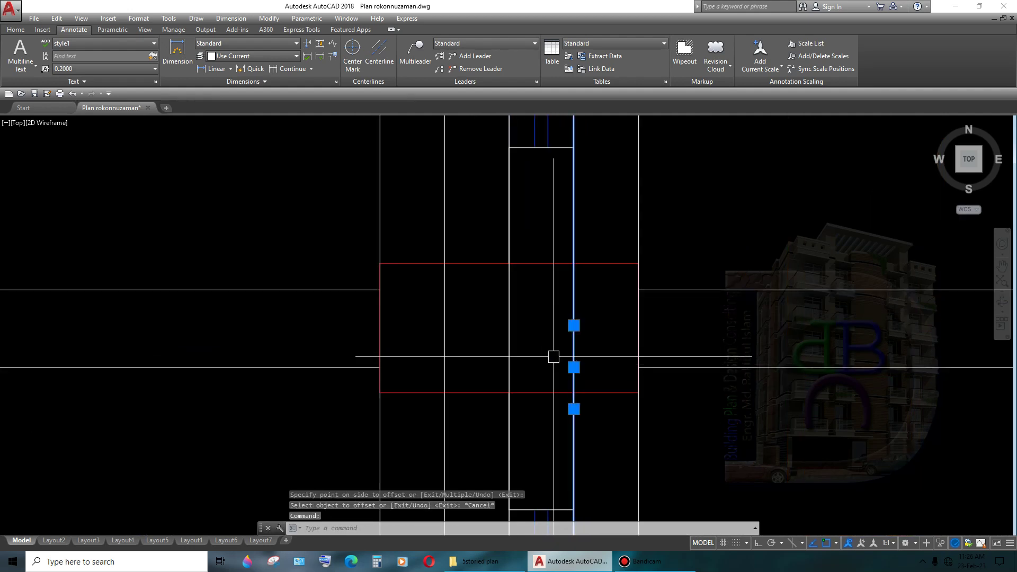
click(533, 392)
- Draw one more vertical projection line in the elevation with the L command
scroll(529, 394, down, 3)
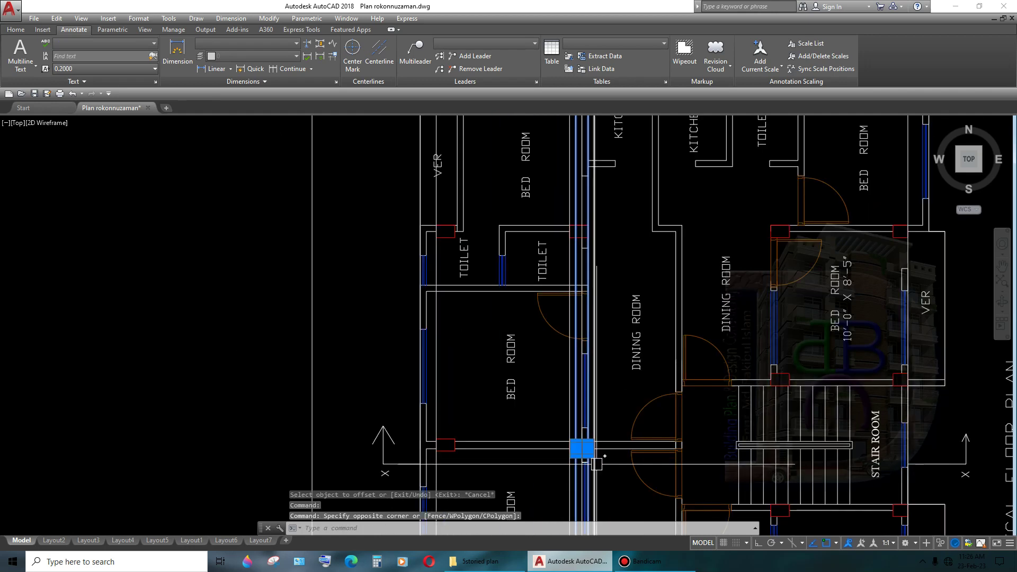
scroll(582, 424, down, 3)
scroll(583, 514, up, 3)
scroll(586, 492, up, 3)
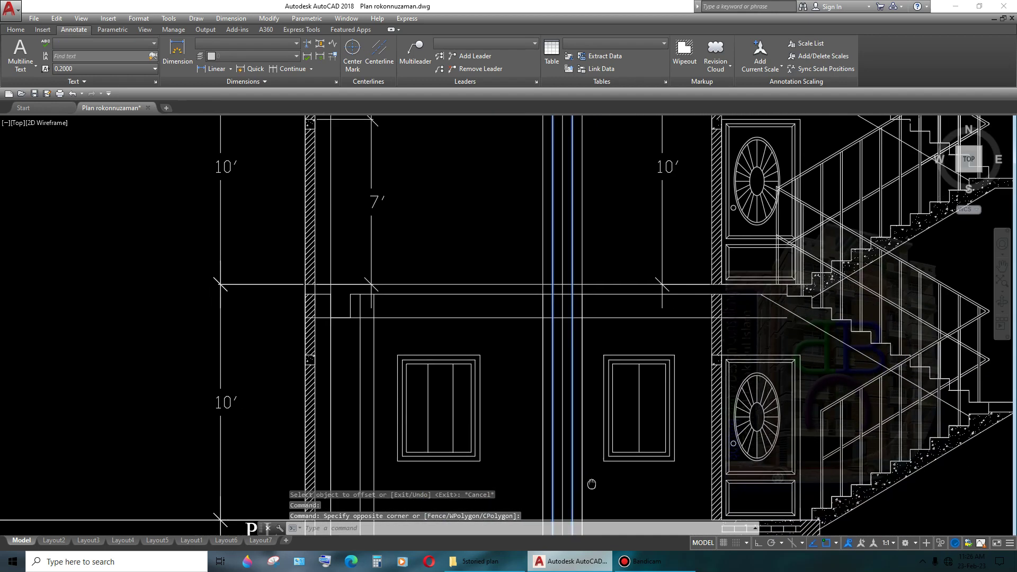
scroll(577, 339, up, 2)
scroll(578, 376, up, 2)
middle_drag(578, 376, 580, 387)
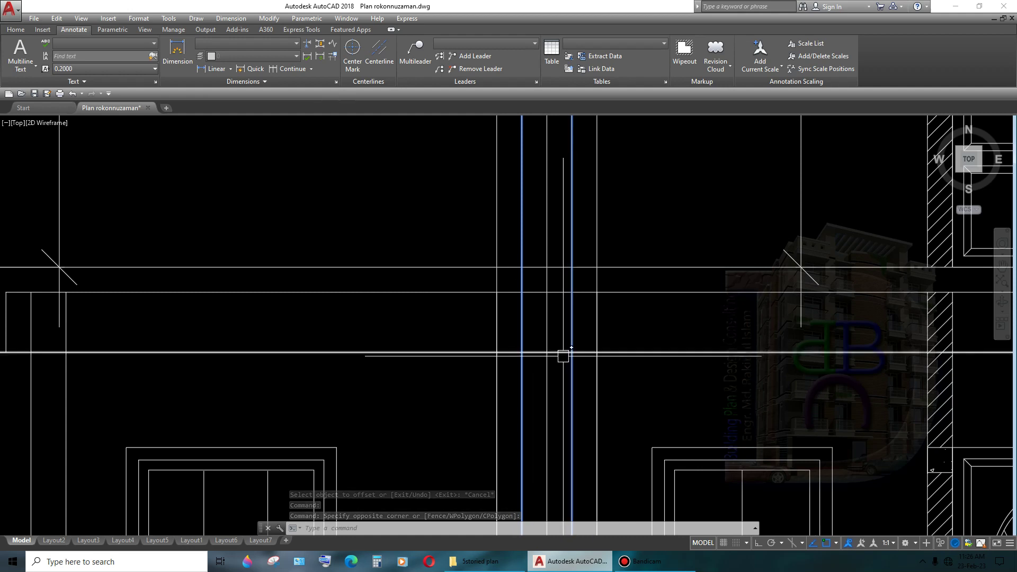
text(l)
key(Return)
scroll(505, 301, up, 2)
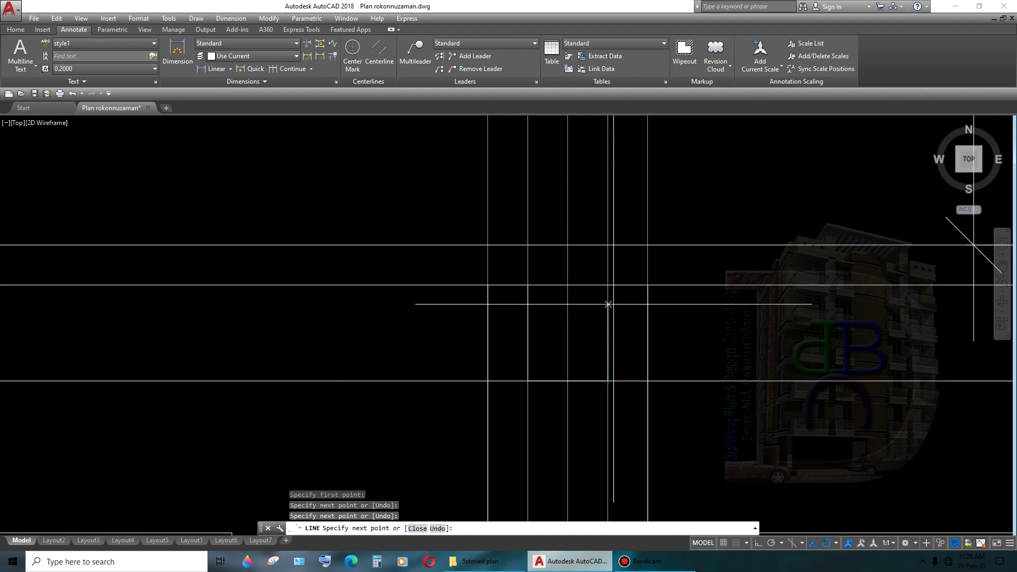
key(Return)
- Pan and zoom back to the wall and column junction in the typical floor plan
scroll(608, 285, down, 2)
scroll(609, 318, up, 1)
scroll(617, 352, up, 2)
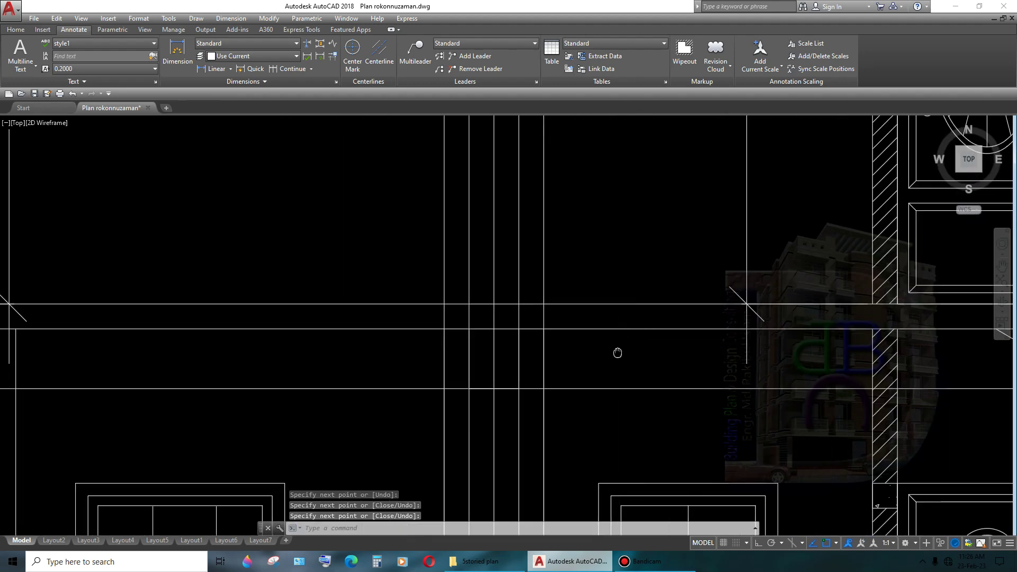
scroll(562, 313, up, 1)
scroll(562, 313, down, 2)
scroll(561, 313, down, 1)
scroll(562, 313, down, 2)
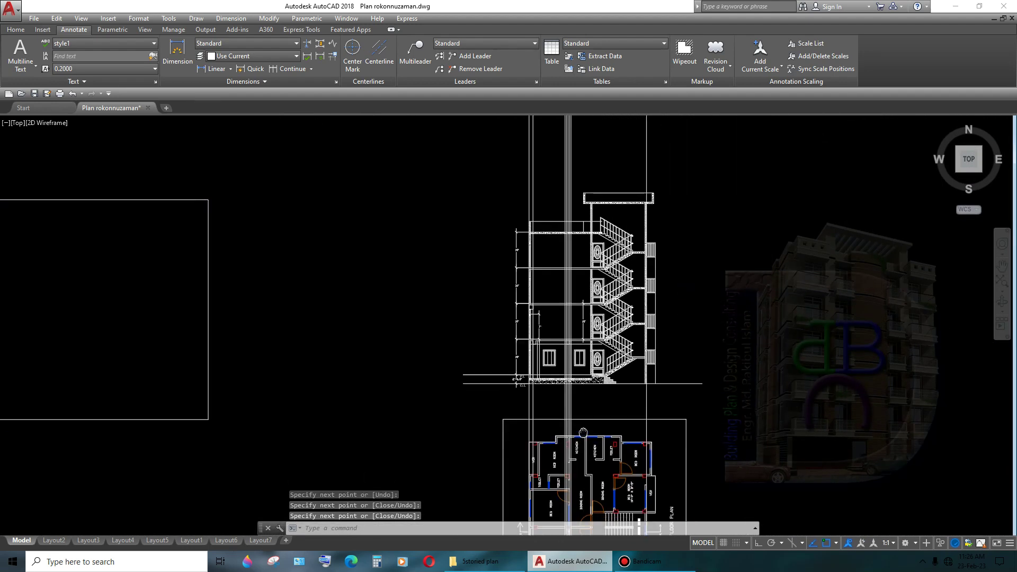
middle_drag(563, 413, 577, 257)
scroll(564, 405, up, 2)
scroll(513, 284, up, 3)
scroll(513, 463, up, 2)
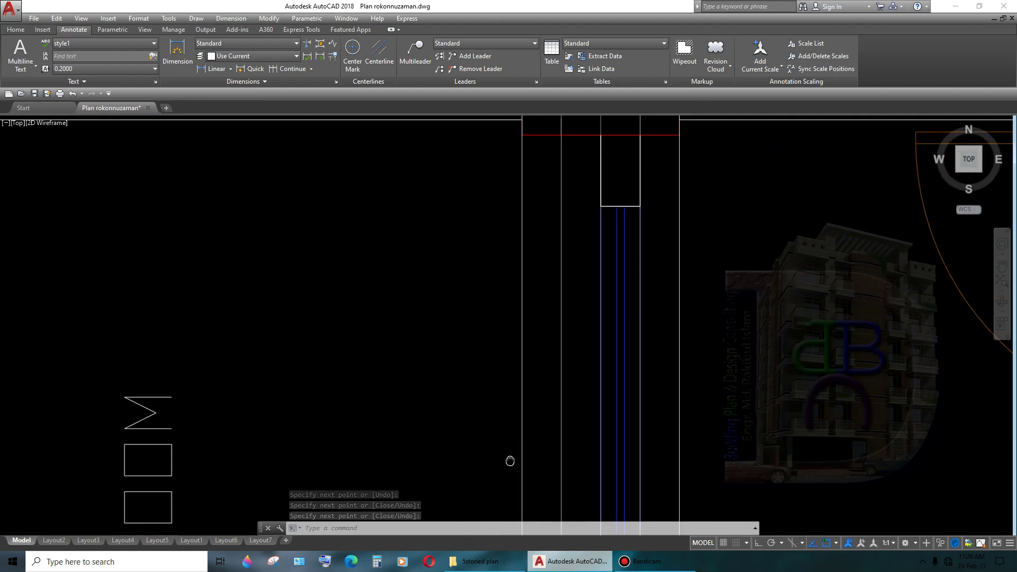
scroll(581, 407, down, 3)
scroll(604, 360, up, 1)
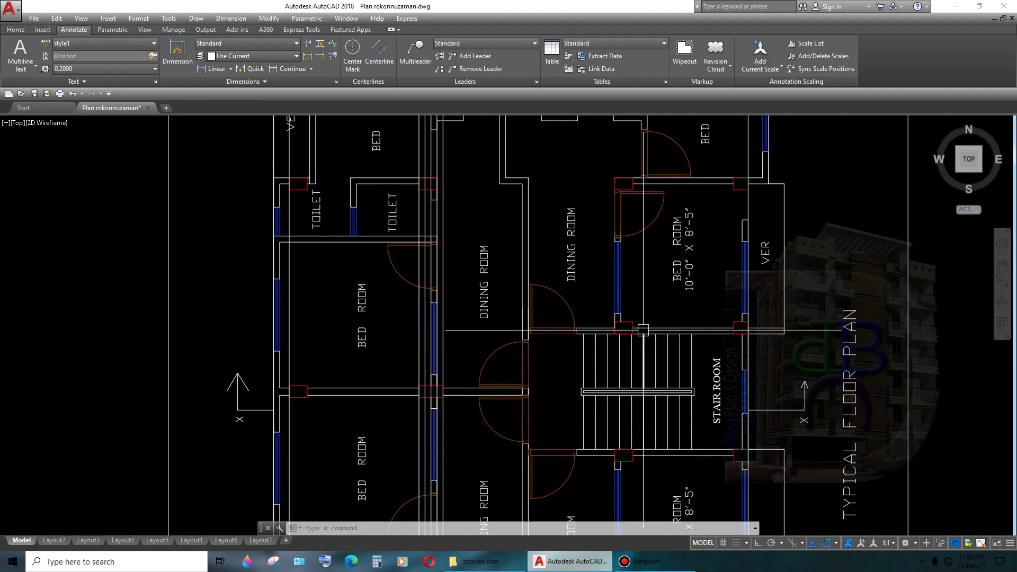
scroll(623, 316, up, 4)
scroll(624, 316, down, 4)
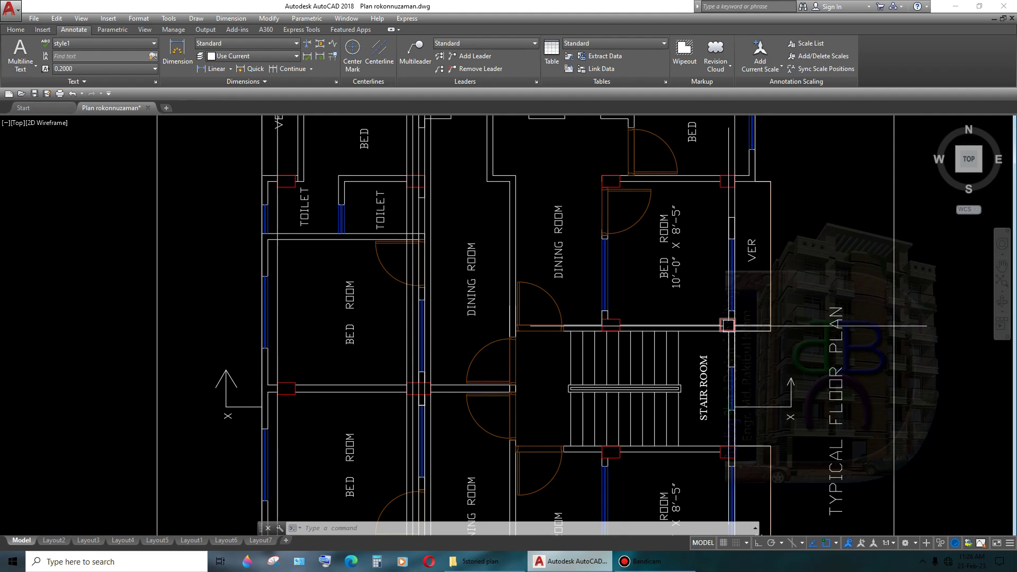
middle_drag(406, 410, 529, 363)
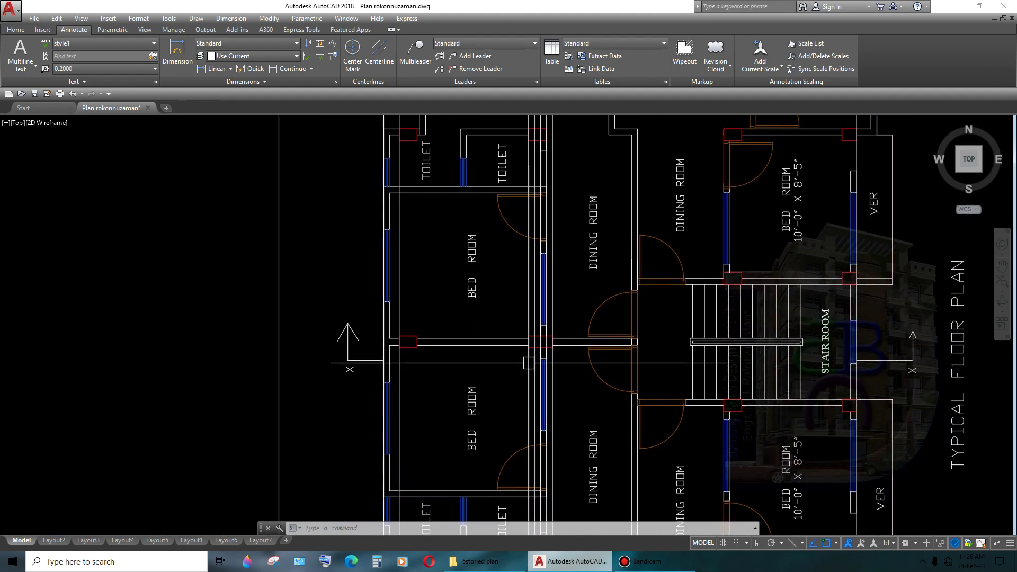
scroll(528, 363, up, 8)
- Erase the selected line and the two extra vertical lines at the wall junction
key(Delete)
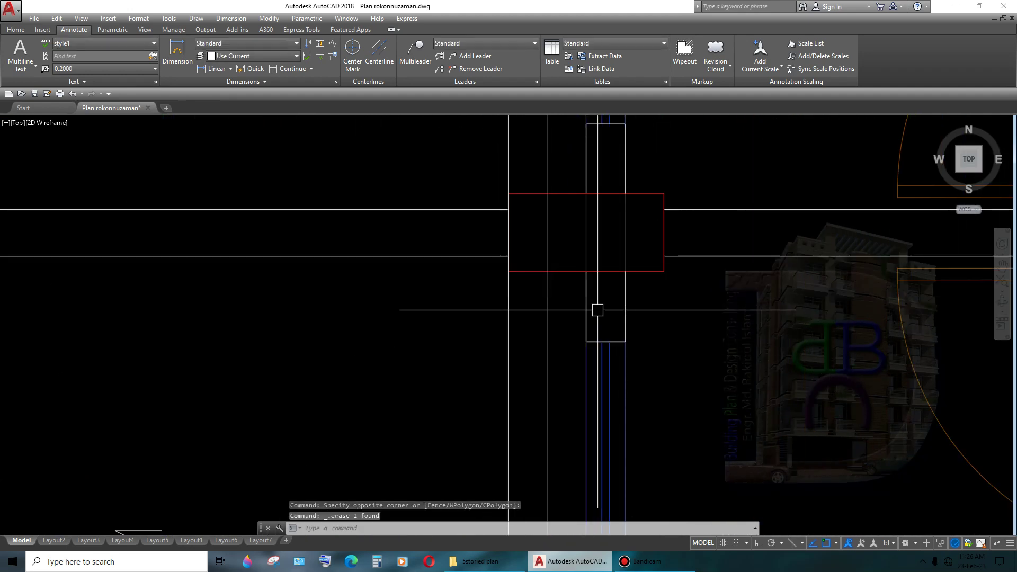
click(567, 290)
click(495, 319)
key(Delete)
- Pan and zoom up to the building section elevation
scroll(606, 371, down, 5)
scroll(606, 370, down, 5)
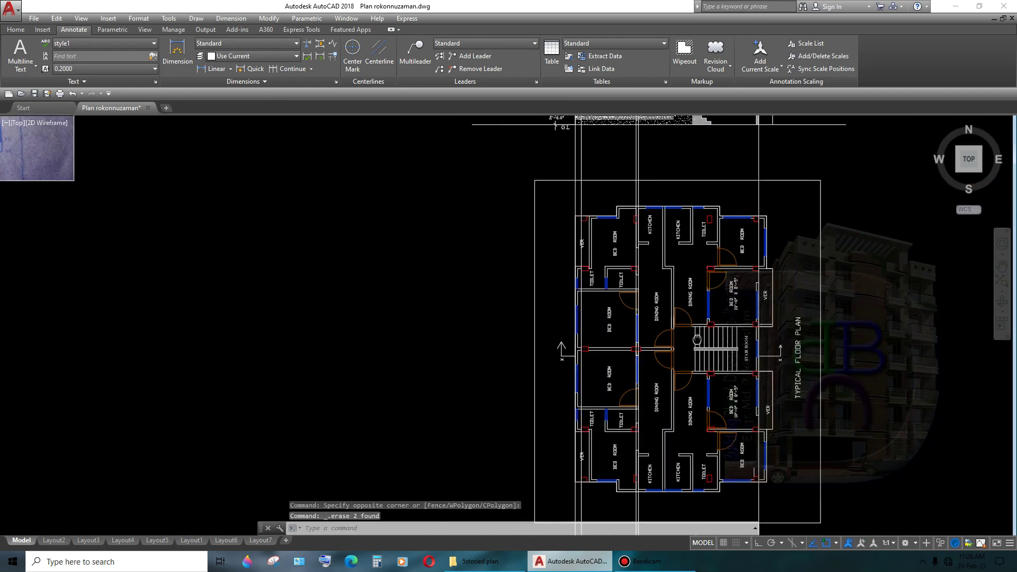
middle_drag(572, 223, 572, 302)
scroll(572, 302, up, 3)
scroll(572, 302, up, 4)
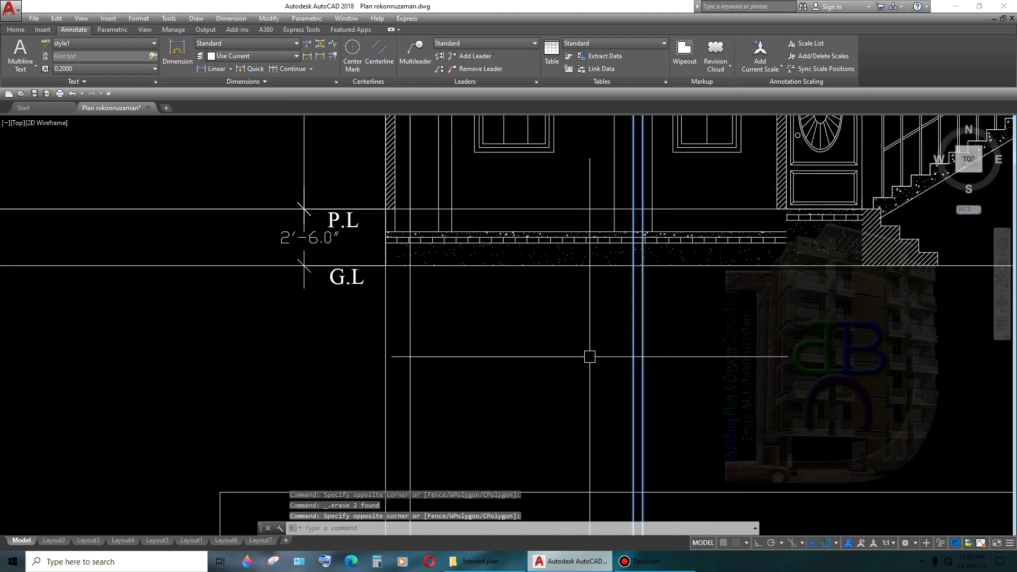
scroll(589, 356, down, 5)
scroll(619, 229, up, 5)
scroll(719, 245, up, 2)
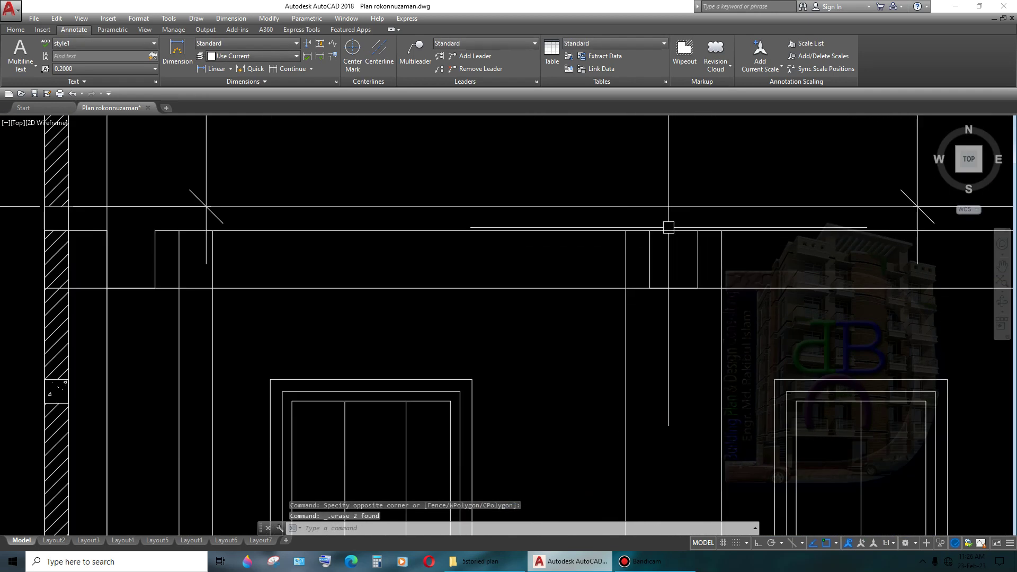
scroll(670, 255, down, 3)
scroll(646, 273, up, 4)
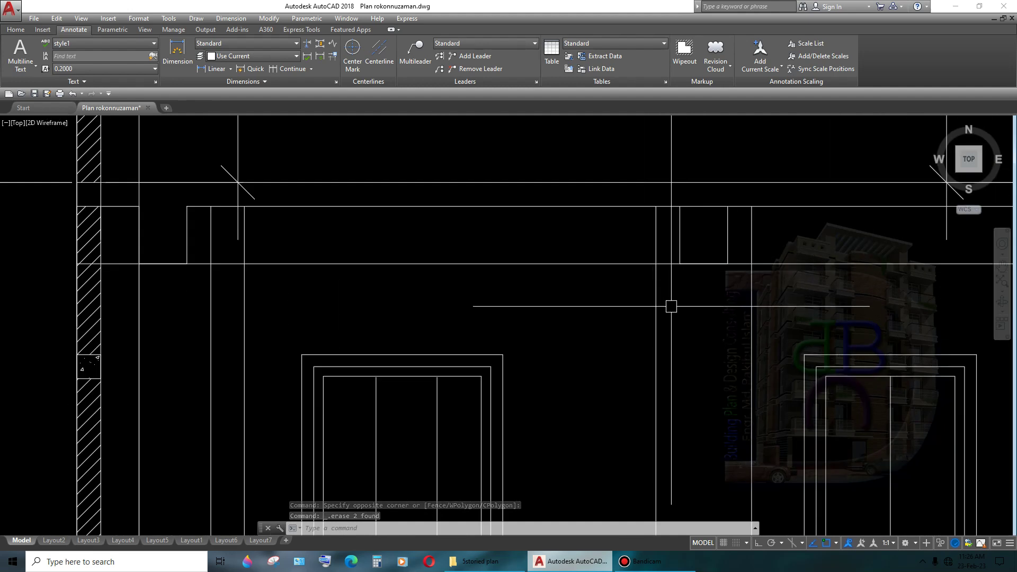
scroll(666, 303, down, 3)
scroll(672, 307, down, 2)
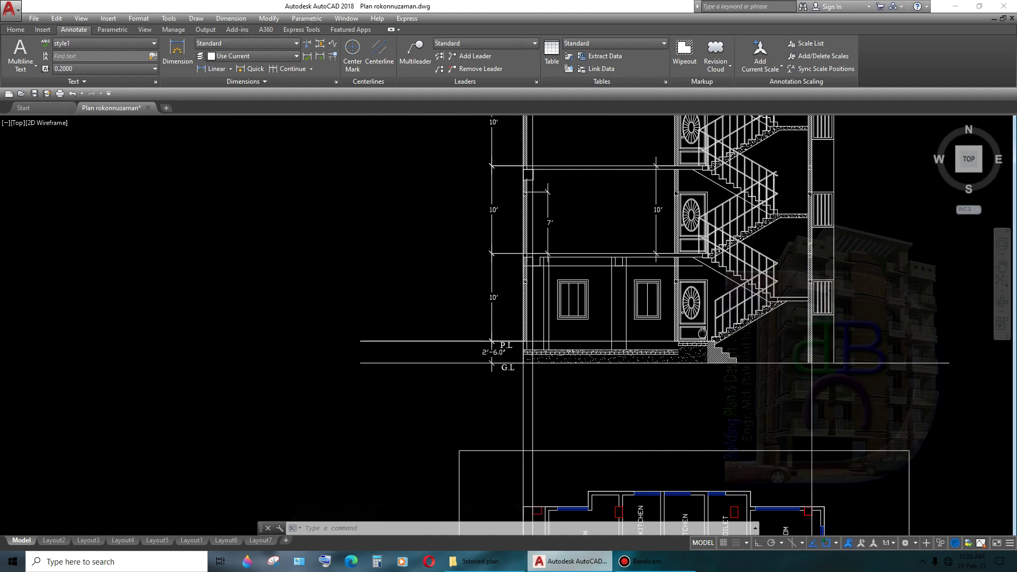
scroll(680, 313, up, 2)
scroll(691, 322, up, 3)
text(tr)
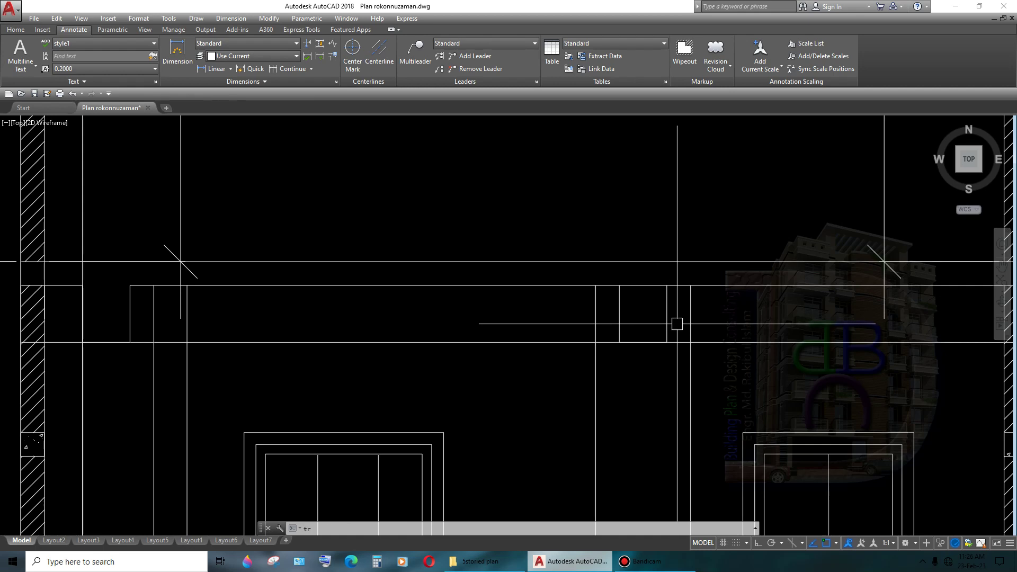
- Try trimming a stray line back to the hatched wall edge
key(Return)
key(Return)
click(639, 339)
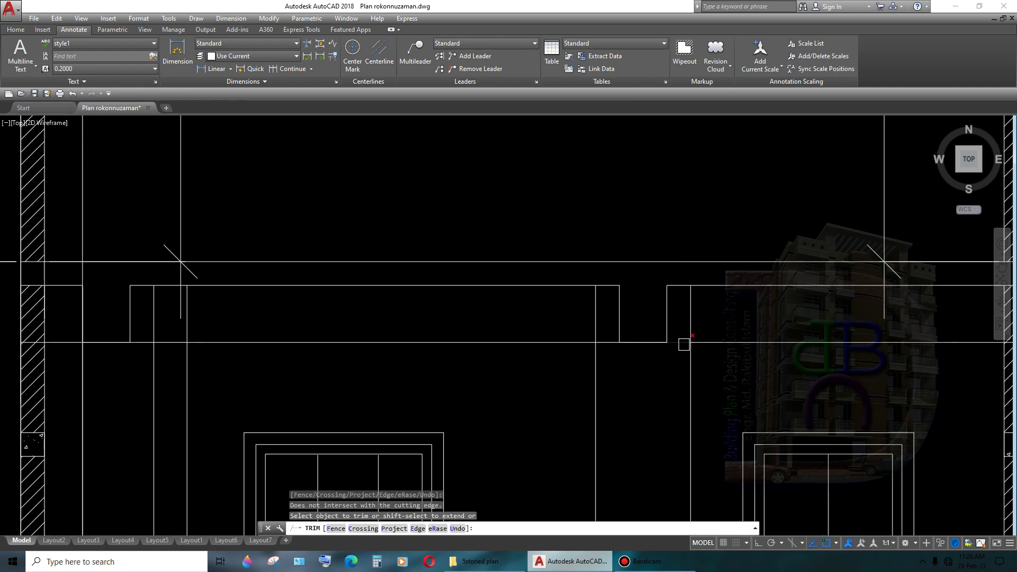
scroll(684, 344, up, 2)
scroll(700, 343, down, 3)
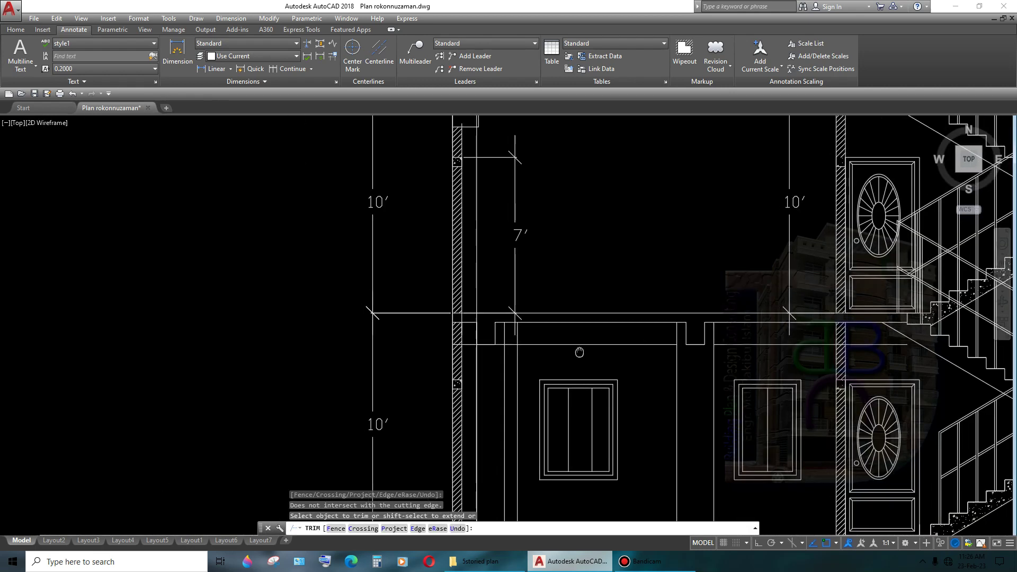
scroll(517, 342, up, 3)
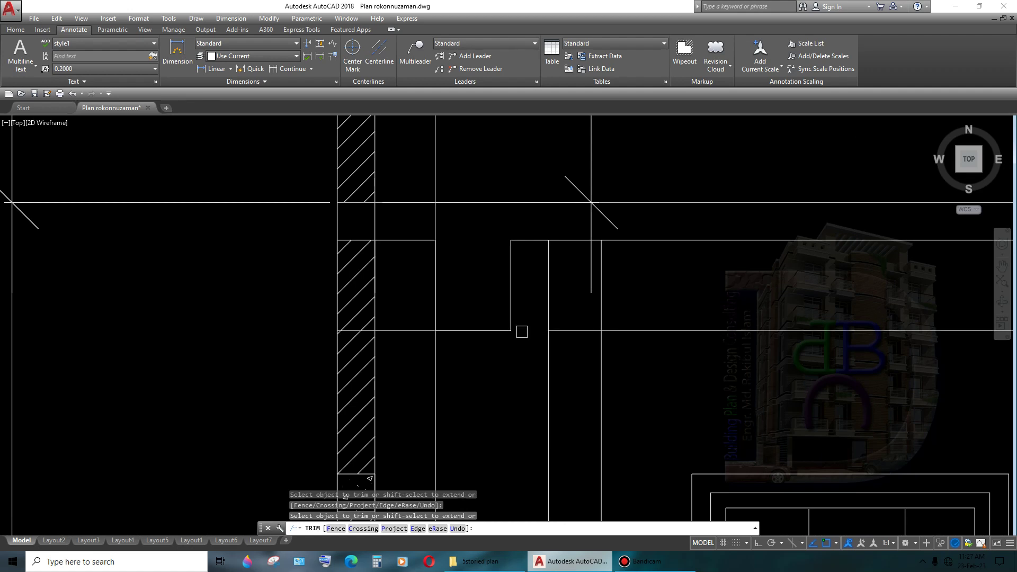
scroll(522, 331, down, 4)
scroll(485, 345, up, 2)
scroll(488, 314, up, 4)
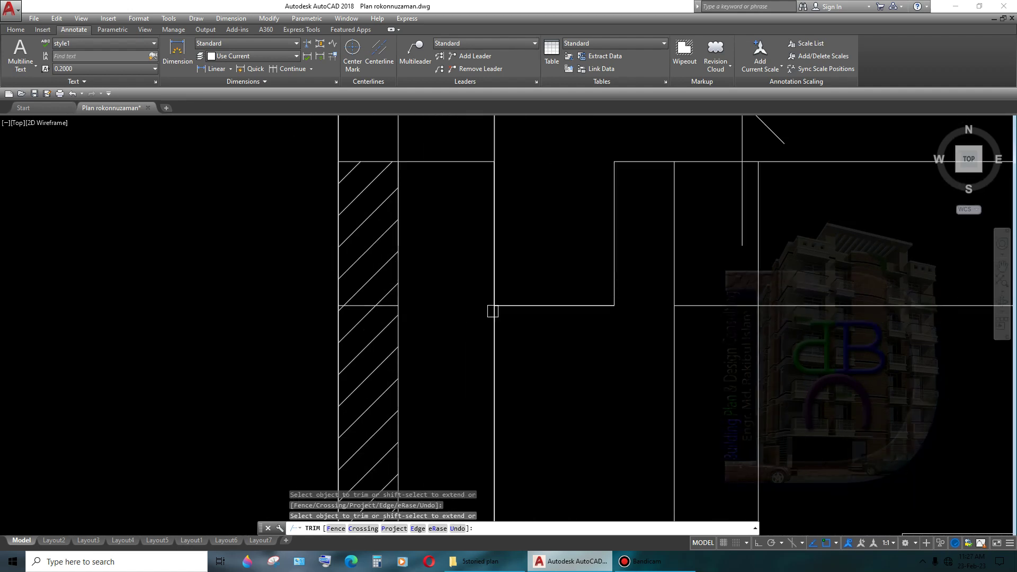
scroll(492, 311, down, 4)
scroll(478, 316, up, 6)
key(Return)
- Delete two stray horizontal lines crossing the hatched wall
click(496, 313)
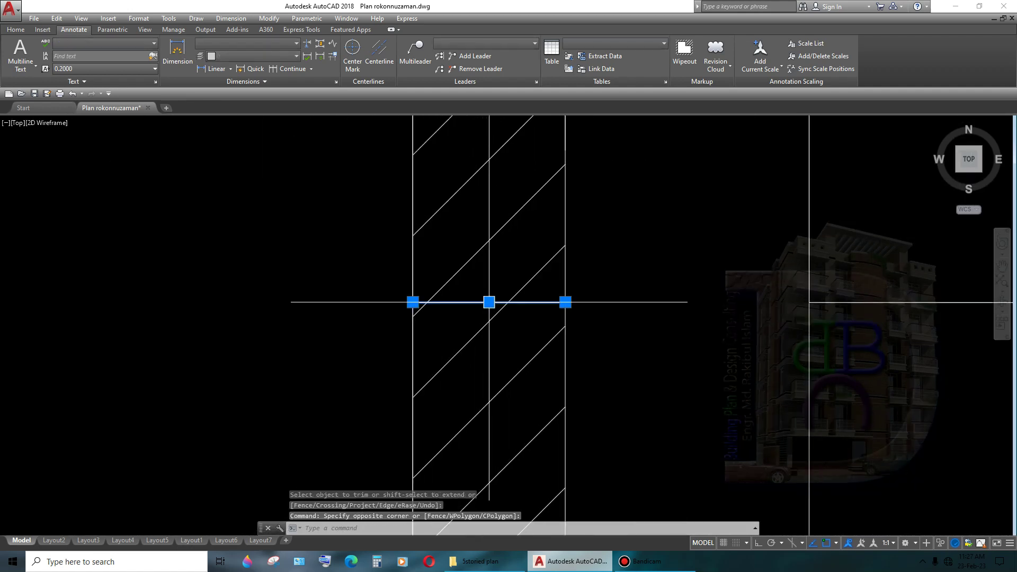
key(Delete)
scroll(704, 370, down, 5)
scroll(634, 309, up, 1)
key(Escape)
scroll(646, 339, down, 2)
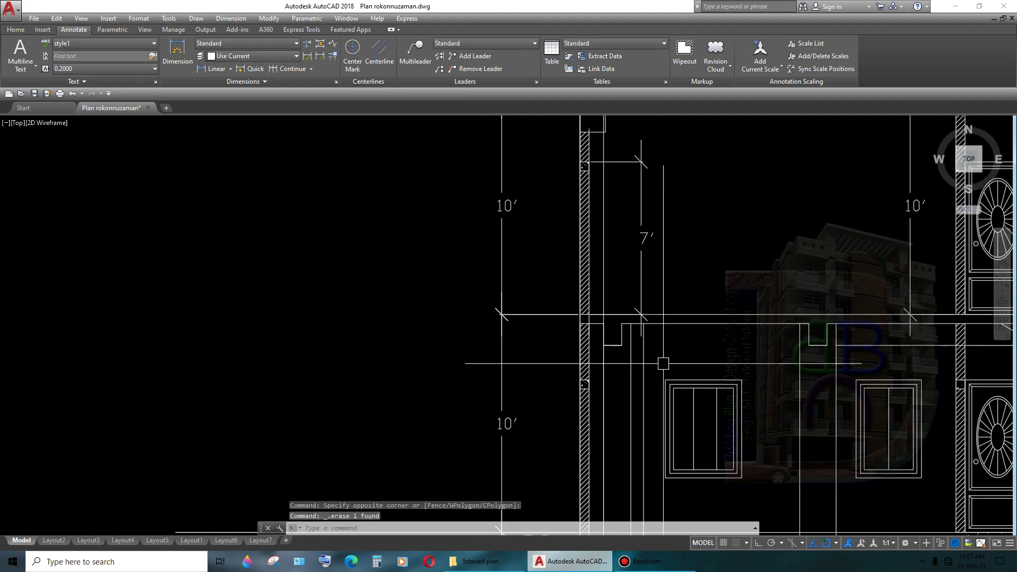
scroll(662, 375, down, 1)
scroll(609, 389, down, 1)
scroll(752, 362, up, 1)
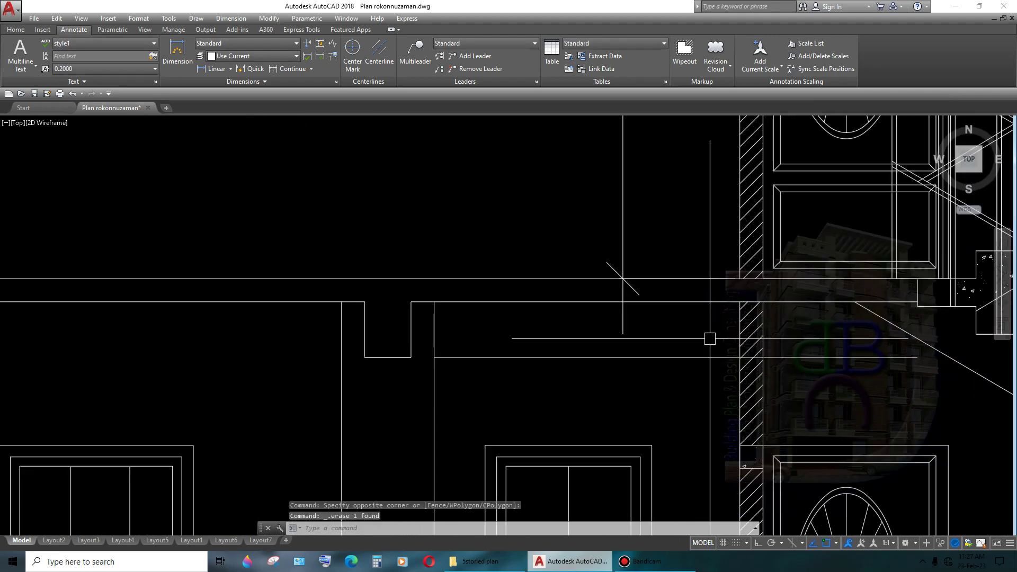
click(676, 357)
key(Delete)
- Pan past the wall, window and stair elevation back up to the floor plan
scroll(689, 365, down, 3)
scroll(725, 339, up, 2)
middle_drag(725, 340, 732, 334)
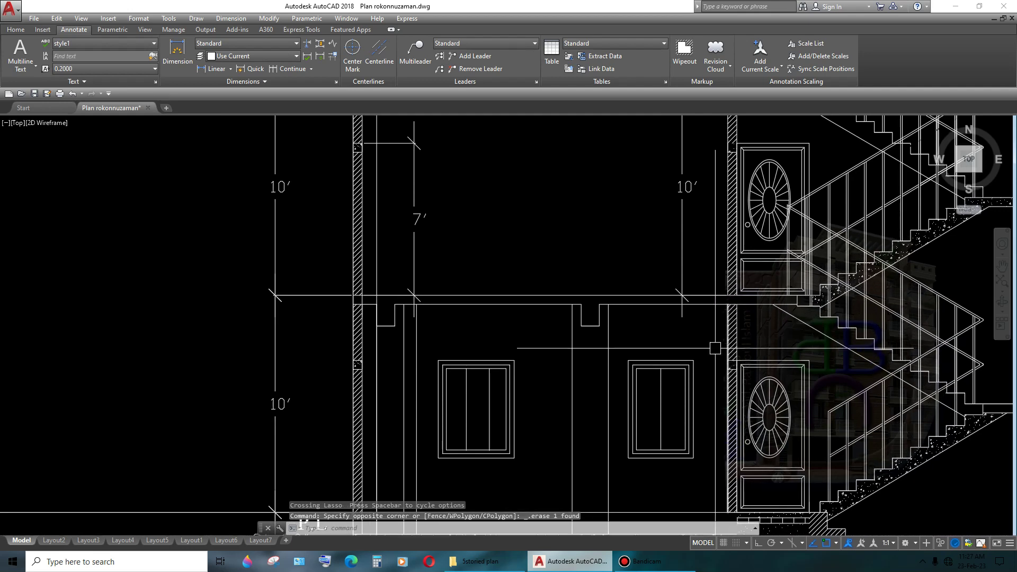
scroll(654, 349, up, 4)
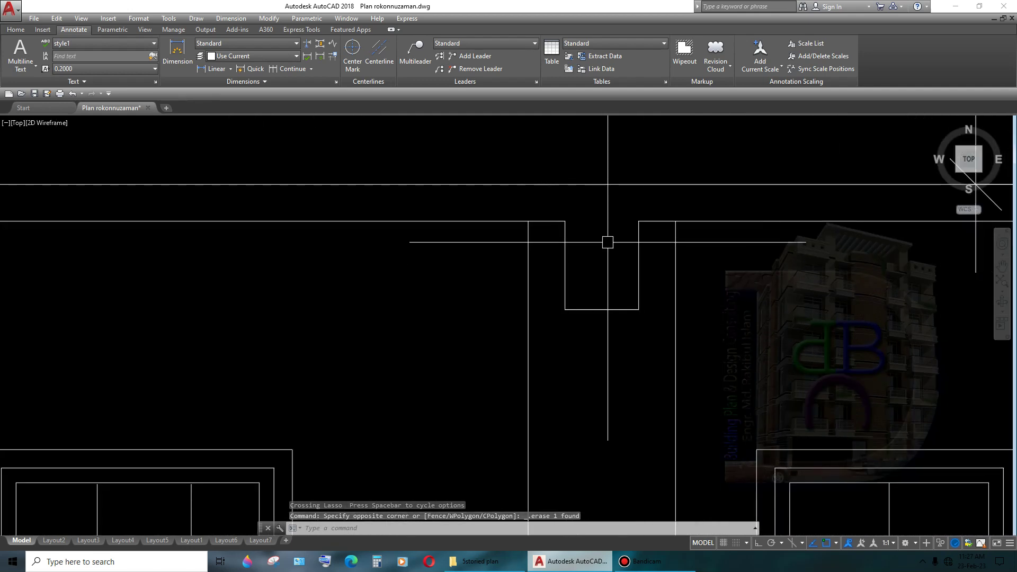
scroll(608, 242, down, 3)
middle_drag(434, 260, 579, 268)
scroll(466, 283, down, 1)
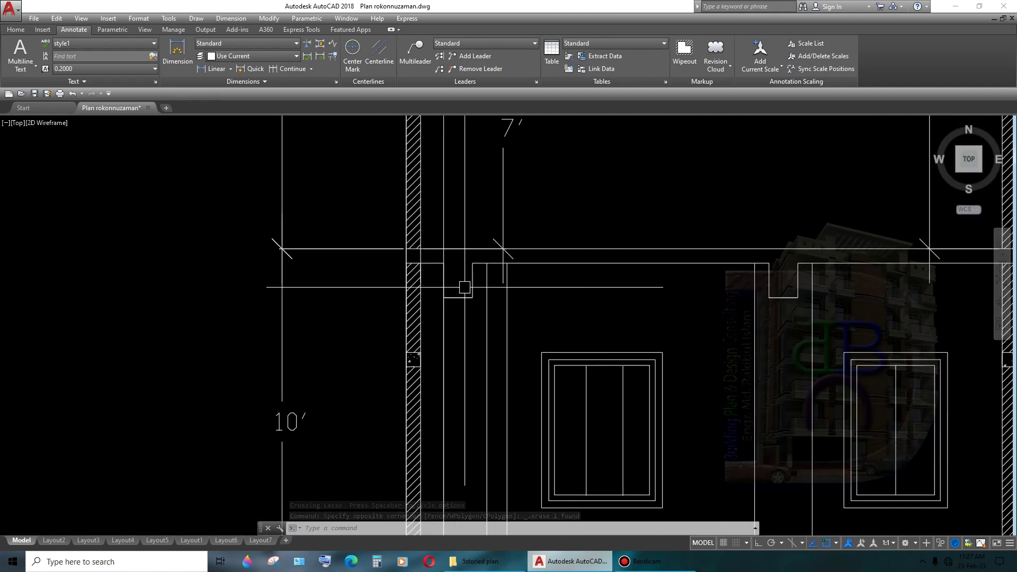
scroll(479, 257, up, 3)
scroll(484, 247, up, 1)
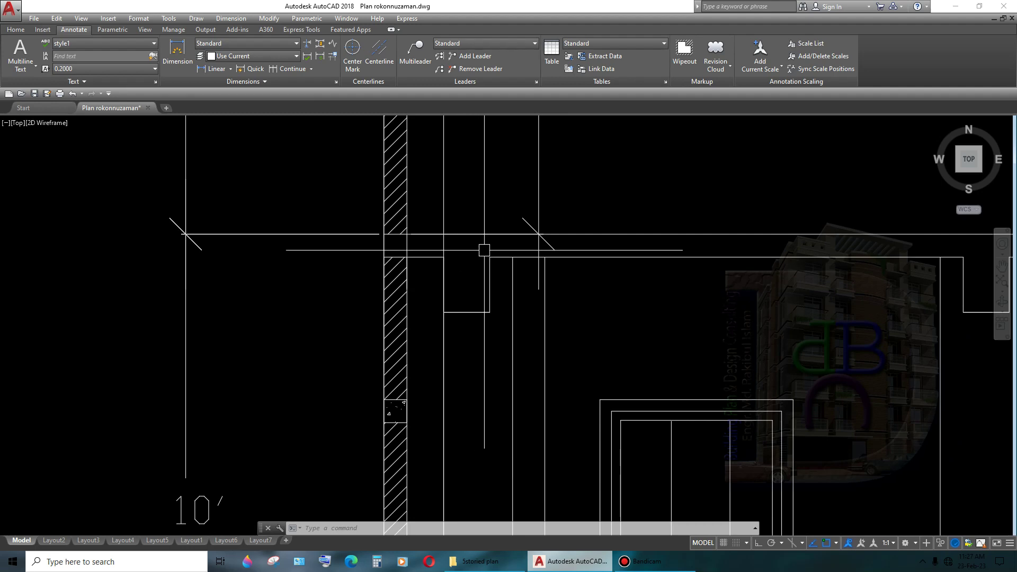
scroll(538, 233, down, 3)
mouse_move(538, 234)
middle_down()
mouse_move(615, 328)
mouse_move(582, 277)
middle_up()
scroll(583, 277, down, 2)
middle_drag(614, 530, 612, 413)
- Navigate between the typical floor plan, the stair room and the stair section elevation
scroll(613, 438, up, 3)
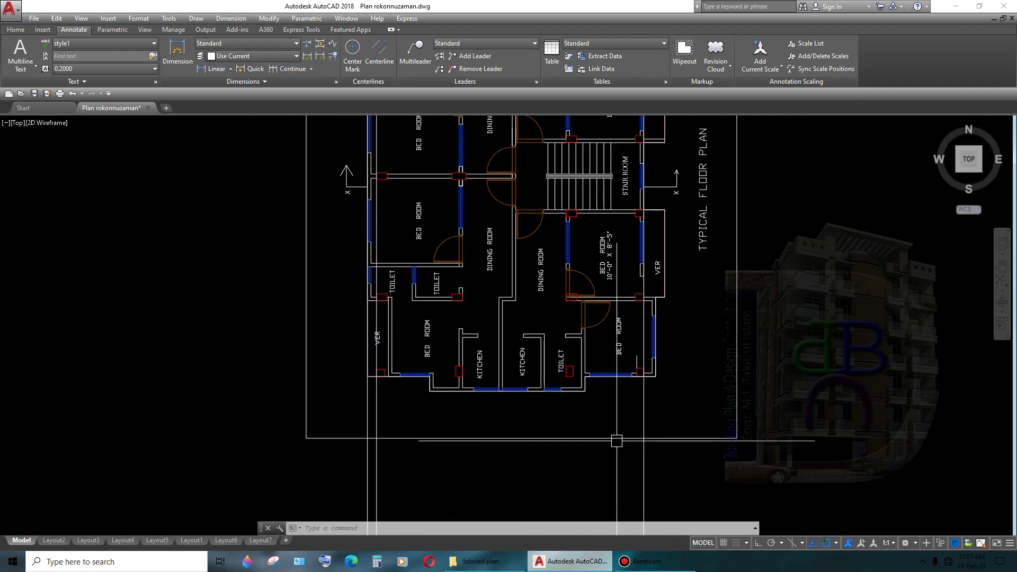
middle_drag(582, 370, 544, 365)
scroll(544, 365, up, 2)
middle_drag(591, 159, 591, 345)
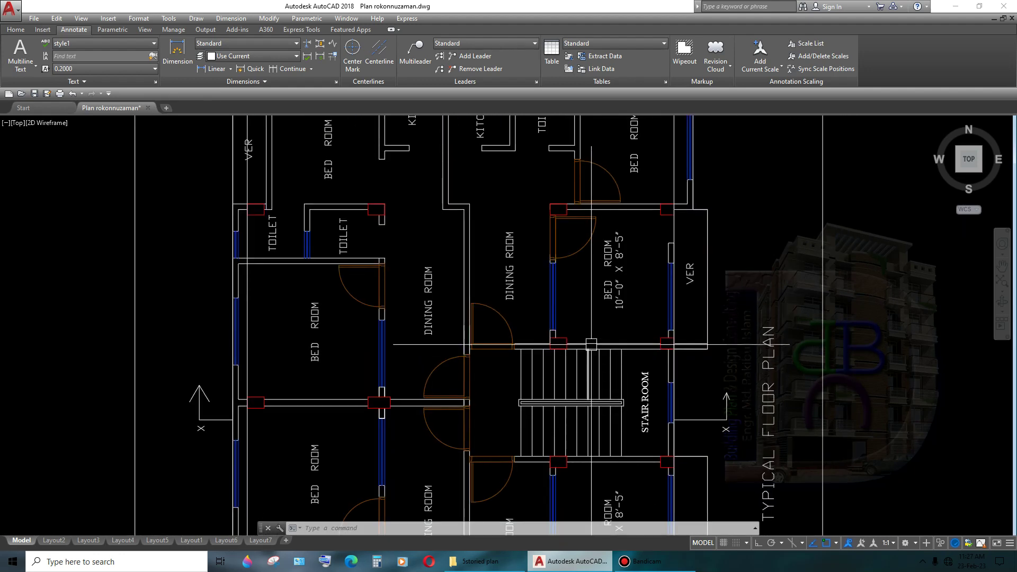
scroll(563, 356, up, 2)
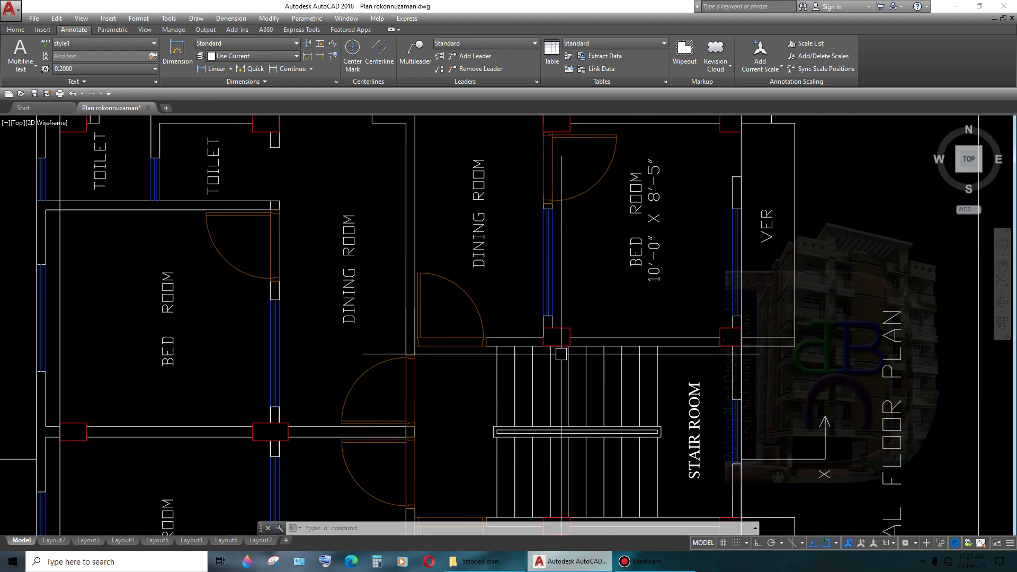
scroll(550, 335, up, 4)
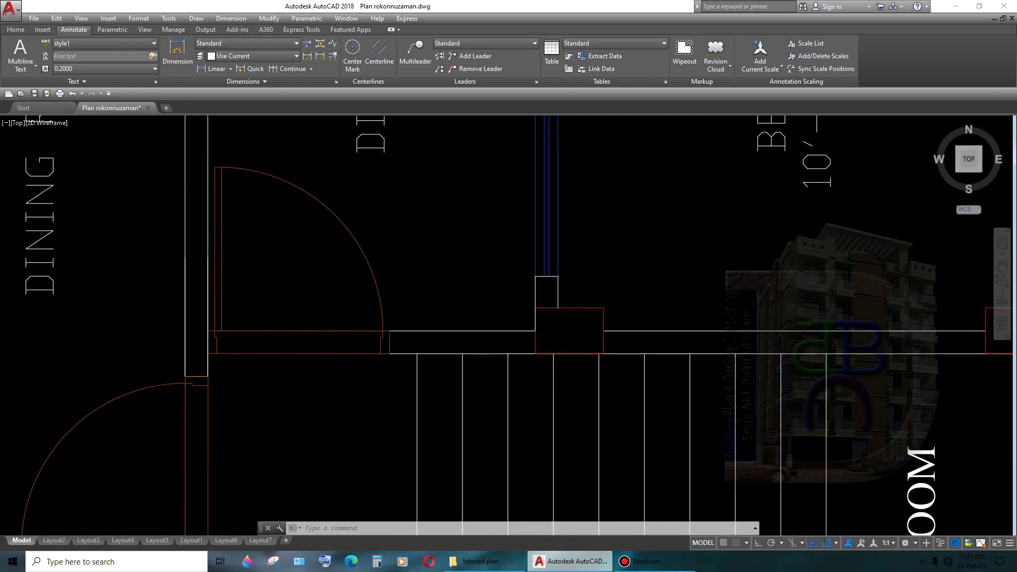
scroll(550, 336, down, 5)
scroll(592, 376, down, 7)
scroll(573, 187, up, 3)
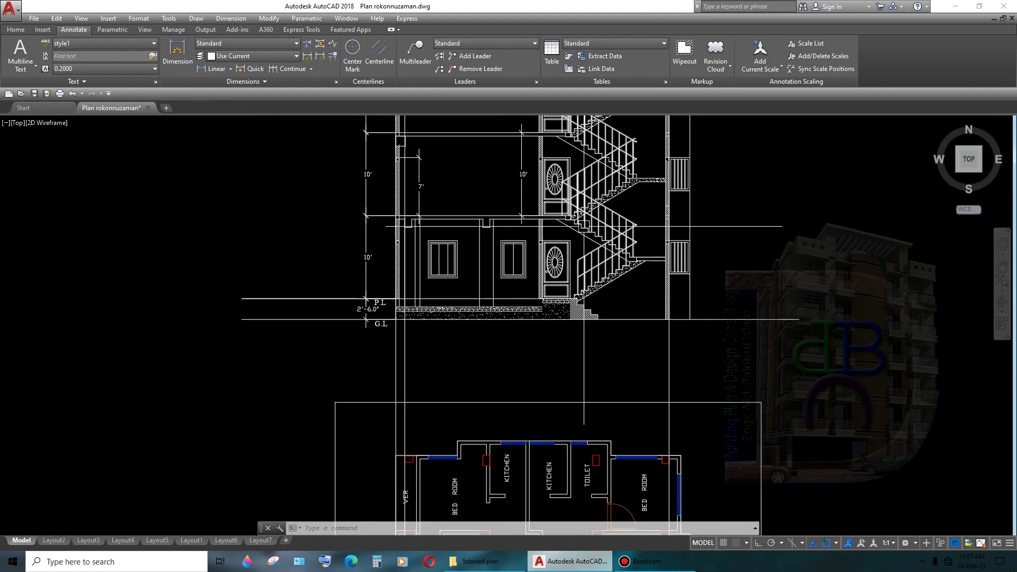
middle_drag(573, 186, 605, 474)
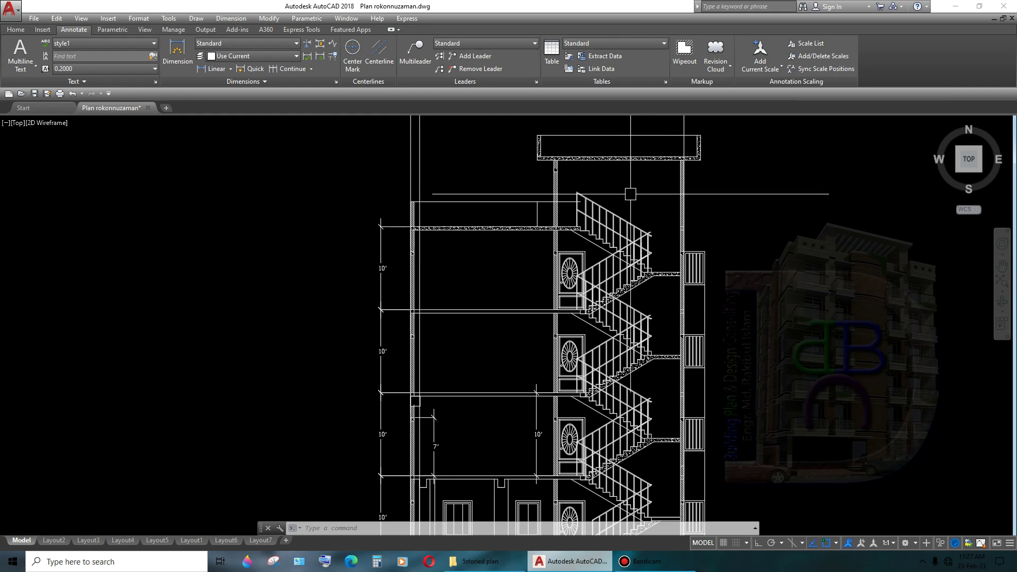
scroll(623, 155, down, 4)
scroll(636, 222, down, 2)
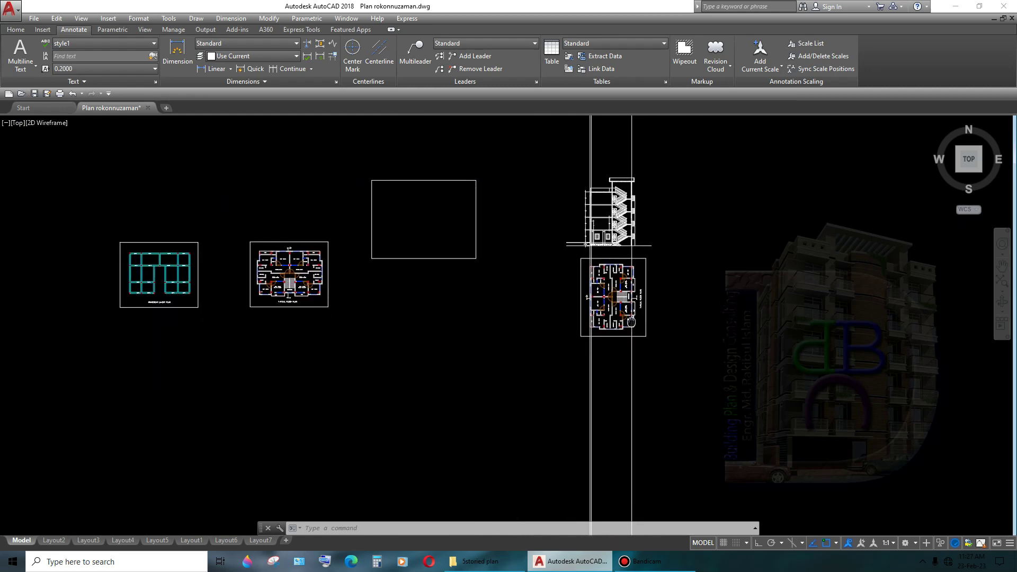
scroll(612, 272, up, 4)
scroll(627, 281, up, 3)
scroll(626, 281, up, 1)
- Frame the kitchen, toilet and bedroom walls and type the 10" offset distance
middle_drag(627, 281, 577, 282)
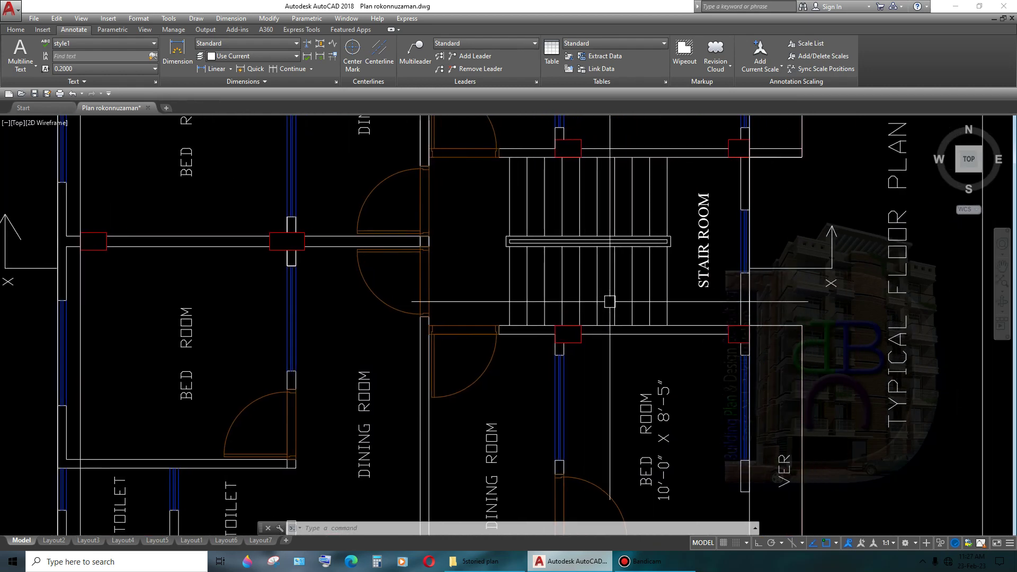
scroll(577, 283, down, 1)
middle_drag(688, 264, 654, 350)
scroll(654, 350, up, 2)
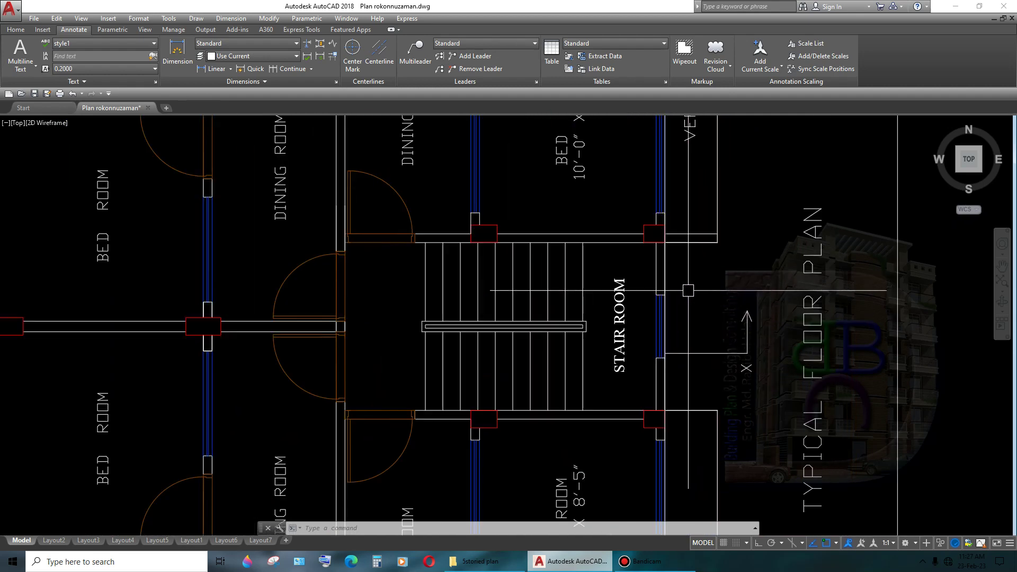
scroll(655, 318, down, 3)
scroll(672, 149, up, 2)
scroll(675, 372, up, 3)
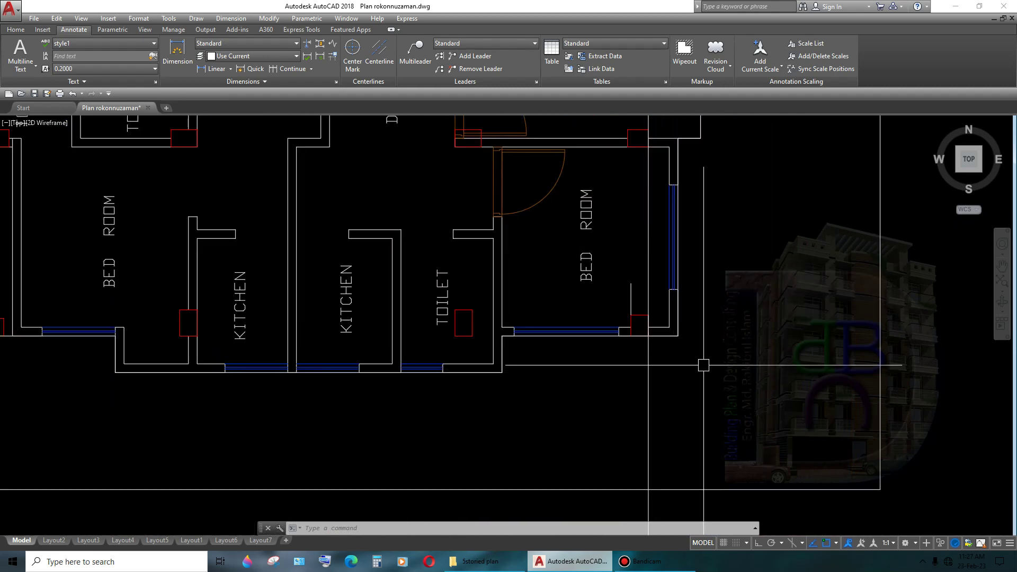
text(b)
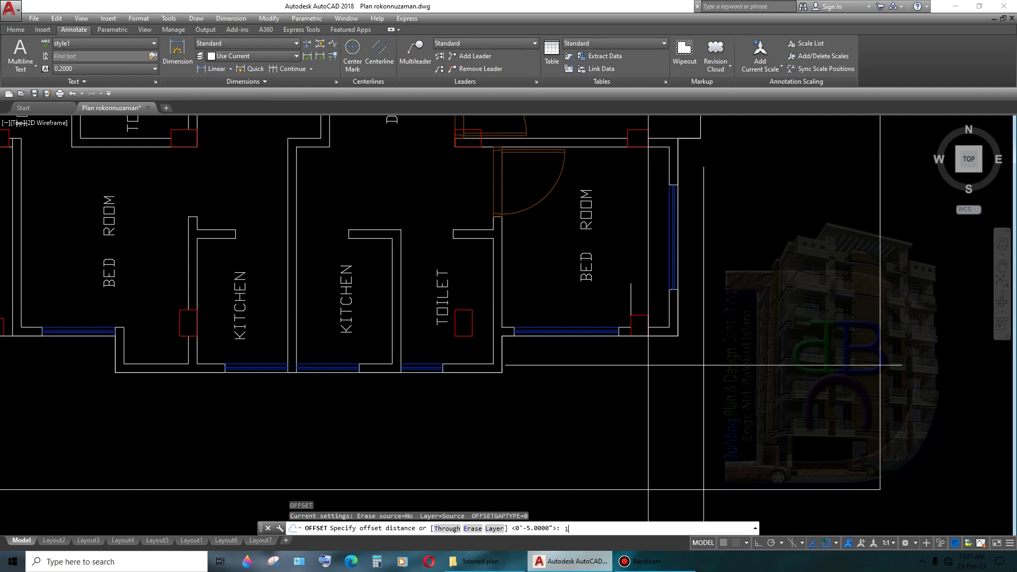
text(")
- Make a 10" offset copy of a line, then cancel a second offset attempt at the slab
key(Return)
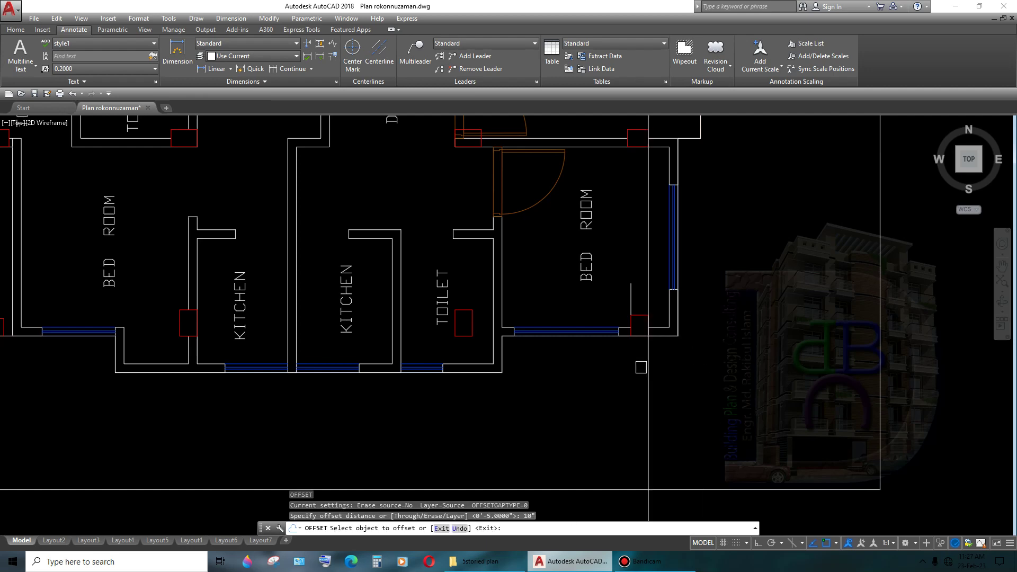
click(649, 367)
scroll(648, 367, down, 5)
middle_drag(609, 159, 609, 503)
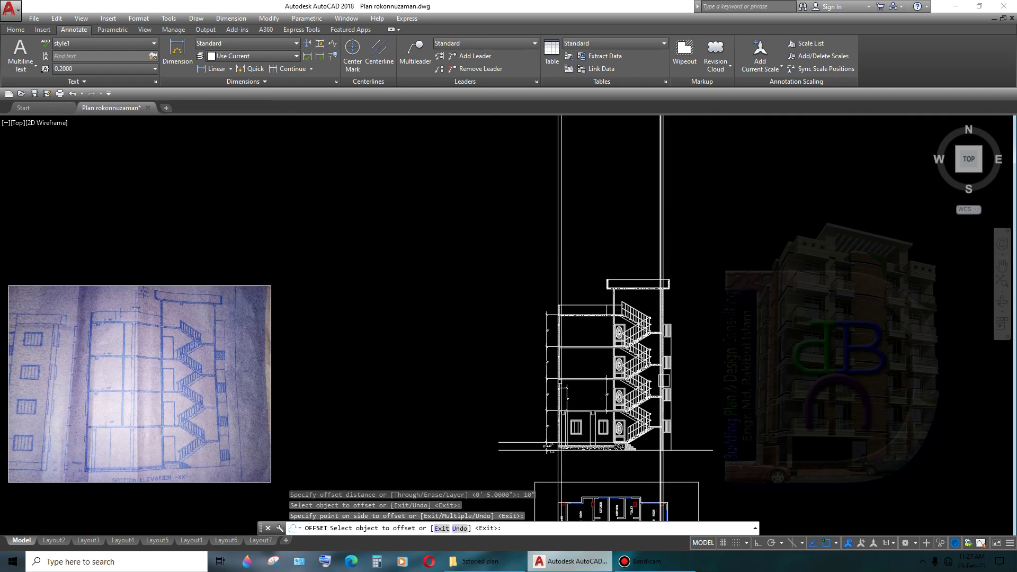
scroll(662, 371, up, 2)
scroll(662, 371, up, 2)
scroll(630, 413, up, 2)
scroll(686, 433, up, 1)
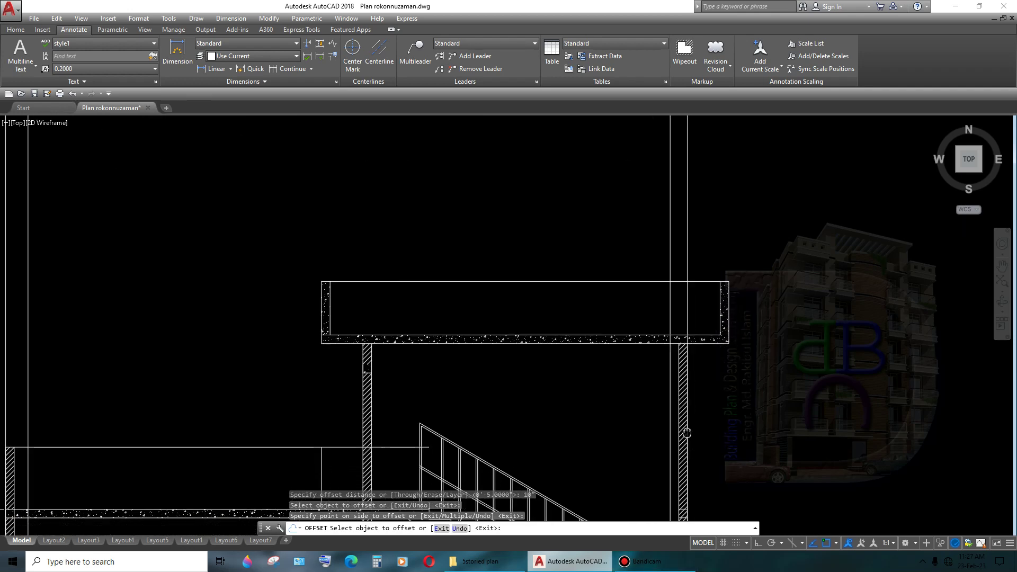
click(687, 432)
scroll(694, 413, up, 4)
key(Escape)
- Offset the slab's bottom line 12" below the slab beside the hatched wall
text(o)
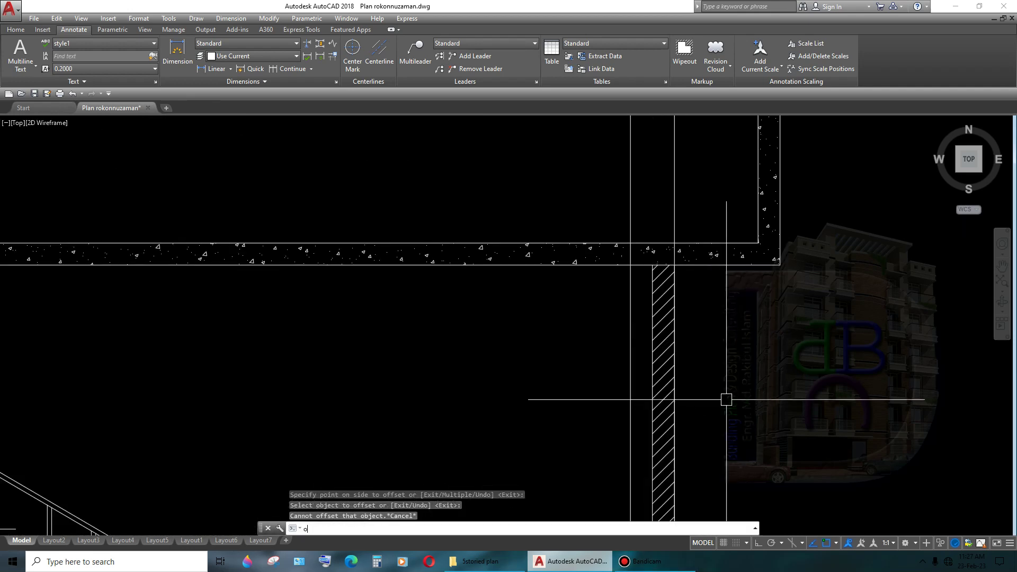
key(Return)
text(12")
key(Return)
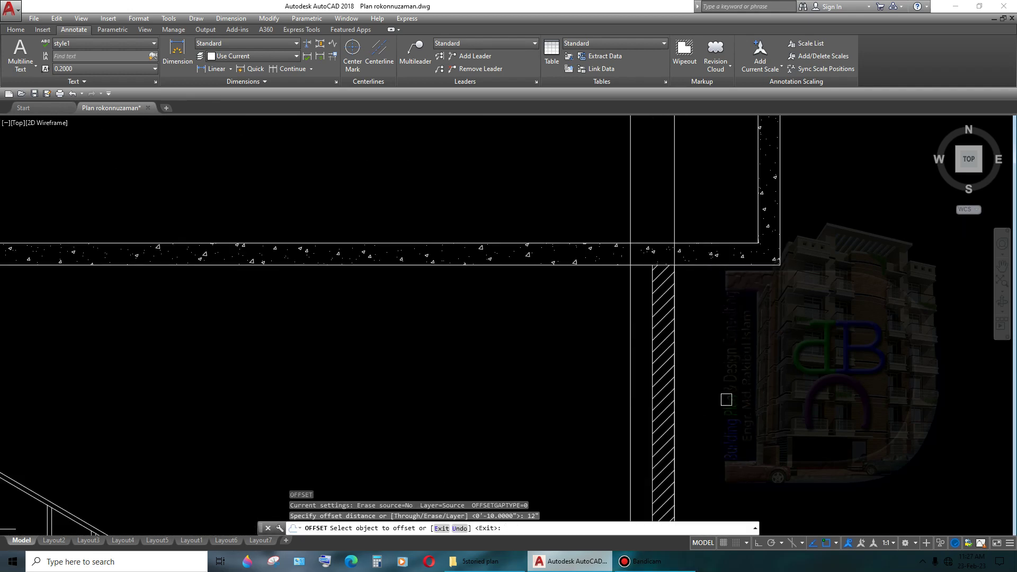
click(732, 264)
click(726, 354)
scroll(726, 354, down, 3)
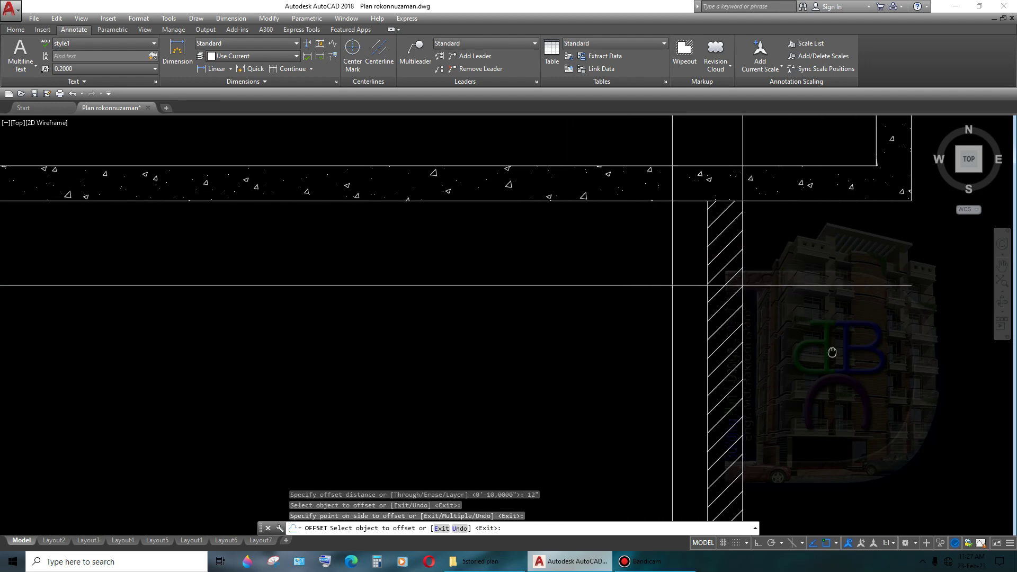
scroll(773, 368, down, 4)
scroll(773, 368, up, 2)
key(Escape)
- Window-select the two vertical projection lines near the floor plan's kitchens
scroll(773, 368, down, 3)
scroll(767, 374, down, 3)
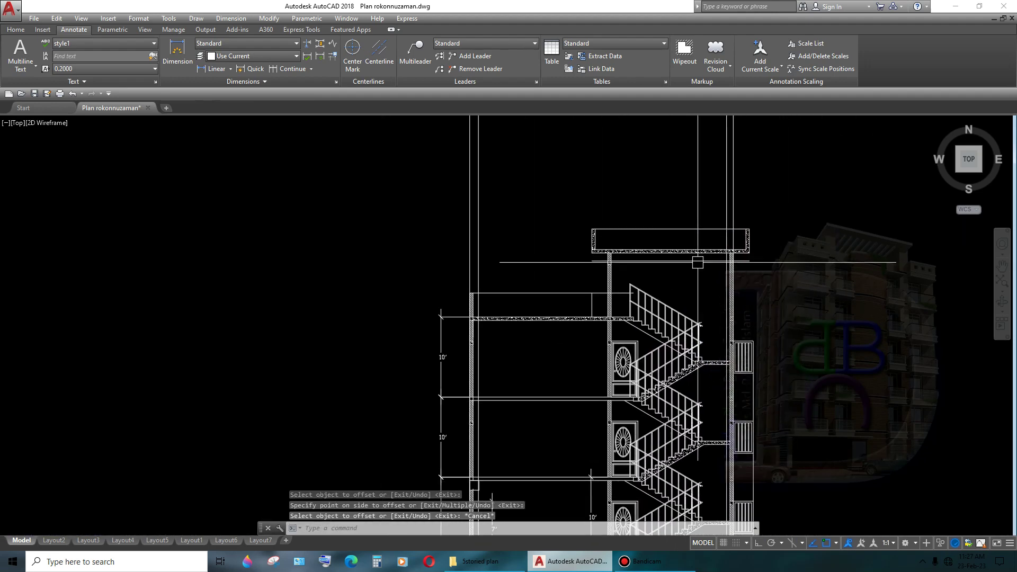
scroll(759, 380, down, 4)
middle_drag(758, 379, 630, 402)
scroll(630, 402, up, 5)
scroll(600, 248, up, 3)
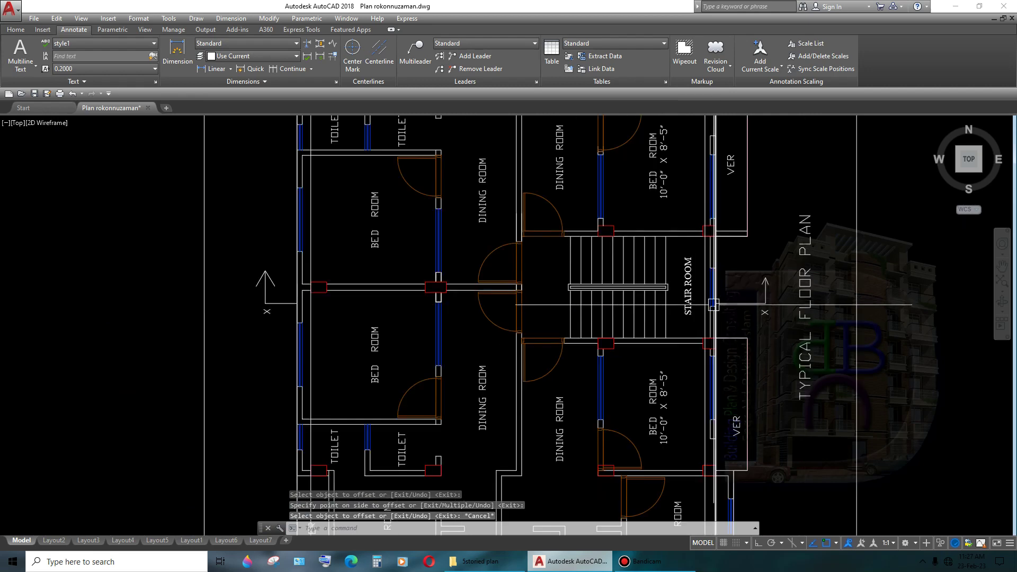
scroll(600, 248, down, 2)
middle_drag(688, 371, 689, 191)
scroll(772, 409, down, 2)
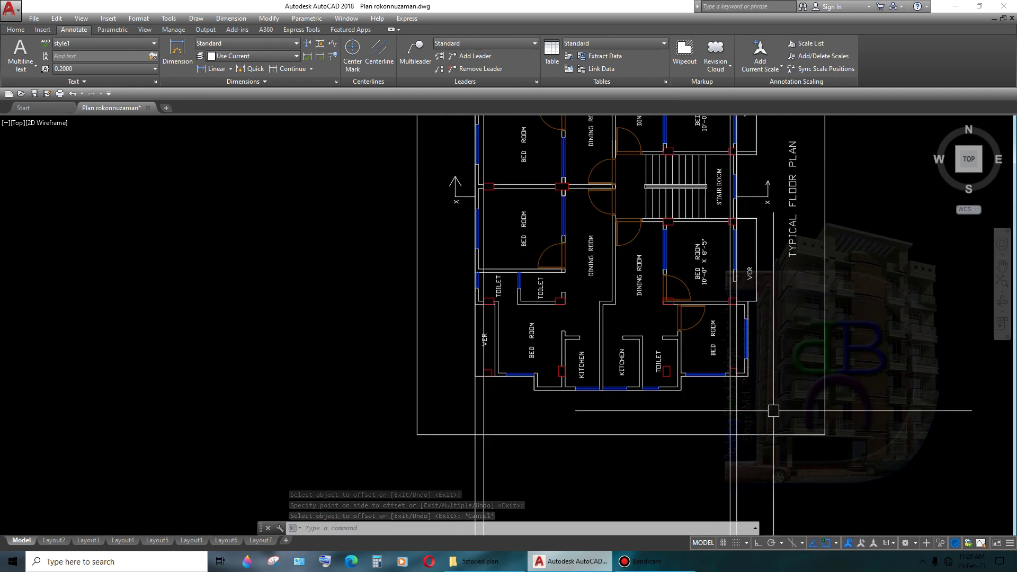
scroll(742, 381, up, 4)
click(730, 377)
click(628, 398)
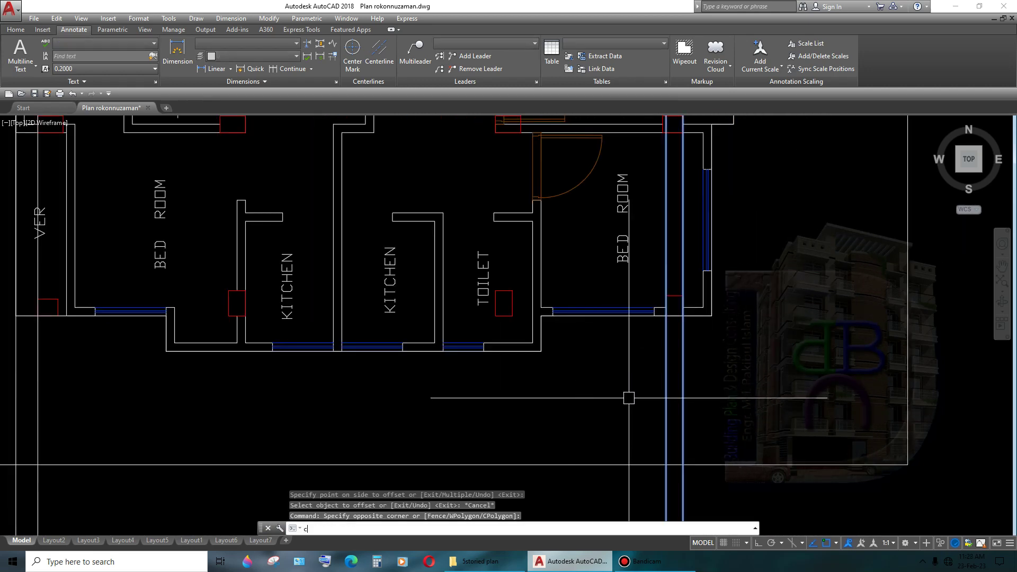
- Copy the two vertical projection lines from the wall junction to the door corner
text(cp)
key(Return)
scroll(674, 305, down, 3)
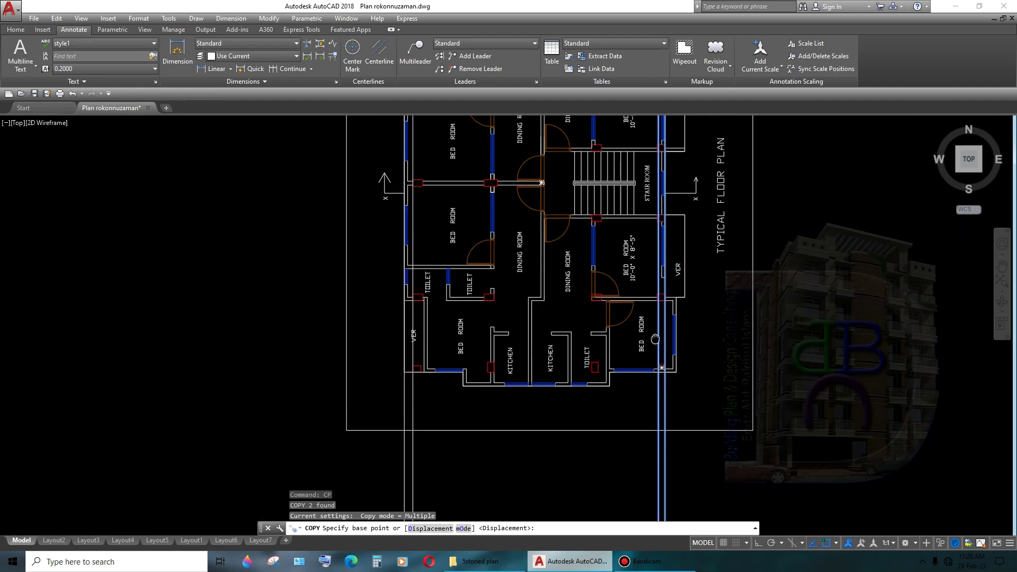
scroll(657, 349, up, 5)
scroll(656, 355, up, 2)
click(658, 362)
scroll(652, 344, down, 1)
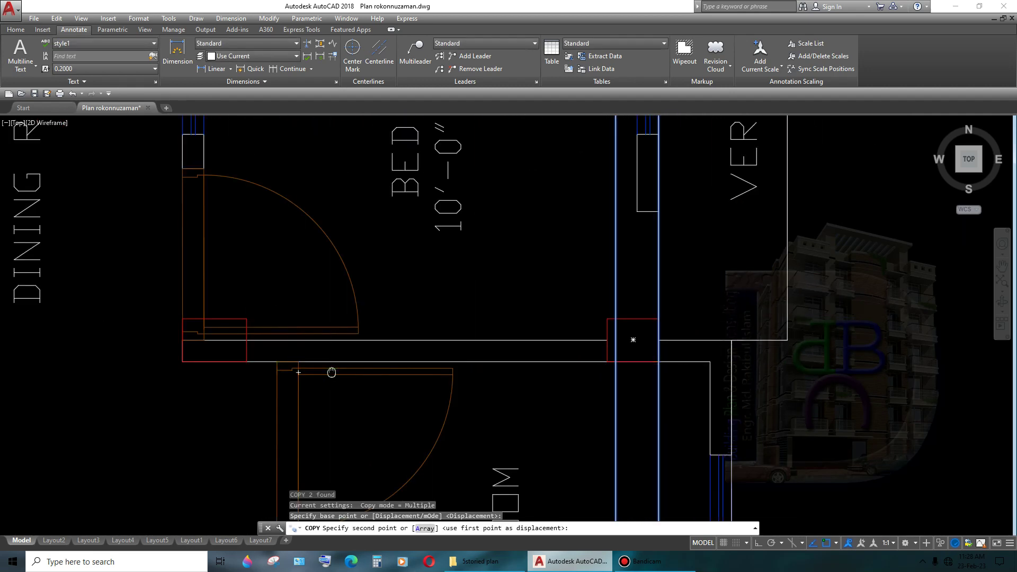
scroll(450, 371, up, 2)
scroll(498, 381, up, 3)
scroll(411, 387, up, 1)
click(410, 387)
middle_drag(458, 415, 538, 404)
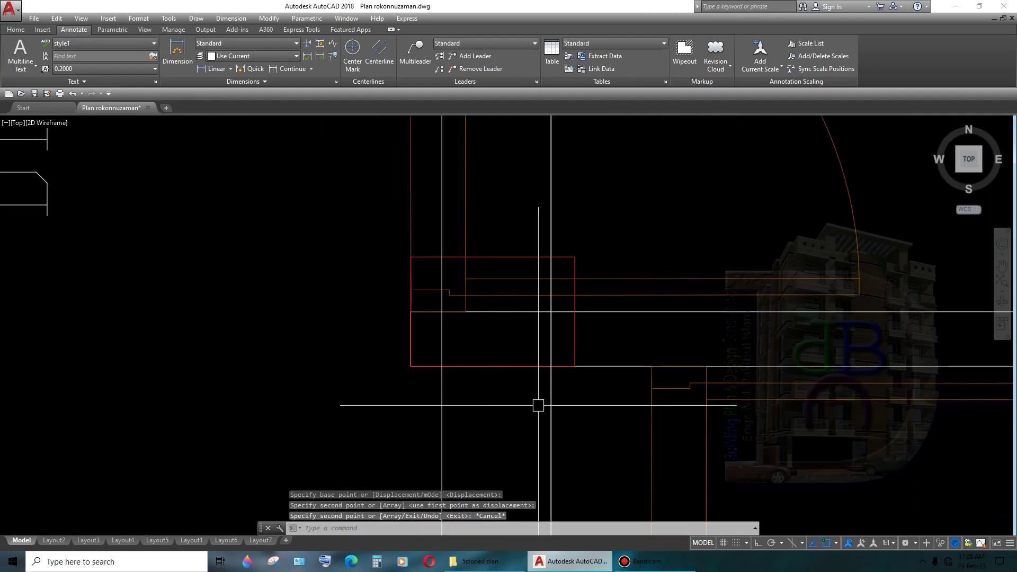
key(Escape)
- Move the two copied lines so one runs along the stair room wall
click(585, 405)
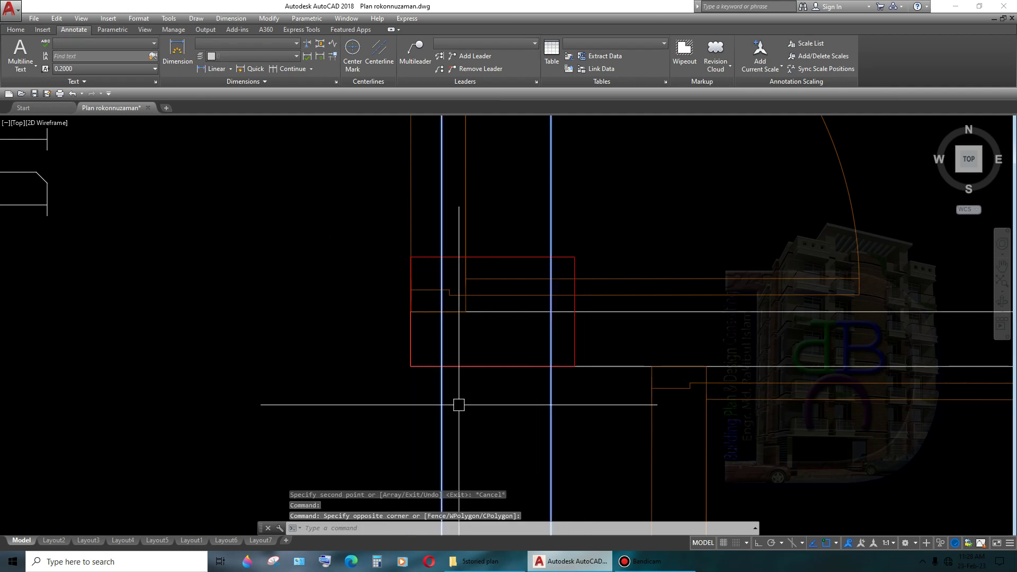
click(458, 405)
text(m)
key(Return)
scroll(449, 318, up, 2)
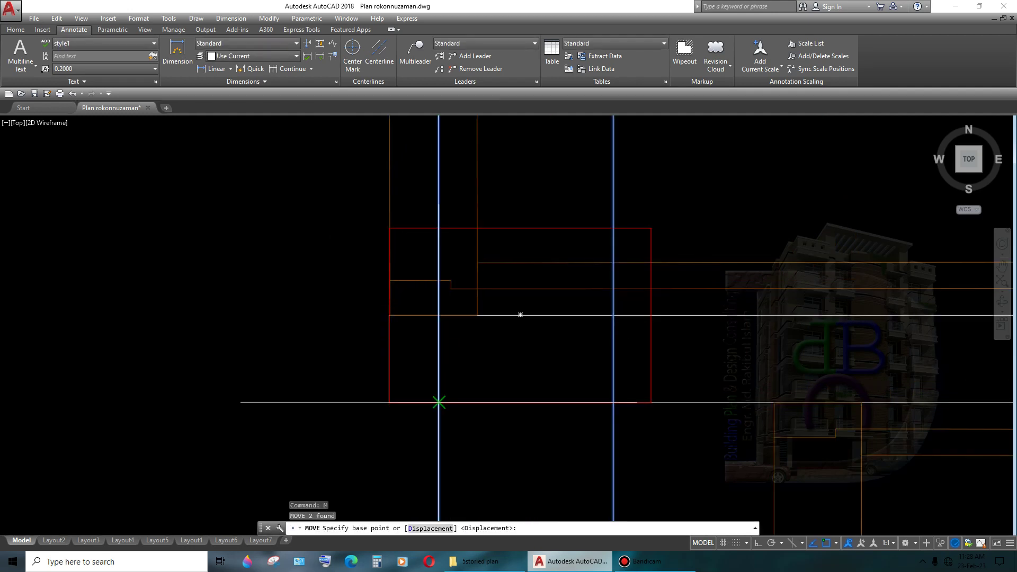
click(438, 403)
scroll(390, 402, down, 5)
click(672, 281)
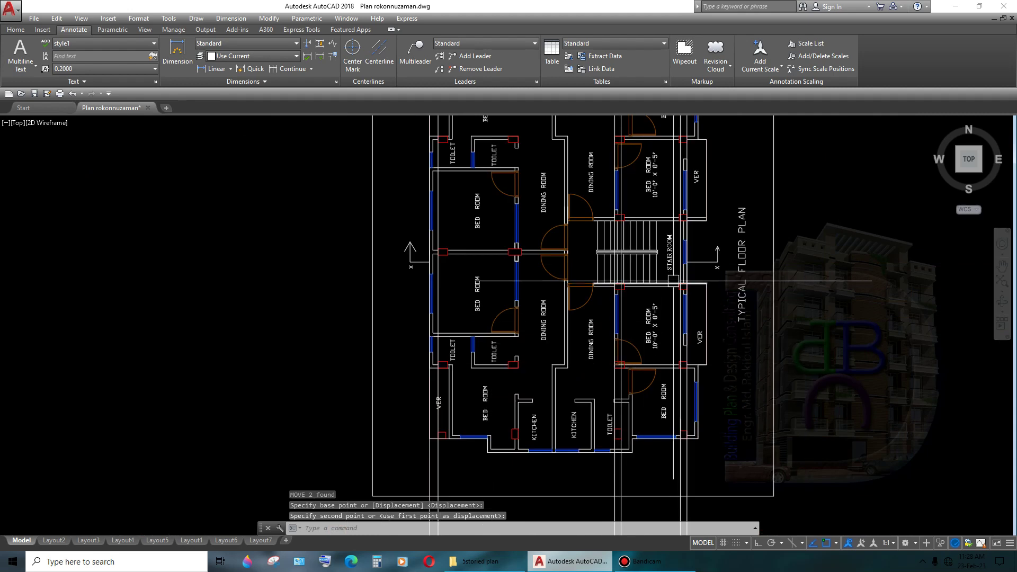
scroll(647, 257, up, 5)
scroll(657, 275, down, 8)
scroll(583, 265, up, 4)
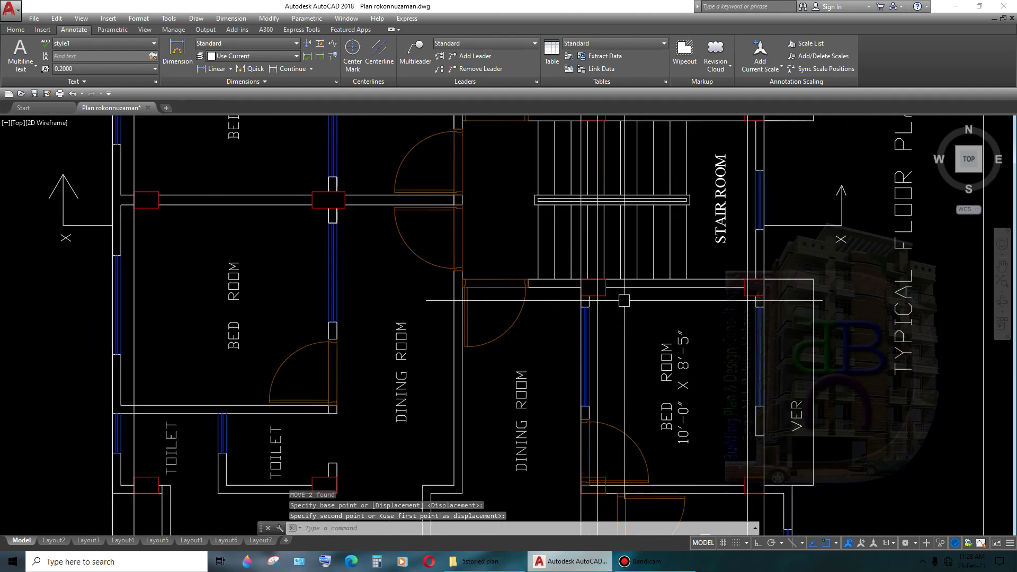
scroll(542, 136, down, 5)
scroll(540, 136, down, 5)
scroll(662, 212, up, 3)
- Zoom and pan across the gradebeam plan and typical floor plan to review them
scroll(782, 181, up, 3)
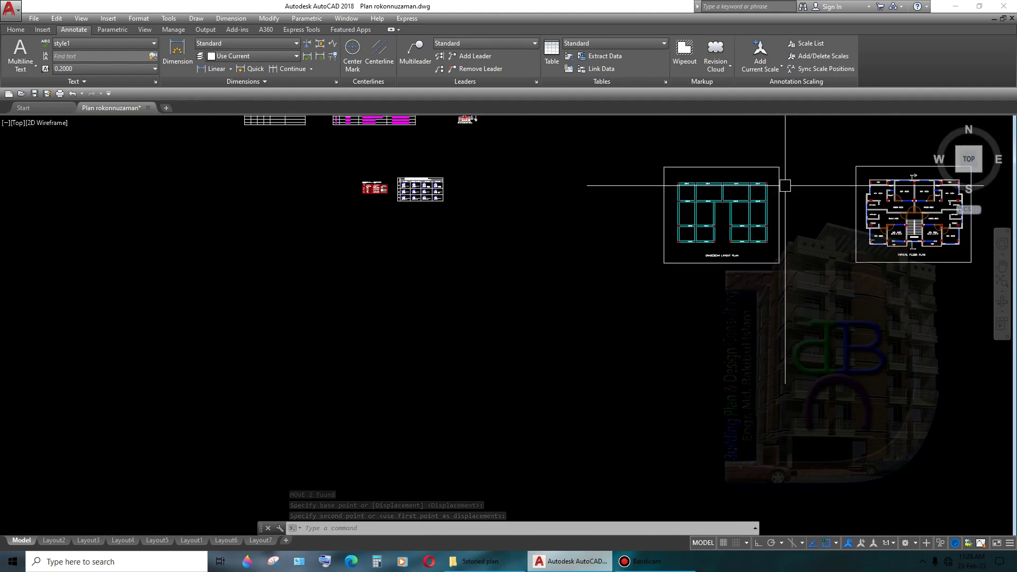
scroll(676, 265, up, 3)
scroll(676, 265, up, 2)
scroll(651, 268, up, 2)
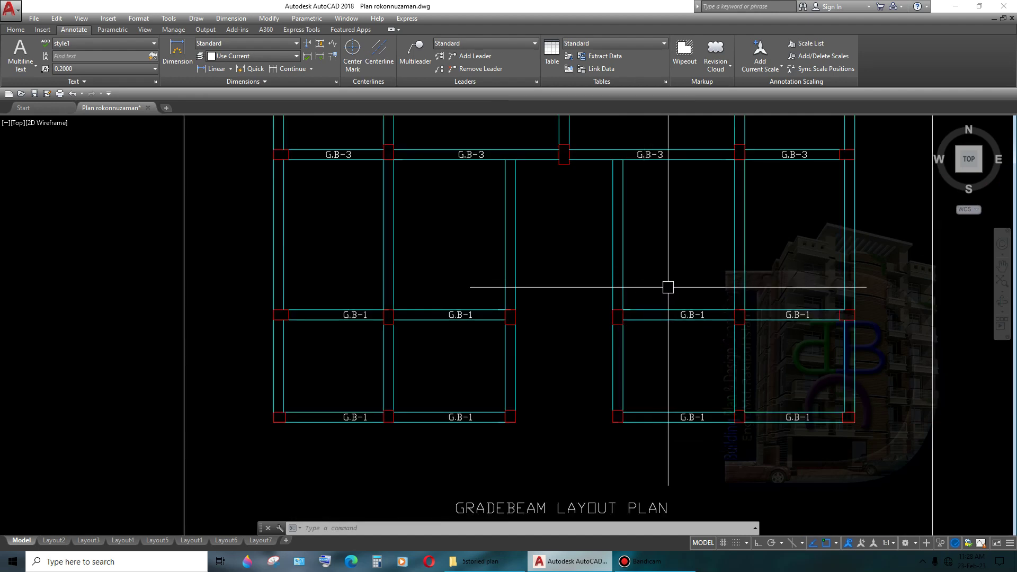
scroll(681, 295, down, 5)
middle_drag(682, 295, 352, 215)
scroll(613, 325, down, 5)
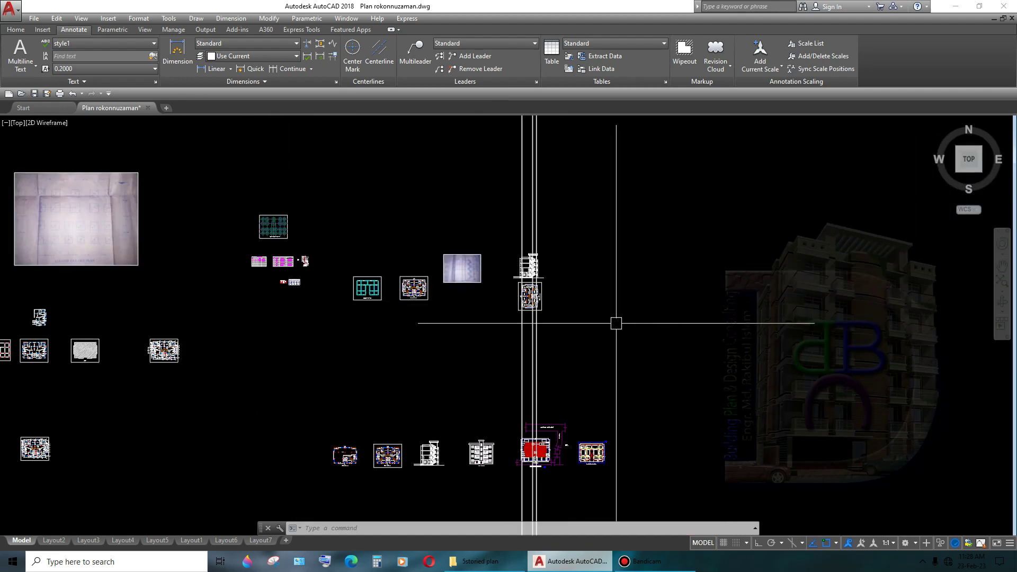
scroll(527, 315, up, 5)
mouse_move(526, 316)
middle_down()
mouse_move(559, 259)
mouse_move(545, 311)
middle_up()
scroll(580, 318, up, 2)
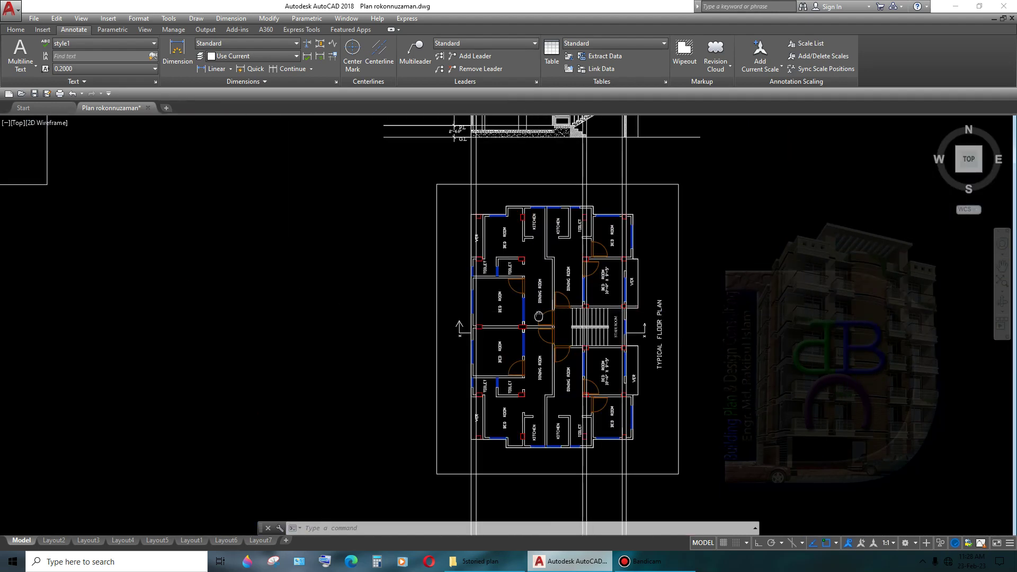
scroll(609, 339, up, 3)
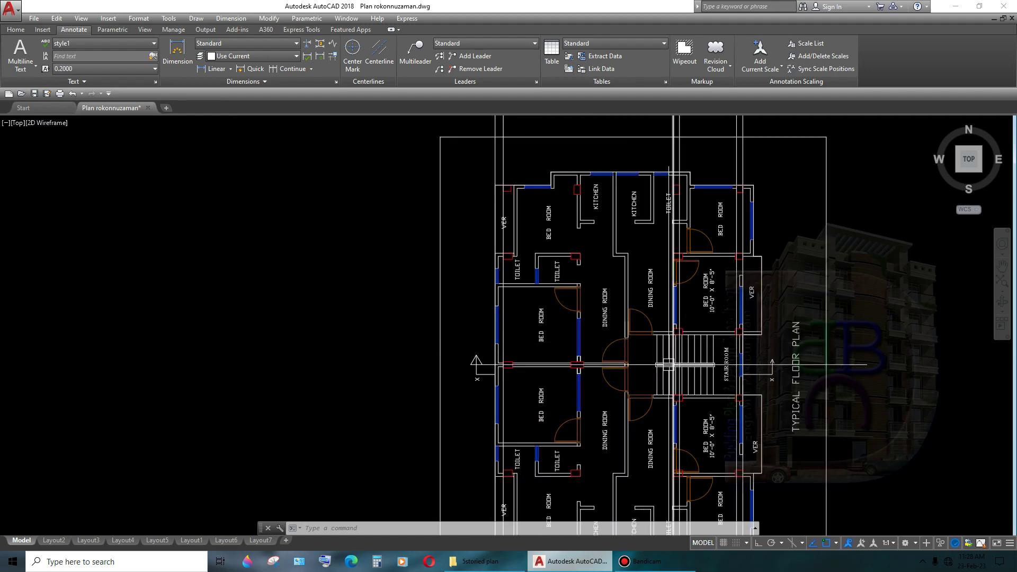
scroll(684, 360, down, 3)
scroll(381, 312, down, 2)
scroll(280, 363, up, 3)
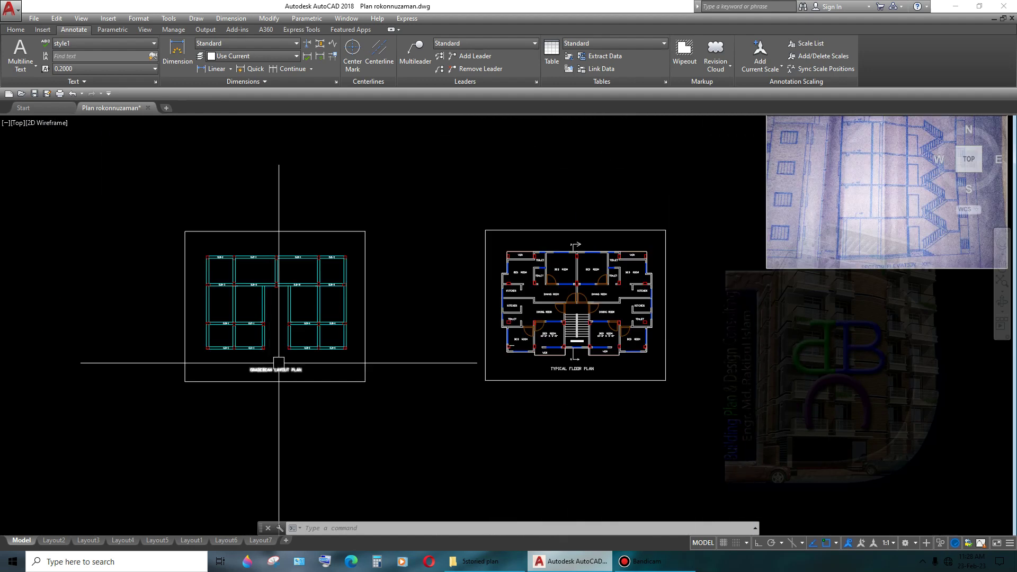
scroll(292, 312, up, 3)
scroll(292, 311, up, 2)
scroll(313, 317, up, 1)
scroll(390, 318, down, 5)
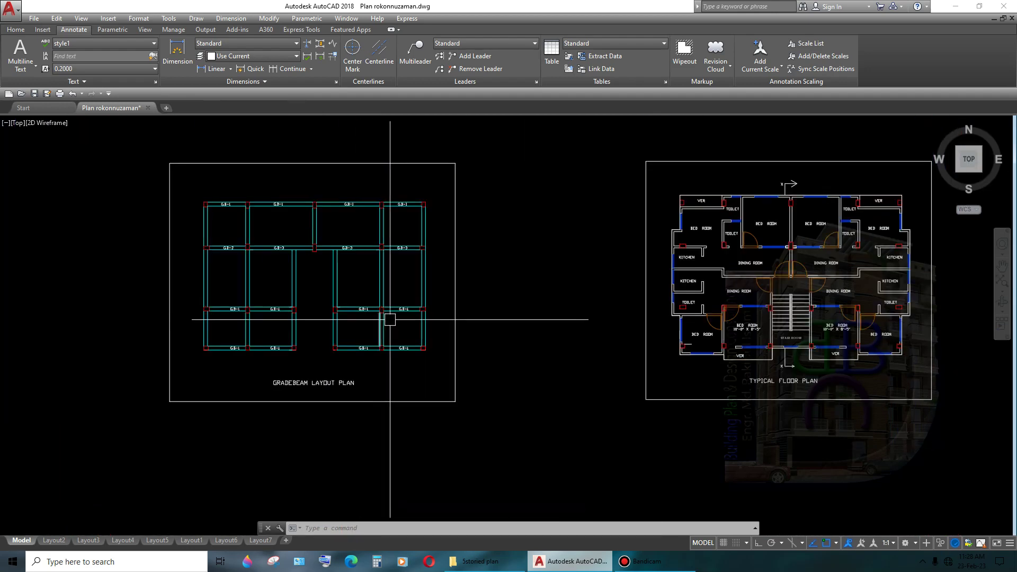
scroll(390, 318, down, 2)
middle_drag(391, 318, 577, 348)
scroll(710, 342, up, 2)
- Centre the floor plan's stair room and zoom in on the section's concrete slab
middle_drag(709, 342, 529, 297)
scroll(561, 275, up, 2)
scroll(572, 265, up, 2)
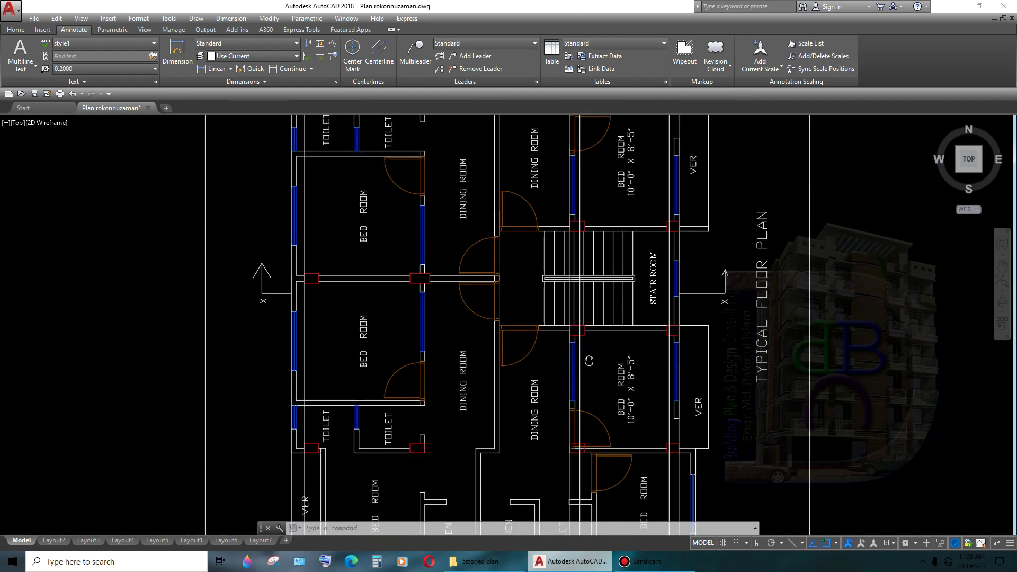
scroll(577, 257, up, 1)
scroll(576, 257, up, 2)
scroll(554, 233, down, 3)
scroll(559, 228, down, 3)
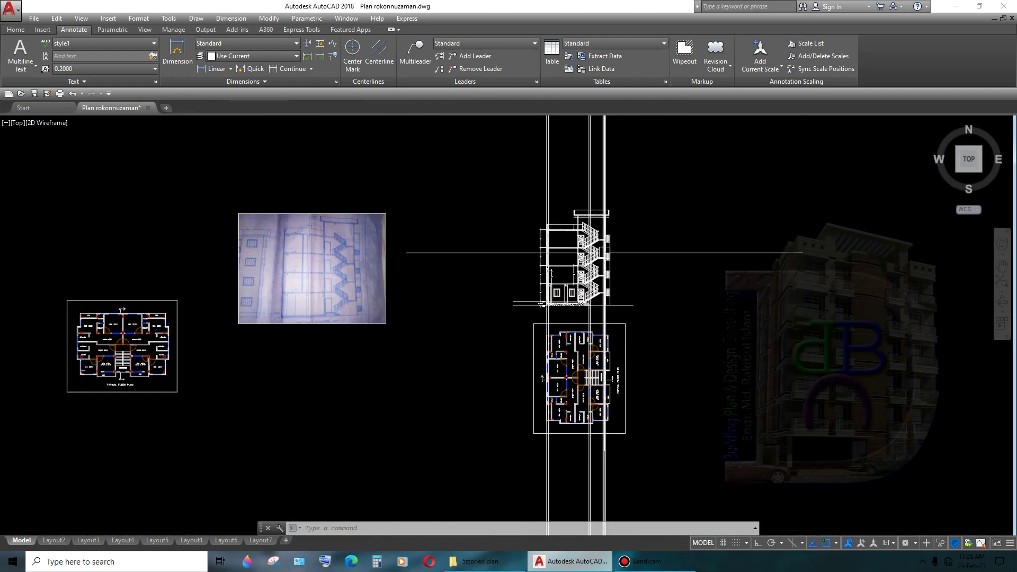
scroll(582, 212, up, 3)
scroll(597, 197, up, 2)
scroll(577, 286, up, 3)
scroll(576, 279, up, 3)
text(1)
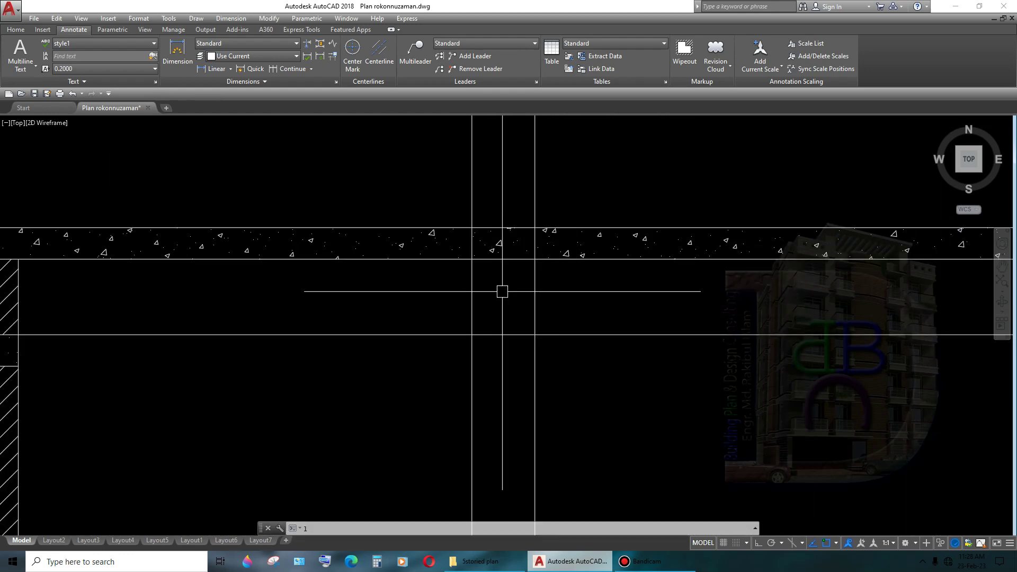
- Draw line segments under the slab rising toward the hatched wall's corner
key(Return)
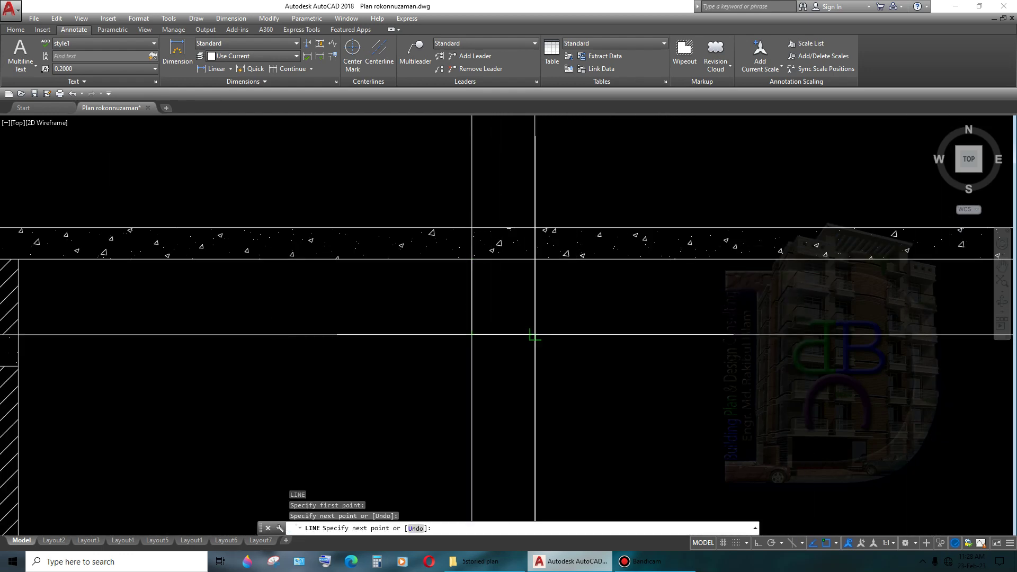
scroll(549, 271, down, 3)
key(Return)
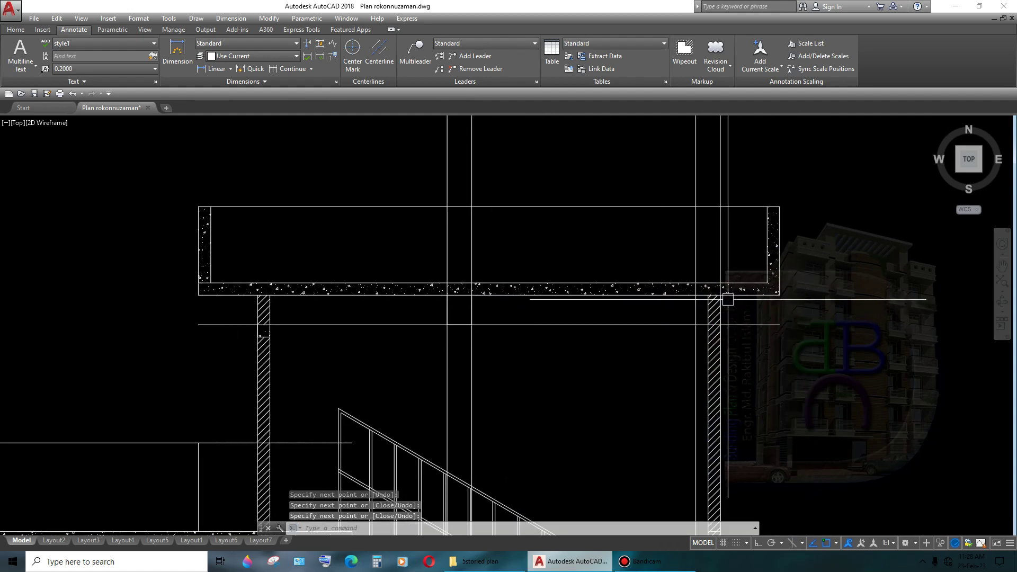
scroll(683, 286, up, 3)
key(Return)
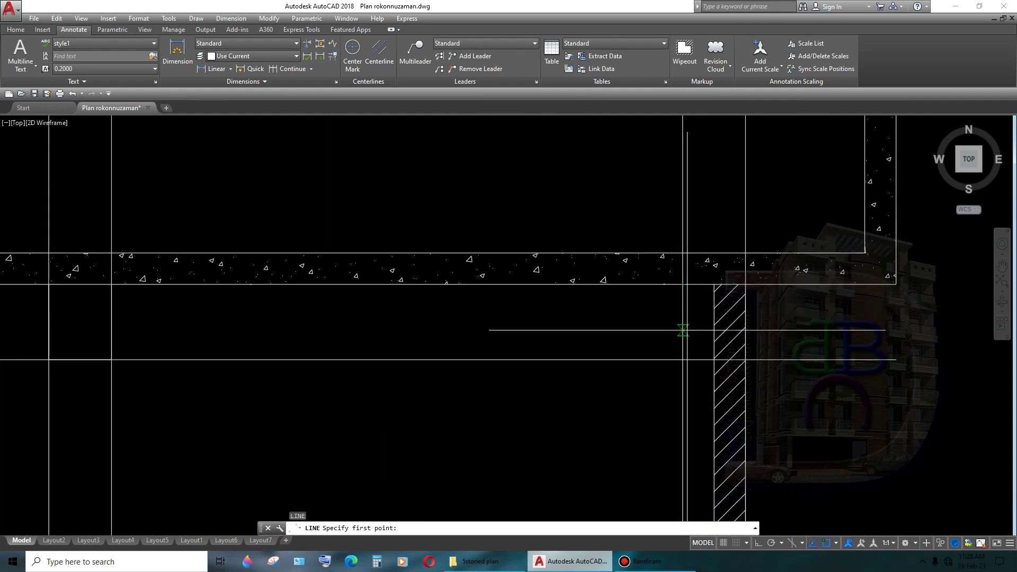
key(Escape)
key(Escape)
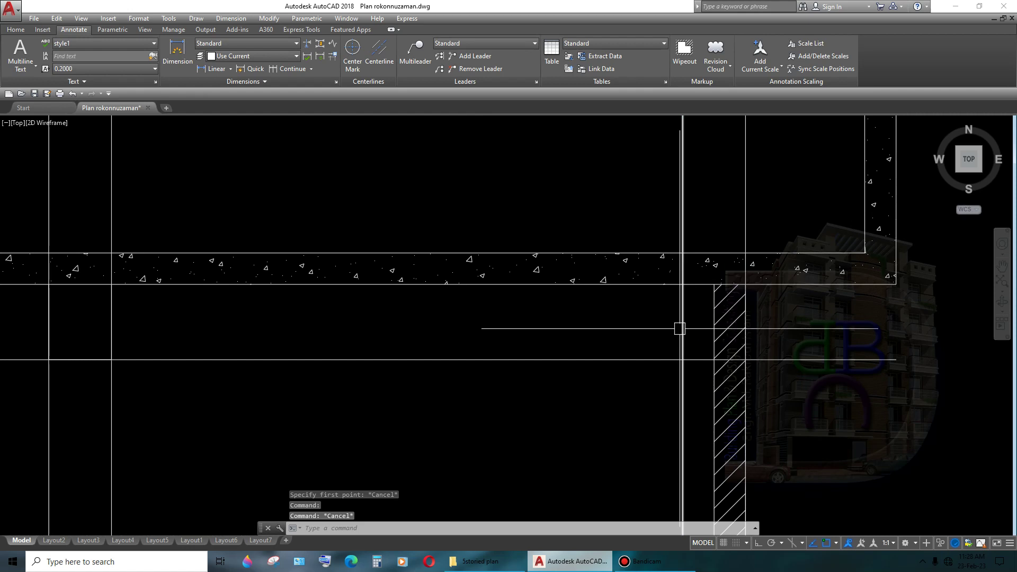
- Draw a horizontal line under the slab spanning between the two hatched walls
text(l)
key(Return)
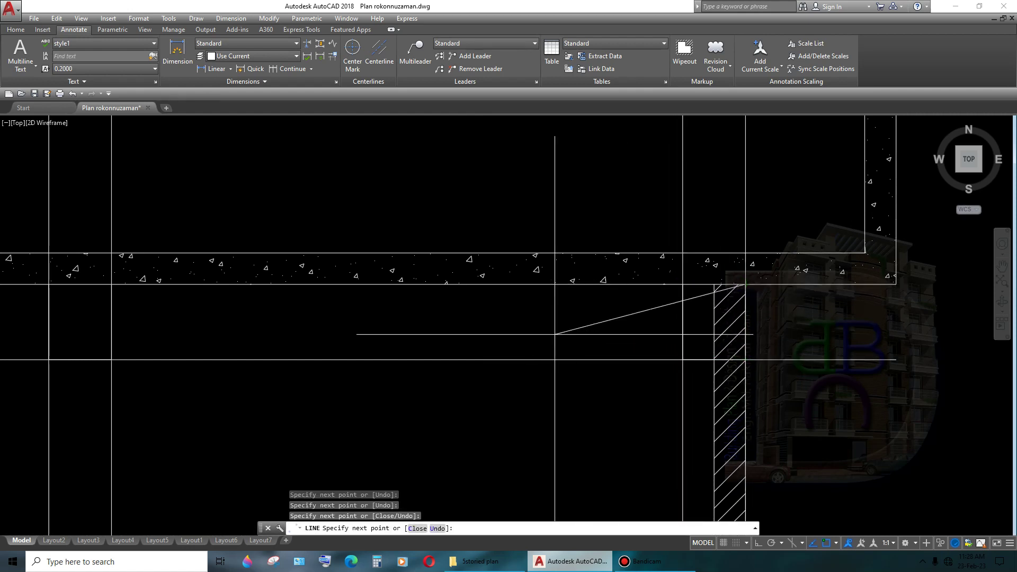
scroll(741, 285, down, 5)
key(Return)
middle_drag(487, 302, 556, 302)
- Delete the long horizontal and vertical construction lines around the stair section
click(551, 311)
click(540, 345)
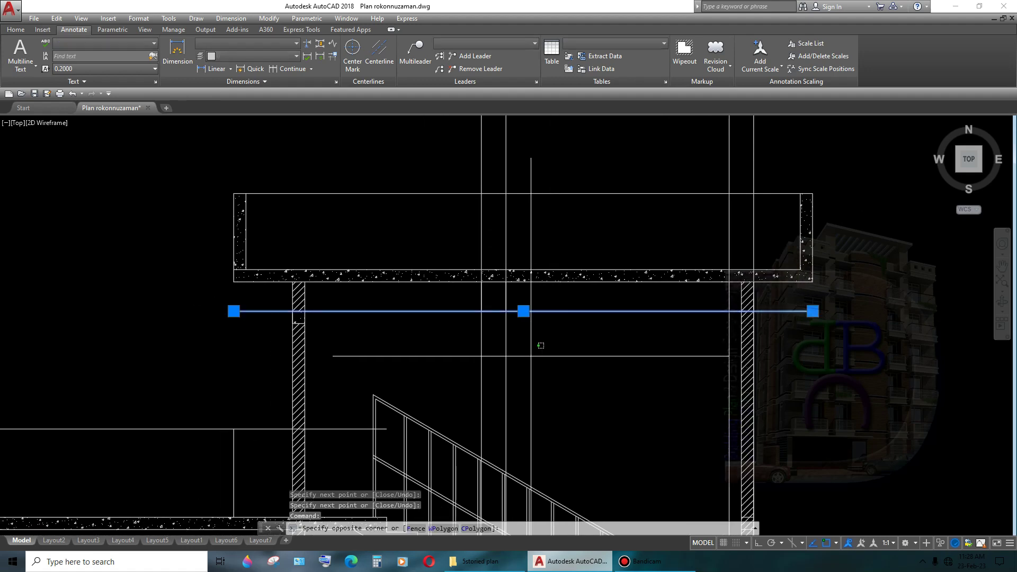
click(546, 336)
click(476, 344)
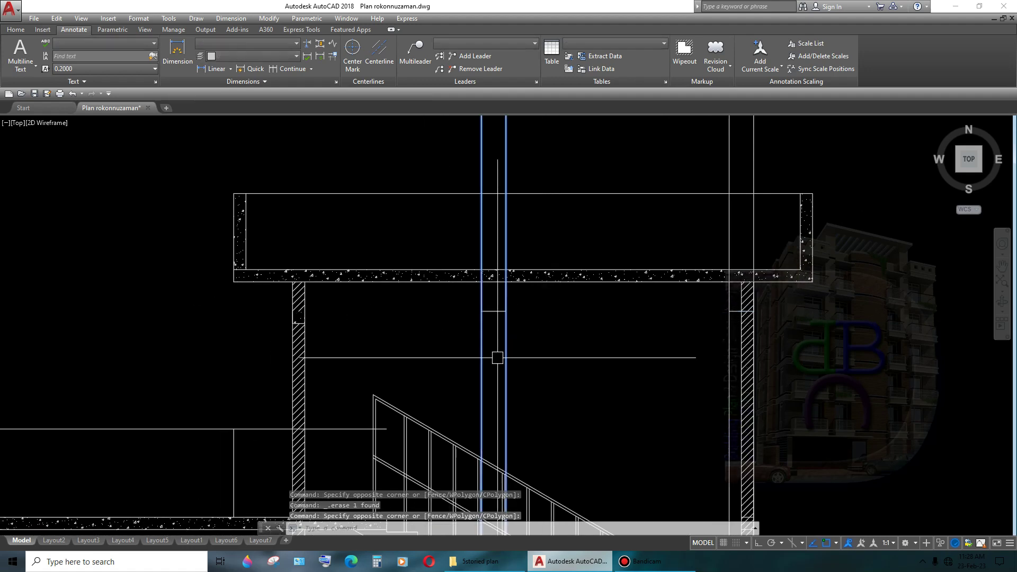
key(Delete)
scroll(495, 356, down, 3)
middle_drag(495, 355, 571, 317)
scroll(643, 233, up, 2)
scroll(613, 229, up, 1)
scroll(456, 422, down, 2)
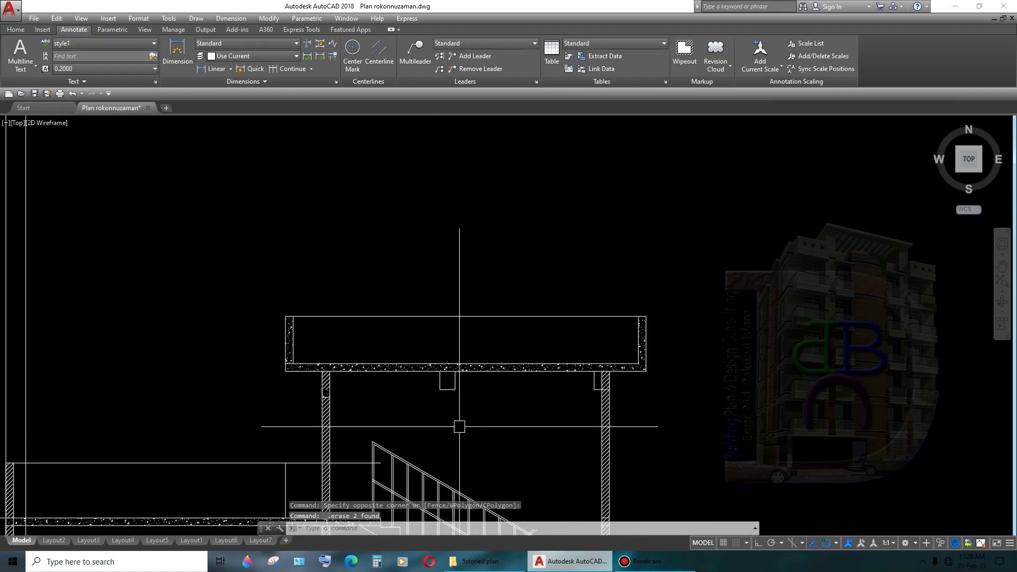
scroll(583, 364, up, 5)
middle_drag(759, 389, 653, 407)
text(t)
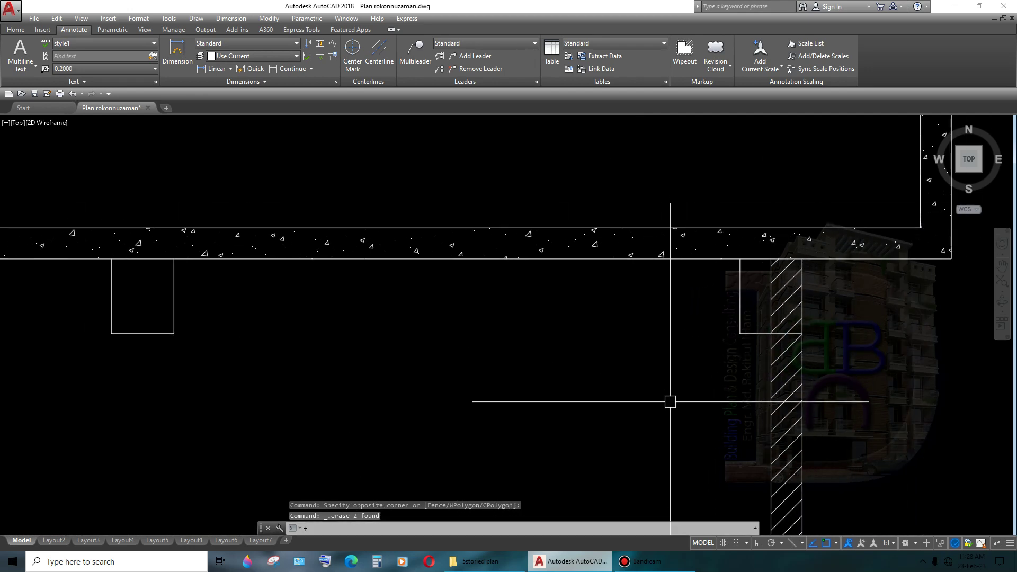
- Try trimming a line against the slab edge near the hatched wall, then stop trimming
text(r)
key(Return)
key(Return)
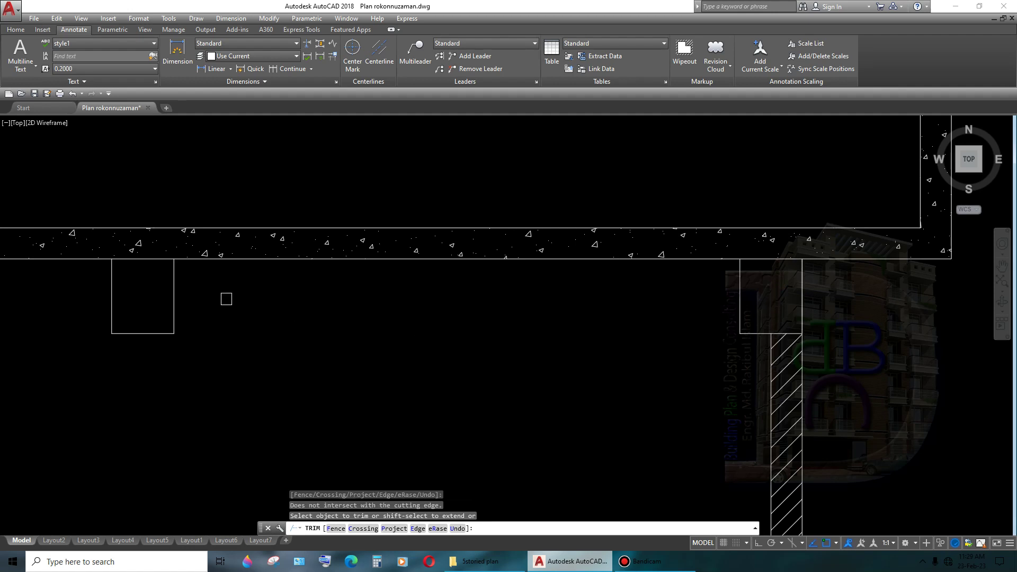
middle_drag(226, 300, 471, 317)
click(448, 286)
scroll(635, 363, down, 3)
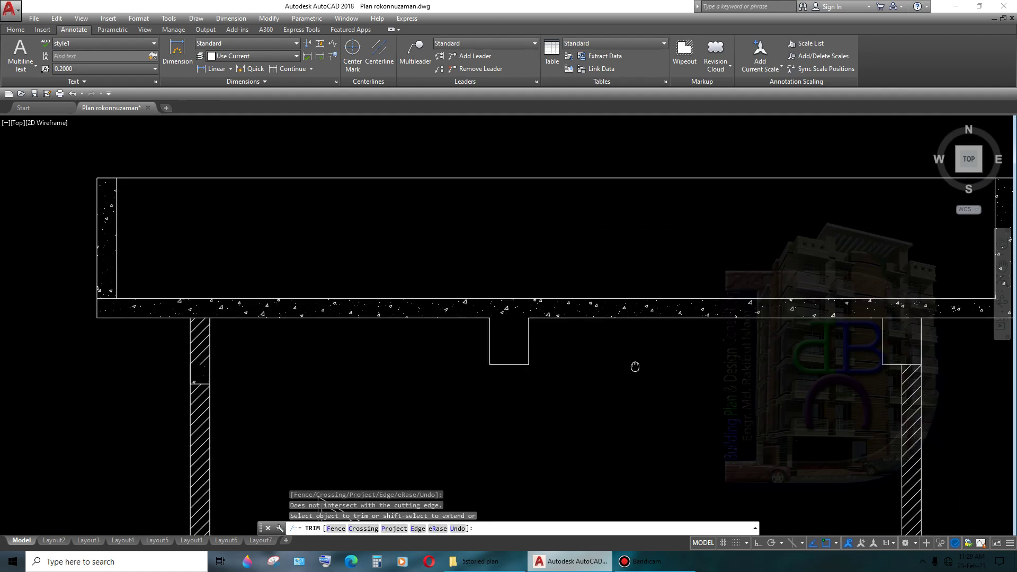
scroll(712, 347, up, 3)
key(Return)
key(Return)
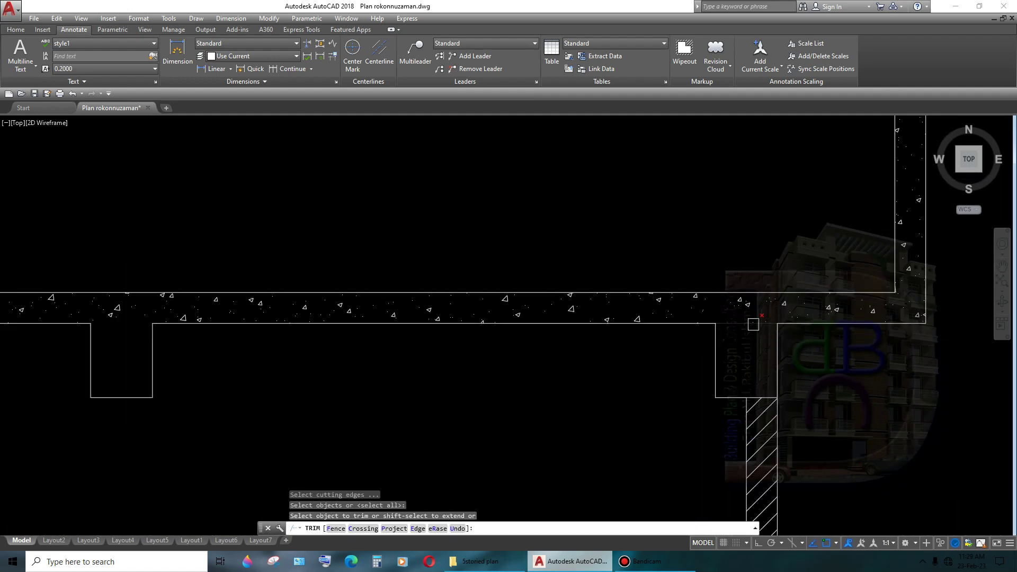
scroll(709, 365, down, 2)
scroll(600, 308, up, 2)
scroll(441, 317, down, 5)
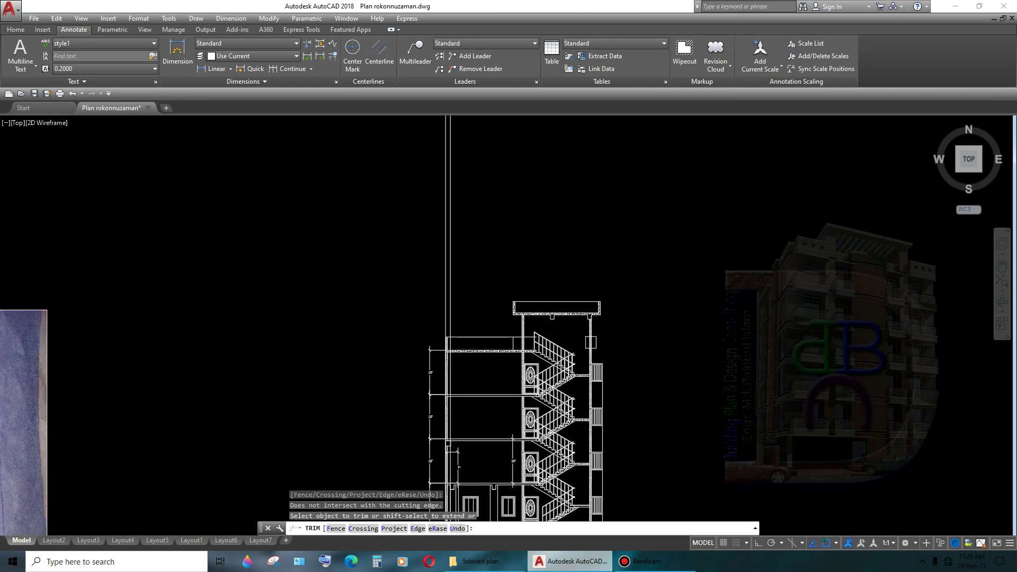
scroll(637, 268, up, 1)
scroll(609, 297, up, 1)
scroll(574, 336, up, 2)
scroll(574, 337, down, 1)
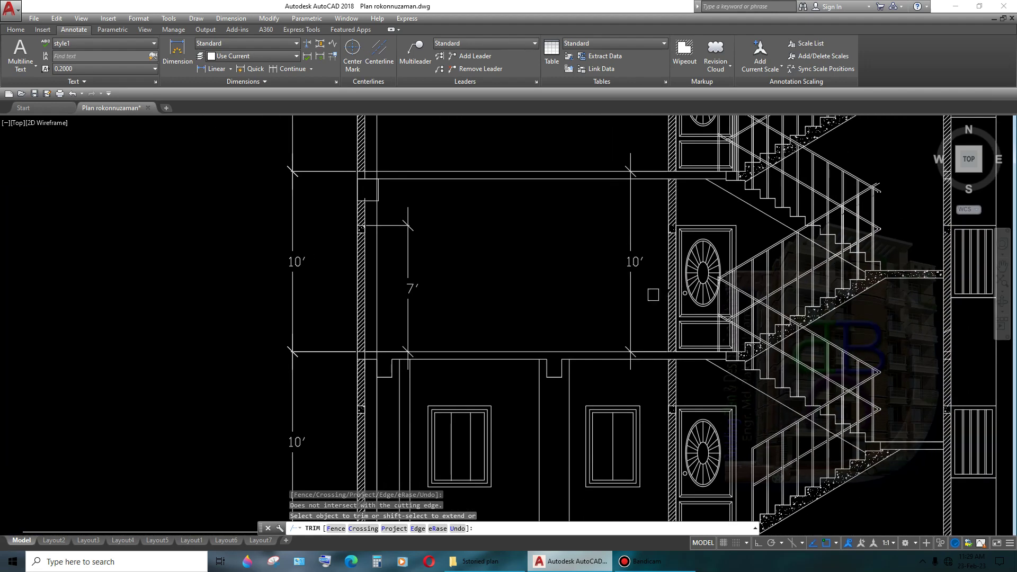
scroll(609, 328, down, 2)
scroll(662, 323, up, 2)
scroll(697, 320, up, 2)
middle_drag(697, 320, 758, 302)
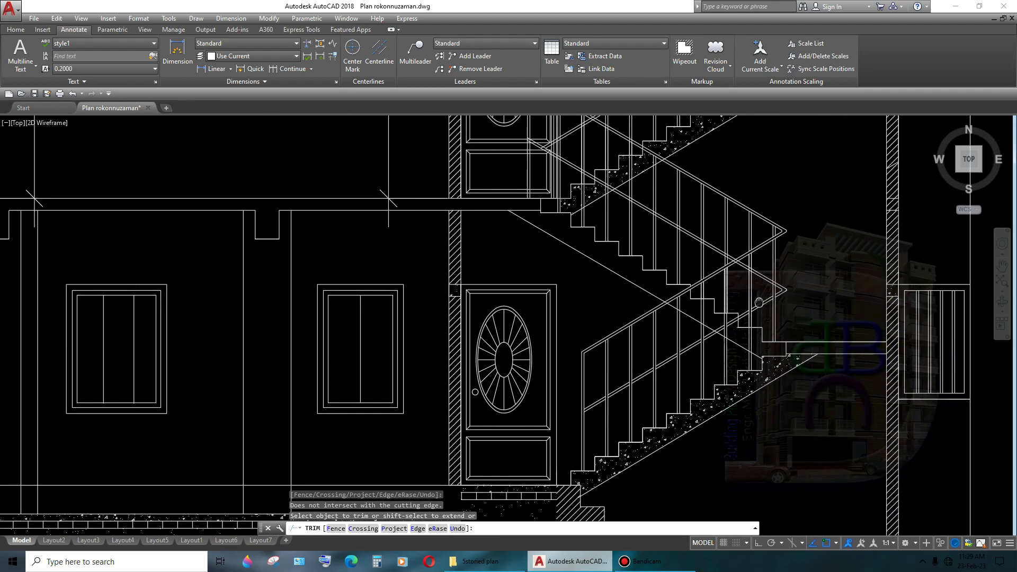
mouse_move(694, 463)
middle_down()
mouse_move(695, 421)
mouse_move(670, 390)
middle_up()
key(Return)
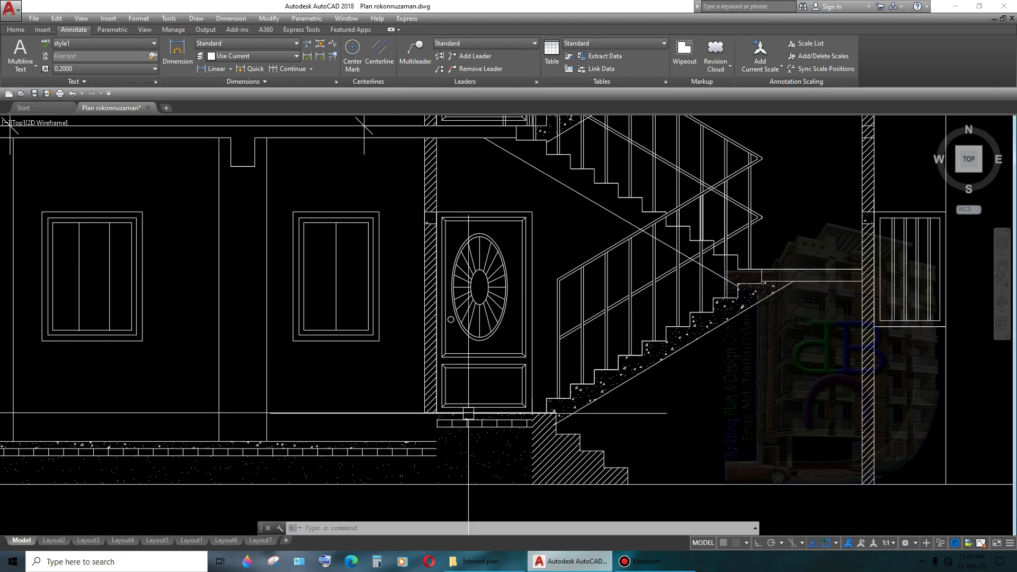
- Draw a vertical line from the foundation edge below the ground-floor door to the ground line
scroll(430, 466, down, 5)
scroll(430, 466, up, 9)
middle_drag(430, 467, 581, 357)
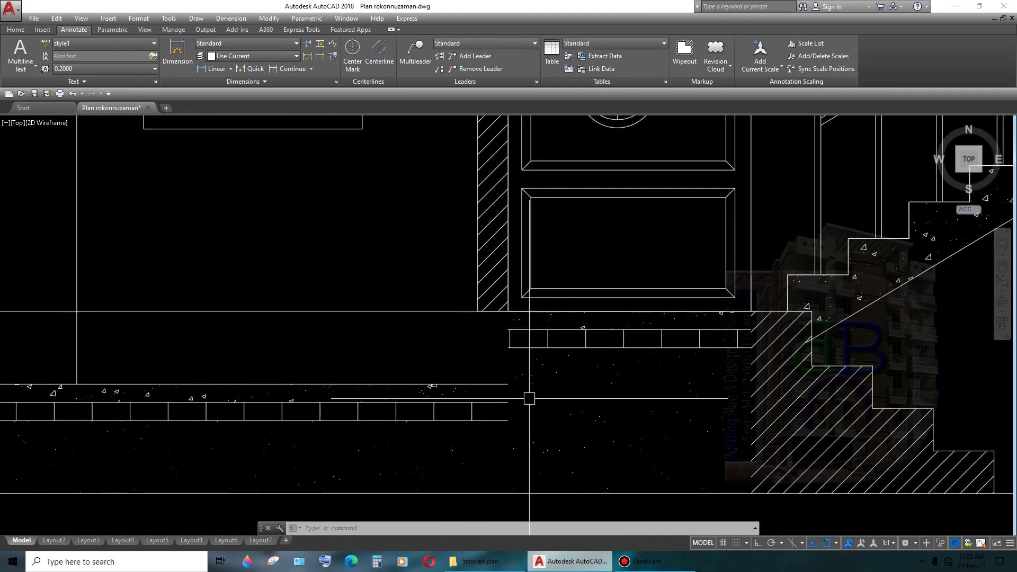
text(l)
key(Return)
click(507, 311)
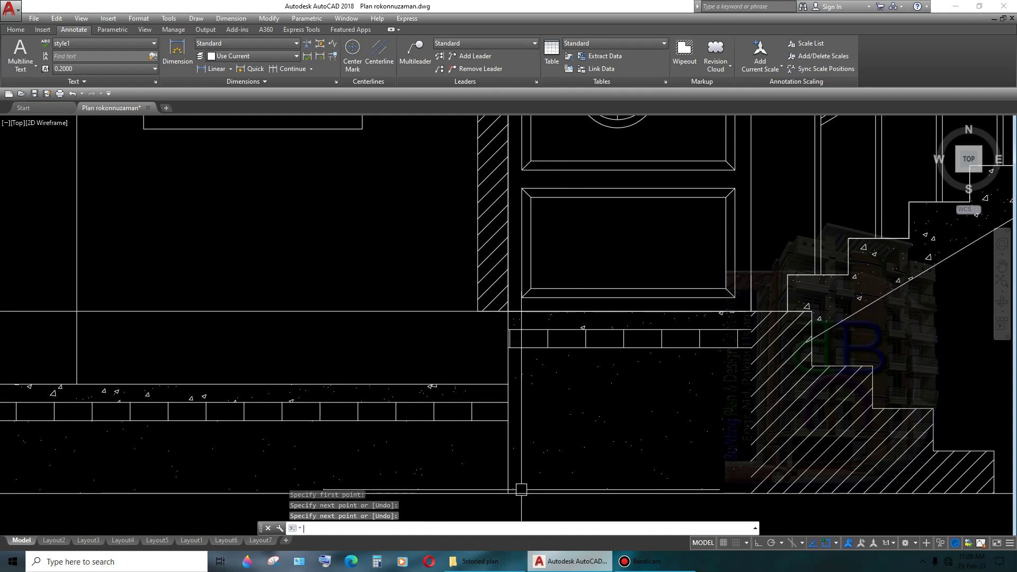
key(Return)
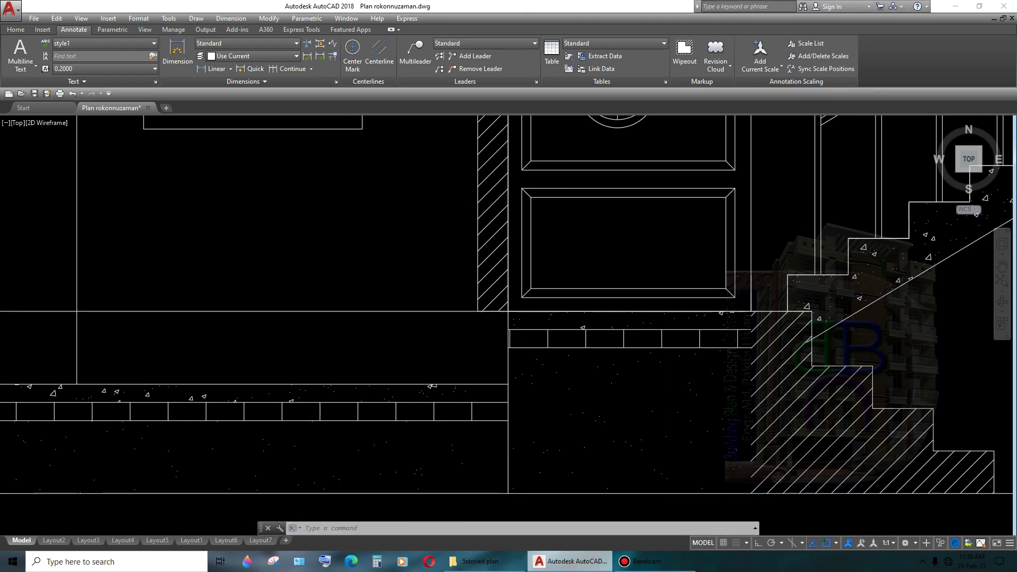
middle_drag(773, 383, 695, 350)
text(l)
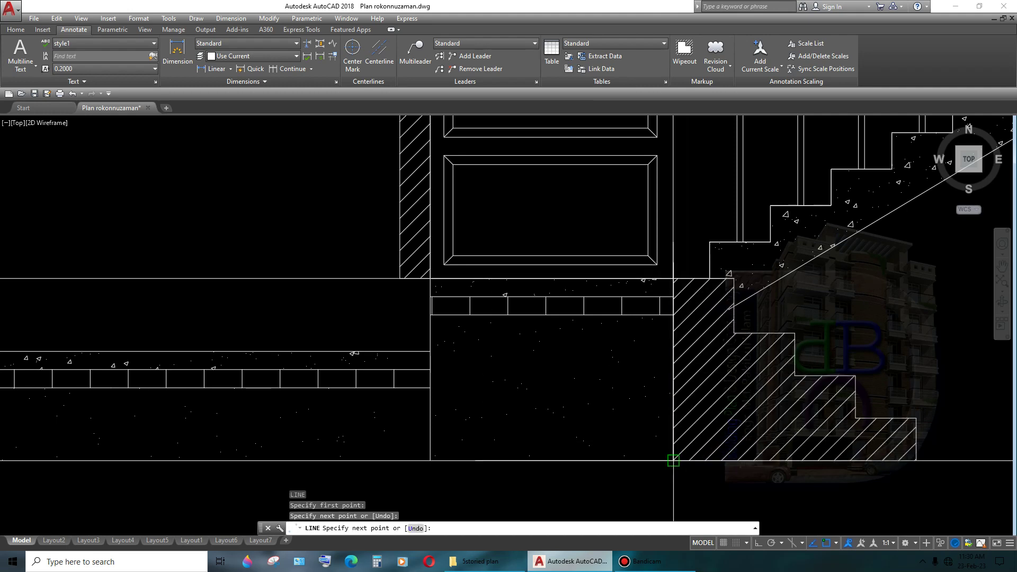
key(Return)
scroll(673, 460, down, 5)
scroll(661, 424, down, 1)
middle_drag(662, 413, 641, 382)
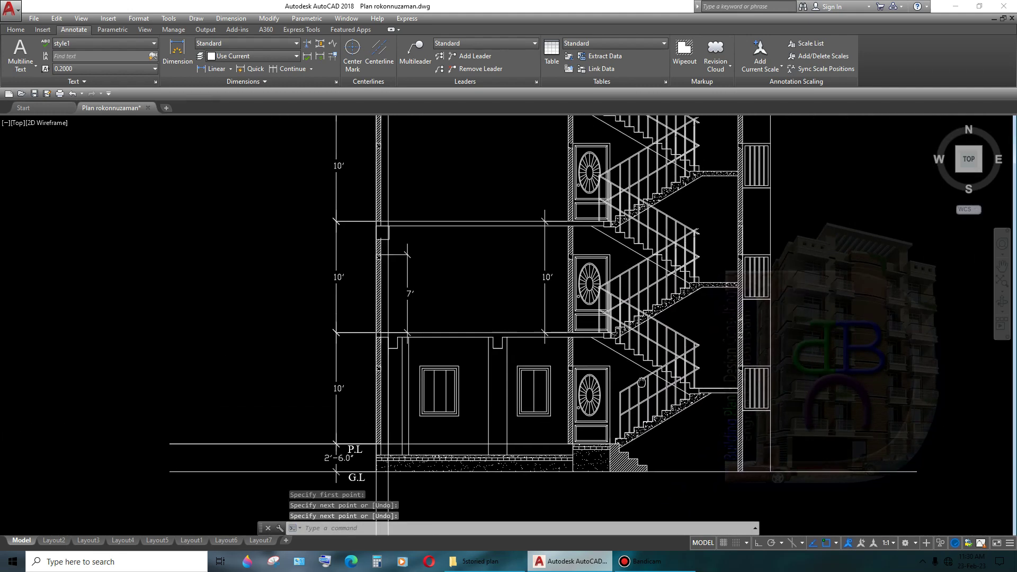
scroll(641, 382, down, 1)
scroll(667, 381, down, 1)
scroll(689, 381, down, 1)
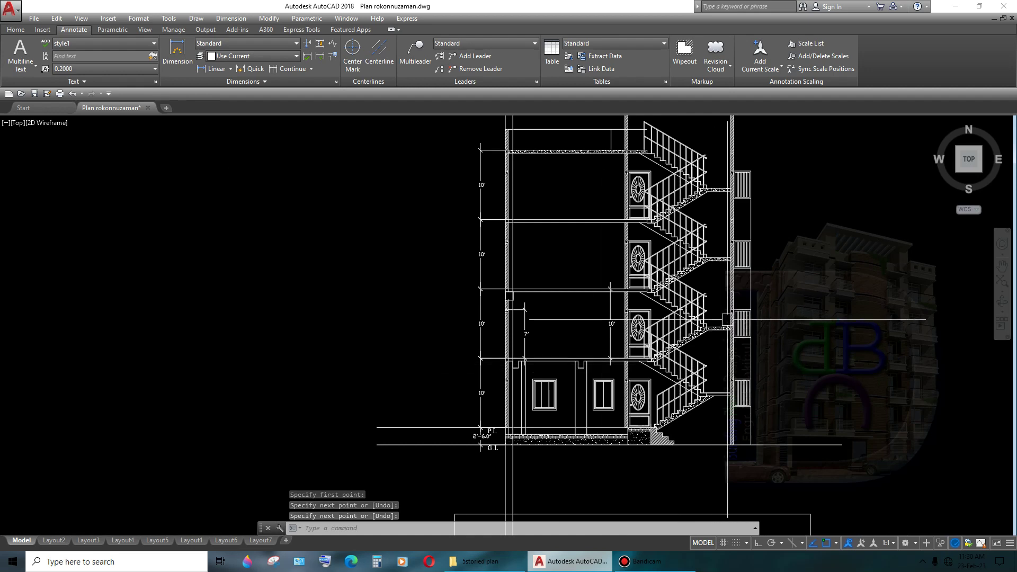
scroll(726, 319, down, 1)
scroll(709, 344, down, 1)
scroll(693, 413, down, 3)
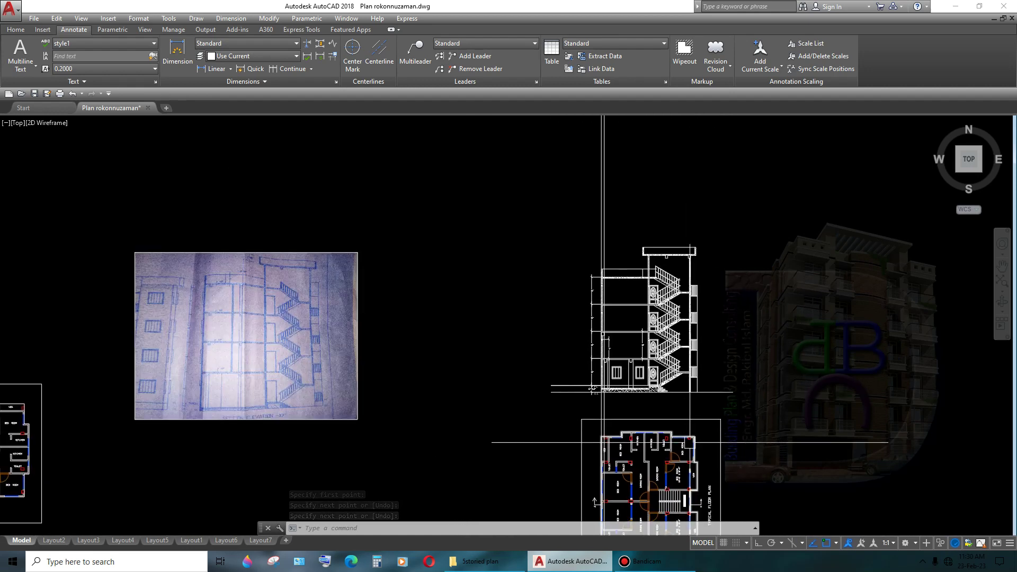
scroll(689, 413, up, 2)
scroll(688, 413, up, 2)
middle_drag(714, 419, 685, 381)
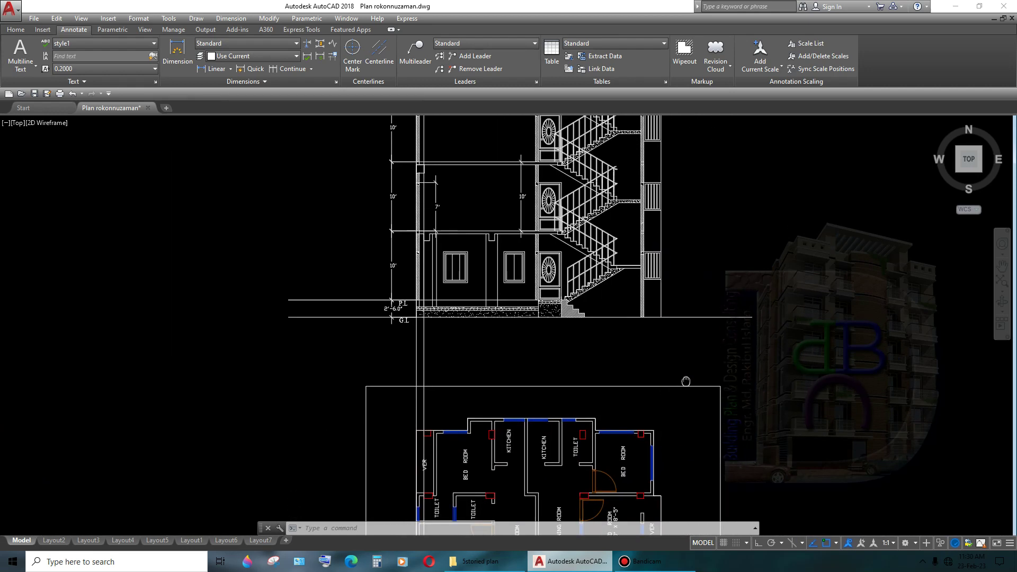
scroll(607, 328, up, 1)
scroll(595, 328, up, 1)
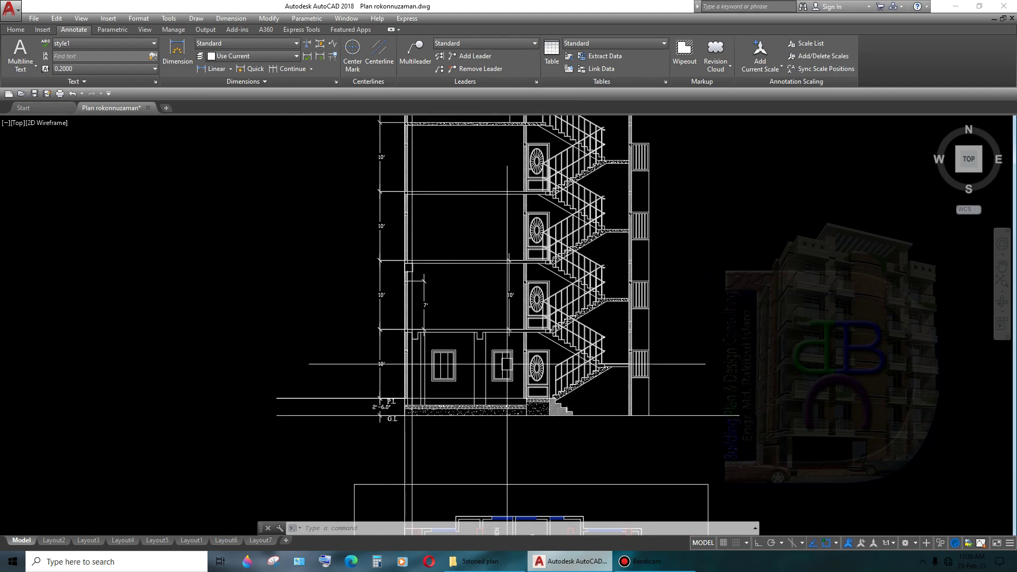
scroll(594, 328, up, 2)
mouse_move(595, 328)
middle_down()
mouse_move(456, 348)
mouse_move(470, 351)
middle_up()
scroll(529, 371, down, 2)
scroll(572, 382, down, 2)
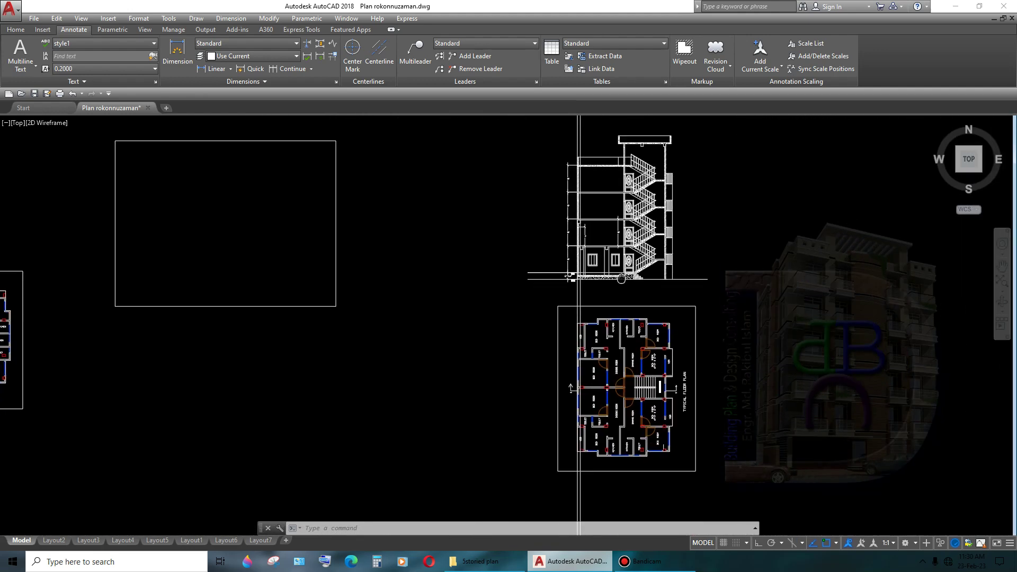
scroll(586, 383, up, 2)
scroll(586, 384, up, 4)
scroll(724, 363, down, 7)
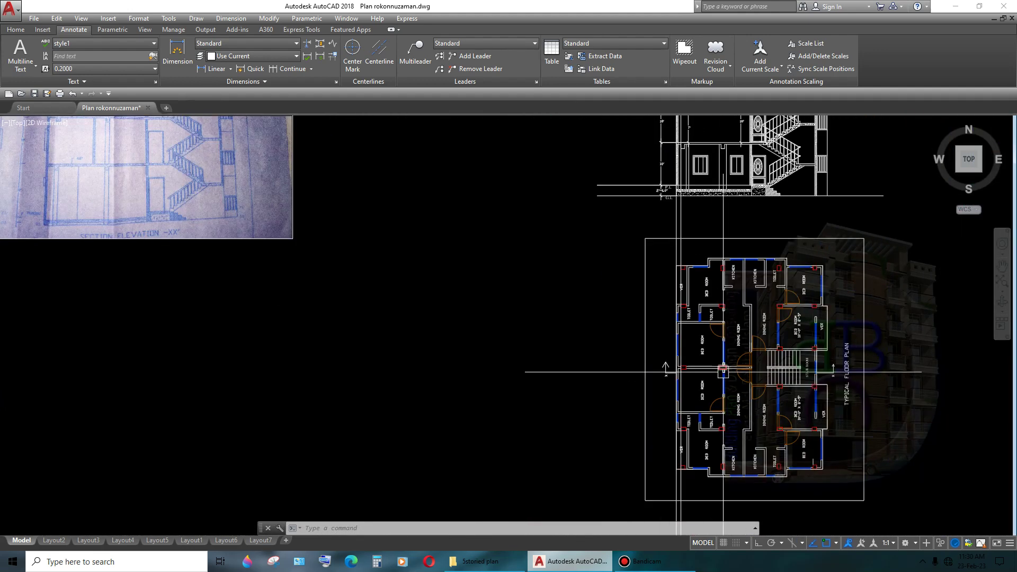
scroll(723, 370, down, 4)
scroll(635, 382, up, 3)
scroll(306, 408, up, 1)
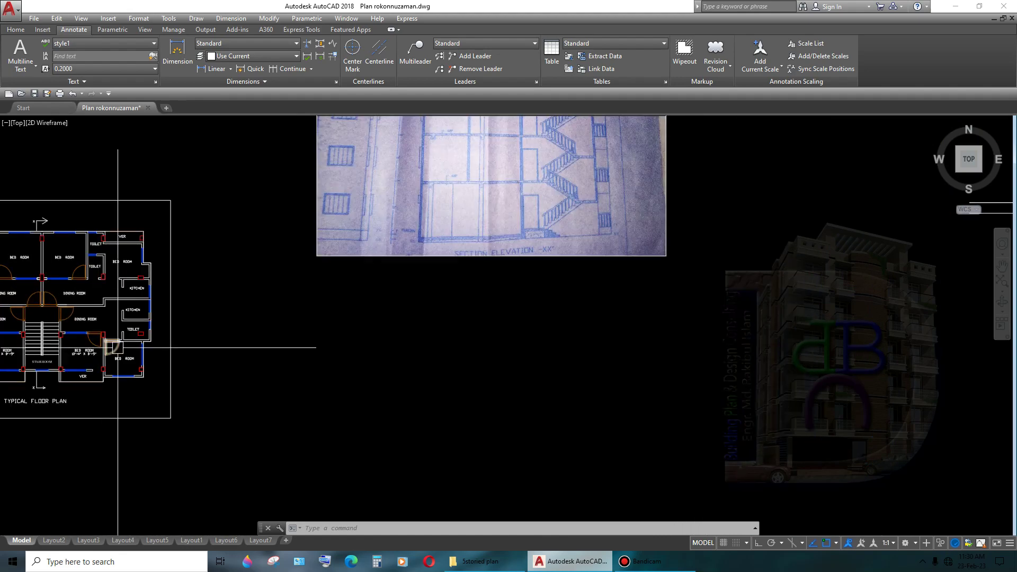
middle_drag(306, 408, 517, 374)
scroll(518, 374, up, 2)
scroll(559, 370, down, 5)
scroll(642, 408, up, 3)
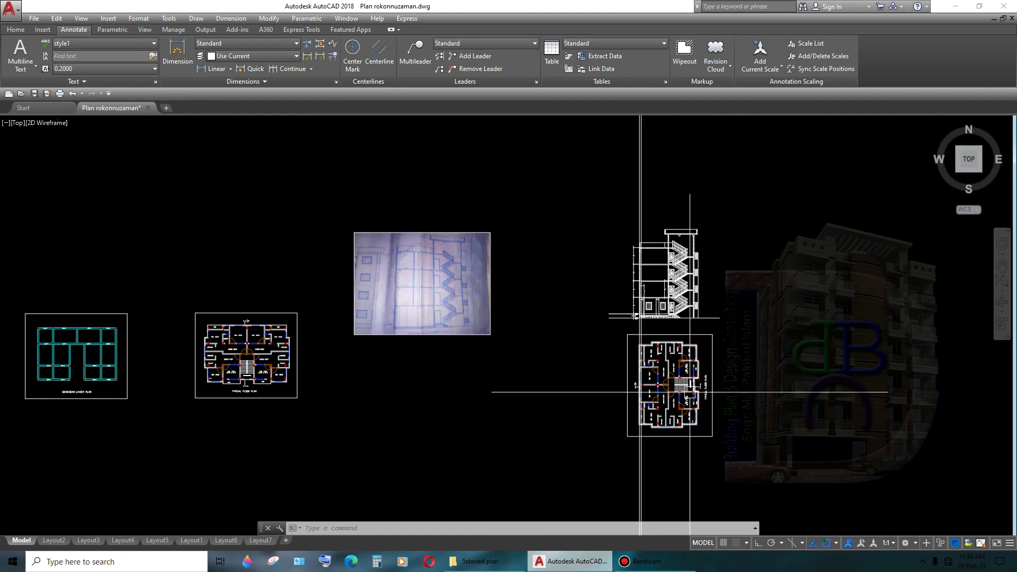
scroll(636, 405, up, 3)
mouse_move(636, 405)
middle_down()
mouse_move(664, 412)
mouse_move(588, 393)
middle_up()
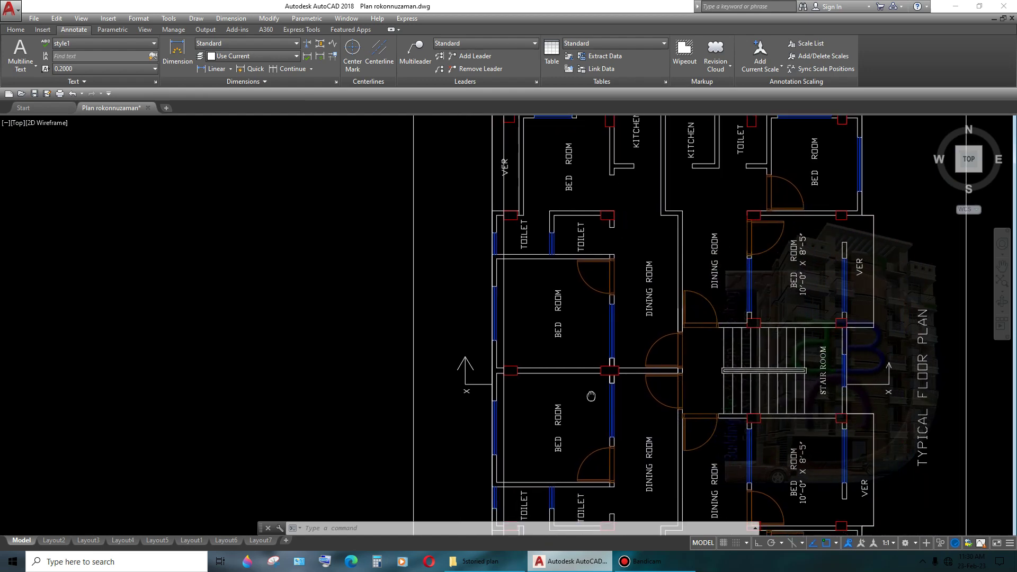
scroll(619, 385, up, 4)
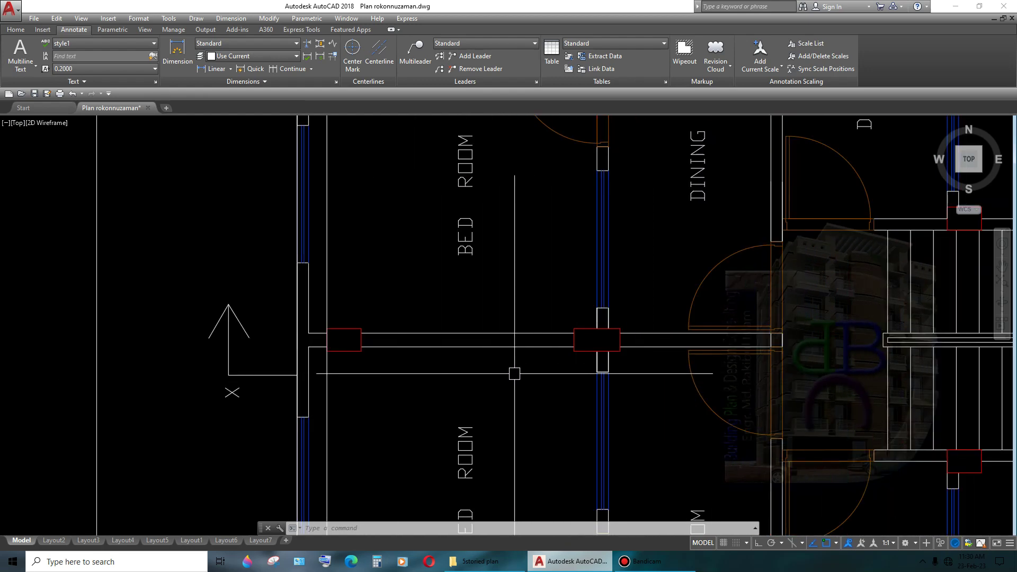
scroll(514, 373, down, 2)
middle_drag(752, 381, 597, 397)
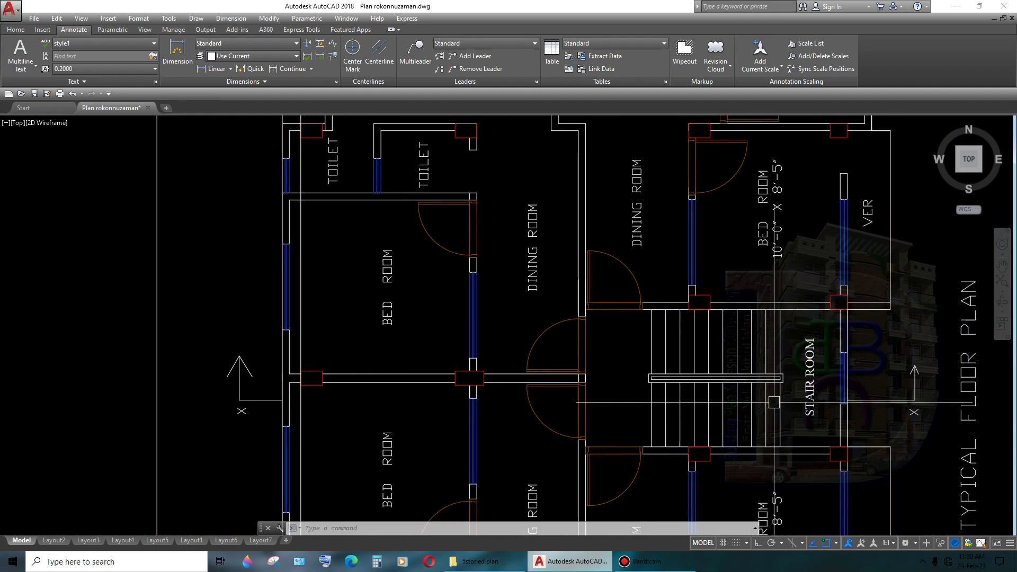
middle_drag(774, 402, 638, 409)
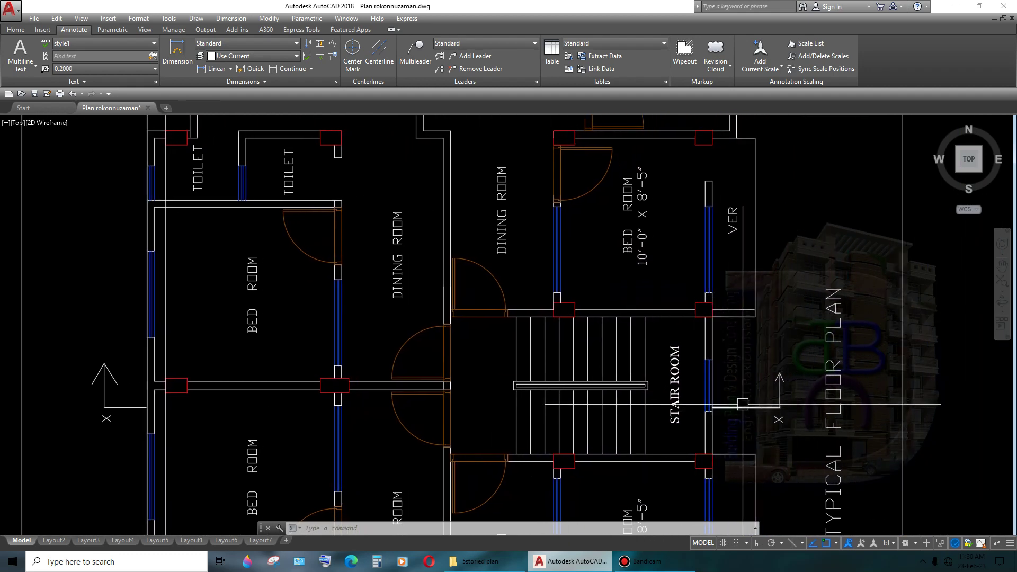
scroll(751, 407, down, 6)
mouse_move(668, 320)
middle_down()
mouse_move(658, 397)
mouse_move(656, 318)
middle_up()
scroll(657, 318, up, 2)
scroll(656, 318, up, 2)
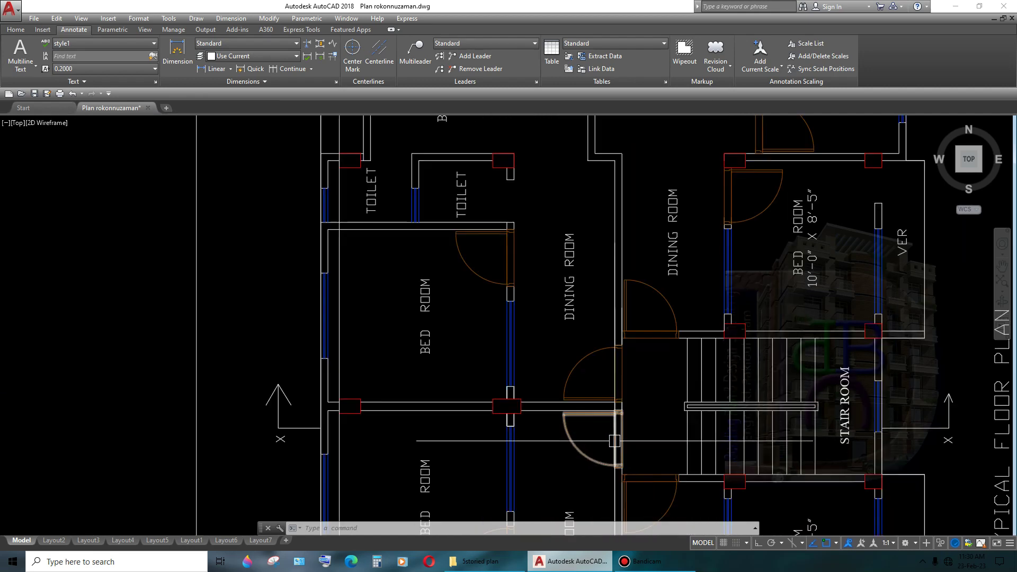
scroll(657, 318, down, 2)
scroll(583, 307, down, 3)
middle_drag(582, 265, 582, 371)
scroll(582, 307, up, 1)
- Centre the view on the door and windows, checking the line over the door and the wall hatch
scroll(583, 307, up, 3)
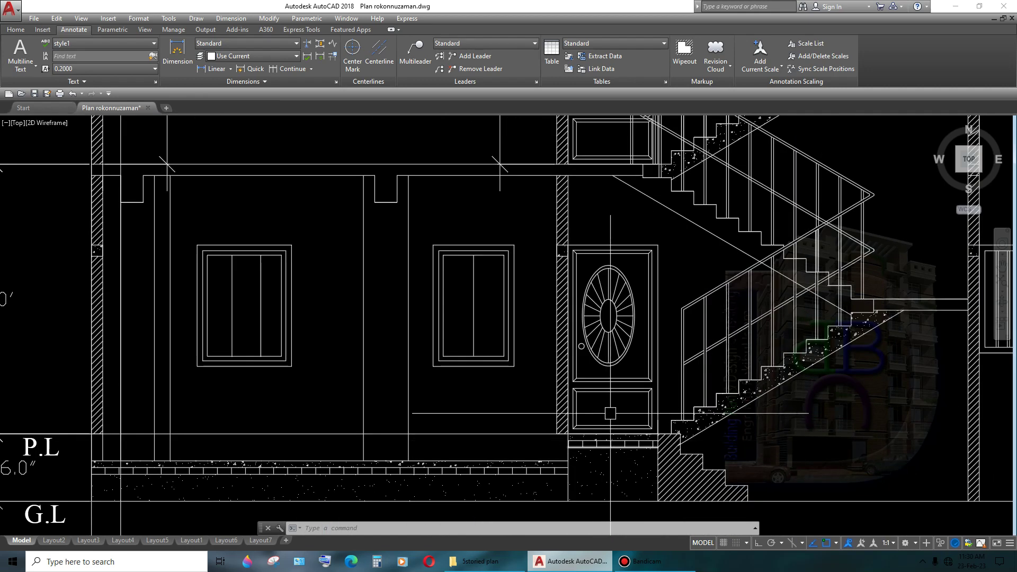
scroll(582, 306, up, 2)
middle_drag(581, 306, 630, 291)
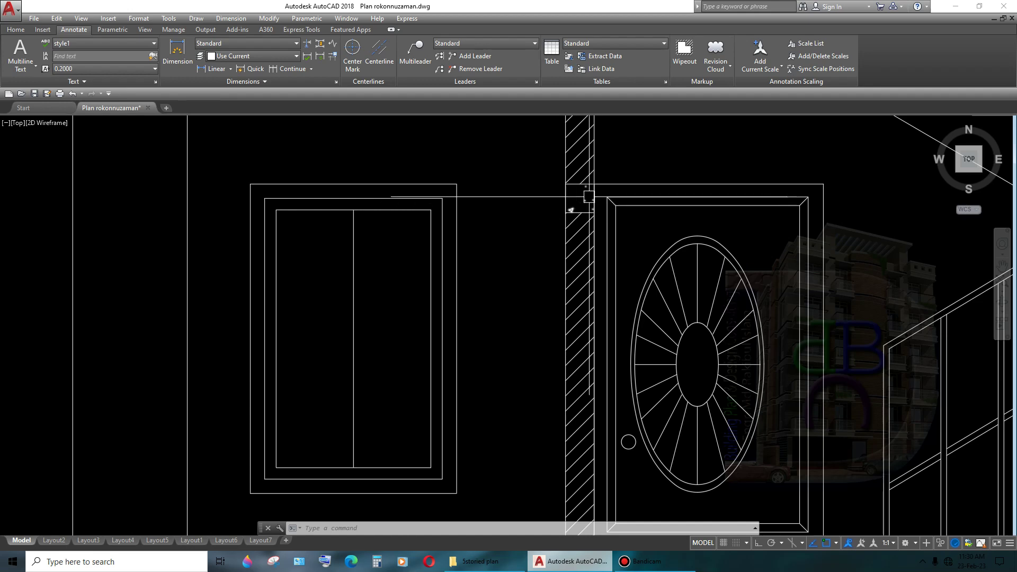
middle_drag(586, 217, 578, 246)
click(577, 215)
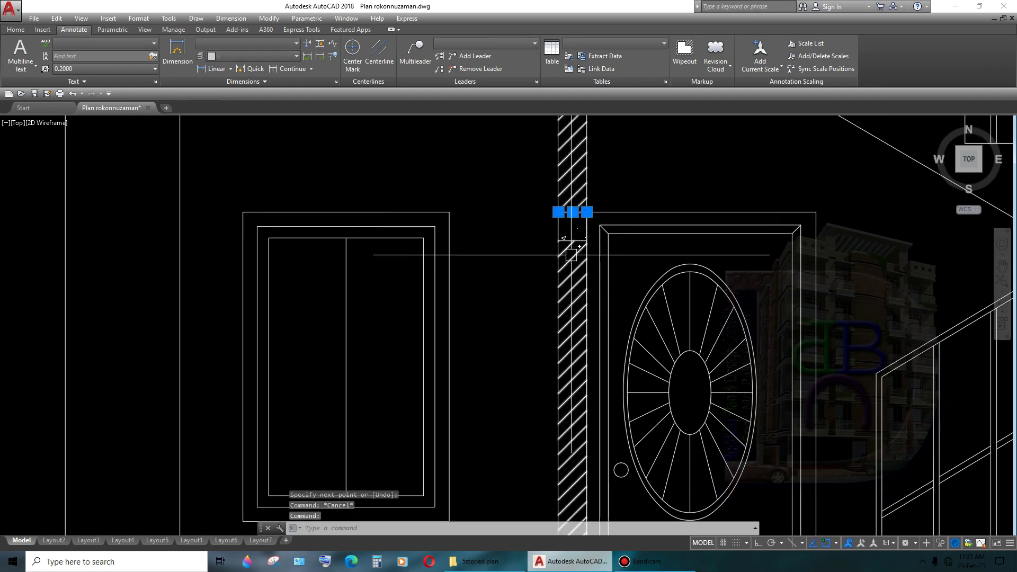
key(Escape)
scroll(574, 229, up, 2)
click(581, 227)
scroll(581, 226, down, 2)
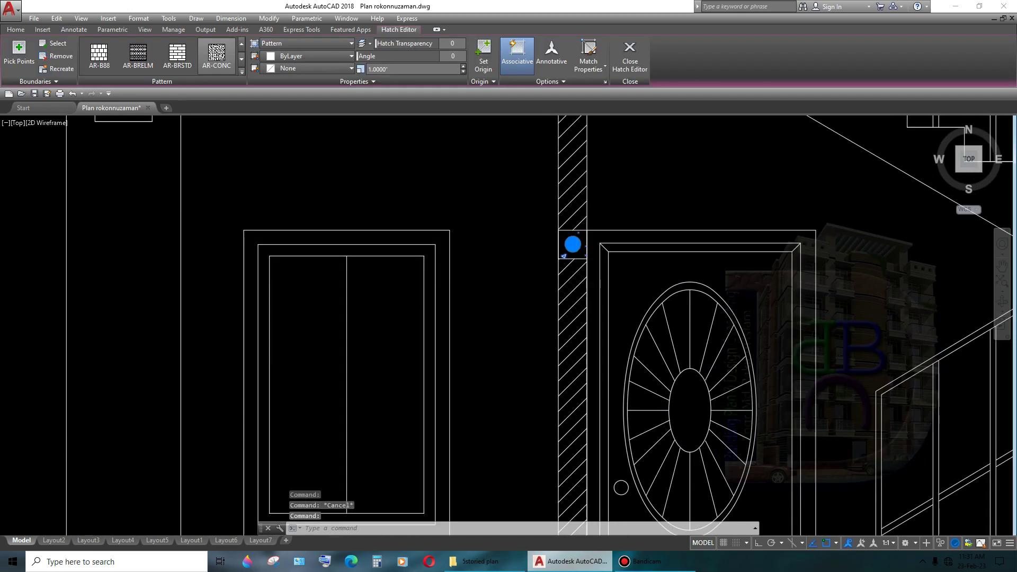
scroll(617, 277, down, 3)
middle_drag(617, 277, 547, 291)
key(Escape)
scroll(824, 308, up, 3)
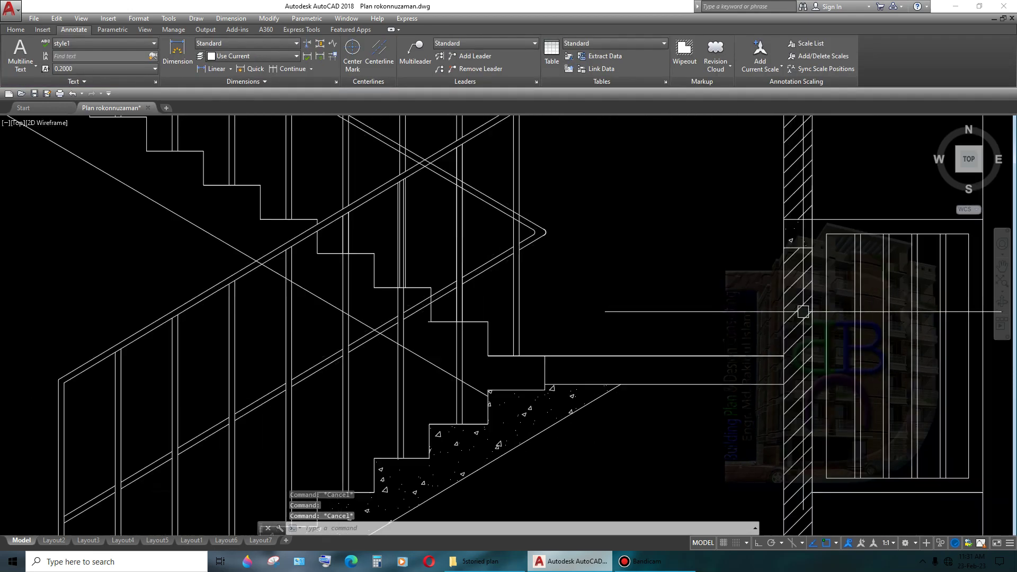
scroll(799, 311, up, 2)
scroll(767, 354, down, 3)
middle_drag(779, 329, 759, 328)
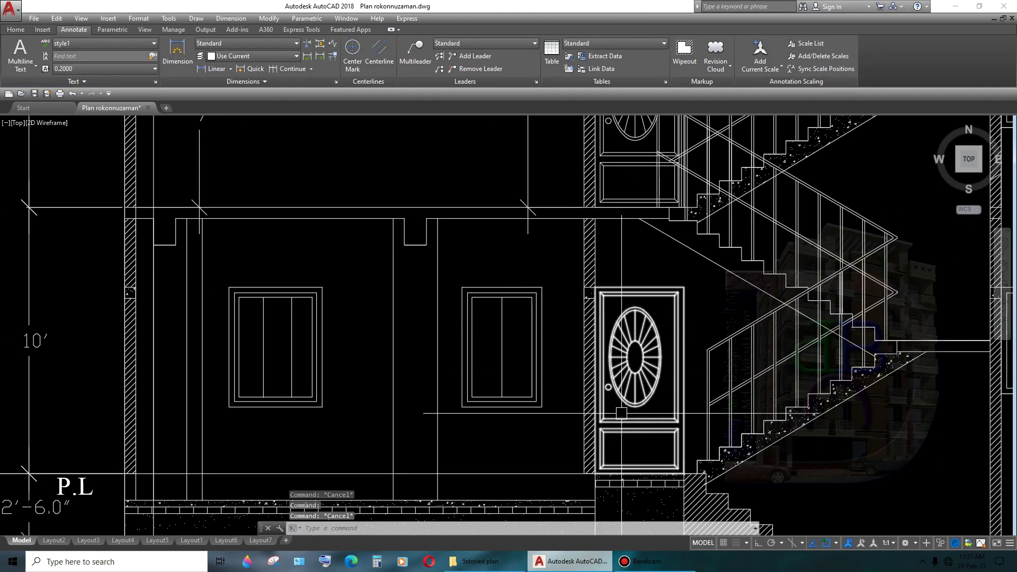
middle_drag(639, 400, 683, 352)
- Offset the floor line 7' upward to mark the lintel's bottom
text(o)
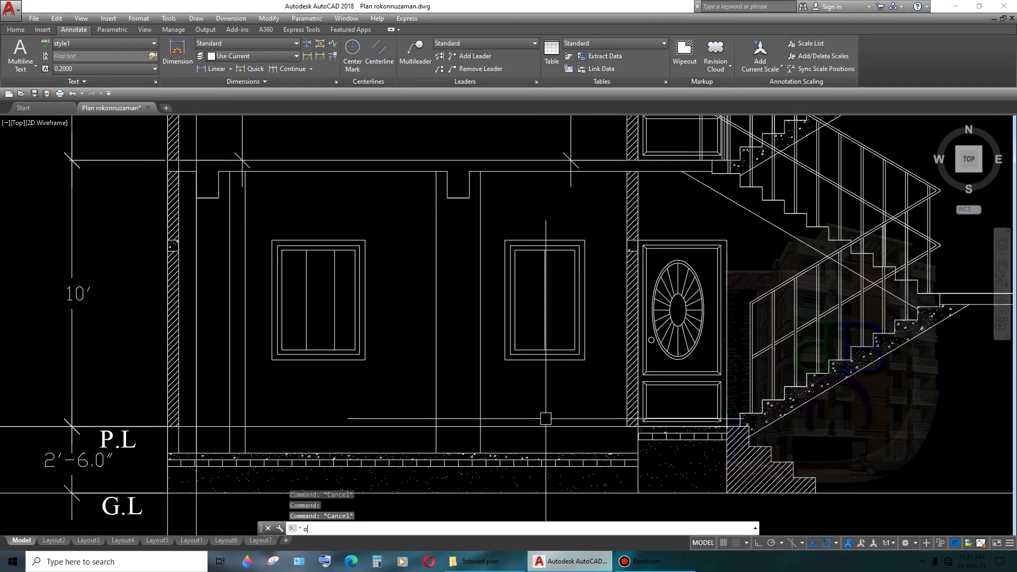
text(7')
key(Return)
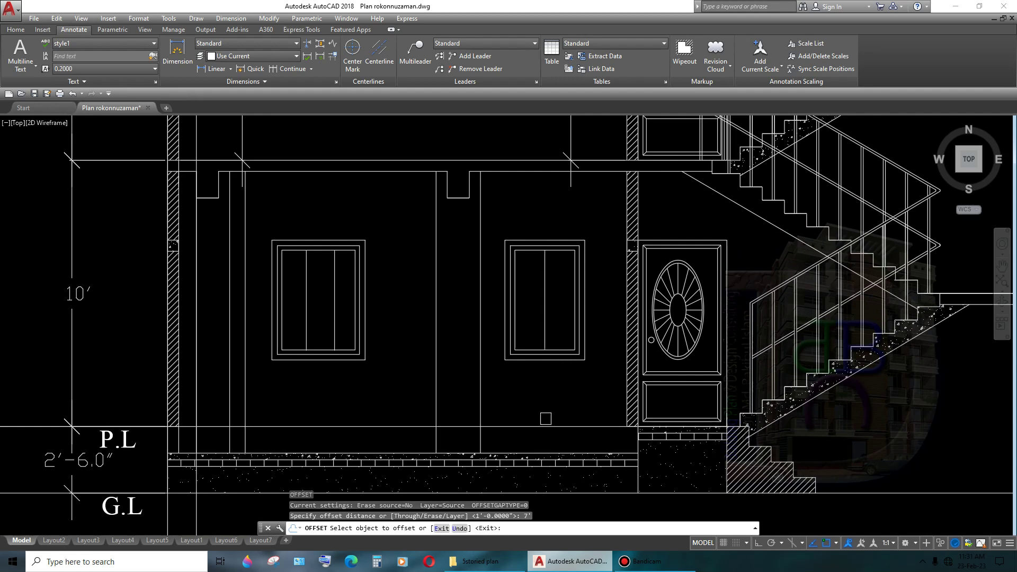
click(545, 426)
click(572, 329)
scroll(639, 239, up, 2)
scroll(639, 238, up, 4)
key(Return)
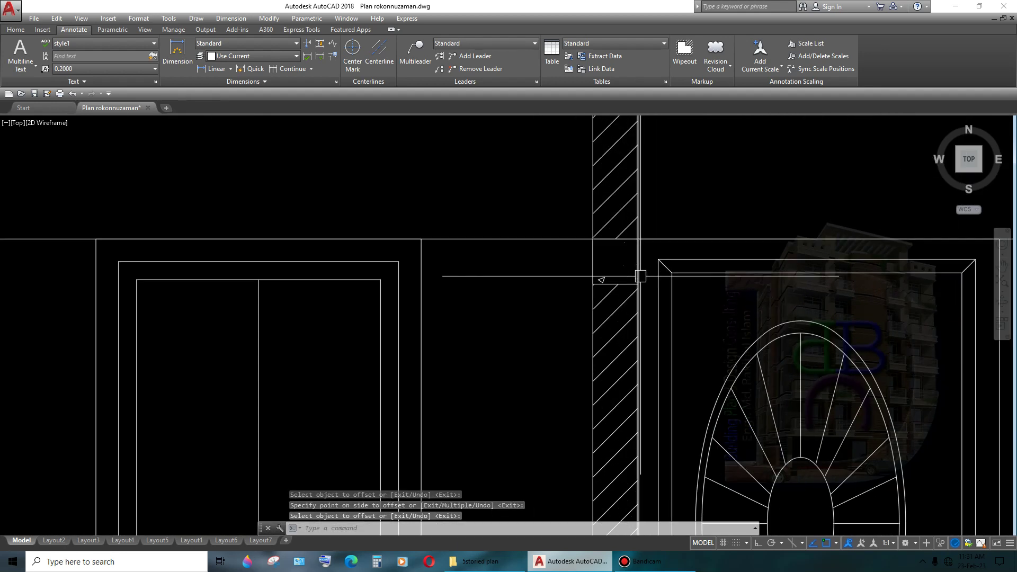
text(o)
- Offset the 7' line up by 5" to form the lintel depth
key(Return)
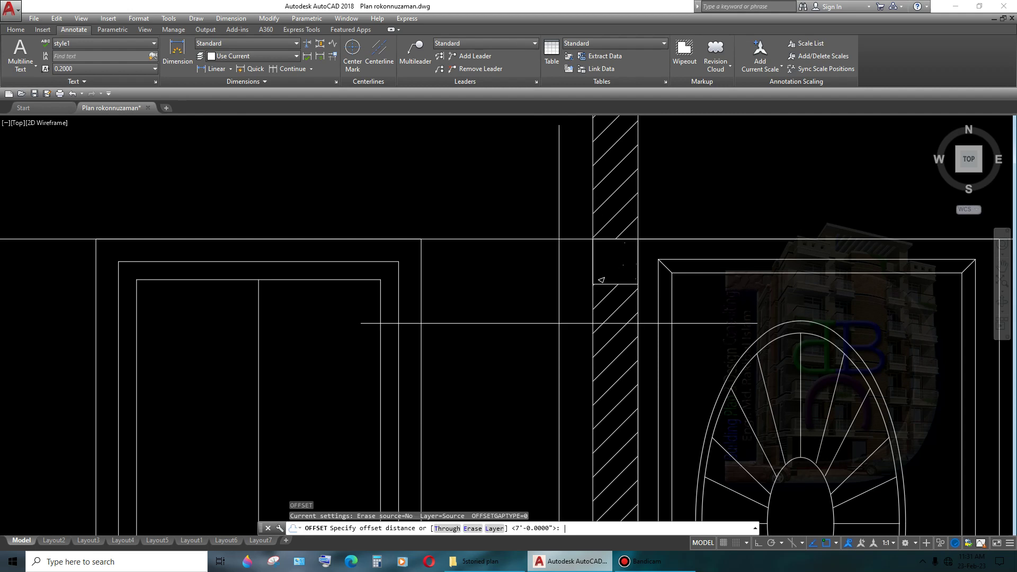
text(")
key(Return)
click(606, 238)
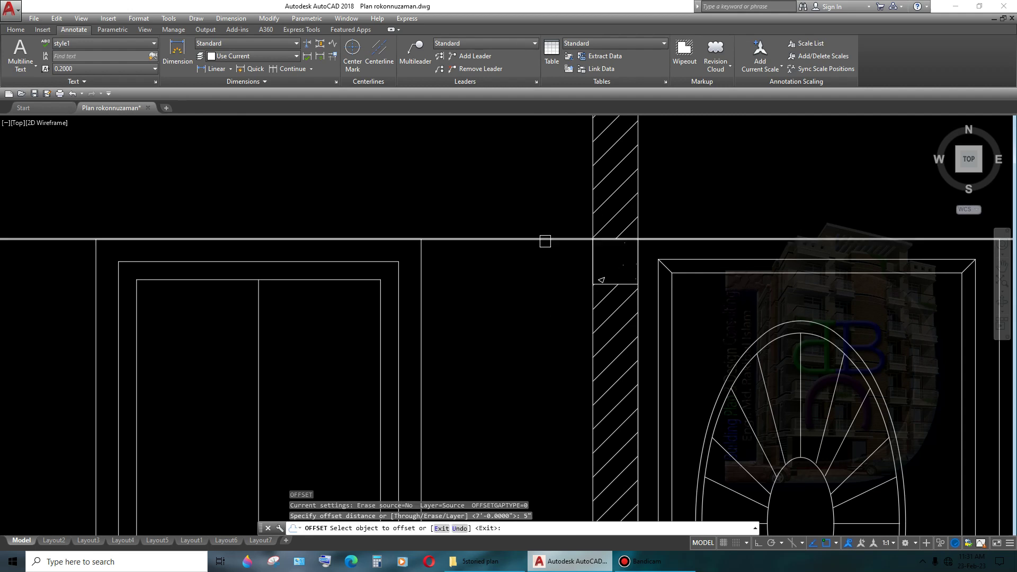
click(572, 220)
scroll(583, 248, up, 2)
scroll(620, 277, up, 2)
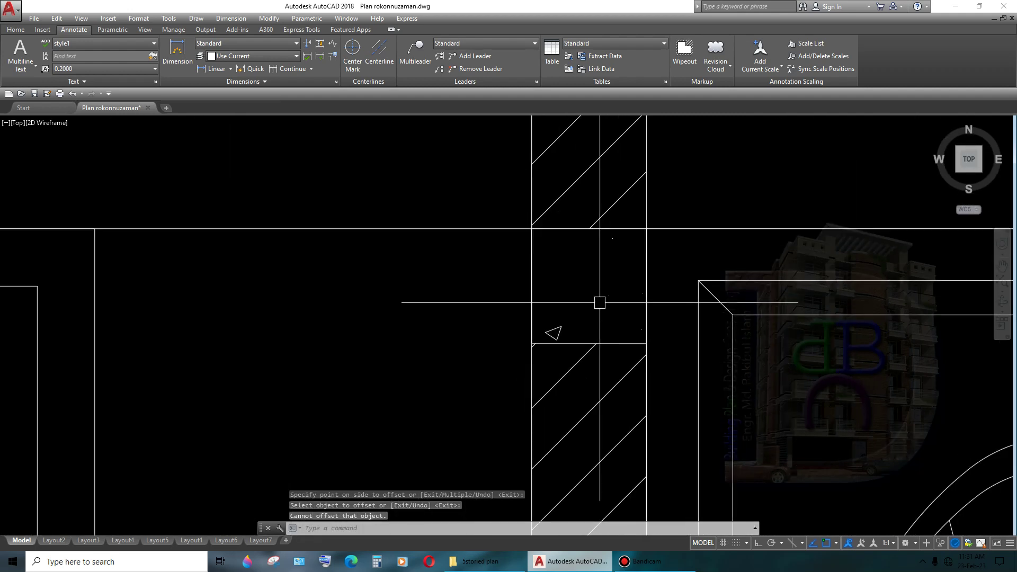
- Inspect the wall edge line and the concrete hatch in the wall
click(622, 344)
key(Escape)
click(609, 257)
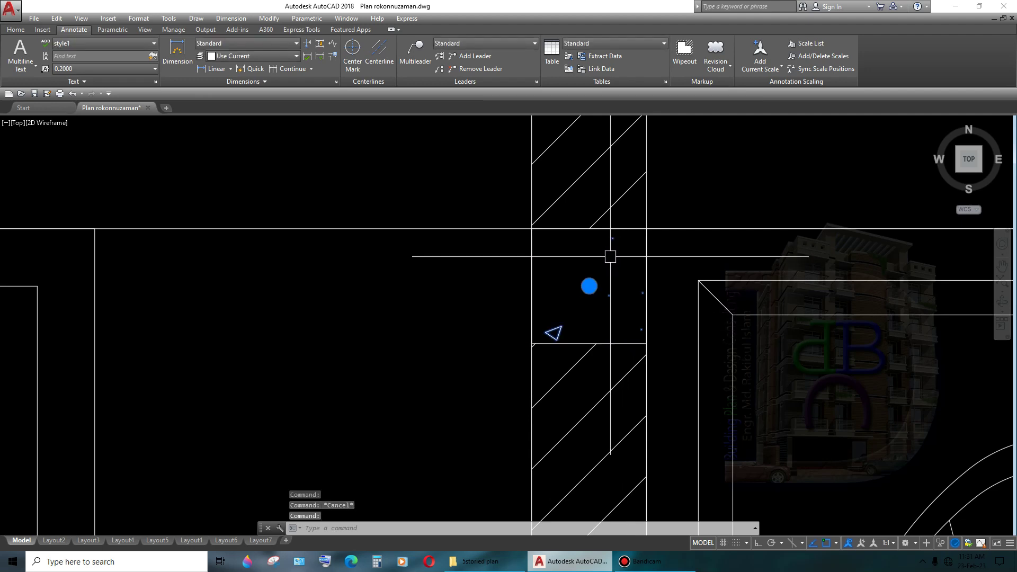
scroll(612, 341, down, 3)
scroll(609, 336, down, 1)
scroll(611, 341, up, 2)
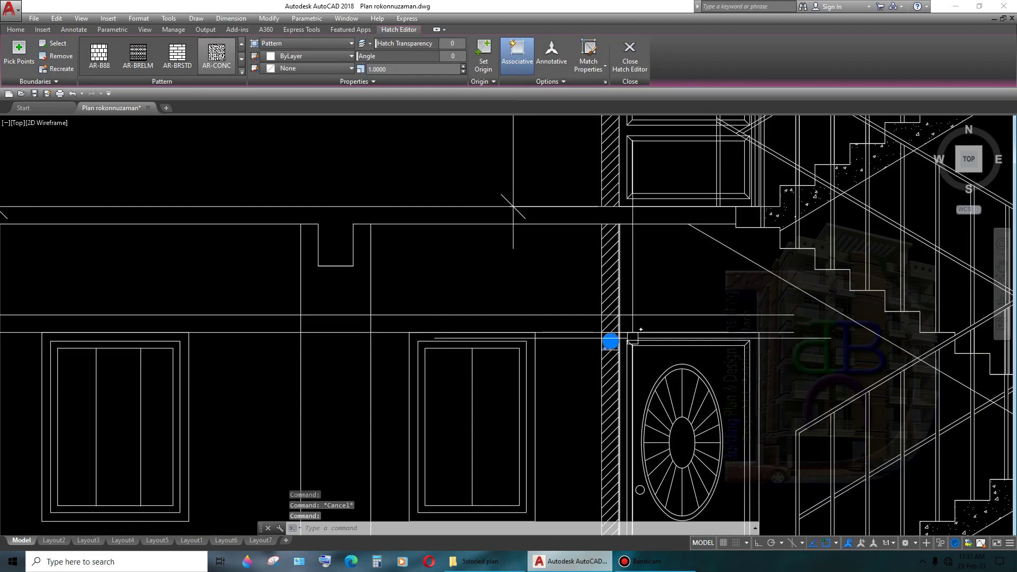
scroll(593, 361, up, 2)
scroll(593, 355, up, 3)
scroll(608, 334, down, 2)
key(Escape)
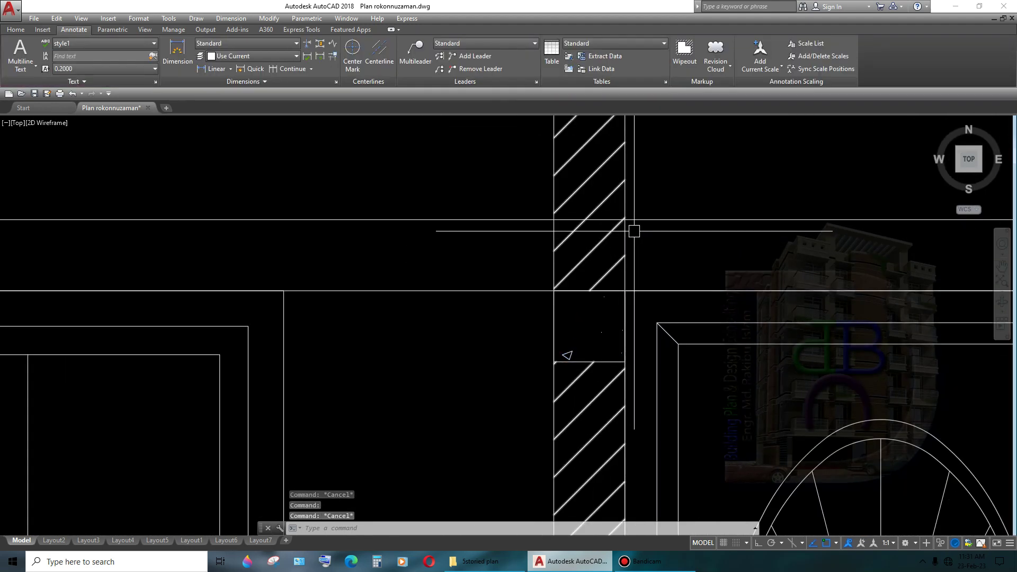
- Trim the wall hatch lines inside the lintel band, using the lintel line as cutting edge
text(tr)
key(Return)
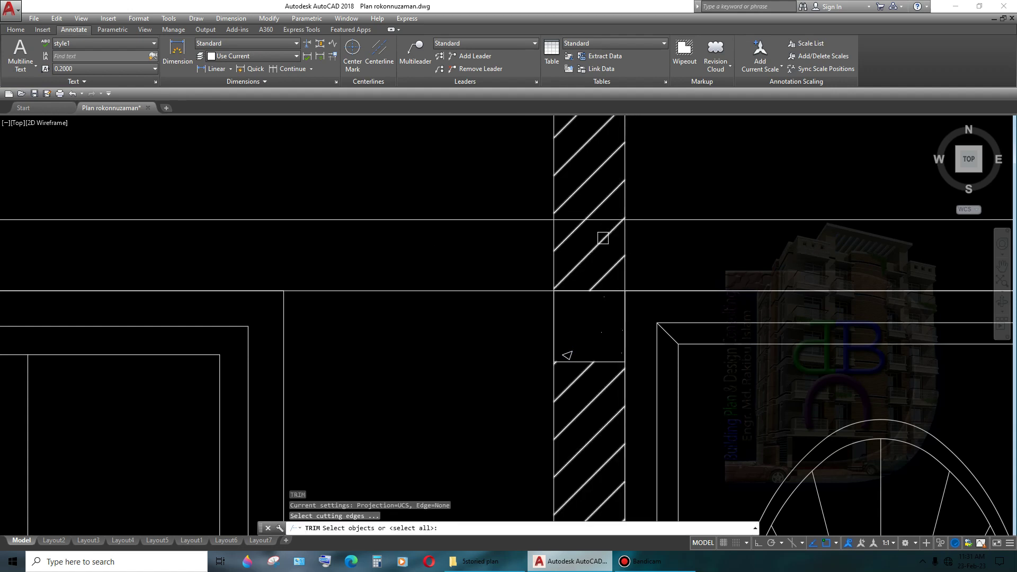
click(609, 219)
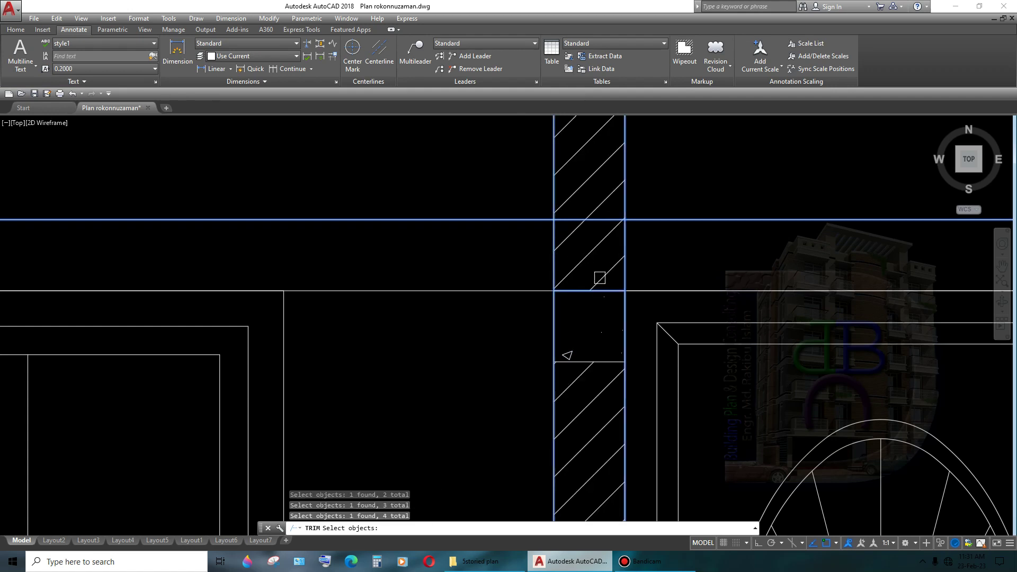
key(Return)
click(595, 251)
key(Escape)
- Move the concrete fill hatch into the lintel band and delete the leftover short line
click(581, 349)
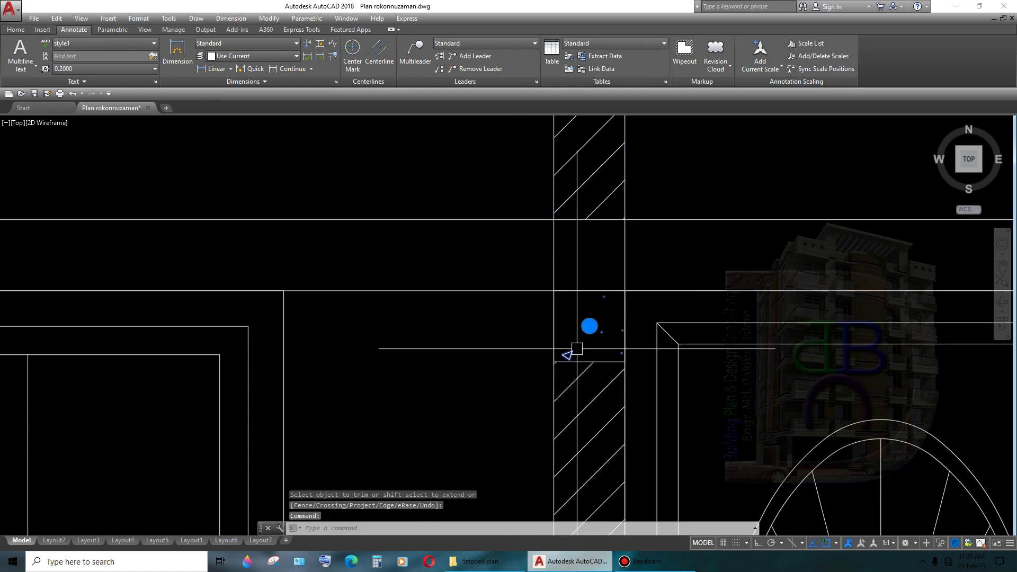
text(m)
key(Return)
click(593, 335)
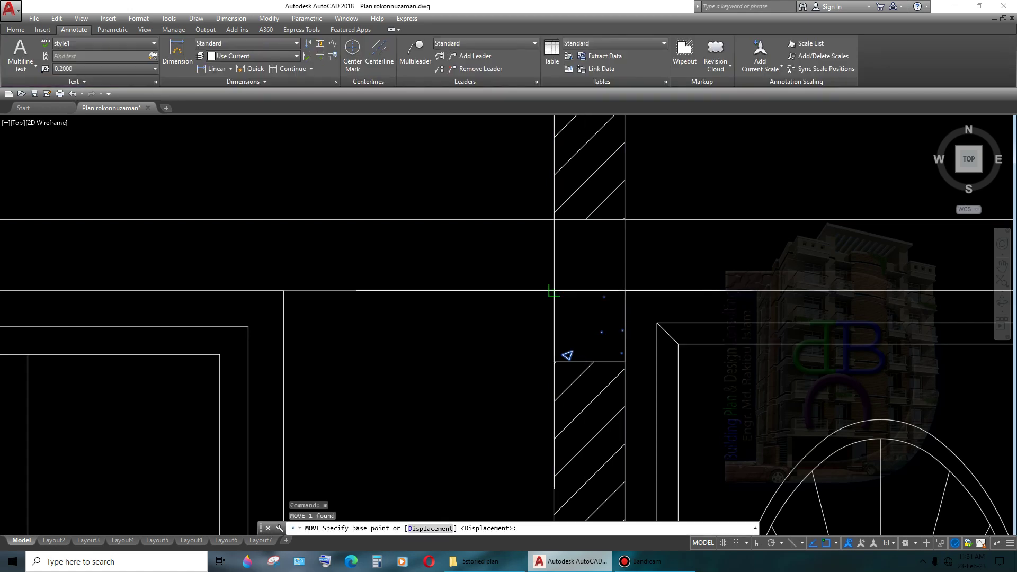
click(566, 207)
key(Escape)
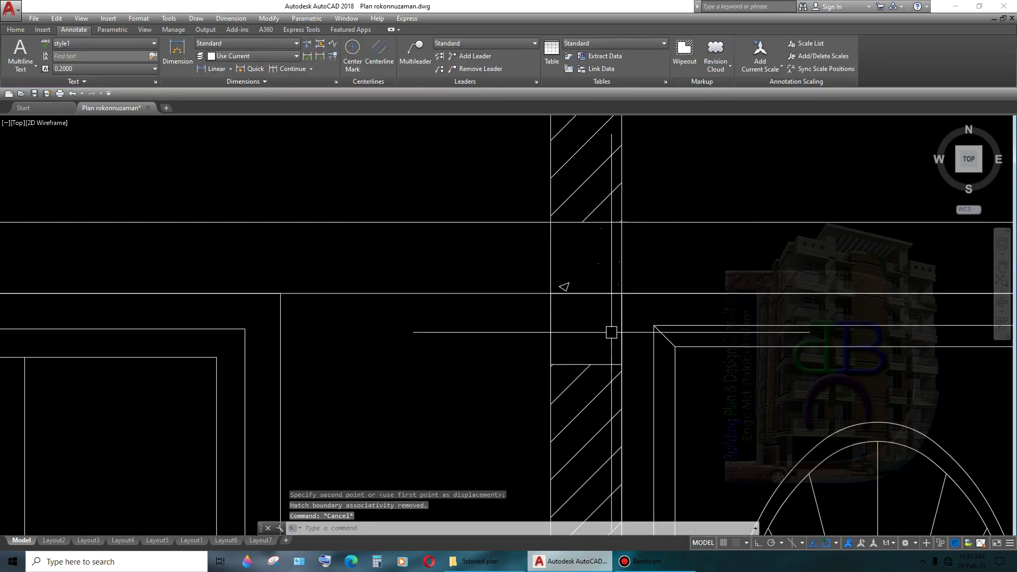
click(609, 364)
key(Delete)
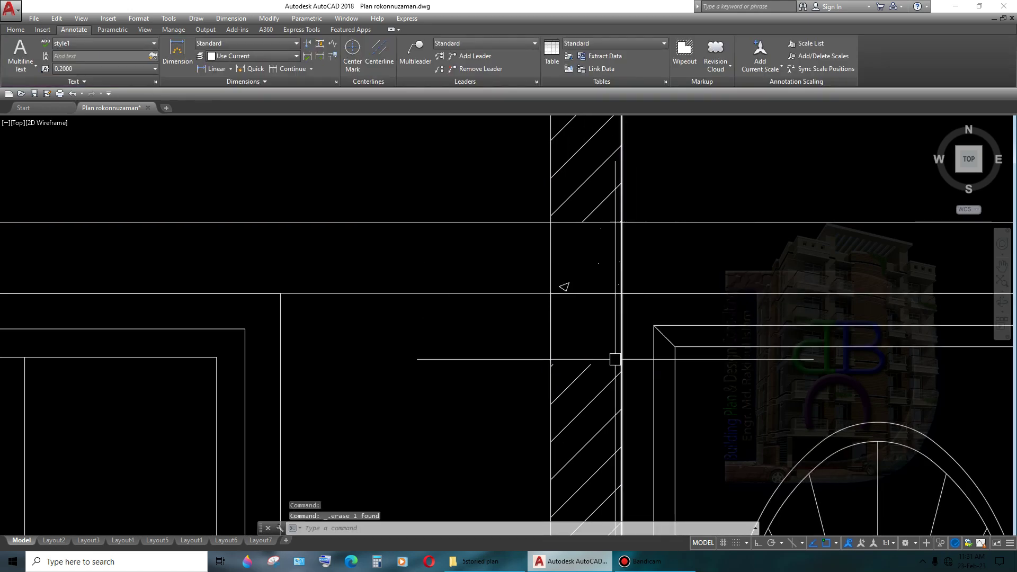
- Try stretching the diagonal wall hatch's bottom edge, then centre the hatched wall in view
click(608, 370)
click(586, 364)
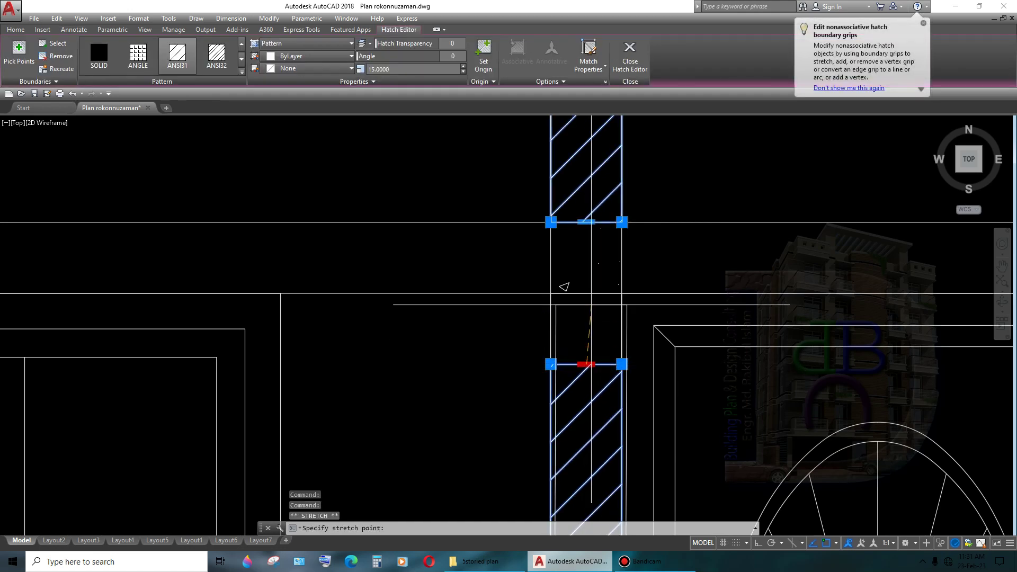
key(Escape)
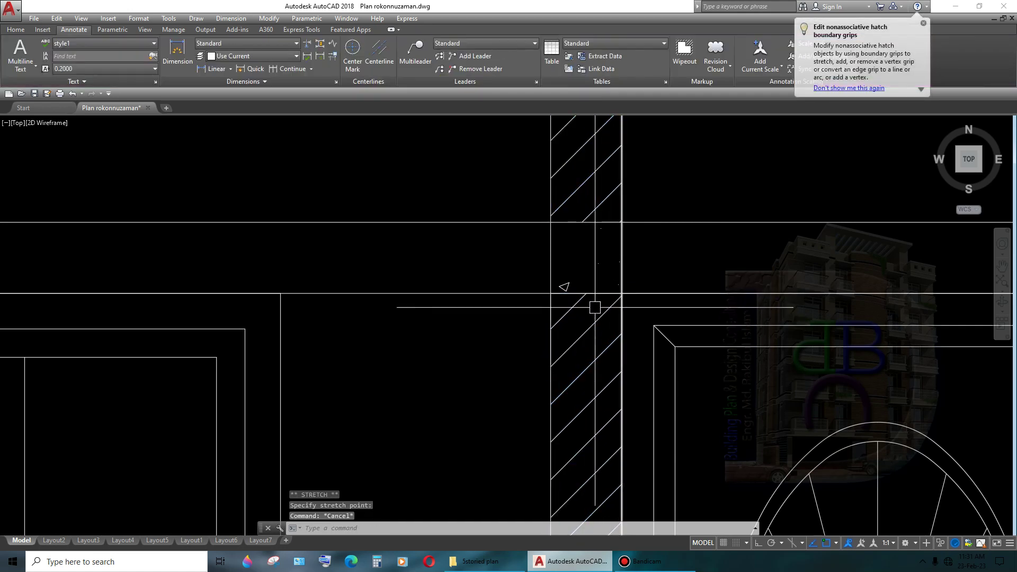
middle_drag(639, 288, 661, 329)
scroll(660, 329, down, 5)
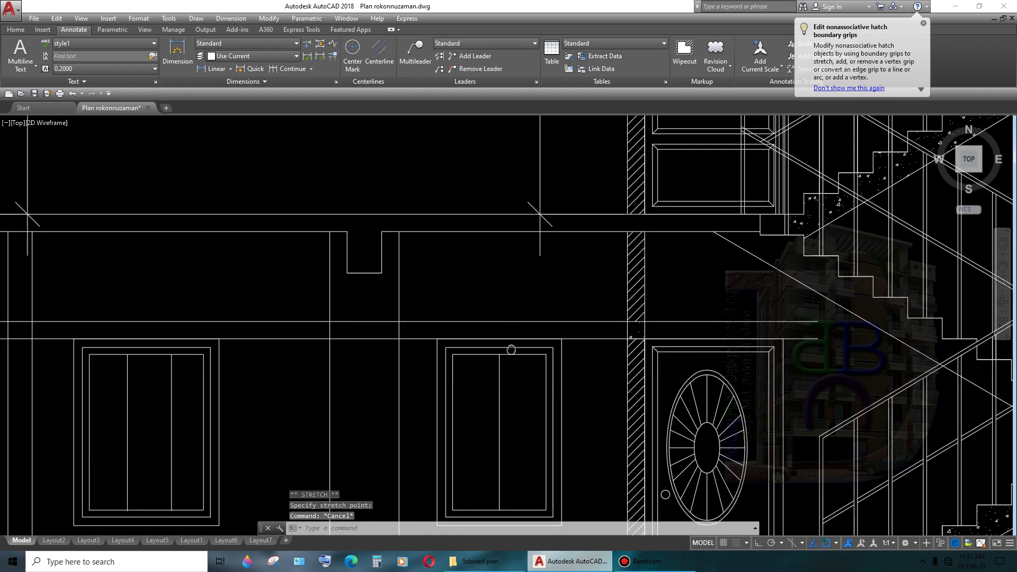
scroll(333, 355, up, 3)
scroll(182, 340, up, 3)
middle_drag(182, 341, 337, 336)
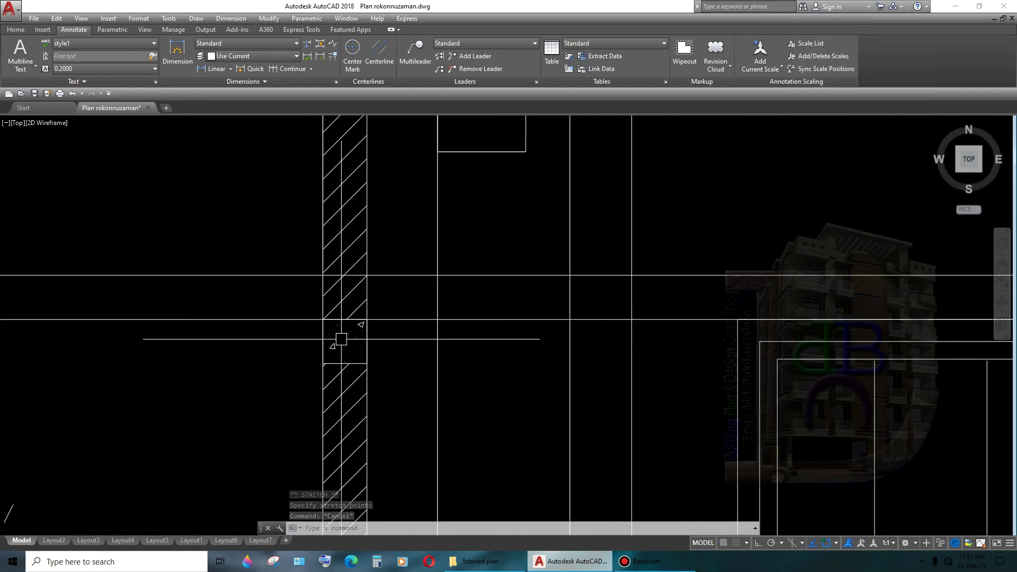
key(Escape)
- Stretch the diagonal wall hatch's edge midpoint up to the lintel line
click(349, 310)
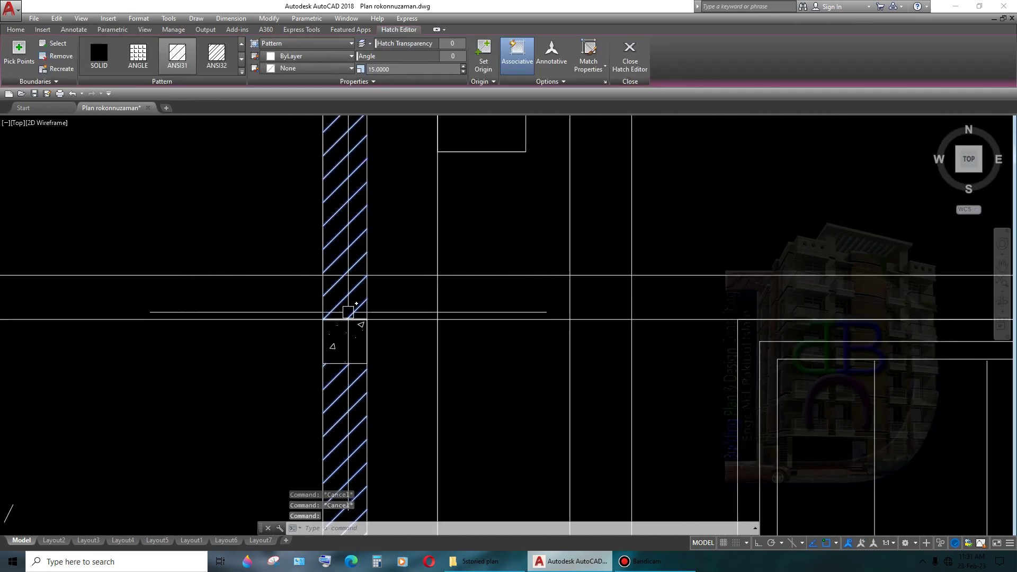
scroll(351, 298, up, 2)
click(350, 284)
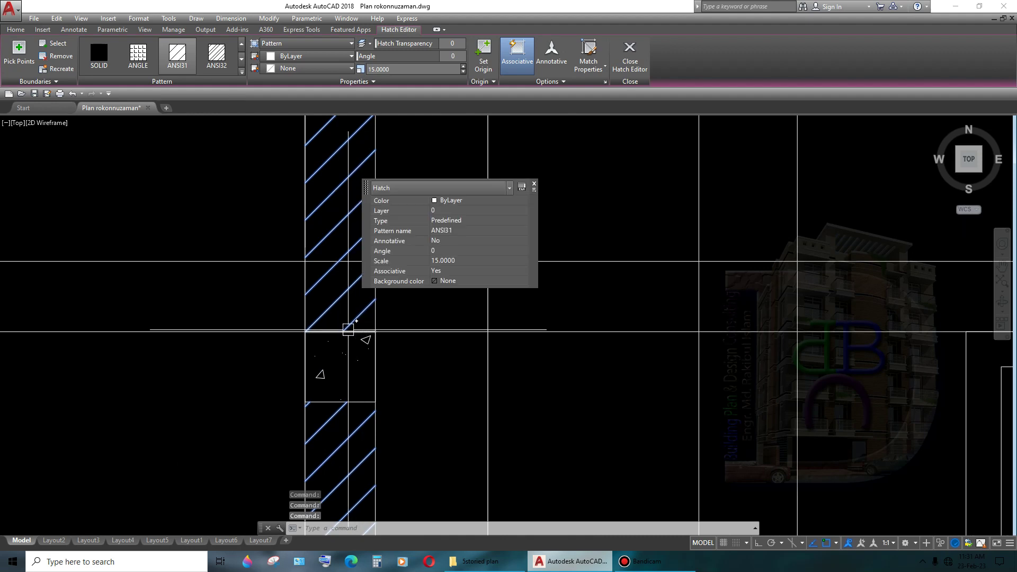
scroll(374, 317, down, 3)
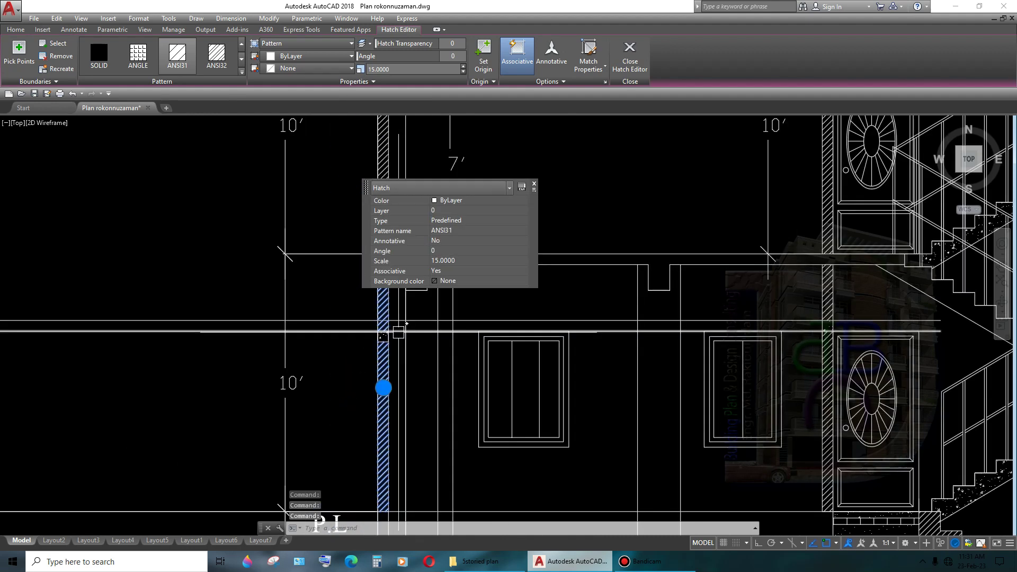
scroll(382, 317, up, 2)
scroll(386, 307, up, 2)
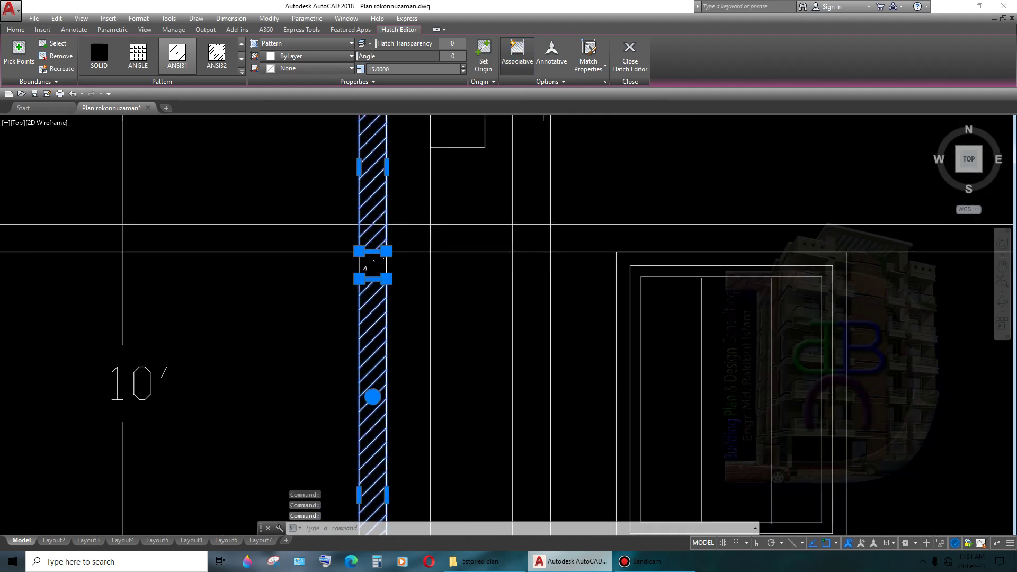
scroll(373, 249, up, 4)
click(362, 253)
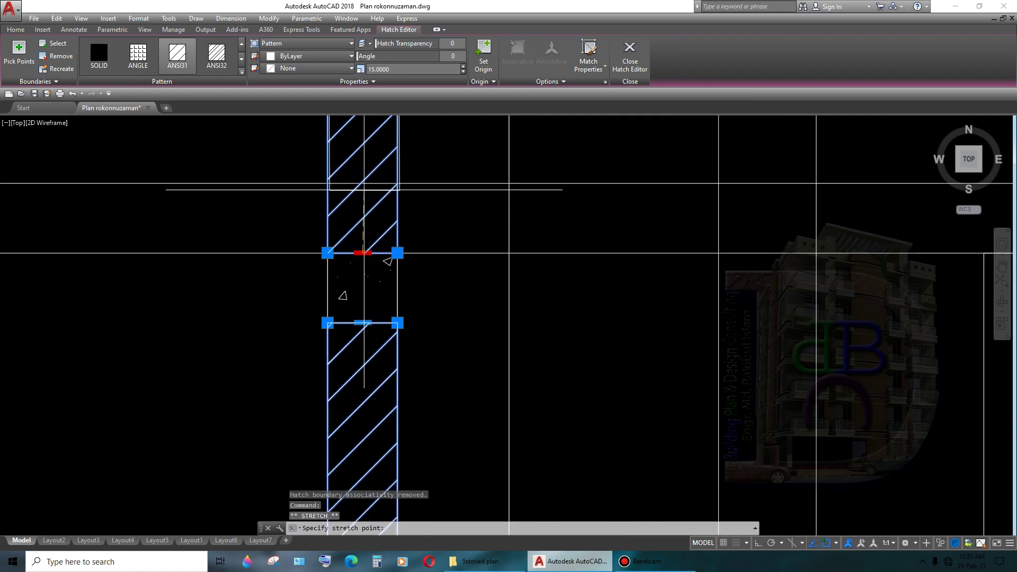
click(362, 183)
key(Escape)
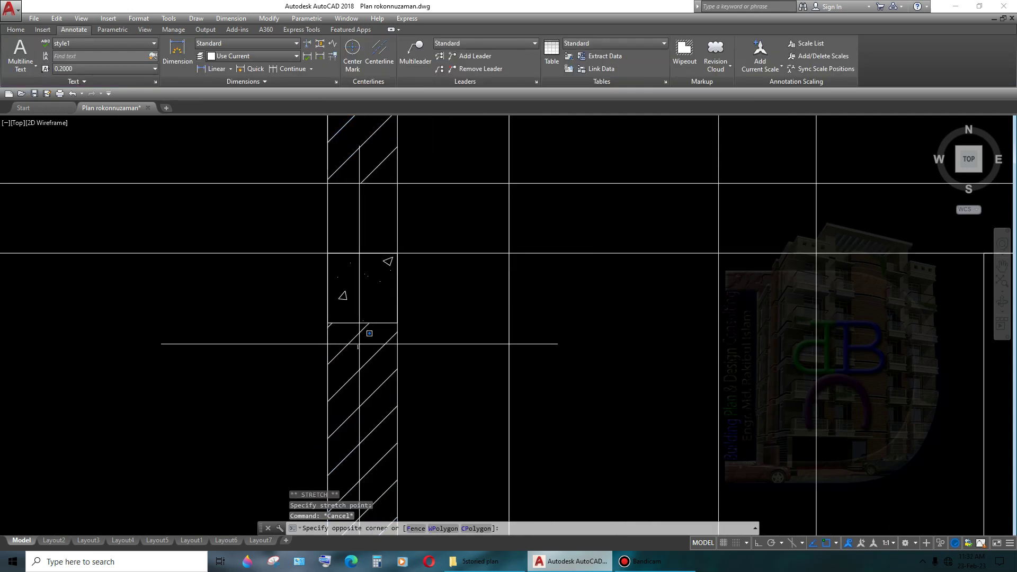
- Reshape the hatch boundary to the lintel line and snap its top edge onto the wall line
click(349, 336)
click(363, 323)
key(Escape)
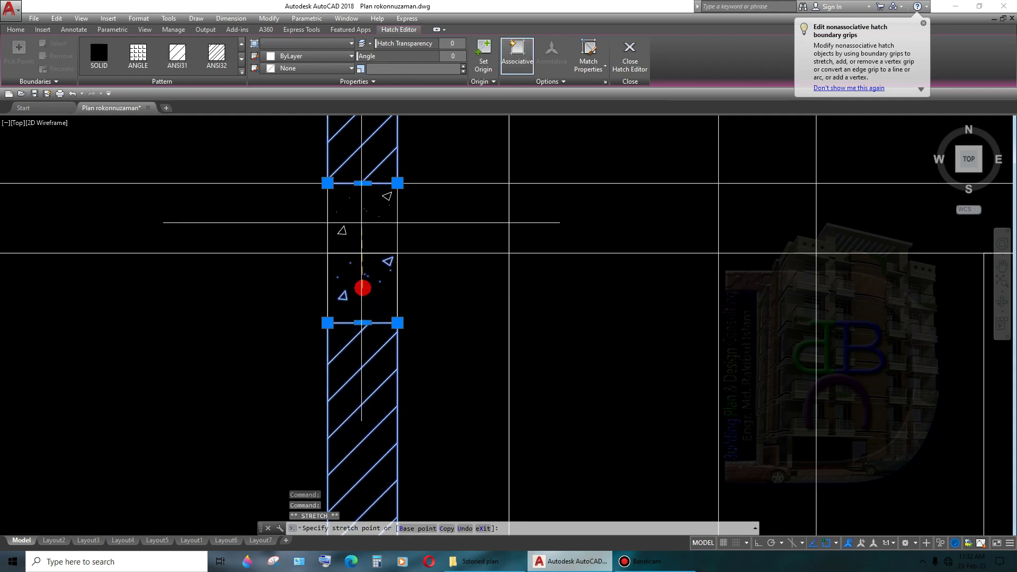
click(385, 258)
click(362, 225)
scroll(362, 225, up, 4)
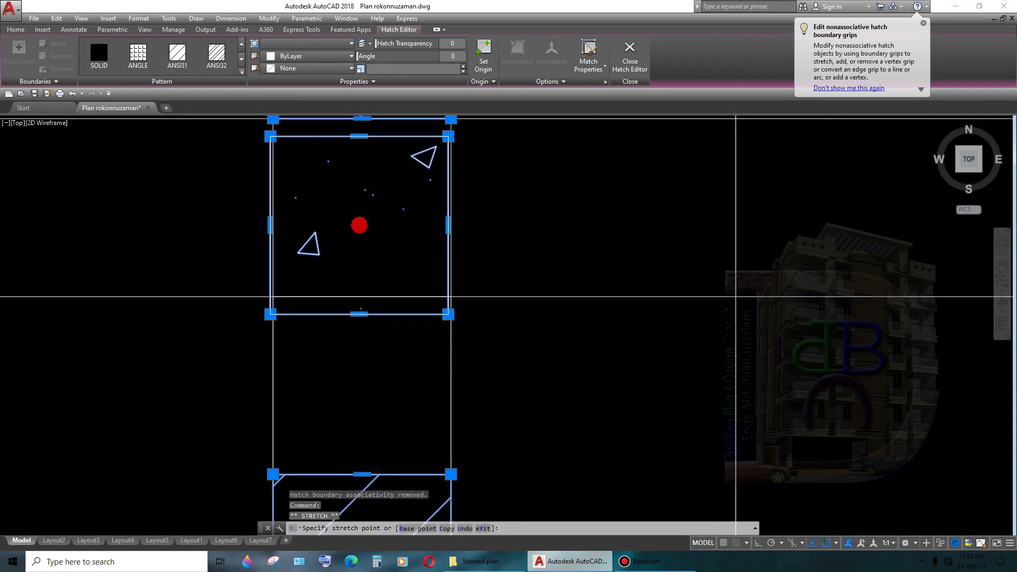
scroll(362, 225, down, 2)
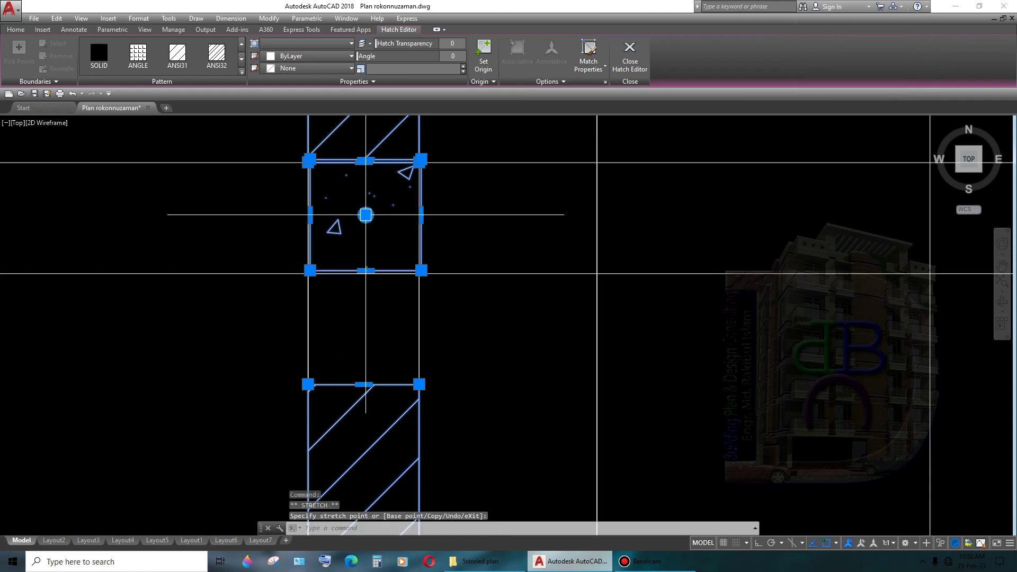
click(363, 224)
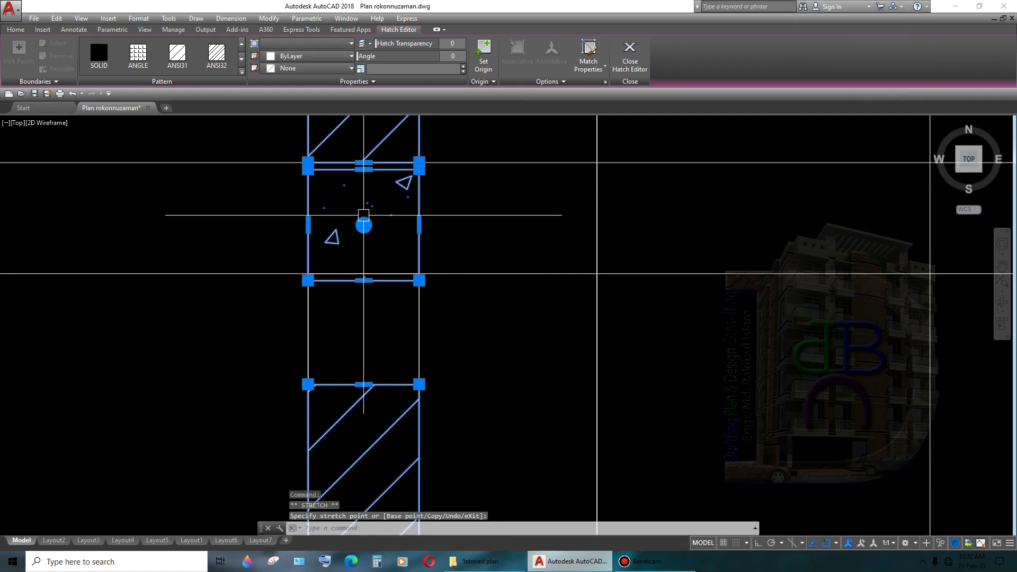
click(362, 167)
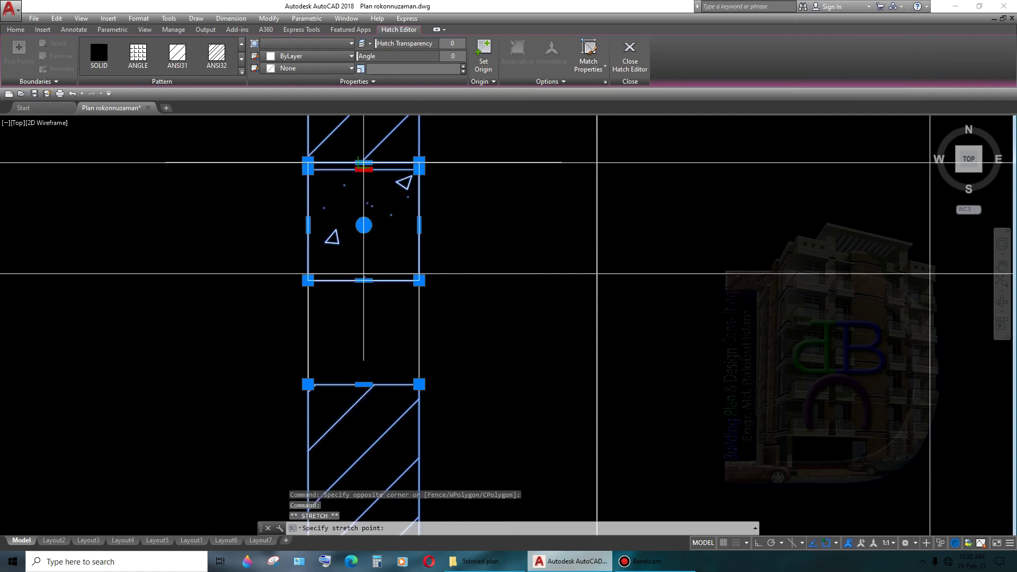
click(364, 162)
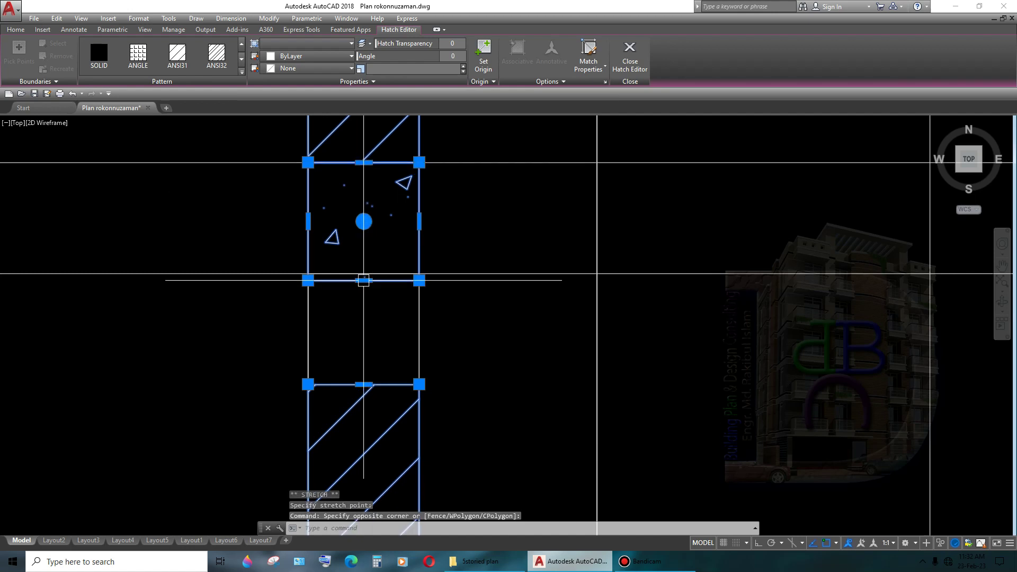
click(364, 280)
key(Escape)
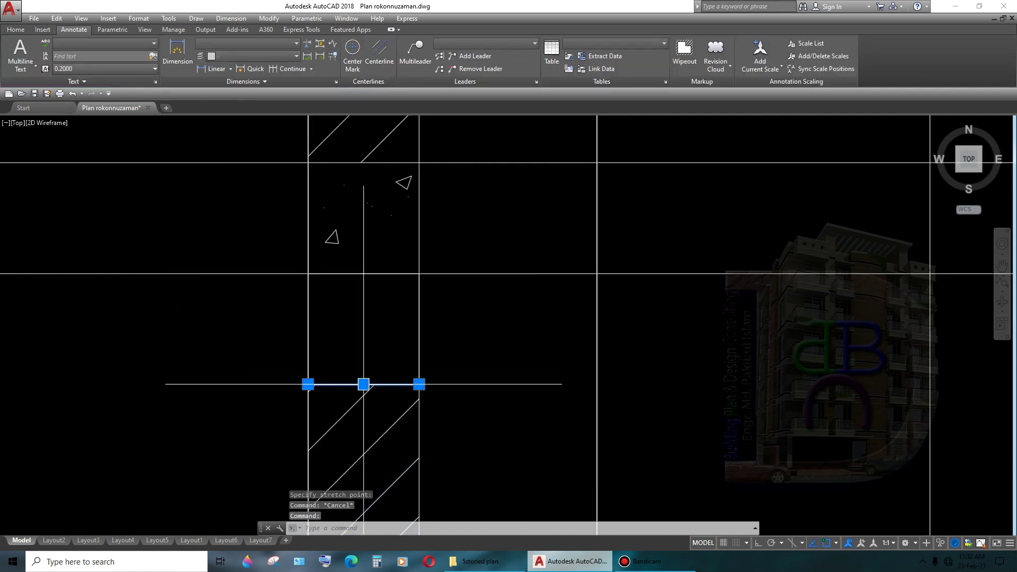
- Check the hatch's bottom edge, then pan along the wall toward the door and stairs
click(350, 398)
click(363, 384)
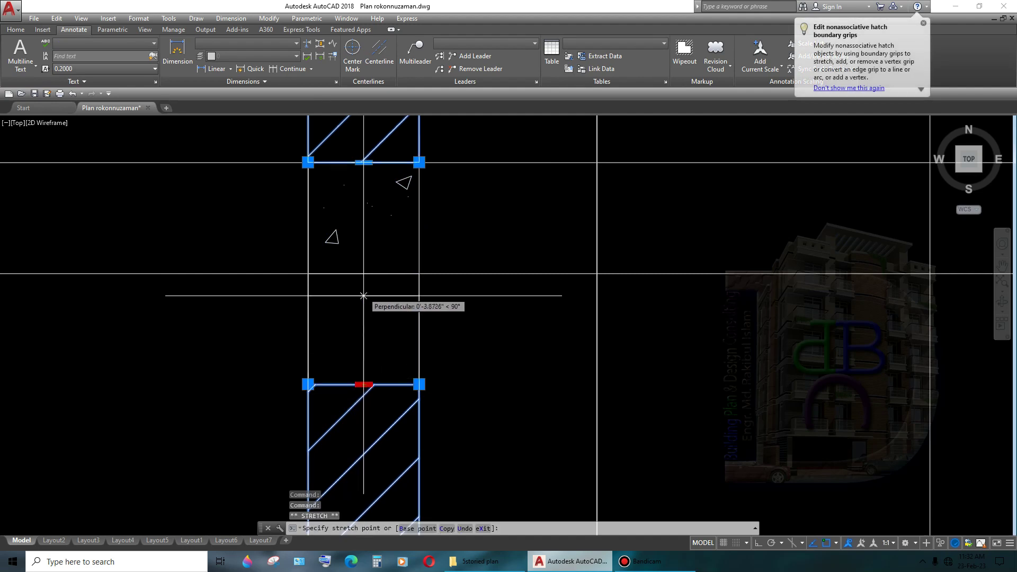
scroll(371, 264, down, 4)
key(Escape)
scroll(529, 331, down, 3)
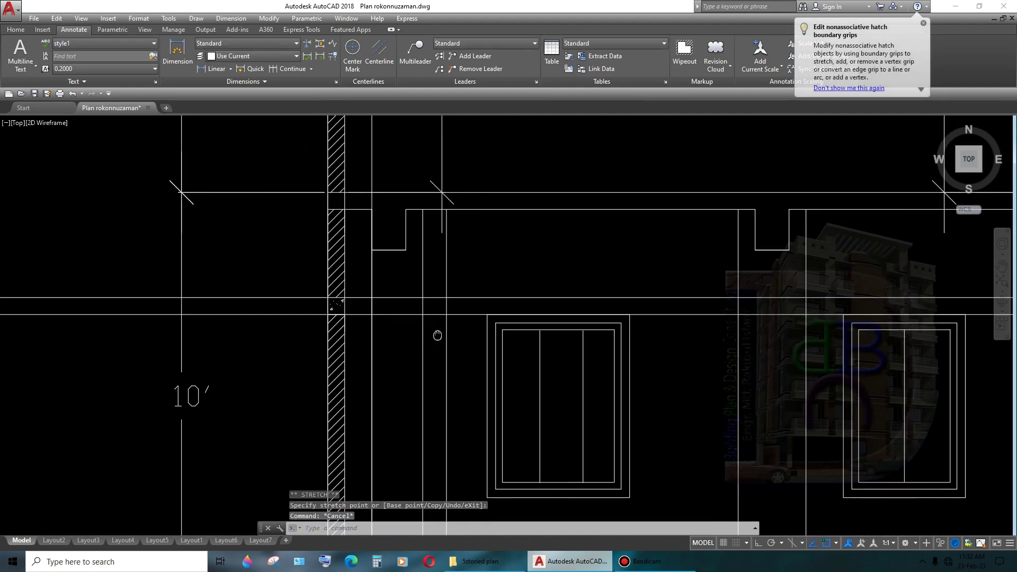
middle_drag(582, 371, 982, 361)
middle_drag(746, 309, 640, 197)
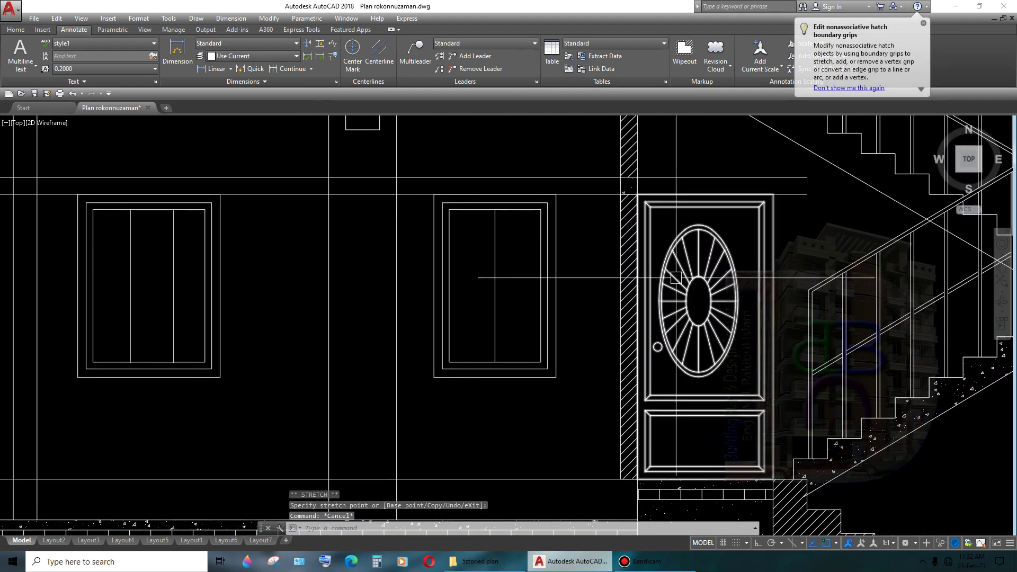
scroll(640, 197, up, 4)
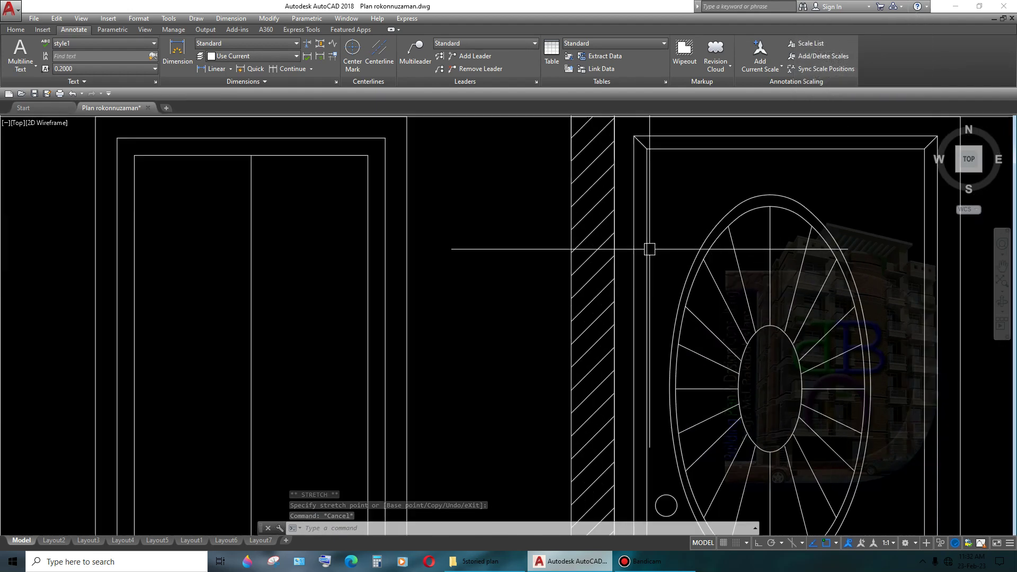
- Try trimming with the hatched wall strip as the cutting edge, then cancel
click(594, 221)
scroll(631, 295, down, 4)
scroll(630, 296, up, 2)
key(Escape)
text(tr)
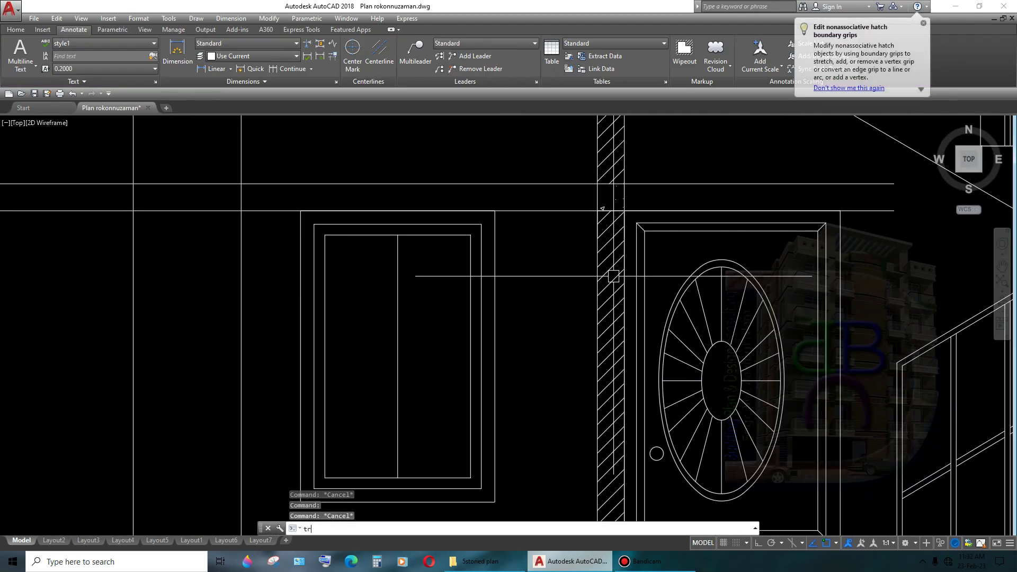
key(Return)
scroll(613, 276, up, 2)
click(604, 230)
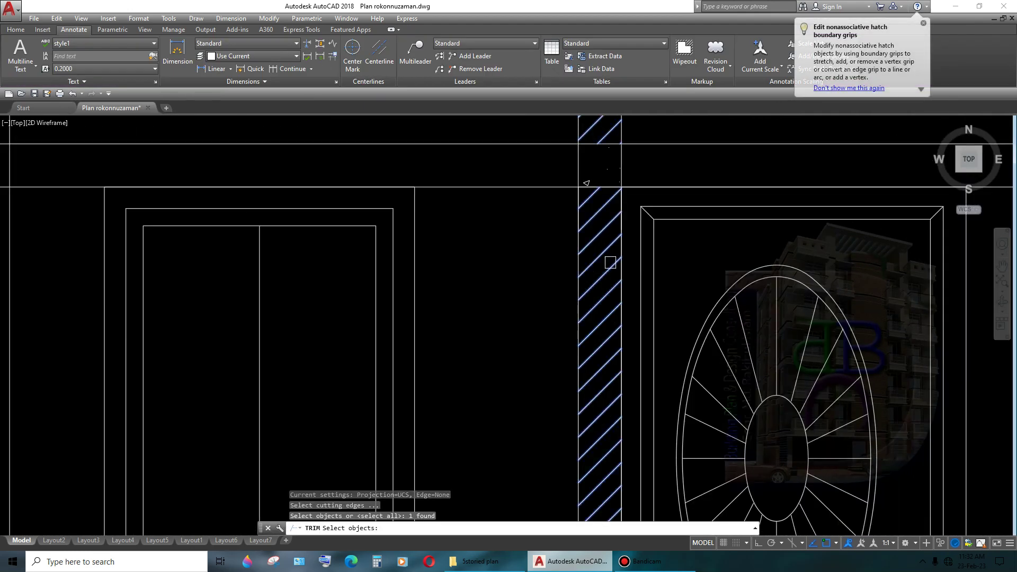
key(Escape)
- Trim away the stray vertical line beside the door using all objects as cutting edges
text(tr)
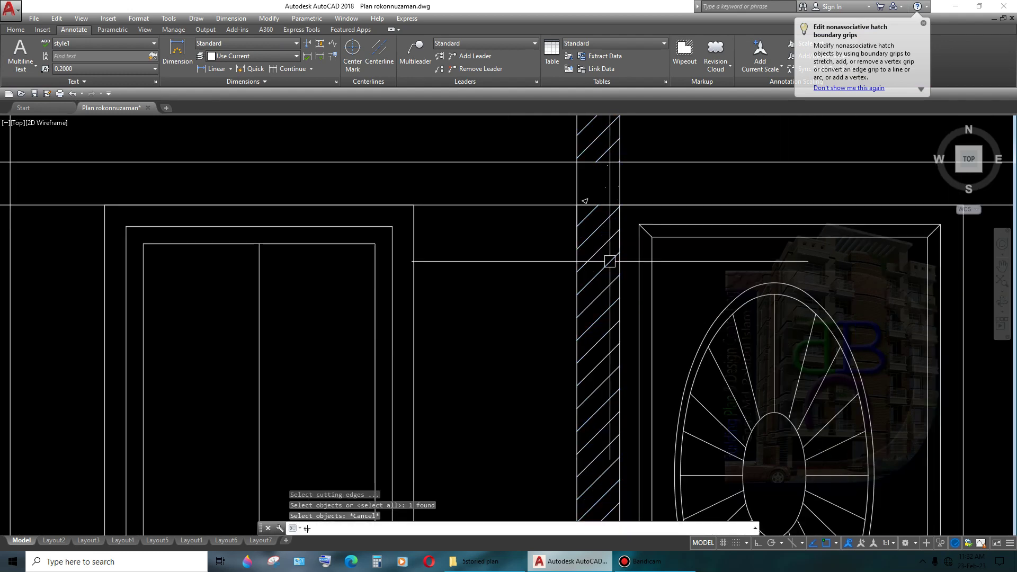
key(Return)
key(Return)
scroll(608, 305, down, 2)
mouse_move(608, 305)
middle_down()
mouse_move(585, 280)
mouse_move(569, 233)
mouse_move(573, 243)
middle_up()
scroll(585, 280, down, 3)
scroll(585, 280, up, 3)
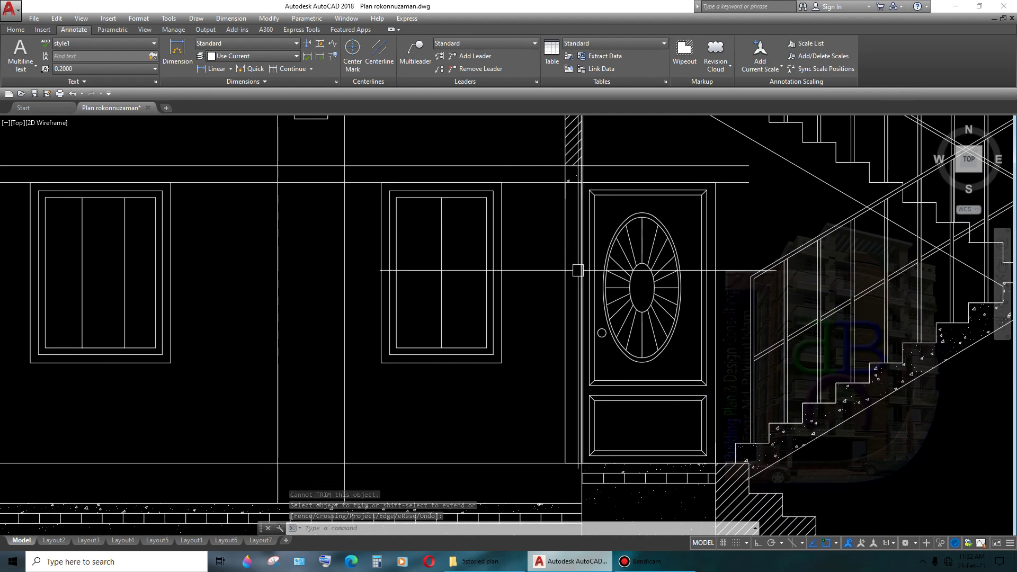
click(574, 281)
- Draw a new vertical line from the door frame down to the floor
text(1)
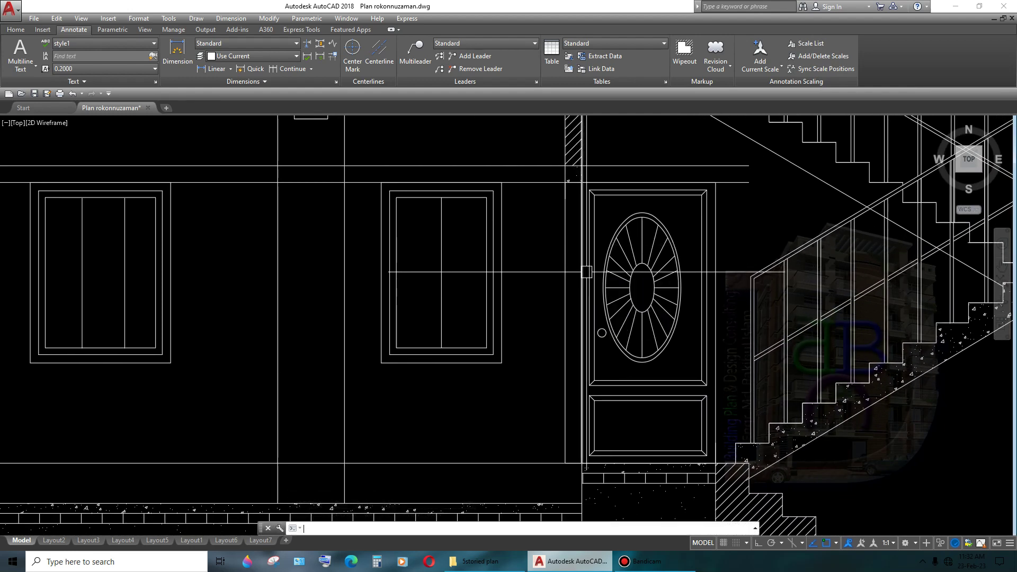
key(Return)
scroll(574, 189, up, 4)
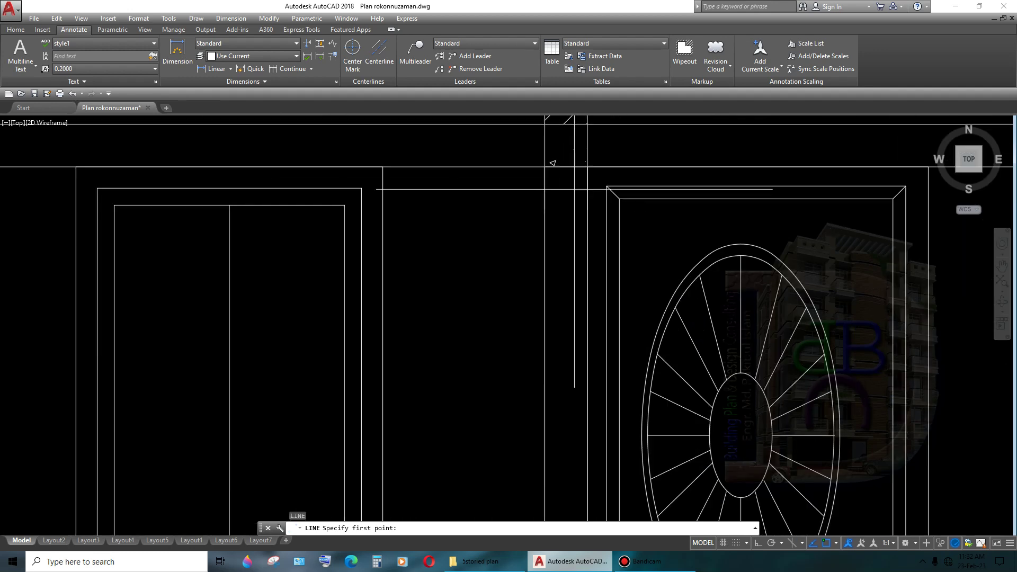
scroll(595, 362, down, 4)
scroll(574, 398, up, 4)
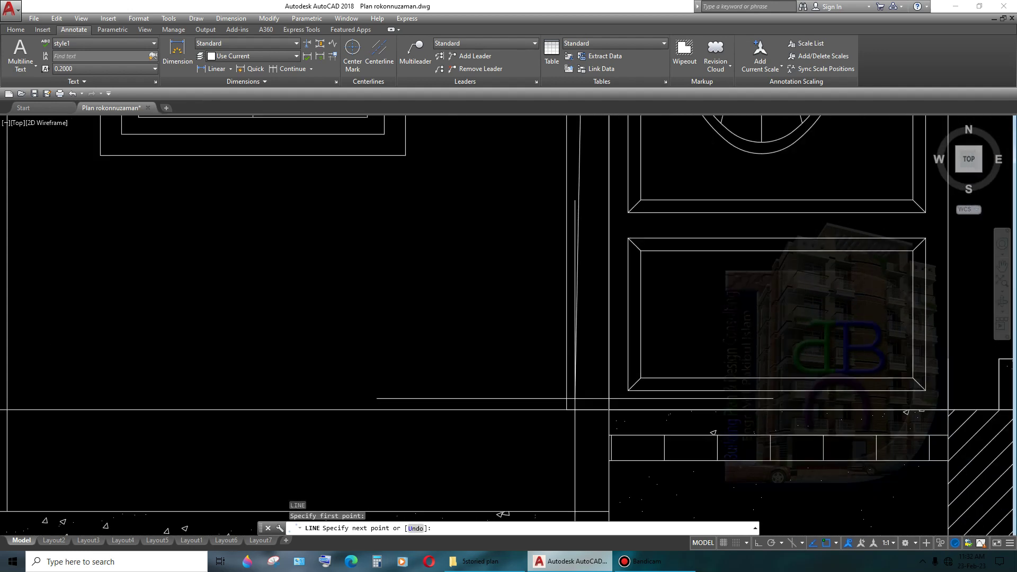
click(586, 409)
scroll(586, 409, down, 3)
scroll(586, 393, up, 2)
key(Return)
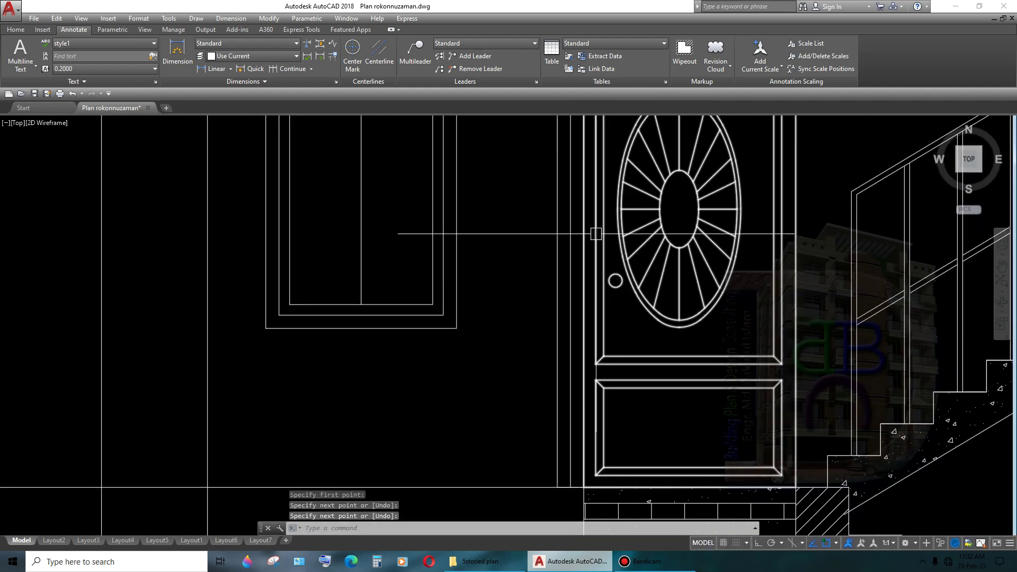
scroll(586, 393, up, 1)
scroll(578, 299, up, 3)
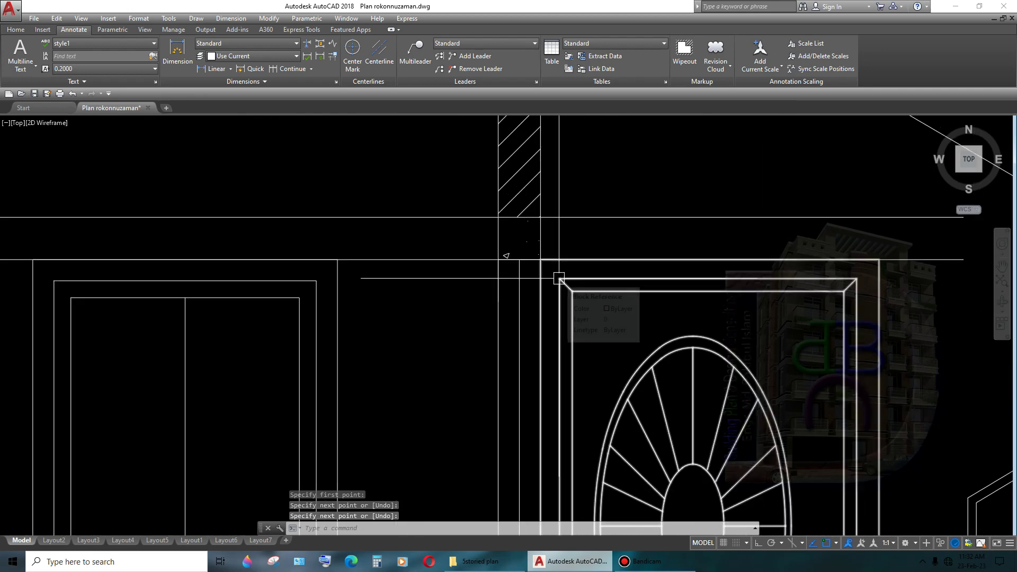
- Attempt an offset of the door frame, then cancel it
text(o)
key(Return)
text(")
key(Return)
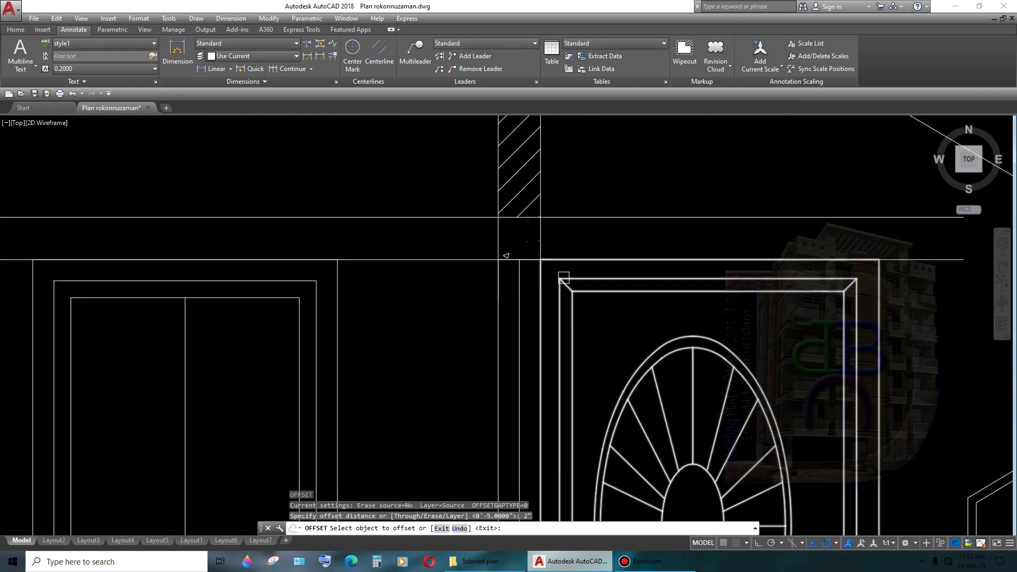
click(590, 253)
key(Escape)
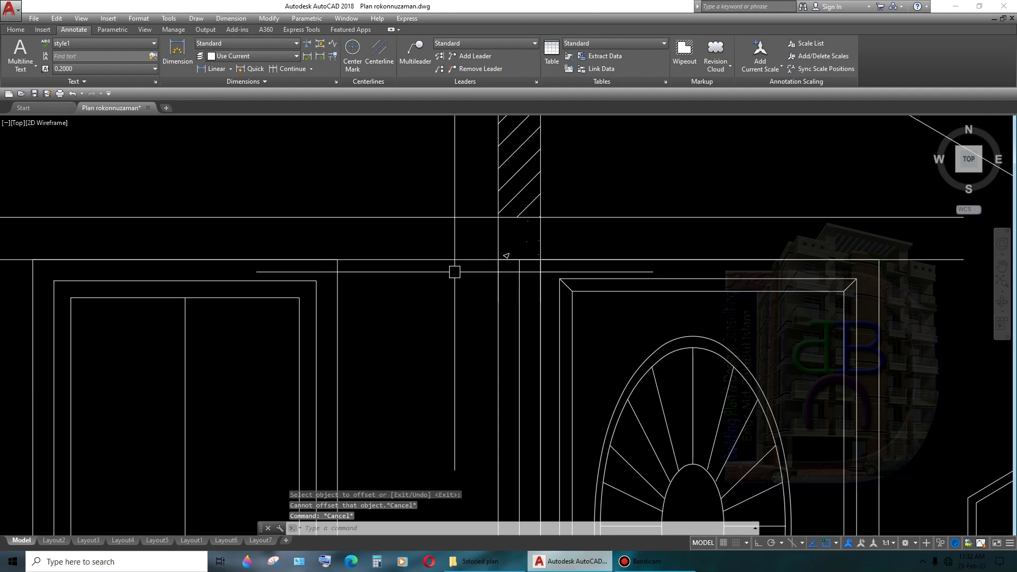
- Offset the horizontal line 3 inches downward
text(o)
key(Return)
key(Return)
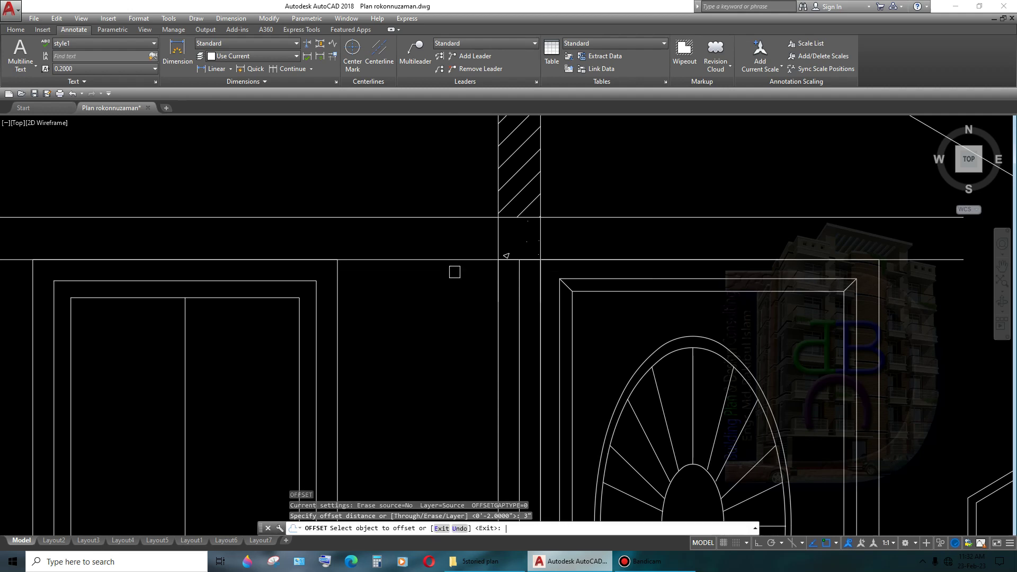
click(465, 259)
click(470, 333)
key(Escape)
middle_drag(516, 315, 518, 307)
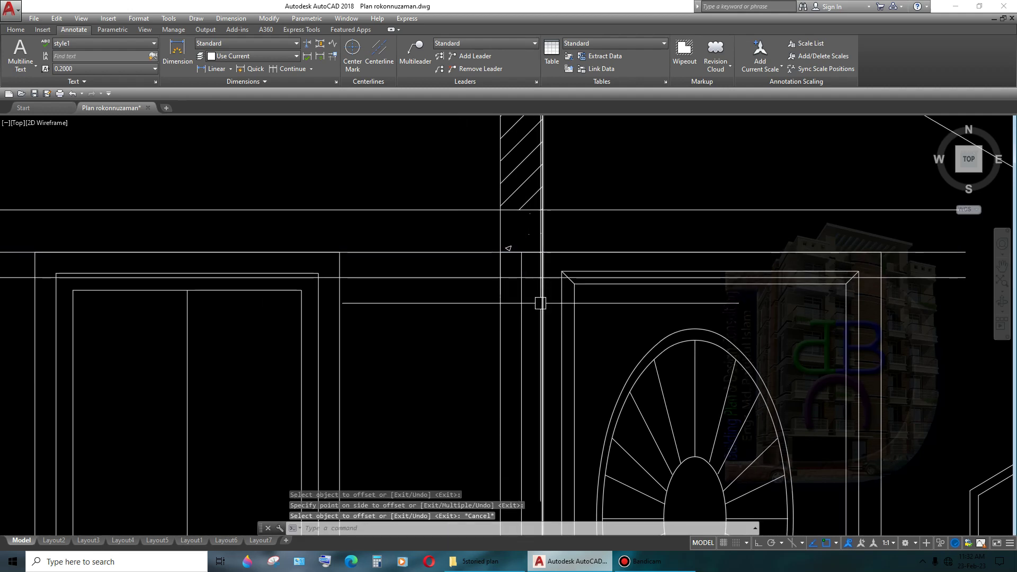
- Offset the middle vertical line 1.5 inches to both its left and right
key(Return)
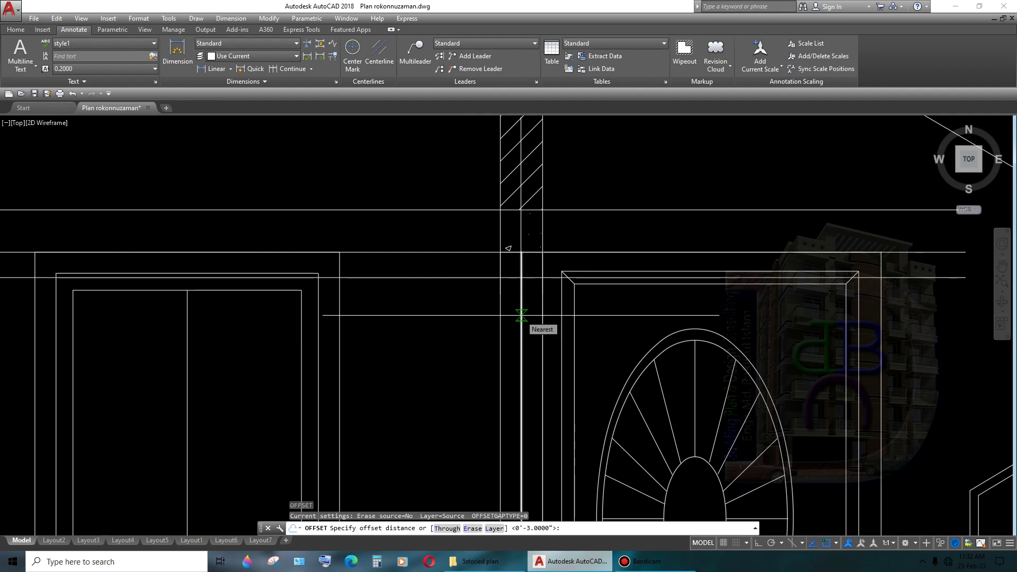
text(1.5")
key(Return)
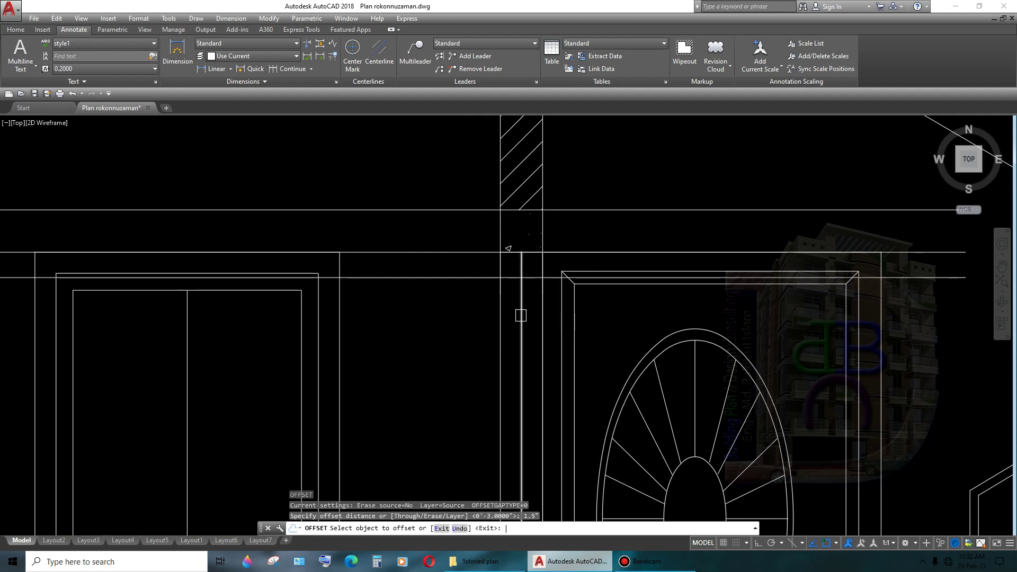
scroll(513, 251, up, 5)
click(544, 315)
click(503, 322)
click(544, 322)
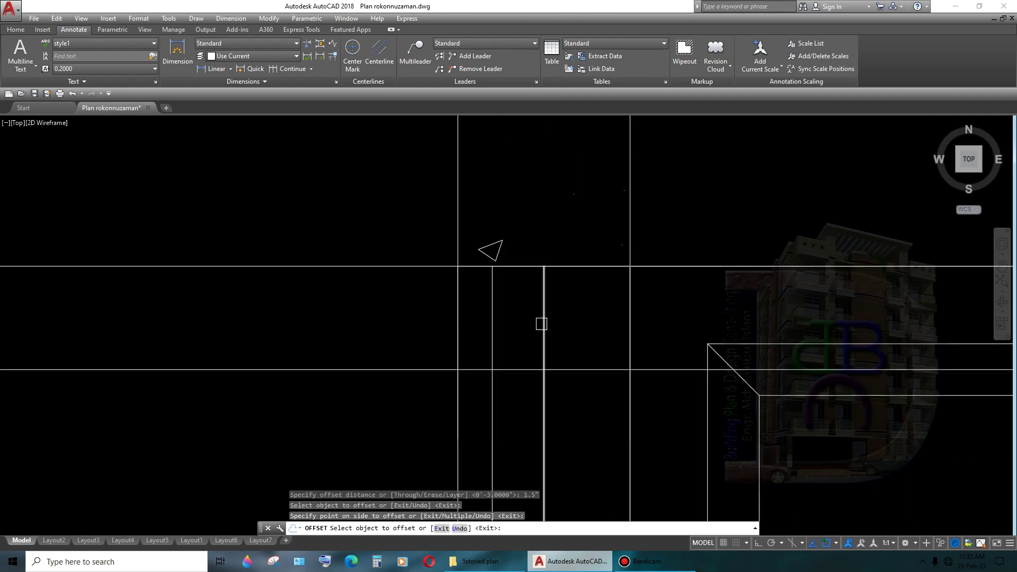
click(595, 324)
scroll(595, 324, down, 6)
middle_drag(595, 325, 590, 310)
key(Escape)
- Trim the excess of the new offset lines beside the door
scroll(590, 323, up, 2)
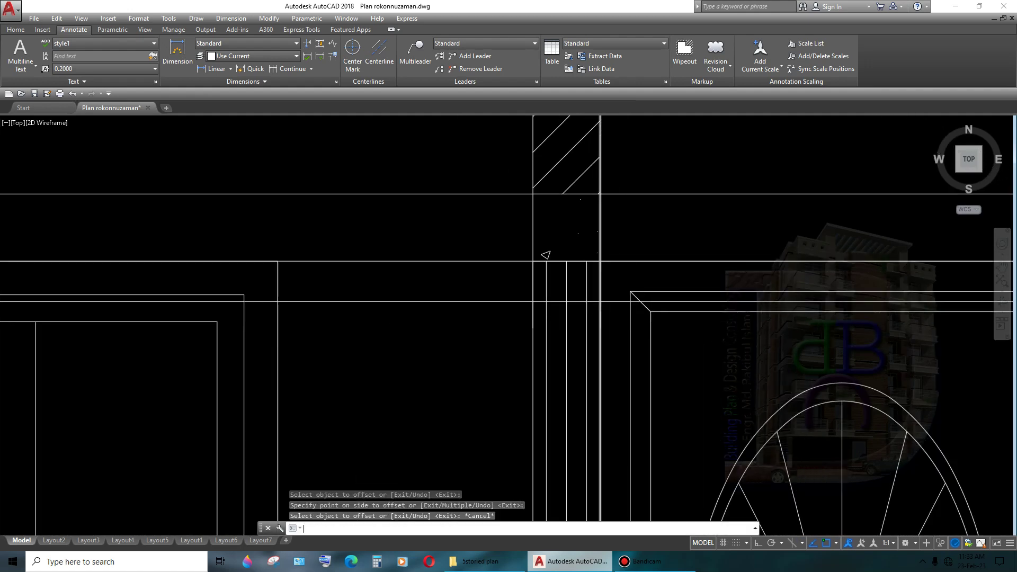
text(tr)
key(Return)
scroll(592, 301, up, 4)
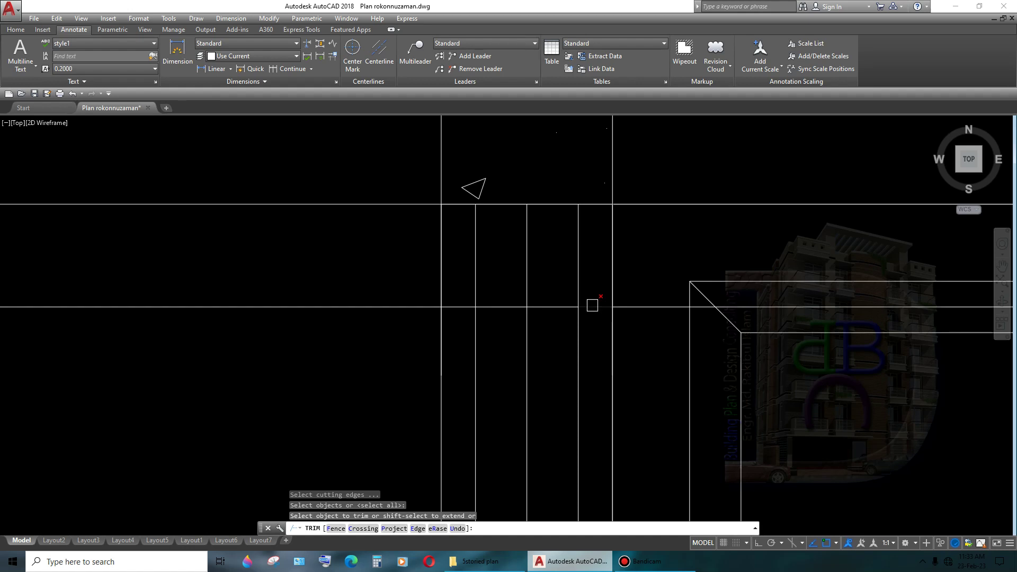
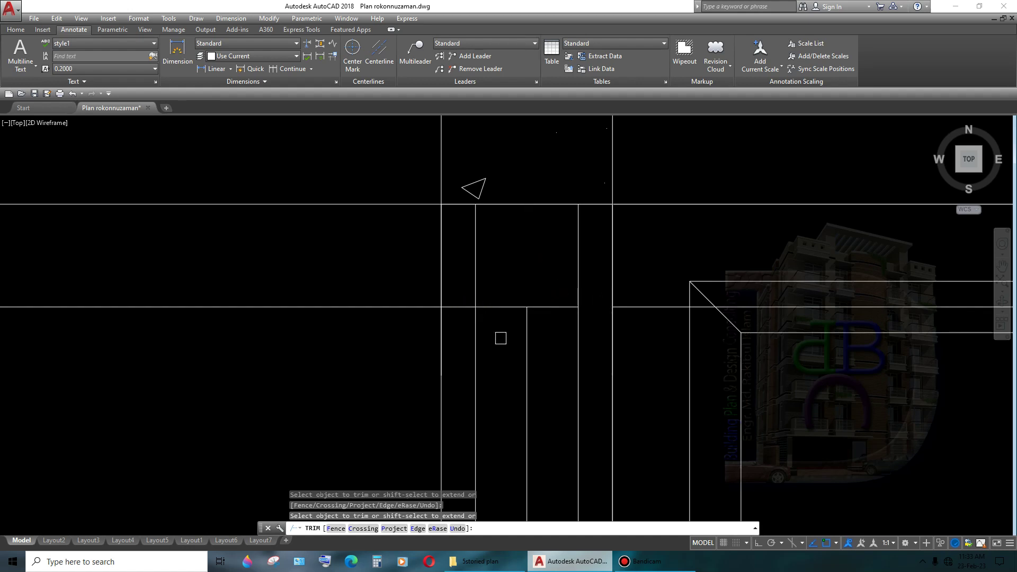
- Trim one last line at the cutting edge, then end the TRIM command
click(464, 308)
scroll(463, 308, down, 3)
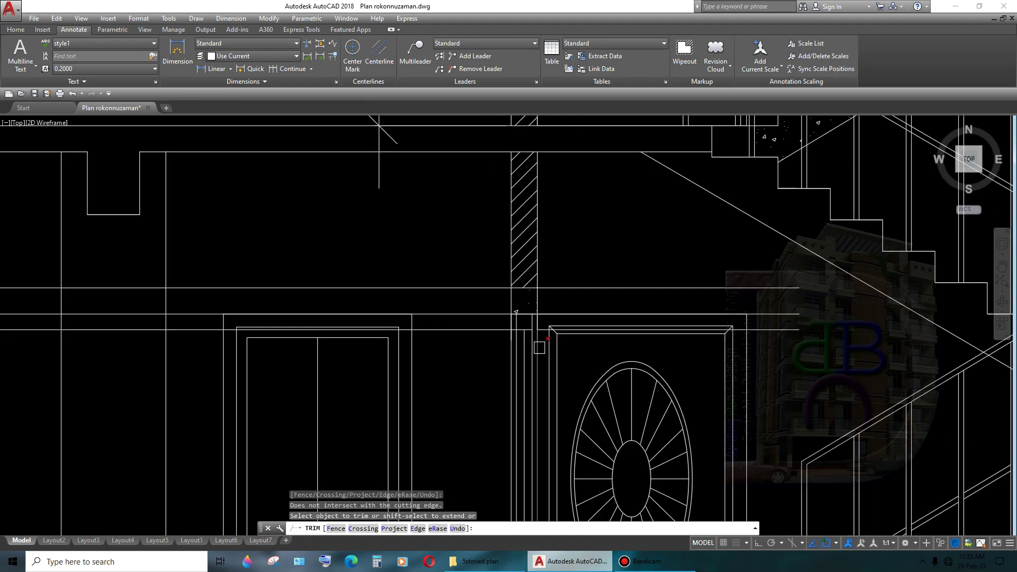
middle_drag(556, 223, 552, 148)
scroll(555, 343, down, 3)
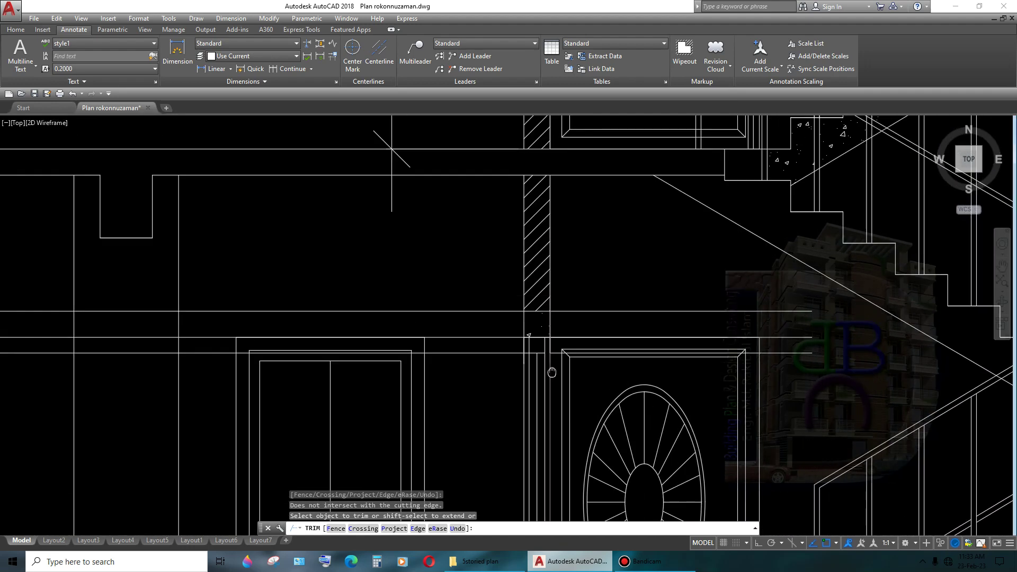
scroll(555, 344, up, 5)
scroll(555, 343, up, 3)
scroll(551, 344, down, 3)
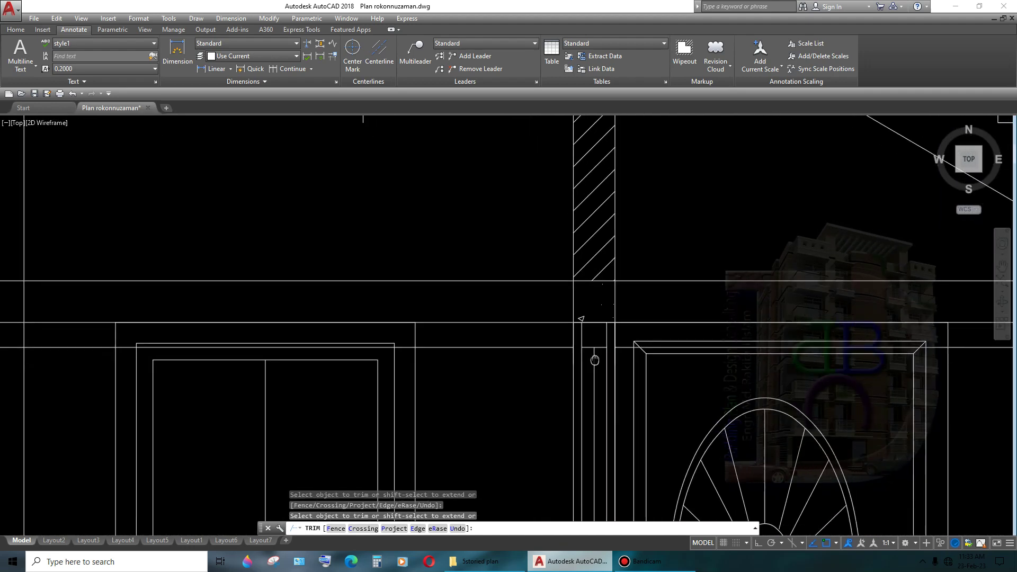
key(Escape)
- Crossing-select the three vertical wall lines forming the narrow strip beside the door
scroll(543, 338, down, 2)
scroll(547, 309, down, 2)
scroll(551, 383, down, 3)
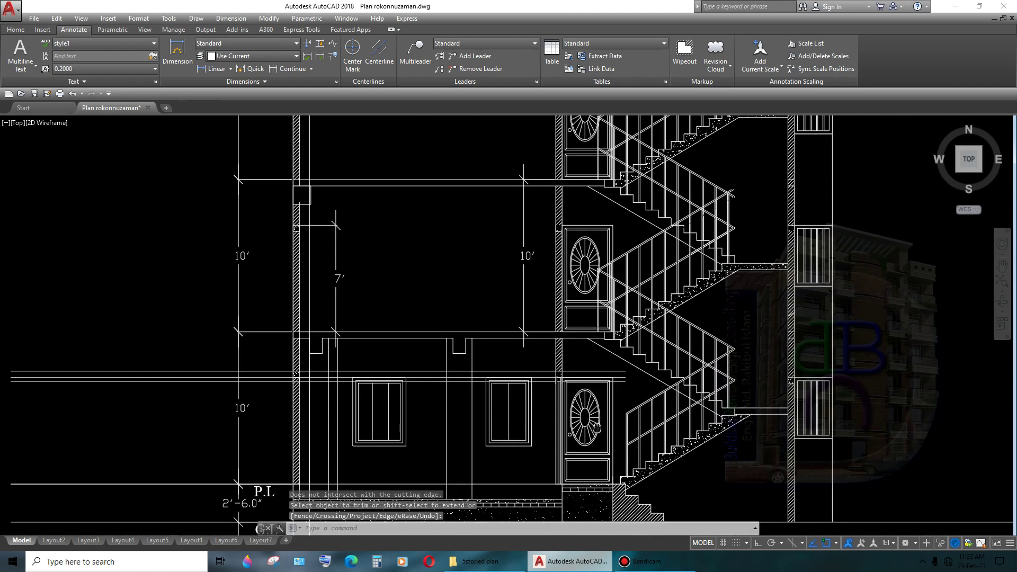
scroll(551, 371, up, 1)
scroll(561, 375, up, 2)
scroll(568, 444, up, 2)
scroll(551, 239, up, 2)
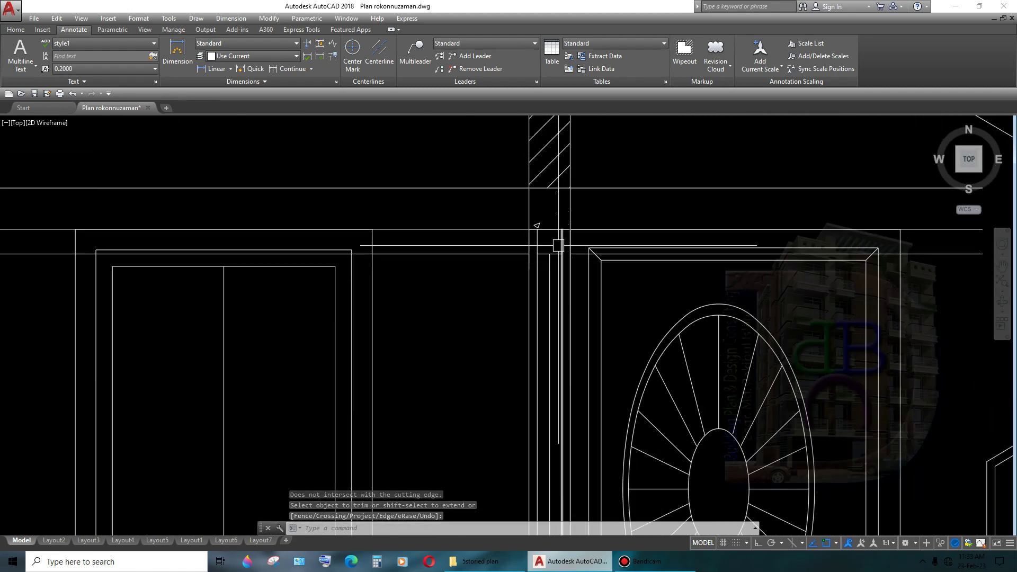
scroll(572, 238, up, 2)
click(575, 242)
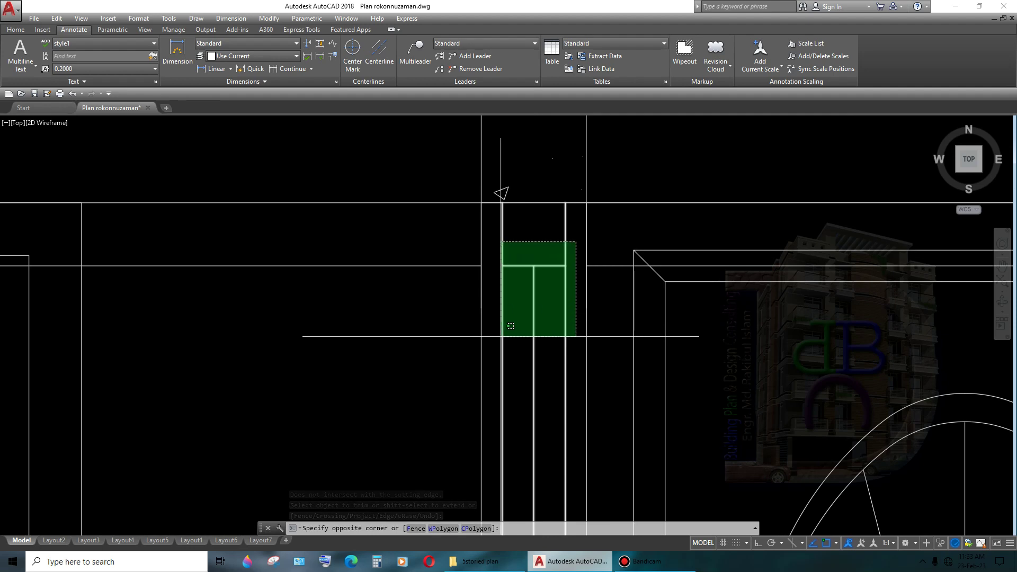
click(495, 331)
scroll(554, 340, down, 3)
mouse_move(593, 257)
middle_down()
mouse_move(577, 95)
mouse_move(558, 353)
middle_up()
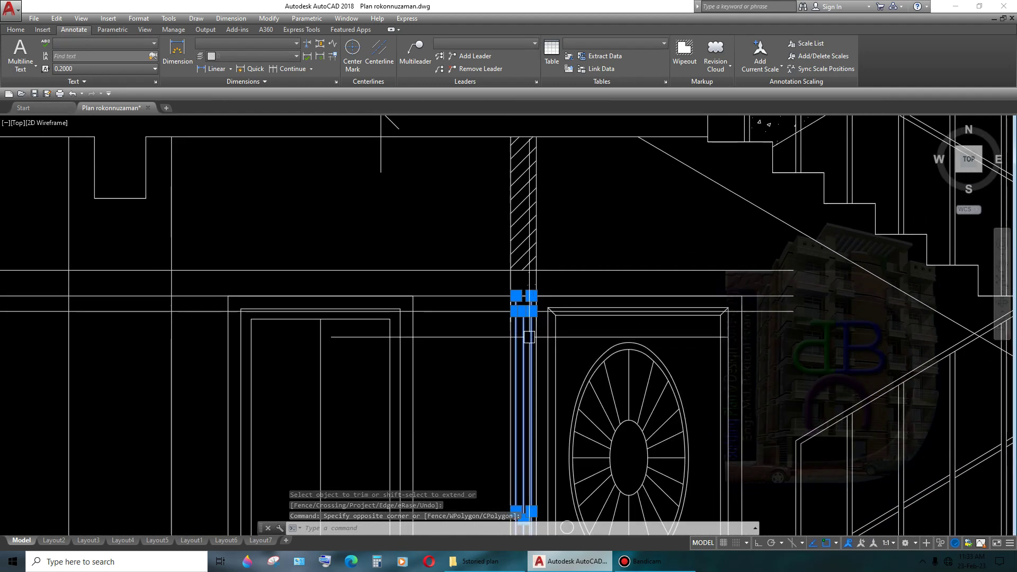
scroll(527, 333, up, 2)
scroll(534, 358, up, 1)
scroll(534, 357, down, 2)
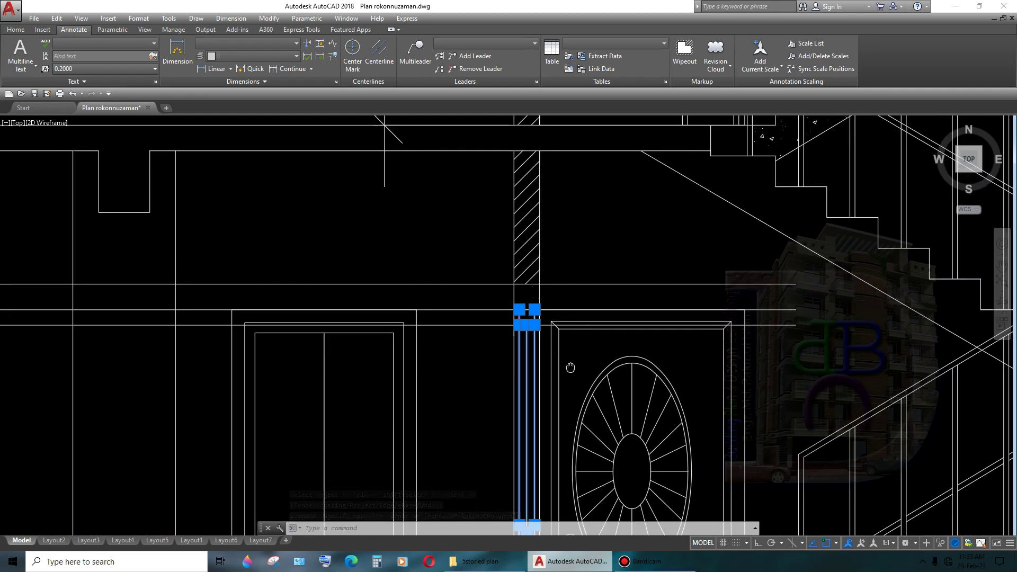
middle_drag(530, 339, 530, 196)
scroll(558, 245, down, 2)
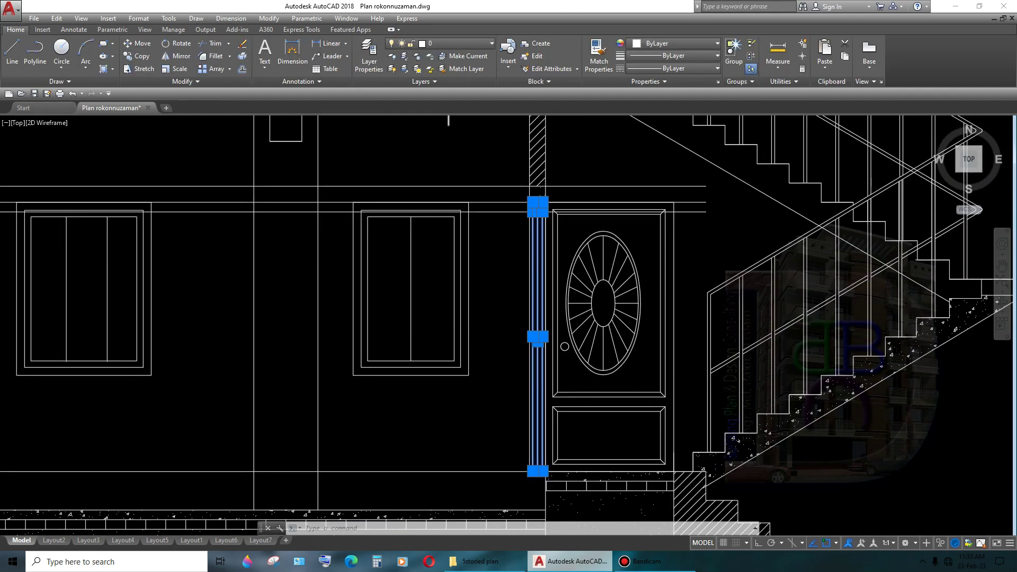
- Put the three strip lines beside the door on the red door layer
click(456, 43)
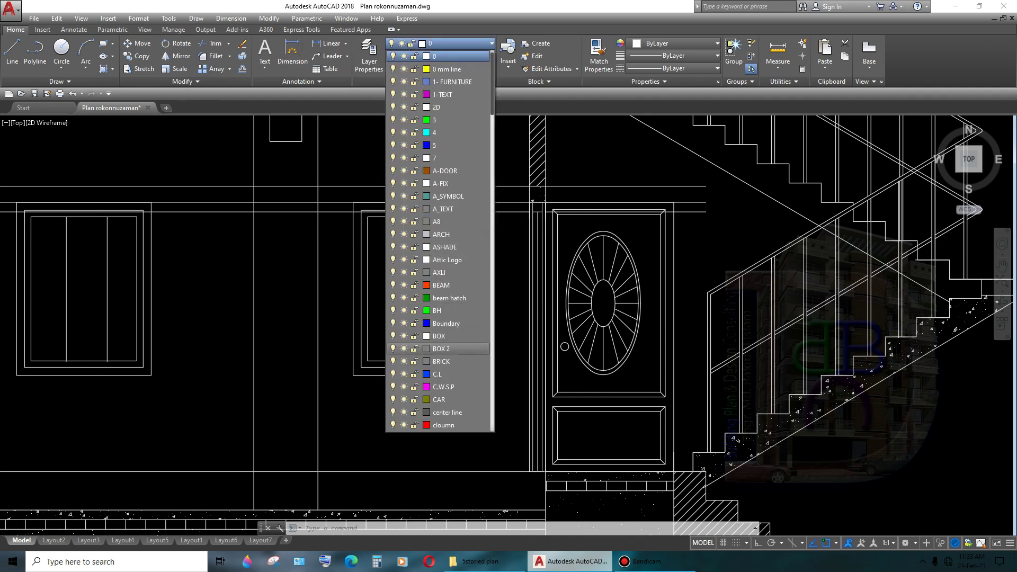
scroll(456, 349, down, 4)
key(Down)
key(Down)
key(Down)
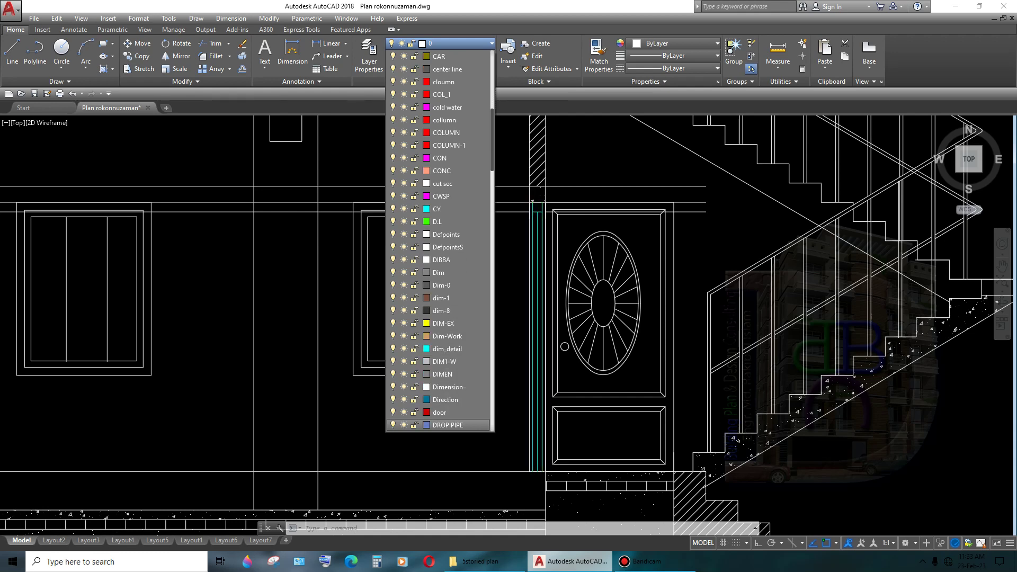
key(Down)
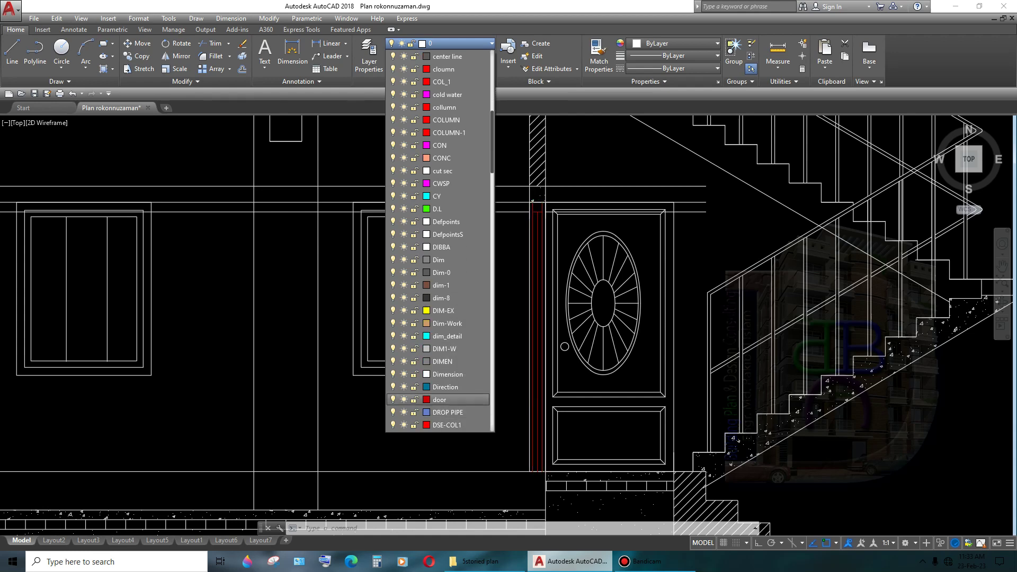
key(Escape)
key(Escape)
scroll(560, 210, down, 1)
scroll(559, 209, up, 1)
- Delete three horizontal lines above the door, then undo that erasure
scroll(560, 210, up, 3)
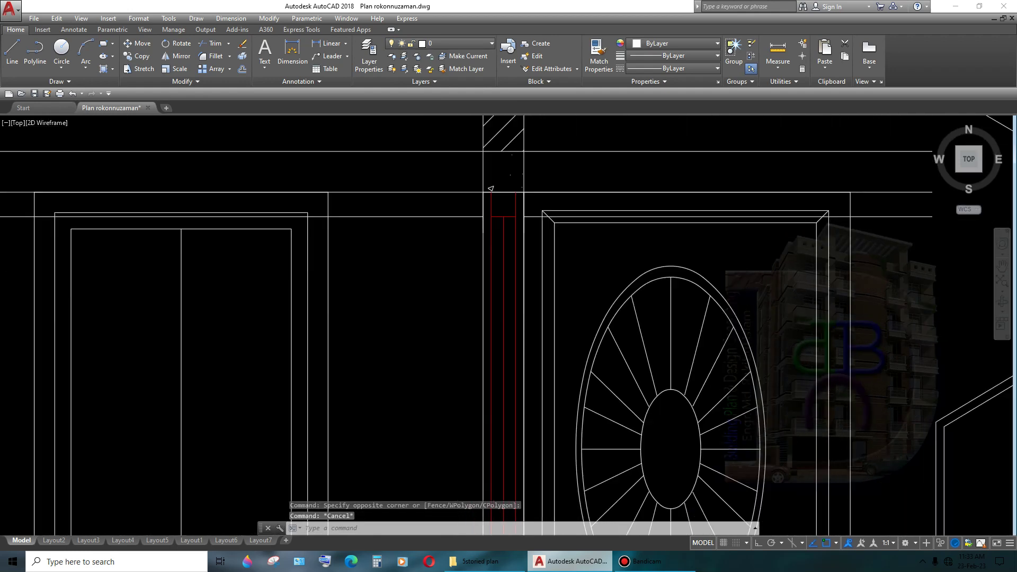
scroll(557, 307, down, 3)
scroll(556, 306, up, 1)
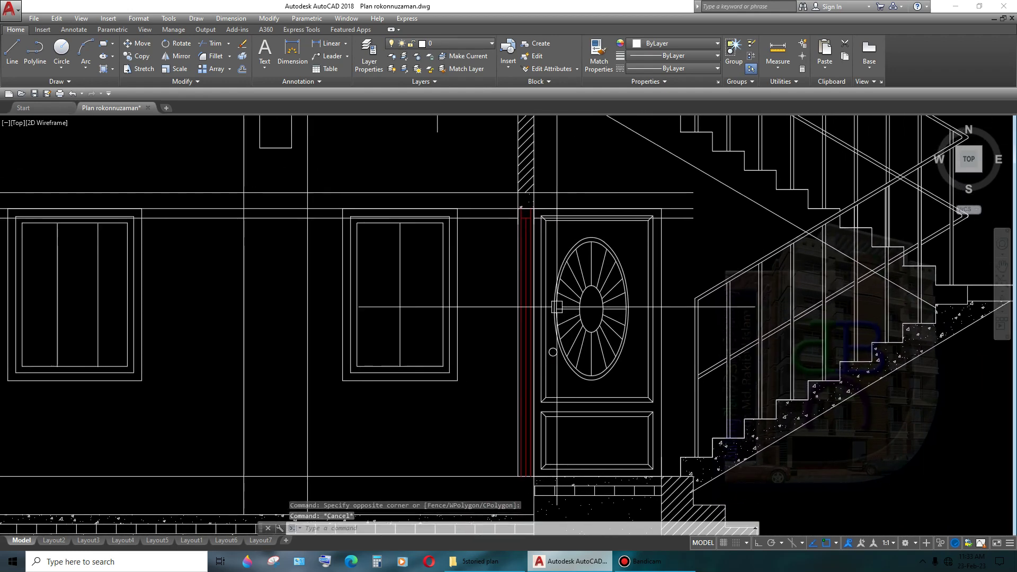
scroll(553, 296, up, 4)
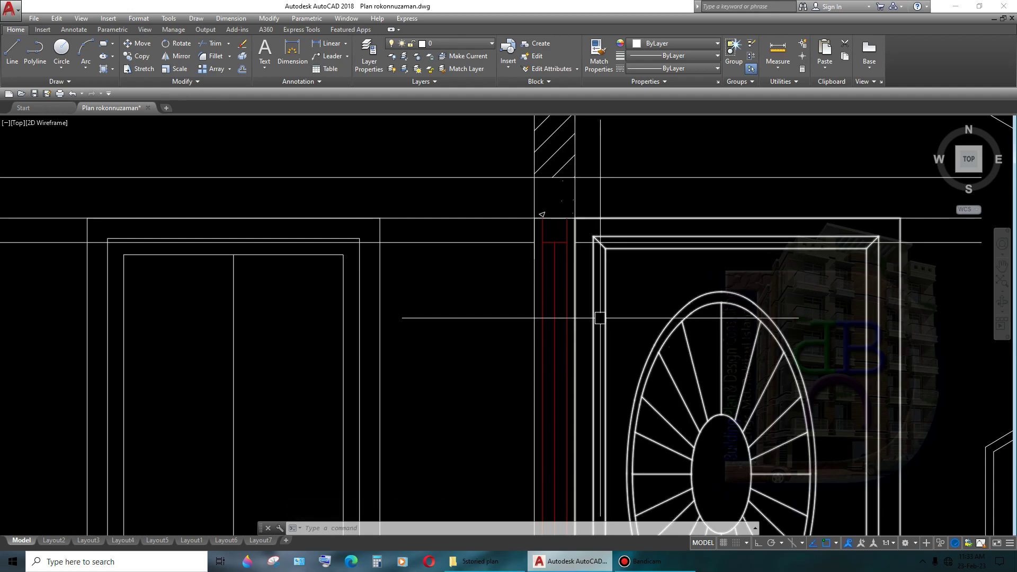
scroll(559, 260, down, 3)
scroll(559, 260, up, 1)
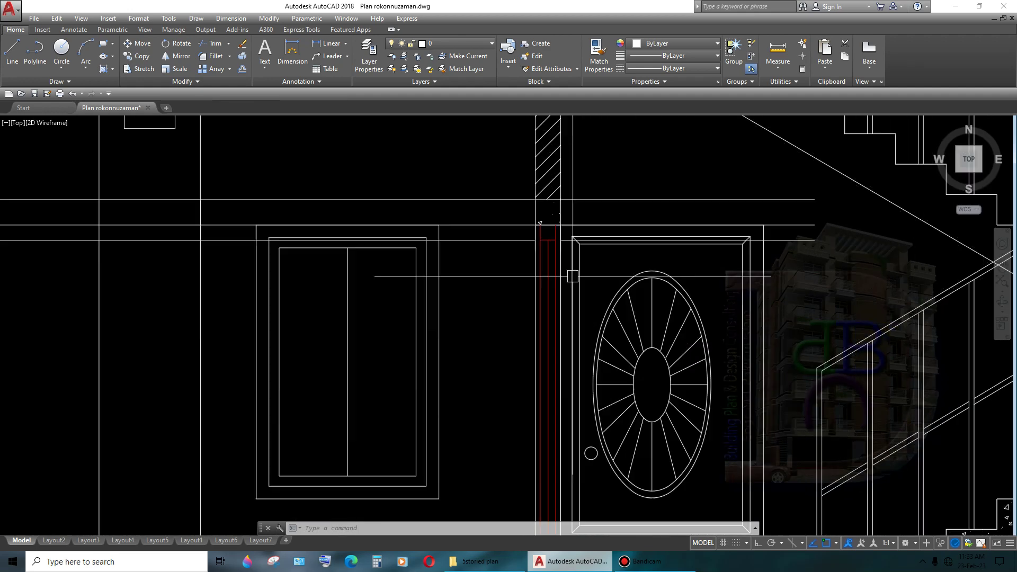
scroll(535, 200, up, 2)
scroll(535, 200, down, 3)
middle_drag(559, 286, 564, 212)
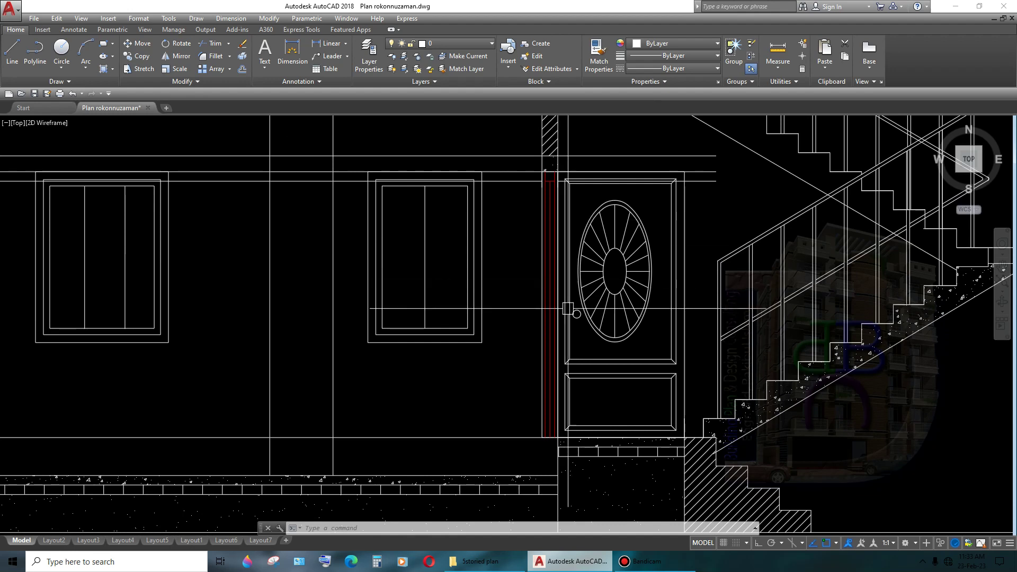
scroll(579, 202, up, 2)
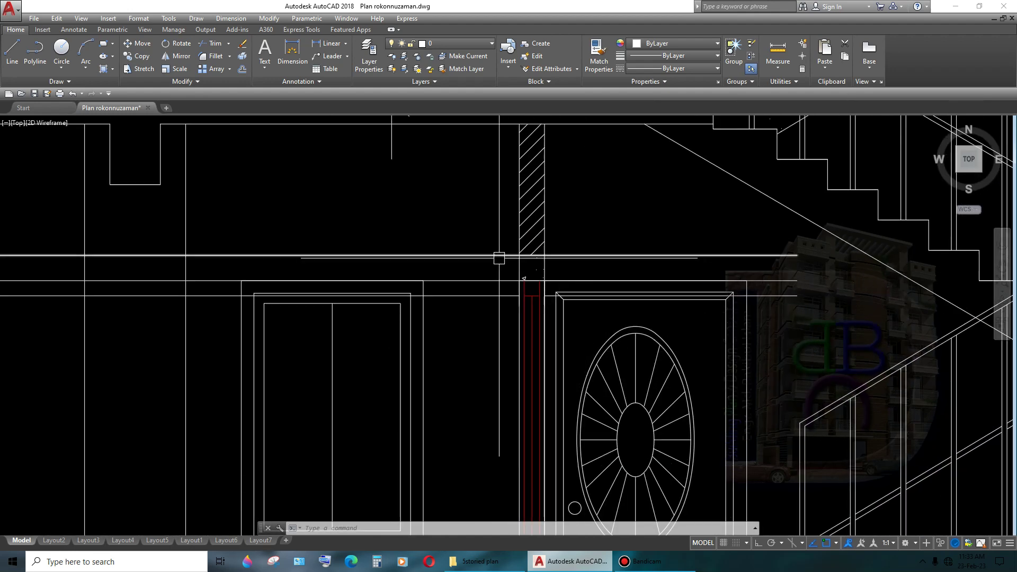
click(490, 243)
click(469, 330)
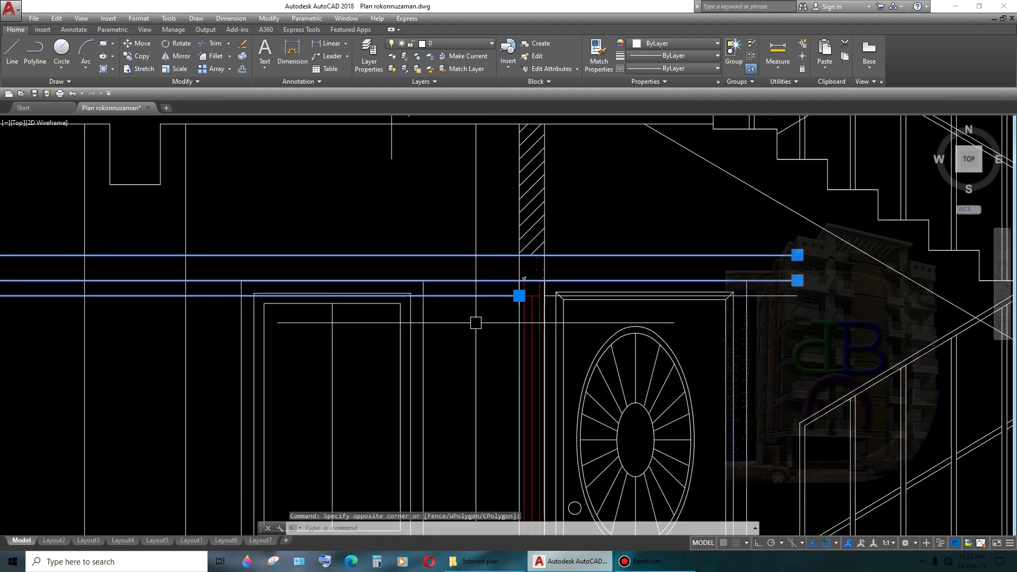
key(Delete)
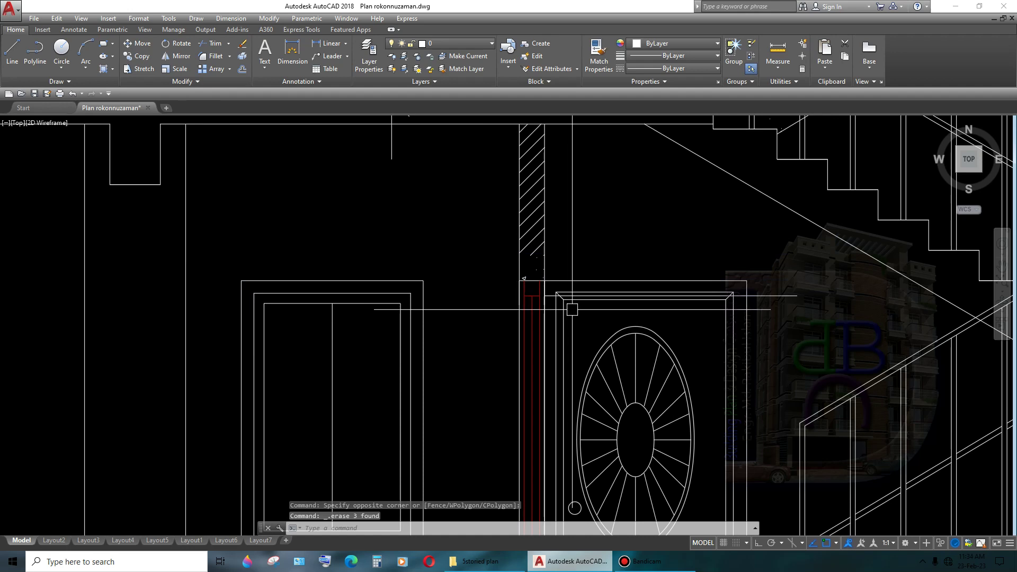
key(ctrl+z)
- Start and cancel a line, then delete three wall lines and undo again
scroll(551, 268, up, 4)
text(l)
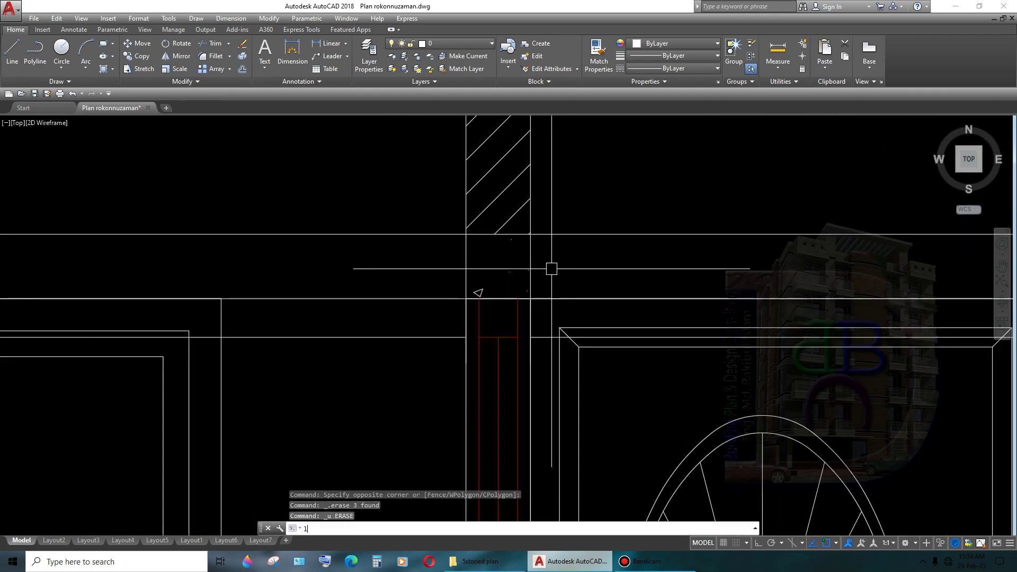
key(Return)
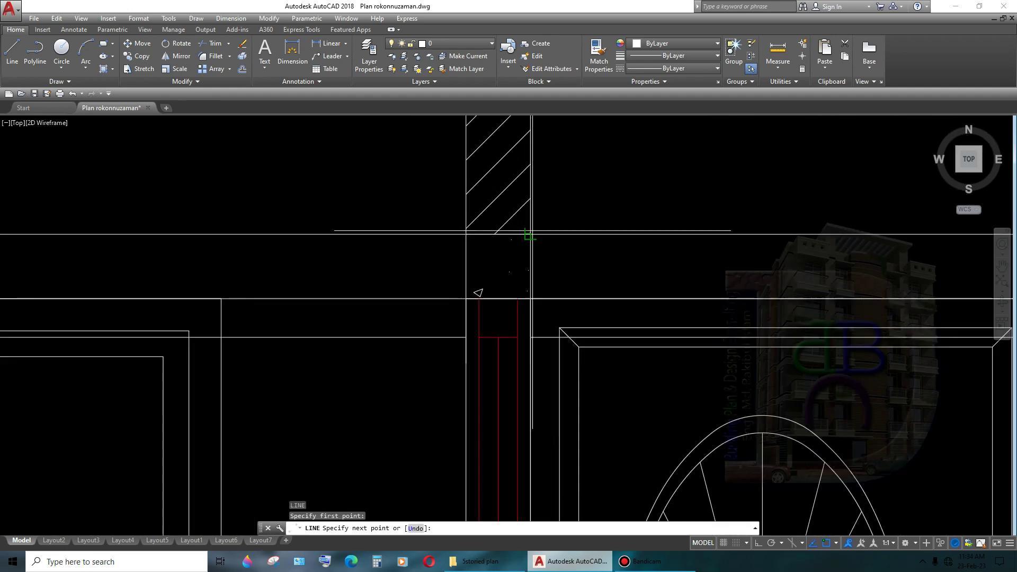
key(Return)
key(Return)
key(Escape)
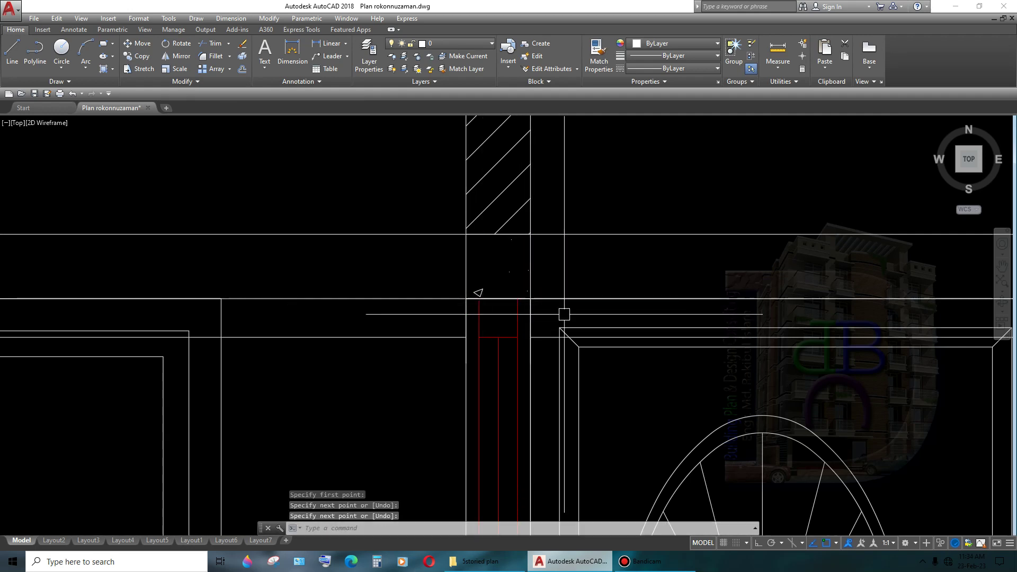
click(674, 213)
click(588, 314)
key(Delete)
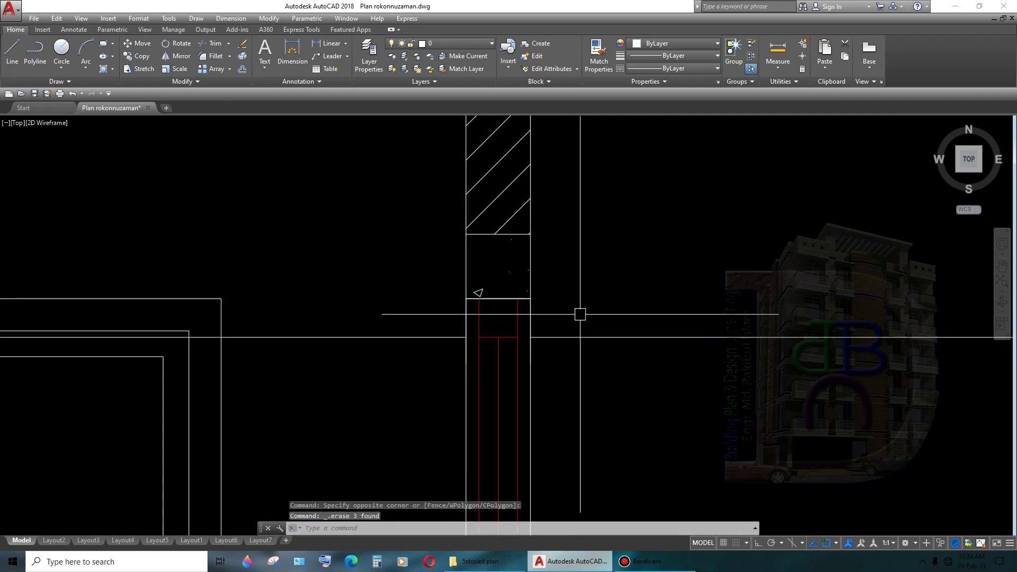
key(ctrl+z)
- Erase the two horizontal lines across the hatched wall
click(344, 300)
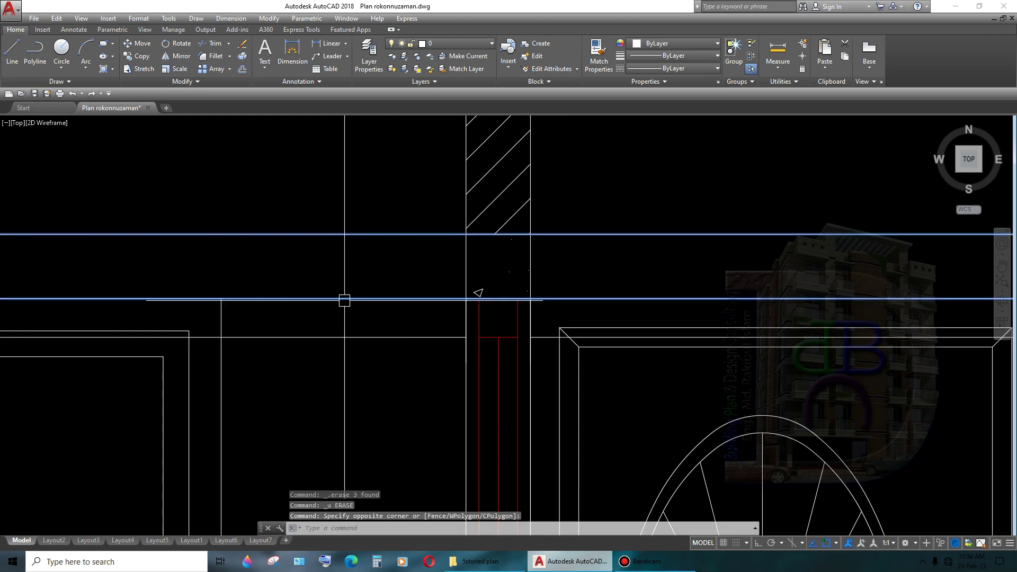
key(Delete)
scroll(508, 320, down, 3)
middle_drag(397, 318, 977, 336)
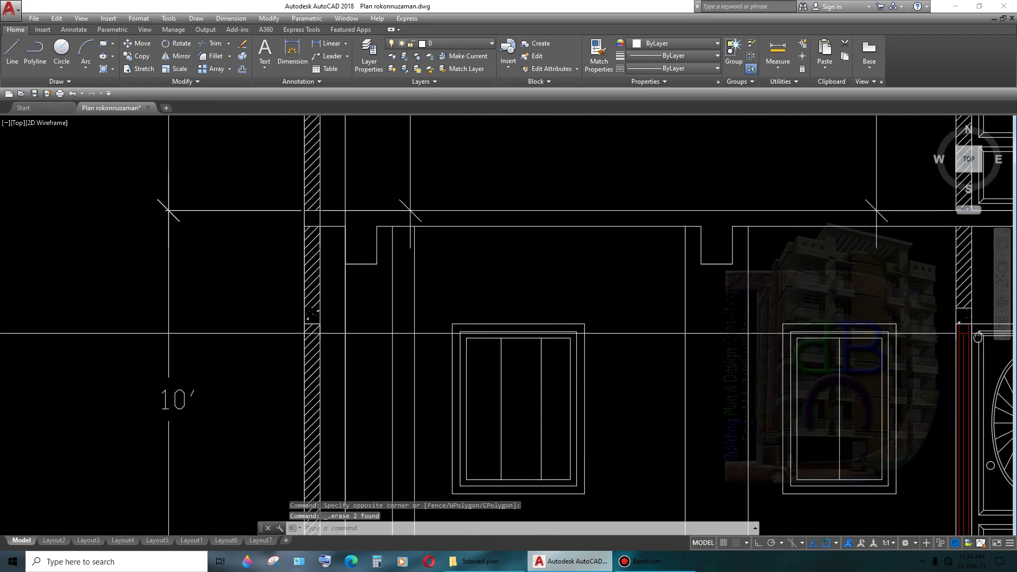
scroll(307, 314, up, 5)
- Start a new line near the wall and cancel it
text(l)
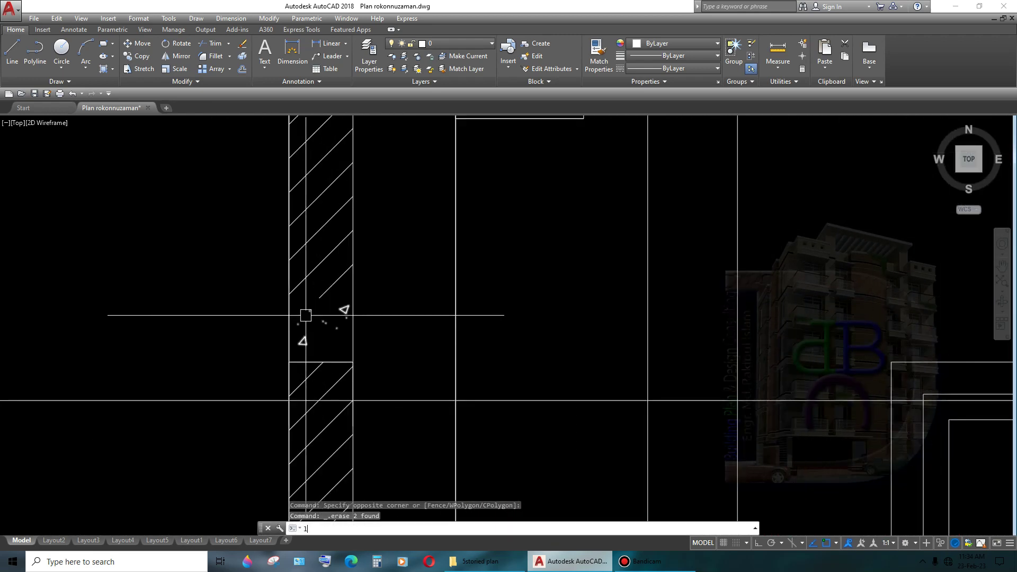
key(Return)
click(314, 296)
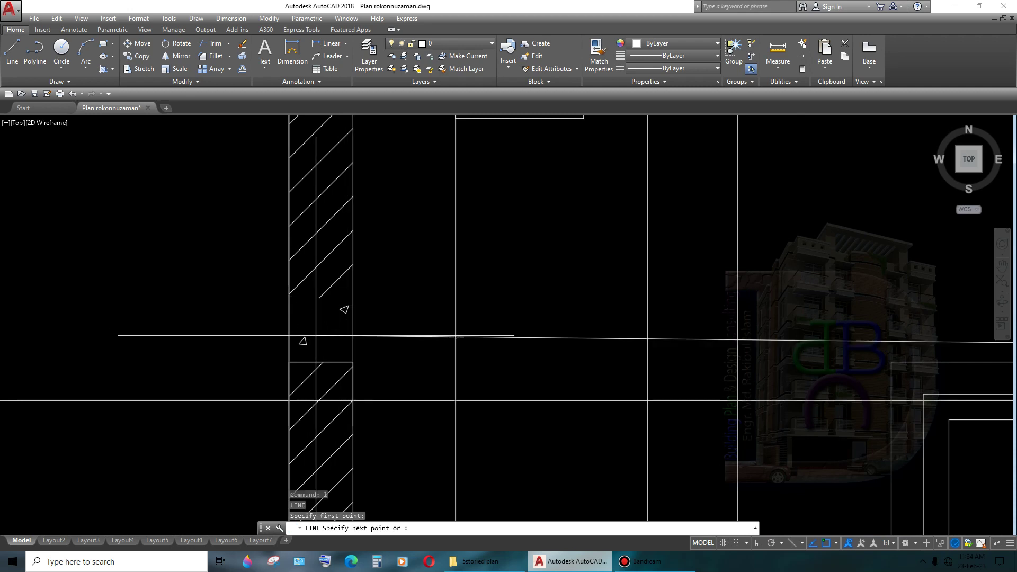
key(Escape)
- Try offsetting the short horizontal wall line by 5, then end OFFSET
click(321, 362)
text(o)
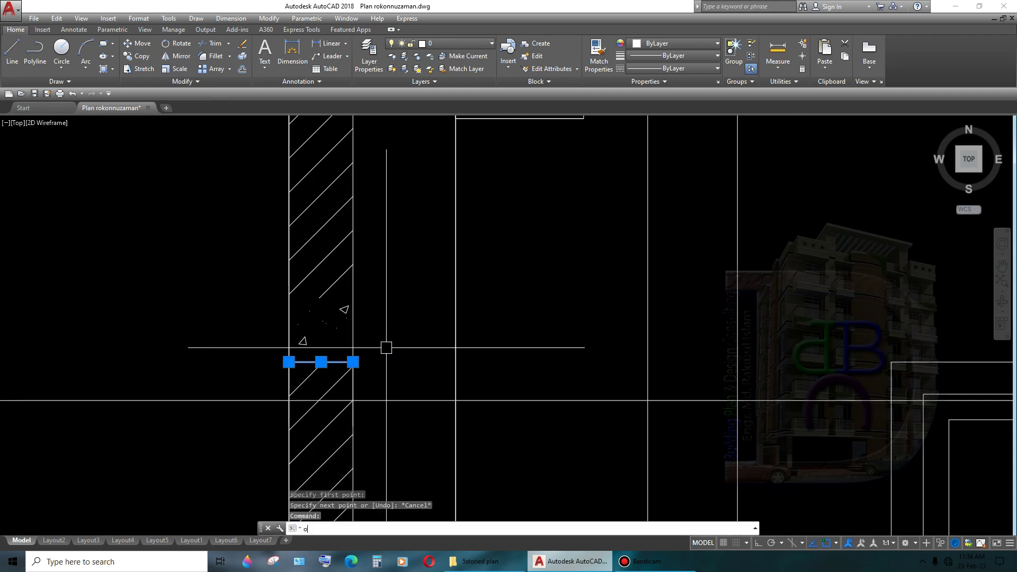
key(Return)
key(Return)
click(320, 362)
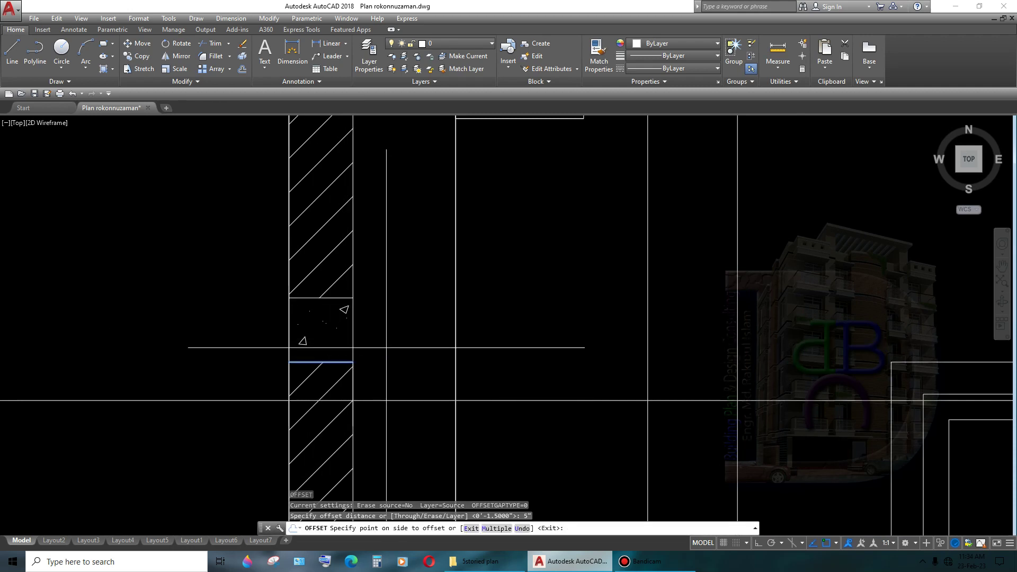
click(406, 333)
scroll(409, 325, down, 5)
middle_drag(741, 317, 402, 318)
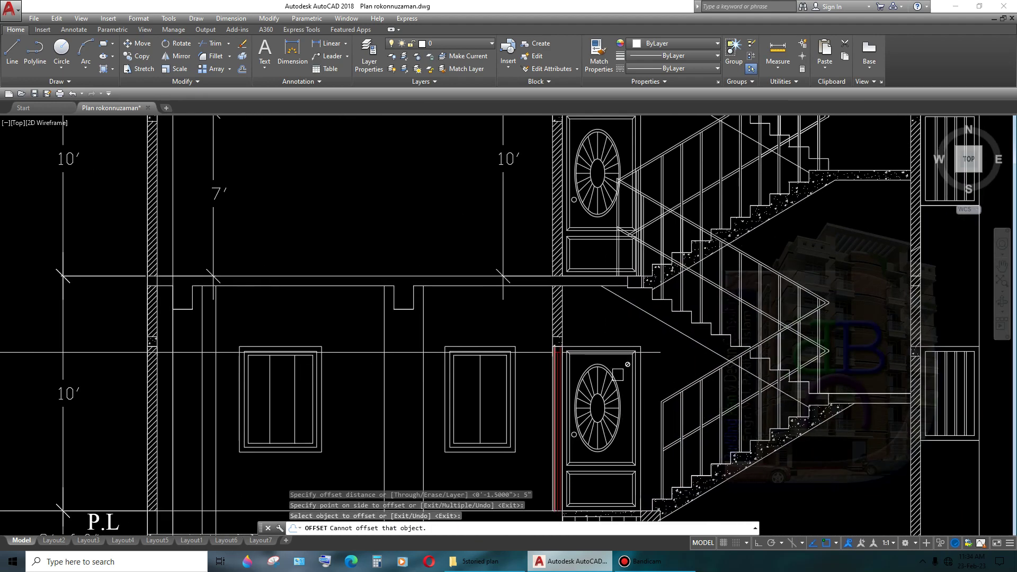
scroll(546, 434, up, 3)
key(Escape)
- Window-select and erase a stray line near the door
scroll(546, 328, down, 3)
click(529, 305)
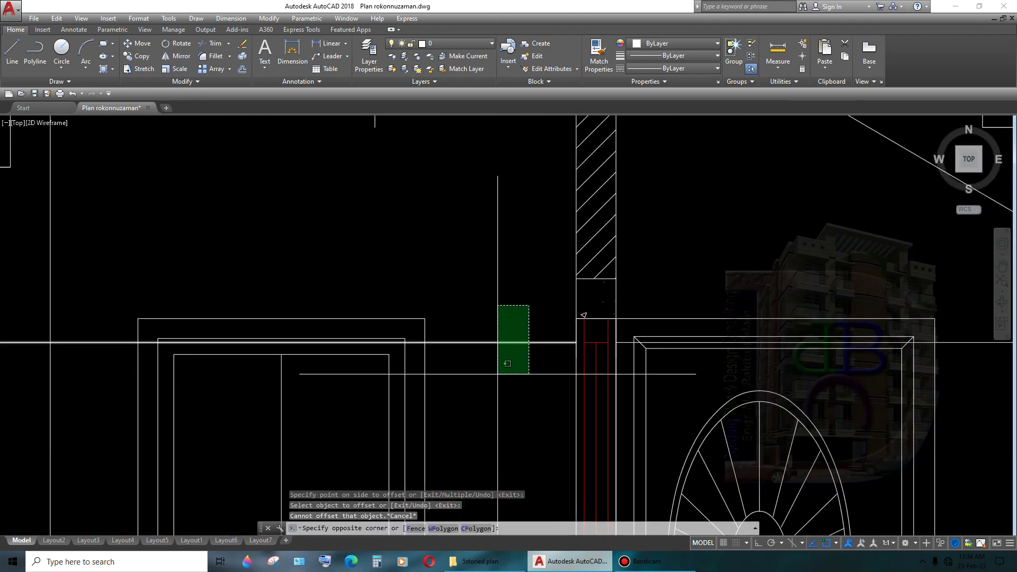
click(497, 370)
key(Delete)
scroll(538, 389, down, 2)
middle_drag(538, 388, 573, 364)
scroll(573, 364, up, 2)
scroll(596, 340, down, 7)
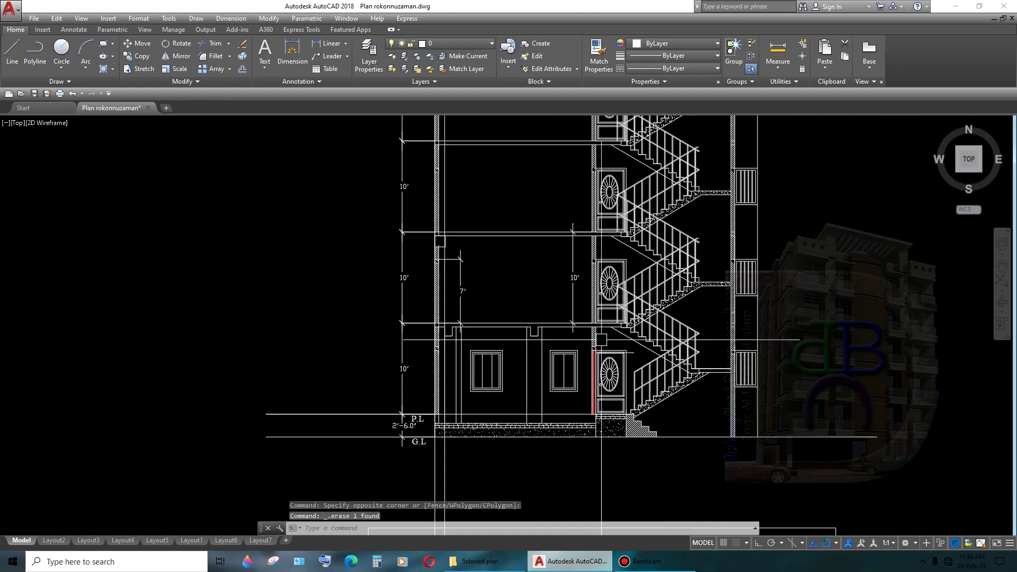
scroll(596, 340, up, 5)
scroll(596, 340, up, 2)
- Erase two leftover objects around the door area
click(564, 342)
key(Escape)
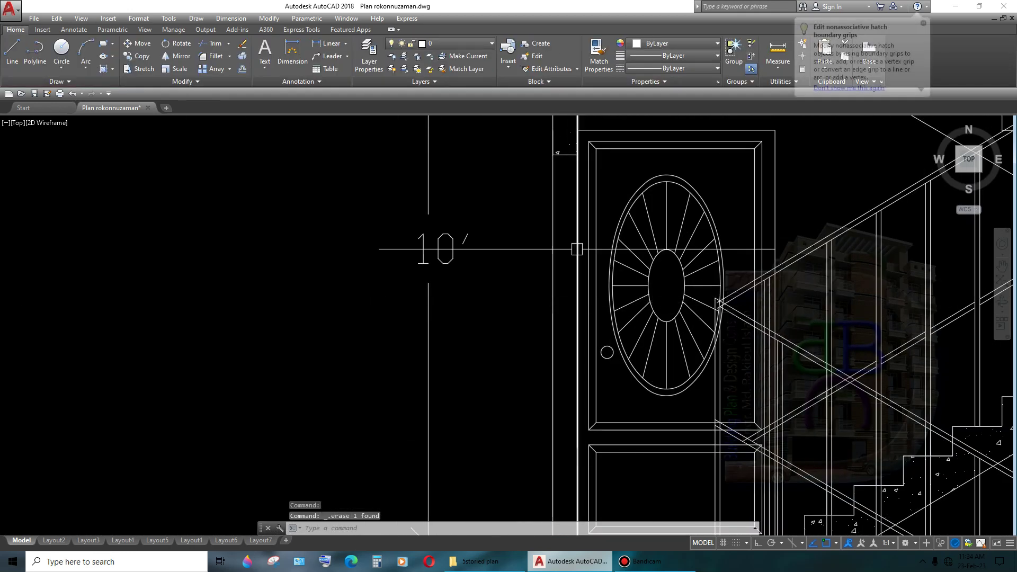
scroll(567, 355, up, 2)
click(556, 411)
click(484, 363)
key(Delete)
scroll(484, 364, down, 2)
middle_drag(483, 363, 530, 159)
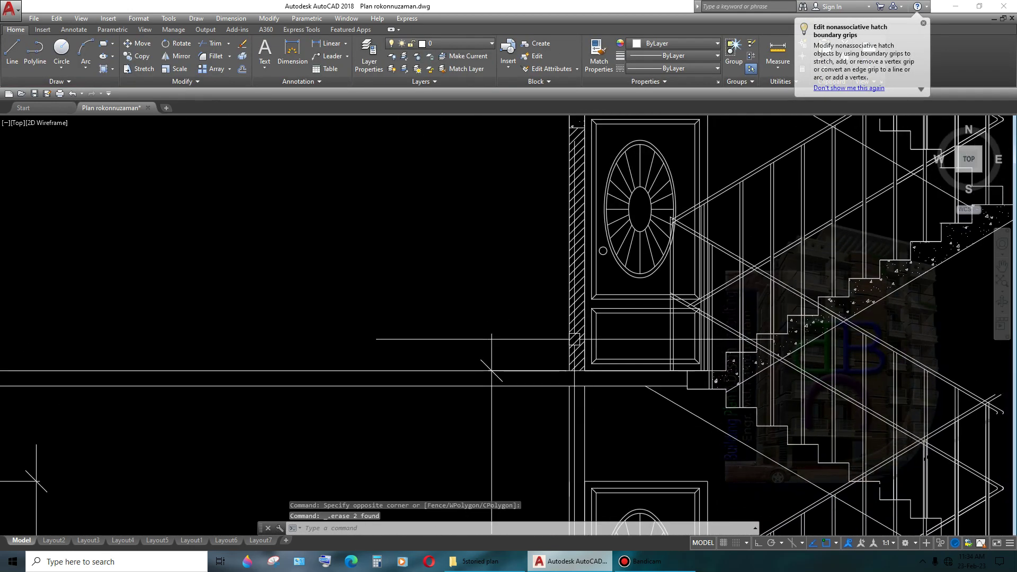
scroll(585, 271, up, 2)
- Erase the hatch beside the door and the small square hatch
click(585, 272)
scroll(585, 271, down, 3)
key(Delete)
scroll(554, 291, up, 4)
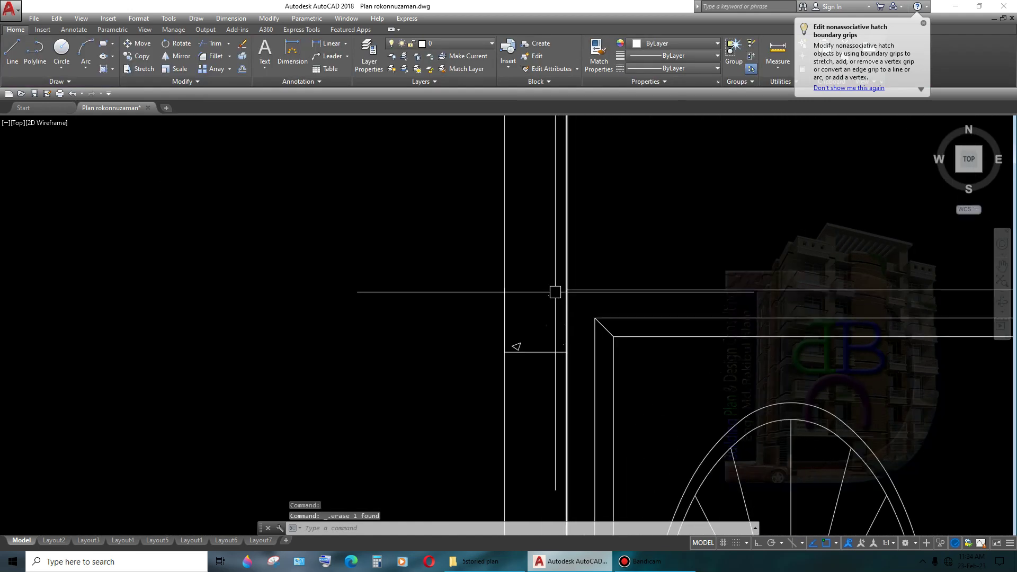
click(554, 291)
key(Delete)
scroll(527, 392, down, 3)
scroll(540, 211, up, 3)
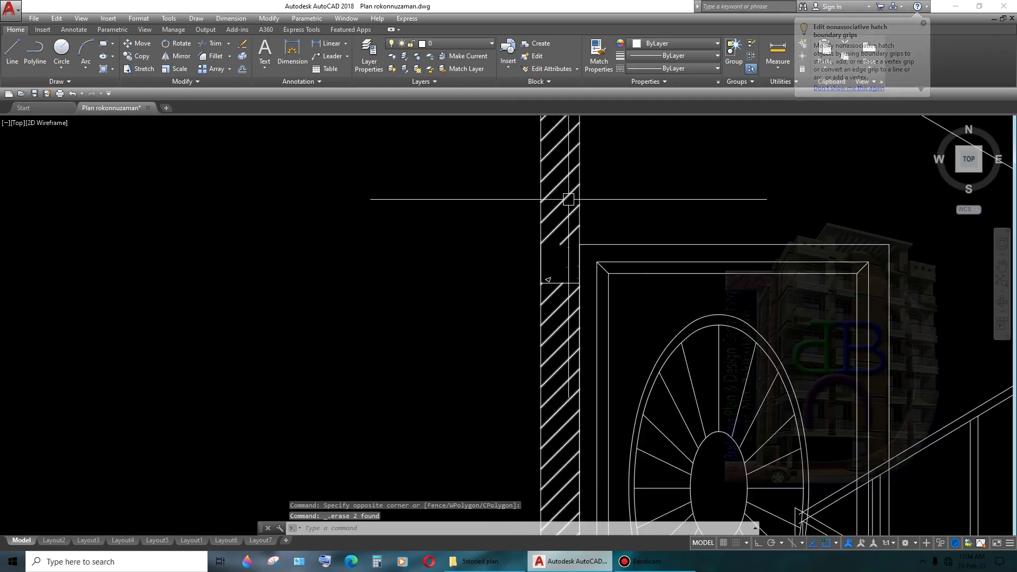
- Erase the remaining wall hatch and leftover objects beside the door
click(560, 264)
click(555, 275)
key(Delete)
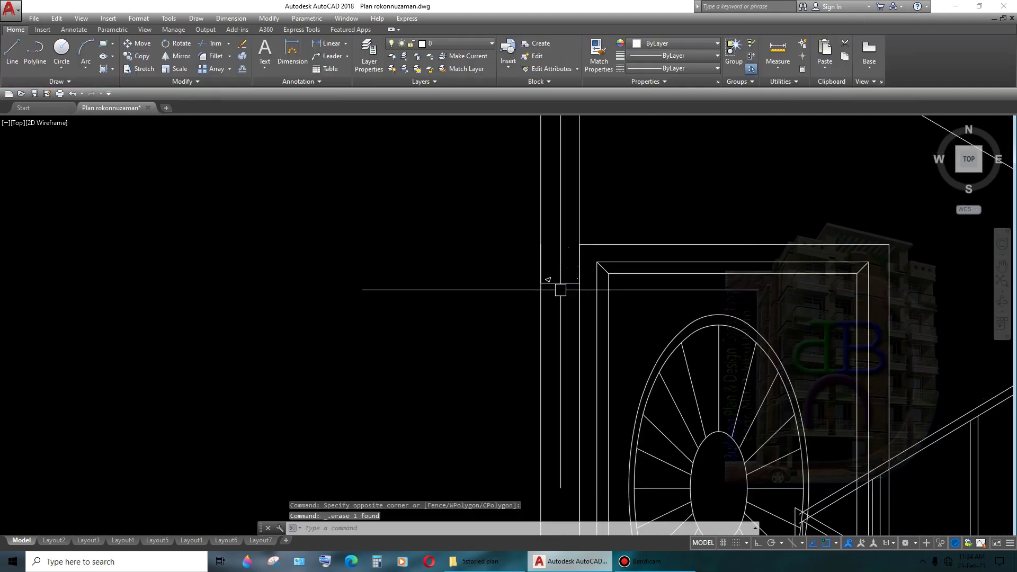
click(563, 304)
key(Delete)
scroll(562, 304, down, 3)
- Zoom around the blueprint reference image to check the door area
scroll(553, 263, up, 3)
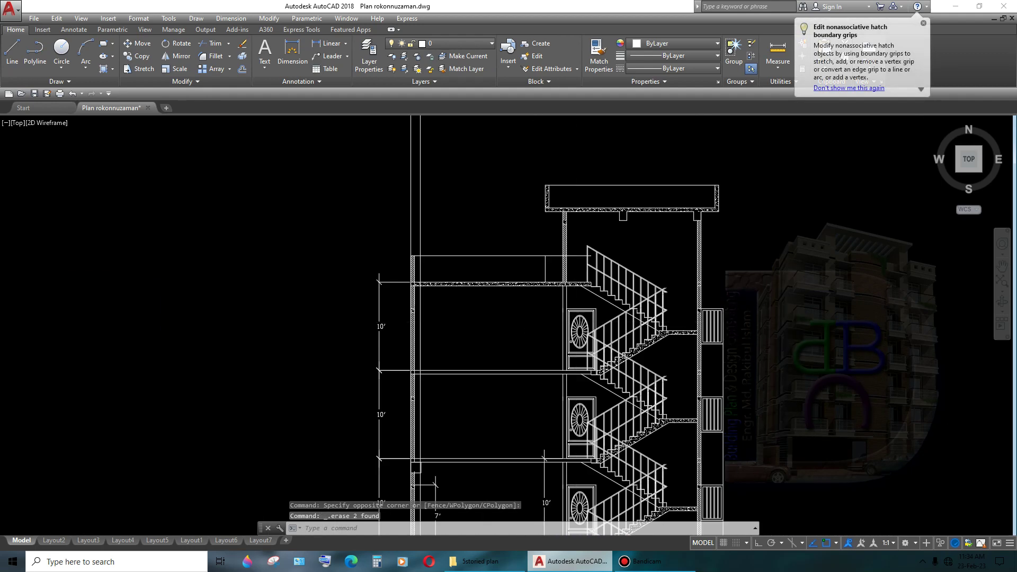
scroll(553, 262, up, 2)
scroll(562, 265, down, 4)
scroll(569, 268, up, 4)
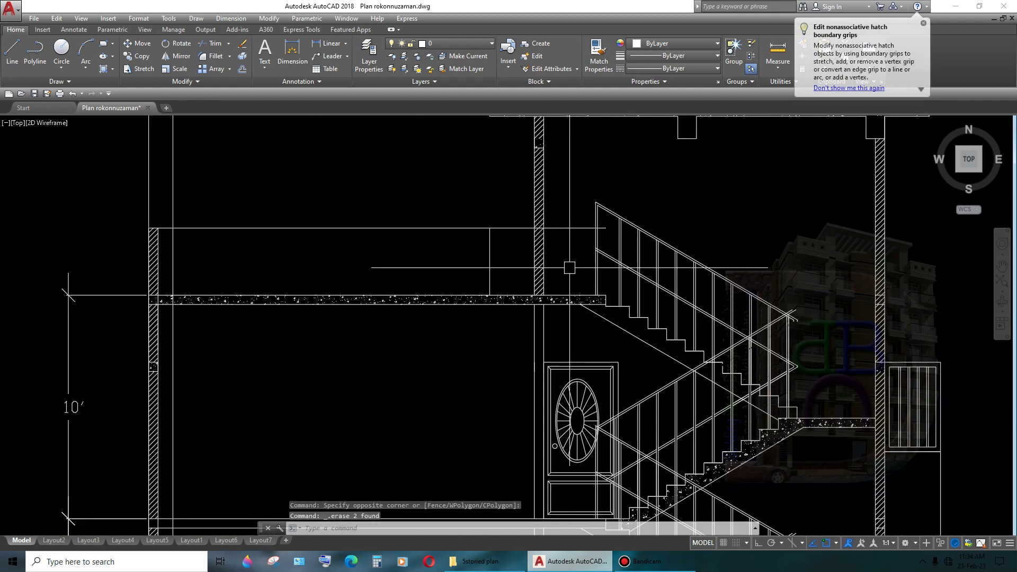
scroll(569, 266, down, 5)
scroll(527, 294, down, 2)
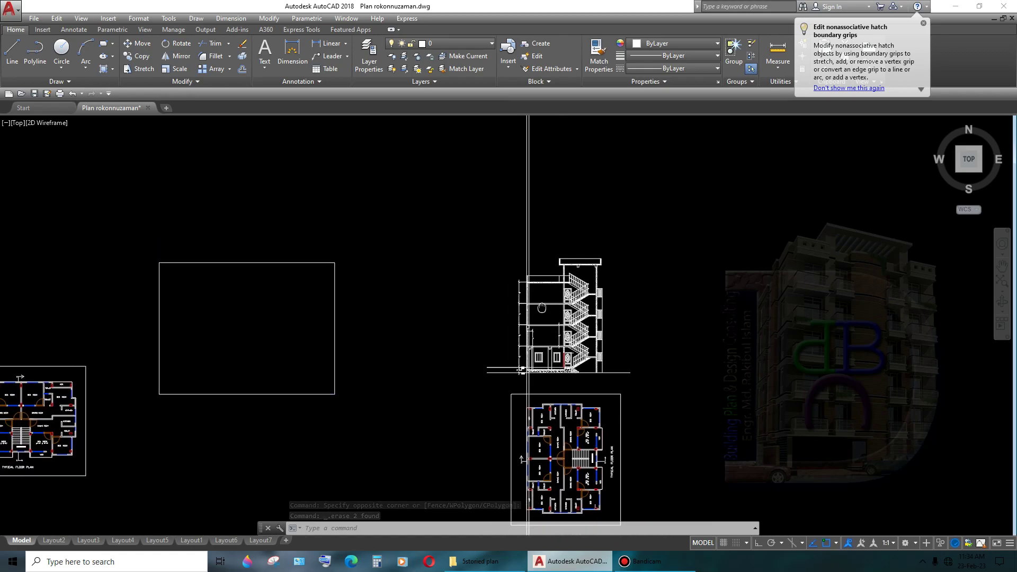
scroll(254, 276, up, 6)
scroll(397, 272, up, 4)
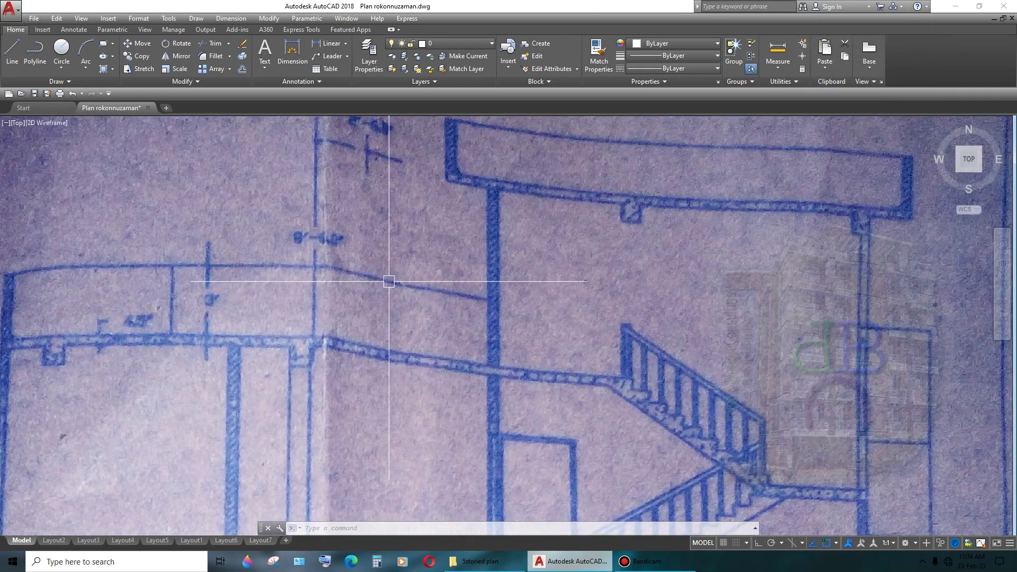
scroll(398, 285, down, 2)
scroll(444, 407, up, 2)
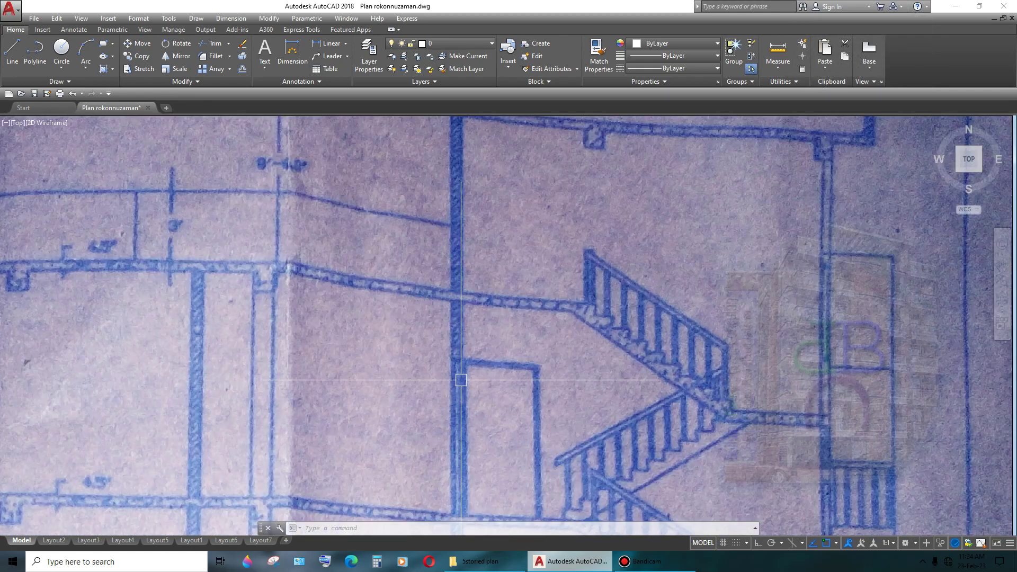
scroll(460, 379, down, 3)
scroll(516, 385, down, 3)
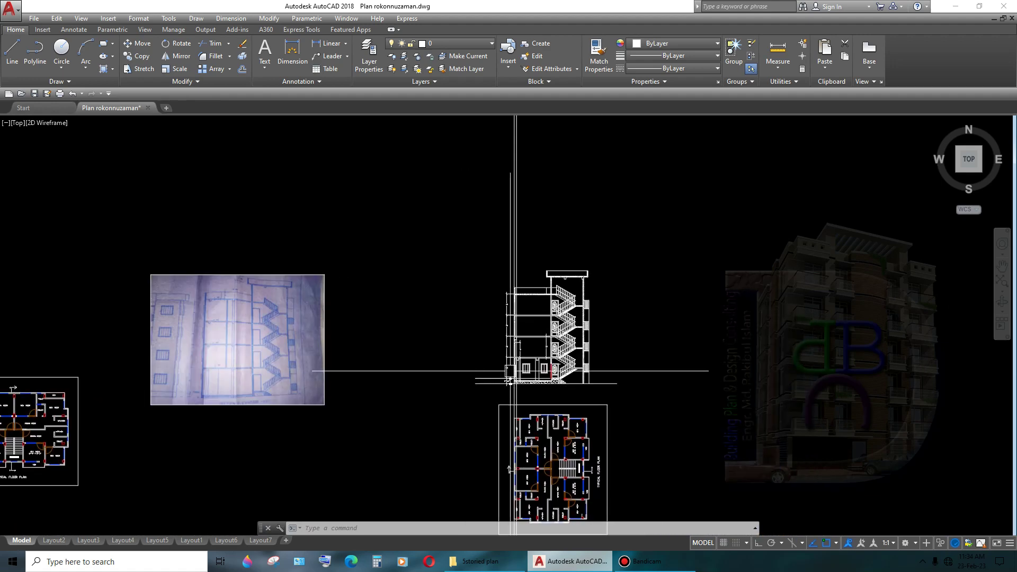
scroll(510, 371, up, 4)
scroll(511, 370, up, 3)
scroll(635, 344, up, 1)
- Erase the stray horizontal line beside the ground-floor door
middle_drag(805, 324, 630, 324)
drag(688, 296, 654, 356)
key(Delete)
scroll(654, 357, down, 3)
scroll(577, 316, down, 3)
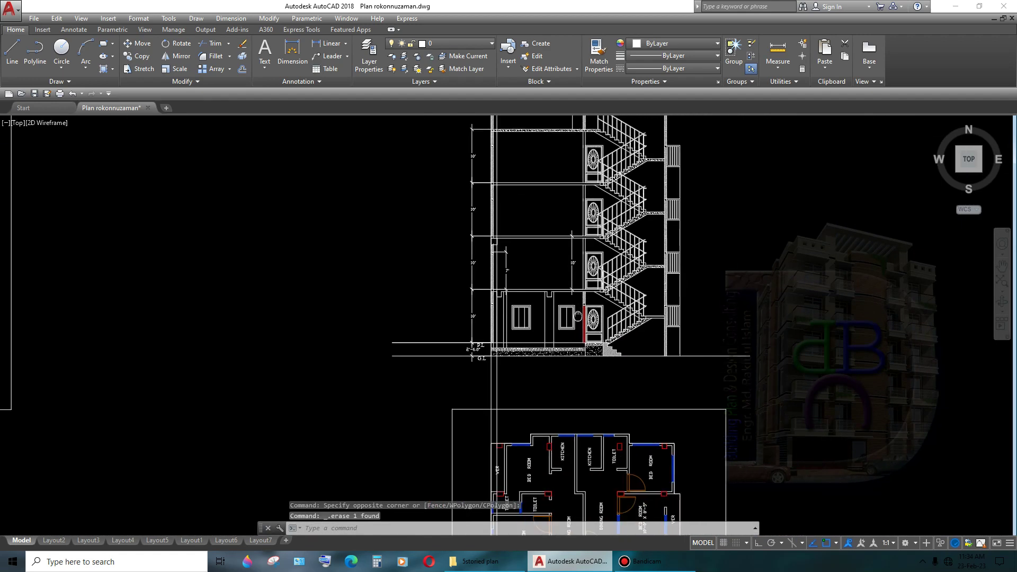
scroll(473, 349, up, 6)
- Pan past the P.L and G.L levels up toward the typical floor plan
middle_drag(472, 350, 405, 393)
scroll(477, 371, down, 2)
scroll(660, 400, down, 2)
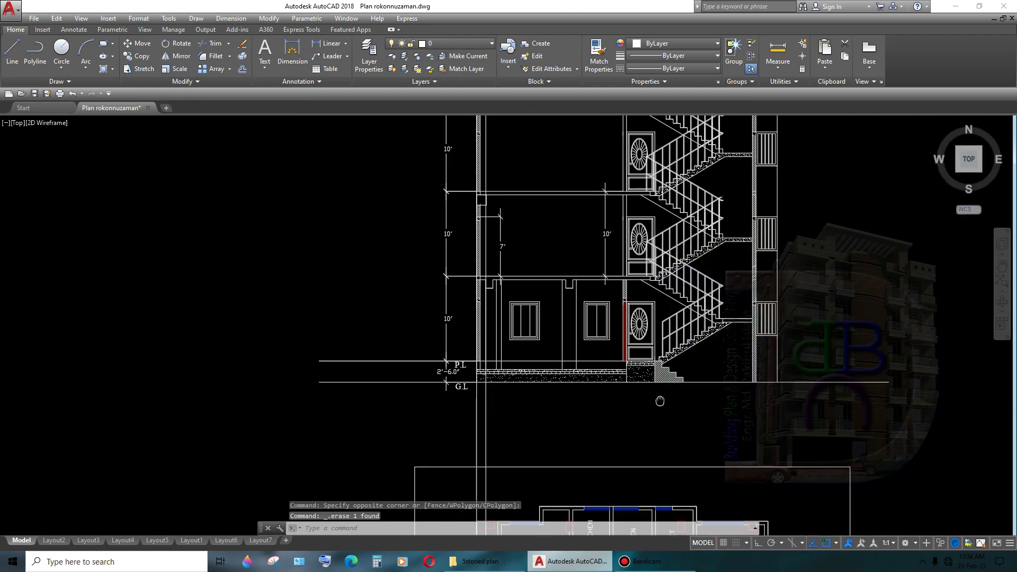
scroll(630, 388, down, 1)
scroll(647, 365, down, 3)
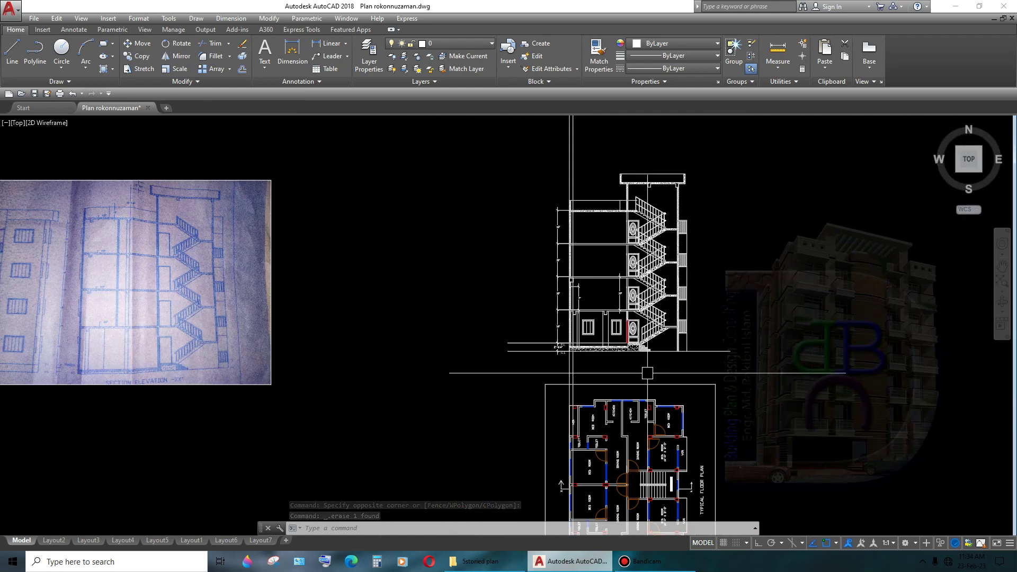
middle_drag(692, 429, 693, 353)
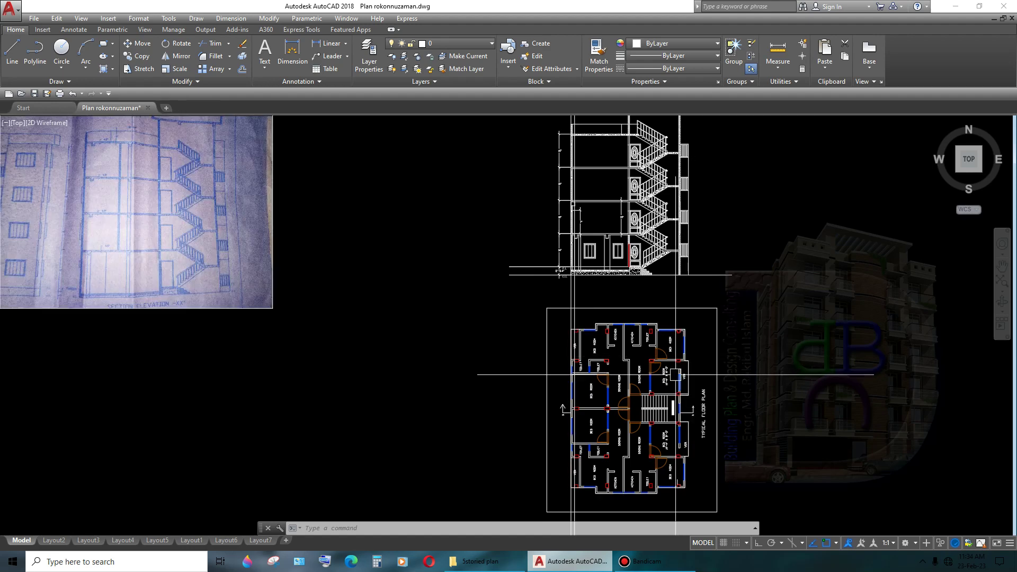
scroll(641, 358, up, 5)
- Pan to the stair room, cancel the accidental stretch and erase the stray horizontal line
scroll(642, 392, up, 3)
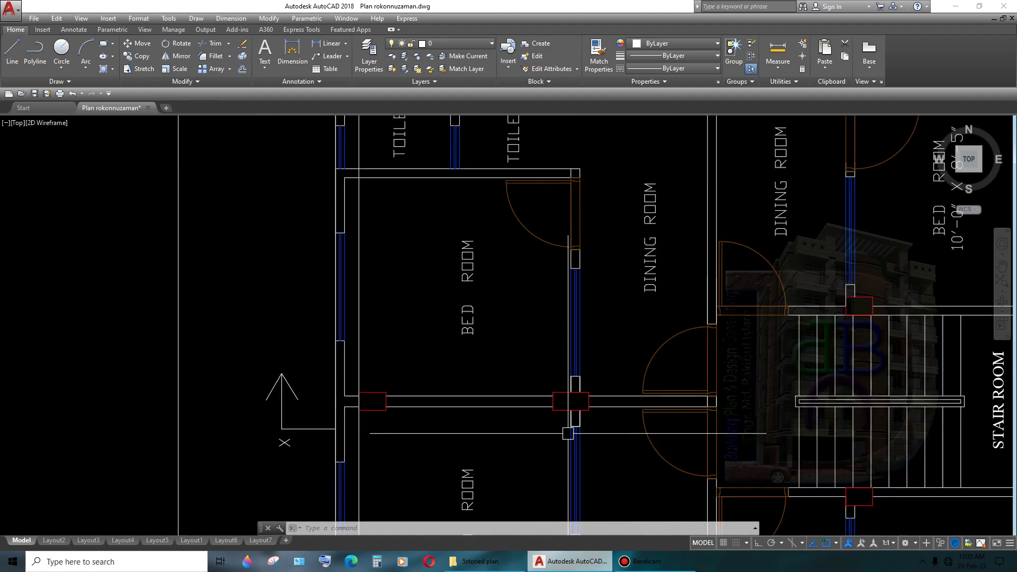
scroll(644, 430, up, 2)
scroll(559, 423, down, 2)
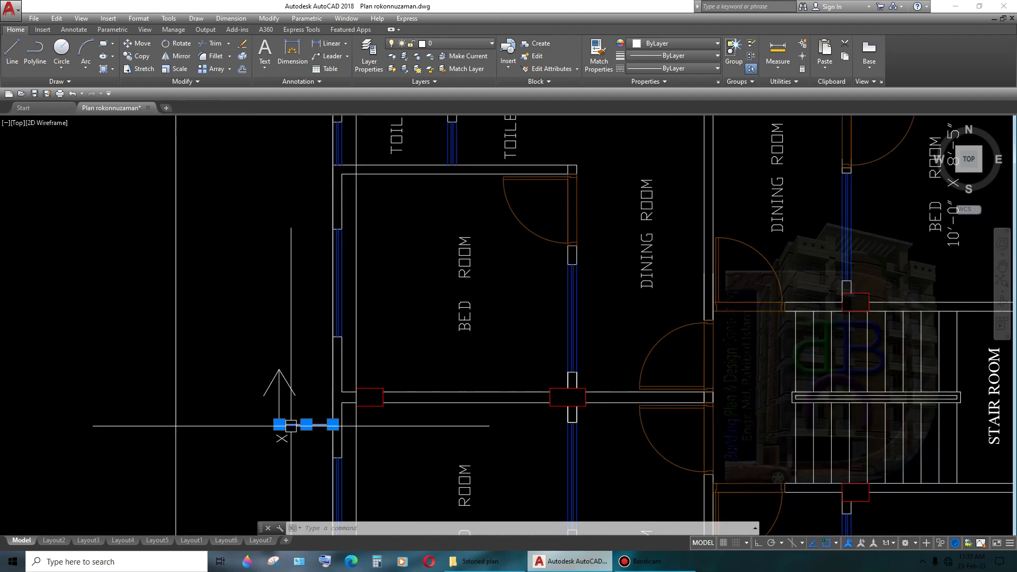
middle_drag(828, 409, 174, 413)
scroll(590, 456, down, 5)
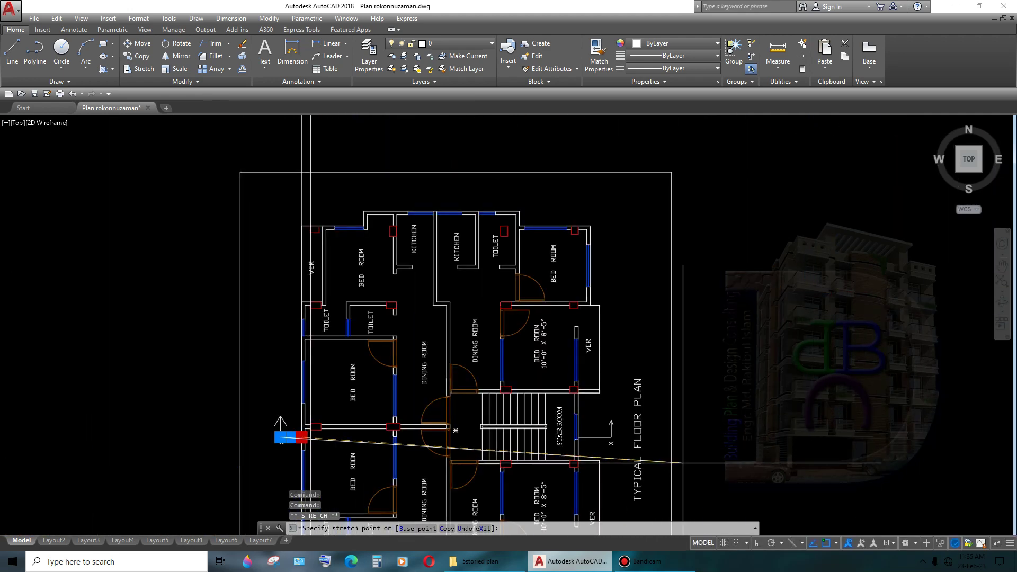
scroll(591, 457, up, 6)
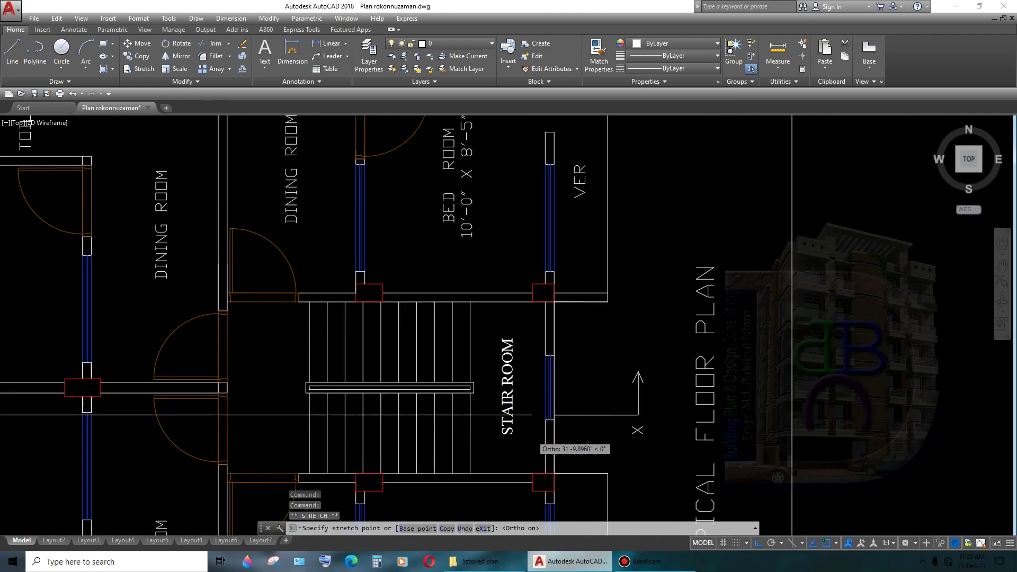
scroll(531, 415, up, 4)
key(Escape)
scroll(635, 403, down, 3)
key(Delete)
scroll(636, 402, down, 2)
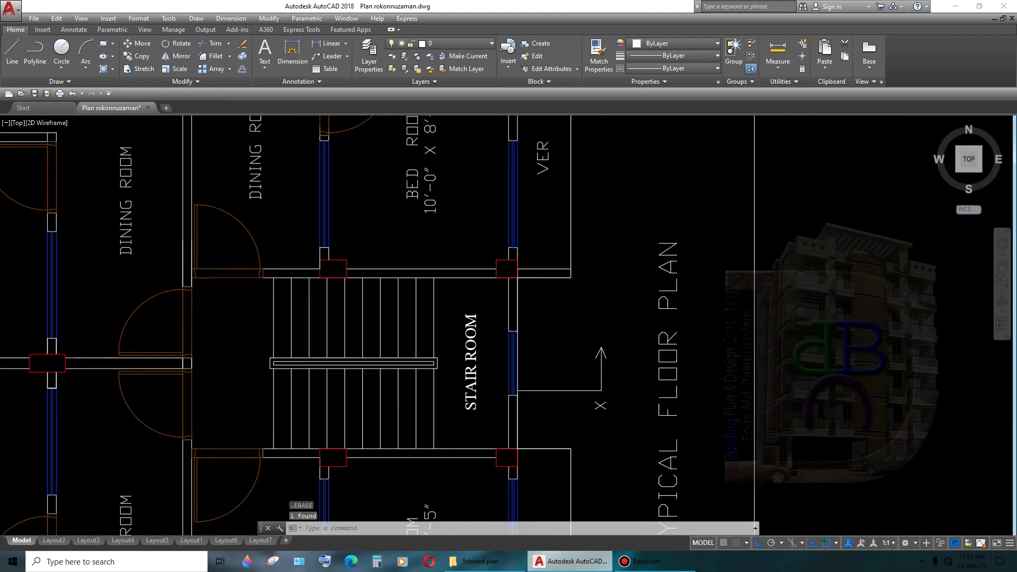
- Pan and zoom the floor plan toward the double door
scroll(532, 395, up, 7)
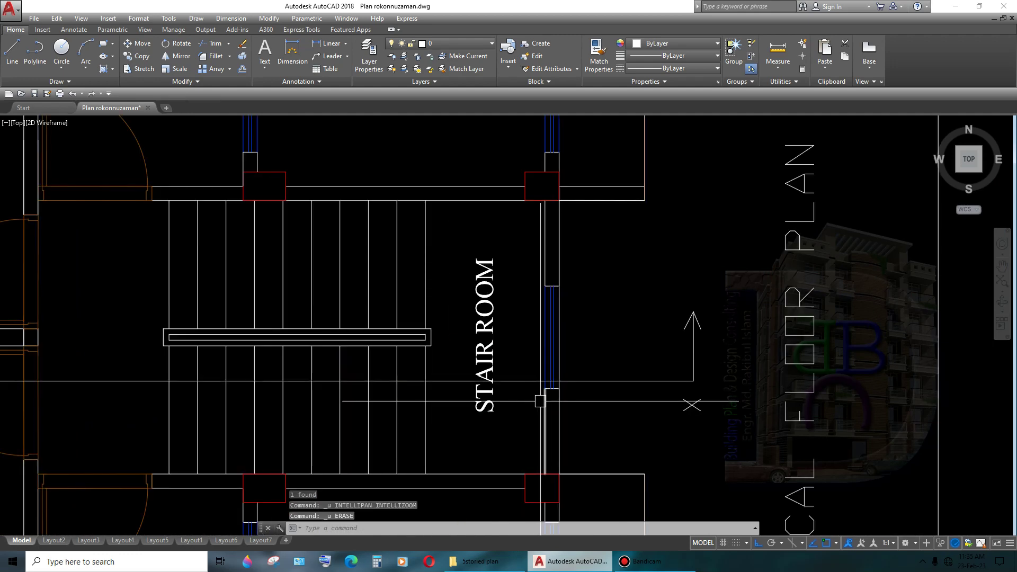
scroll(532, 395, down, 6)
middle_drag(424, 402, 546, 395)
scroll(402, 400, up, 4)
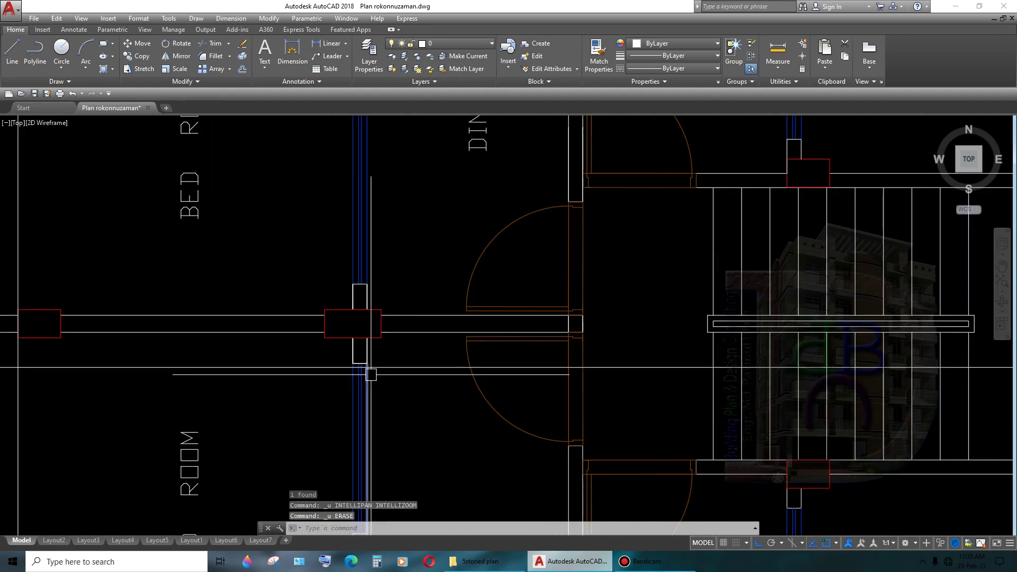
scroll(475, 382, down, 4)
scroll(437, 383, up, 2)
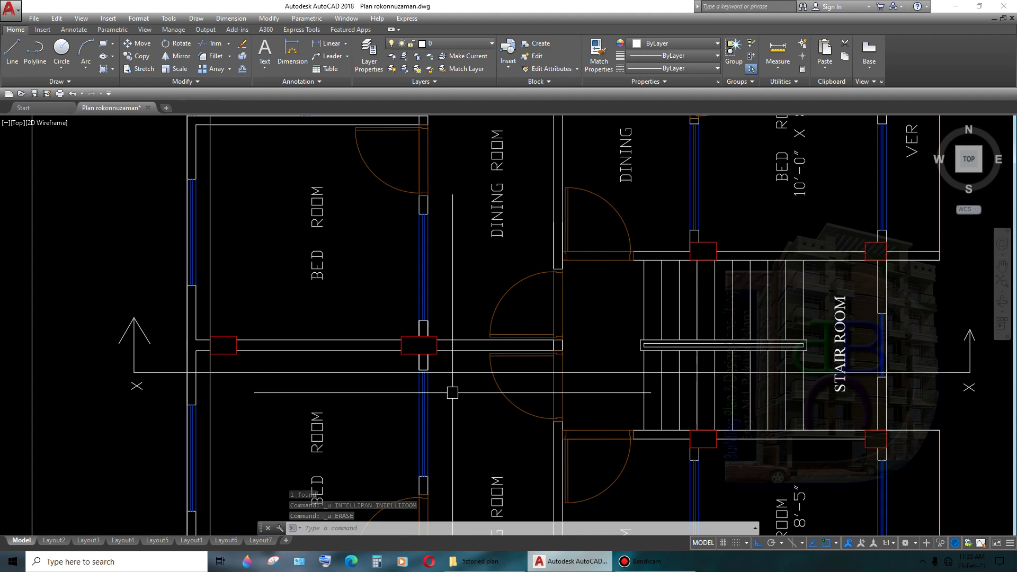
scroll(474, 400, down, 5)
scroll(482, 411, down, 5)
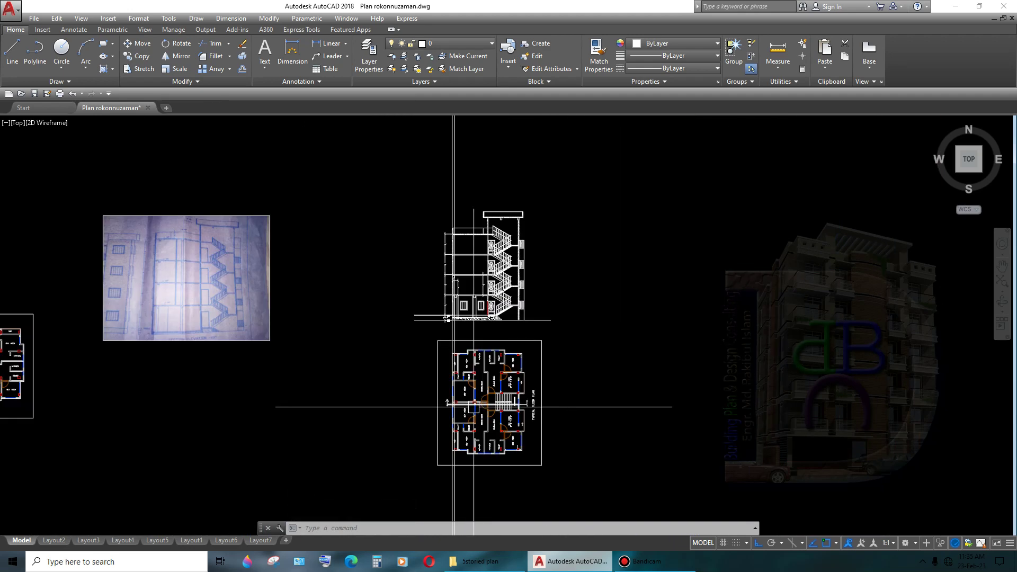
- Pan between the elevation's P.L and G.L area and the floor plan to compare them
scroll(473, 407, up, 2)
middle_drag(414, 405, 625, 418)
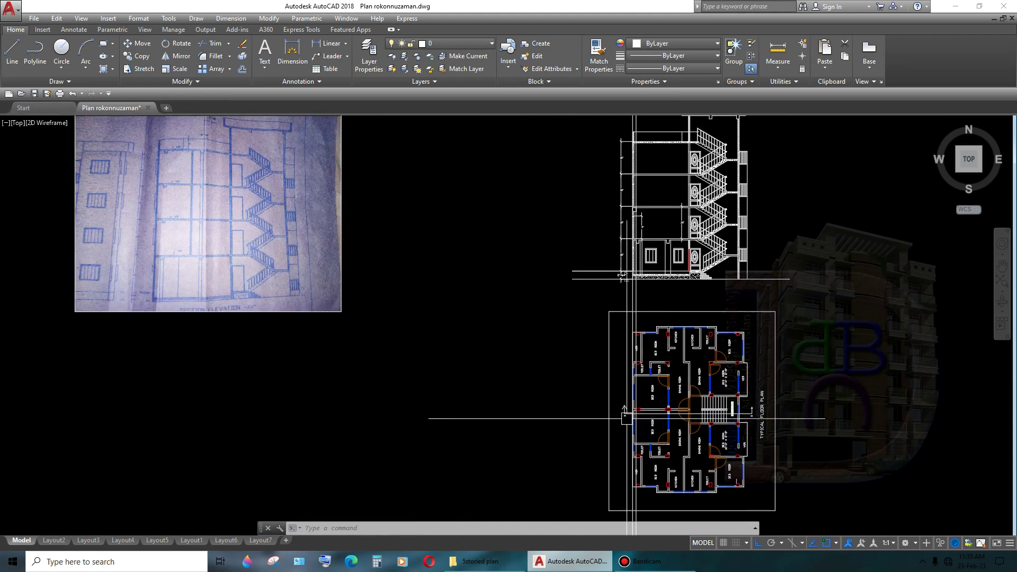
scroll(653, 423, up, 4)
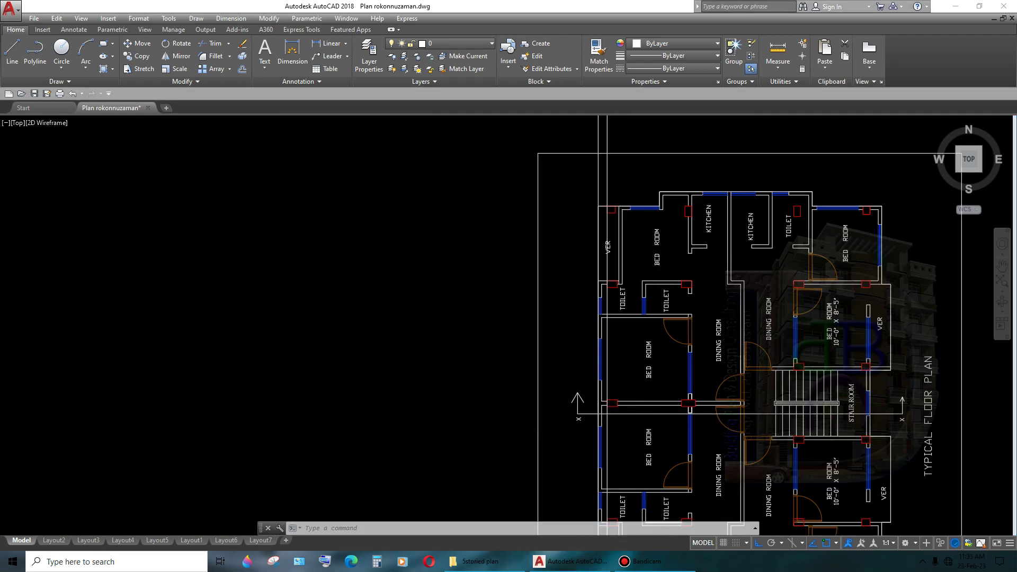
scroll(718, 324, down, 2)
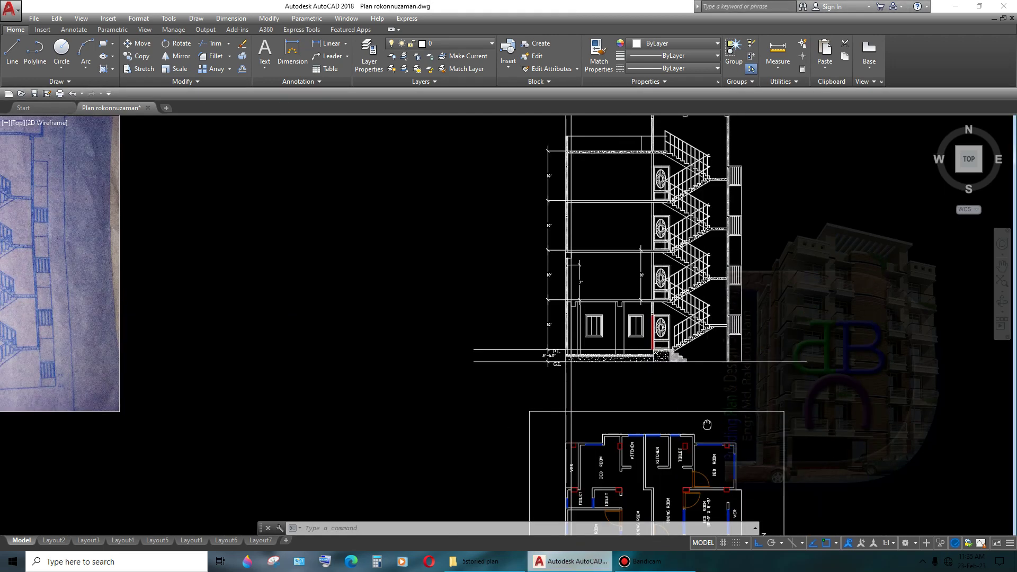
middle_drag(707, 424, 630, 275)
scroll(669, 364, up, 2)
scroll(669, 364, up, 4)
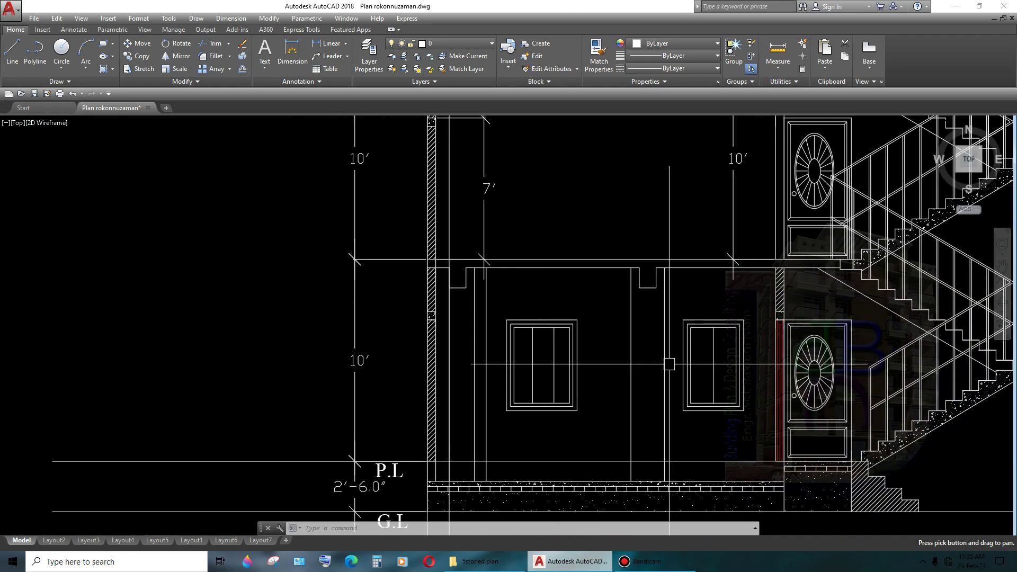
scroll(544, 319, down, 10)
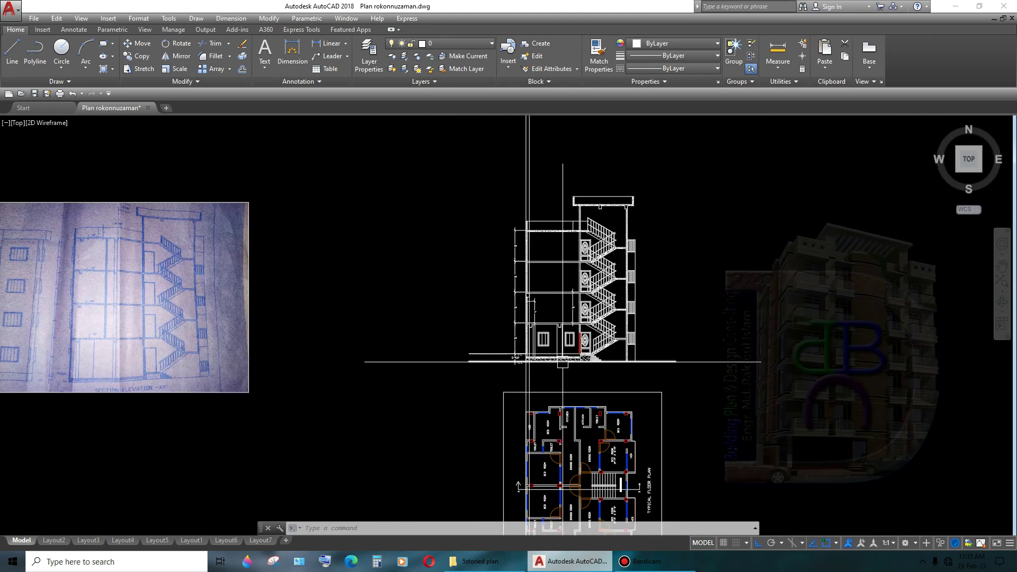
middle_drag(527, 392, 527, 280)
scroll(527, 280, up, 6)
scroll(504, 375, up, 5)
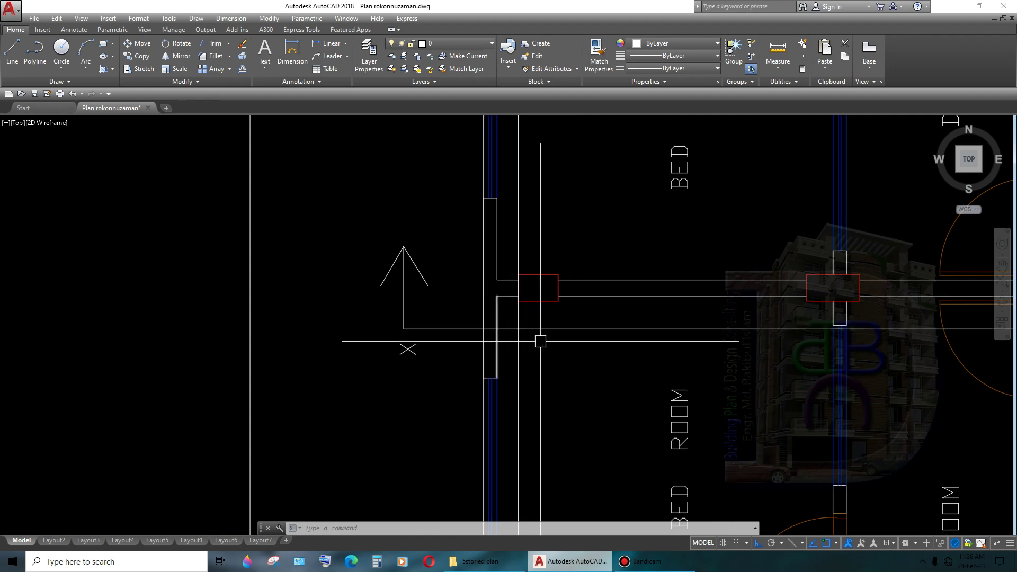
scroll(540, 341, down, 7)
scroll(586, 209, up, 6)
middle_drag(588, 207, 583, 329)
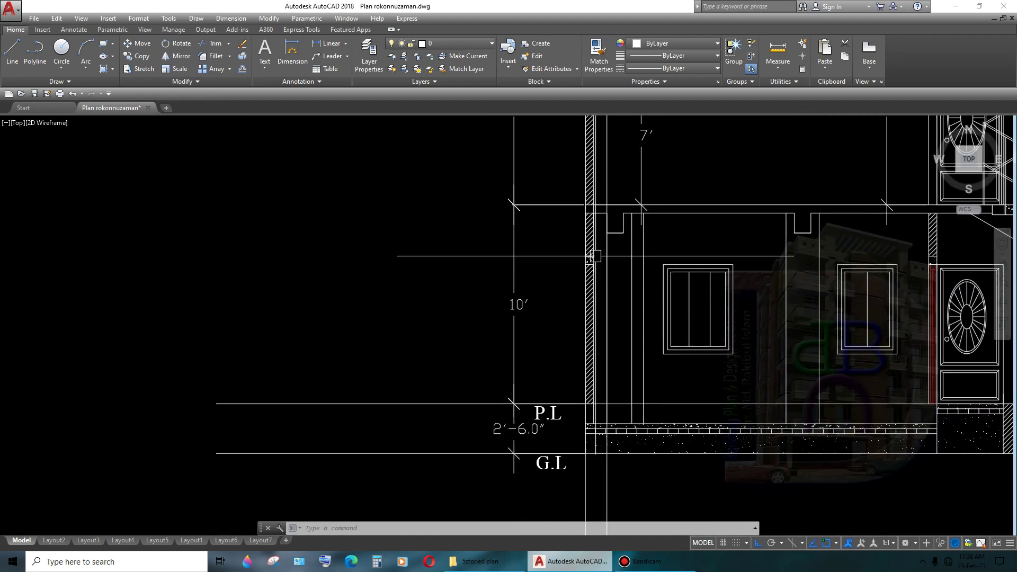
scroll(605, 274, down, 3)
middle_drag(606, 273, 476, 159)
scroll(561, 442, up, 3)
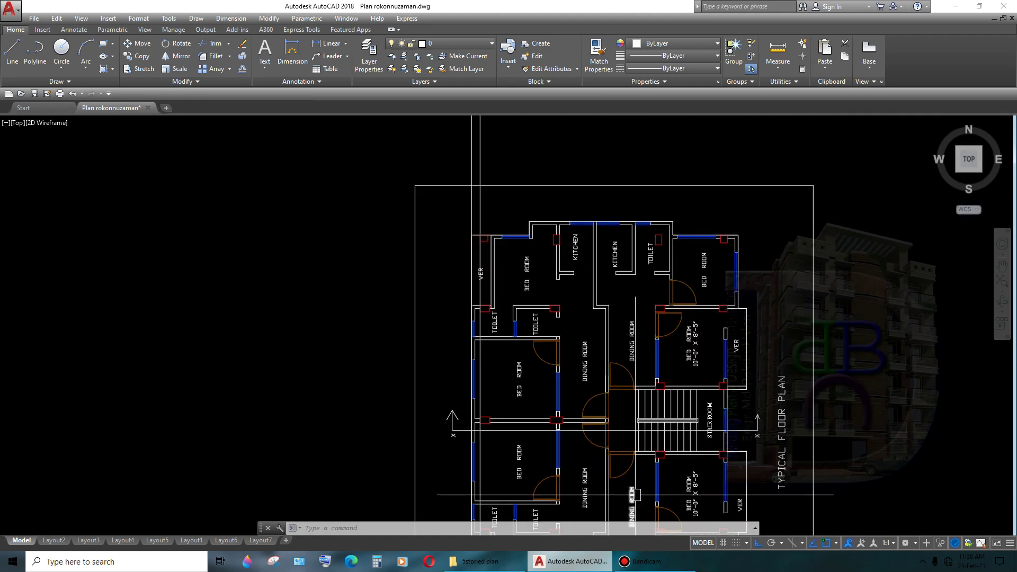
scroll(560, 443, up, 3)
- Zoom around the floor plan to position the stair section in view
middle_drag(561, 442, 610, 429)
scroll(594, 402, up, 4)
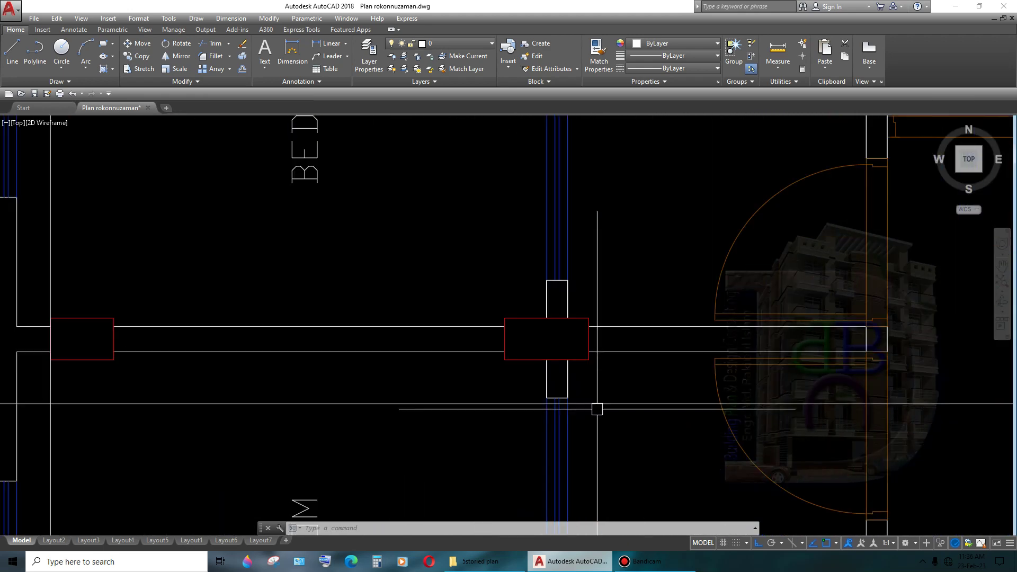
scroll(594, 408, down, 4)
scroll(371, 411, up, 2)
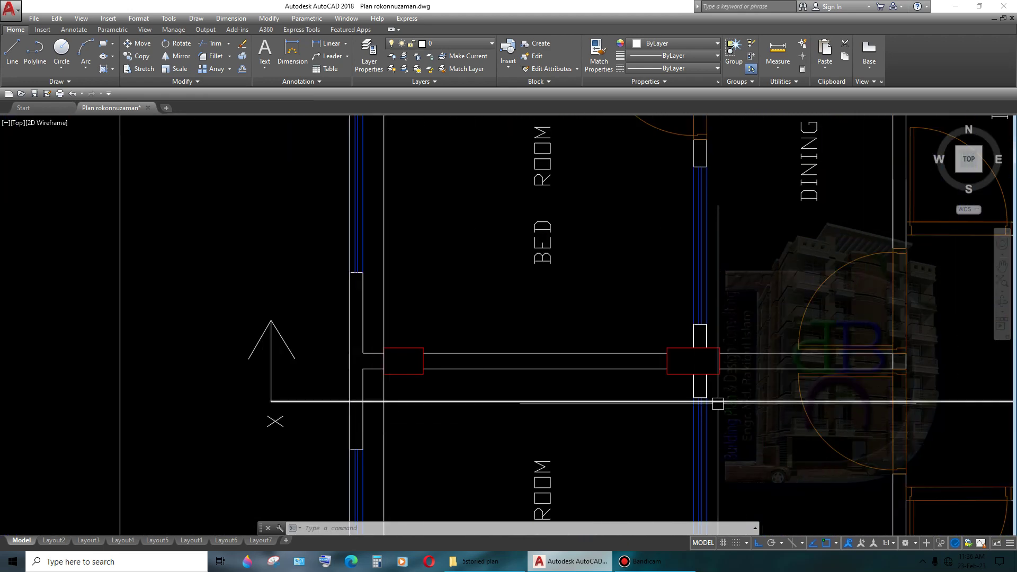
scroll(717, 404, down, 3)
scroll(656, 408, up, 3)
scroll(672, 395, down, 2)
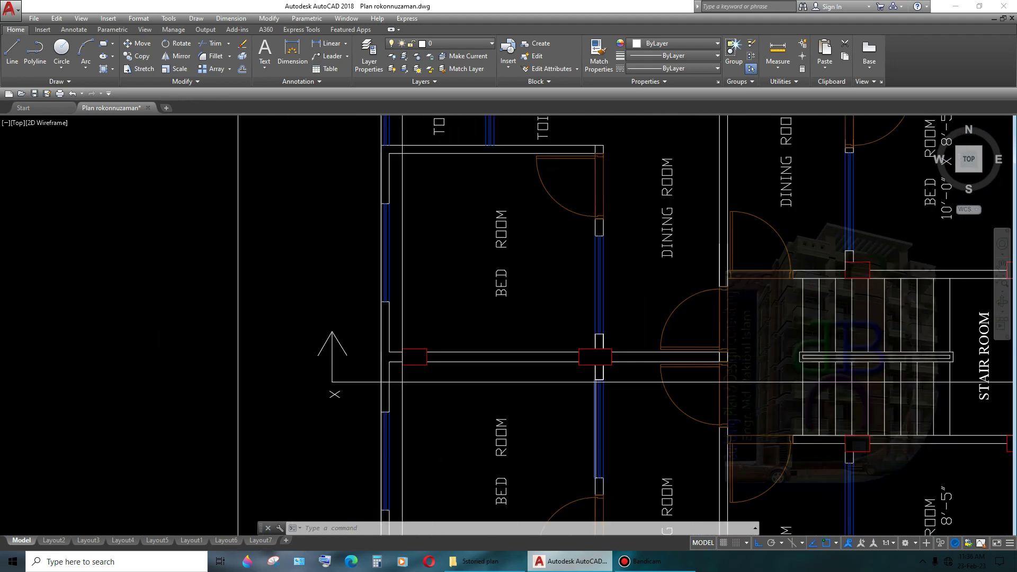
scroll(694, 391, up, 2)
scroll(637, 377, down, 5)
scroll(754, 397, up, 3)
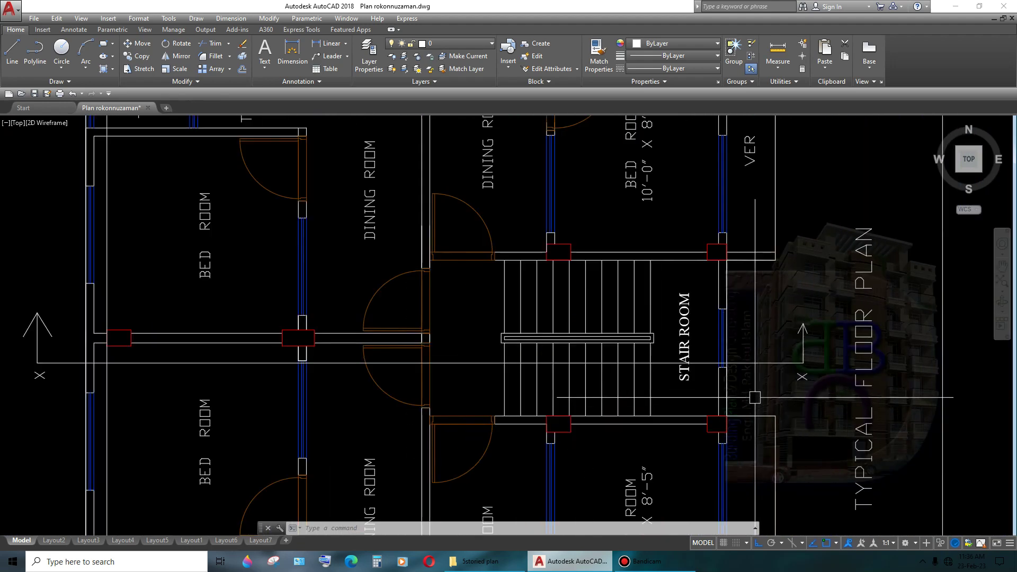
scroll(728, 364, down, 3)
scroll(583, 371, down, 2)
scroll(609, 344, up, 3)
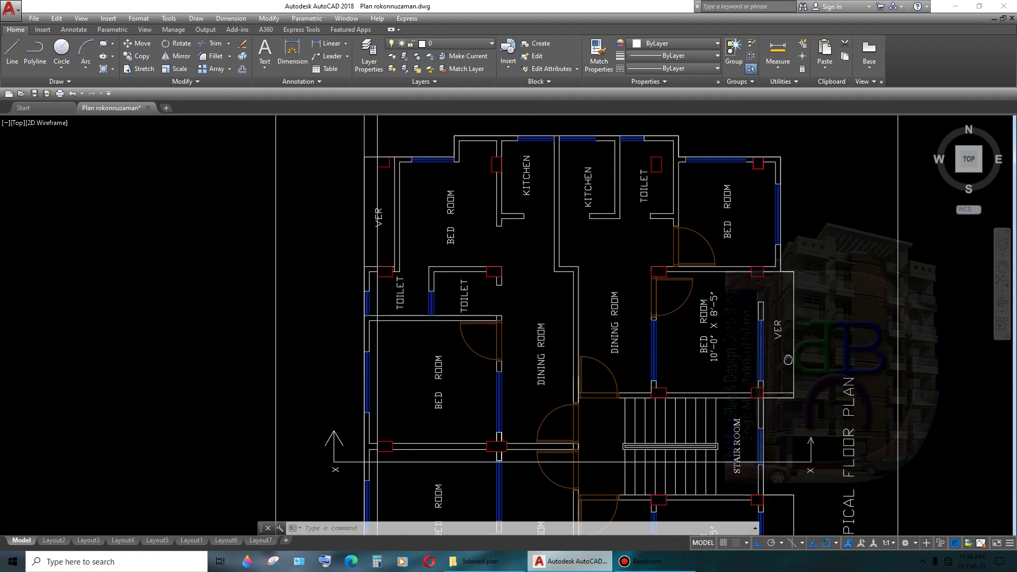
scroll(625, 308, down, 3)
scroll(688, 318, up, 2)
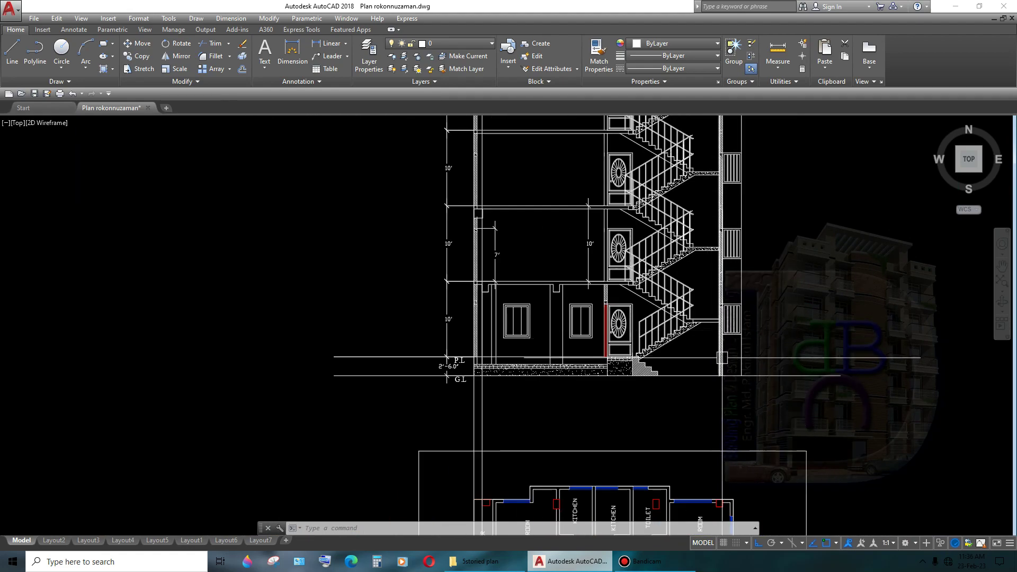
scroll(722, 357, down, 2)
scroll(725, 360, up, 2)
scroll(731, 363, up, 3)
middle_drag(732, 365, 738, 356)
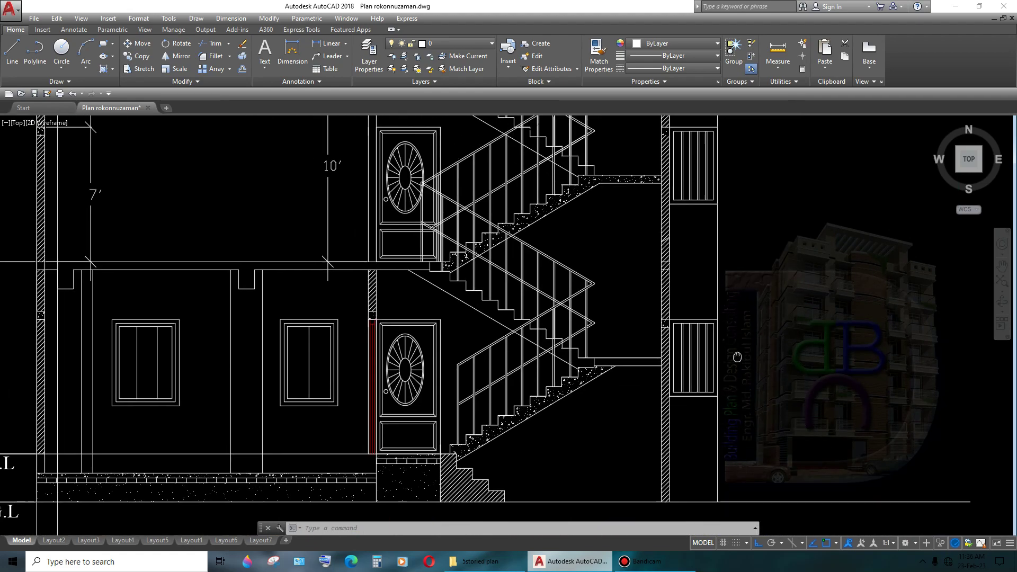
scroll(738, 356, down, 1)
scroll(710, 344, down, 2)
scroll(686, 331, up, 2)
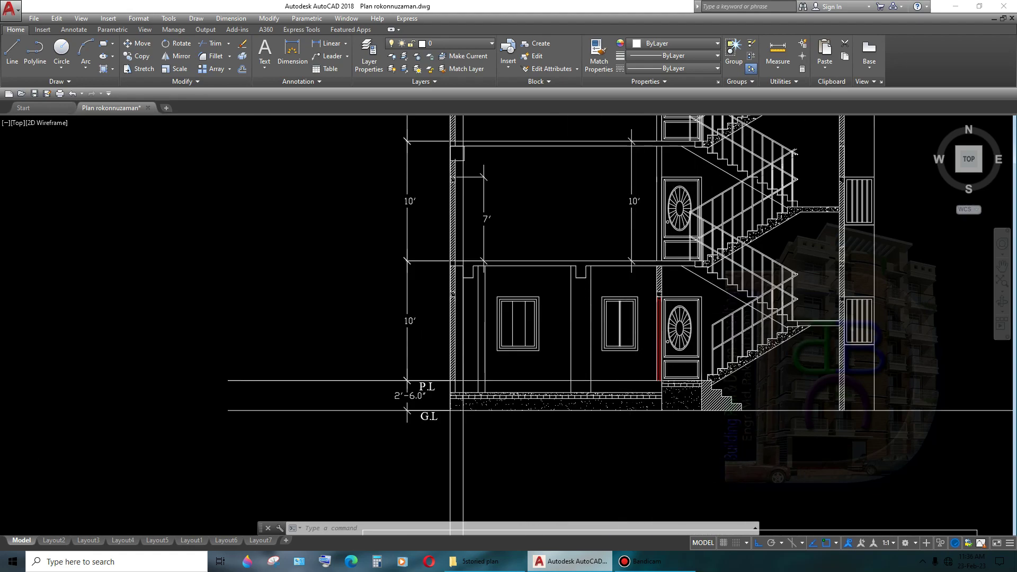
scroll(597, 385, down, 1)
scroll(597, 384, down, 1)
scroll(597, 384, down, 2)
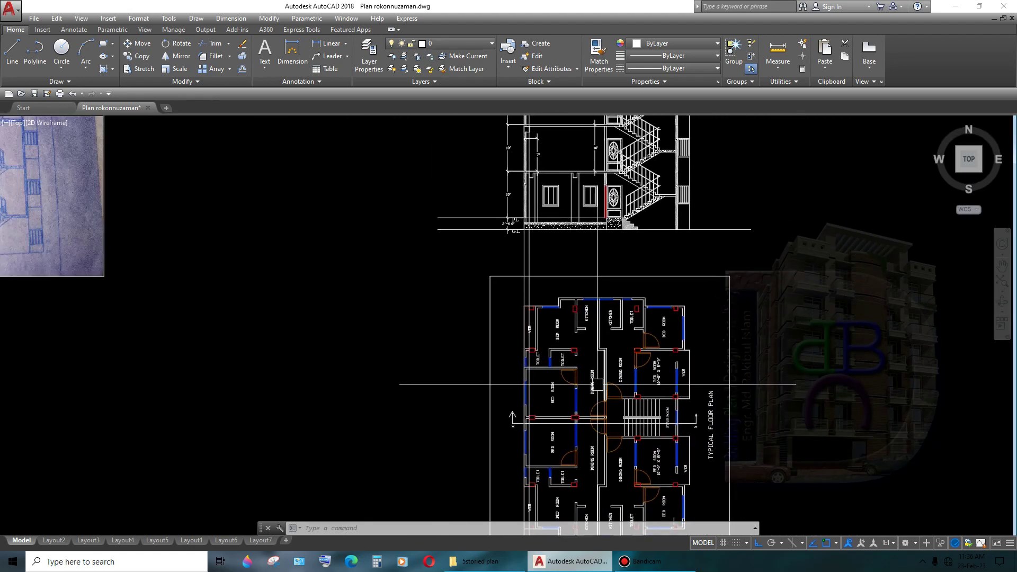
scroll(596, 384, up, 2)
scroll(582, 371, up, 2)
scroll(577, 265, down, 5)
scroll(574, 229, up, 1)
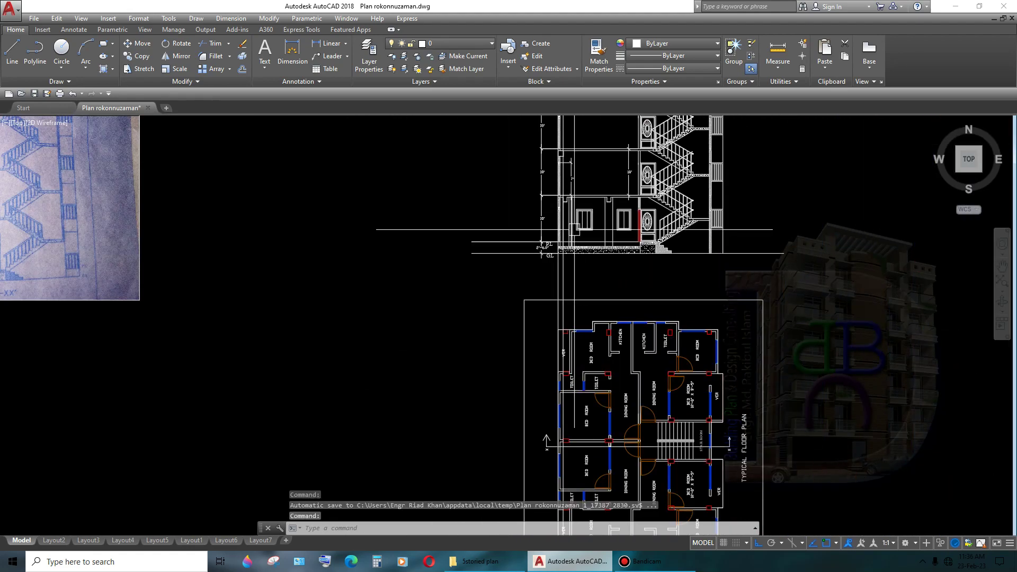
scroll(574, 233, up, 3)
scroll(551, 327, up, 1)
scroll(582, 328, down, 6)
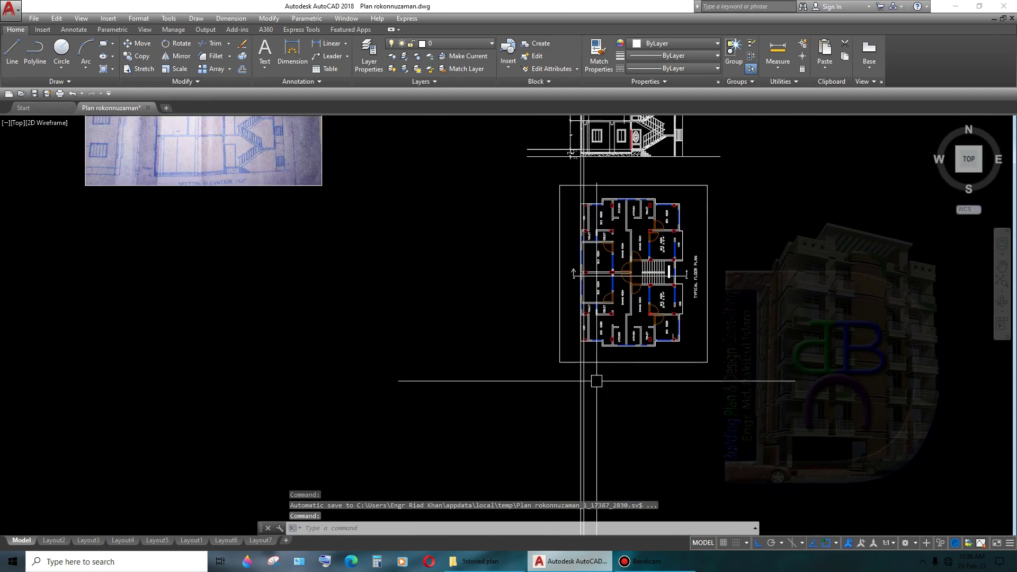
scroll(596, 381, up, 3)
- Bring the bed rooms and stair into view and select the vertical outer bedroom wall line
middle_drag(556, 345, 590, 334)
scroll(472, 250, up, 1)
scroll(471, 249, up, 2)
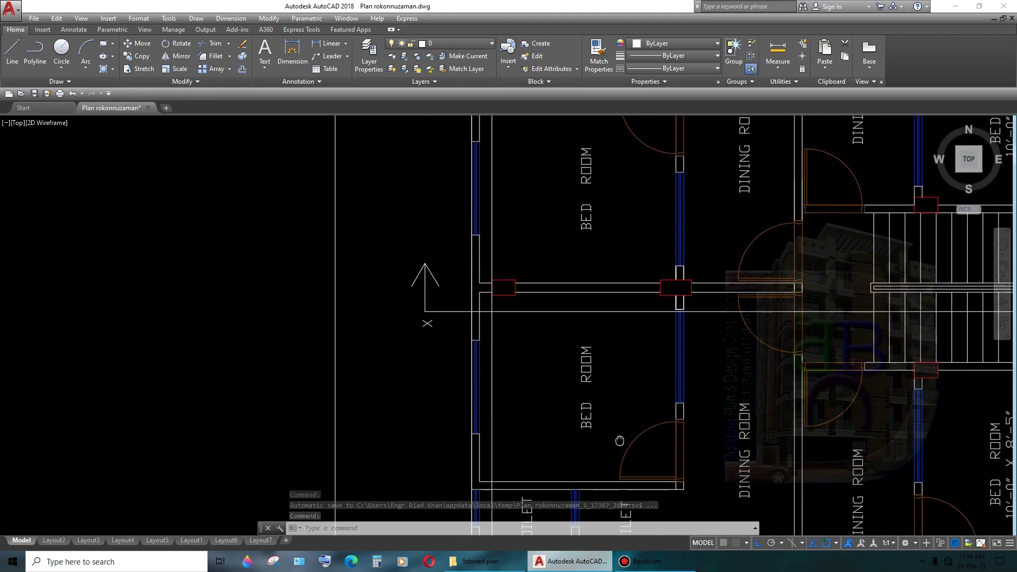
scroll(485, 392, up, 2)
click(495, 376)
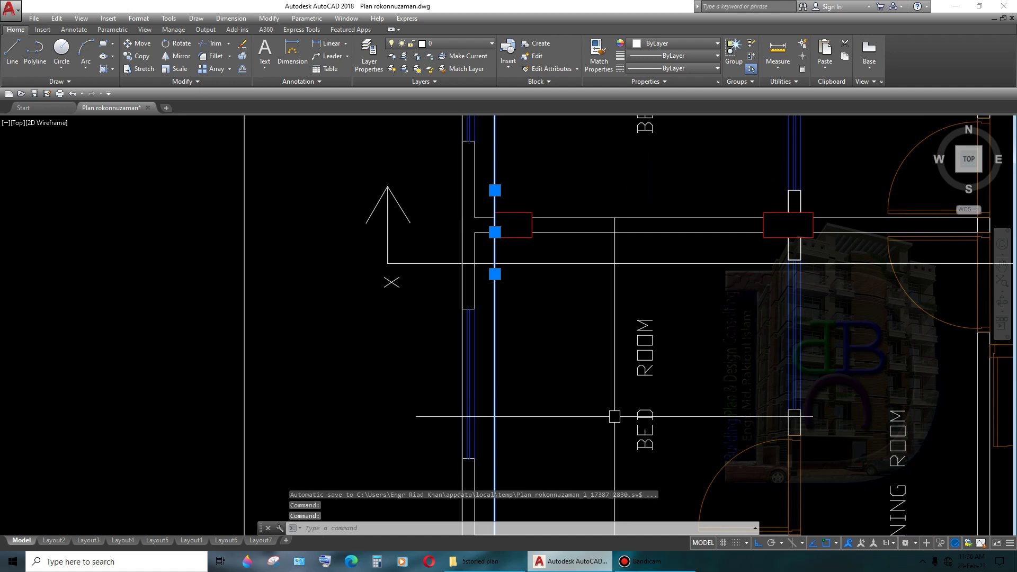
- Copy the selected bedroom wall line over to the stair elevation
text(cp)
key(Return)
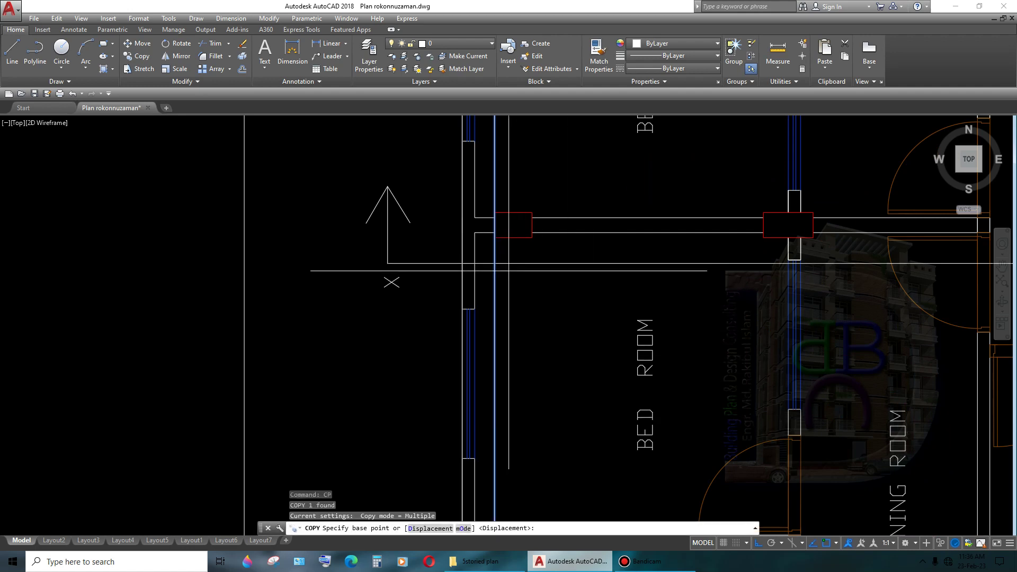
click(508, 270)
scroll(802, 232, up, 2)
scroll(783, 264, up, 2)
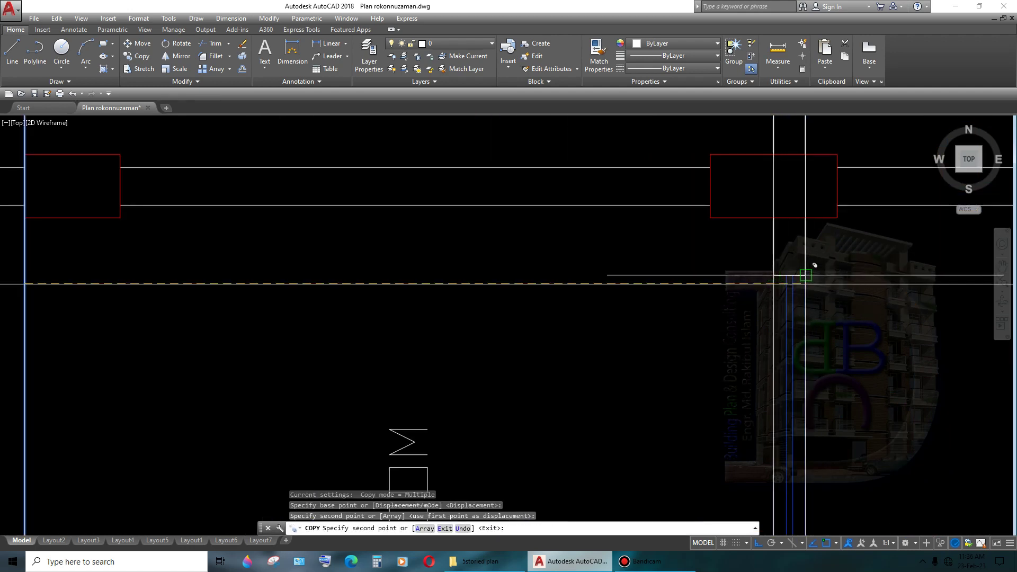
click(805, 275)
scroll(805, 275, down, 5)
scroll(741, 265, up, 3)
scroll(695, 274, up, 2)
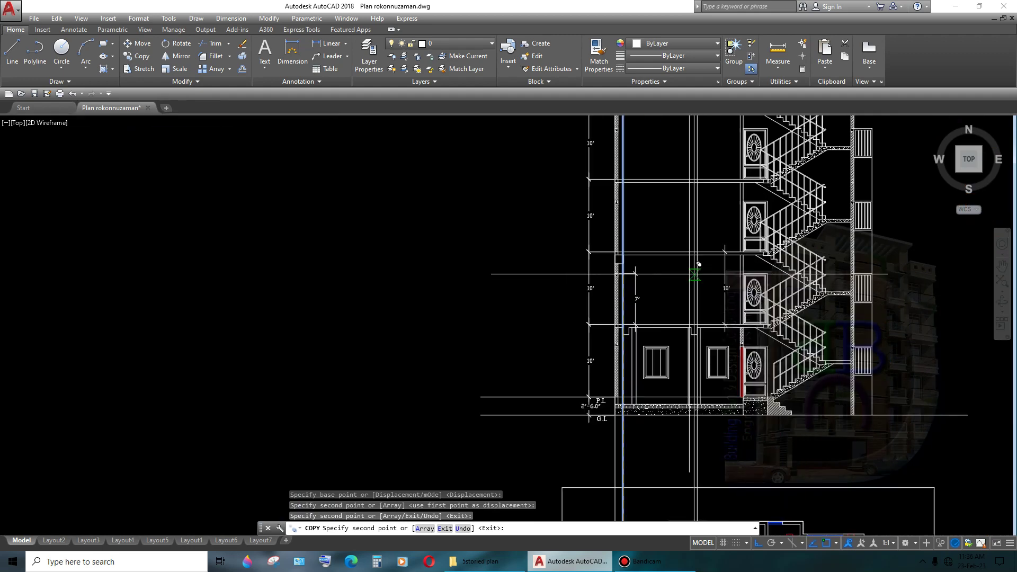
scroll(698, 297, up, 4)
scroll(697, 296, down, 3)
scroll(698, 297, up, 1)
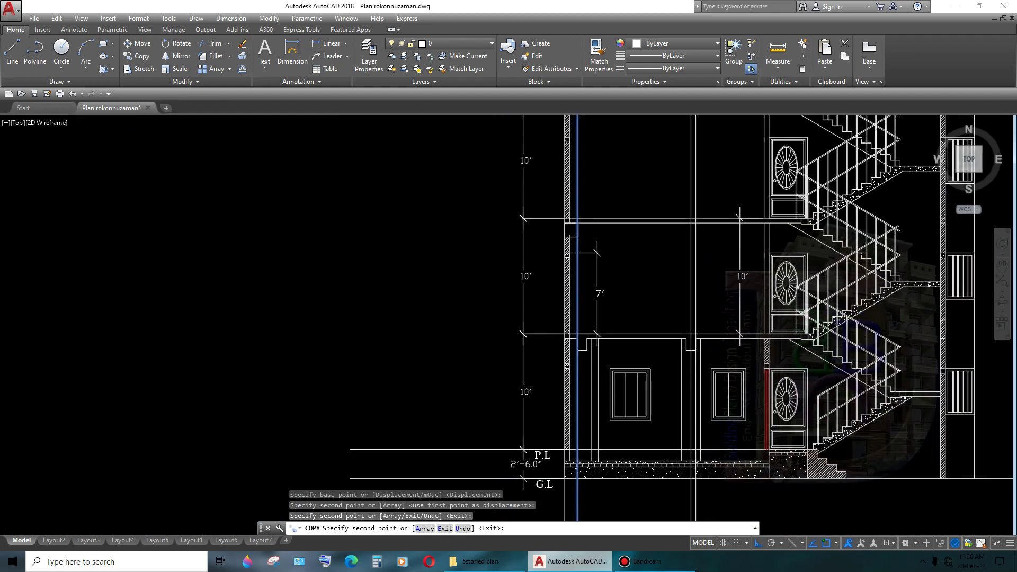
middle_drag(713, 336, 706, 344)
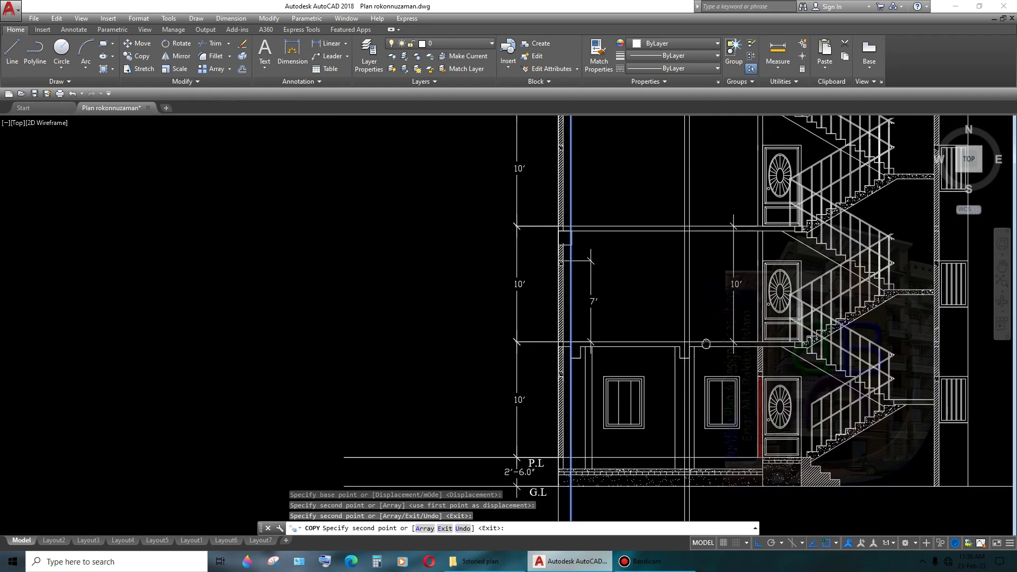
scroll(704, 350, up, 2)
scroll(700, 362, up, 1)
scroll(695, 375, up, 1)
key(Escape)
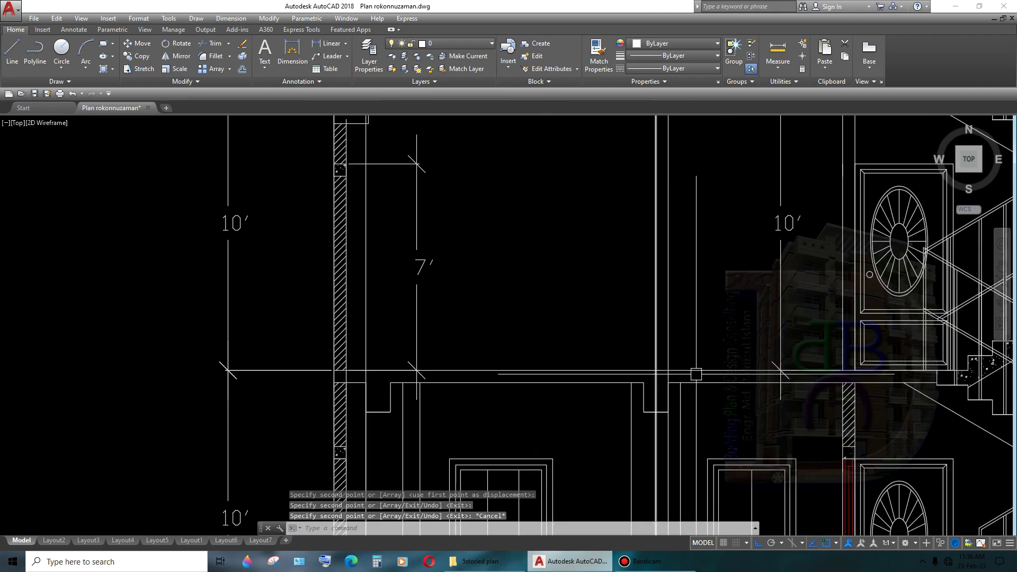
- Draw a new line ending on the elevation's floor level
text(l)
key(Return)
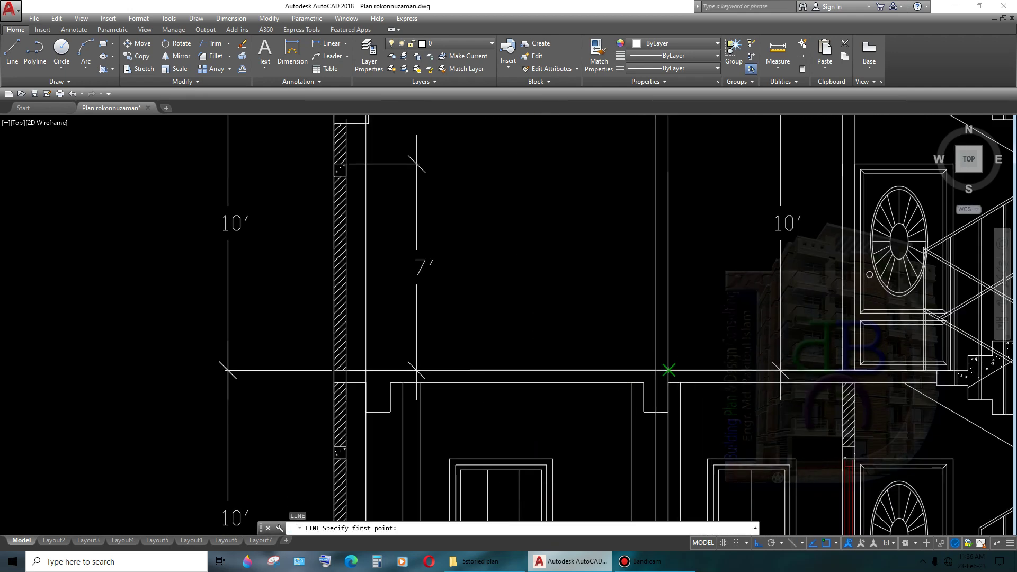
middle_drag(669, 143, 650, 309)
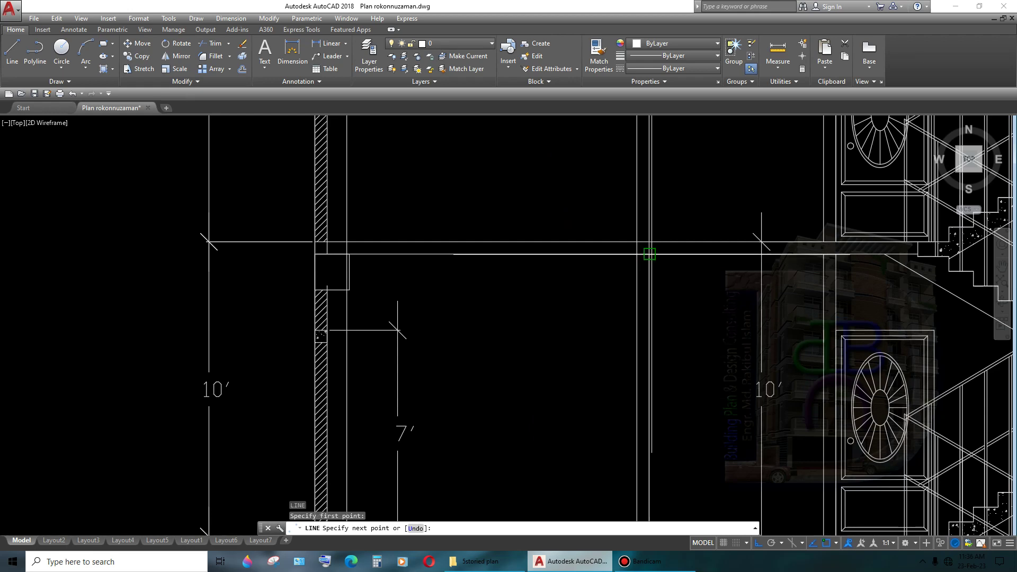
middle_drag(657, 529, 659, 398)
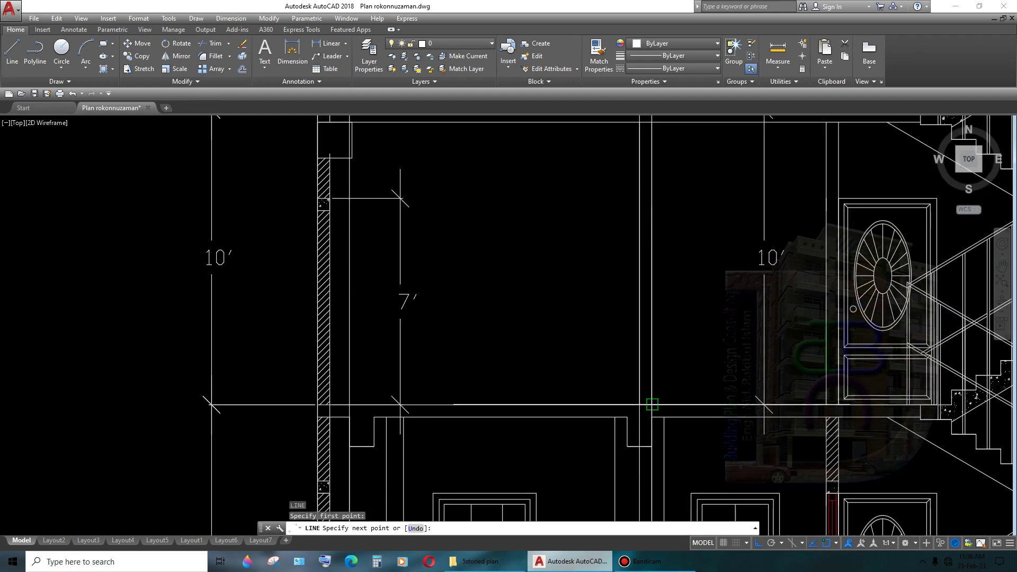
scroll(651, 404, up, 4)
scroll(622, 402, down, 6)
scroll(662, 403, up, 3)
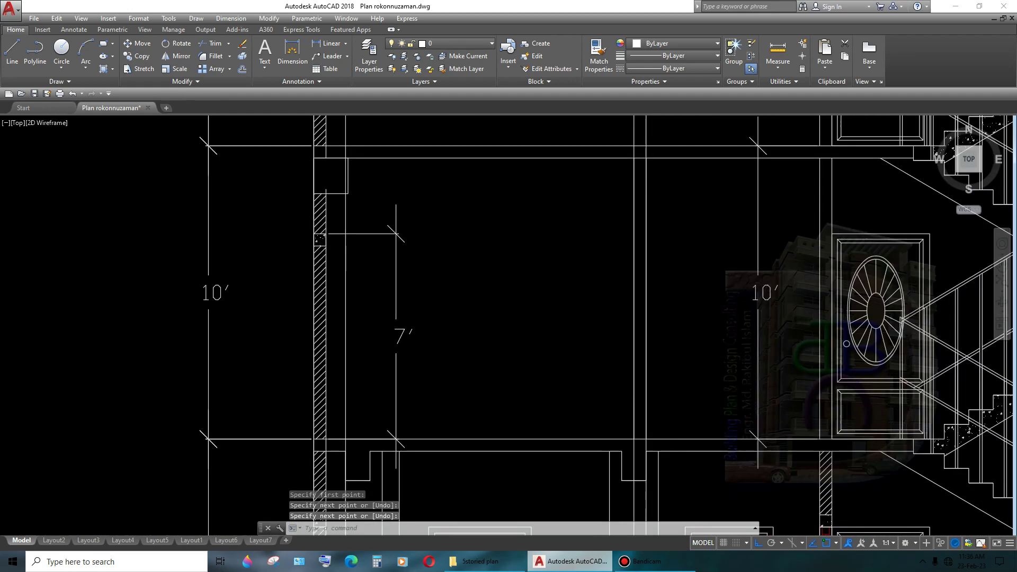
scroll(683, 404, up, 2)
click(688, 403)
text(o)
key(Return)
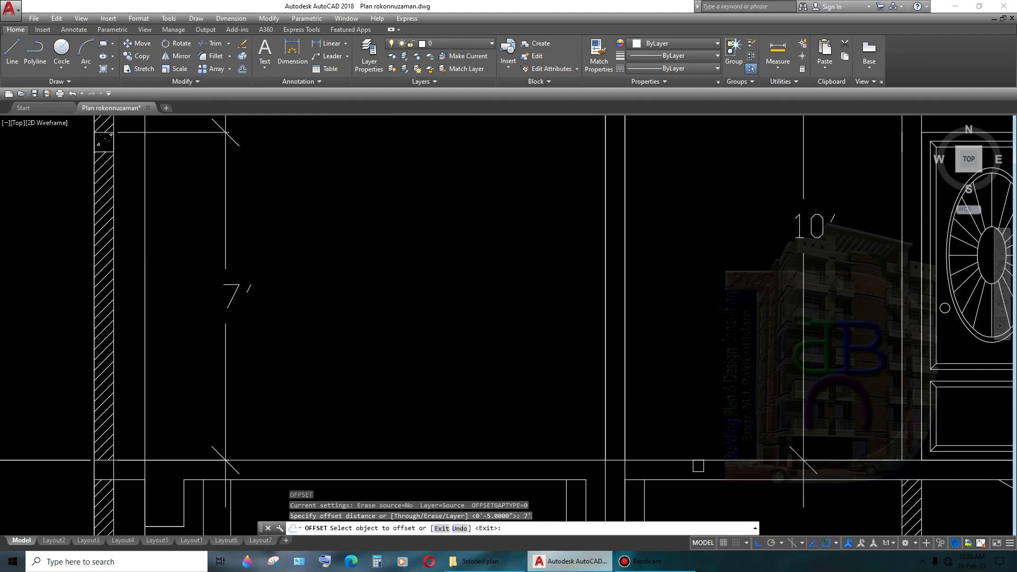
- Offset the floor-level line 7' upward
click(698, 466)
click(687, 367)
scroll(687, 368, down, 3)
scroll(681, 325, up, 3)
scroll(687, 343, up, 1)
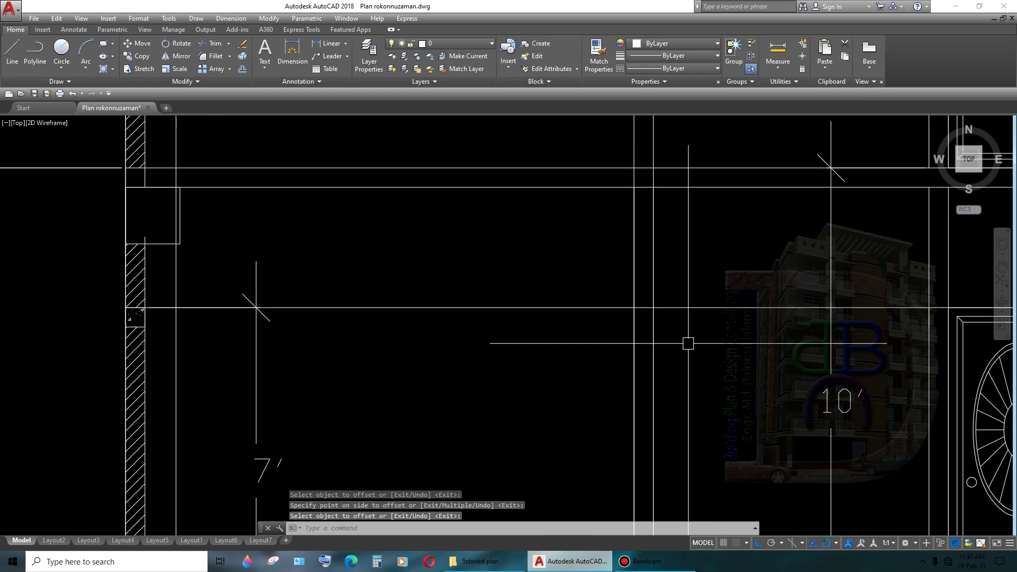
- Offset another horizontal line 5 inches using a new distance
key(Return)
key(Return)
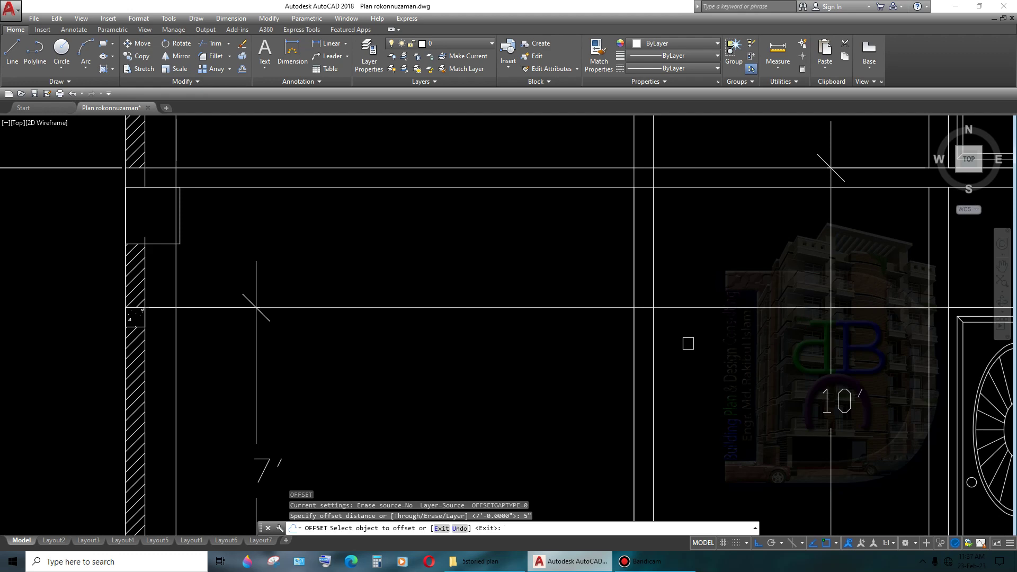
click(728, 307)
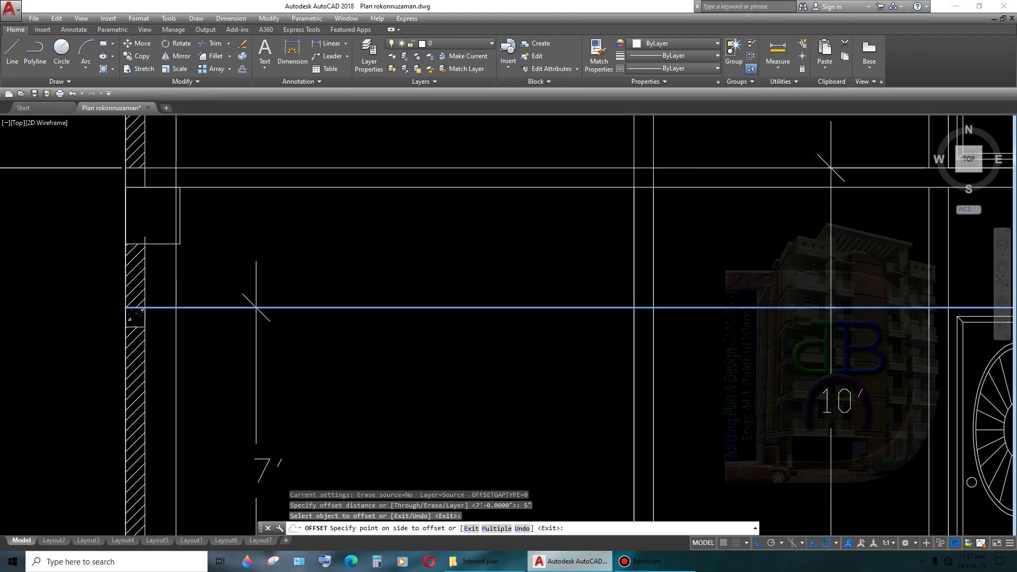
middle_drag(913, 270, 725, 332)
key(Escape)
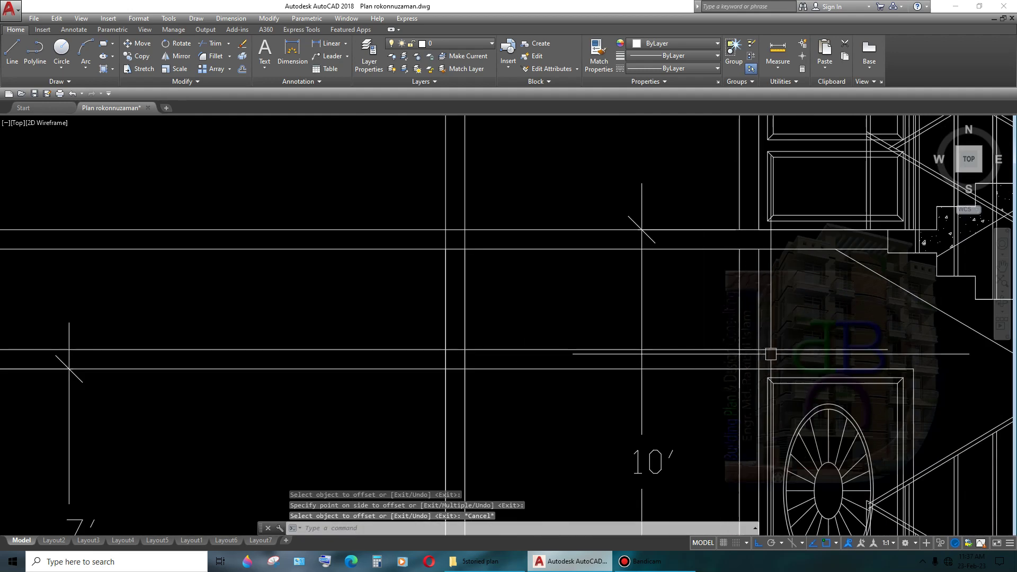
- Offset the horizontal line in the elevation bay 4'6" downward
scroll(507, 386, down, 4)
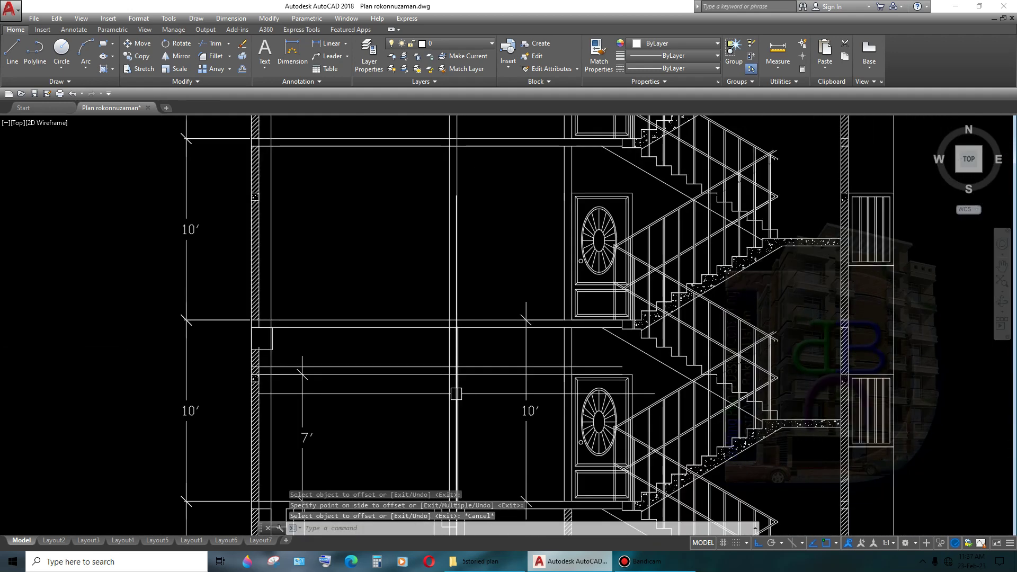
middle_drag(507, 387, 584, 288)
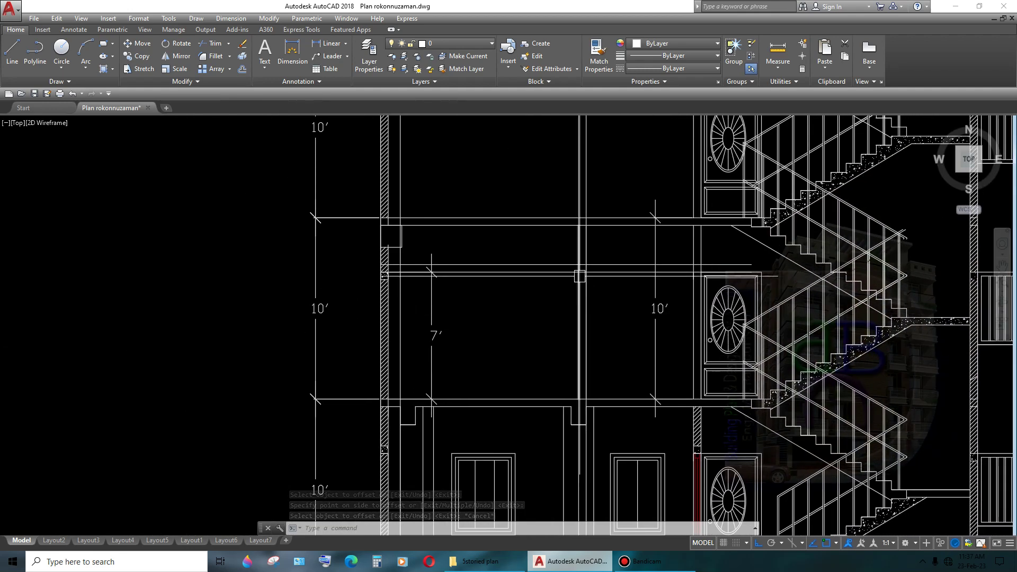
scroll(586, 317, up, 5)
scroll(586, 318, down, 5)
scroll(621, 322, up, 2)
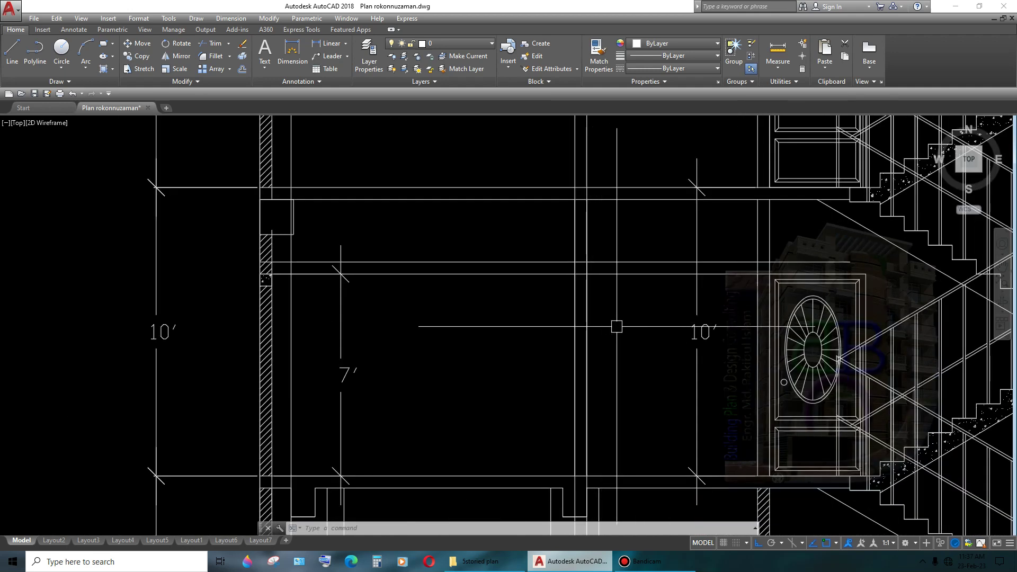
text(o)
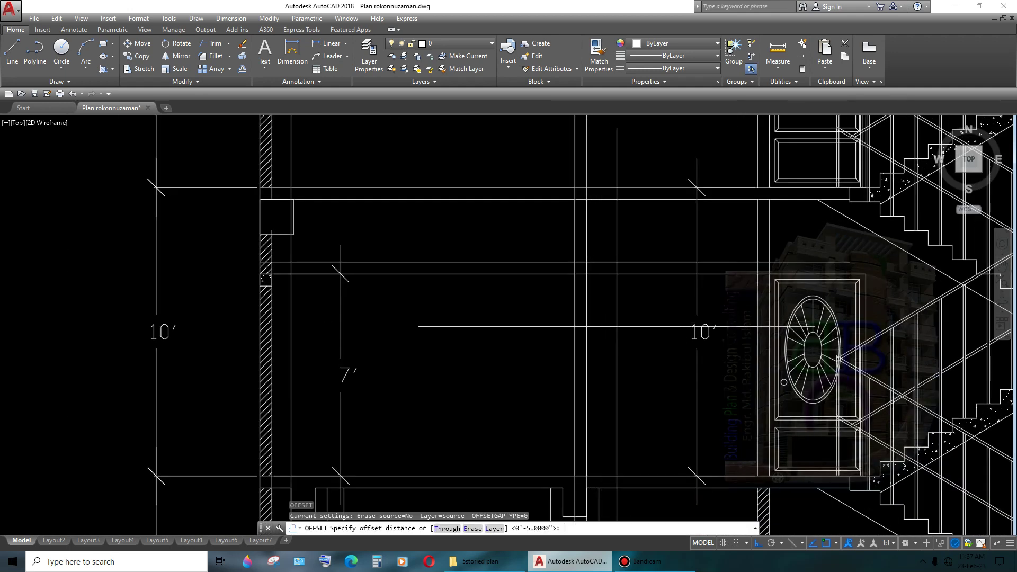
key(Return)
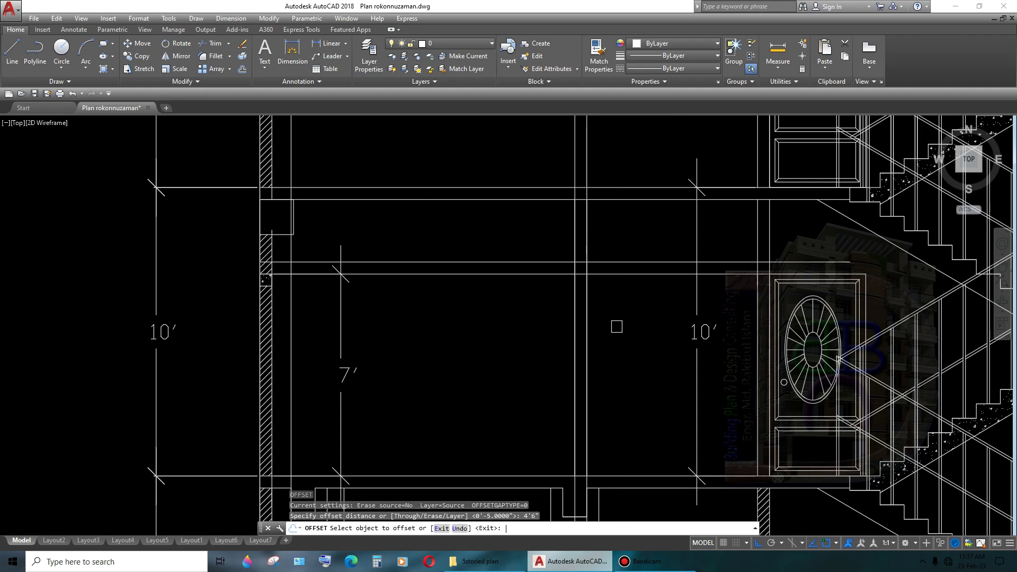
click(613, 274)
click(674, 328)
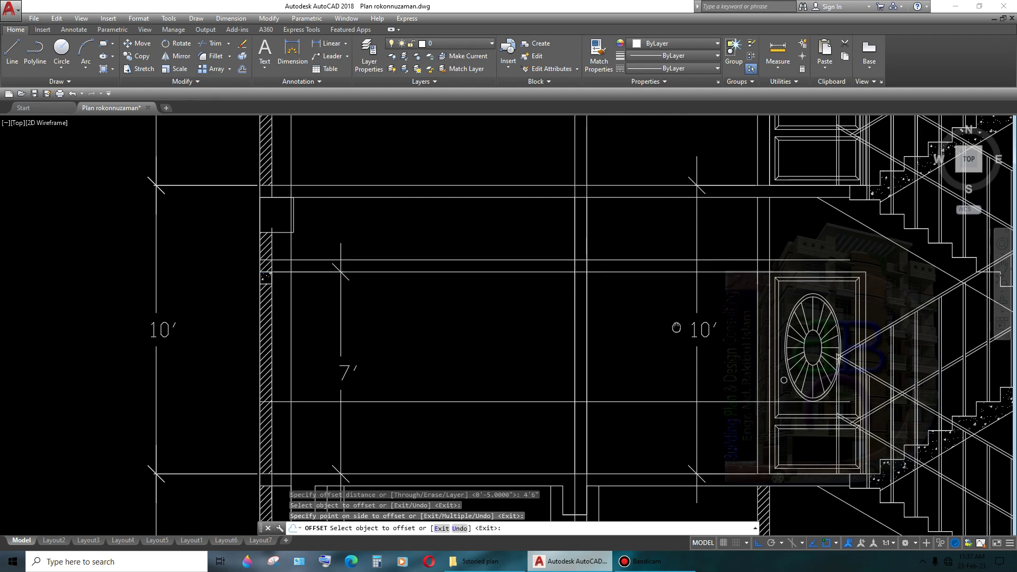
key(Escape)
mouse_move(618, 342)
middle_down()
mouse_move(604, 260)
mouse_move(615, 284)
middle_up()
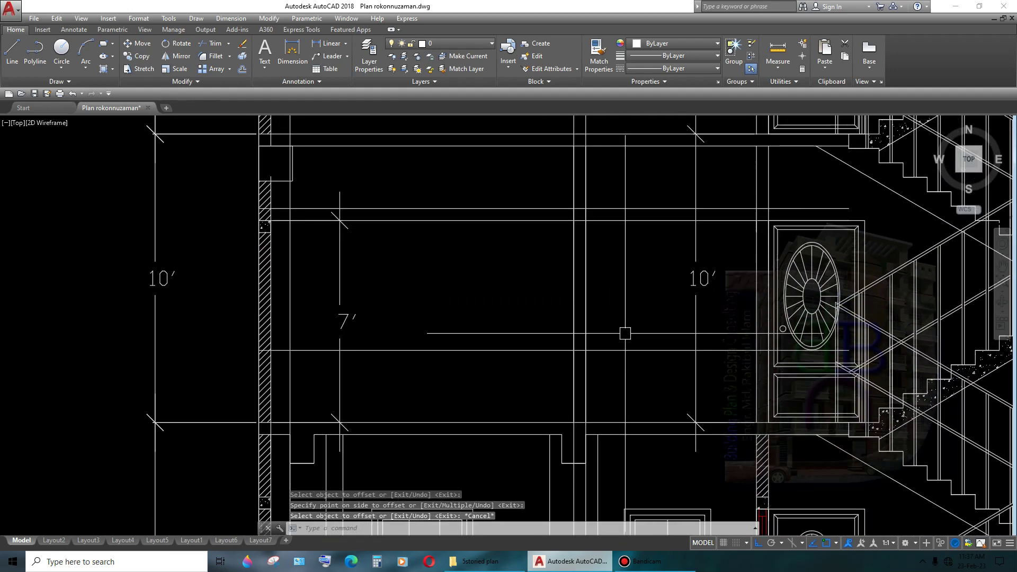
- Trim the excess ends off the new horizontal lines, using all objects as cutting edges
text(tr)
key(Return)
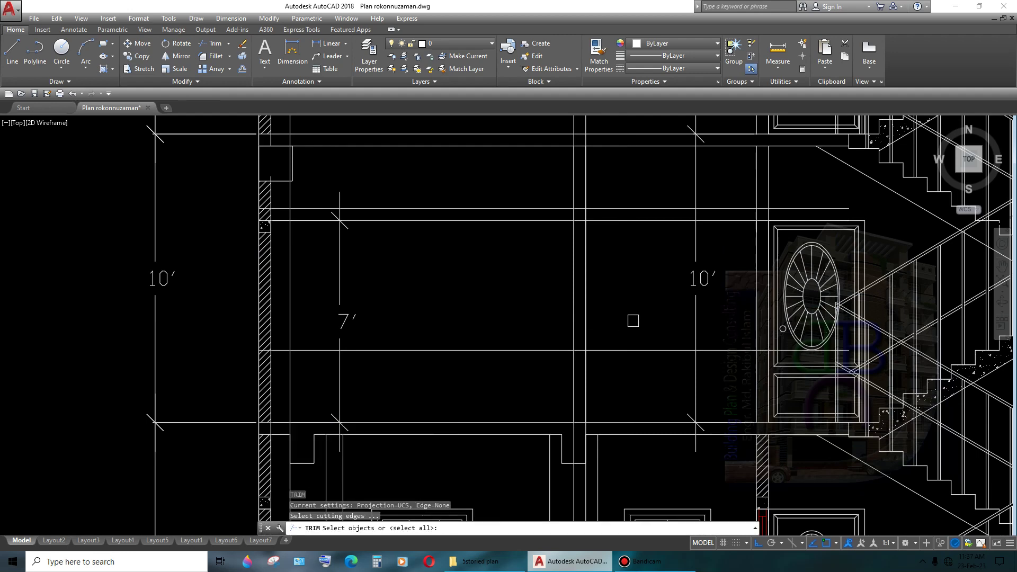
key(Return)
click(526, 334)
key(Return)
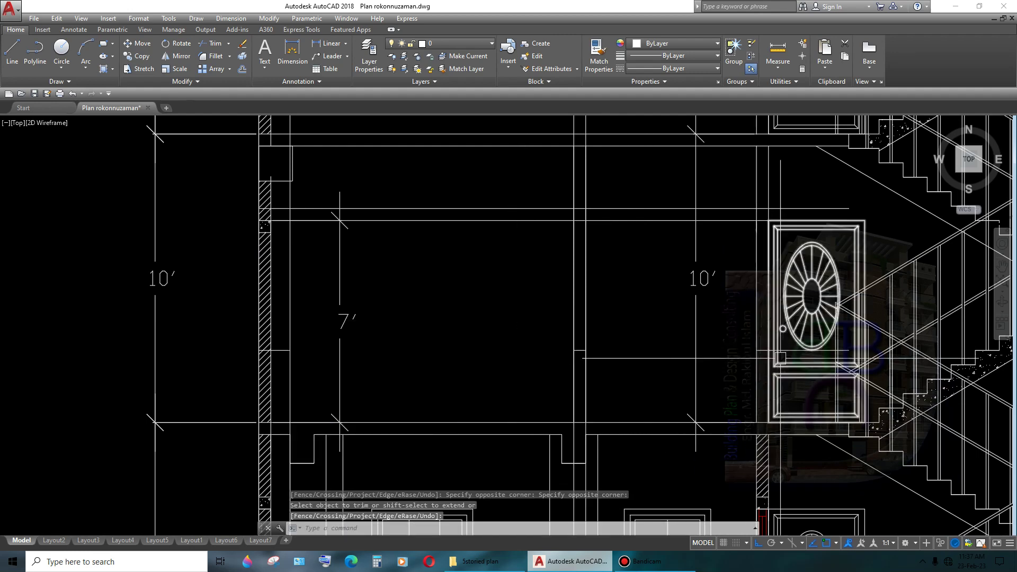
- Delete the stray horizontal line from the elevation bay
scroll(586, 353, up, 2)
click(794, 334)
key(Delete)
scroll(794, 334, down, 2)
scroll(251, 350, up, 2)
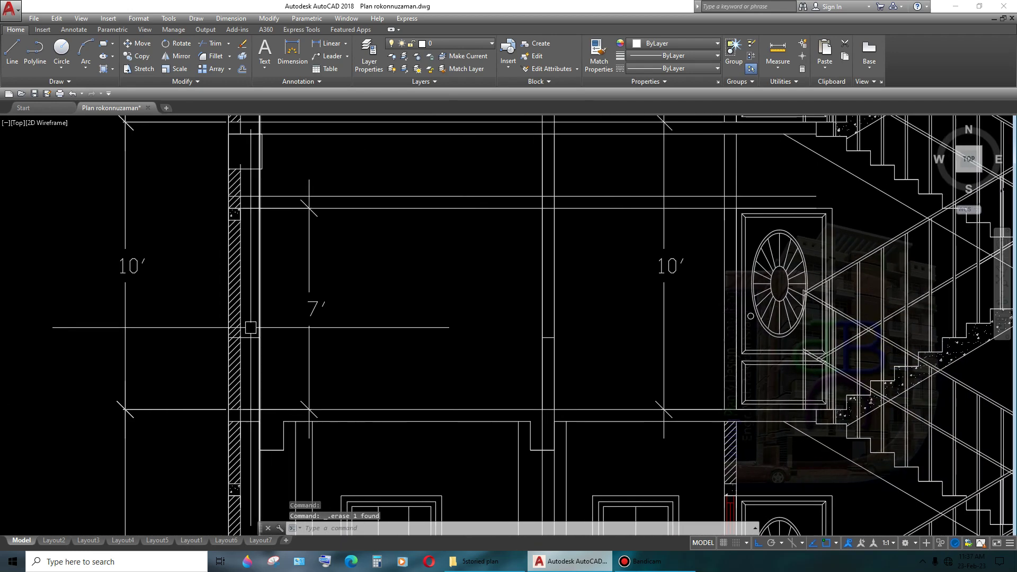
scroll(251, 351, up, 2)
scroll(416, 345, down, 3)
scroll(416, 345, up, 1)
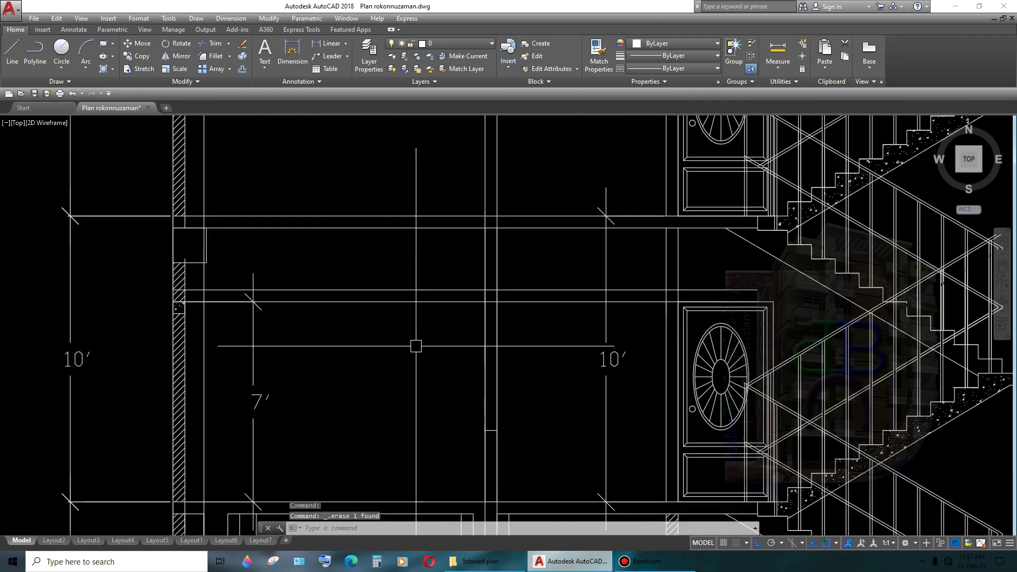
middle_drag(521, 339, 511, 319)
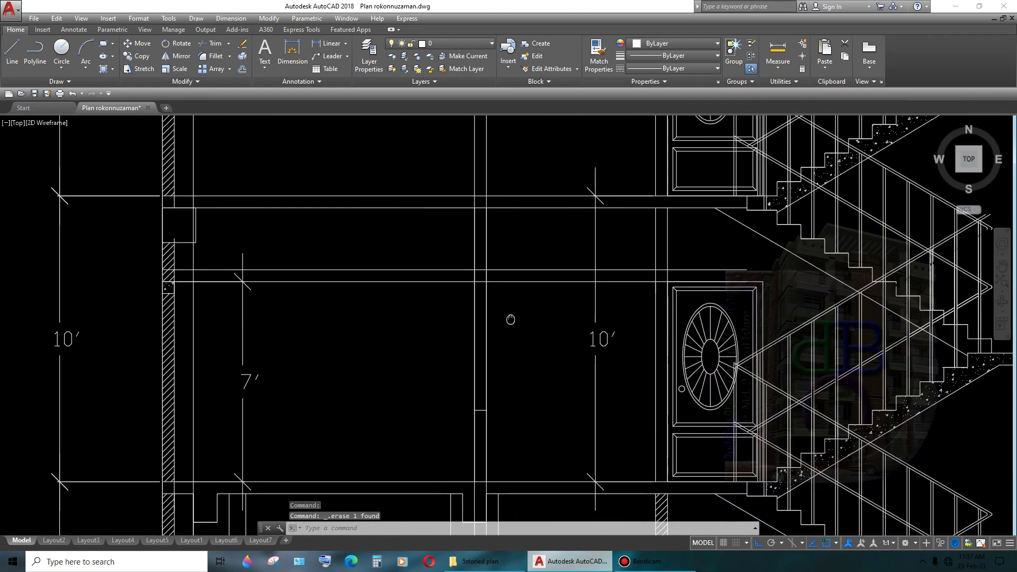
- Trim the remaining excess line ends higher up in the bay
text(tr)
key(Return)
key(Return)
click(545, 242)
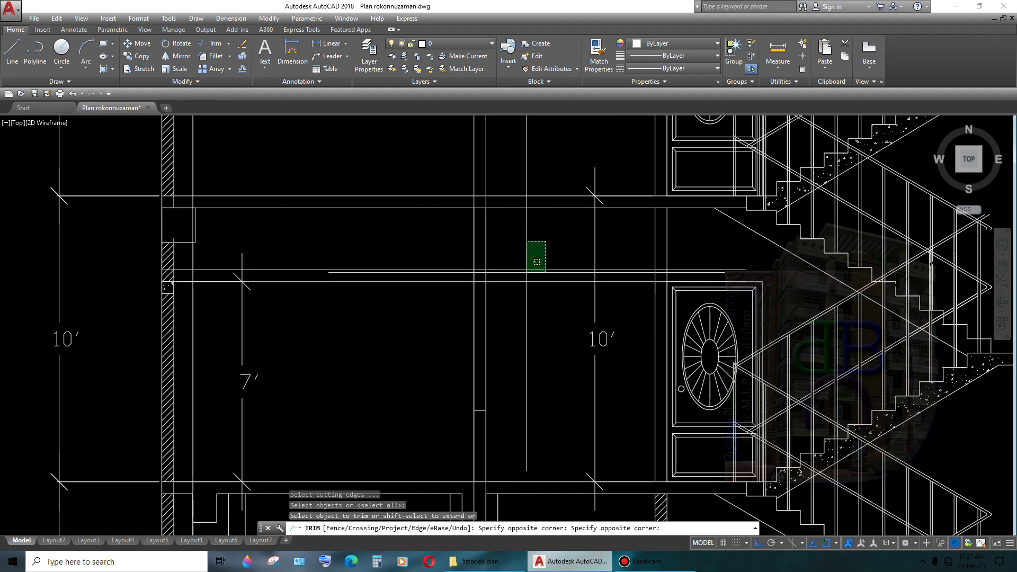
click(524, 283)
scroll(404, 267, up, 2)
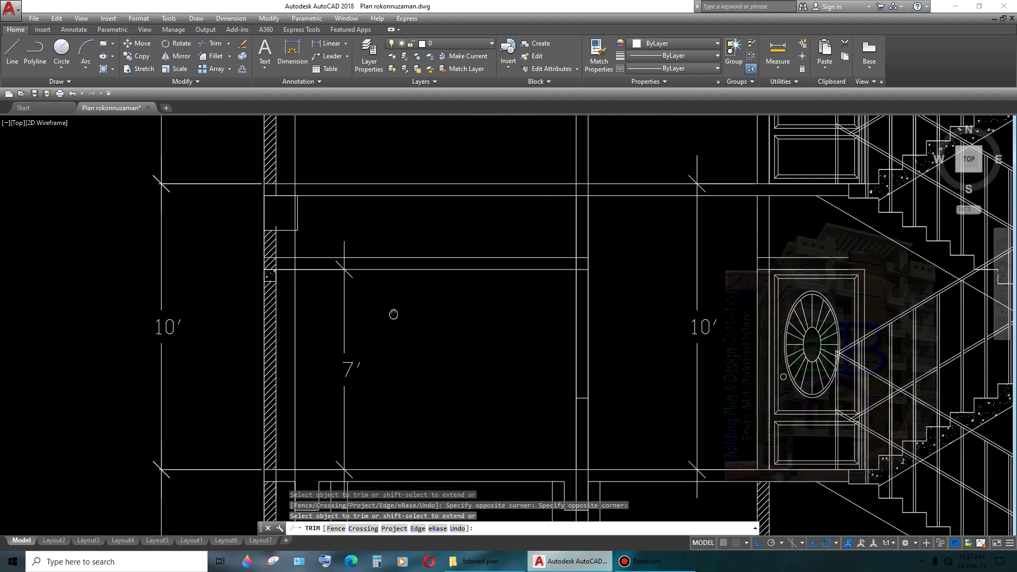
scroll(347, 297, up, 3)
key(Escape)
- Delete the small square box at the top of the hatched wall
click(351, 255)
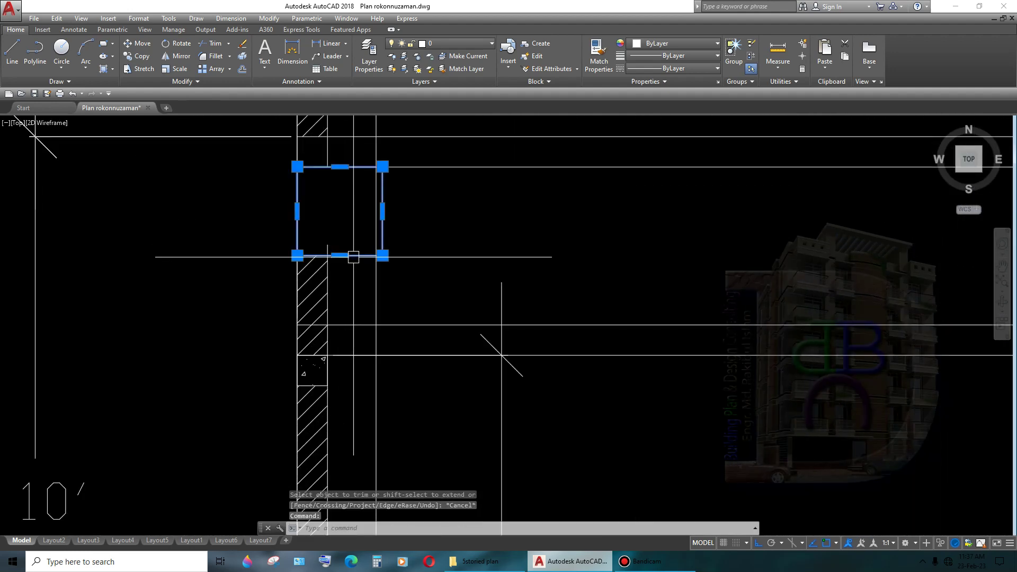
key(Delete)
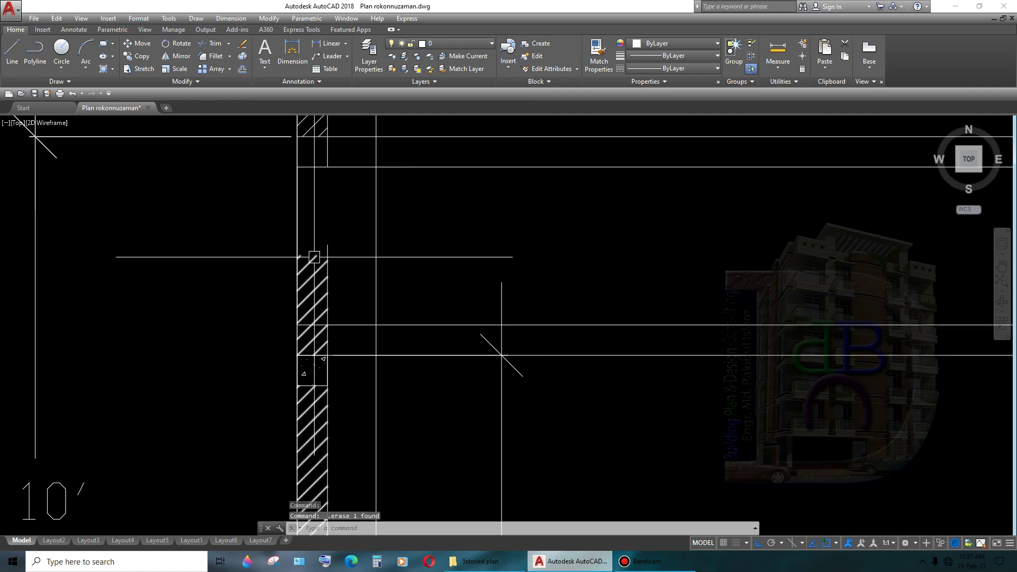
click(324, 344)
key(Delete)
- Undo the accidental deletion to restore the wall hatch
scroll(334, 269, up, 3)
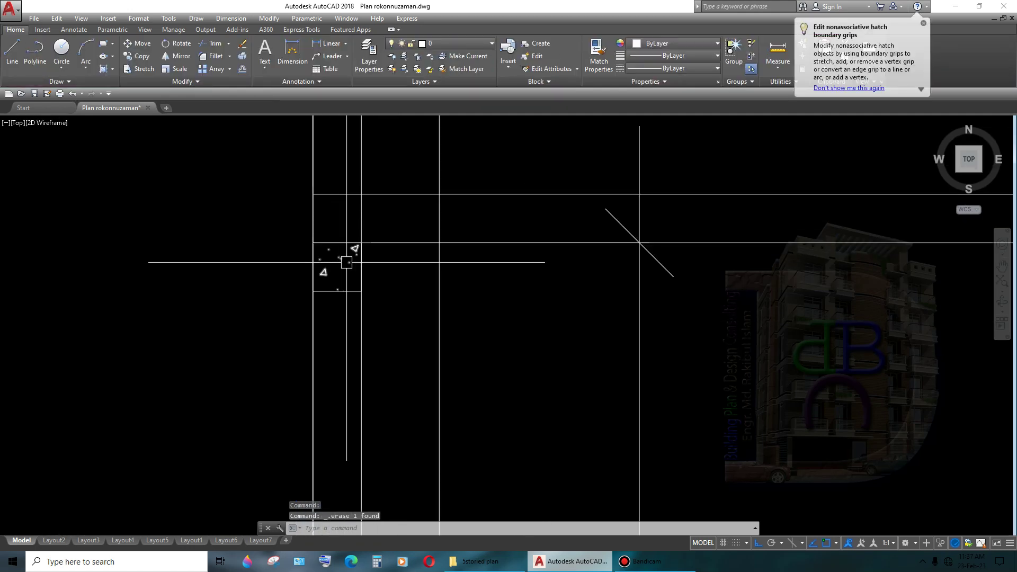
click(353, 255)
scroll(350, 264, down, 4)
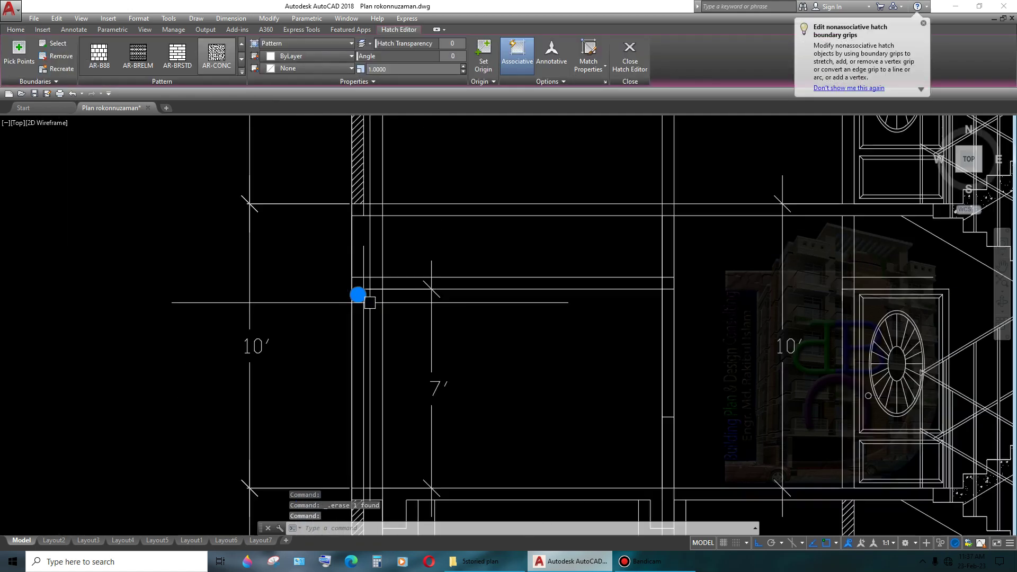
scroll(370, 280, down, 2)
middle_drag(411, 286, 384, 212)
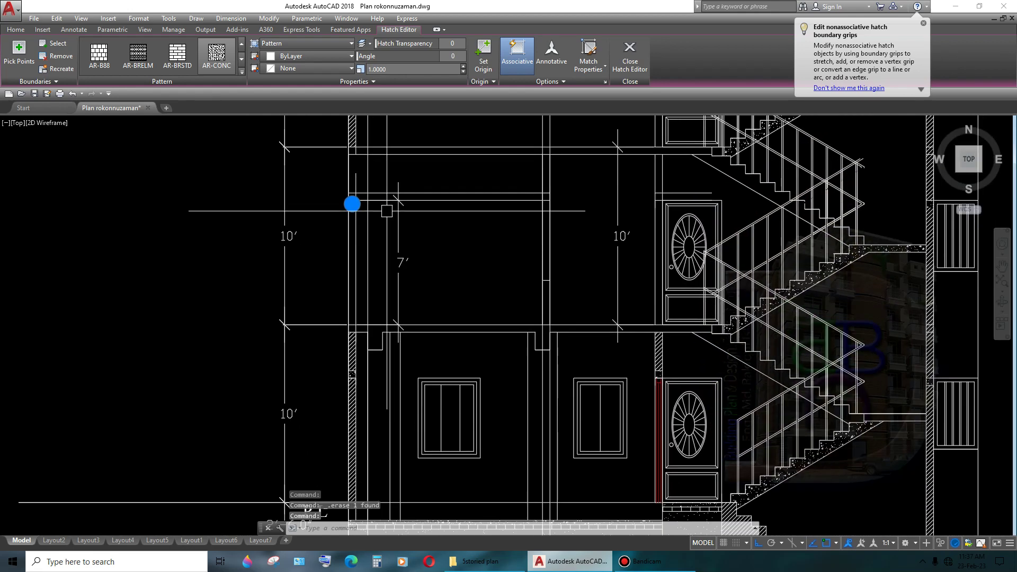
key(Delete)
scroll(369, 276, up, 2)
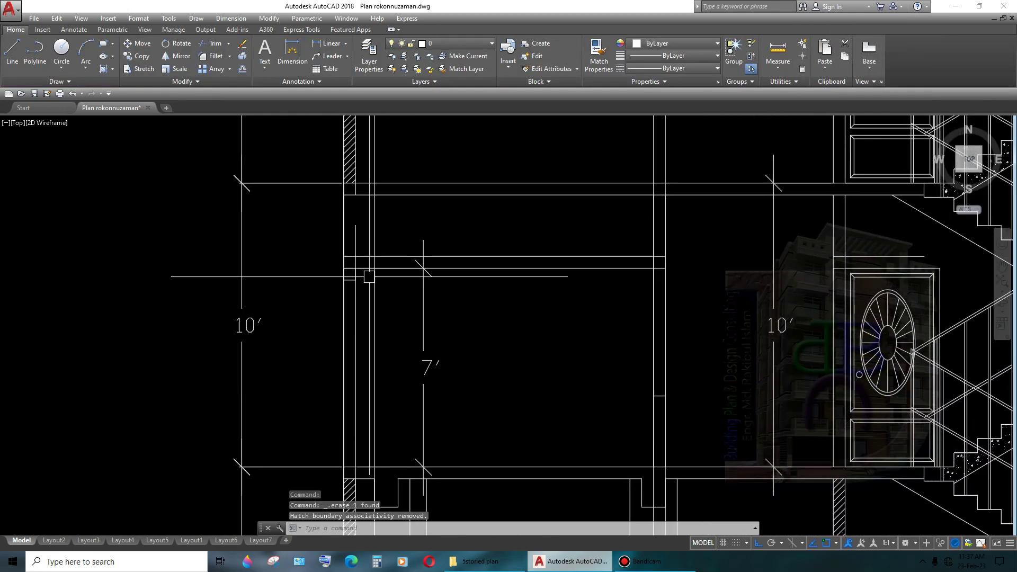
key(ctrl+z)
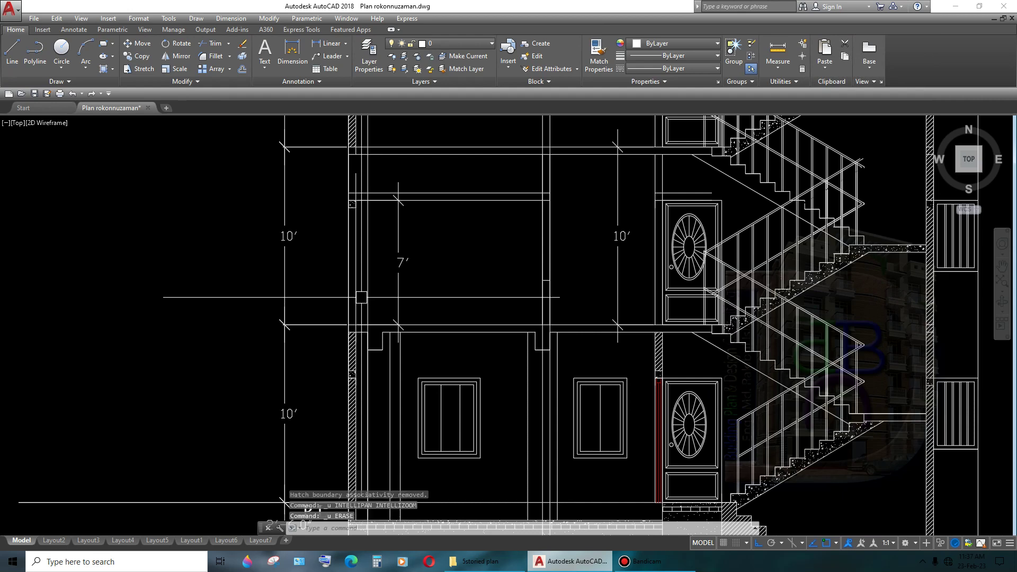
scroll(361, 297, up, 1)
scroll(360, 275, up, 4)
- Move the short line at the wall corner to its new position
click(360, 295)
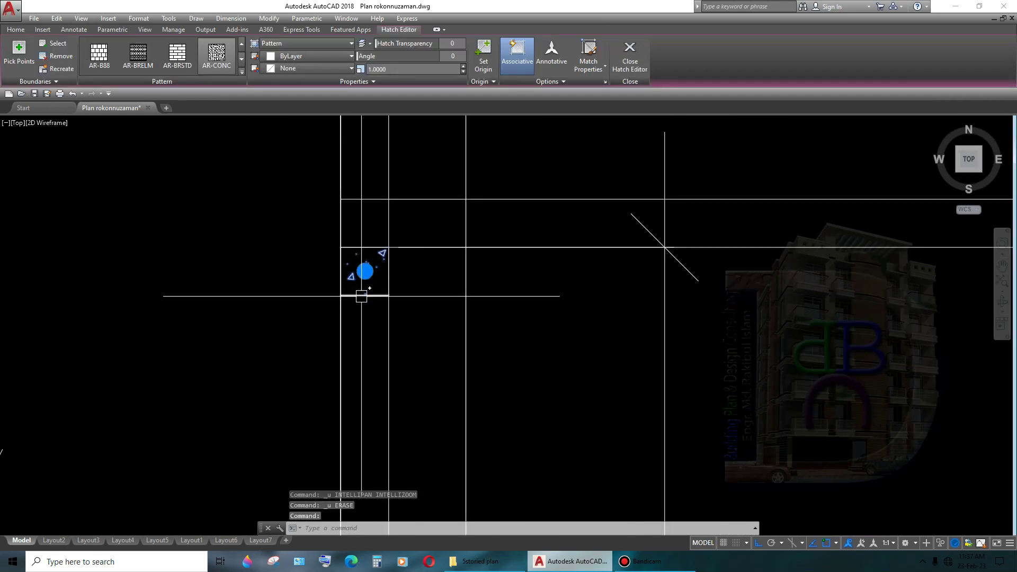
text(m)
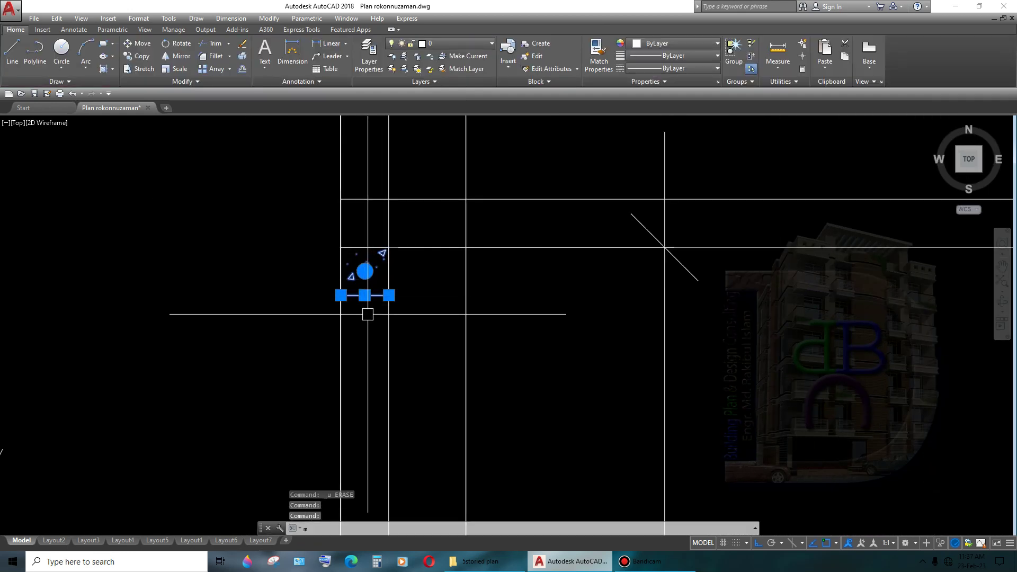
key(Return)
click(389, 295)
click(404, 252)
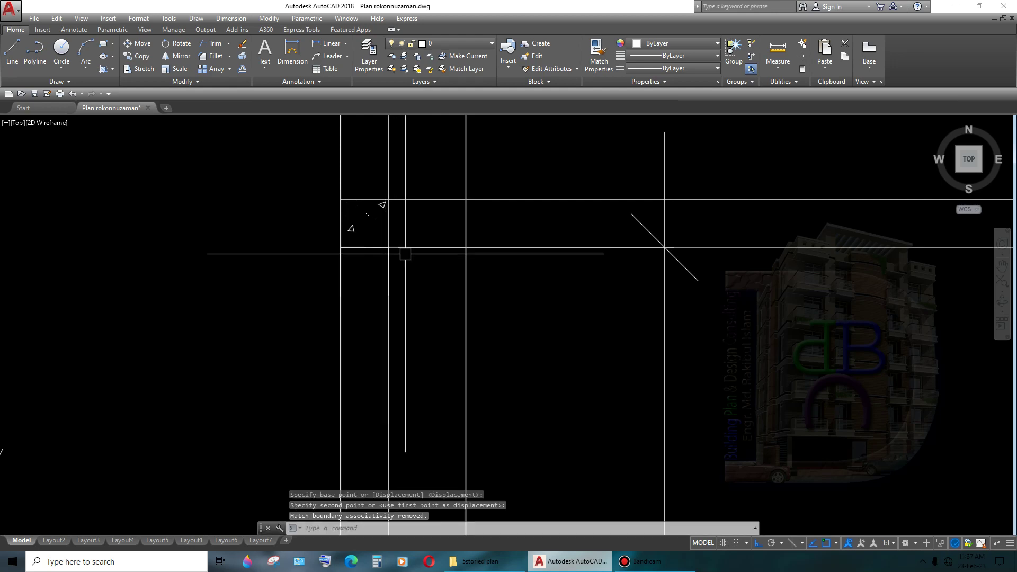
scroll(570, 318, up, 3)
scroll(484, 320, up, 2)
scroll(316, 255, up, 2)
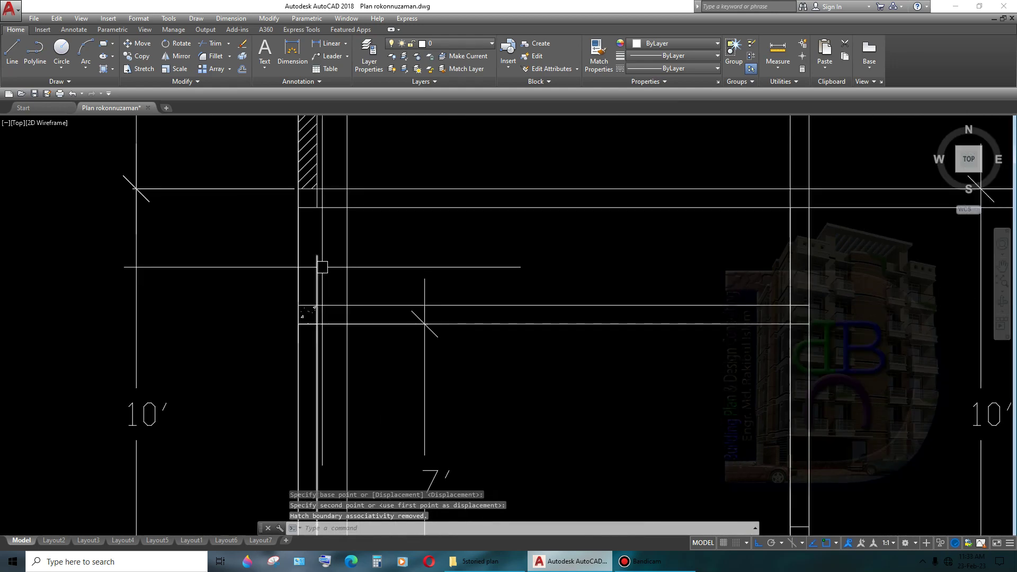
- Pan to the upper storey bays and start a new line there
click(321, 266)
key(Escape)
scroll(325, 199, down, 5)
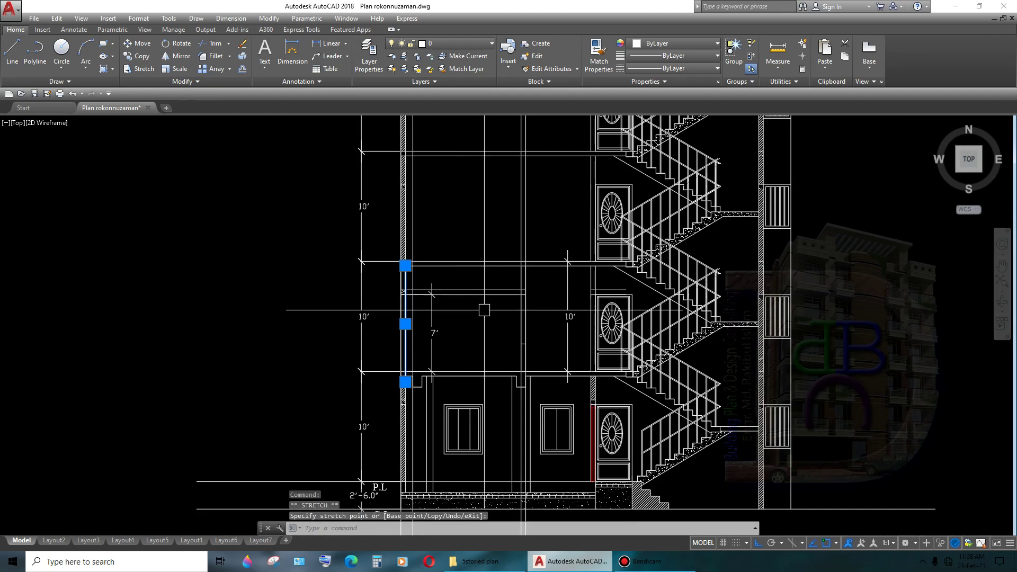
middle_drag(581, 303, 479, 288)
scroll(479, 288, up, 2)
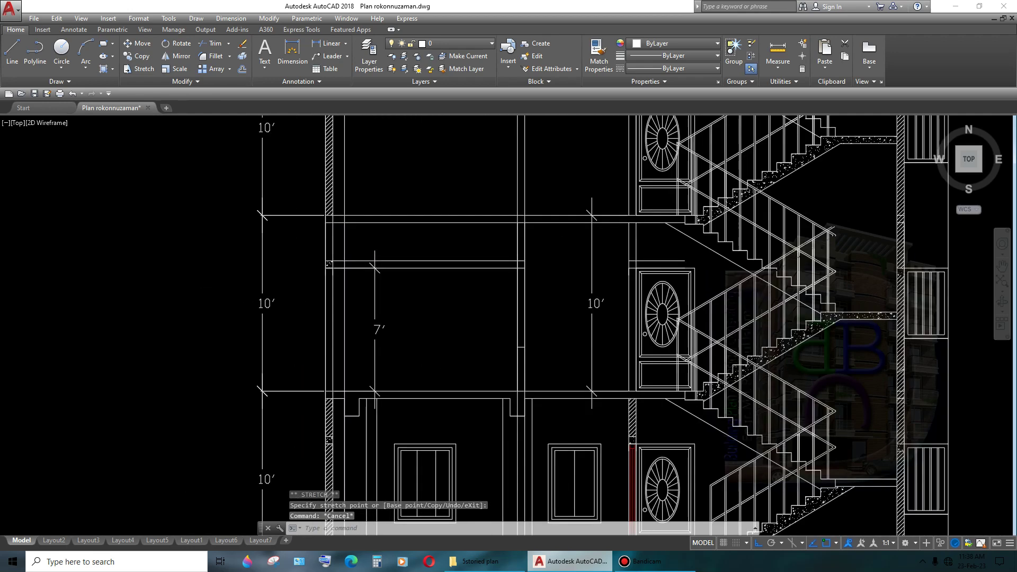
scroll(480, 291, up, 2)
middle_drag(636, 321, 537, 310)
scroll(490, 328, up, 1)
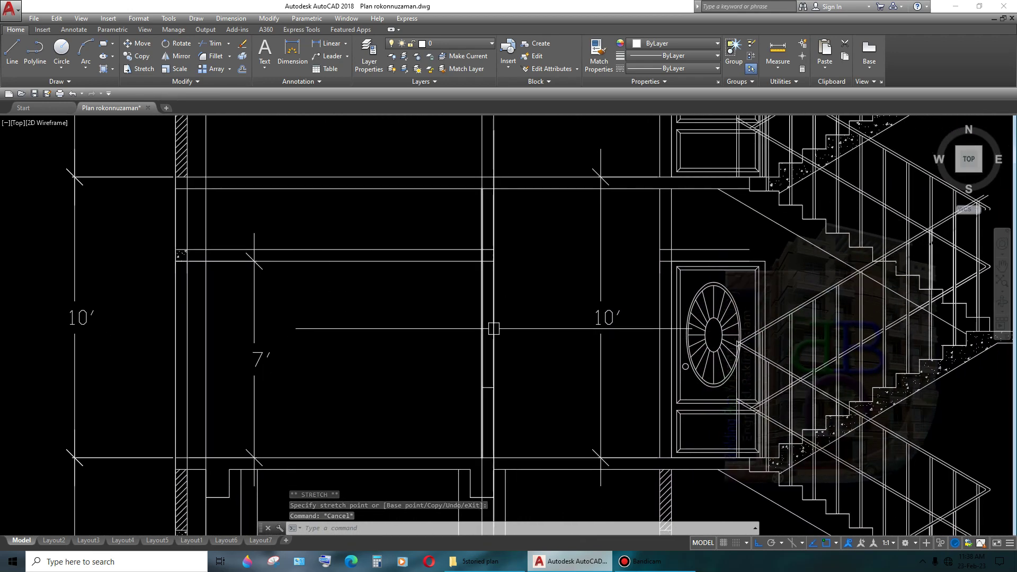
scroll(488, 297, up, 2)
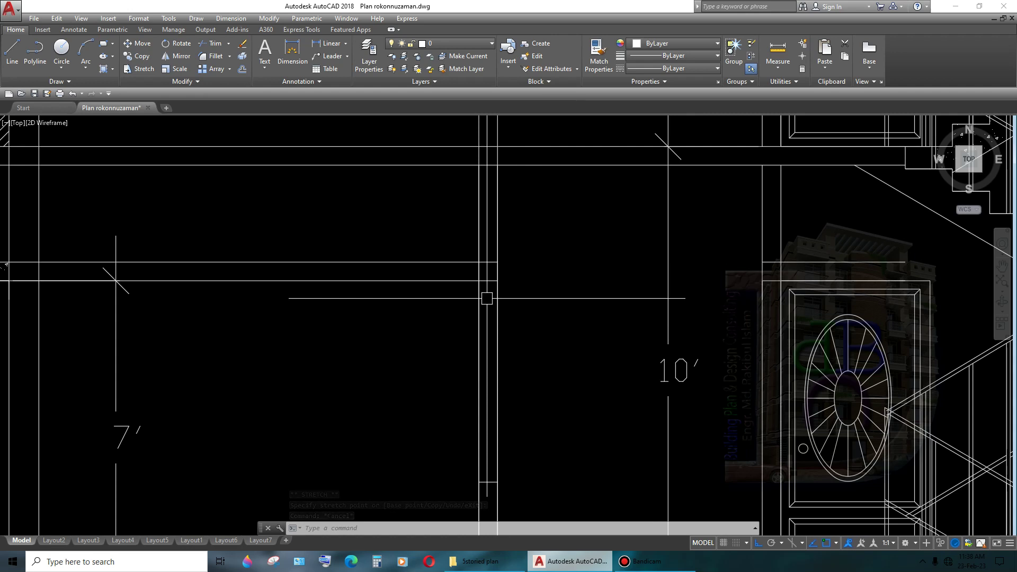
text(l)
key(Return)
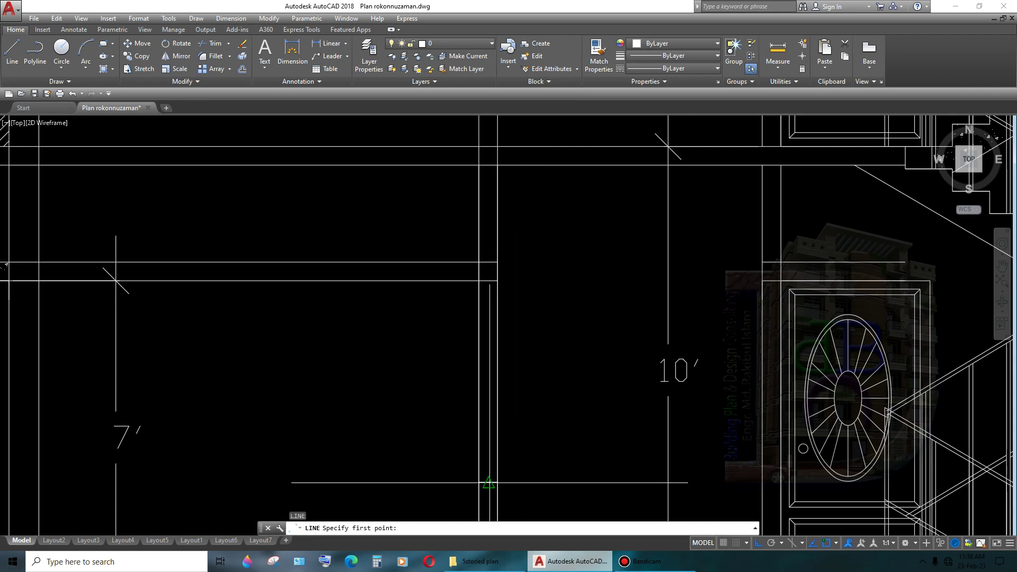
- Finish the new line and offset the horizontal line 2" downward
click(488, 482)
scroll(491, 333, up, 3)
key(Return)
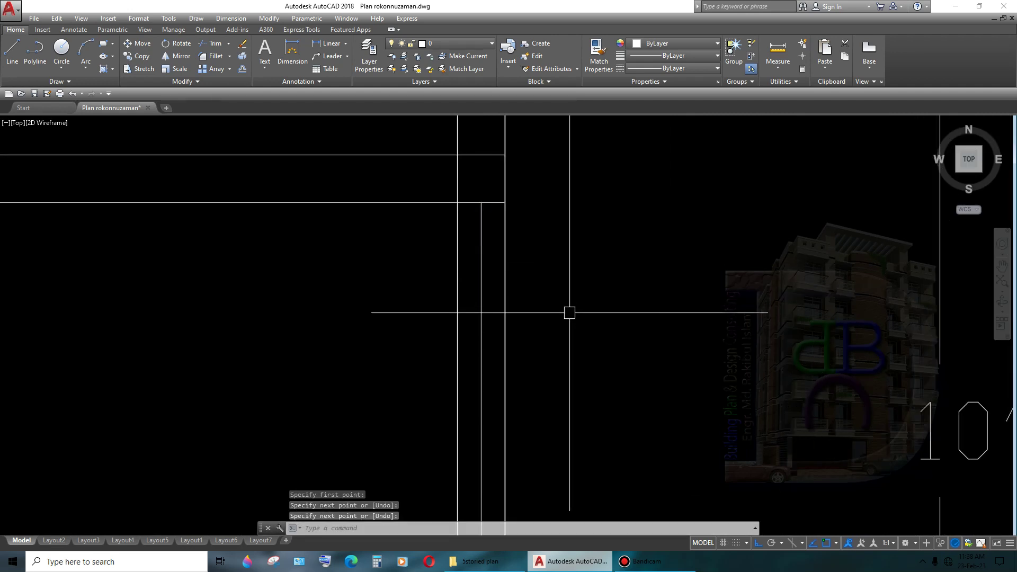
text(o)
key(Return)
key(Return)
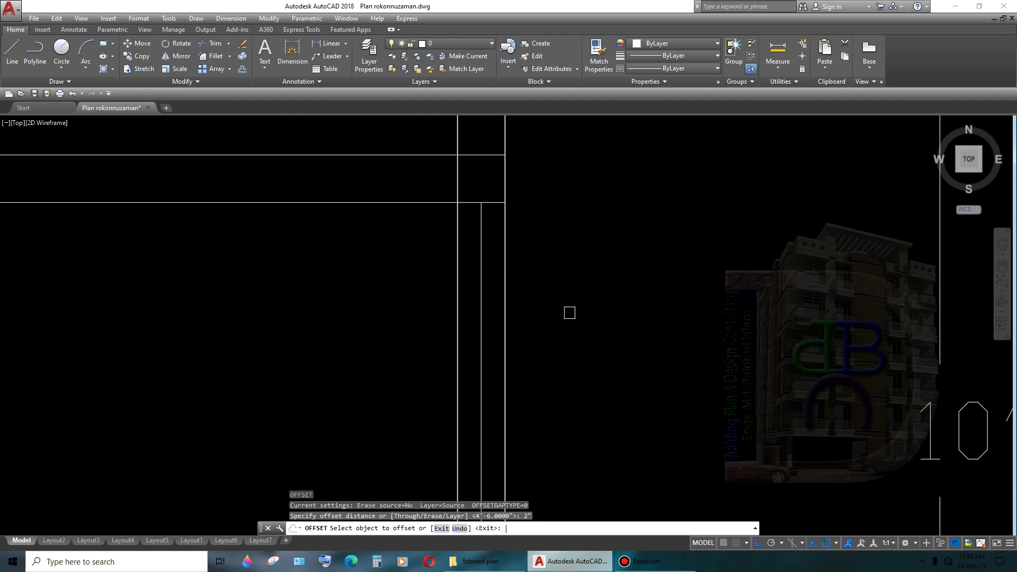
click(487, 201)
click(500, 284)
middle_drag(500, 283, 533, 201)
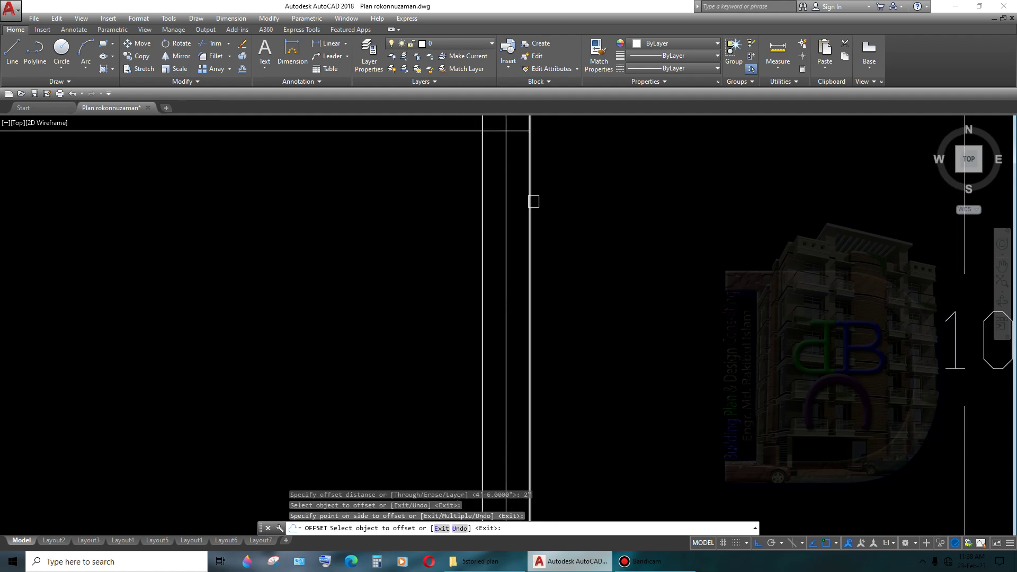
key(Return)
- Offset the vertical wall line 1" to each side
key(Return)
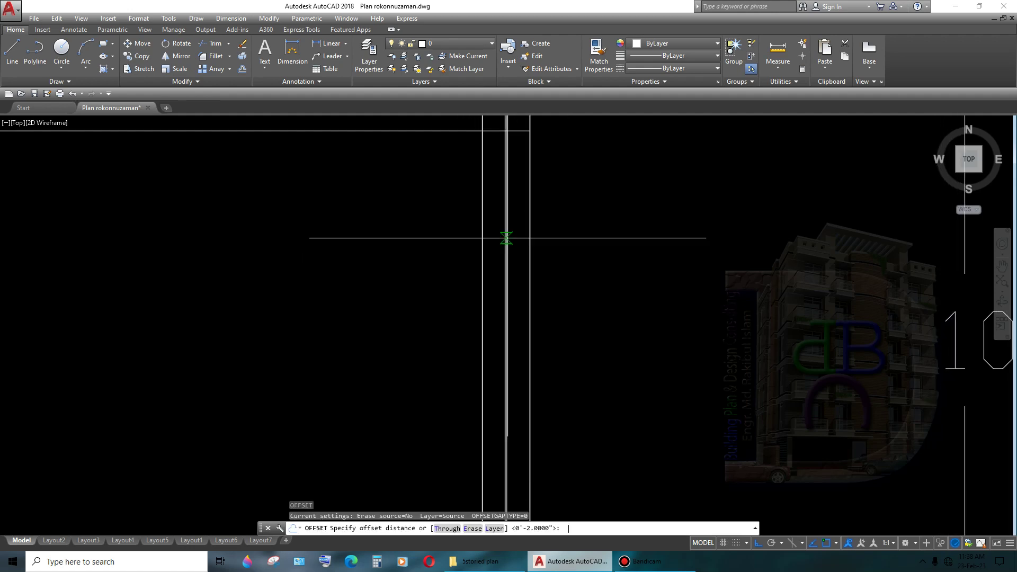
text(1")
key(Return)
click(507, 237)
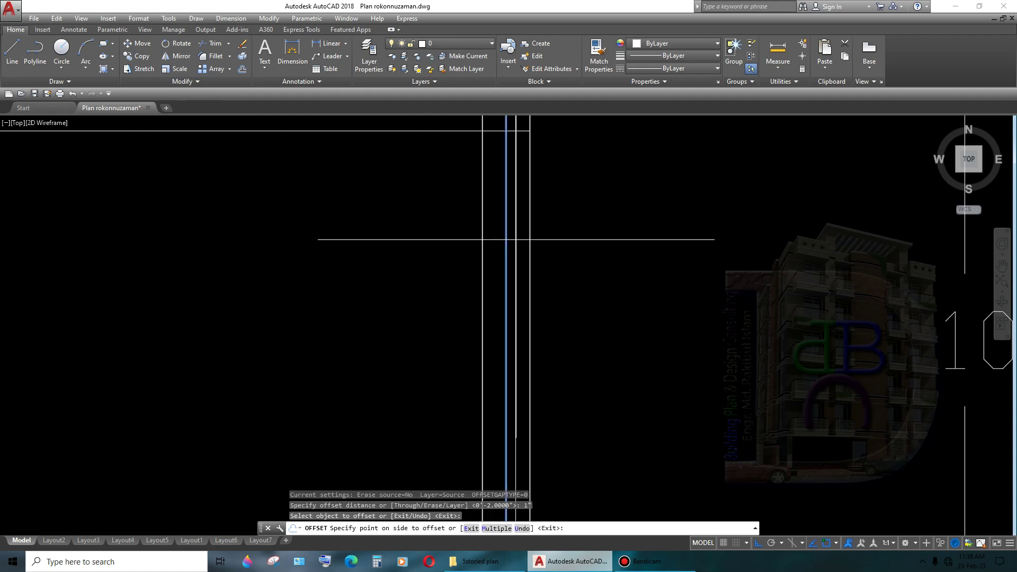
click(511, 236)
click(479, 236)
scroll(479, 237, down, 3)
middle_drag(480, 237, 531, 261)
key(Return)
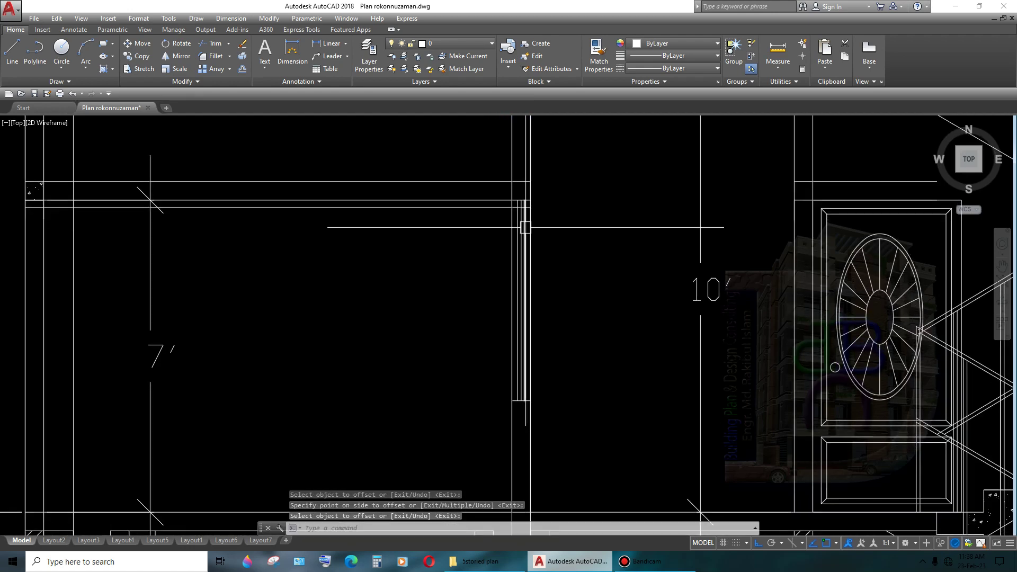
scroll(526, 222, up, 6)
scroll(544, 265, down, 6)
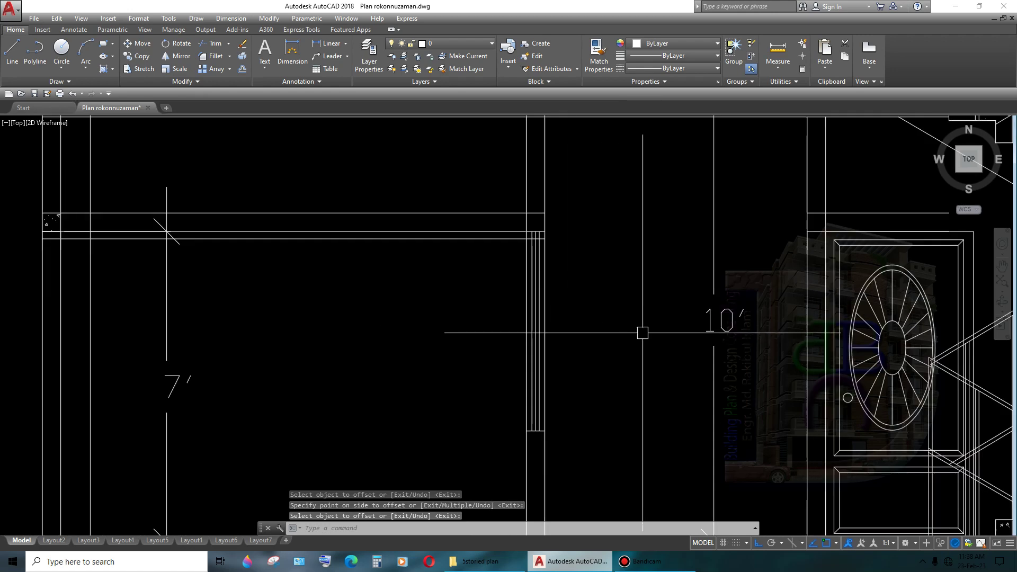
- Offset the right wall line 23" inward for the window width
key(Return)
text(23")
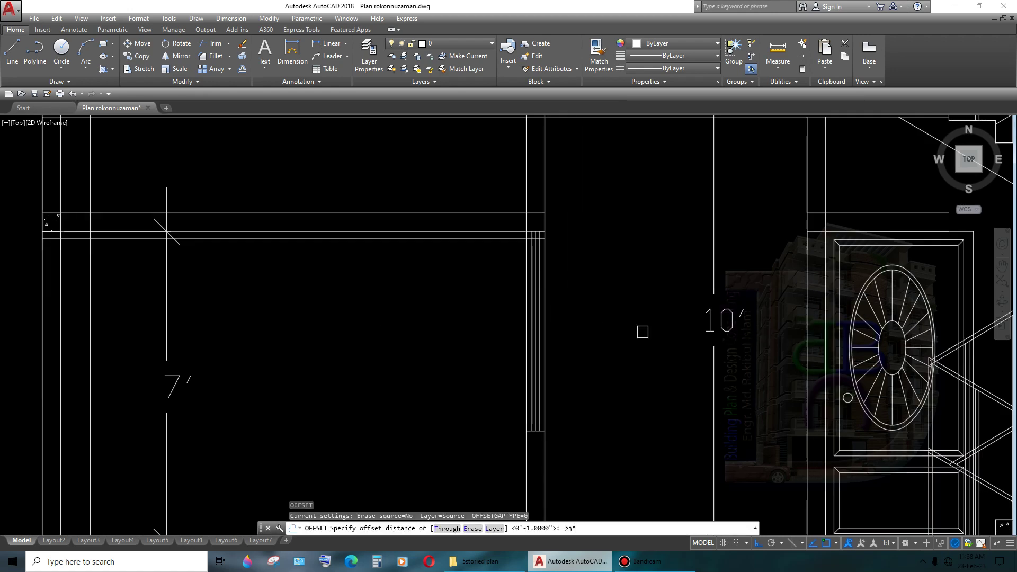
key(Return)
scroll(543, 380, up, 6)
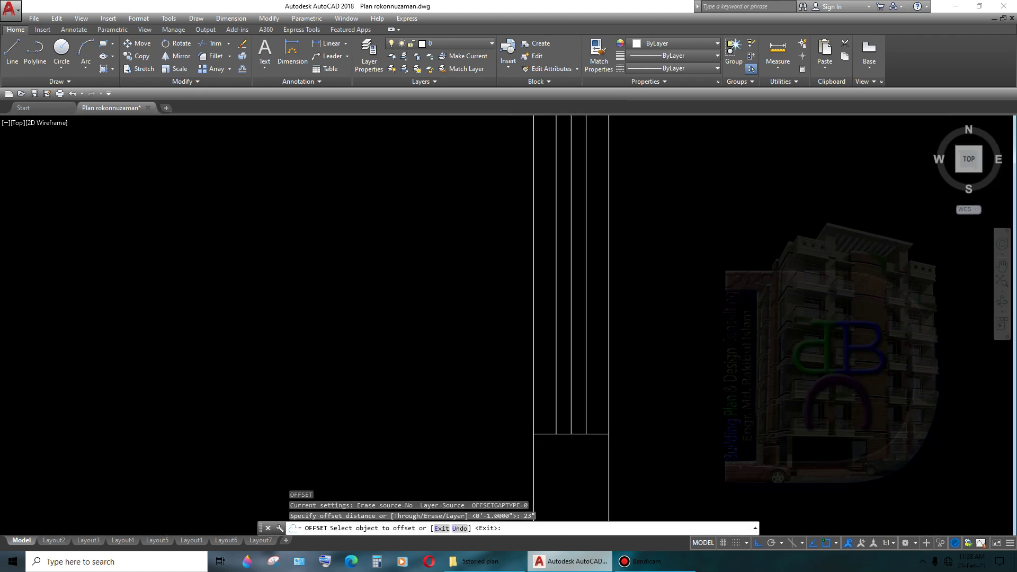
click(609, 399)
click(570, 425)
scroll(585, 437, down, 6)
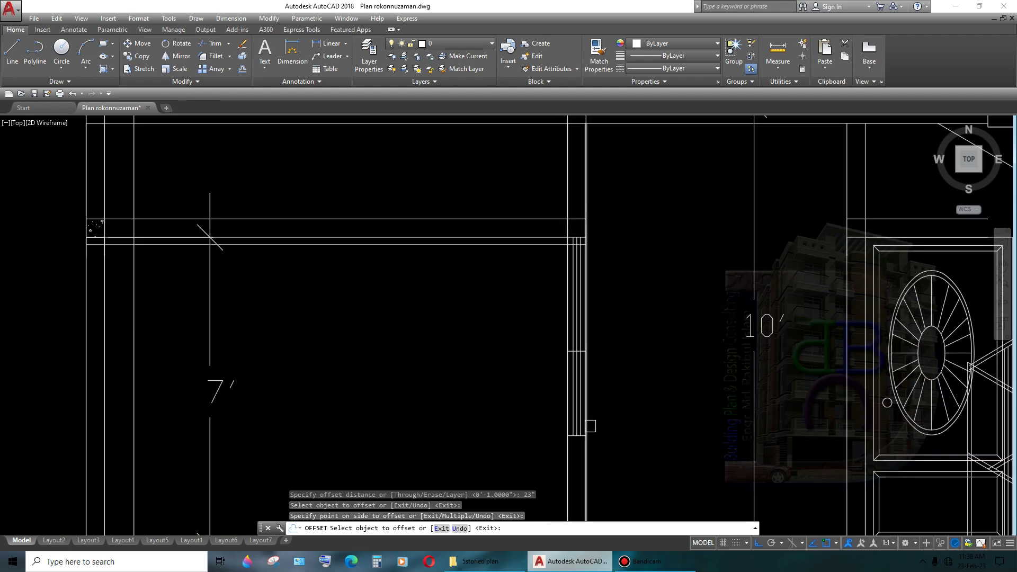
scroll(572, 441, up, 4)
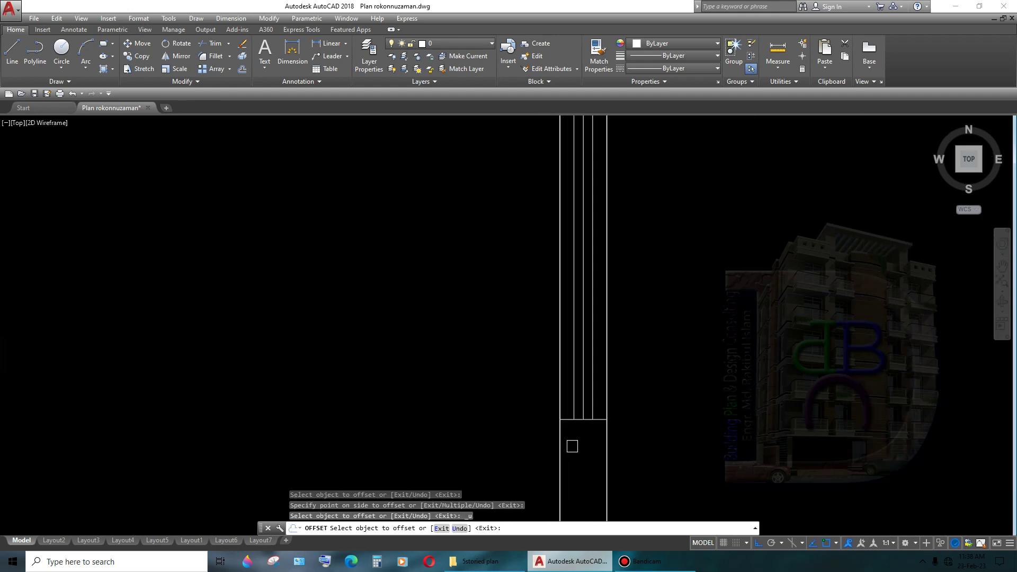
key(Return)
- Offset the bottom horizontal line 2" upward
key(Return)
text(2")
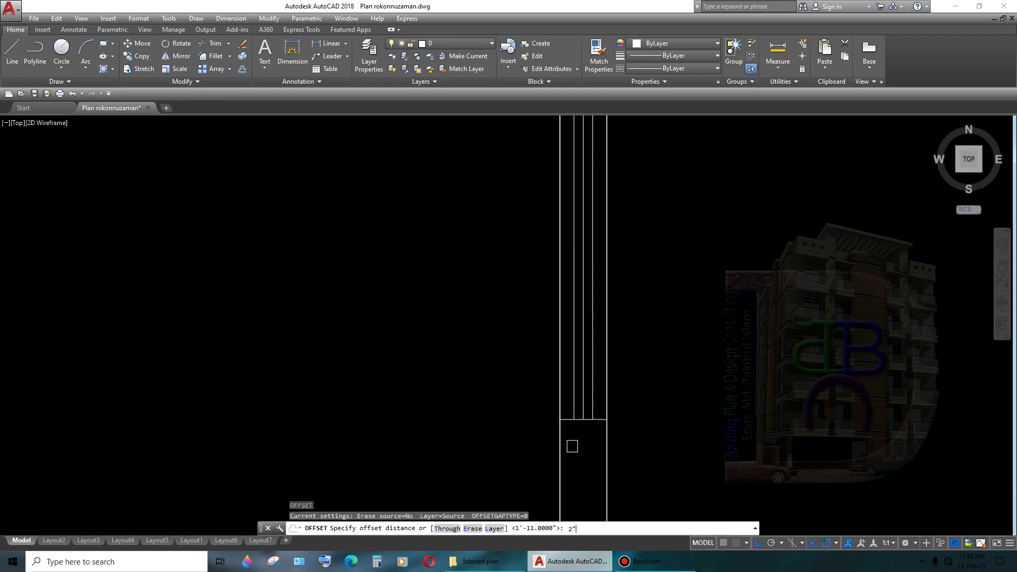
key(Return)
scroll(626, 406, up, 2)
click(587, 421)
click(585, 382)
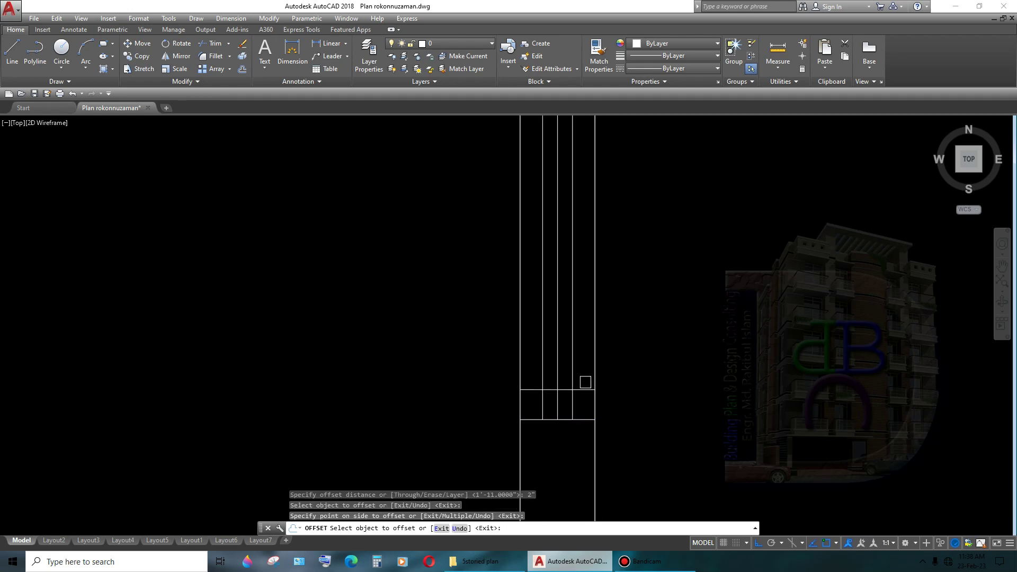
key(Escape)
- Trim the window's top lines and delete a leftover line
text(tr)
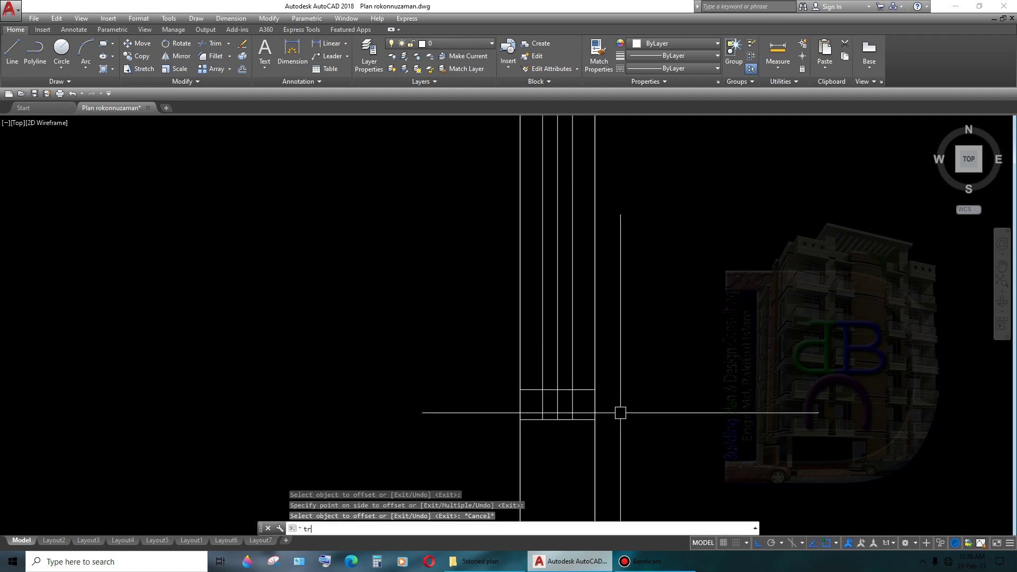
key(Return)
key(Return)
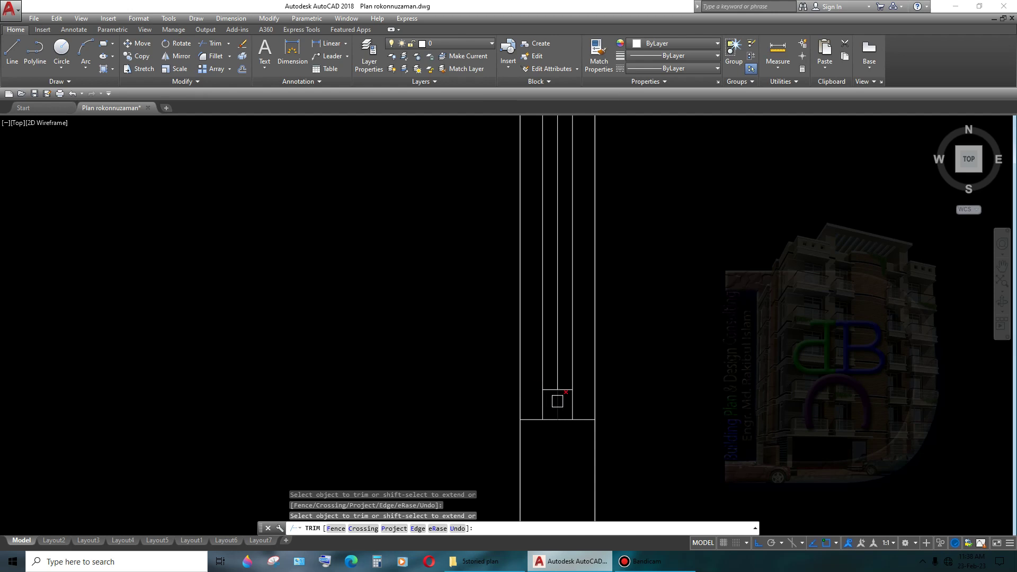
middle_drag(592, 375, 584, 284)
scroll(576, 286, up, 3)
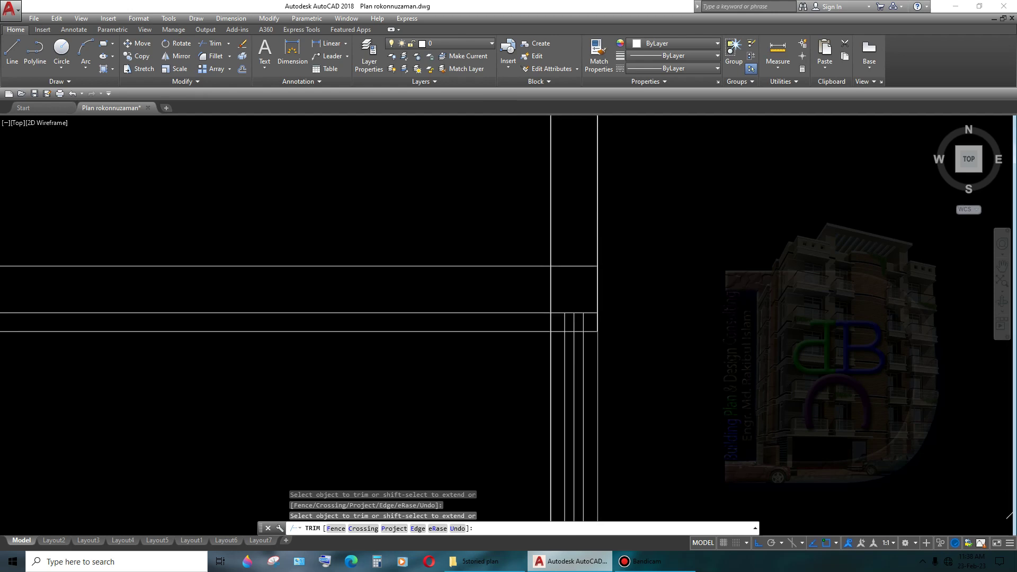
scroll(576, 313, up, 2)
scroll(590, 335, down, 2)
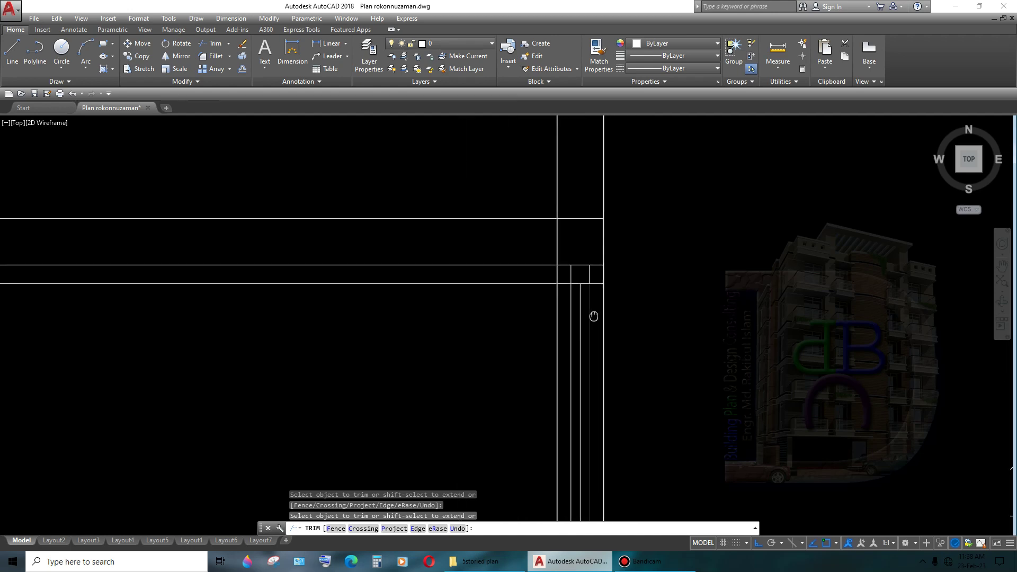
scroll(592, 316, down, 2)
scroll(594, 352, up, 4)
key(Return)
click(609, 348)
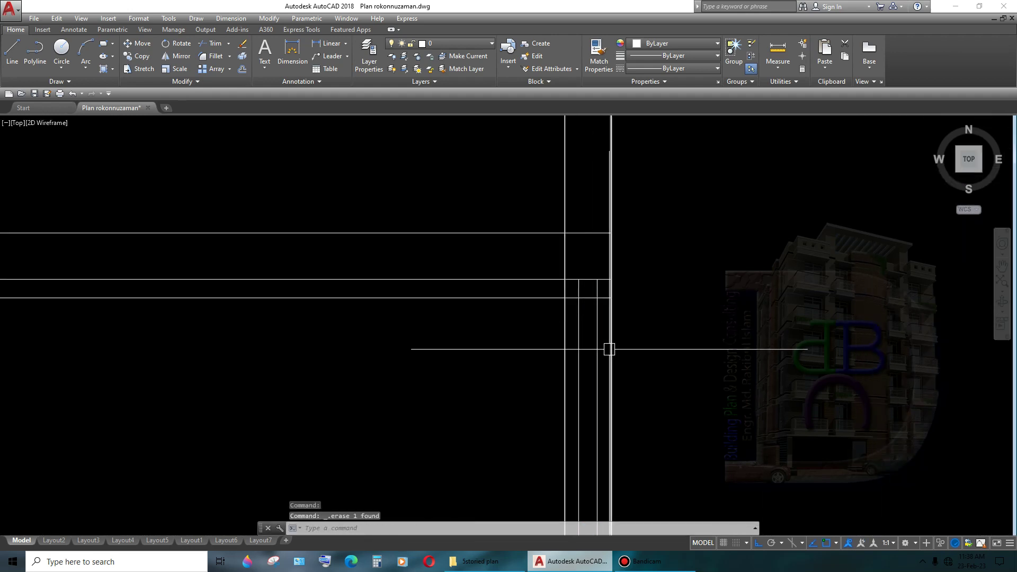
key(Delete)
scroll(625, 438, down, 3)
scroll(585, 261, up, 1)
scroll(588, 271, up, 2)
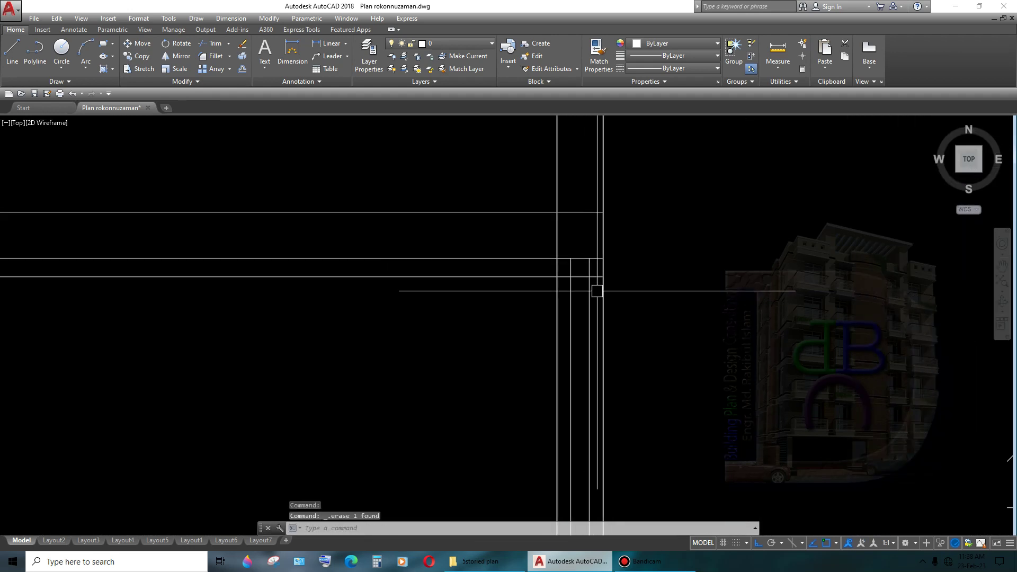
- Trim again and delete another leftover line beside the window
text(tr)
key(Return)
scroll(596, 271, up, 2)
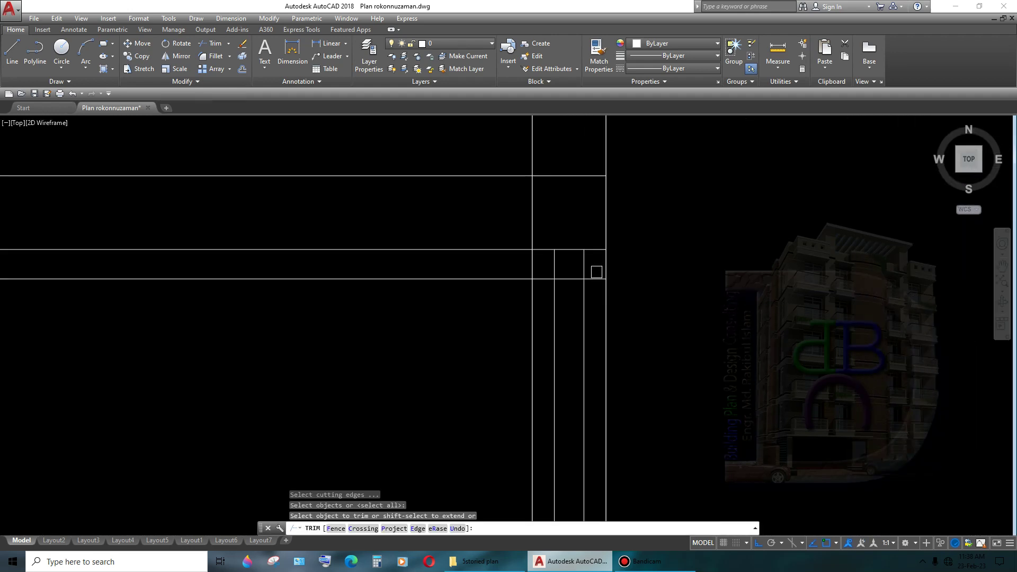
scroll(596, 309, down, 3)
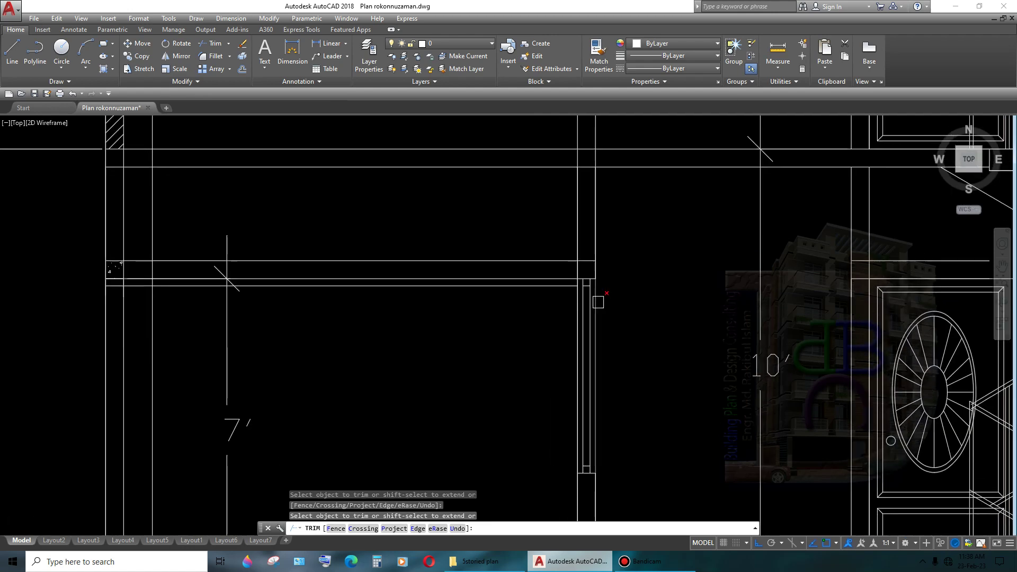
scroll(602, 296, up, 3)
key(Escape)
click(584, 318)
key(Delete)
scroll(618, 295, down, 3)
middle_drag(617, 295, 614, 287)
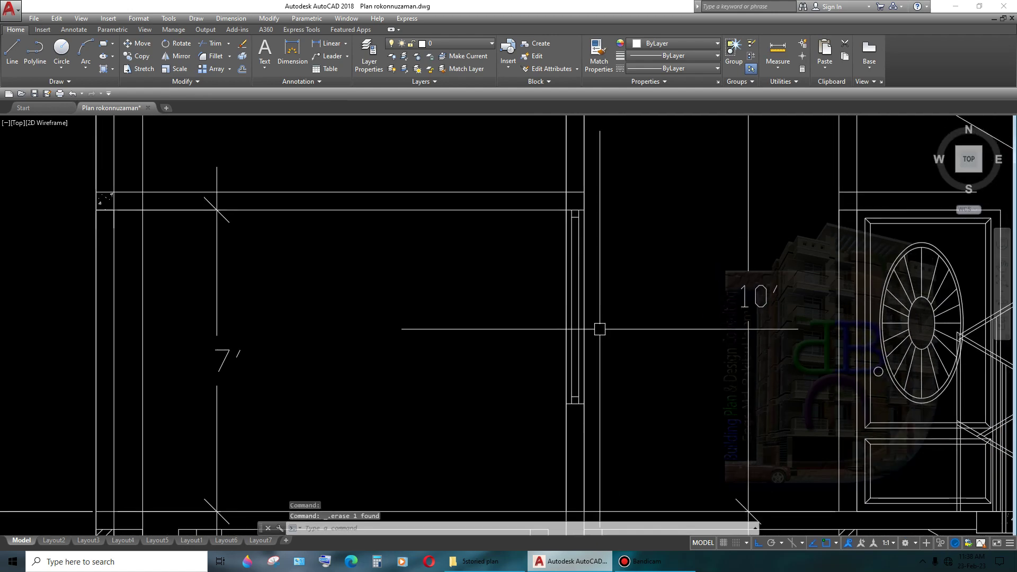
scroll(568, 227, up, 3)
click(597, 183)
- Crossing-select the narrow window's lines and assign them to the WIN1 layer
scroll(588, 188, down, 3)
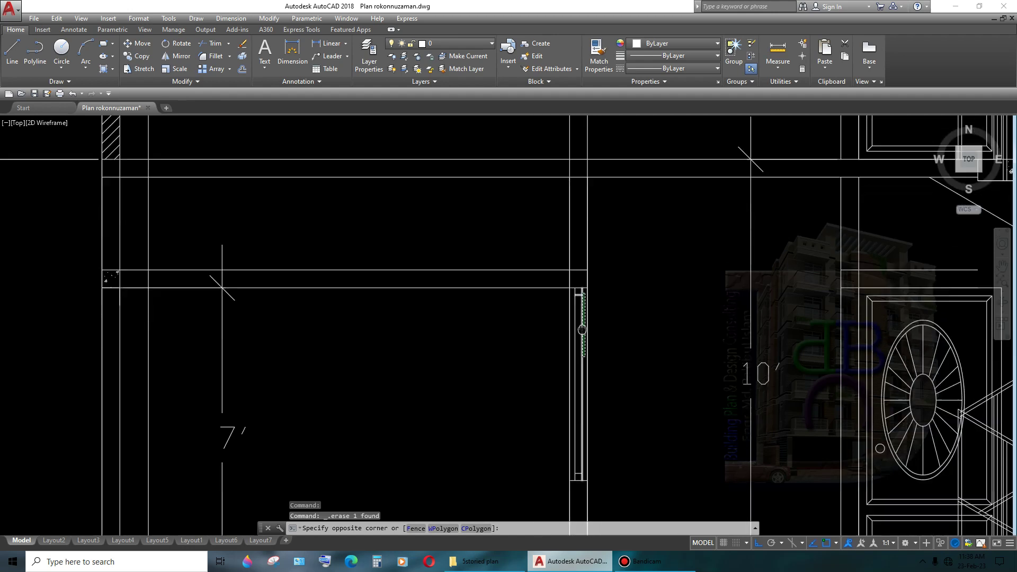
middle_drag(561, 328, 561, 243)
scroll(561, 333, up, 4)
click(561, 334)
scroll(562, 333, down, 3)
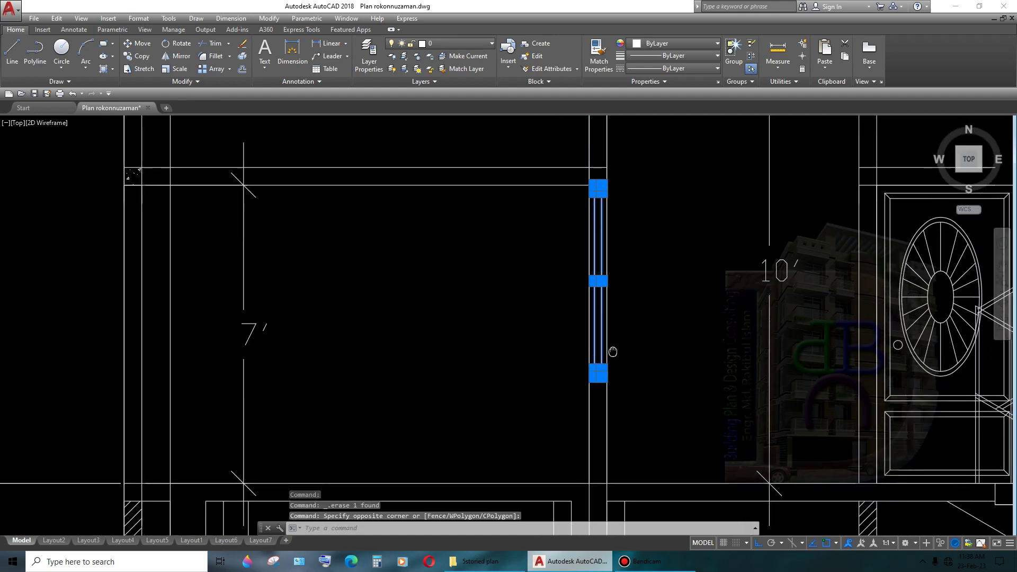
middle_drag(595, 288, 594, 408)
scroll(596, 345, up, 2)
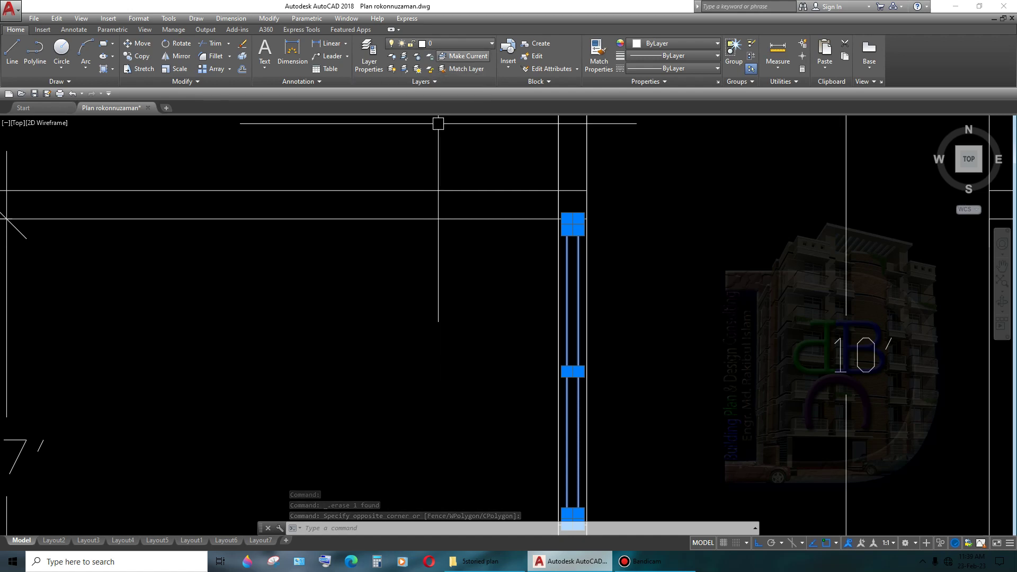
click(456, 44)
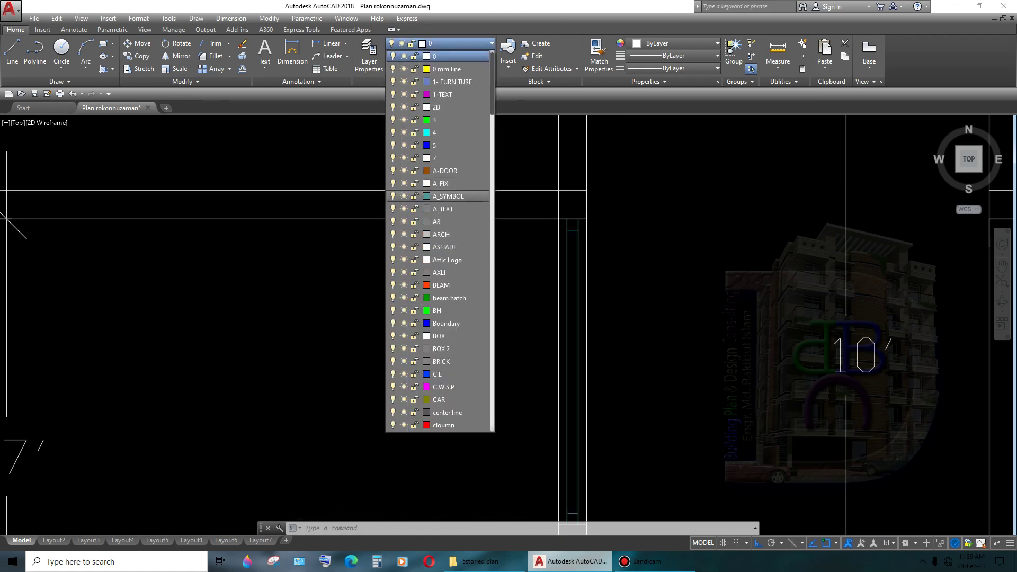
scroll(450, 259, down, 5)
scroll(451, 310, down, 5)
scroll(450, 367, down, 5)
scroll(450, 425, down, 5)
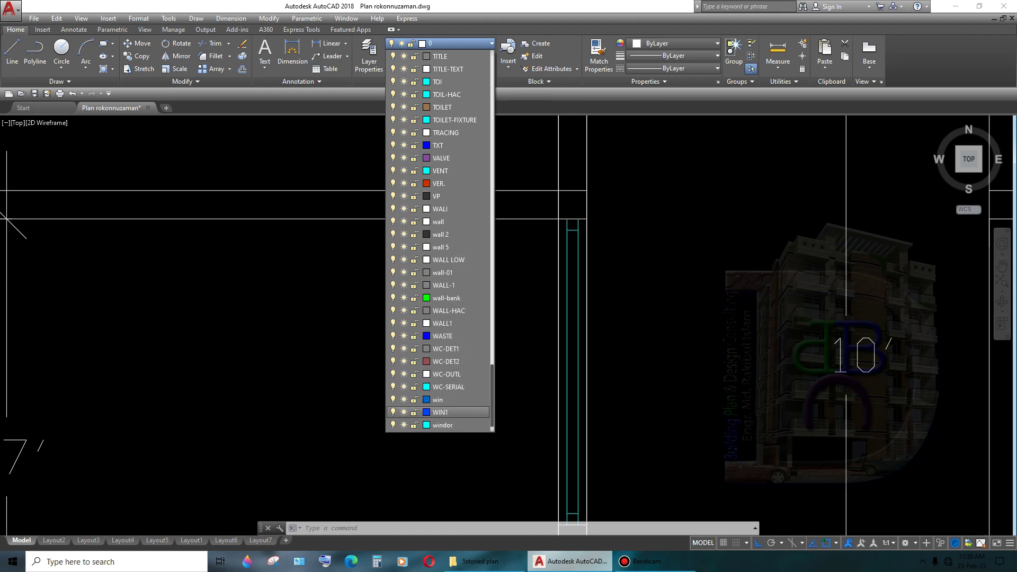
click(440, 412)
scroll(576, 212, down, 2)
scroll(614, 352, down, 3)
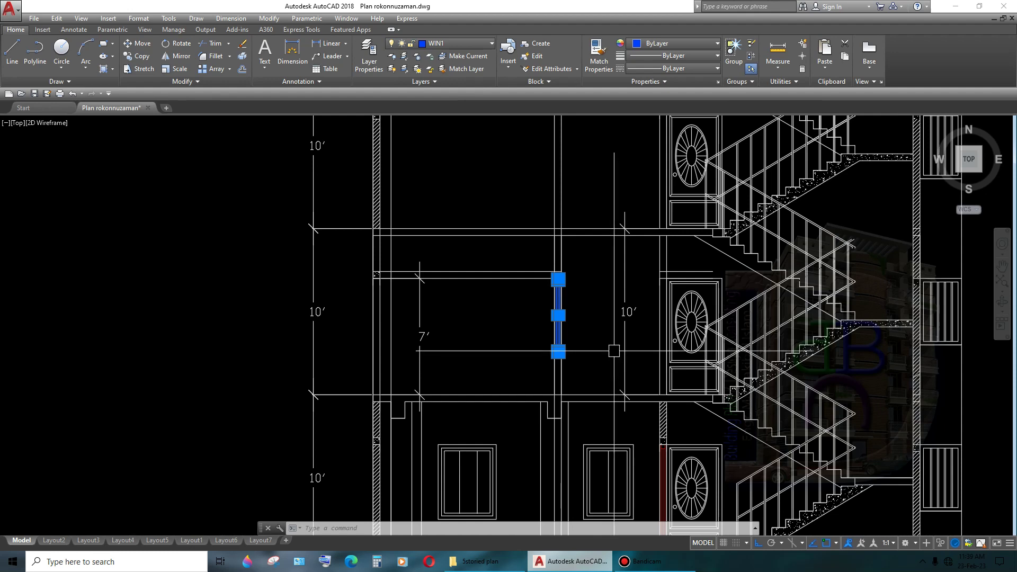
key(Escape)
- Trim away the wall lines running across the window
scroll(613, 351, up, 3)
scroll(580, 347, up, 3)
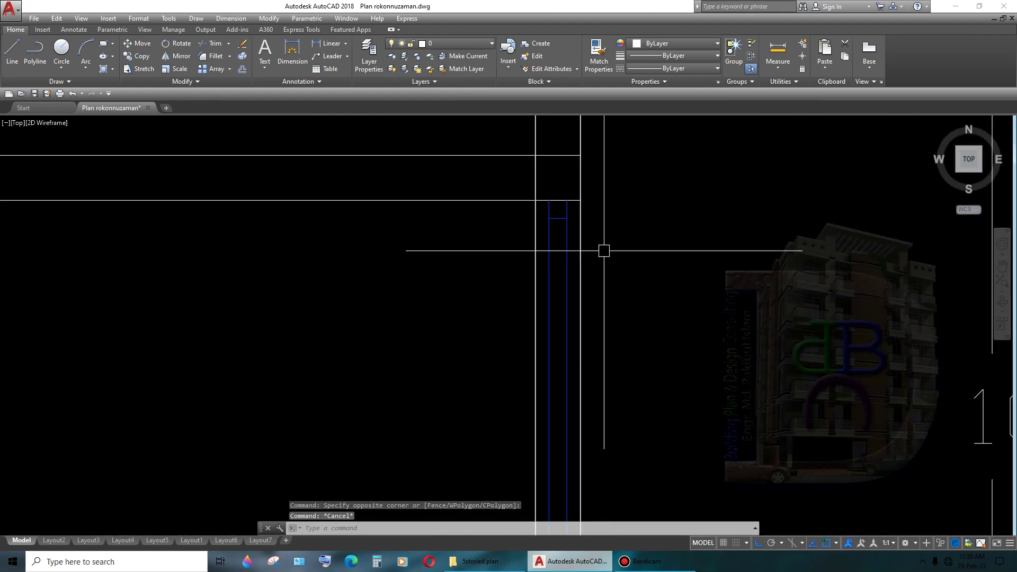
scroll(604, 251, down, 2)
scroll(545, 261, down, 1)
text(tr)
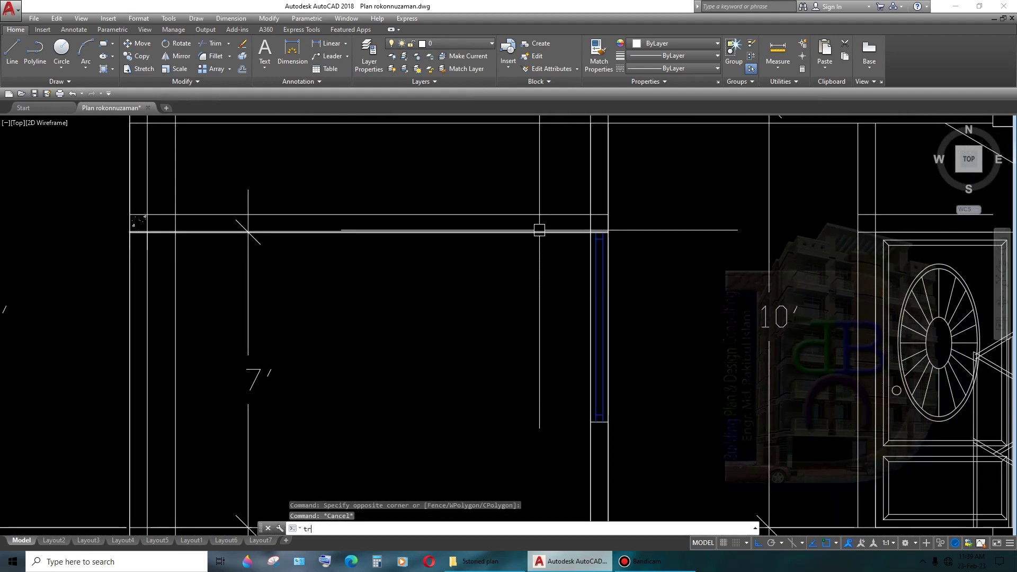
key(Return)
drag(561, 177, 373, 272)
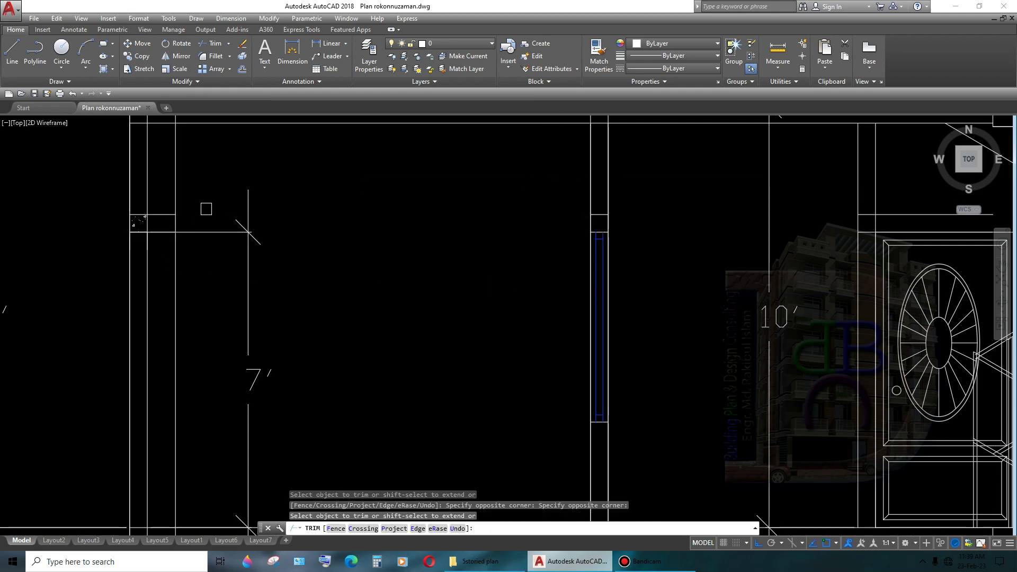
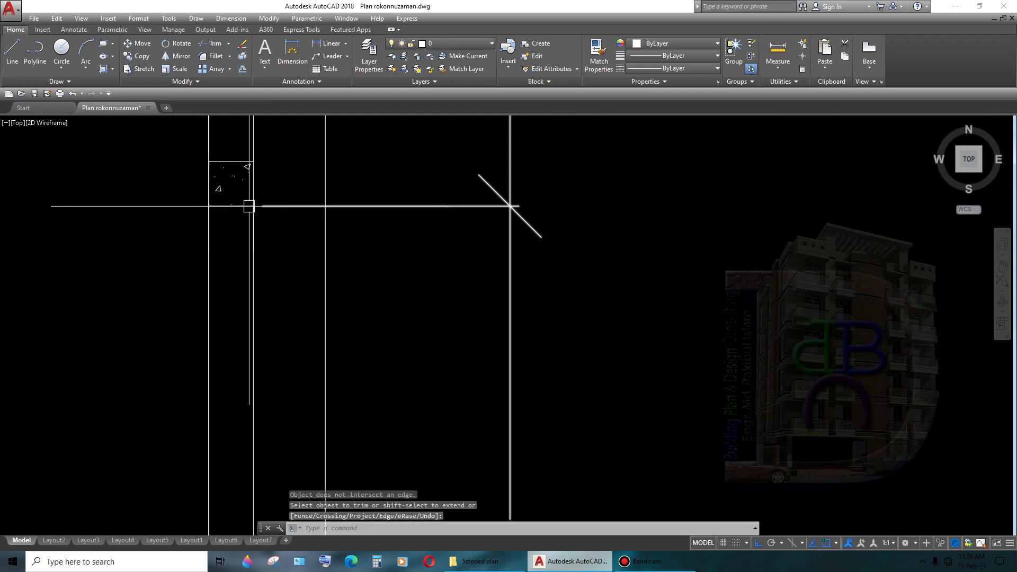
- Finish the trim and cancel an accidental grip edit on the wall line by the 7' label
scroll(565, 295, down, 2)
key(Return)
scroll(386, 279, up, 4)
click(383, 324)
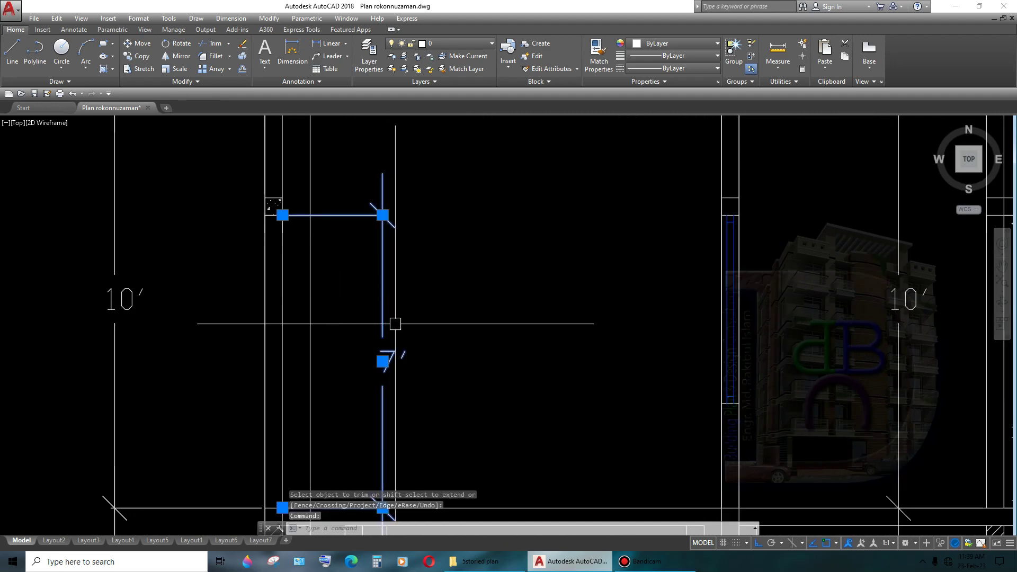
click(382, 215)
key(Escape)
scroll(499, 277, down, 3)
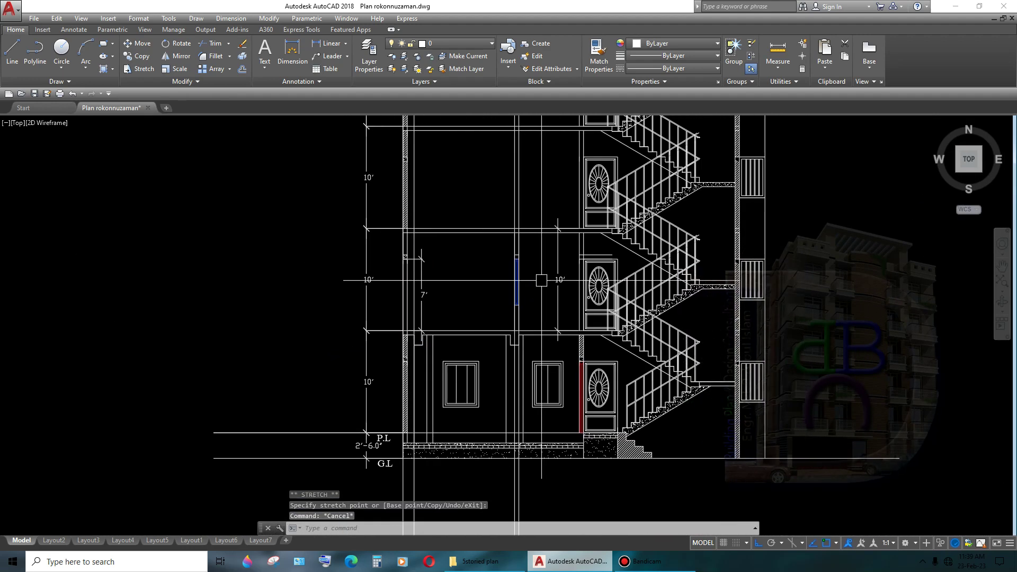
scroll(532, 283, up, 3)
- Quick-save the building section drawing from the File menu
click(10, 9)
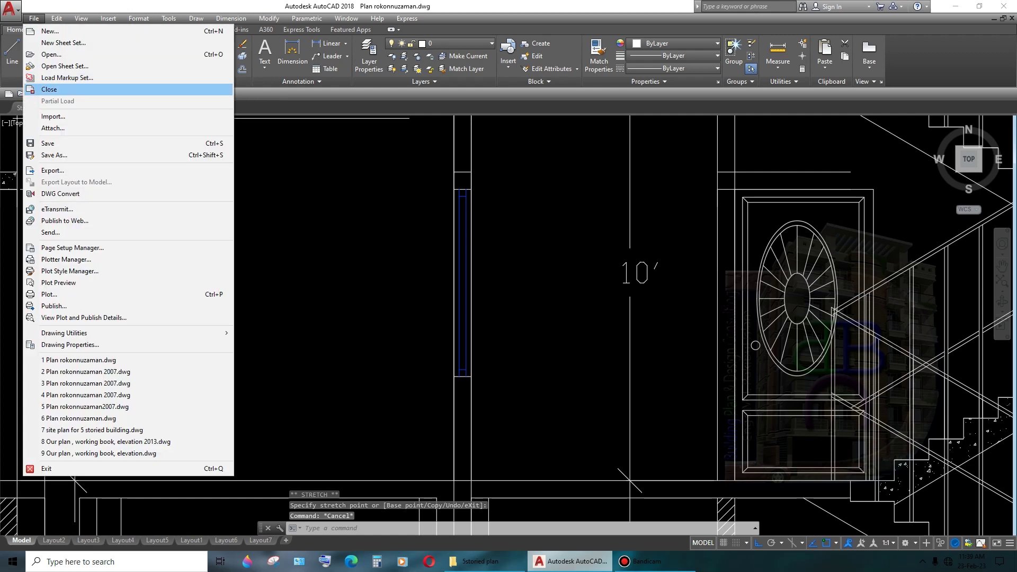
click(48, 141)
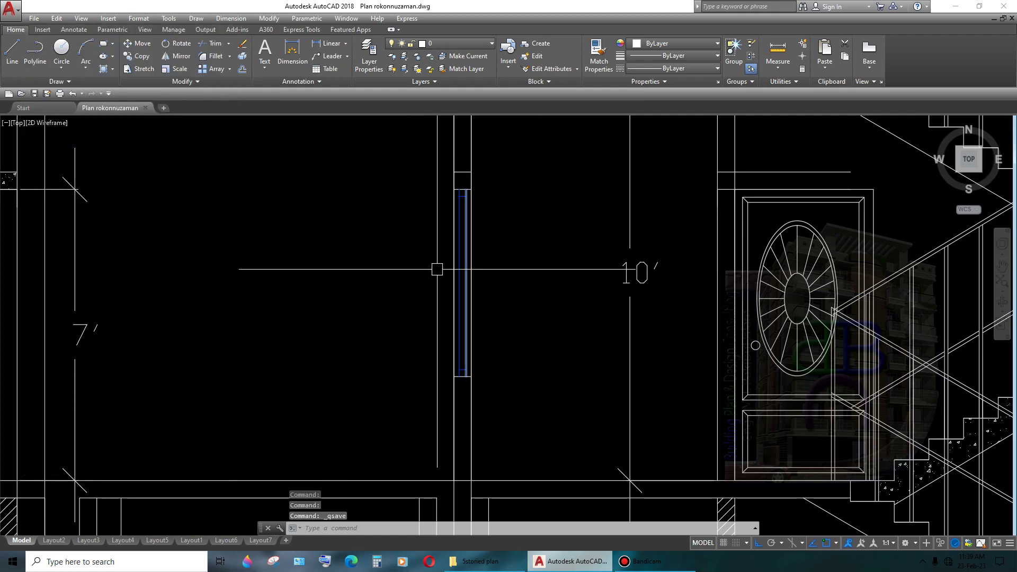
scroll(437, 269, down, 5)
scroll(460, 281, up, 4)
scroll(485, 296, up, 2)
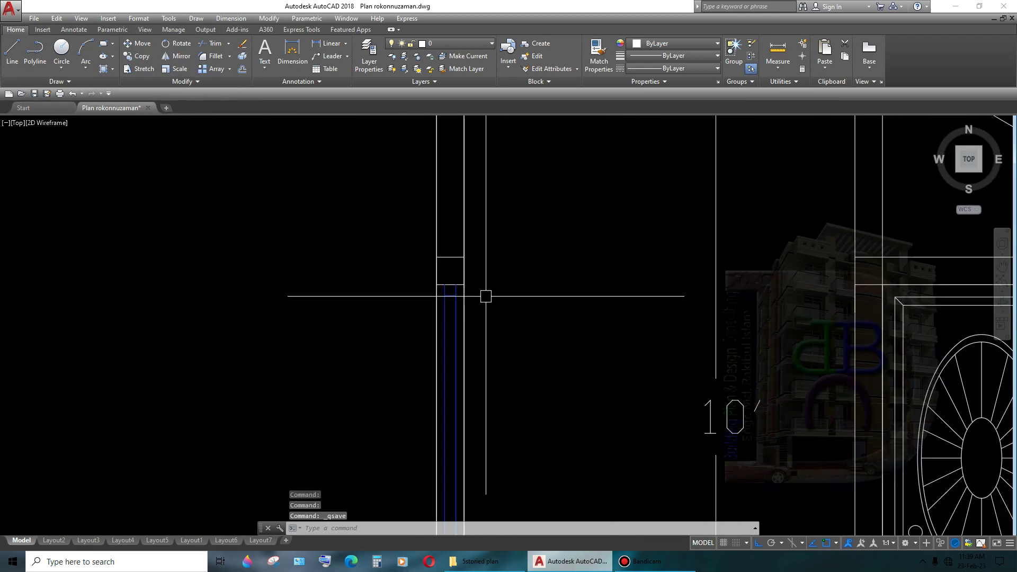
scroll(486, 296, down, 1)
scroll(245, 334, down, 3)
scroll(246, 297, up, 2)
- Copy the concrete-hatched column square onto the wall junction above the door
scroll(232, 297, up, 2)
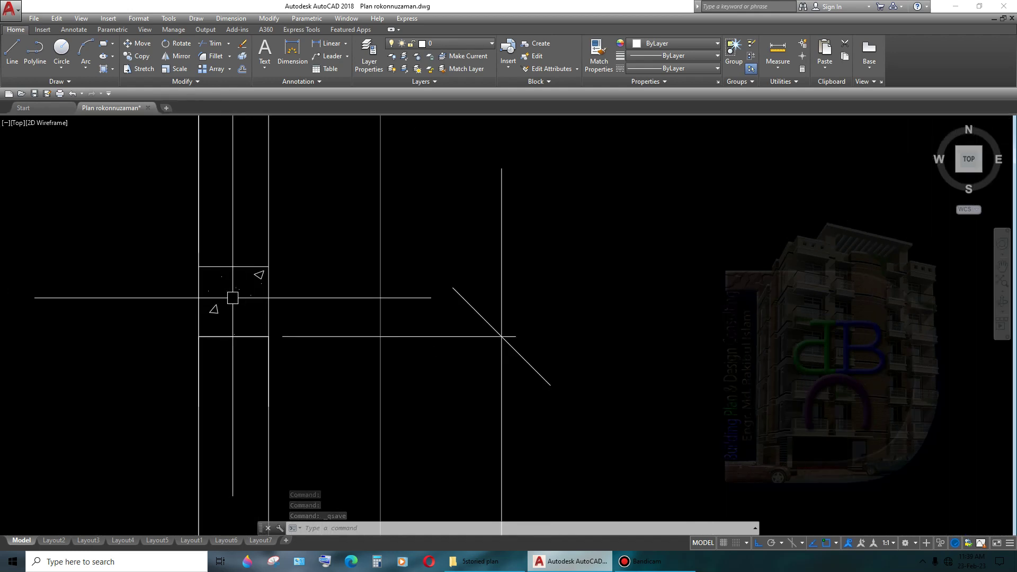
click(233, 297)
text(c)
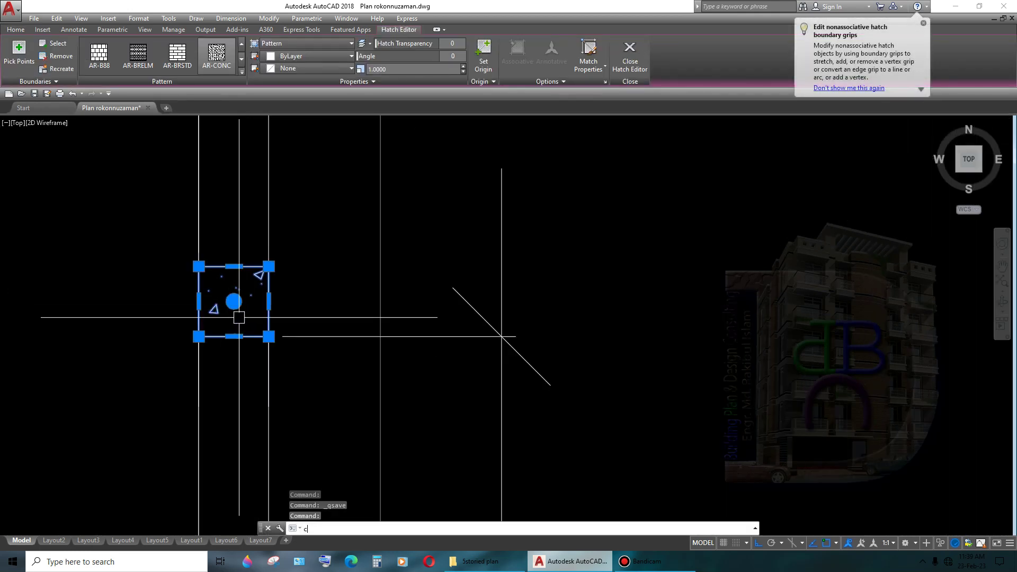
text(o)
key(Return)
click(238, 317)
scroll(327, 372, down, 2)
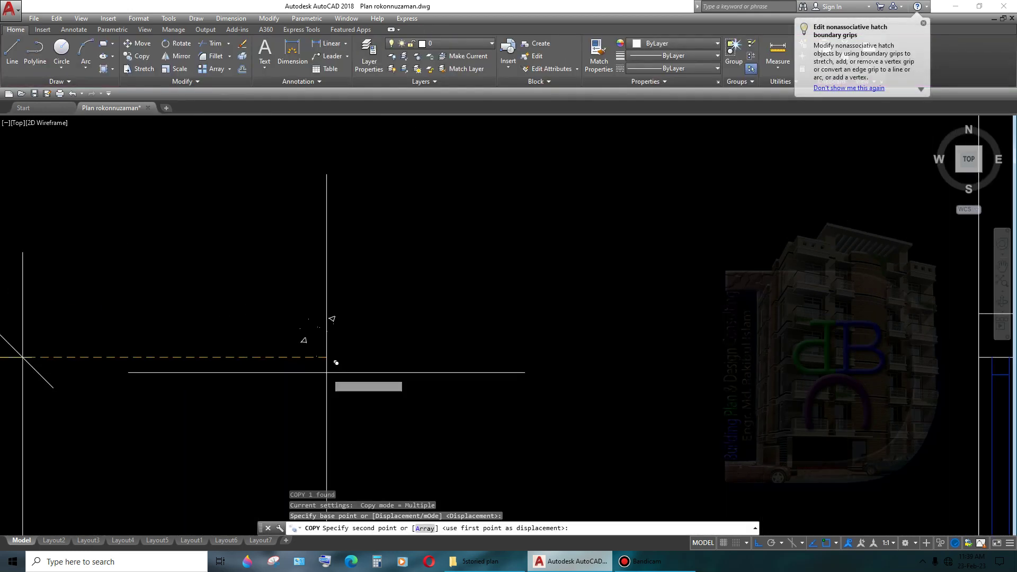
scroll(504, 344, up, 4)
click(593, 365)
scroll(594, 363, down, 2)
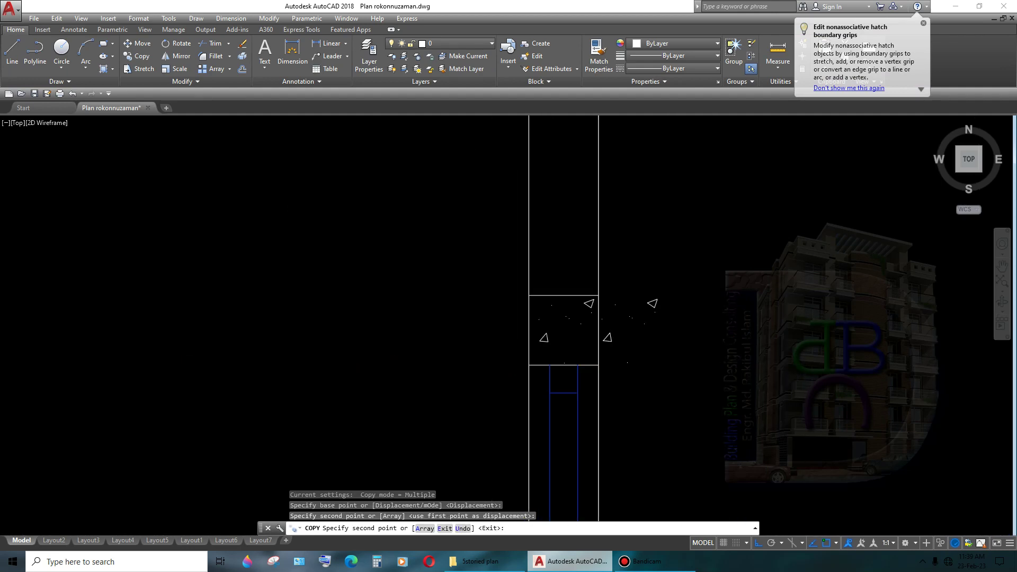
scroll(582, 349, down, 2)
scroll(582, 347, up, 2)
scroll(582, 344, up, 2)
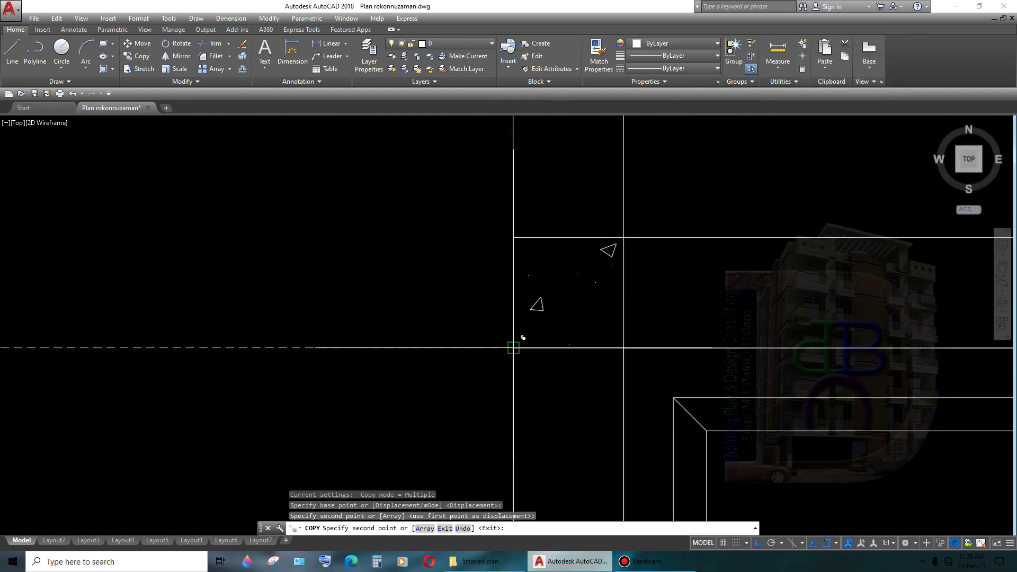
scroll(513, 347, down, 2)
scroll(582, 350, up, 2)
scroll(609, 352, up, 2)
key(Escape)
- Trim a line segment beside the door against all edges
click(628, 319)
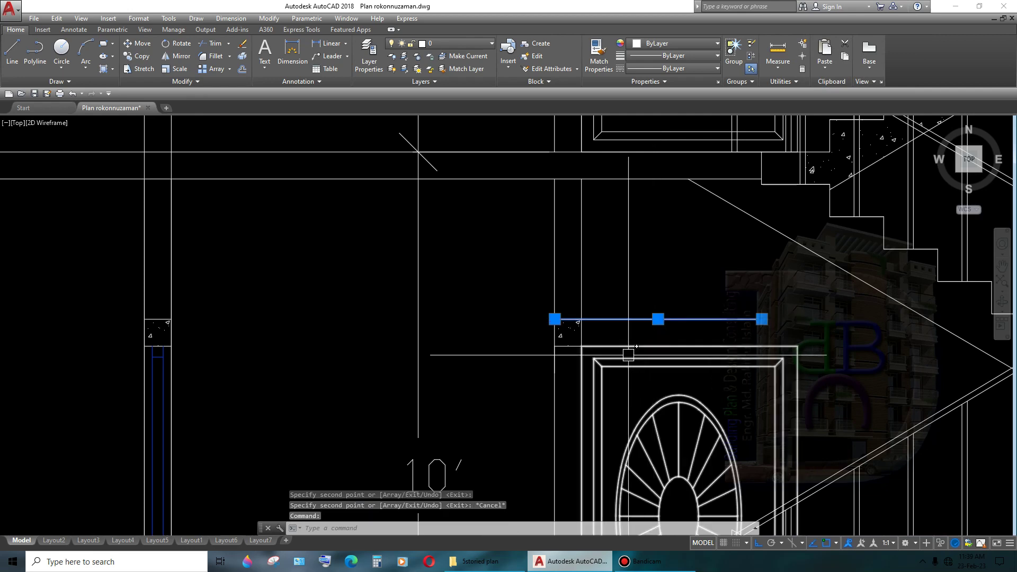
key(Escape)
text(tr)
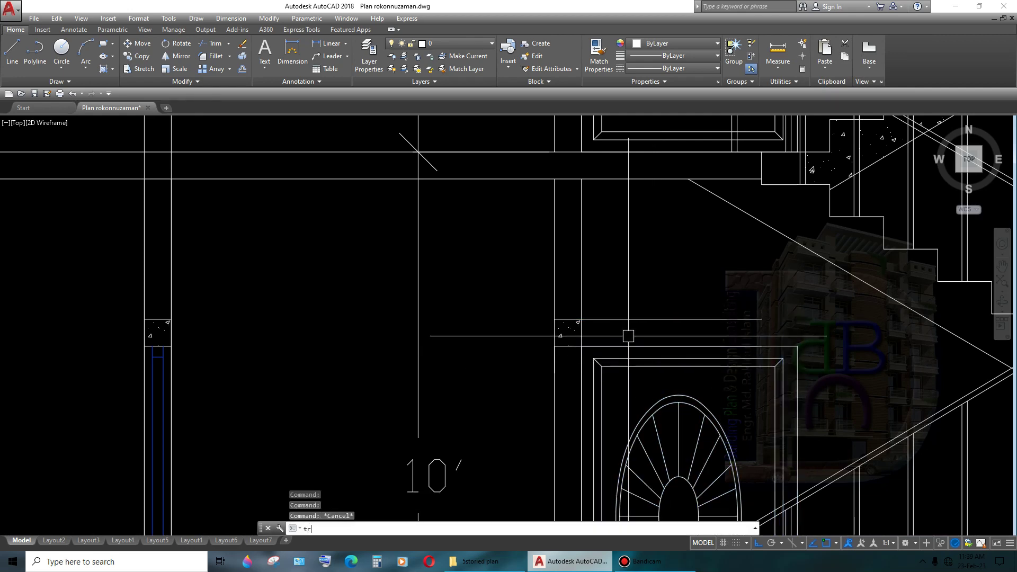
key(Return)
key(Return)
scroll(628, 335, down, 3)
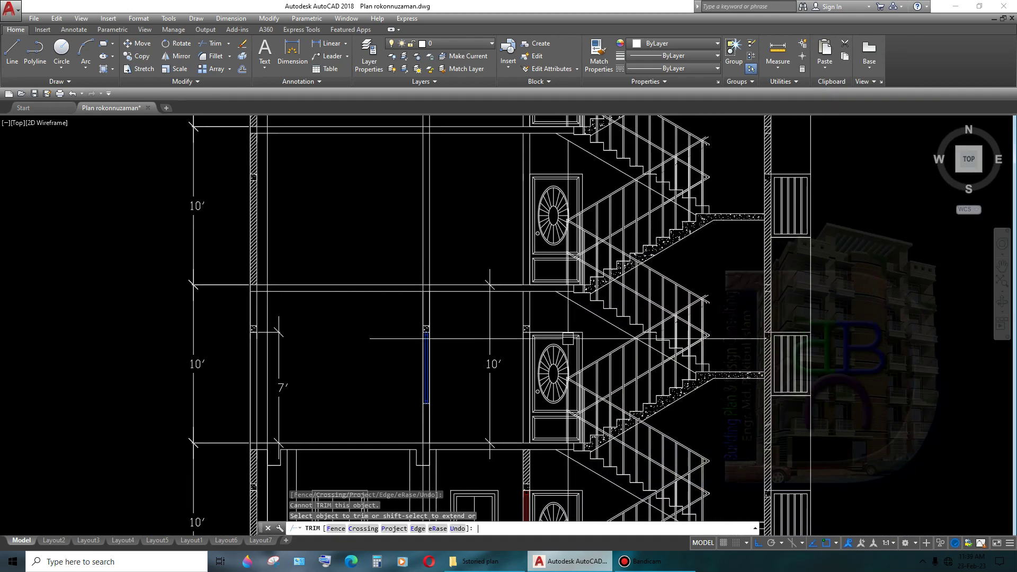
scroll(495, 350, up, 2)
click(496, 350)
- Inspect the door, window and 10' room, then select and release the door jamb lines
scroll(495, 350, down, 2)
scroll(495, 350, down, 2)
middle_drag(618, 439, 622, 331)
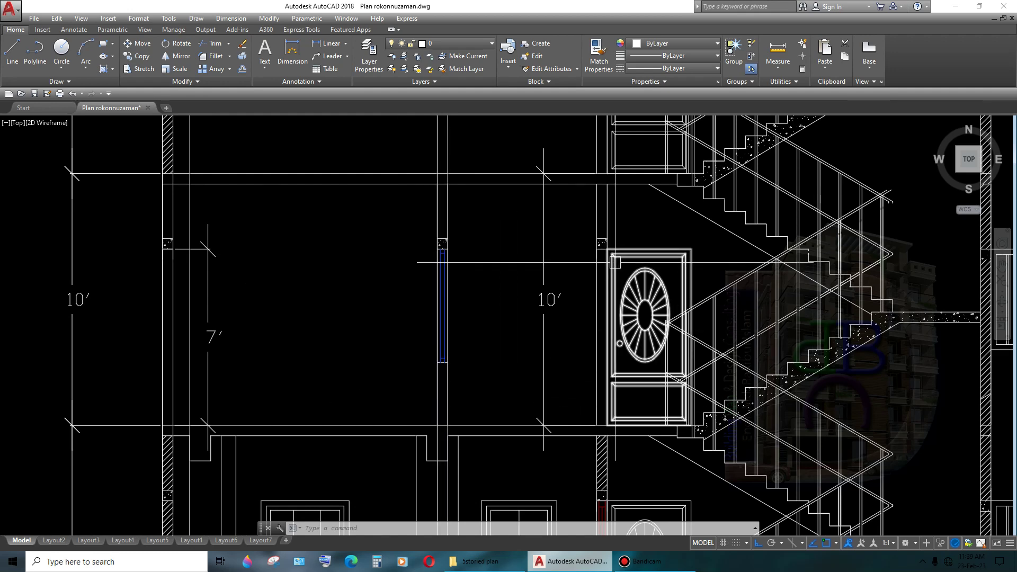
scroll(614, 262, down, 2)
scroll(615, 261, down, 2)
middle_drag(620, 318, 620, 248)
scroll(628, 289, up, 6)
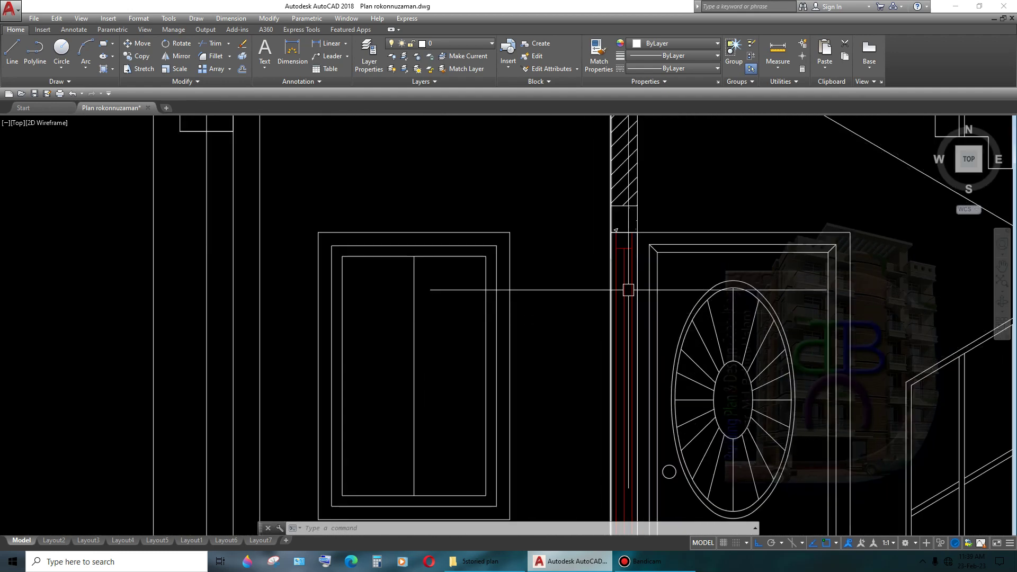
scroll(628, 289, up, 3)
scroll(628, 289, up, 2)
click(631, 227)
scroll(584, 207, up, 2)
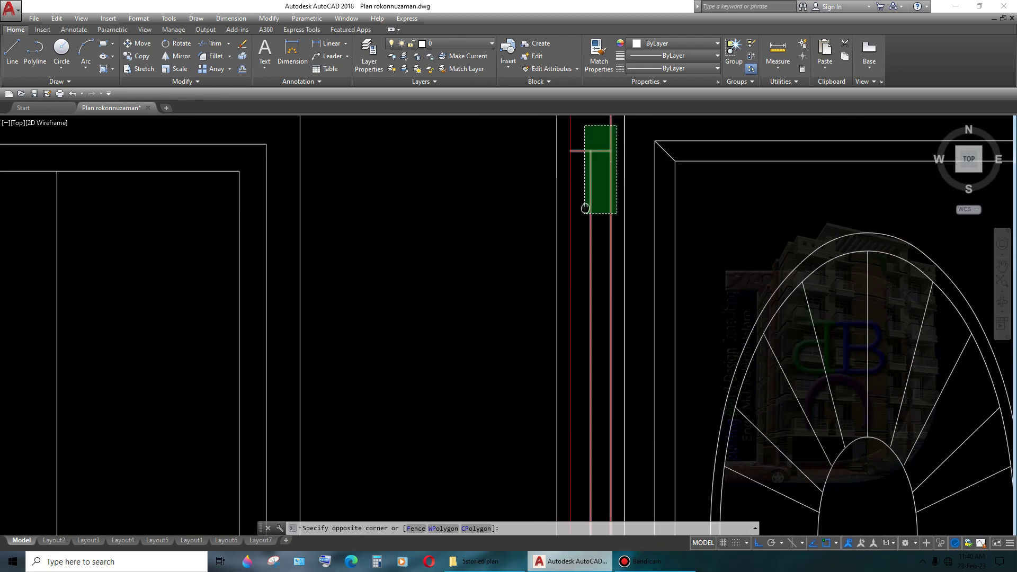
scroll(593, 311, down, 3)
middle_drag(587, 439, 588, 132)
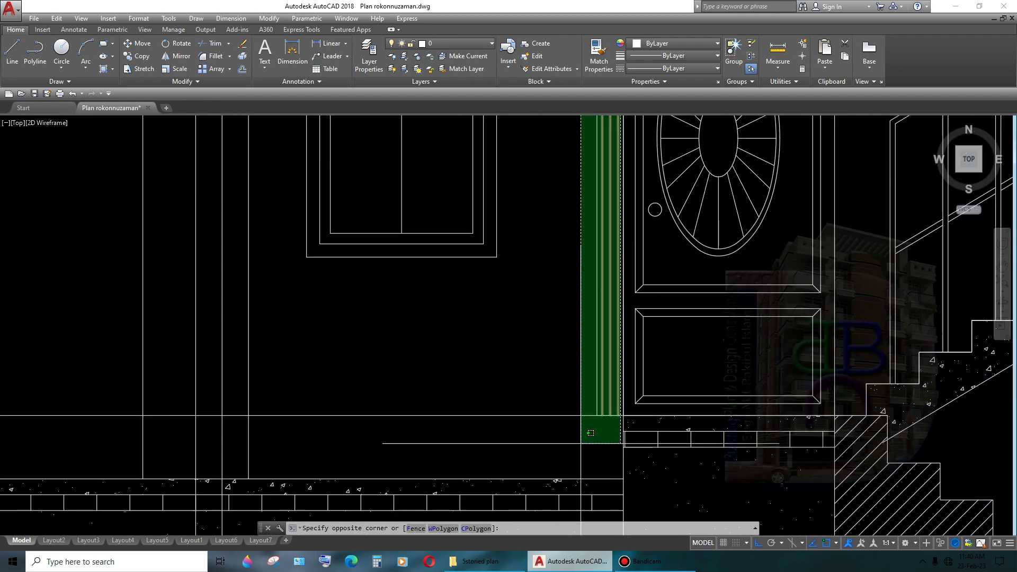
scroll(609, 378, up, 3)
scroll(588, 391, down, 3)
middle_drag(609, 239, 582, 443)
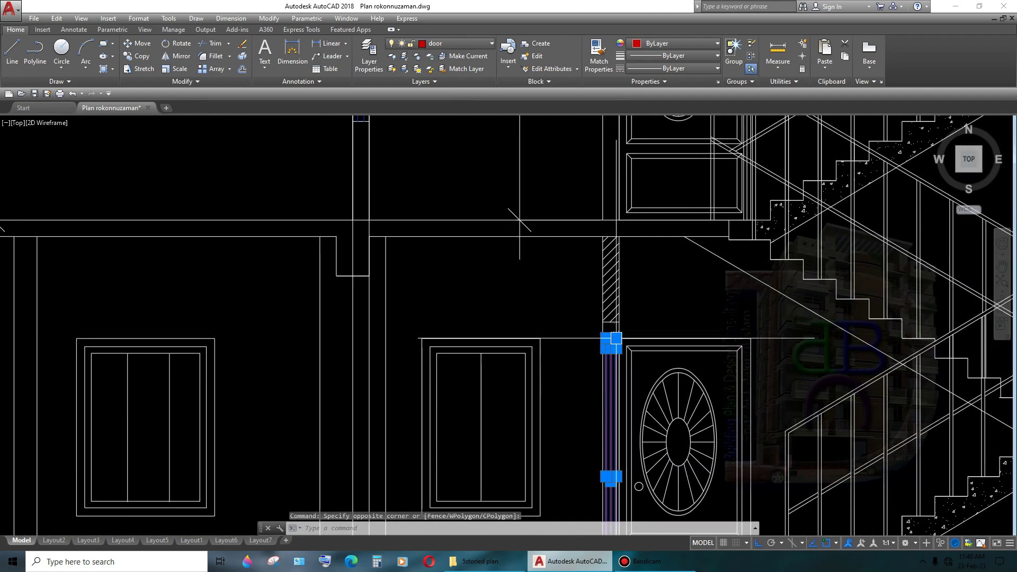
scroll(583, 443, down, 1)
middle_drag(601, 352, 613, 289)
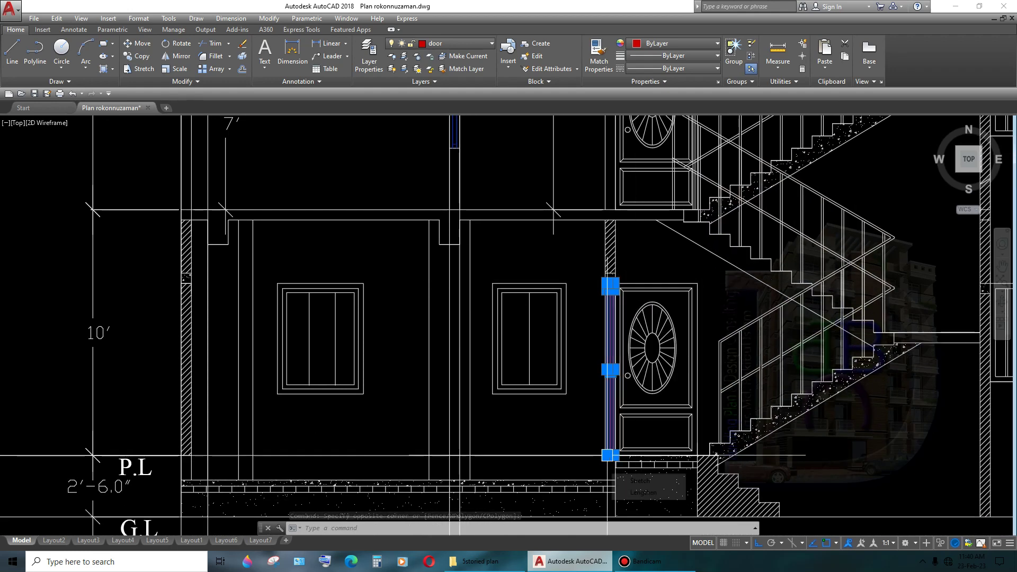
key(Escape)
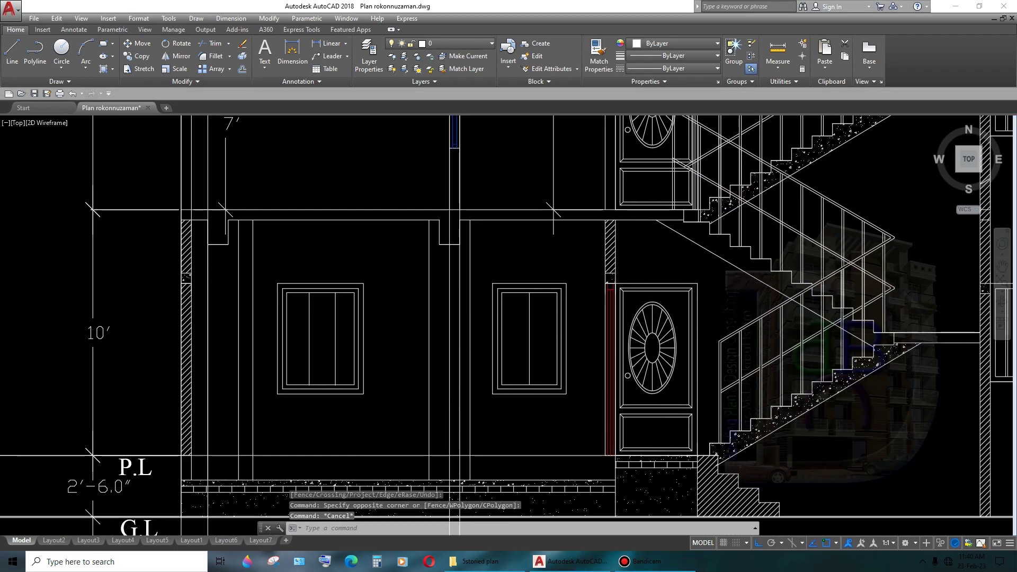
scroll(609, 311, up, 3)
scroll(608, 234, up, 5)
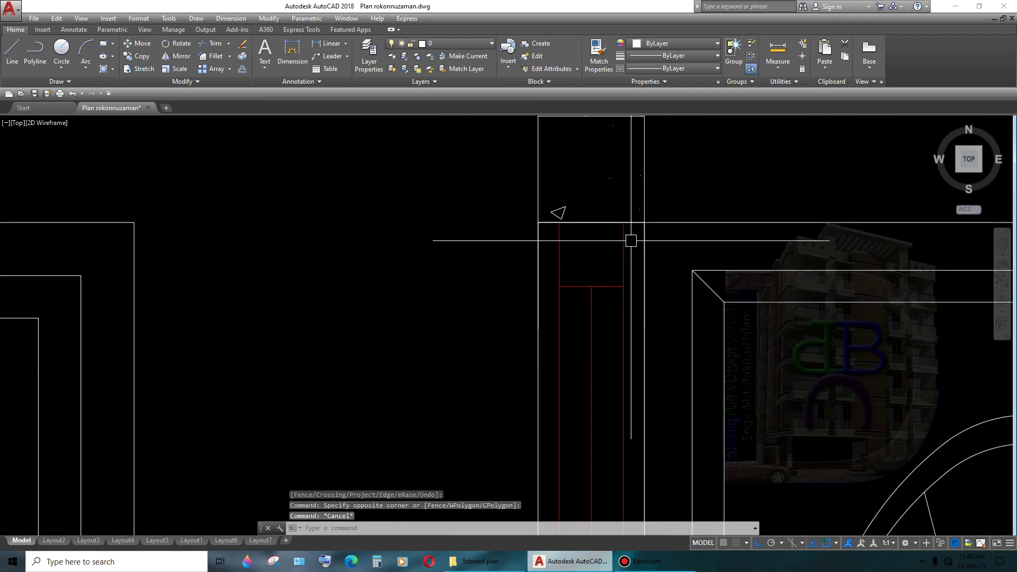
- Copy the door jamb lines to the door near the circular window
scroll(631, 240, down, 5)
click(595, 312)
scroll(593, 318, up, 2)
middle_drag(593, 318, 590, 127)
scroll(588, 376, up, 1)
click(588, 376)
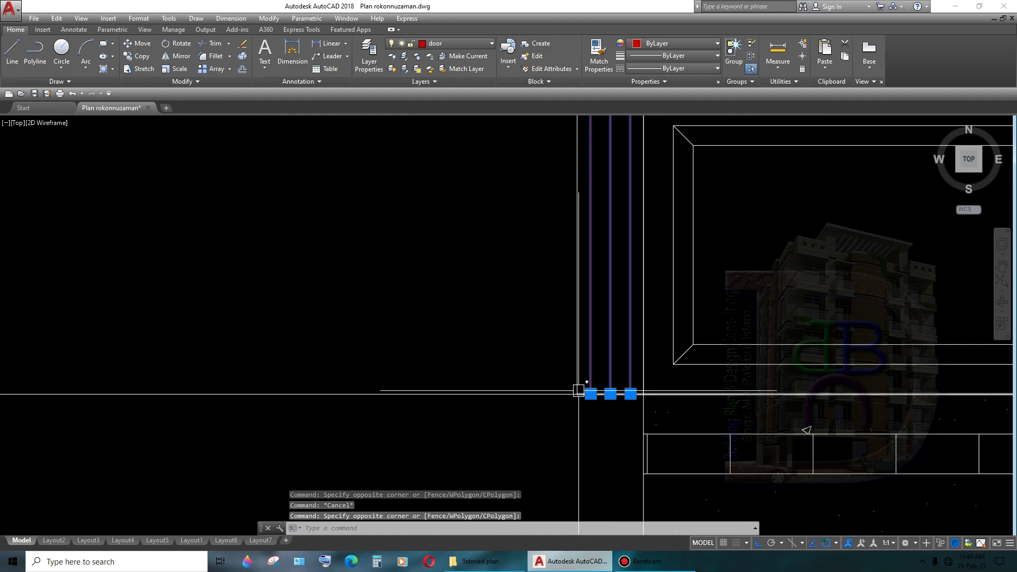
text(cp)
key(Return)
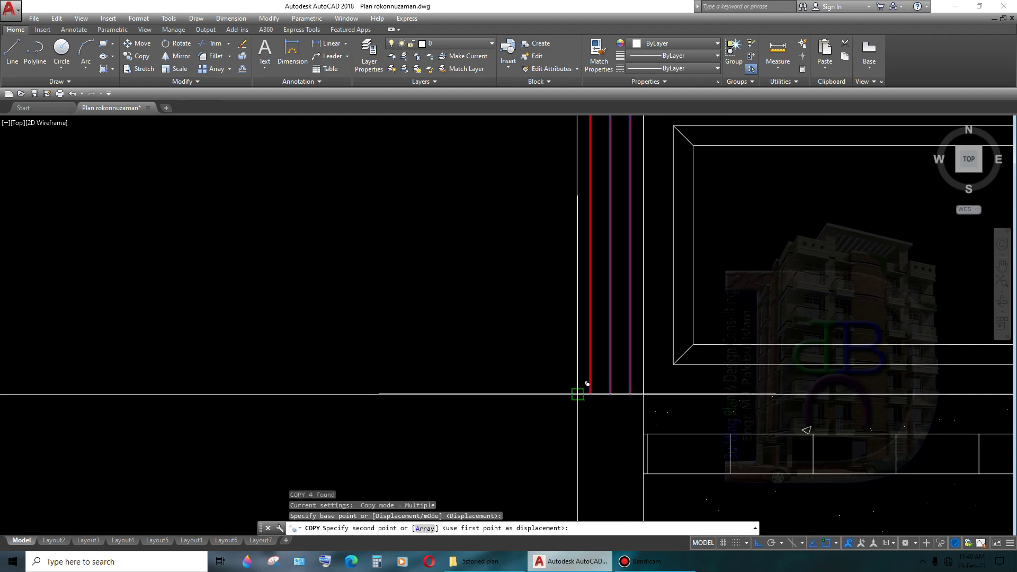
scroll(587, 383, down, 3)
middle_drag(660, 329, 642, 282)
scroll(625, 320, up, 3)
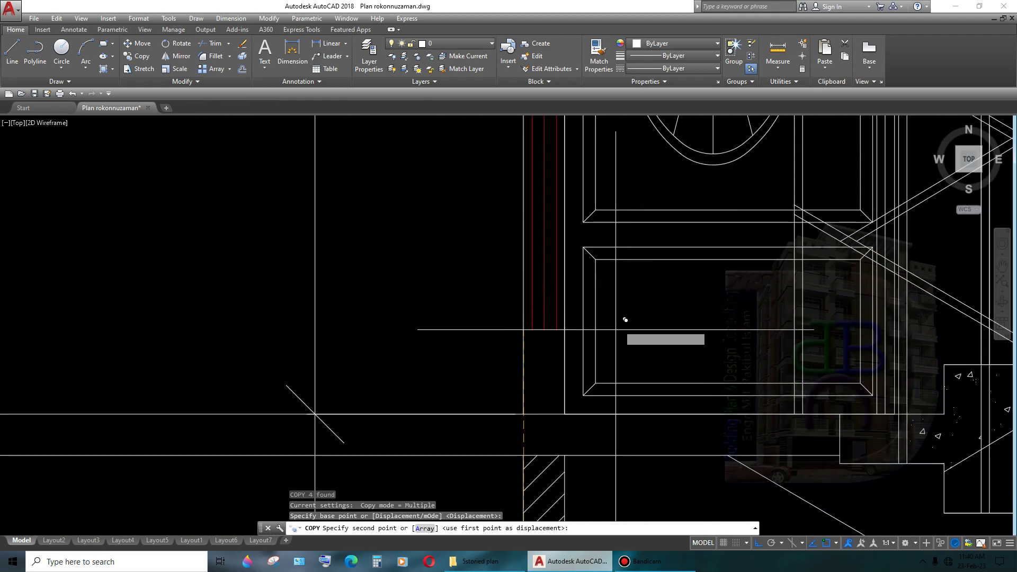
click(532, 404)
scroll(617, 345, down, 3)
key(Escape)
- Erase the 7′ dimension beside the blue window
scroll(621, 296, up, 3)
middle_drag(618, 346, 621, 295)
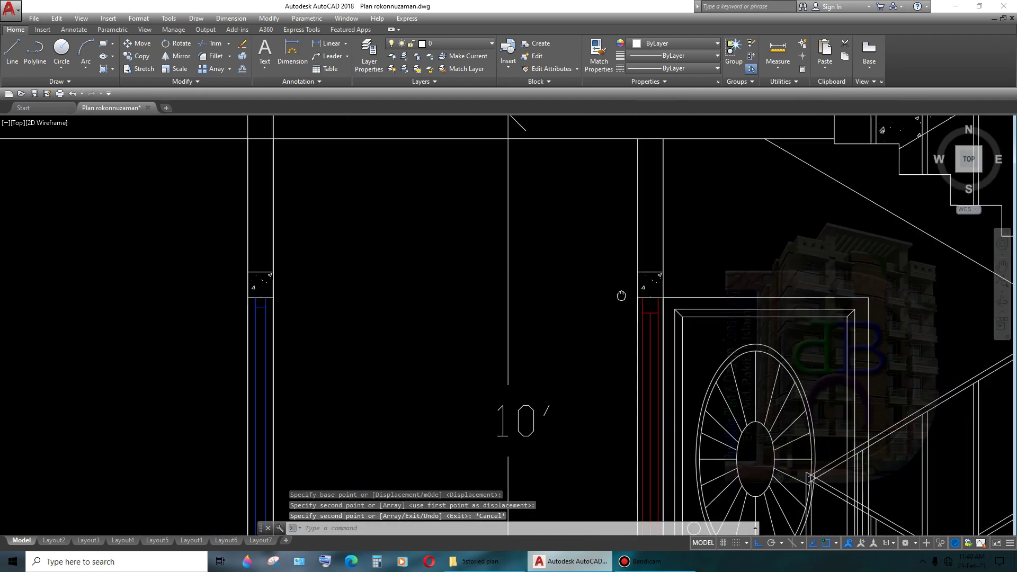
scroll(621, 296, down, 3)
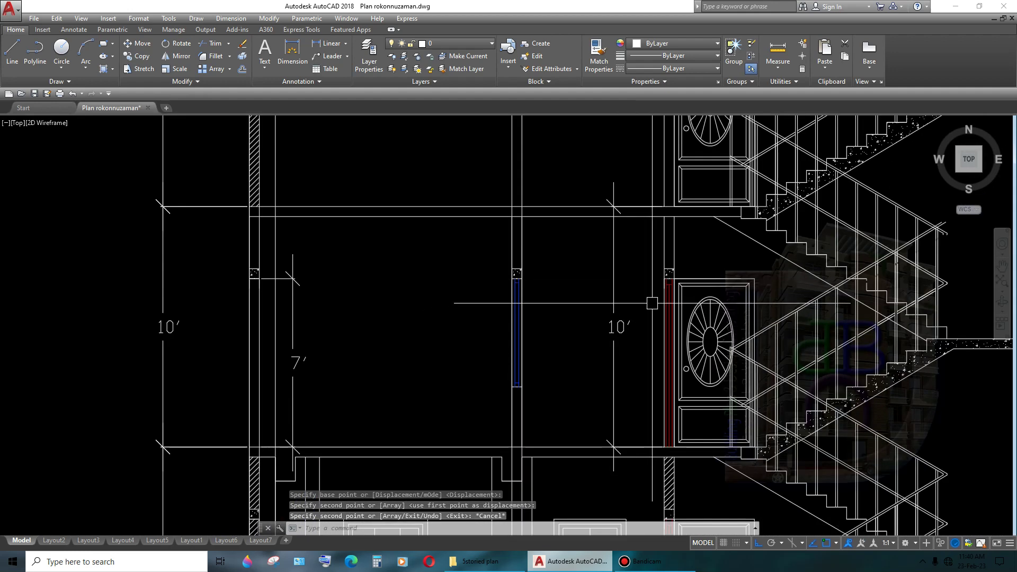
scroll(654, 356, down, 1)
scroll(654, 356, down, 5)
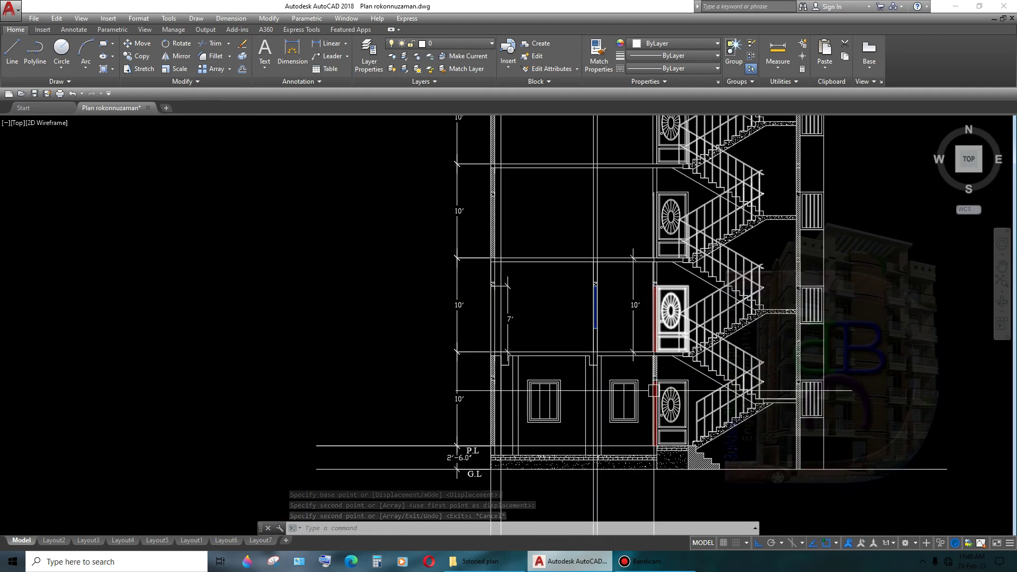
scroll(656, 371, down, 2)
scroll(680, 340, up, 6)
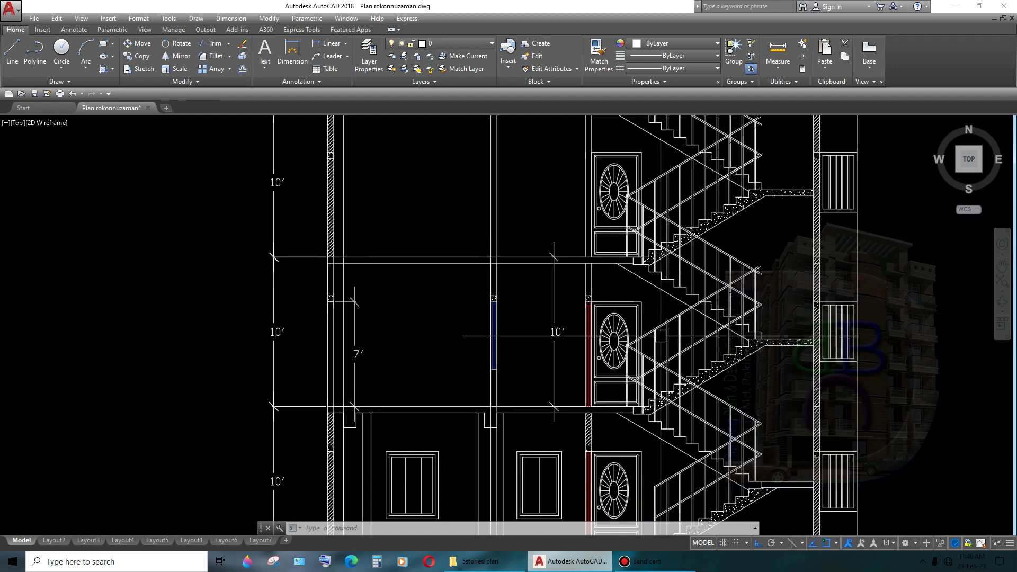
scroll(609, 339, down, 1)
scroll(609, 344, up, 1)
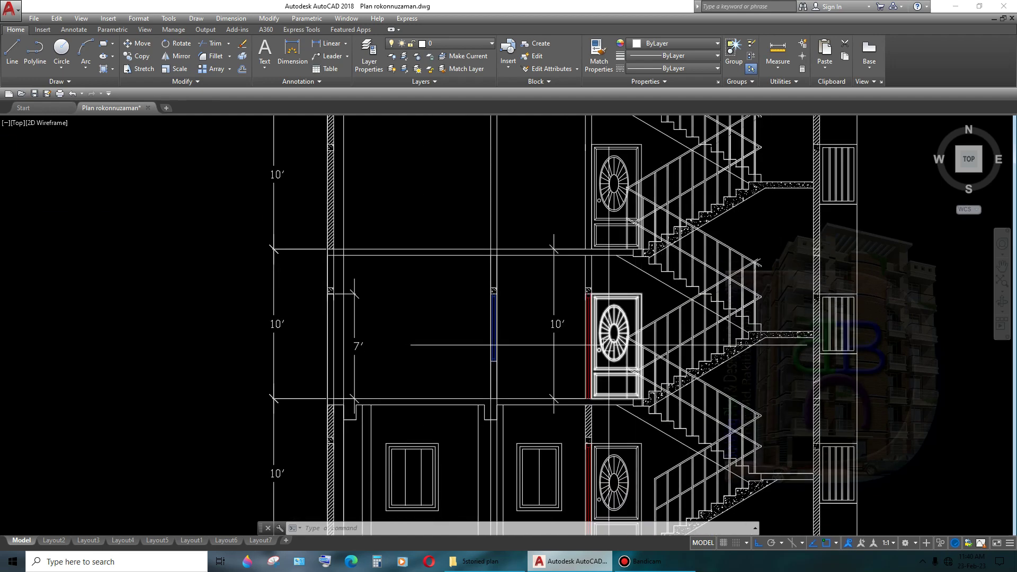
middle_drag(528, 351, 535, 313)
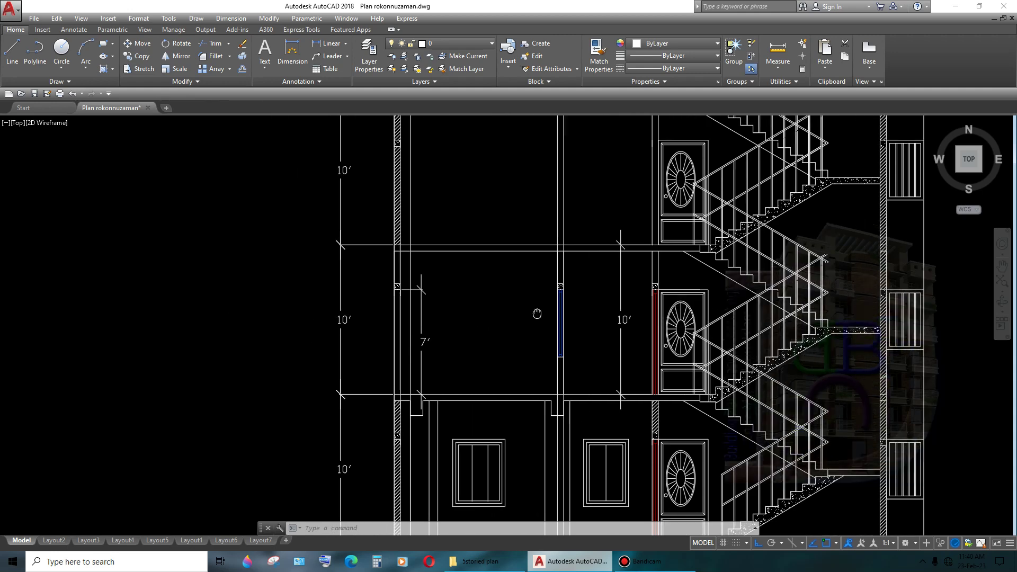
scroll(439, 336, up, 2)
click(472, 266)
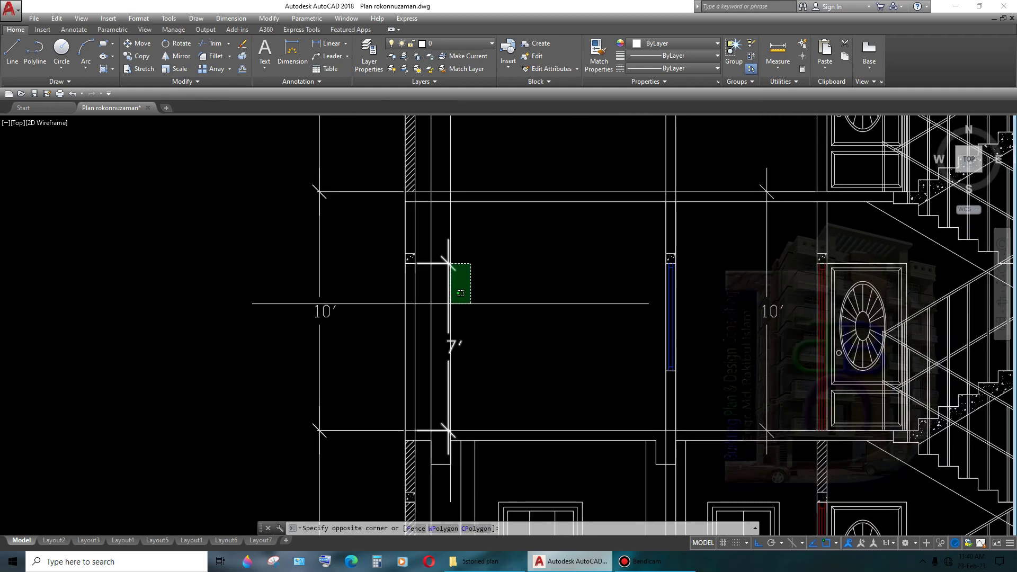
click(447, 303)
middle_drag(475, 317, 503, 296)
key(Delete)
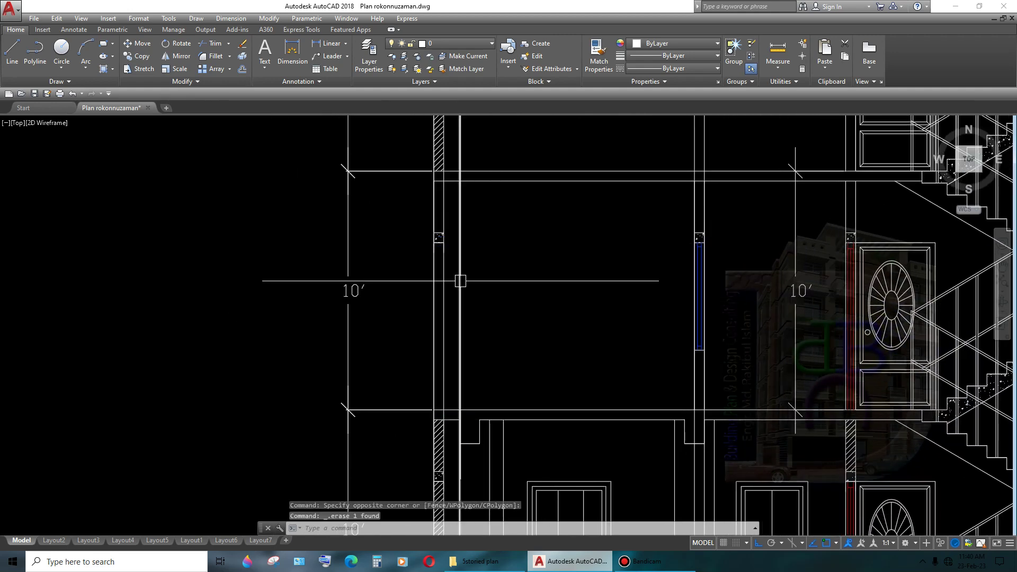
- Start the HATCH command with H to fill the blank wall strips
scroll(460, 281, down, 3)
scroll(460, 347, up, 3)
scroll(573, 342, up, 2)
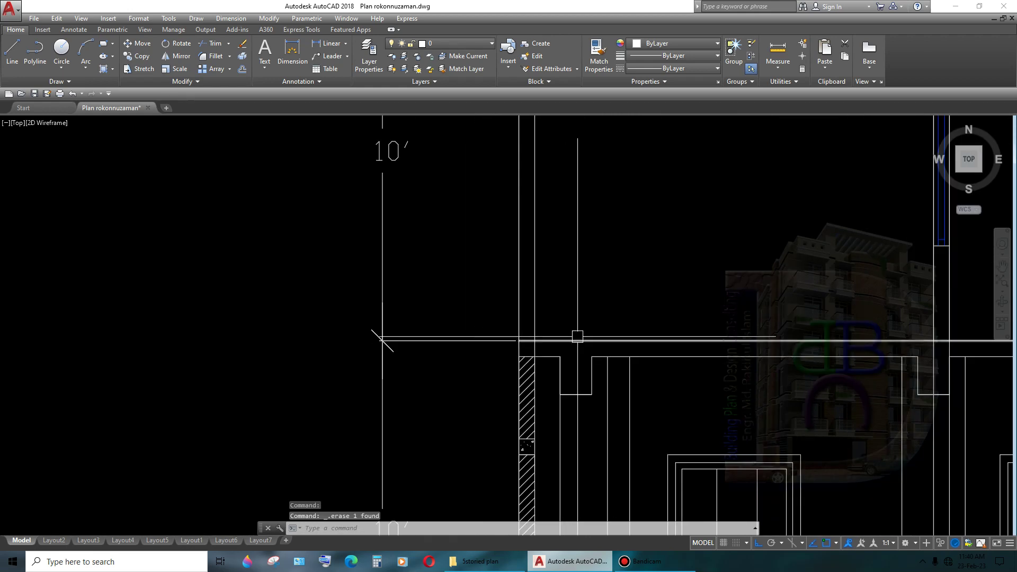
text(H)
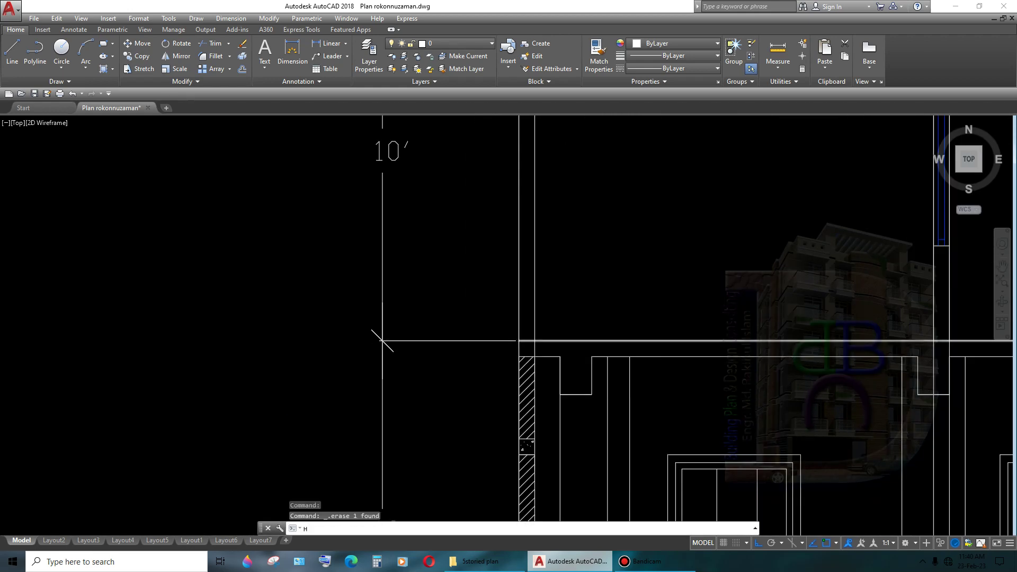
- Hatch the blank wall strips above the column beside the blue window
key(Return)
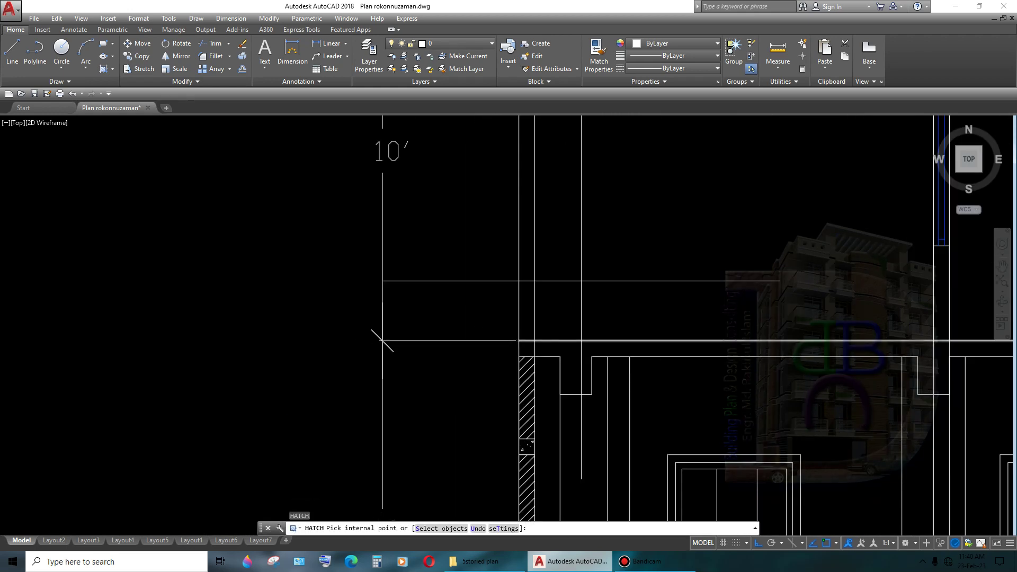
scroll(382, 340, down, 2)
scroll(466, 339, up, 2)
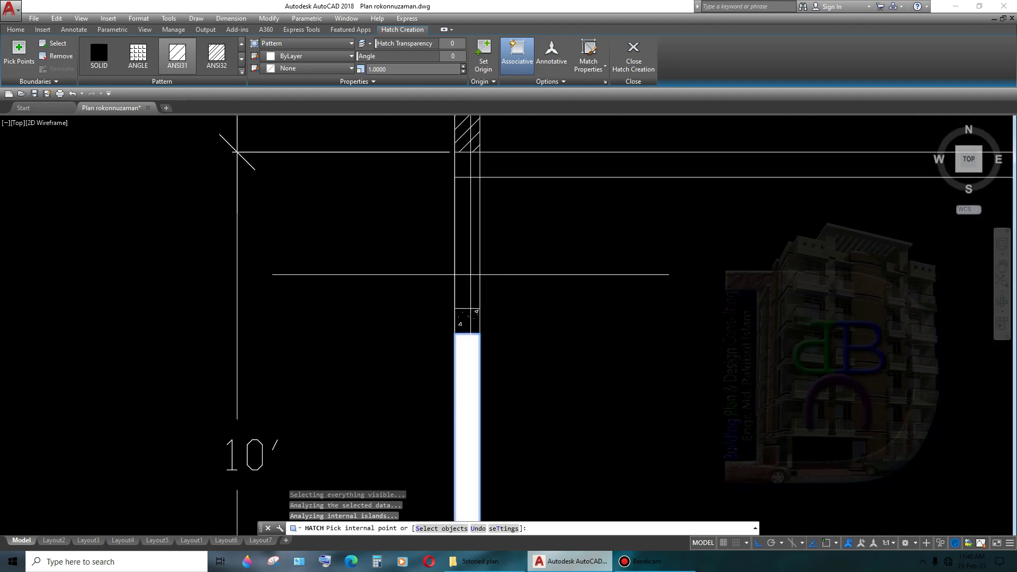
scroll(466, 339, down, 2)
click(516, 272)
middle_drag(689, 323, 493, 323)
scroll(590, 269, up, 2)
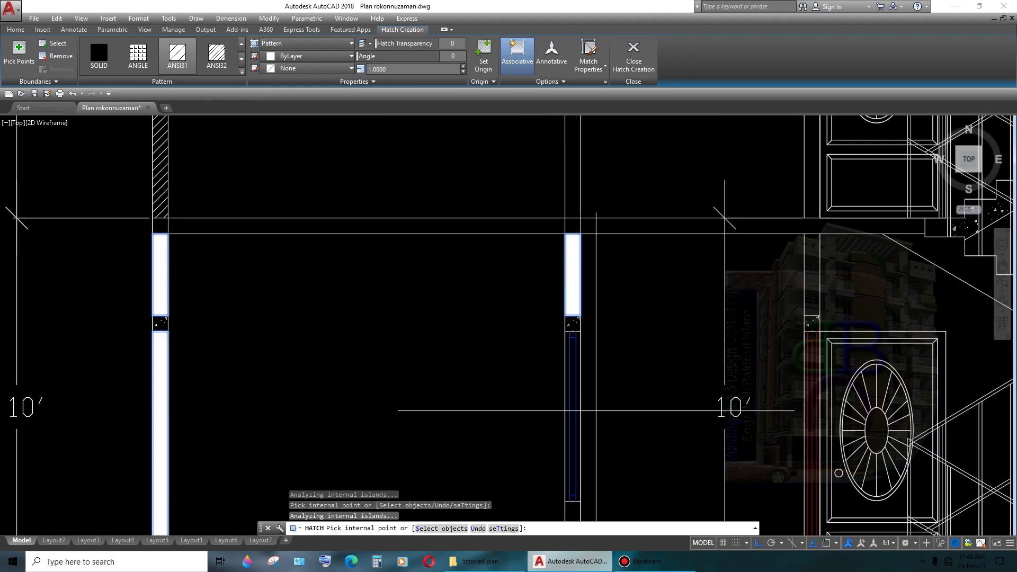
scroll(590, 269, down, 2)
scroll(620, 378, down, 2)
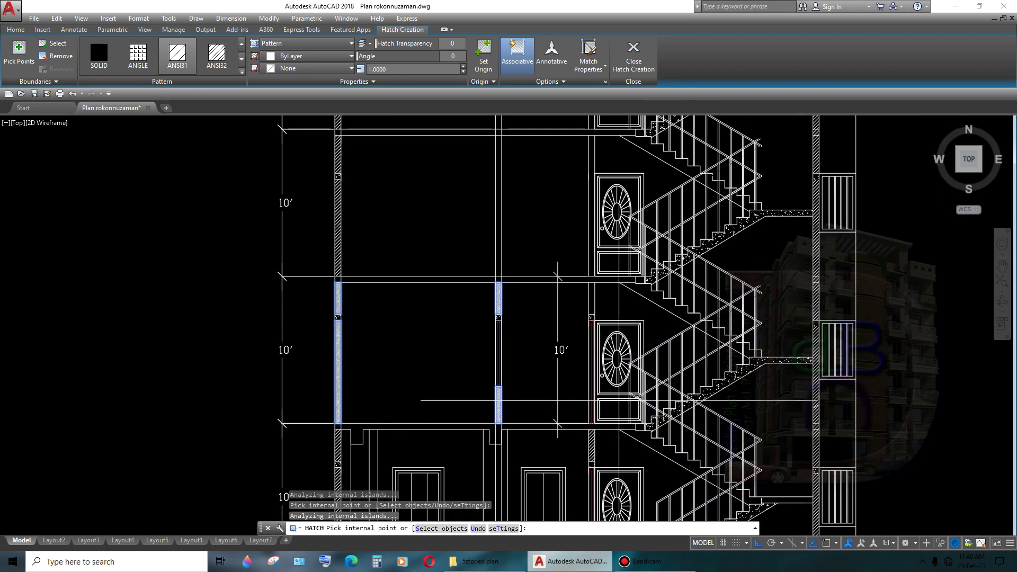
scroll(620, 378, up, 2)
scroll(529, 291, up, 2)
scroll(507, 245, up, 1)
scroll(507, 245, down, 1)
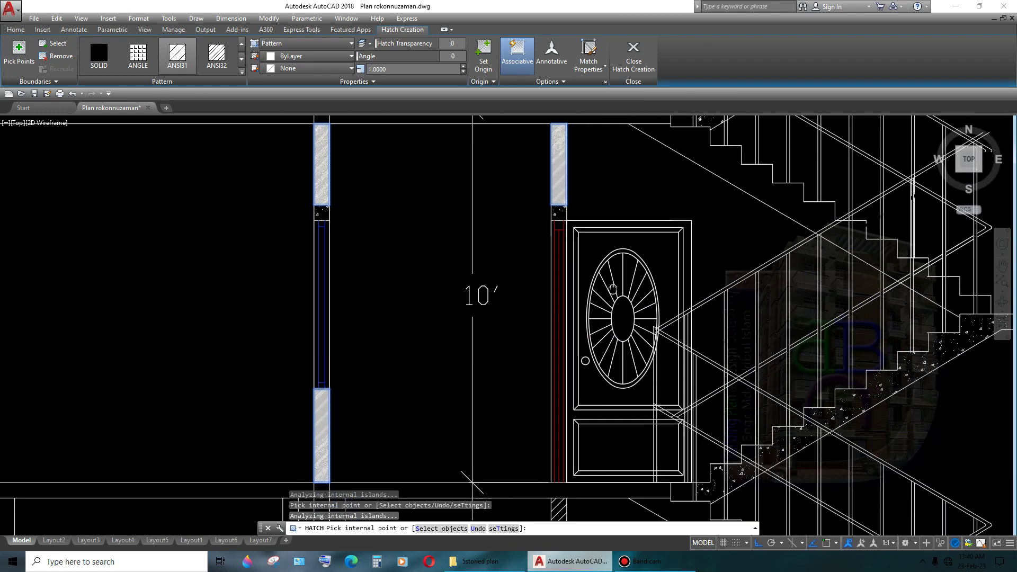
scroll(530, 264, down, 3)
middle_drag(576, 433, 576, 422)
key(Return)
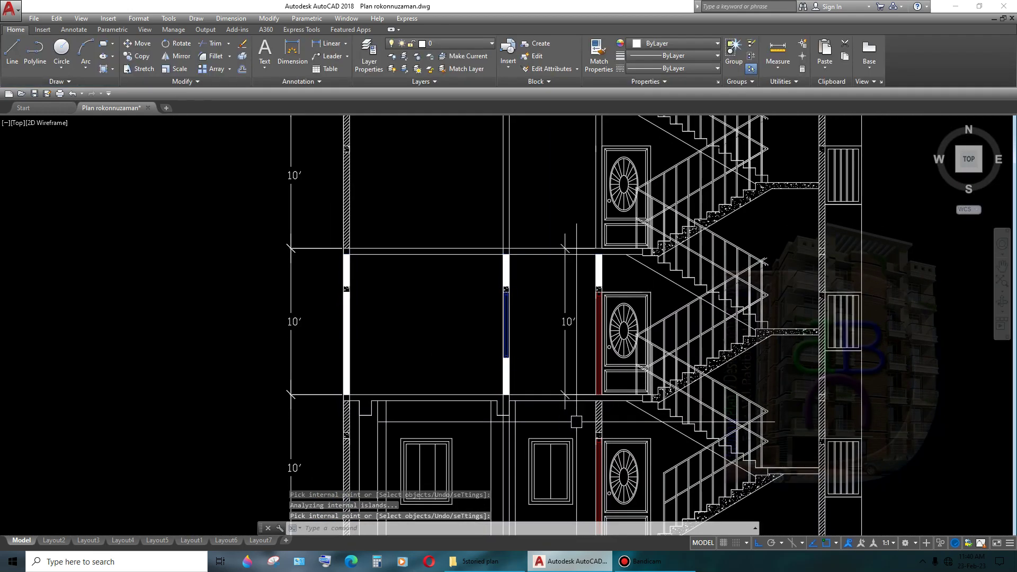
- Match the white-filled strip to the diagonal ANSI31 wall hatch using MATCHPROP
text(ma)
key(Return)
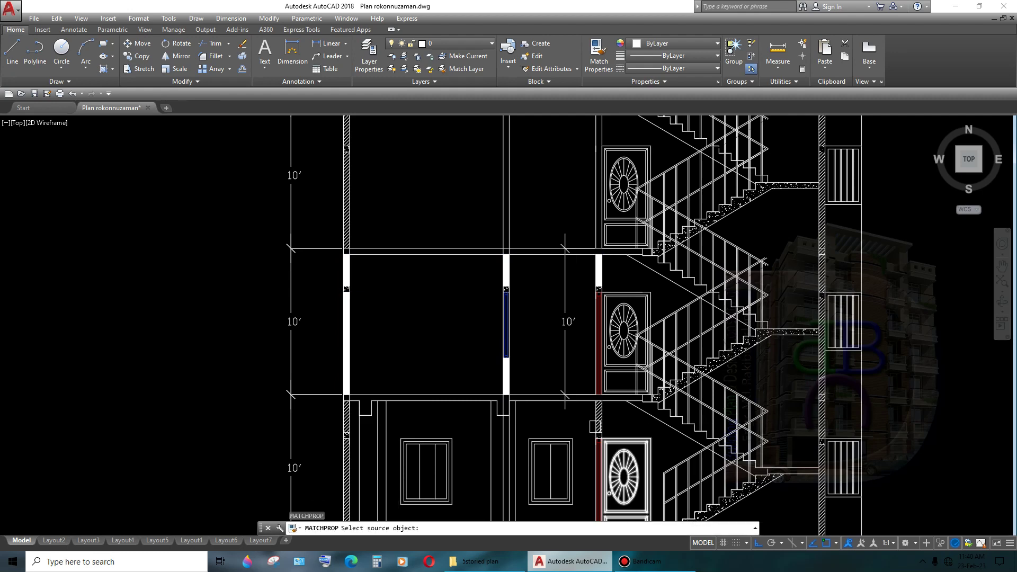
scroll(577, 422, up, 3)
click(580, 374)
scroll(579, 374, down, 2)
scroll(410, 273, up, 2)
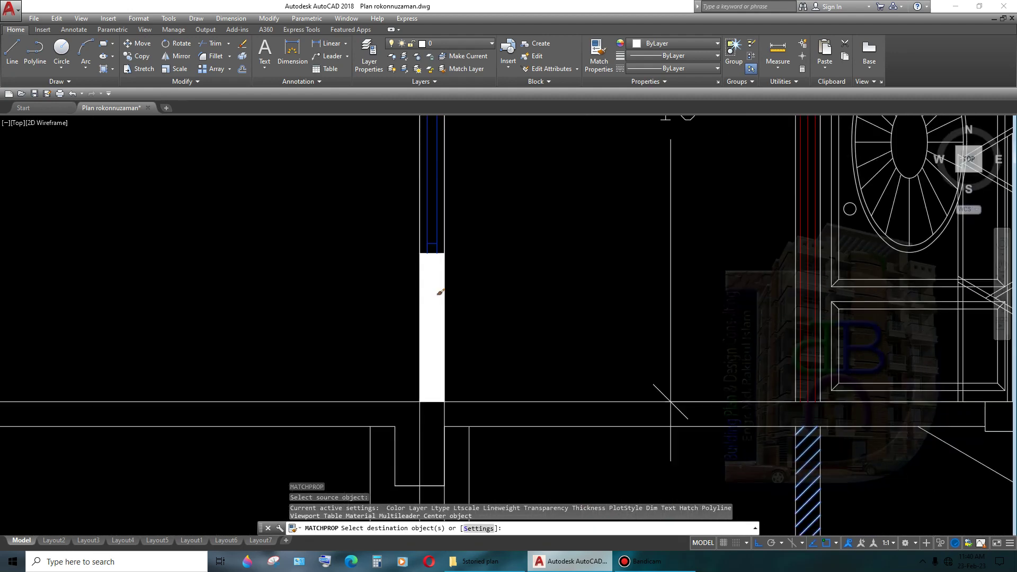
click(439, 290)
scroll(575, 372, down, 3)
scroll(420, 347, up, 2)
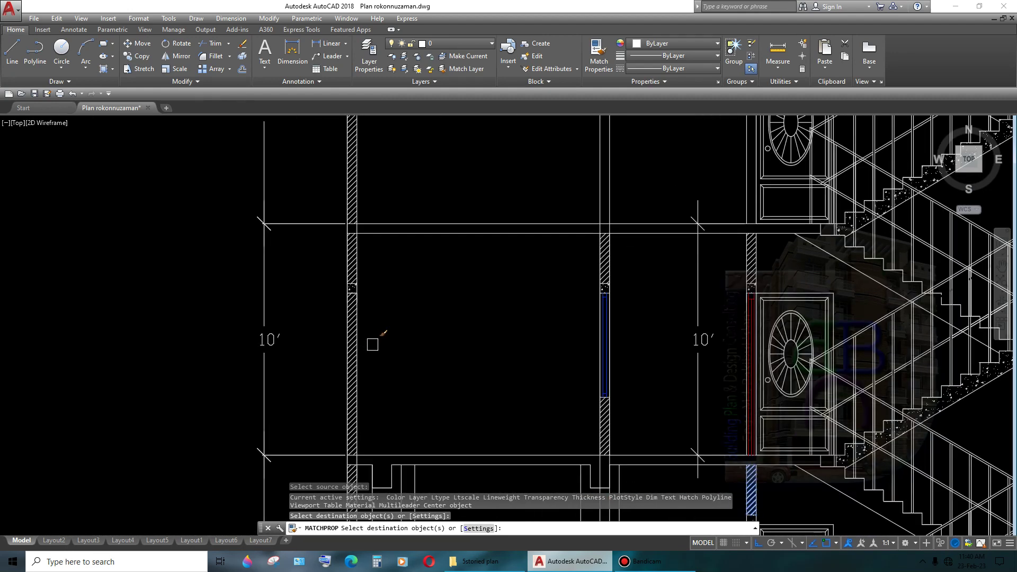
key(Return)
- Try trimming a line and the column line at the slab, then cancel TRIM
scroll(413, 289, down, 2)
mouse_move(480, 355)
middle_down()
mouse_move(519, 361)
mouse_move(496, 350)
middle_up()
scroll(402, 369, up, 2)
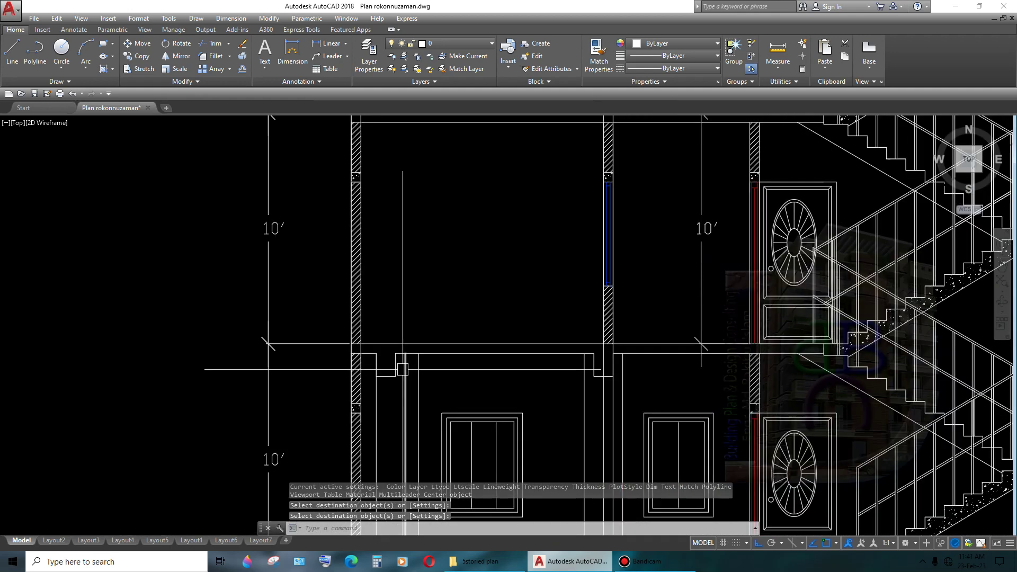
text(tr)
key(Return)
key(Return)
click(402, 343)
scroll(403, 344, down, 5)
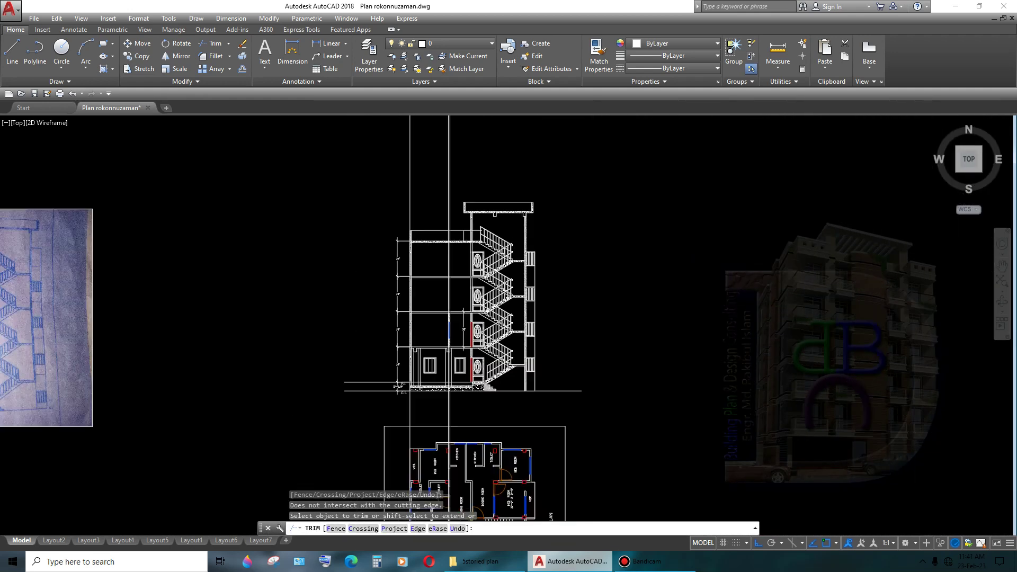
scroll(371, 344, up, 3)
scroll(176, 353, up, 3)
scroll(401, 338, up, 4)
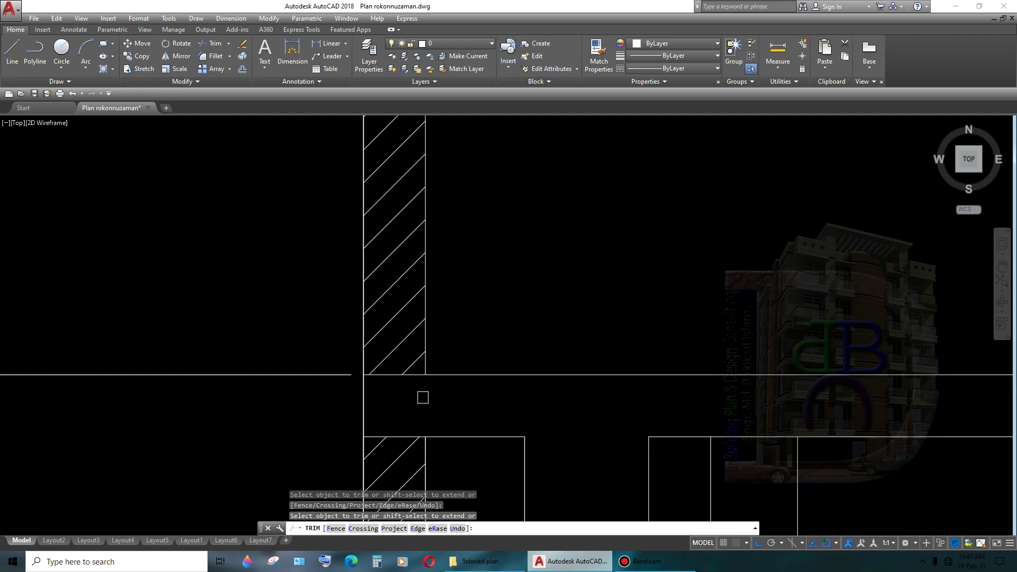
scroll(422, 397, down, 5)
scroll(636, 391, up, 2)
scroll(638, 376, down, 2)
click(644, 403)
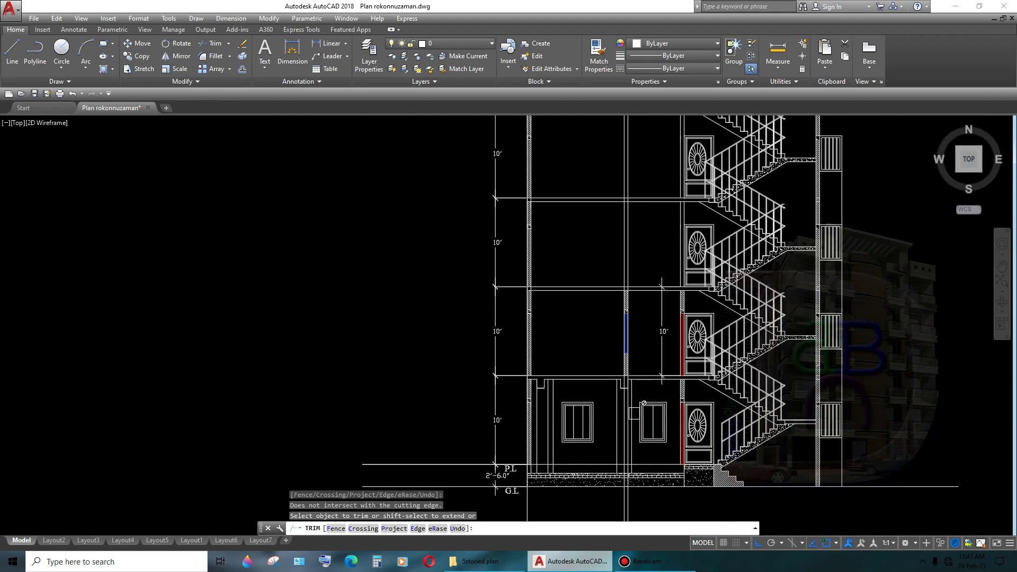
scroll(644, 403, down, 2)
key(Escape)
- Window-select and erase the two stray lines near the hatched wall
click(579, 374)
click(562, 399)
key(Delete)
scroll(562, 399, down, 2)
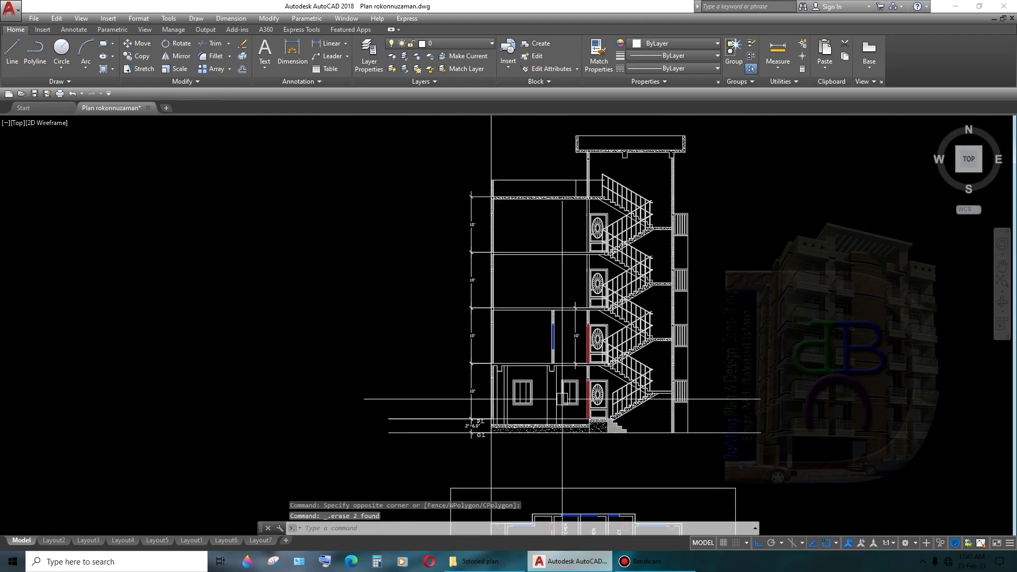
scroll(577, 340, up, 5)
scroll(589, 375, up, 1)
middle_drag(590, 375, 580, 303)
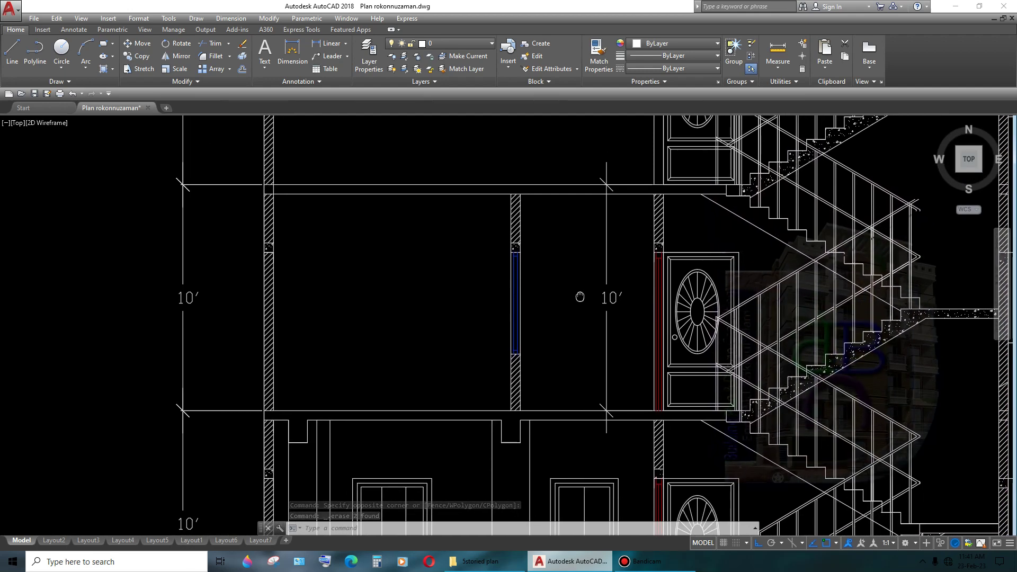
scroll(561, 323, down, 1)
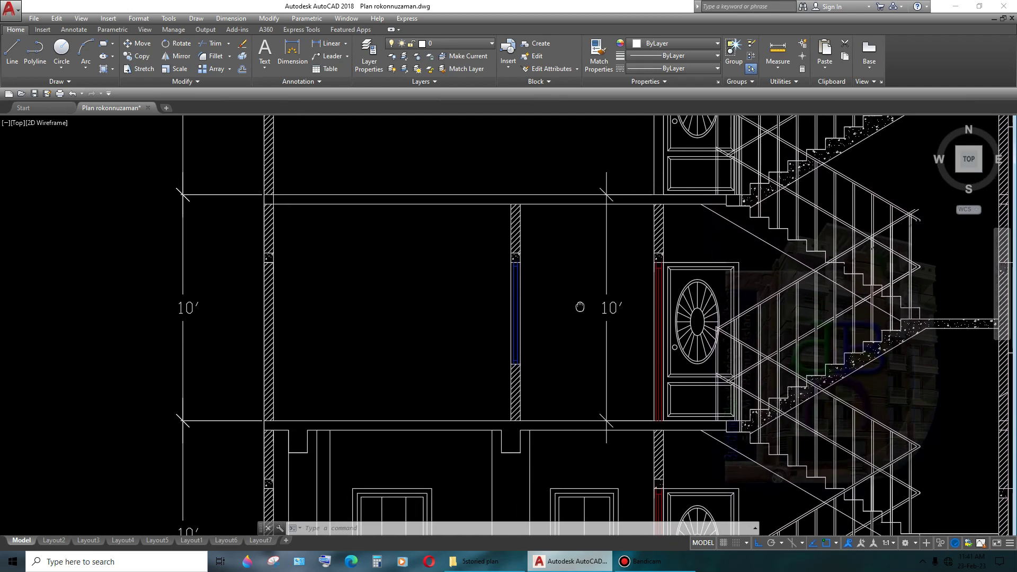
scroll(553, 327, down, 1)
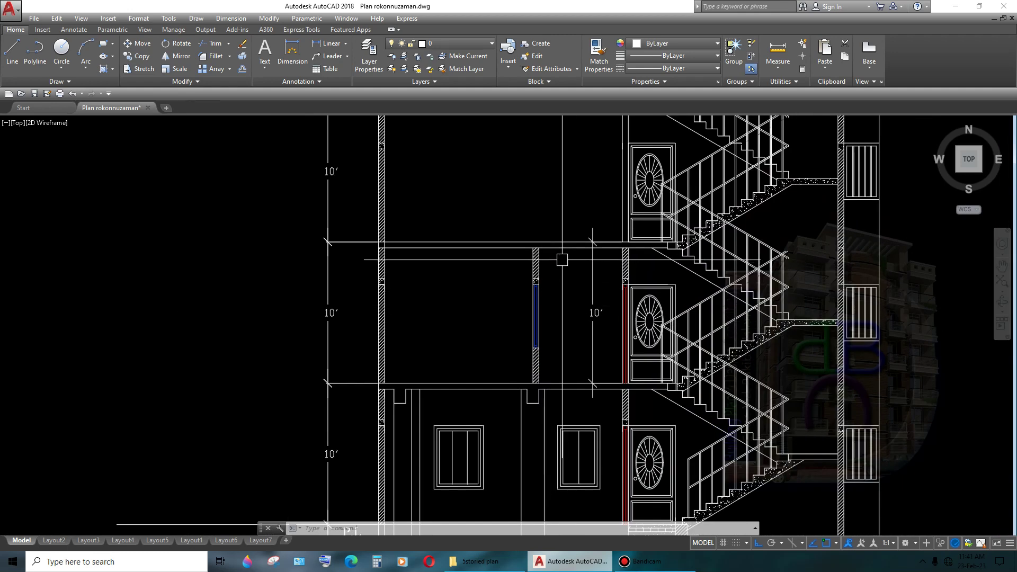
middle_drag(509, 320, 563, 407)
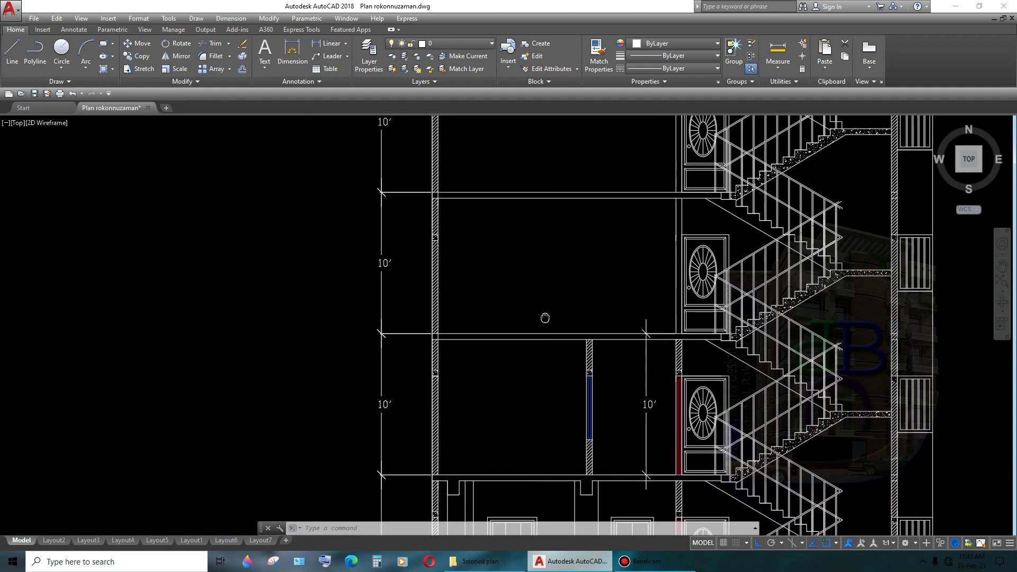
- Select the left outer wall's lines and hatch, eighteen objects, and erase them
click(501, 212)
click(438, 271)
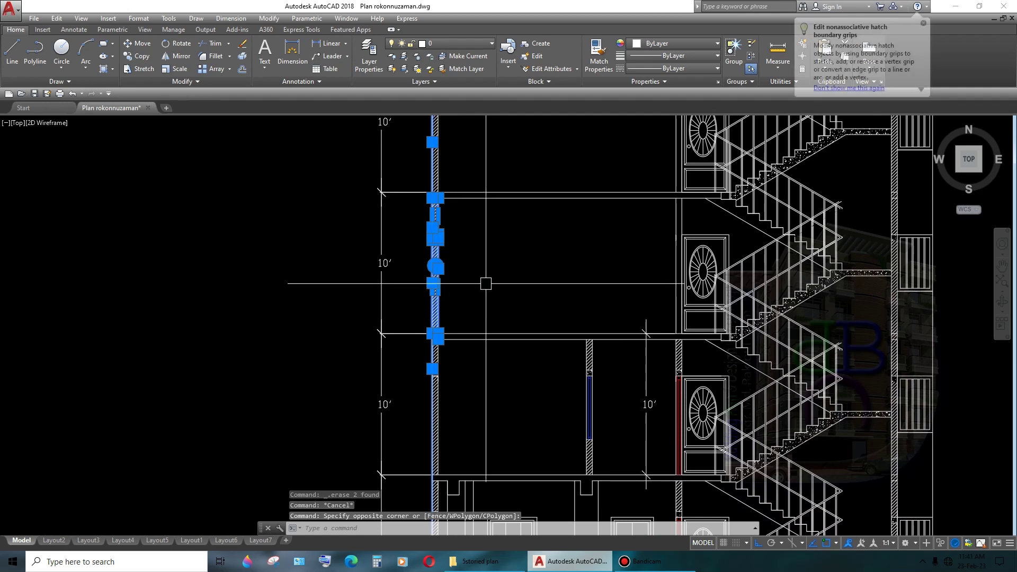
mouse_move(493, 422)
middle_down()
mouse_move(514, 382)
mouse_move(487, 529)
middle_up()
scroll(516, 383, down, 3)
scroll(516, 384, up, 2)
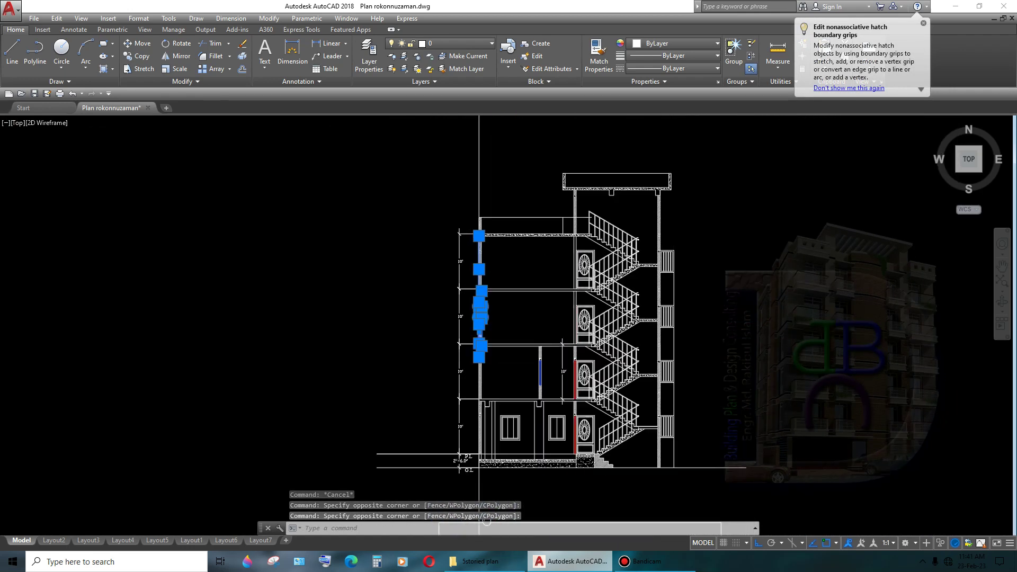
scroll(474, 391, up, 2)
scroll(474, 392, up, 1)
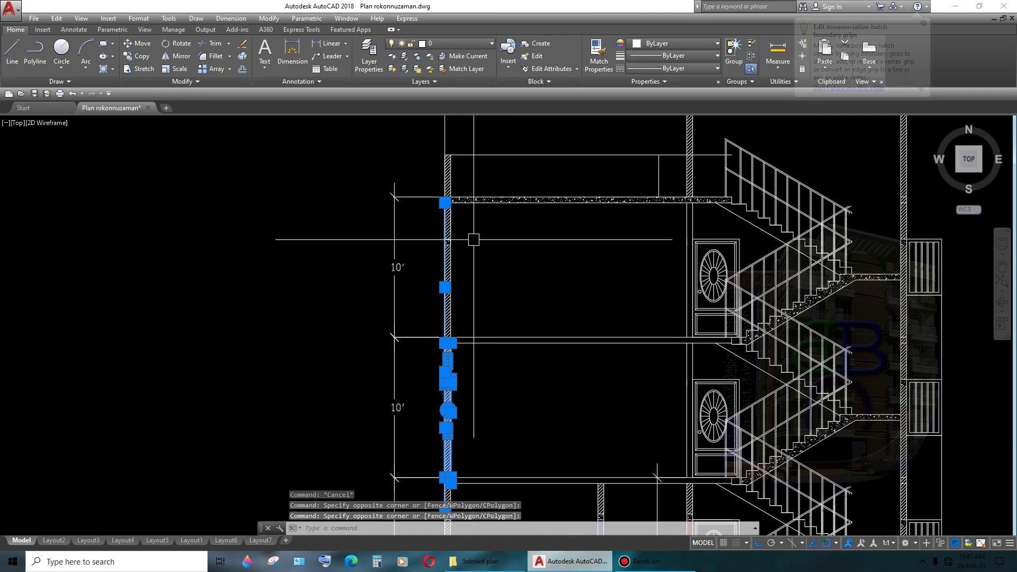
click(431, 311)
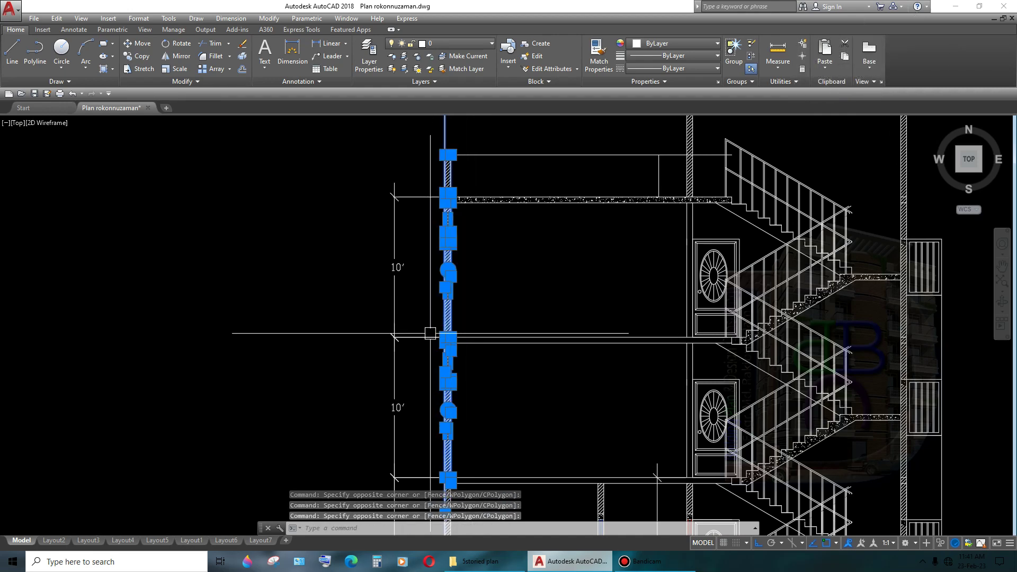
scroll(462, 227, up, 4)
scroll(466, 318, down, 5)
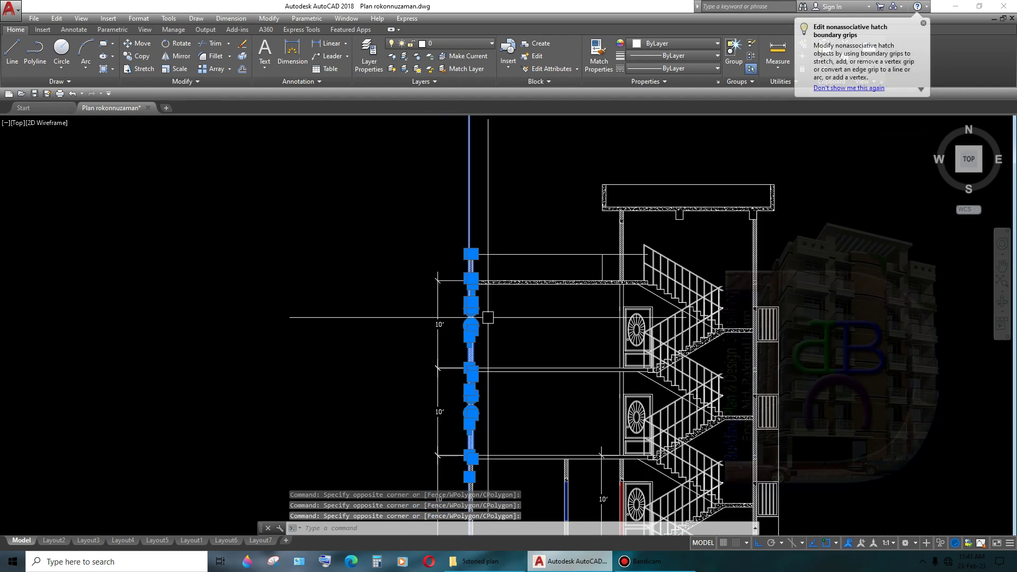
scroll(466, 318, up, 3)
scroll(466, 318, up, 2)
scroll(479, 339, down, 7)
middle_drag(483, 348, 472, 276)
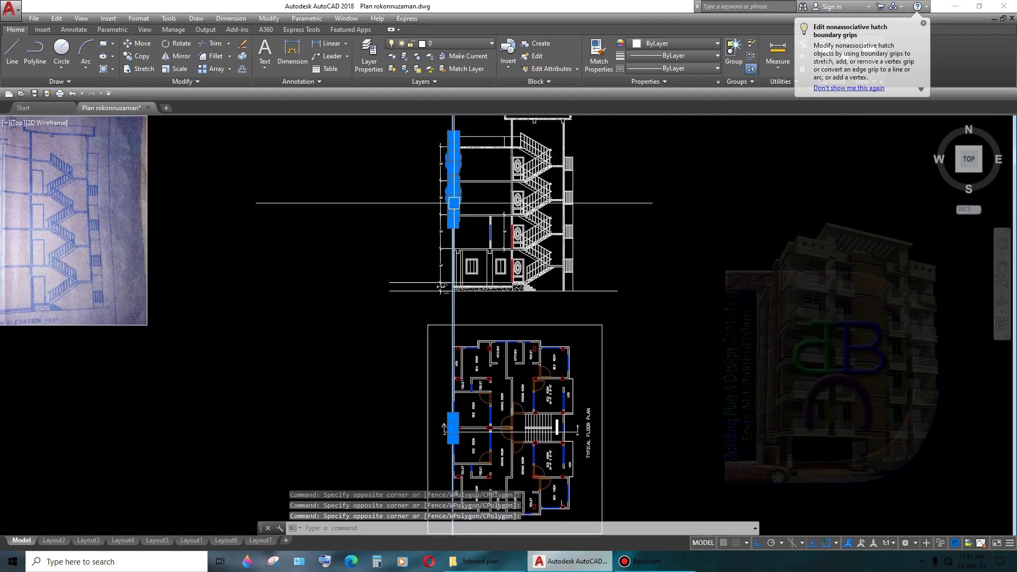
scroll(463, 318, up, 3)
scroll(466, 402, up, 2)
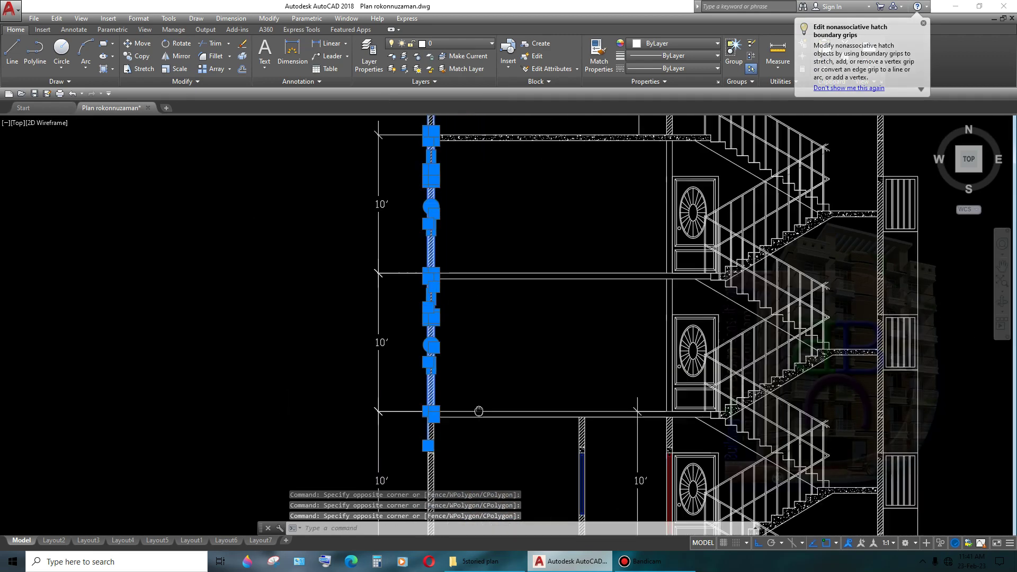
scroll(456, 371, up, 2)
scroll(416, 330, up, 2)
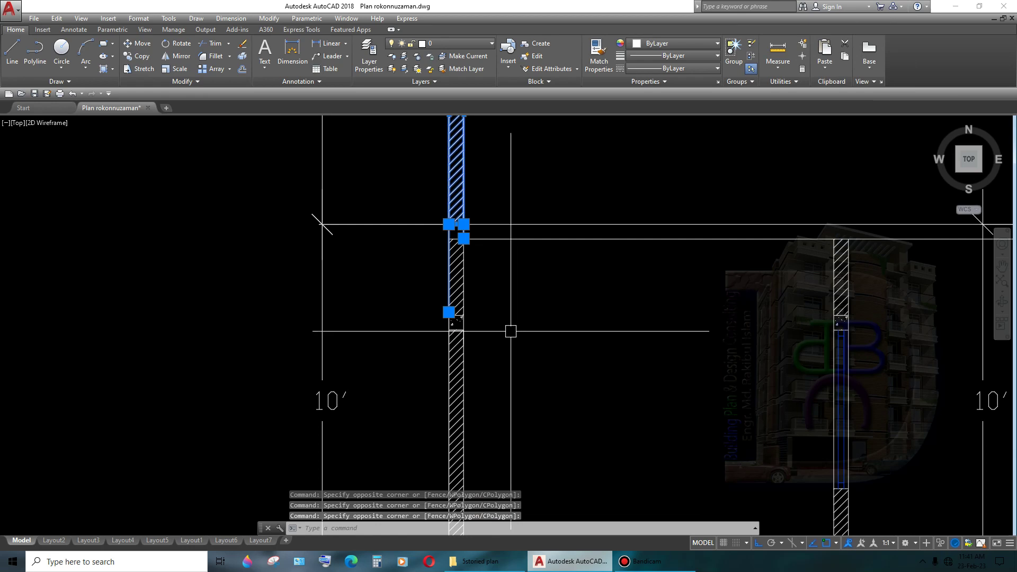
scroll(510, 331, down, 3)
scroll(497, 320, up, 1)
key(Delete)
scroll(487, 307, down, 4)
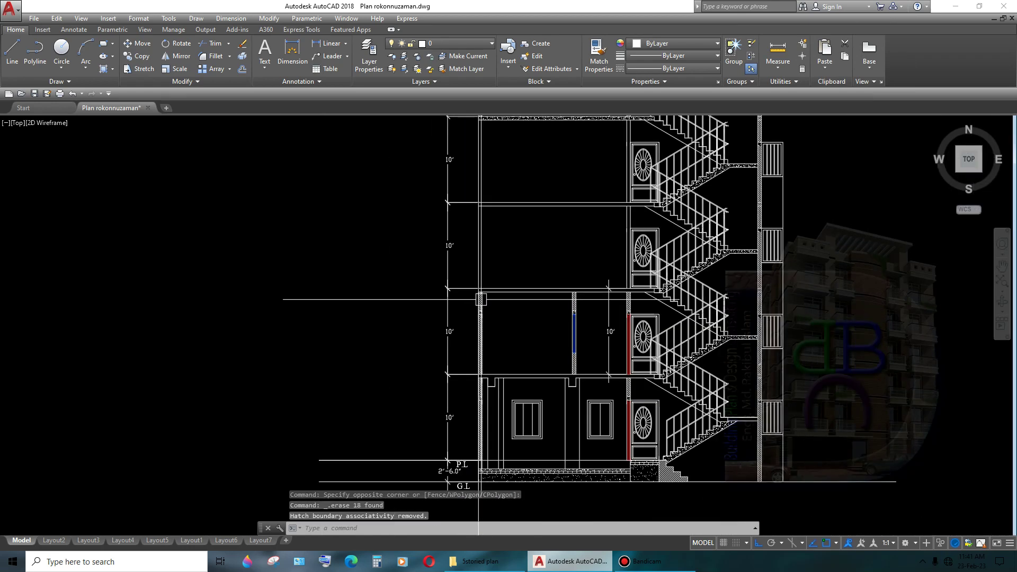
- Crossing-select both middle-floor walls and extra wall pieces beside the stair
middle_drag(507, 355, 487, 395)
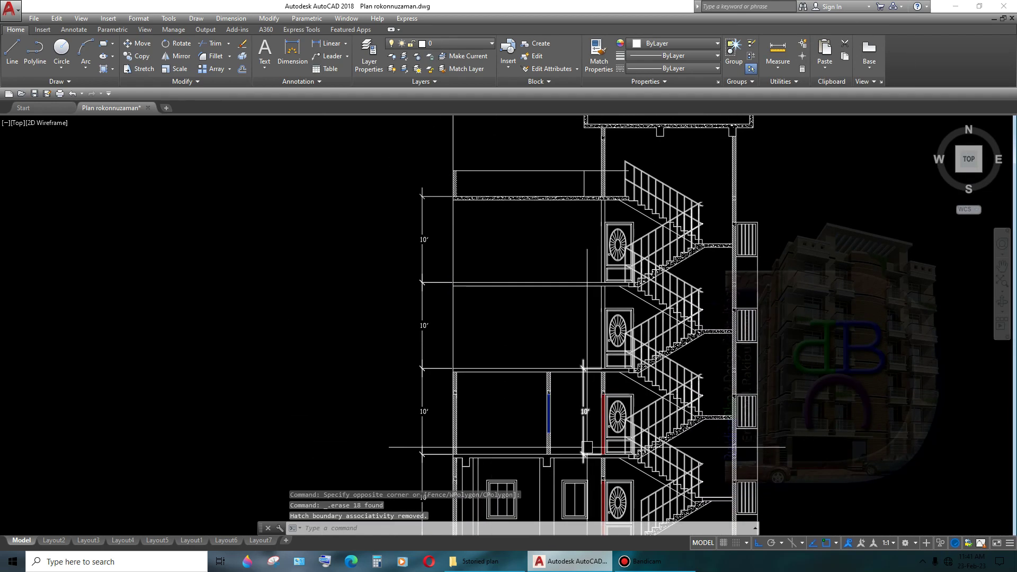
middle_drag(586, 447, 583, 365)
scroll(482, 405, up, 1)
scroll(482, 405, up, 1)
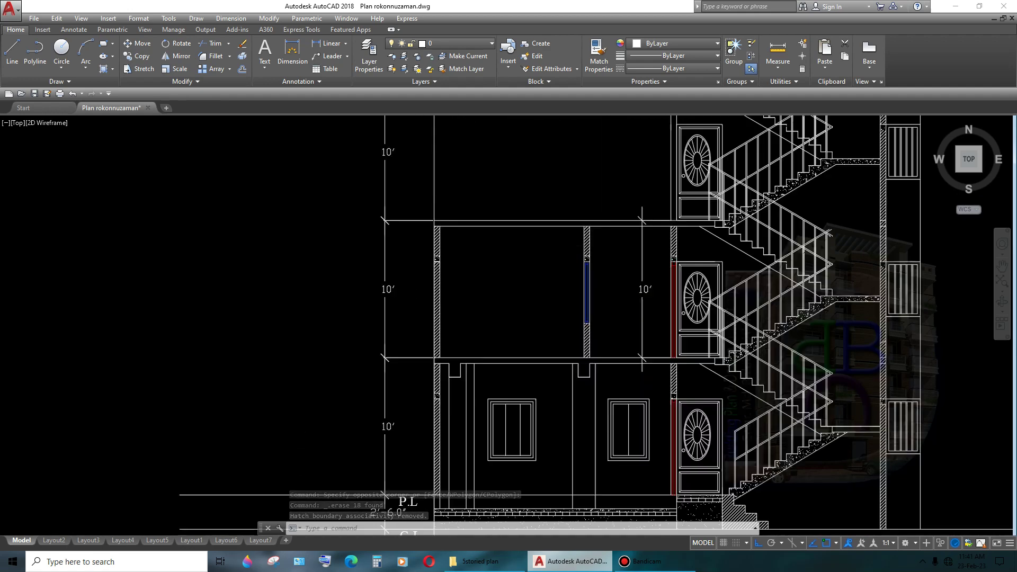
scroll(597, 255, up, 2)
click(604, 221)
click(335, 364)
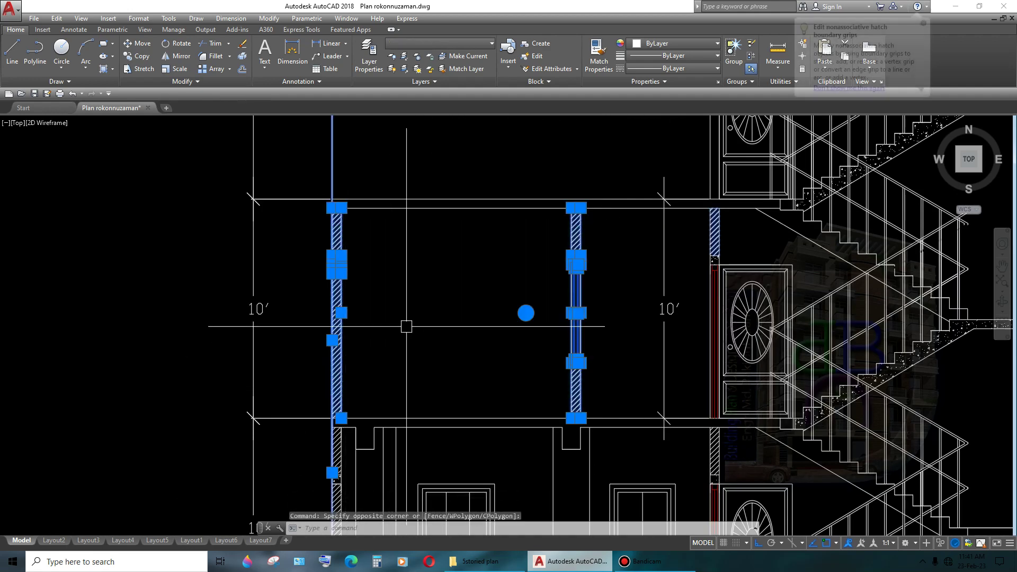
scroll(453, 191, down, 1)
scroll(454, 190, down, 3)
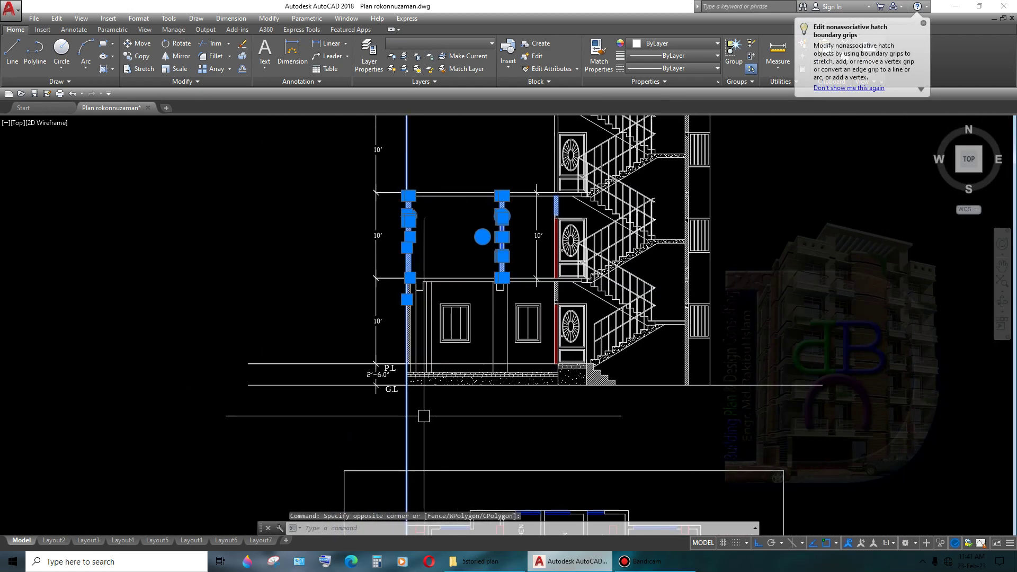
click(393, 413)
middle_drag(393, 413, 365, 505)
scroll(458, 332, up, 4)
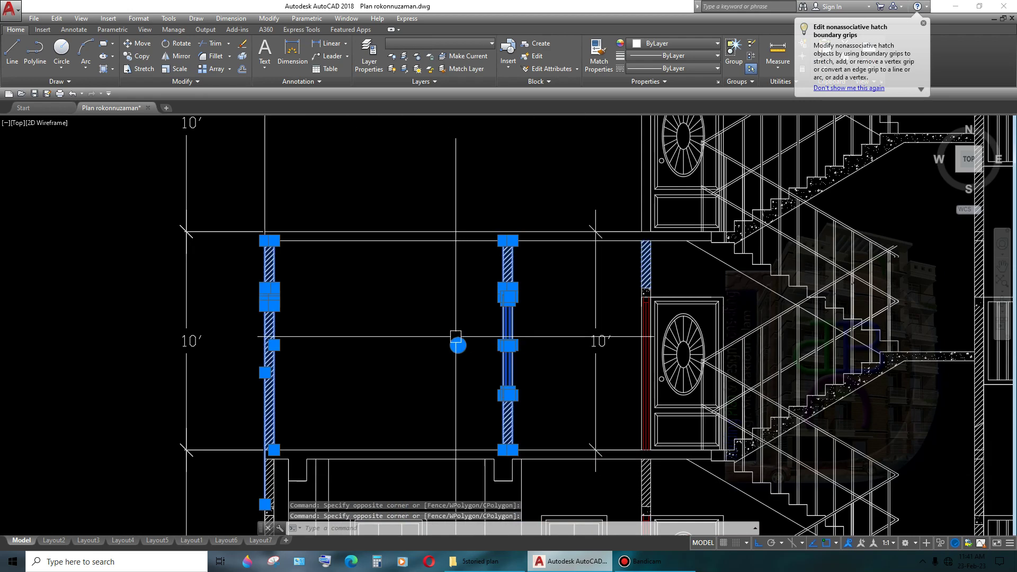
scroll(642, 317, up, 6)
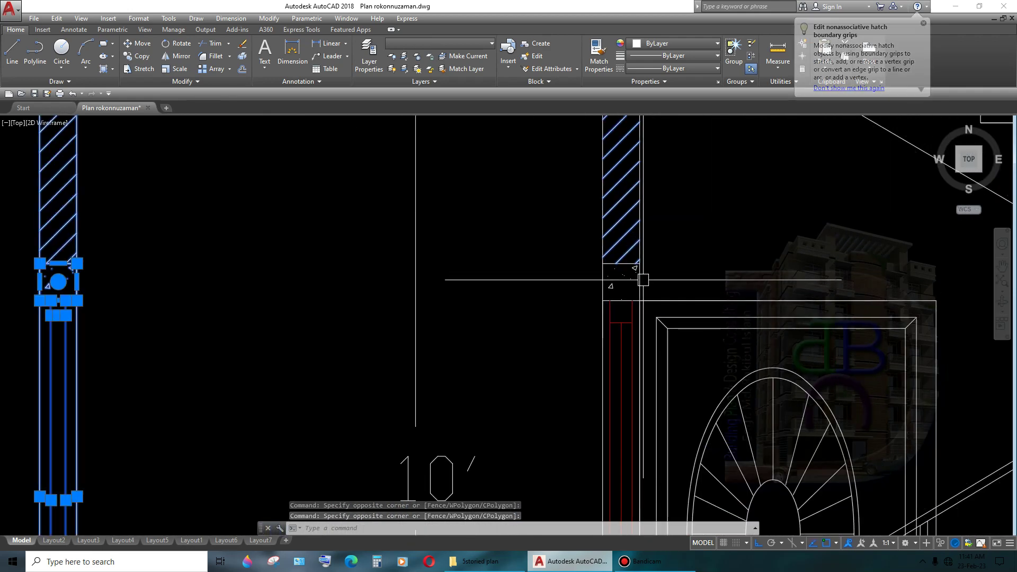
scroll(630, 296, down, 6)
scroll(641, 299, up, 4)
scroll(609, 268, up, 4)
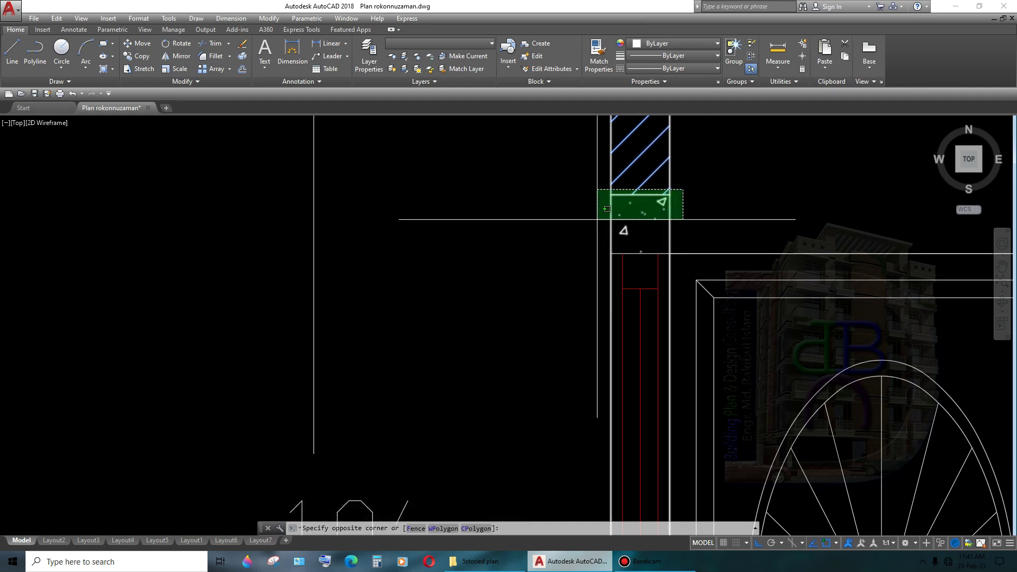
- Add the wall corner hatch, the wall piece near the door, and the door jamb lines to the selection
click(597, 219)
scroll(609, 222, down, 3)
scroll(651, 201, up, 3)
scroll(676, 180, up, 2)
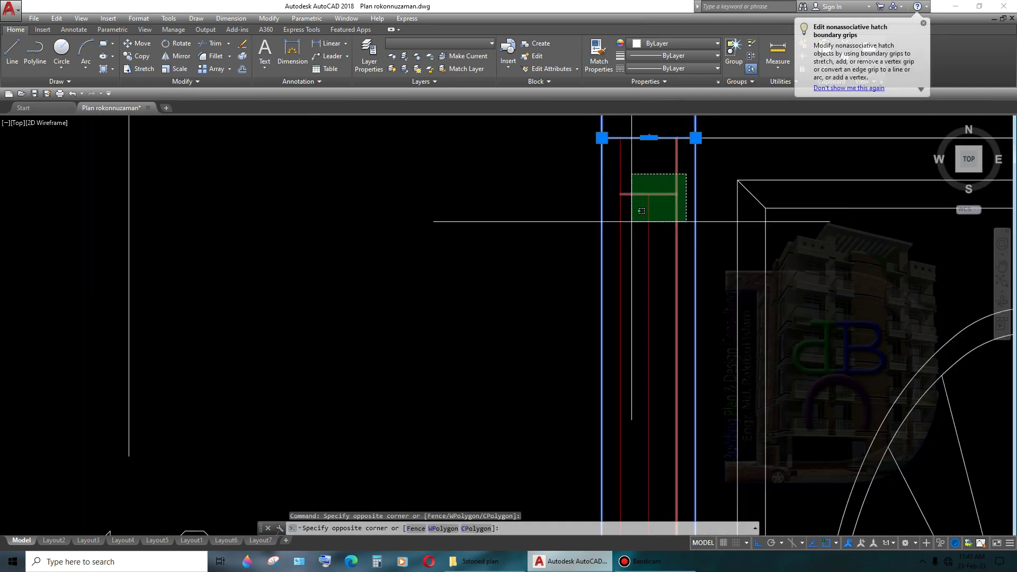
click(601, 265)
scroll(609, 265, up, 3)
scroll(624, 307, up, 2)
scroll(637, 345, down, 2)
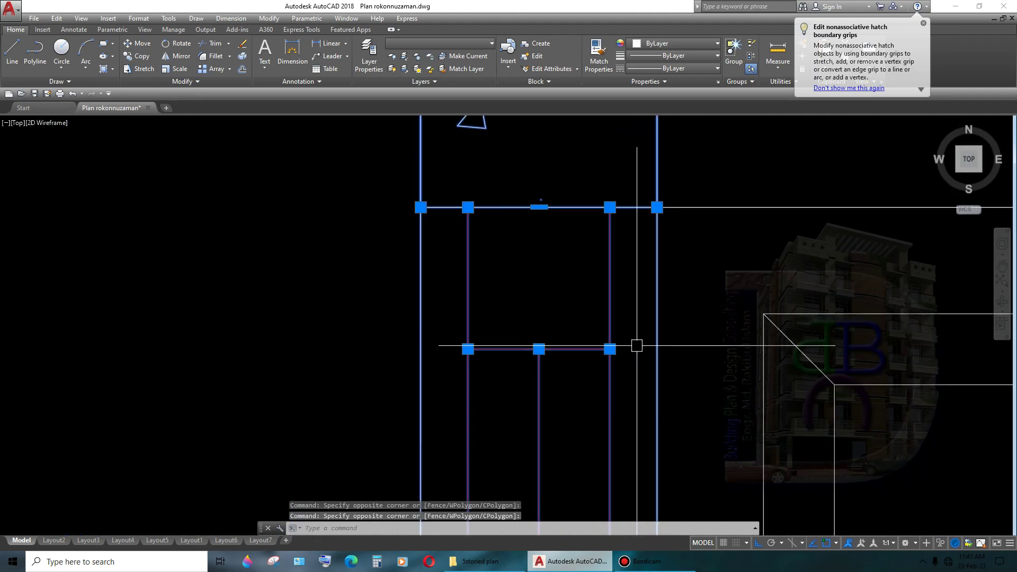
click(596, 345)
scroll(595, 370, up, 3)
scroll(586, 212, up, 2)
scroll(585, 318, down, 3)
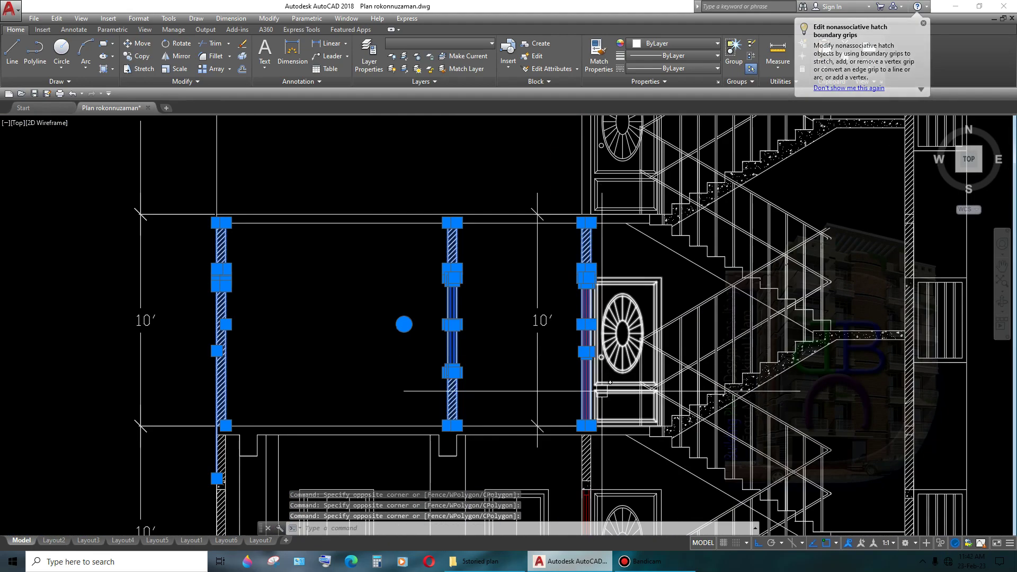
scroll(585, 393, up, 2)
scroll(585, 394, up, 2)
scroll(613, 365, down, 4)
middle_drag(628, 266, 619, 296)
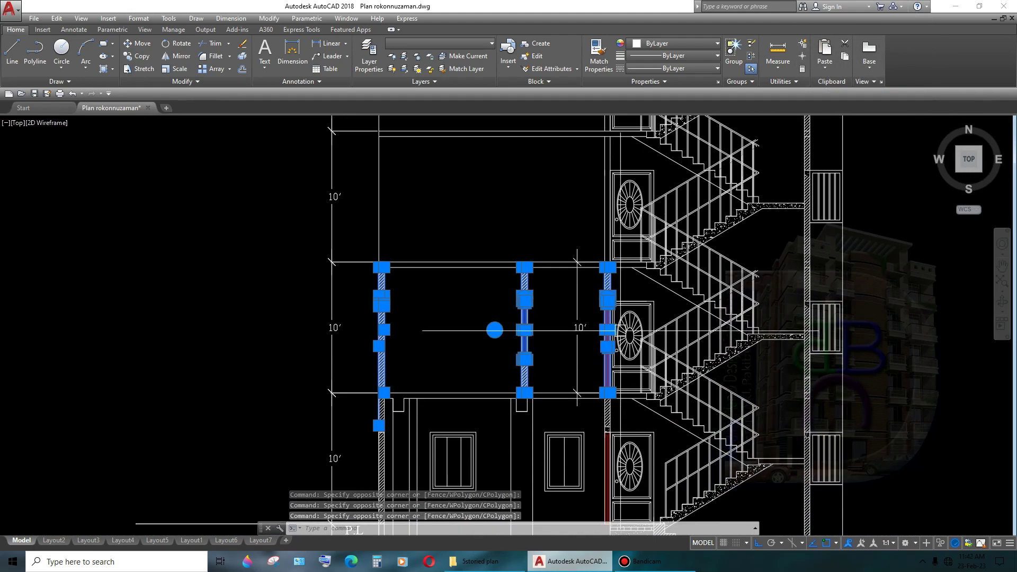
scroll(620, 296, up, 3)
scroll(617, 295, down, 3)
scroll(582, 328, down, 2)
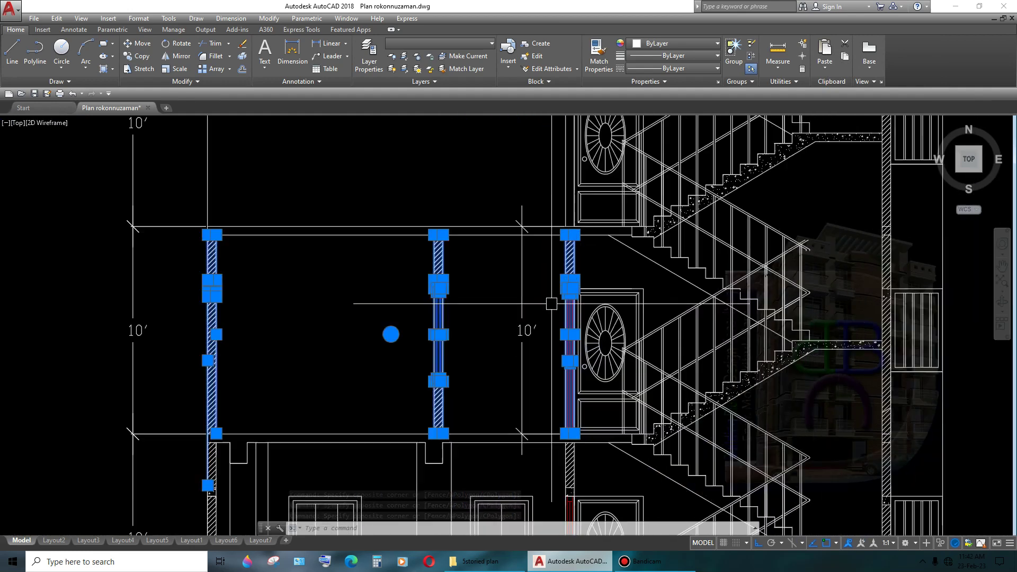
scroll(431, 329, down, 2)
scroll(340, 391, up, 7)
scroll(339, 390, down, 4)
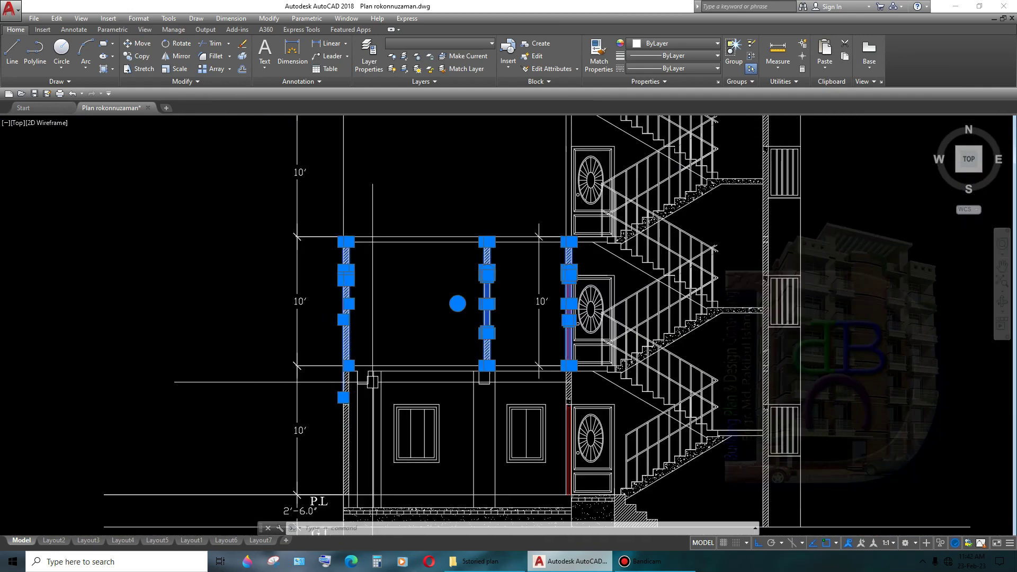
scroll(341, 388, up, 2)
scroll(343, 385, up, 1)
scroll(343, 385, up, 1)
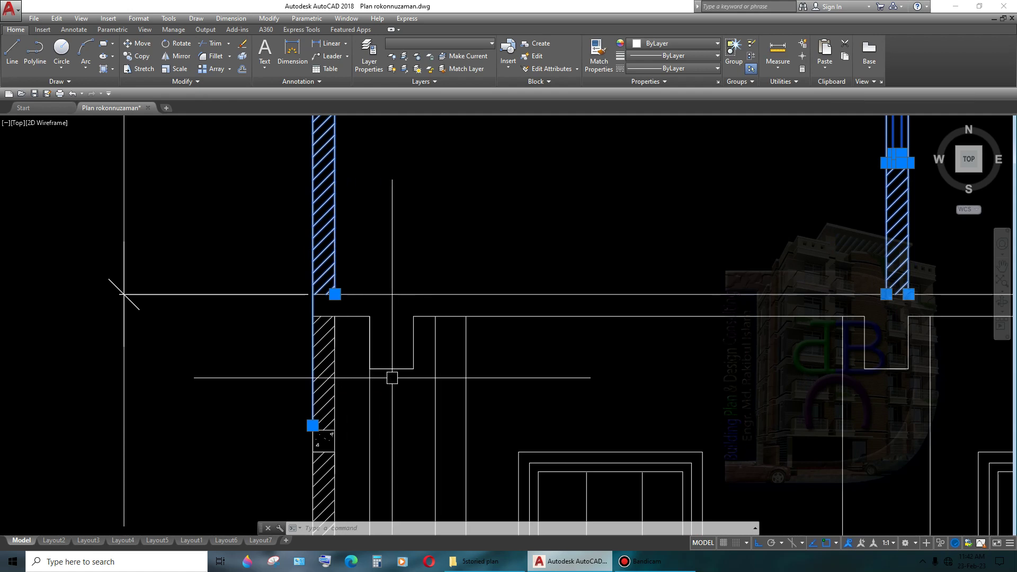
- Copy the selected floor walls and openings from the wall base corner 10' and 20' higher
text(co)
key(Return)
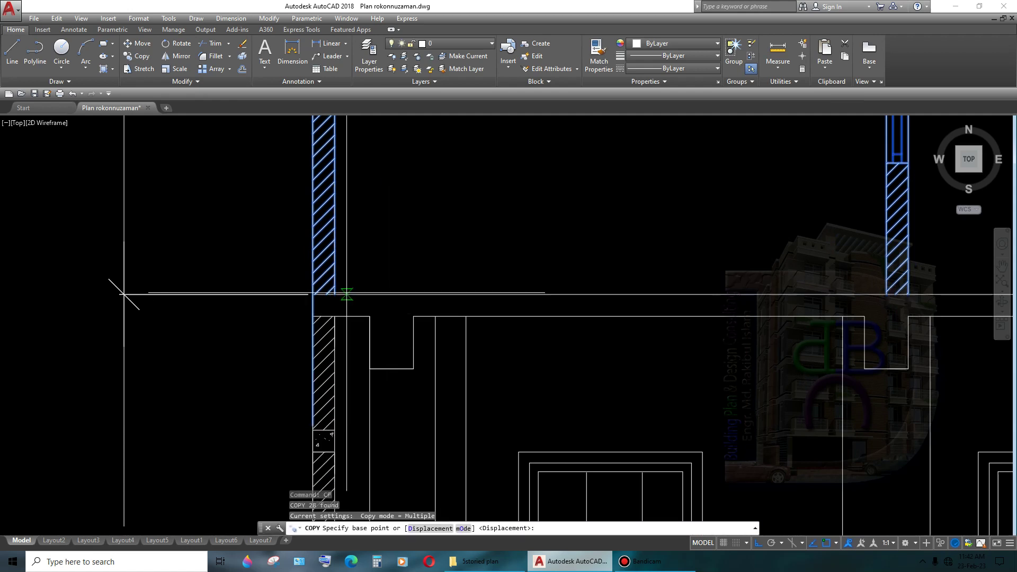
click(334, 294)
scroll(335, 294, down, 3)
scroll(388, 468, down, 2)
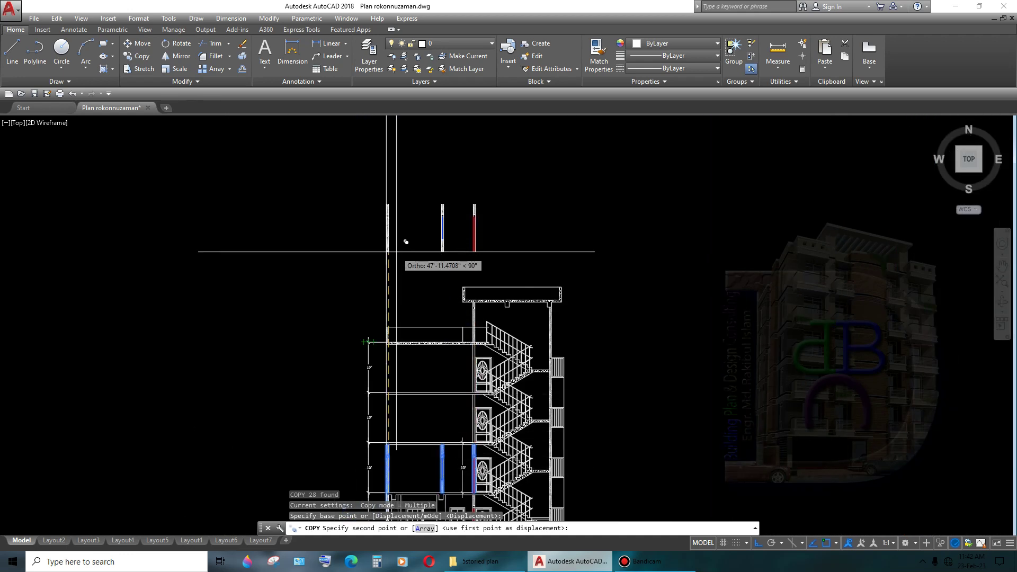
text(10')
key(Return)
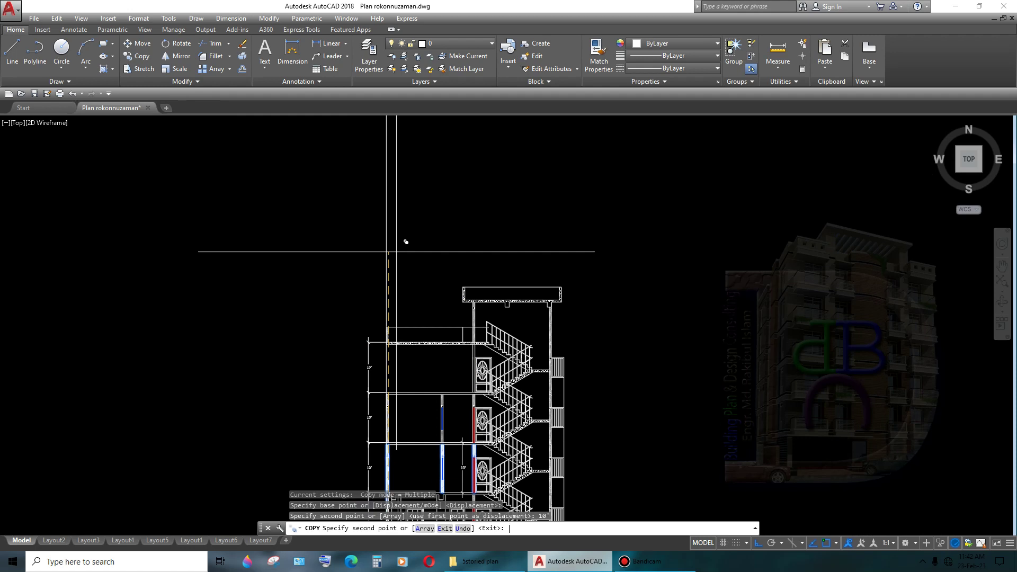
text(20')
key(Return)
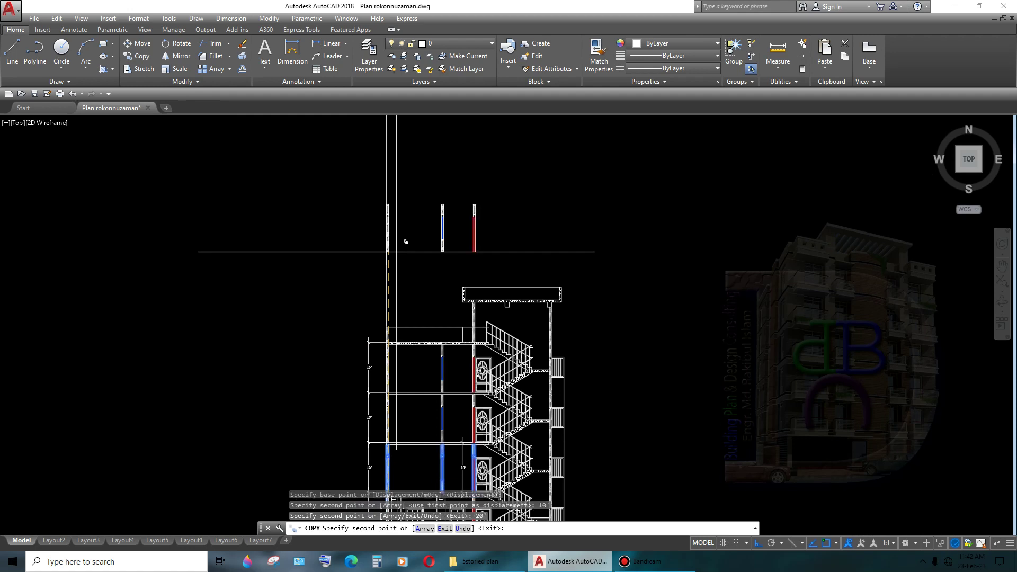
scroll(484, 296, down, 2)
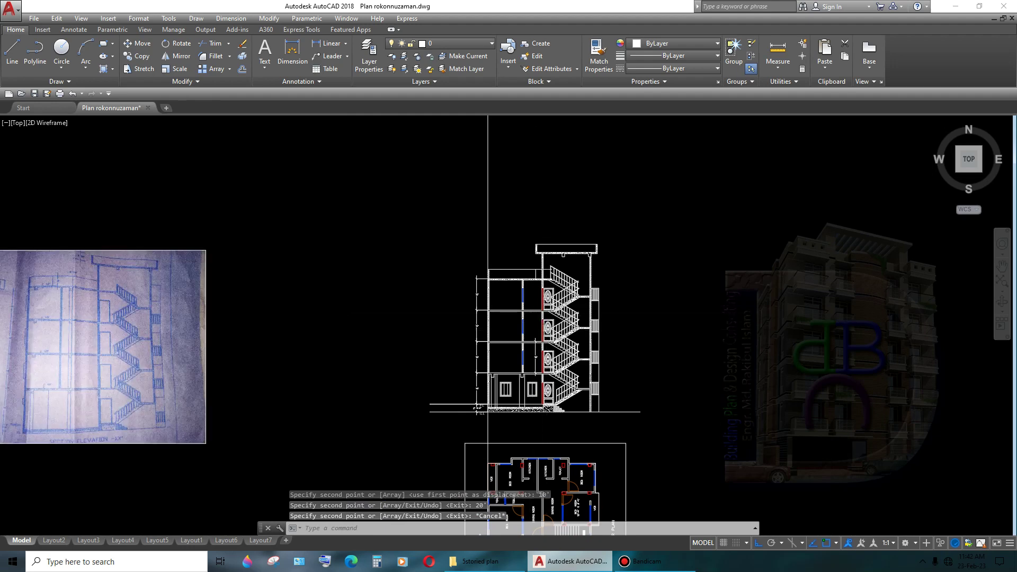
scroll(533, 332, up, 6)
middle_drag(533, 332, 574, 281)
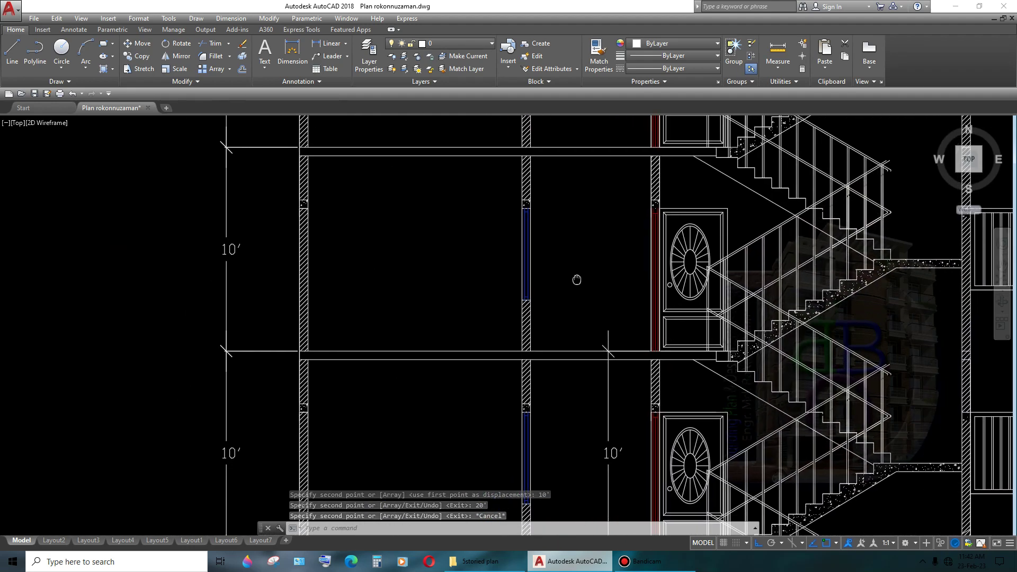
scroll(654, 215, up, 5)
scroll(653, 216, down, 6)
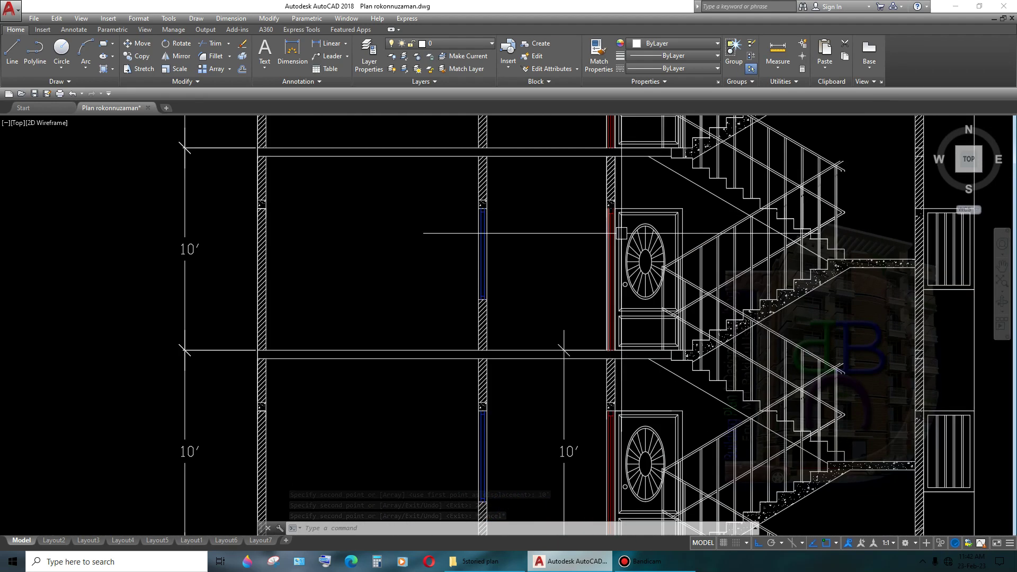
middle_drag(654, 215, 654, 165)
scroll(626, 407, up, 3)
scroll(627, 407, down, 5)
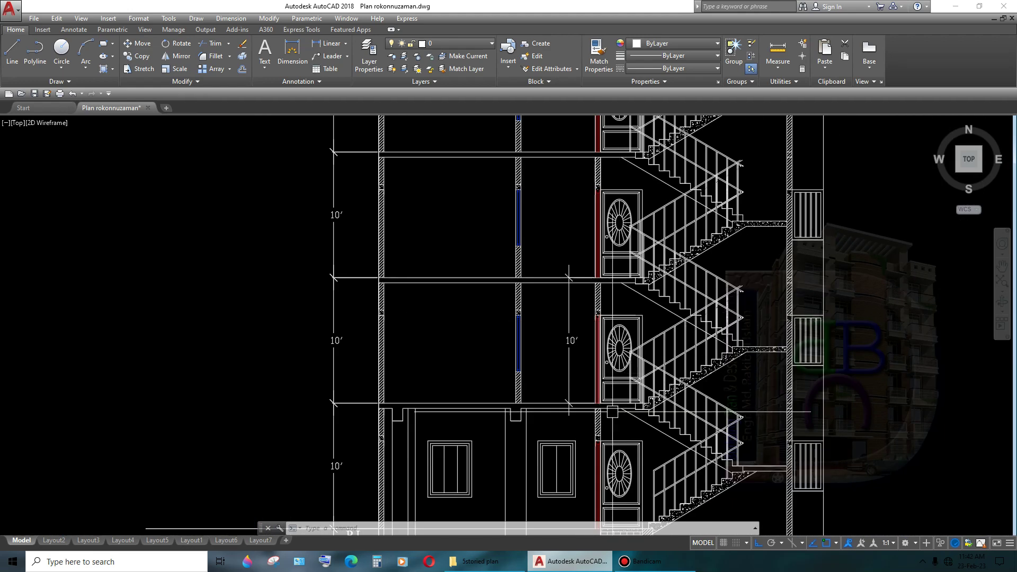
mouse_move(626, 407)
middle_down()
mouse_move(626, 396)
mouse_move(616, 422)
middle_up()
scroll(539, 248, down, 2)
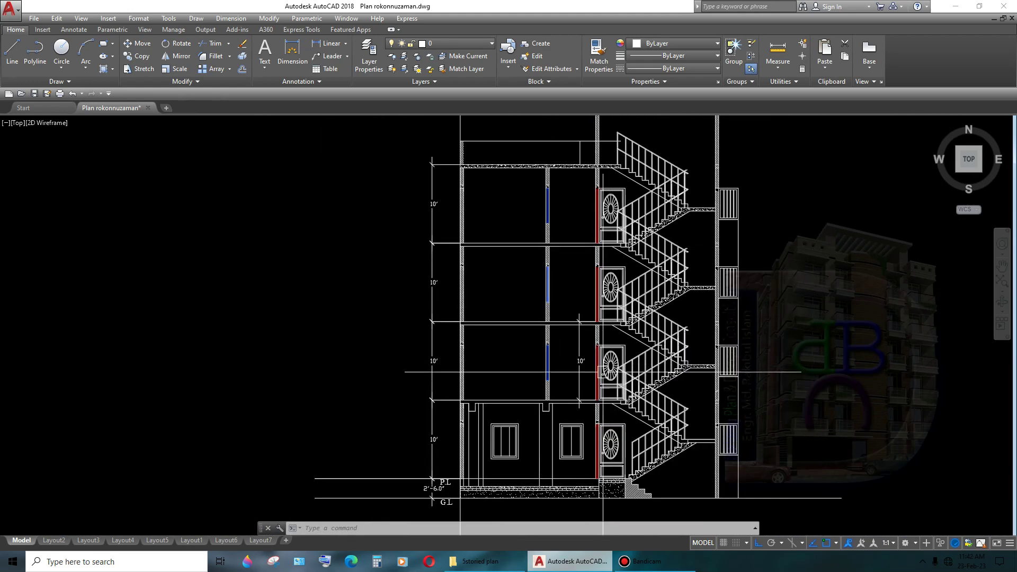
middle_drag(603, 372, 603, 327)
scroll(549, 303, up, 2)
scroll(548, 304, up, 4)
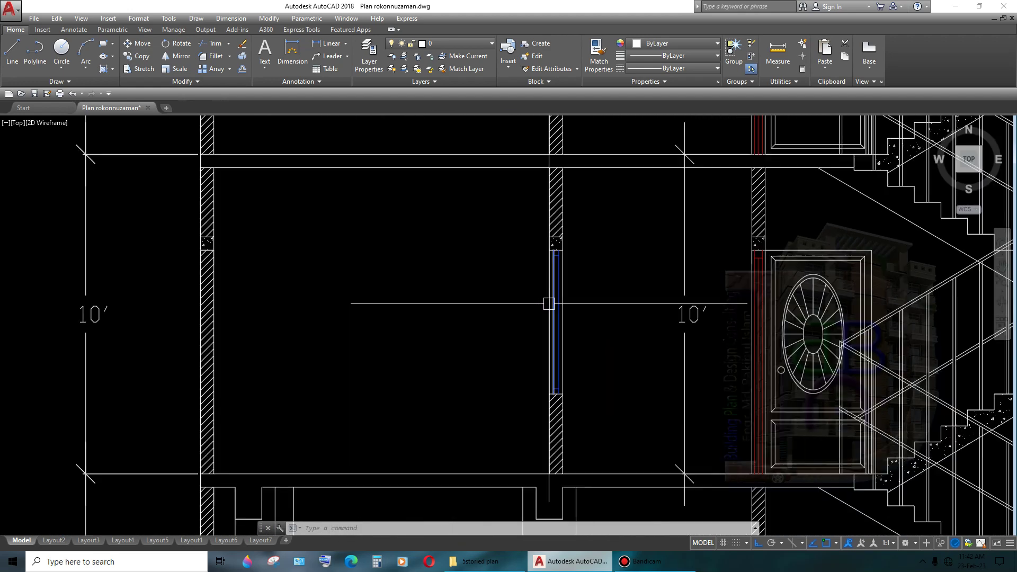
scroll(524, 309, down, 2)
scroll(604, 317, down, 2)
scroll(633, 369, down, 3)
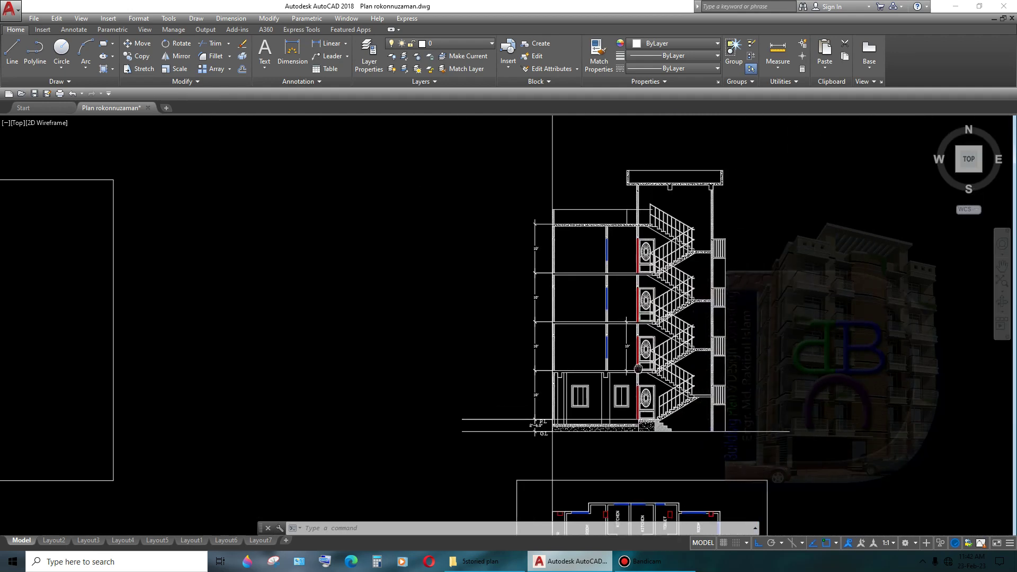
scroll(507, 334, up, 3)
scroll(508, 333, up, 1)
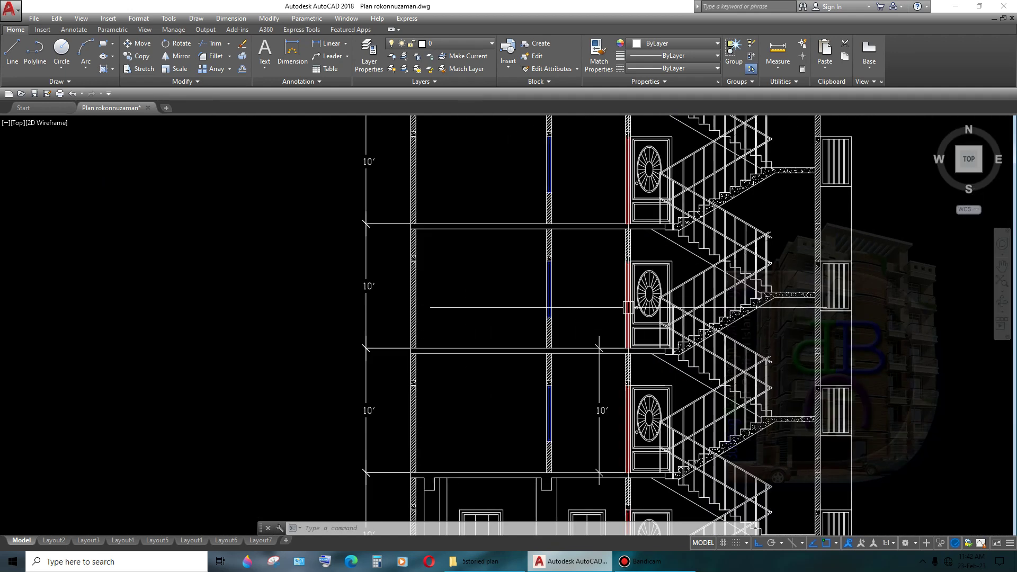
middle_drag(609, 312, 621, 484)
scroll(609, 450, down, 4)
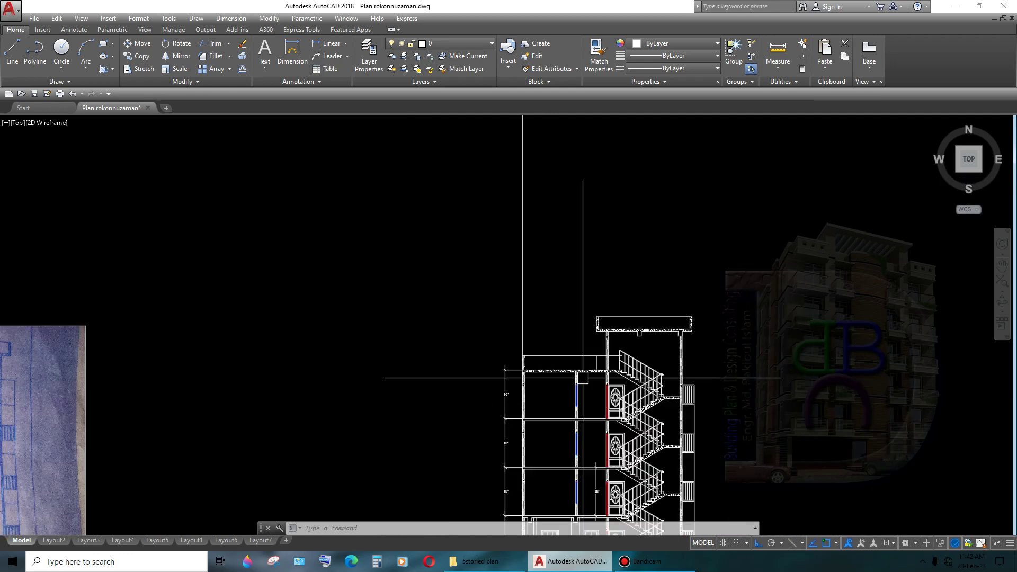
middle_drag(593, 417, 676, 393)
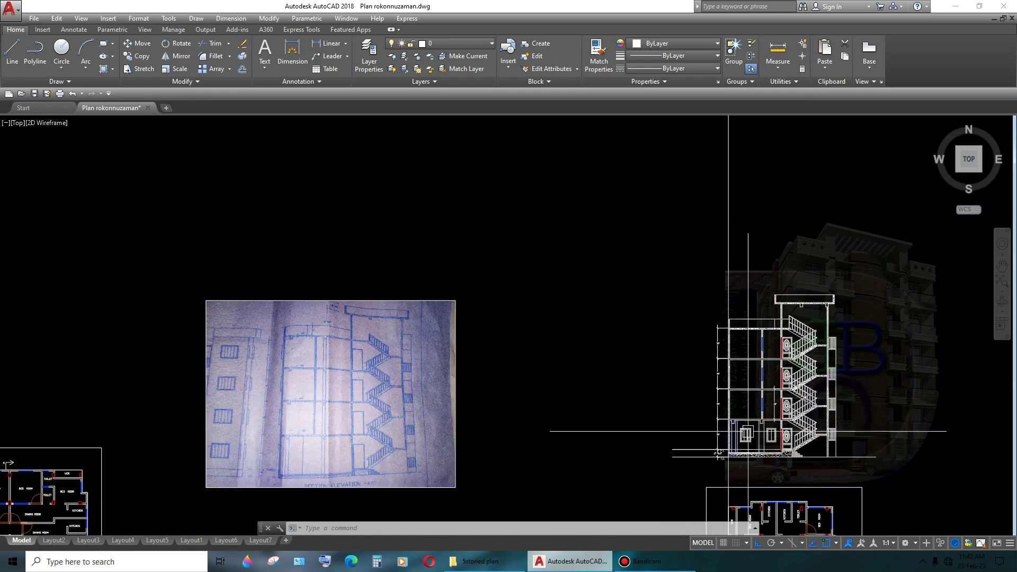
mouse_move(747, 431)
middle_down()
mouse_move(684, 398)
mouse_move(677, 374)
mouse_move(608, 432)
middle_up()
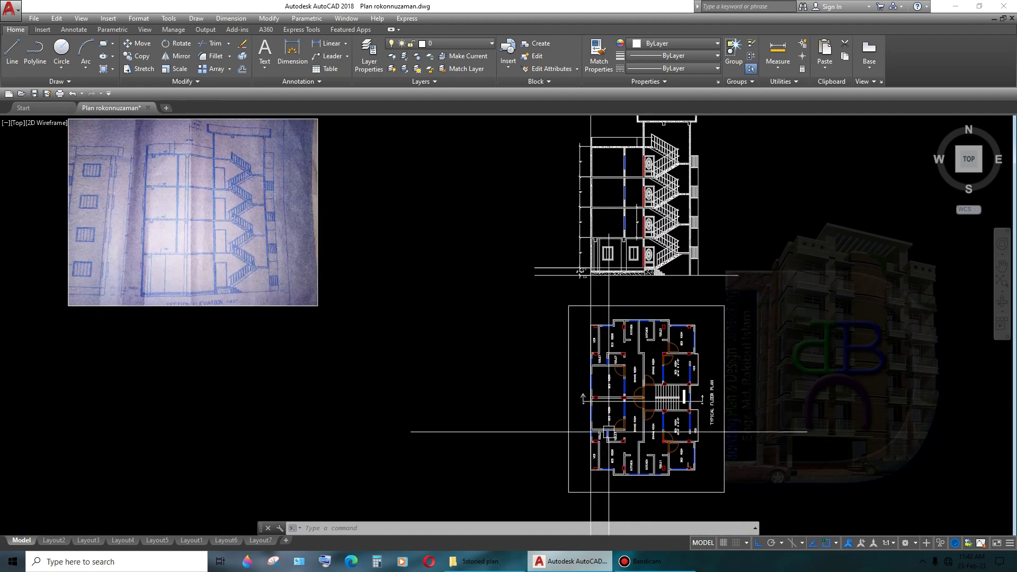
scroll(609, 432, up, 5)
scroll(596, 319, up, 3)
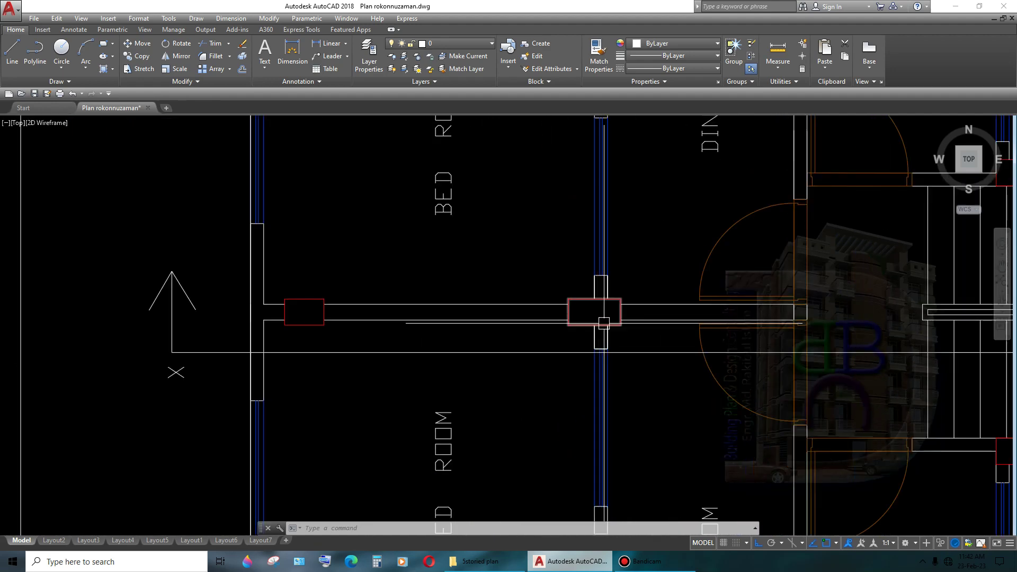
scroll(621, 346, down, 5)
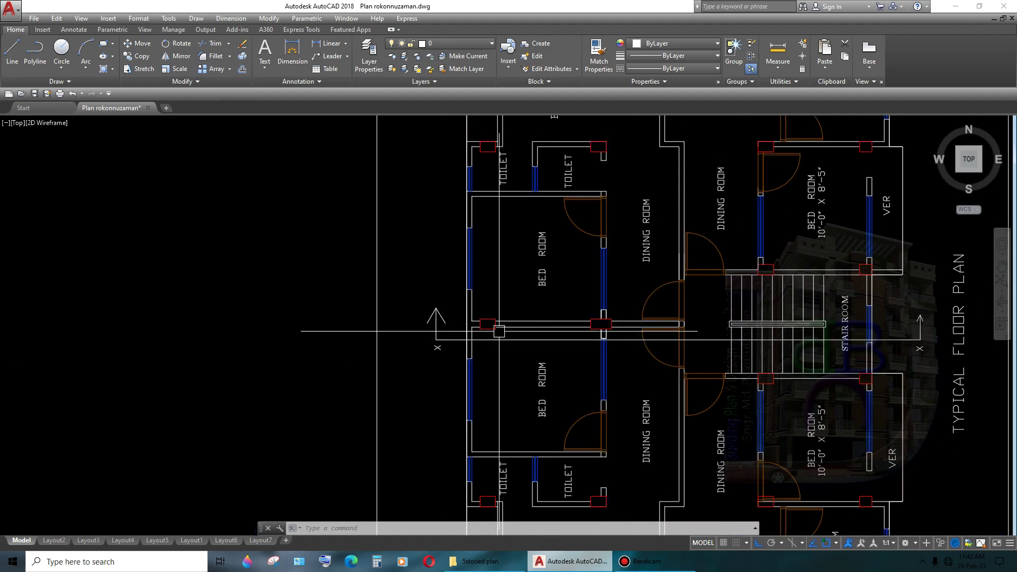
scroll(499, 335, down, 8)
middle_drag(353, 317, 496, 351)
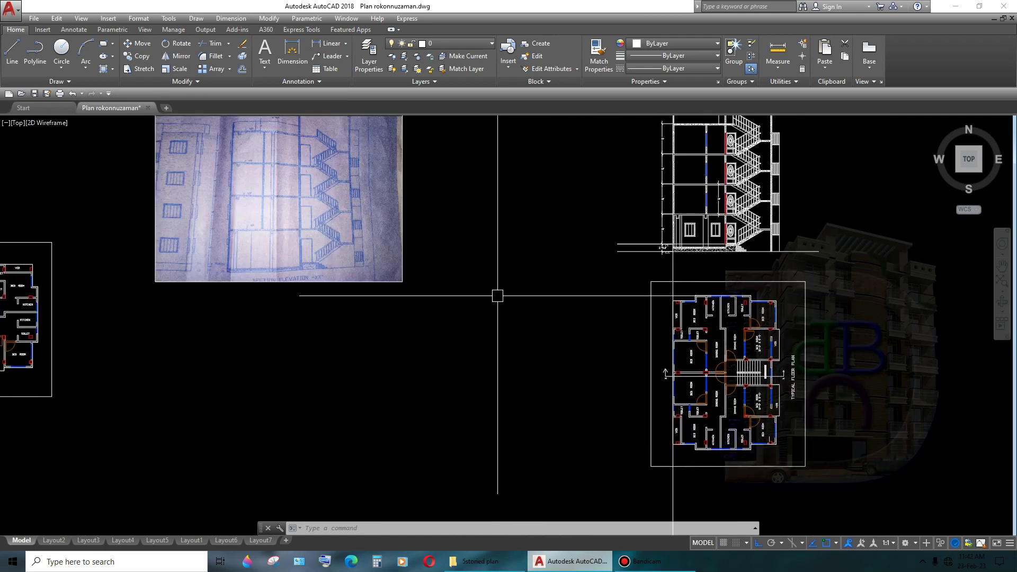
scroll(713, 344, up, 5)
scroll(736, 356, up, 2)
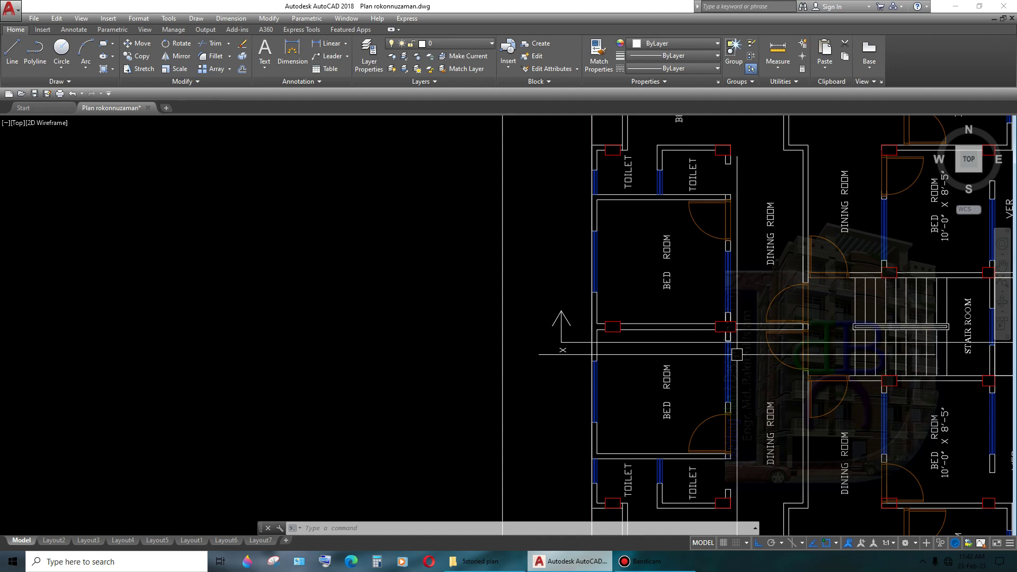
scroll(629, 340, up, 3)
scroll(628, 340, down, 6)
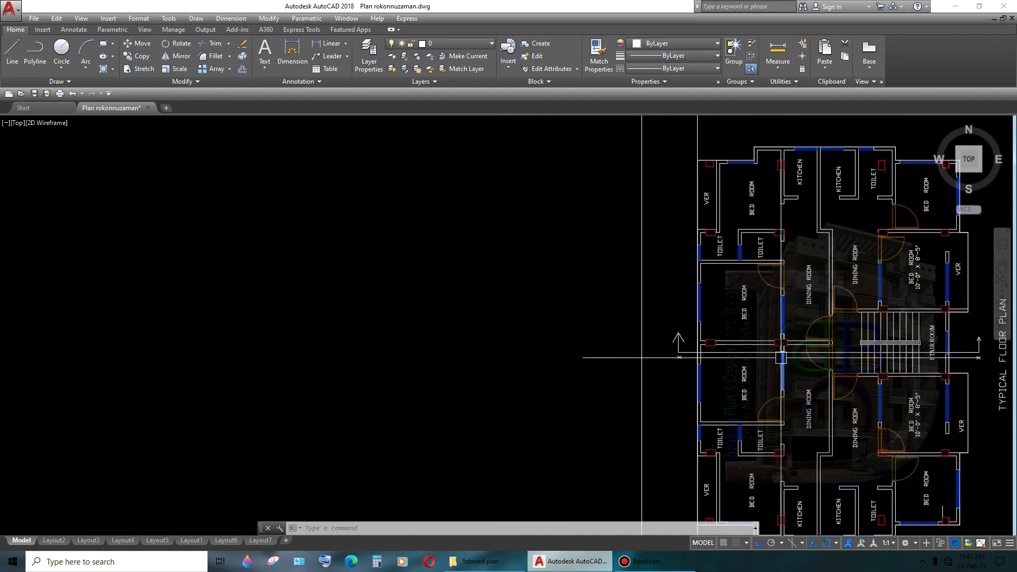
middle_drag(681, 351, 581, 440)
scroll(601, 306, down, 4)
scroll(609, 305, up, 5)
- Select the right-hand beam drop under the first-floor slab with a crossing window
scroll(642, 305, up, 2)
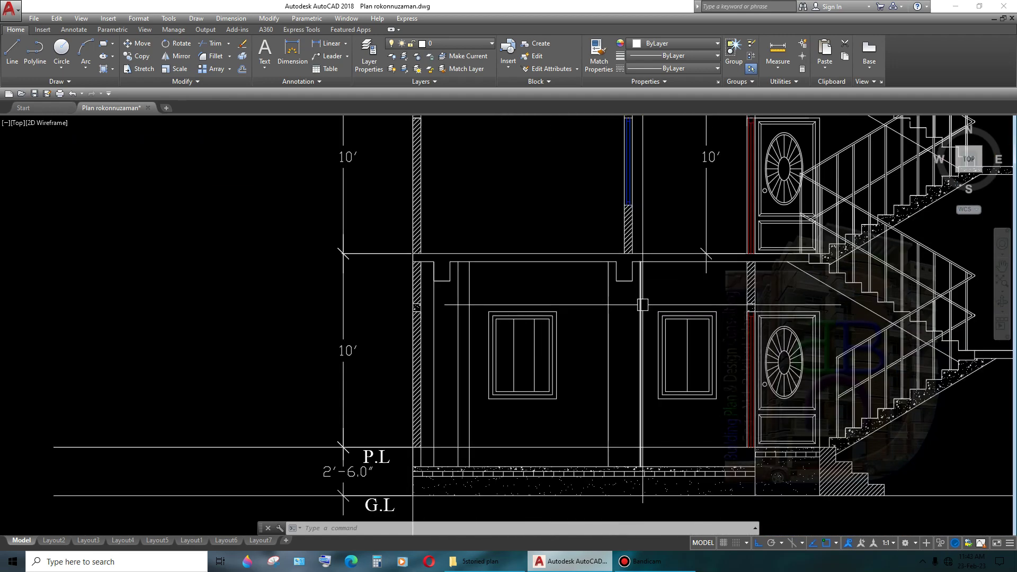
scroll(645, 281, up, 2)
click(663, 267)
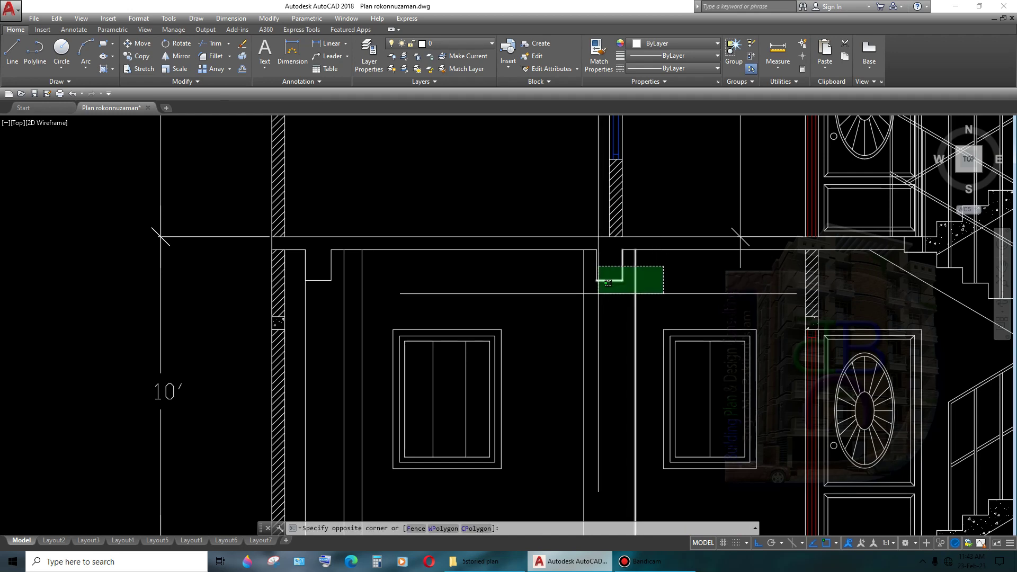
click(601, 285)
- Add the left beam drop to the selection, redoing a misplaced crossing window
scroll(459, 261, up, 5)
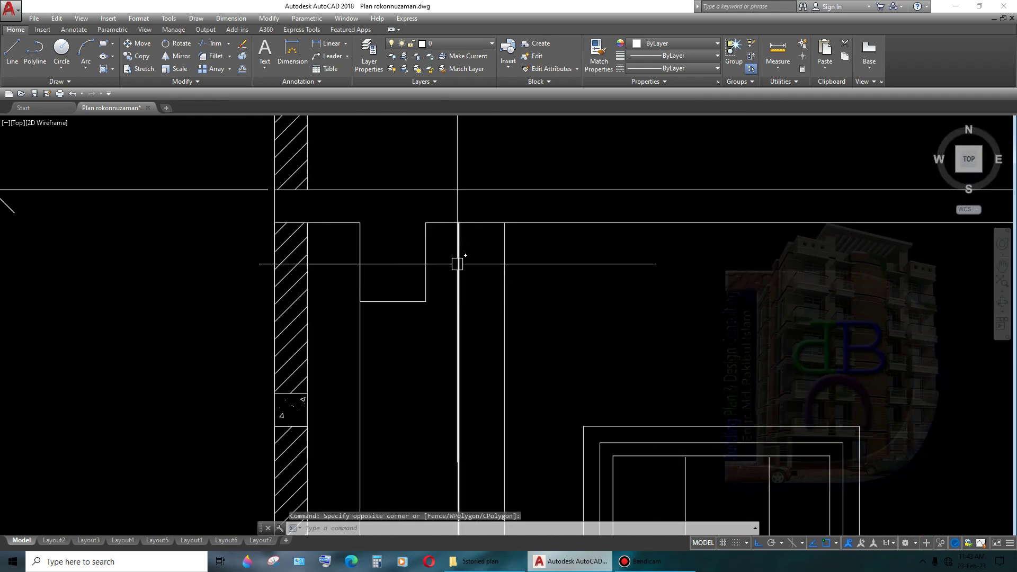
click(471, 265)
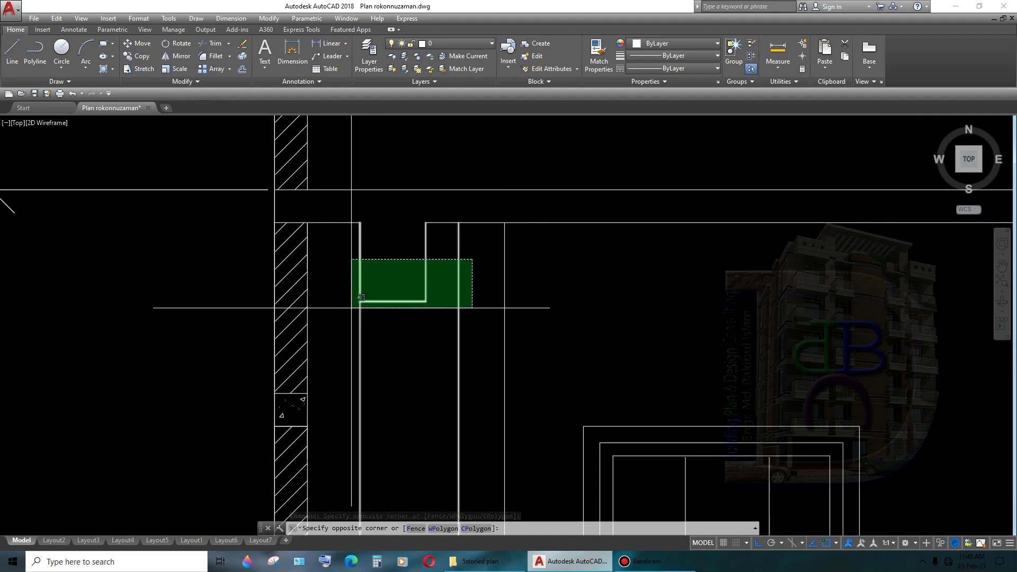
key(Escape)
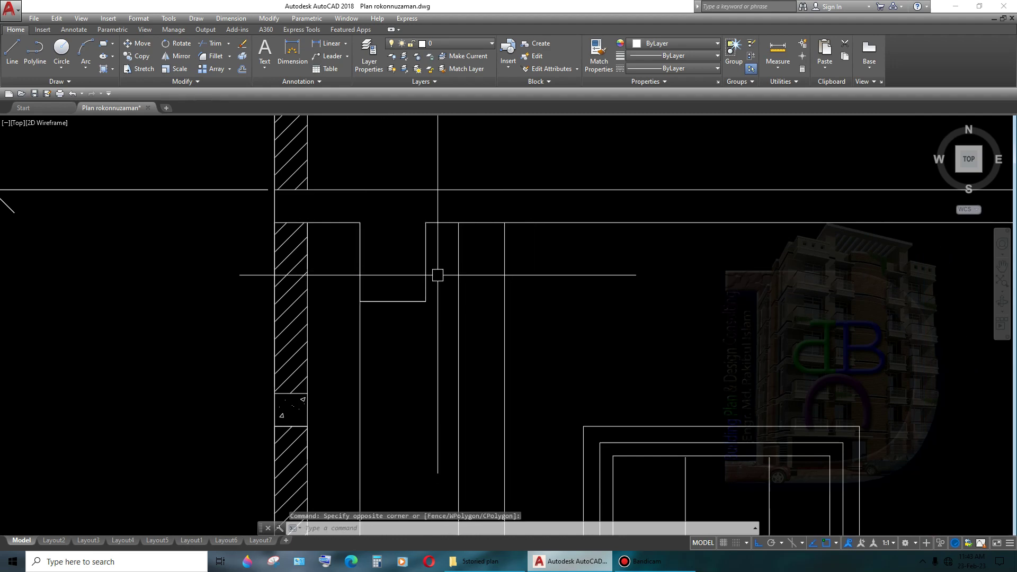
click(435, 269)
click(363, 309)
scroll(362, 308, down, 6)
scroll(431, 331, up, 2)
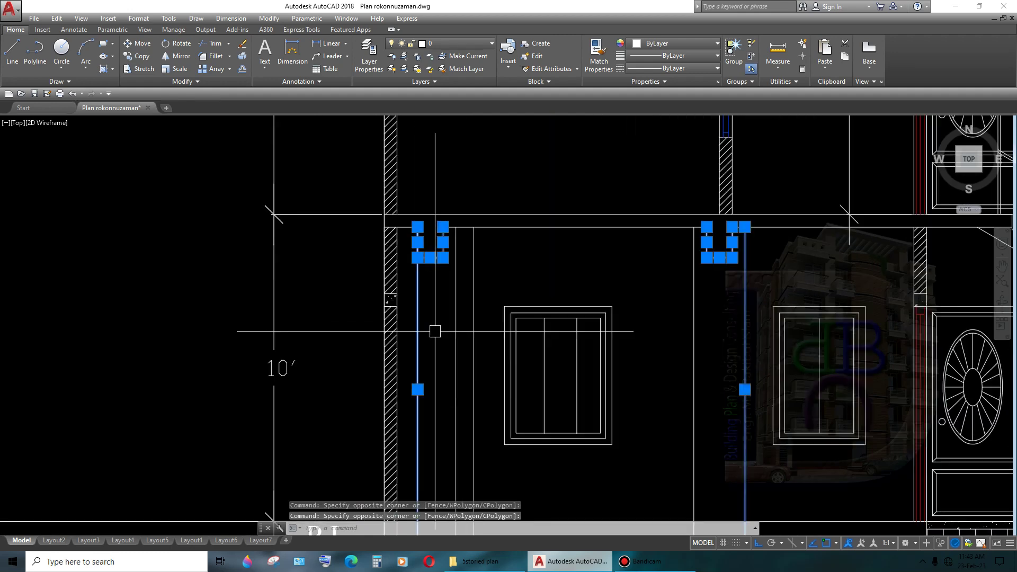
scroll(420, 302, up, 2)
scroll(394, 324, down, 4)
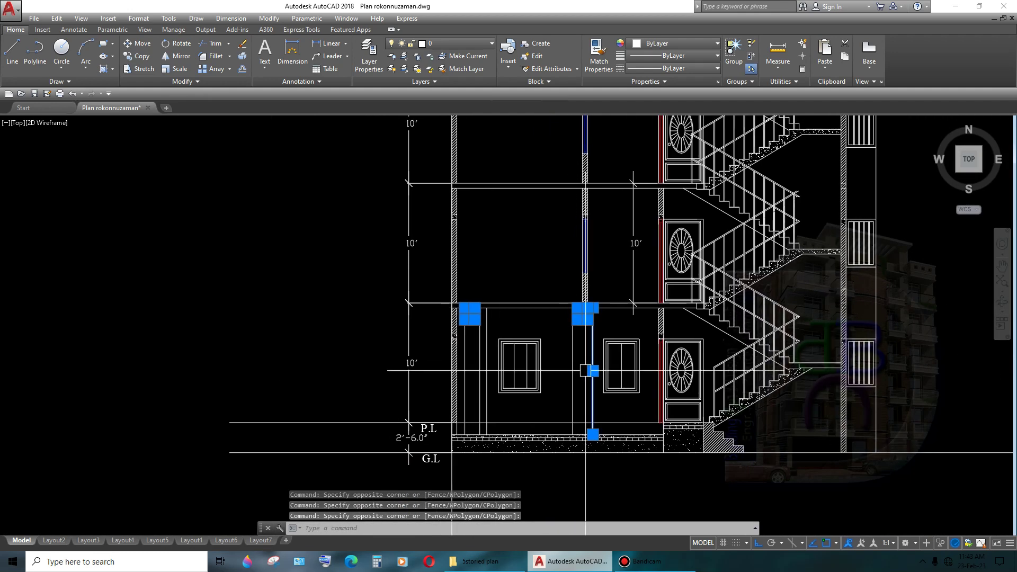
scroll(511, 375, down, 2)
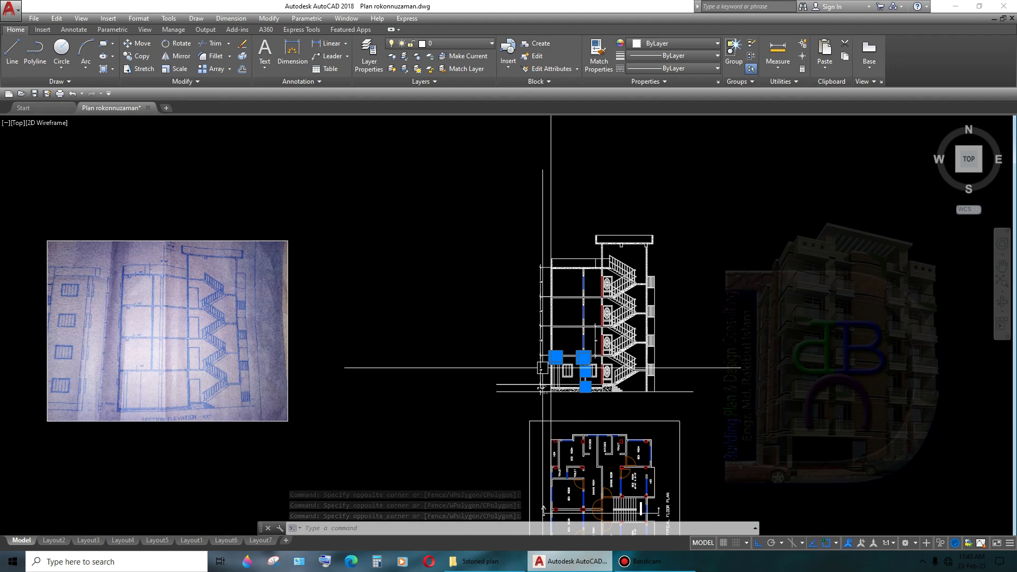
scroll(585, 360, up, 2)
scroll(588, 364, up, 4)
scroll(541, 358, up, 2)
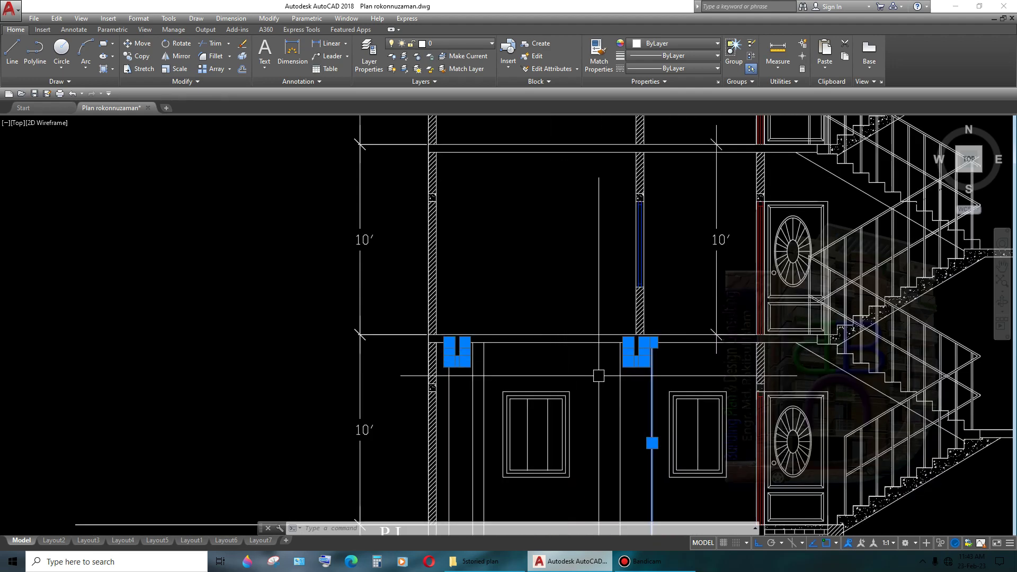
- Copy the selected beam drops and column line up 10' and 20' onto the upper slabs
text(cp)
key(Return)
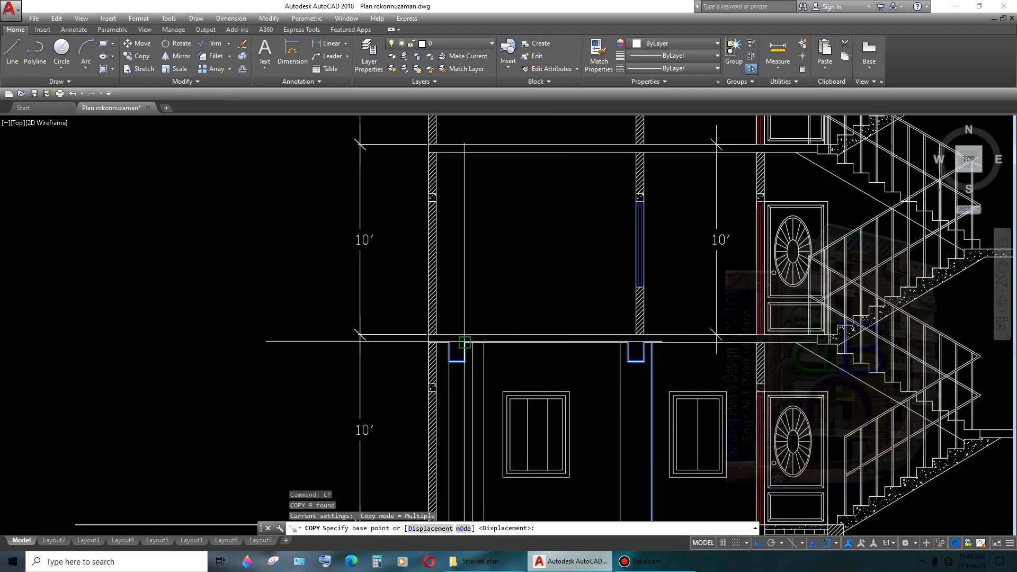
scroll(483, 342, up, 8)
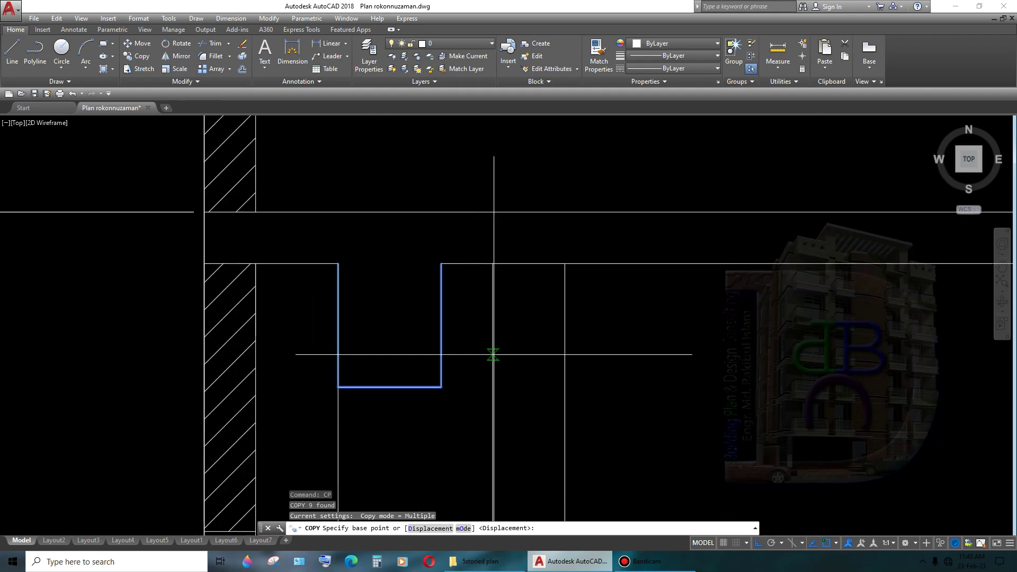
scroll(451, 254, down, 3)
scroll(466, 360, down, 4)
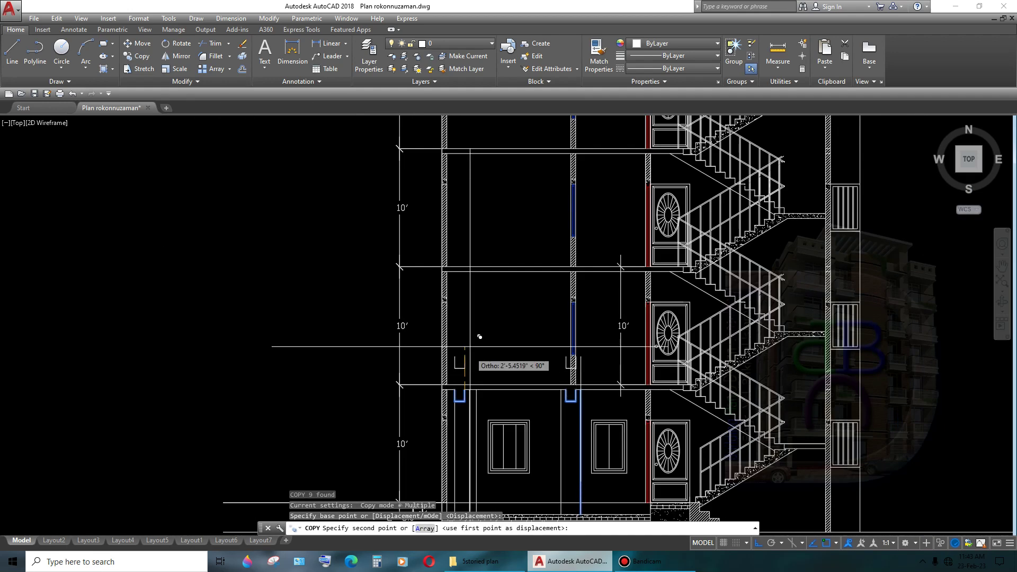
text(')
key(Return)
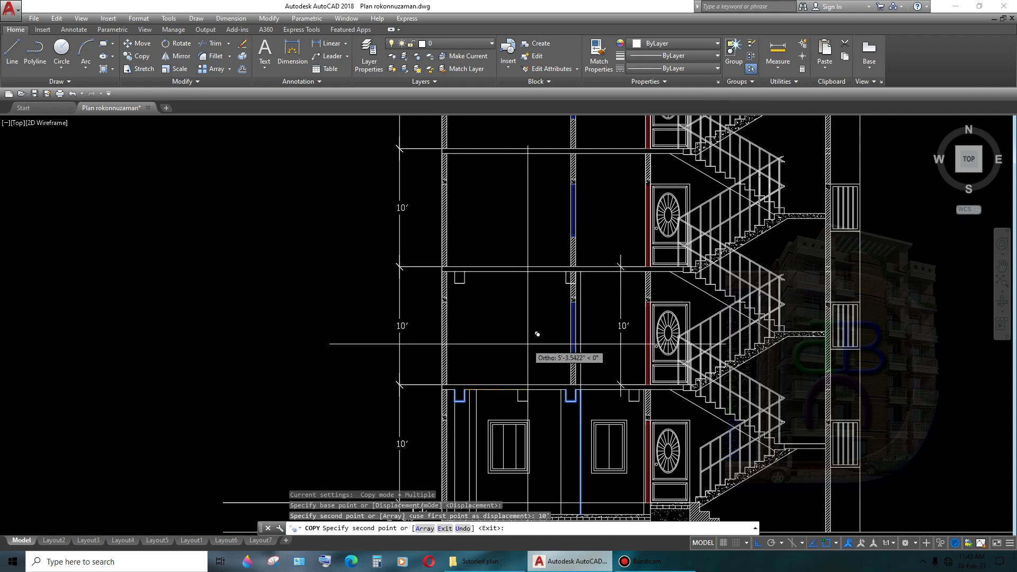
scroll(536, 335, down, 3)
scroll(528, 346, down, 4)
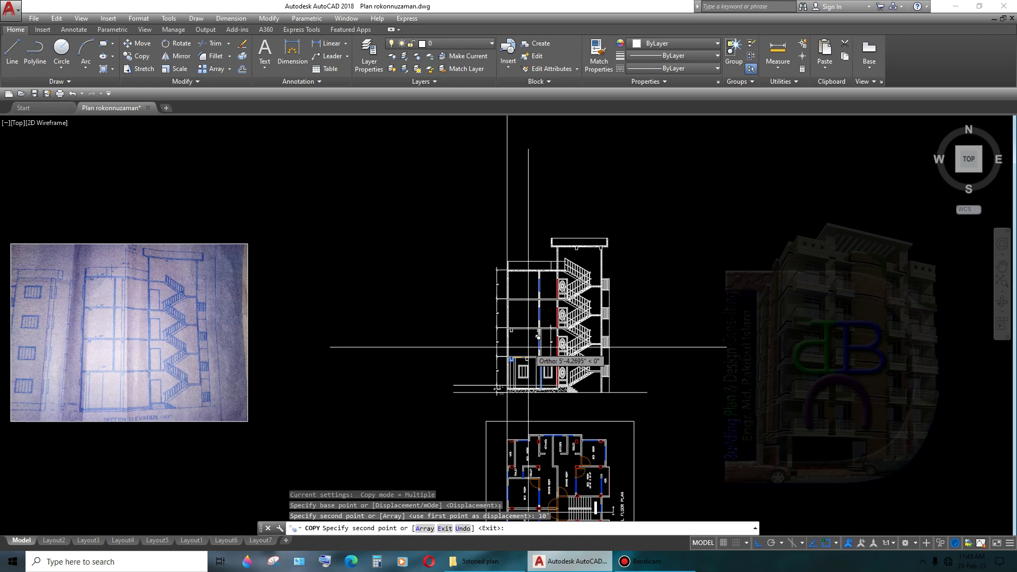
scroll(538, 337, up, 2)
scroll(538, 323, up, 2)
scroll(538, 284, down, 1)
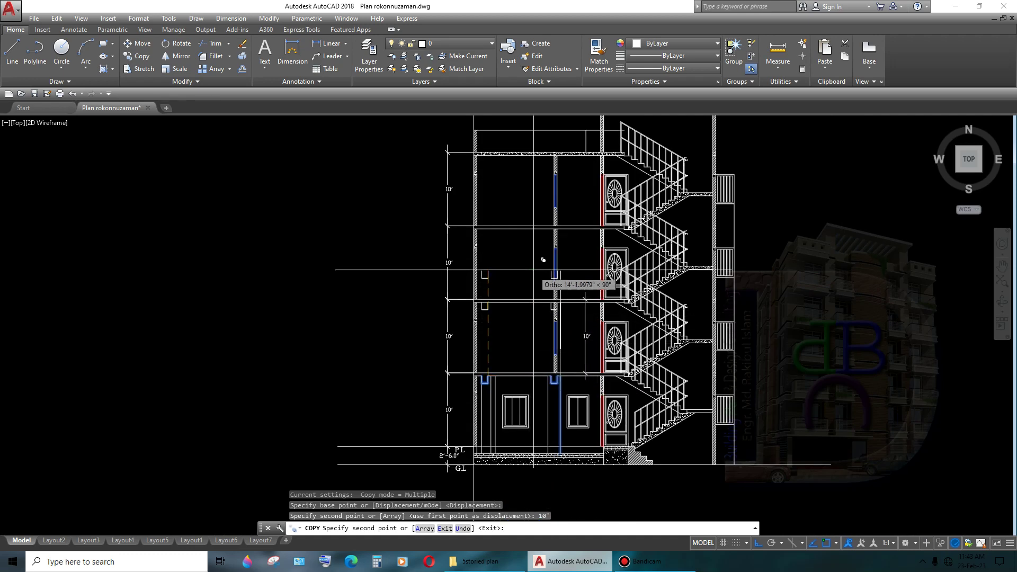
scroll(542, 265, down, 2)
scroll(543, 251, up, 3)
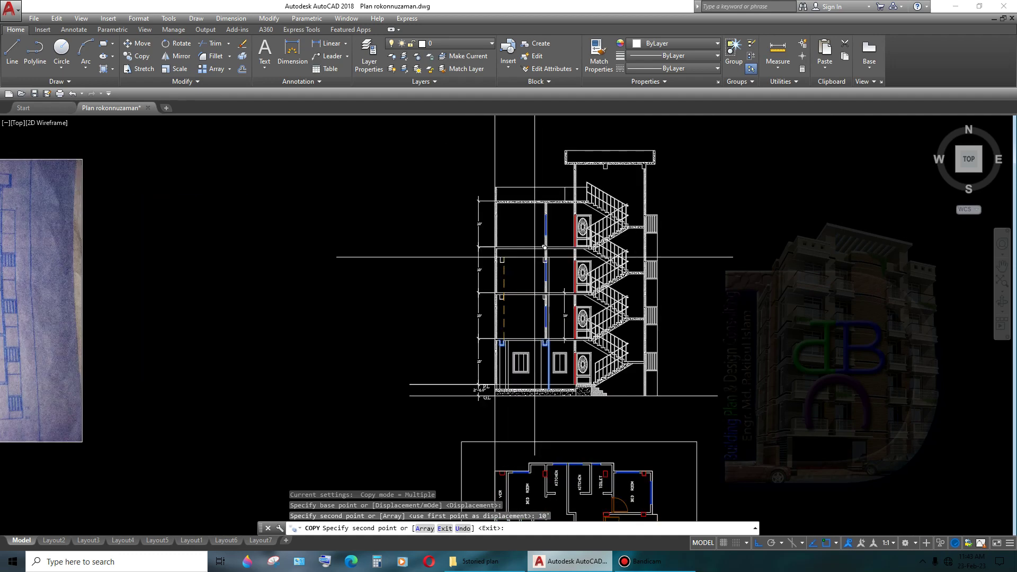
scroll(542, 252, up, 3)
text(20')
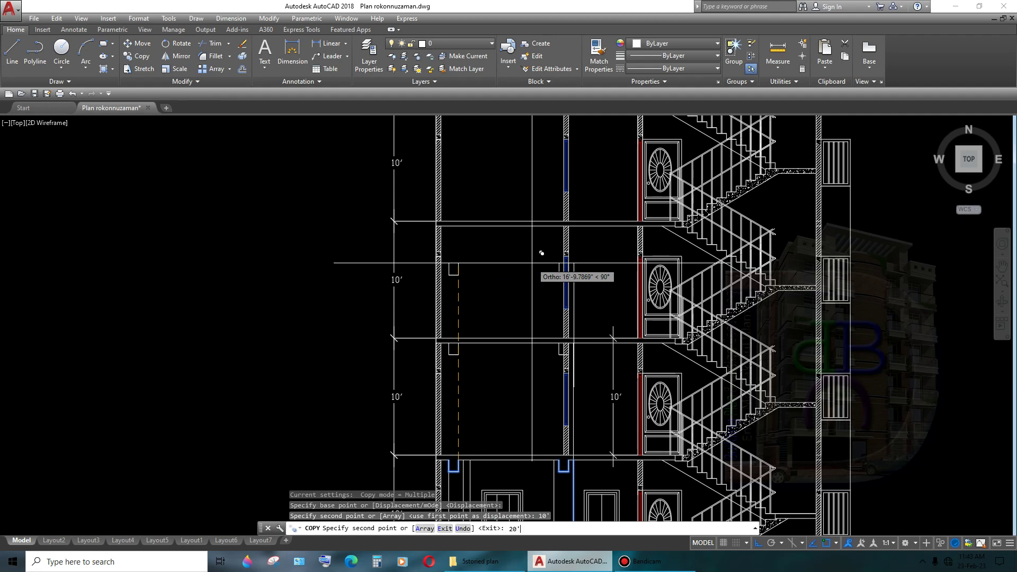
key(Return)
text(30')
key(Return)
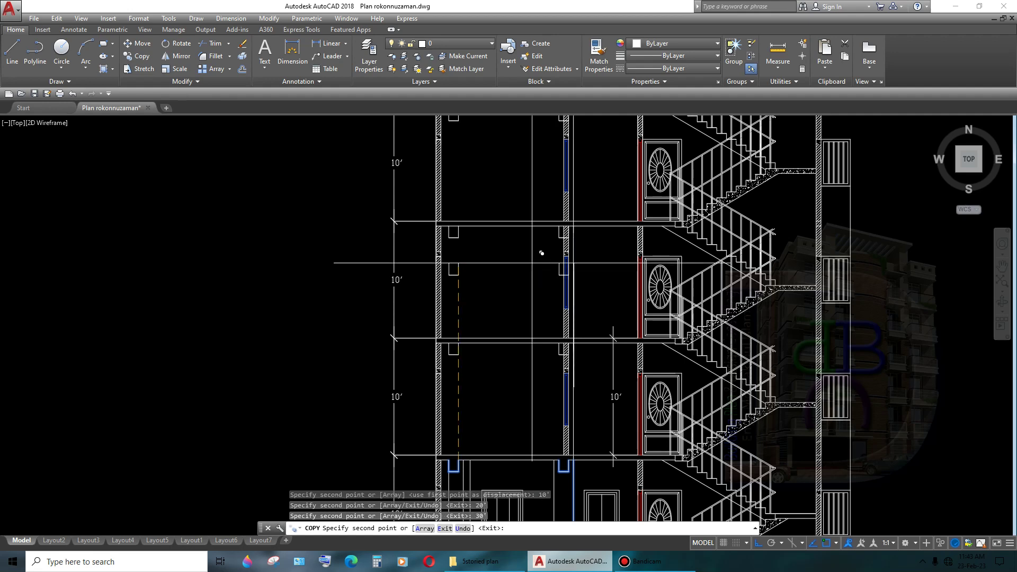
scroll(541, 253, down, 2)
key(Escape)
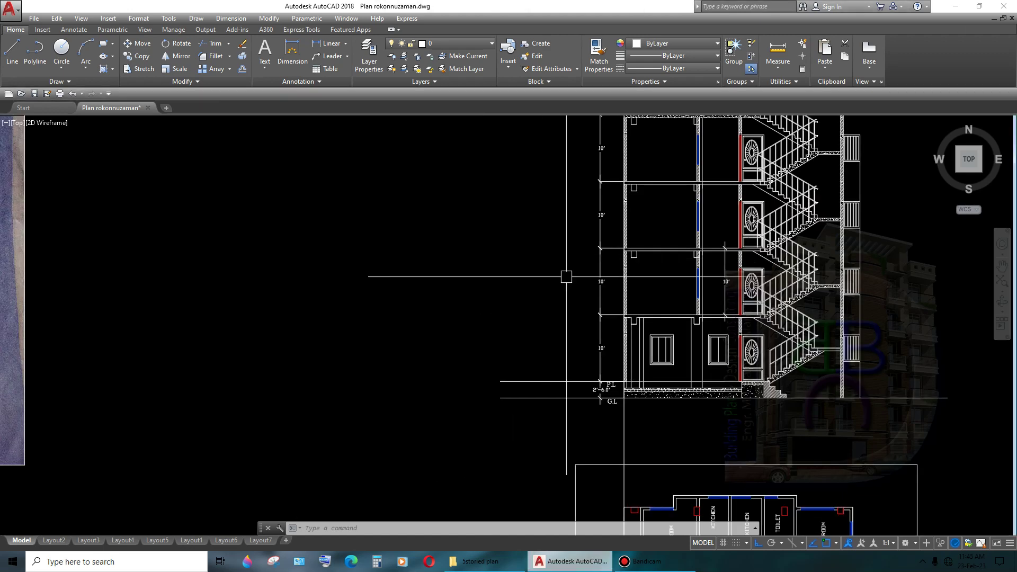
- Copy the first-floor vertical column line from the slab to a new position below
scroll(622, 291, up, 5)
middle_drag(622, 273, 622, 292)
scroll(644, 353, up, 2)
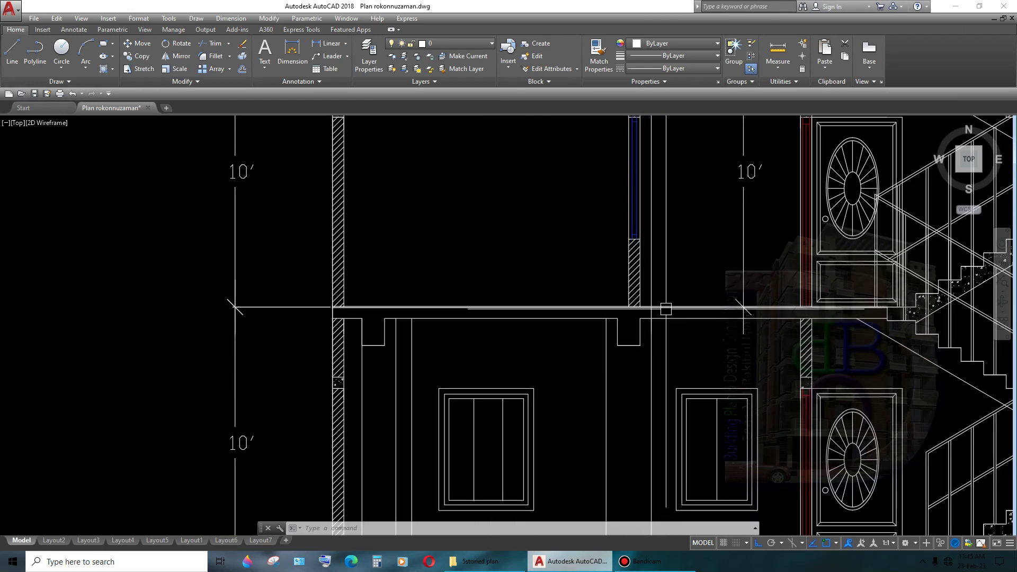
click(651, 284)
scroll(681, 361, down, 5)
scroll(681, 362, up, 5)
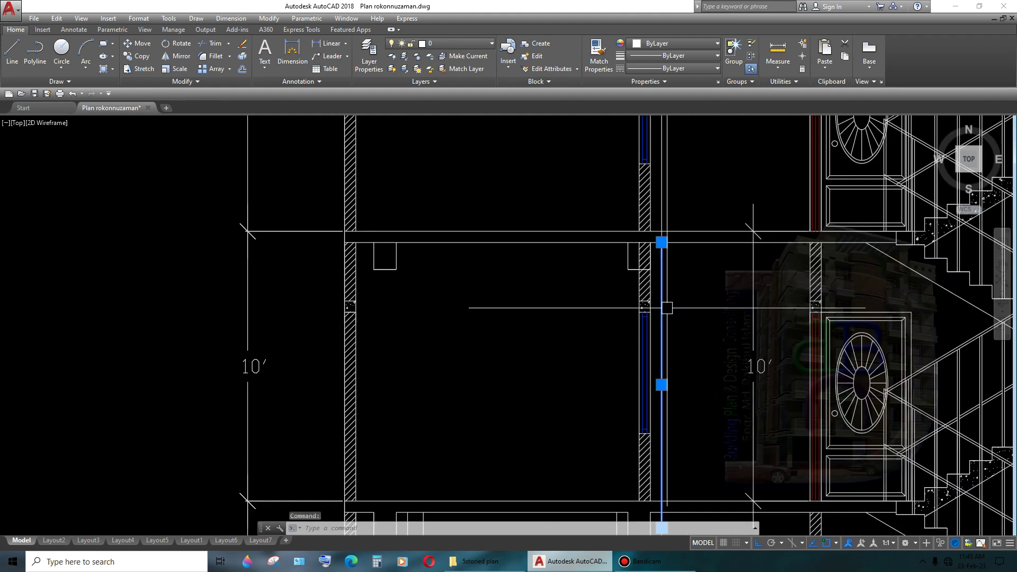
text(co)
key(Return)
click(649, 232)
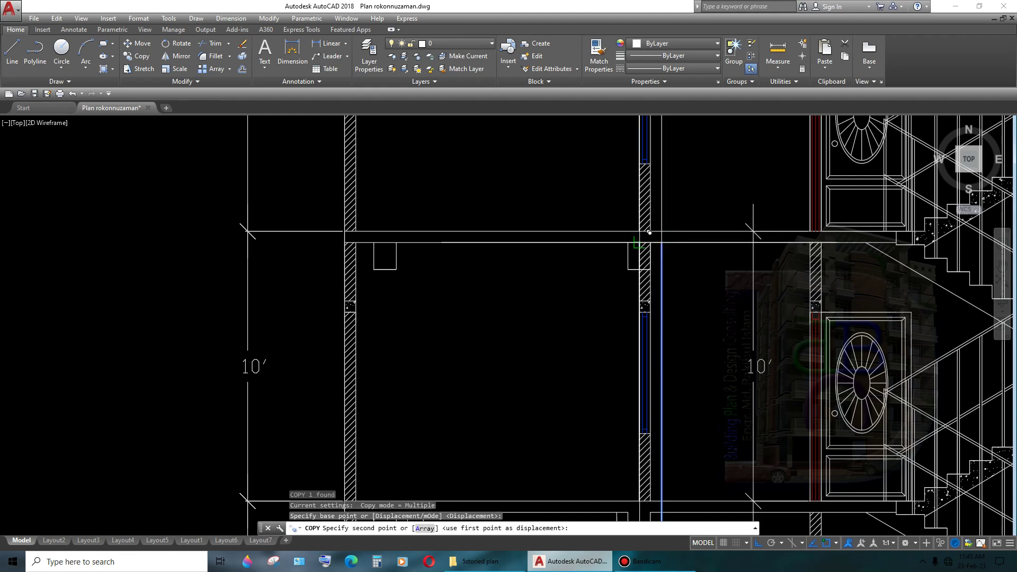
scroll(659, 318, down, 5)
click(631, 417)
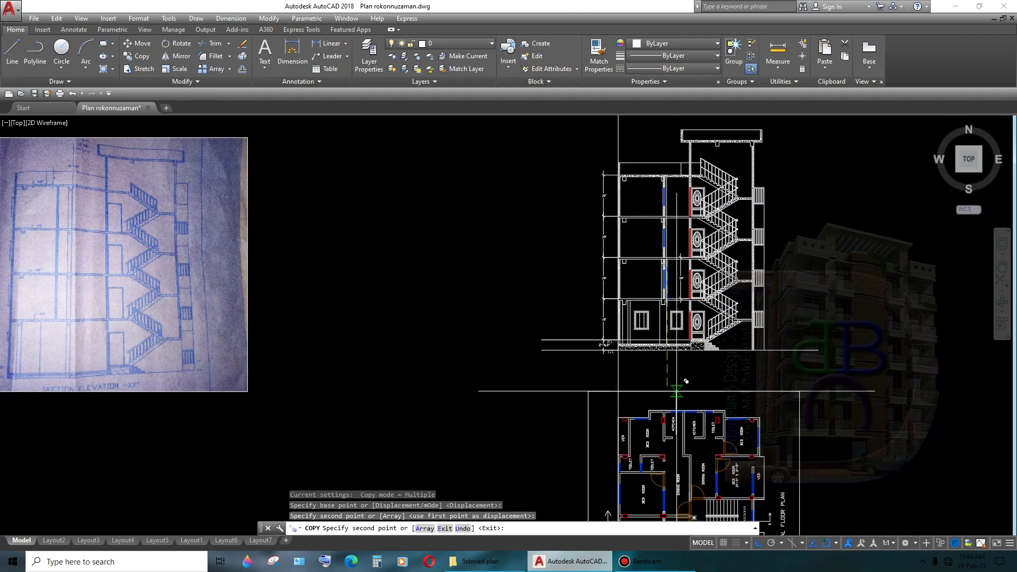
scroll(632, 417, up, 4)
scroll(619, 445, up, 3)
key(Return)
scroll(572, 416, up, 3)
scroll(590, 380, up, 2)
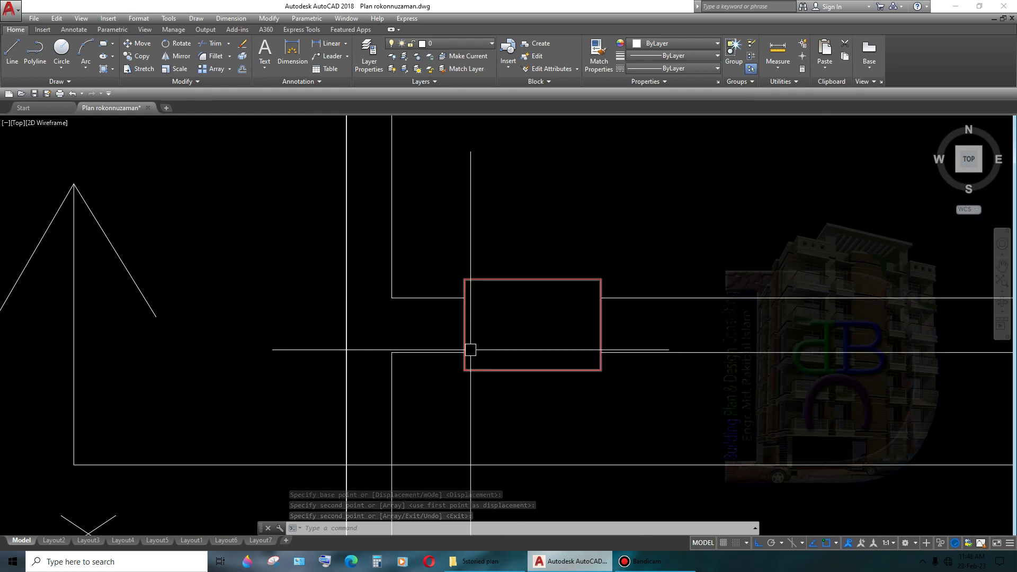
click(600, 370)
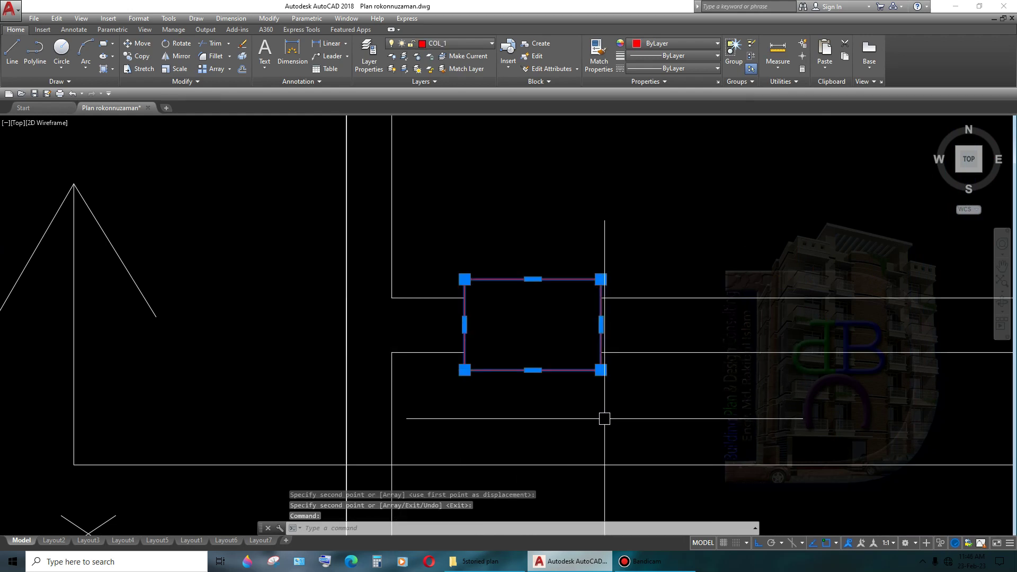
text(m)
key(Return)
click(601, 369)
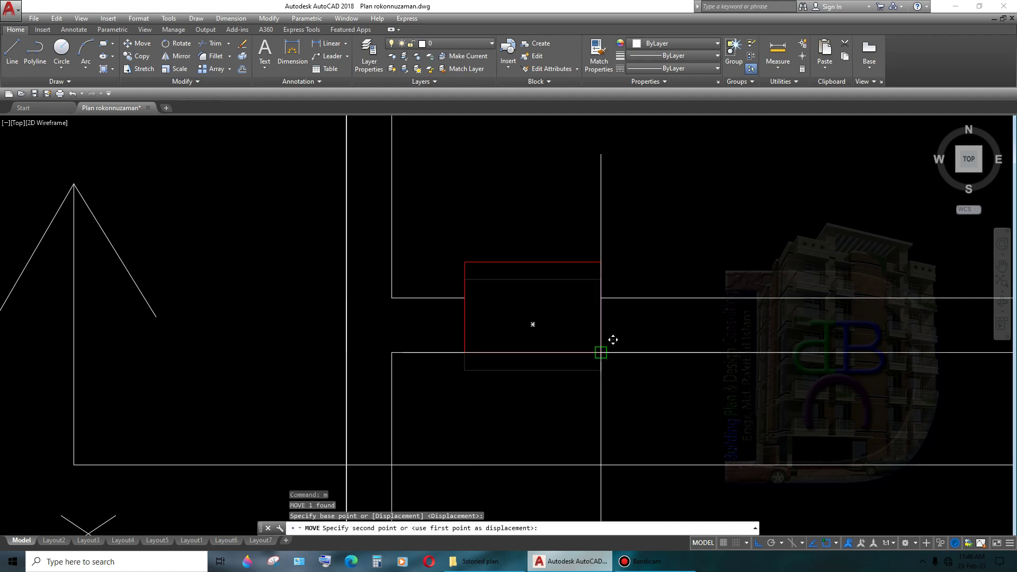
click(601, 352)
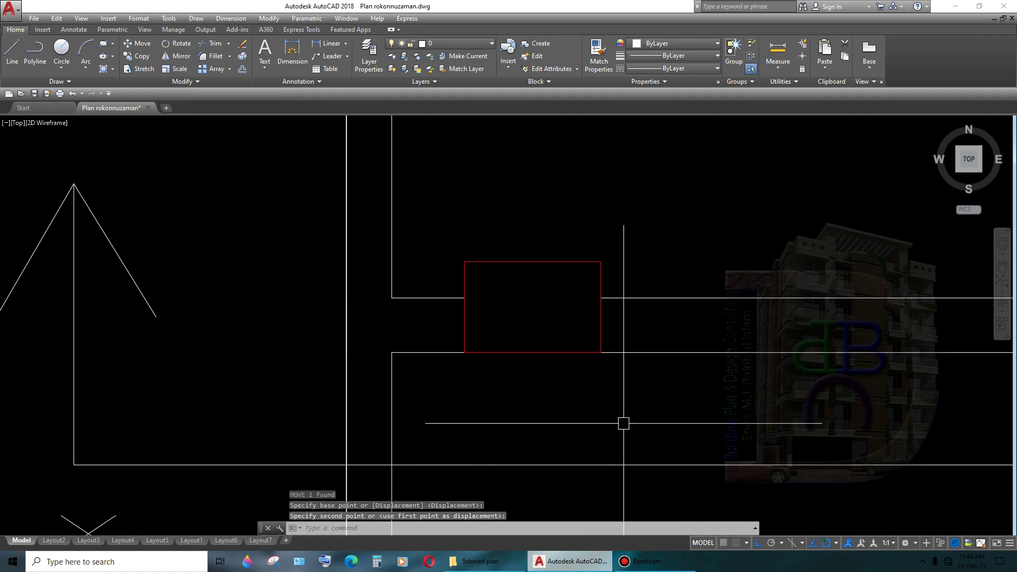
key(ctrl+z)
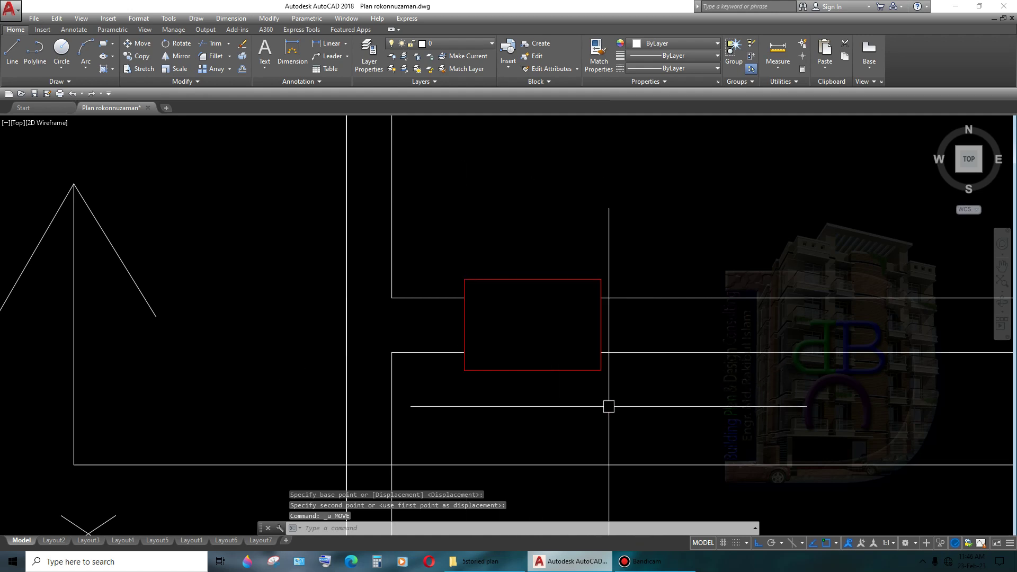
scroll(613, 386, down, 3)
scroll(621, 386, down, 2)
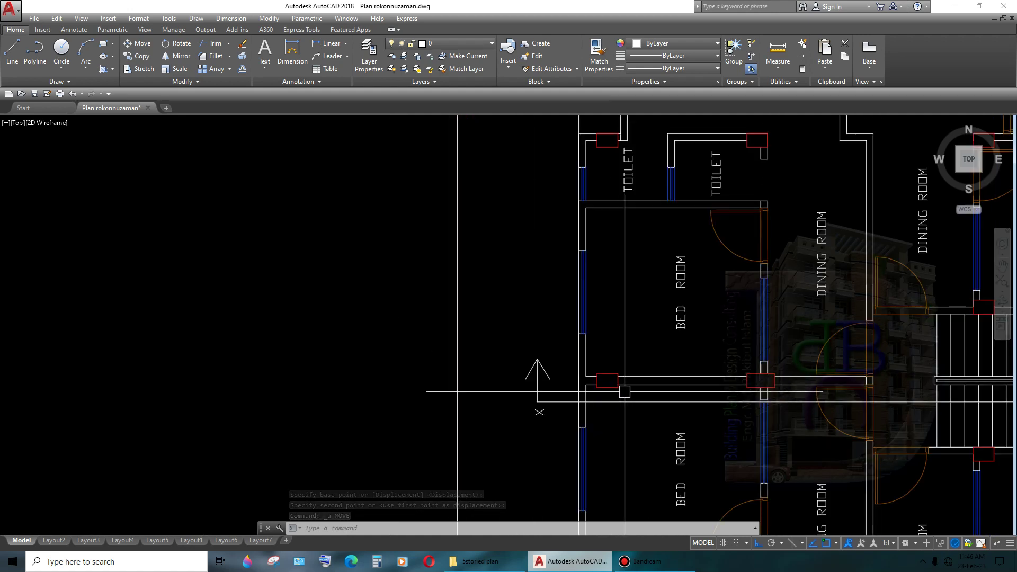
scroll(624, 392, down, 3)
scroll(624, 392, down, 3)
scroll(636, 264, up, 4)
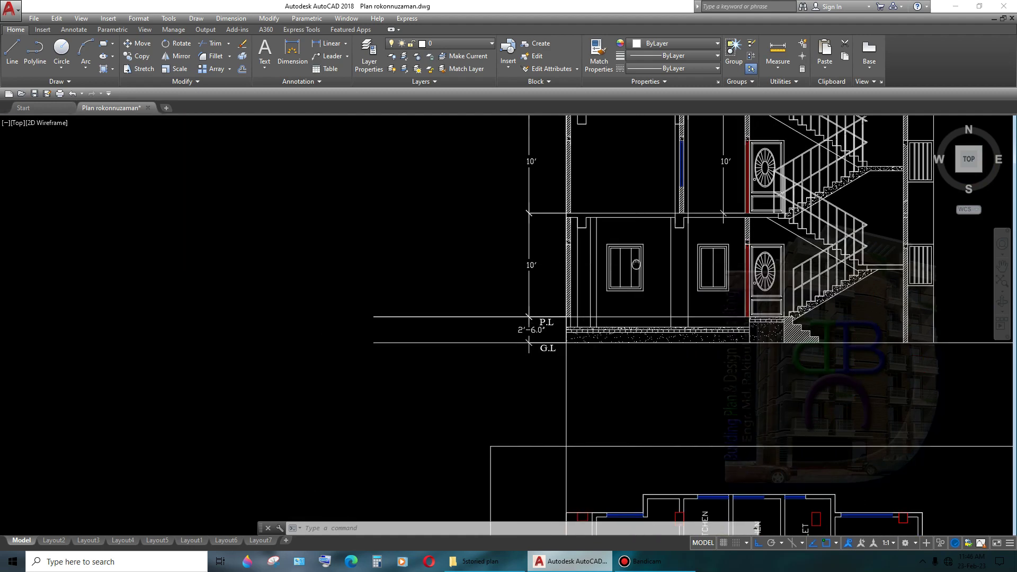
scroll(636, 264, down, 1)
scroll(636, 264, up, 3)
scroll(636, 263, down, 3)
scroll(635, 263, down, 2)
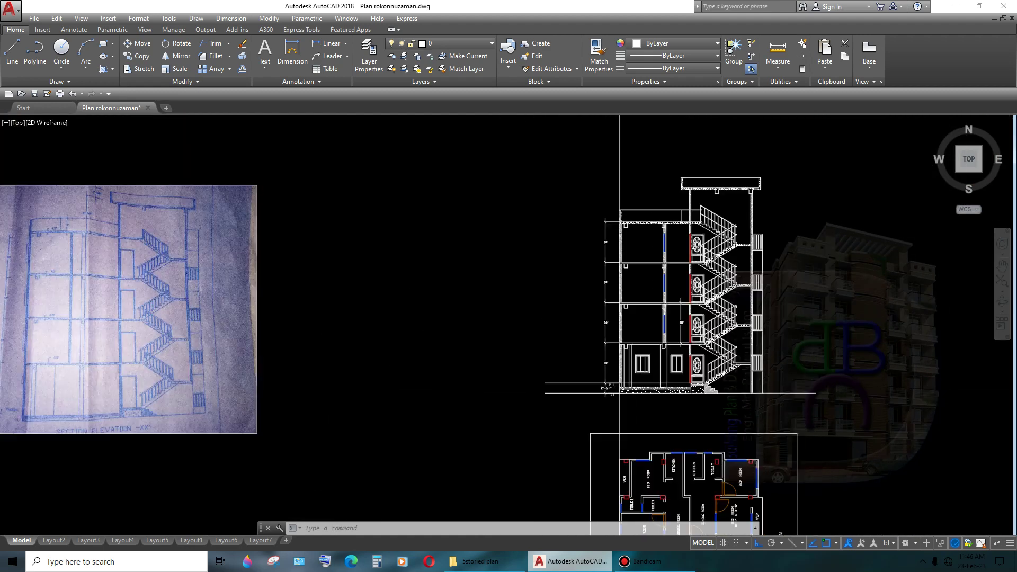
scroll(620, 387, down, 3)
scroll(601, 349, up, 5)
scroll(582, 411, up, 4)
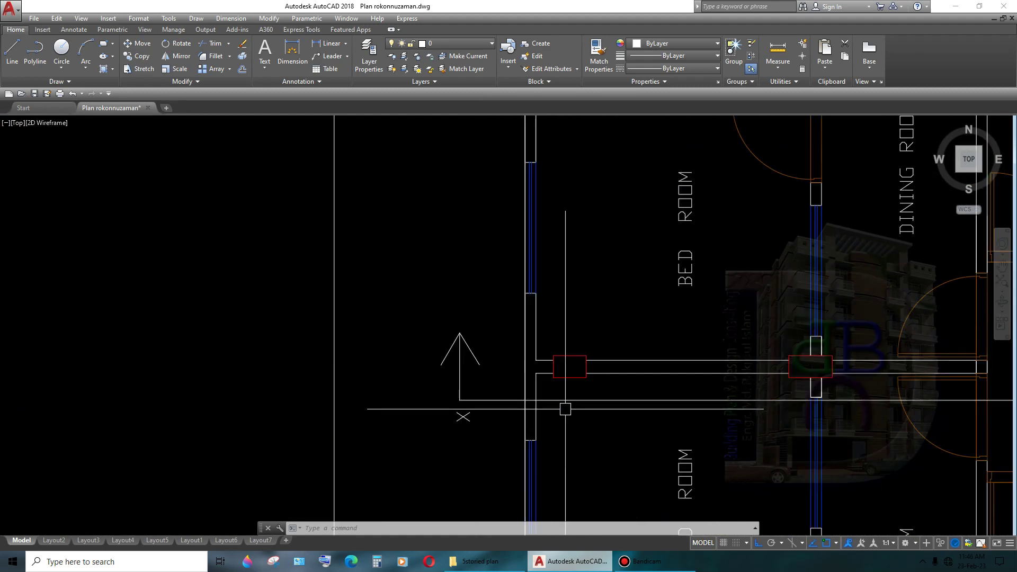
- Draw a vertical construction line (XL) through the plan column up into the section
text(xl)
key(Return)
text(v)
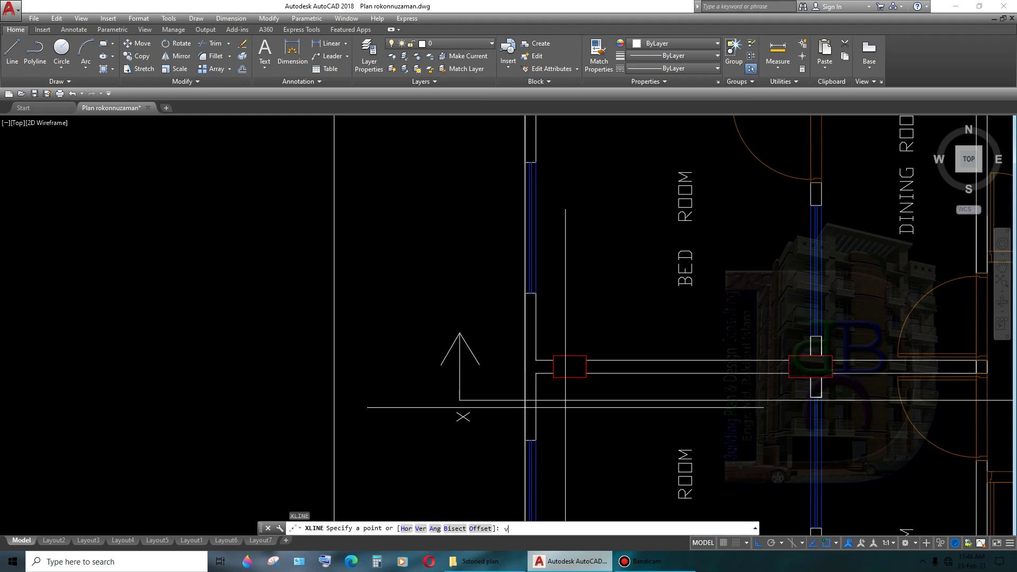
key(Return)
click(587, 378)
scroll(587, 378, down, 5)
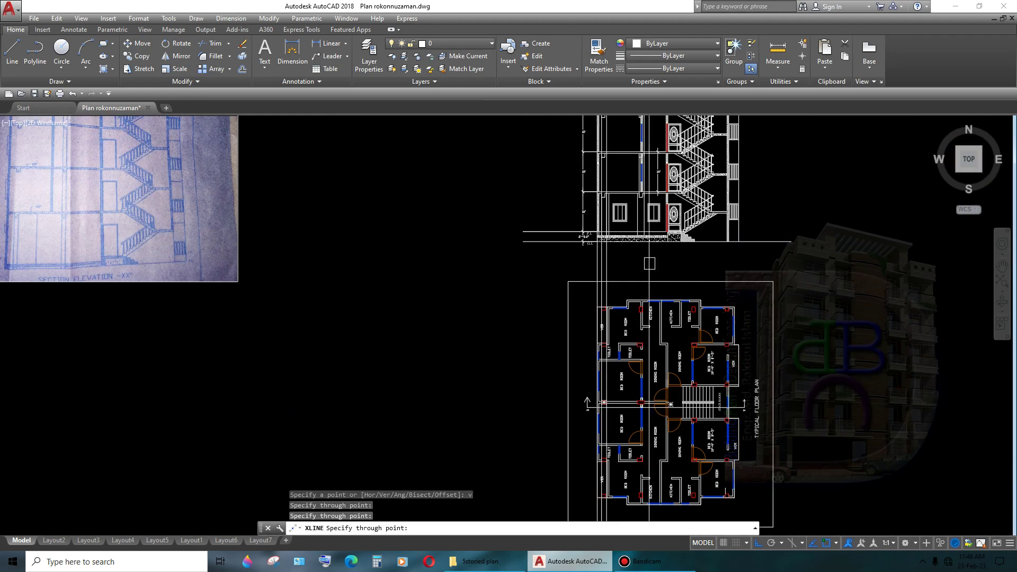
scroll(635, 228, up, 3)
scroll(625, 233, up, 3)
scroll(620, 231, up, 2)
scroll(621, 231, down, 5)
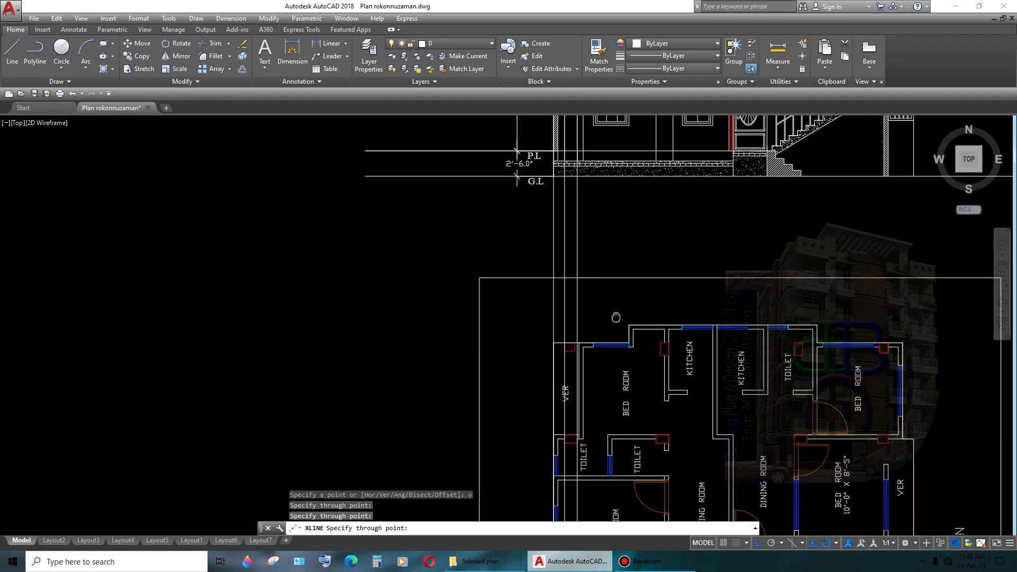
key(Return)
scroll(581, 254, up, 3)
- Erase the stray vertical line in the section
drag(392, 159, 571, 262)
scroll(571, 262, down, 5)
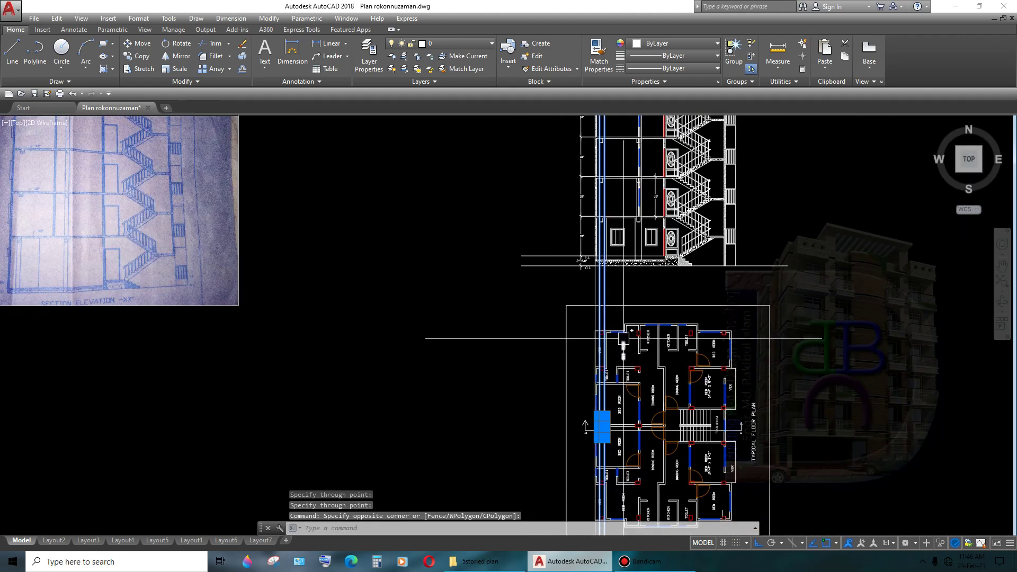
scroll(609, 339, up, 5)
scroll(654, 347, up, 3)
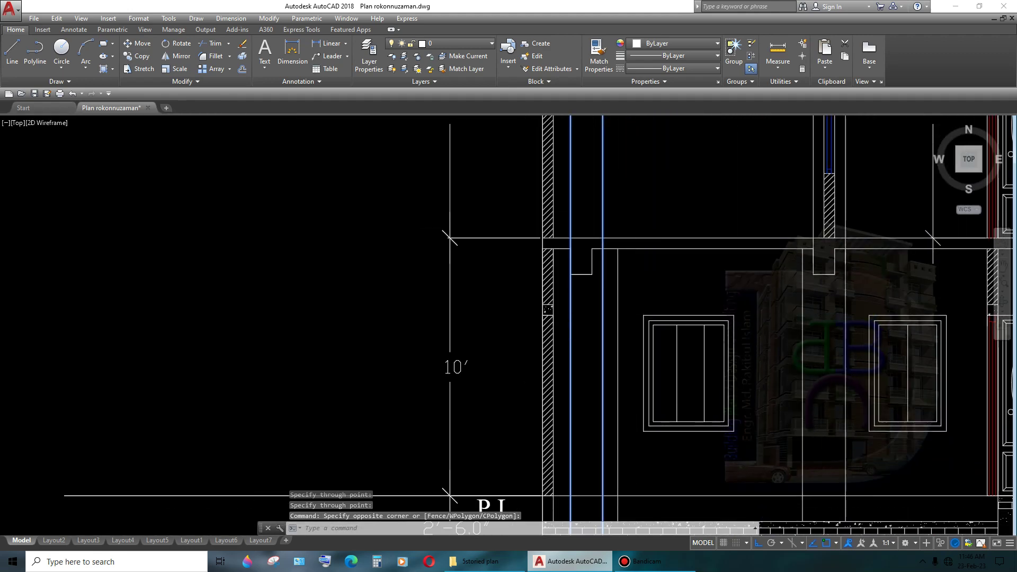
key(Escape)
drag(628, 265, 615, 272)
scroll(638, 323, down, 3)
key(Delete)
scroll(630, 360, down, 2)
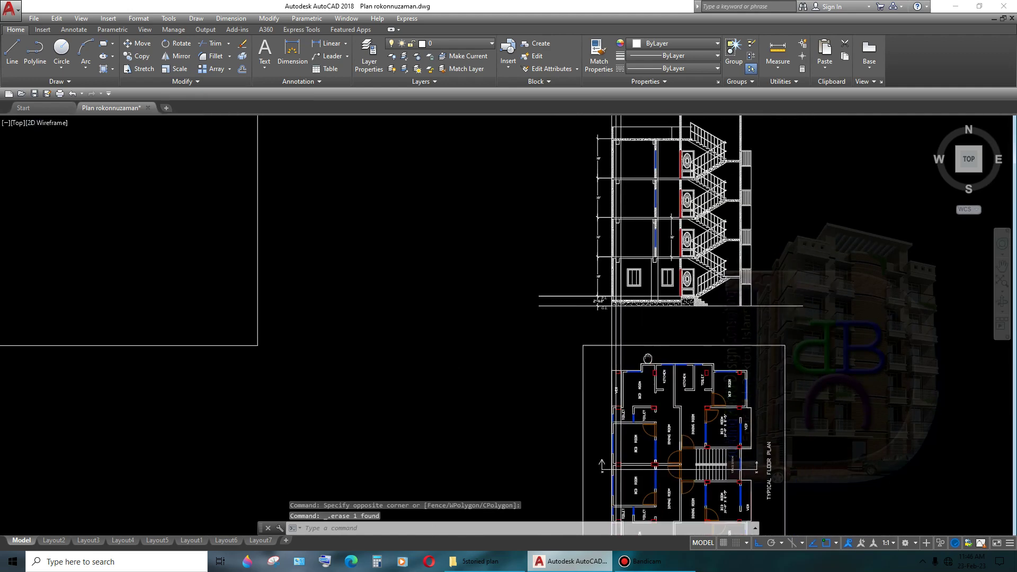
scroll(628, 376, up, 2)
scroll(625, 385, up, 3)
- Pan to view the section's floor levels and the plan's bedroom and stair area
scroll(611, 291, down, 5)
scroll(608, 349, up, 1)
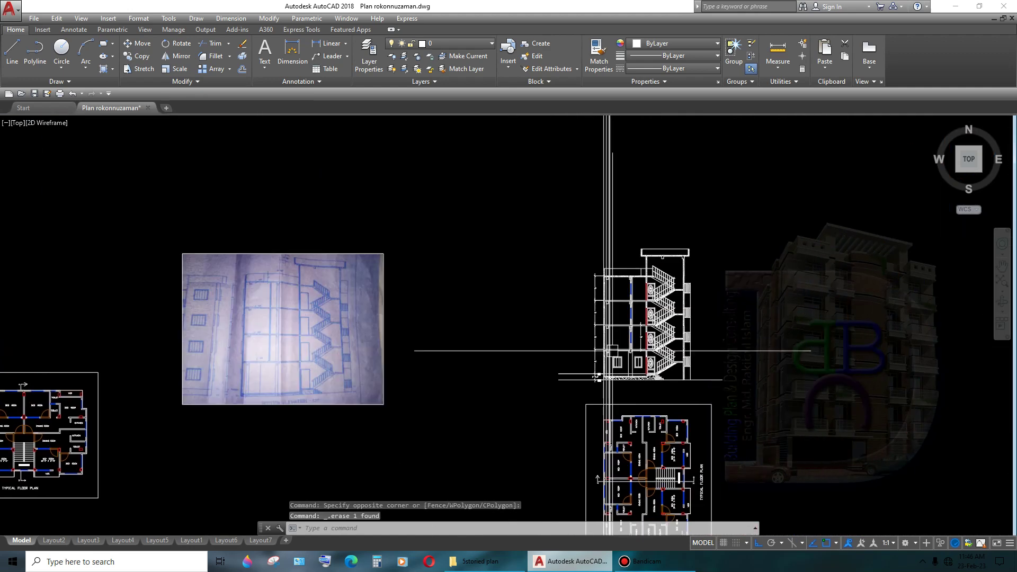
scroll(619, 371, up, 3)
scroll(635, 383, up, 2)
middle_drag(635, 384, 575, 346)
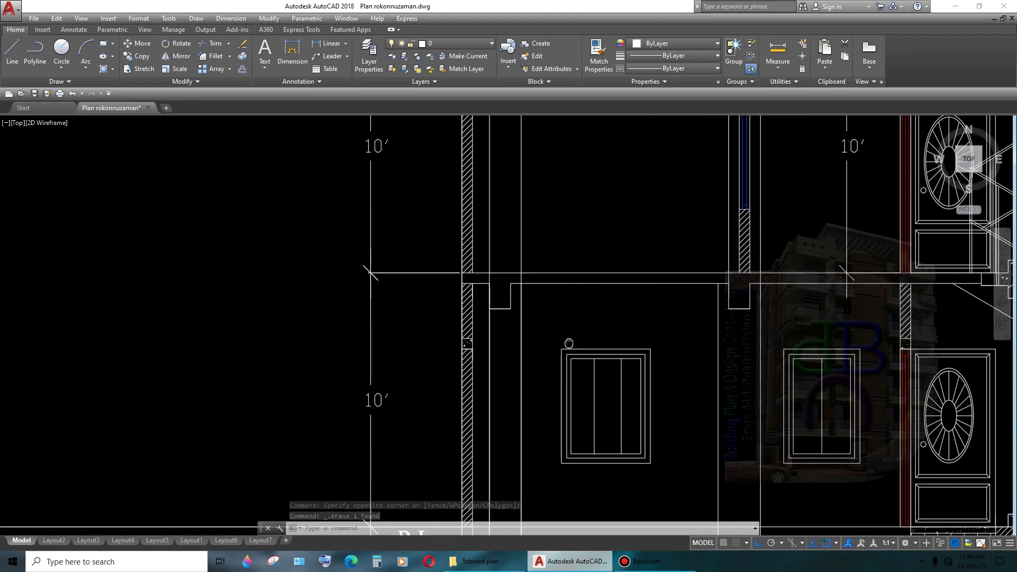
scroll(575, 345, down, 2)
scroll(649, 331, down, 3)
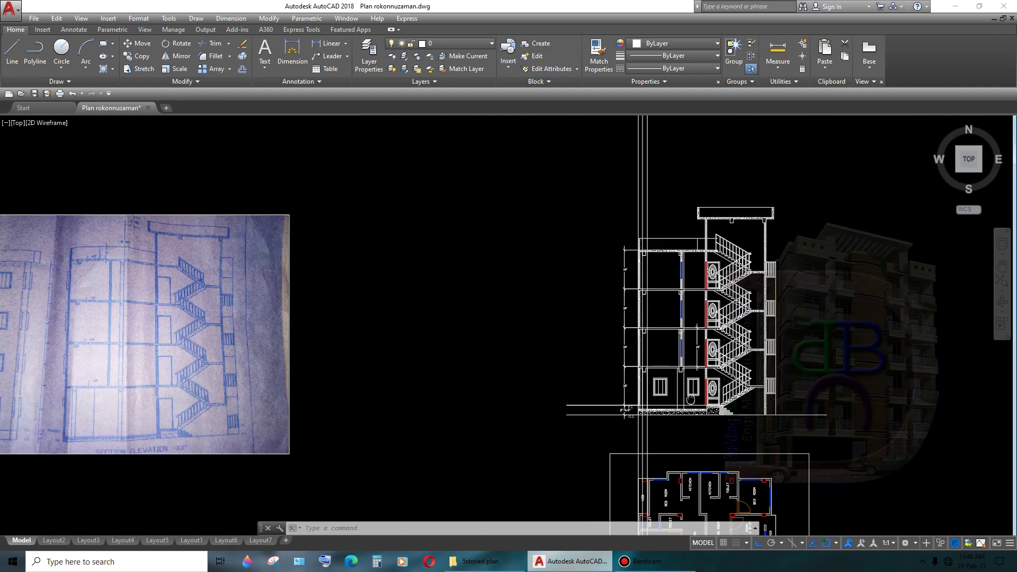
middle_drag(671, 519, 581, 393)
scroll(582, 392, up, 3)
- Crossing-select the unwanted lines and delete them
scroll(455, 375, up, 2)
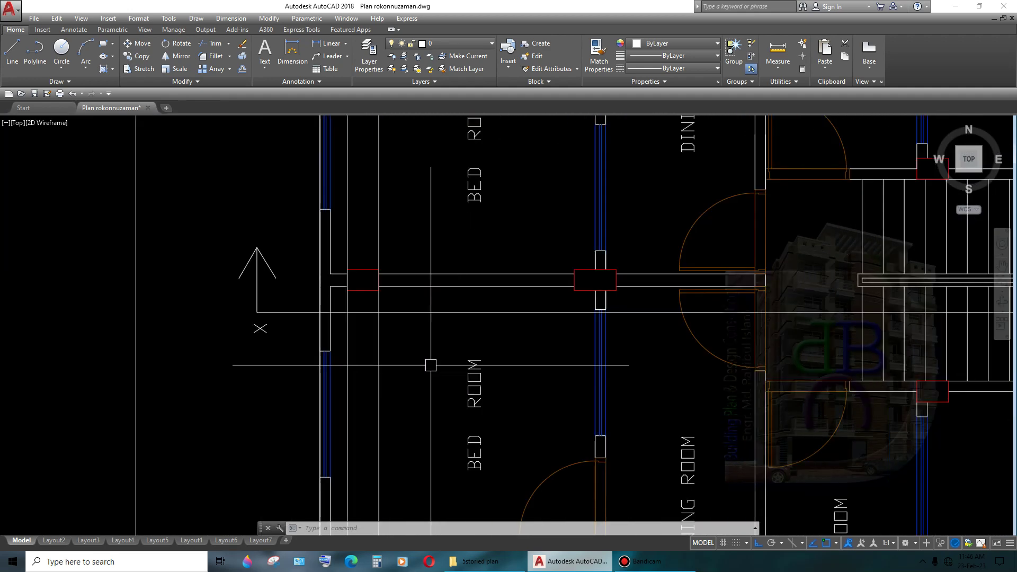
click(401, 334)
click(341, 356)
scroll(498, 373, down, 4)
key(Delete)
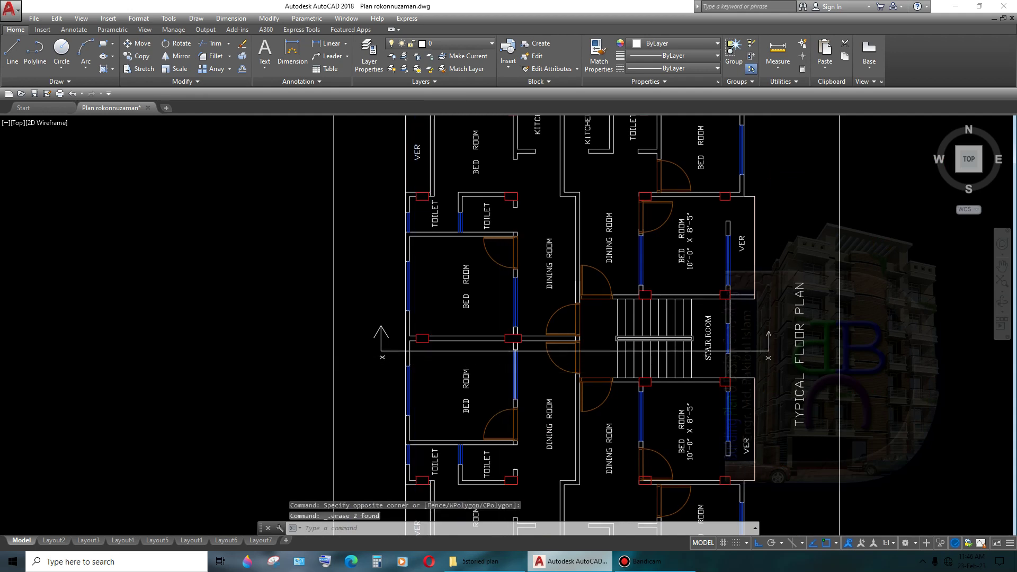
scroll(513, 355, up, 4)
- Draw a vertical construction line (XL) through the section
text(xl)
key(Return)
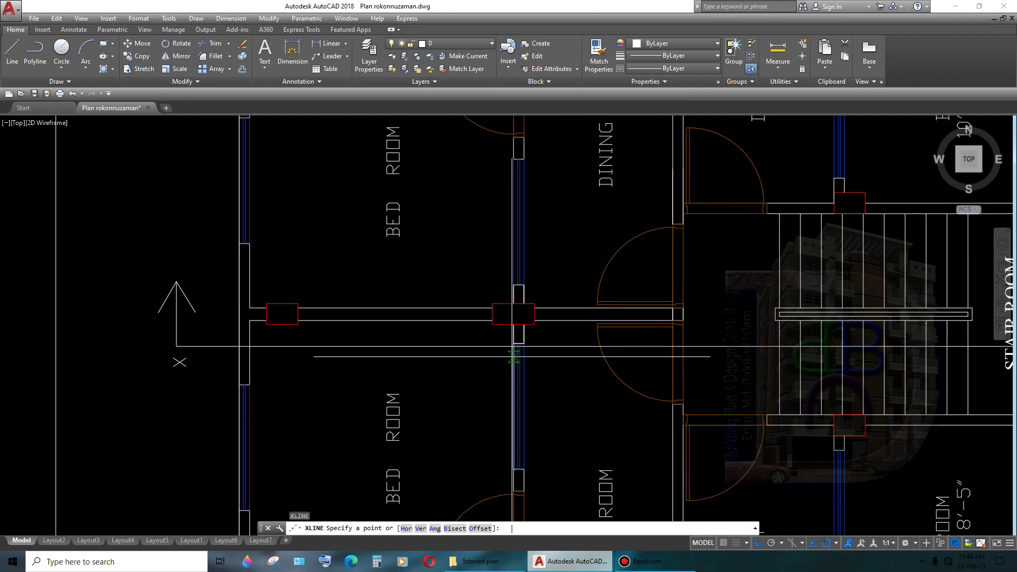
text(v)
key(Return)
scroll(495, 328, up, 2)
scroll(485, 317, up, 2)
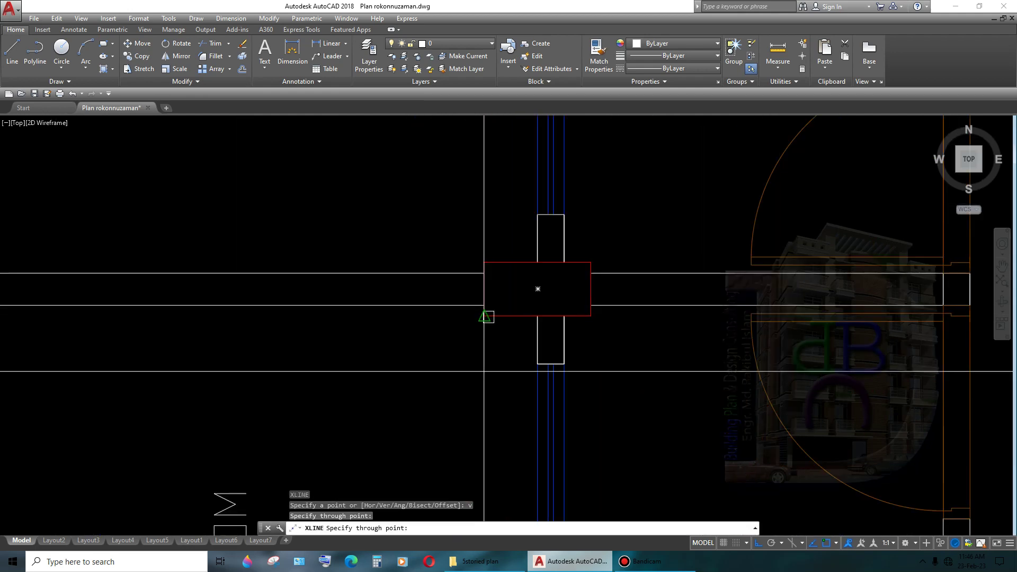
scroll(625, 356, down, 5)
scroll(582, 159, up, 2)
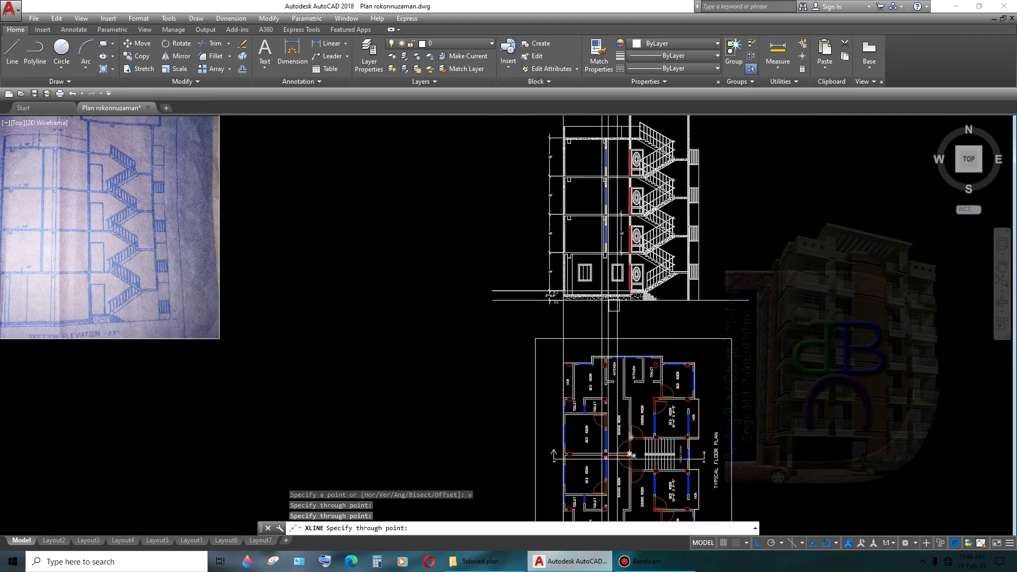
scroll(578, 239, up, 2)
scroll(572, 318, up, 1)
key(Return)
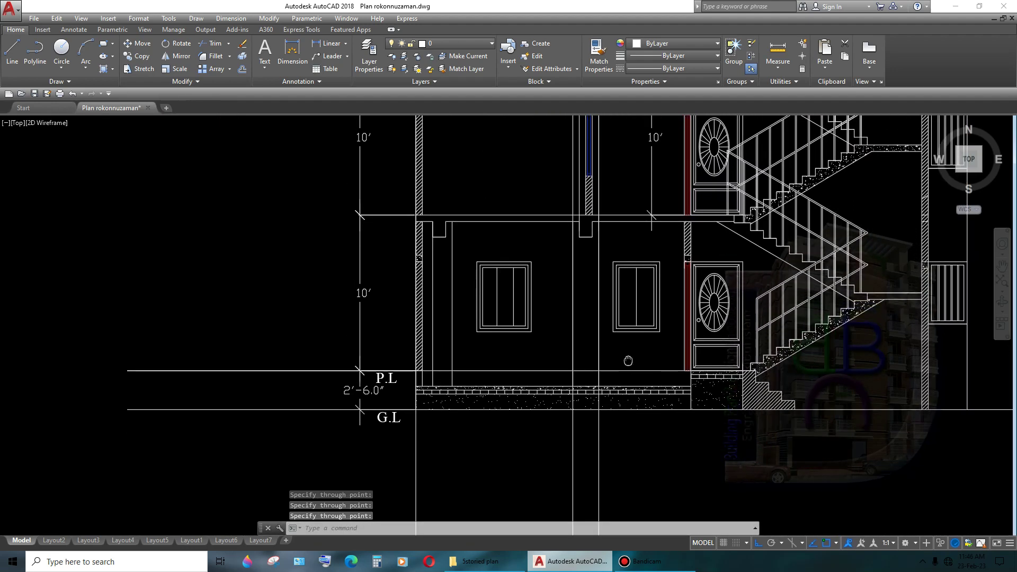
- Select the two construction lines in the section and delete them
middle_drag(582, 477, 586, 439)
click(635, 459)
click(565, 465)
key(Delete)
scroll(598, 227, up, 4)
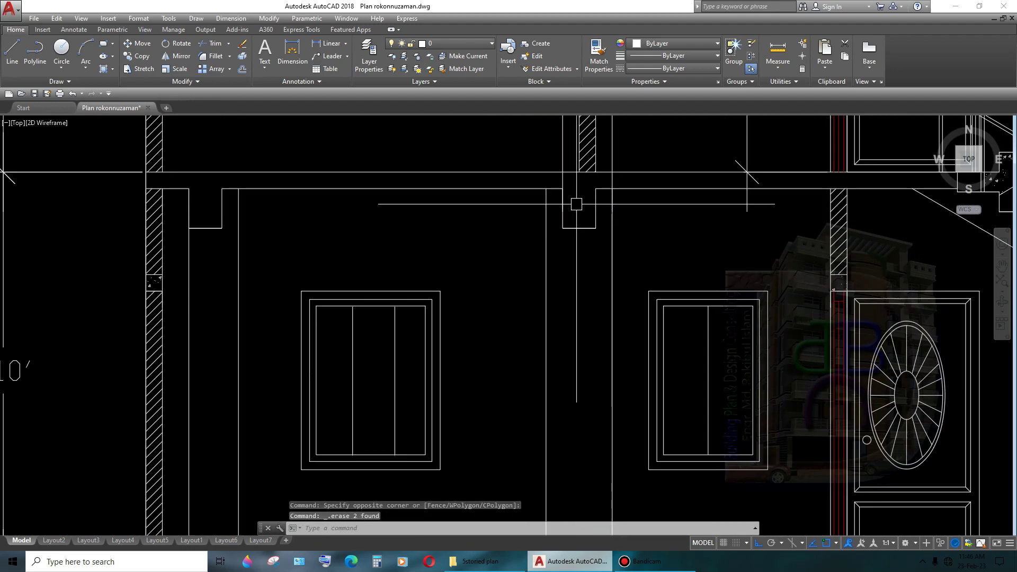
- Try stretching the vertical line at the floor slab, then undo the edit
click(559, 158)
middle_drag(604, 219, 604, 320)
click(558, 311)
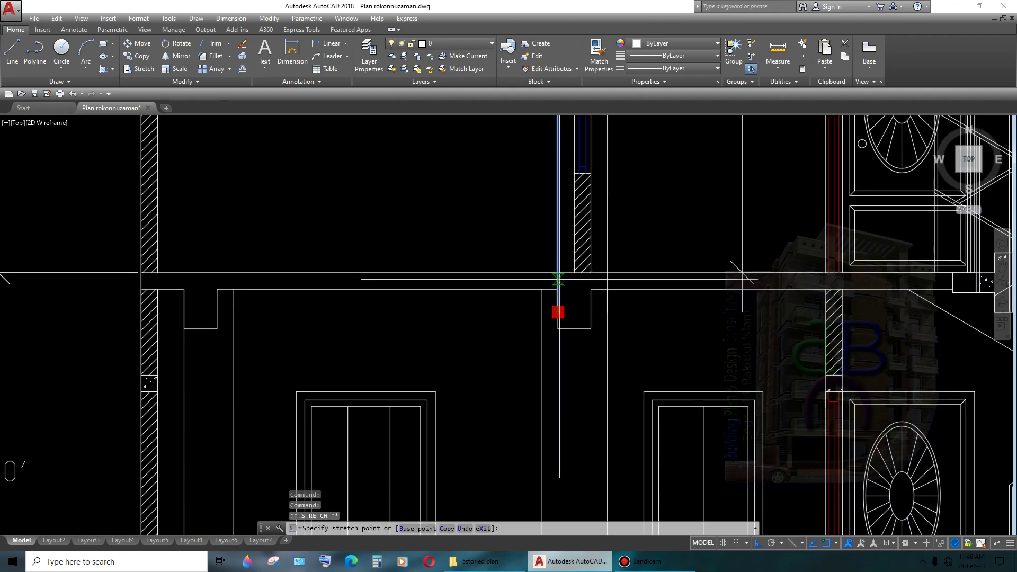
key(Escape)
scroll(621, 323, down, 5)
scroll(607, 322, up, 4)
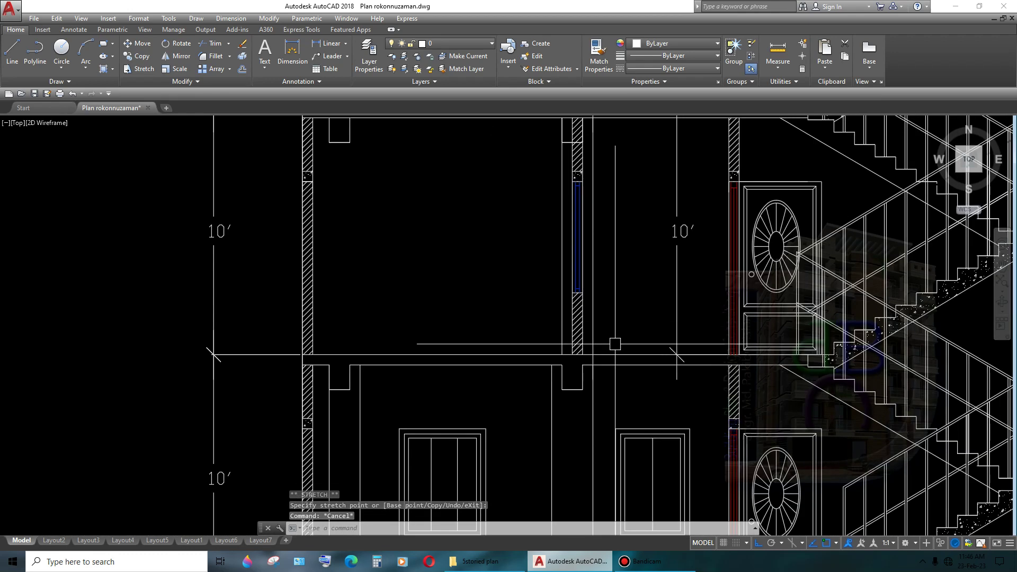
middle_drag(615, 345, 620, 367)
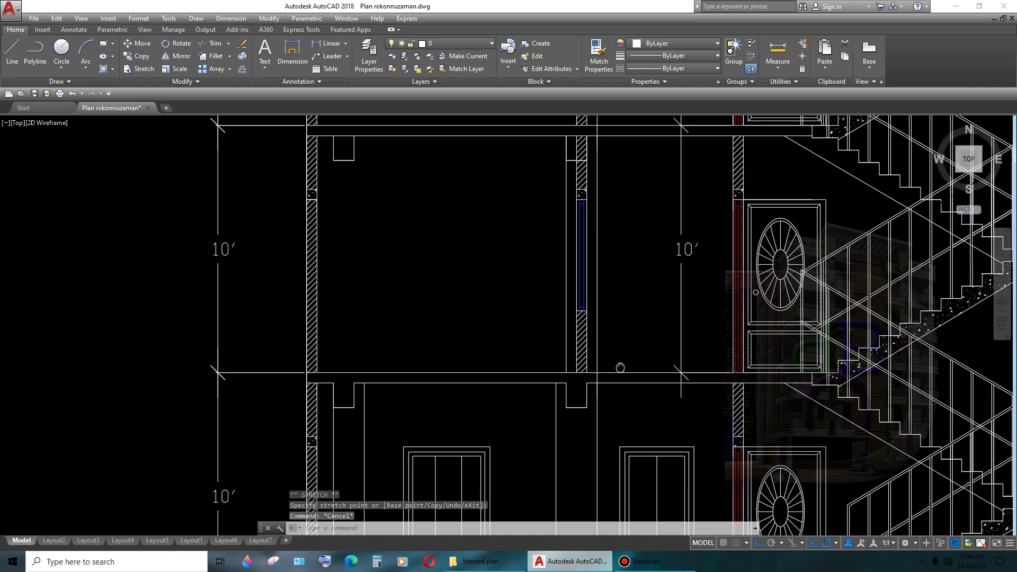
scroll(545, 296, down, 5)
scroll(545, 298, up, 3)
scroll(546, 298, up, 2)
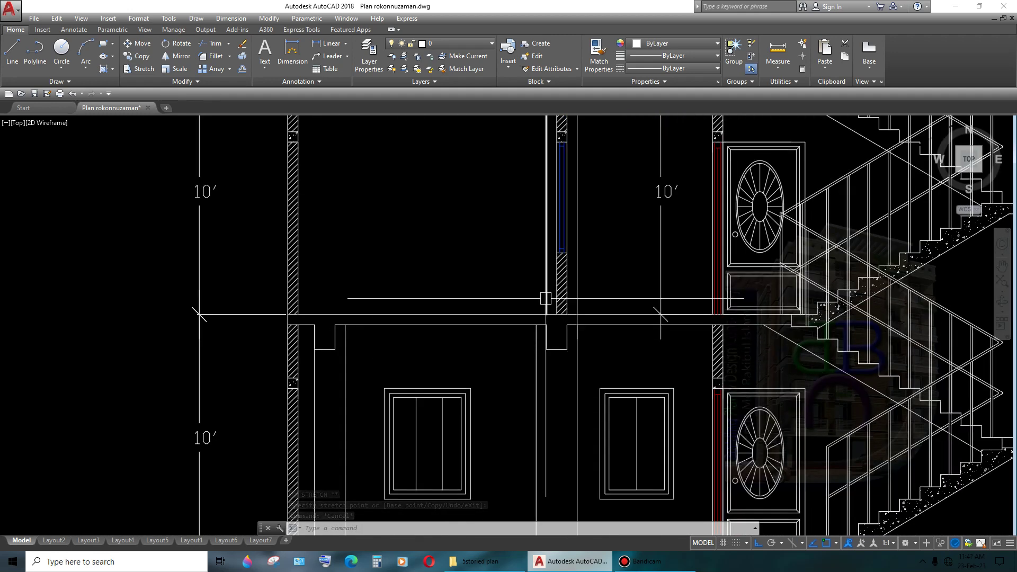
scroll(545, 298, down, 3)
scroll(547, 339, up, 1)
scroll(550, 380, up, 2)
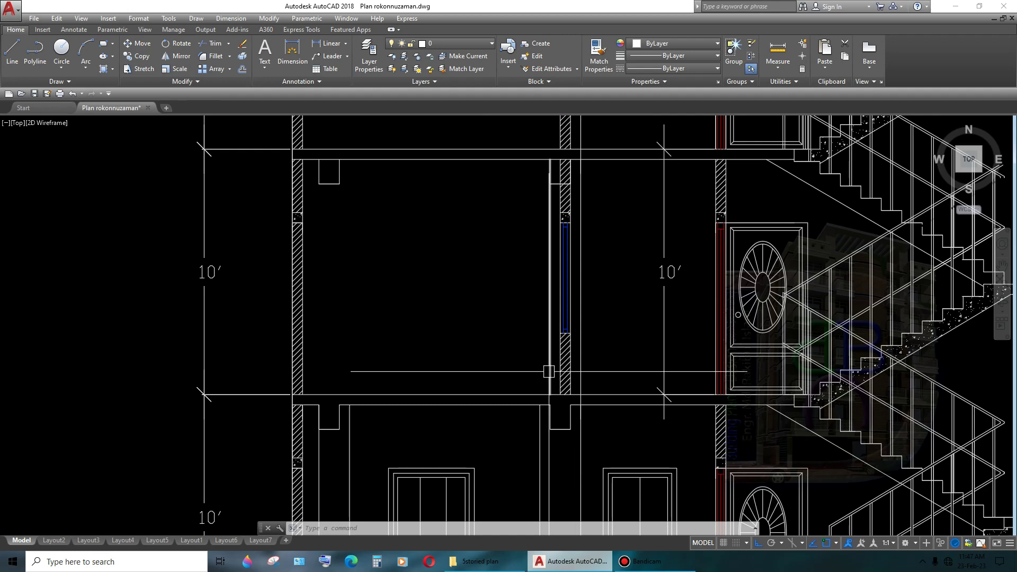
key(ctrl+z)
key(ctrl+z)
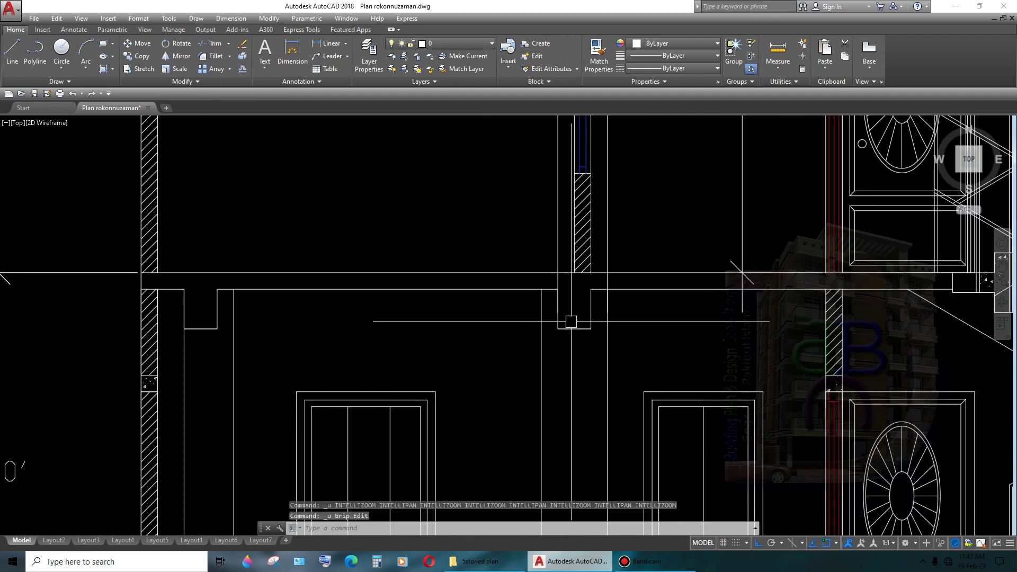
- Move the vertical column line to the snapped point on the left
click(559, 252)
text(m)
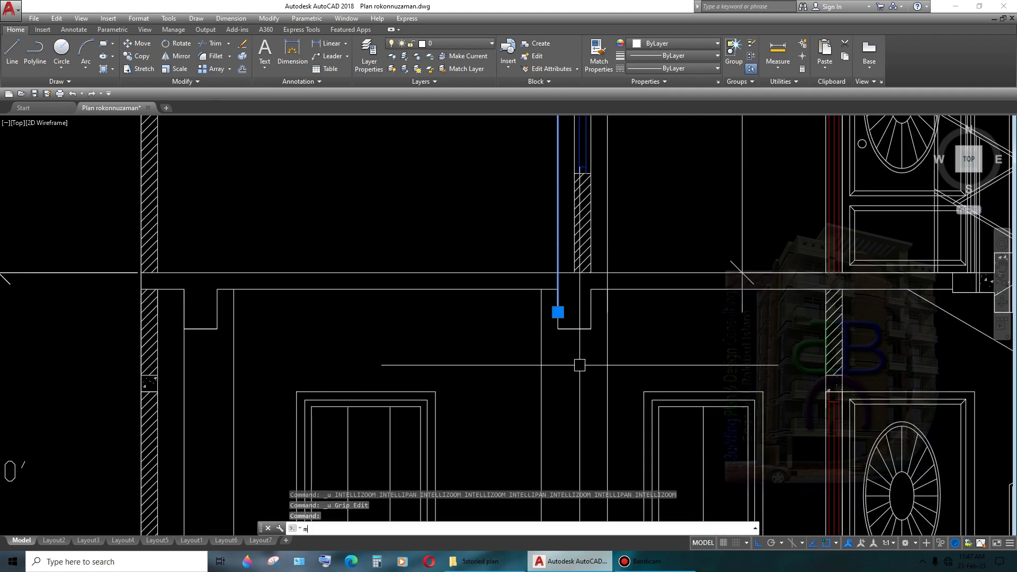
key(Return)
scroll(562, 296, up, 5)
click(560, 265)
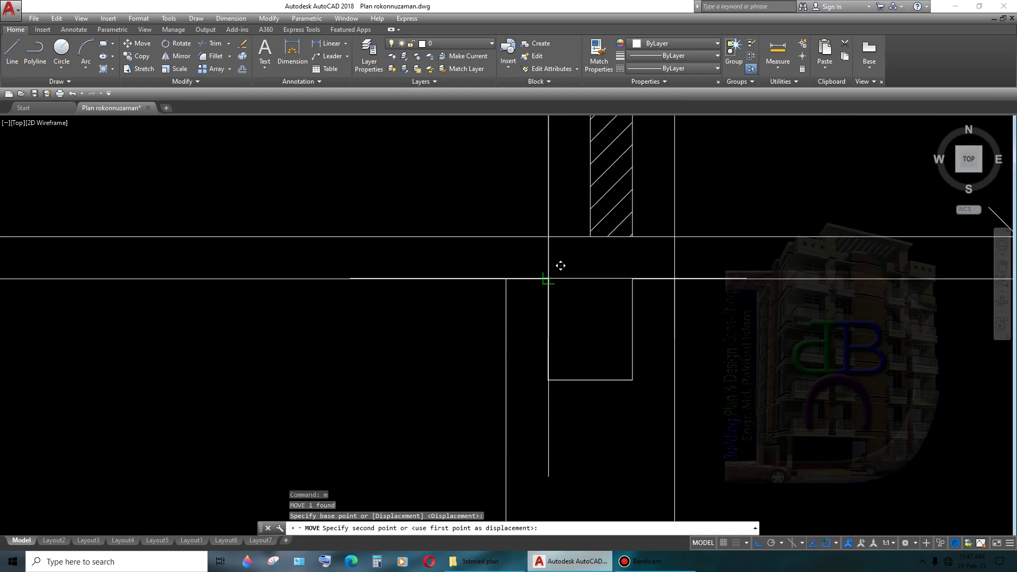
click(518, 265)
scroll(609, 357, down, 5)
- Try stretching the moved column line's bottom end, then cancel
click(570, 317)
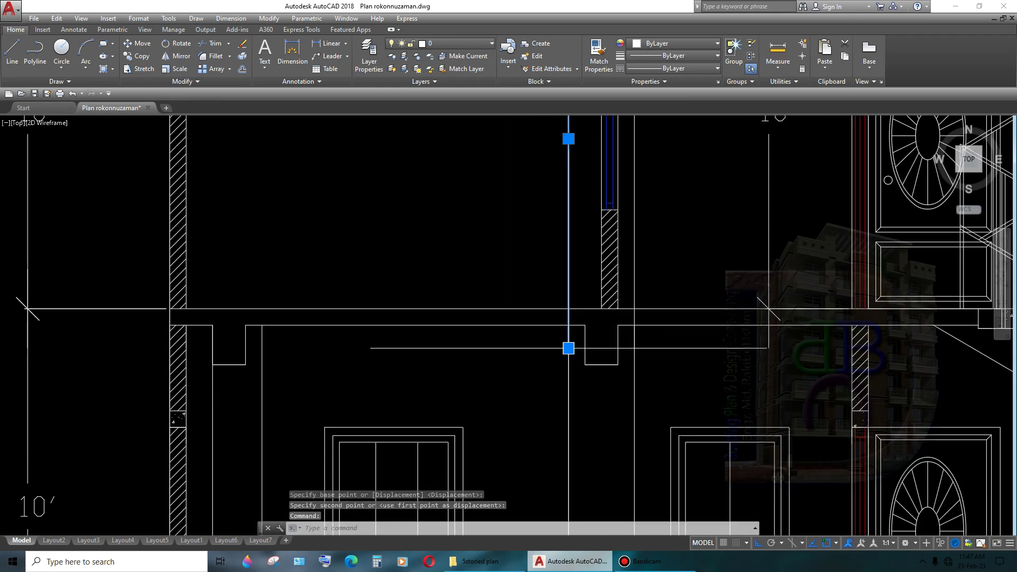
click(568, 348)
middle_drag(568, 308, 598, 265)
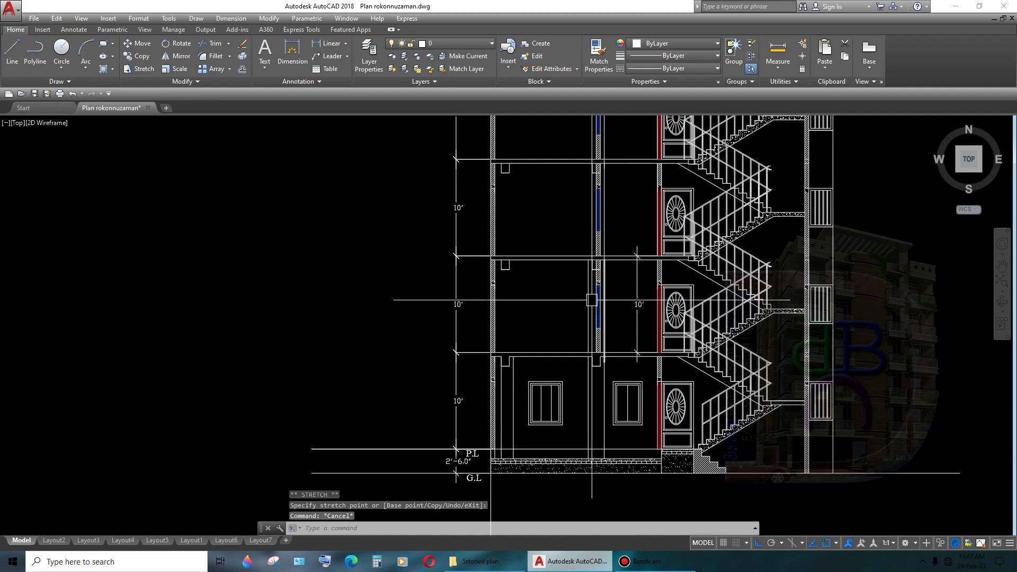
scroll(601, 261, up, 3)
key(Escape)
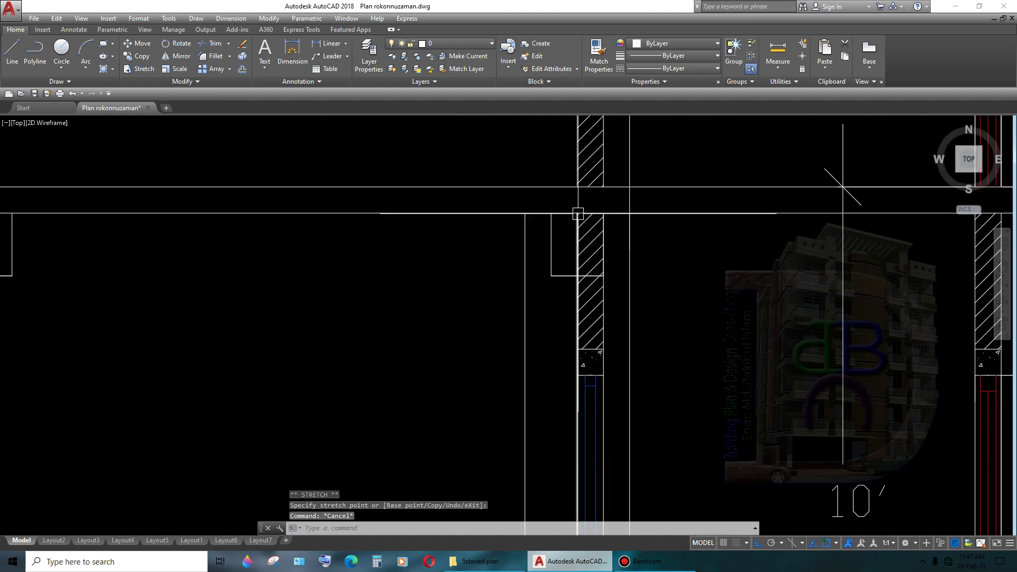
- Trim the wall lines and hatch segment back at the floor slab
text(tr)
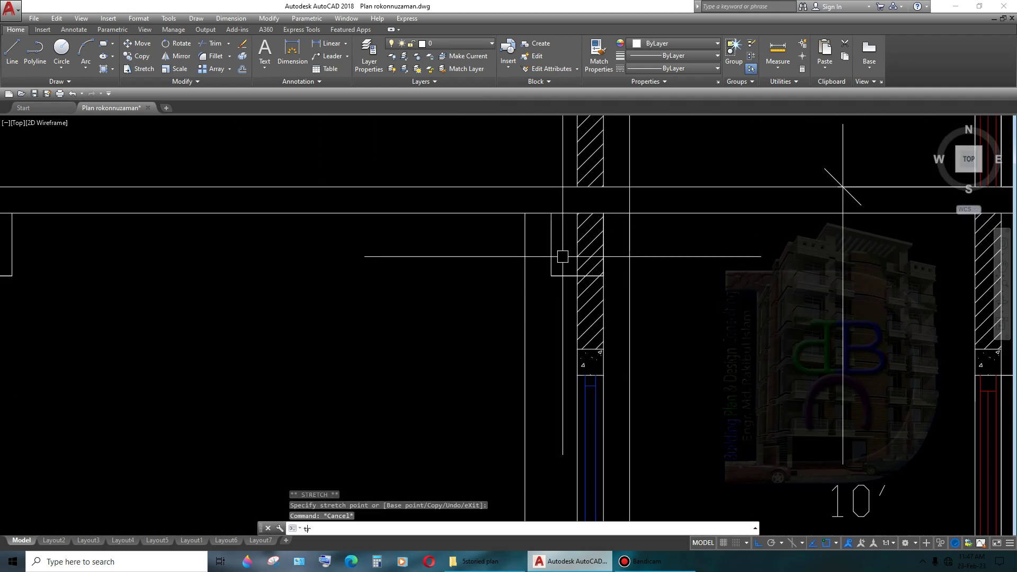
key(Return)
key(Return)
scroll(580, 205, up, 2)
click(589, 202)
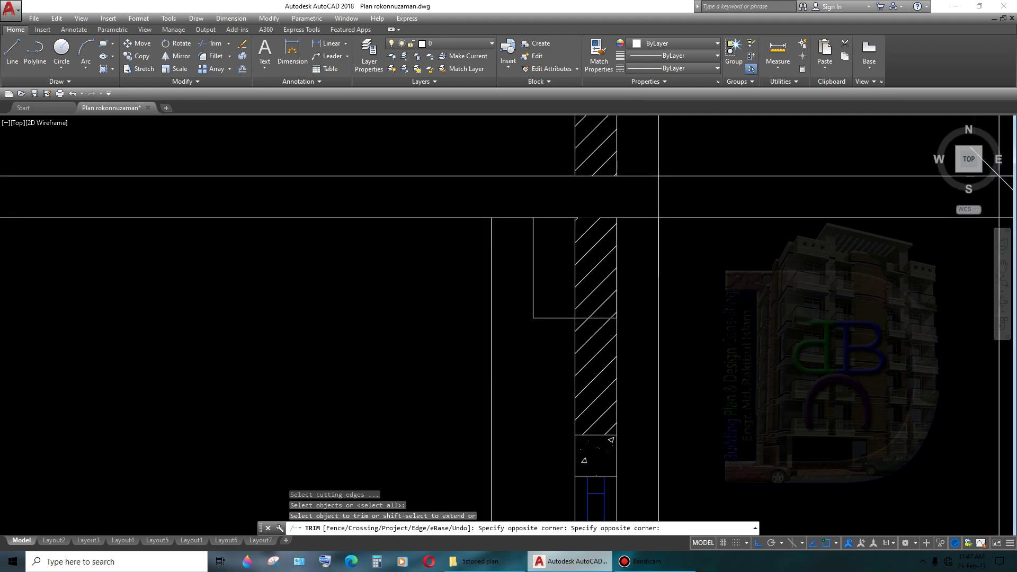
click(595, 243)
click(600, 217)
scroll(588, 249, down, 6)
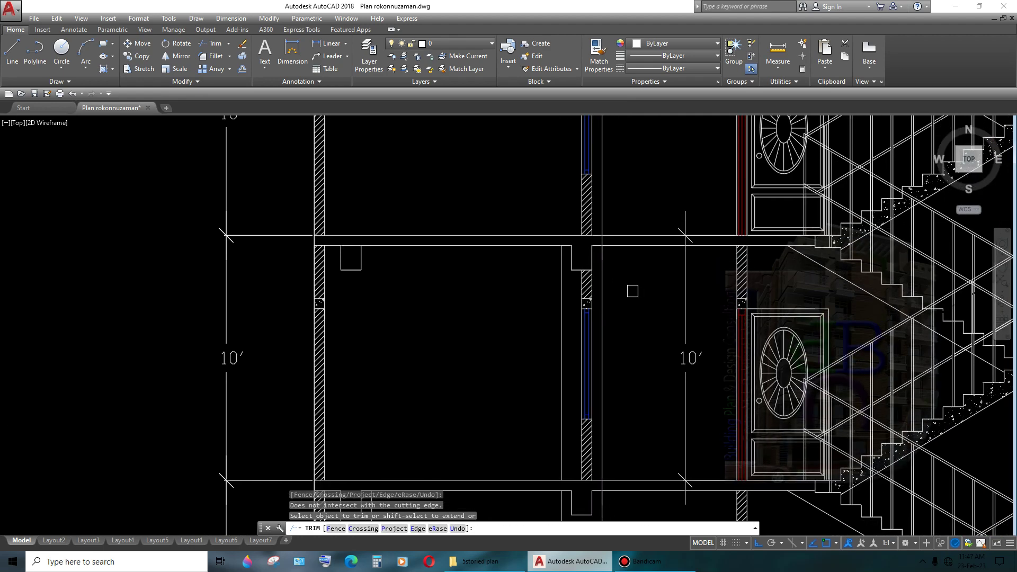
click(596, 277)
middle_drag(596, 276, 587, 282)
key(Escape)
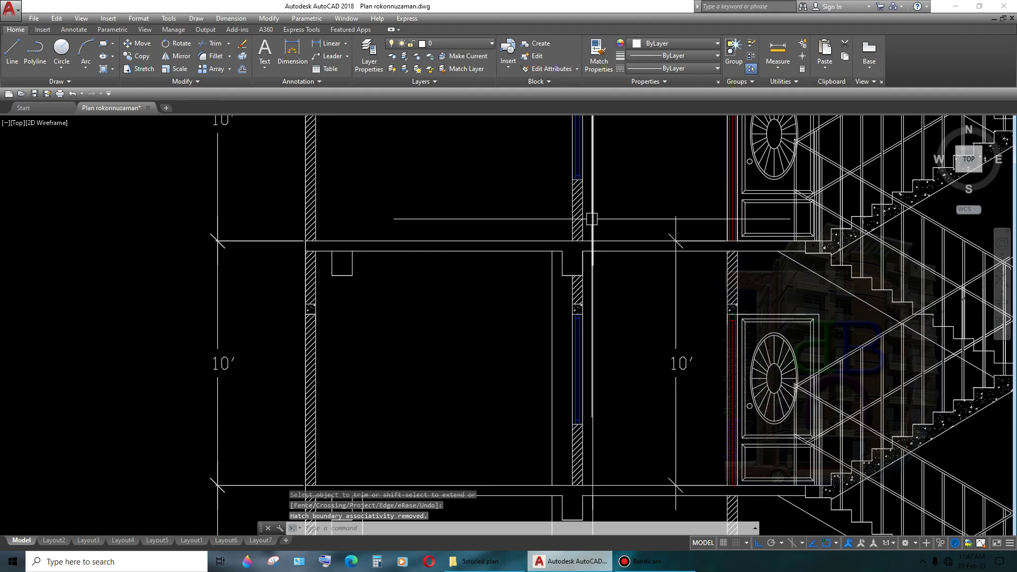
- Delete the stray object near the slab and pick the vertical column line
click(592, 219)
key(Escape)
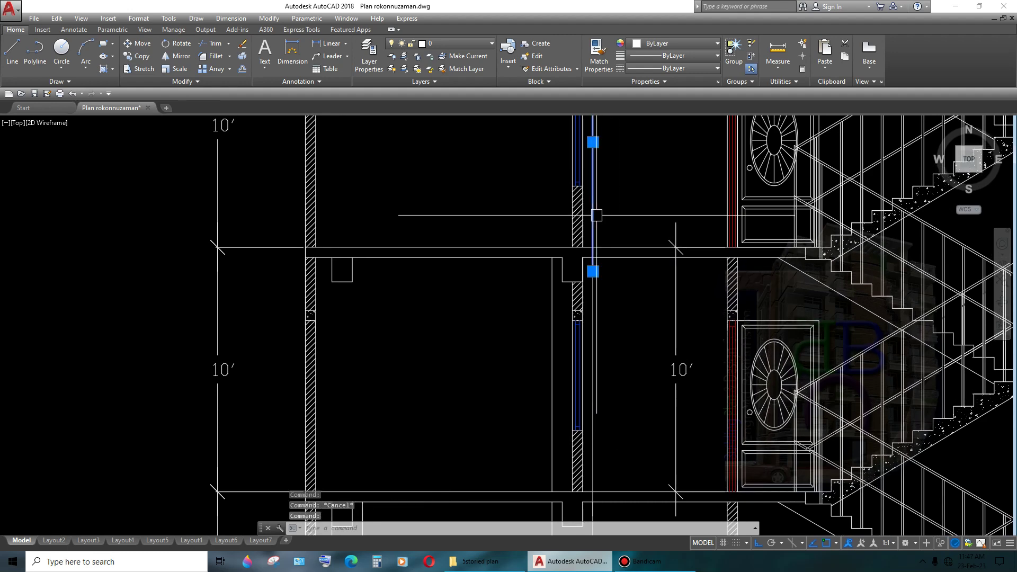
scroll(596, 215, down, 3)
scroll(585, 239, up, 3)
key(Delete)
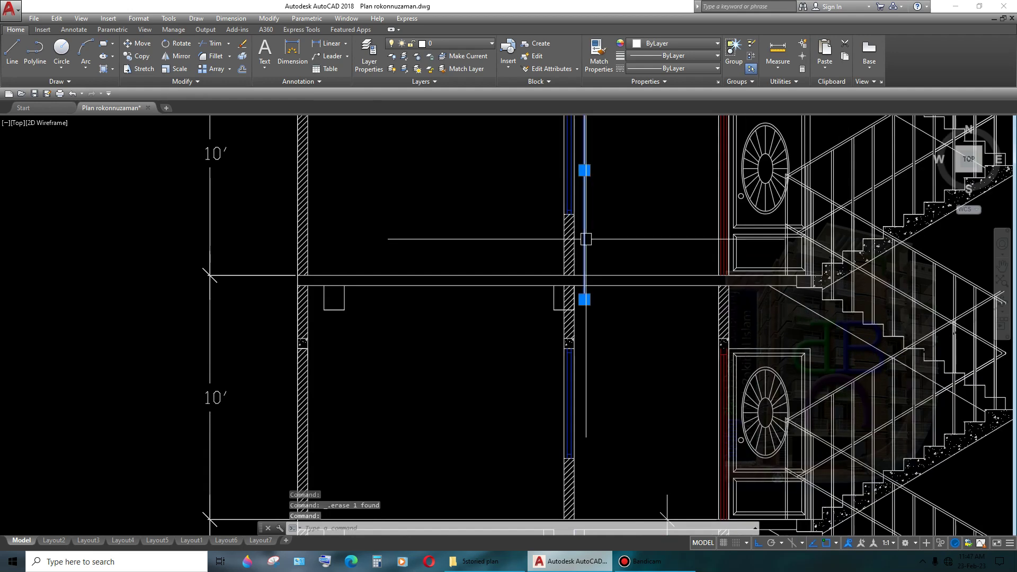
scroll(585, 239, down, 4)
scroll(603, 335, up, 1)
scroll(603, 334, up, 2)
scroll(603, 334, up, 1)
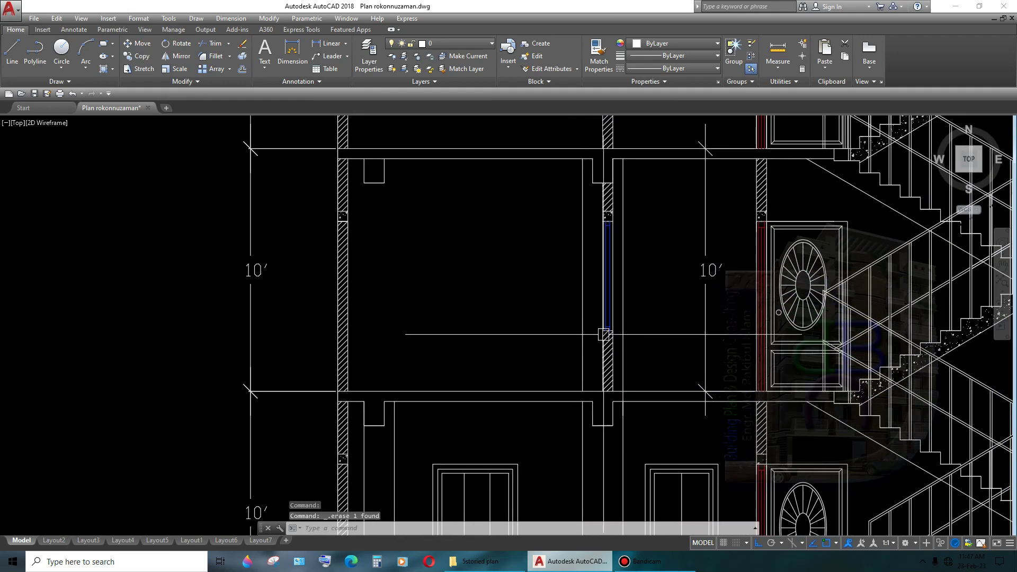
scroll(622, 405, up, 4)
click(621, 399)
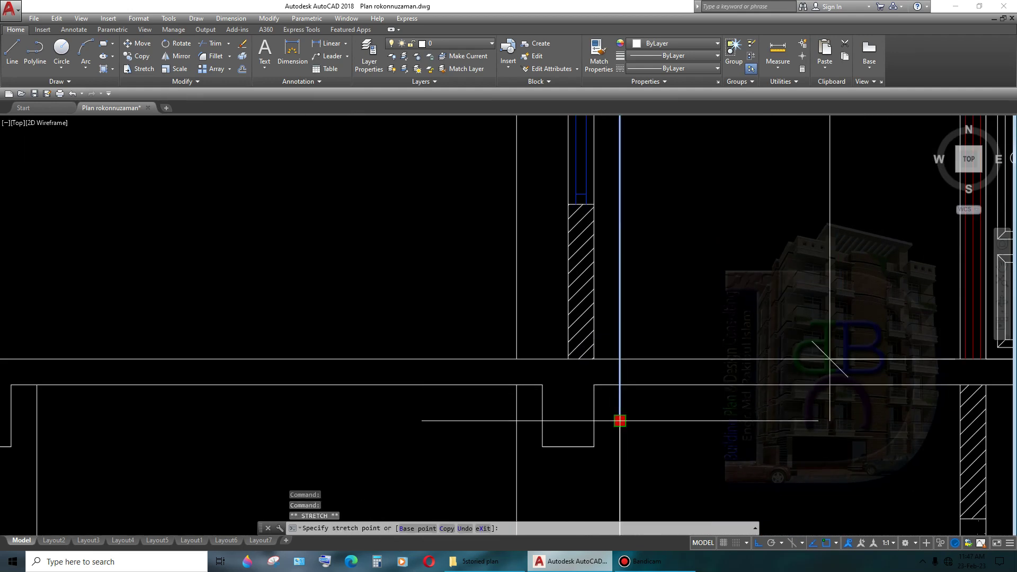
- Pan the view to the ground floor and the column-beam junction
key(Escape)
scroll(618, 360, down, 3)
scroll(618, 360, down, 2)
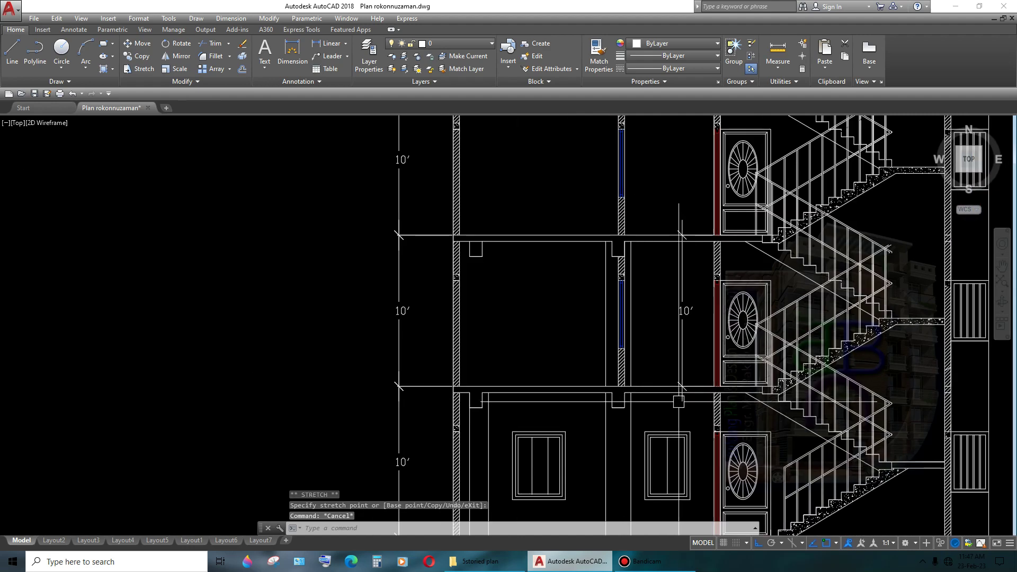
middle_drag(679, 428, 667, 359)
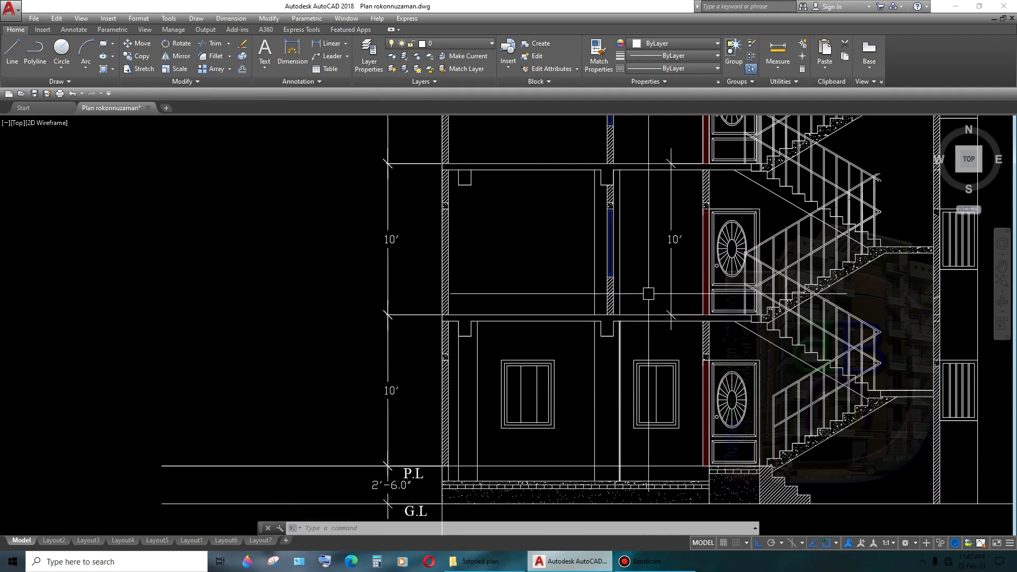
middle_drag(576, 330, 592, 391)
middle_drag(522, 251, 527, 291)
scroll(540, 416, up, 3)
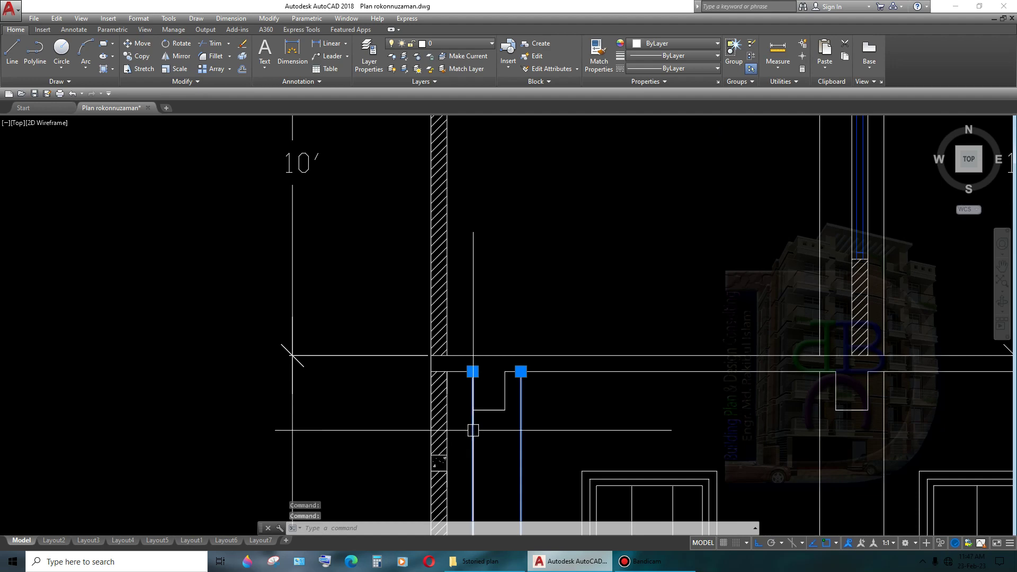
scroll(473, 430, down, 5)
scroll(521, 405, up, 1)
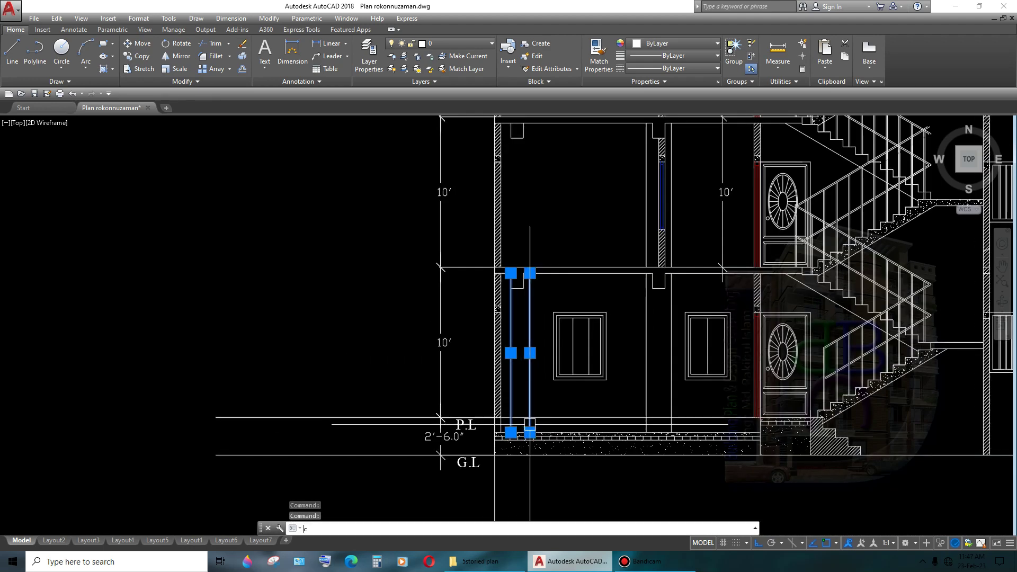
- Copy the two ground-floor column lines 10' upward
text(co)
key(Return)
click(536, 384)
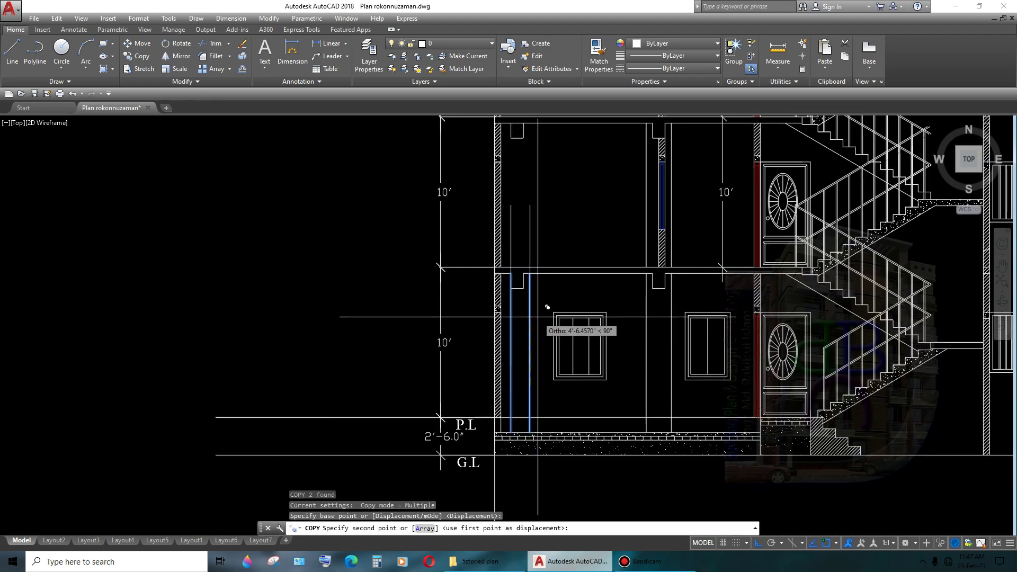
text(0')
key(Return)
key(Escape)
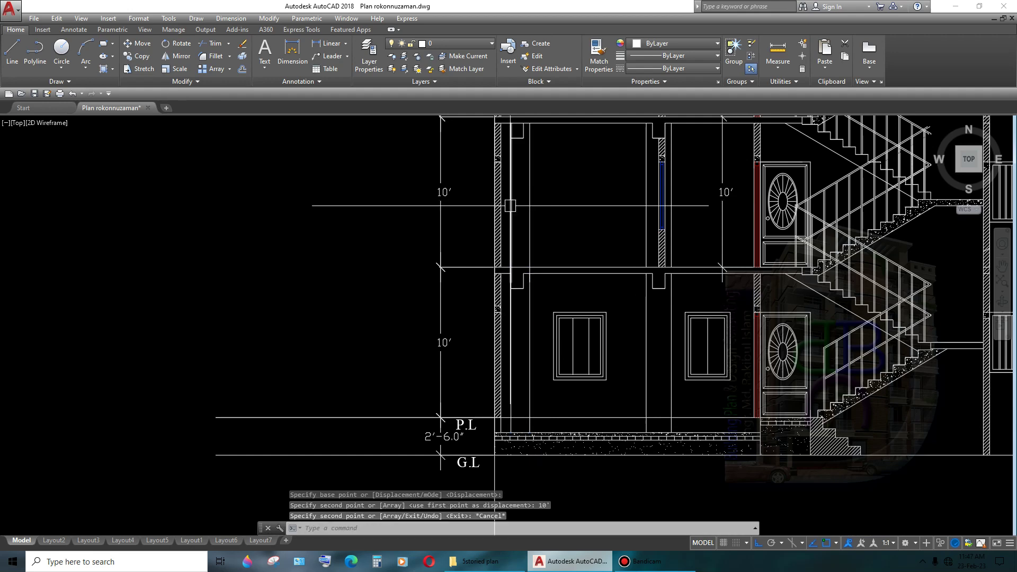
- Try stretching the two copied column lines to the slab, then cancel
click(526, 225)
click(510, 235)
scroll(536, 269, up, 5)
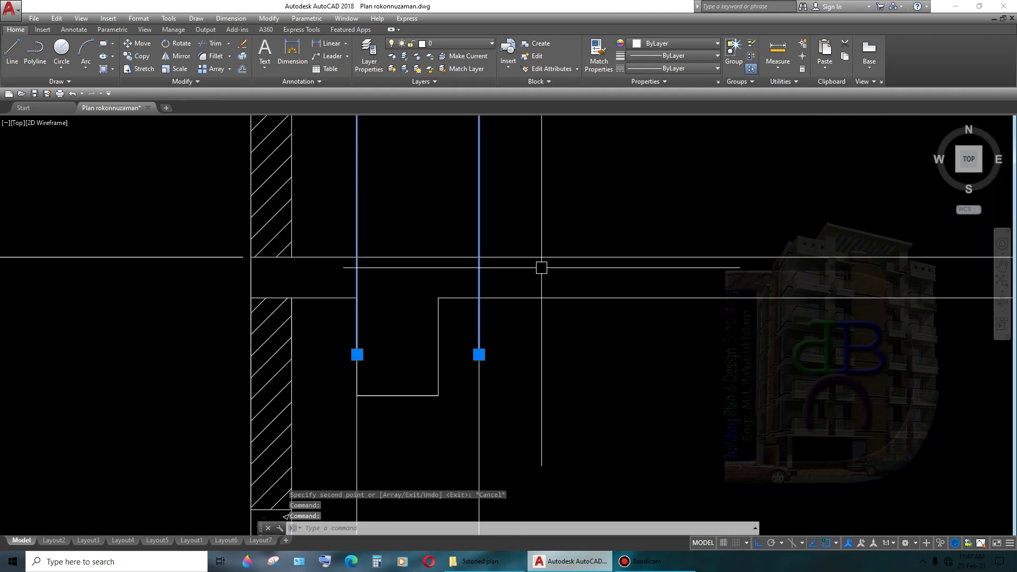
shift+click(357, 354)
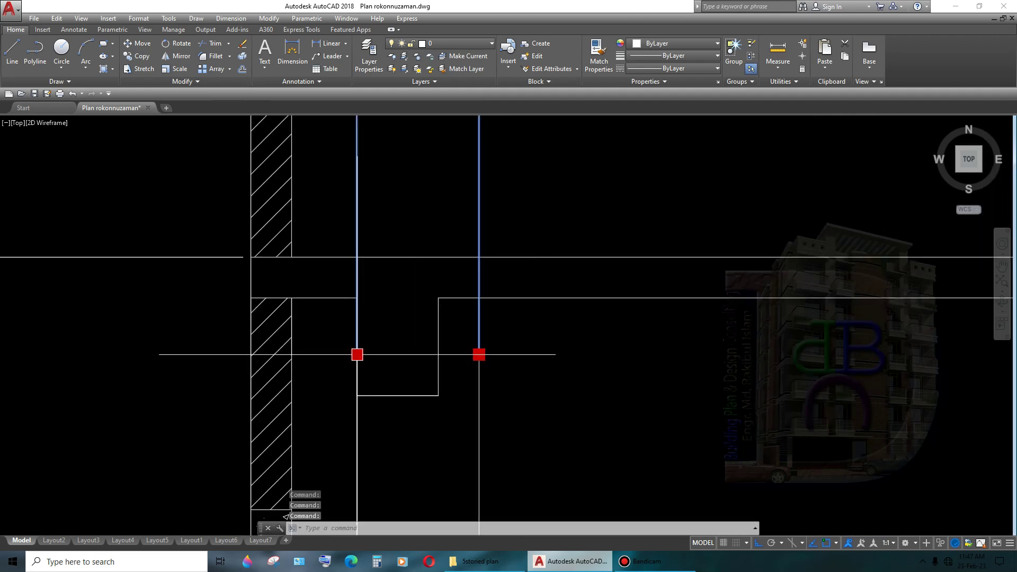
click(356, 354)
key(Escape)
scroll(543, 376, down, 3)
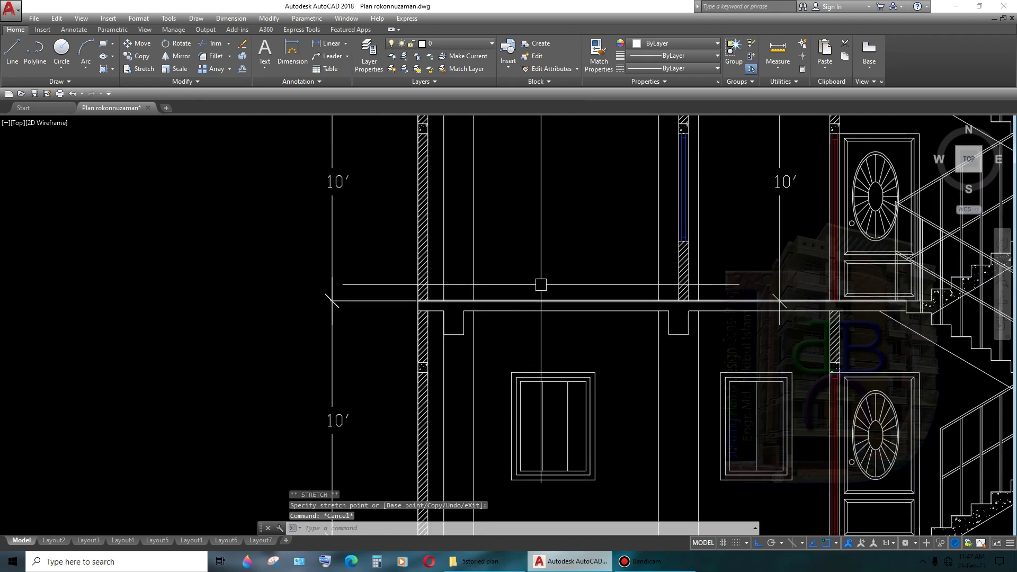
scroll(543, 376, down, 2)
scroll(543, 375, down, 3)
scroll(561, 371, up, 3)
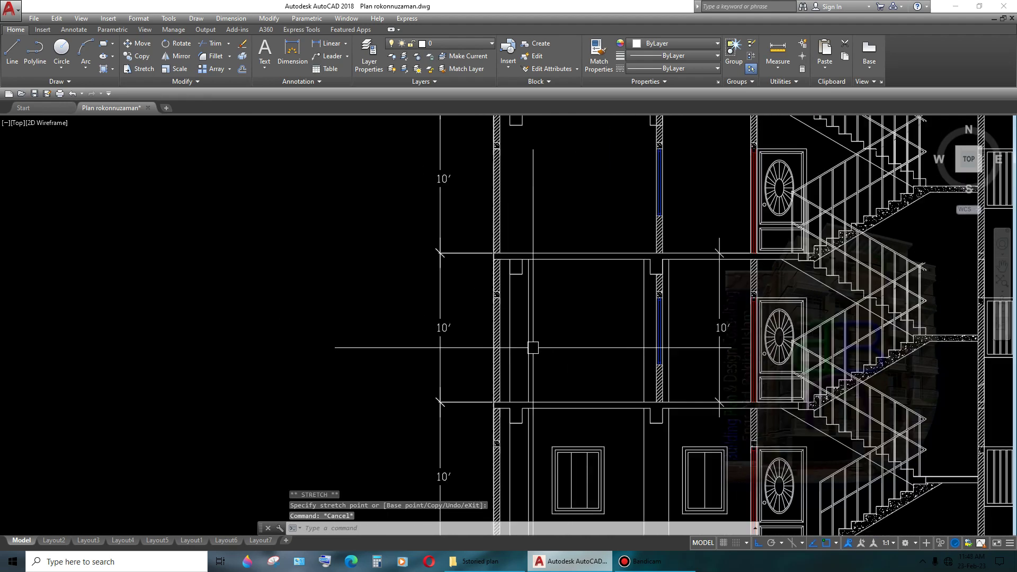
- Start trimming a column line segment at the slab
text(tr)
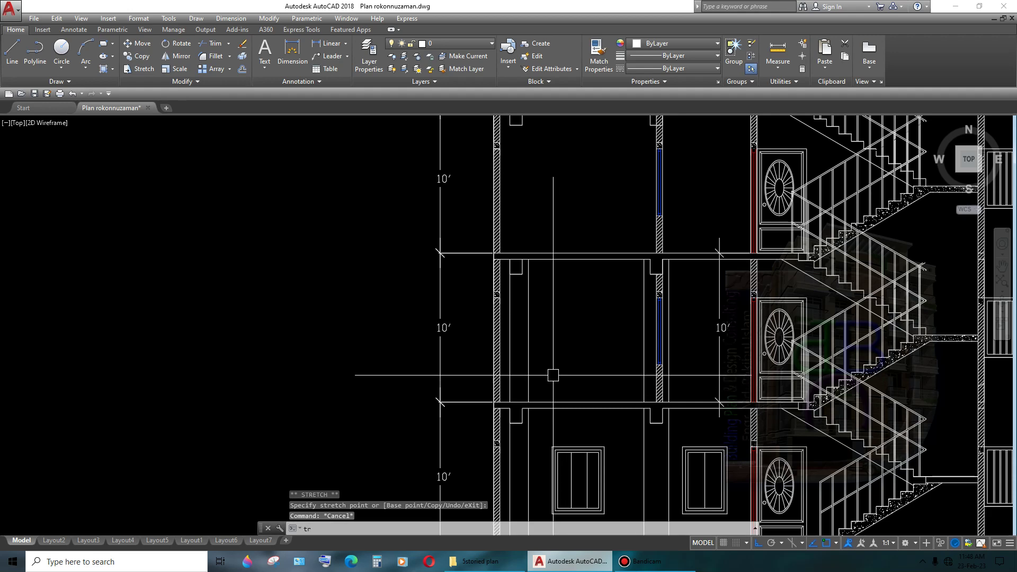
key(Return)
key(Return)
click(532, 251)
scroll(533, 250, up, 4)
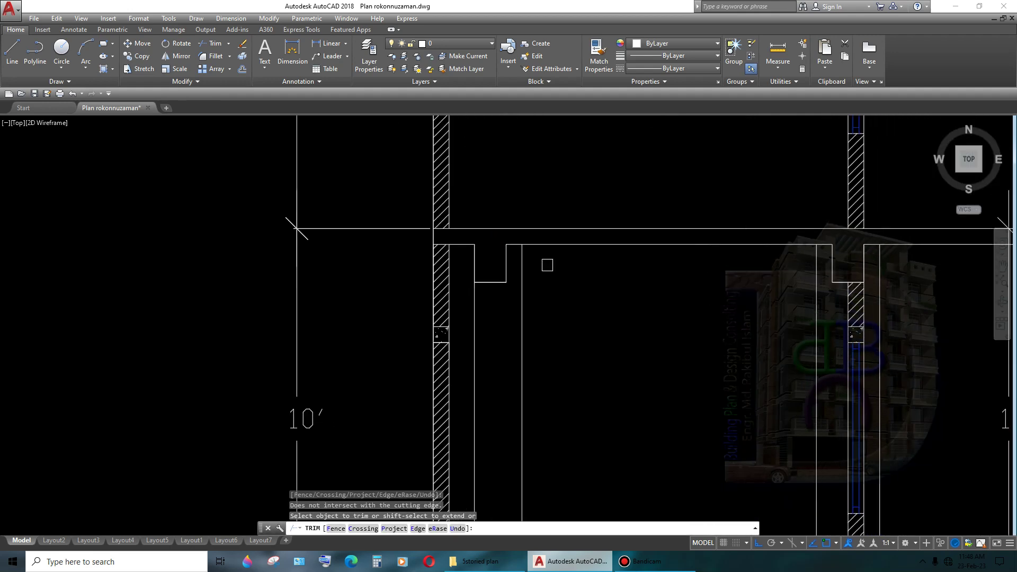
- Finish the trim and crossing-select four first-floor column lines
scroll(563, 298, down, 4)
key(Return)
middle_drag(601, 333, 596, 322)
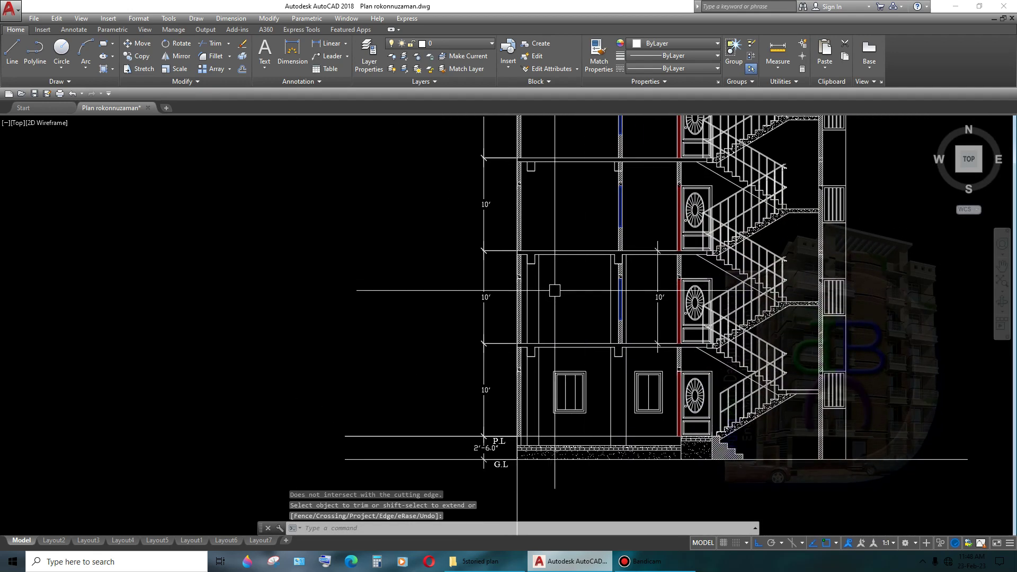
scroll(557, 292, up, 4)
click(538, 274)
click(480, 313)
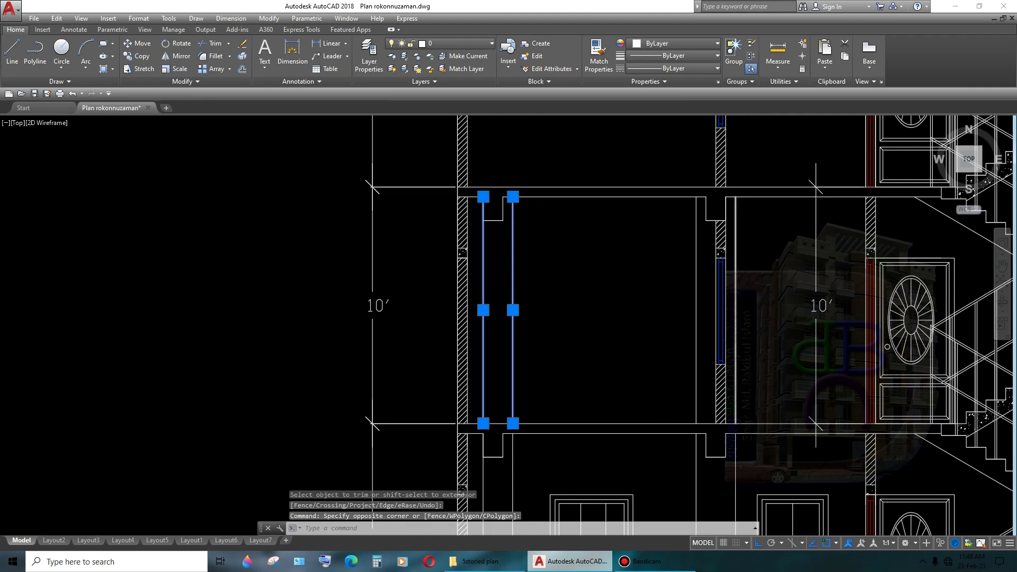
scroll(758, 259, up, 2)
click(737, 265)
click(665, 266)
scroll(665, 265, down, 2)
scroll(561, 358, down, 3)
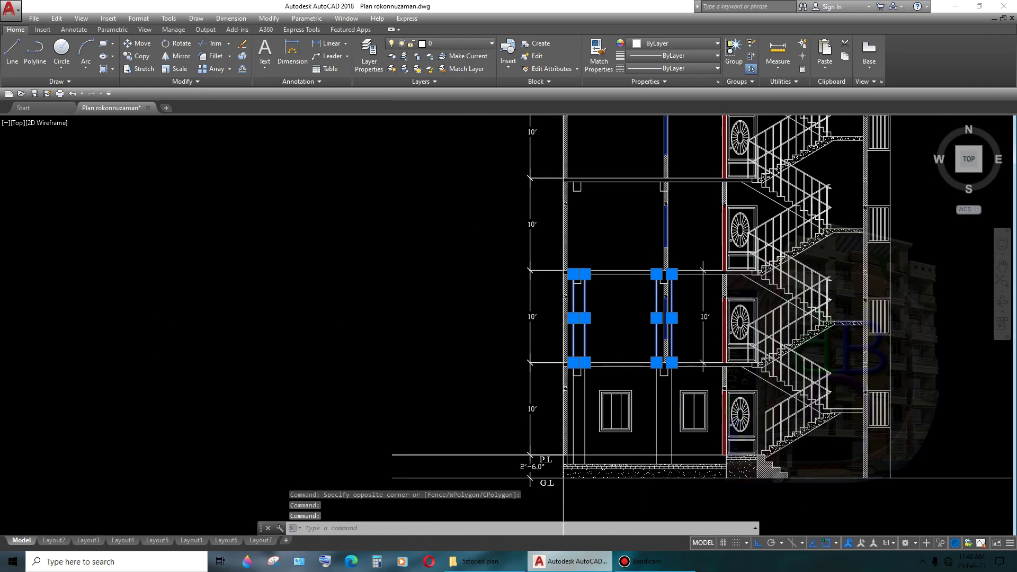
scroll(571, 382, up, 3)
text(cp)
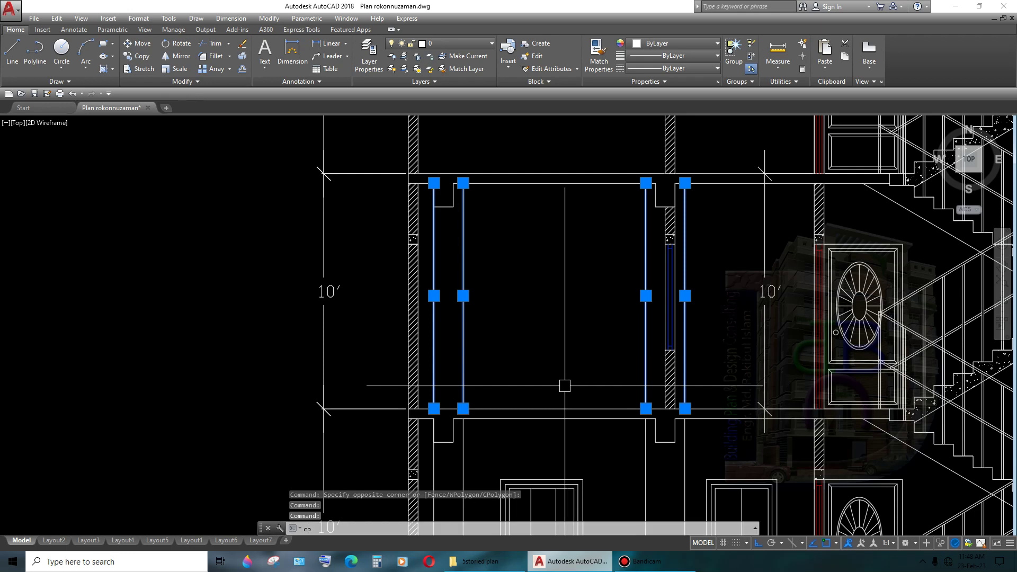
- Copy the four column lines to 10' and 20' above the original
key(Return)
click(472, 408)
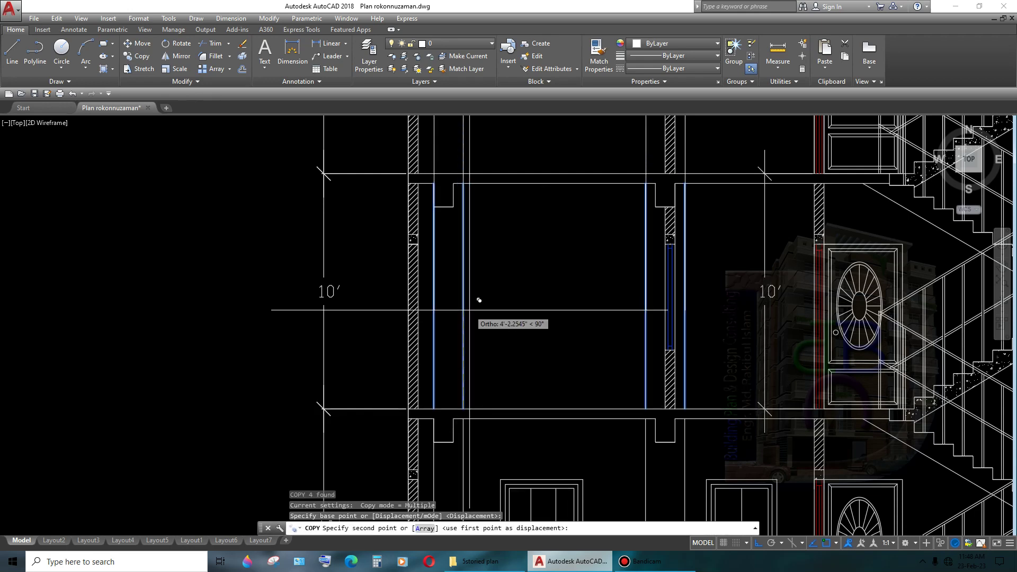
text(10')
key(Return)
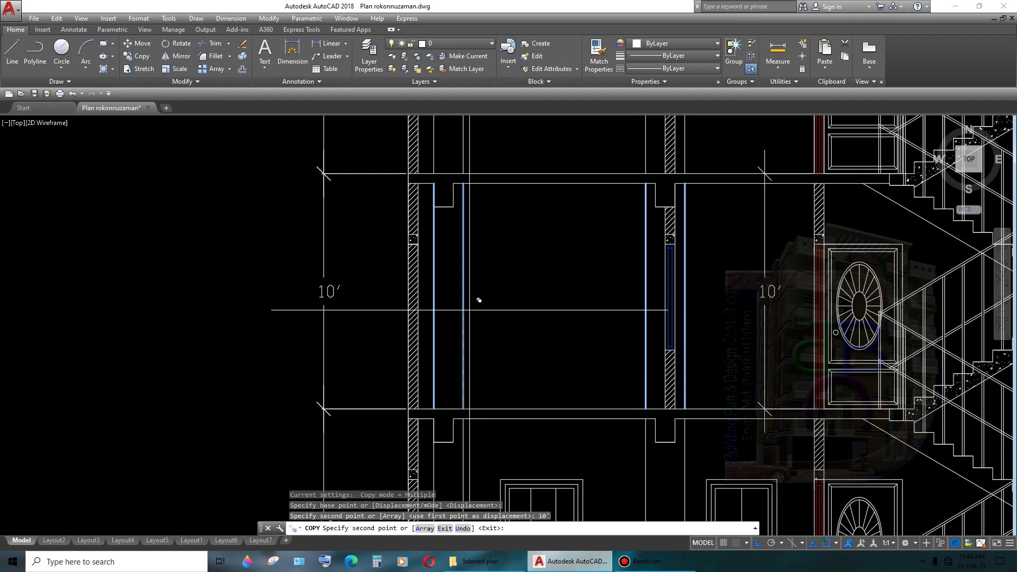
text(20')
key(Return)
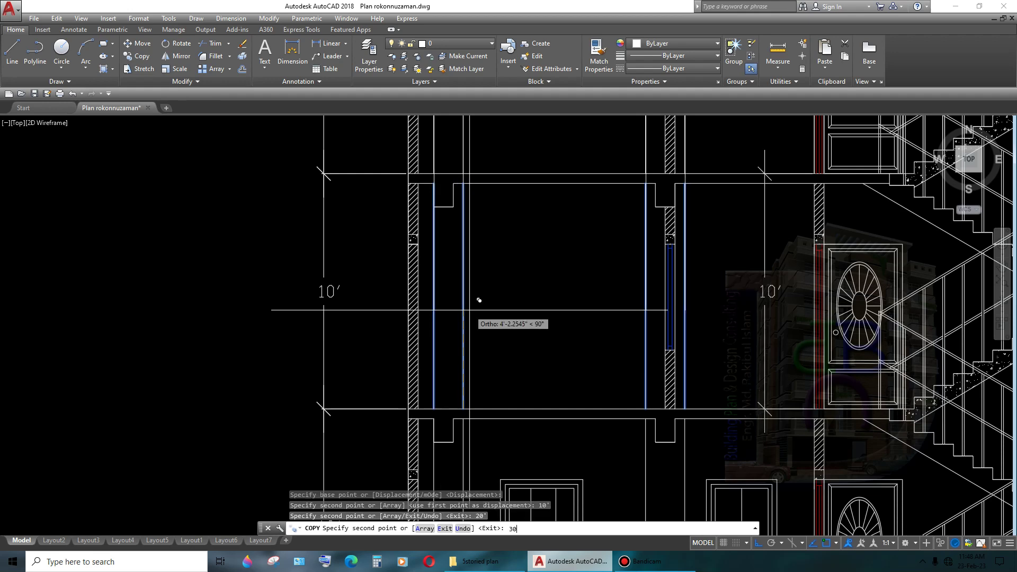
scroll(492, 248, down, 5)
scroll(492, 248, up, 2)
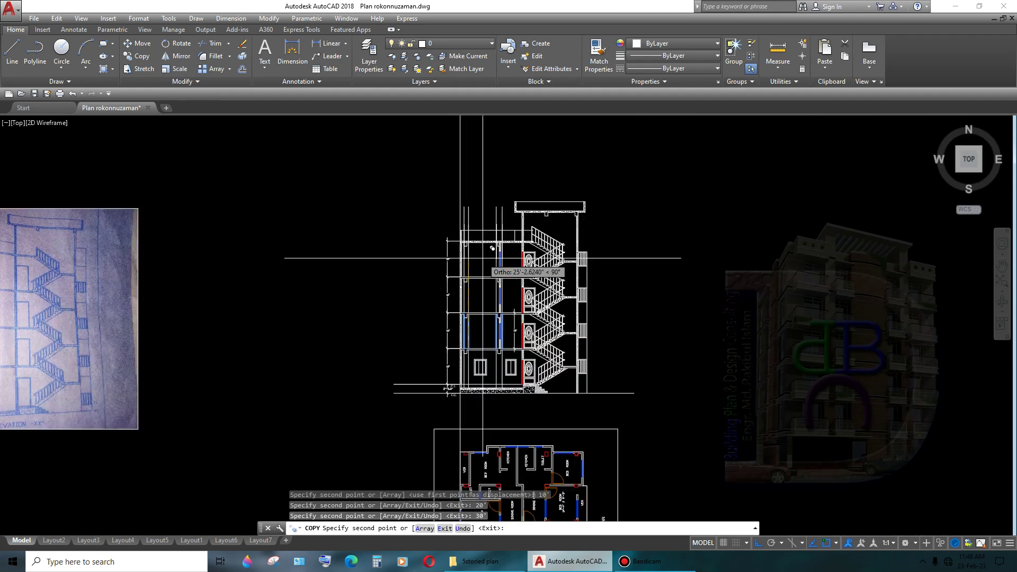
scroll(492, 247, up, 2)
scroll(492, 248, up, 3)
- Undo the extra 30' copy and end the copy command
key(ctrl+z)
scroll(529, 280, down, 6)
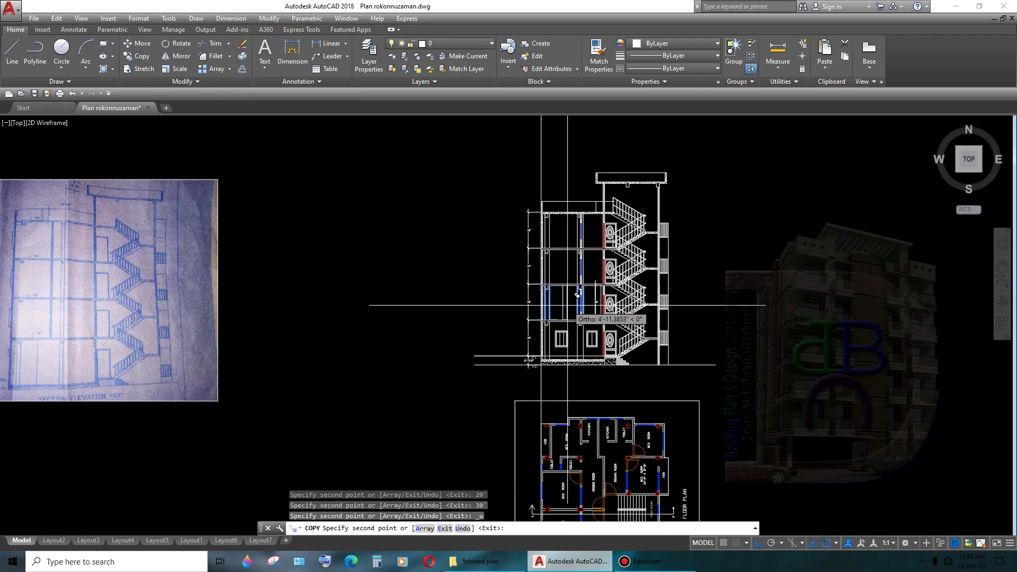
scroll(577, 294, up, 4)
key(Escape)
scroll(577, 295, down, 2)
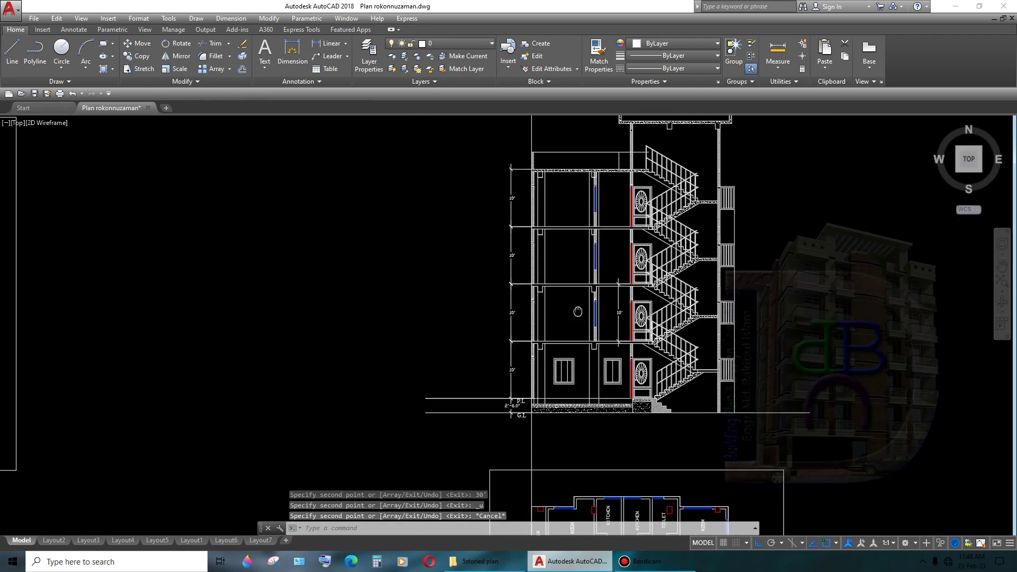
scroll(536, 240, up, 4)
scroll(536, 240, down, 1)
scroll(543, 264, down, 2)
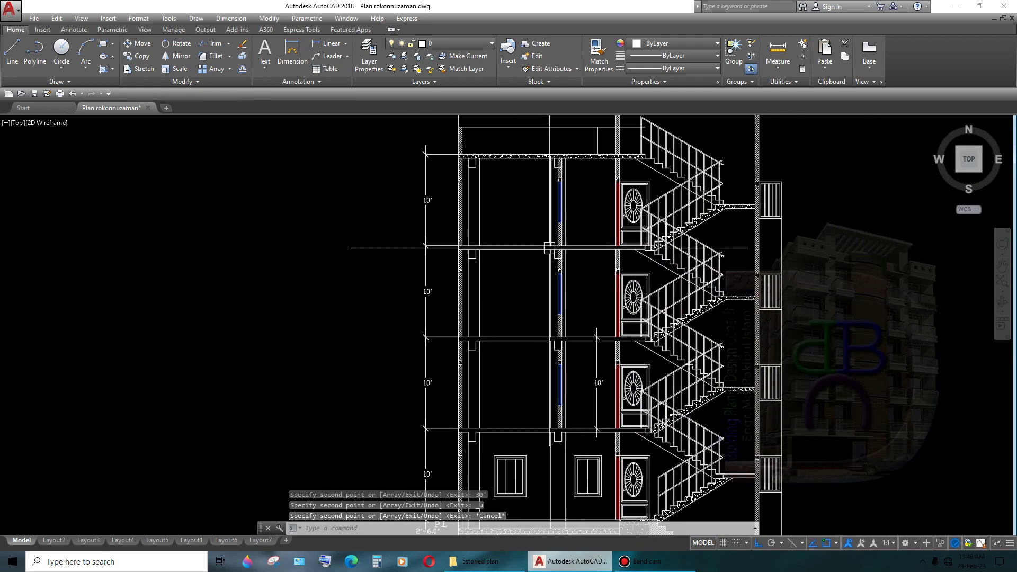
scroll(546, 286, down, 4)
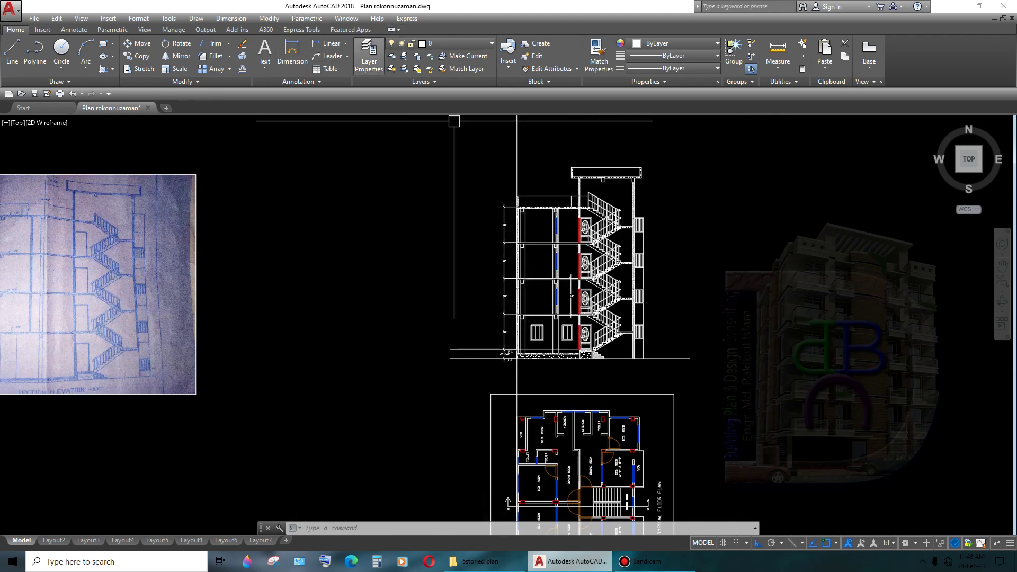
- Trim the wall hatch inside the beam drop, using the slab as the cutting edge
scroll(608, 246, up, 4)
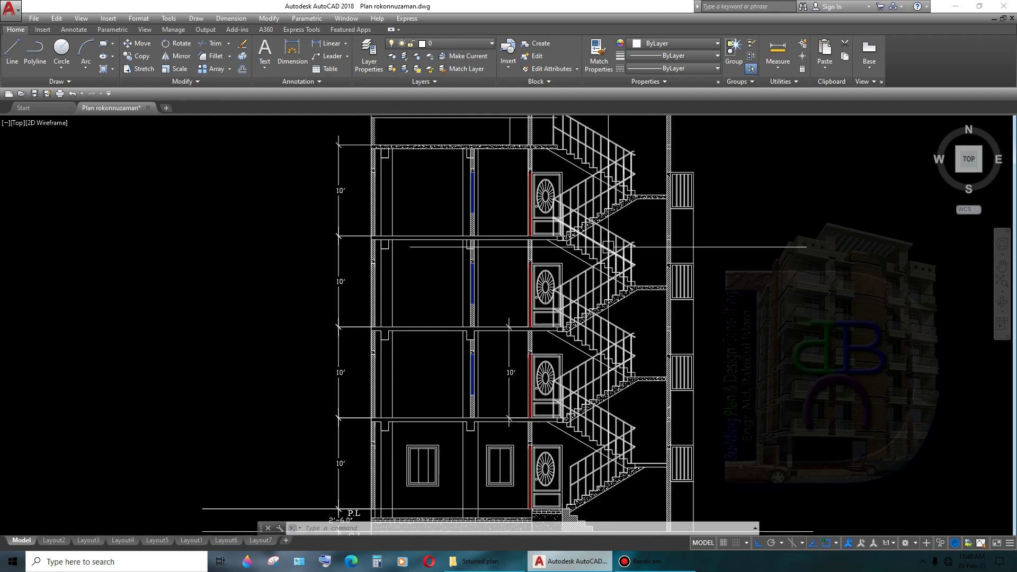
scroll(605, 245, down, 3)
scroll(530, 222, up, 3)
scroll(487, 210, up, 1)
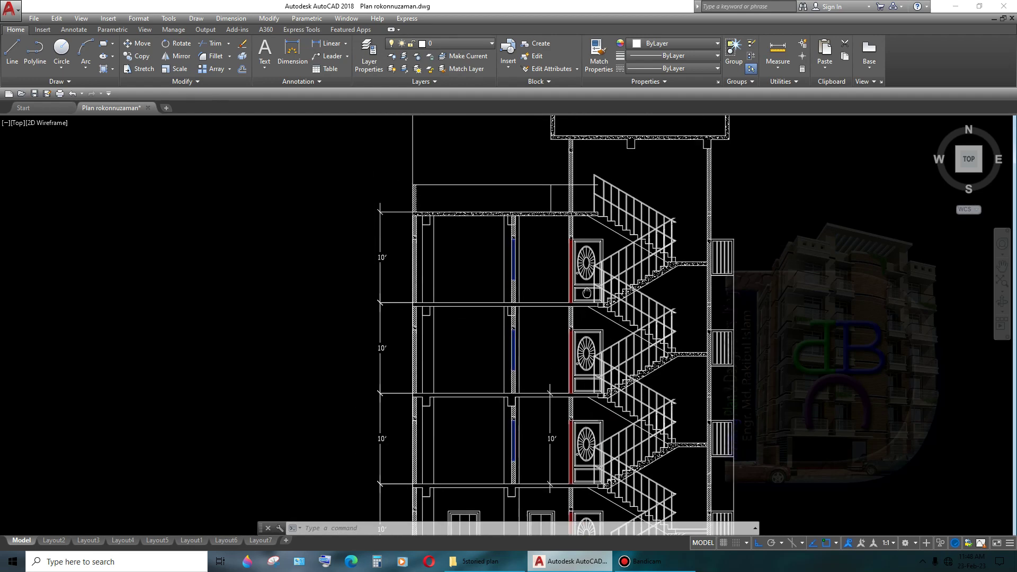
scroll(465, 201, up, 1)
scroll(471, 206, up, 2)
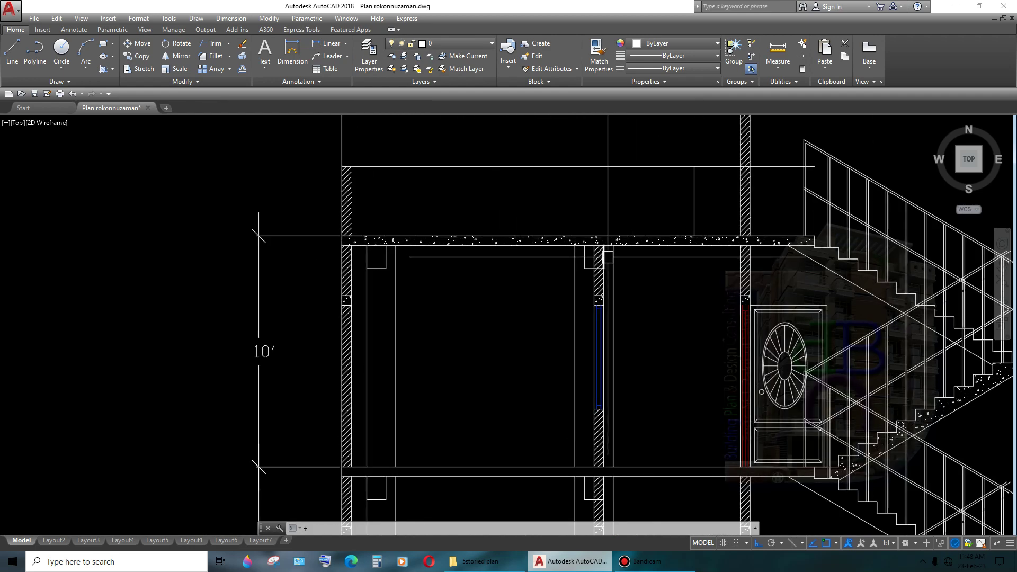
text(r)
key(Return)
scroll(590, 258, up, 5)
click(576, 275)
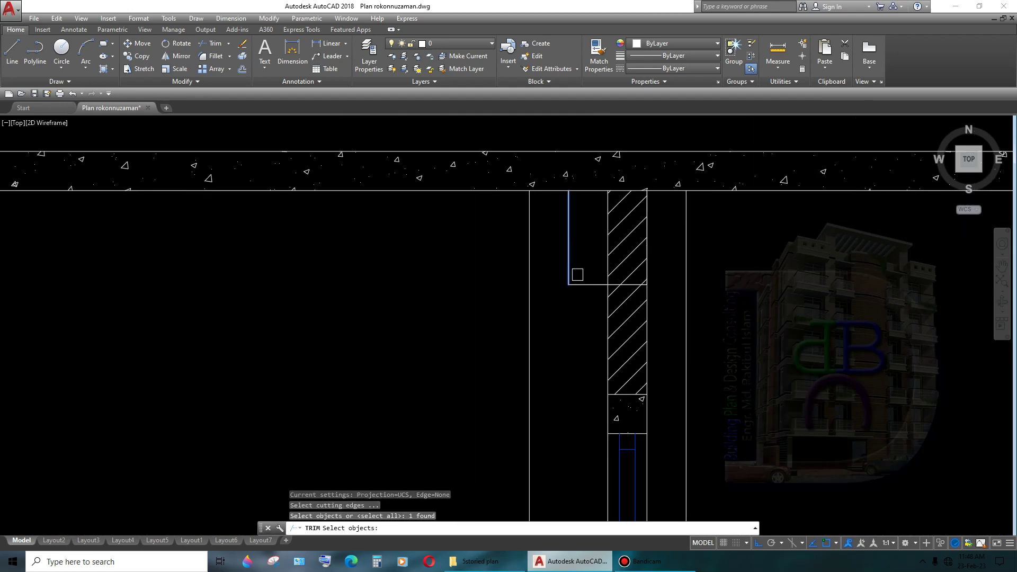
key(Return)
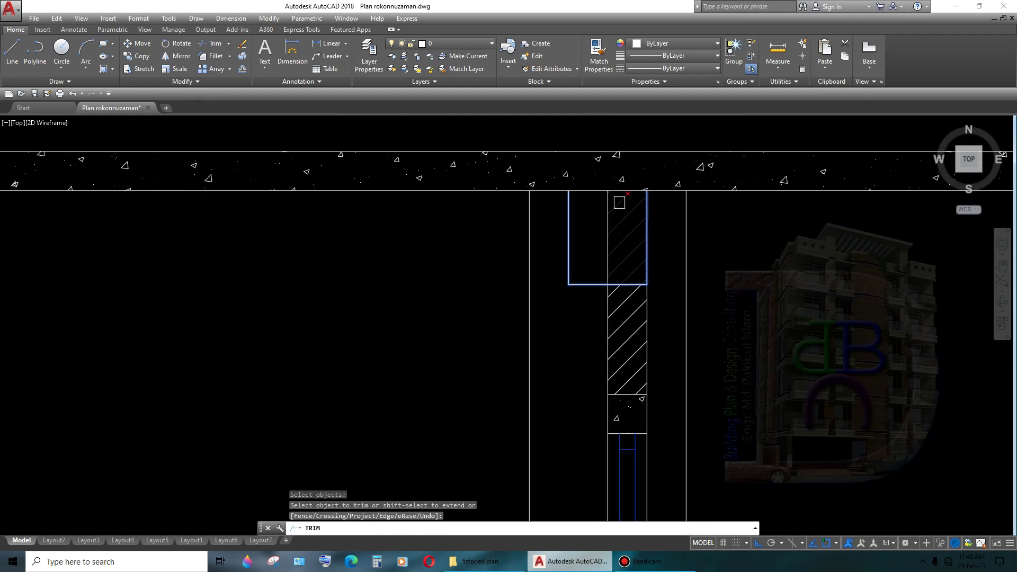
click(609, 200)
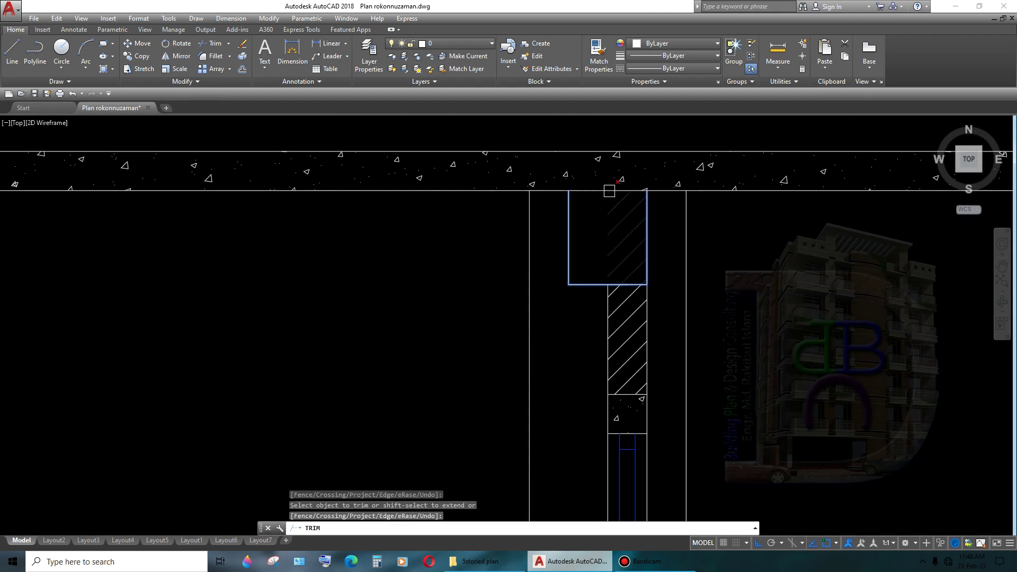
scroll(620, 192, down, 3)
scroll(651, 245, up, 2)
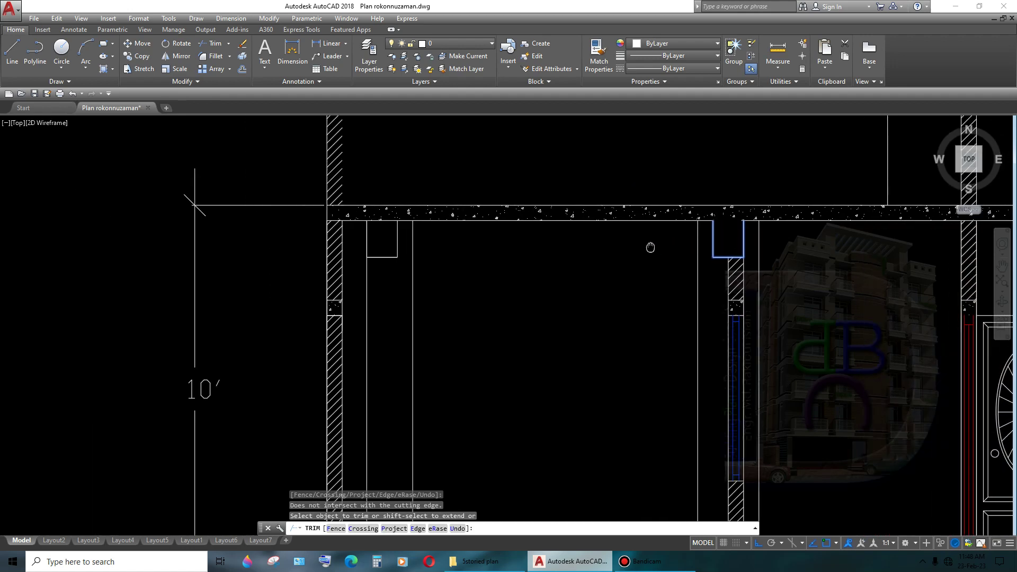
scroll(386, 219, up, 2)
click(386, 219)
scroll(449, 234, up, 4)
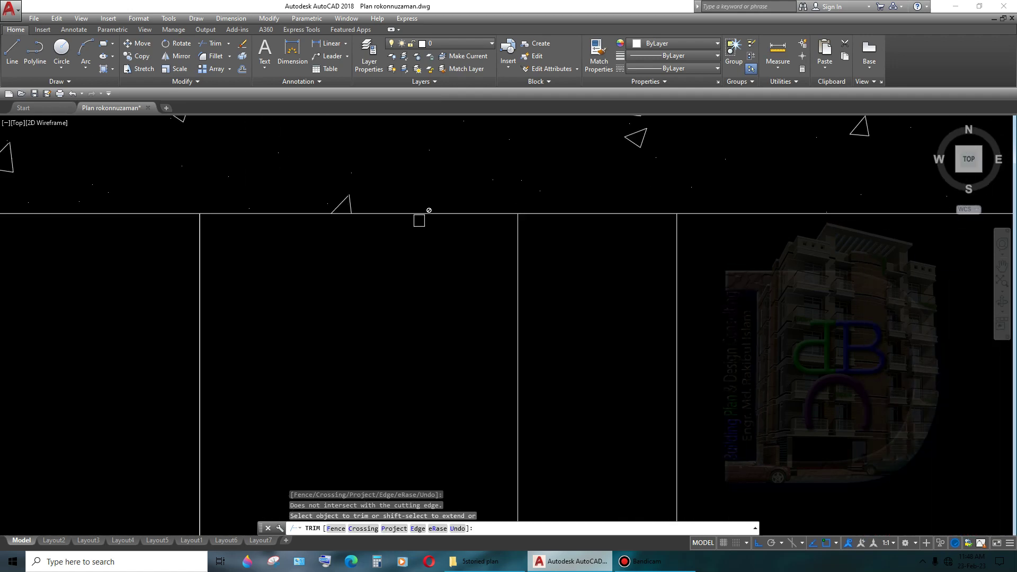
scroll(447, 217, down, 2)
- Restart Trim with every object as a cutting edge and trim a line at the slab junction
key(Return)
key(Return)
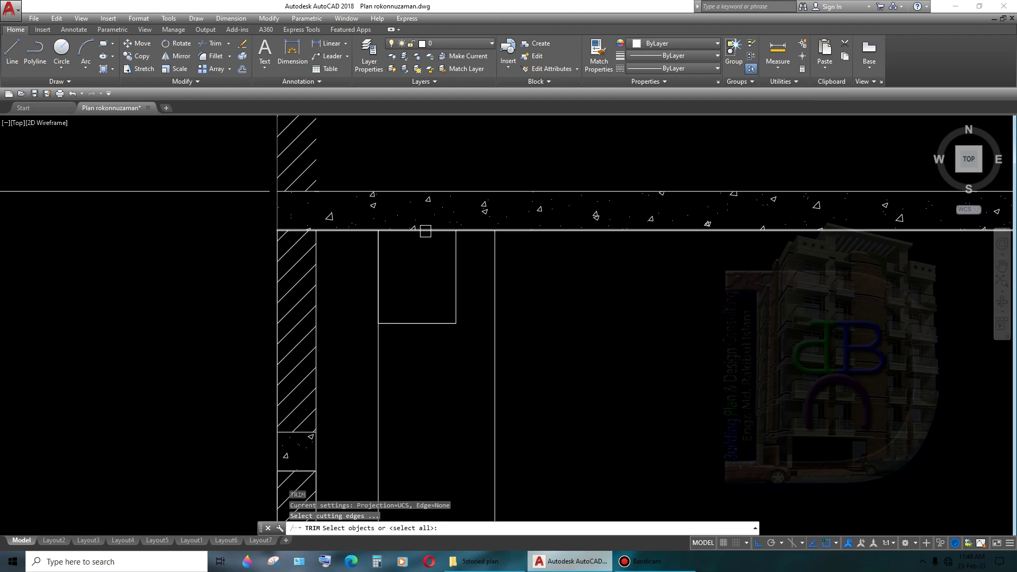
scroll(425, 230, up, 4)
key(Return)
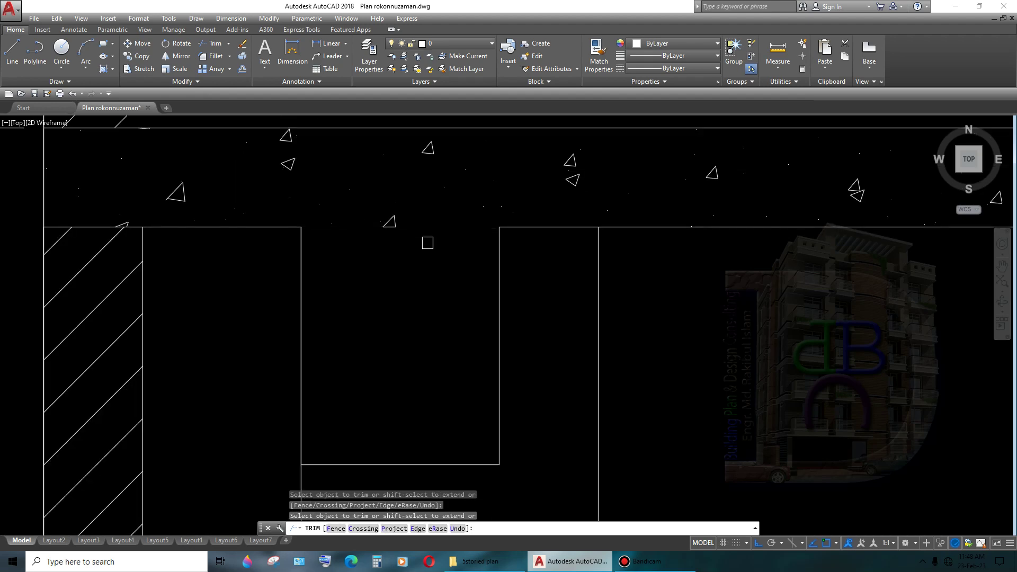
scroll(428, 242, down, 3)
scroll(663, 284, up, 1)
click(663, 284)
scroll(504, 266, up, 2)
scroll(634, 265, up, 3)
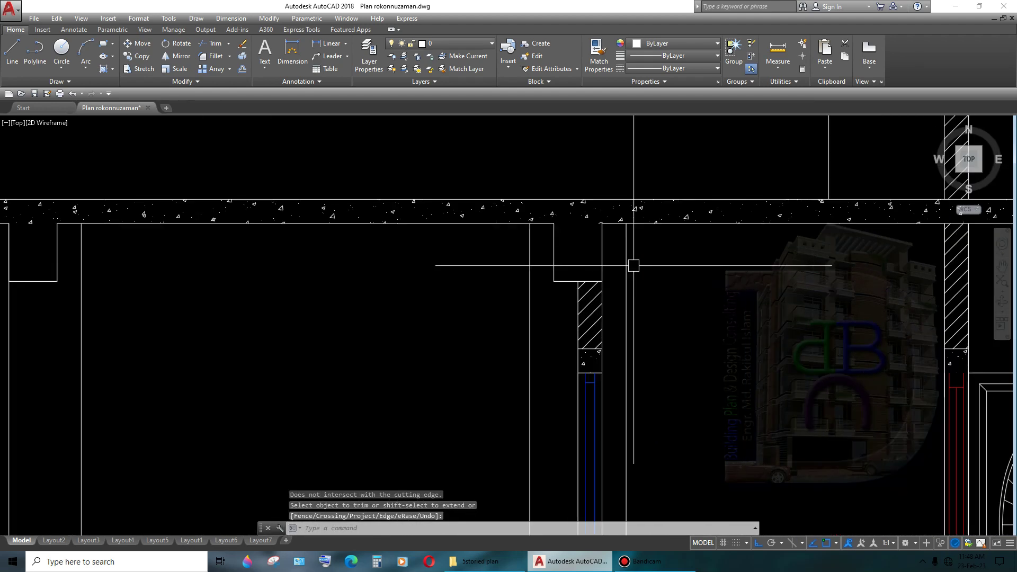
scroll(633, 266, down, 2)
scroll(641, 255, down, 2)
scroll(709, 266, up, 5)
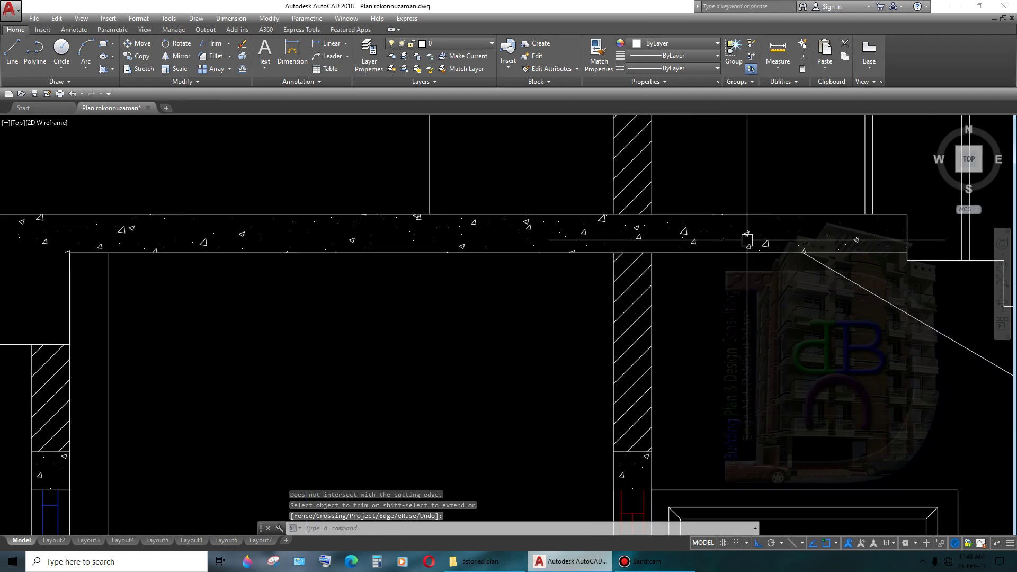
scroll(647, 261, down, 7)
scroll(647, 262, up, 2)
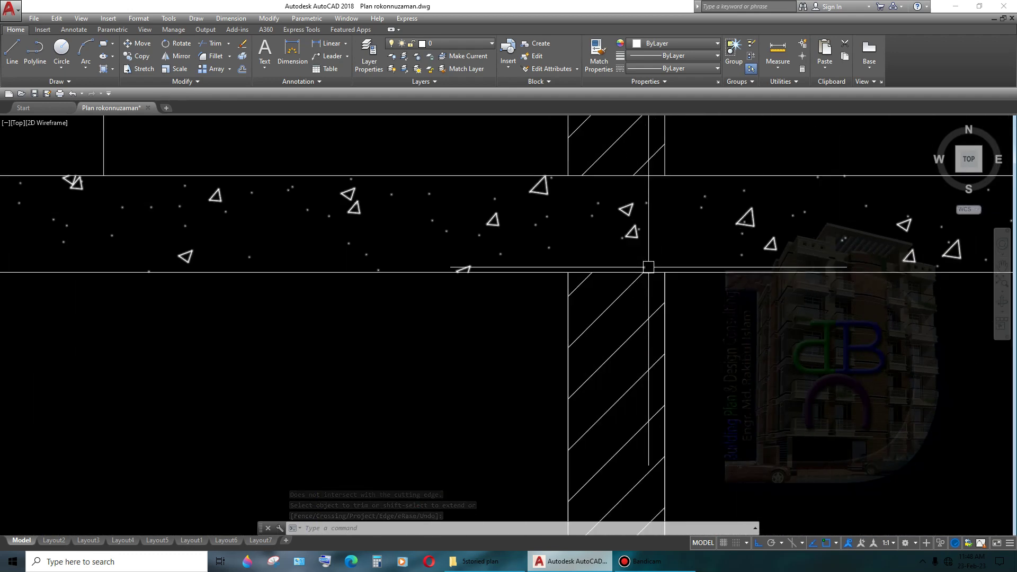
scroll(647, 261, down, 3)
scroll(647, 261, down, 4)
mouse_move(600, 313)
middle_down()
mouse_move(622, 228)
mouse_move(603, 174)
middle_up()
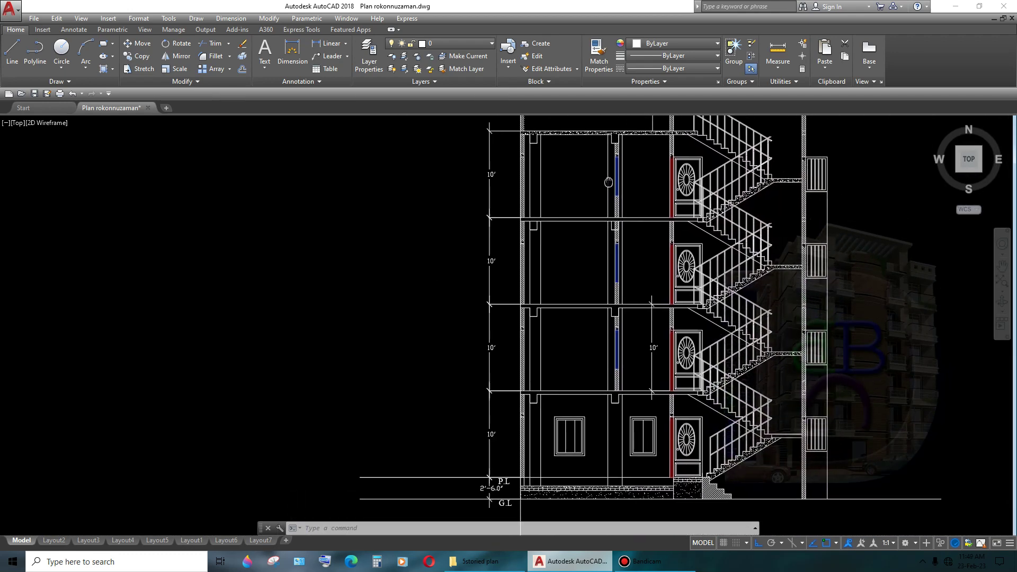
scroll(596, 311, up, 2)
scroll(597, 311, up, 4)
- Trim the column lines and wall hatch back at each upper floor slab
text(tr)
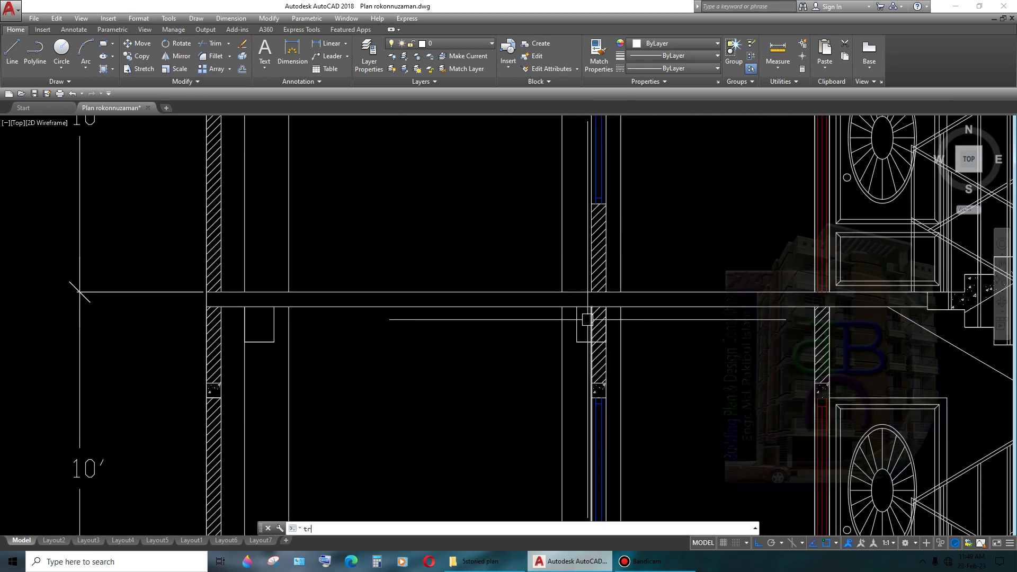
key(Return)
key(Return)
scroll(586, 319, up, 2)
scroll(593, 317, up, 2)
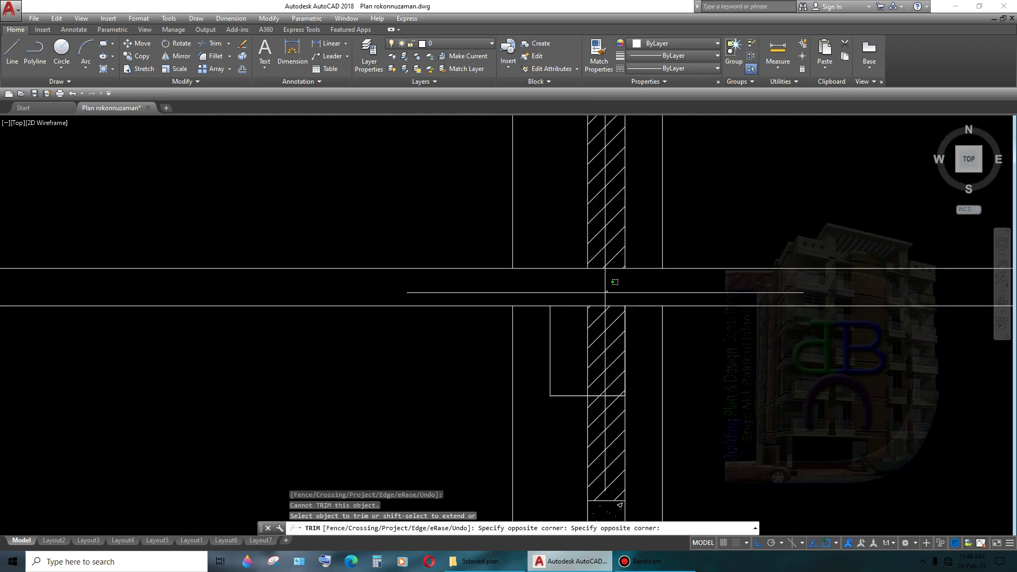
drag(561, 297, 601, 343)
scroll(618, 317, down, 5)
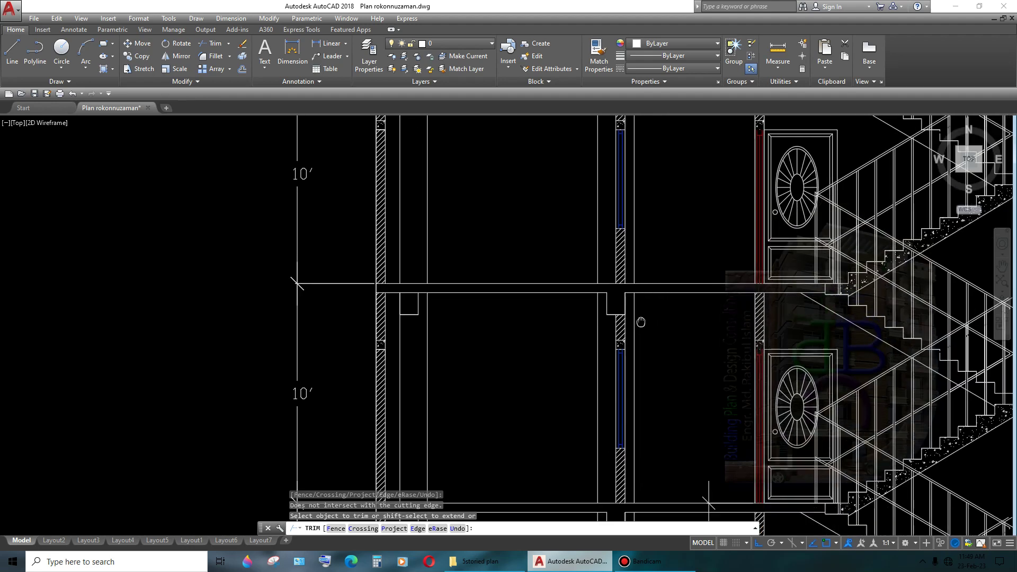
scroll(625, 325, down, 2)
click(610, 357)
middle_drag(611, 358, 611, 332)
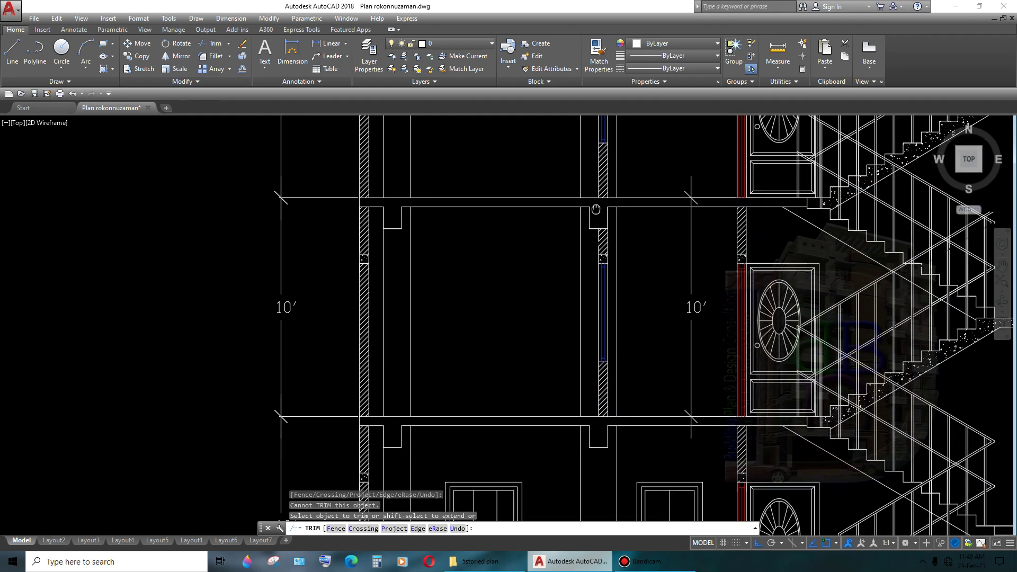
scroll(601, 261, down, 4)
click(601, 261)
scroll(601, 261, up, 2)
mouse_move(601, 261)
middle_down()
mouse_move(601, 315)
mouse_move(574, 419)
middle_up()
scroll(601, 315, down, 2)
key(Return)
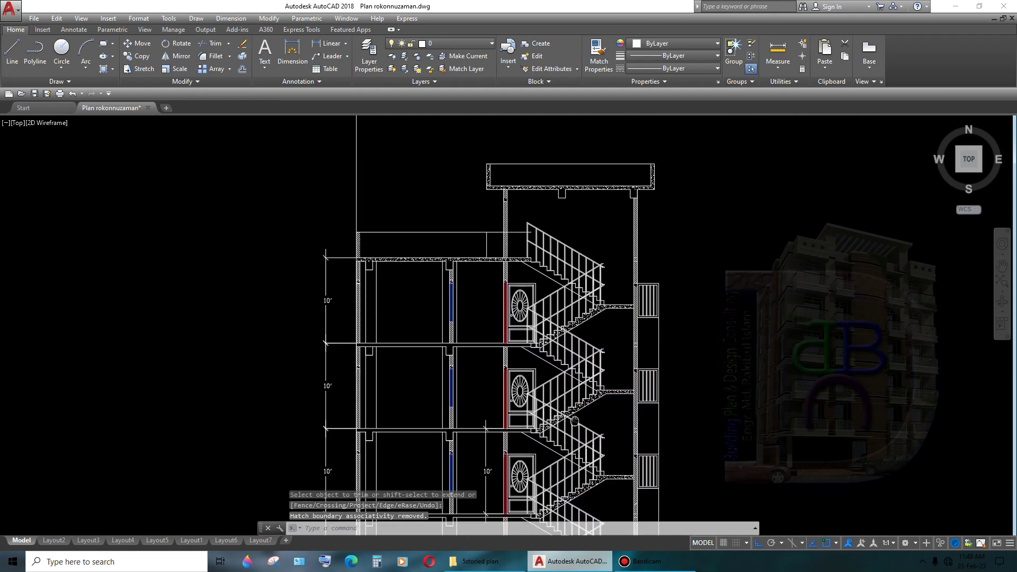
middle_drag(526, 275, 548, 170)
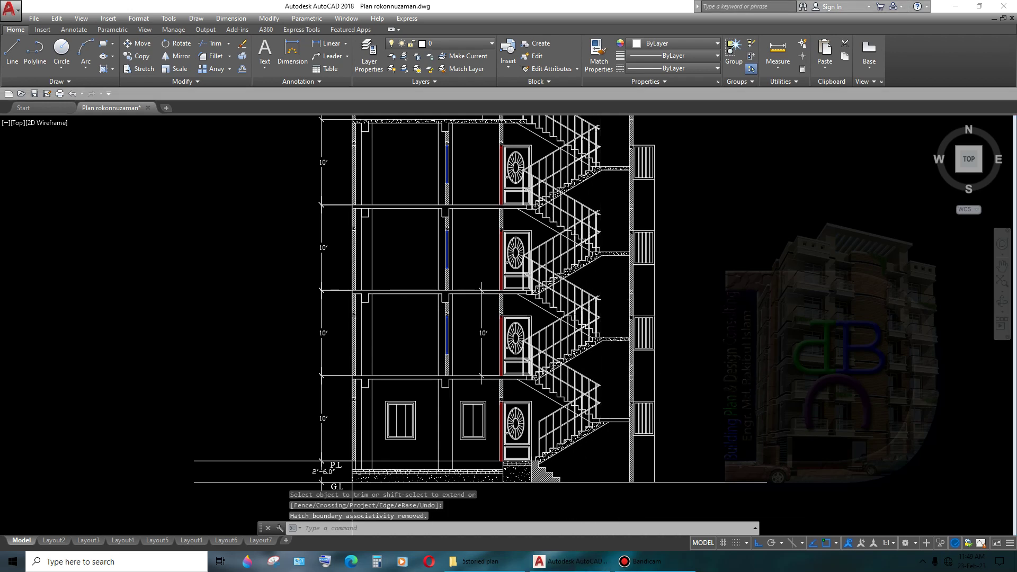
scroll(530, 476, up, 4)
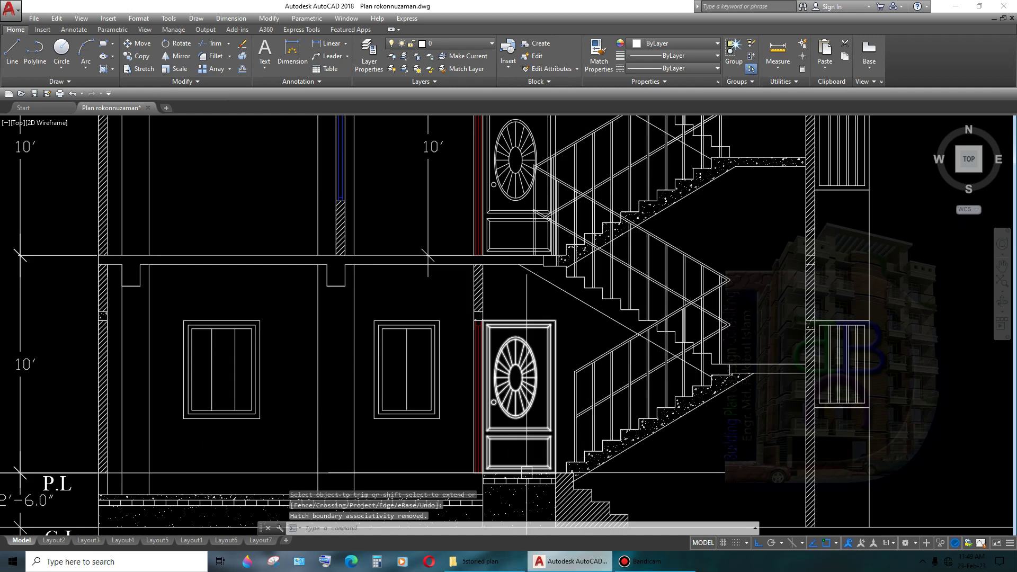
mouse_move(586, 420)
middle_down()
mouse_move(587, 341)
mouse_move(587, 397)
middle_up()
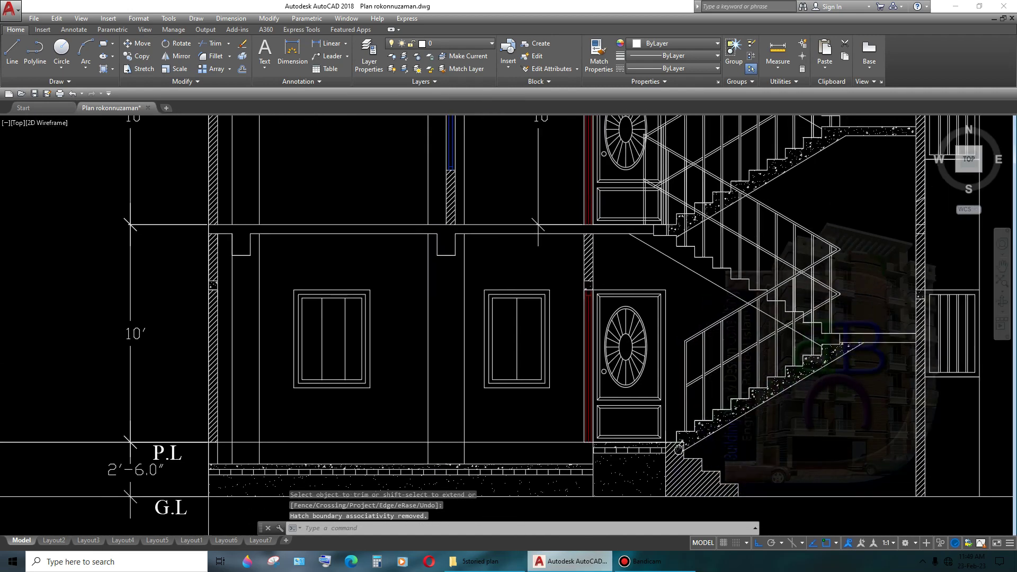
scroll(587, 397, down, 3)
scroll(587, 397, up, 1)
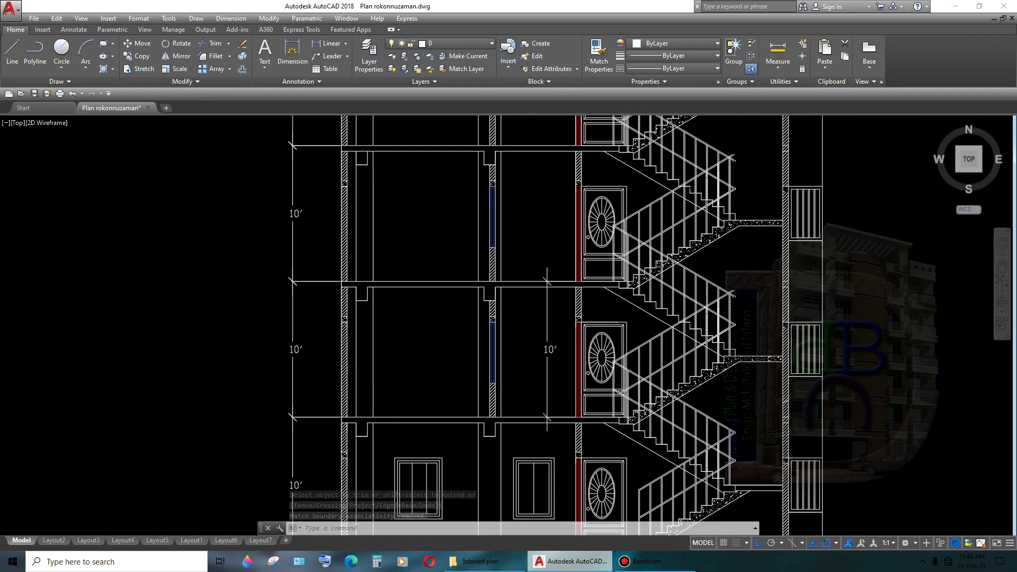
mouse_move(736, 355)
middle_down()
mouse_move(666, 424)
mouse_move(647, 419)
middle_up()
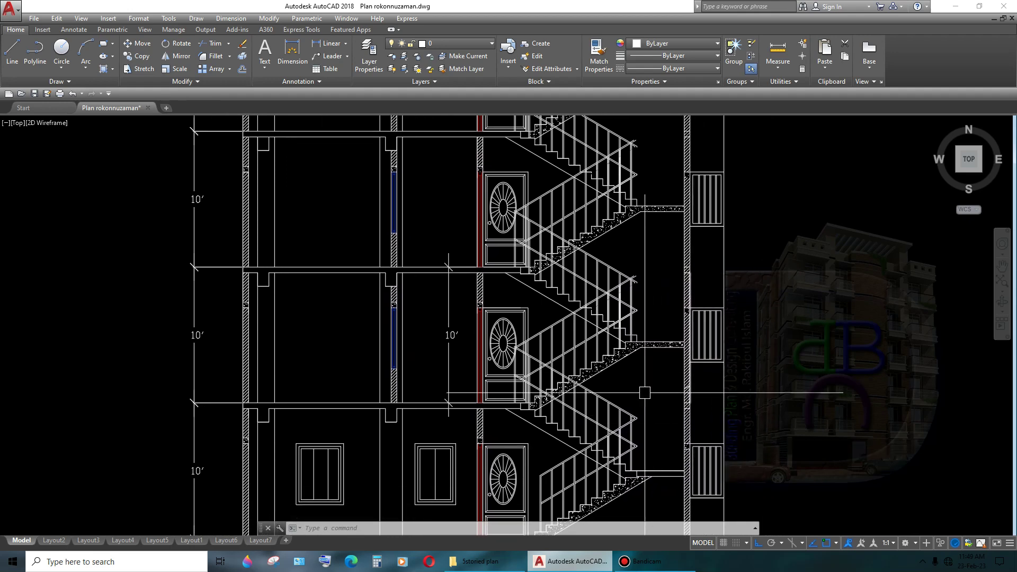
scroll(601, 474, down, 2)
scroll(609, 381, up, 10)
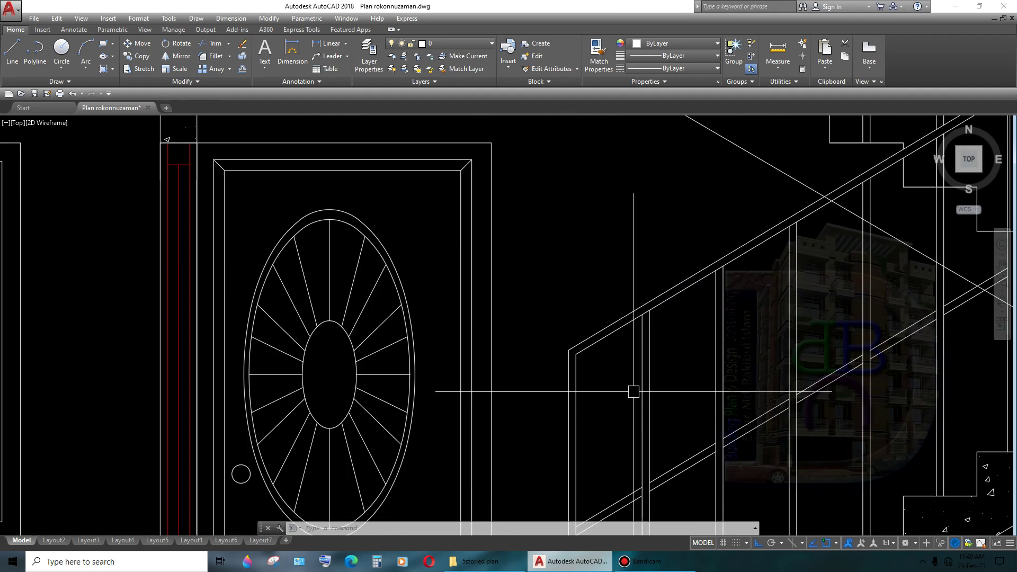
- Grip-stretch the lower end of both handrail lines, then undo the stretch
click(599, 330)
scroll(583, 349, up, 2)
click(589, 347)
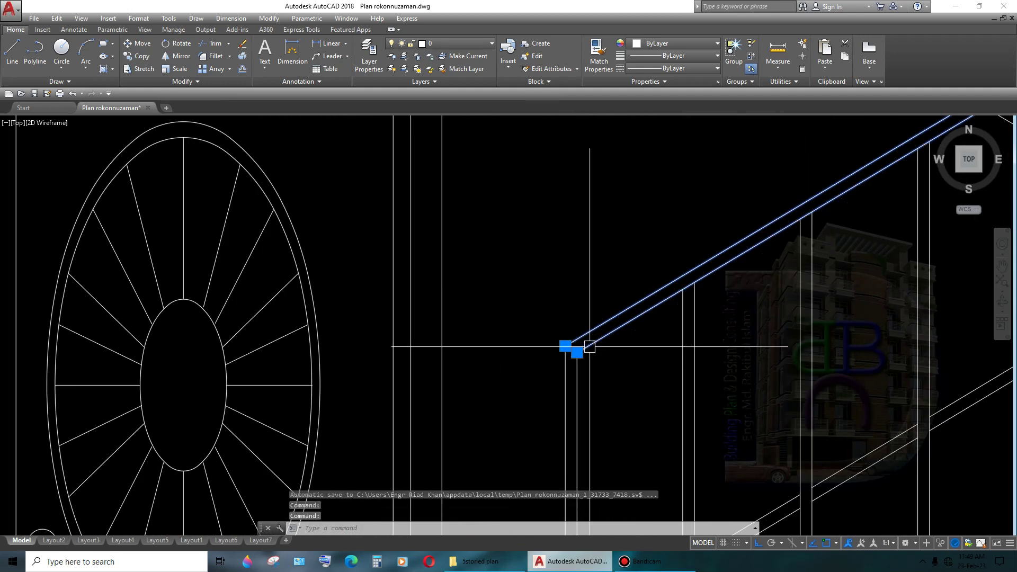
click(577, 353)
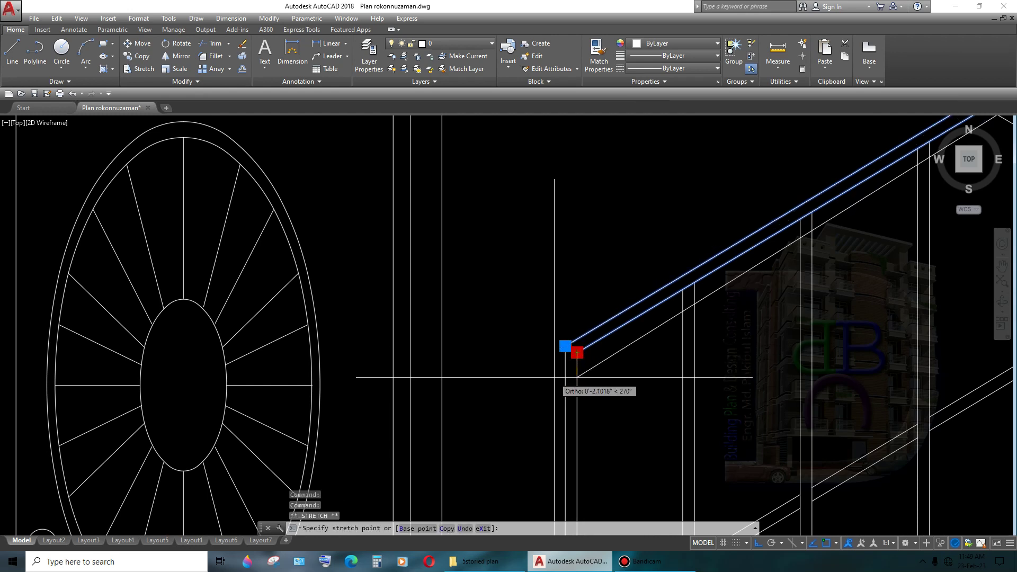
scroll(553, 374, up, 4)
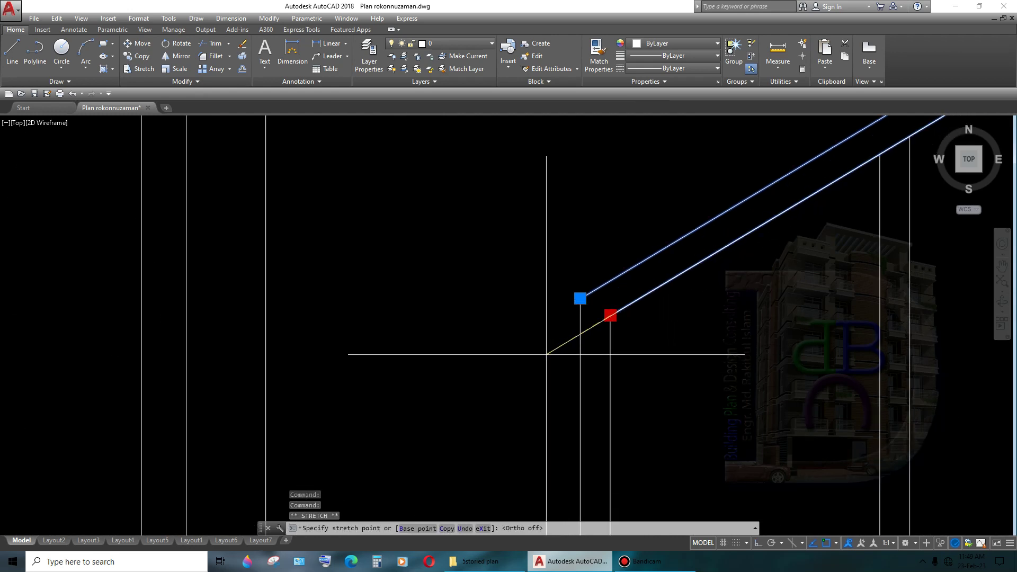
click(546, 354)
key(Escape)
key(Escape)
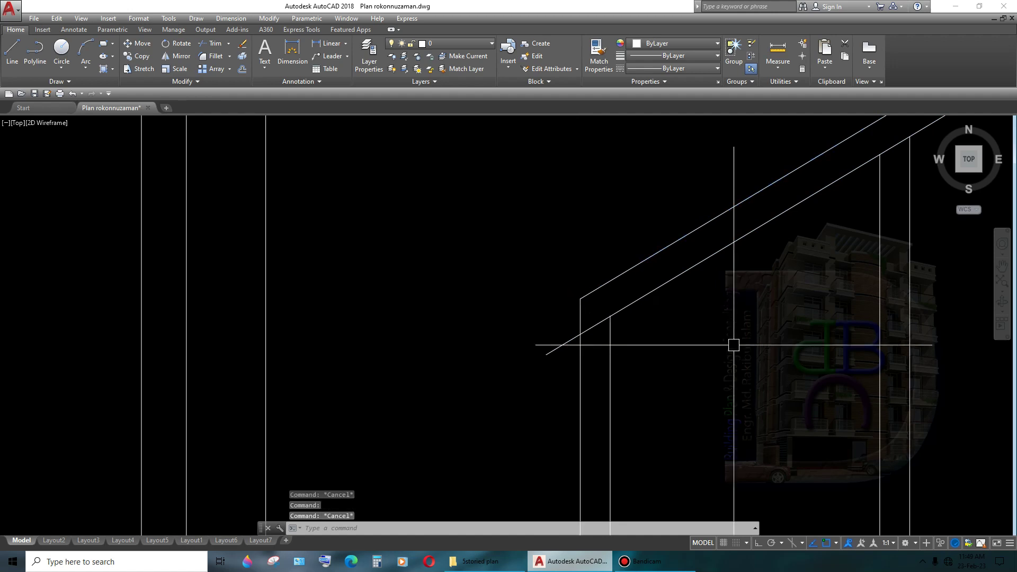
key(ctrl+z)
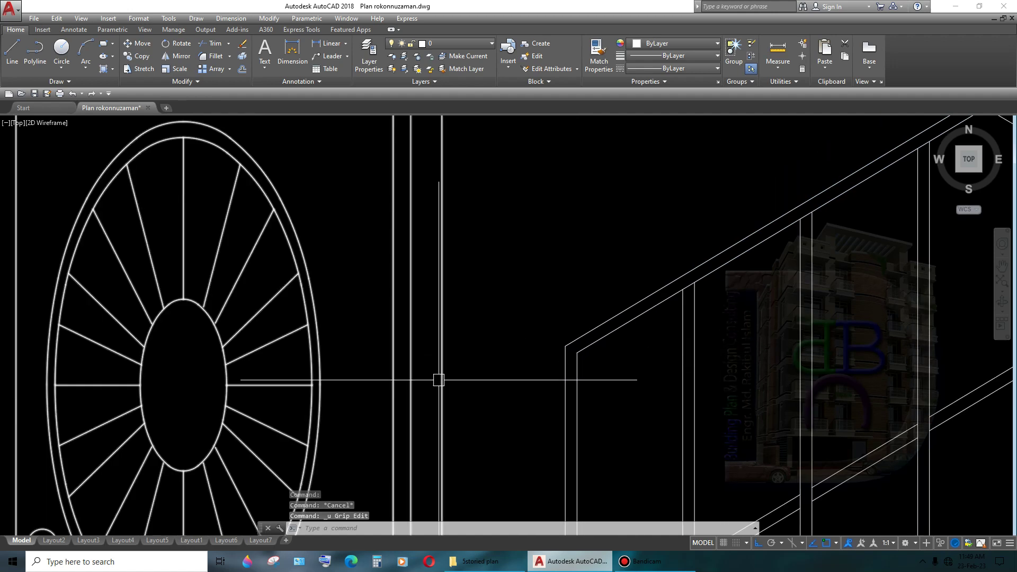
- Draw a vertical line beside the door at the handrail's lower end
text(l)
key(Return)
click(528, 249)
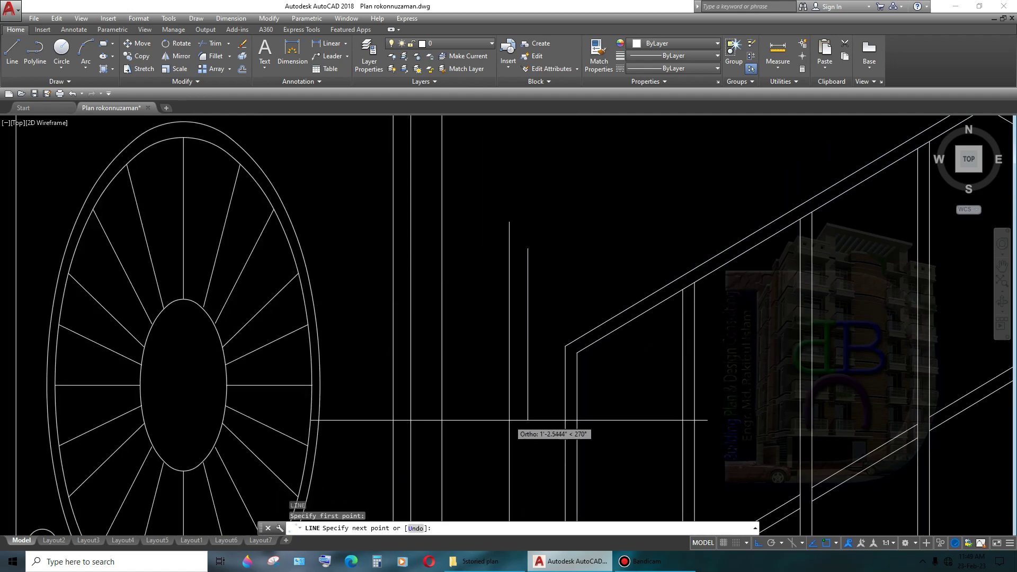
click(527, 426)
key(Return)
- Extend the two handrail lines to meet the new vertical line
text(e)
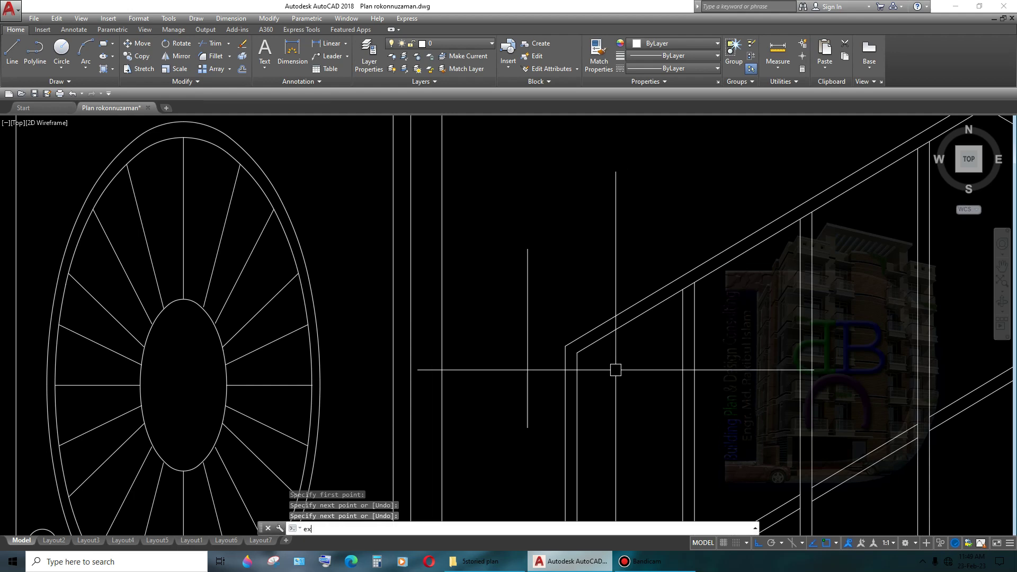
text(x)
key(Return)
key(Return)
drag(561, 339, 598, 391)
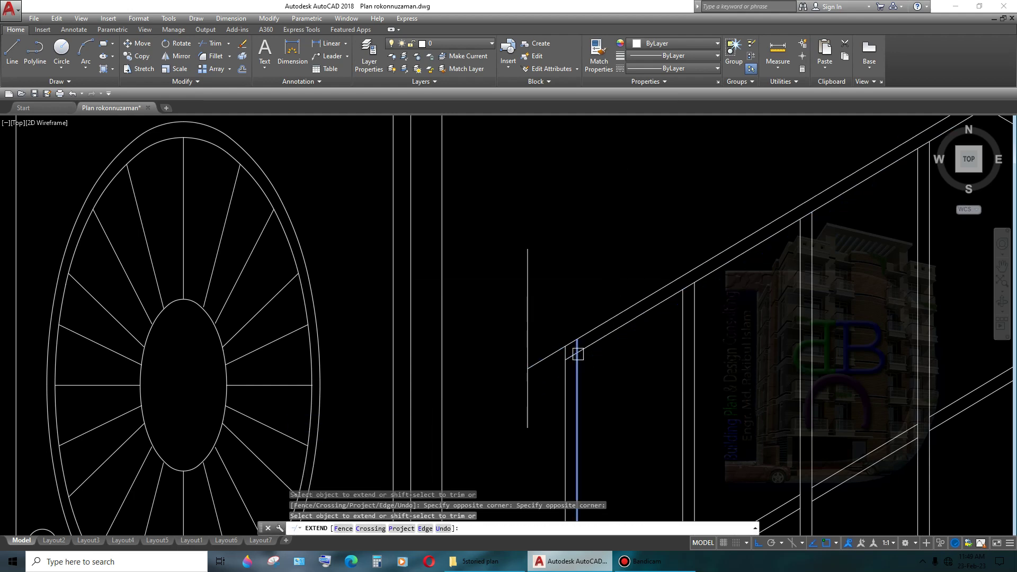
key(Return)
scroll(537, 370, up, 2)
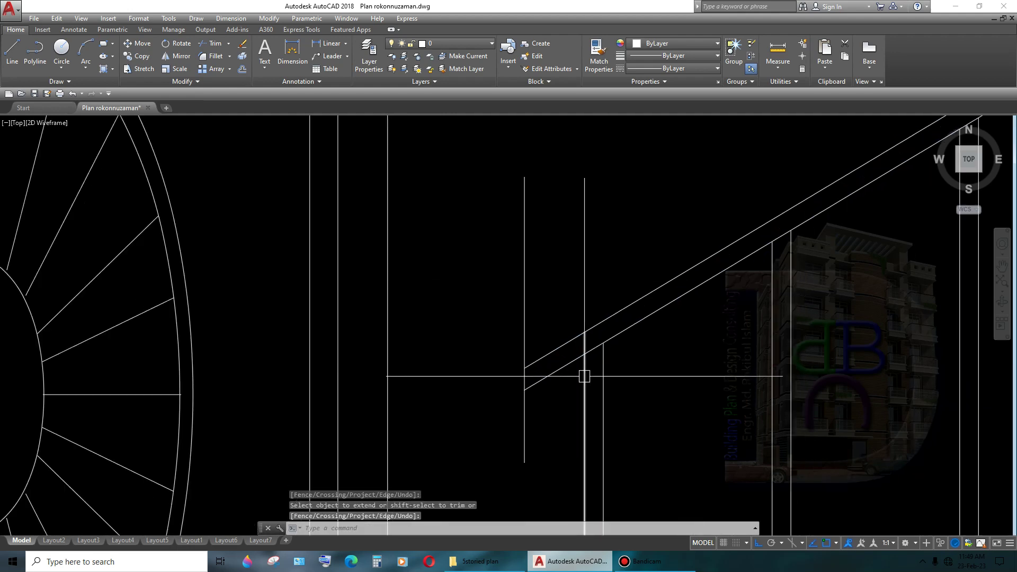
- Enter the TR trim command and bring the door and staircase into view
text(TR)
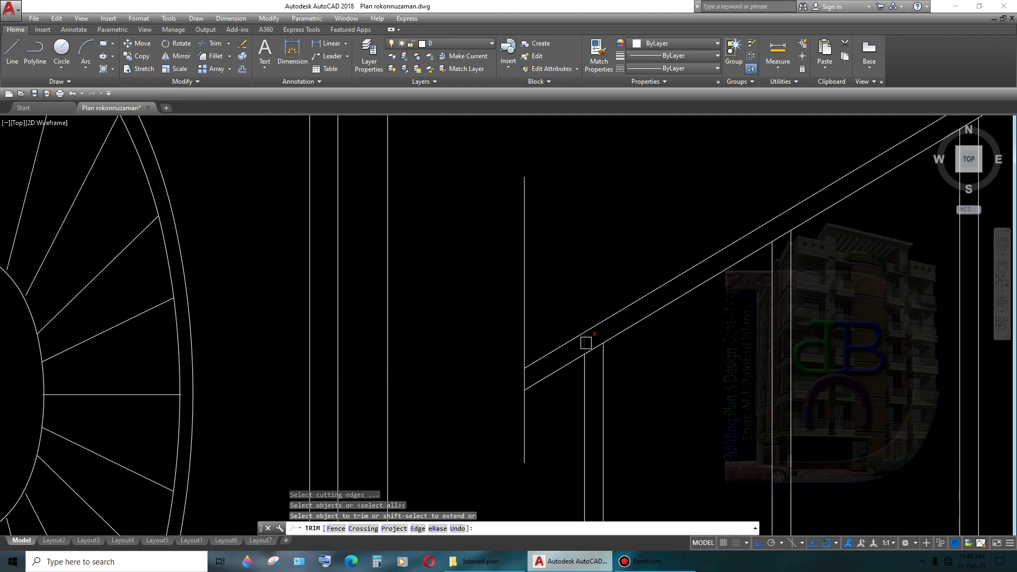
scroll(624, 399, down, 3)
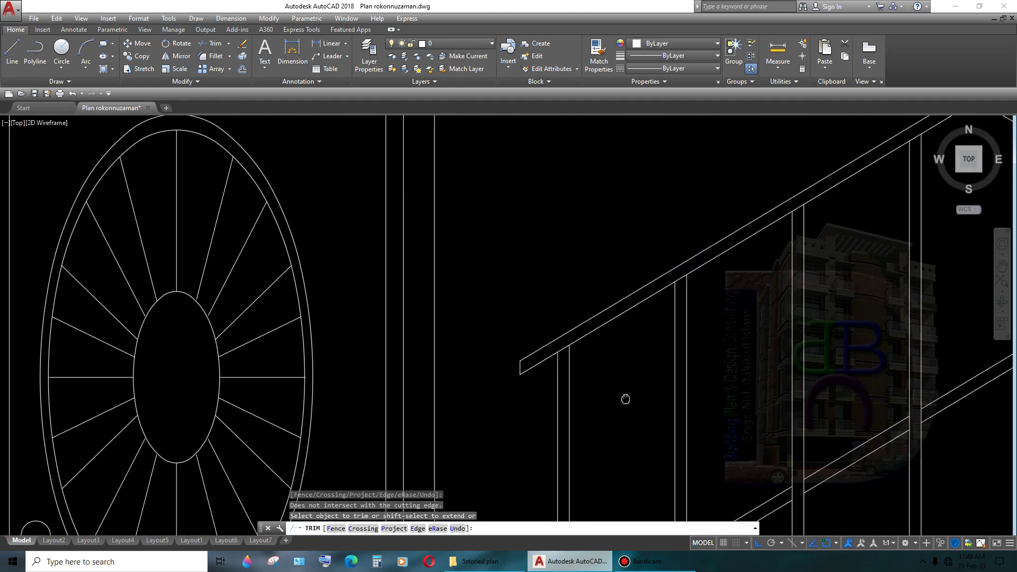
scroll(636, 398, down, 2)
scroll(656, 397, down, 2)
mouse_move(660, 390)
middle_down()
mouse_move(695, 434)
mouse_move(682, 436)
middle_up()
scroll(695, 434, down, 2)
scroll(758, 364, up, 4)
scroll(758, 364, down, 2)
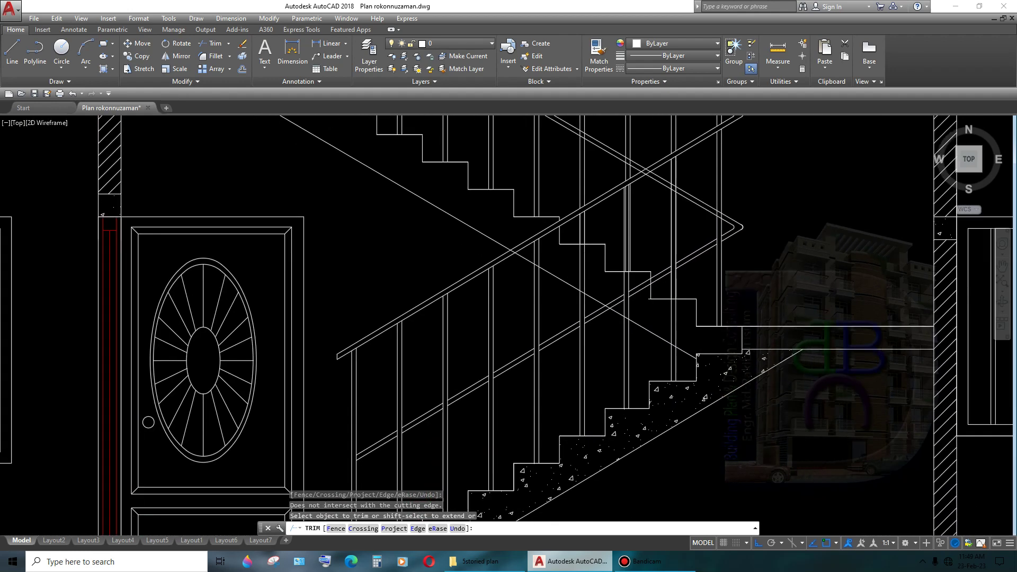
scroll(758, 365, down, 3)
key(Escape)
middle_drag(759, 364, 747, 386)
scroll(747, 387, up, 1)
middle_drag(714, 325, 728, 344)
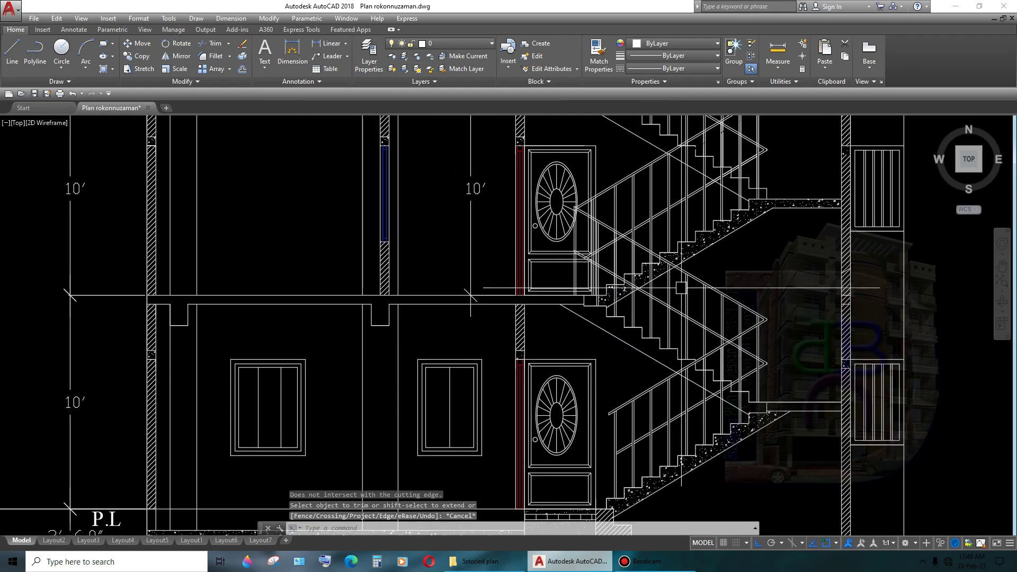
scroll(728, 344, up, 2)
scroll(688, 308, down, 2)
middle_drag(688, 307, 646, 273)
scroll(645, 274, up, 2)
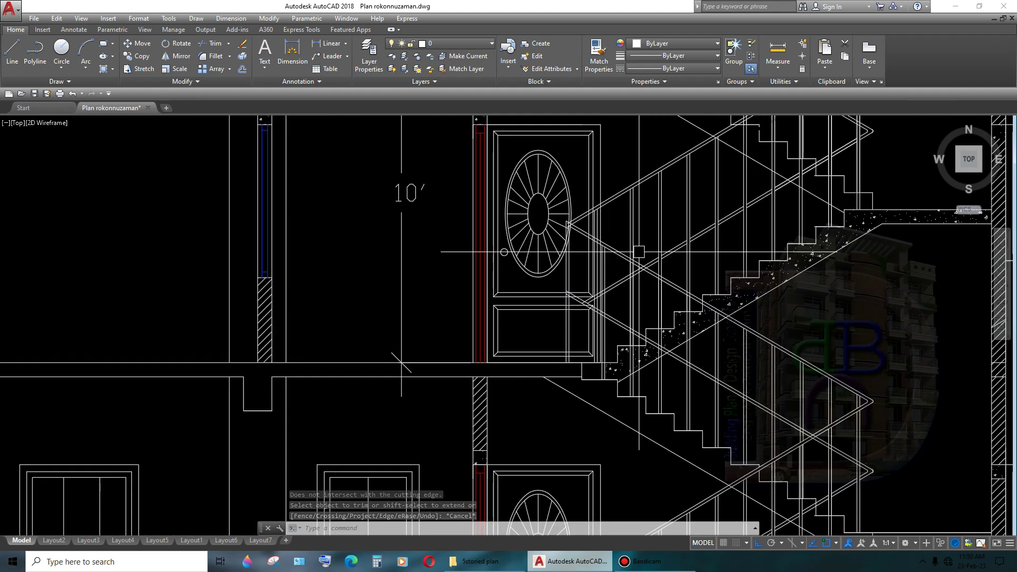
scroll(625, 264, up, 2)
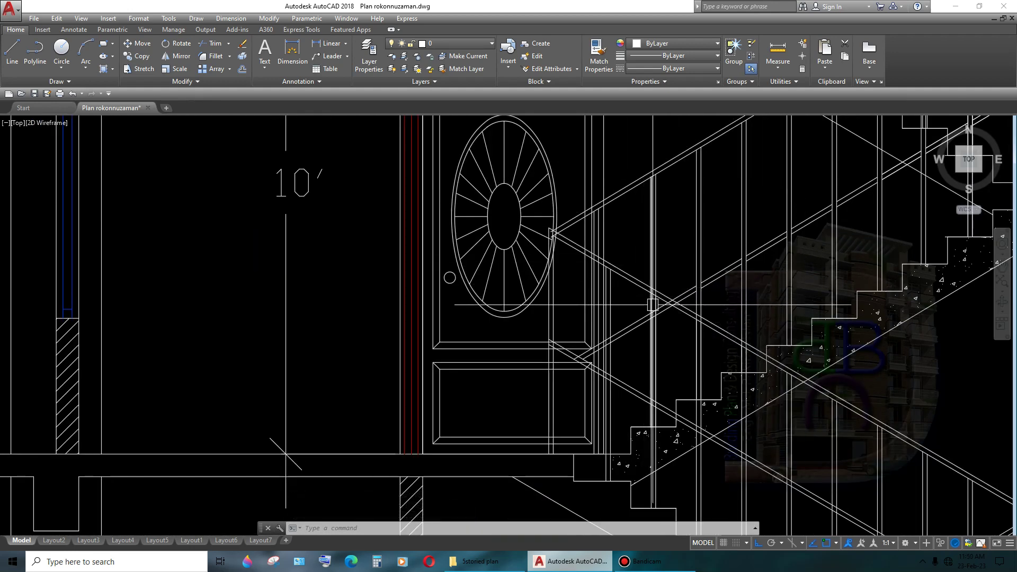
scroll(652, 305, down, 4)
mouse_move(652, 304)
middle_down()
mouse_move(697, 409)
mouse_move(688, 336)
middle_up()
scroll(688, 296, down, 5)
scroll(688, 297, down, 2)
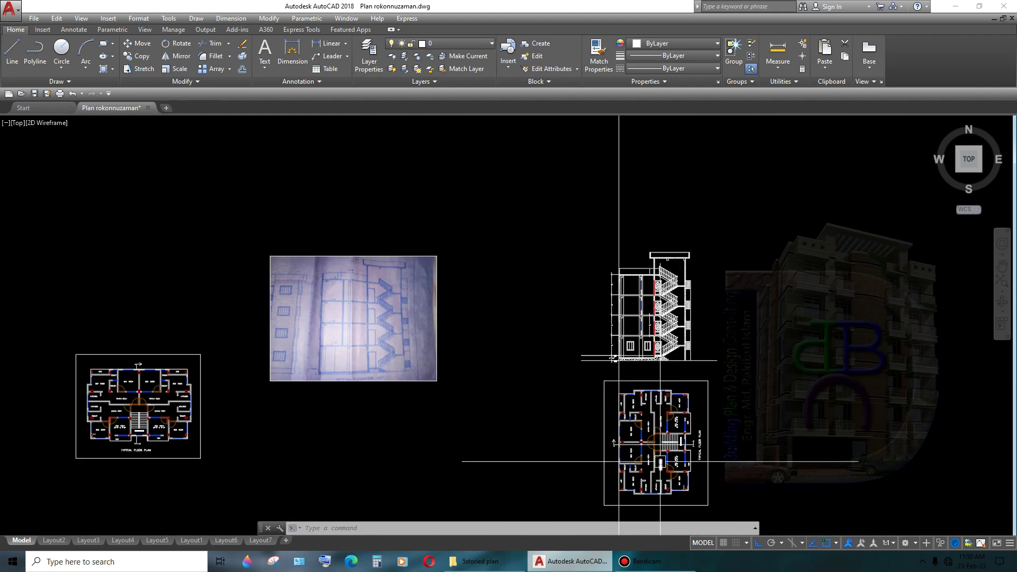
scroll(688, 370, up, 6)
scroll(690, 252, down, 1)
middle_drag(690, 252, 690, 276)
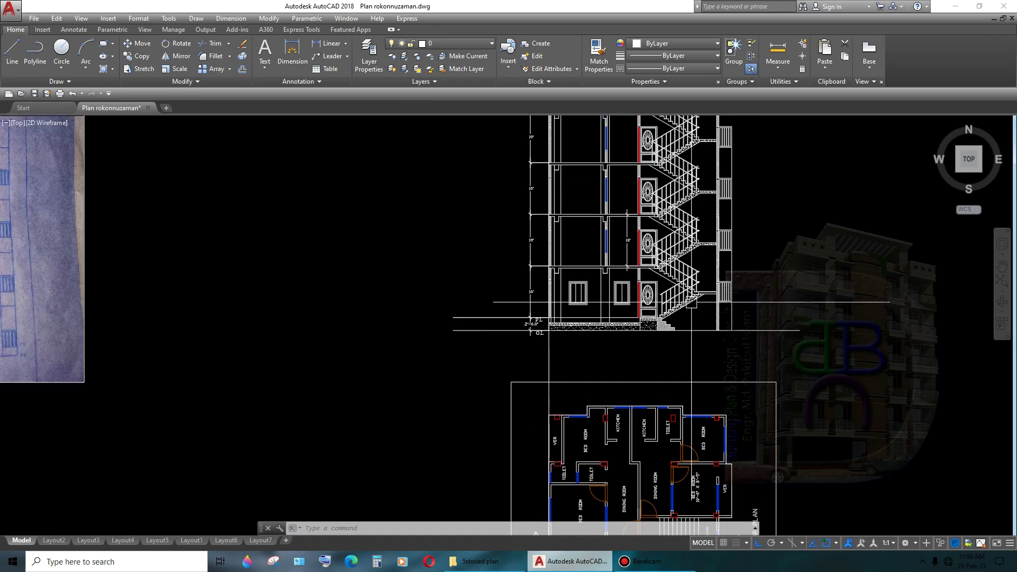
scroll(694, 287, up, 4)
scroll(752, 344, up, 7)
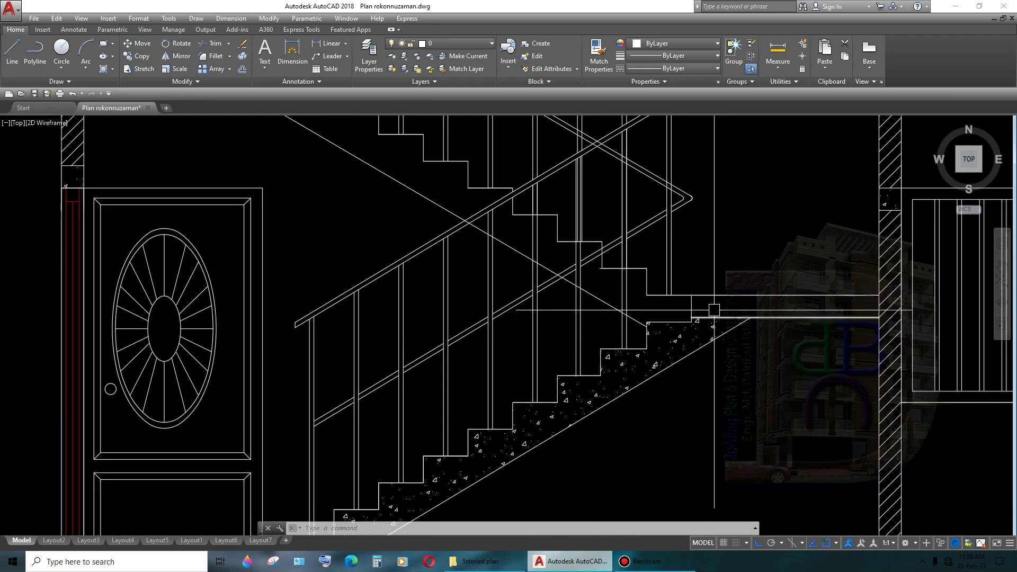
scroll(752, 344, down, 7)
scroll(751, 344, down, 1)
scroll(763, 371, up, 1)
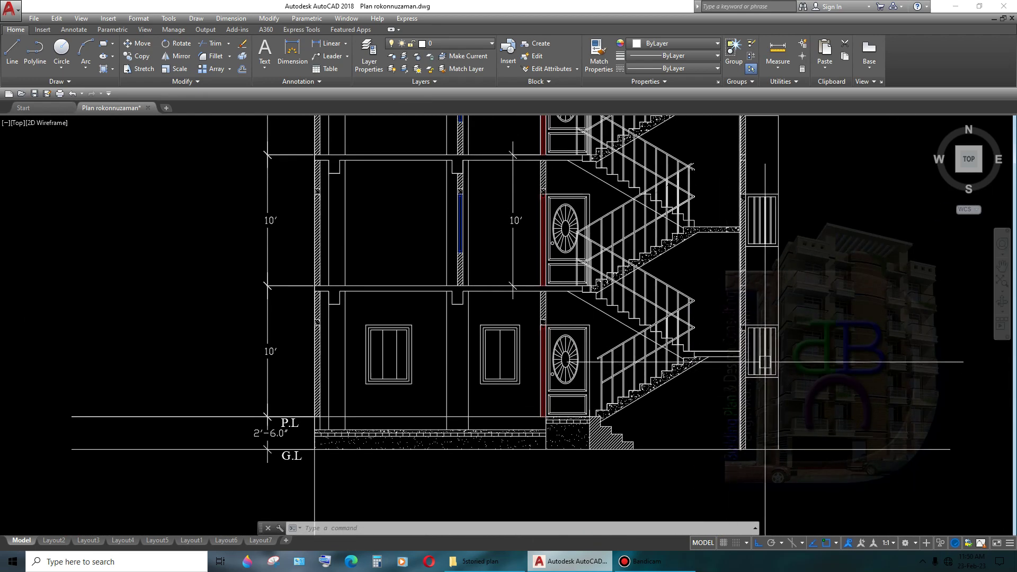
scroll(765, 362, up, 2)
scroll(687, 500, down, 4)
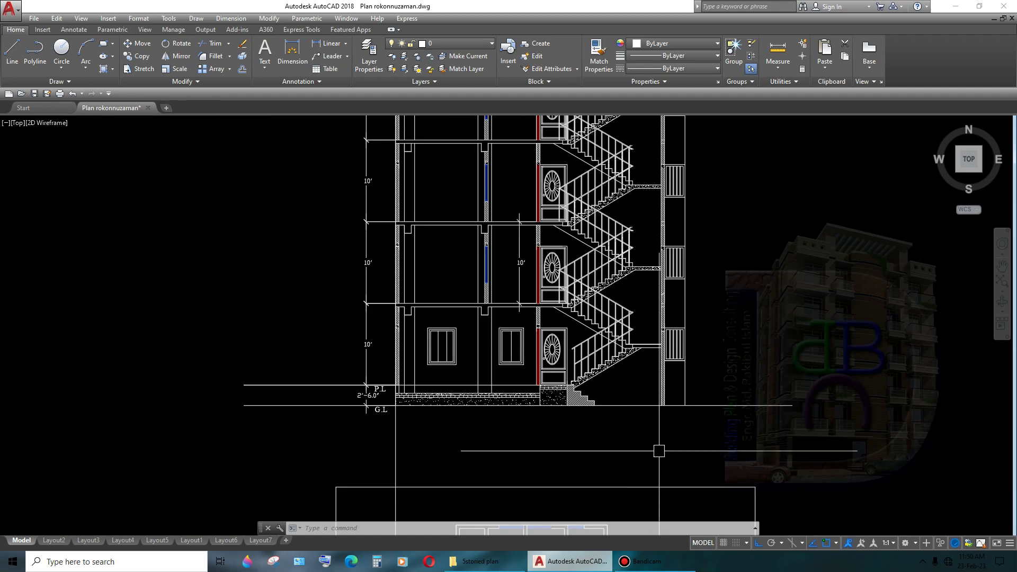
scroll(552, 392, up, 4)
scroll(599, 254, down, 2)
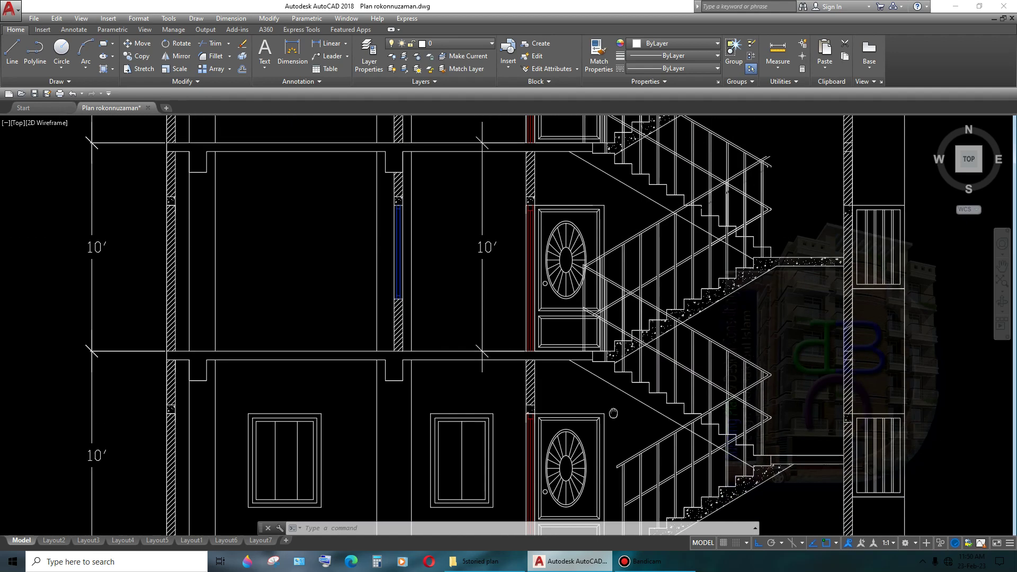
scroll(574, 314, up, 2)
scroll(574, 314, up, 2)
scroll(574, 314, up, 4)
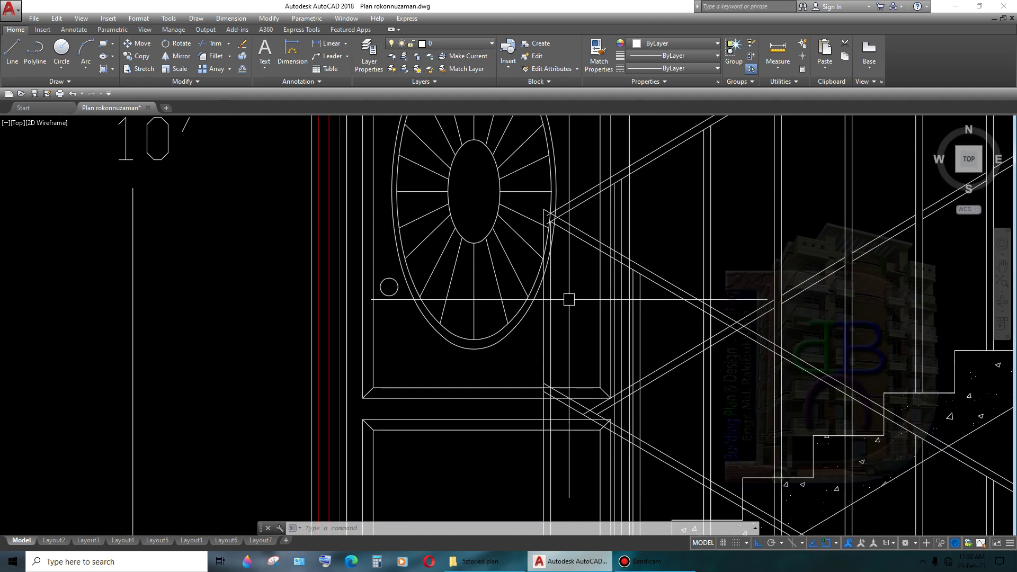
scroll(579, 320, down, 1)
drag(580, 319, 514, 345)
- Erase the vertical line running through the door, keeping the door itself
middle_drag(540, 297, 582, 358)
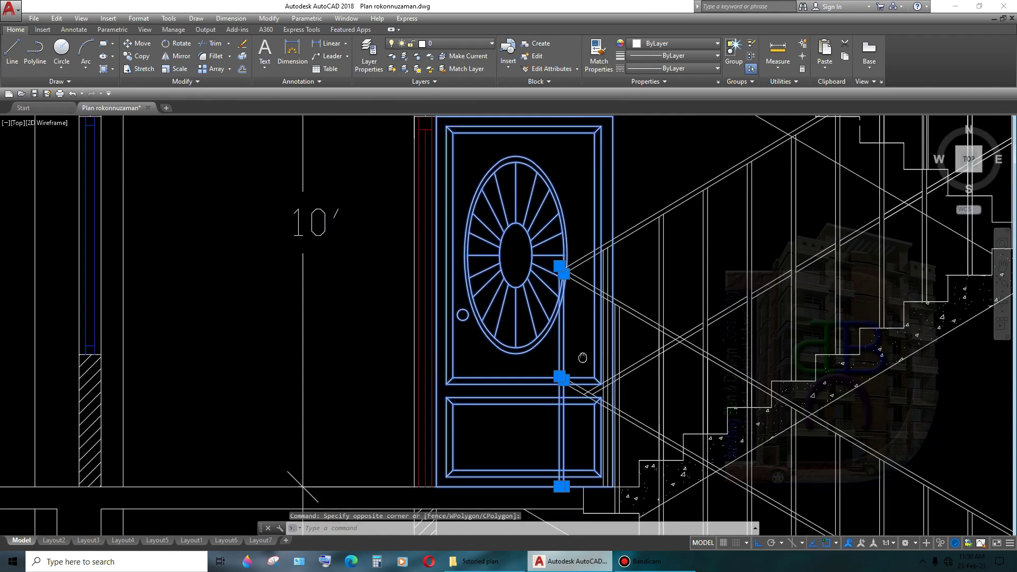
shift+click(636, 208)
shift+click(517, 154)
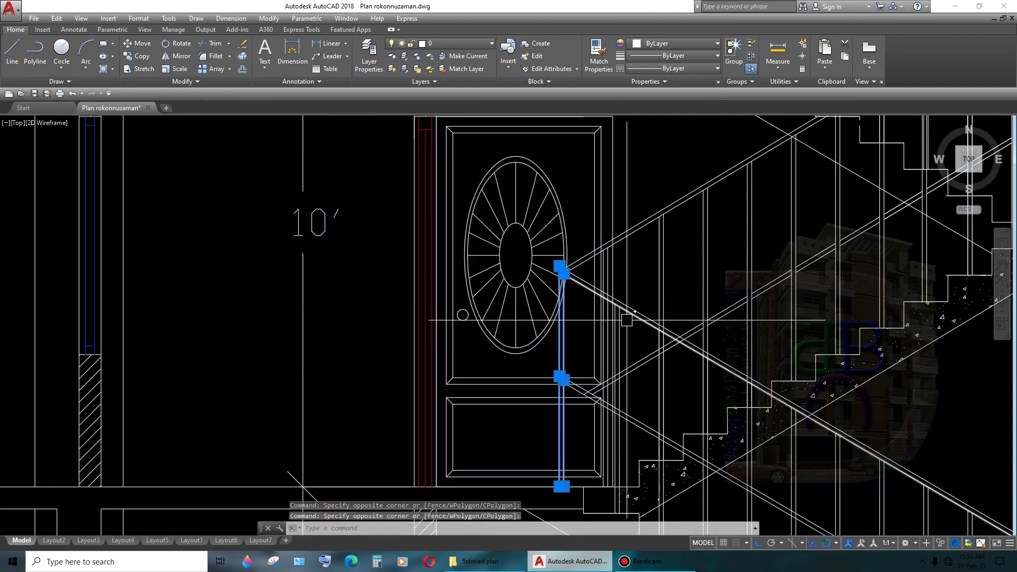
key(Delete)
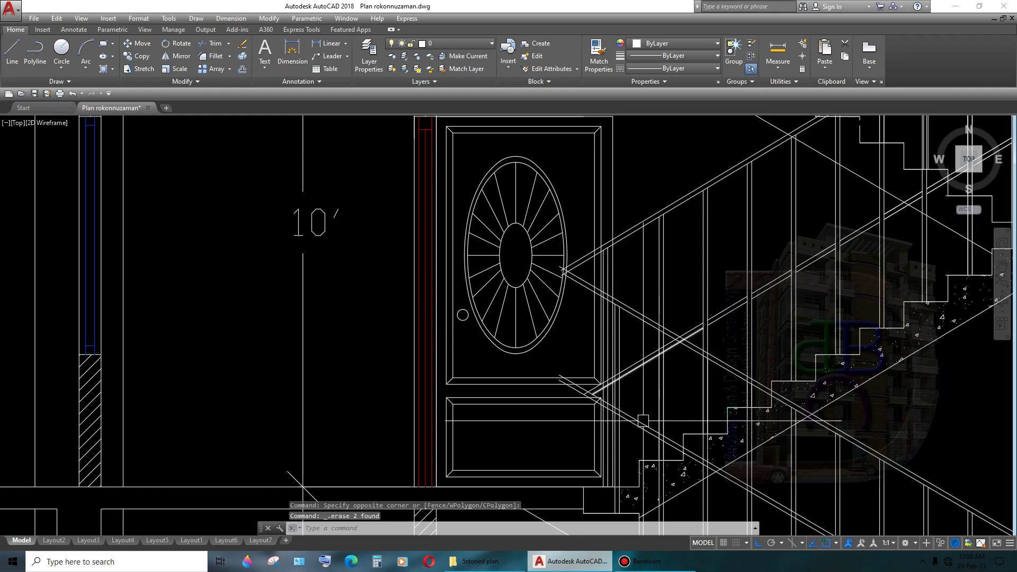
- Zoom around the staircase and start the Trim command with TR
scroll(620, 316, down, 2)
scroll(651, 396, down, 4)
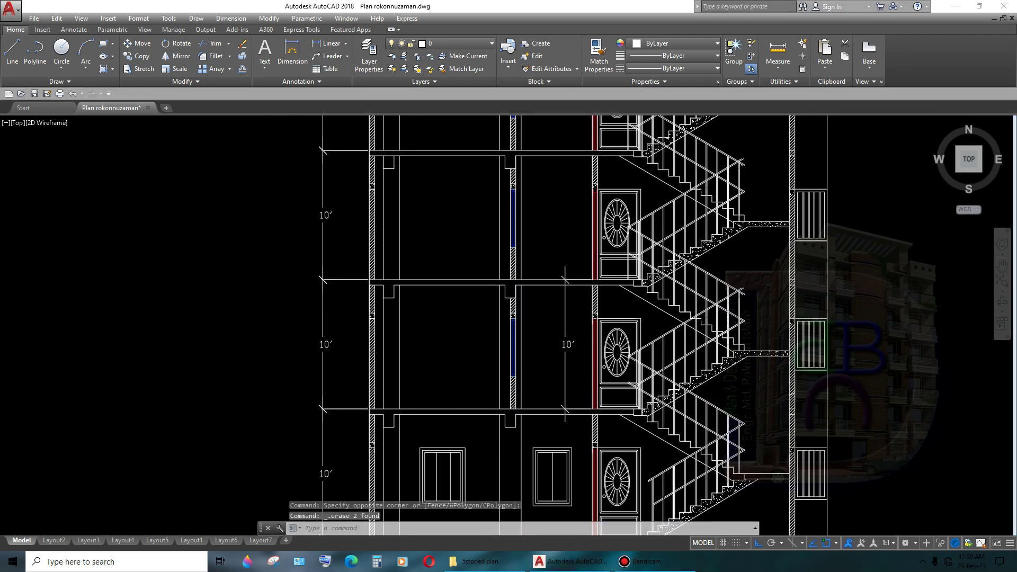
scroll(664, 385, up, 5)
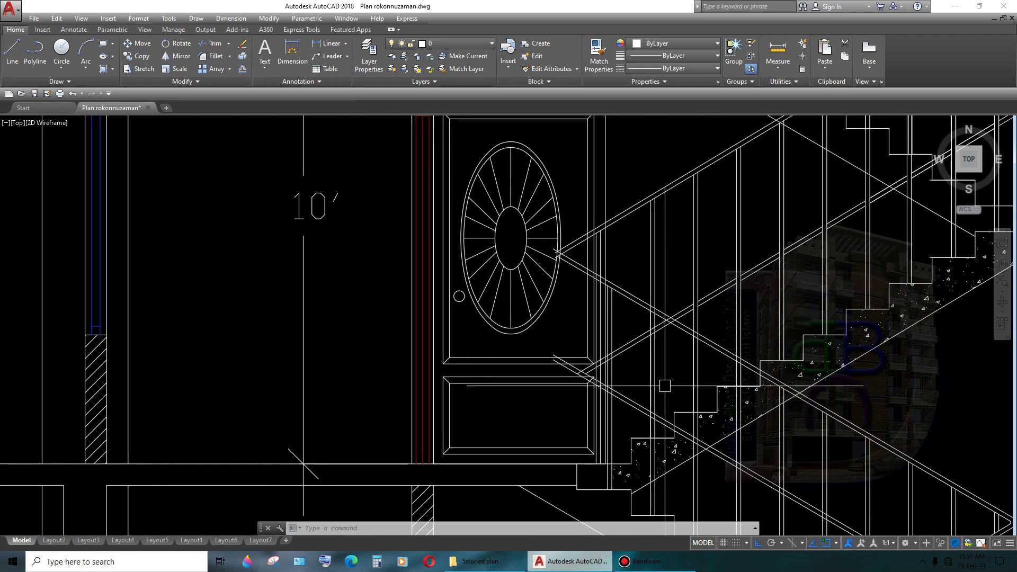
text(tr)
key(Return)
key(Return)
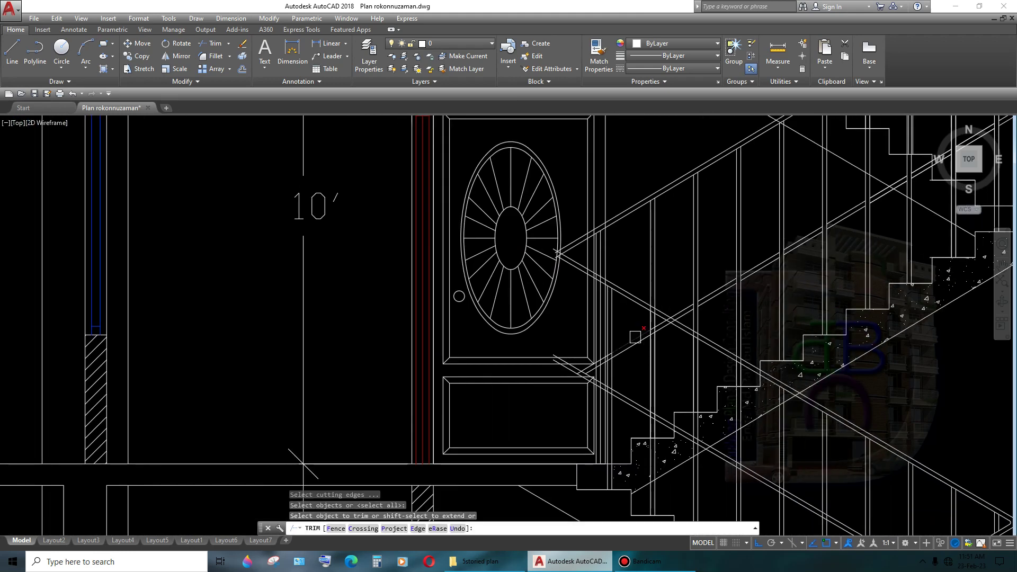
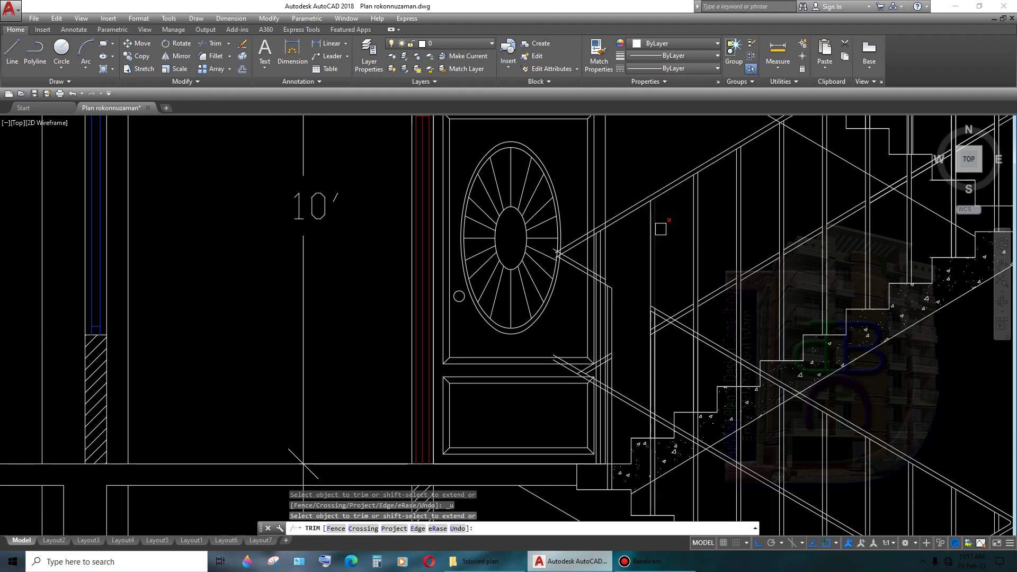
- Try stretching the vertical line beside the door, then cancel the stretch
key(Escape)
click(650, 217)
scroll(651, 199, up, 4)
click(650, 197)
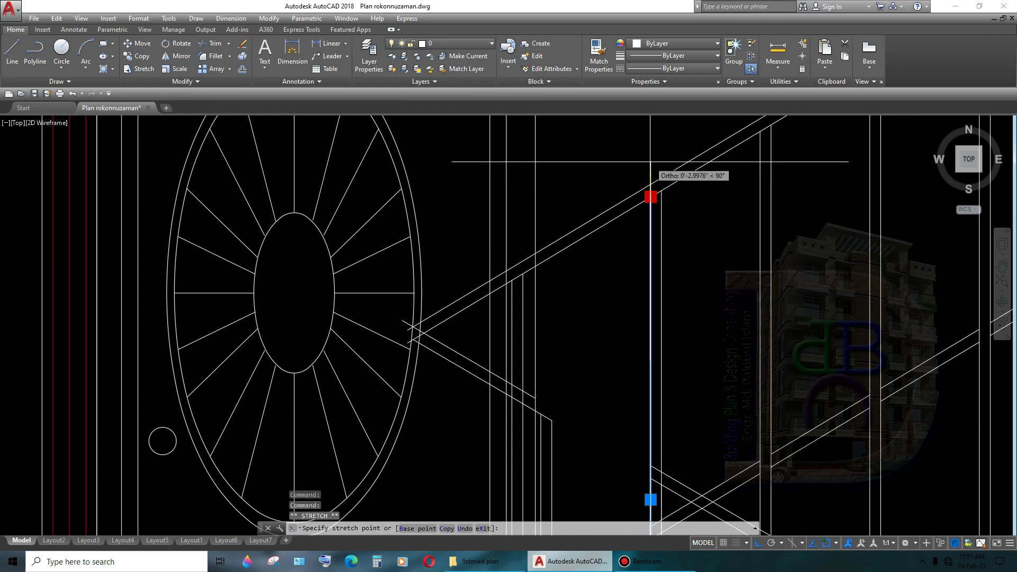
key(Escape)
scroll(650, 151, down, 4)
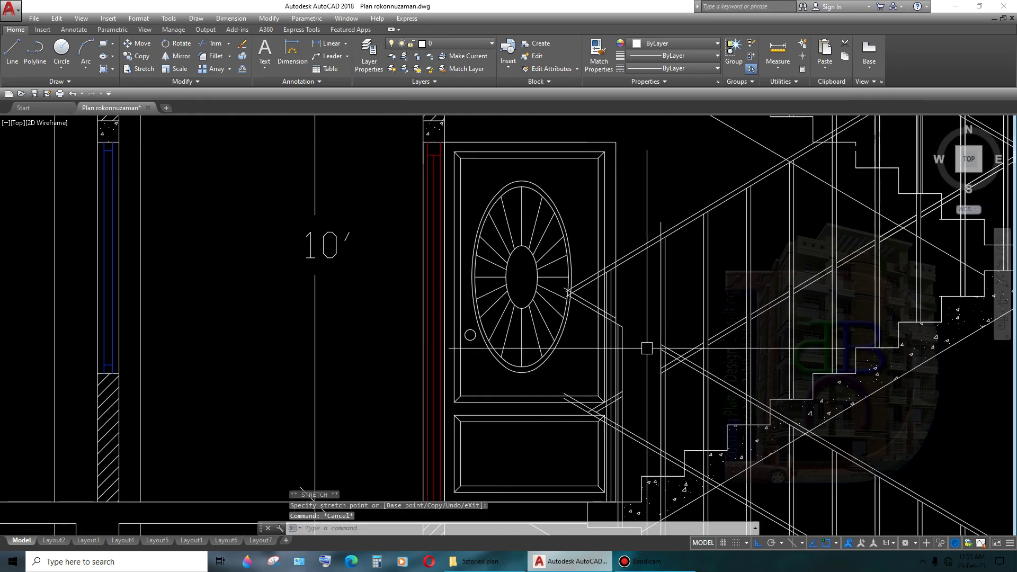
- Trim a line segment near the stair with TRIM
text(tr)
key(Return)
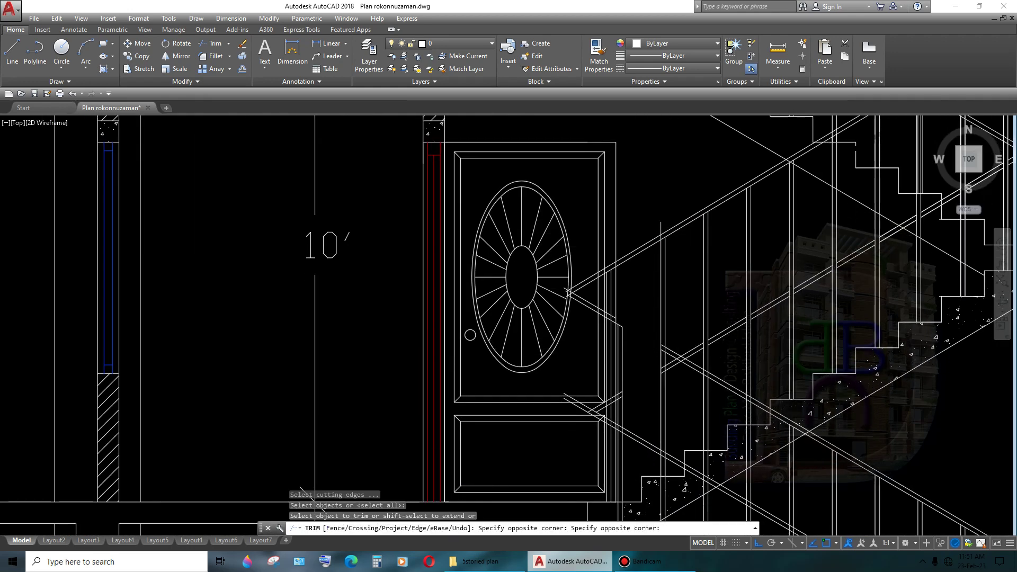
middle_drag(646, 422, 646, 330)
click(636, 359)
scroll(636, 365, up, 1)
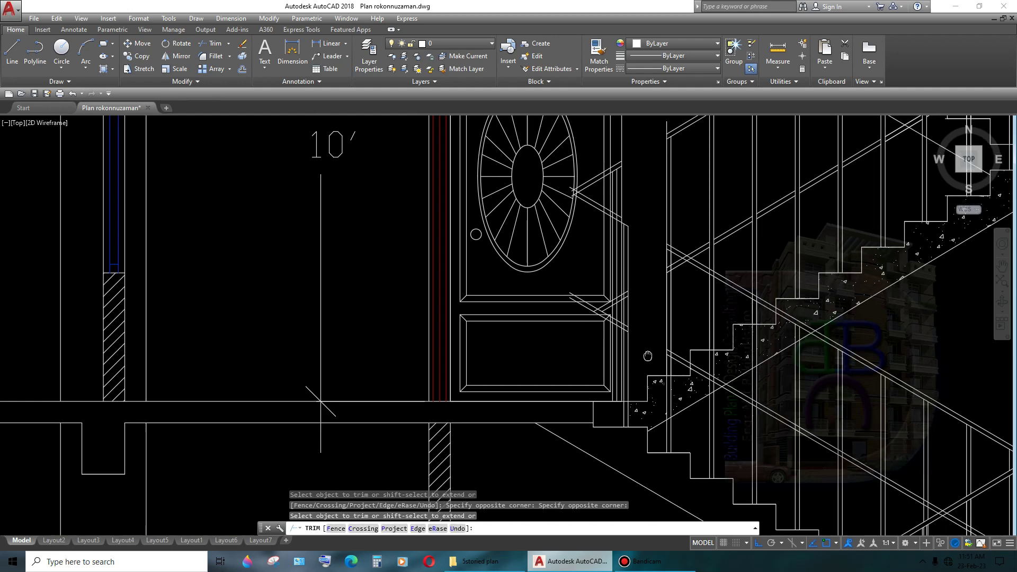
scroll(636, 376, up, 1)
scroll(637, 392, up, 1)
scroll(637, 404, up, 1)
key(Return)
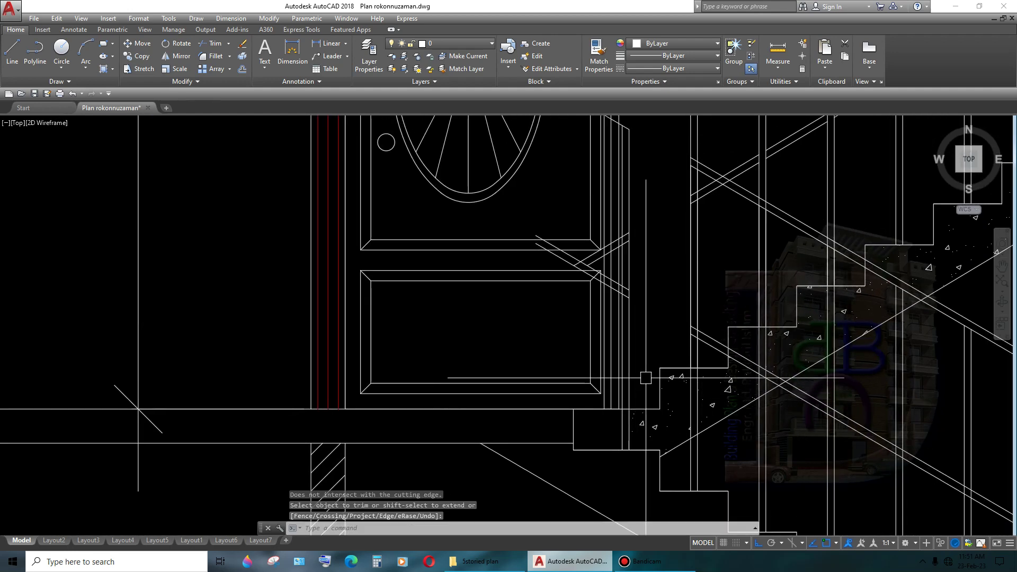
scroll(648, 378, down, 3)
scroll(619, 250, up, 3)
- Erase the 12 stray lines crossing the door's right edge, leaving the door itself
click(592, 252)
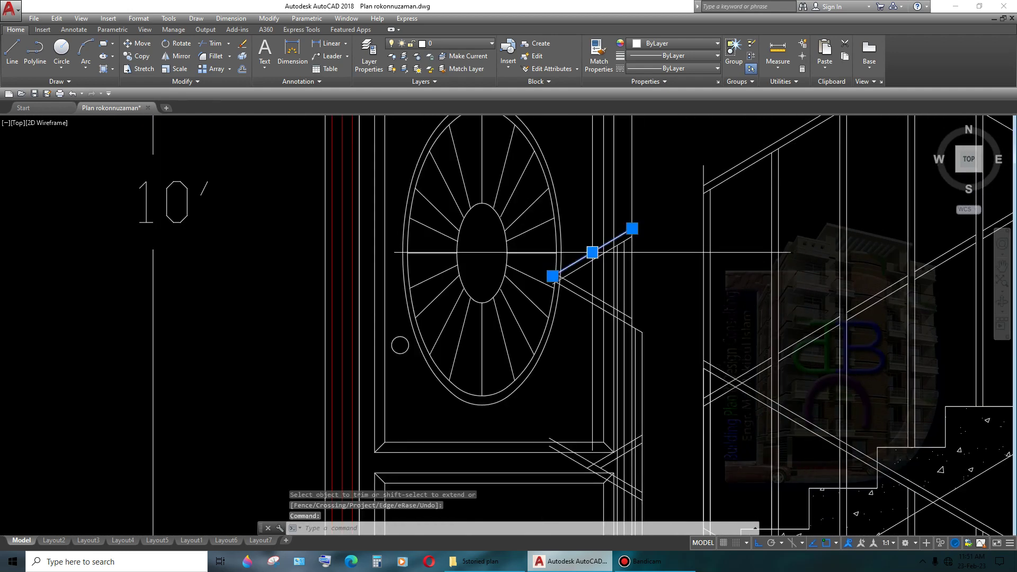
scroll(668, 286, down, 2)
click(644, 229)
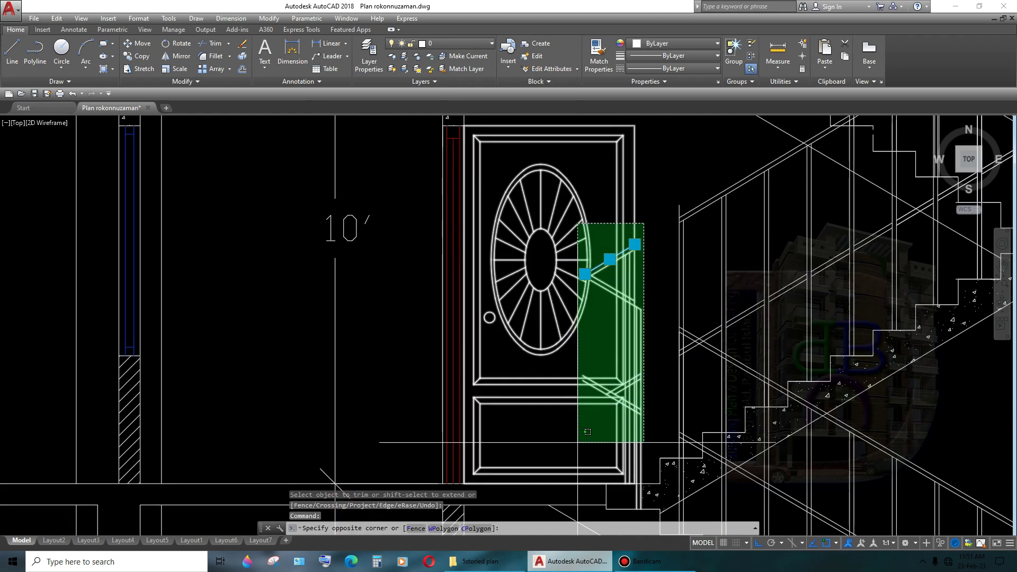
click(579, 457)
scroll(578, 457, down, 2)
scroll(579, 457, up, 2)
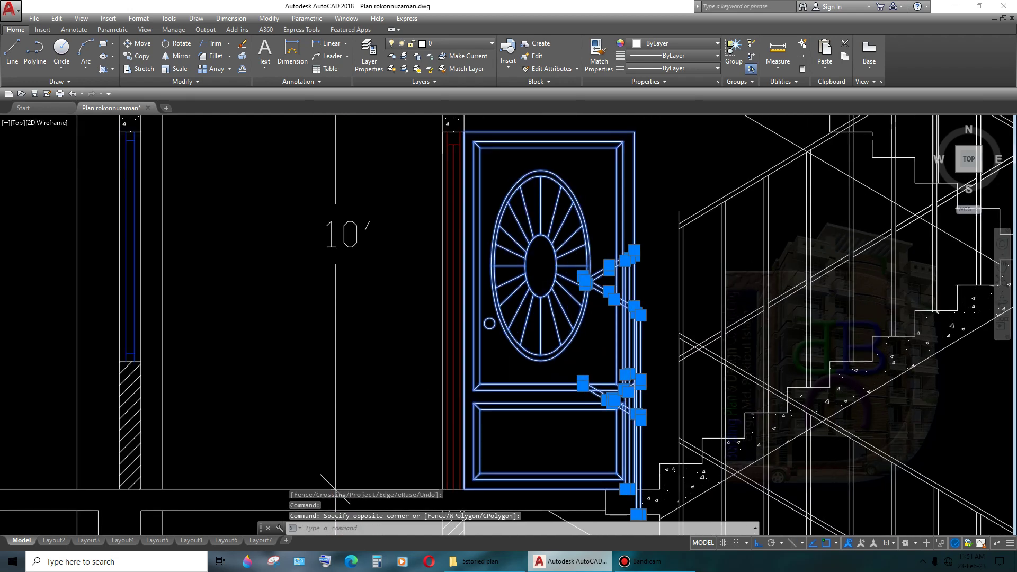
shift+click(603, 133)
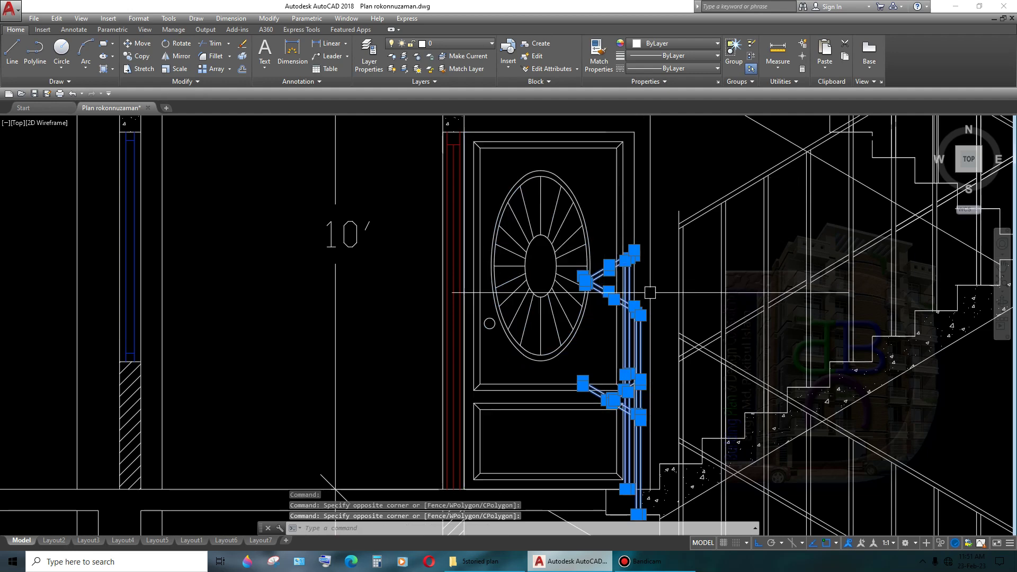
scroll(650, 310, down, 2)
key(Delete)
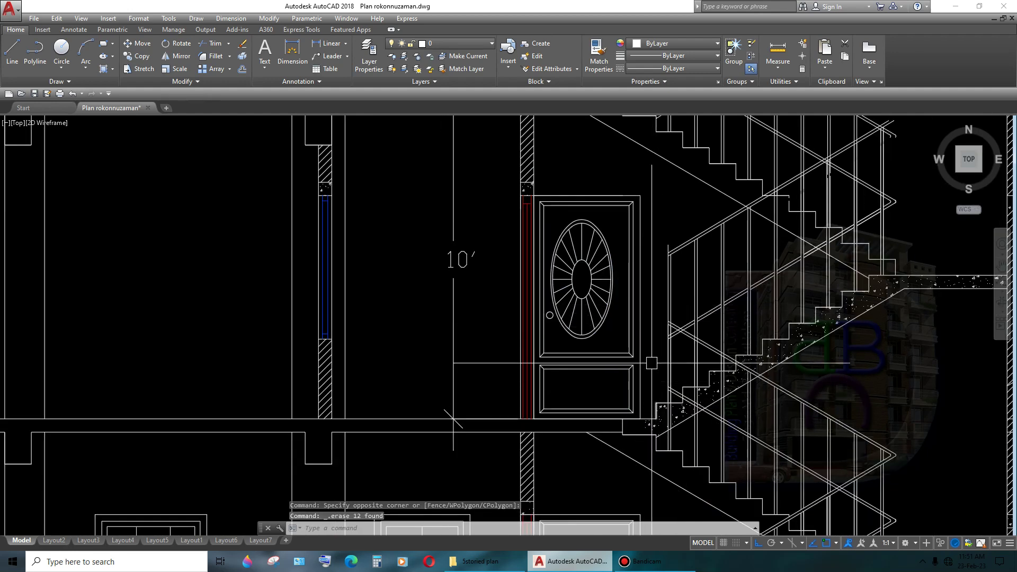
- Erase the two stray lines at the handrail turn on the stair
scroll(652, 364, down, 2)
scroll(659, 274, up, 2)
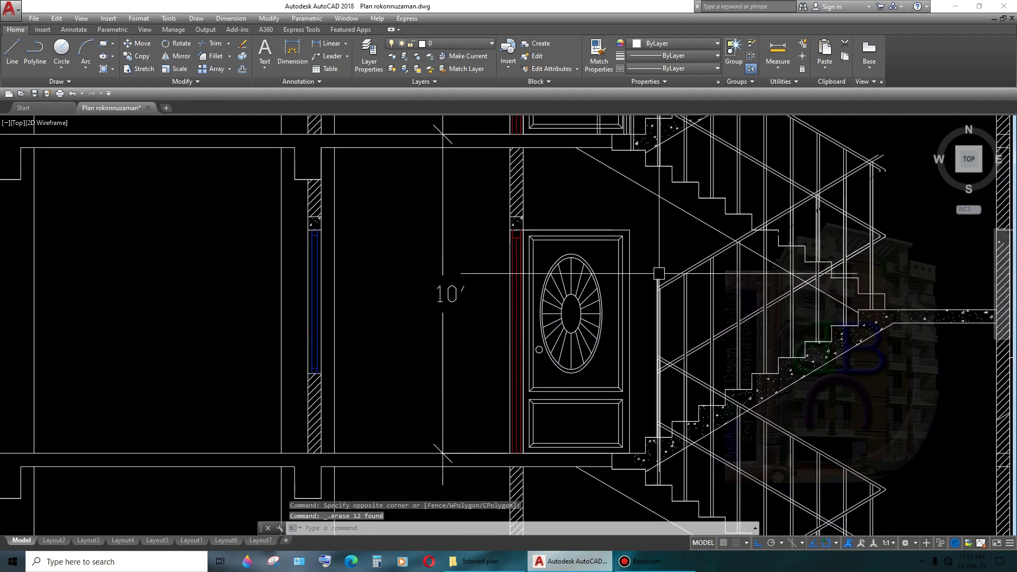
scroll(658, 274, up, 3)
scroll(658, 274, down, 5)
scroll(713, 398, up, 3)
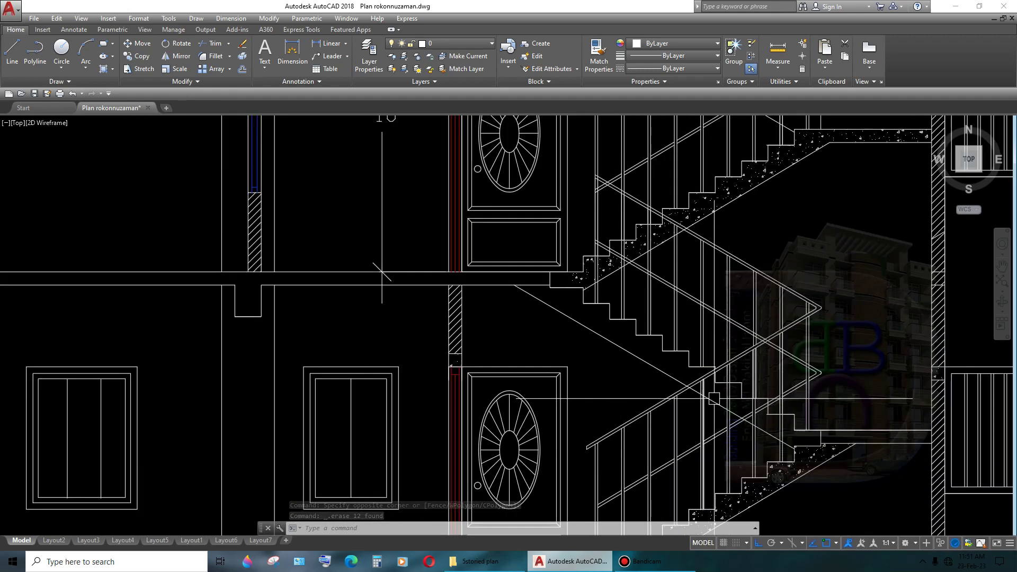
scroll(381, 272, down, 1)
scroll(381, 272, down, 3)
scroll(751, 370, up, 4)
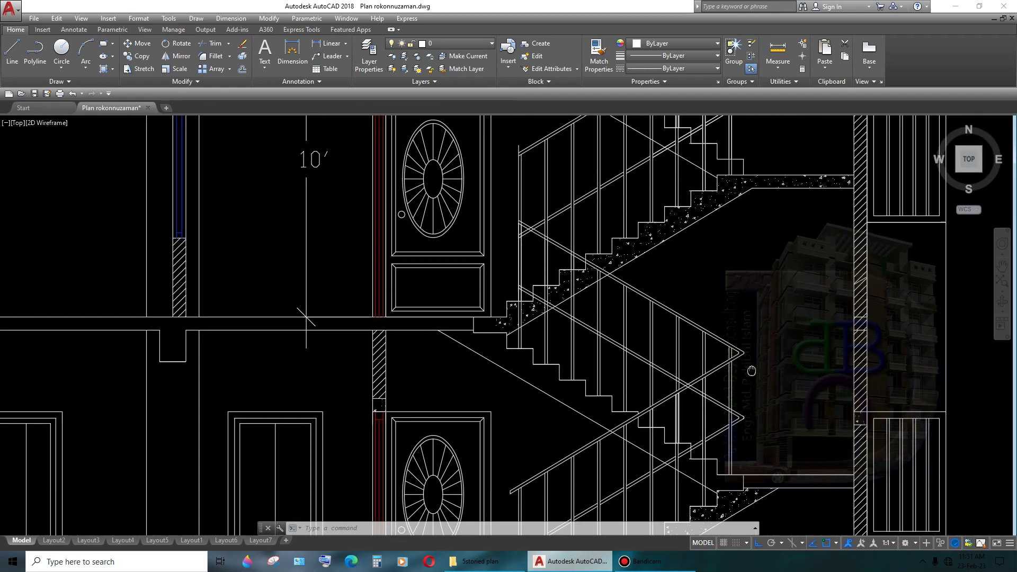
middle_drag(751, 370, 735, 362)
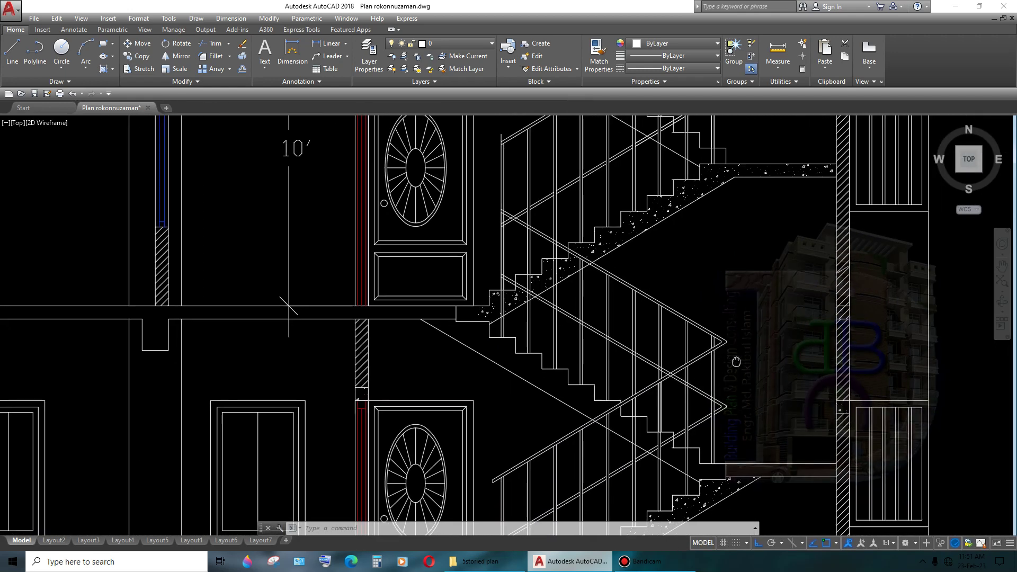
scroll(718, 393, up, 2)
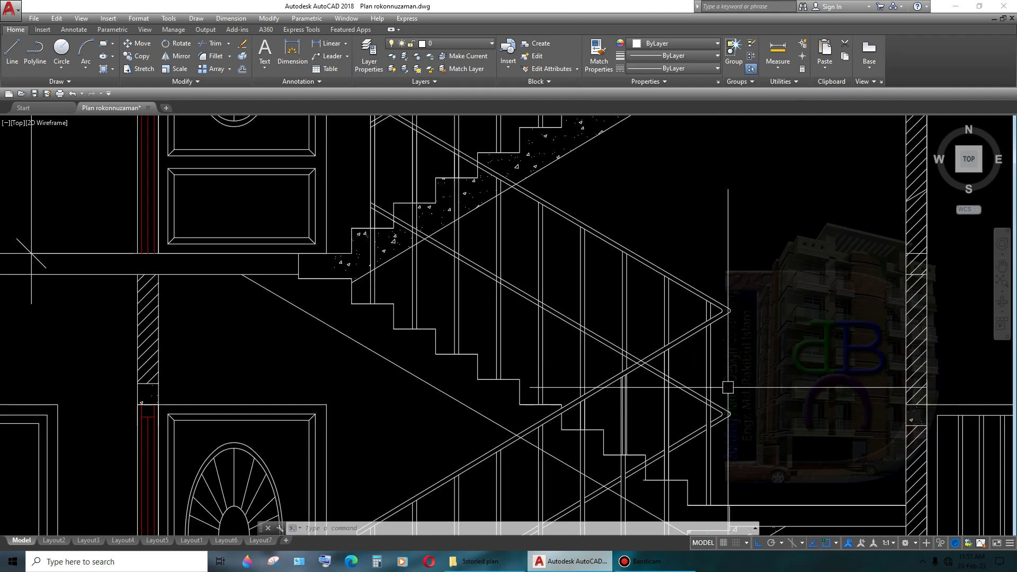
key(Delete)
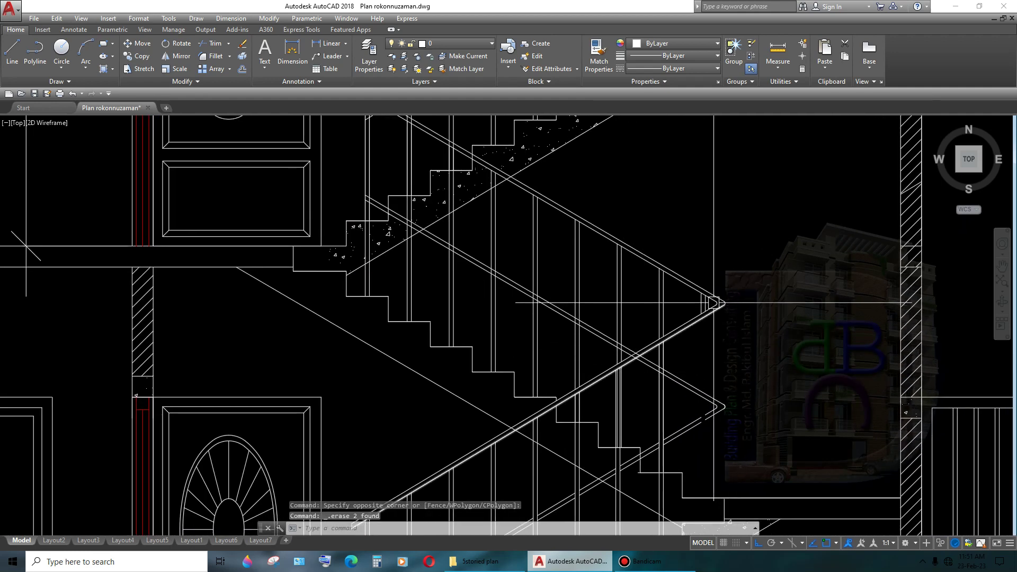
scroll(704, 295, up, 2)
scroll(754, 366, down, 3)
scroll(711, 340, up, 1)
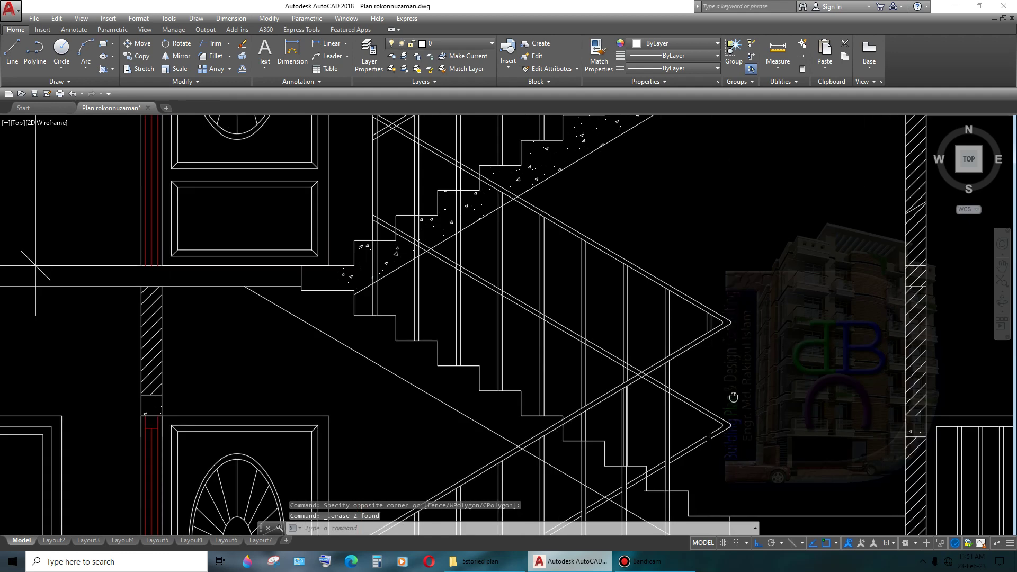
scroll(714, 316, up, 3)
key(Escape)
- Draw a short vertical line against the handrail using the L command
scroll(699, 313, down, 3)
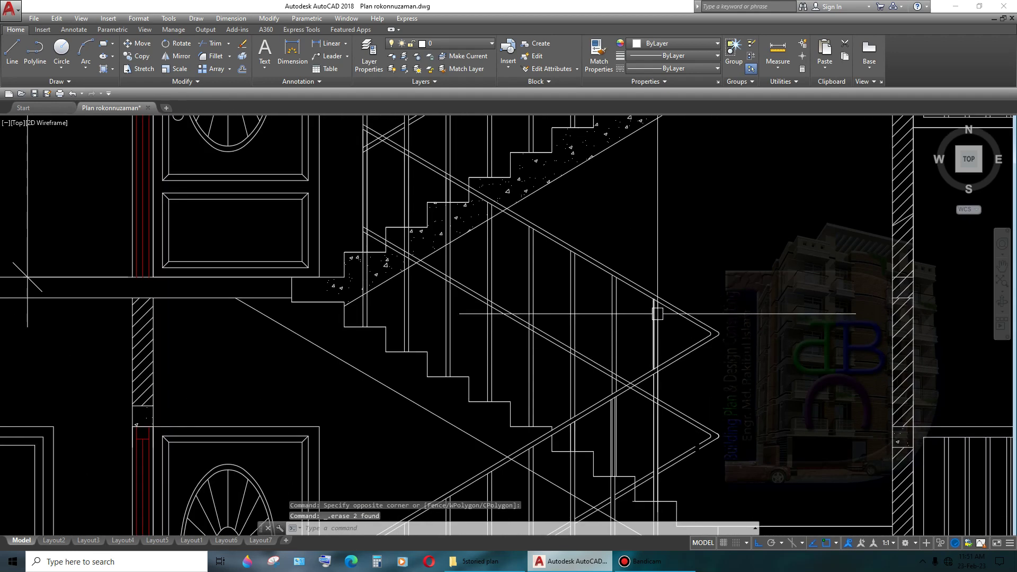
scroll(670, 317, up, 2)
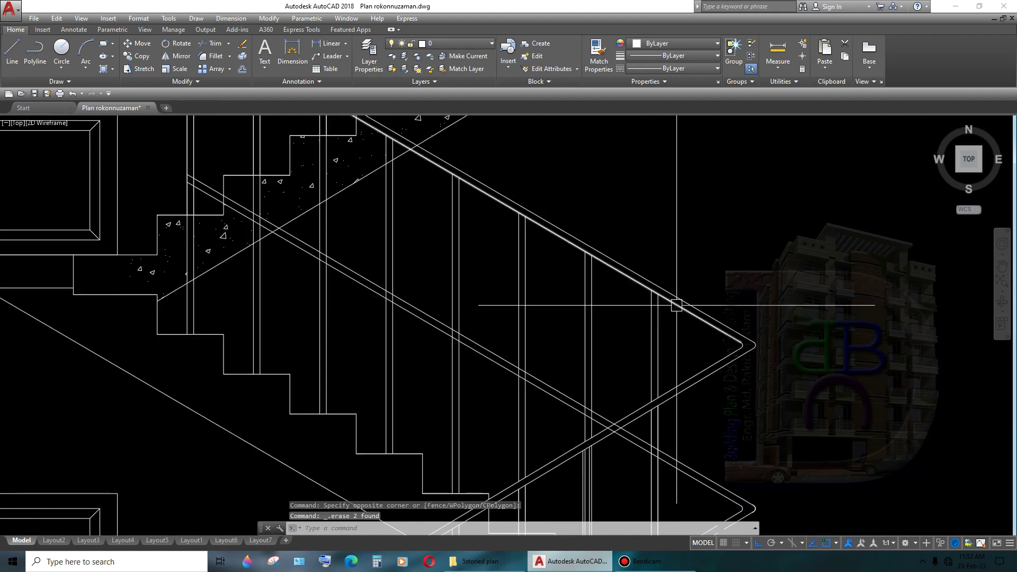
text(l)
key(Return)
scroll(677, 304, up, 2)
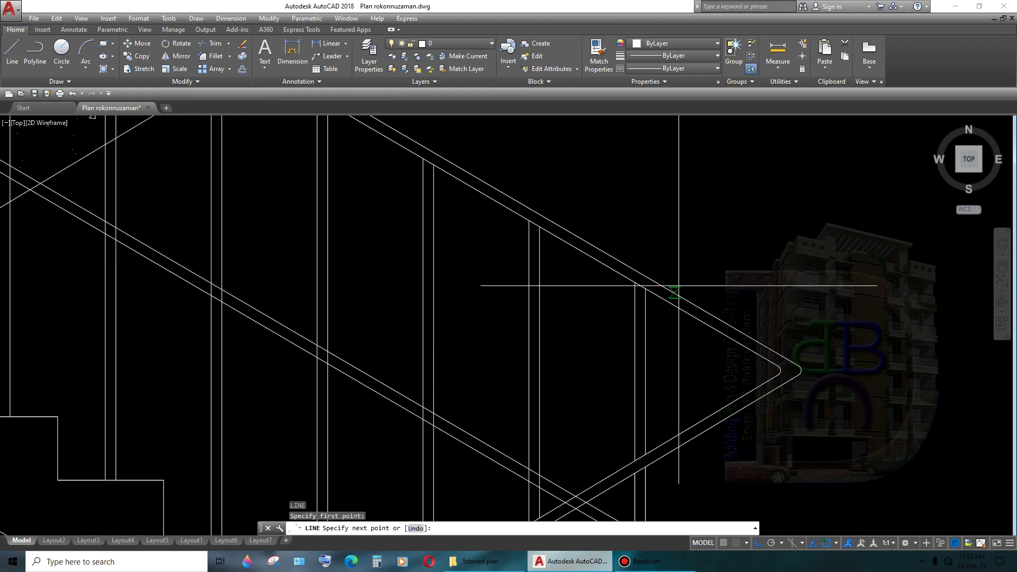
scroll(679, 293, up, 5)
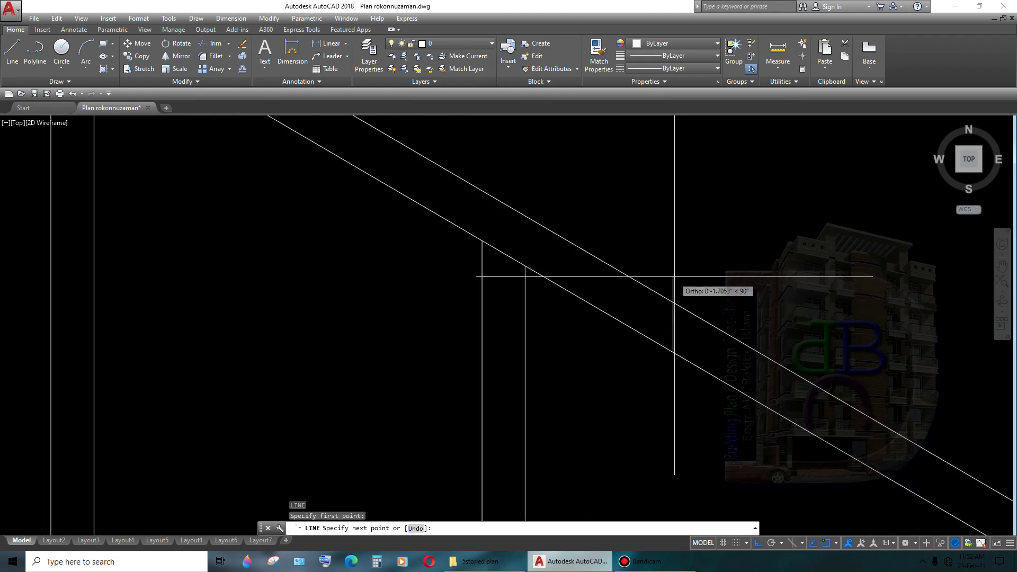
click(673, 257)
scroll(678, 318, down, 3)
key(Return)
scroll(680, 349, down, 2)
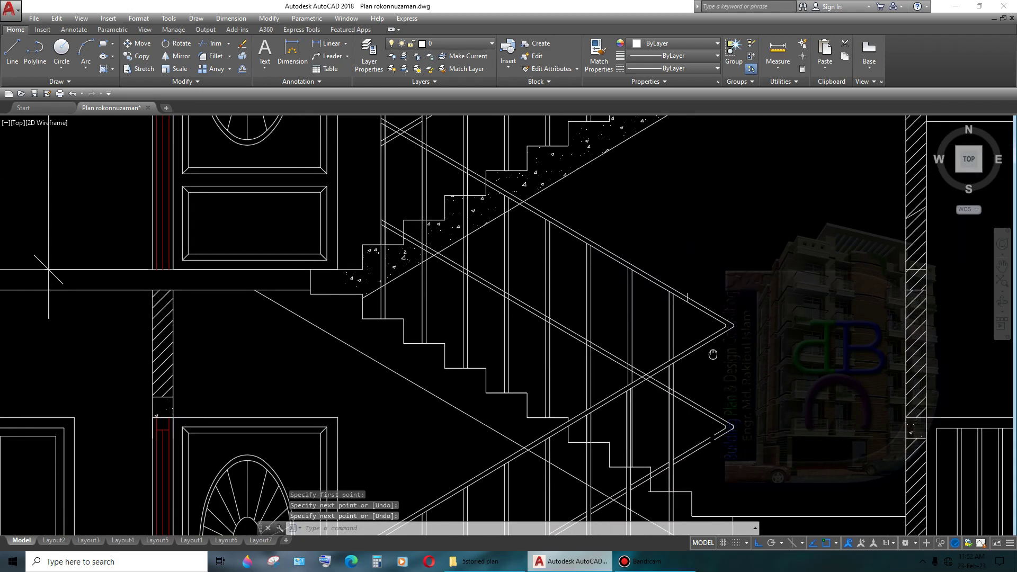
mouse_move(681, 342)
middle_down()
mouse_move(712, 318)
mouse_move(725, 356)
middle_up()
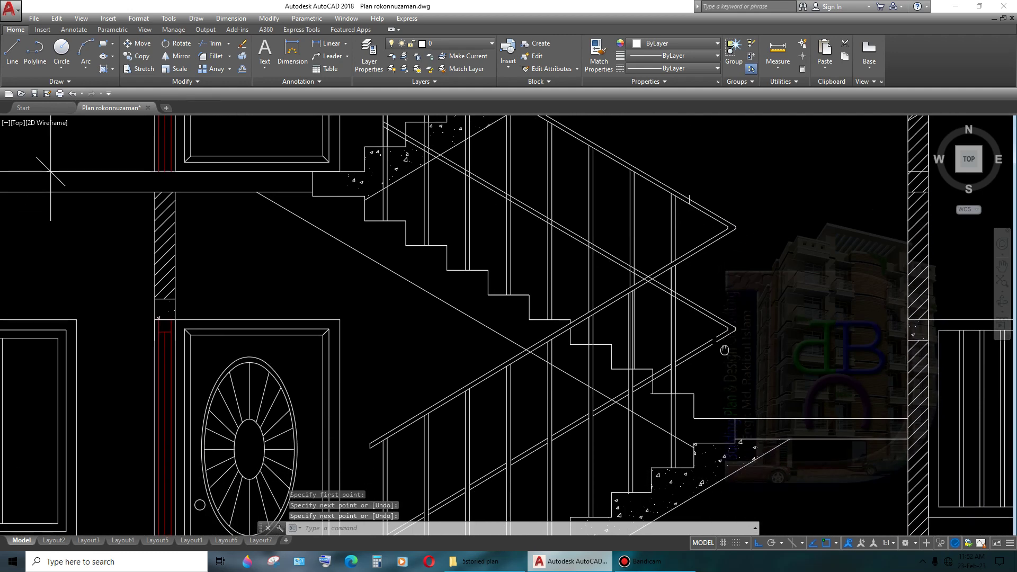
scroll(731, 424, down, 2)
scroll(662, 392, down, 4)
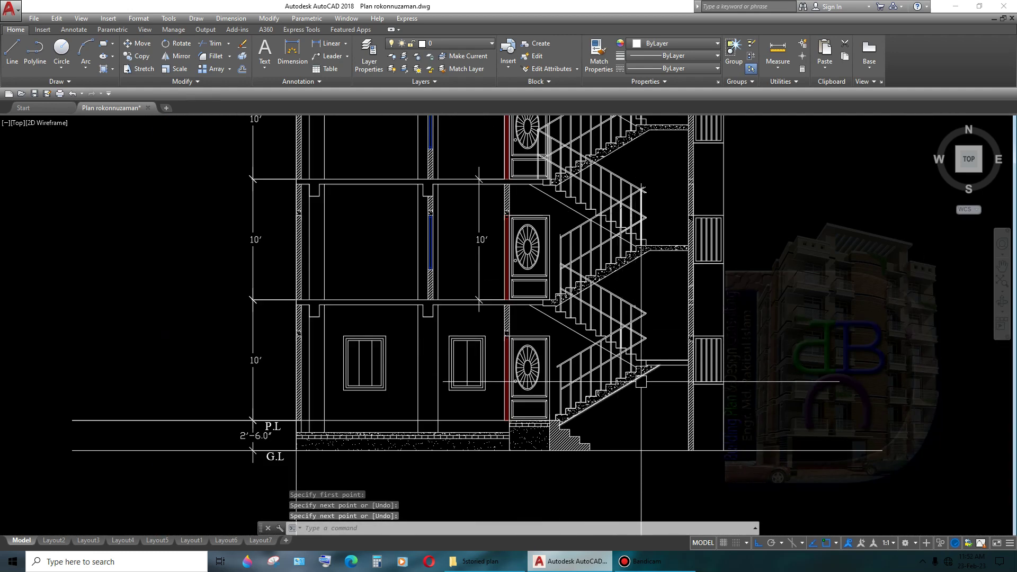
mouse_move(641, 382)
middle_down()
mouse_move(640, 397)
mouse_move(641, 384)
middle_up()
scroll(556, 365, up, 8)
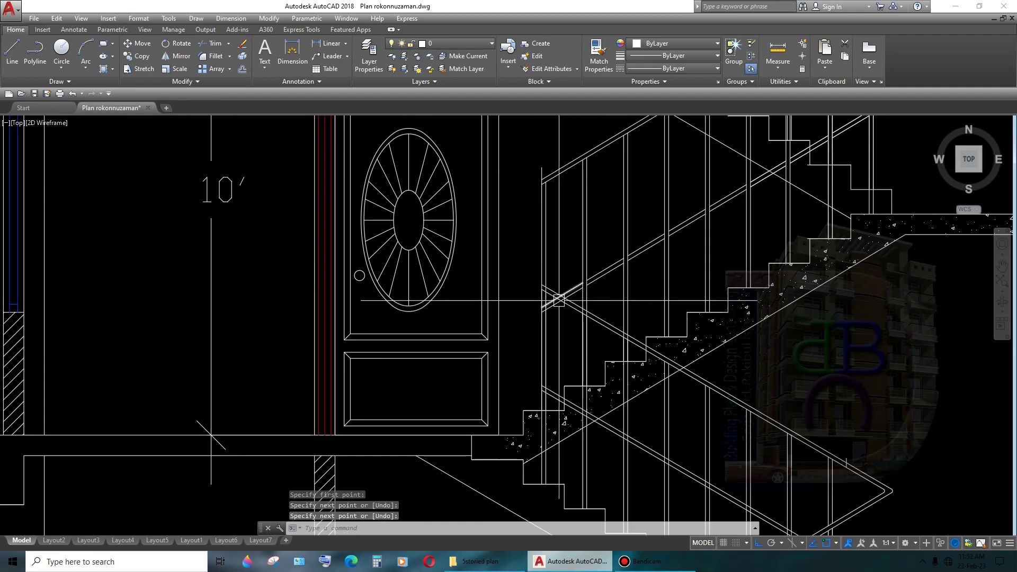
scroll(546, 303, up, 2)
- Draw a short line near the handrail and extend the stair handrail line to it
key(Return)
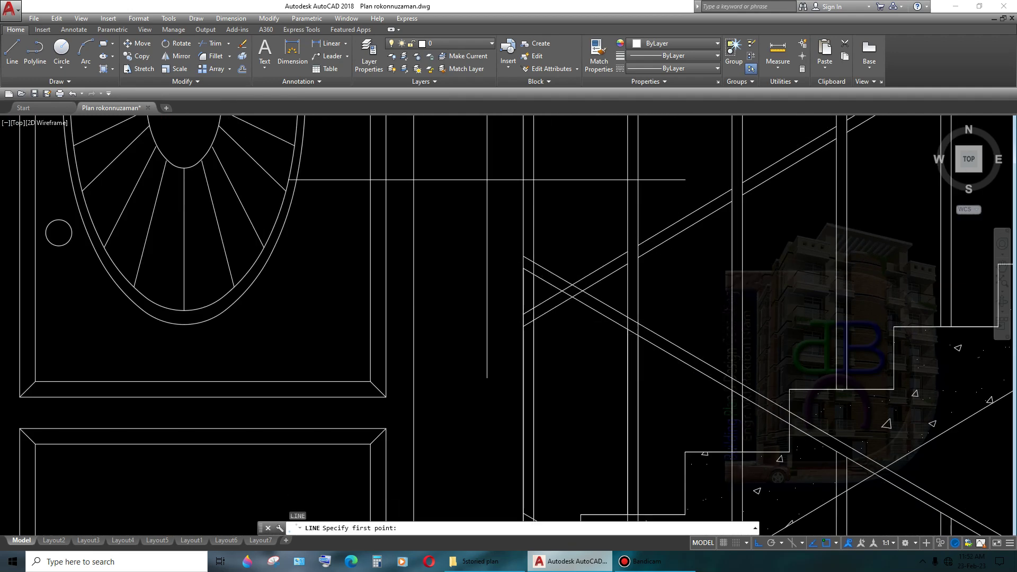
click(486, 177)
key(Return)
text(e)
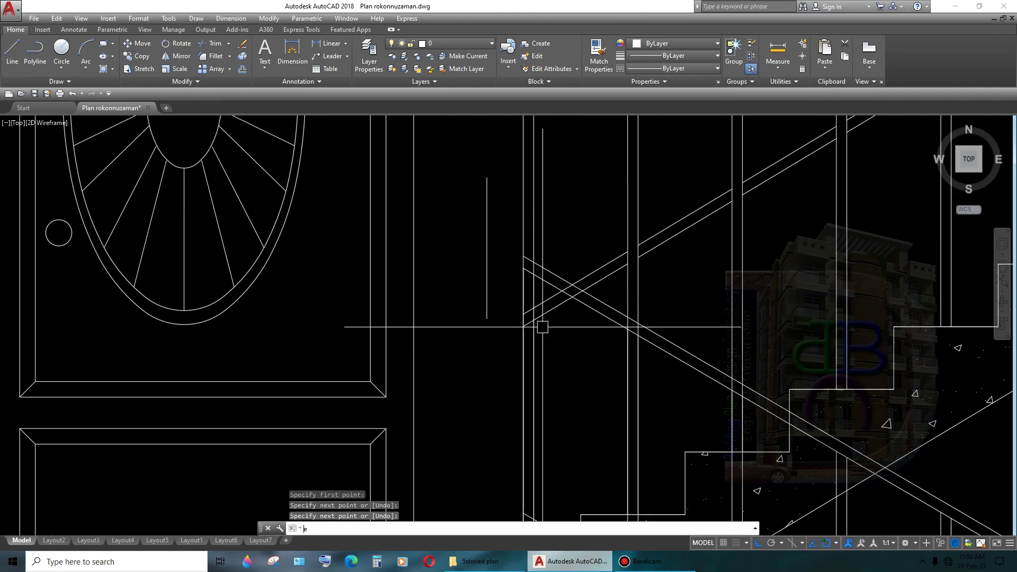
text(EX)
key(Return)
scroll(545, 272, up, 2)
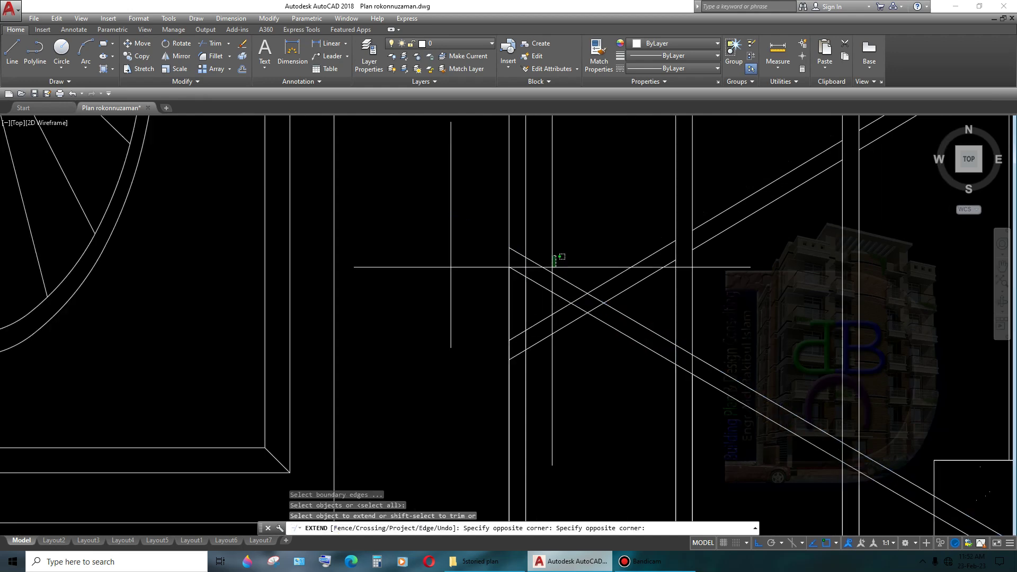
middle_drag(540, 295, 551, 332)
scroll(548, 323, down, 2)
scroll(545, 318, down, 2)
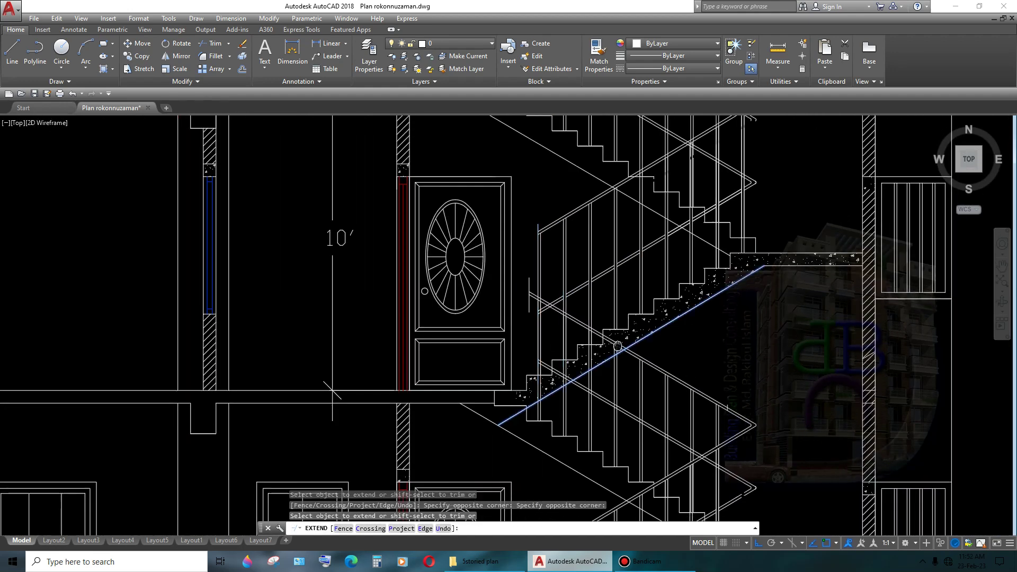
scroll(536, 311, up, 1)
scroll(536, 310, up, 1)
key(Return)
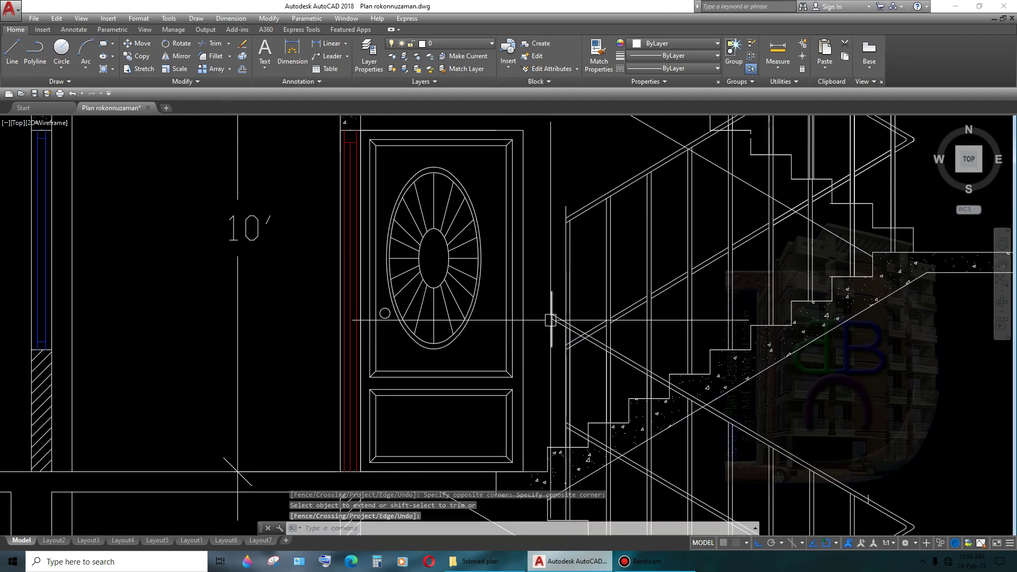
scroll(548, 315, up, 4)
text(TR)
- Trim the overlapping handrail lines, using all objects as cutting edges
key(Return)
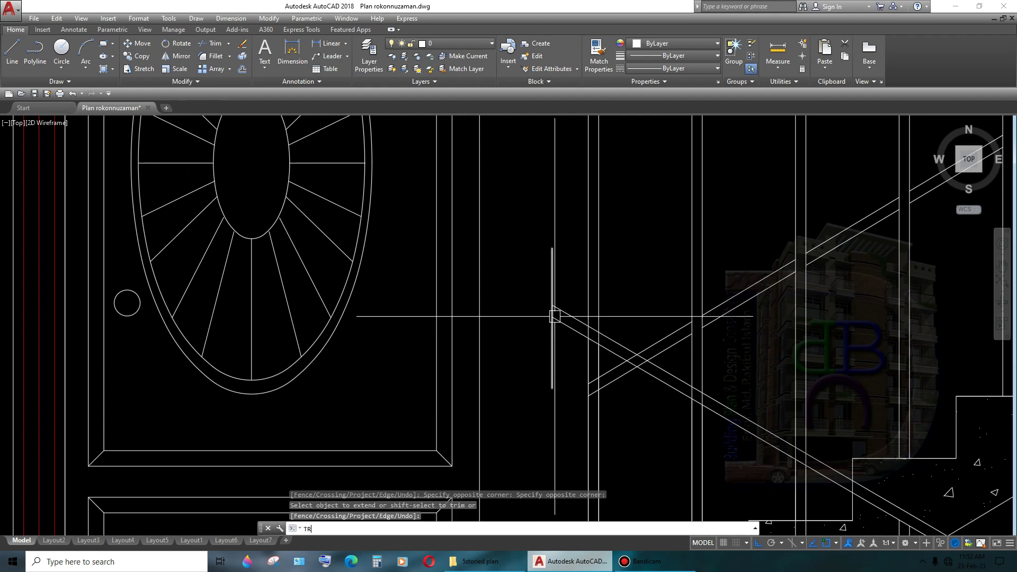
key(Return)
scroll(552, 335, down, 2)
key(Return)
scroll(551, 328, up, 1)
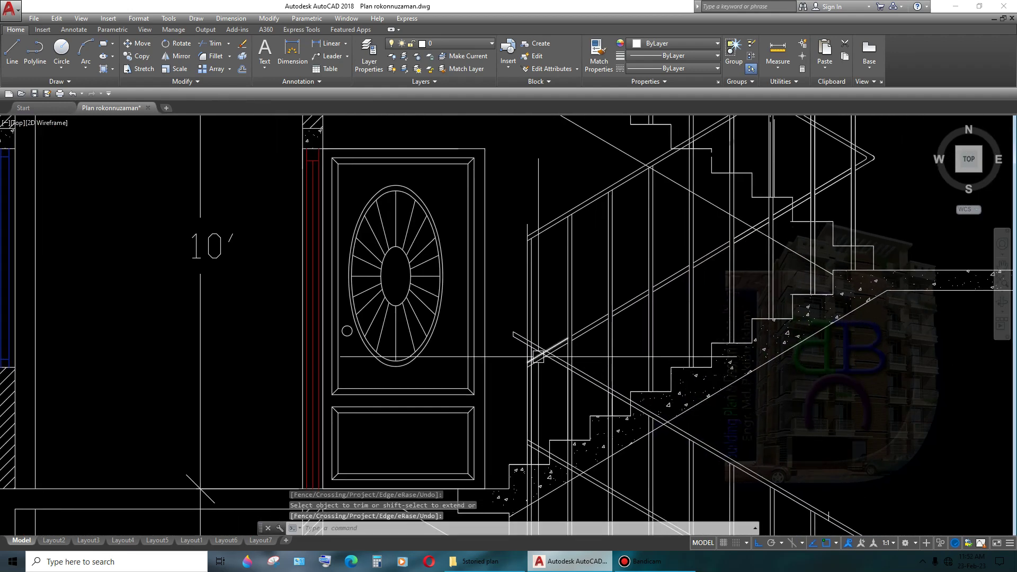
scroll(550, 329, up, 2)
mouse_move(525, 307)
middle_down()
mouse_move(534, 286)
mouse_move(677, 411)
middle_up()
scroll(534, 286, down, 3)
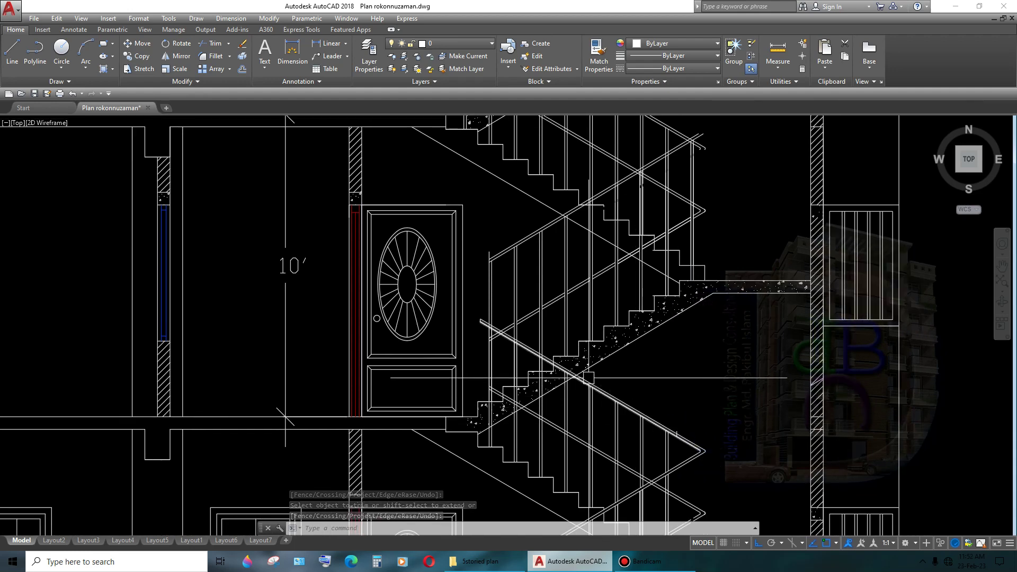
scroll(588, 377, down, 3)
middle_drag(588, 377, 553, 329)
scroll(511, 330, up, 5)
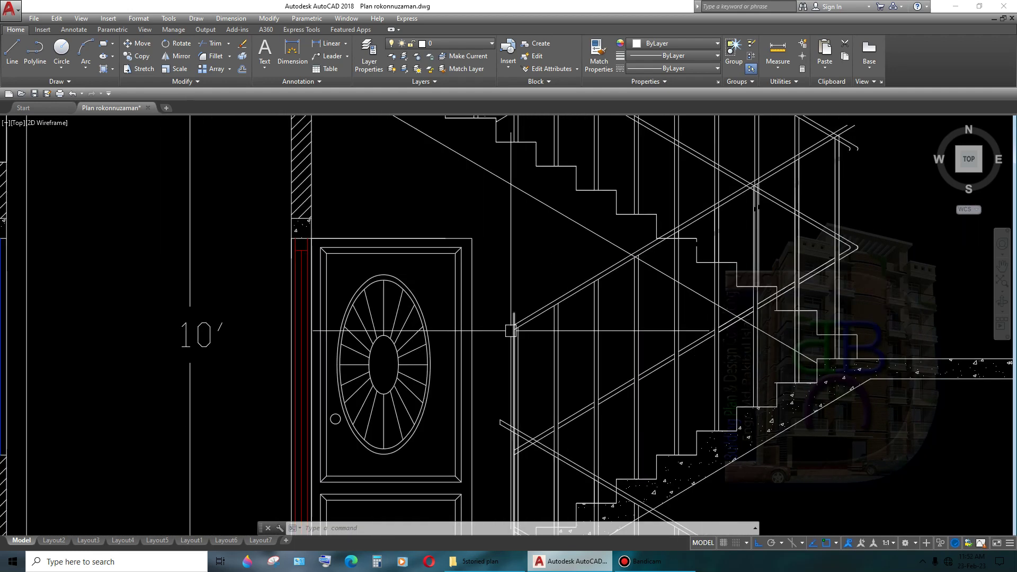
text(1)
- Add a short vertical line and extend the stair handrail line to that boundary
key(Return)
scroll(500, 339, up, 2)
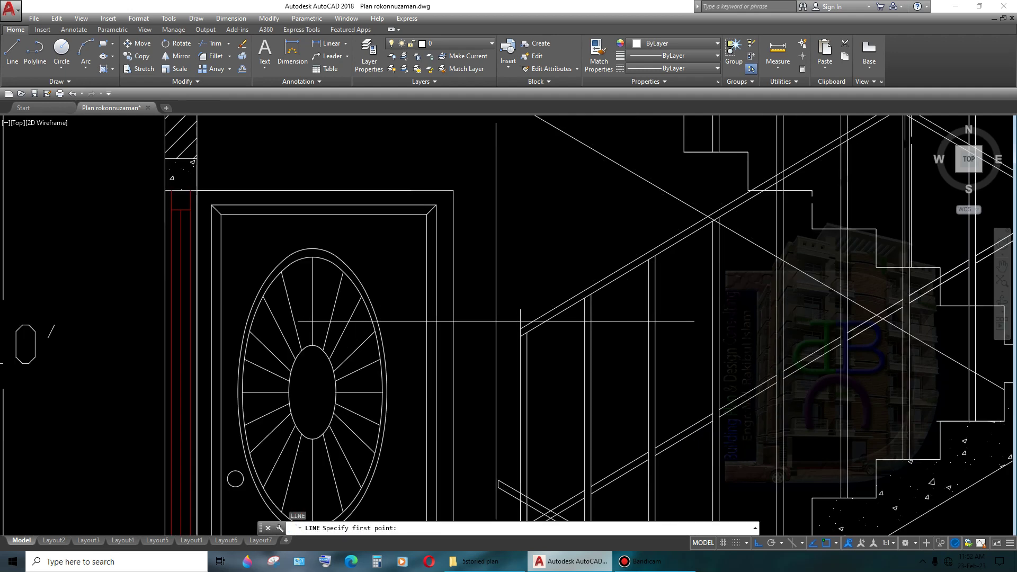
click(496, 381)
key(Return)
text(ex)
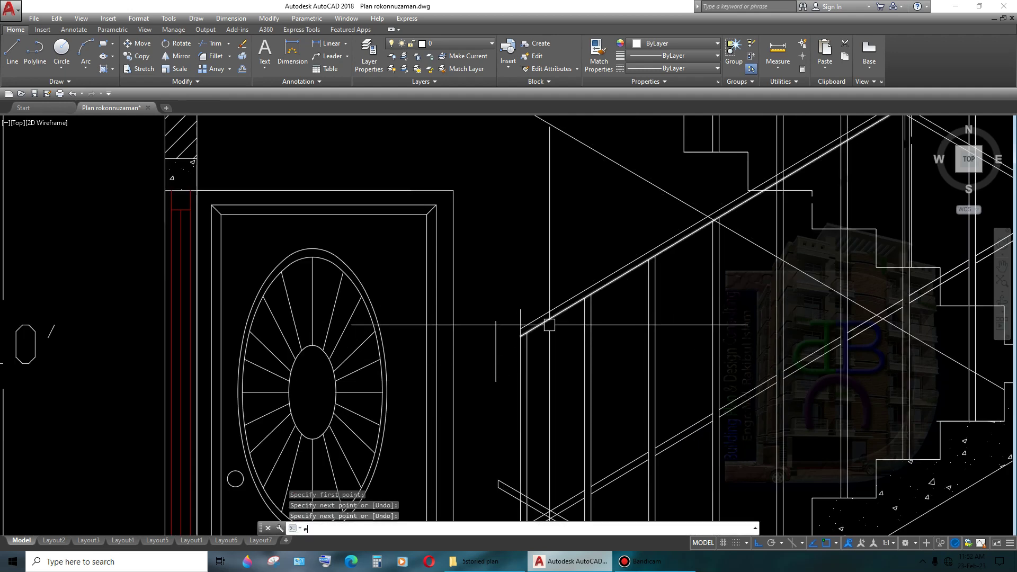
key(Return)
key(Return)
drag(501, 278, 476, 339)
scroll(516, 334, down, 3)
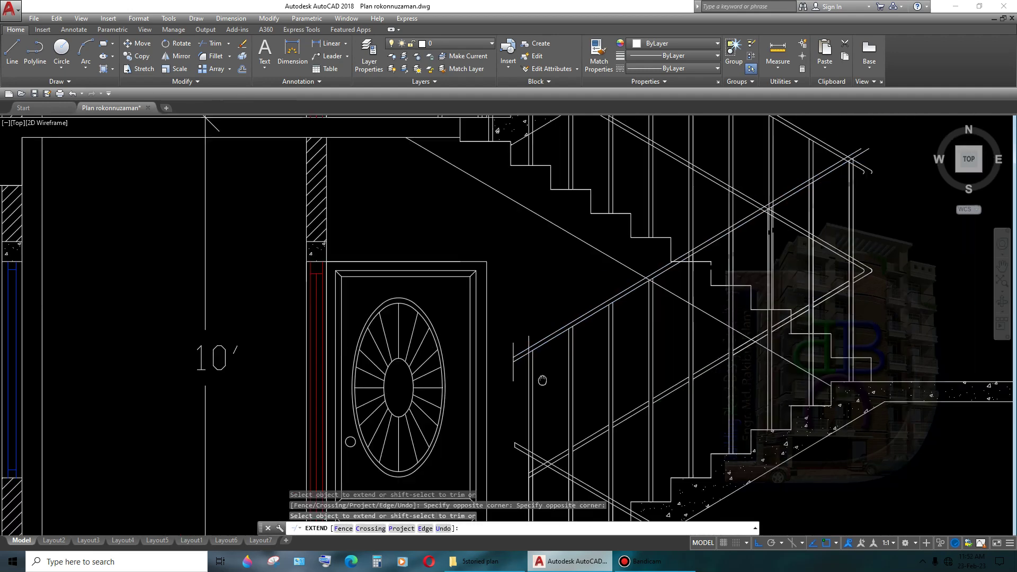
scroll(516, 334, up, 5)
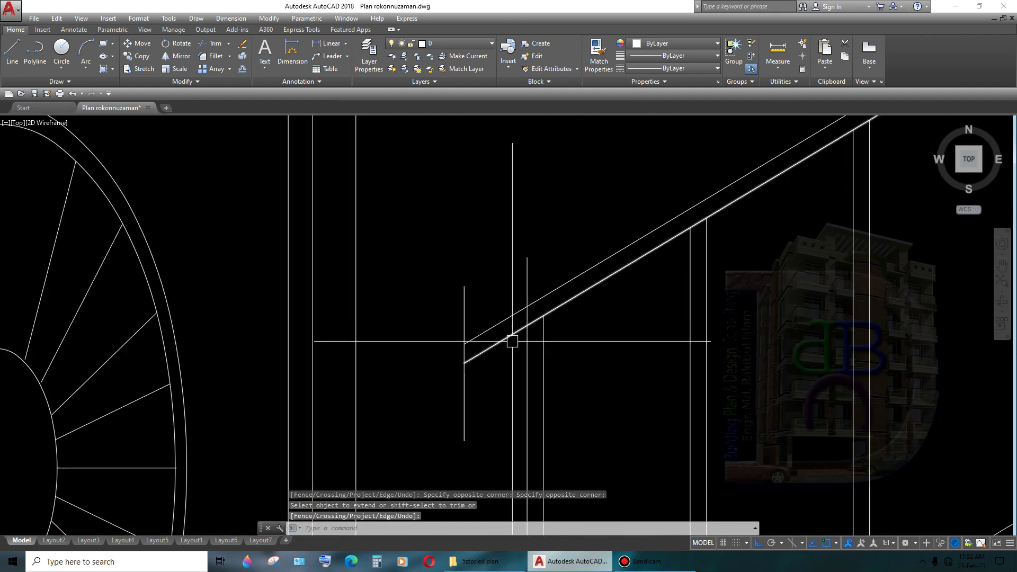
key(Escape)
- Trim the handrail lines by the door and stair, using all objects as cutting edges
text(tr)
key(Return)
key(Return)
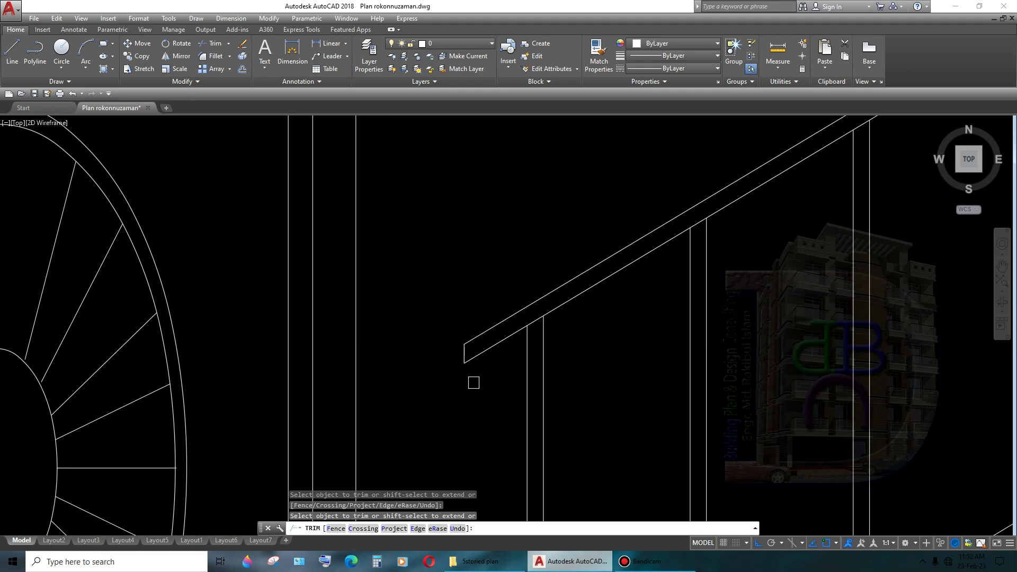
scroll(473, 383, down, 4)
middle_drag(576, 392, 562, 357)
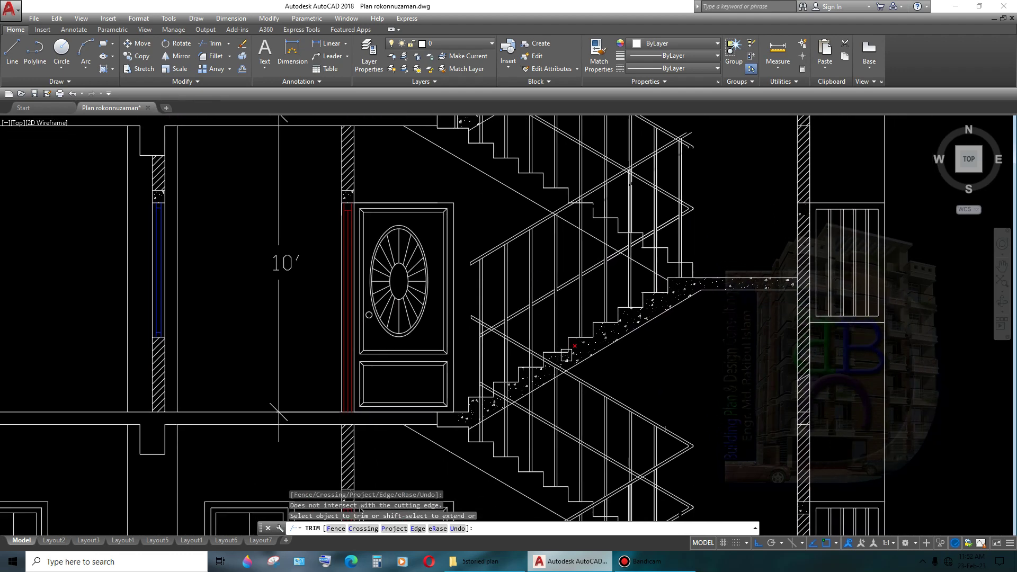
scroll(565, 355, down, 3)
scroll(611, 367, up, 2)
scroll(612, 367, up, 2)
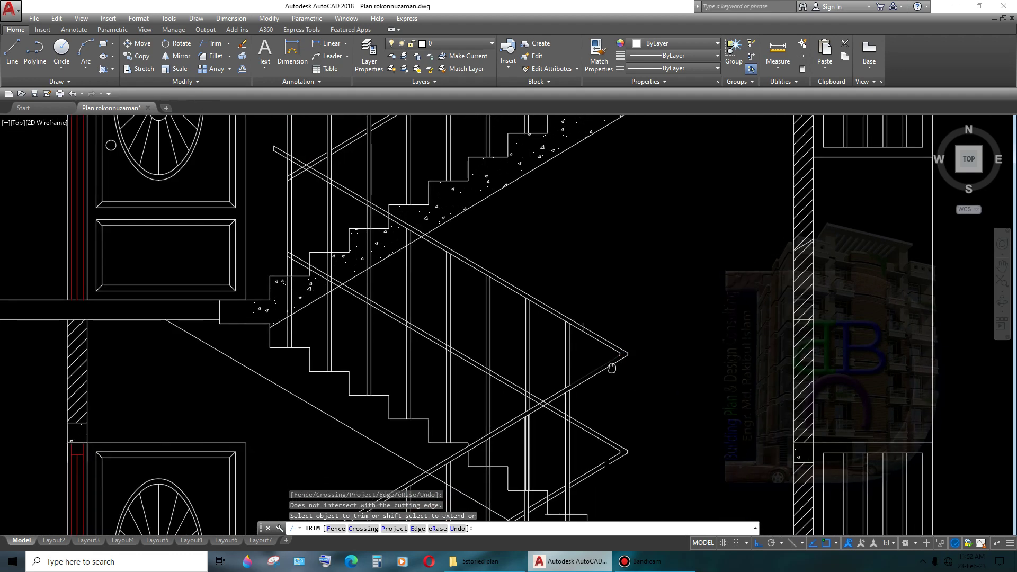
scroll(603, 340, up, 2)
scroll(601, 358, down, 3)
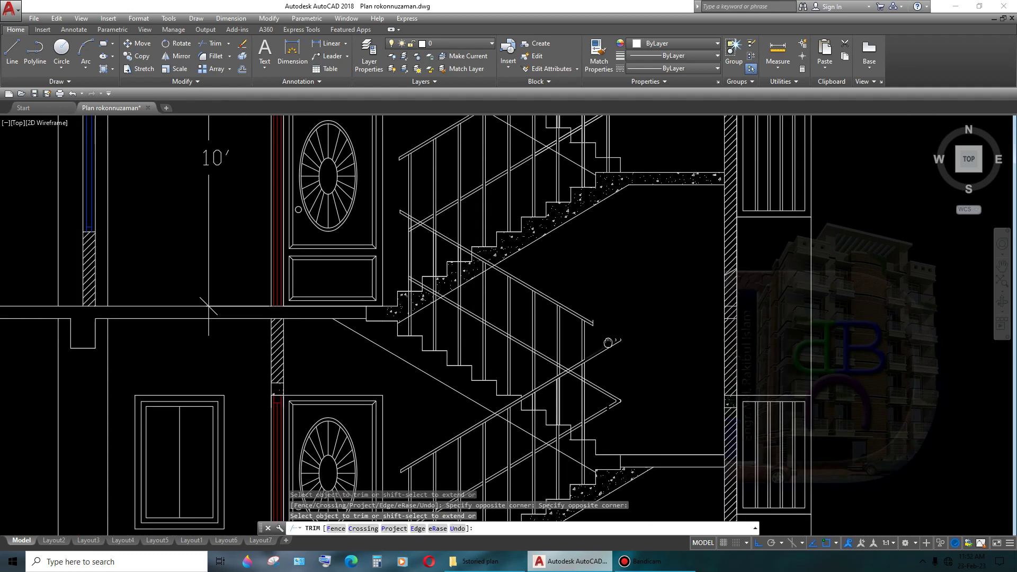
scroll(604, 358, up, 1)
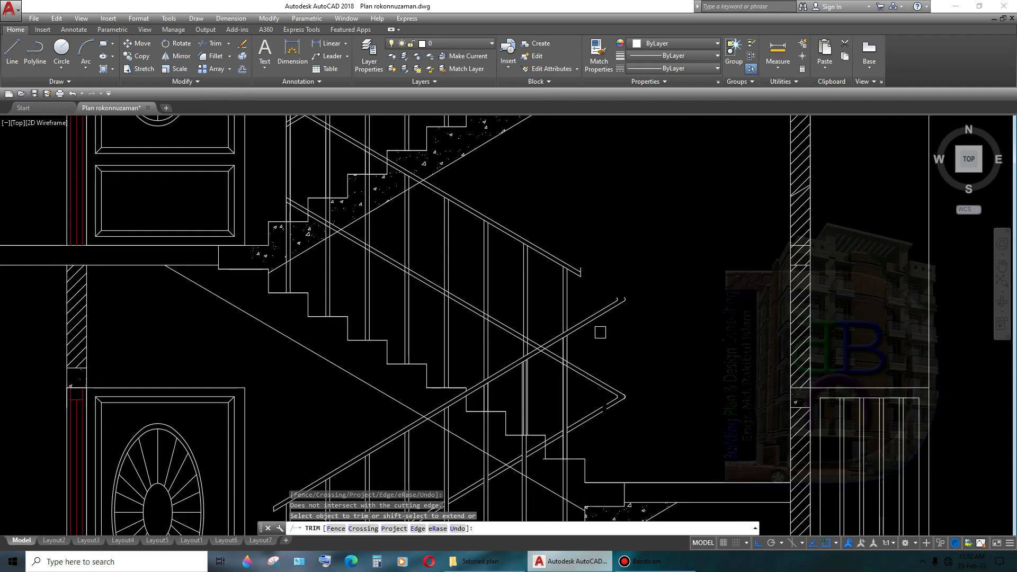
key(Return)
- Try stretching the railing line's end at the landing by its grip, then cancel
text(l)
key(Return)
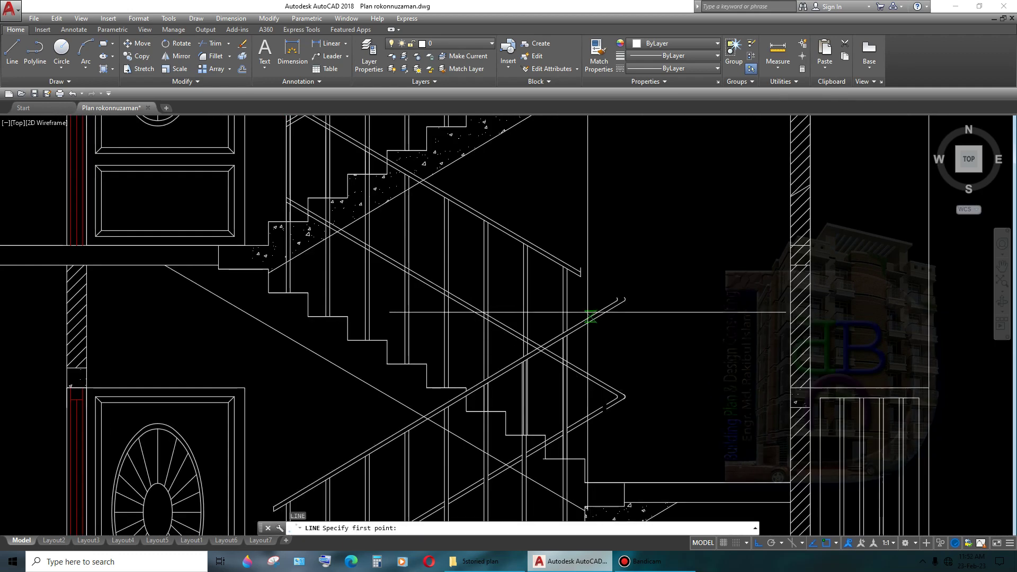
key(Escape)
click(580, 273)
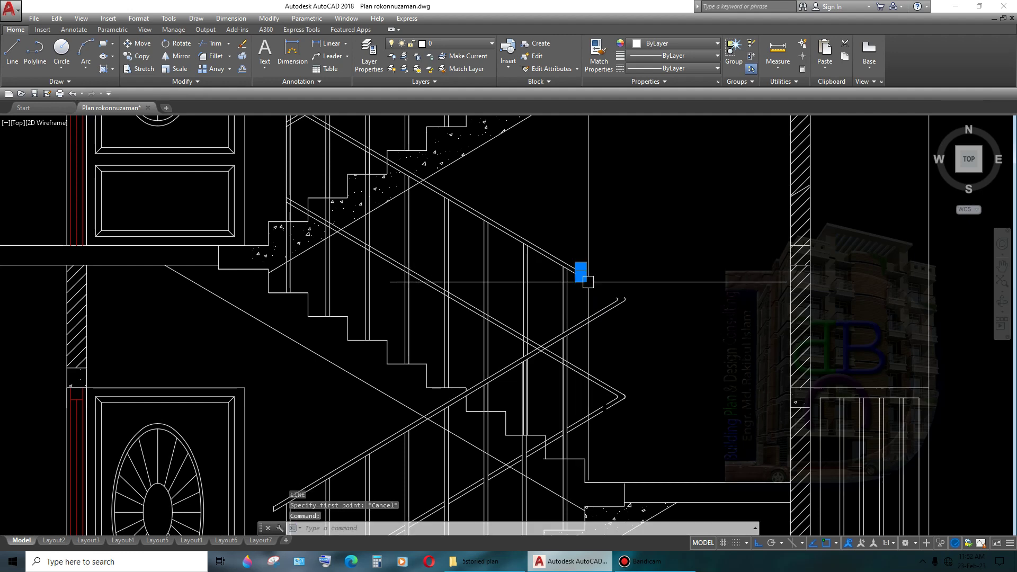
middle_drag(595, 482, 586, 365)
scroll(588, 363, up, 3)
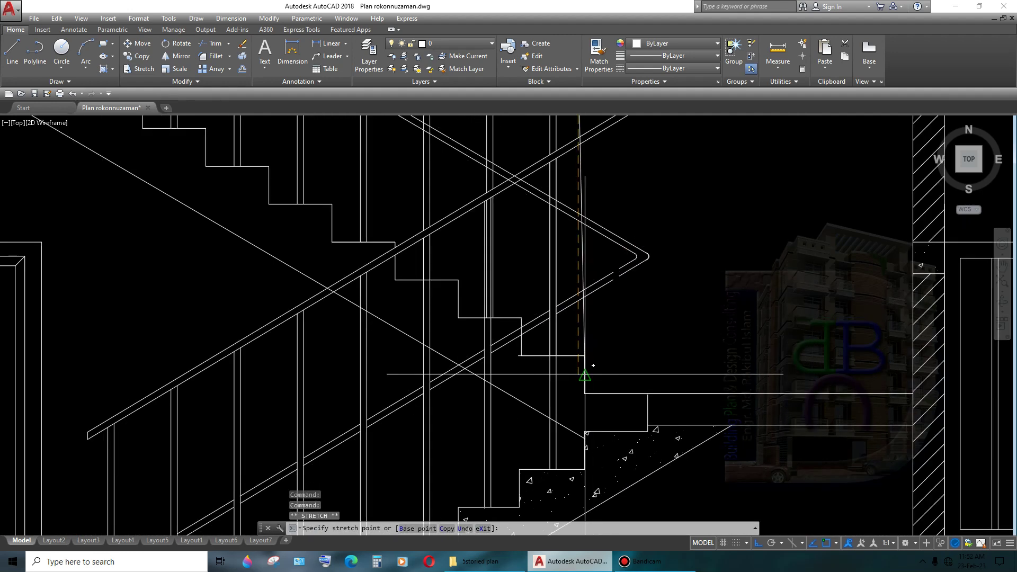
scroll(582, 361, up, 2)
scroll(577, 354, up, 1)
middle_drag(605, 418, 604, 426)
key(Escape)
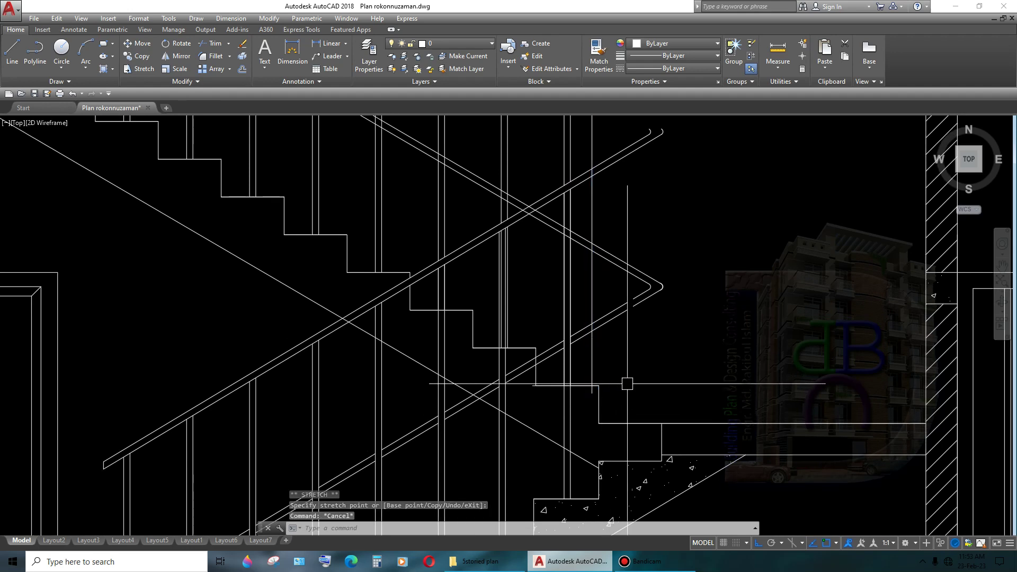
- Trim away the lines inside the handrail corner with a crossing window
text(tr)
key(Return)
key(Return)
click(691, 245)
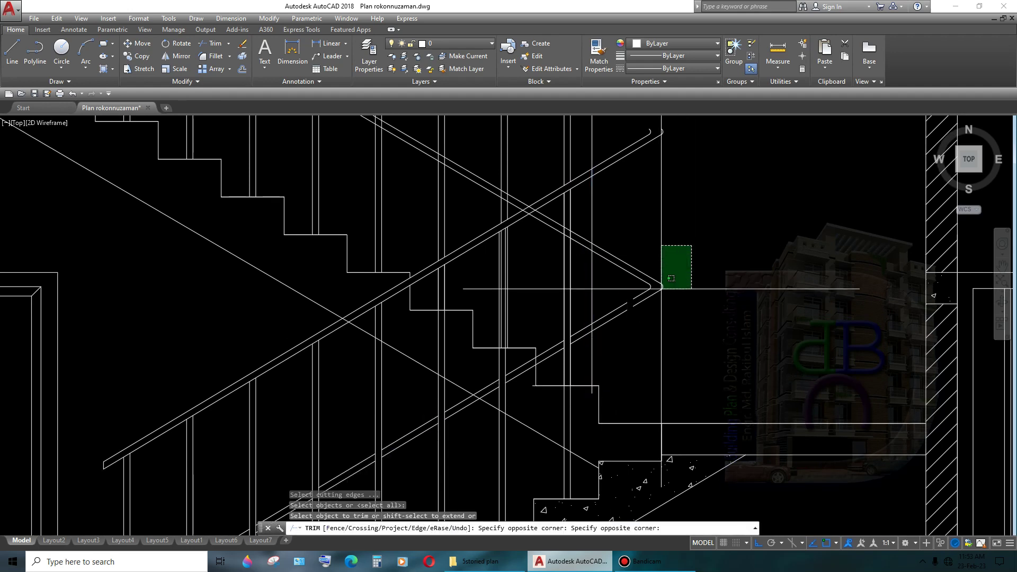
click(615, 340)
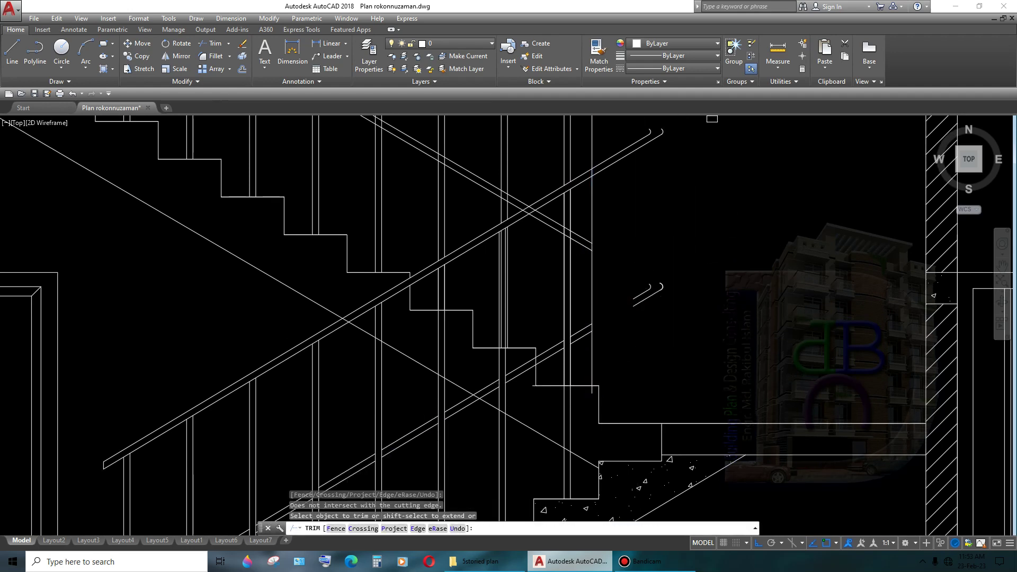
key(Escape)
- Erase eight leftover stray lines with a selection window
scroll(654, 326, down, 2)
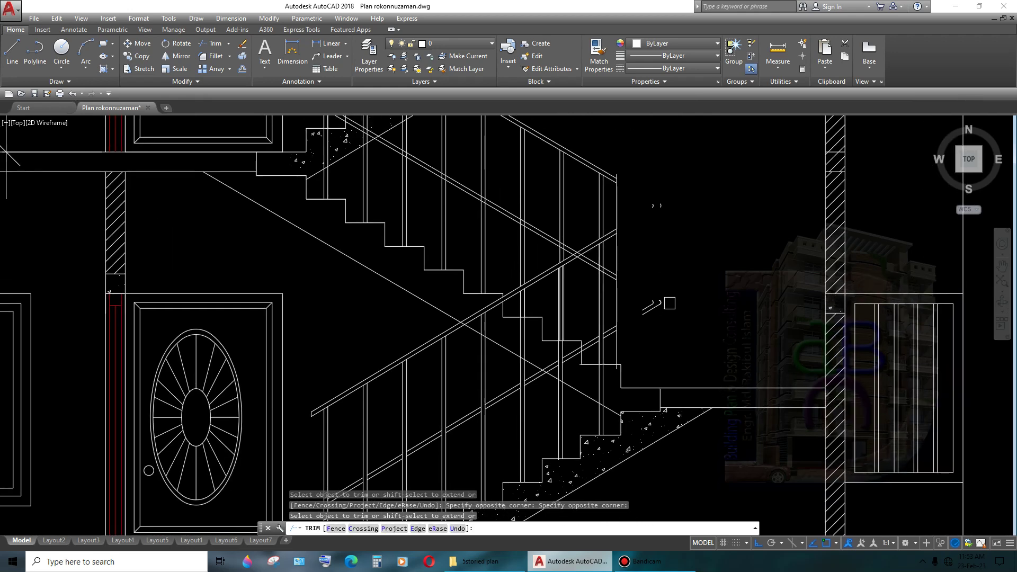
click(704, 196)
click(648, 325)
key(Delete)
scroll(627, 315, up, 1)
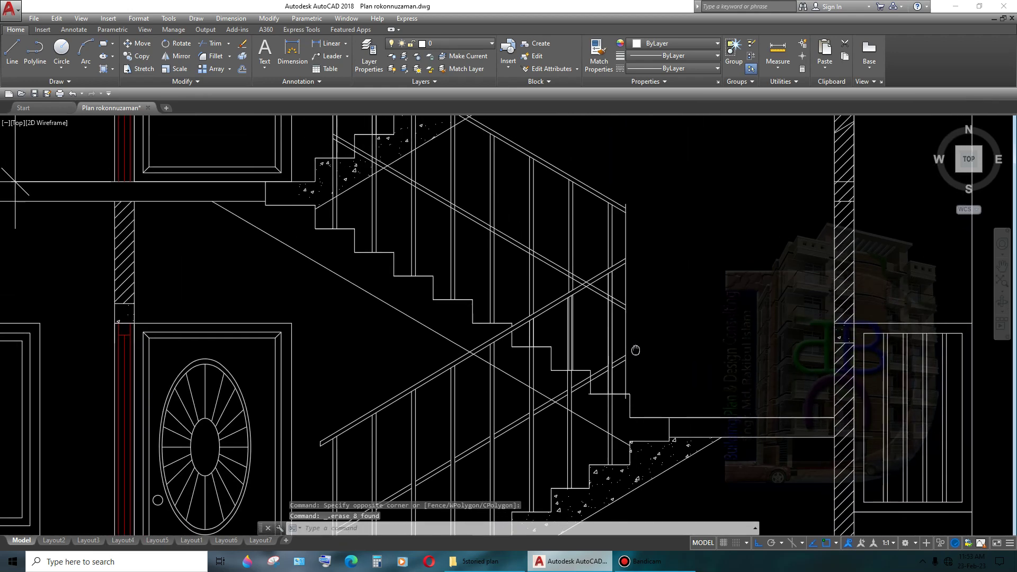
scroll(622, 310, up, 1)
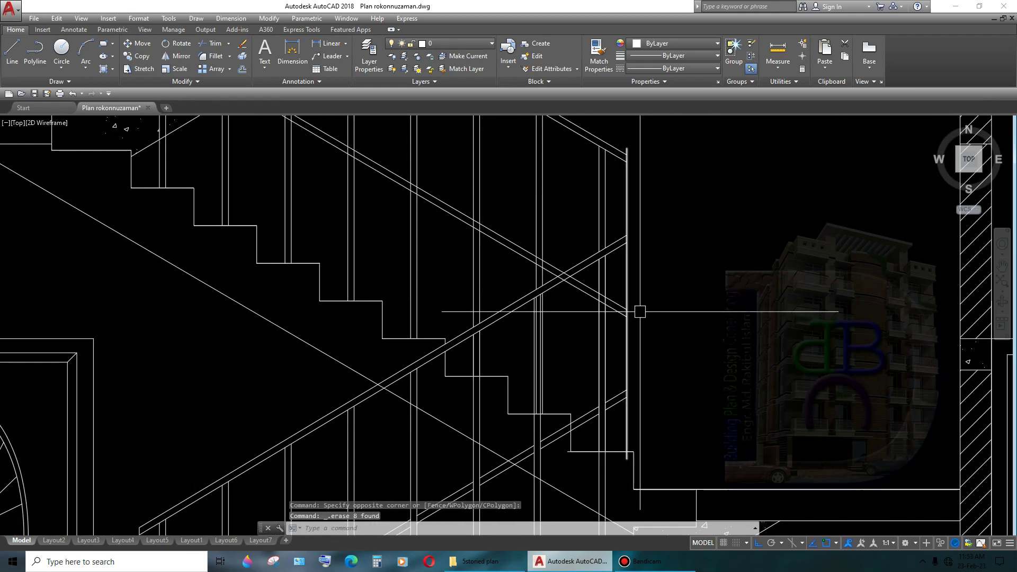
scroll(641, 313, down, 2)
scroll(567, 331, up, 2)
- Erase the stray pieces near the handrail and the short diagonal railing piece
click(567, 332)
click(566, 372)
middle_drag(566, 373, 599, 352)
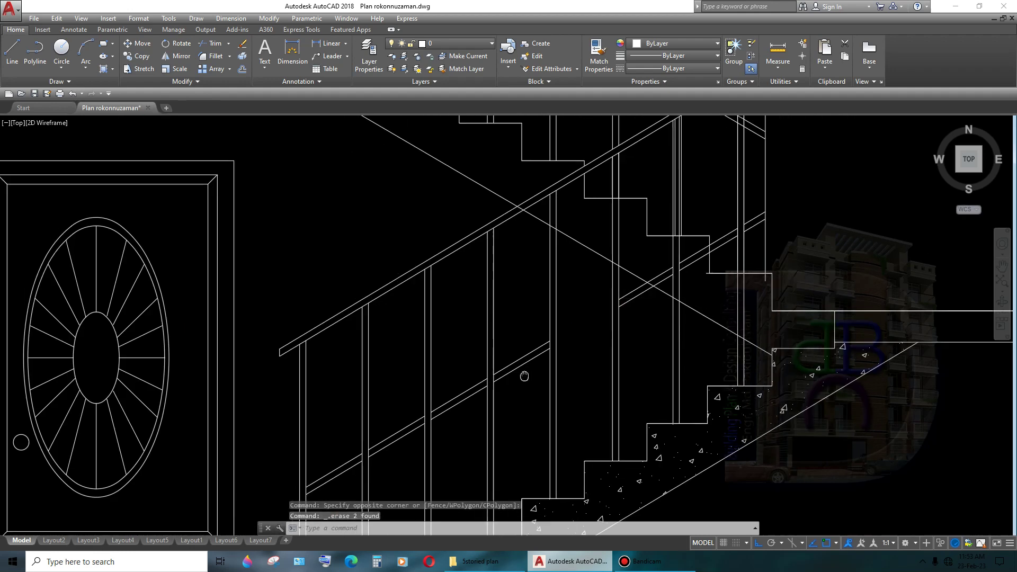
click(545, 310)
key(Delete)
click(434, 416)
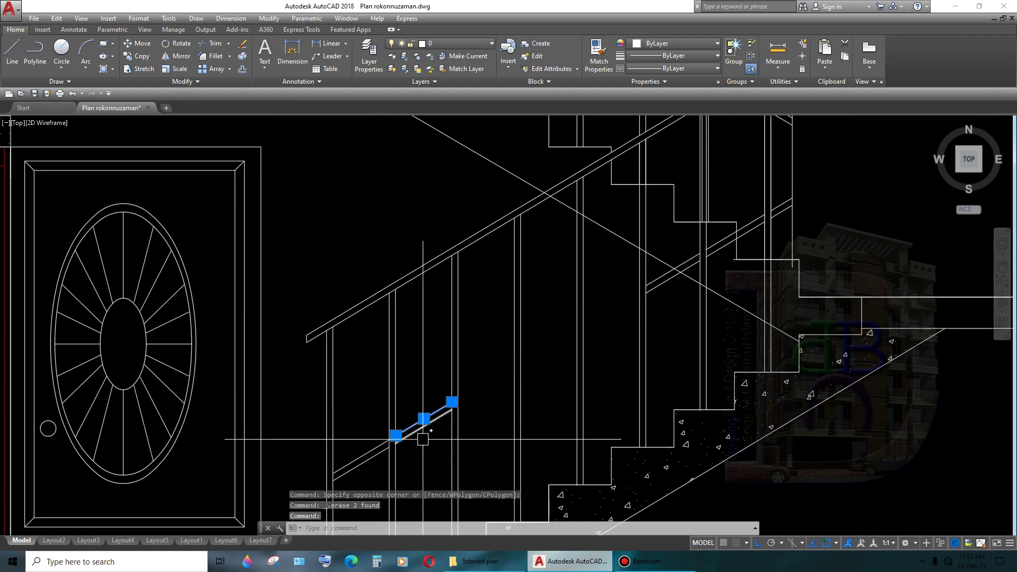
click(408, 447)
key(Delete)
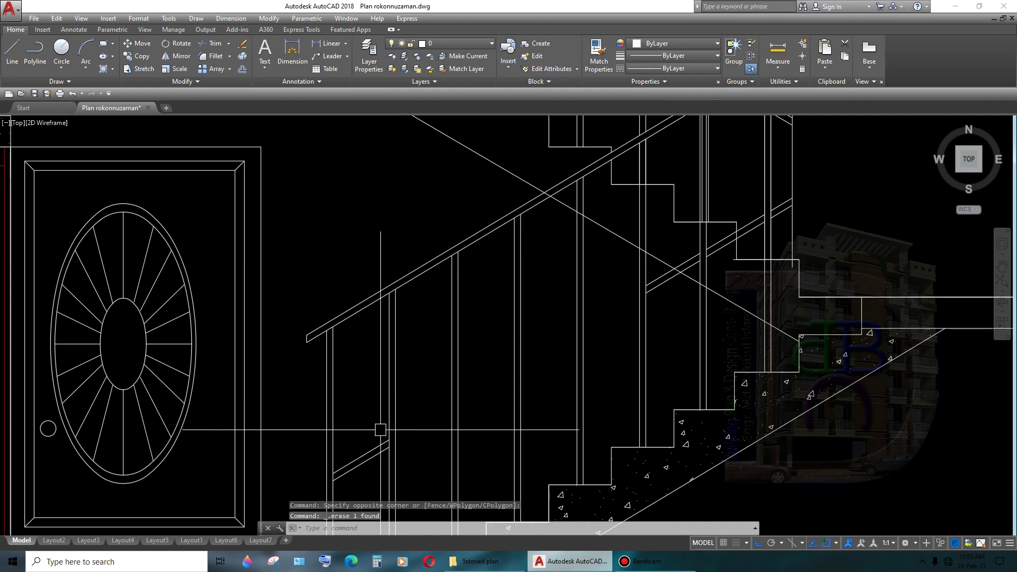
- Erase the two parallel diagonal lines by the handrail
scroll(375, 456, down, 3)
scroll(642, 322, up, 4)
scroll(661, 358, up, 2)
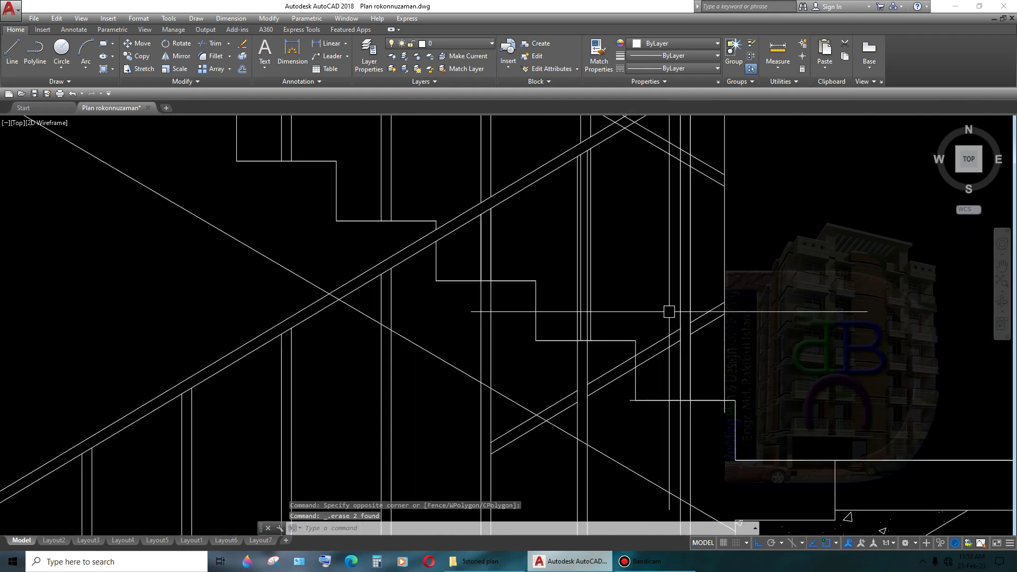
click(661, 358)
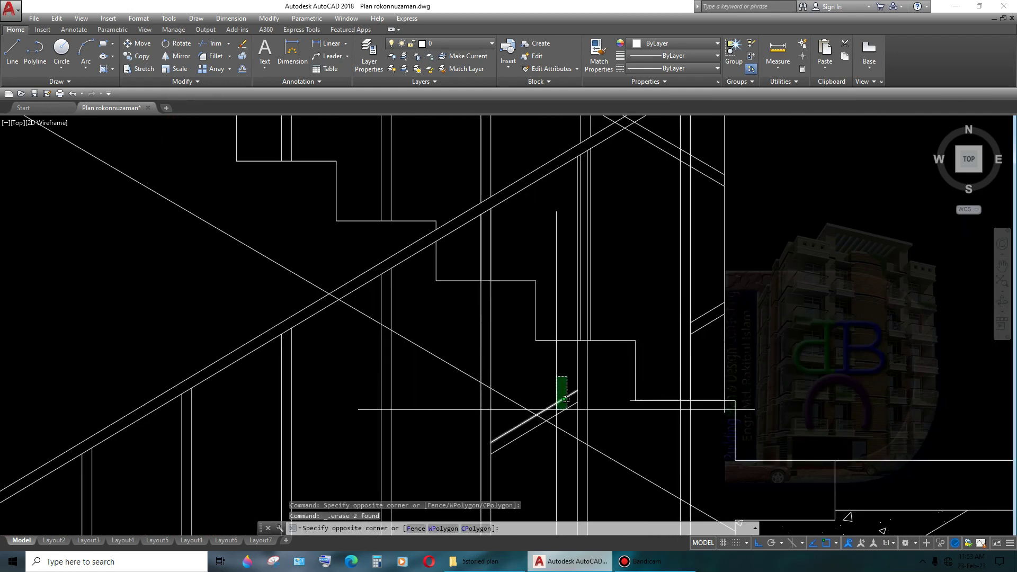
key(Delete)
scroll(632, 390, up, 1)
scroll(643, 358, up, 1)
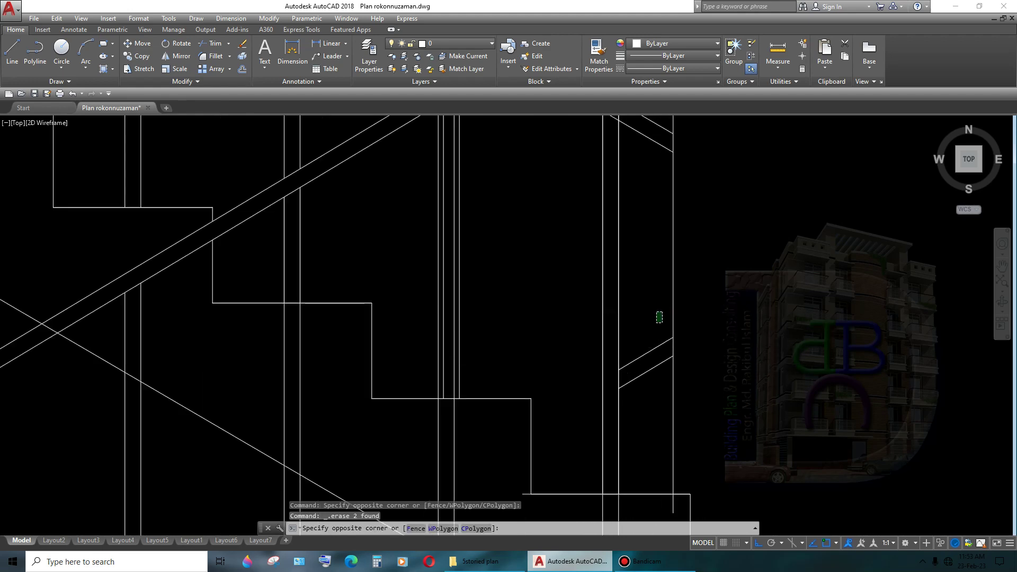
scroll(660, 317, down, 2)
scroll(678, 363, up, 1)
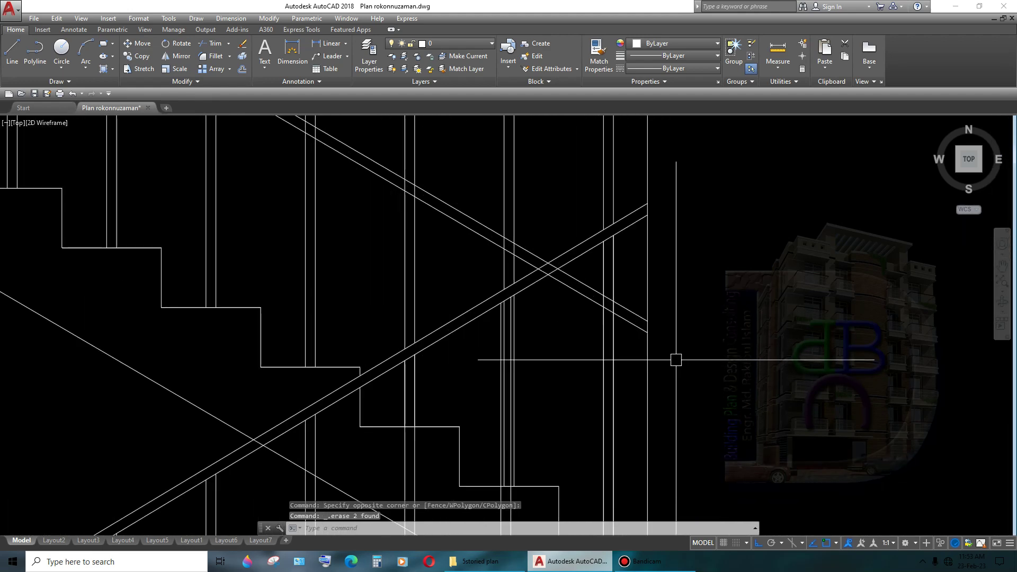
- Draw a short line closing the handrail end at the stair landing
text(l)
key(Return)
scroll(662, 344, up, 2)
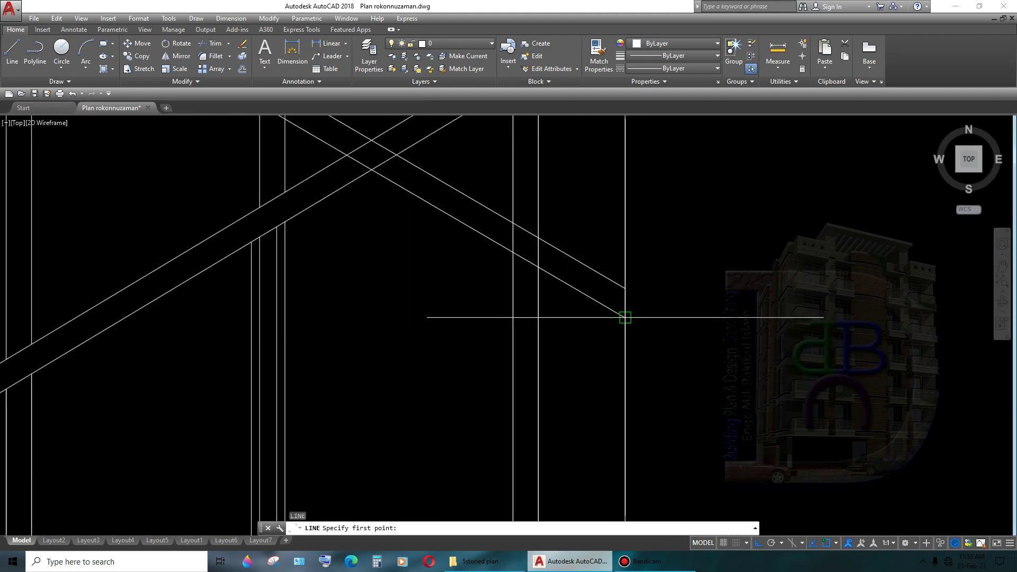
scroll(654, 358, down, 2)
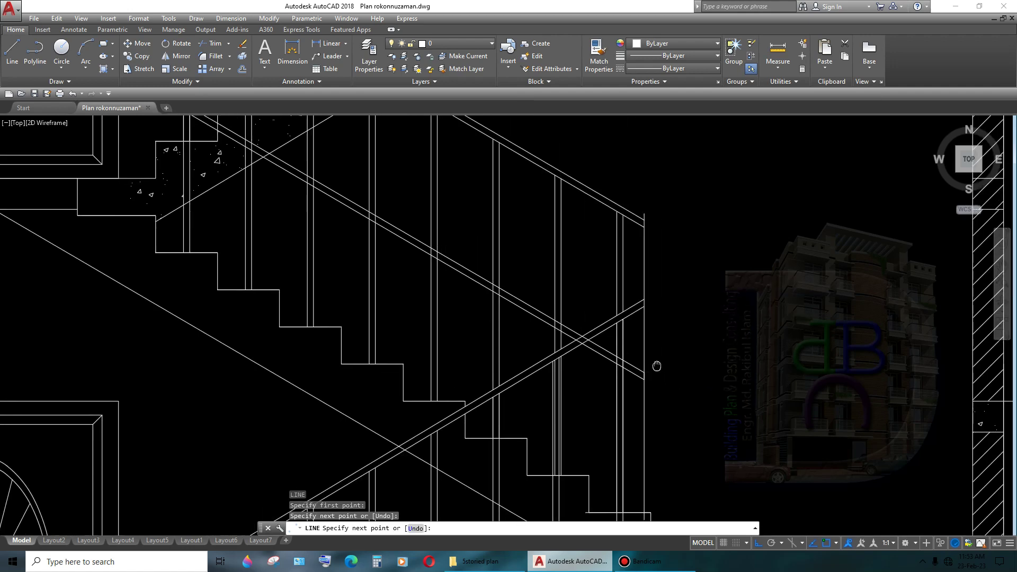
scroll(649, 318, up, 1)
key(Return)
key(Return)
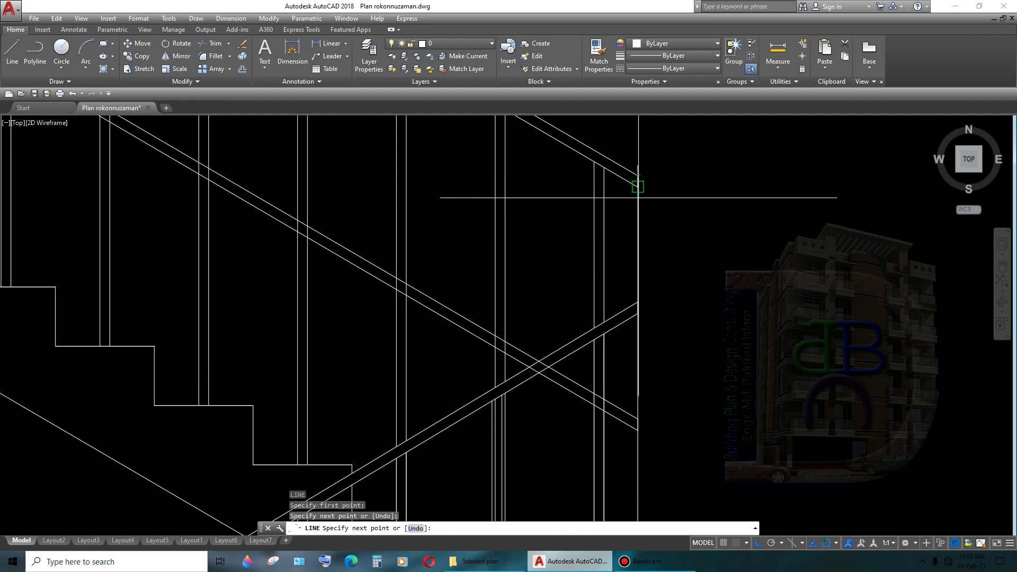
key(Escape)
- Erase four stray lines crossing the handrail: one singly, then three by window
drag(731, 227, 688, 347)
key(Delete)
scroll(694, 370, down, 3)
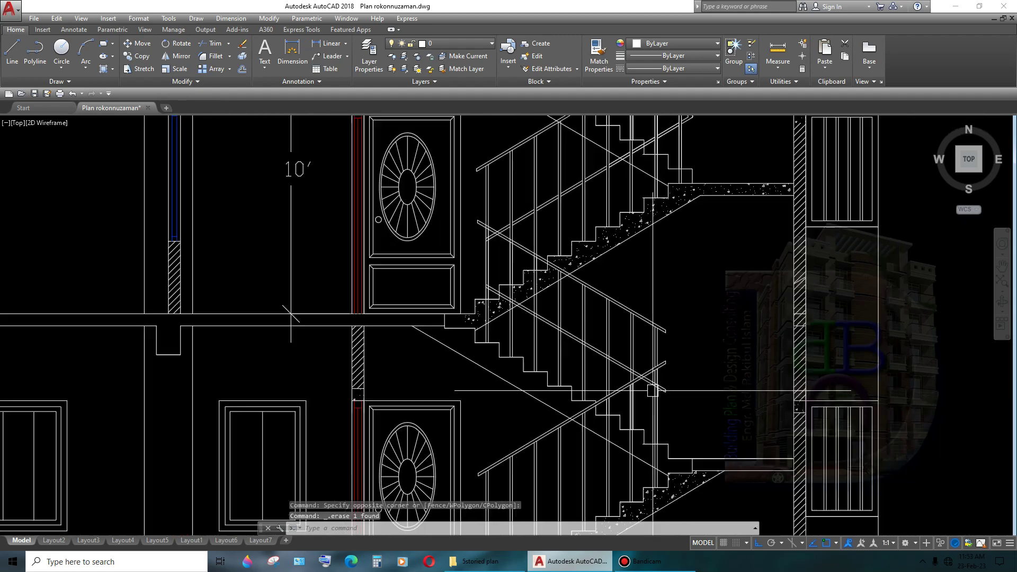
scroll(653, 390, up, 5)
click(698, 352)
click(671, 419)
key(Delete)
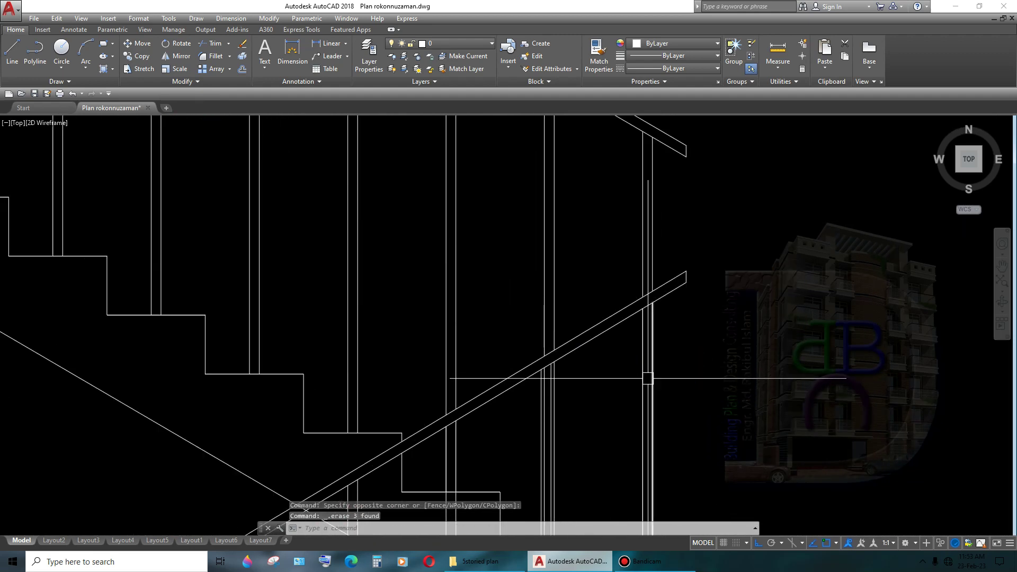
scroll(647, 378, down, 3)
scroll(685, 410, up, 1)
- Pan and zoom over the stair flights to check the cleaned handrails
middle_drag(692, 426, 689, 362)
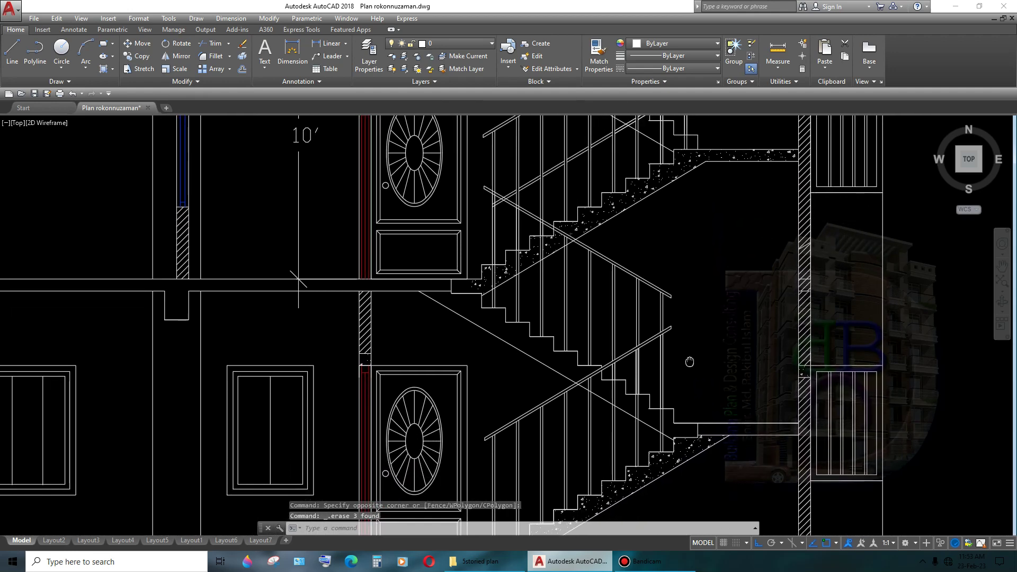
scroll(686, 374, down, 4)
scroll(680, 388, up, 3)
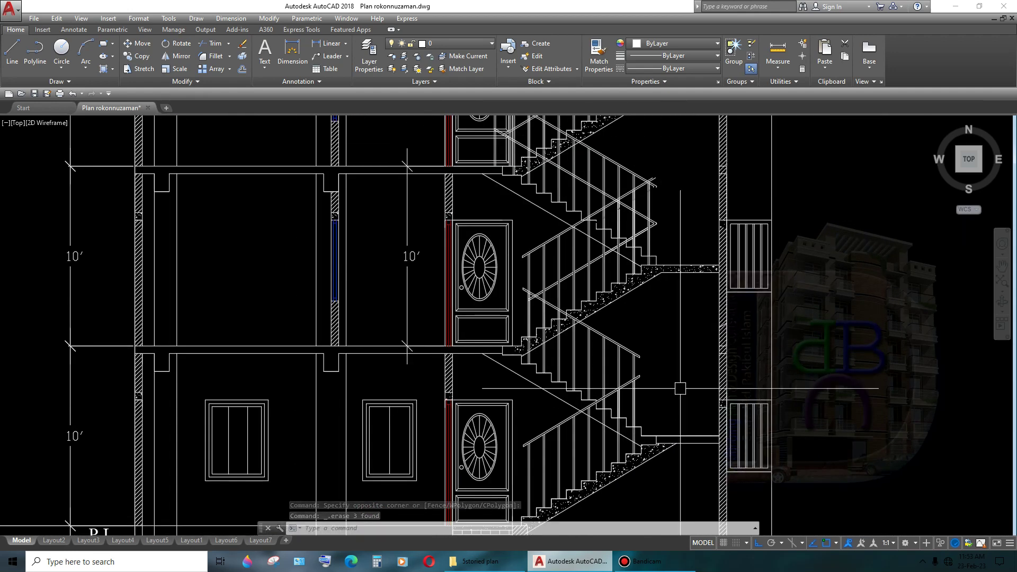
scroll(679, 388, up, 2)
scroll(699, 318, up, 1)
middle_drag(710, 263, 710, 298)
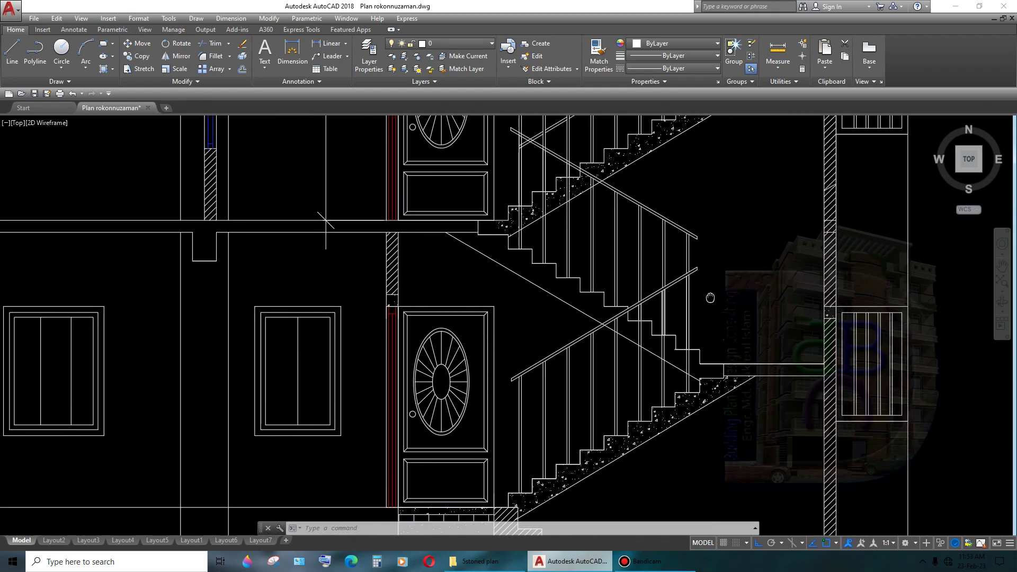
scroll(501, 413, up, 2)
scroll(617, 347, down, 2)
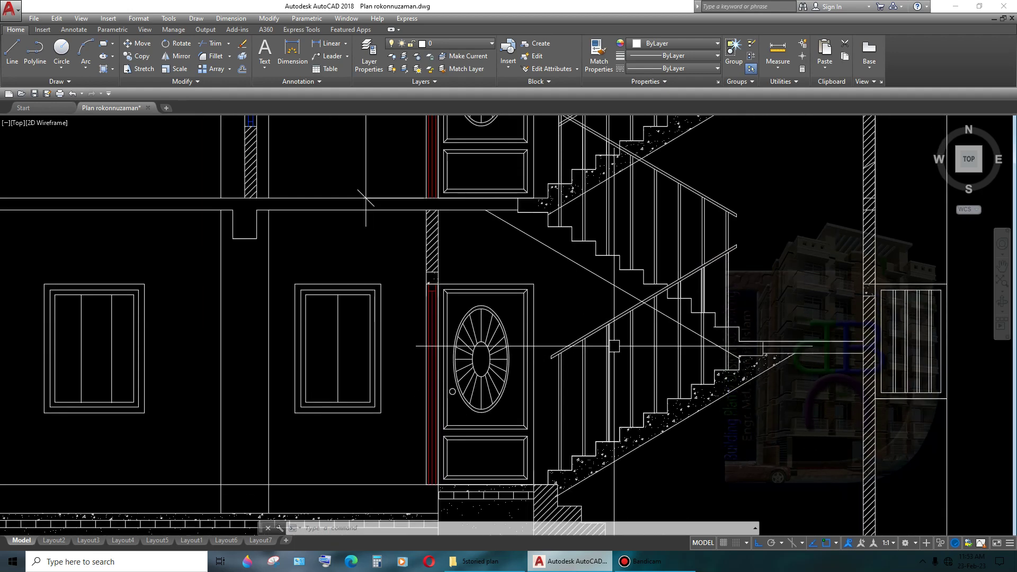
- Start an offset at the default 2'6" distance, then cancel it
text(o)
key(Return)
text(2'6")
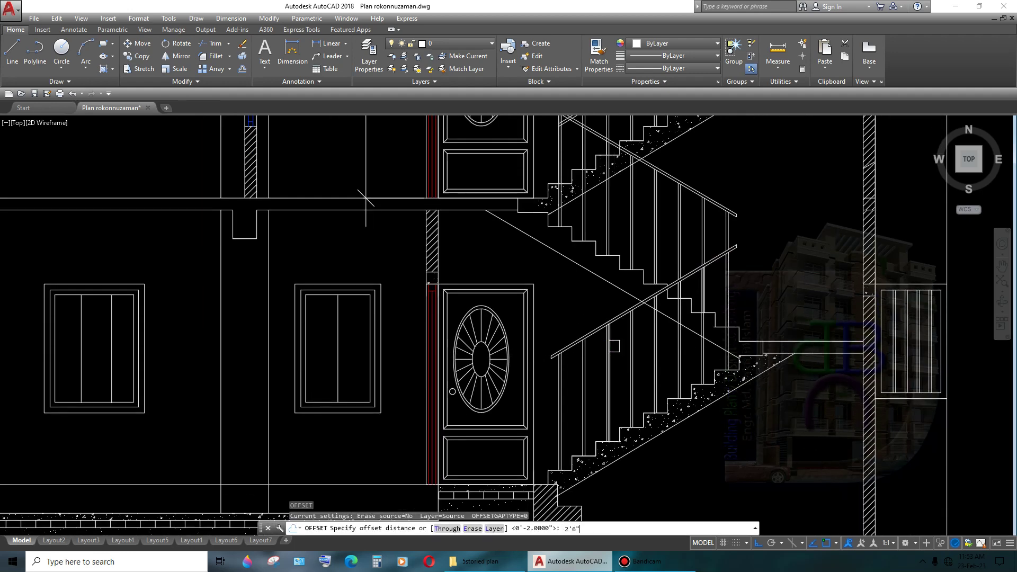
key(Return)
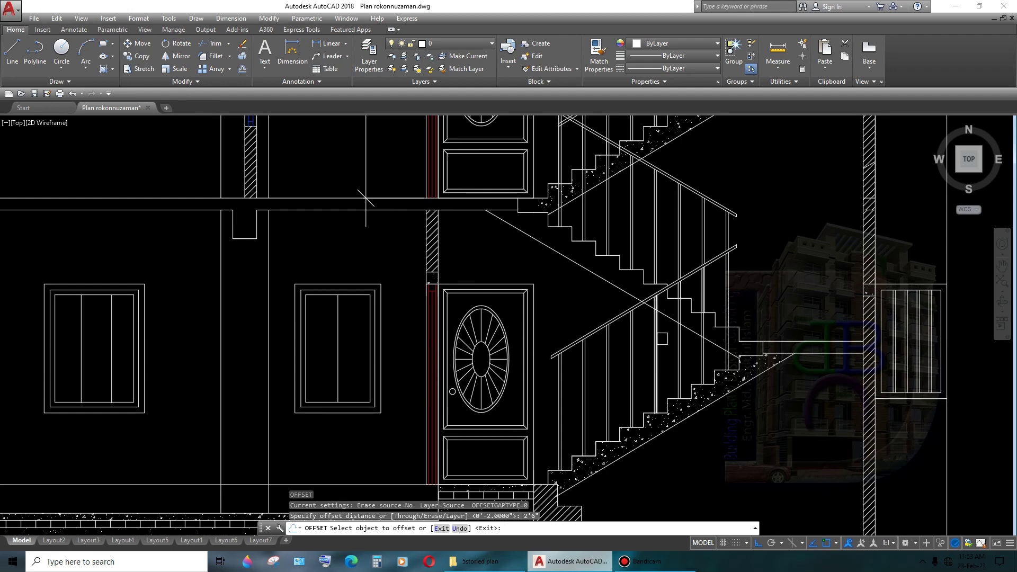
scroll(366, 201, down, 4)
scroll(314, 302, up, 4)
scroll(314, 302, up, 2)
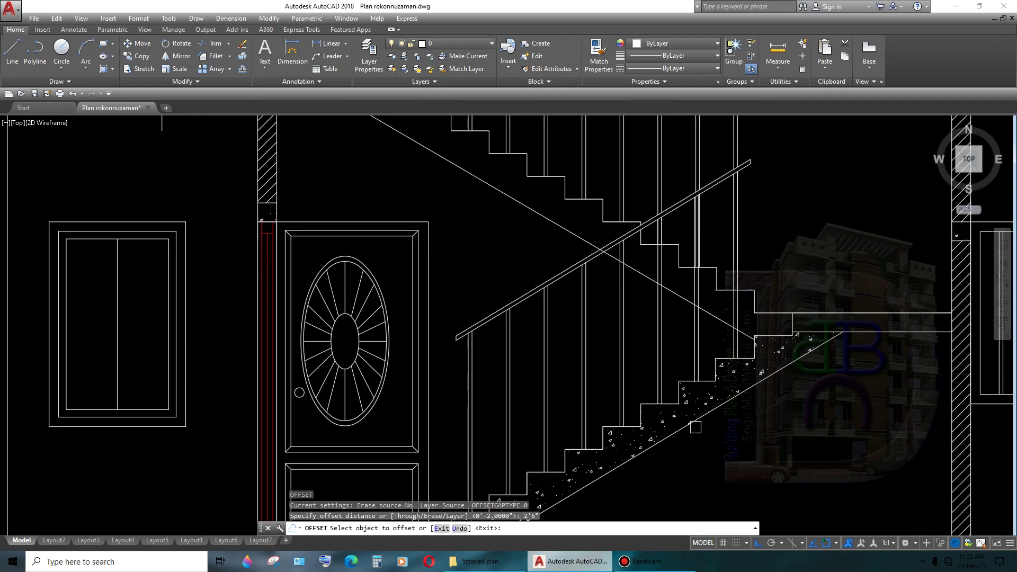
key(Escape)
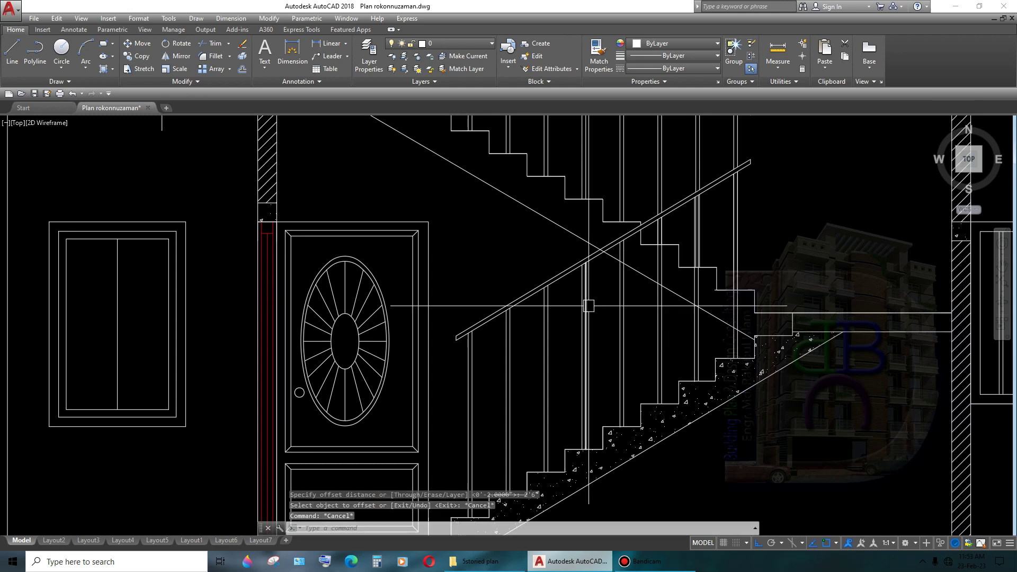
- Offset the lower handrail line 5 inches below itself
text(o)
key(Return)
text(5)
key(Return)
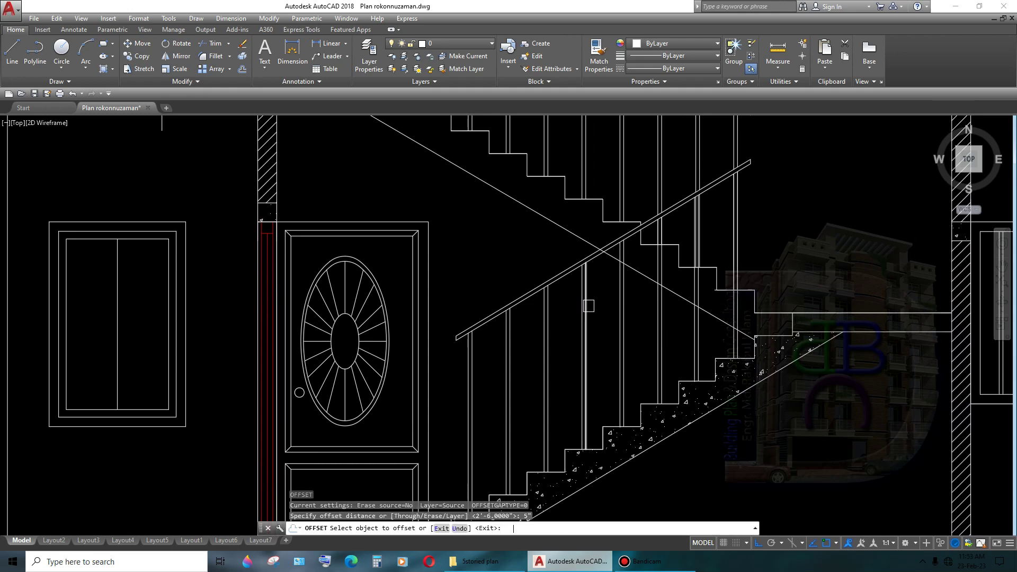
click(567, 270)
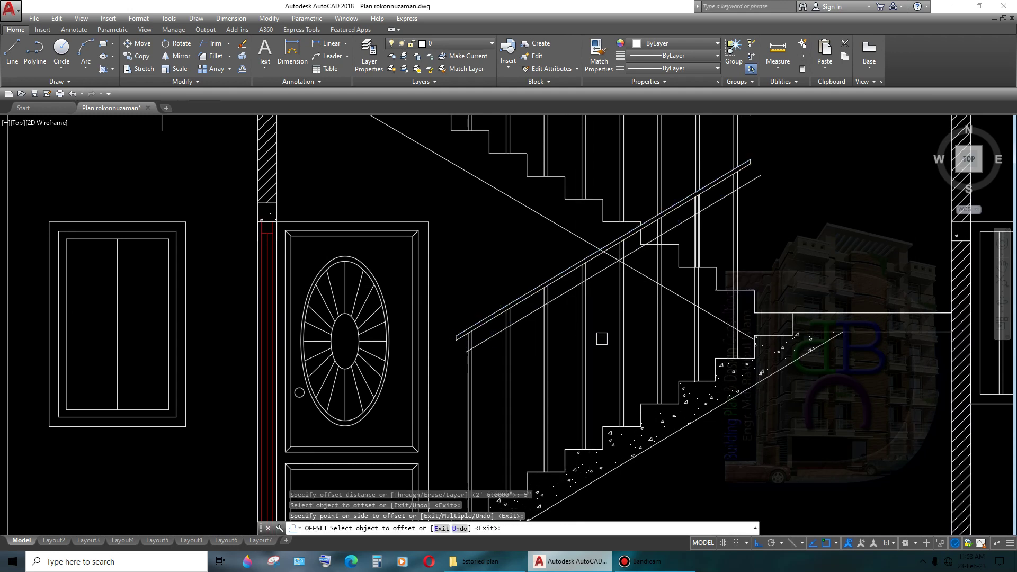
click(602, 339)
middle_drag(602, 339, 602, 347)
key(Return)
- Make another 5-inch offset of the lower handrail and delete an unwanted offset line
text(o)
key(Return)
key(Return)
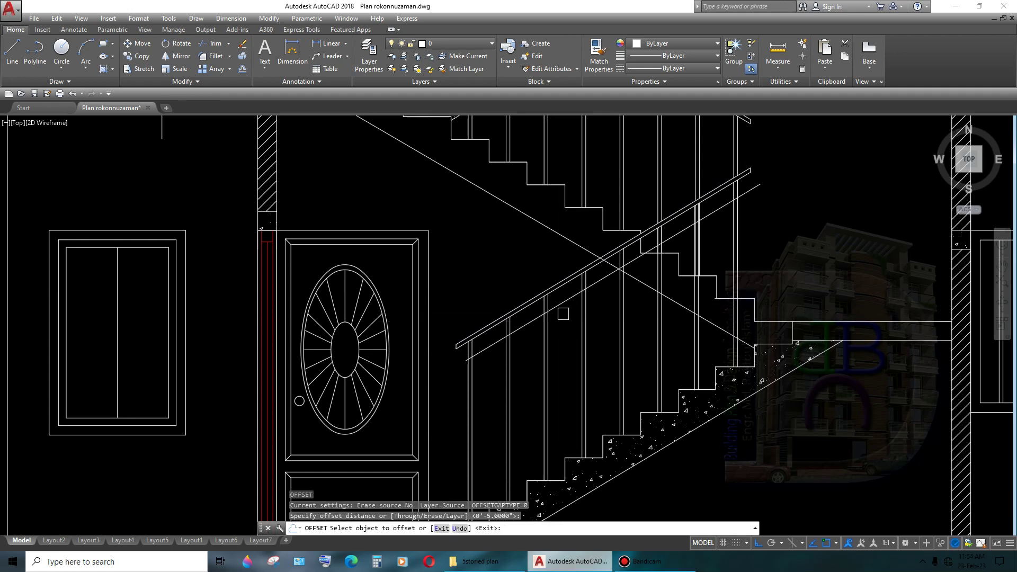
click(563, 303)
click(575, 321)
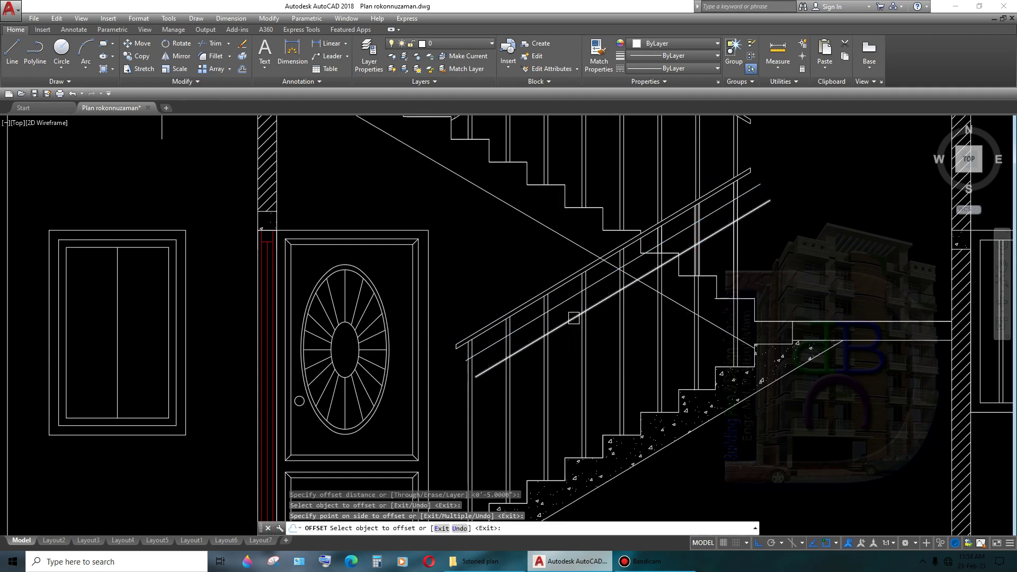
key(Return)
click(573, 318)
key(Delete)
scroll(473, 336, up, 4)
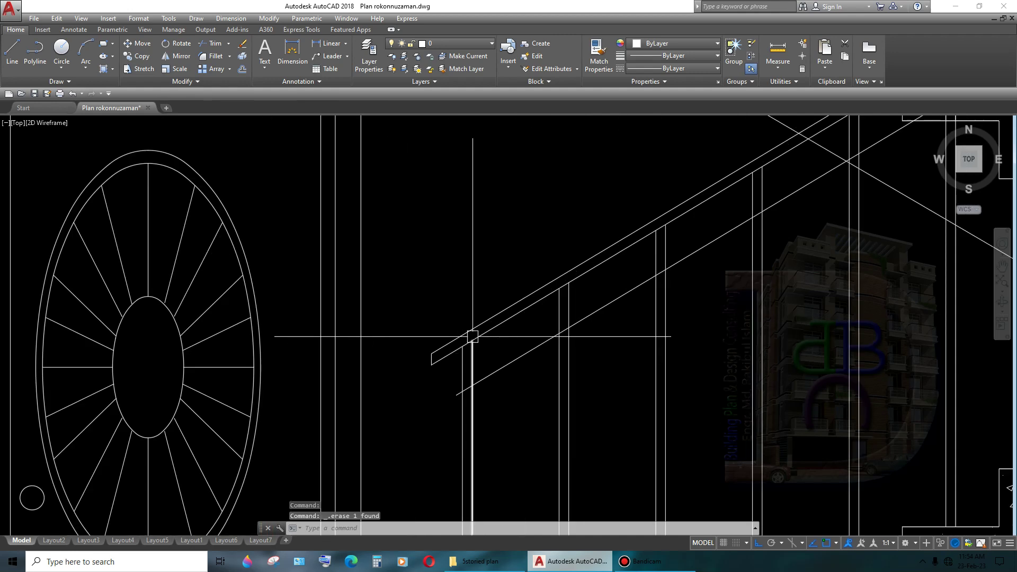
scroll(472, 337, up, 2)
- Offset the handrail lines twice more, 5 inches to the lower side
text(o)
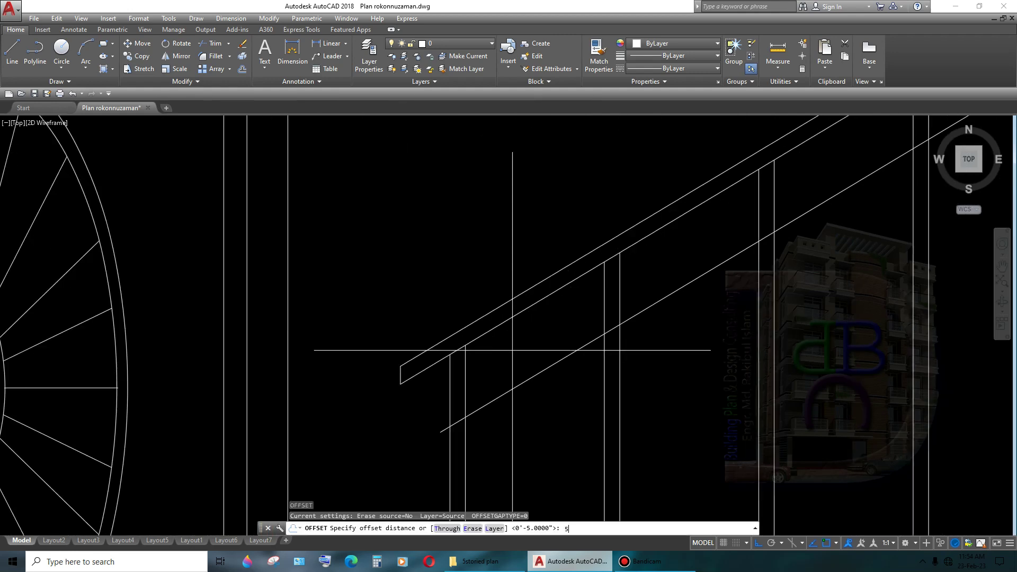
key(Return)
click(535, 297)
click(555, 346)
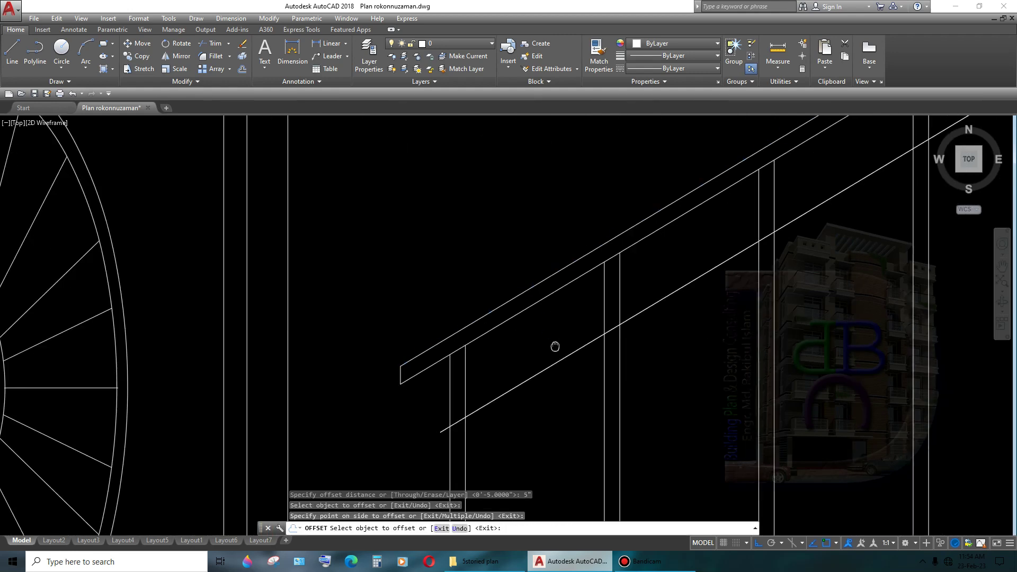
click(531, 310)
click(551, 338)
key(Return)
scroll(551, 338, down, 3)
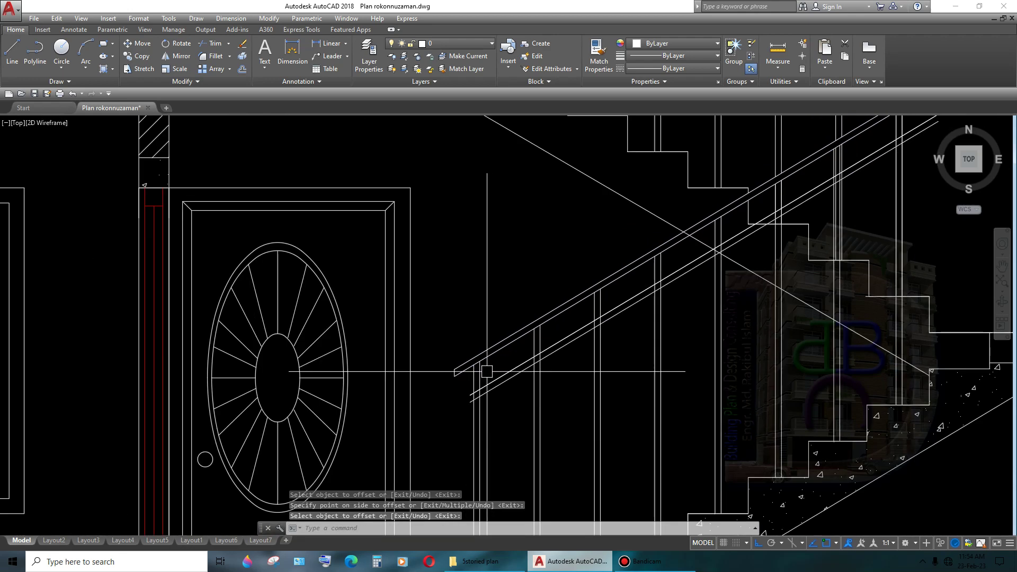
scroll(452, 380, down, 3)
- Delete three extra handrail lines using two selection windows
scroll(640, 396, down, 2)
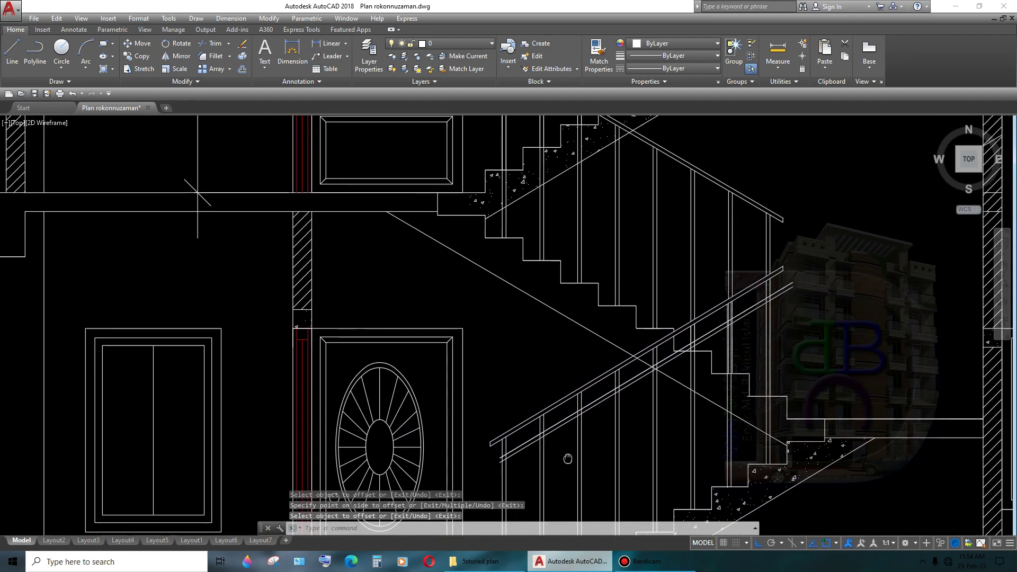
scroll(639, 396, down, 2)
scroll(638, 359, up, 3)
scroll(638, 359, up, 3)
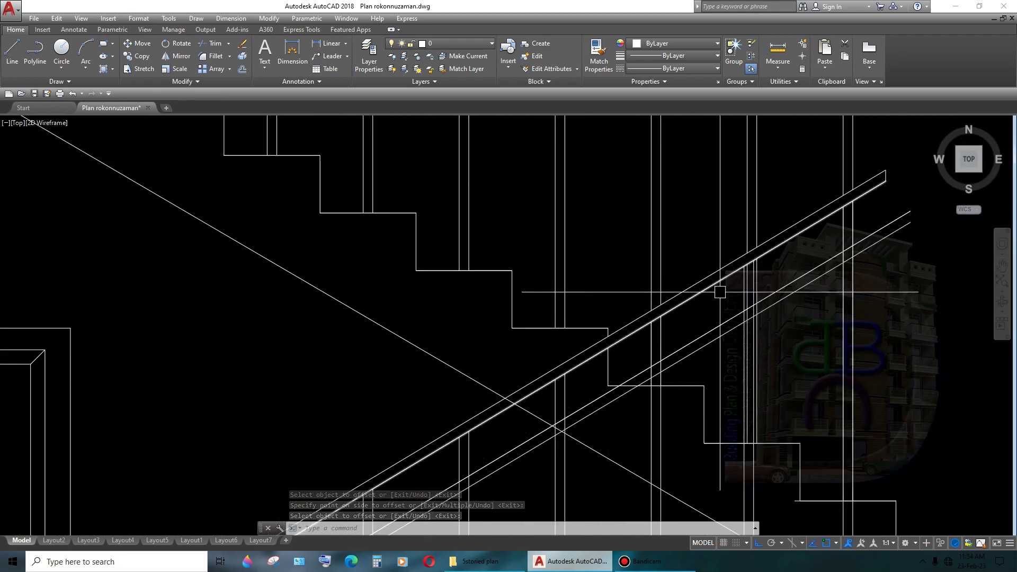
click(719, 298)
click(697, 257)
key(Delete)
scroll(698, 258, down, 3)
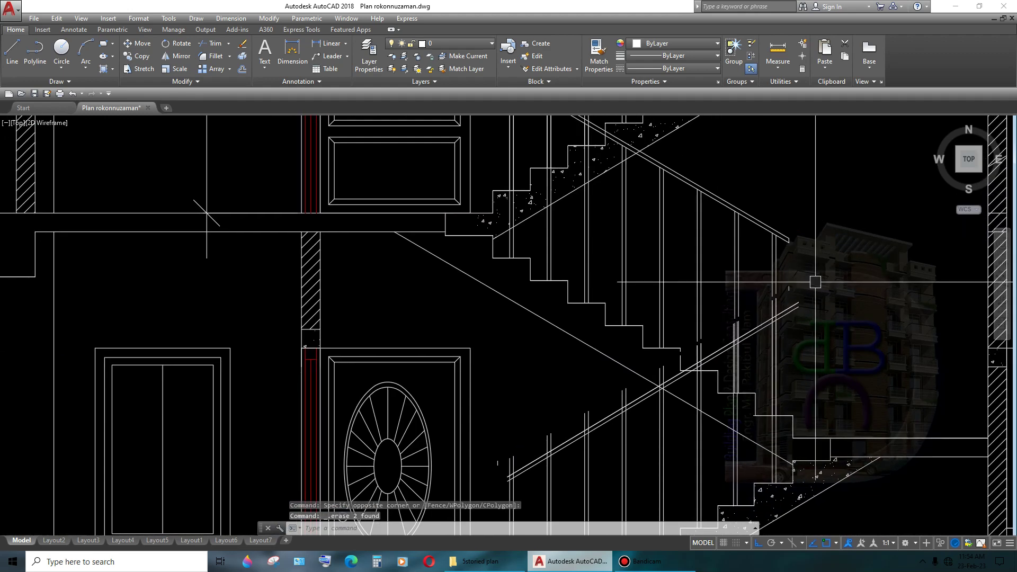
scroll(800, 267, up, 3)
click(800, 267)
click(777, 298)
key(Delete)
- Move to the baluster by the door and undo an accidental grip edit and recent steps
scroll(776, 298, down, 3)
scroll(569, 417, up, 1)
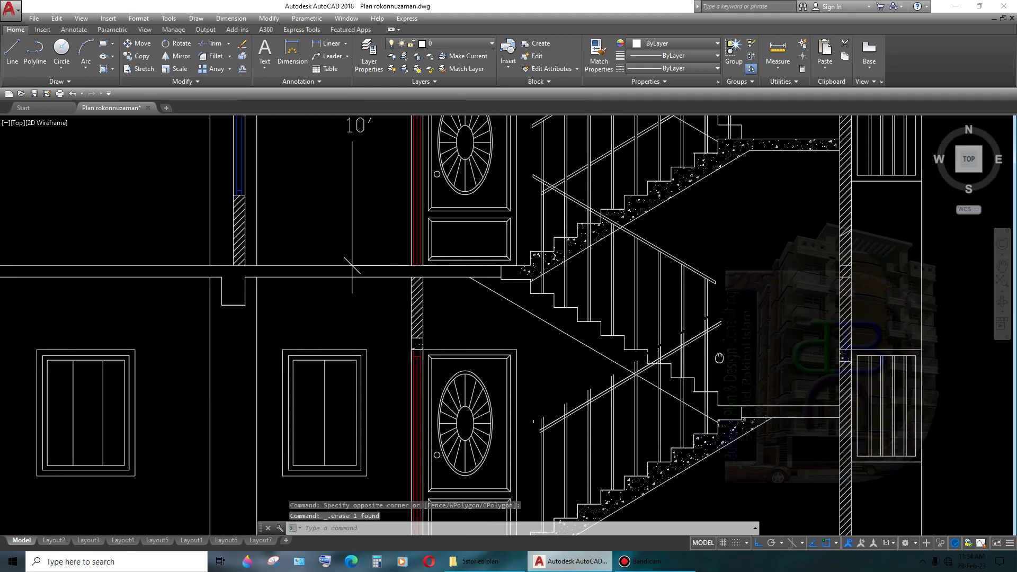
scroll(569, 417, up, 1)
scroll(568, 417, up, 3)
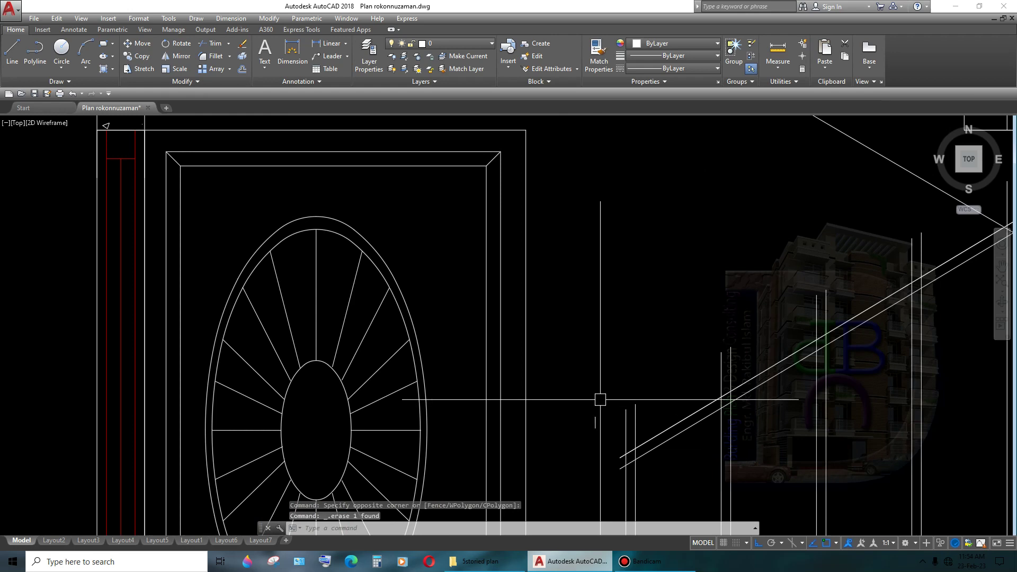
middle_drag(599, 466, 577, 423)
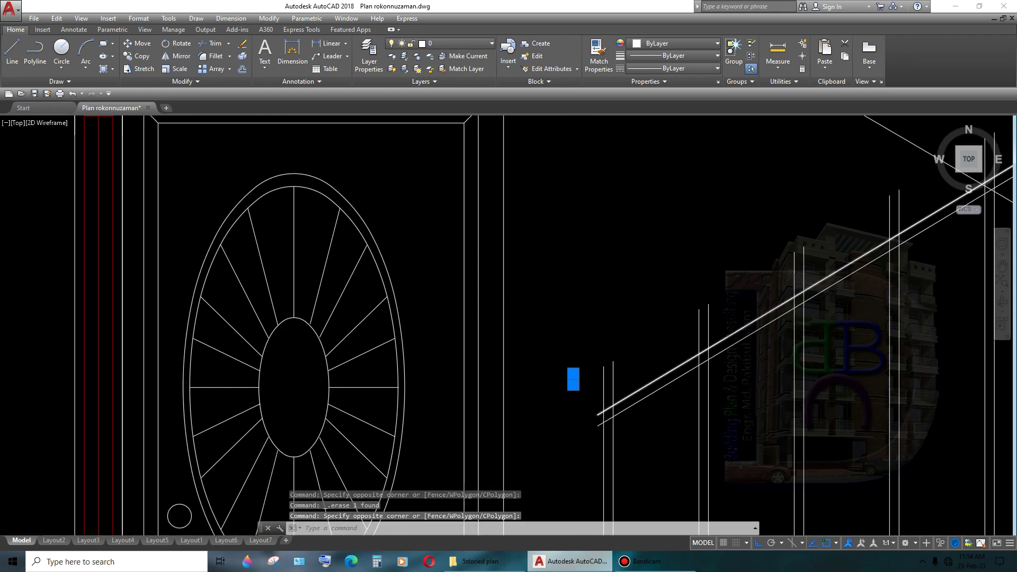
text(l)
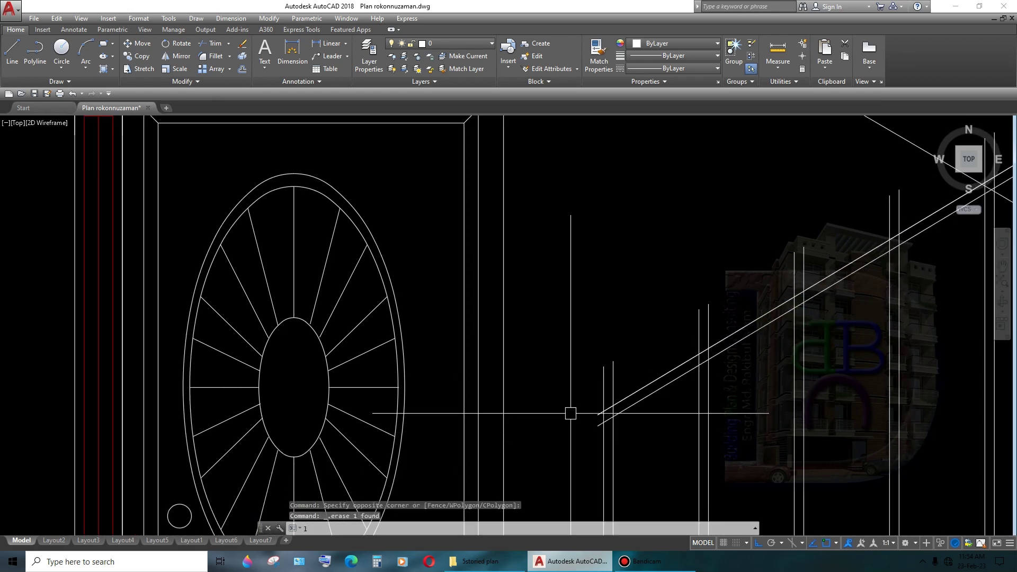
key(Return)
key(Escape)
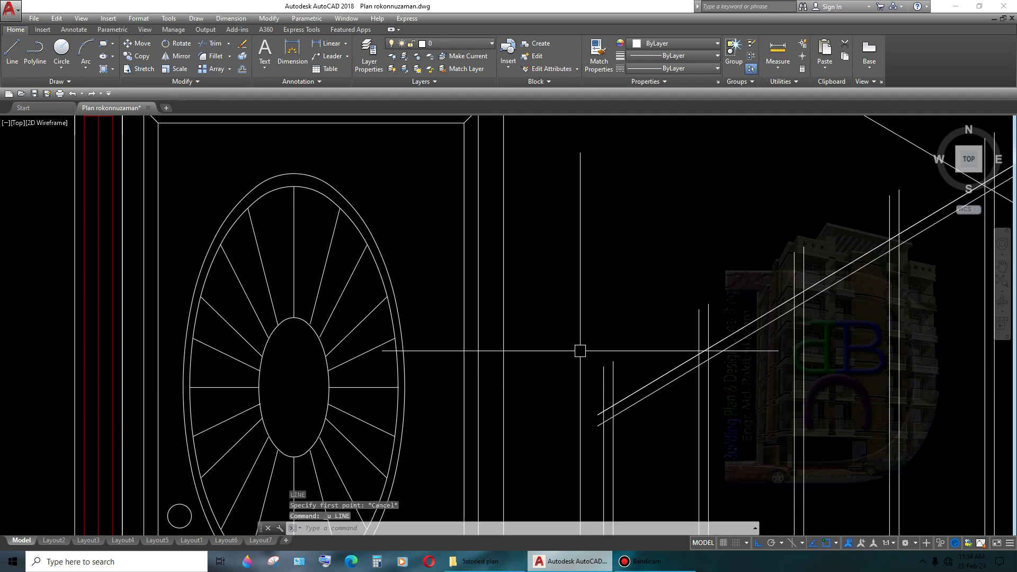
click(573, 379)
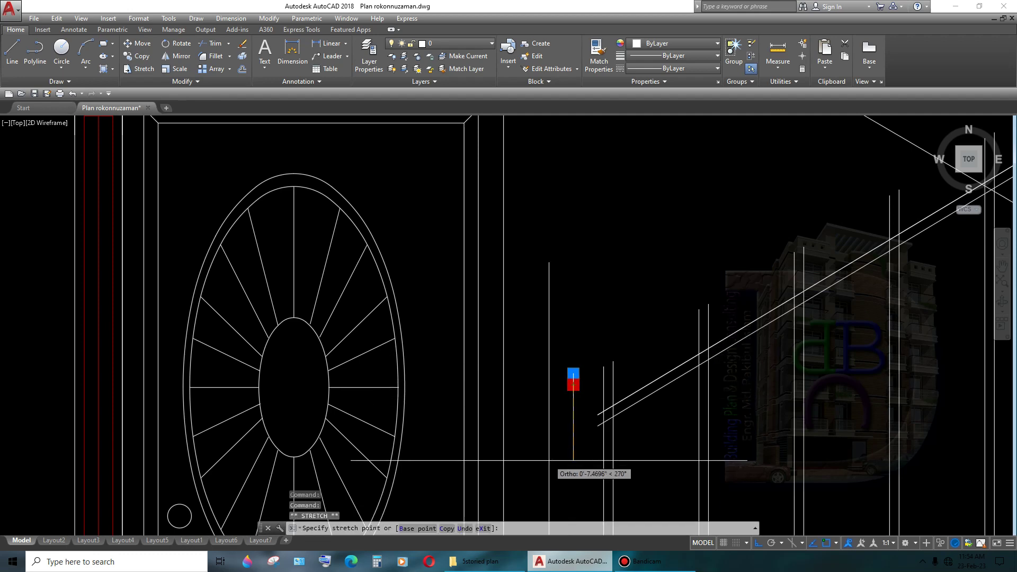
scroll(623, 440, down, 8)
key(Escape)
scroll(718, 383, up, 4)
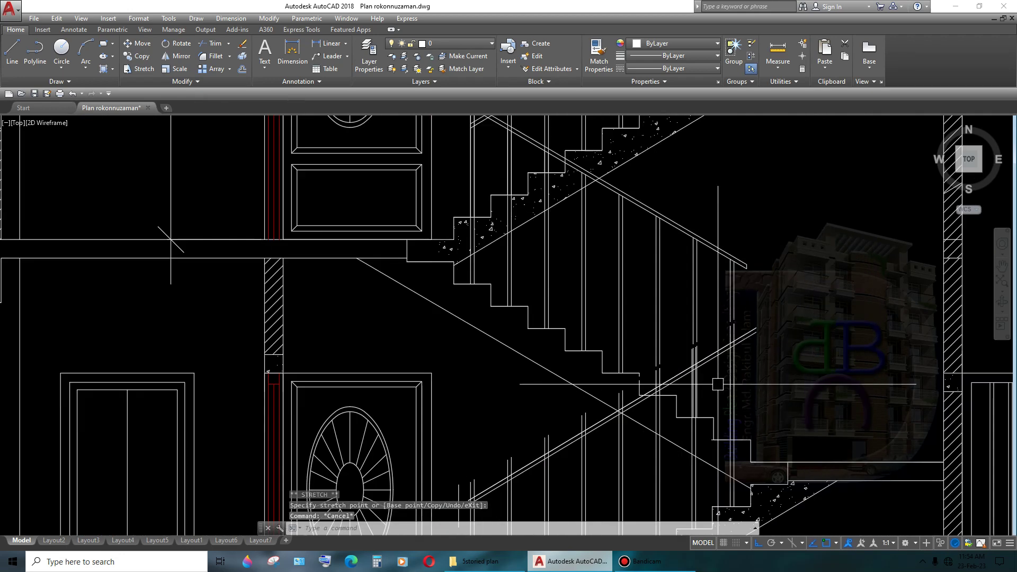
key(ctrl+z)
key(ctrl+z)
key(ctrl+z)
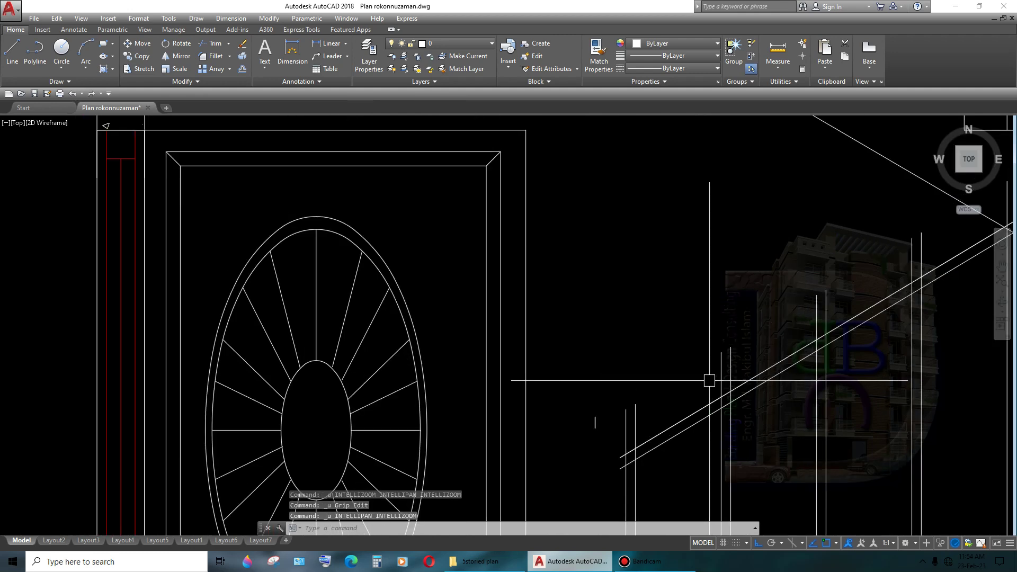
key(ctrl+z)
key(ctrl+z)
key(ctrl+z)
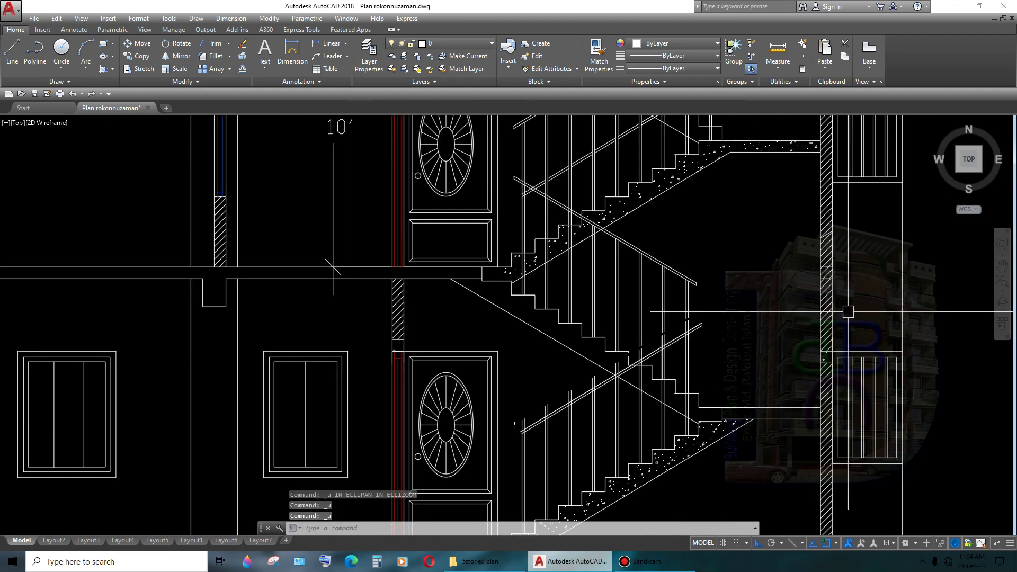
key(ctrl+z)
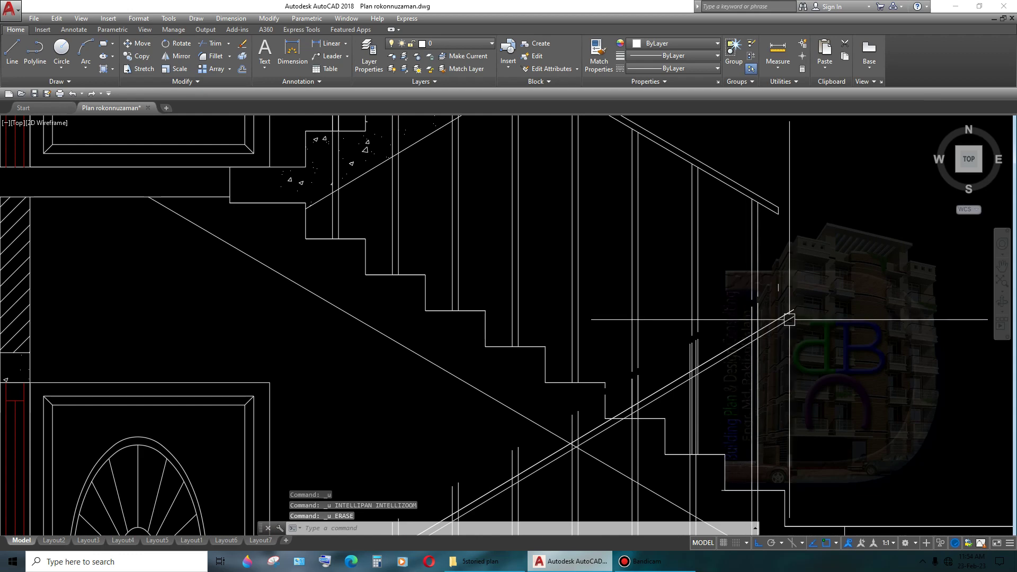
- Grip-stretch the vertical line's end and drag the short baluster's end lower
scroll(789, 320, down, 3)
scroll(789, 319, up, 3)
scroll(768, 272, up, 2)
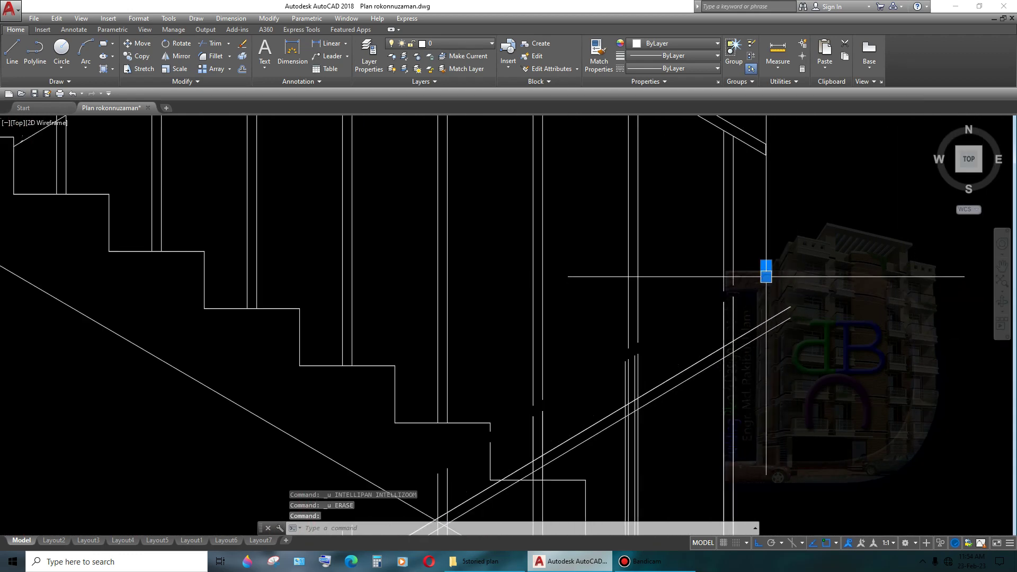
click(765, 276)
scroll(766, 276, down, 3)
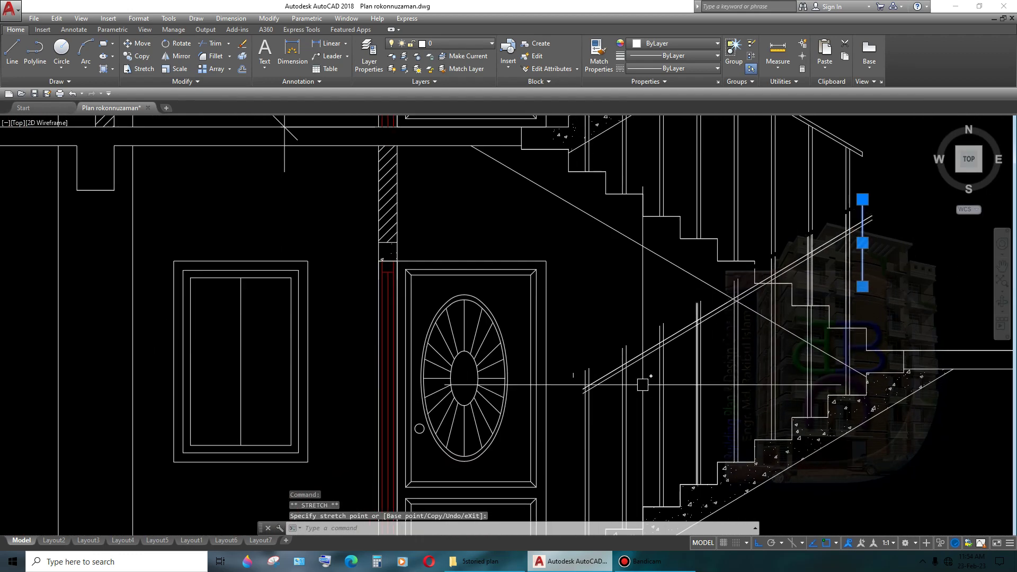
scroll(642, 385, up, 3)
click(447, 344)
click(443, 337)
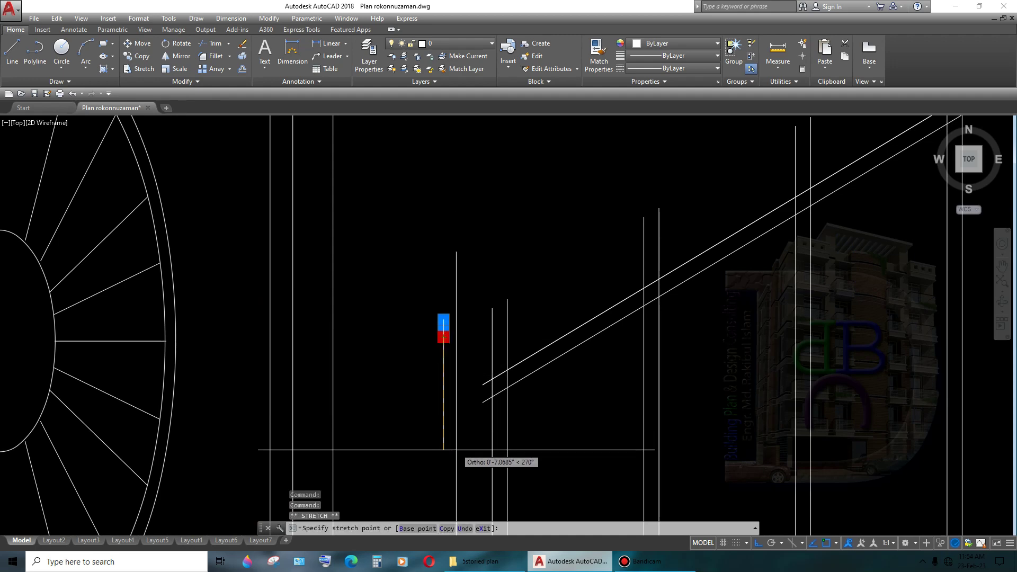
click(443, 476)
scroll(530, 371, down, 3)
scroll(559, 390, up, 3)
key(Escape)
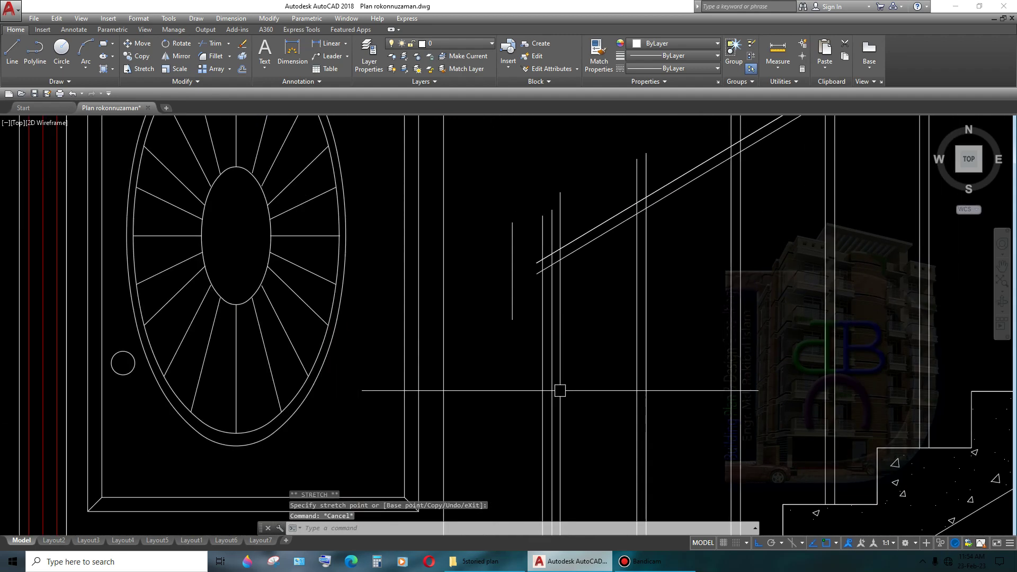
- Extend the lower handrail lines to the vertical line with EX
text(ex)
key(Return)
click(512, 291)
key(Return)
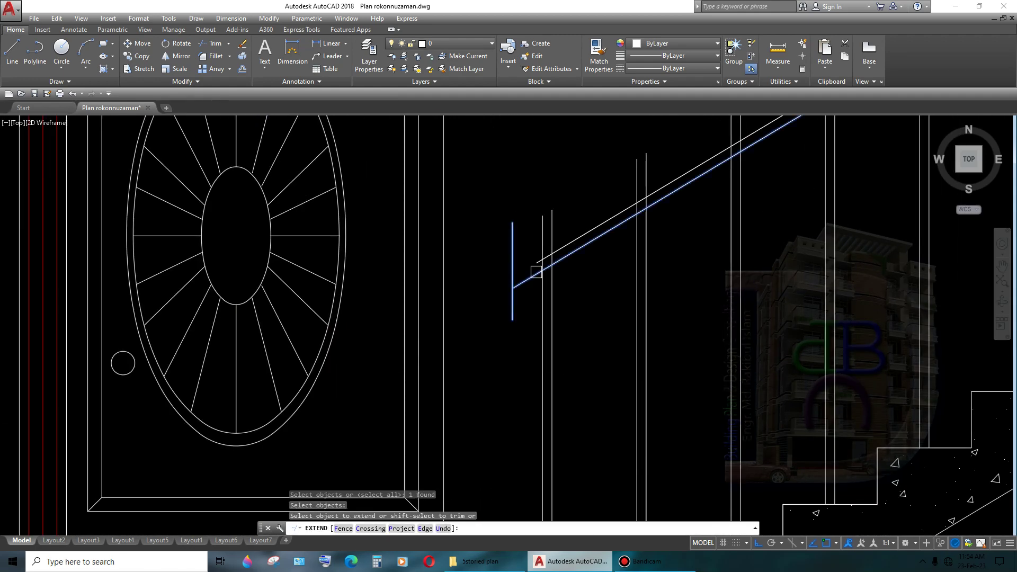
click(529, 252)
click(529, 306)
scroll(529, 306, down, 3)
scroll(610, 462, up, 3)
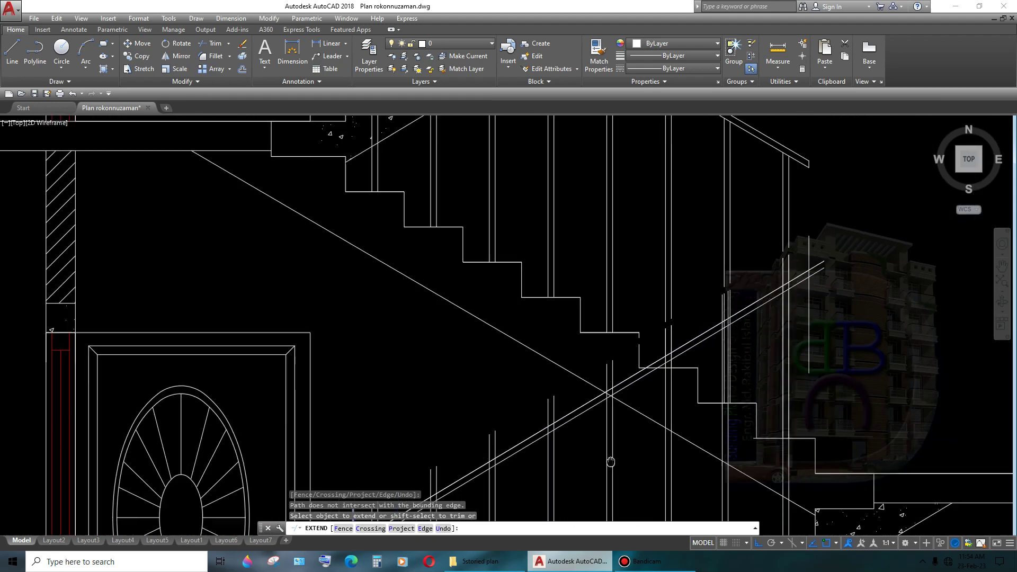
key(Return)
scroll(783, 282, up, 3)
scroll(774, 319, down, 1)
scroll(772, 319, up, 1)
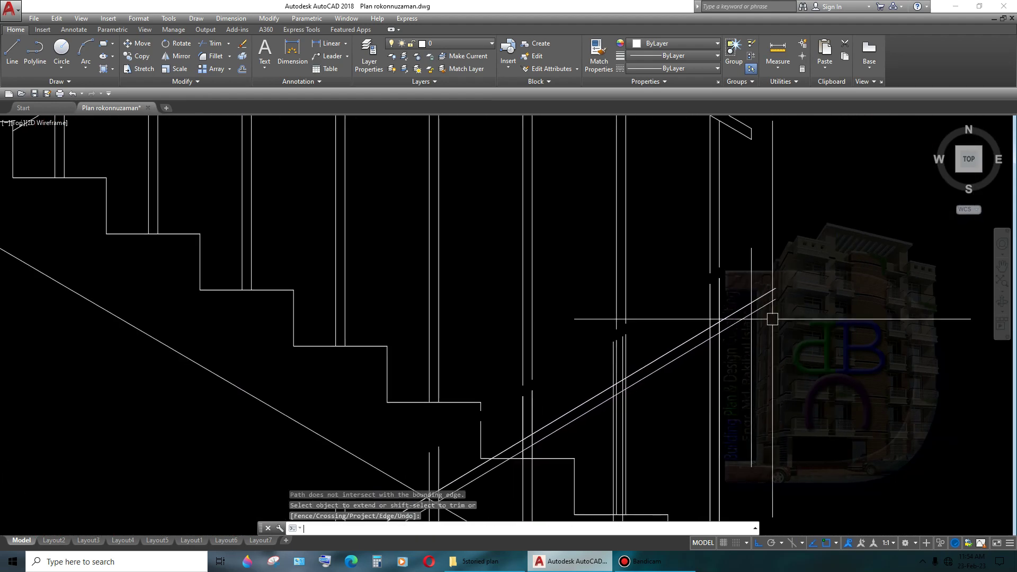
text(tr)
- Trim the handrail ends past the vertical line and a stray line segment
key(Return)
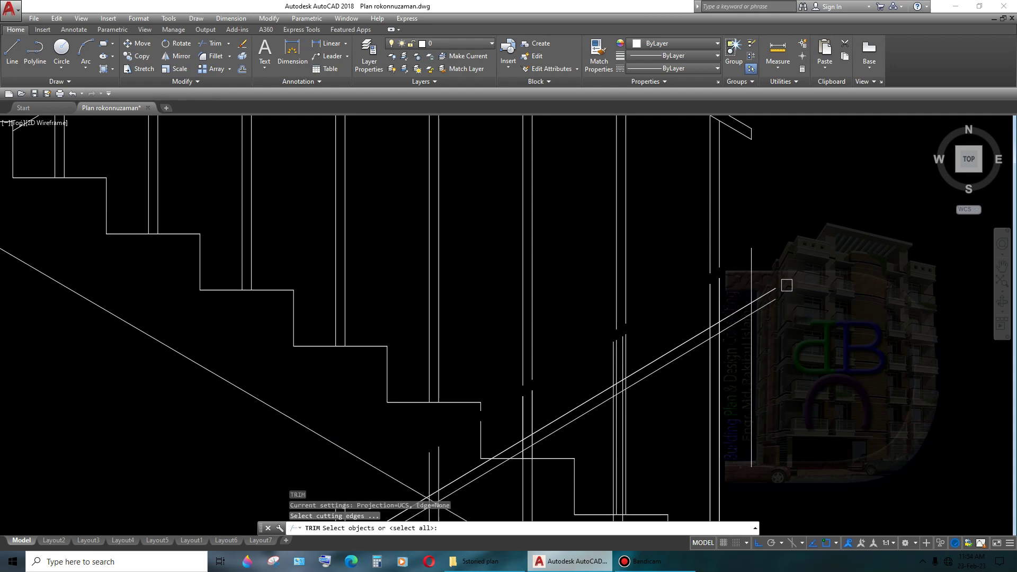
key(Return)
drag(767, 317, 756, 343)
scroll(752, 289, down, 3)
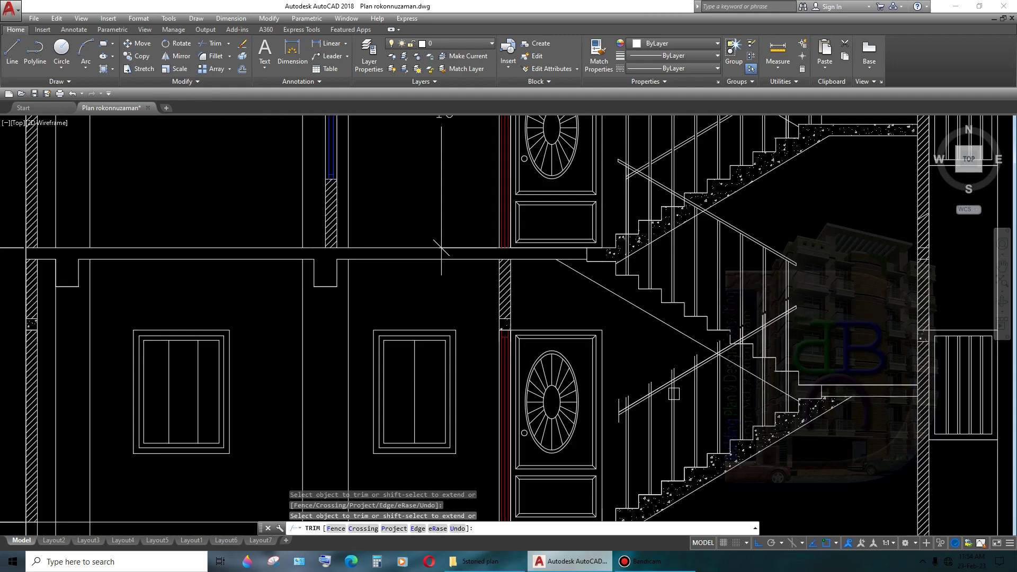
scroll(652, 351, up, 3)
click(652, 351)
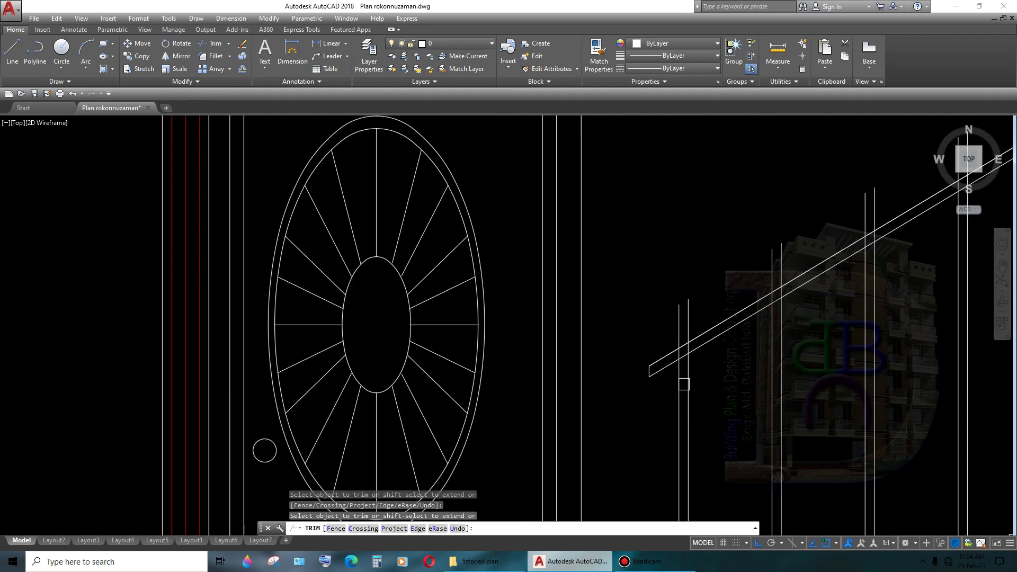
scroll(684, 384, down, 3)
scroll(705, 317, up, 2)
drag(688, 320, 670, 333)
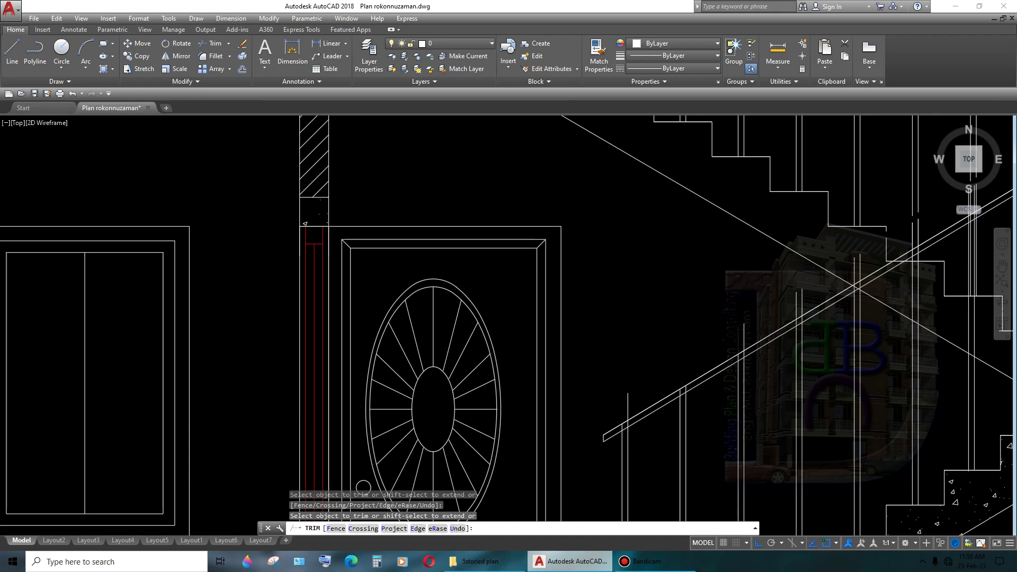
- Trim the baluster ends below the handrail, undoing one wrong trim
scroll(627, 394, up, 1)
scroll(668, 368, up, 1)
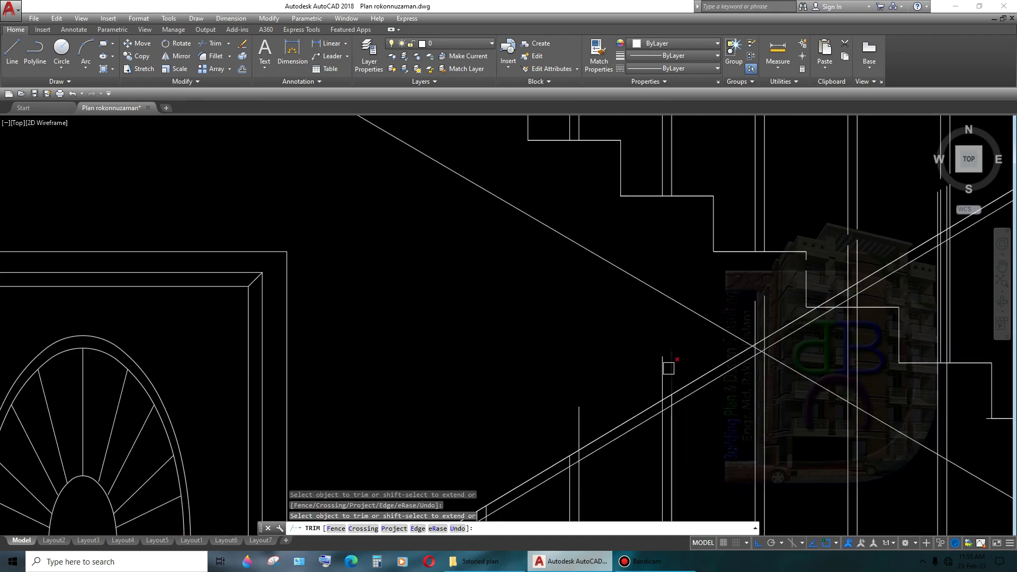
scroll(582, 416, down, 2)
scroll(716, 353, up, 2)
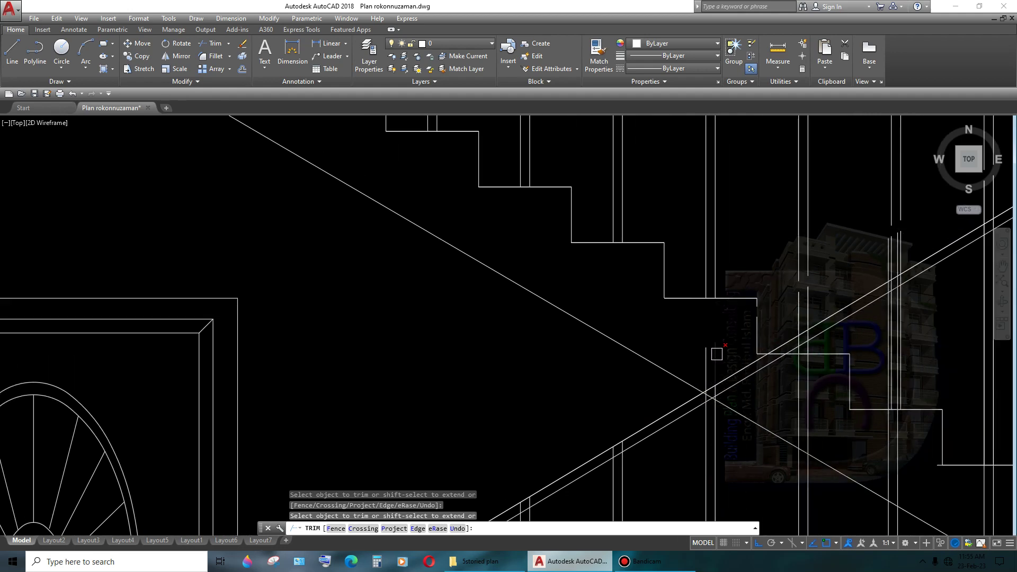
scroll(715, 351, up, 2)
drag(617, 371, 636, 381)
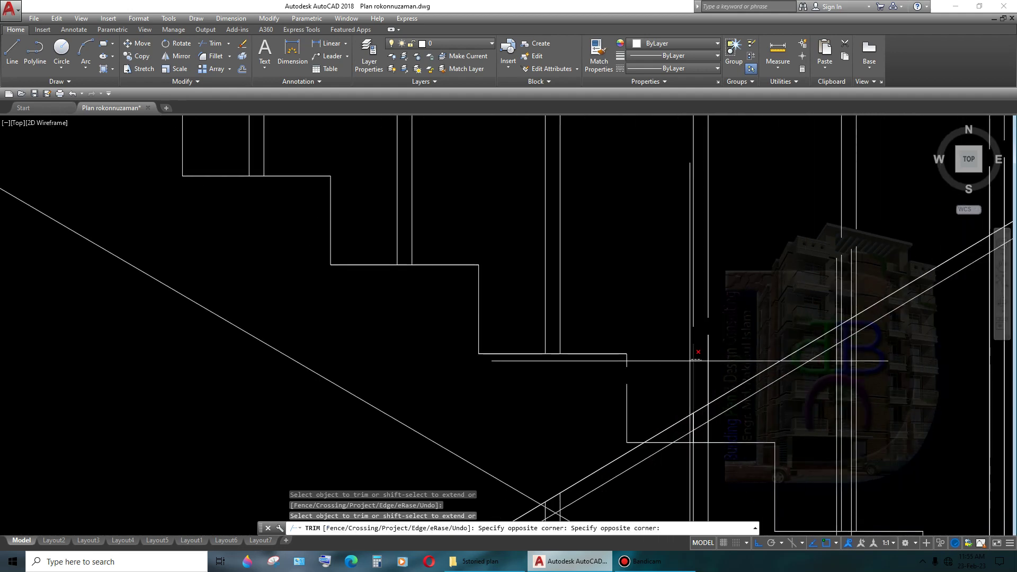
drag(685, 342, 748, 333)
scroll(736, 343, down, 2)
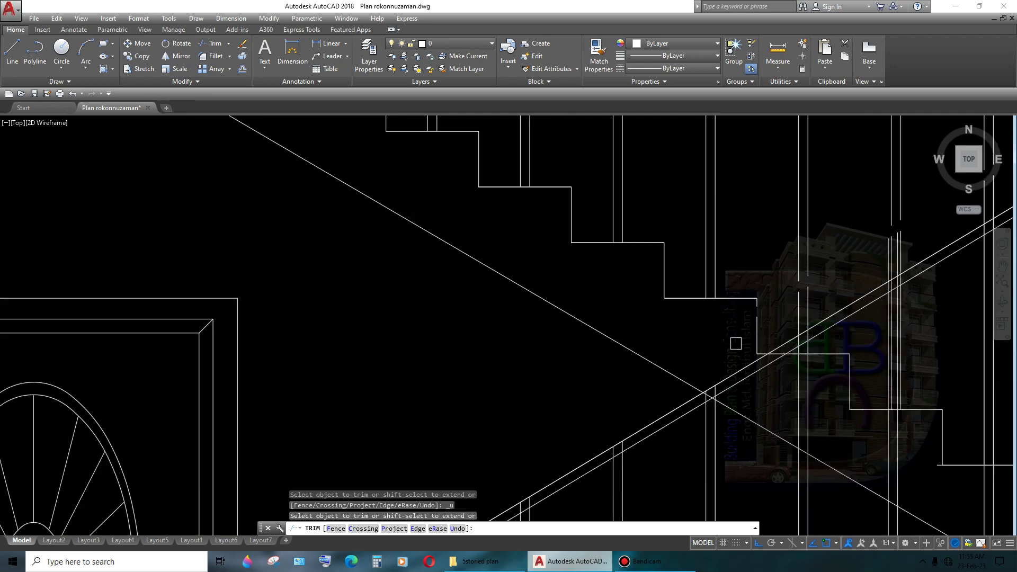
scroll(735, 344, down, 3)
text(u)
key(Return)
scroll(777, 329, up, 5)
key(Escape)
- Pan the view over to the upper stair flight
scroll(776, 330, down, 2)
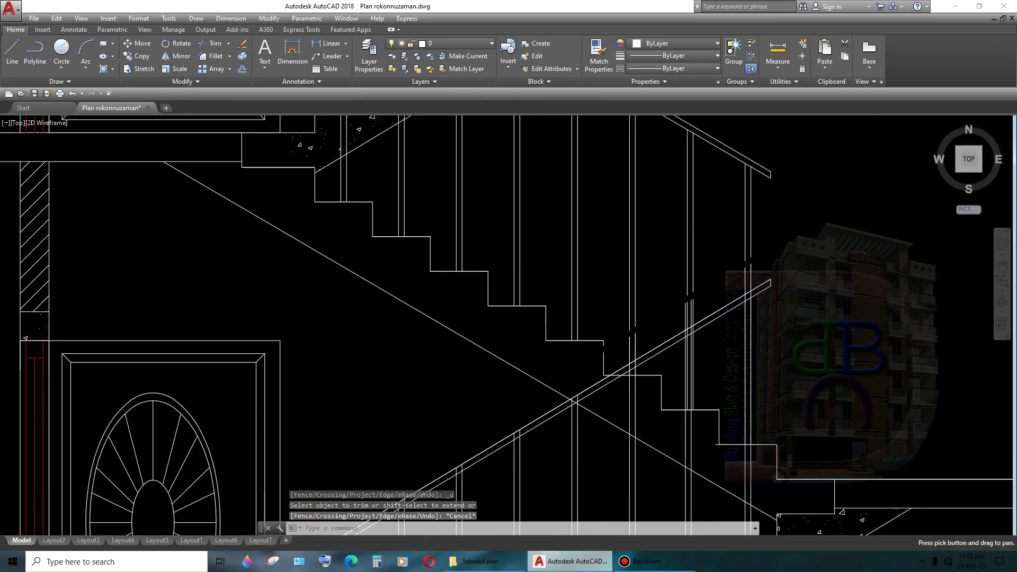
scroll(776, 329, down, 2)
scroll(794, 325, up, 2)
middle_drag(783, 326, 829, 320)
scroll(828, 320, up, 4)
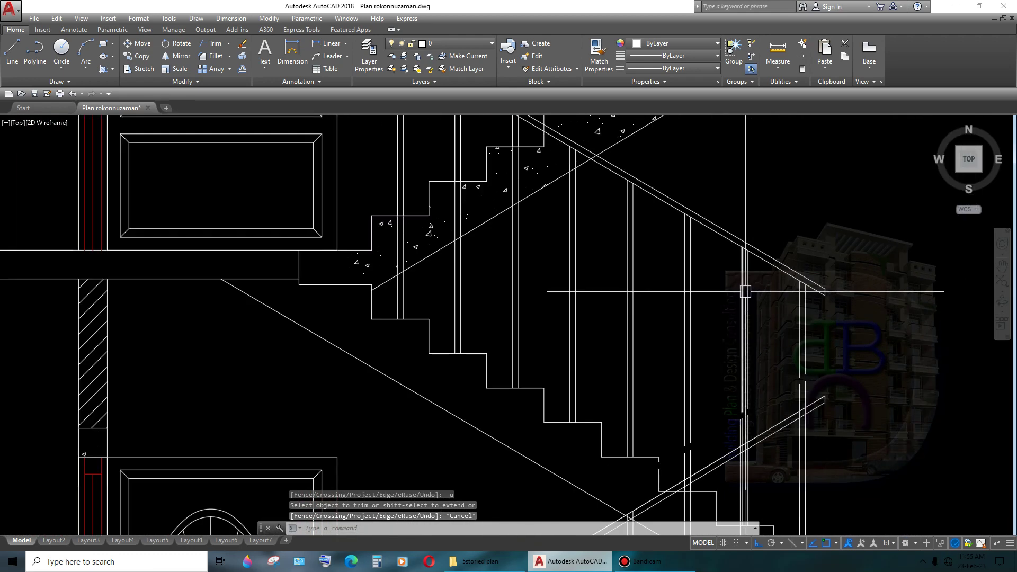
- Select the upper sloped handrail, then abandon a move and two offset attempts
click(770, 290)
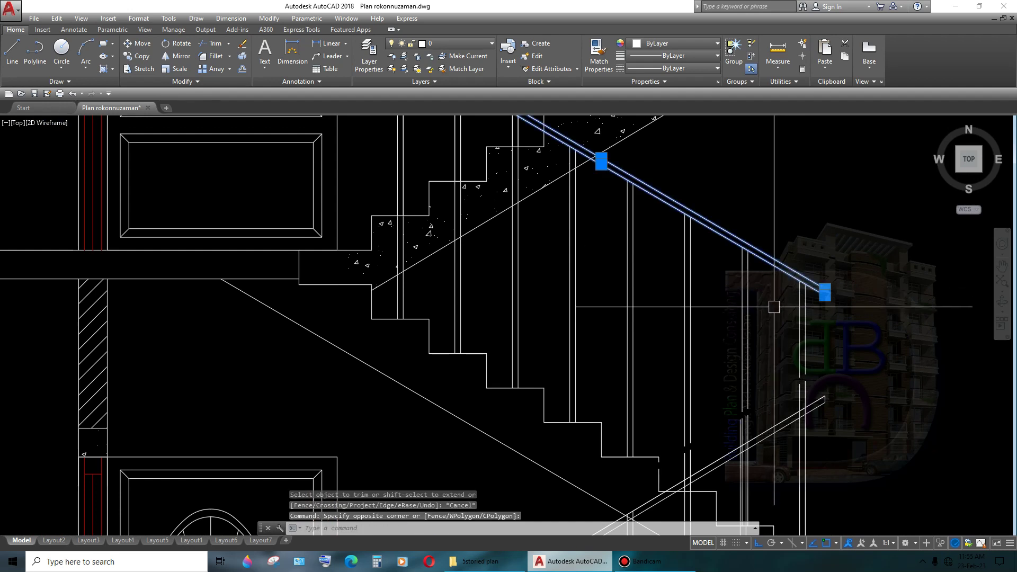
text(m)
key(Return)
click(805, 279)
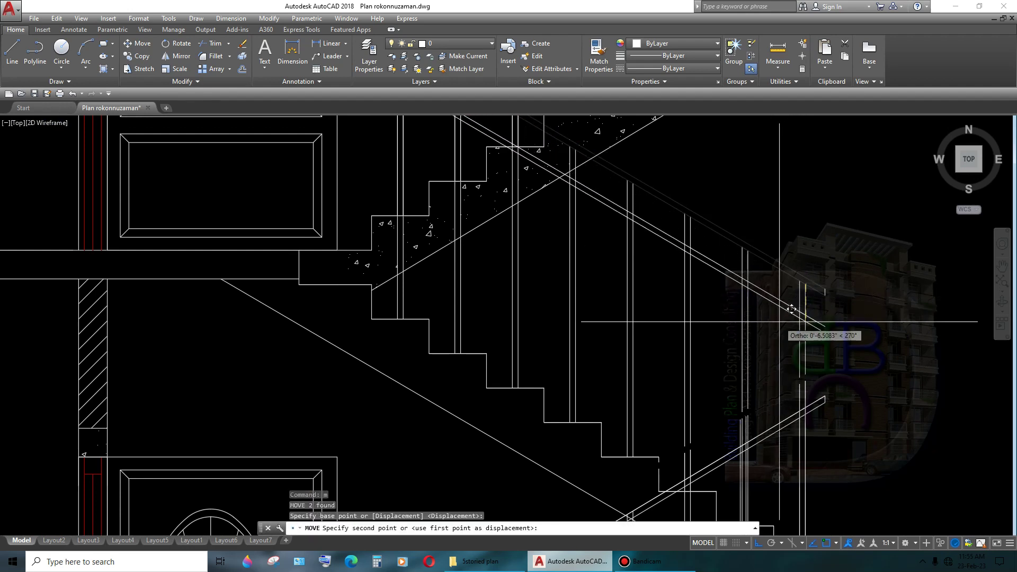
key(Escape)
text(o)
key(Return)
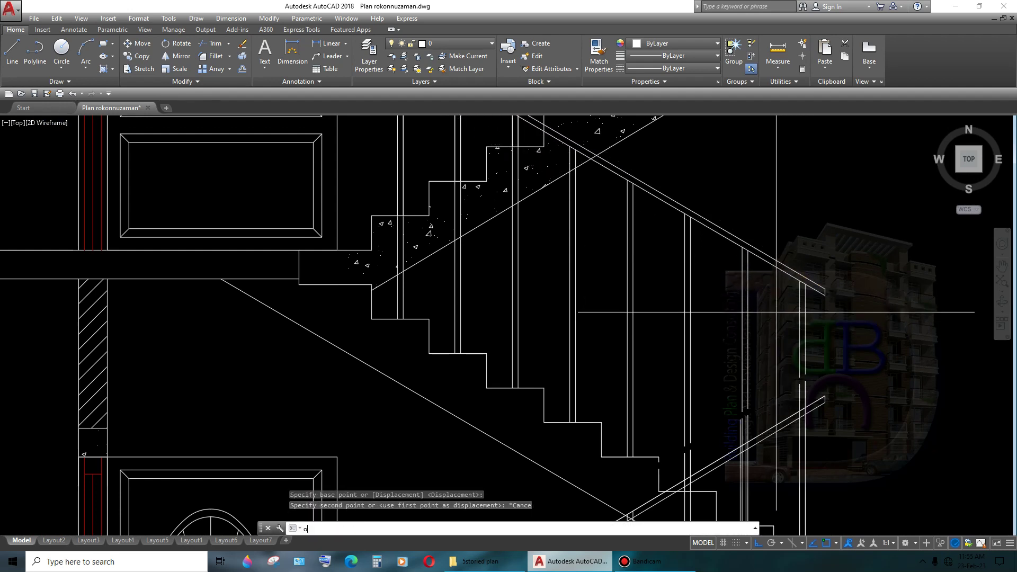
text(5)
key(Escape)
key(Escape)
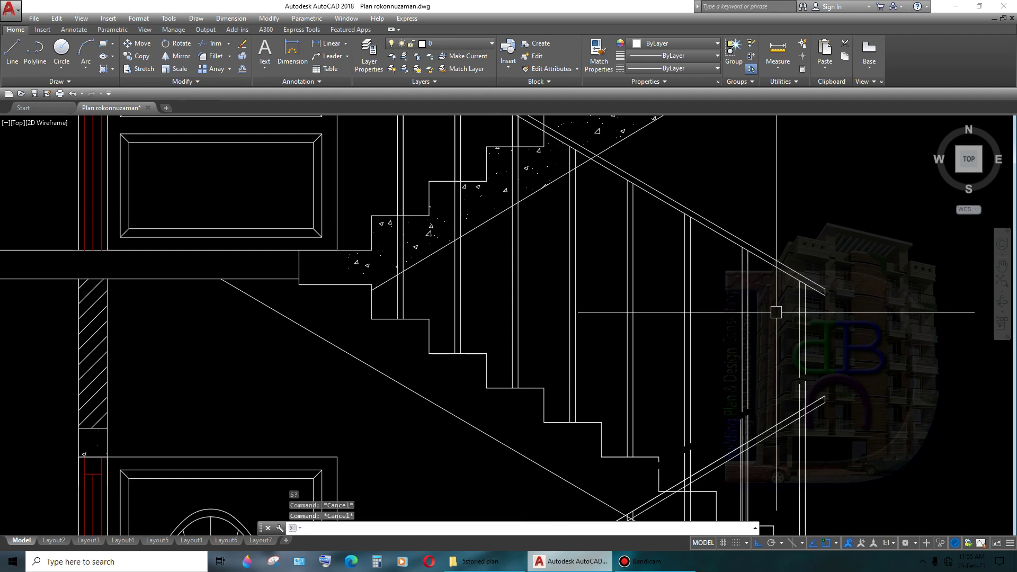
key(Return)
text(5?)
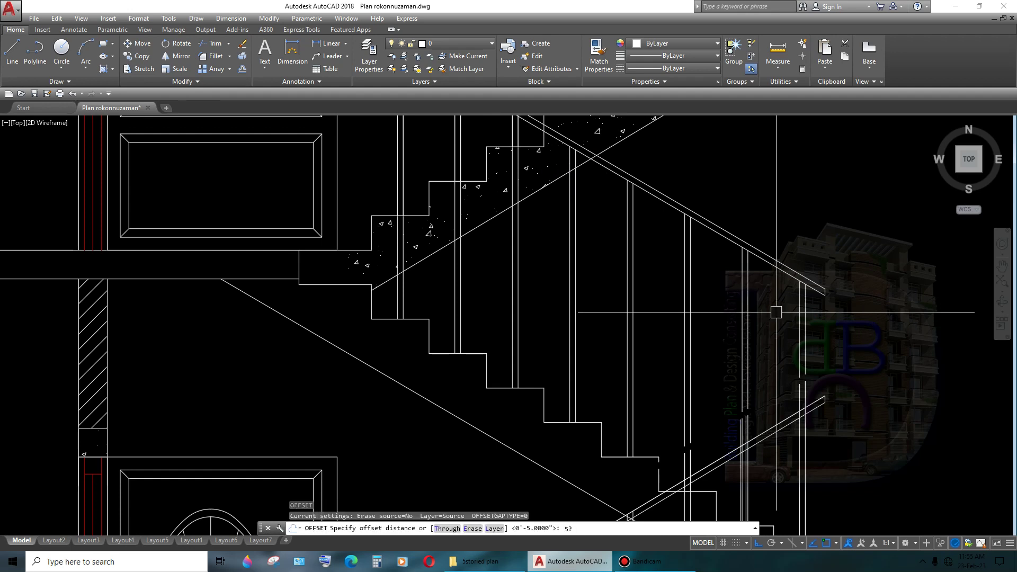
key(Escape)
key(Escape)
- Offset the upper sloped handrail line twice, 5 inches below
text(o)
key(Return)
key(Return)
scroll(764, 230, up, 2)
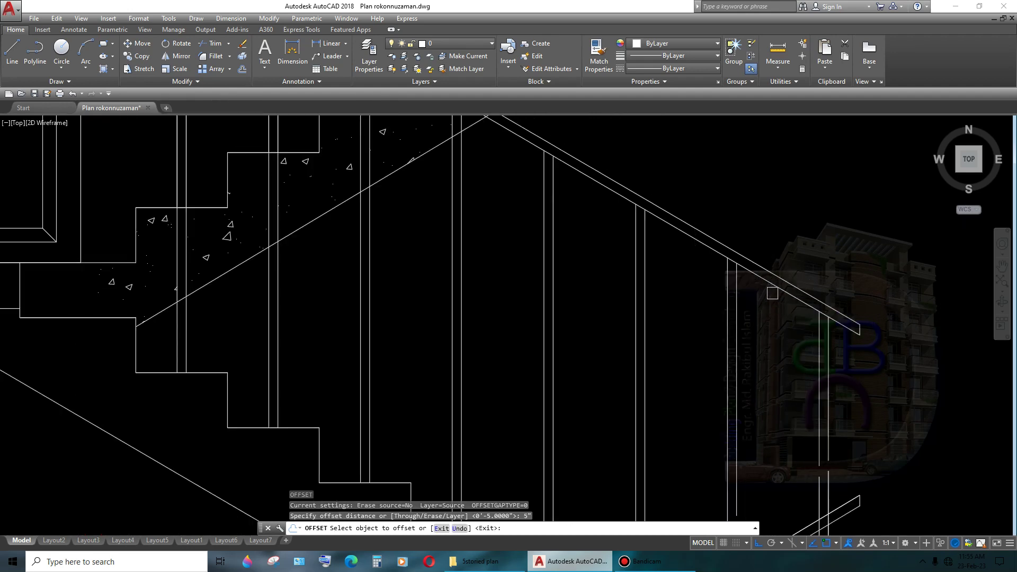
click(772, 293)
click(738, 336)
click(798, 282)
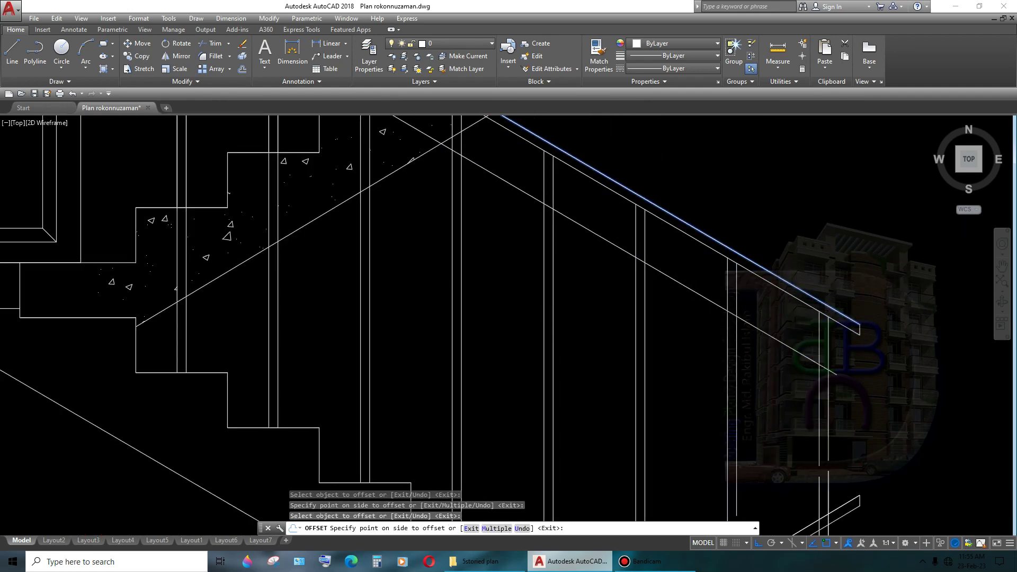
click(810, 334)
key(Return)
click(863, 331)
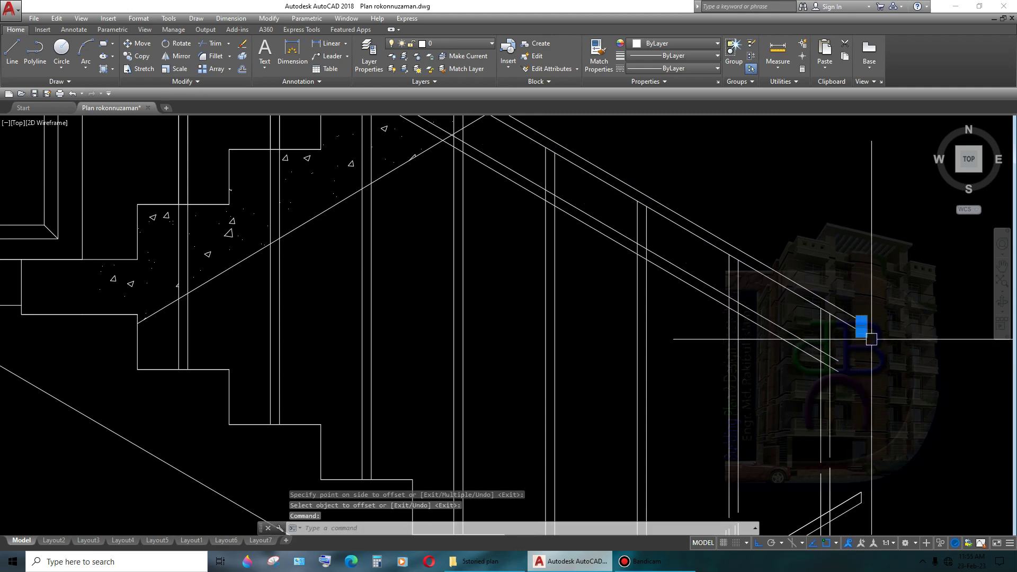
- Erase the stray diagonal lines crossing the railing beside the oval-window doors
scroll(870, 391, down, 5)
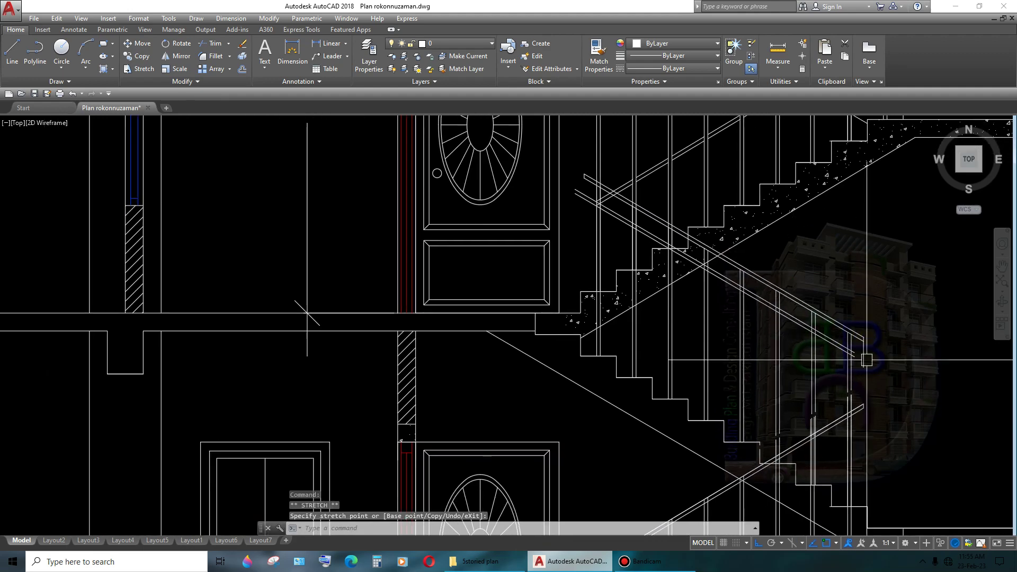
key(Escape)
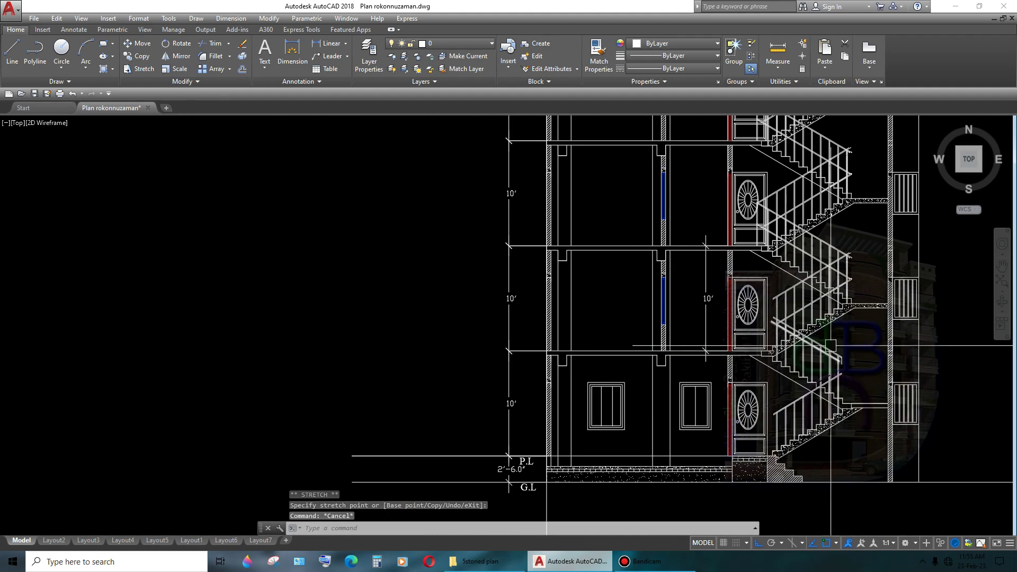
scroll(821, 196, up, 6)
scroll(628, 265, up, 4)
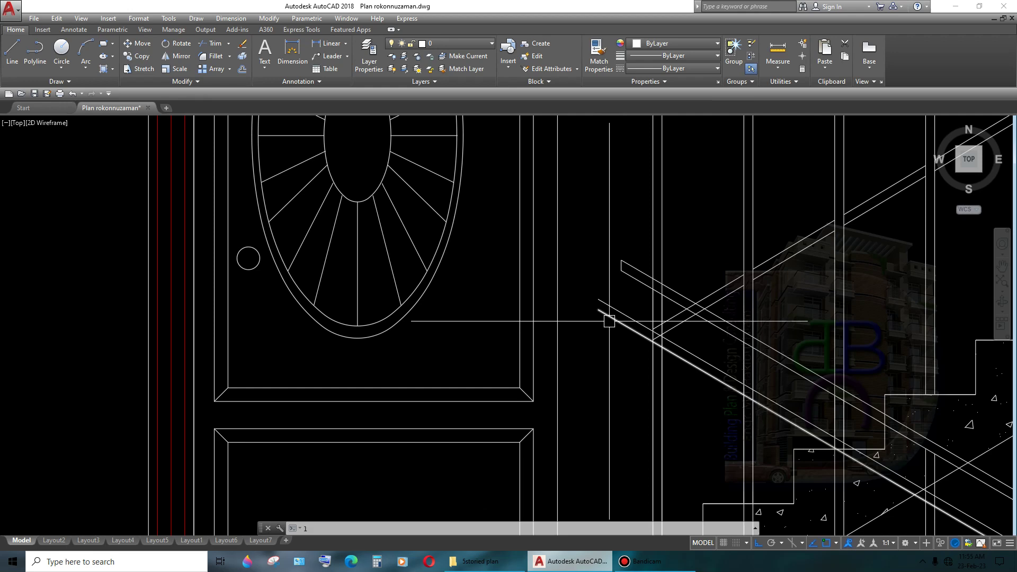
text(l)
key(Return)
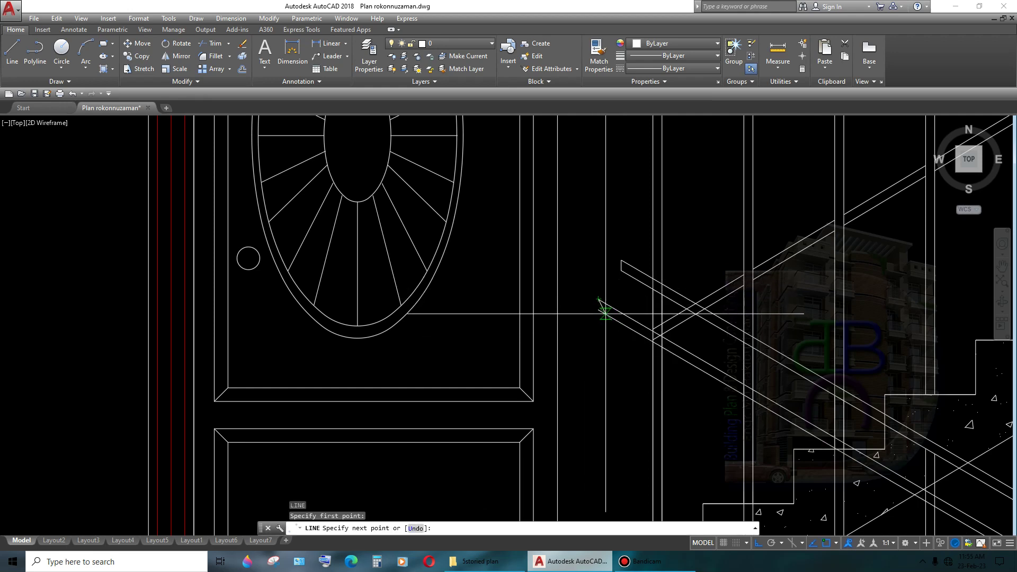
scroll(598, 309, down, 3)
scroll(597, 302, up, 1)
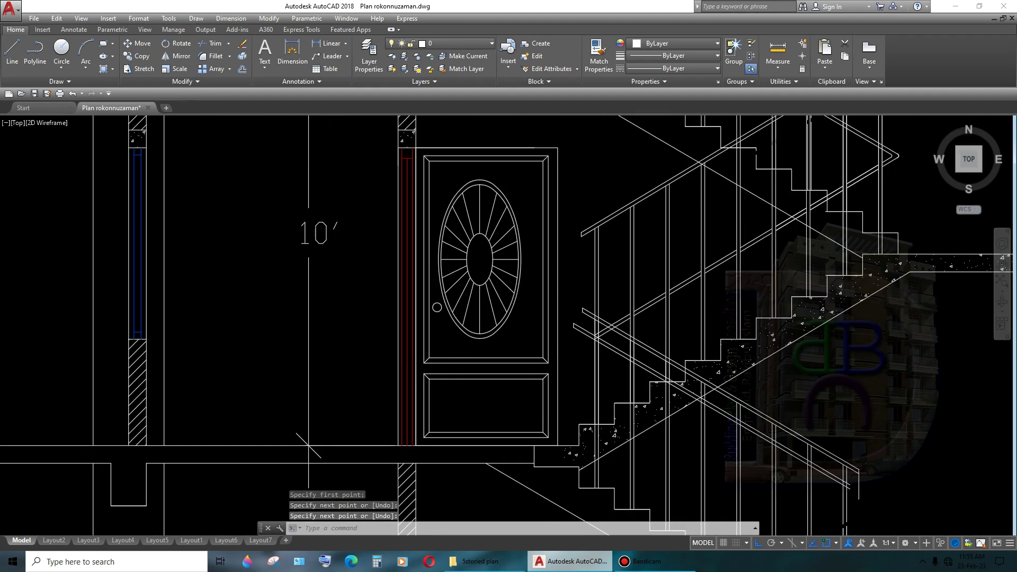
scroll(597, 299, up, 2)
key(Return)
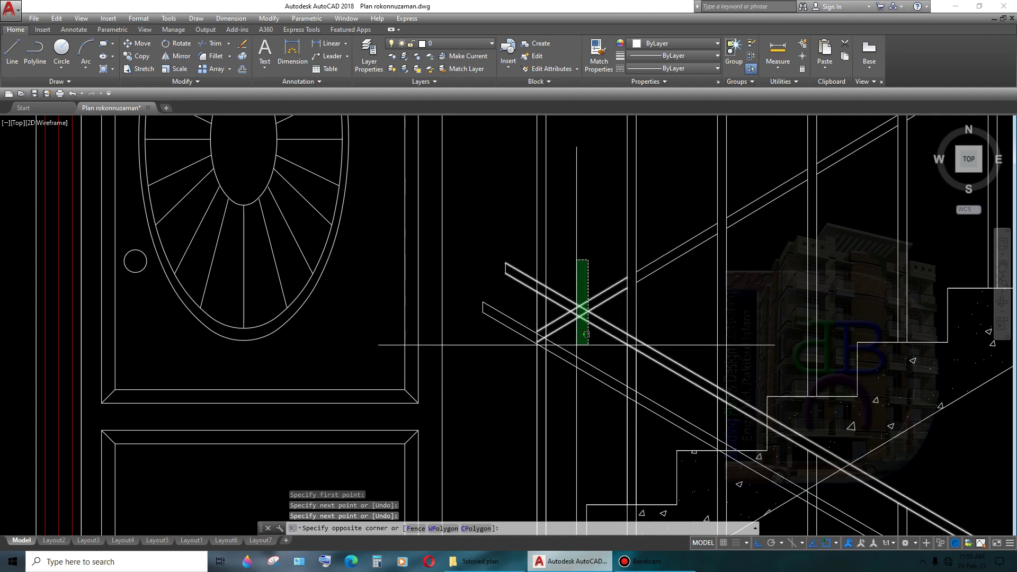
click(576, 343)
key(Delete)
click(696, 197)
click(669, 300)
key(Delete)
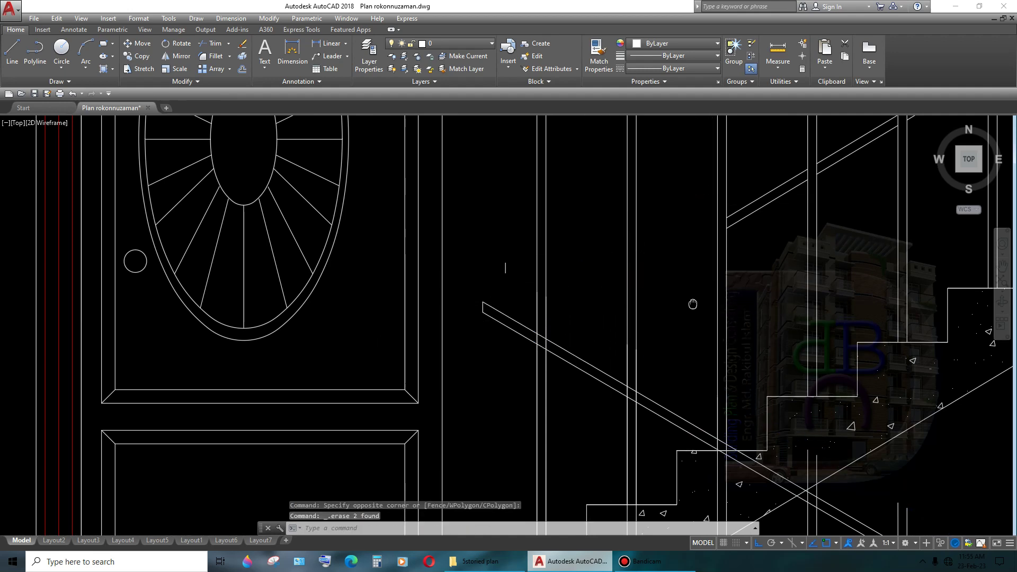
- Erase the remaining stray lines around the upper flight's handrail turn
middle_drag(835, 200, 556, 327)
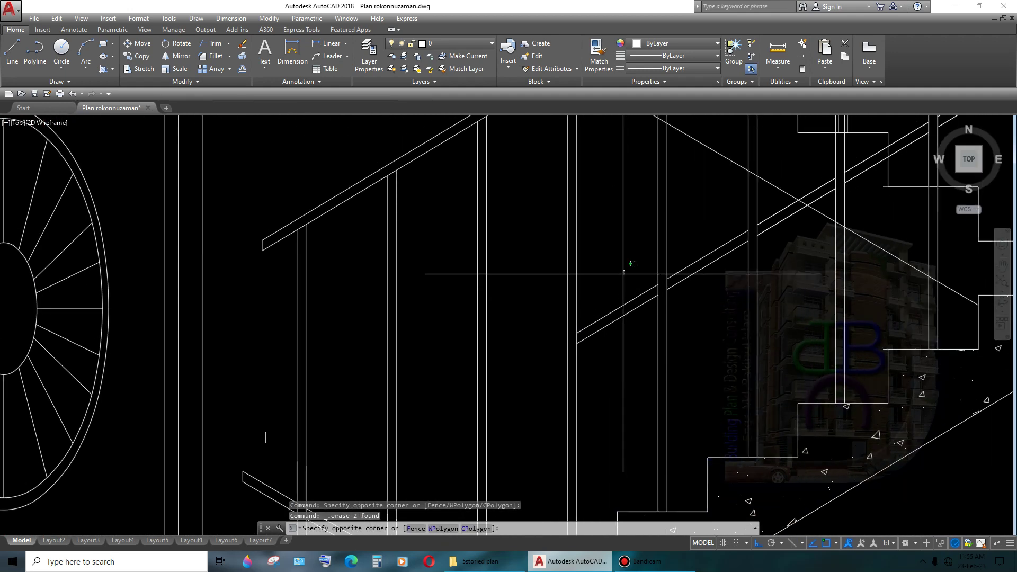
middle_drag(730, 211, 683, 263)
scroll(675, 296, up, 2)
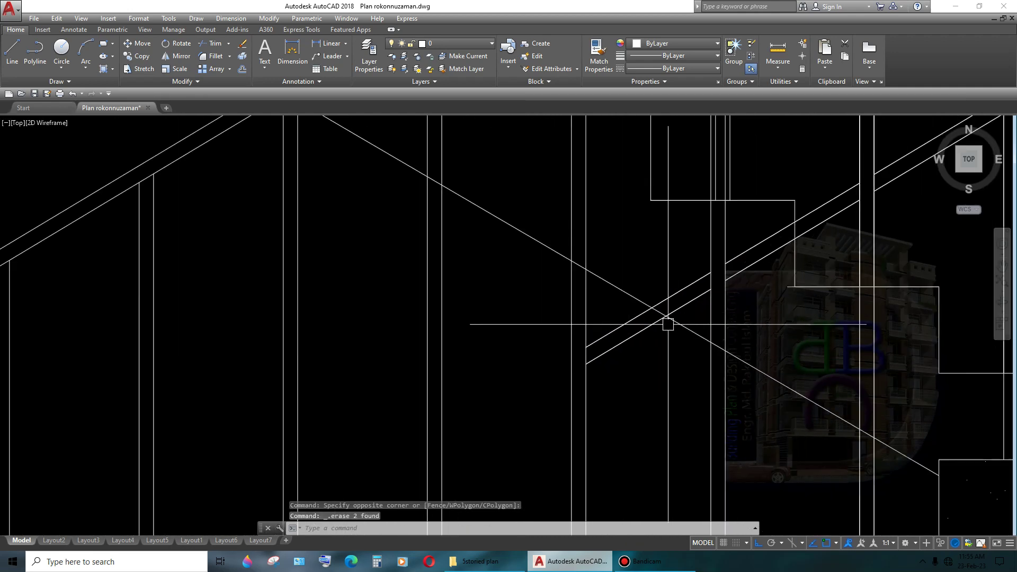
middle_drag(638, 170, 669, 324)
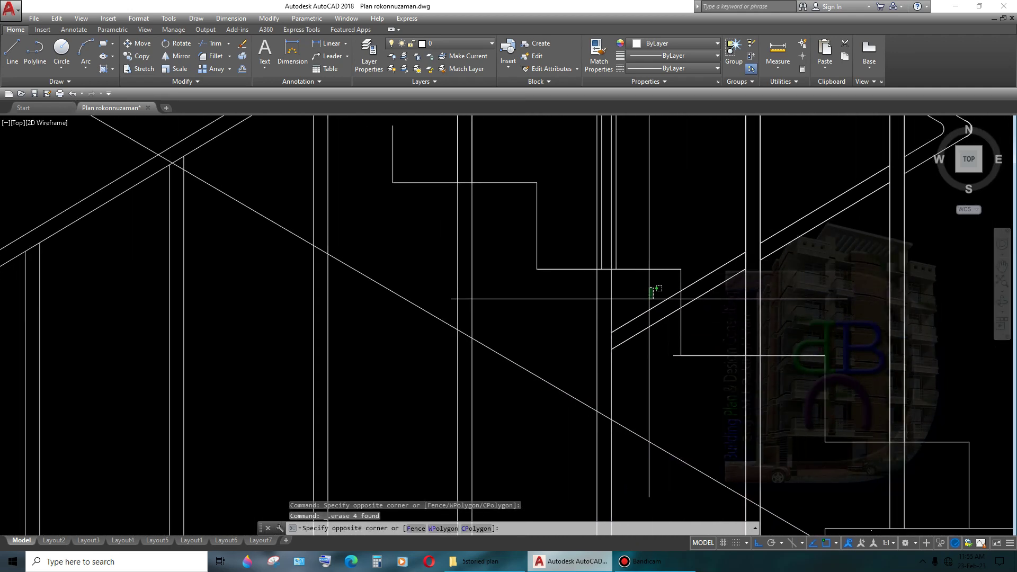
scroll(649, 299, down, 2)
middle_drag(773, 255, 771, 263)
scroll(766, 299, down, 2)
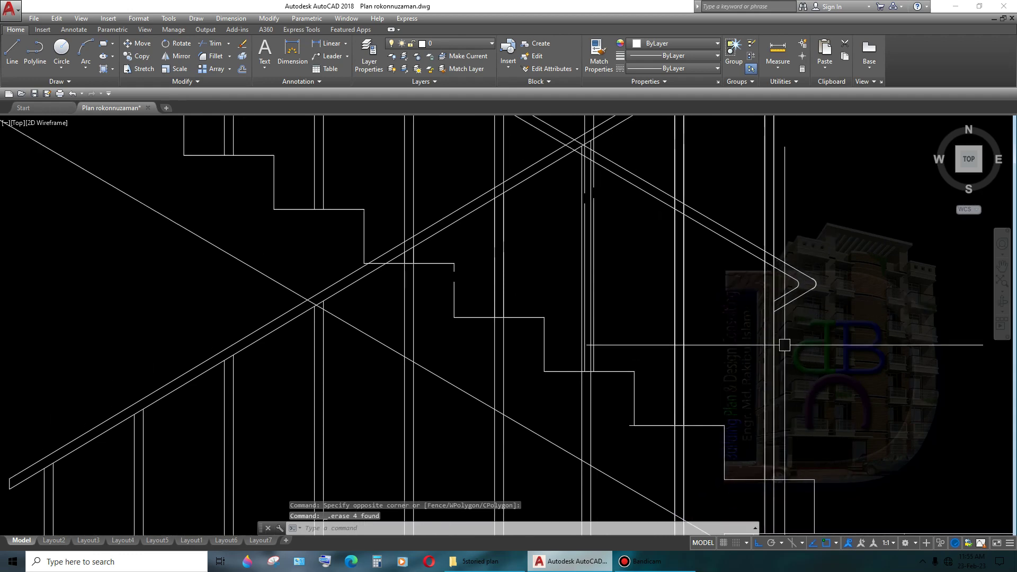
click(805, 289)
key(Delete)
- Zoom and pan over each flight to check the double-line rails remain intact
scroll(789, 325, down, 2)
mouse_move(789, 325)
middle_down()
mouse_move(789, 356)
mouse_move(770, 377)
mouse_move(792, 316)
middle_up()
scroll(770, 377, down, 3)
scroll(784, 386, up, 1)
scroll(795, 399, up, 2)
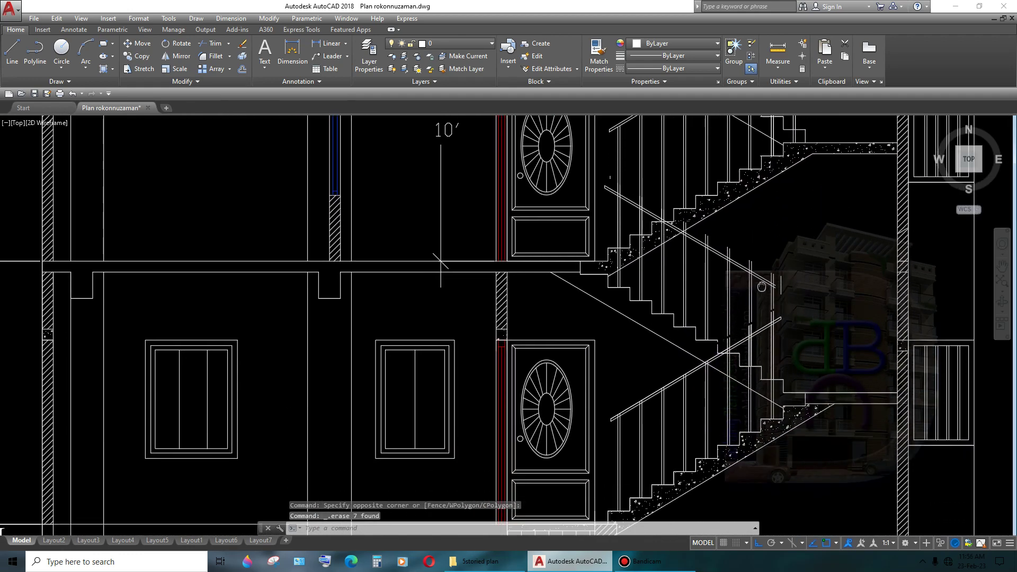
scroll(792, 315, up, 5)
scroll(791, 315, down, 3)
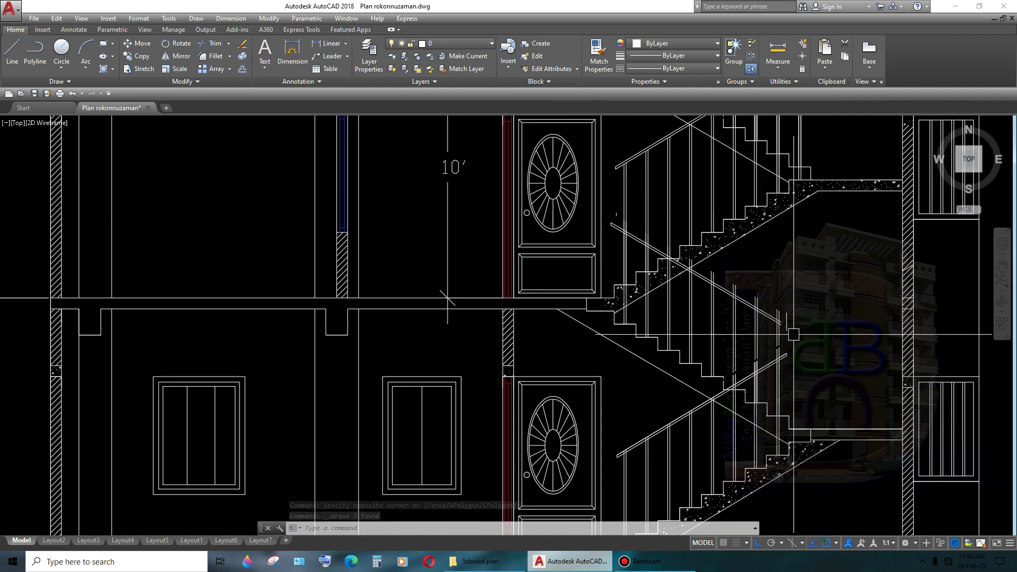
scroll(784, 322, up, 2)
scroll(777, 348, up, 1)
middle_drag(776, 347, 792, 318)
scroll(792, 318, down, 3)
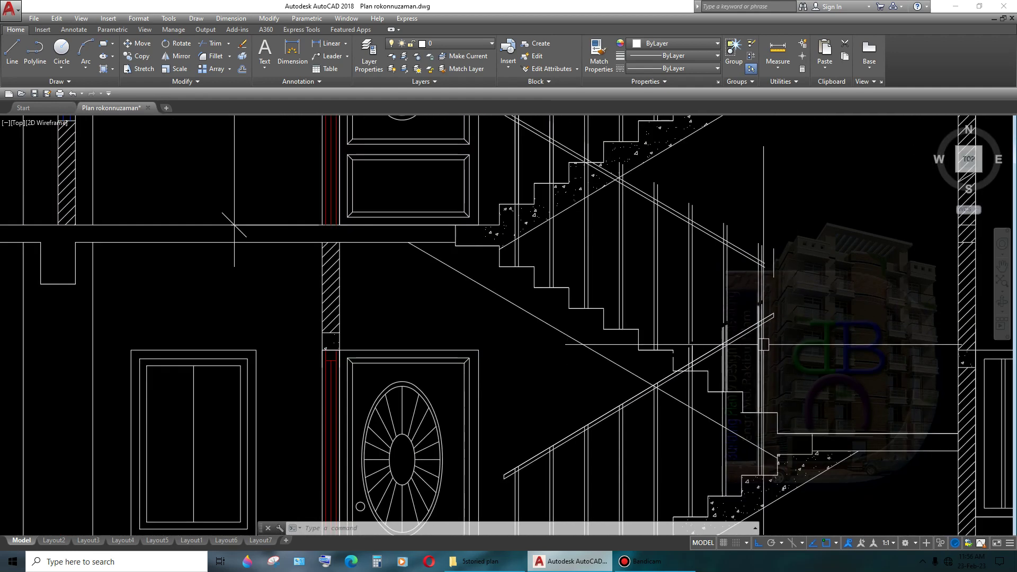
scroll(742, 363, up, 2)
scroll(747, 400, up, 2)
scroll(747, 399, down, 1)
scroll(747, 399, down, 2)
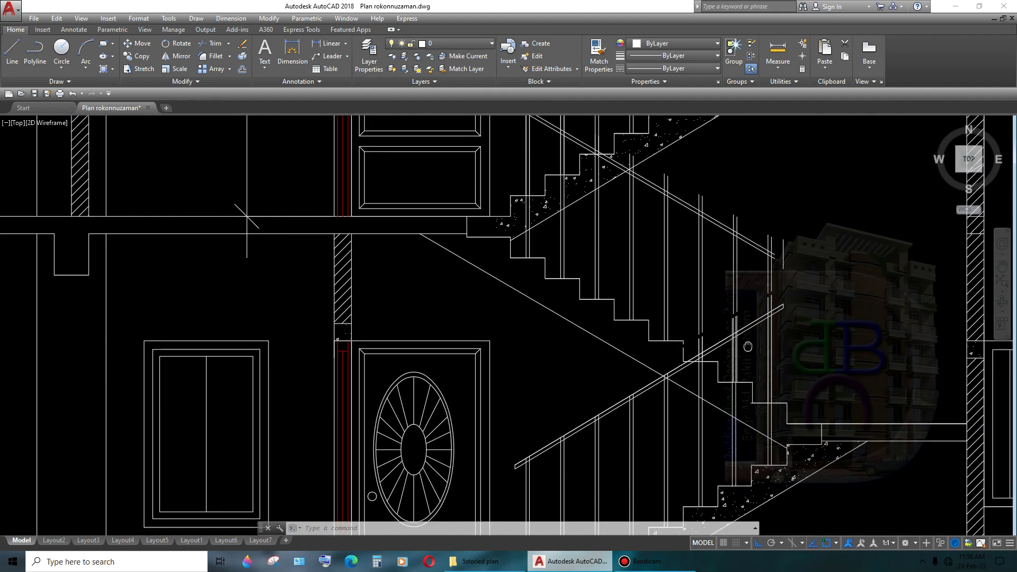
scroll(252, 157, up, 1)
scroll(545, 411, up, 4)
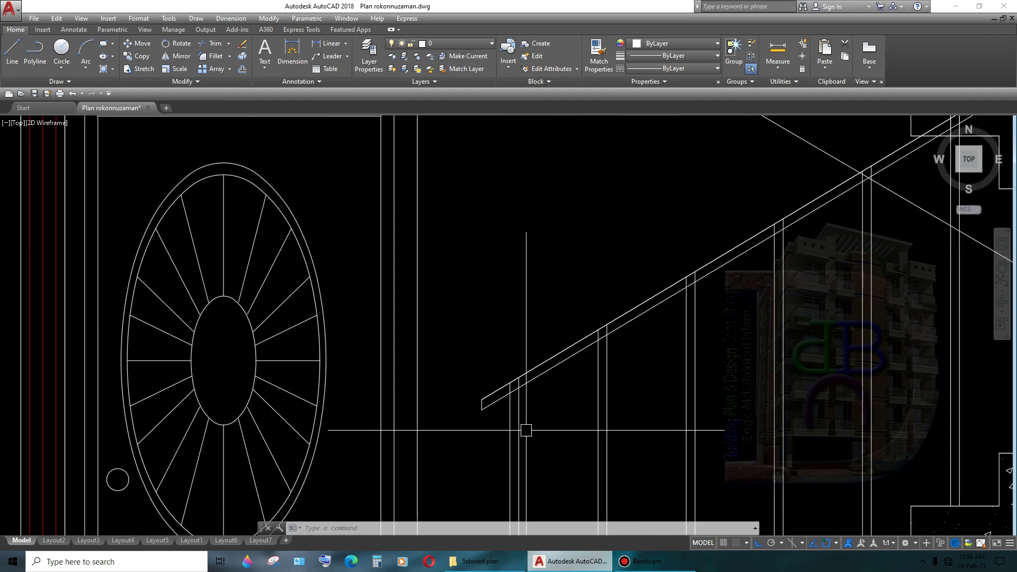
- Start an offset and a dimension from the railing corner, cancelling both
text(o)
key(Return)
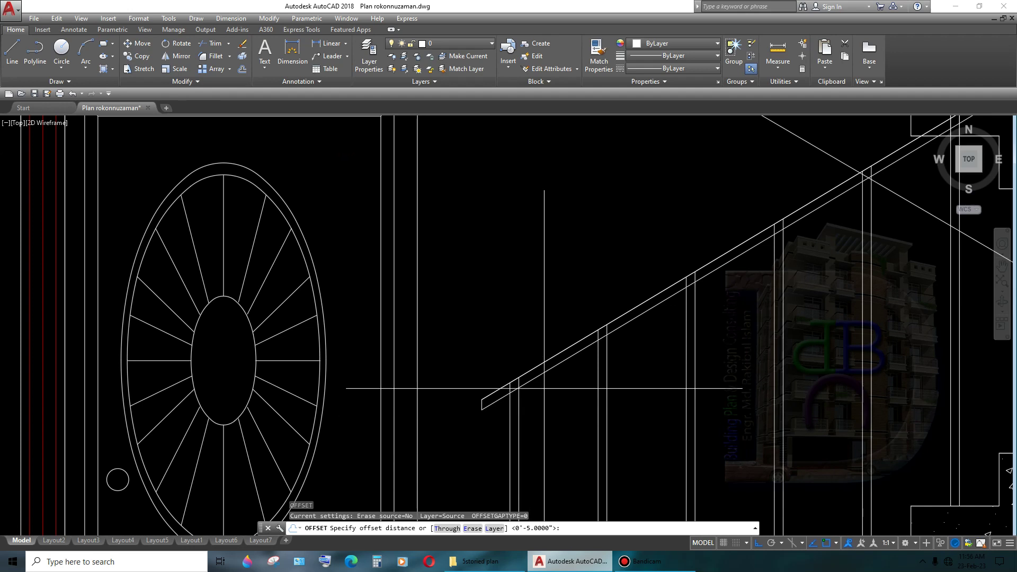
scroll(522, 395, up, 4)
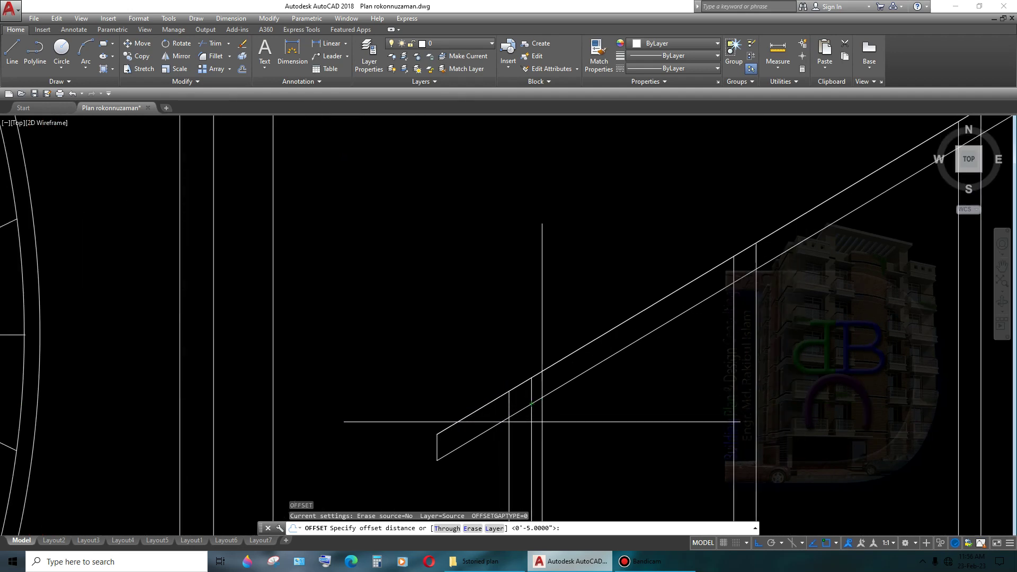
key(Escape)
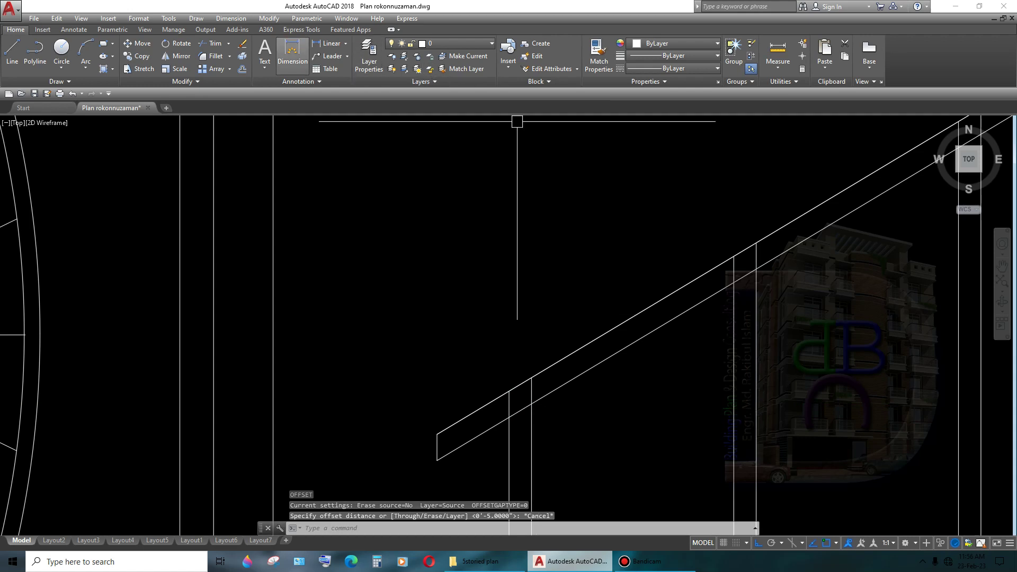
click(292, 53)
click(531, 404)
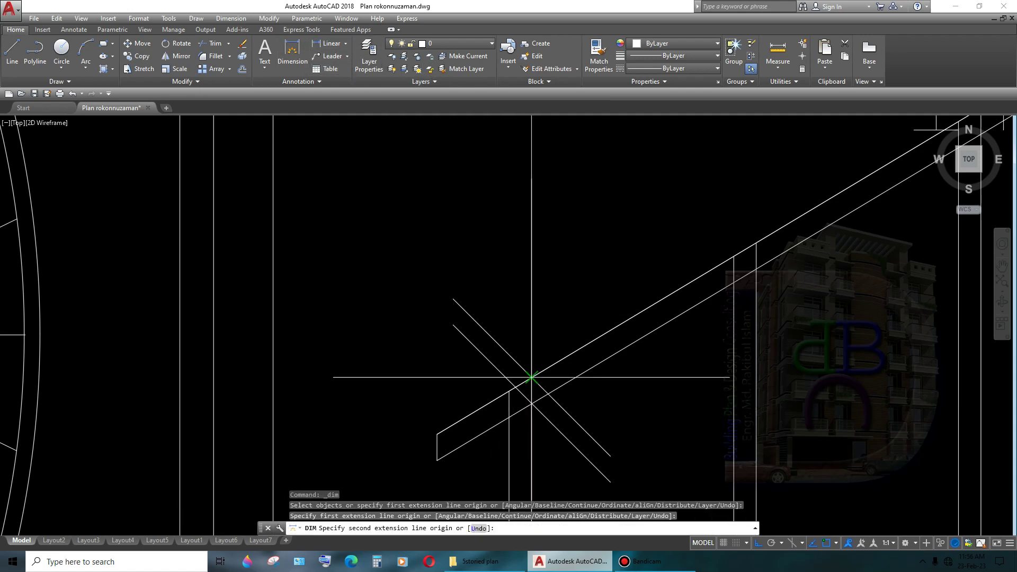
scroll(531, 377, down, 5)
key(Escape)
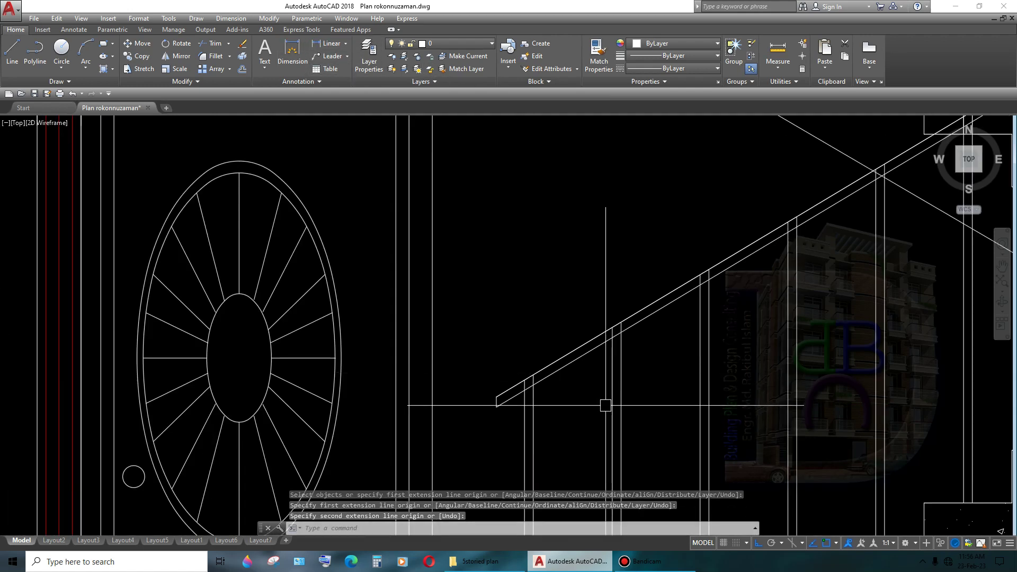
- Offset the sloped handrail line 1" downward
text(o)
key(Return)
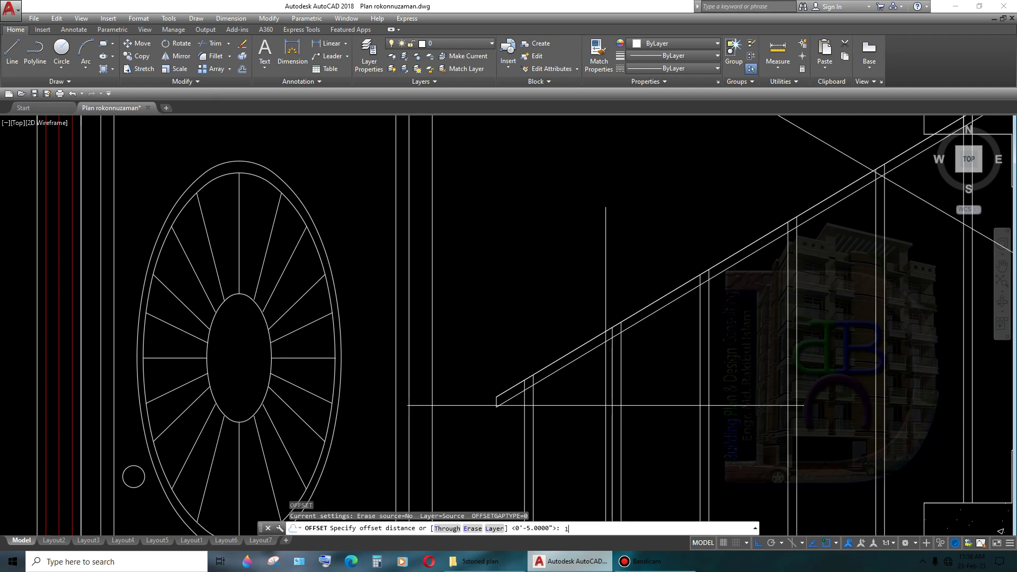
text(")
key(Return)
click(560, 377)
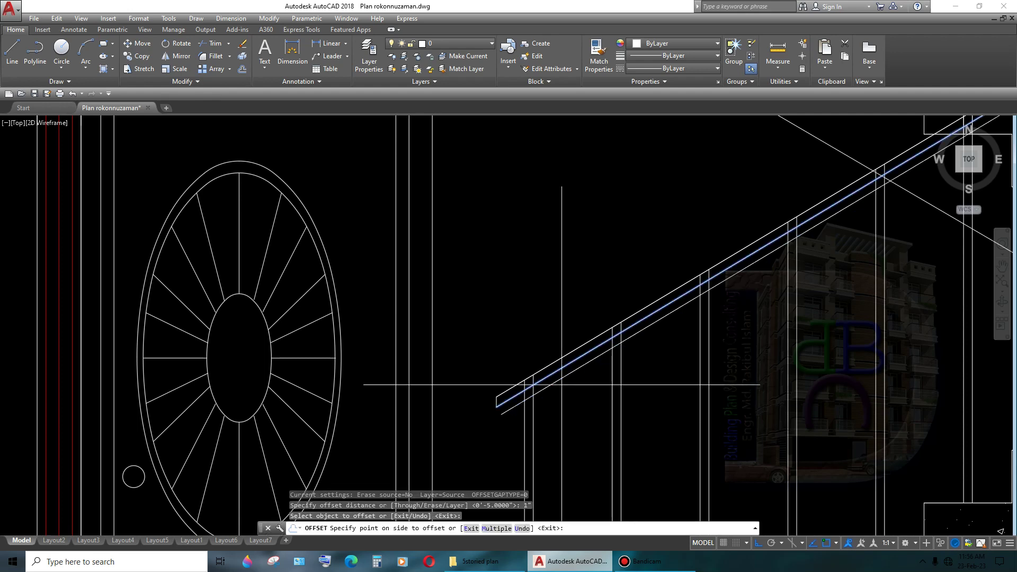
click(569, 411)
key(Return)
scroll(508, 394, up, 5)
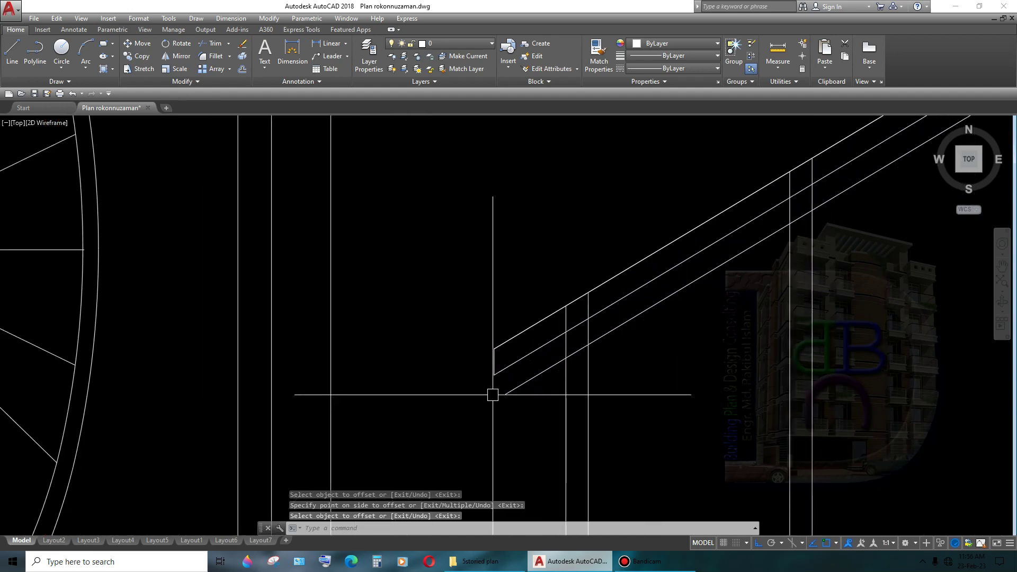
- Stretch the short vertical post down and extend the lower sloped line to it
click(494, 360)
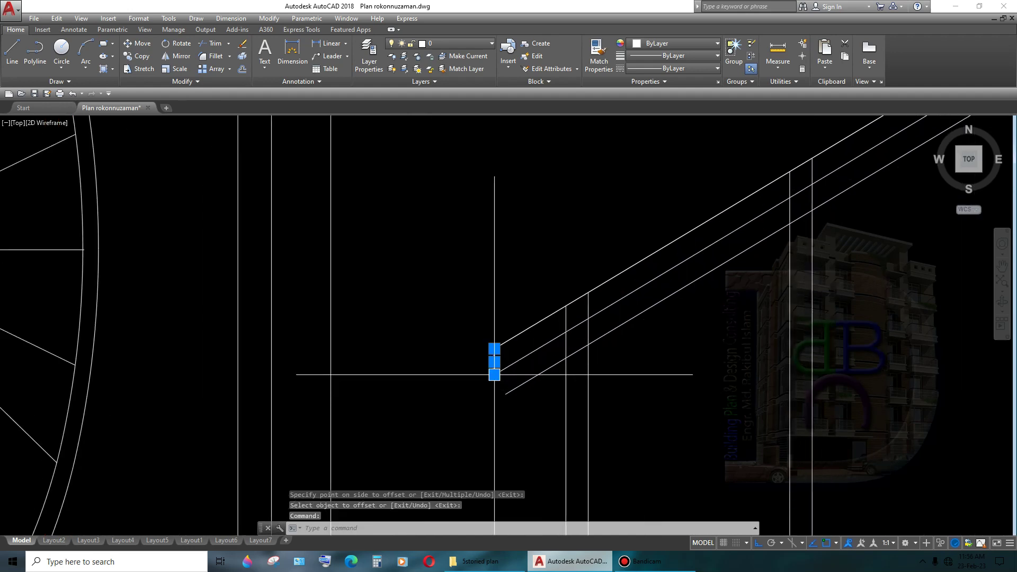
click(494, 418)
key(Escape)
text(ex)
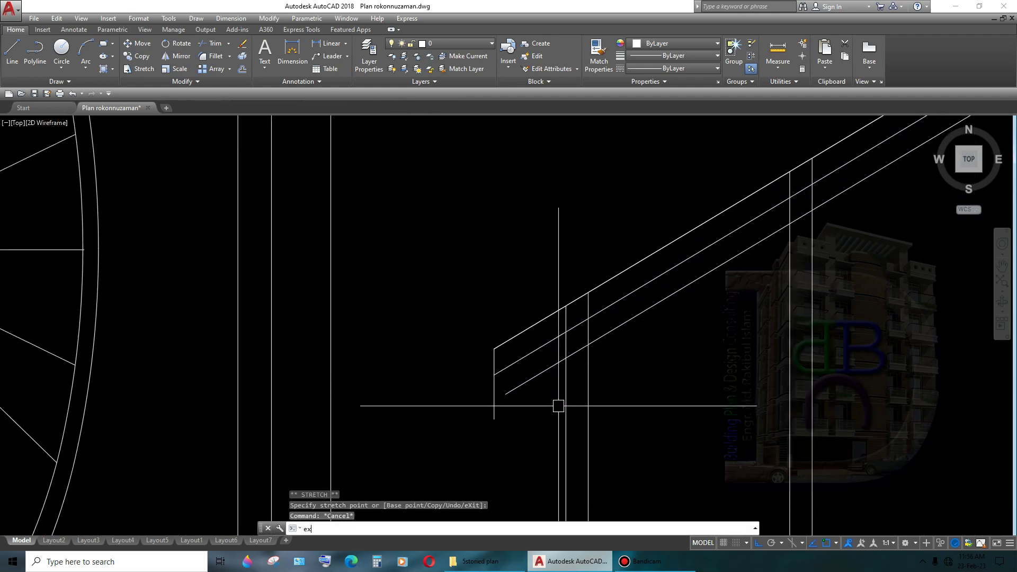
key(Return)
key(Return)
click(528, 380)
middle_drag(539, 393, 537, 404)
key(Return)
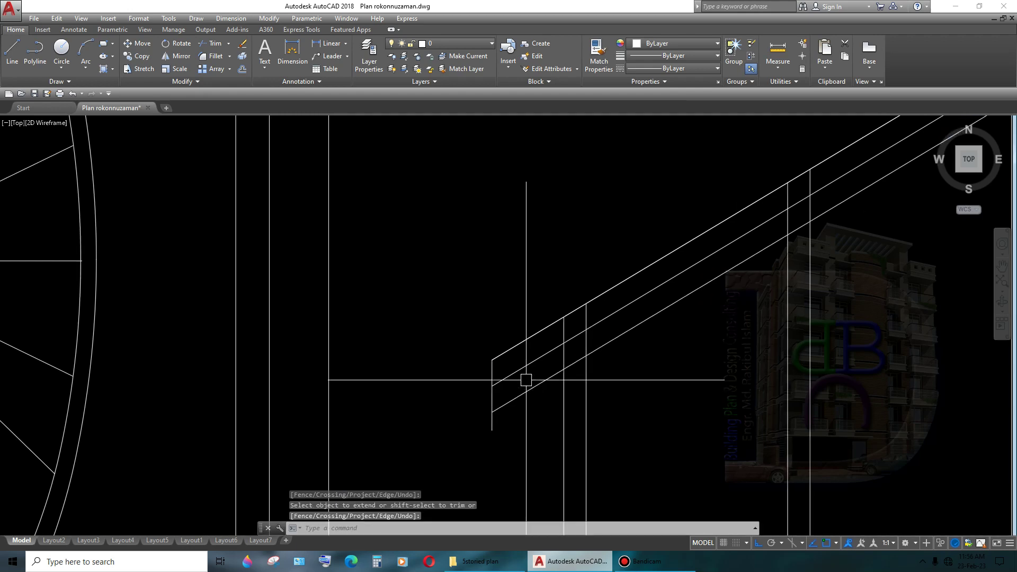
- Erase the surplus middle sloped line
click(520, 369)
key(Delete)
text(tr)
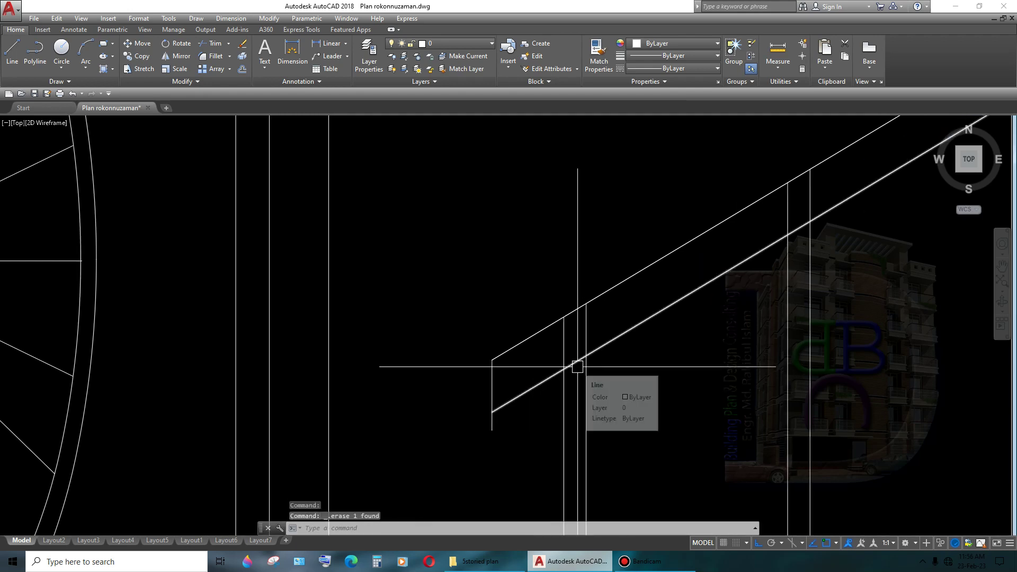
key(Return)
key(Return)
- Trim the baluster and railing lines that run past the handrail
click(564, 340)
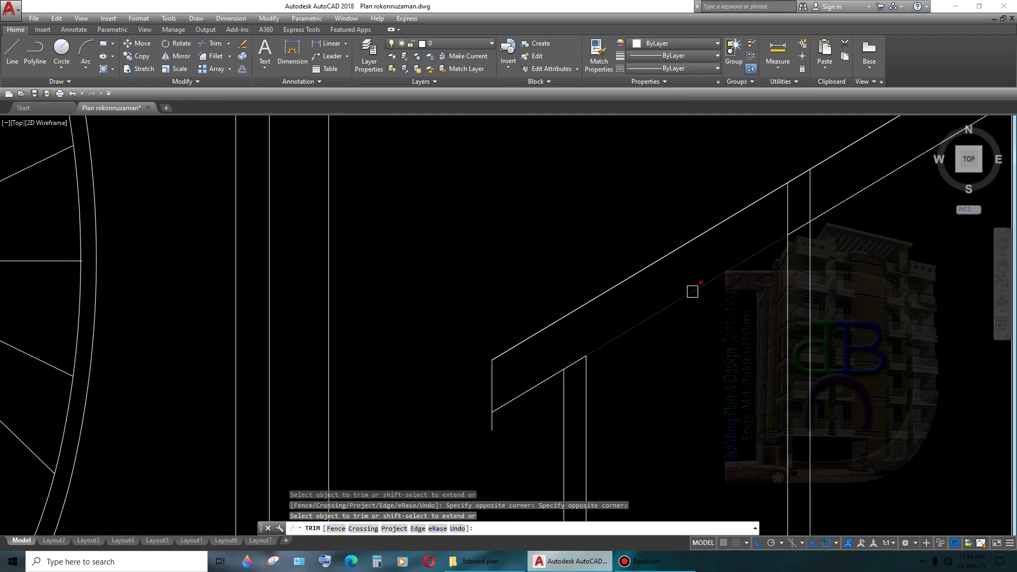
middle_drag(771, 237, 592, 433)
scroll(642, 379, down, 3)
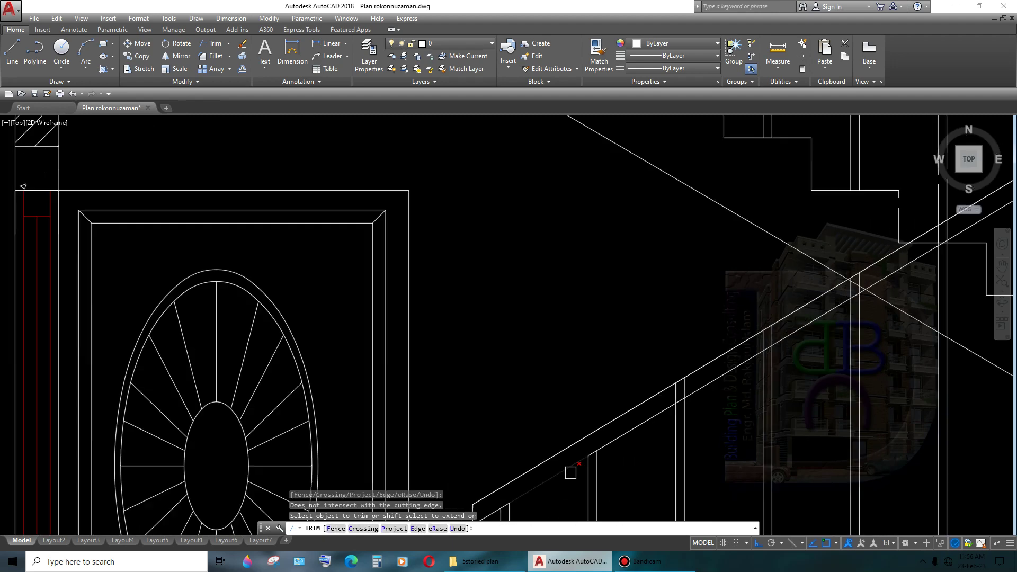
click(498, 388)
middle_drag(497, 388, 602, 408)
scroll(602, 408, up, 2)
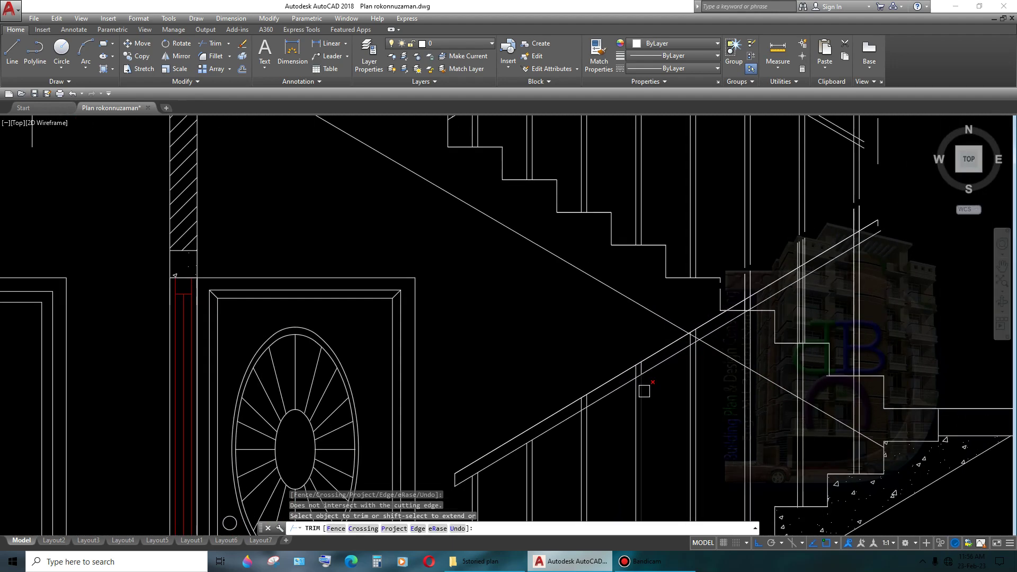
scroll(651, 356, up, 3)
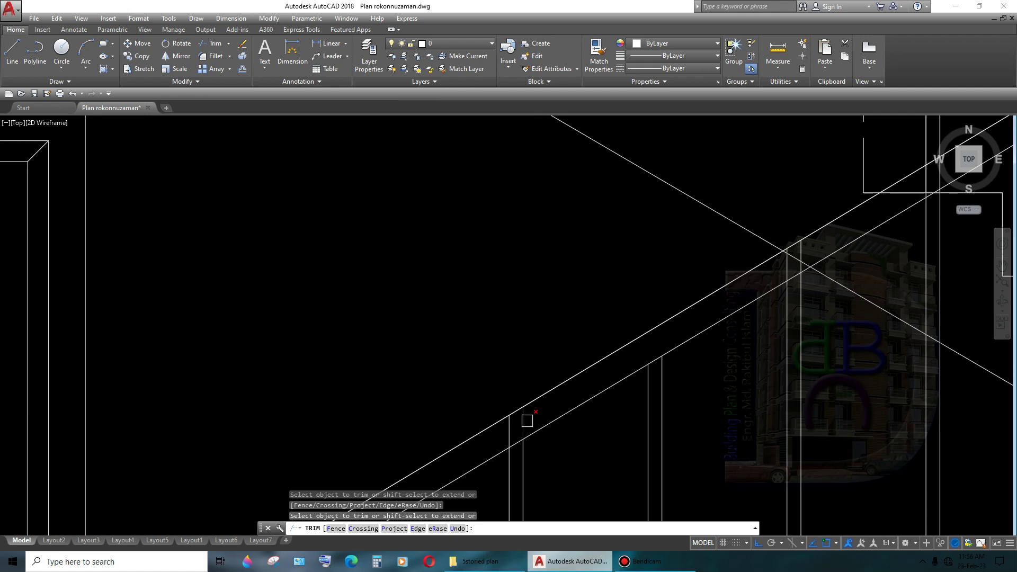
scroll(703, 352, up, 2)
scroll(713, 345, up, 2)
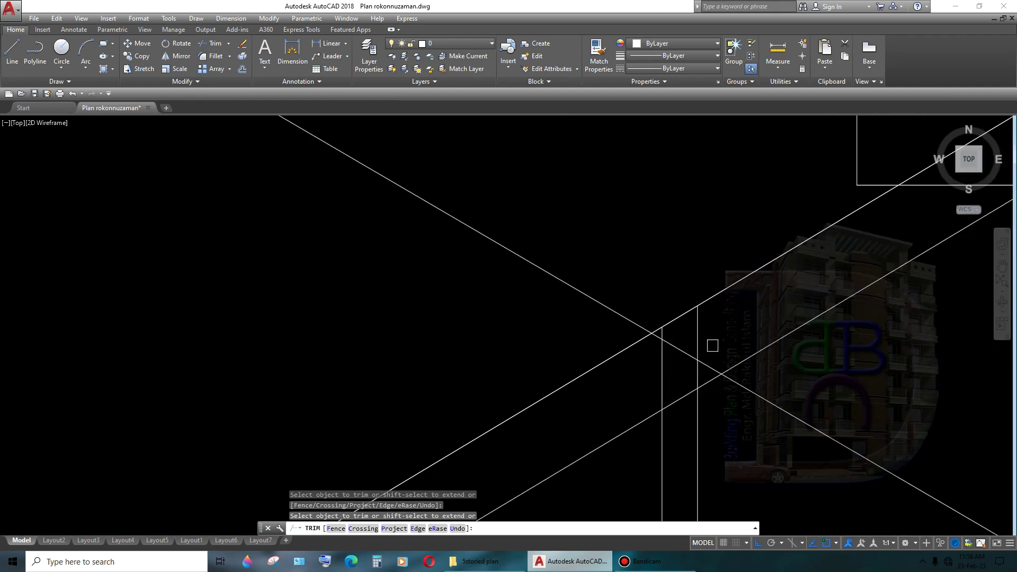
click(713, 345)
click(657, 368)
click(669, 351)
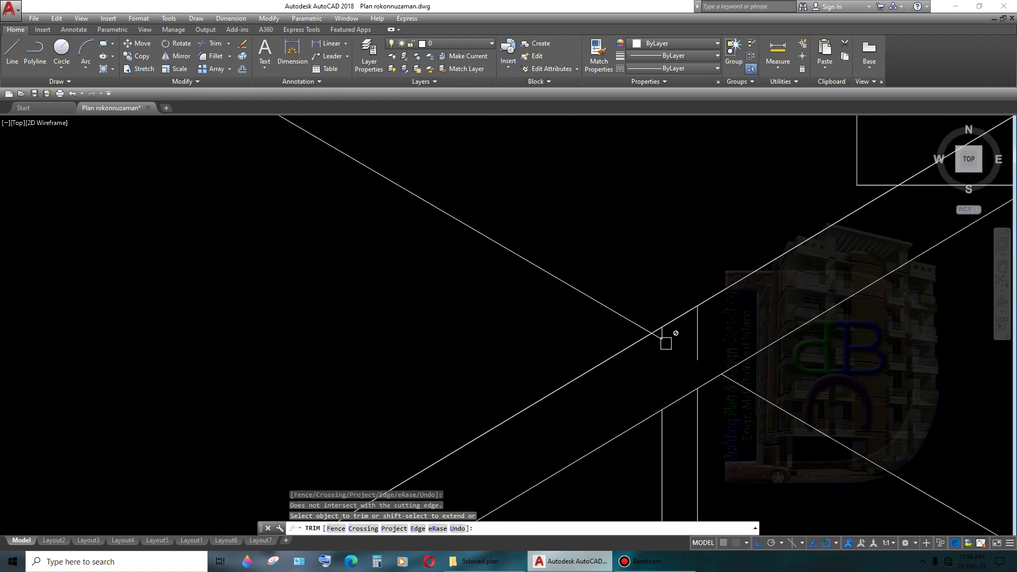
scroll(661, 338, up, 2)
click(649, 307)
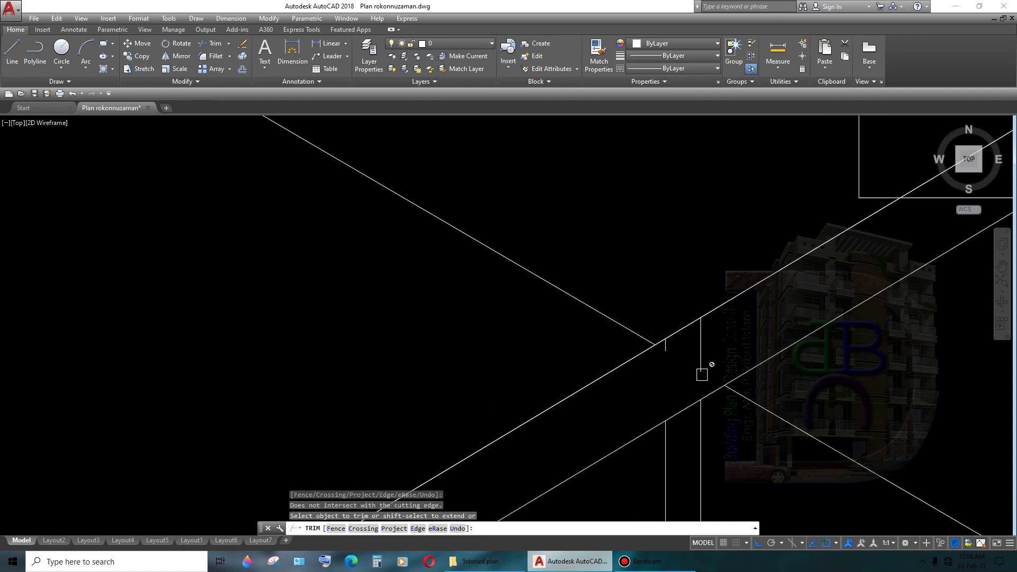
scroll(699, 370, up, 3)
key(Return)
- Erase the two small leftover ticks near the handrail
click(714, 325)
click(618, 334)
key(Delete)
scroll(685, 358, down, 2)
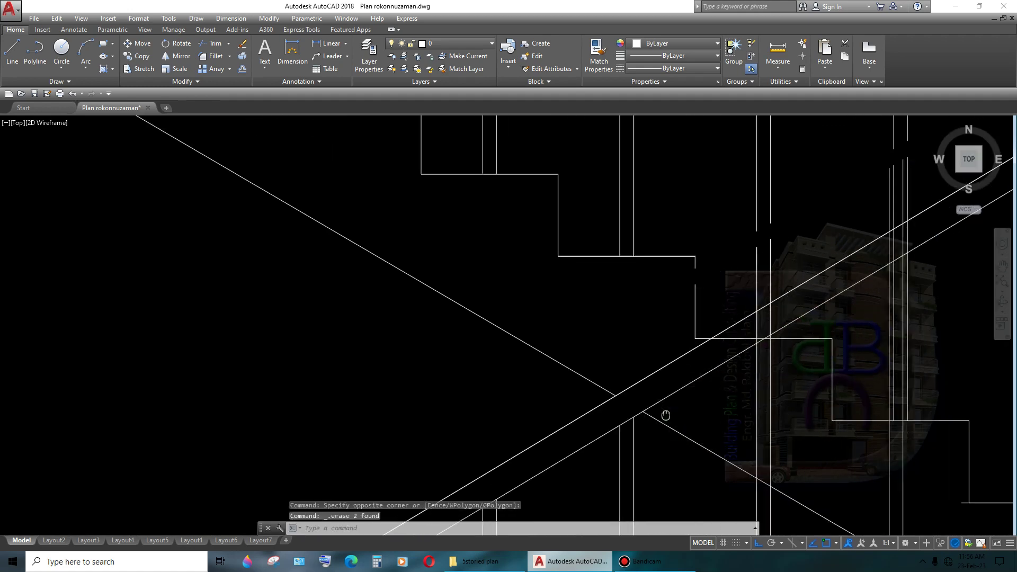
scroll(666, 415, up, 2)
key(Return)
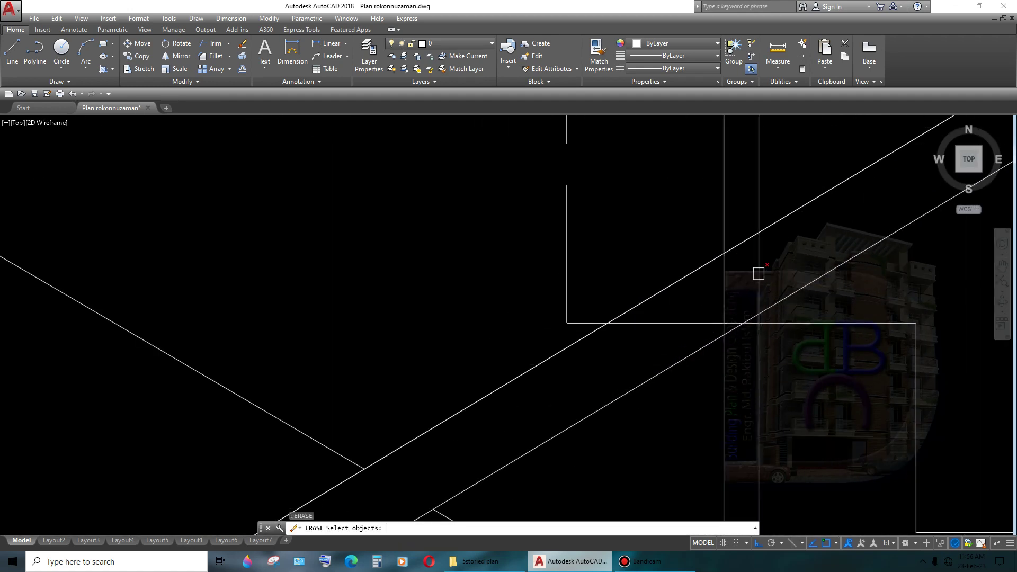
key(Escape)
key(Escape)
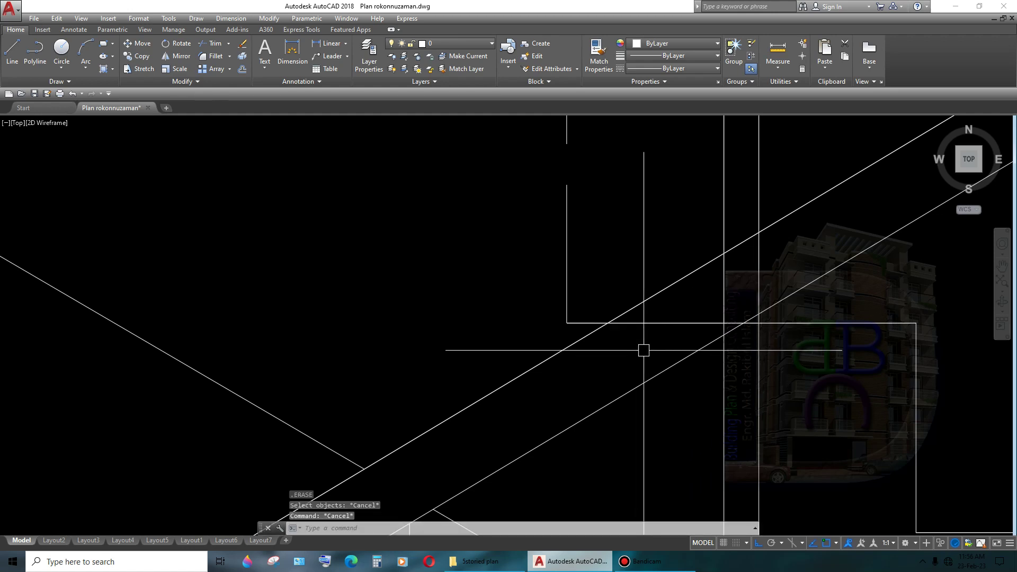
- Trim the crossing lines at the handrail's upper end so it stops at the end post
text(tr)
key(Return)
key(Return)
drag(633, 360, 650, 337)
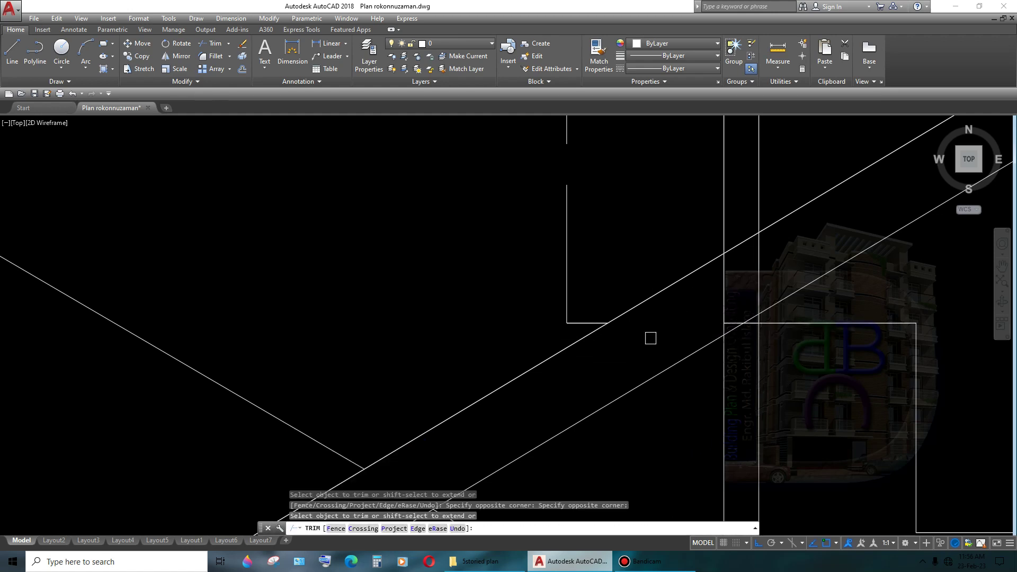
scroll(667, 355, up, 6)
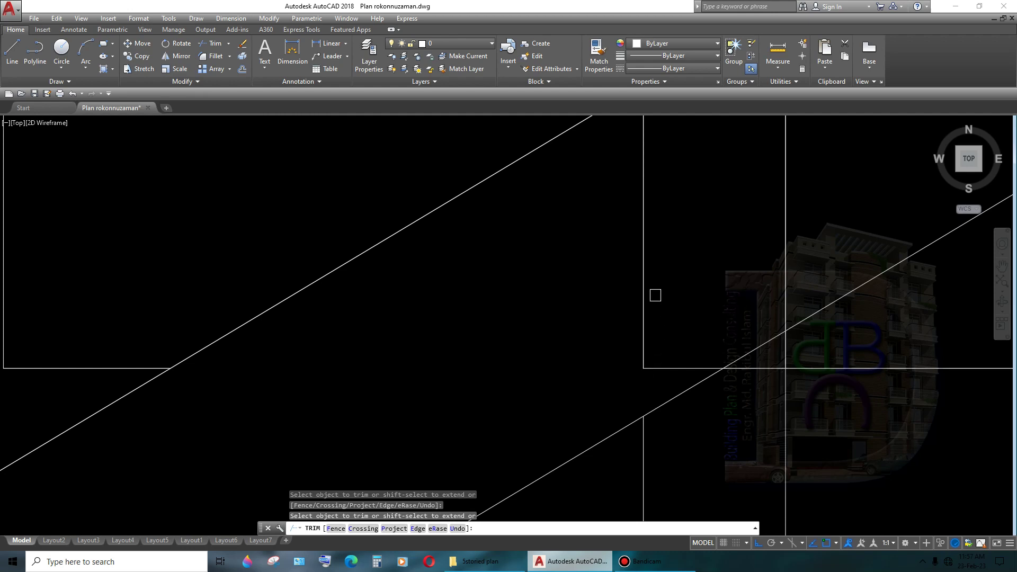
scroll(655, 295, down, 4)
scroll(658, 277, down, 1)
scroll(694, 289, down, 1)
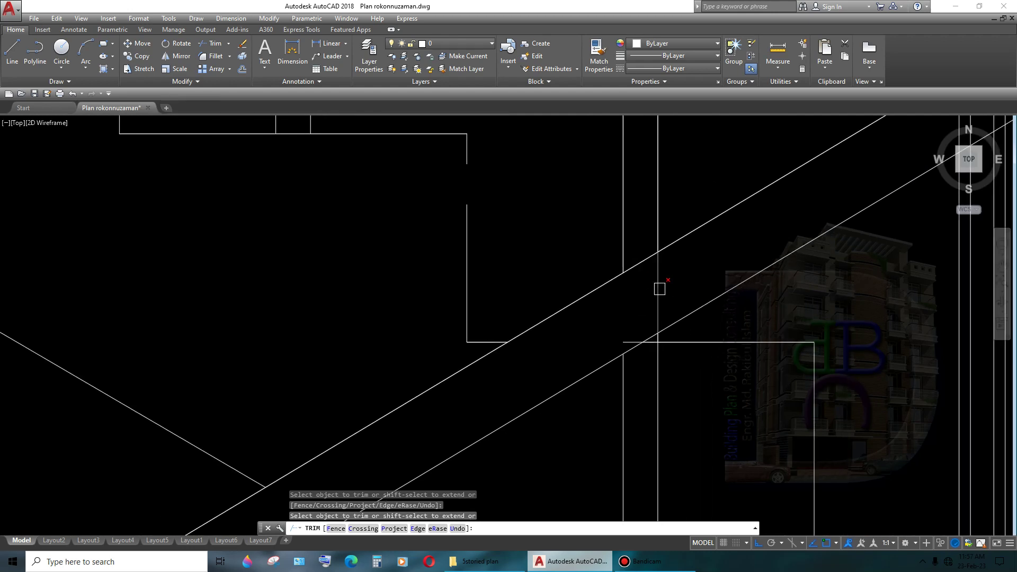
key(Return)
key(Return)
key(Return)
scroll(646, 317, up, 2)
scroll(656, 291, down, 5)
scroll(649, 302, up, 4)
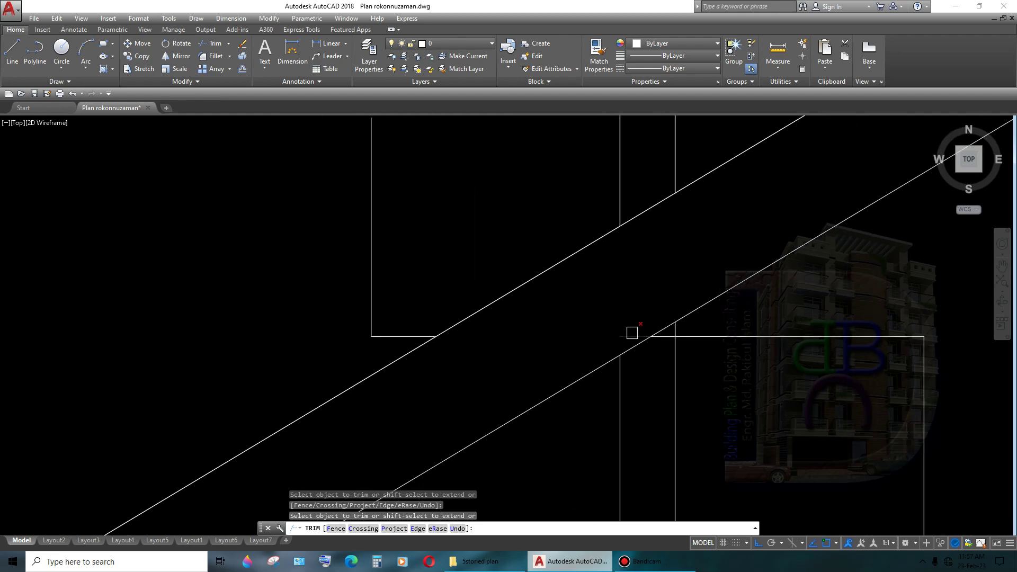
click(632, 333)
scroll(724, 302, down, 2)
scroll(751, 302, down, 2)
scroll(704, 329, up, 2)
scroll(717, 316, up, 1)
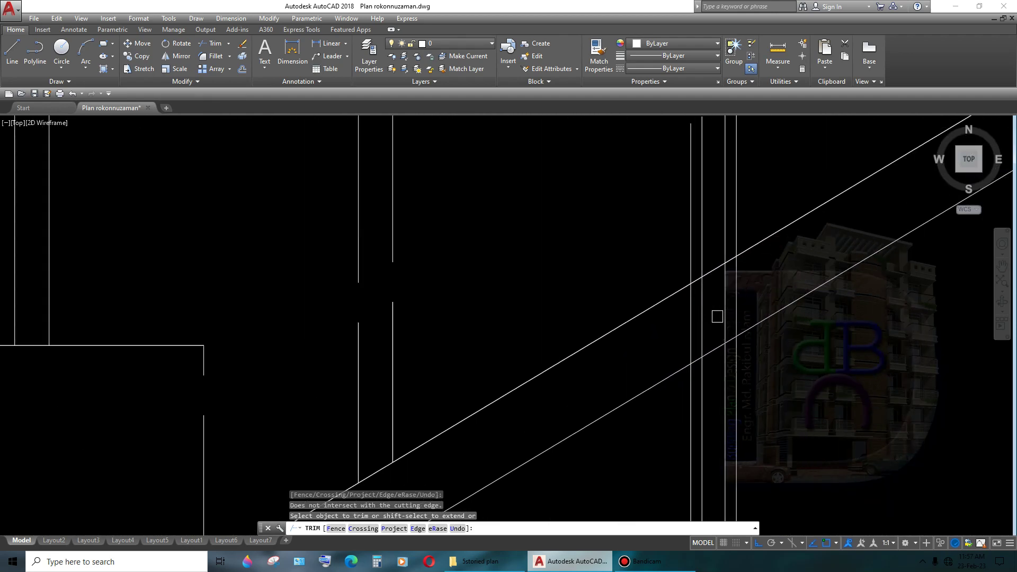
click(747, 302)
scroll(784, 315, down, 3)
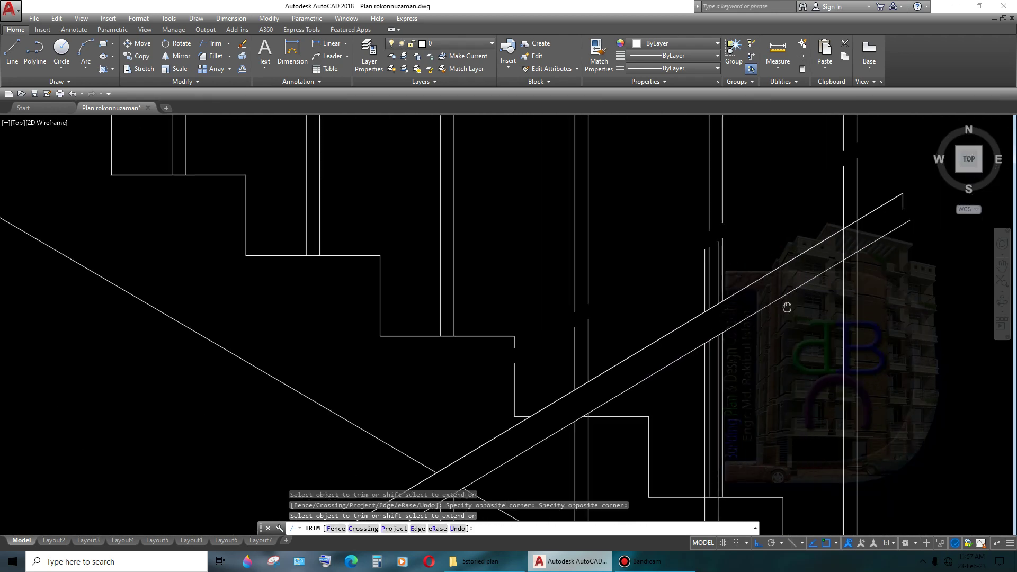
click(750, 318)
scroll(710, 355, up, 3)
scroll(707, 352, down, 3)
scroll(717, 347, up, 3)
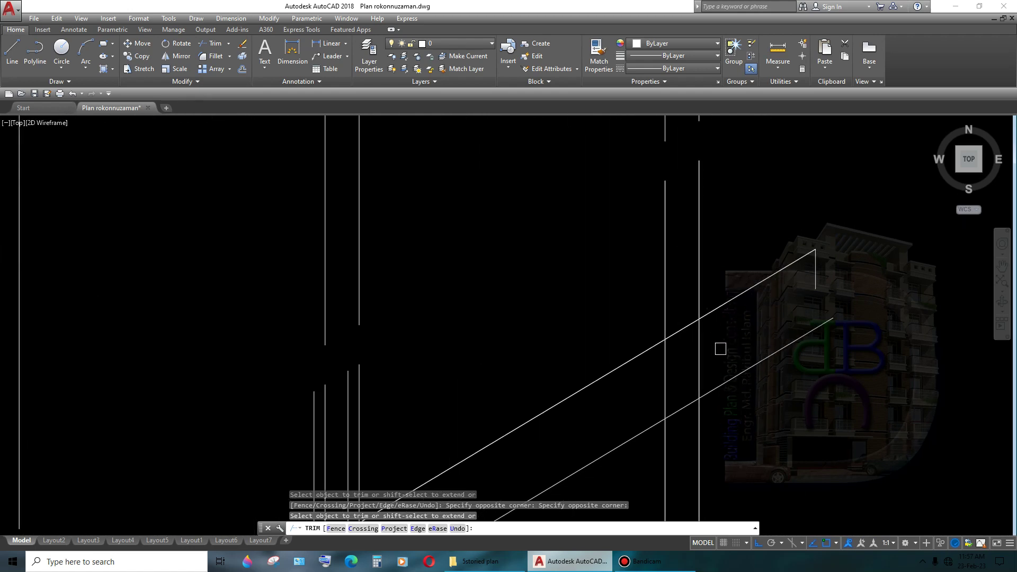
click(720, 348)
scroll(742, 340, down, 2)
- Stretch the short vertical line down so it meets the handrail
key(Escape)
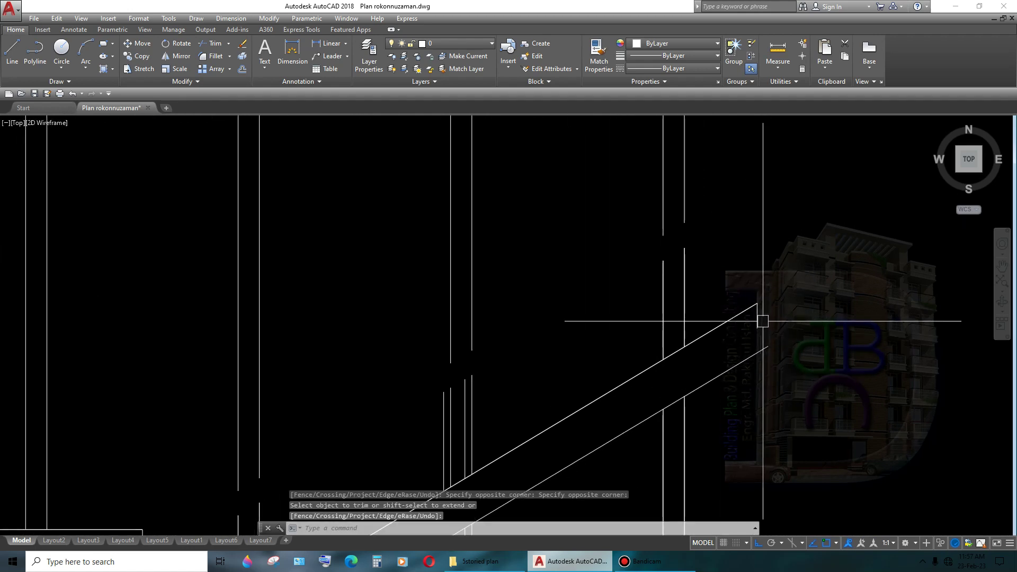
click(758, 317)
scroll(755, 355, up, 3)
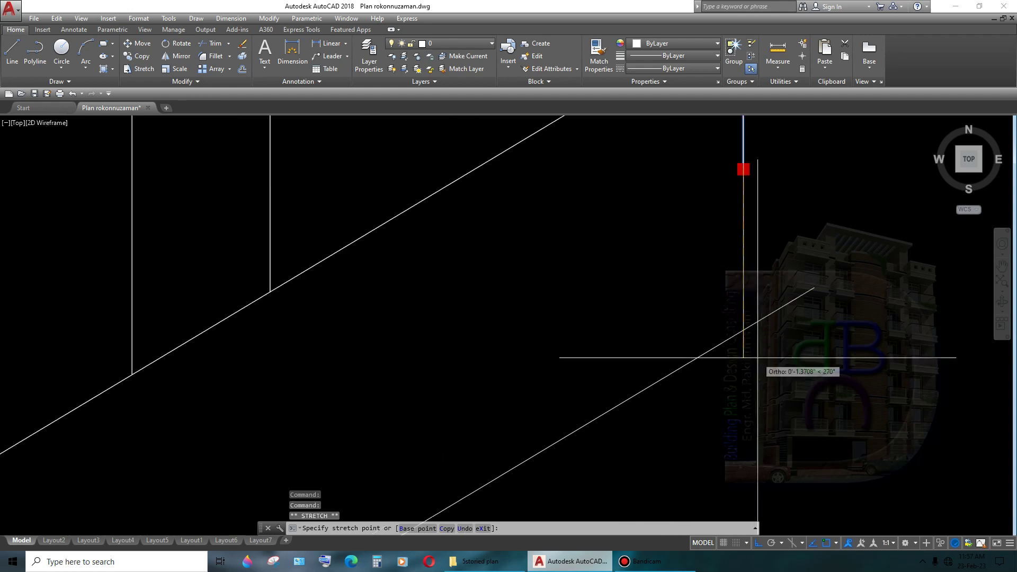
click(756, 403)
key(Escape)
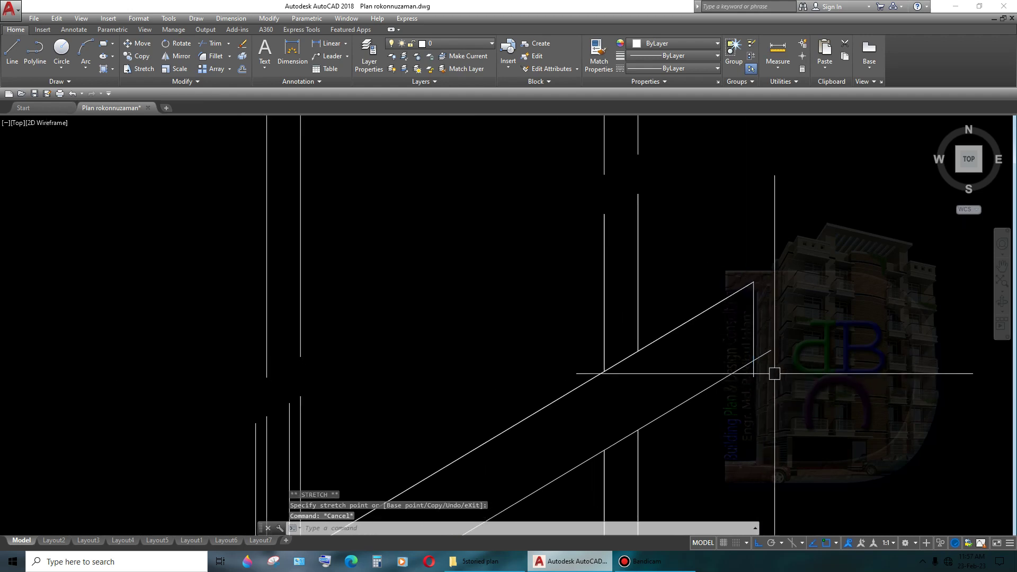
- Trim the crossing vertical and horizontal lines back to the handrail edge
text(tr)
key(Return)
key(Return)
click(741, 313)
click(710, 345)
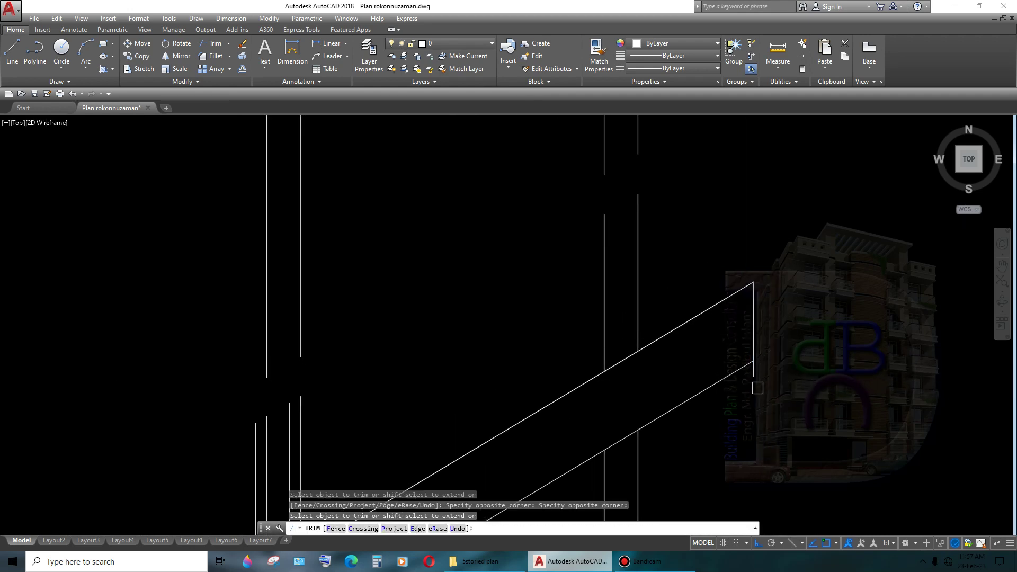
scroll(765, 377, down, 2)
scroll(773, 354, down, 2)
scroll(709, 318, up, 2)
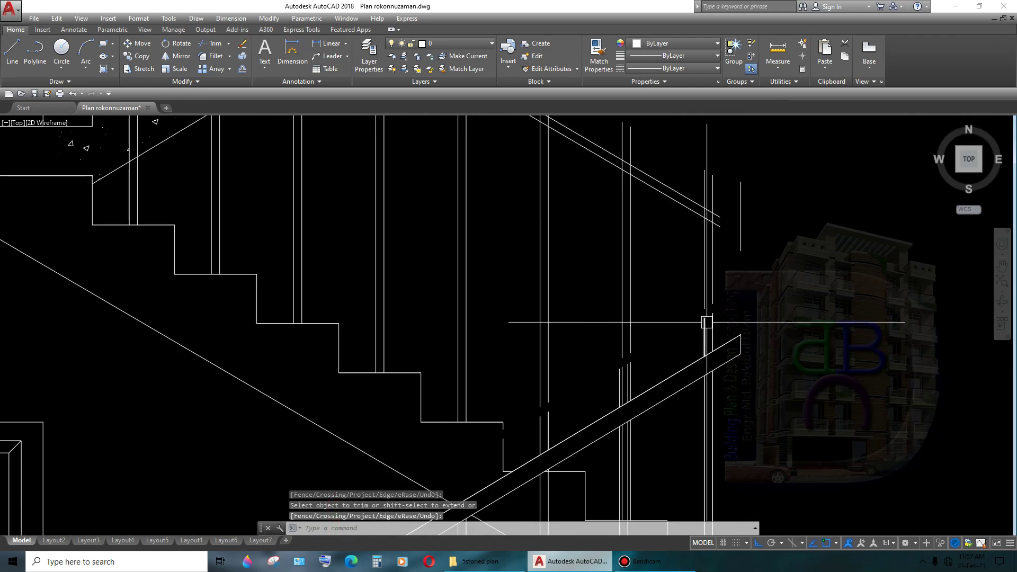
scroll(730, 312, up, 1)
key(Return)
- Join the two baluster pieces into one line
text(j)
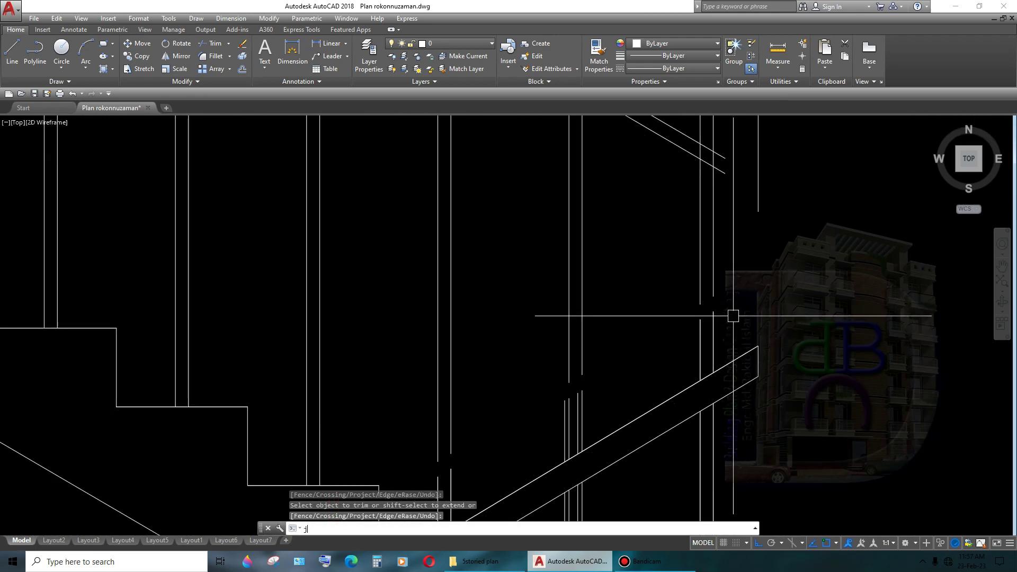
key(Return)
key(Return)
key(Return)
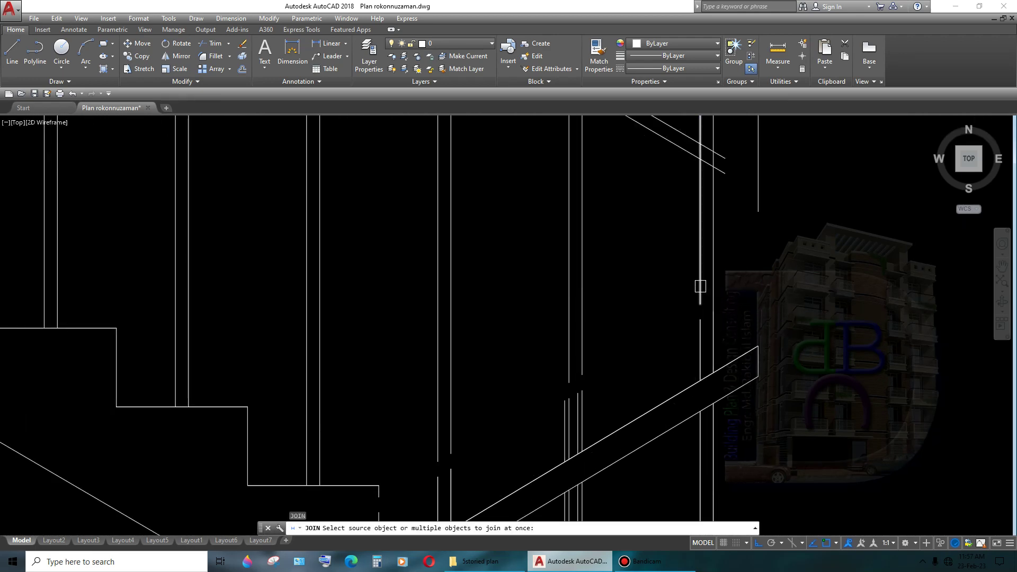
click(699, 326)
key(Return)
scroll(701, 345, down, 2)
scroll(638, 358, up, 2)
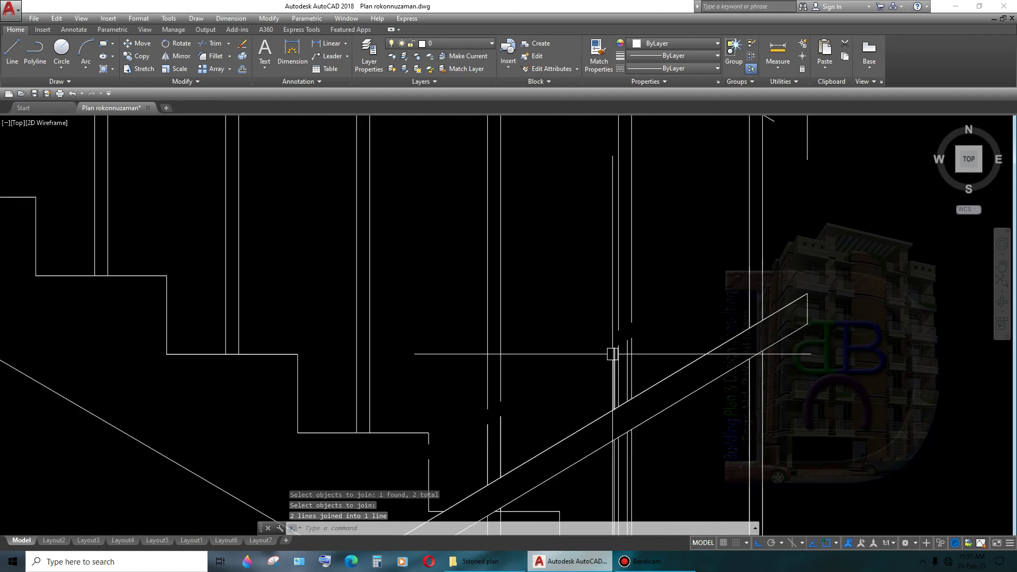
key(Escape)
- Erase the stray vertical lines beside the handrail
click(614, 353)
scroll(617, 347, up, 2)
scroll(622, 342, up, 2)
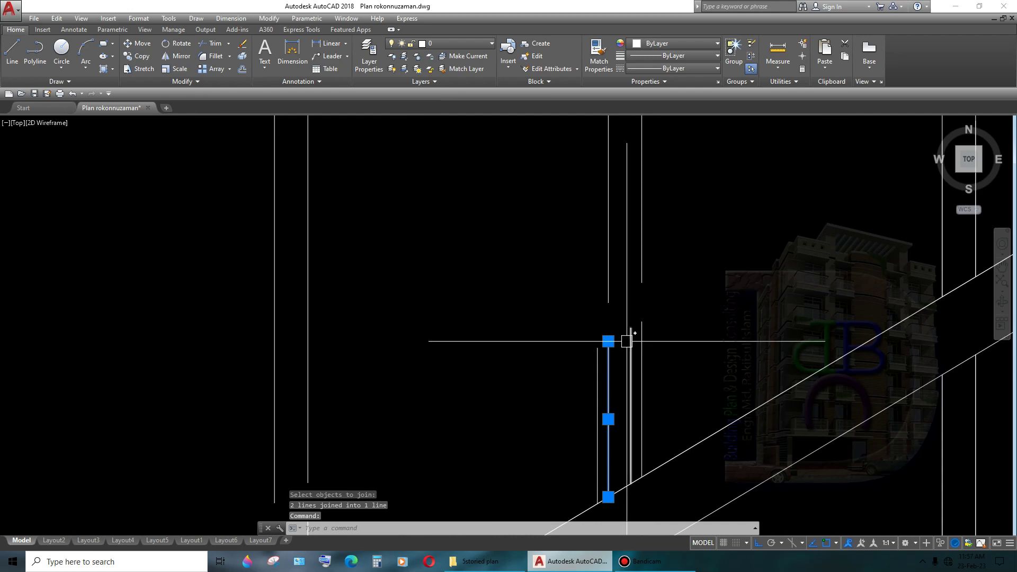
scroll(604, 350, down, 2)
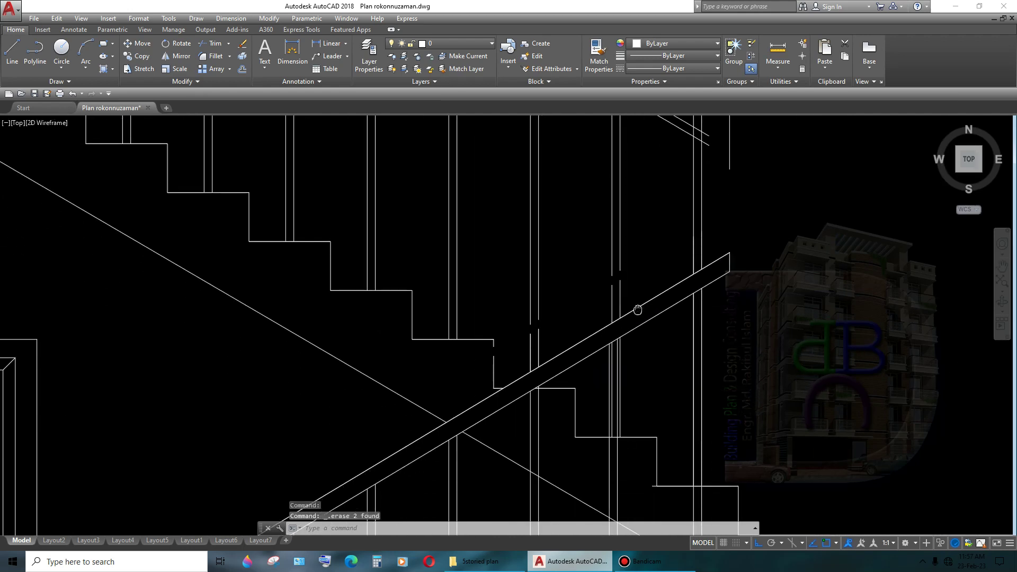
key(Delete)
mouse_move(670, 438)
middle_down()
mouse_move(676, 374)
mouse_move(658, 333)
middle_up()
scroll(620, 358, up, 4)
click(618, 356)
key(Delete)
- Window-select and erase the four leftover line pieces
scroll(619, 356, down, 4)
scroll(558, 280, up, 4)
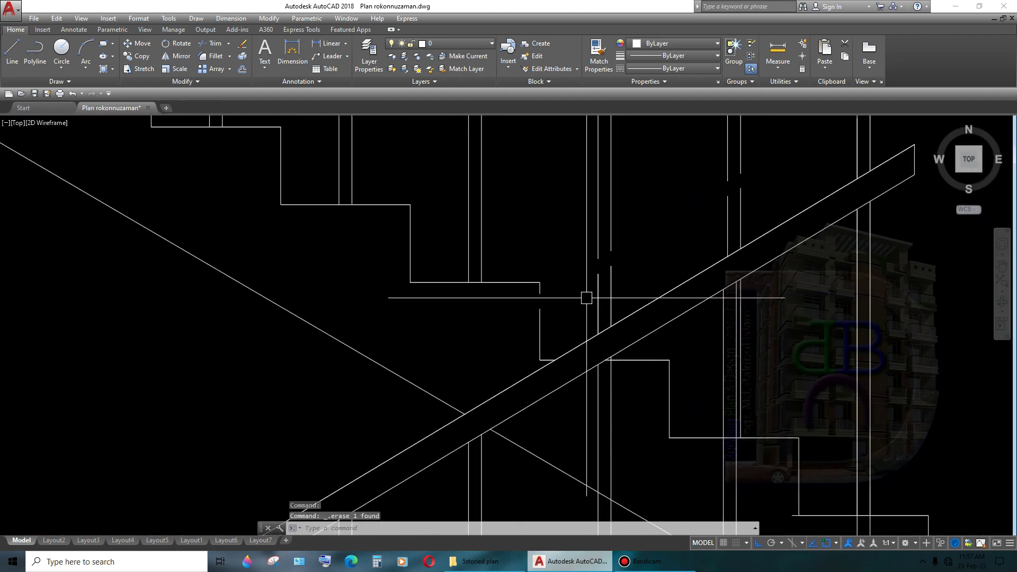
click(626, 270)
click(585, 295)
key(Delete)
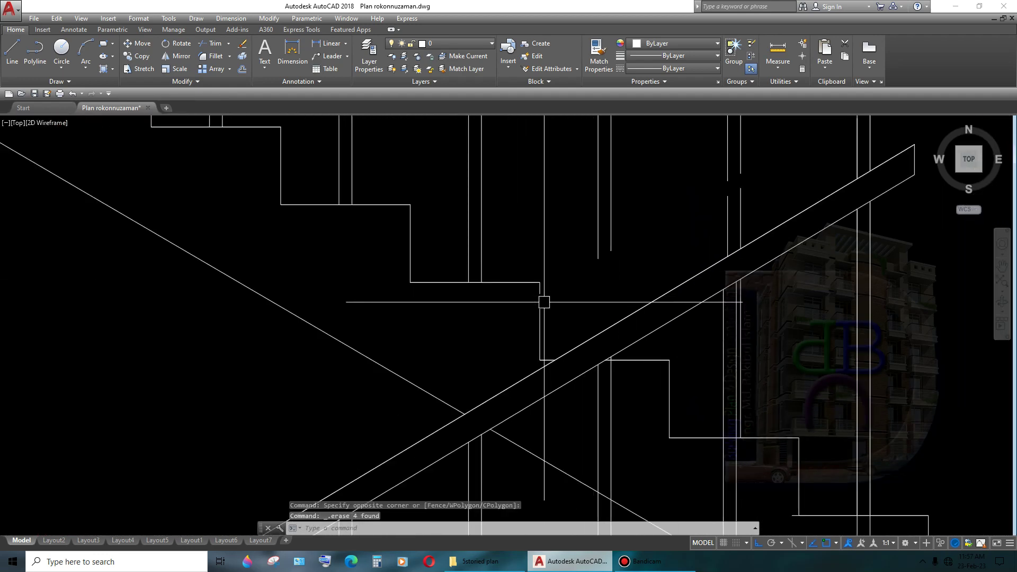
- Join the lower baluster segment to the upper one
text(j)
click(540, 313)
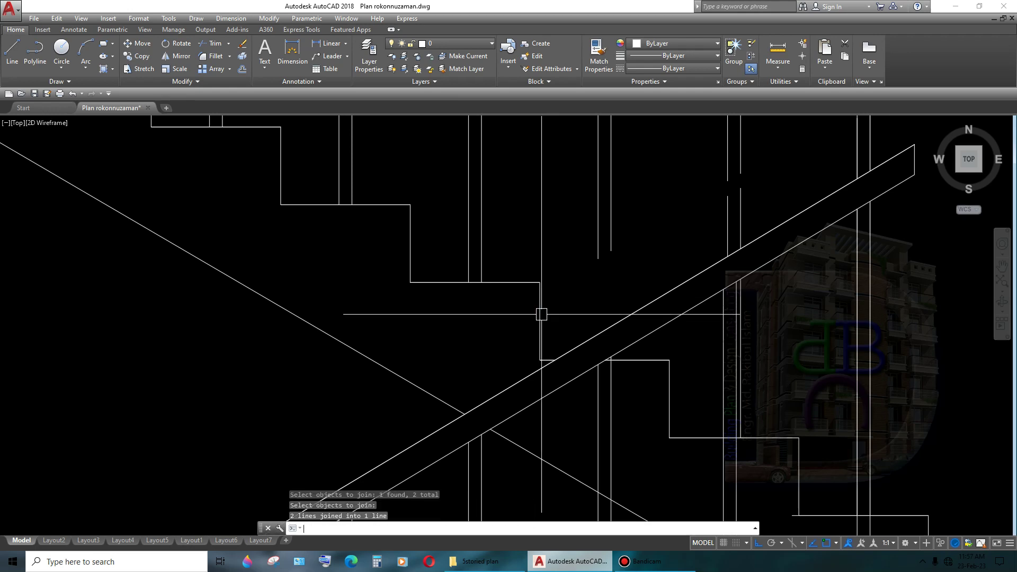
key(Return)
- Try extending the baluster up to the handrail boundary edge
text(ex)
key(Return)
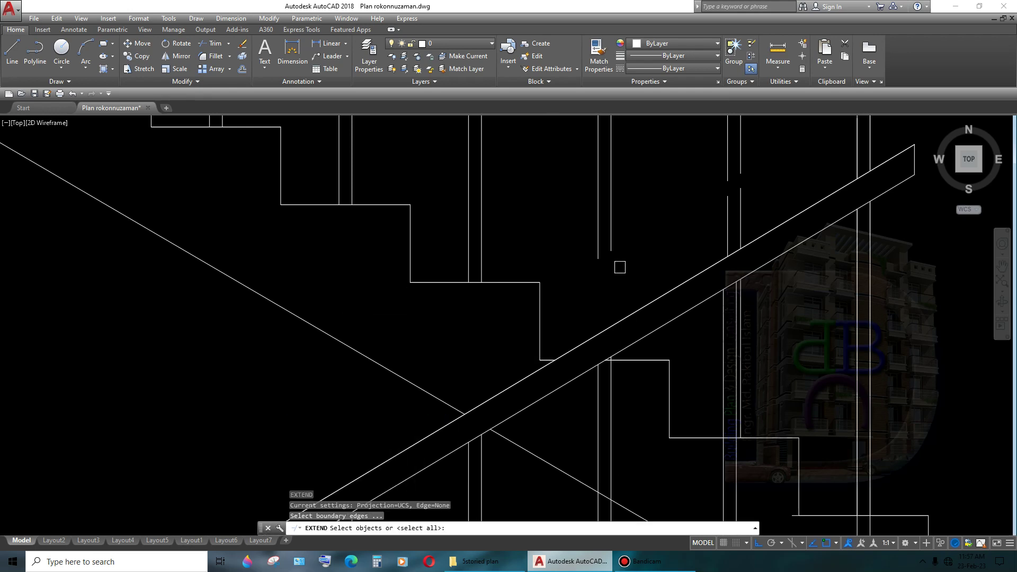
key(Return)
click(630, 267)
click(586, 237)
scroll(609, 265, down, 2)
scroll(676, 297, up, 2)
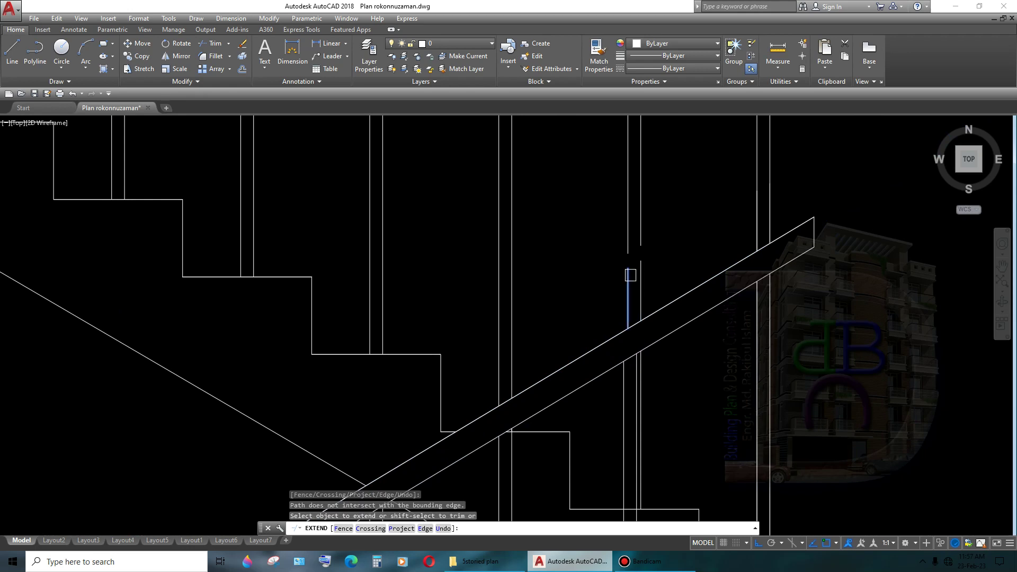
key(Return)
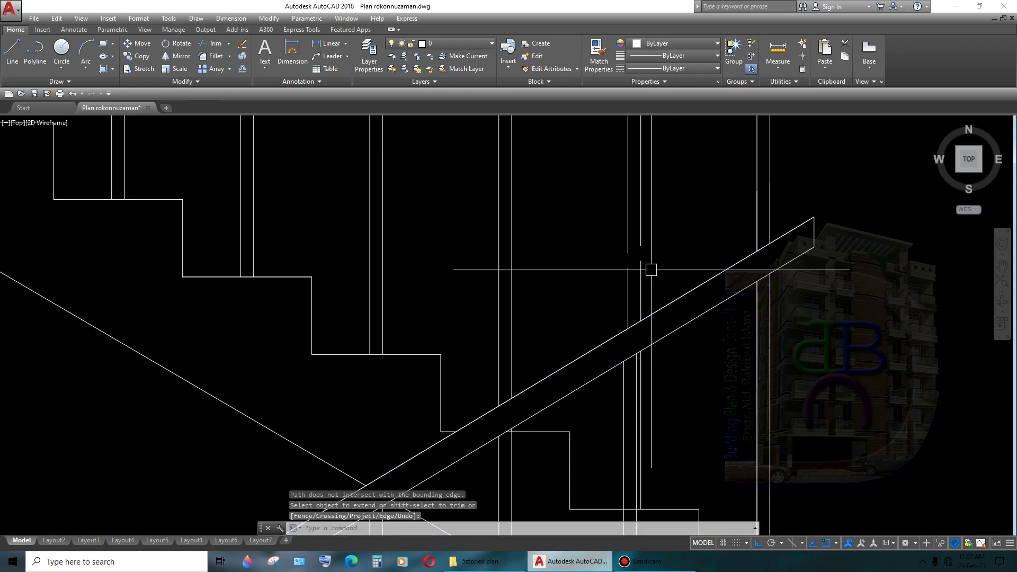
- Join the remaining broken vertical line piece into a single line
text(jects to join:)
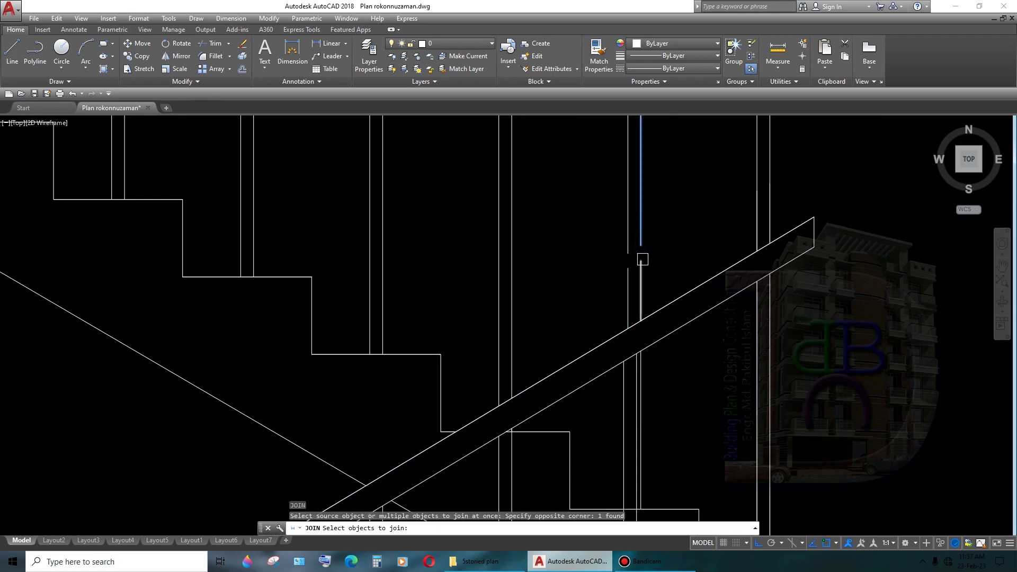
key(Return)
key(Return)
click(628, 245)
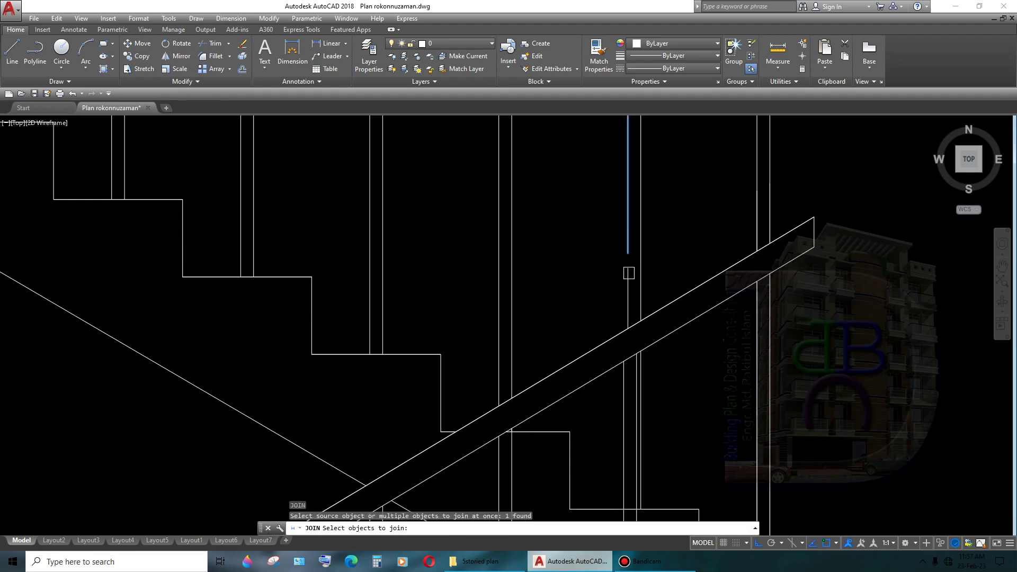
key(Return)
scroll(629, 285, down, 5)
scroll(724, 293, up, 2)
- Bring the window and door into view and try lengthening the short vertical line
scroll(717, 302, up, 2)
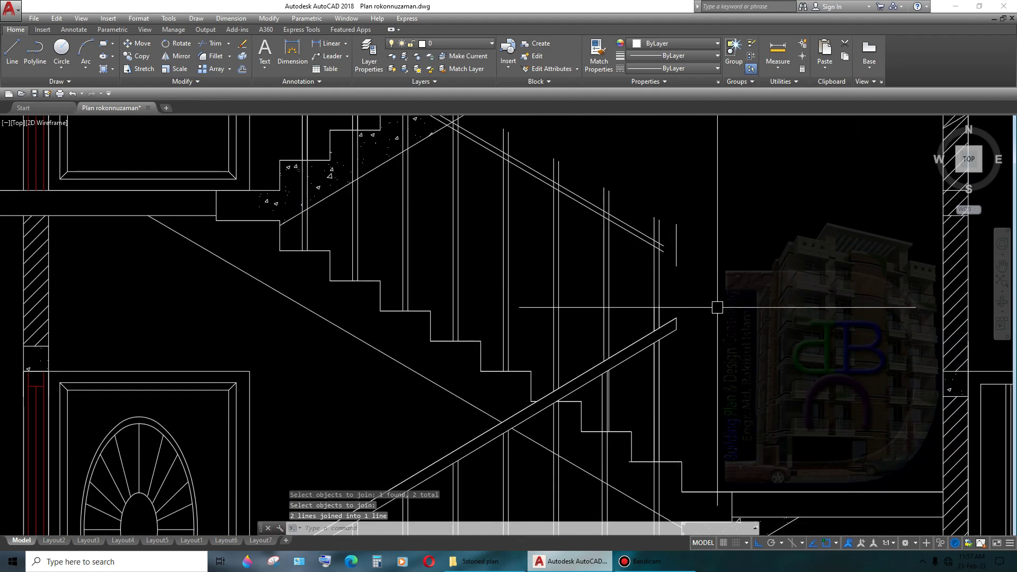
scroll(715, 259, up, 2)
scroll(715, 260, down, 2)
mouse_move(791, 270)
middle_down()
mouse_move(721, 229)
mouse_move(730, 356)
middle_up()
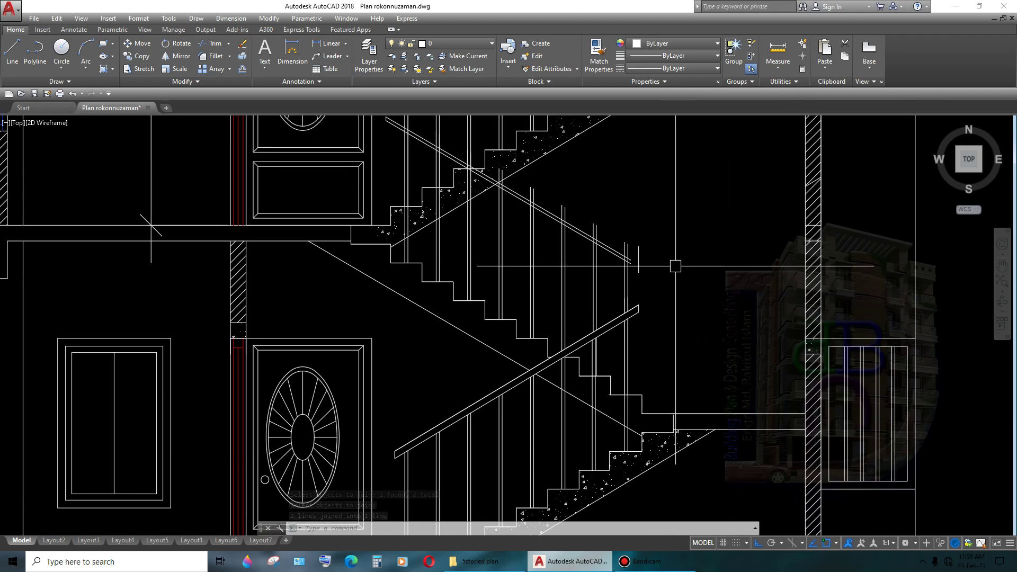
scroll(649, 250, up, 3)
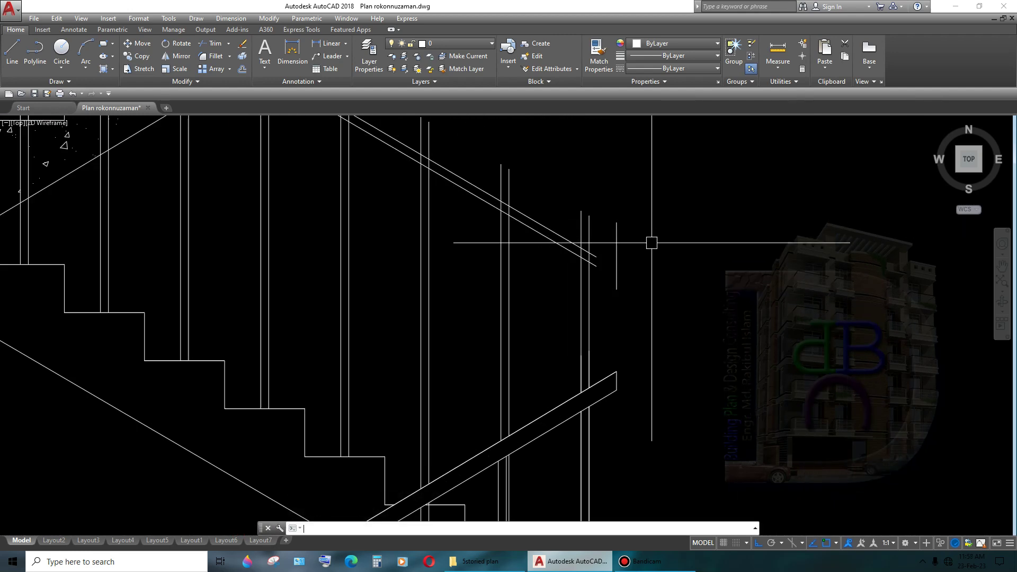
text(EX)
key(Return)
scroll(597, 257, up, 2)
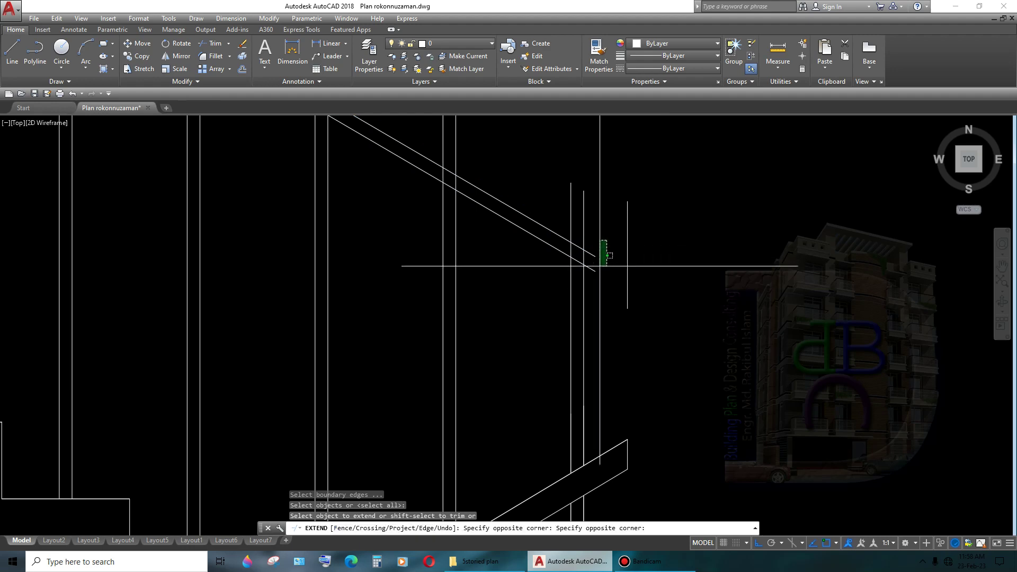
click(609, 256)
scroll(609, 256, down, 2)
scroll(370, 260, down, 2)
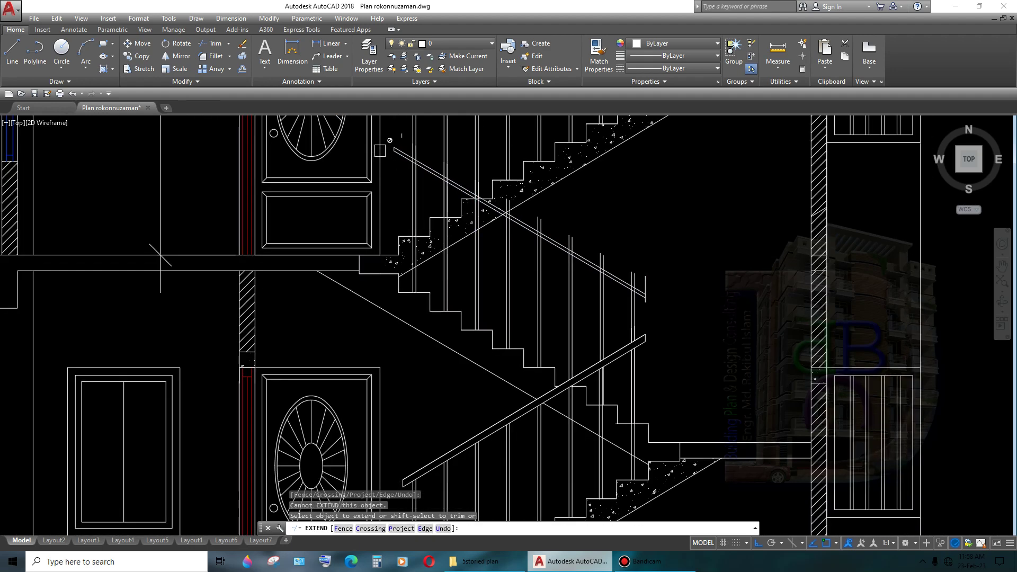
scroll(518, 217, up, 4)
key(Return)
- Offset the lower handrail line 1" downward to form a third rail line
text(o)
key(Return)
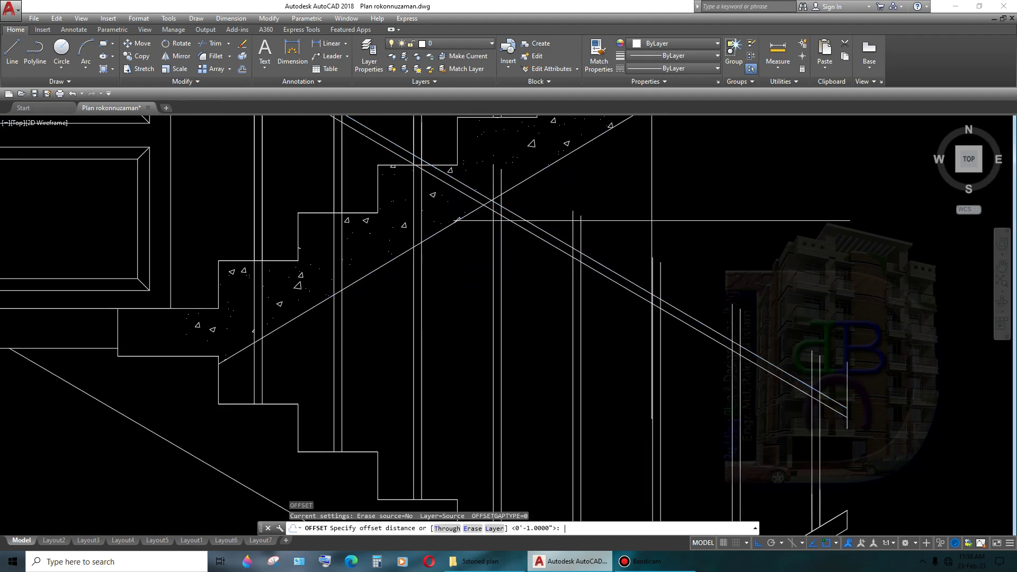
text(")
key(Return)
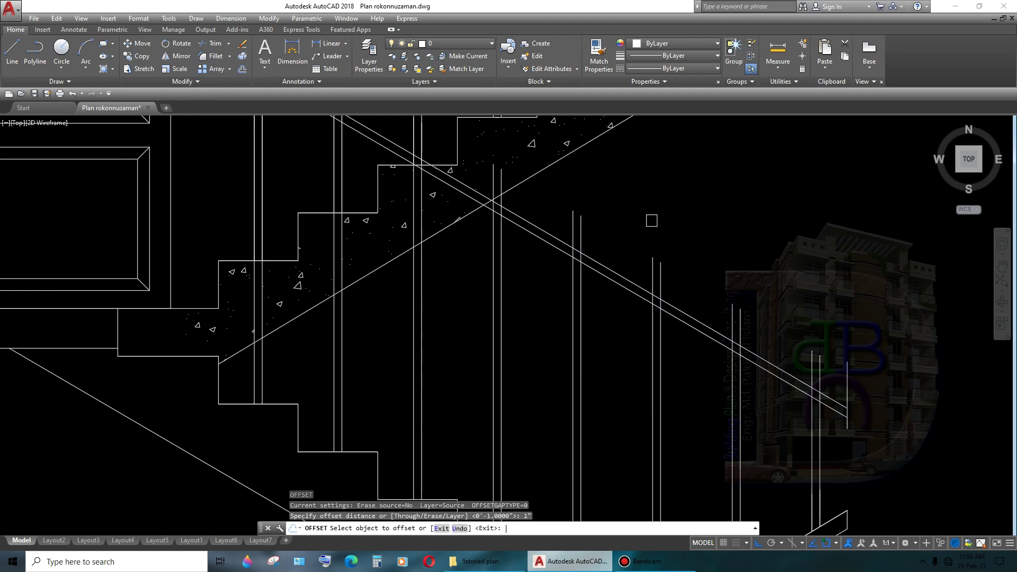
scroll(795, 400, up, 2)
click(795, 387)
click(787, 420)
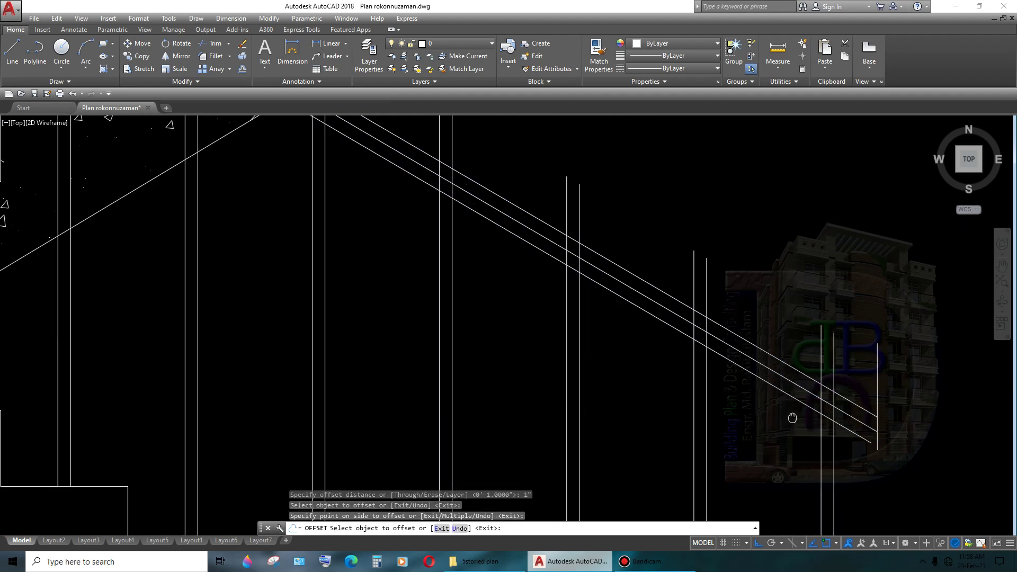
key(Escape)
- Try extending the diagonal handrail lines with EXTEND
text(ex)
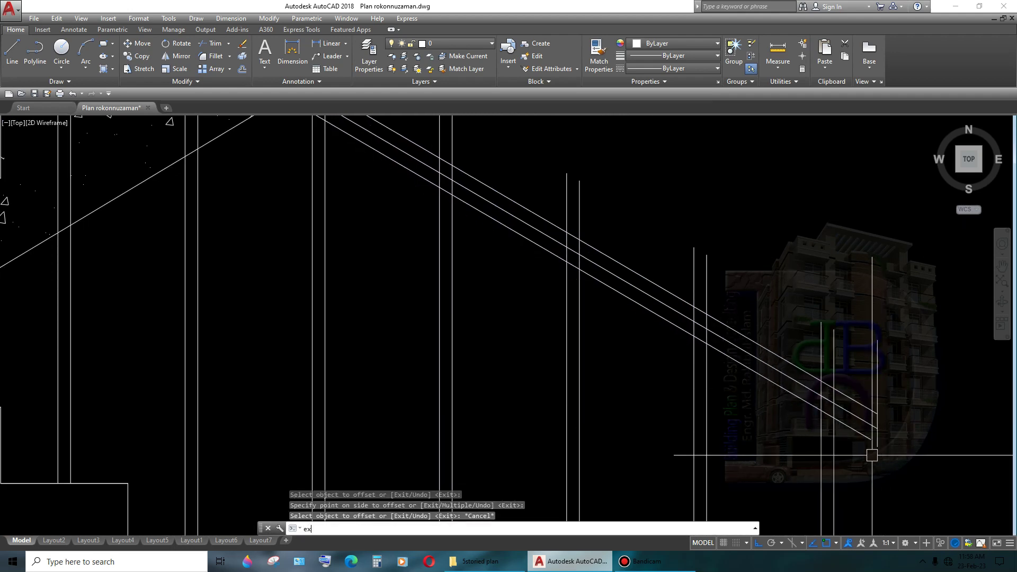
key(Return)
key(Return)
click(867, 437)
scroll(866, 438, down, 3)
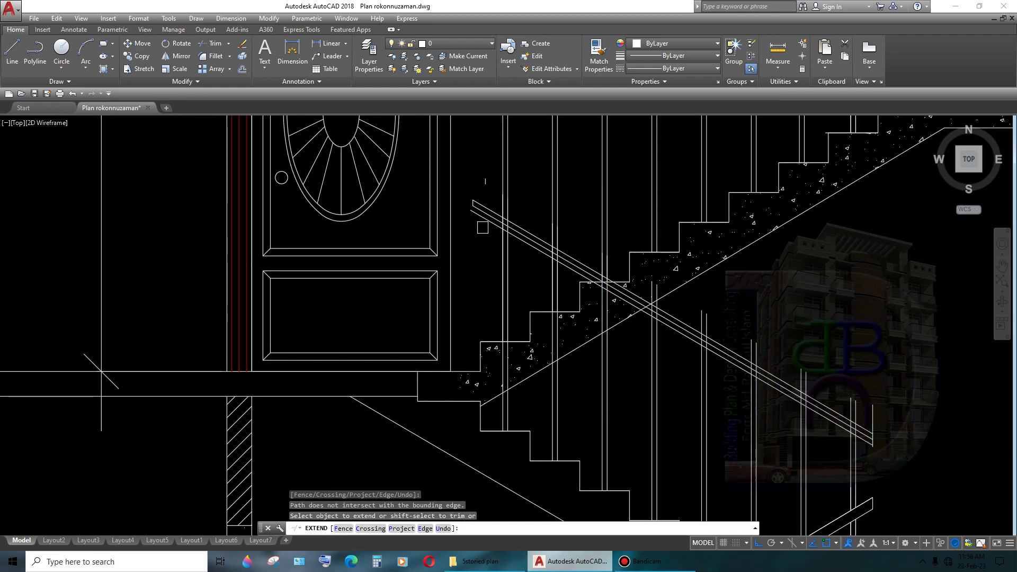
scroll(479, 220, up, 2)
scroll(462, 186, up, 3)
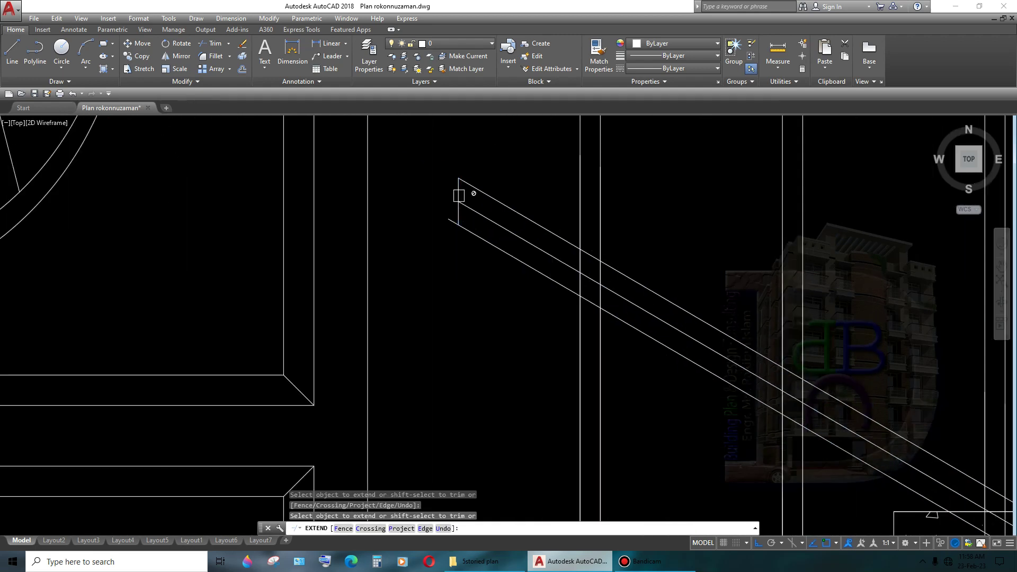
click(458, 196)
scroll(458, 195, down, 3)
scroll(476, 253, up, 2)
- Delete the stray diagonal line end near the rail
text(t)
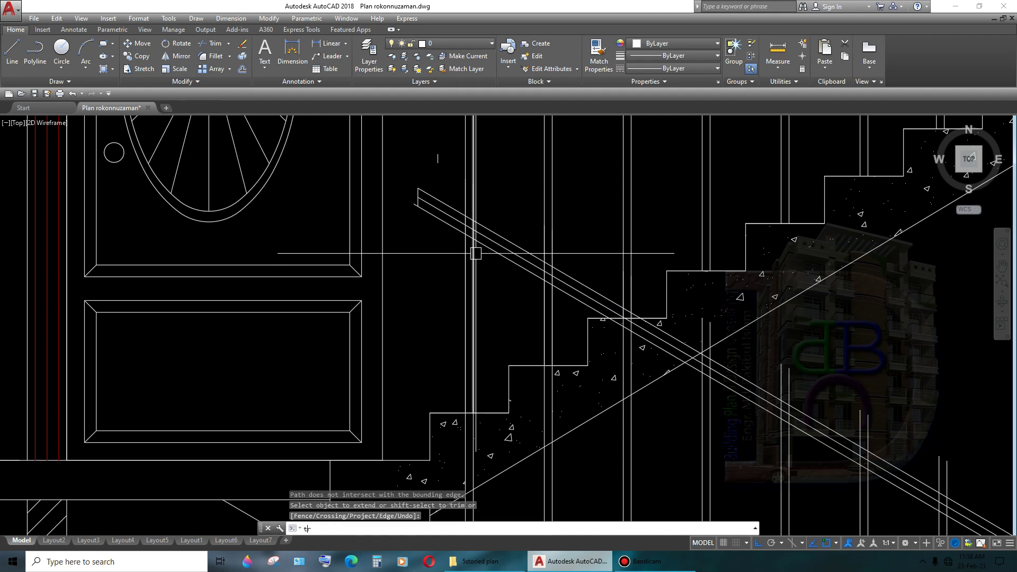
text(r)
key(Return)
scroll(410, 203, up, 2)
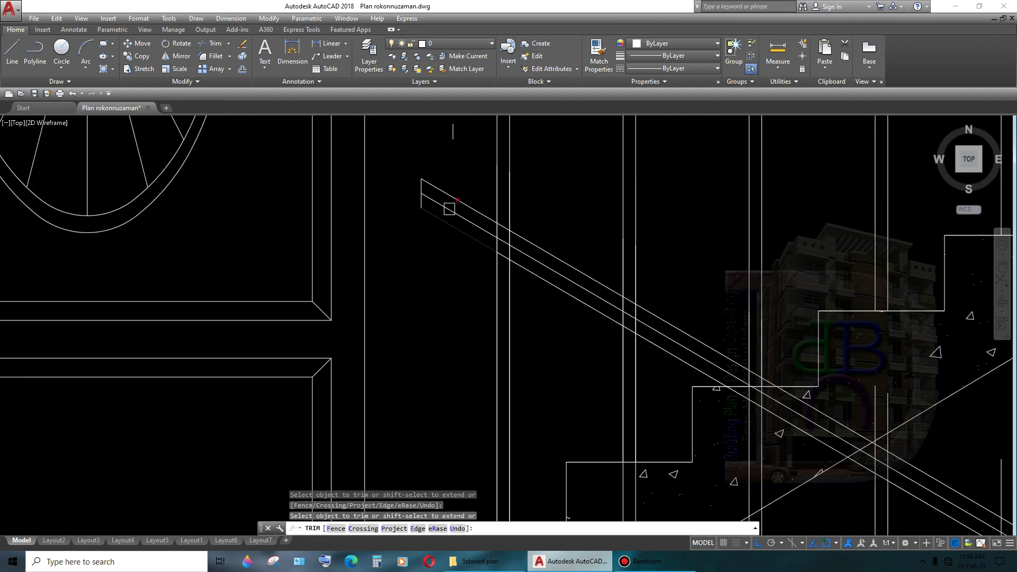
key(Escape)
click(451, 207)
scroll(450, 212, down, 3)
key(Delete)
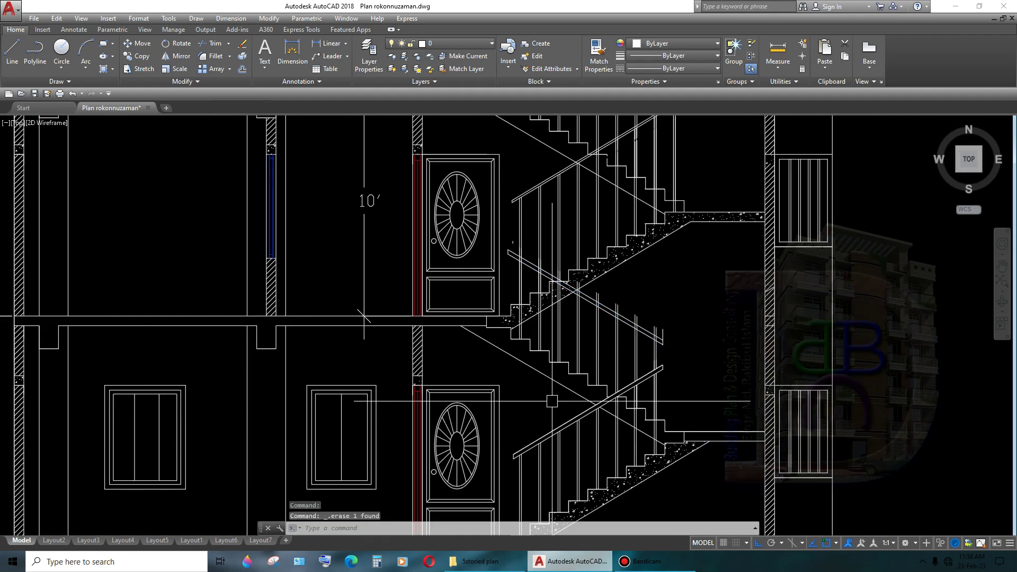
scroll(552, 401, up, 2)
scroll(738, 391, up, 1)
scroll(738, 391, up, 1)
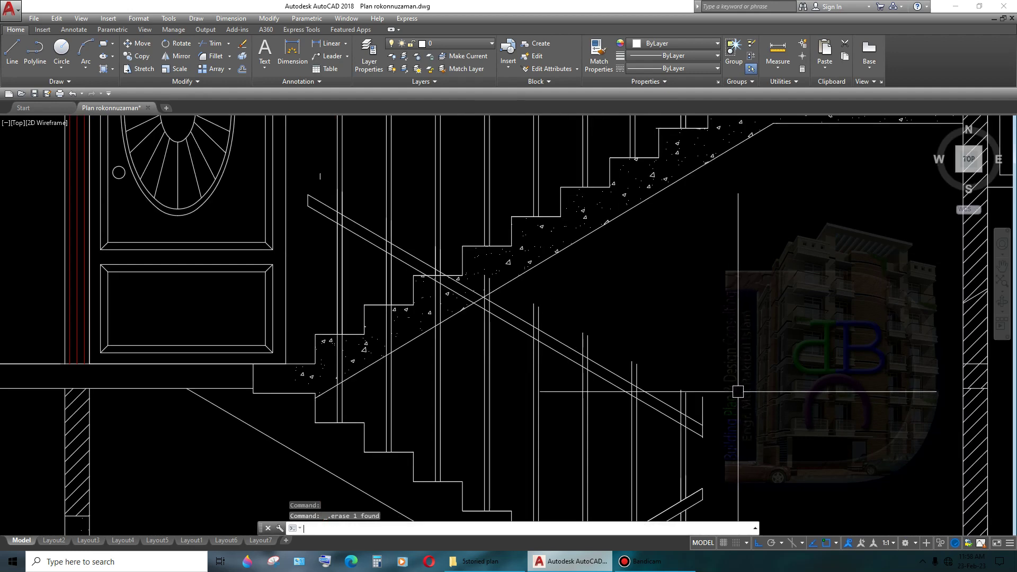
text(tr)
- Trim the horizontal line crossing the handrail using a crossing window
key(Return)
key(Return)
scroll(737, 392, up, 2)
click(615, 324)
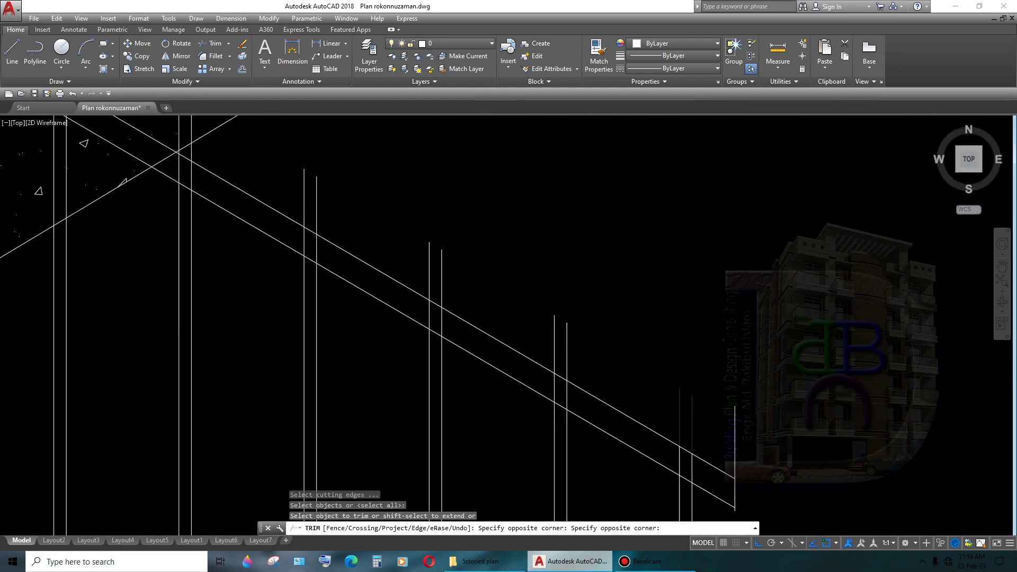
middle_drag(489, 313, 508, 310)
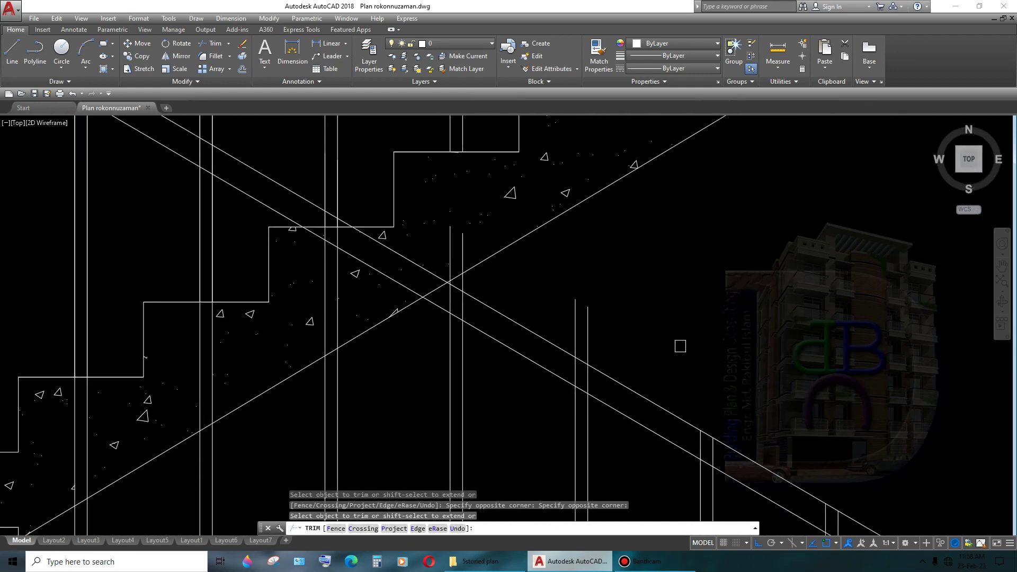
click(579, 318)
scroll(582, 329, up, 1)
scroll(593, 355, up, 1)
scroll(602, 373, up, 1)
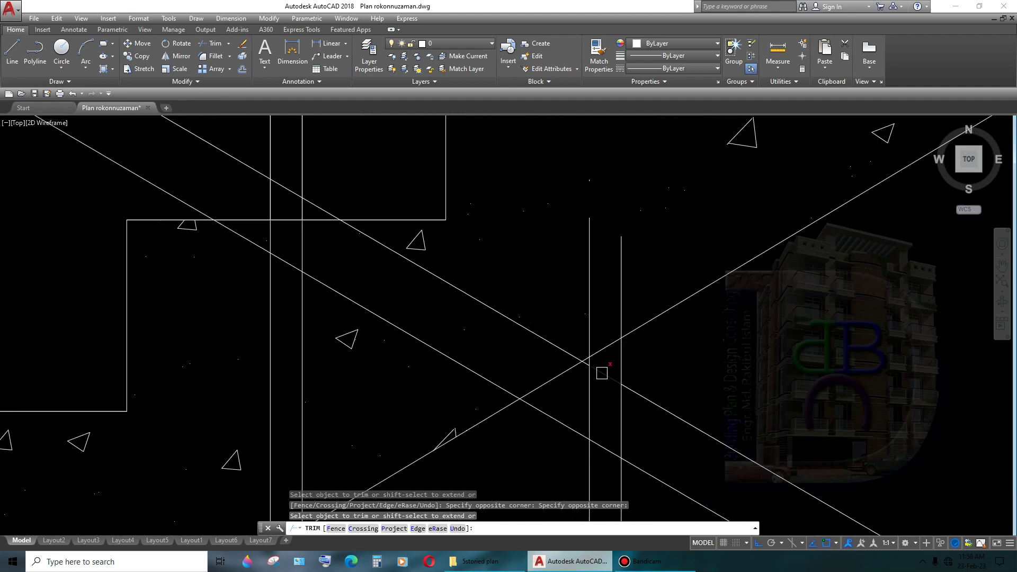
scroll(599, 362, up, 2)
scroll(641, 387, down, 2)
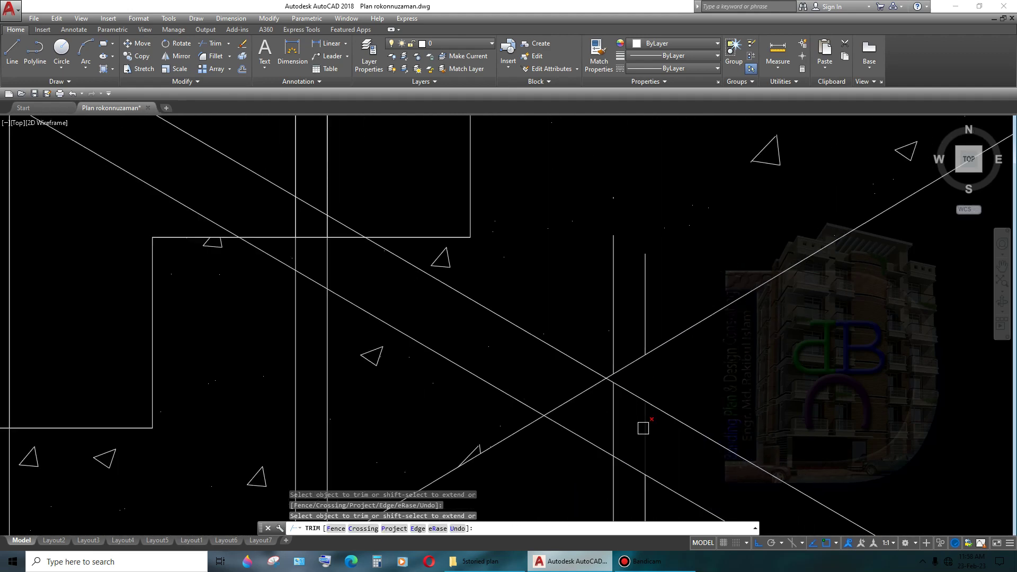
scroll(653, 416, down, 2)
- Cut the overshooting wall lines with a crossing window, then undo that trim
click(714, 459)
scroll(545, 388, up, 2)
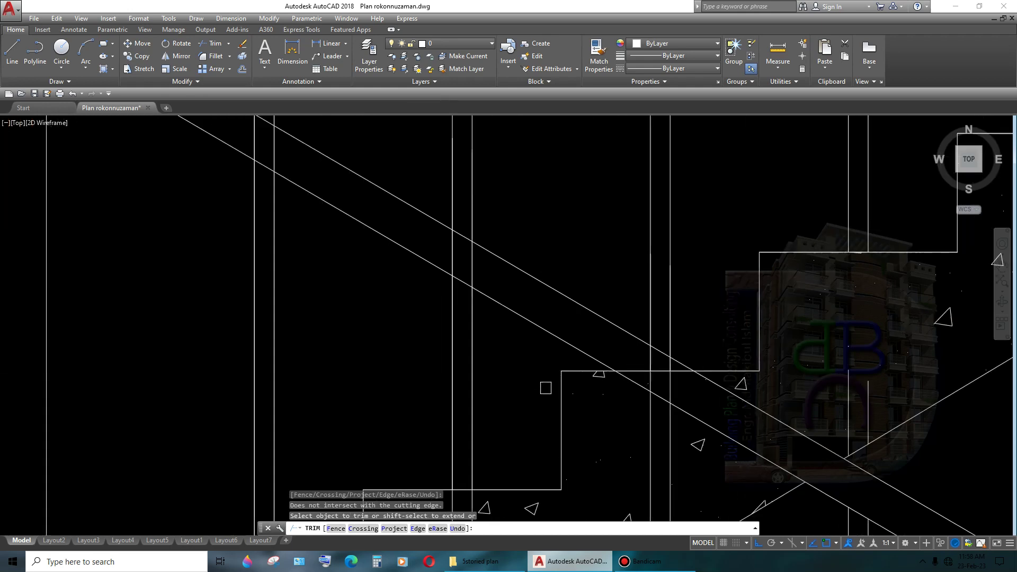
scroll(674, 366, up, 3)
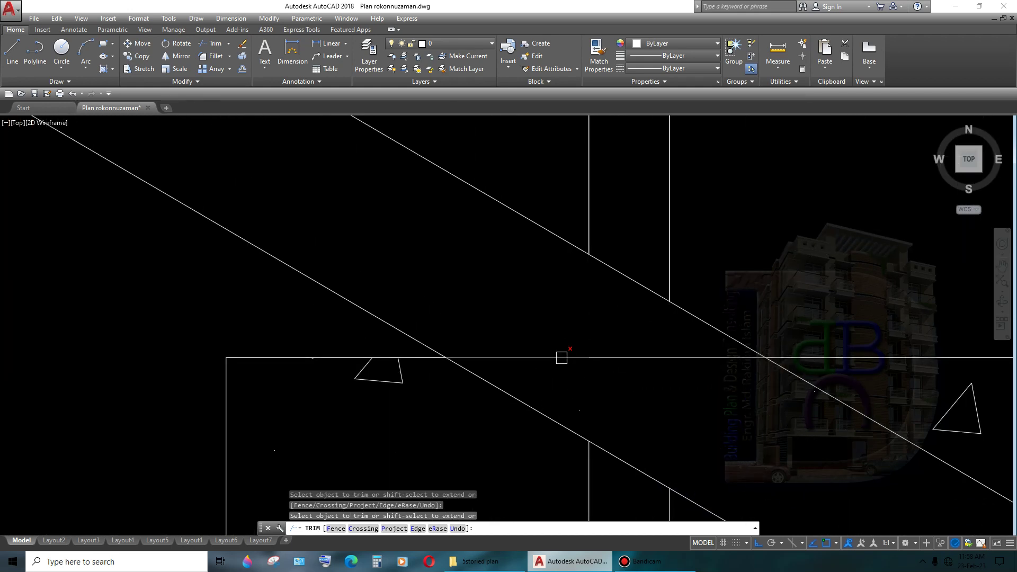
scroll(636, 358, down, 2)
scroll(470, 263, up, 3)
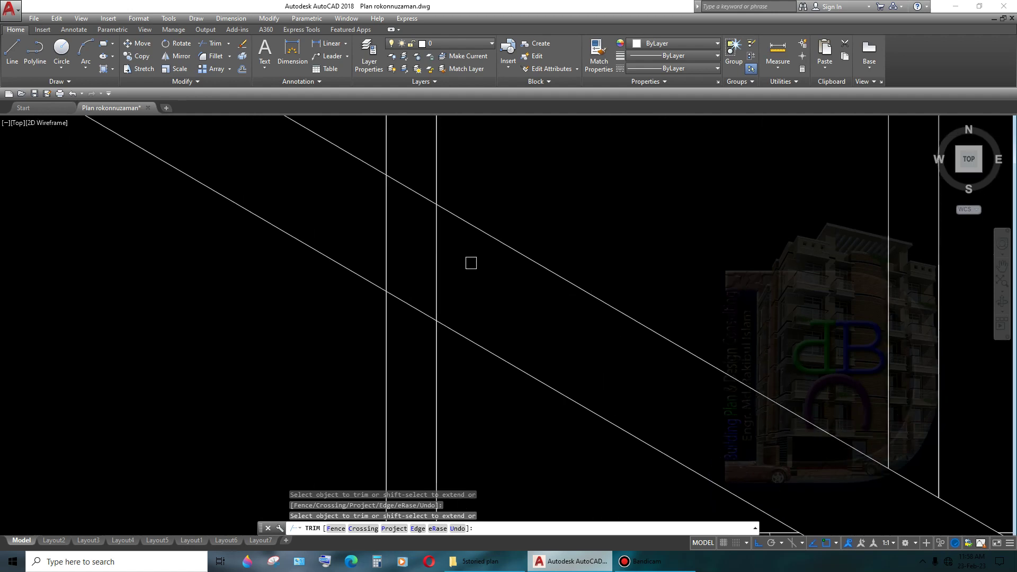
click(469, 263)
click(395, 229)
scroll(595, 345, down, 3)
scroll(543, 325, up, 1)
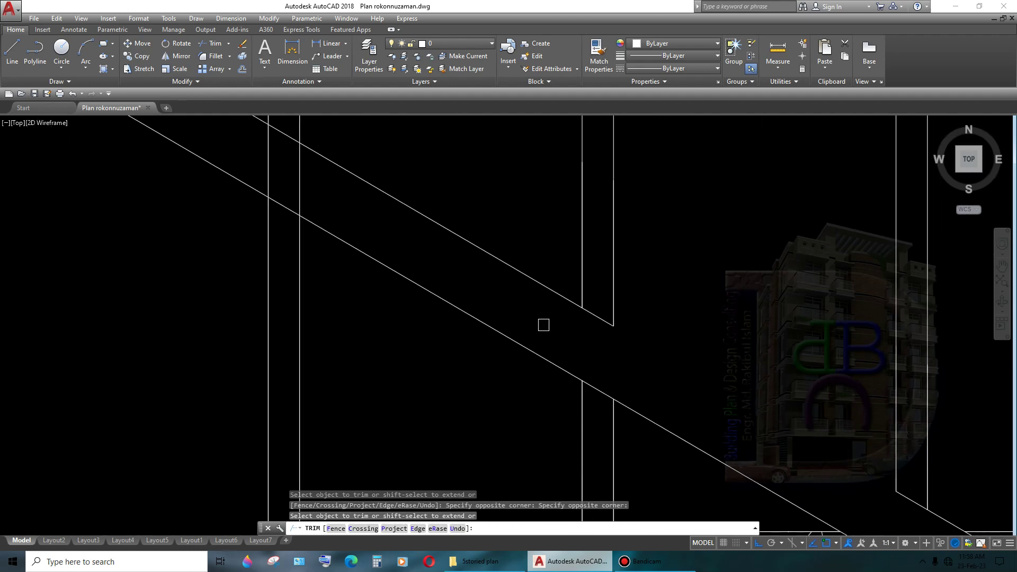
scroll(577, 336, up, 1)
key(ctrl+z)
scroll(610, 345, up, 3)
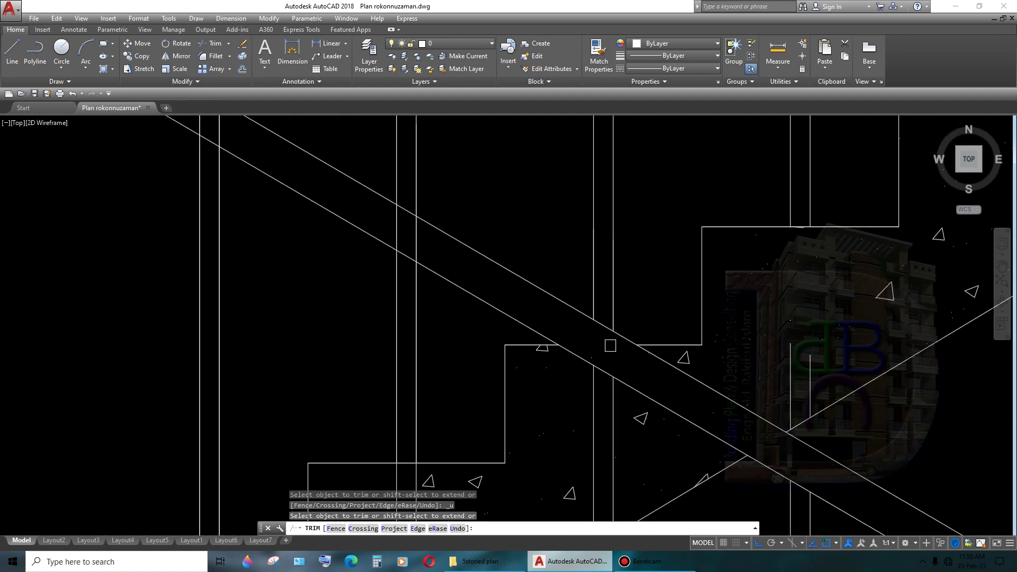
scroll(418, 244, up, 5)
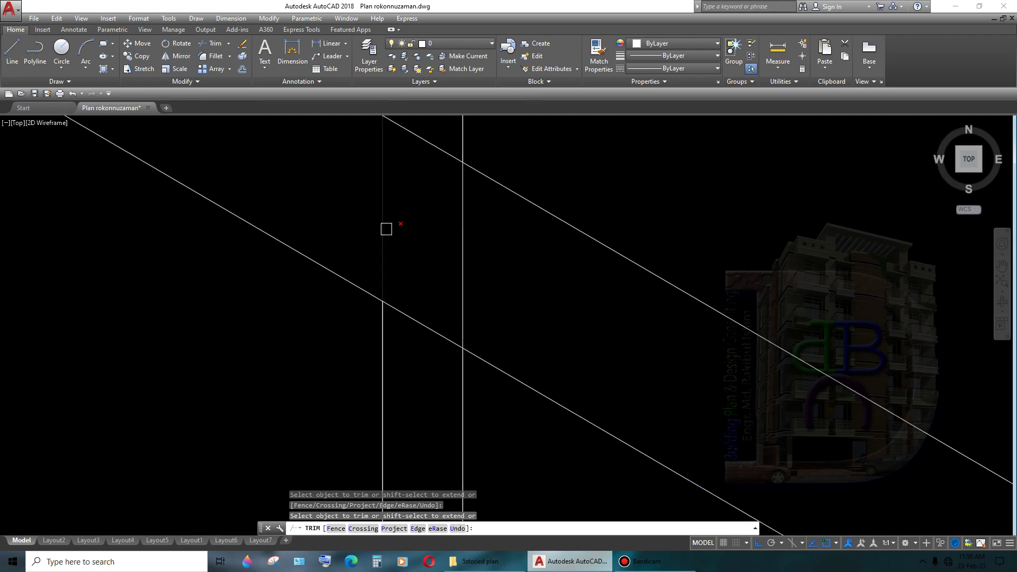
- Trim the wall-band lines again using new crossing windows
click(389, 213)
scroll(502, 266, down, 2)
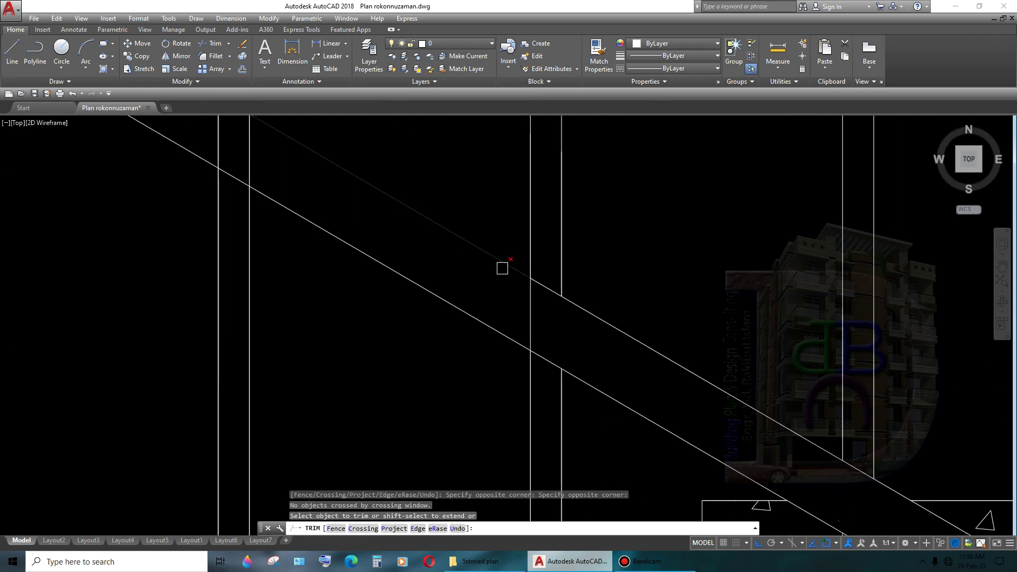
scroll(540, 315, up, 4)
scroll(381, 233, down, 3)
scroll(404, 221, up, 3)
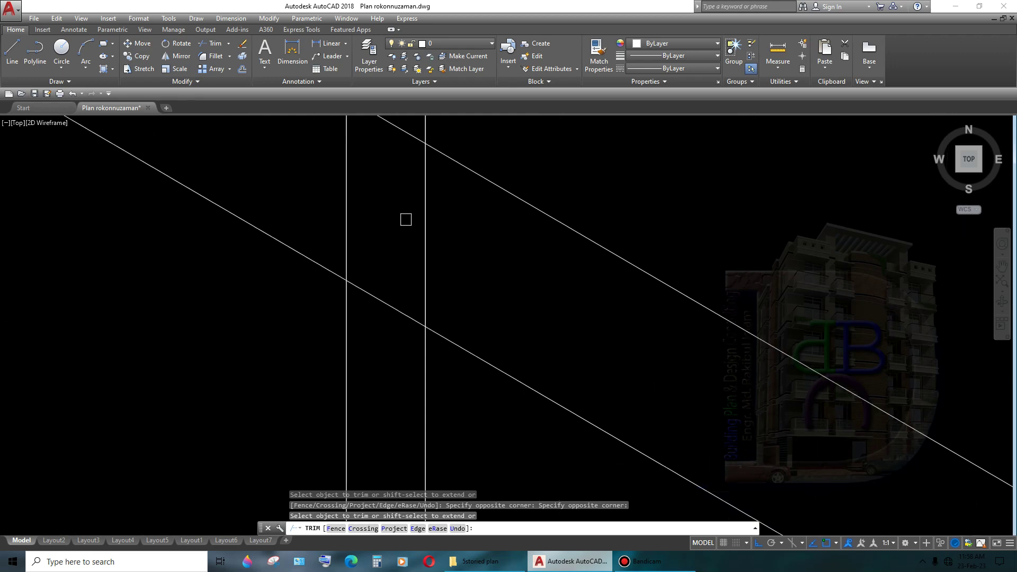
click(438, 225)
scroll(550, 328, down, 4)
scroll(549, 328, up, 1)
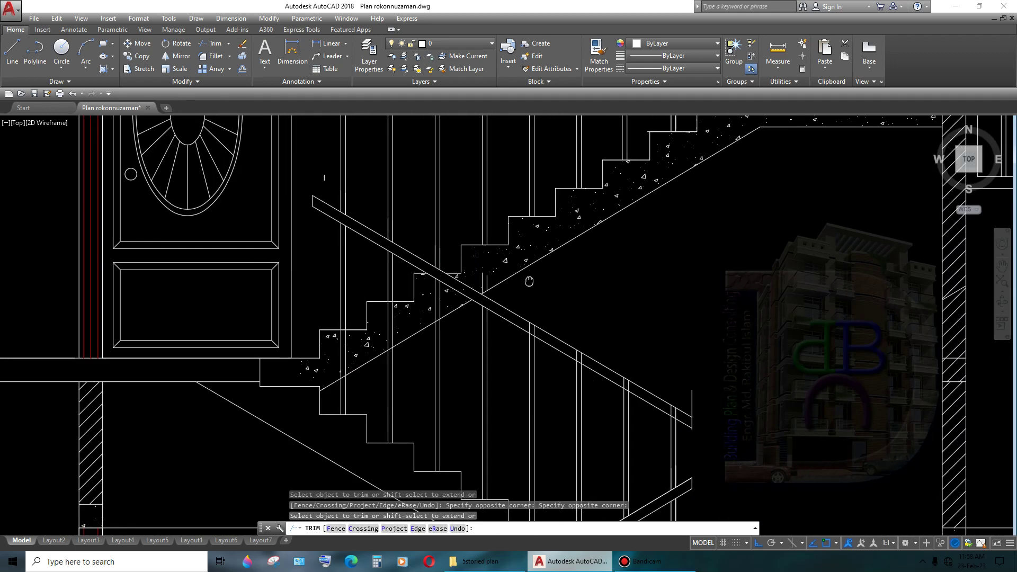
scroll(549, 328, up, 4)
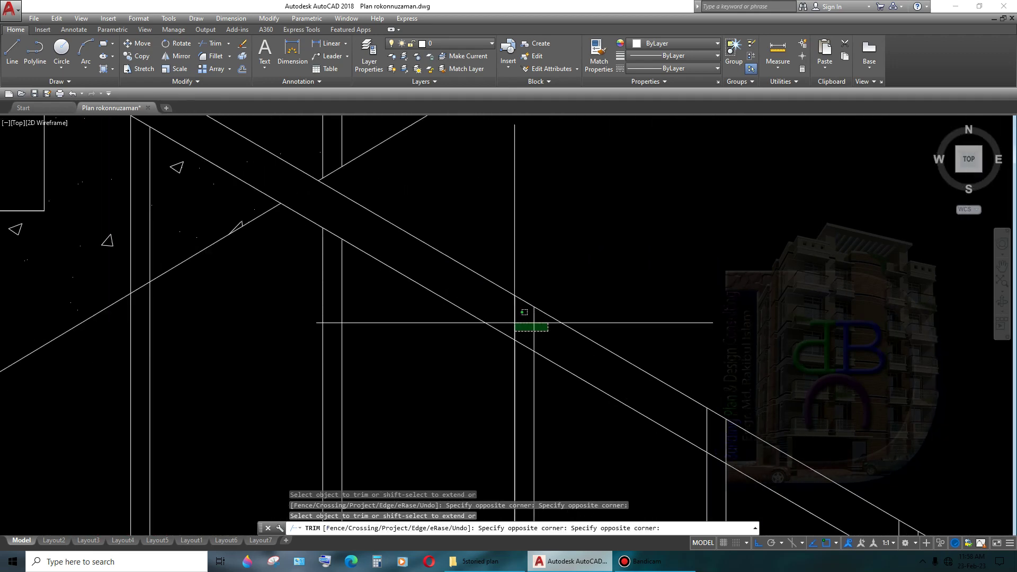
- Trim the remaining line ends overshooting the handrail so the rail end is capped
click(514, 322)
scroll(504, 368, up, 3)
scroll(670, 364, up, 2)
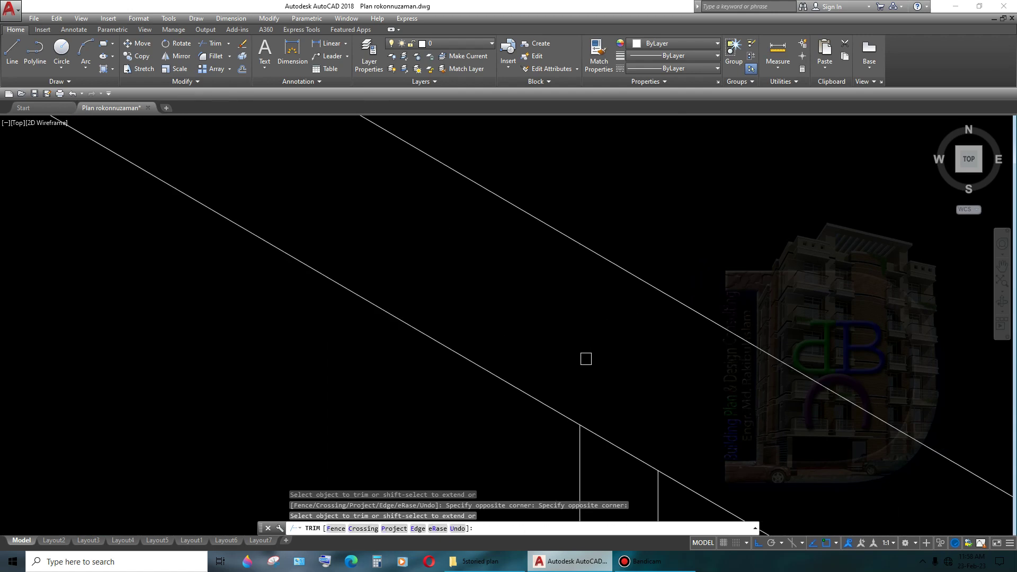
scroll(585, 359, down, 4)
scroll(503, 364, up, 3)
scroll(540, 368, down, 3)
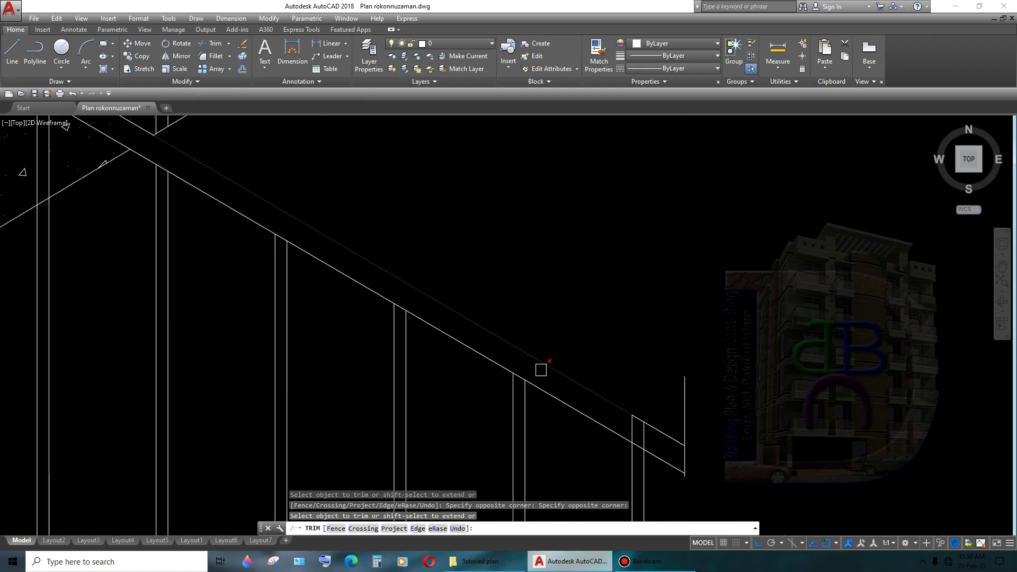
scroll(438, 338, up, 3)
click(447, 347)
scroll(446, 333, up, 2)
scroll(455, 328, down, 3)
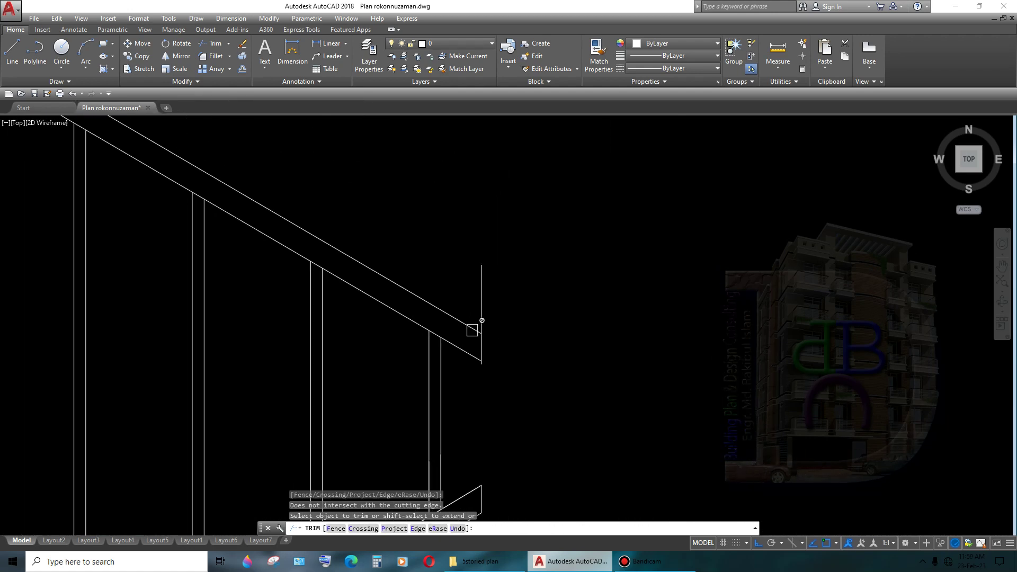
scroll(473, 323, up, 2)
click(481, 319)
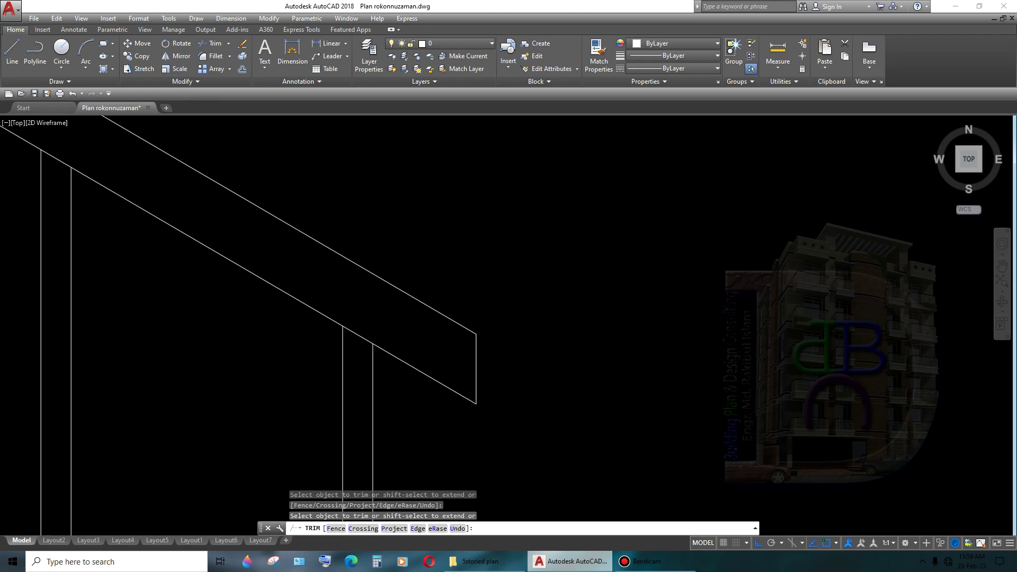
scroll(450, 318, down, 3)
scroll(434, 275, up, 2)
- Finish trimming and erase the short leftover segment by the handrail
scroll(423, 243, up, 2)
click(423, 244)
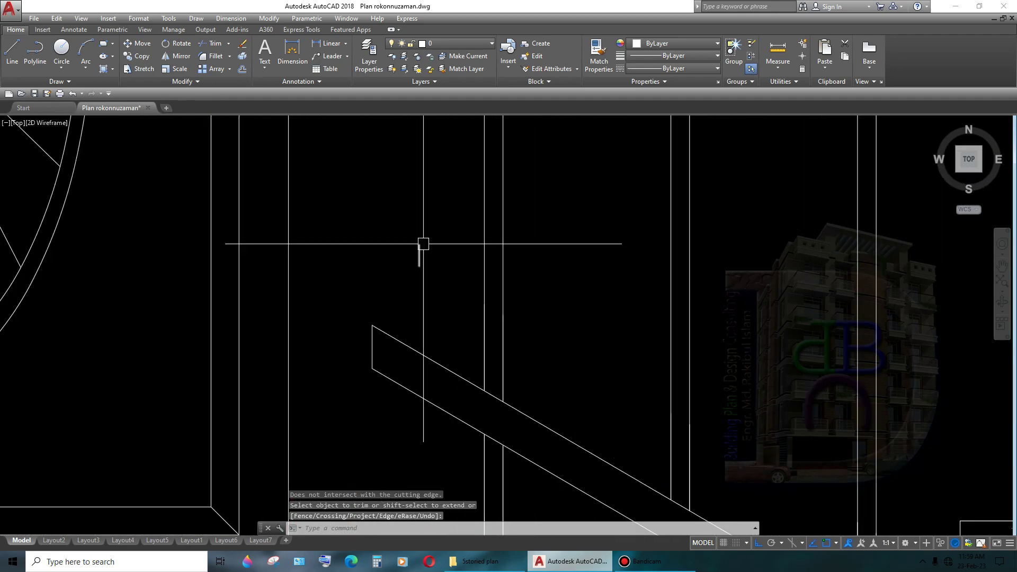
key(Escape)
click(411, 270)
key(Delete)
- Erase the two stray lines around the railing with a selection window
scroll(476, 291, down, 5)
scroll(593, 308, down, 3)
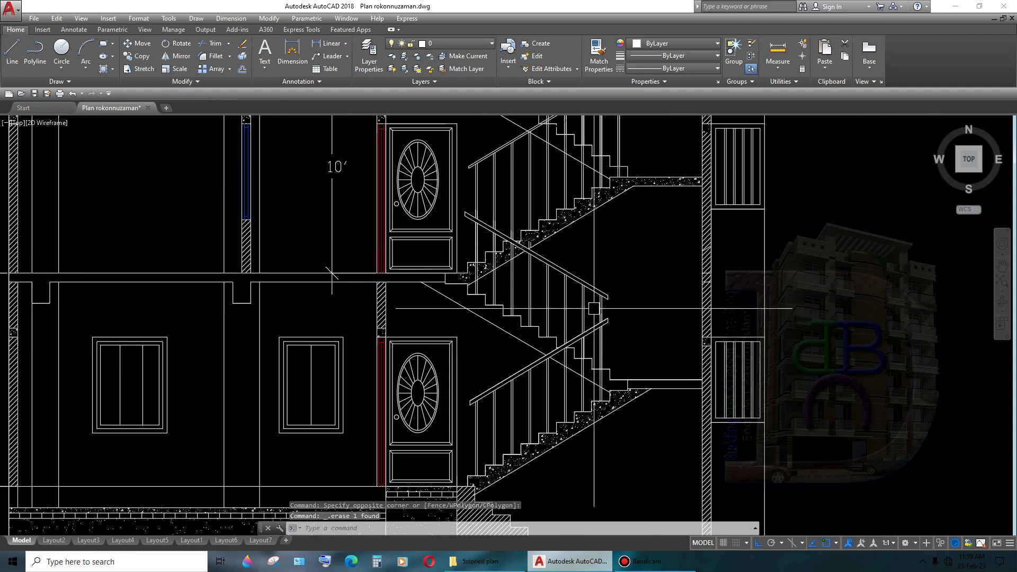
scroll(594, 307, down, 1)
scroll(527, 265, up, 1)
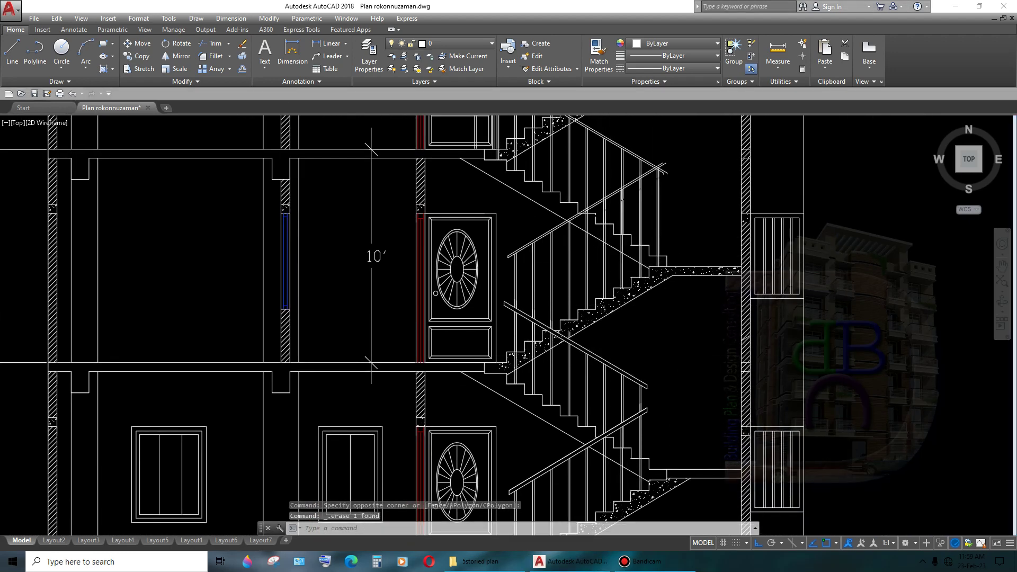
scroll(730, 266, down, 3)
scroll(729, 265, up, 3)
scroll(730, 266, up, 3)
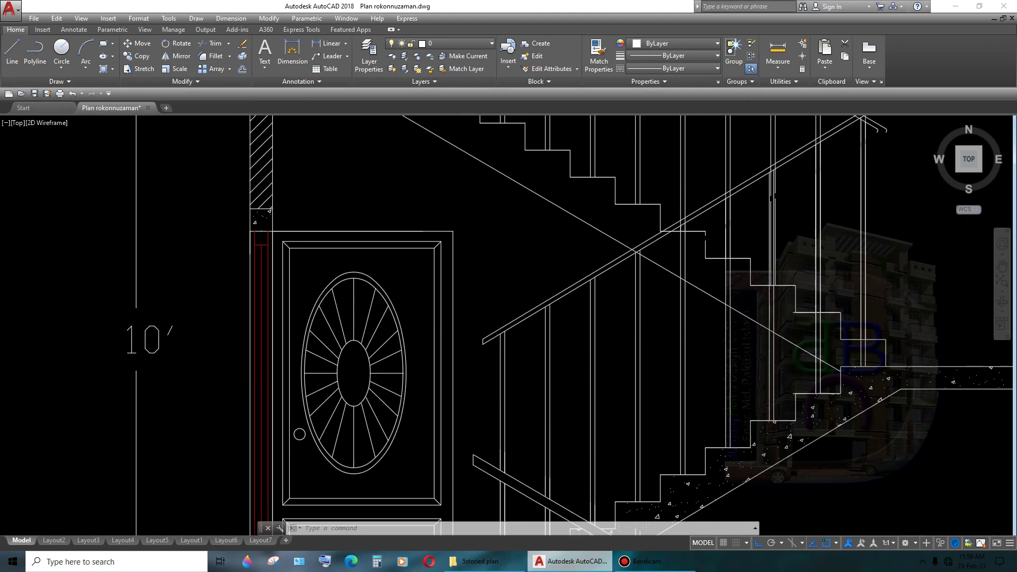
scroll(729, 266, down, 2)
scroll(729, 266, up, 4)
scroll(677, 296, down, 7)
scroll(562, 353, up, 3)
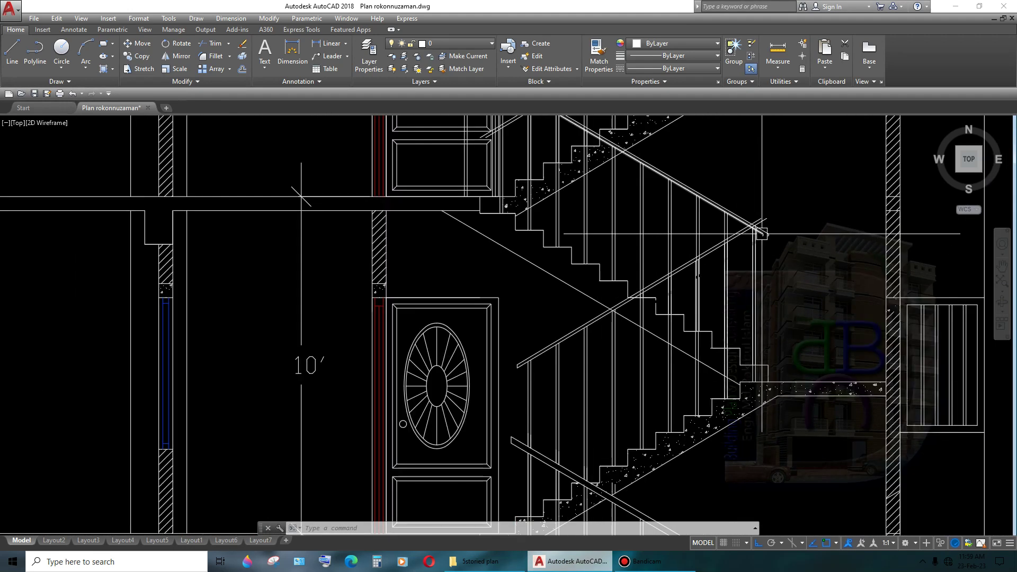
scroll(562, 353, up, 5)
click(602, 297)
click(581, 373)
key(Delete)
- Erase the stray vertical line beside the door
scroll(582, 373, down, 6)
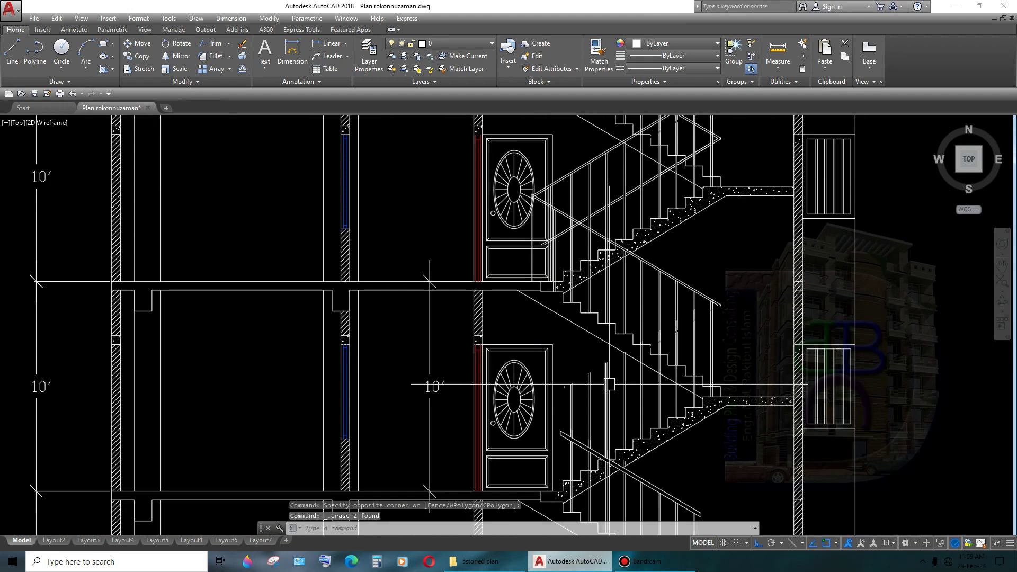
scroll(582, 373, up, 1)
scroll(564, 333, up, 6)
click(572, 262)
key(Delete)
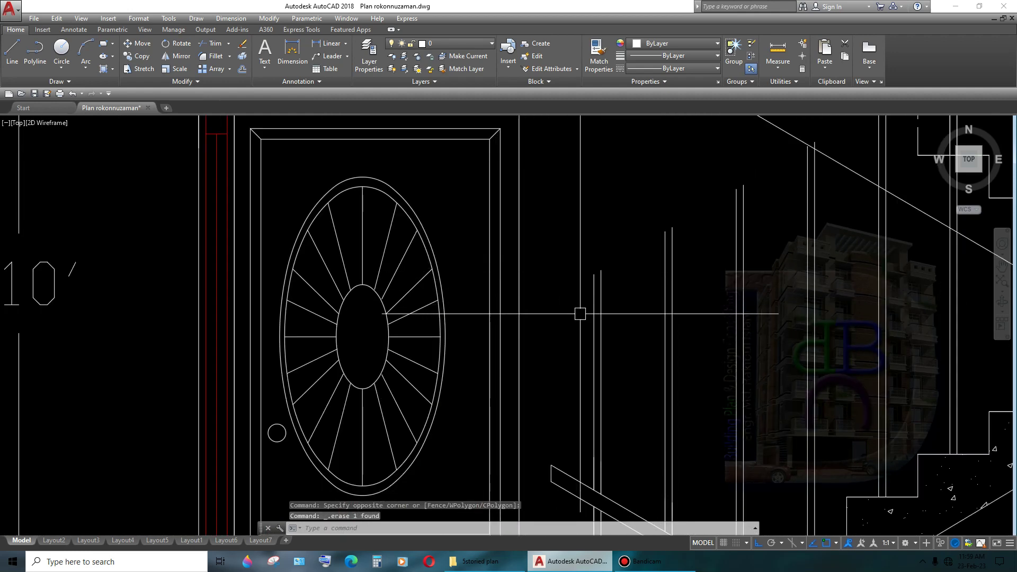
scroll(640, 310, down, 6)
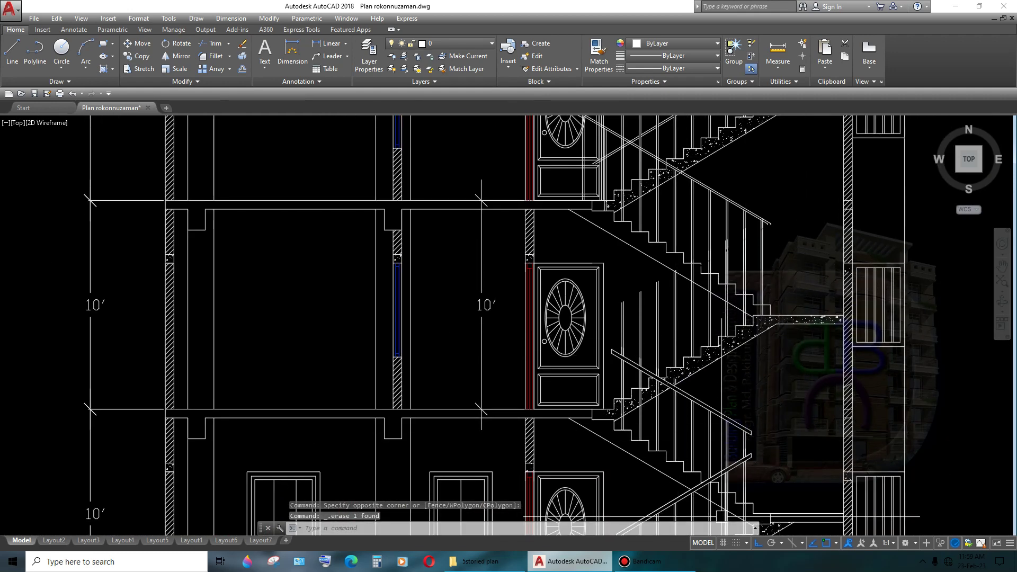
scroll(679, 459, down, 5)
mouse_move(679, 487)
middle_down()
mouse_move(679, 459)
mouse_move(731, 384)
middle_up()
scroll(679, 459, up, 5)
scroll(680, 458, down, 2)
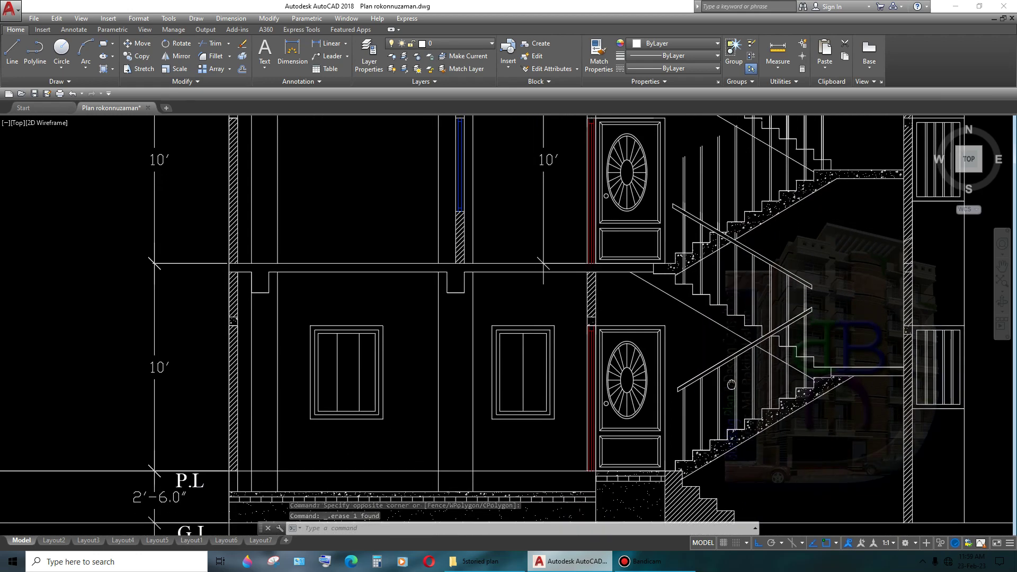
scroll(730, 383, up, 3)
- Window-select both lines of the lower-flight handrail
click(699, 329)
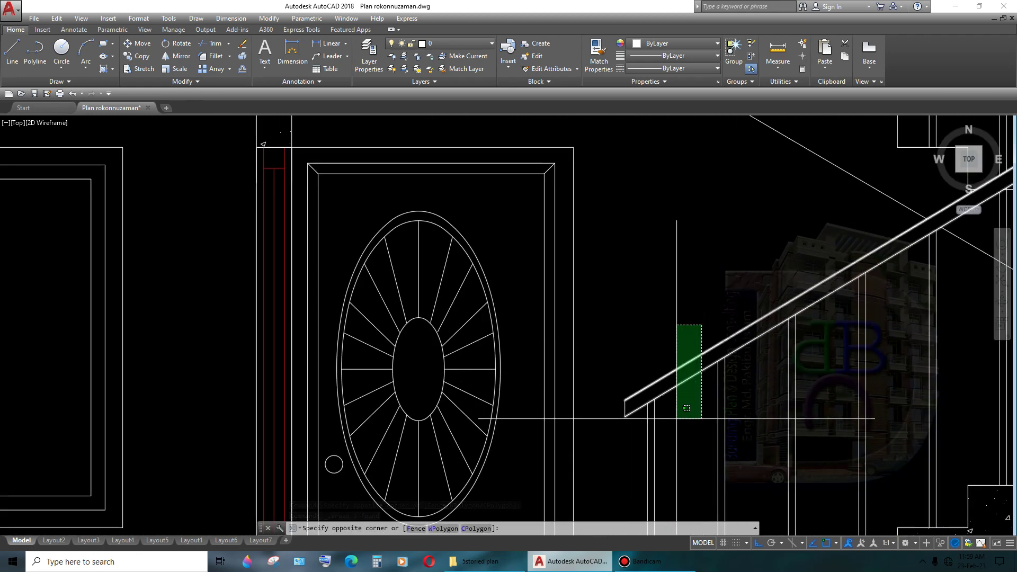
click(670, 437)
click(634, 366)
scroll(900, 286, down, 3)
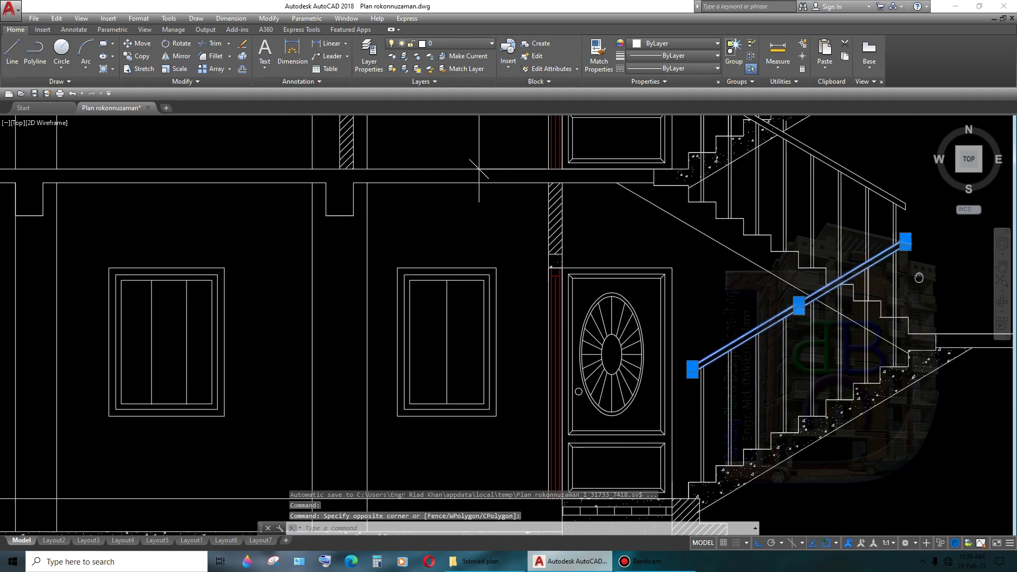
scroll(900, 286, down, 2)
scroll(896, 293, up, 6)
scroll(896, 292, down, 2)
scroll(858, 328, down, 3)
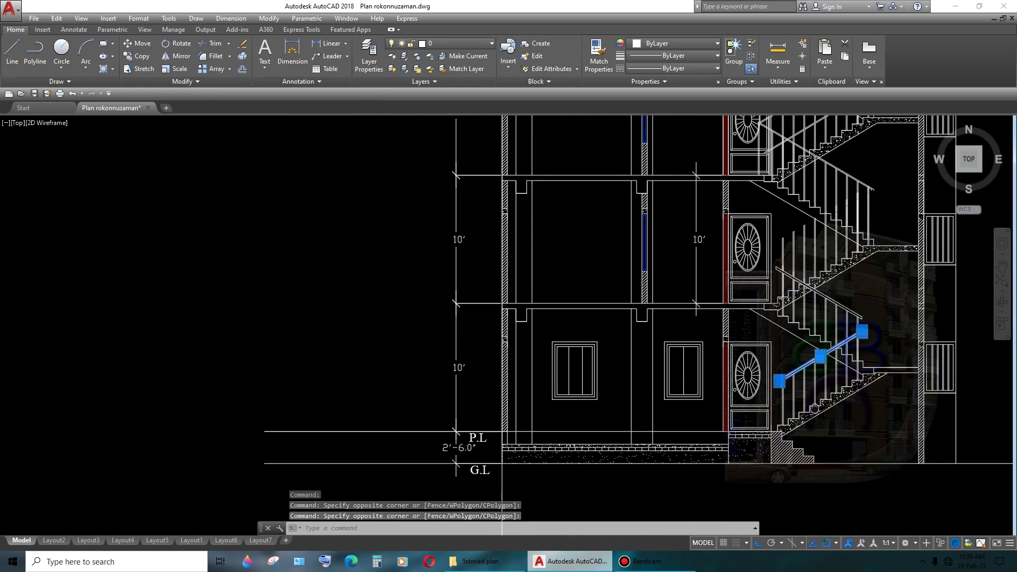
scroll(790, 416, up, 4)
click(790, 417)
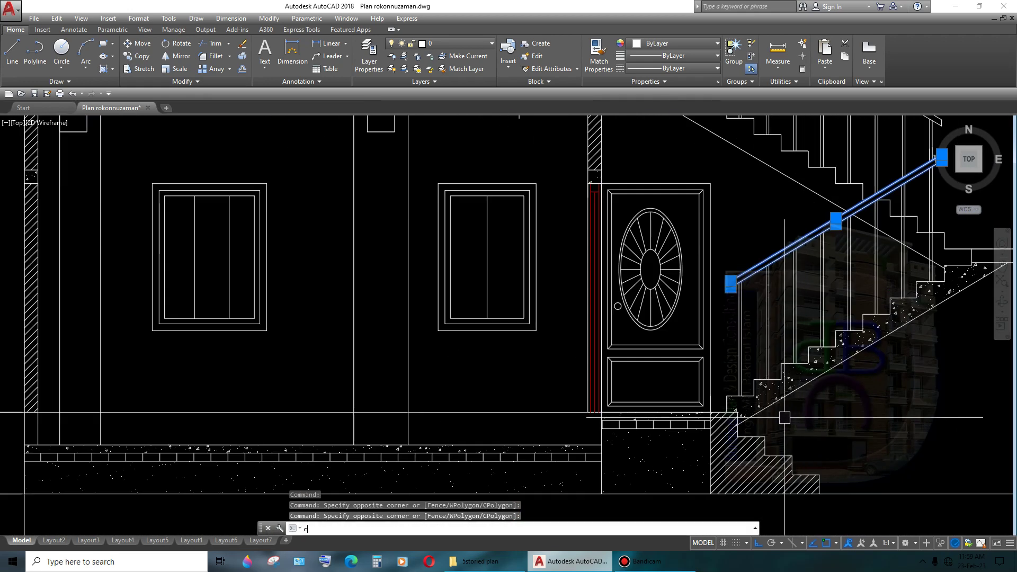
- Copy the handrail with CP from a base point onto the upper stair flight
text(cp)
key(Return)
click(726, 396)
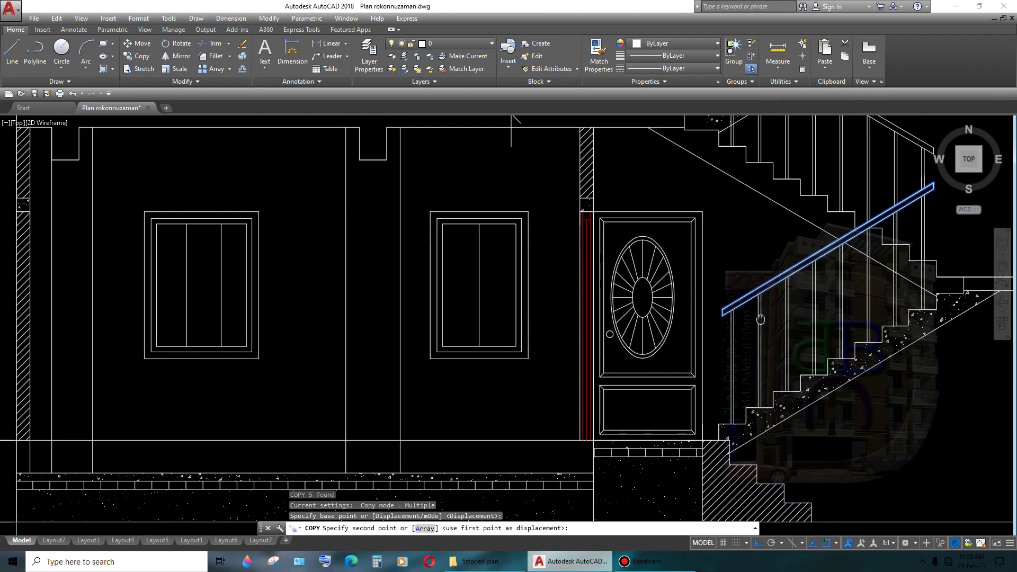
scroll(741, 424, up, 2)
scroll(742, 423, up, 2)
click(670, 325)
scroll(670, 325, down, 4)
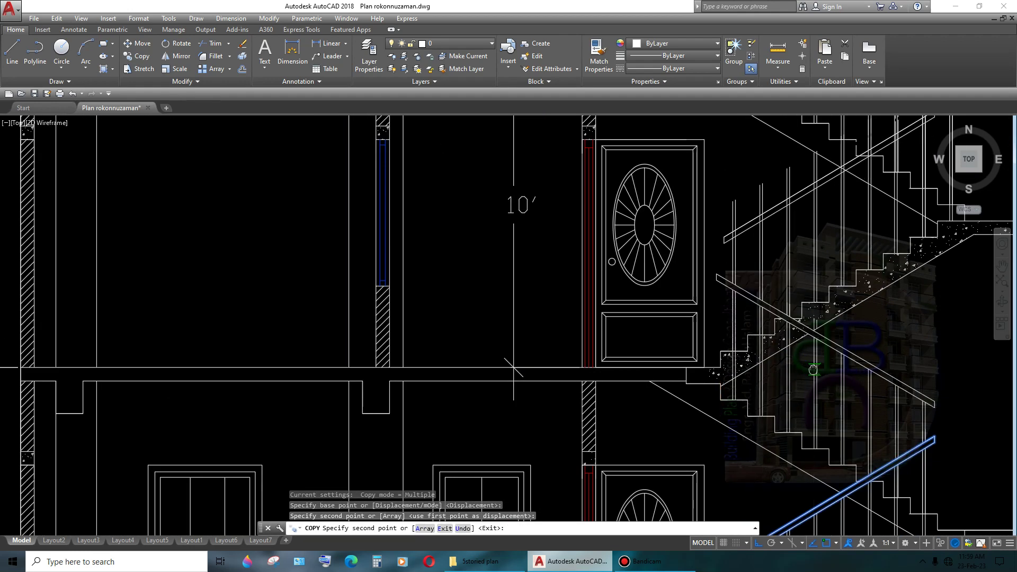
key(Return)
- Pan across the door and stairs to review the copied handrail
scroll(713, 438, up, 2)
middle_drag(901, 286, 713, 438)
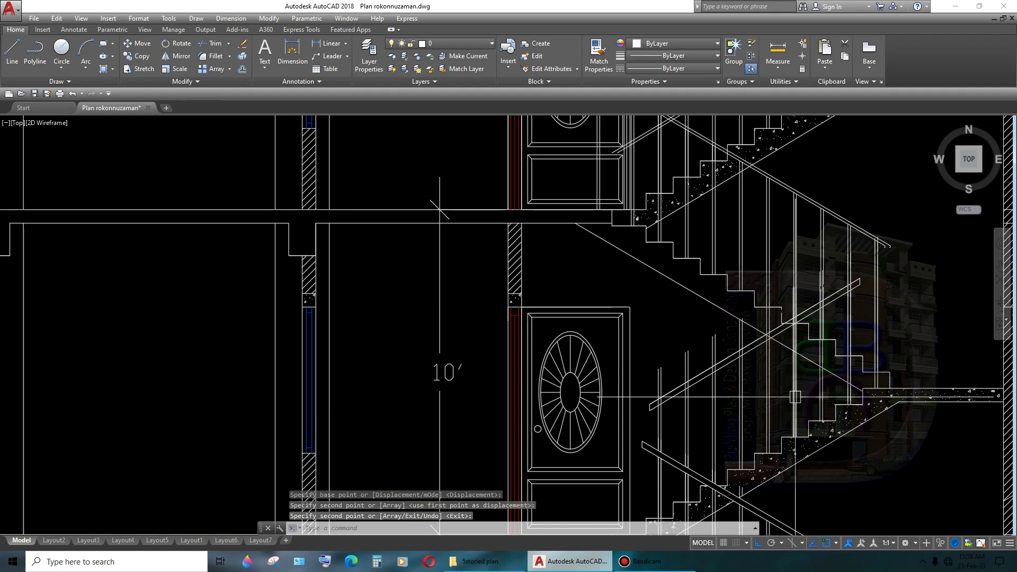
mouse_move(879, 422)
middle_down()
mouse_move(802, 214)
mouse_move(792, 376)
mouse_move(794, 152)
mouse_move(781, 468)
mouse_move(777, 359)
middle_up()
scroll(780, 222, up, 2)
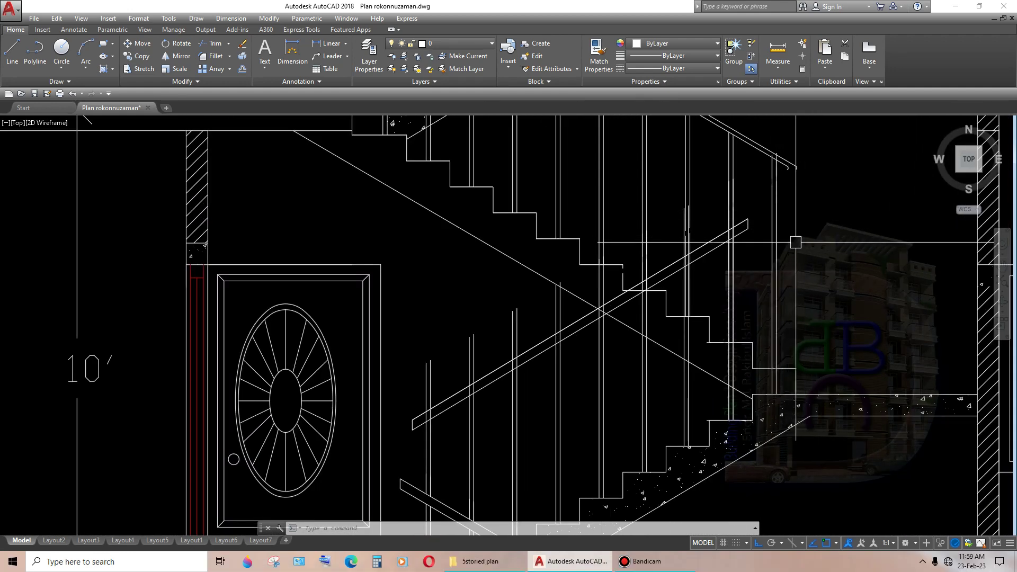
scroll(795, 242, down, 2)
scroll(796, 242, up, 2)
mouse_move(796, 242)
middle_down()
mouse_move(762, 318)
mouse_move(725, 236)
middle_up()
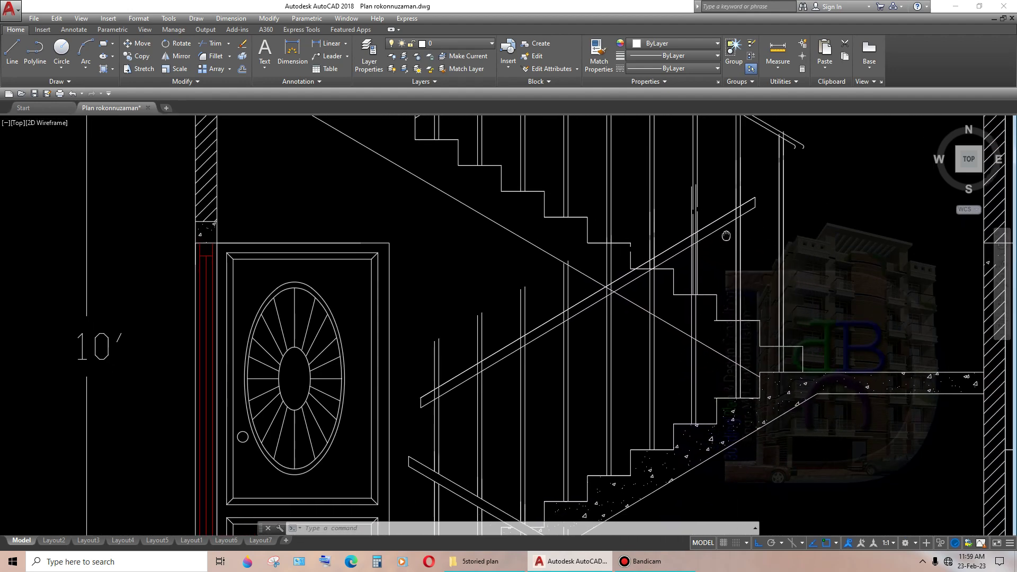
scroll(726, 236, down, 3)
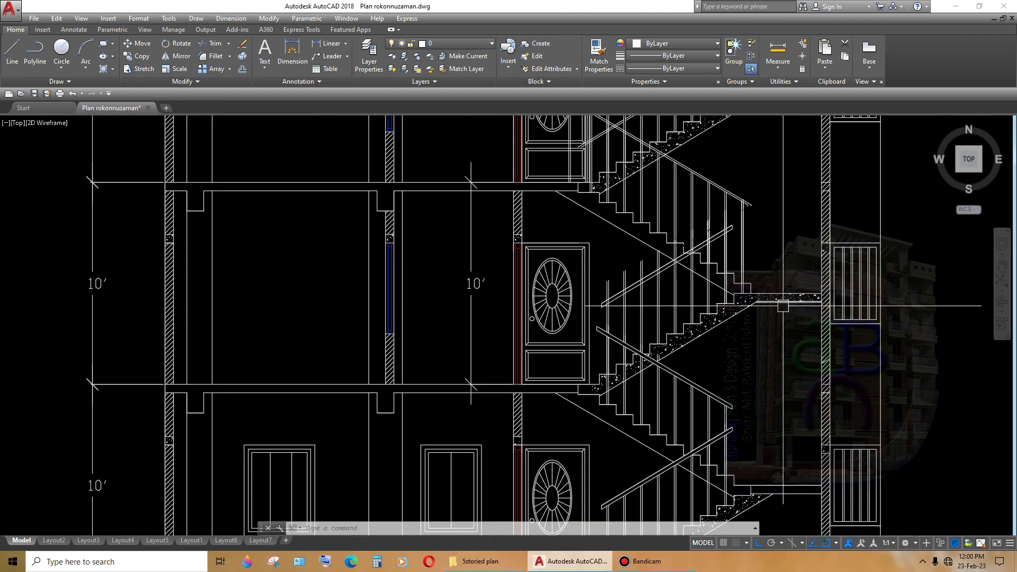
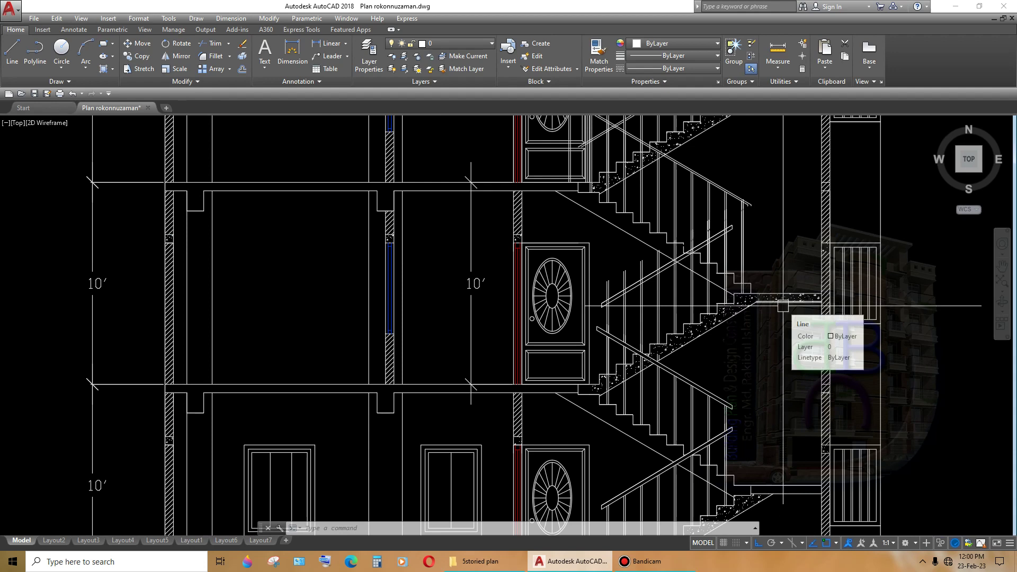
- Start TRIM (TR) and cut the first post segments lying inside the landing handrail
scroll(754, 282, up, 2)
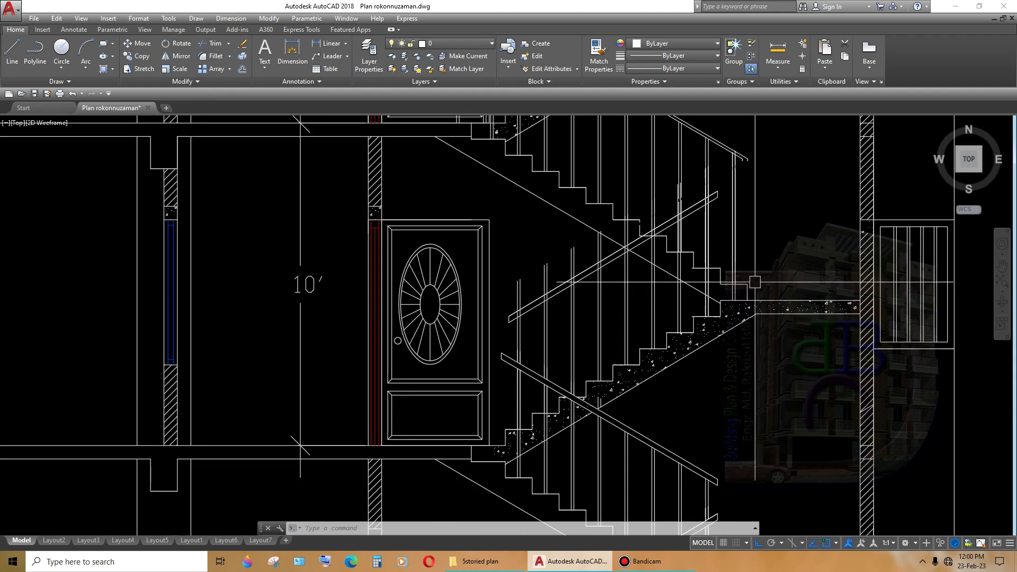
scroll(755, 283, down, 3)
scroll(635, 328, up, 3)
scroll(572, 360, up, 1)
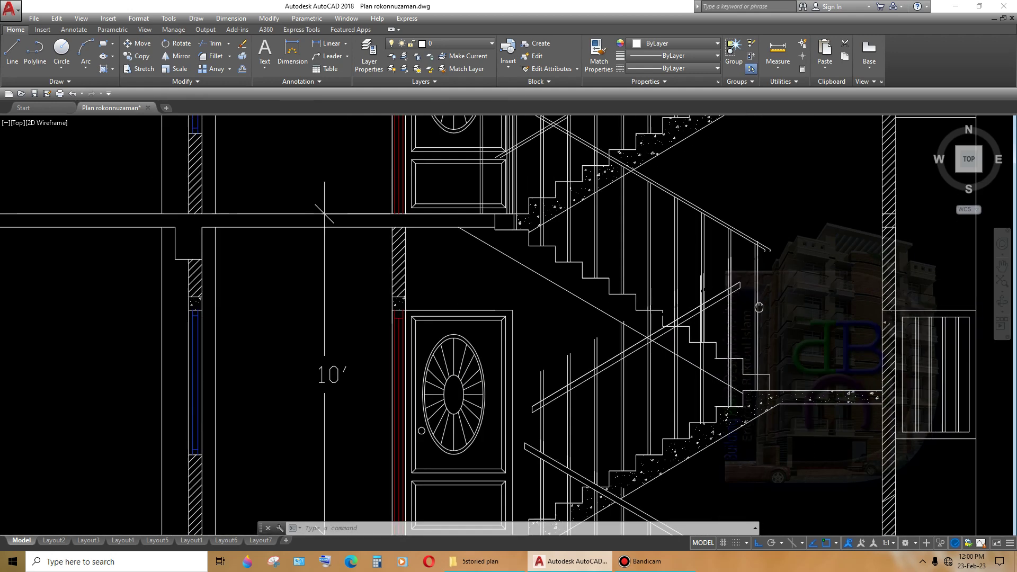
scroll(526, 380, up, 1)
scroll(585, 368, up, 2)
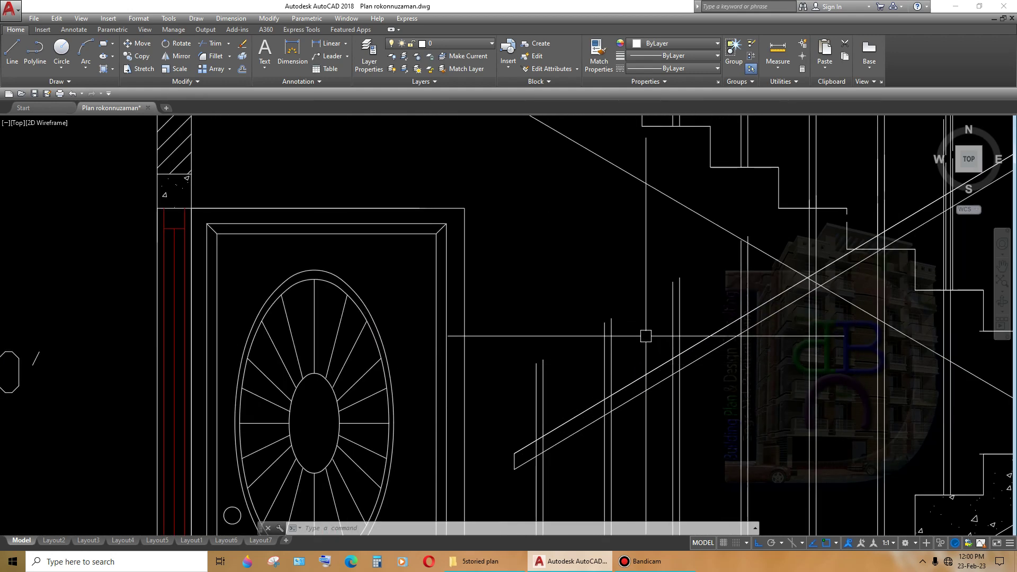
text(tr)
key(Return)
key(Return)
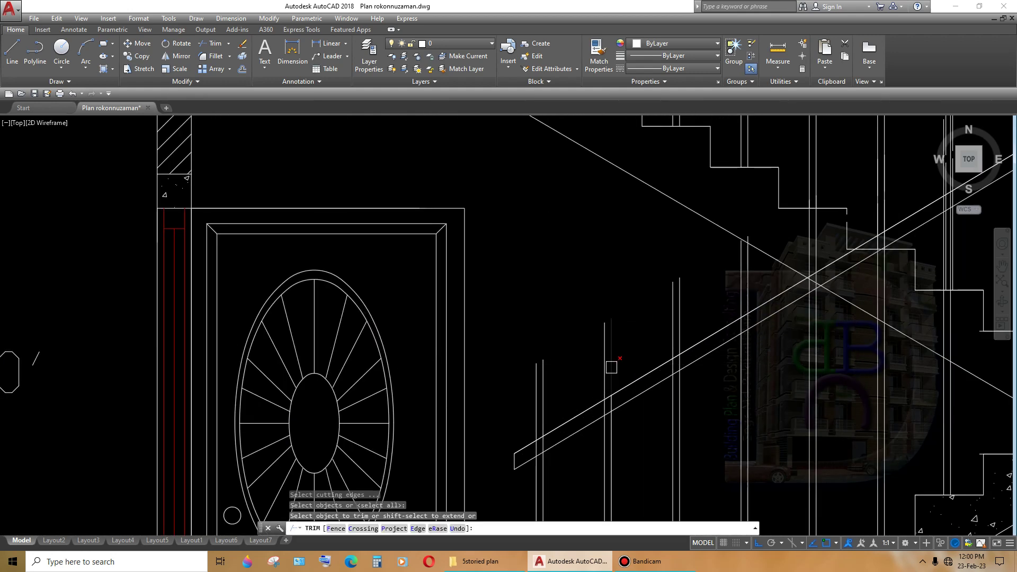
scroll(557, 429, up, 2)
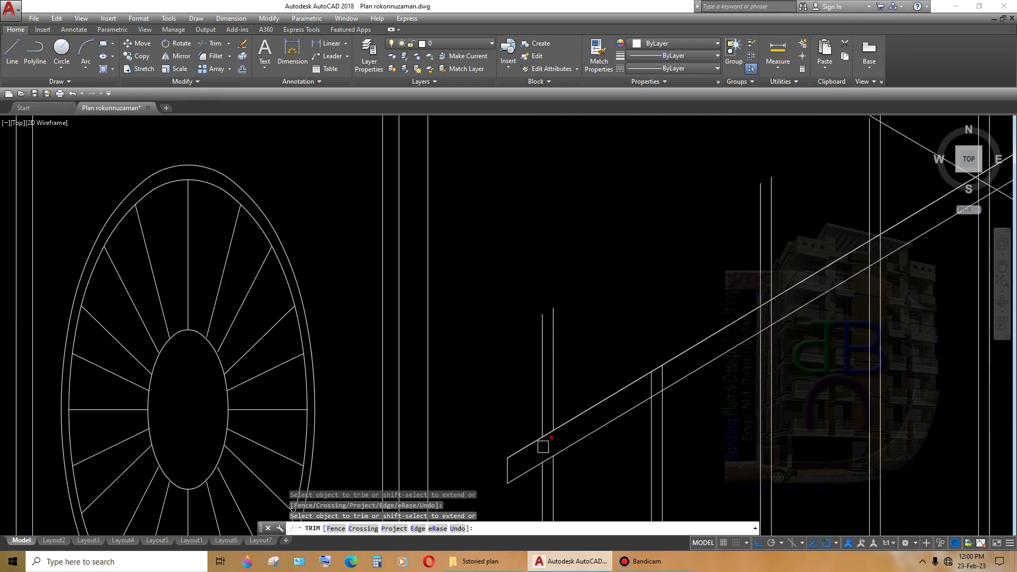
scroll(674, 365, up, 2)
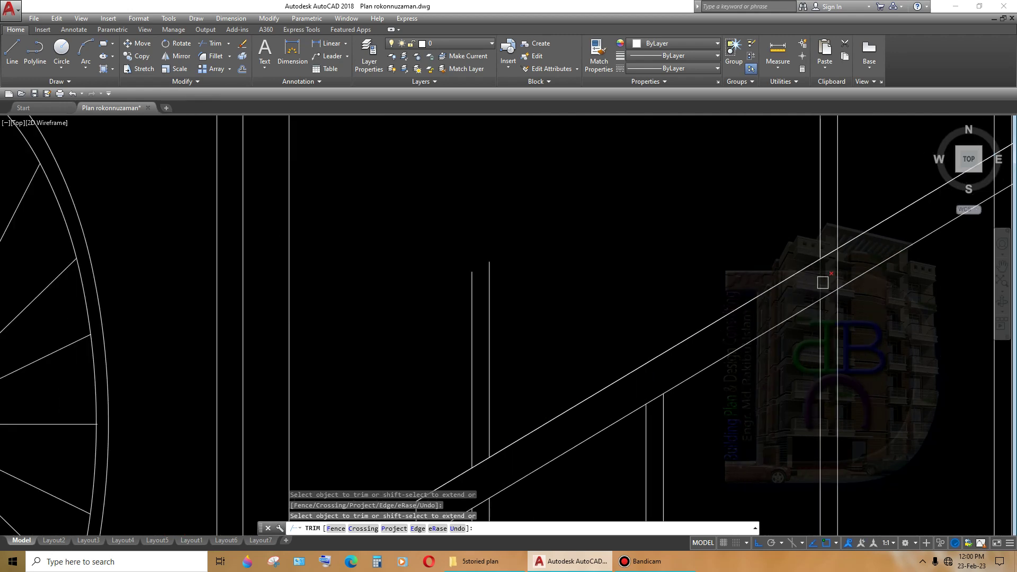
scroll(823, 282, up, 2)
scroll(820, 279, down, 4)
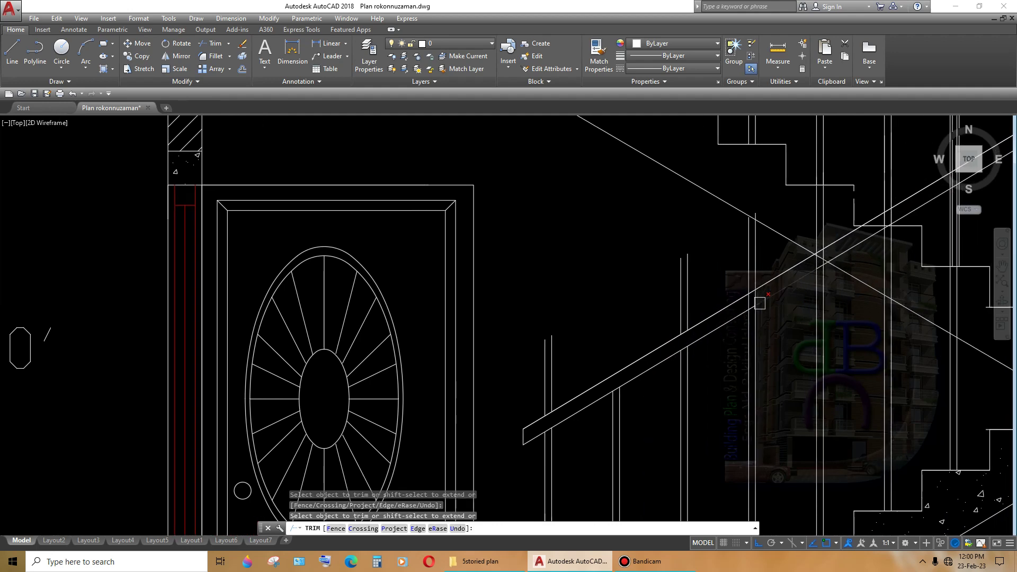
scroll(741, 286, up, 4)
scroll(711, 294, down, 4)
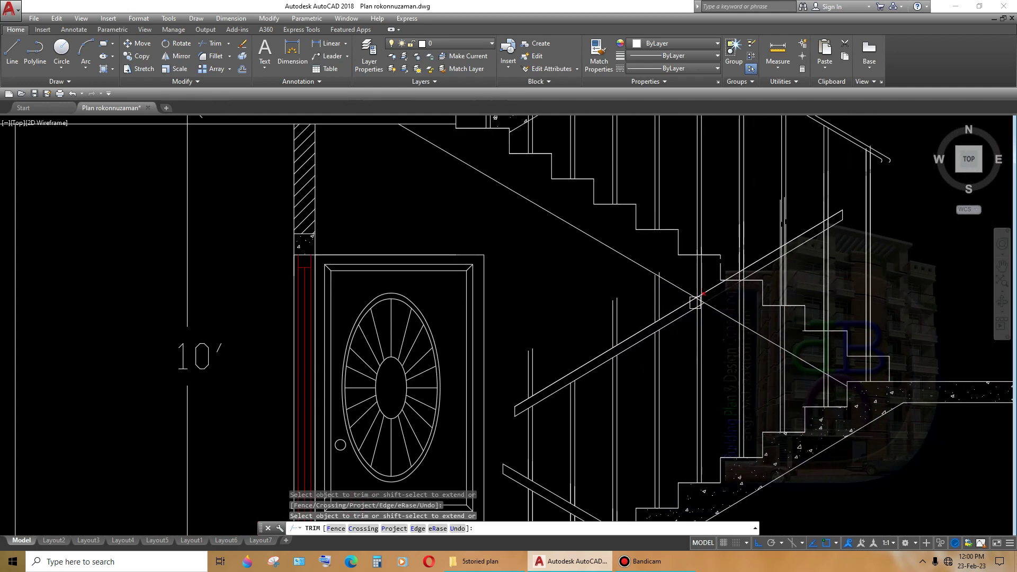
scroll(723, 289, up, 4)
click(745, 272)
click(698, 293)
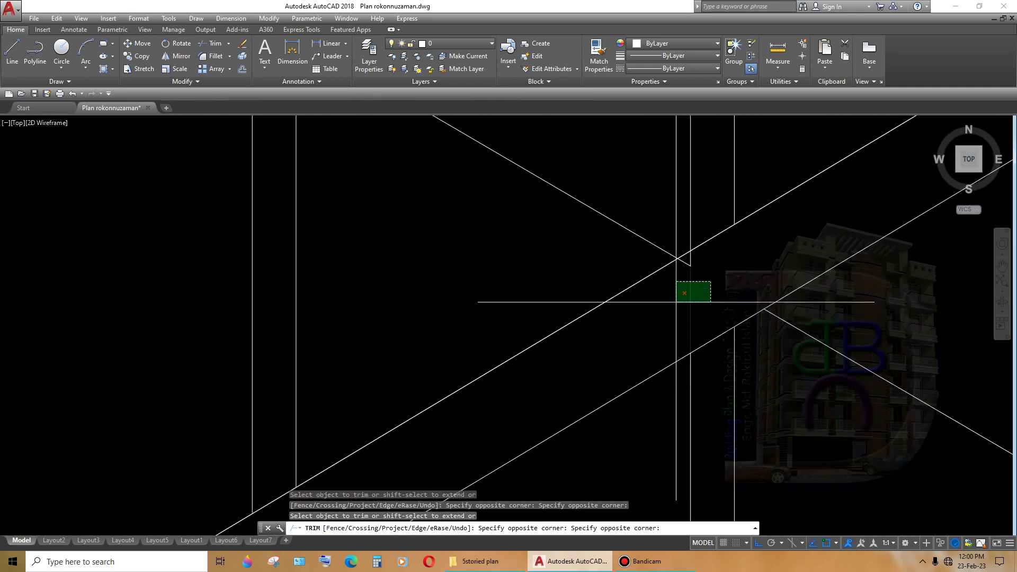
click(683, 297)
- Trim further post segments crossing between the two handrail lines
scroll(688, 268, up, 4)
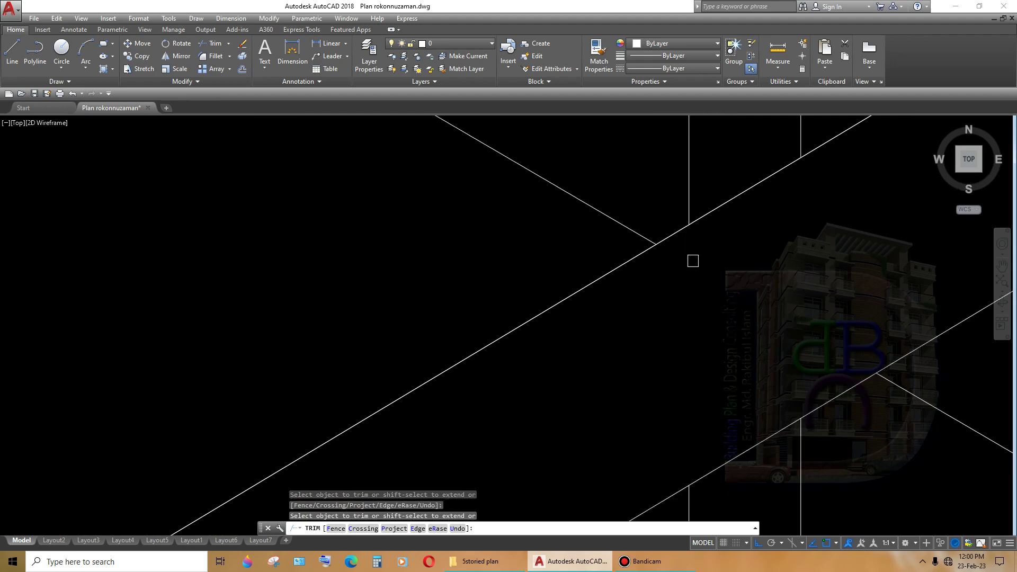
scroll(692, 260, down, 5)
scroll(688, 265, up, 3)
scroll(717, 270, up, 2)
click(740, 242)
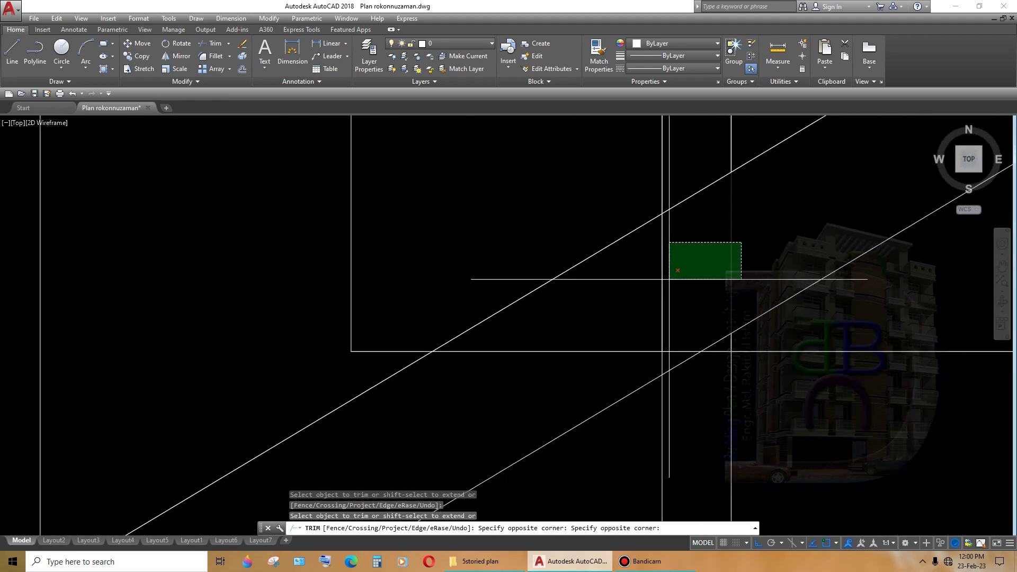
click(653, 282)
click(640, 317)
scroll(667, 348, up, 2)
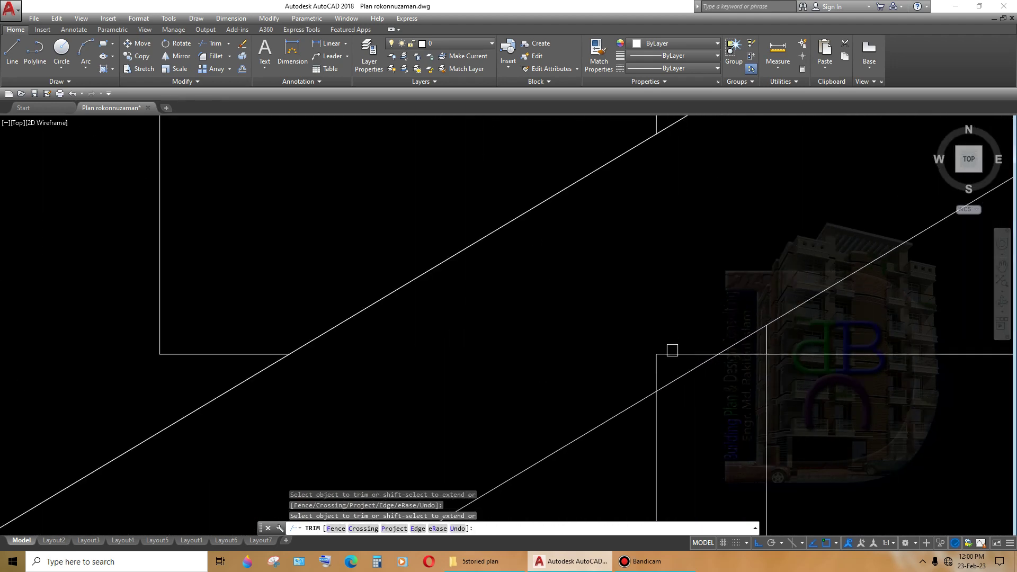
scroll(732, 332, down, 3)
scroll(688, 312, down, 2)
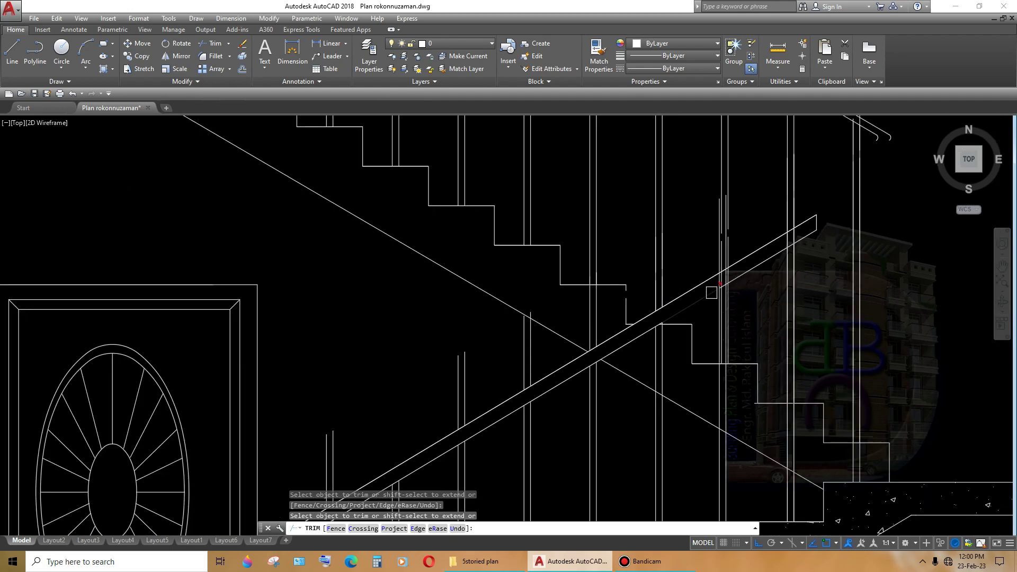
scroll(751, 263, up, 5)
- Trim the remaining post segments near the upper handrail, then view the whole stair section
click(841, 212)
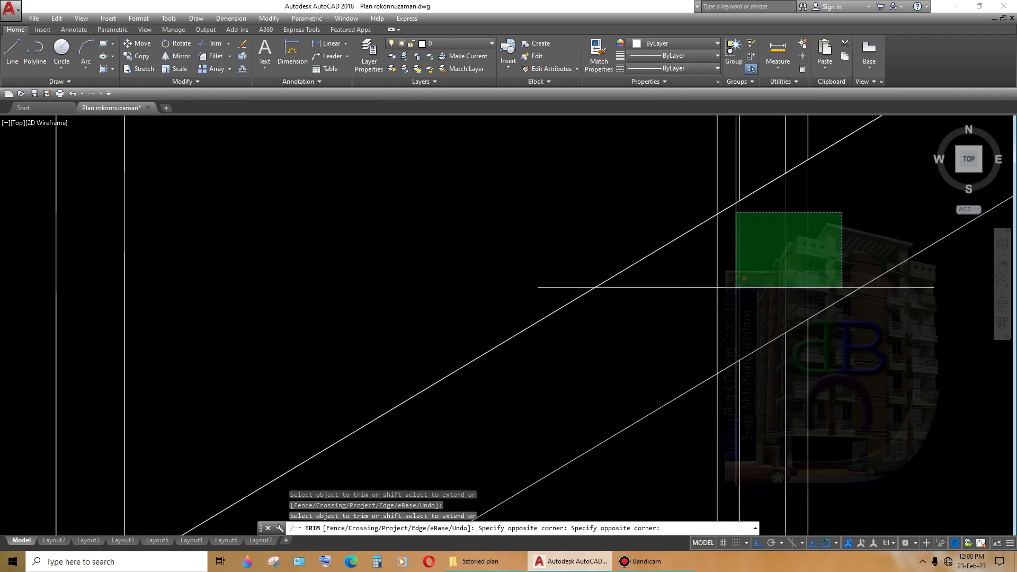
click(736, 286)
click(746, 259)
scroll(728, 275, down, 3)
scroll(762, 293, up, 1)
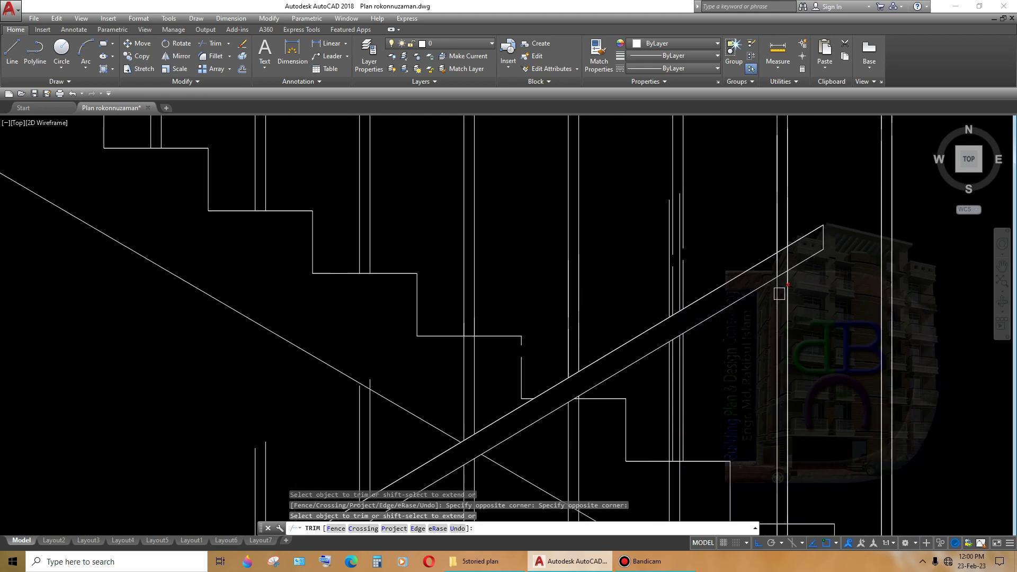
scroll(778, 248, up, 2)
click(770, 253)
scroll(810, 302, down, 1)
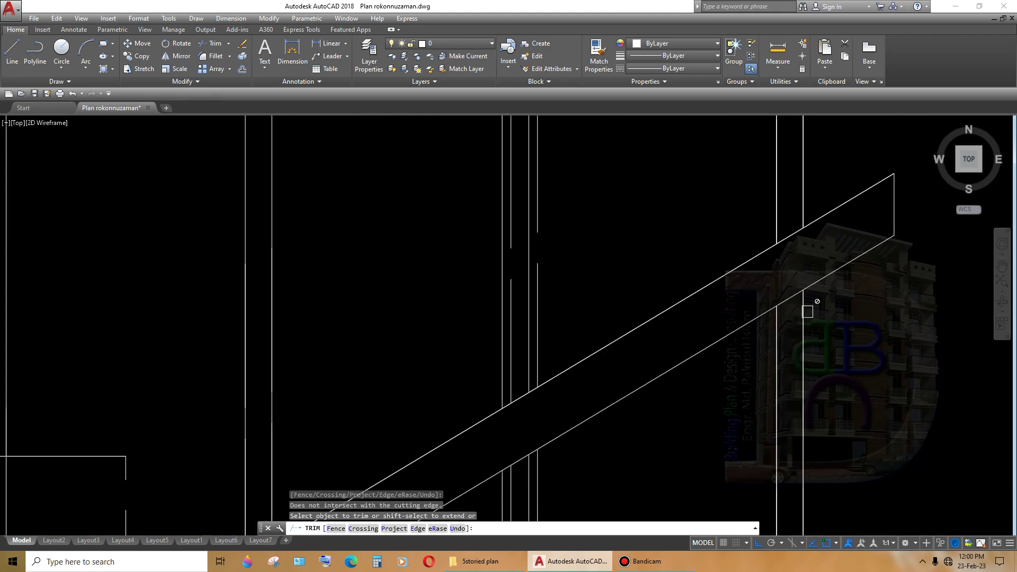
scroll(810, 302, down, 2)
middle_drag(900, 344, 803, 303)
scroll(804, 303, down, 3)
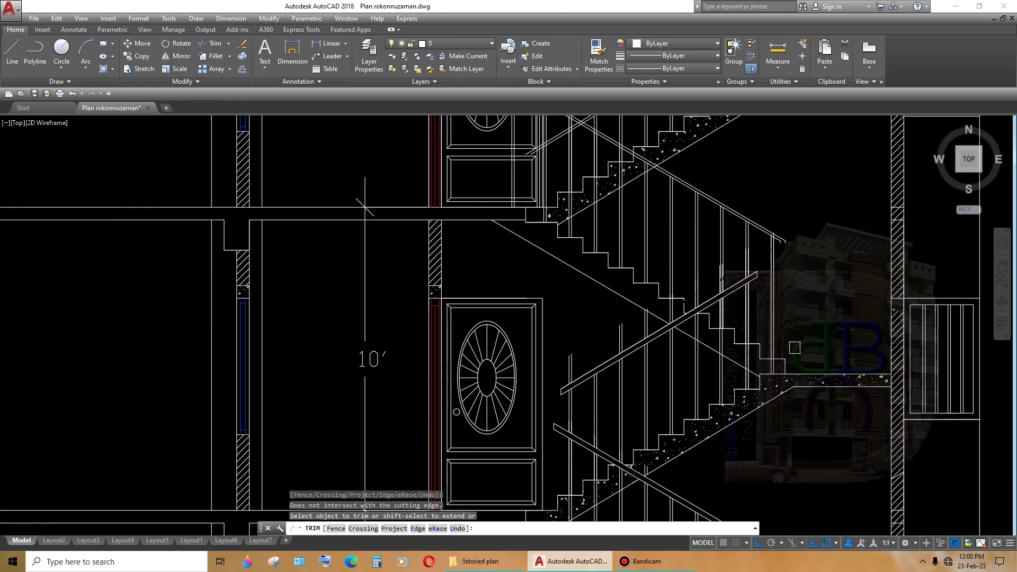
scroll(787, 353, up, 1)
scroll(787, 353, down, 1)
scroll(786, 354, up, 1)
- End trimming and erase the four leftover line pieces with a window selection
scroll(783, 349, up, 2)
key(Escape)
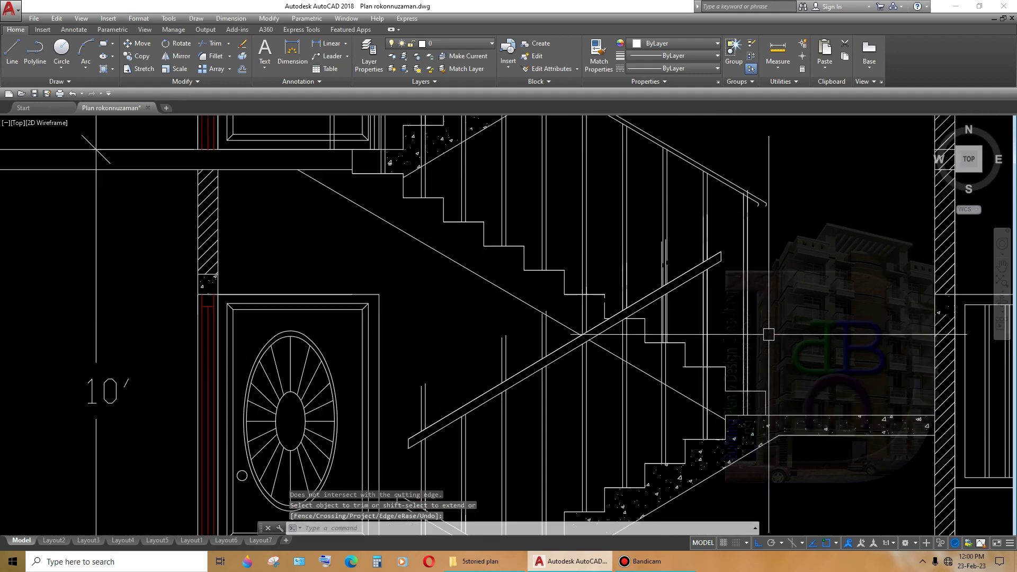
click(780, 324)
click(745, 297)
key(Delete)
- Pan to the upper stair flight and undo to restore the last erased line
middle_drag(777, 347, 772, 374)
scroll(773, 328, up, 1)
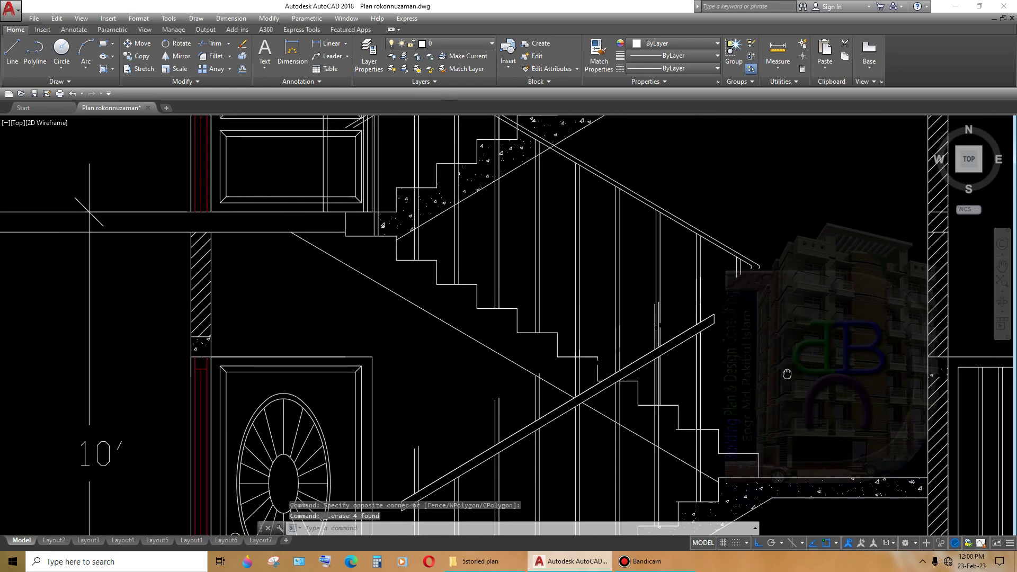
scroll(769, 282, down, 1)
scroll(764, 278, up, 2)
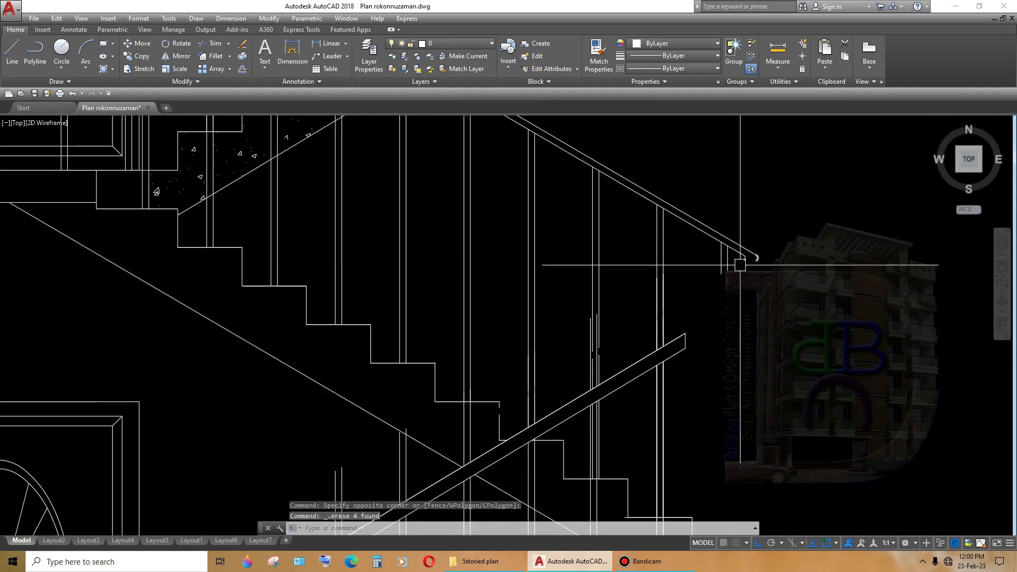
scroll(682, 244, down, 6)
mouse_move(747, 365)
middle_down()
mouse_move(746, 313)
mouse_move(714, 325)
mouse_move(719, 396)
mouse_move(732, 342)
middle_up()
scroll(714, 326, up, 3)
scroll(720, 380, down, 2)
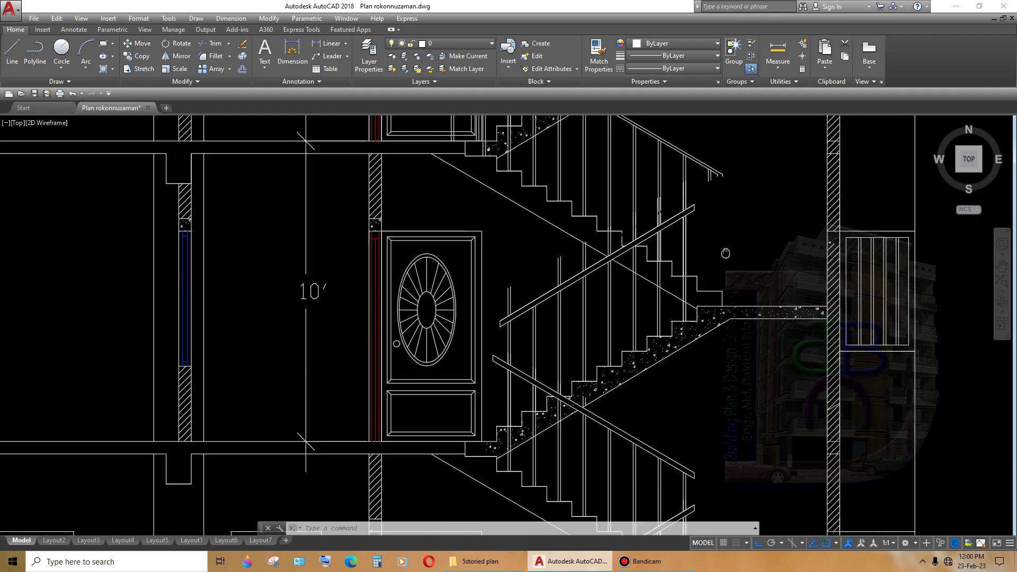
scroll(723, 337, up, 3)
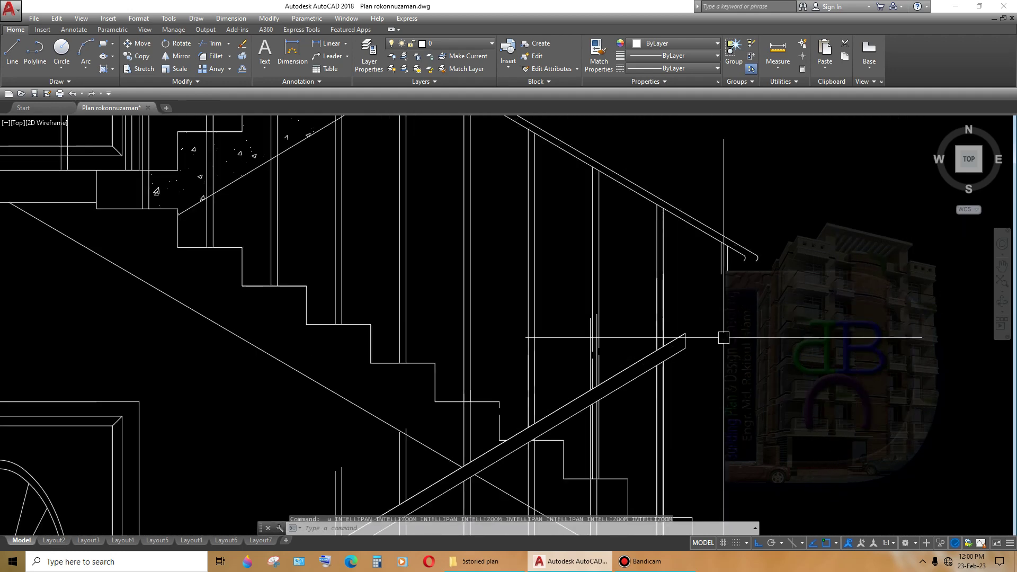
scroll(723, 337, down, 1)
key(ctrl+z)
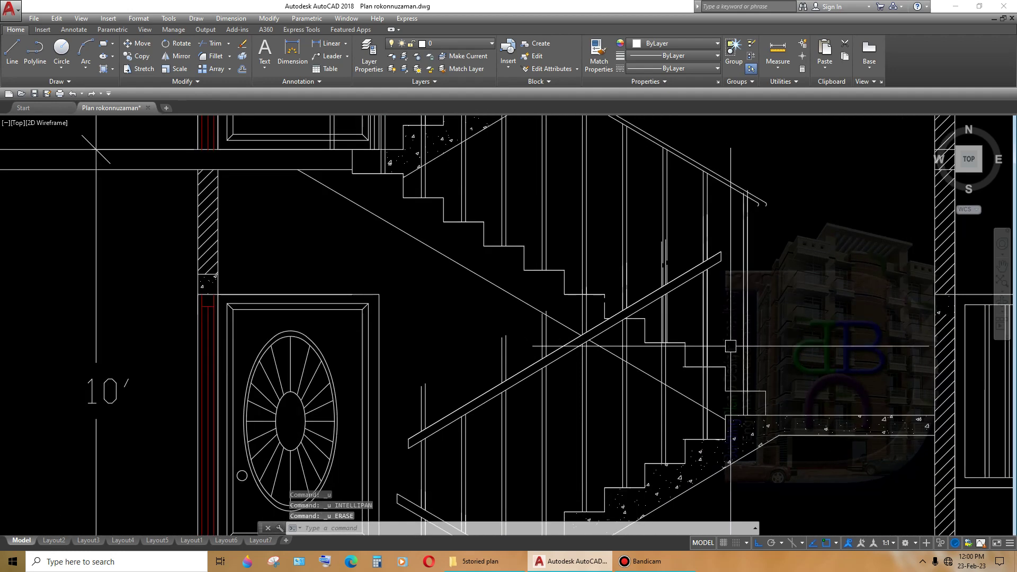
- Draw a vertical post line straight down from the handrail end
scroll(817, 279, down, 1)
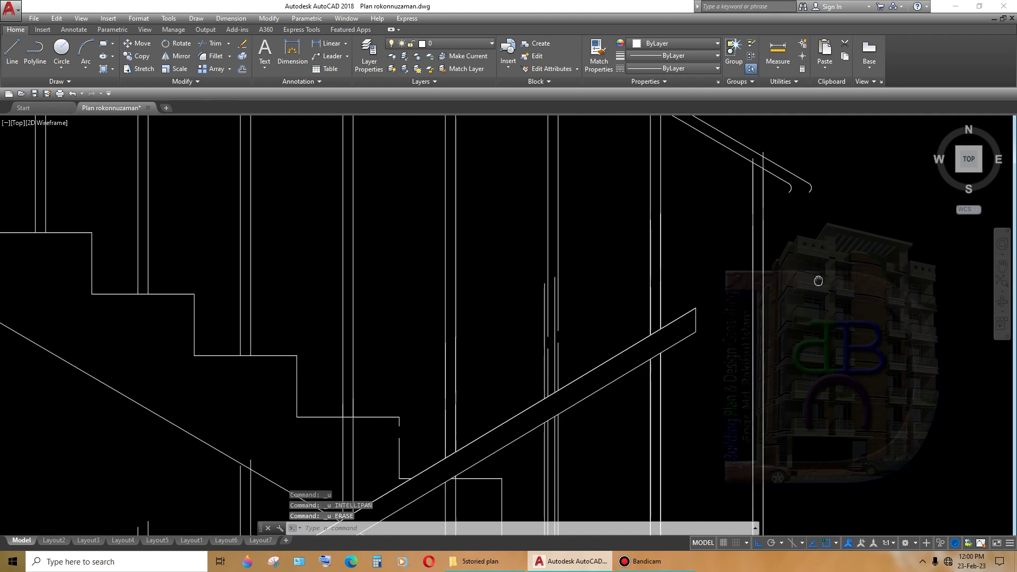
scroll(772, 286, up, 1)
text(l)
key(Return)
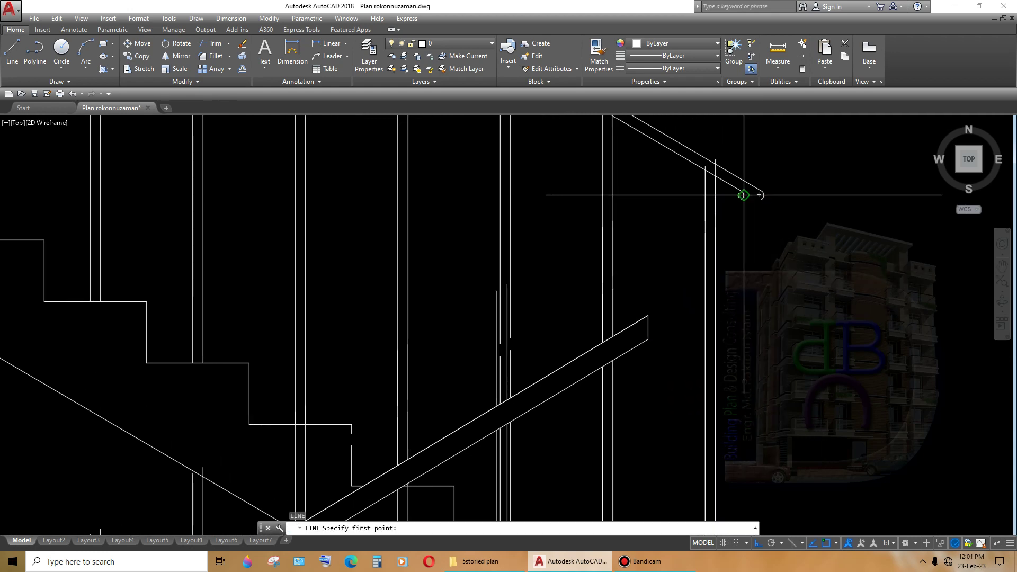
click(753, 185)
click(754, 403)
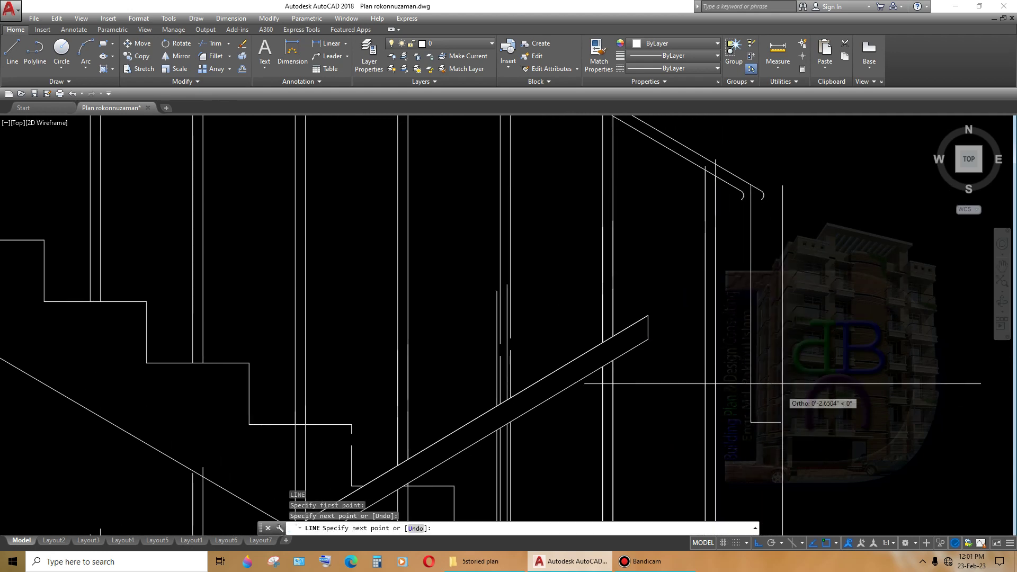
middle_drag(646, 367, 647, 317)
key(Return)
- Run EXTEND (EX) and settle on the tall vertical line at right as boundary
text(ex)
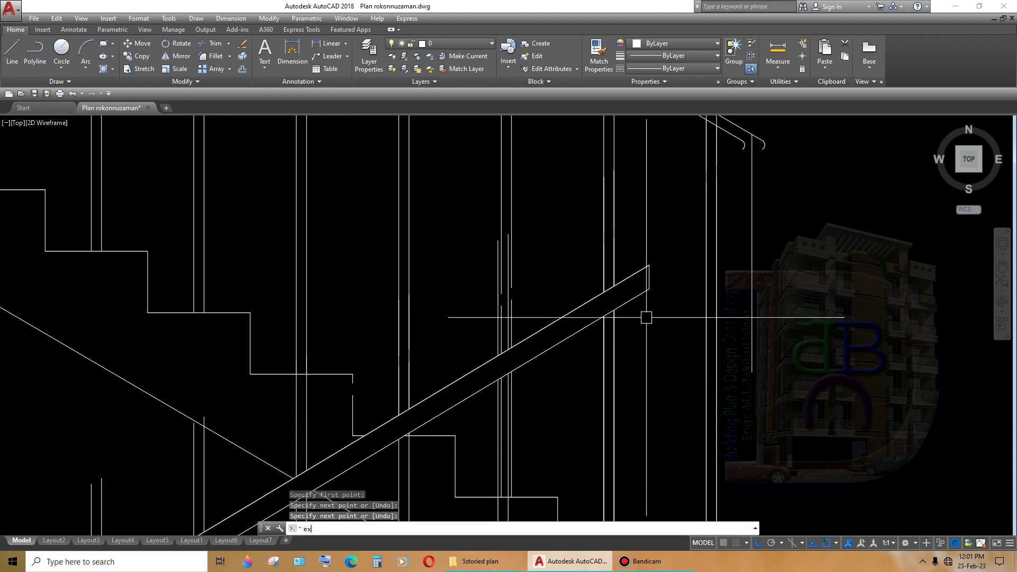
key(Return)
click(714, 262)
scroll(644, 254, up, 2)
click(618, 200)
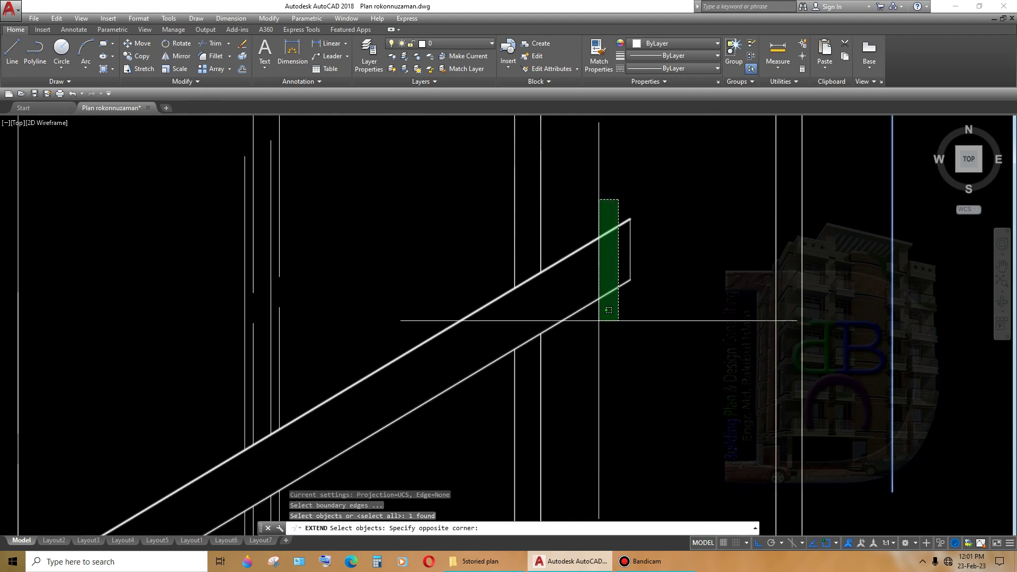
click(598, 319)
key(Escape)
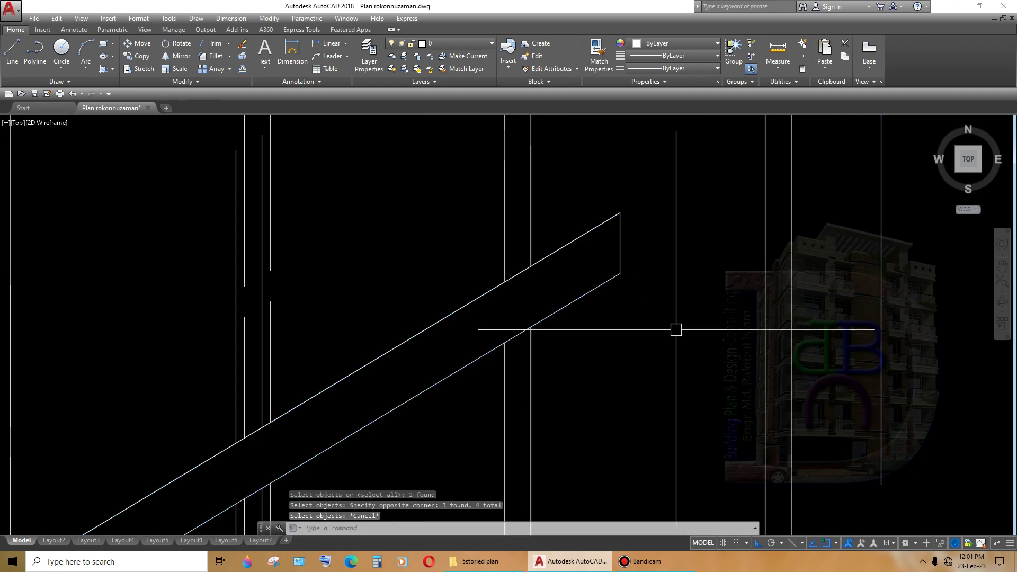
key(Return)
click(878, 259)
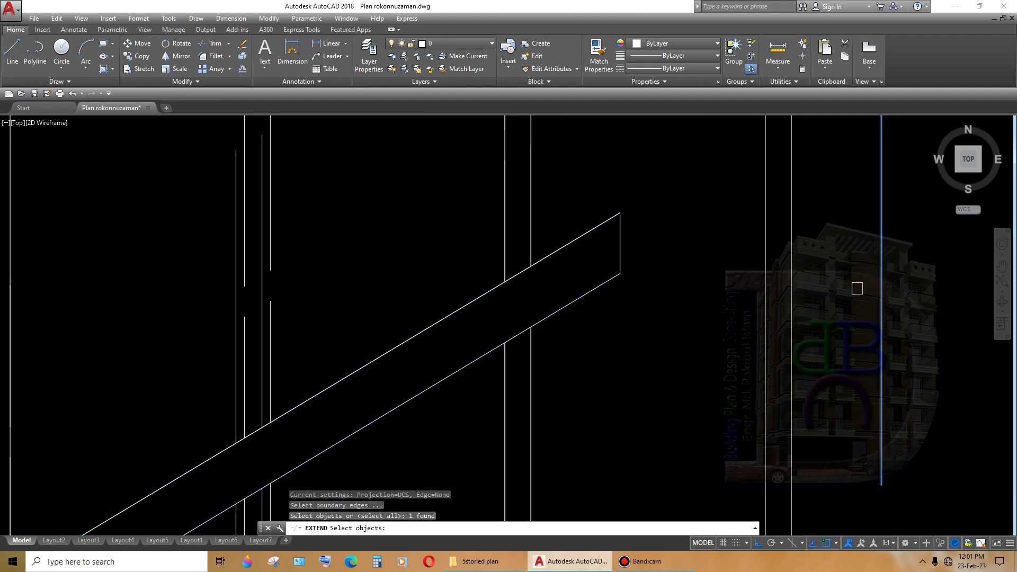
key(Return)
key(Return)
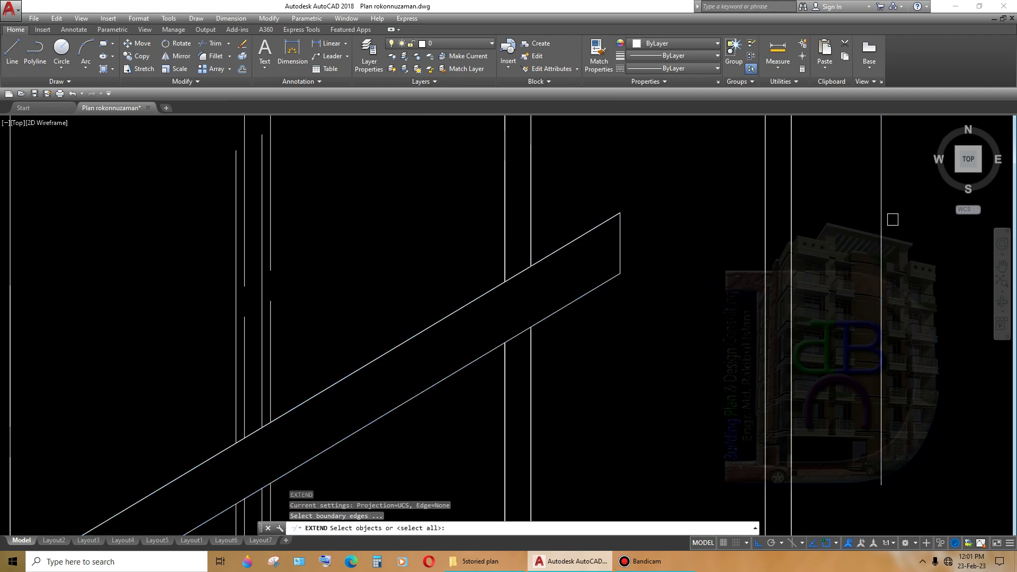
- Extend the post lines to the tall vertical boundary using a crossing selection
click(883, 220)
drag(611, 180, 596, 276)
scroll(651, 329, down, 1)
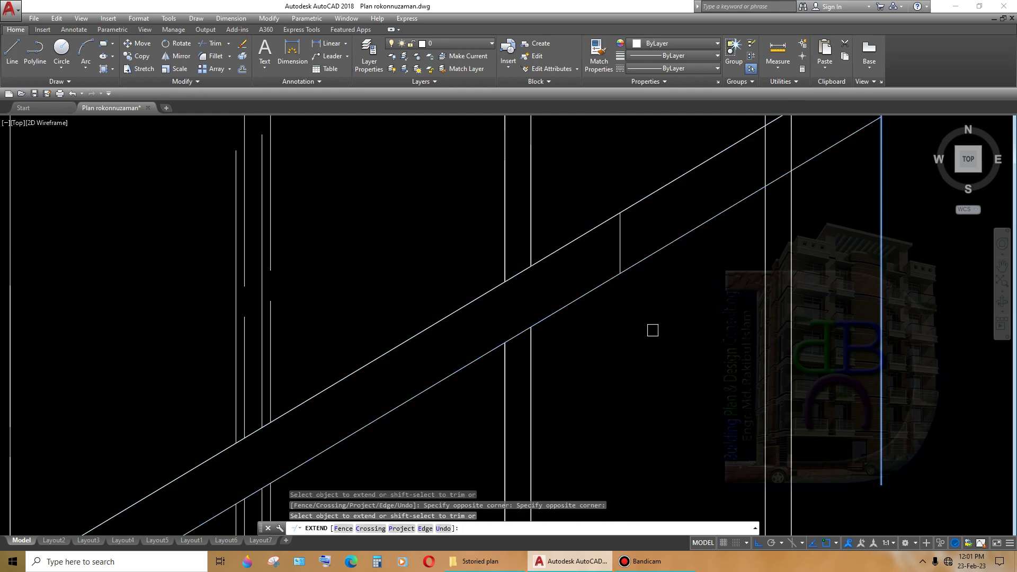
scroll(688, 318, down, 2)
scroll(726, 304, down, 1)
key(Return)
scroll(654, 303, up, 2)
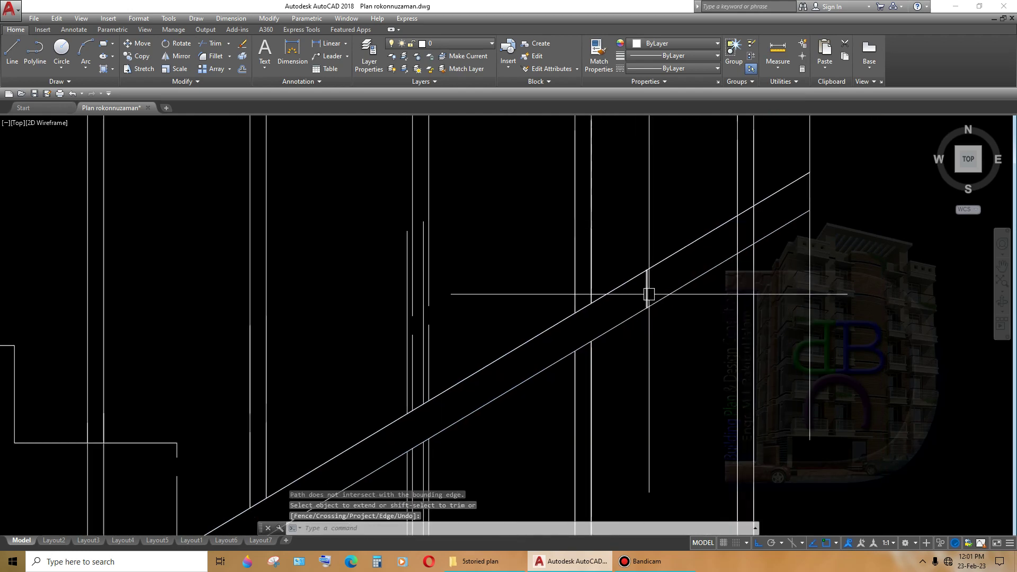
- Cancel a started trim and erase the stray line near the handrail
text(tr)
key(Return)
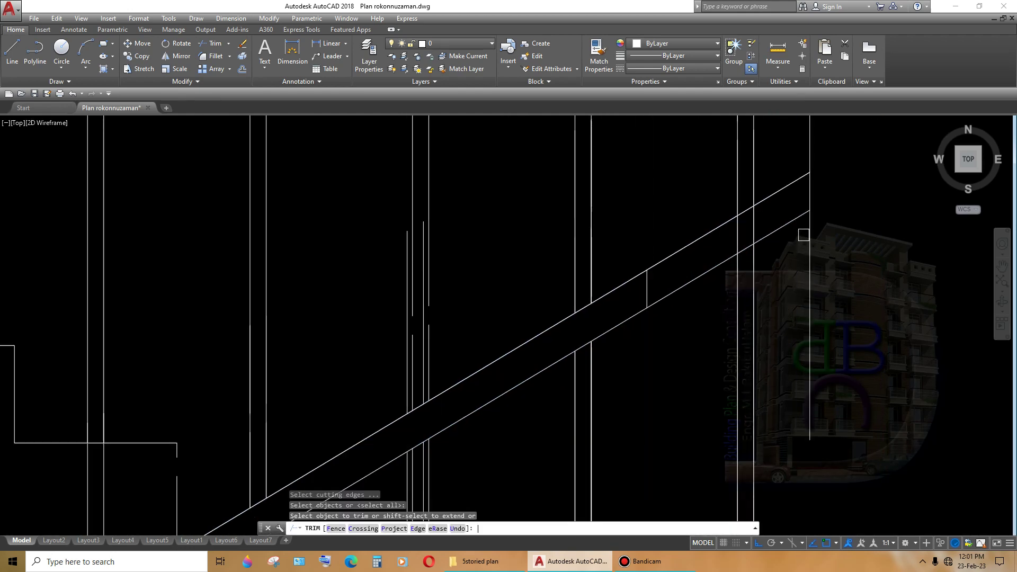
key(Escape)
click(647, 286)
key(Delete)
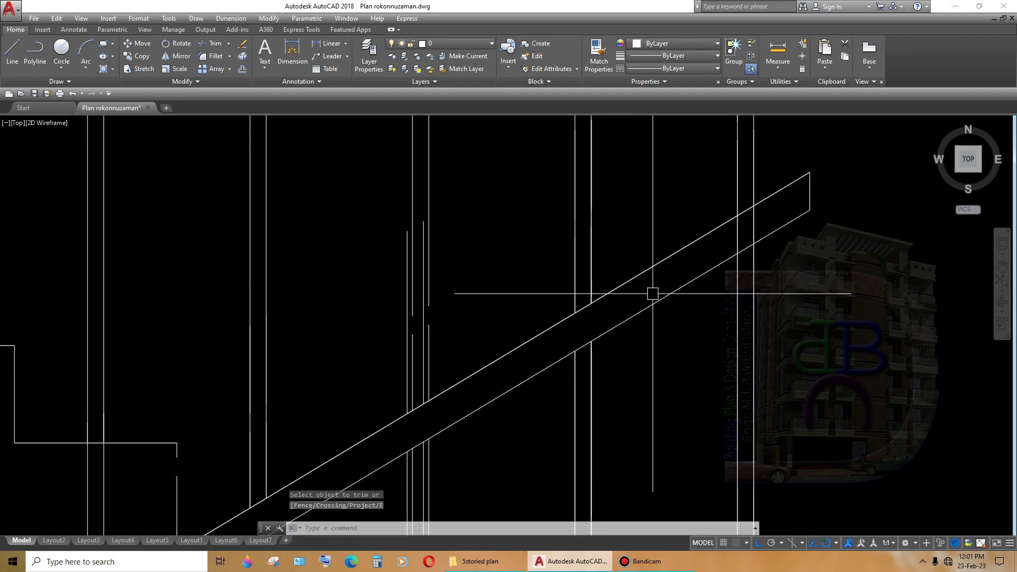
scroll(692, 318, down, 3)
scroll(701, 315, up, 2)
- Trim the post ends with a crossing window across them
text(tr)
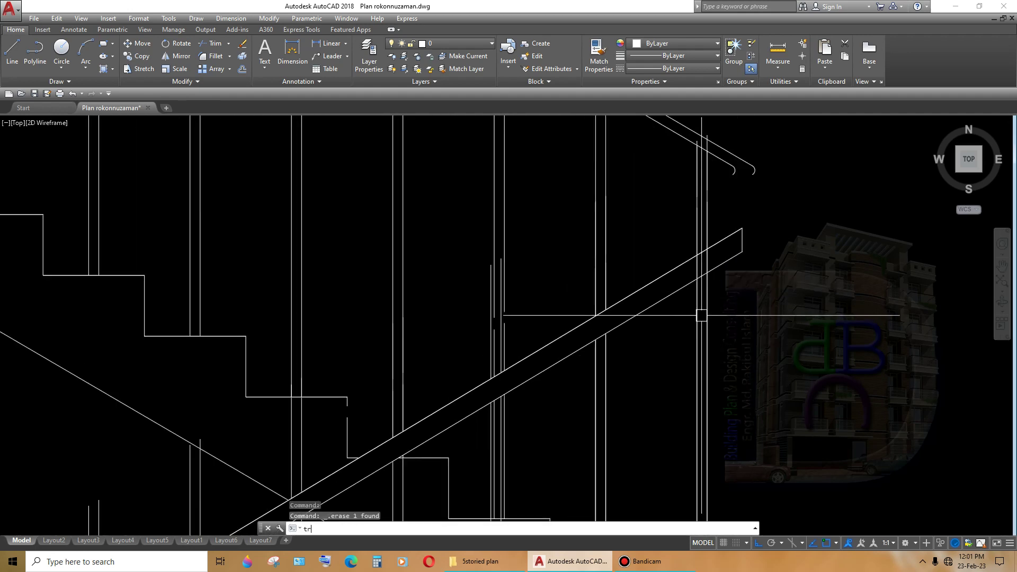
key(Return)
key(Return)
scroll(700, 316, down, 2)
click(697, 250)
click(710, 296)
scroll(731, 301, down, 1)
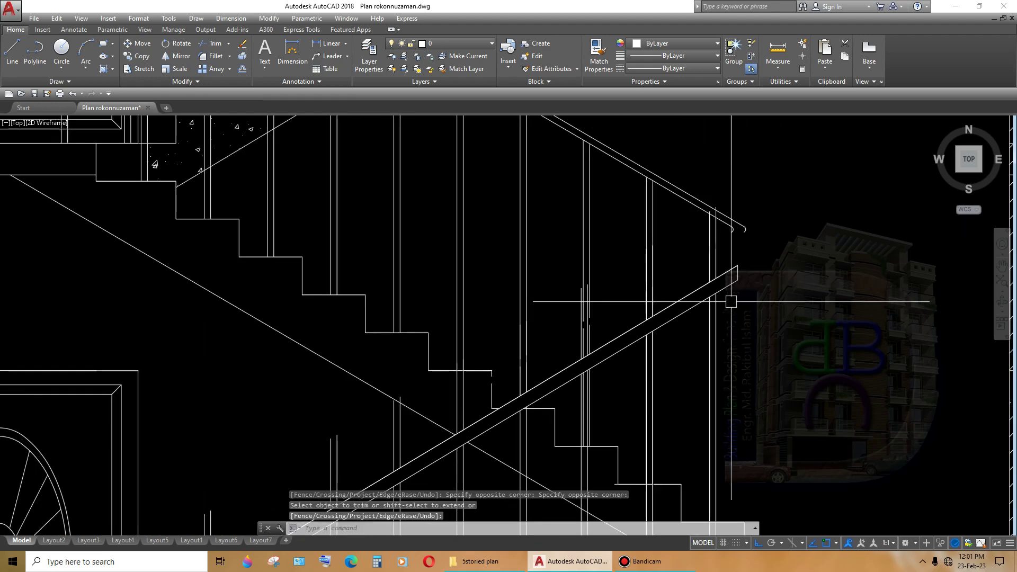
scroll(730, 302, down, 2)
scroll(741, 306, down, 2)
scroll(762, 312, up, 2)
scroll(778, 318, up, 1)
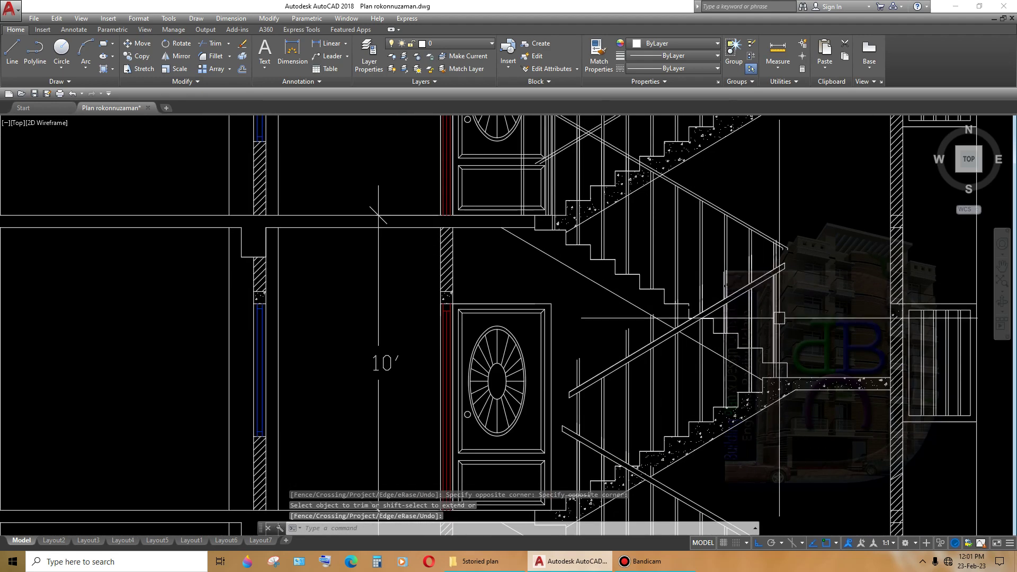
scroll(778, 318, up, 2)
scroll(741, 307, up, 1)
scroll(699, 291, up, 2)
scroll(698, 298, down, 5)
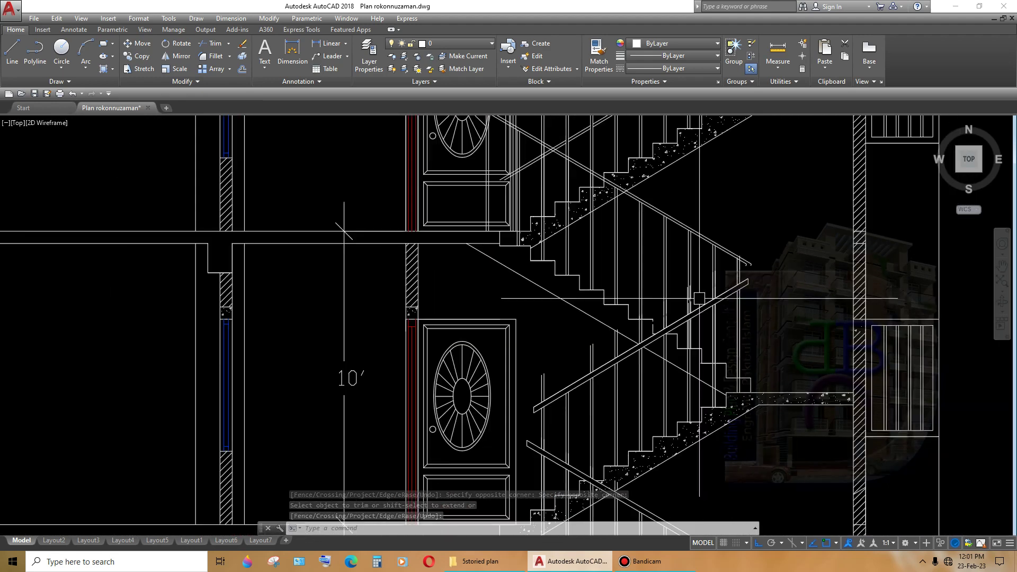
key(Escape)
- Window-select and delete two stray vertical lines near the handrail
scroll(688, 307, up, 4)
click(638, 299)
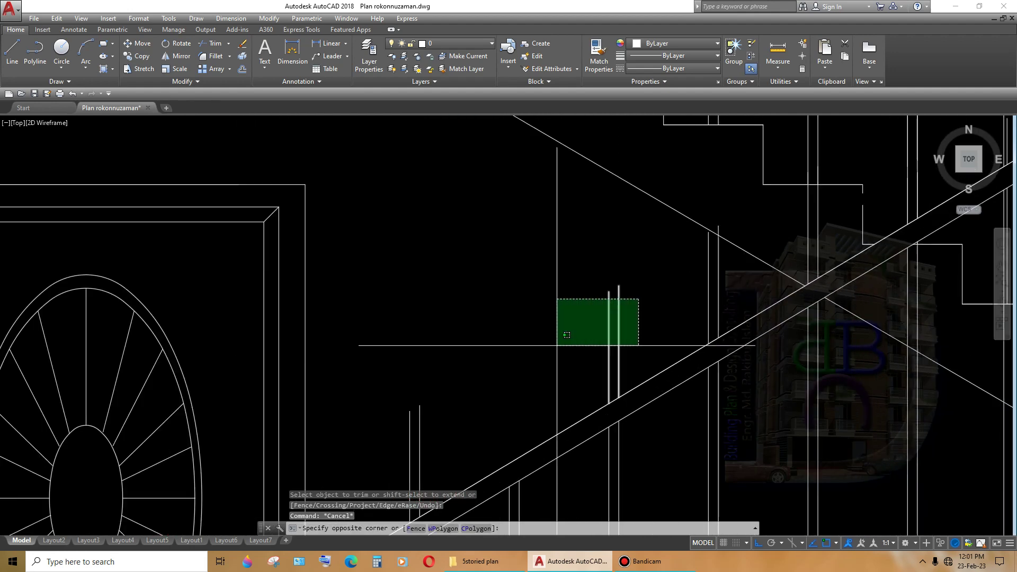
click(556, 345)
key(Delete)
click(498, 373)
click(409, 430)
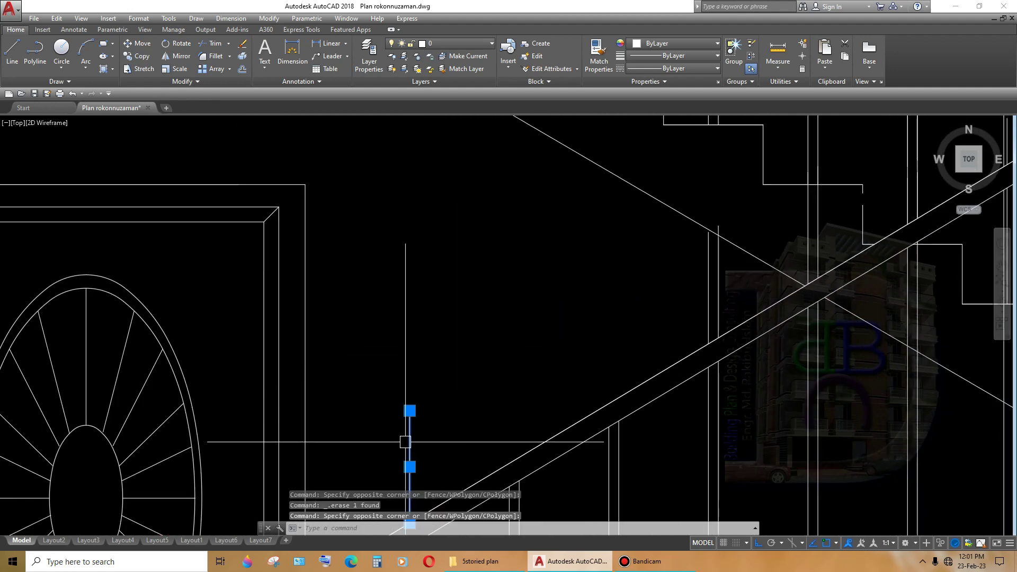
key(Delete)
- Delete the vertical line beside the handrail and the remaining selected segments
scroll(613, 363, up, 2)
scroll(704, 322, down, 2)
scroll(738, 344, down, 2)
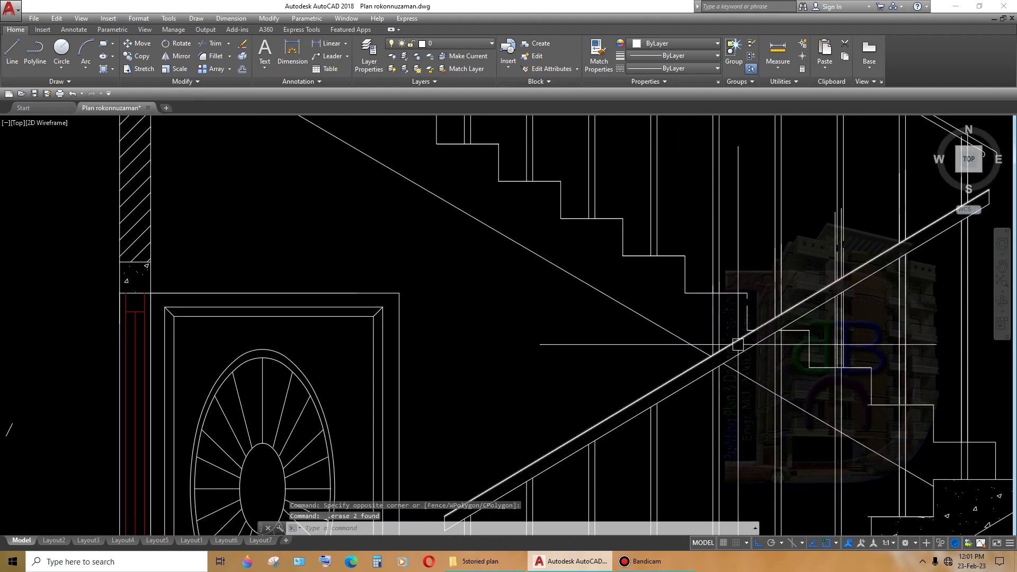
scroll(737, 345, down, 3)
scroll(781, 294, up, 5)
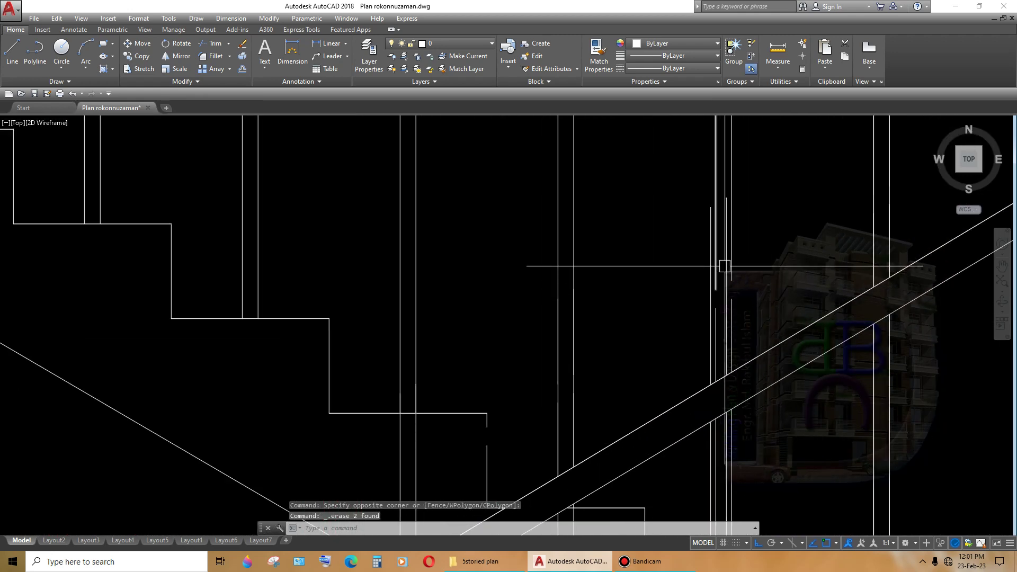
click(709, 258)
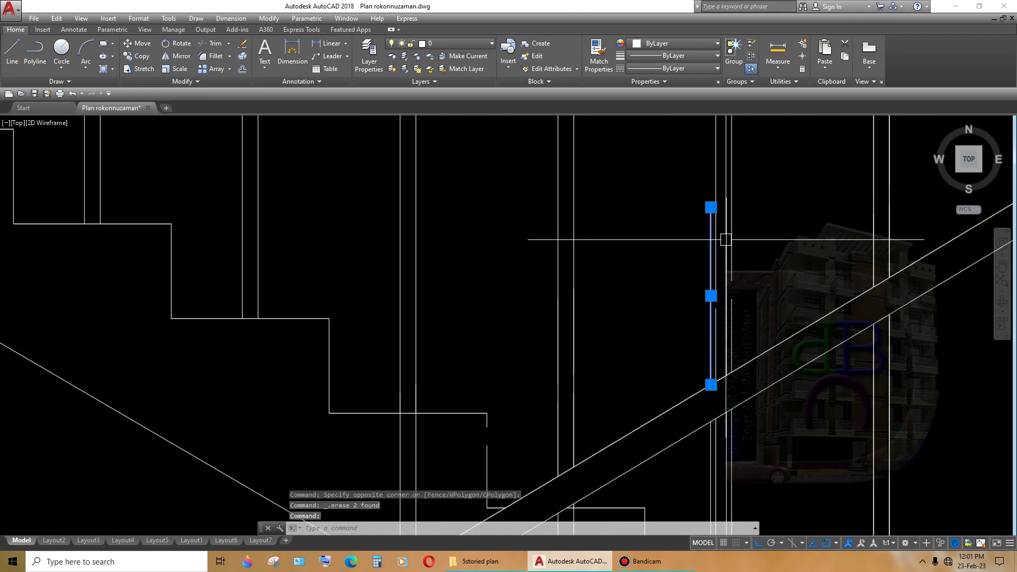
key(Delete)
scroll(747, 302, down, 3)
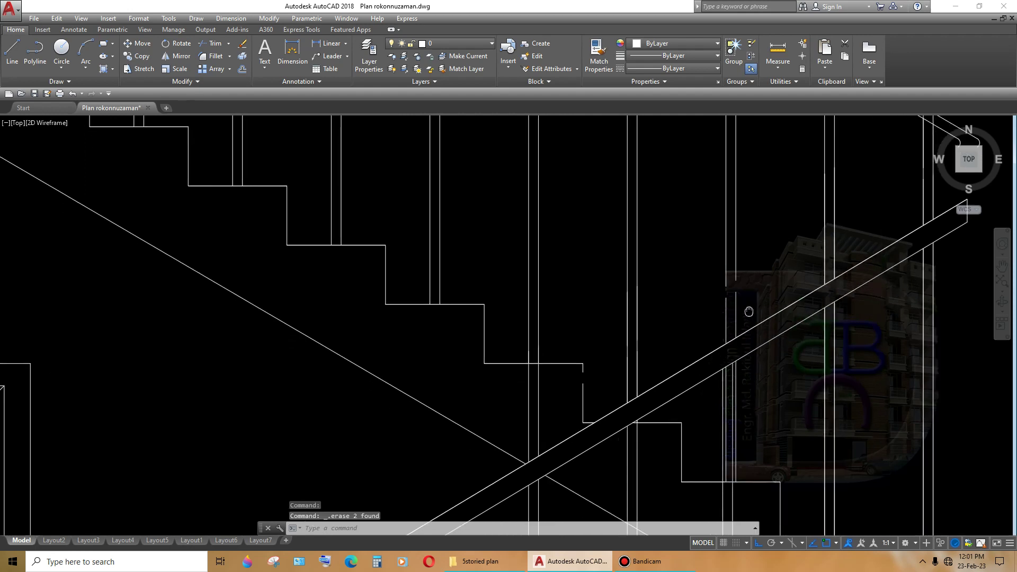
scroll(738, 297, up, 3)
key(Delete)
- Window-select and delete the four leftover lines around the handrail end
mouse_move(587, 347)
middle_down()
mouse_move(693, 293)
mouse_move(724, 295)
middle_up()
click(661, 295)
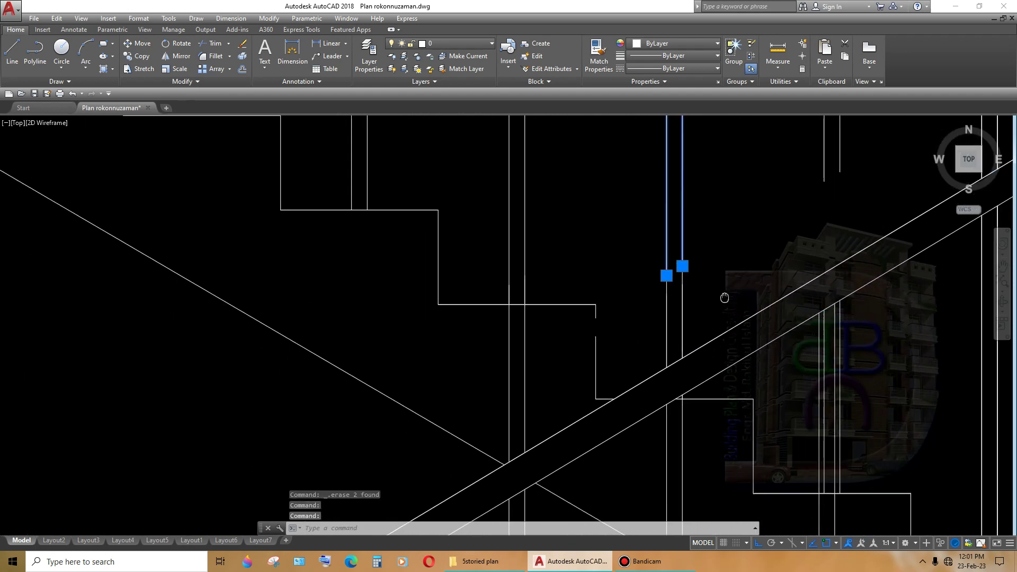
key(Escape)
click(712, 284)
click(657, 254)
key(Delete)
- Join the two split line pieces into a single line
scroll(699, 307, down, 3)
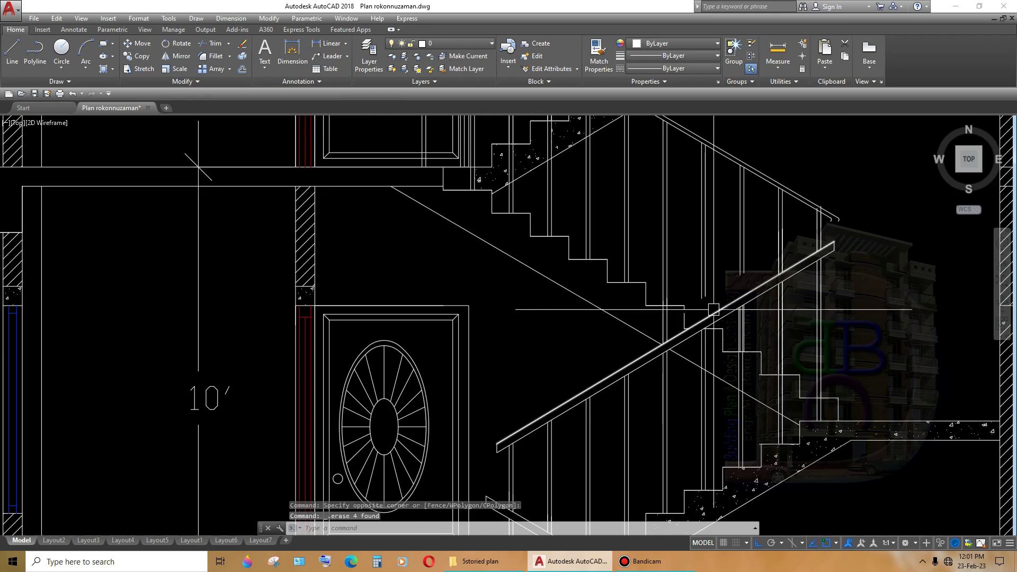
scroll(687, 314, up, 1)
scroll(687, 314, up, 2)
text(j)
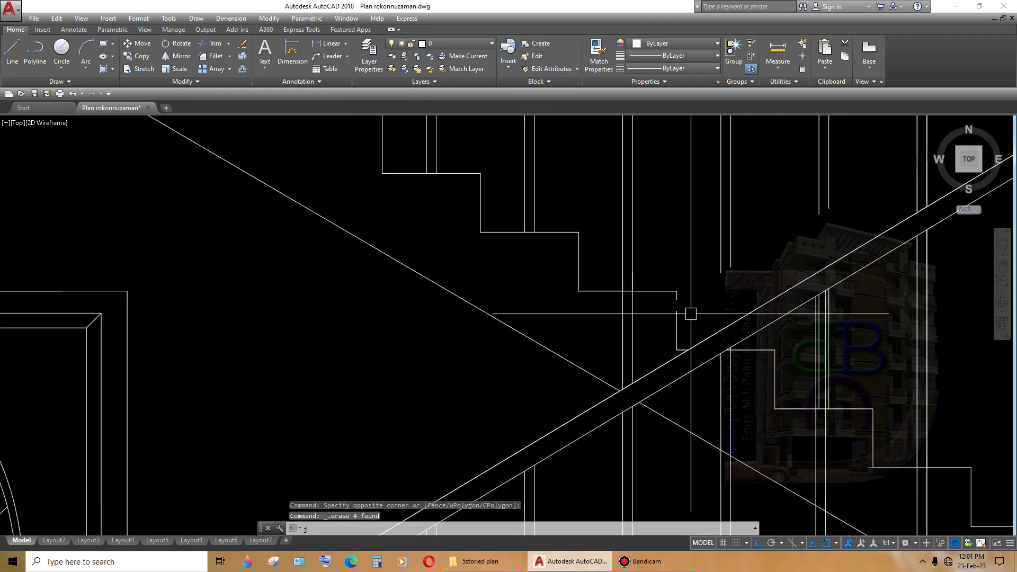
key(Return)
click(678, 309)
key(Return)
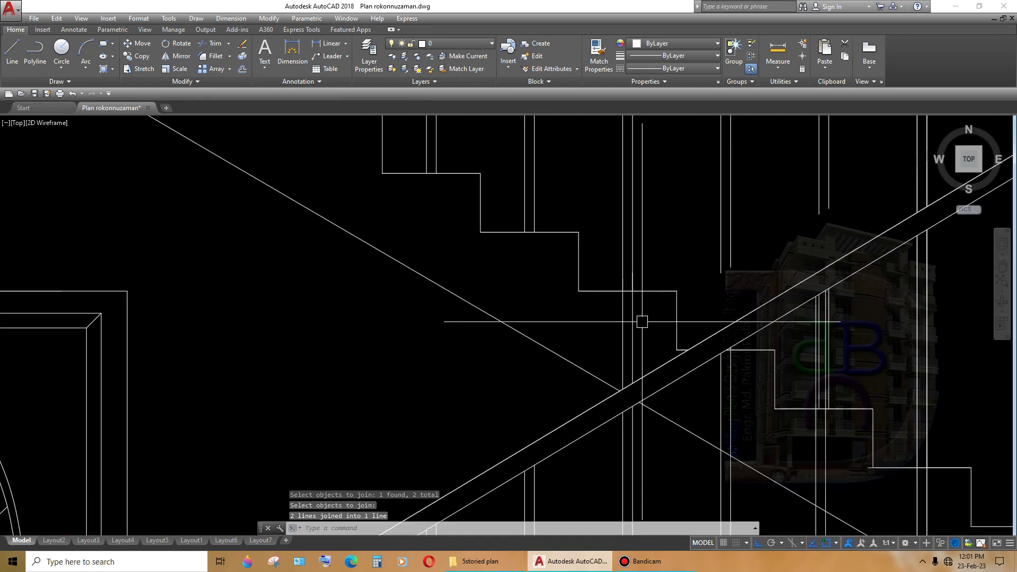
- Trim the post segments lying between the handrail lines
scroll(645, 325, down, 3)
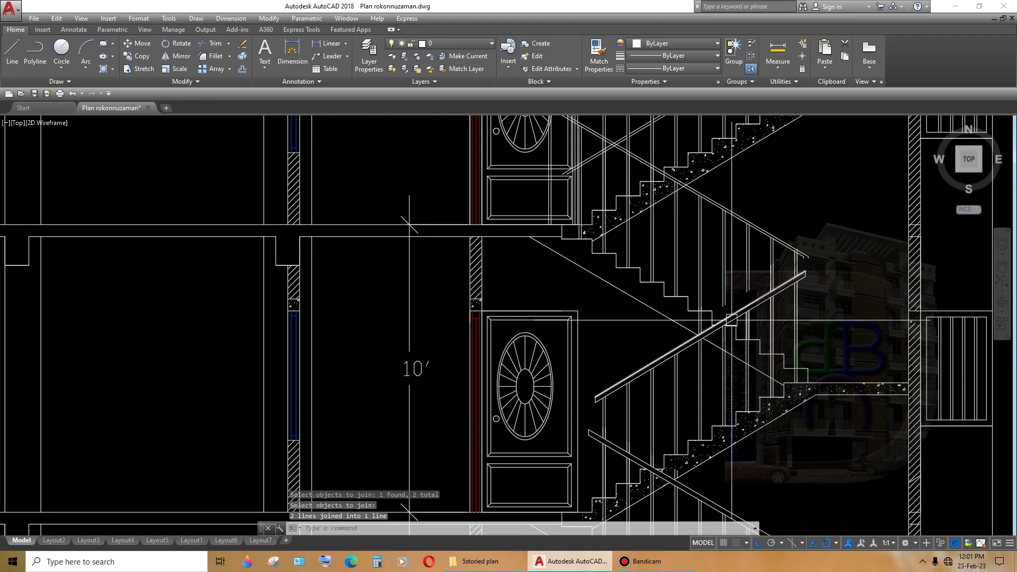
scroll(689, 324, up, 1)
scroll(717, 323, up, 2)
text(tr)
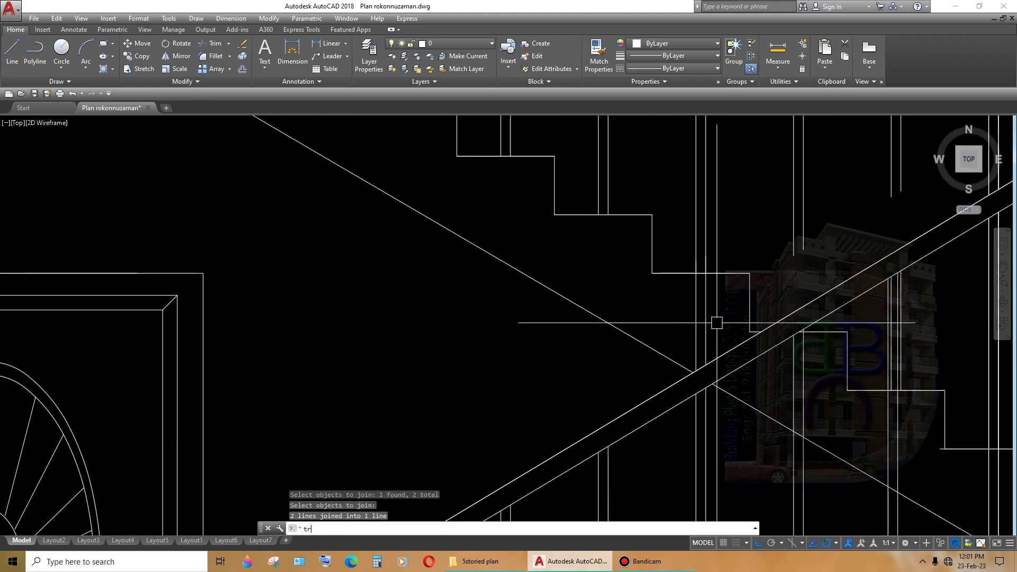
key(Return)
key(Return)
drag(722, 315, 677, 316)
drag(715, 377, 686, 377)
middle_drag(709, 303, 705, 322)
scroll(699, 318, down, 2)
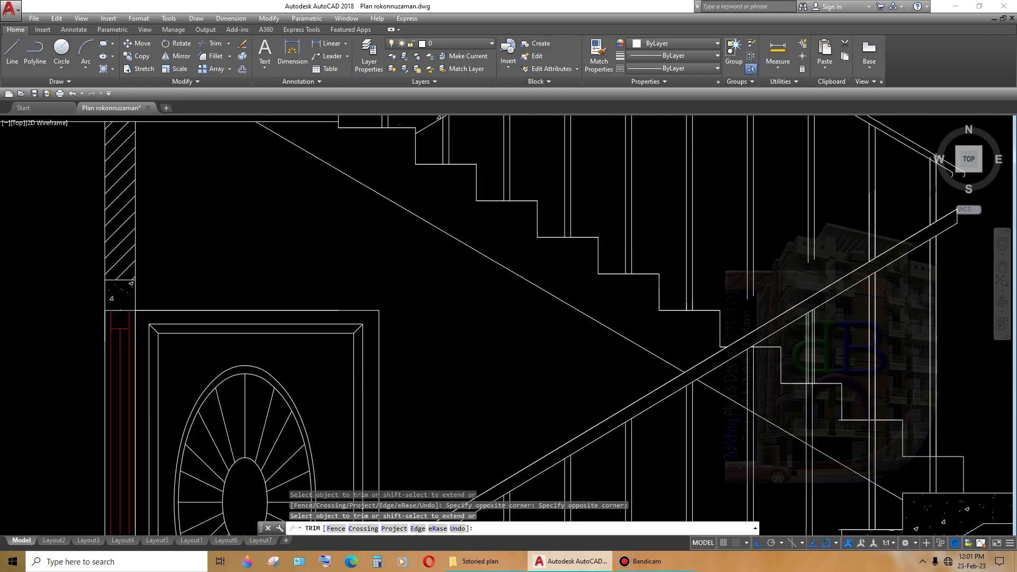
key(Return)
scroll(688, 312, up, 2)
scroll(683, 304, up, 1)
- Send the two vertical post lines to the back with DRAWORDER
click(682, 302)
scroll(654, 308, down, 3)
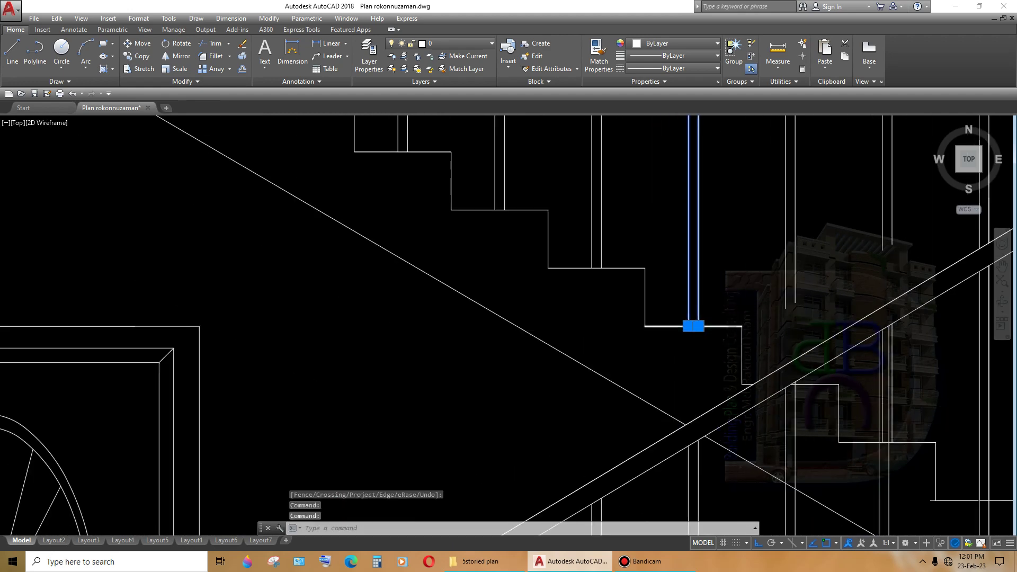
scroll(732, 334, up, 1)
text(dr)
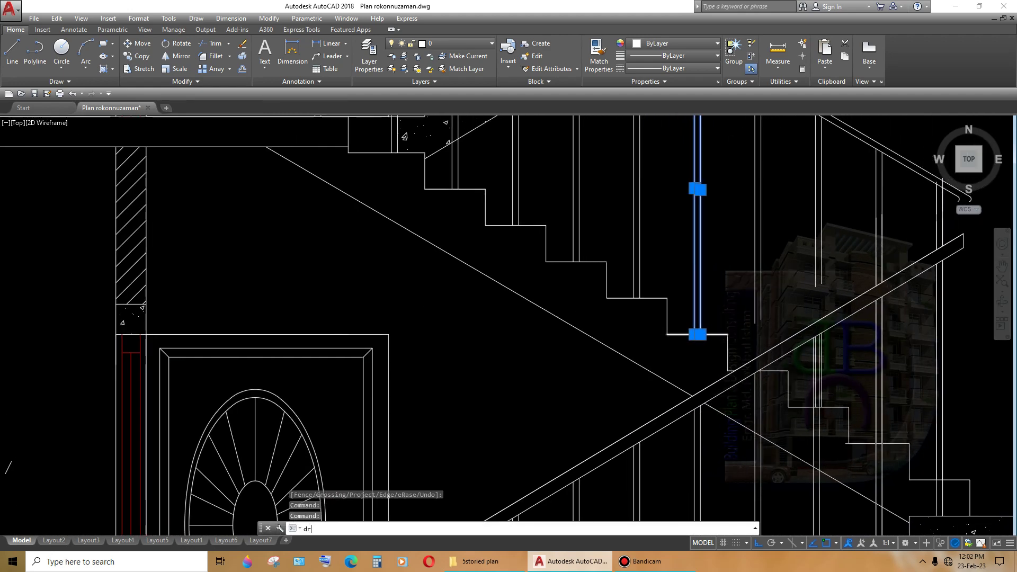
key(Return)
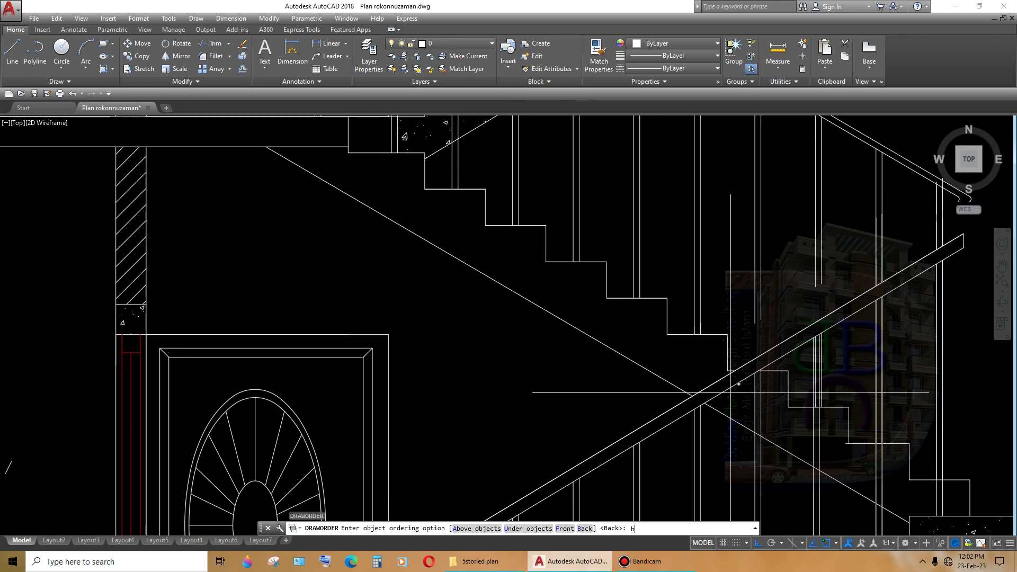
key(Return)
- Delete the two leftover short vertical lines at the landing step
scroll(685, 291, up, 4)
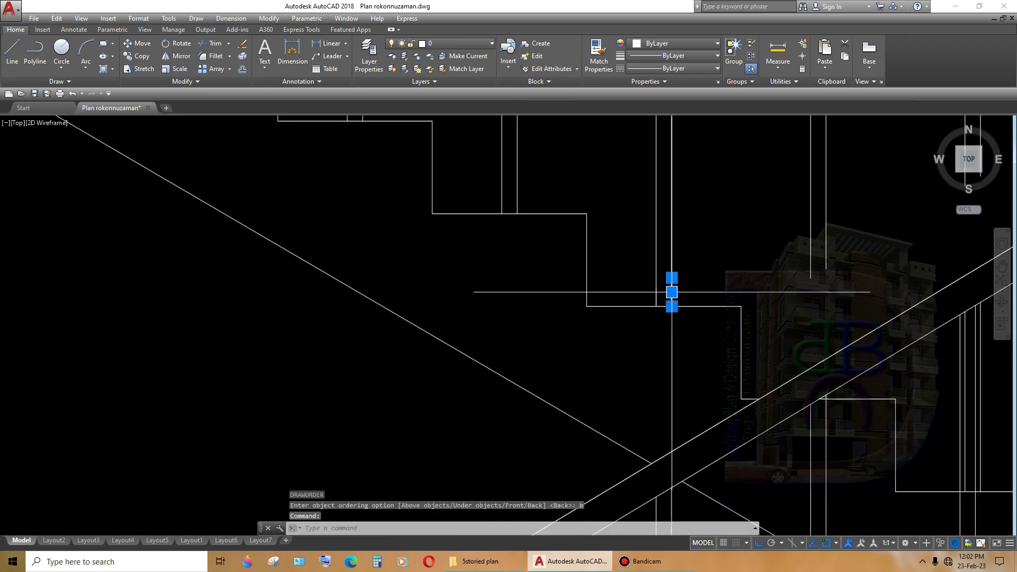
scroll(725, 331, down, 4)
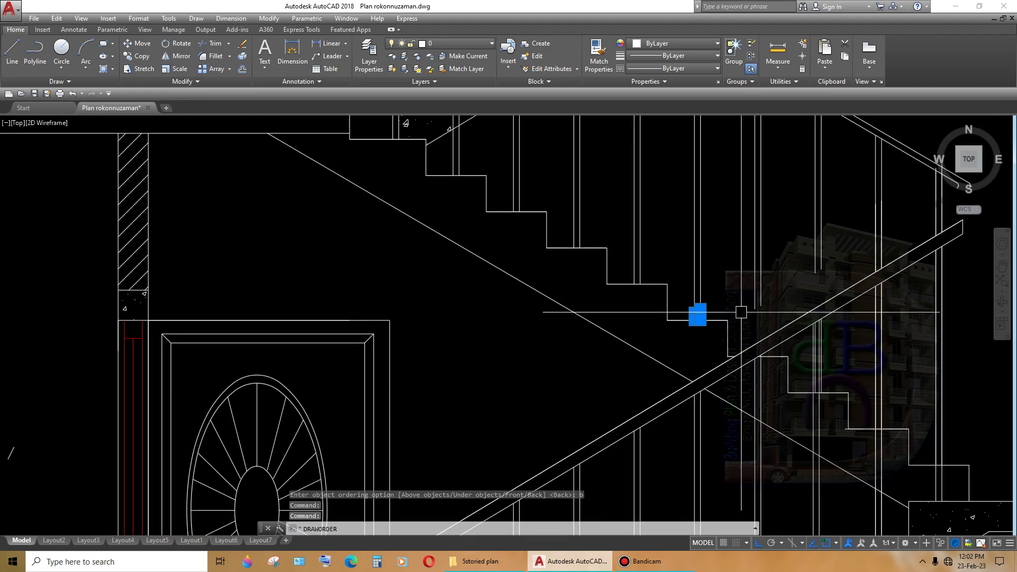
scroll(724, 316, up, 3)
scroll(727, 310, up, 3)
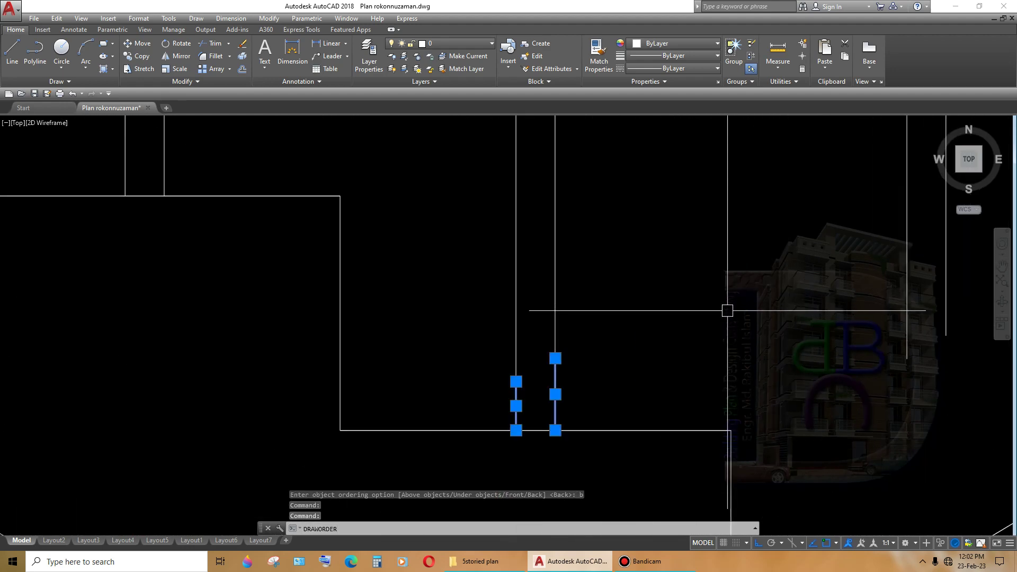
scroll(680, 357, down, 5)
scroll(704, 323, up, 1)
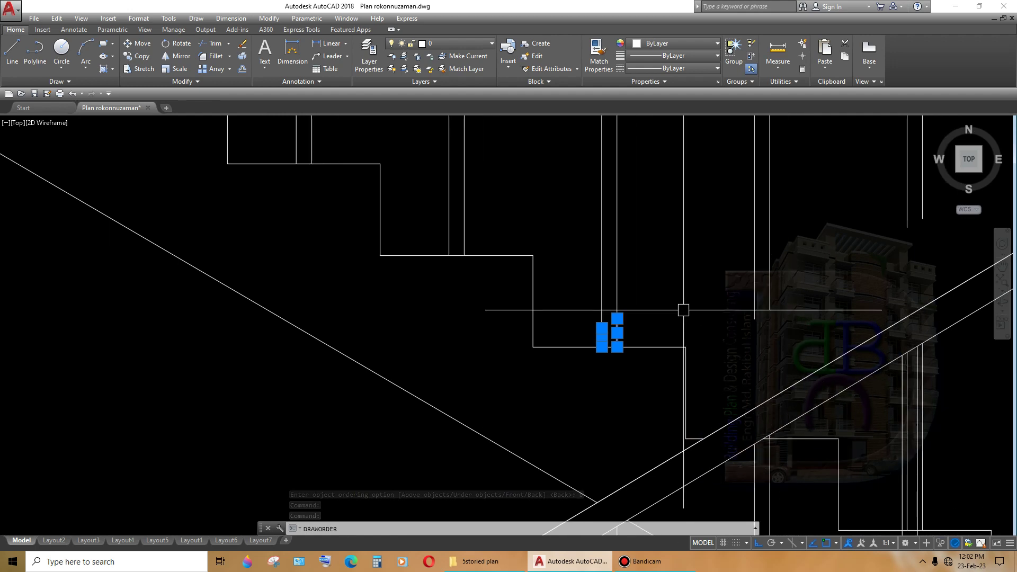
scroll(619, 325, up, 4)
key(Escape)
scroll(614, 324, up, 2)
click(610, 324)
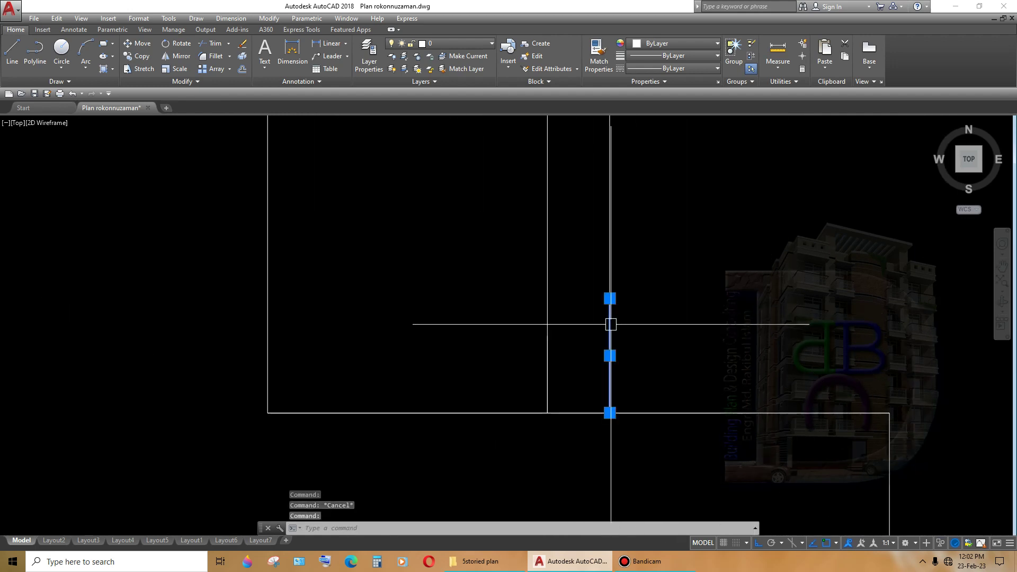
key(Delete)
scroll(562, 372, down, 3)
scroll(582, 370, down, 2)
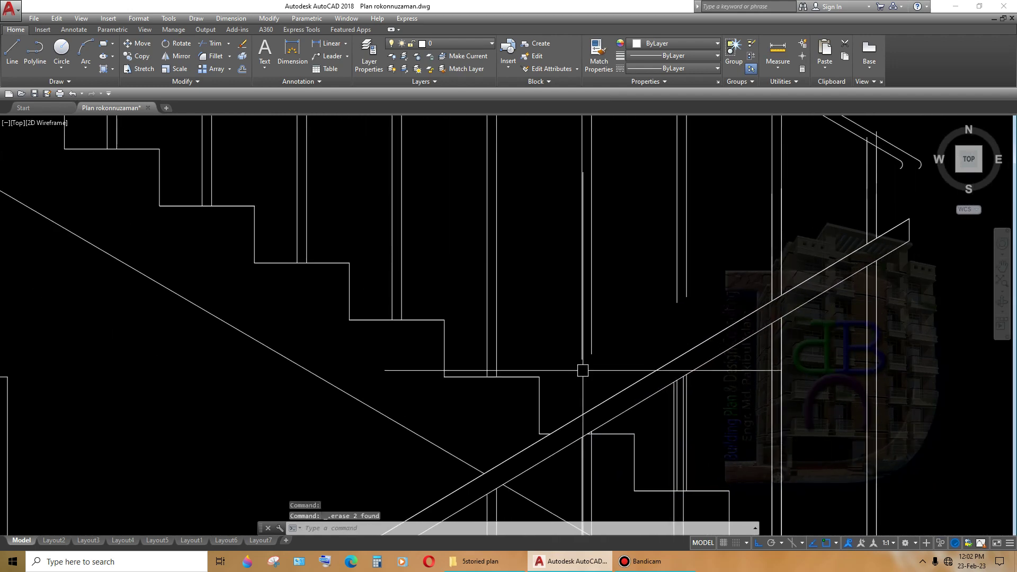
- Run EXTEND on lines near the handrail, then cancel it
text(ex)
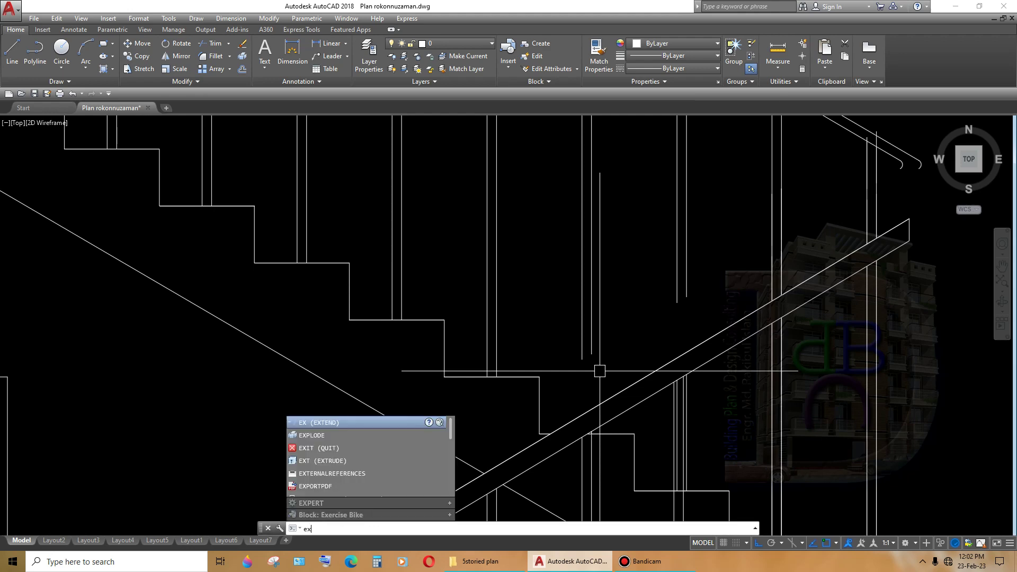
key(Return)
key(Return)
scroll(599, 371, up, 2)
scroll(602, 365, up, 1)
click(596, 315)
shift+click(549, 351)
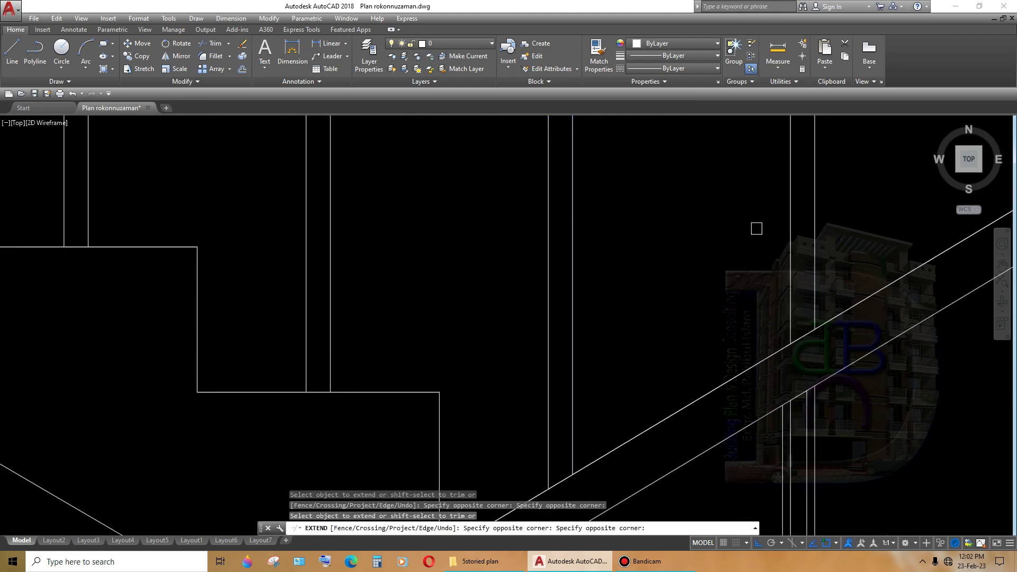
scroll(860, 304, down, 3)
middle_drag(860, 304, 831, 322)
scroll(832, 321, up, 4)
middle_drag(675, 339, 776, 338)
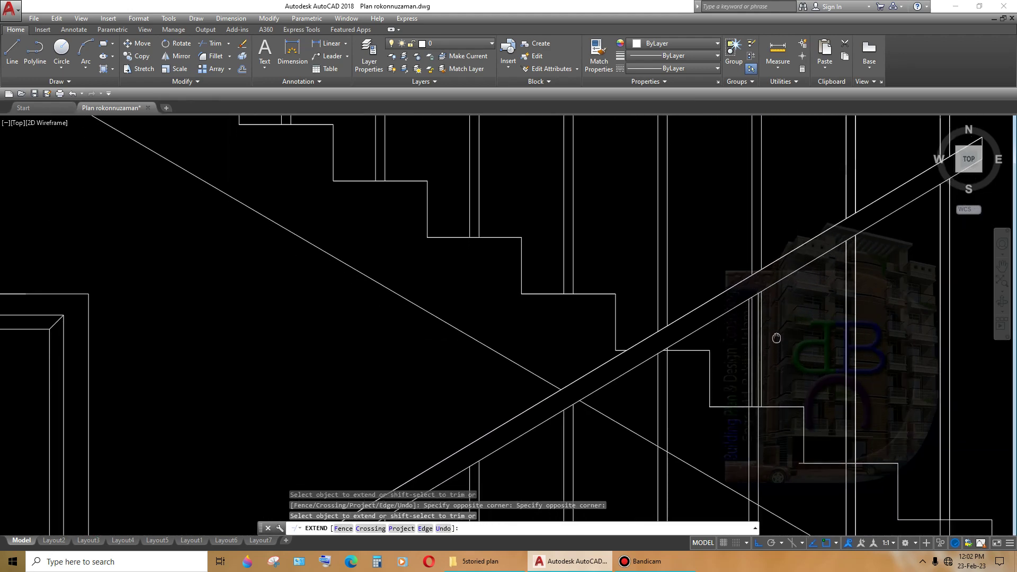
key(Escape)
- Erase the stray vertical post pieces sticking up past the handrail, eight in one batch
scroll(751, 306, up, 2)
click(752, 306)
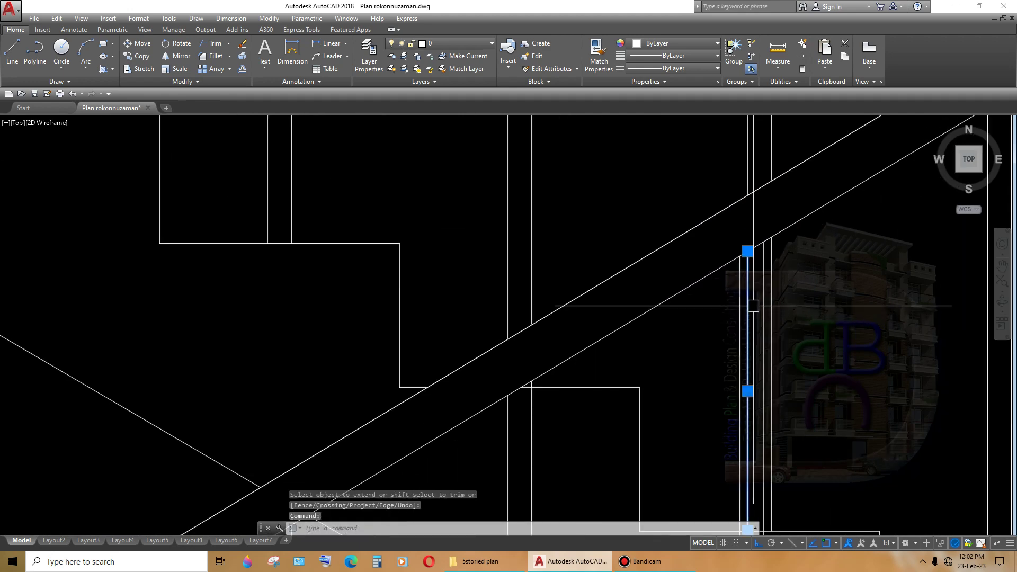
key(Delete)
scroll(753, 306, down, 2)
middle_drag(753, 306, 821, 374)
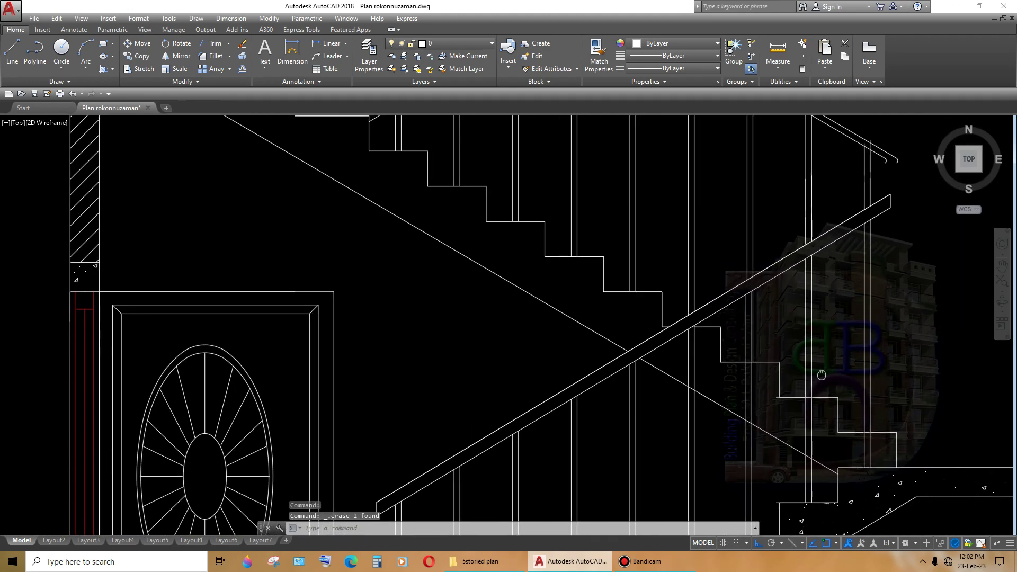
scroll(772, 310, up, 2)
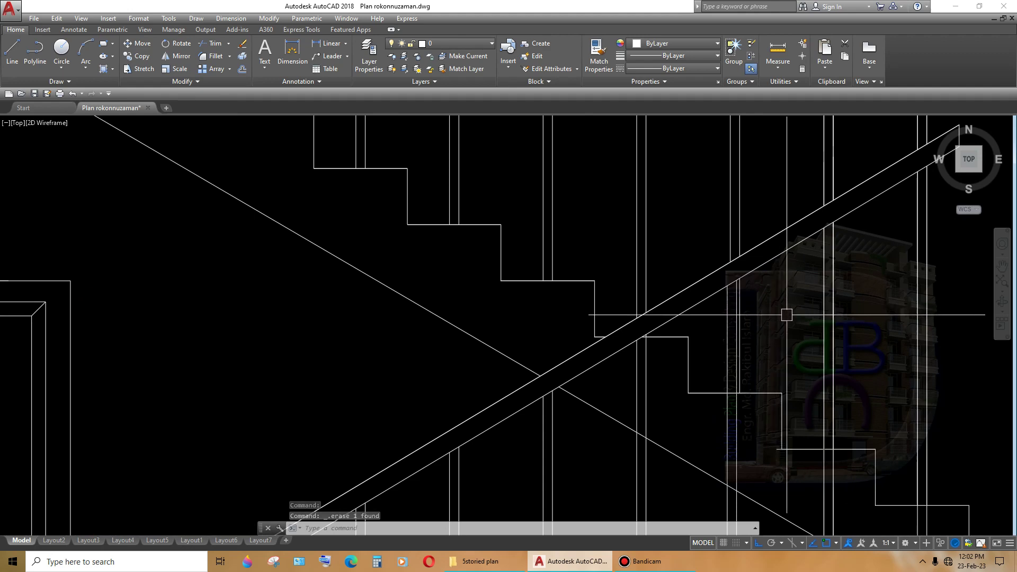
scroll(787, 315, down, 2)
scroll(804, 341, up, 2)
click(760, 228)
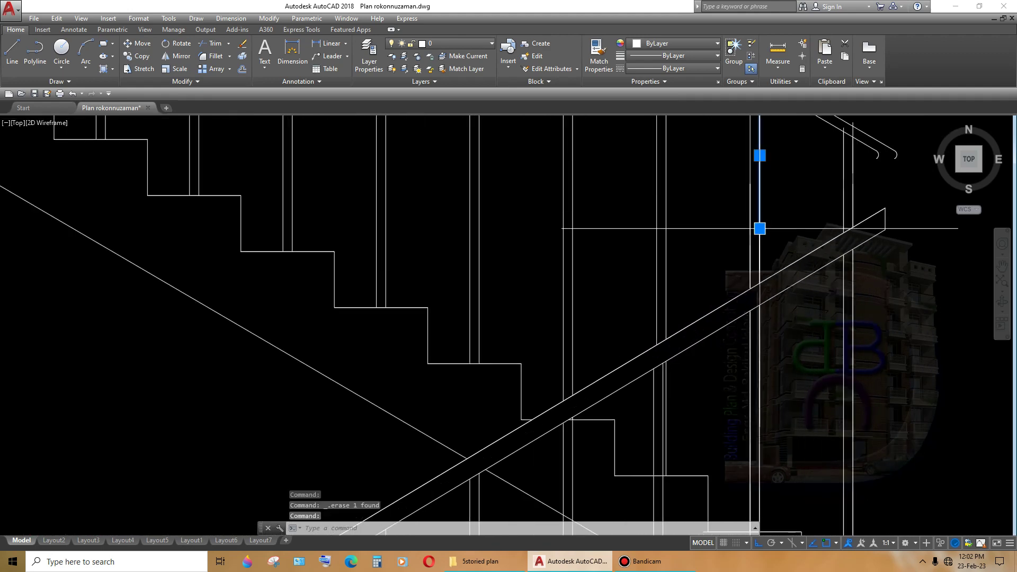
mouse_move(760, 251)
middle_down()
mouse_move(747, 259)
mouse_move(760, 305)
middle_up()
click(772, 245)
click(732, 273)
key(Delete)
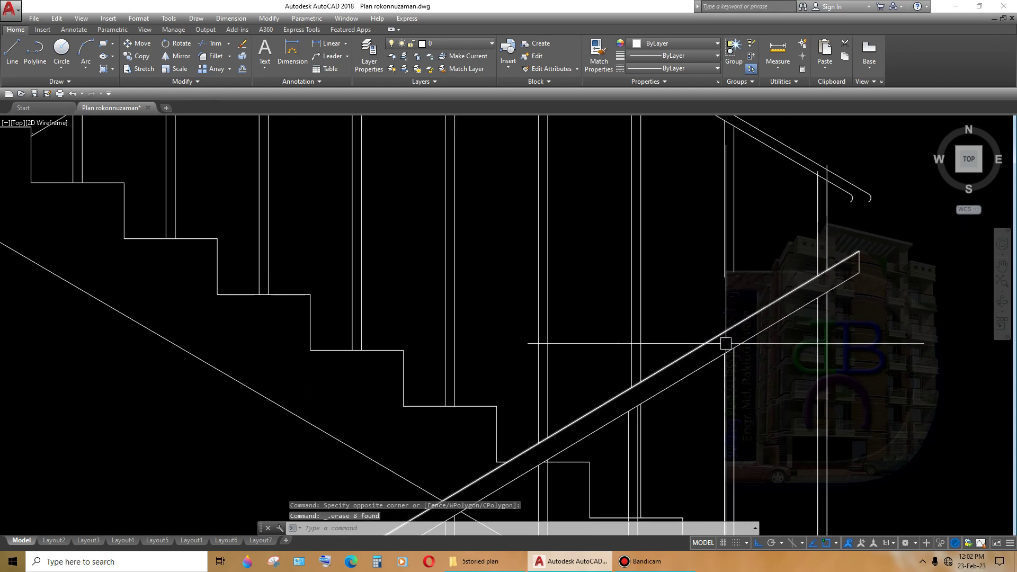
- Run EXTEND with two boundary edges picked near the handrail
text(e)
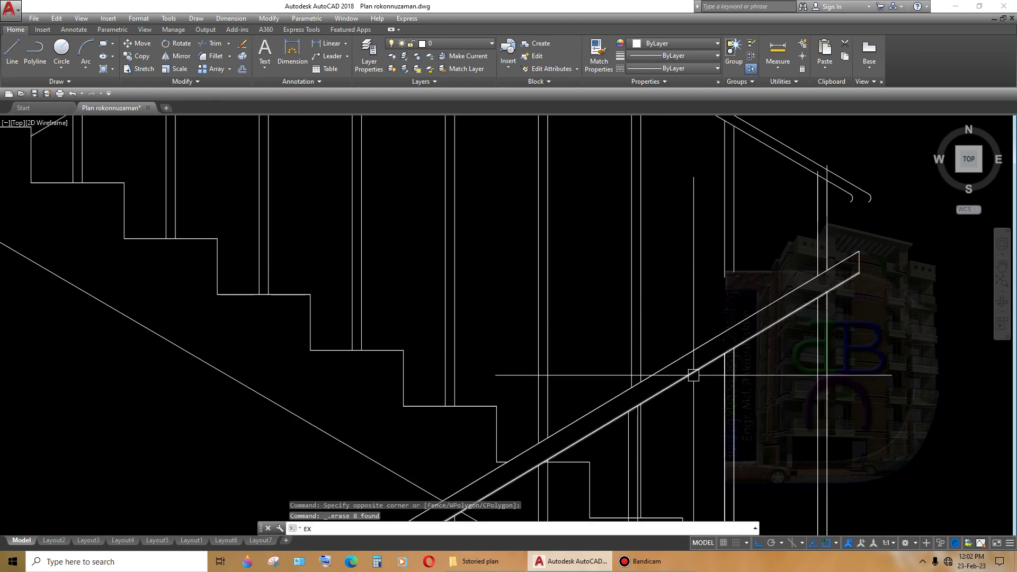
key(Return)
click(746, 256)
click(718, 284)
key(Return)
middle_drag(675, 351, 735, 344)
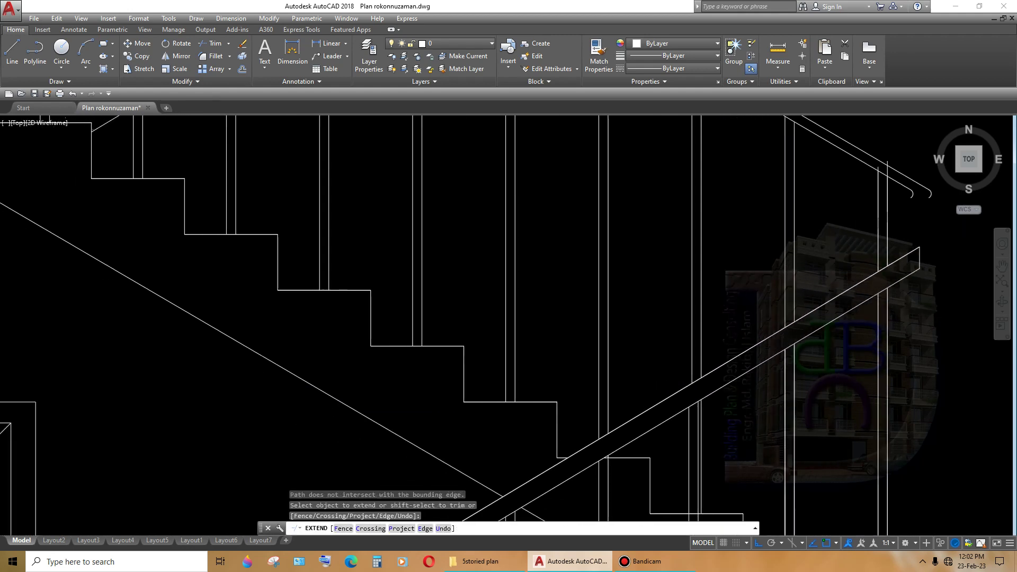
scroll(839, 279, down, 3)
scroll(839, 279, up, 3)
scroll(826, 318, down, 4)
scroll(815, 391, up, 1)
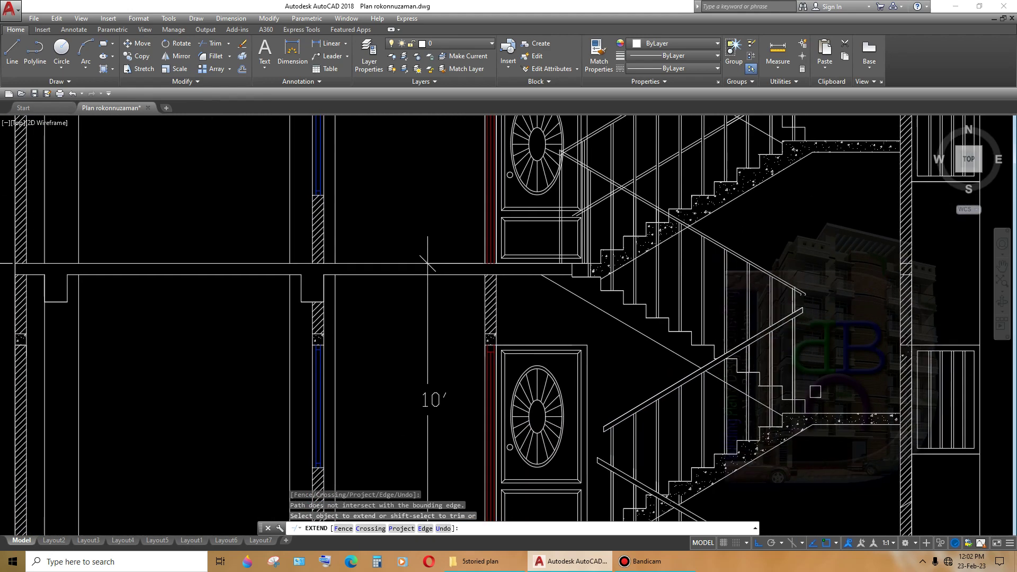
key(Return)
middle_drag(848, 403, 847, 398)
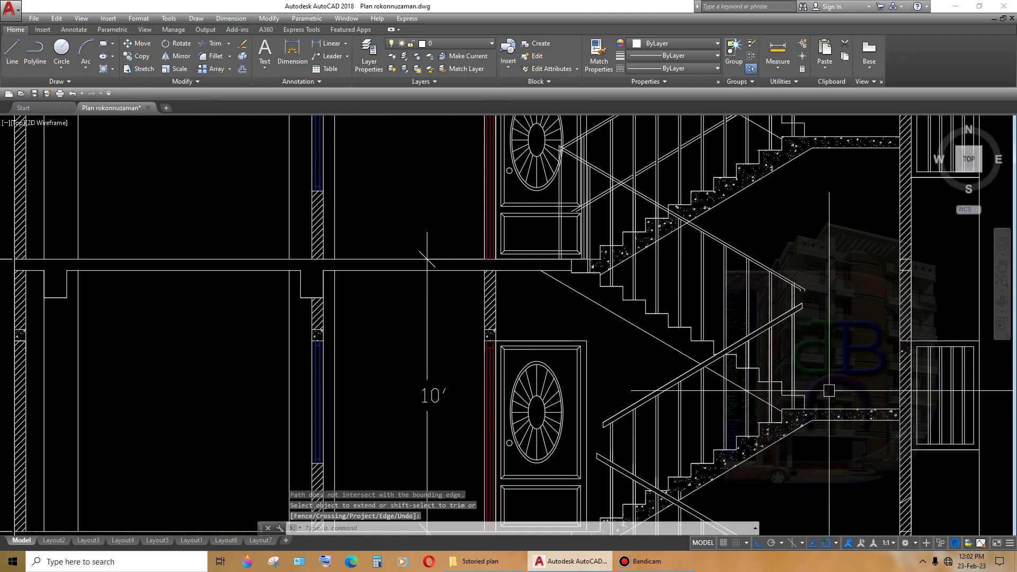
scroll(829, 391, down, 2)
scroll(741, 371, down, 2)
scroll(641, 351, down, 4)
- Bring the upper floors into view and cancel an accidental post stretch
scroll(640, 351, up, 2)
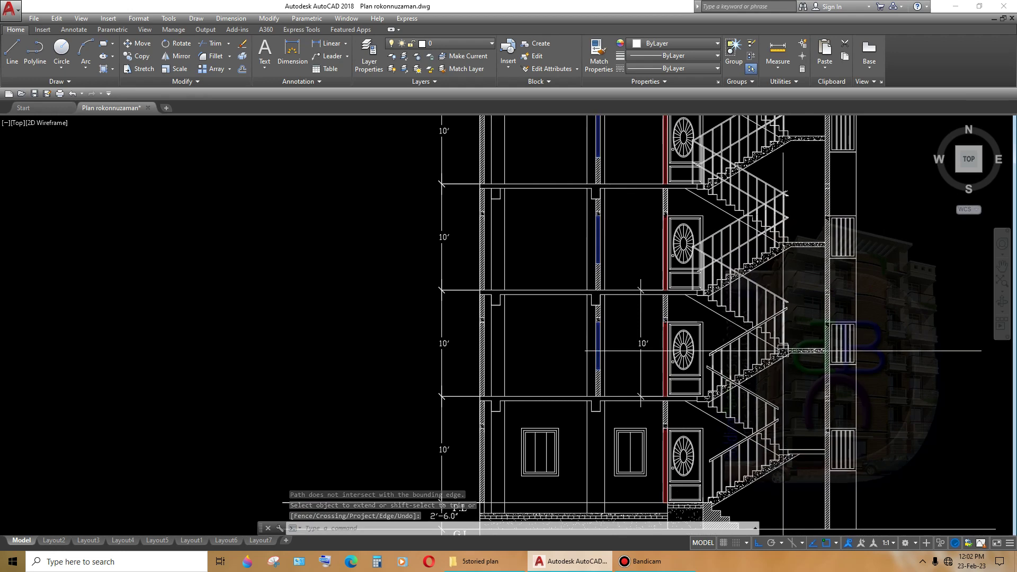
scroll(783, 350, up, 4)
middle_drag(783, 351, 790, 312)
scroll(791, 313, down, 2)
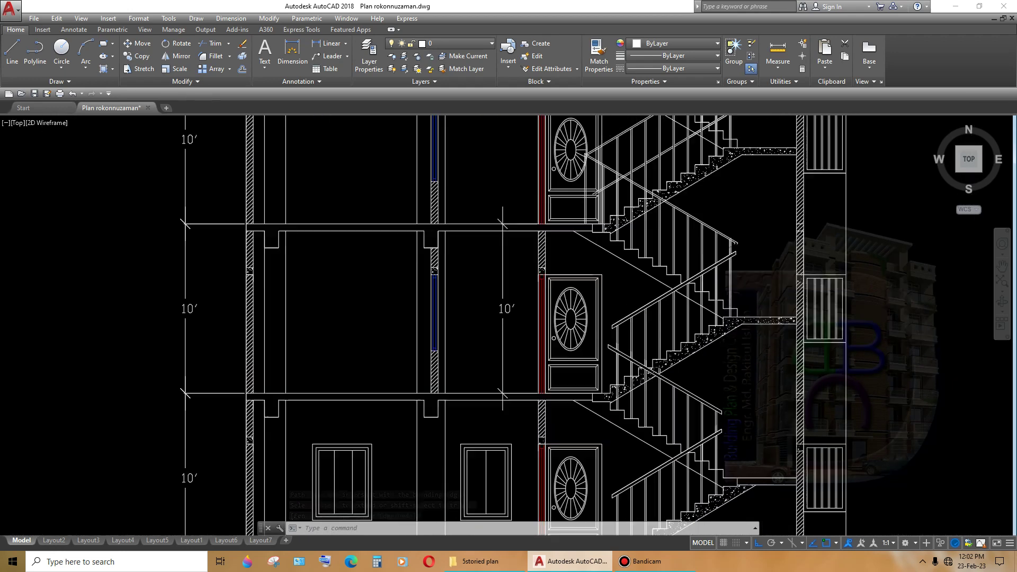
scroll(639, 334, down, 2)
scroll(619, 354, up, 4)
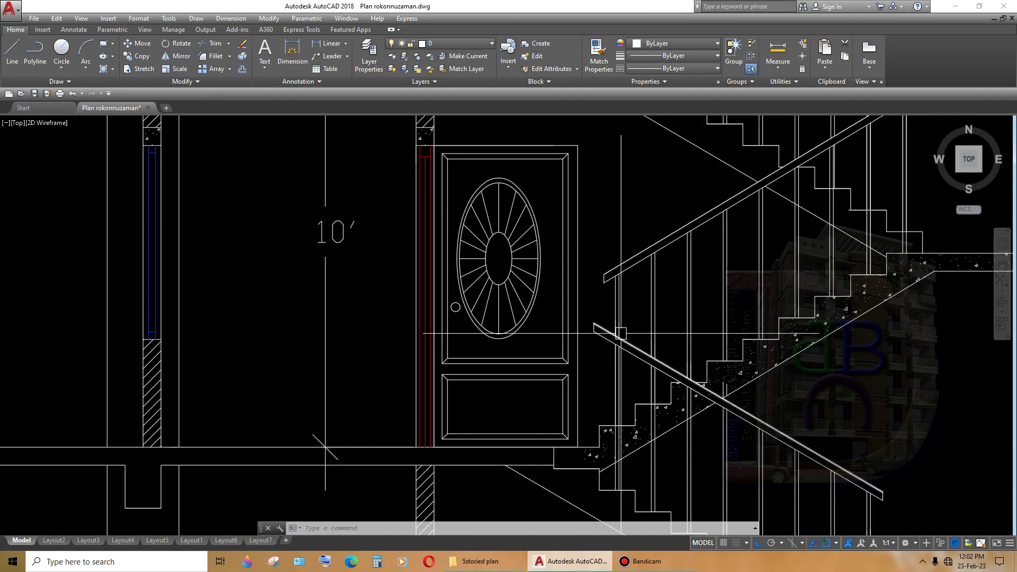
scroll(602, 334, up, 3)
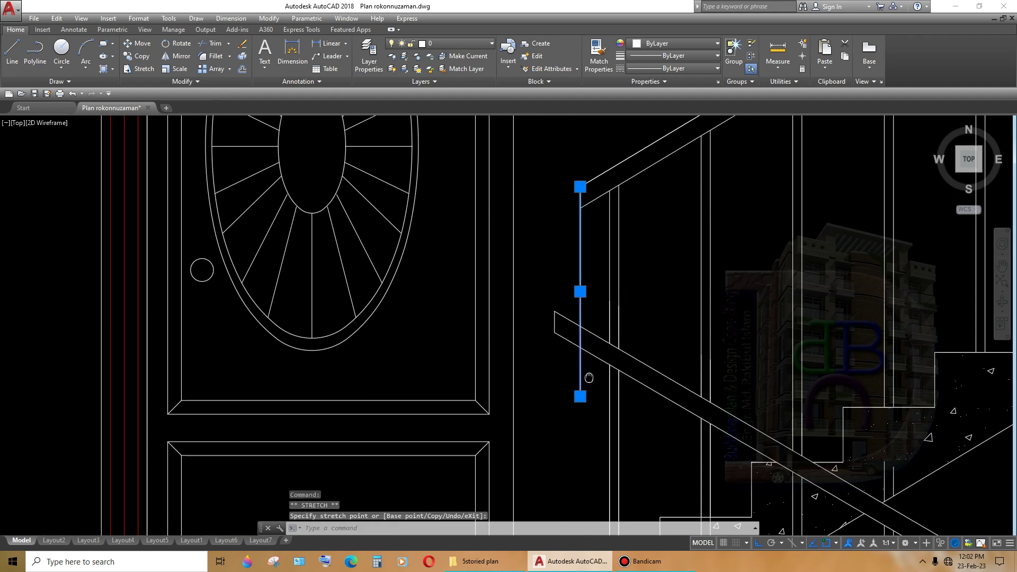
middle_drag(588, 377, 588, 365)
key(Escape)
text(TR)
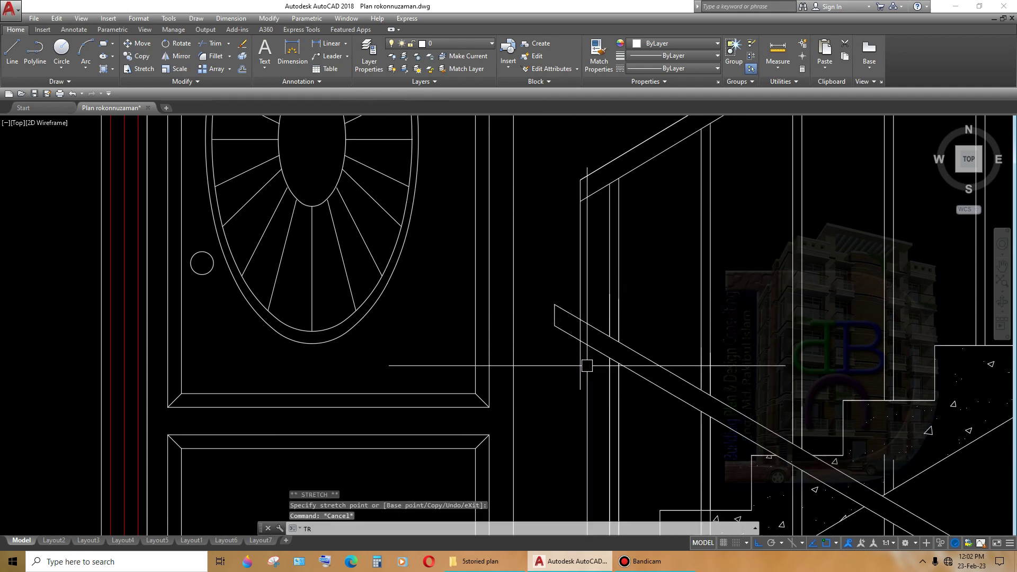
- Trim the diagonal handrail ends past the door-side post and delete the scrap piece
key(Return)
key(Return)
drag(569, 350, 558, 331)
drag(569, 317, 557, 334)
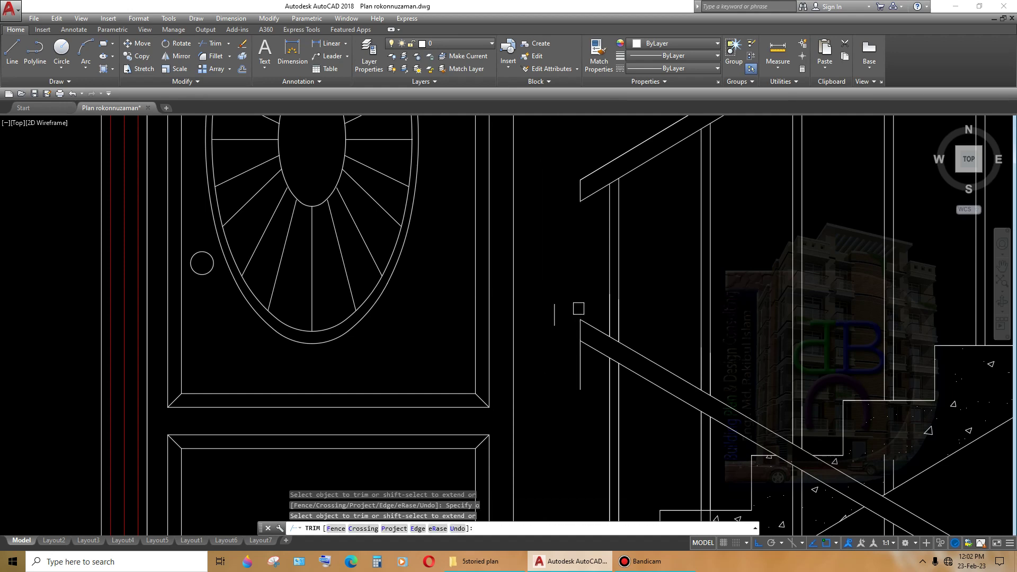
key(Escape)
drag(559, 280, 356, 254)
key(Delete)
- Center the door and 10′ dimension, then move to the next floor's stair
scroll(563, 325, down, 5)
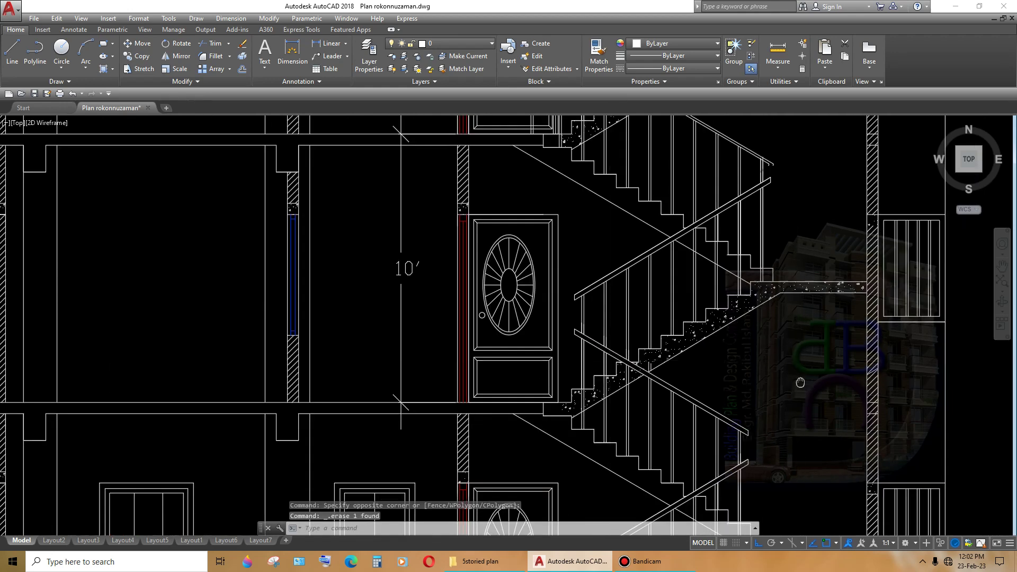
mouse_move(792, 331)
middle_down()
mouse_move(774, 291)
mouse_move(782, 348)
middle_up()
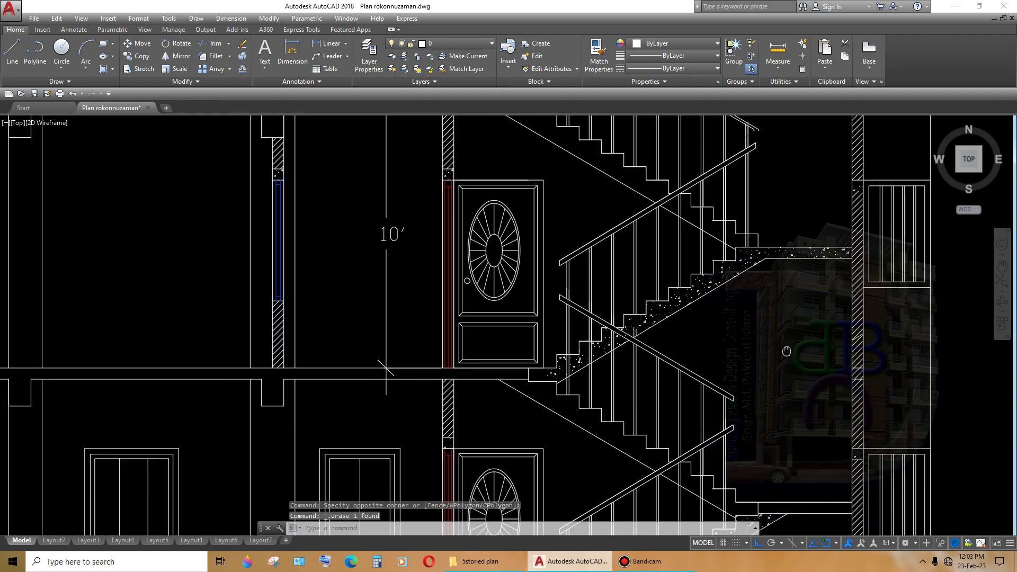
scroll(761, 269, down, 2)
scroll(761, 269, up, 1)
scroll(794, 326, up, 1)
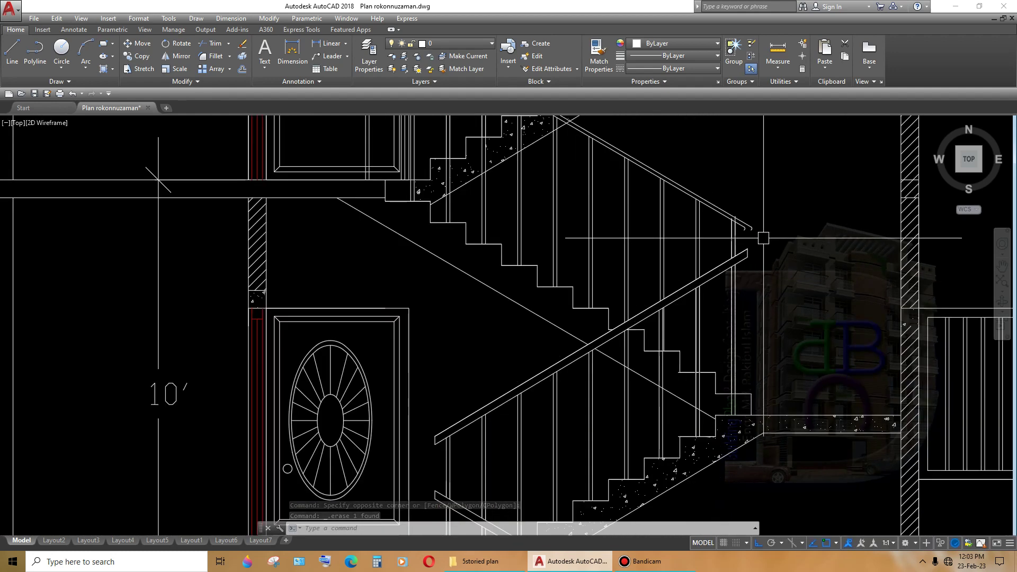
scroll(787, 328, up, 1)
scroll(787, 329, down, 2)
mouse_move(781, 438)
middle_down()
mouse_move(793, 239)
mouse_move(793, 256)
middle_up()
mouse_move(792, 367)
middle_down()
mouse_move(792, 326)
mouse_move(793, 341)
middle_up()
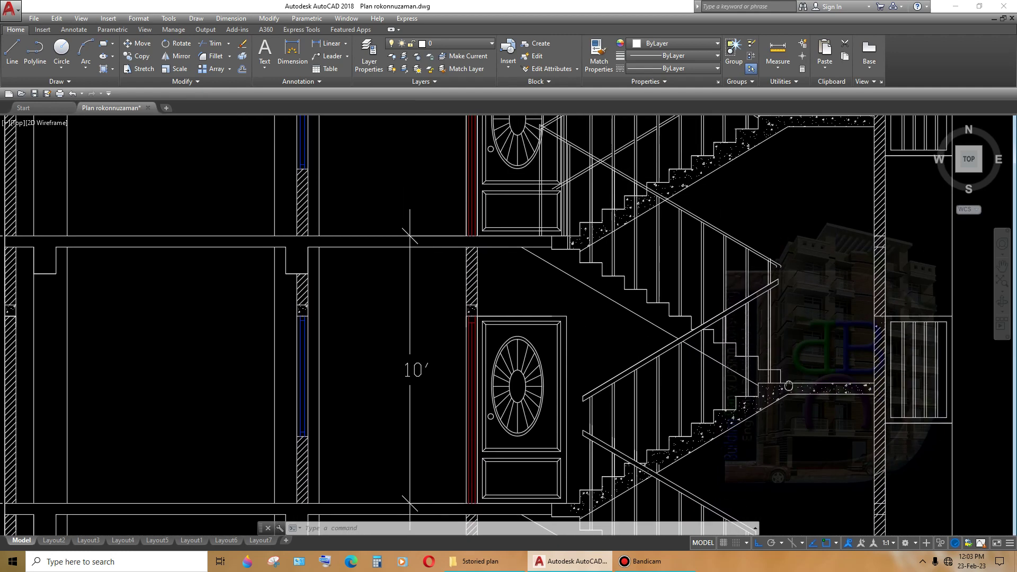
- Select the upper handrail lines on the next floor, then clear the selection
scroll(761, 258, up, 3)
scroll(761, 258, up, 1)
click(744, 277)
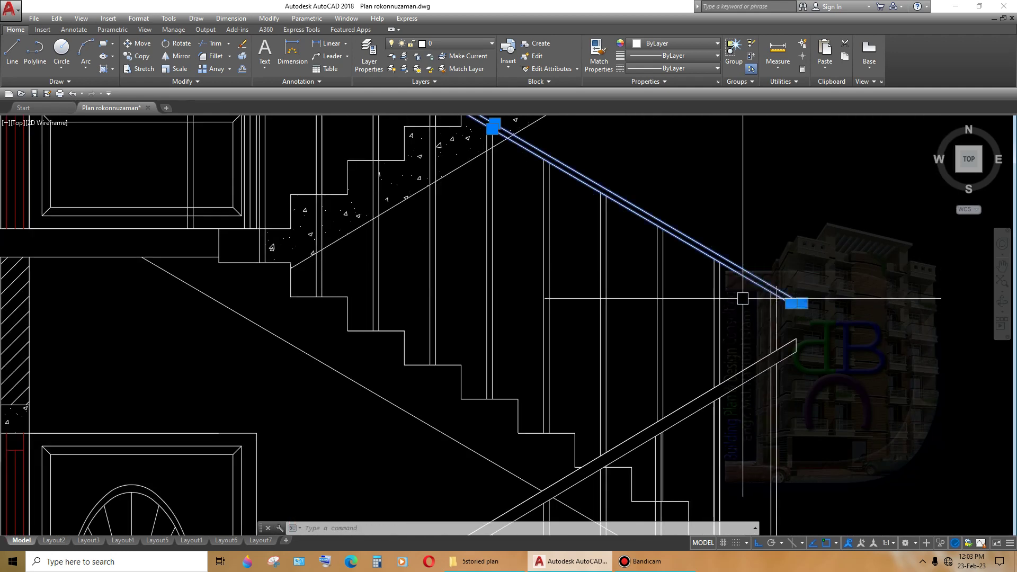
click(785, 326)
scroll(786, 325, down, 3)
scroll(785, 325, up, 2)
scroll(785, 325, up, 1)
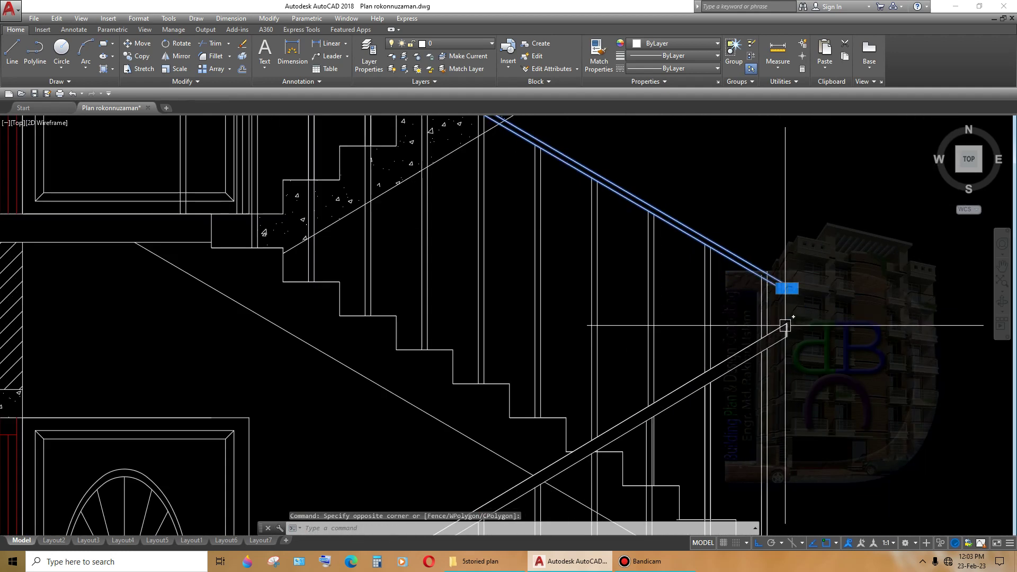
scroll(786, 326, down, 2)
scroll(800, 321, up, 1)
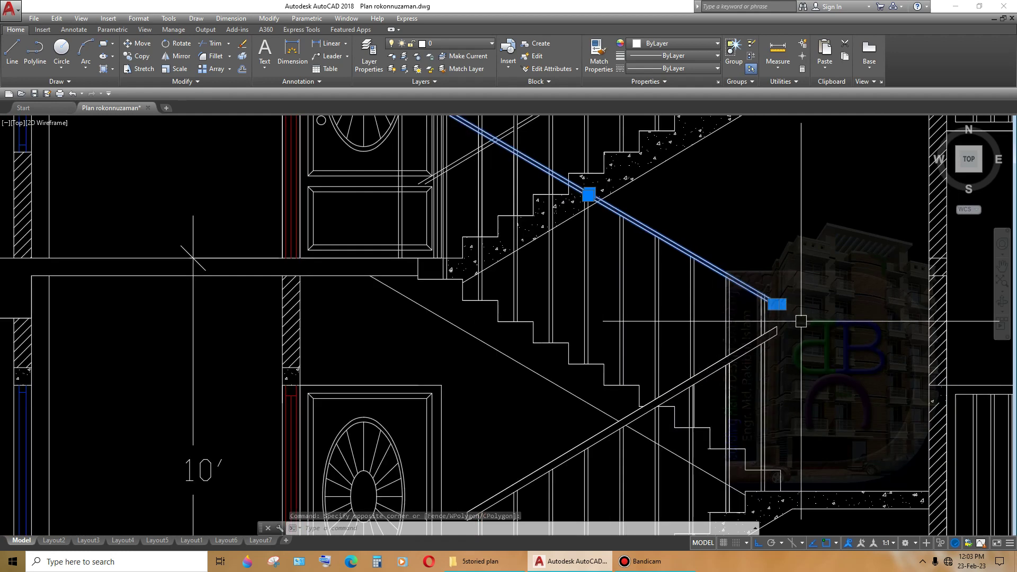
middle_drag(800, 321, 805, 300)
key(Escape)
- Offset the two handrail lines 5" below themselves with OFFSET
text(o)
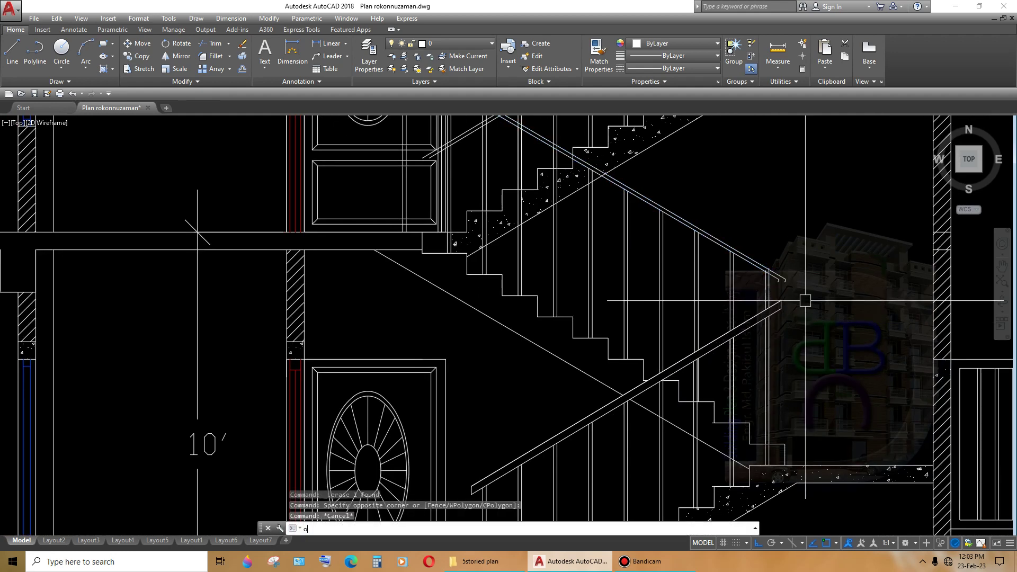
text(5")
key(Return)
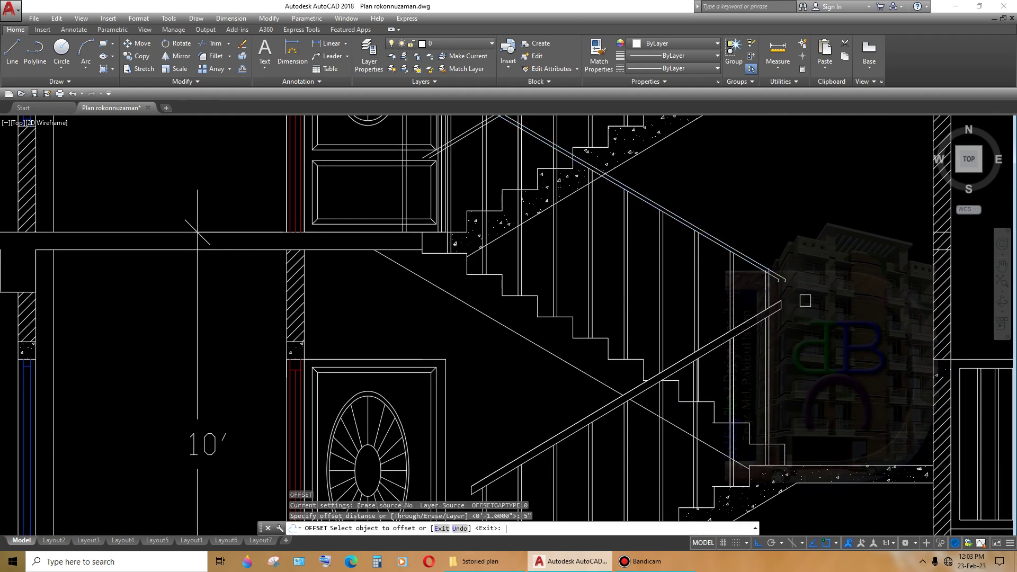
scroll(805, 300, up, 2)
scroll(767, 284, up, 2)
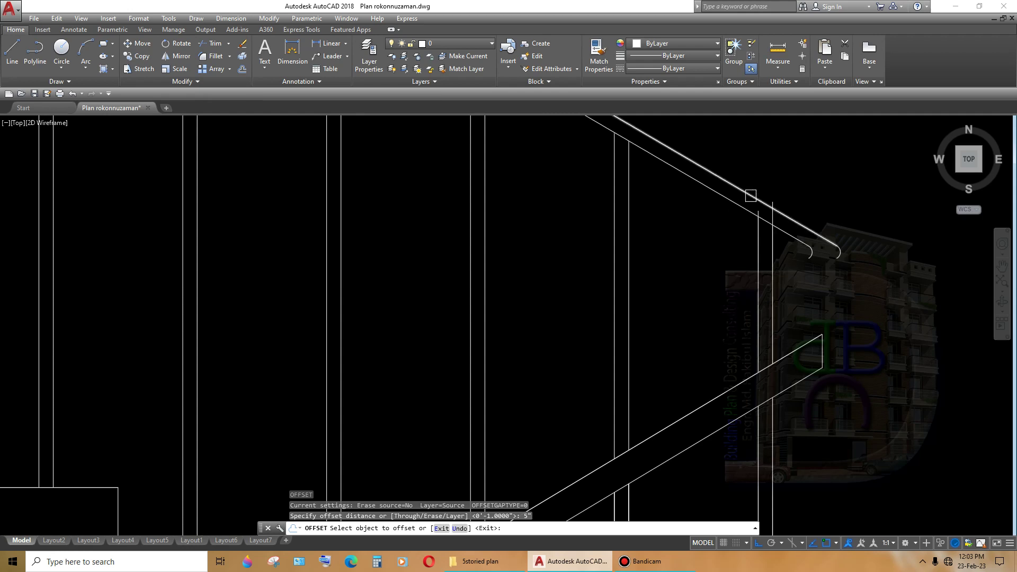
click(751, 195)
click(731, 229)
click(742, 210)
click(718, 244)
middle_drag(718, 244, 736, 213)
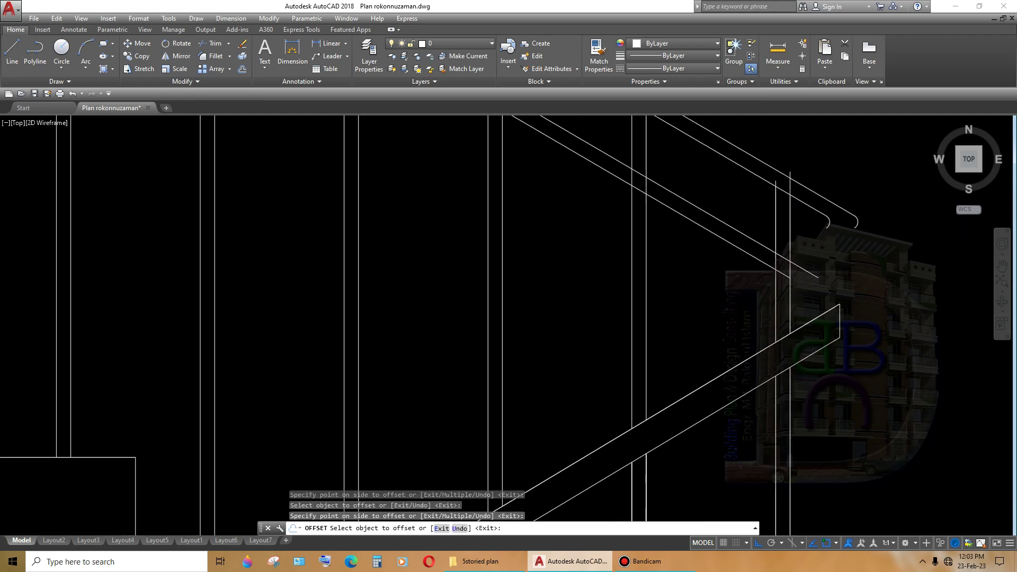
key(Return)
- Offset a handrail line by 1" to add the rail's inner edge
key(Return)
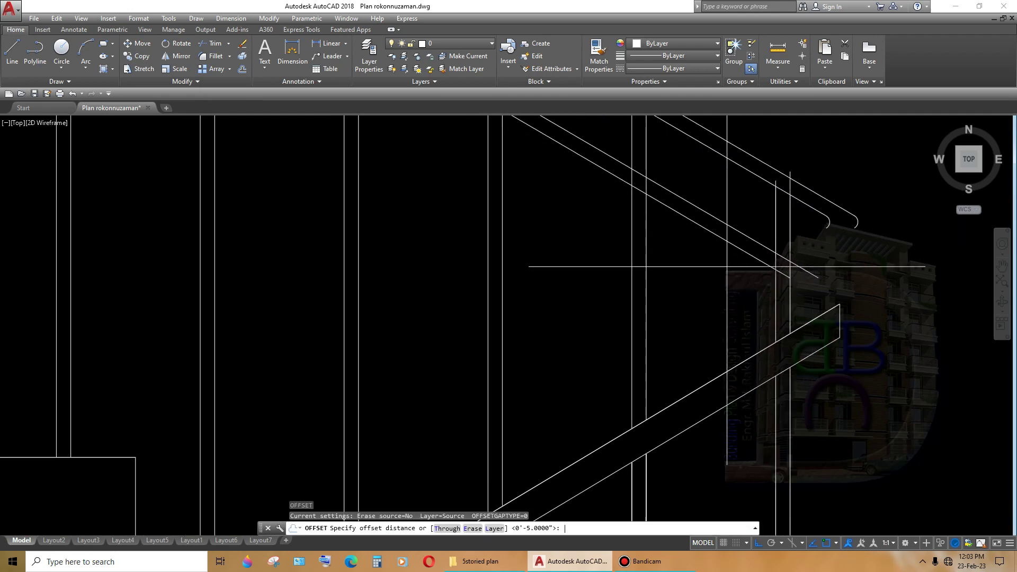
text(1")
key(Return)
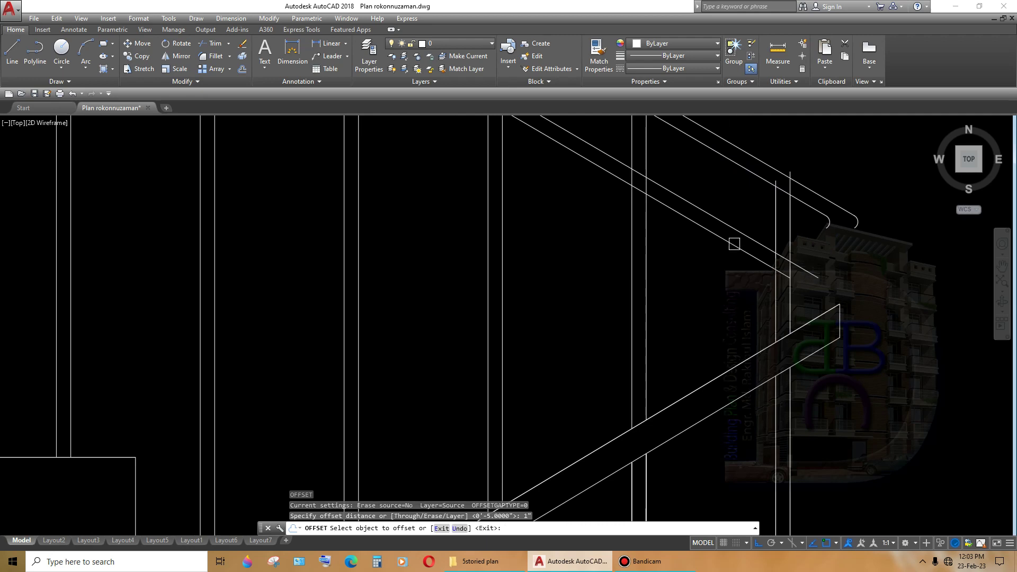
click(734, 243)
click(735, 291)
scroll(735, 294, down, 2)
key(Return)
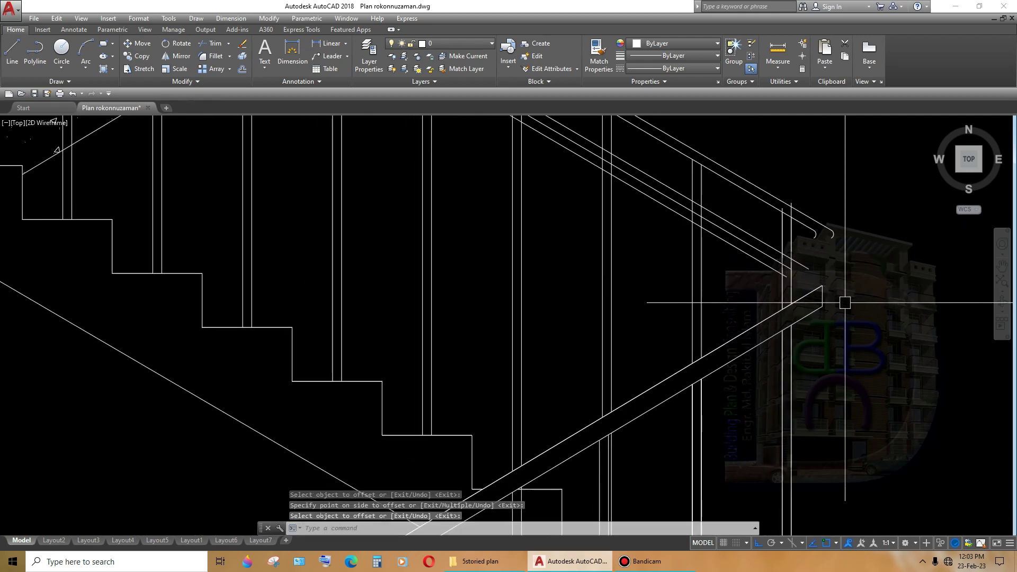
- Zoom out over several floors, then zoom into the next landing's handrail-post corner
scroll(844, 302, down, 5)
scroll(831, 300, up, 2)
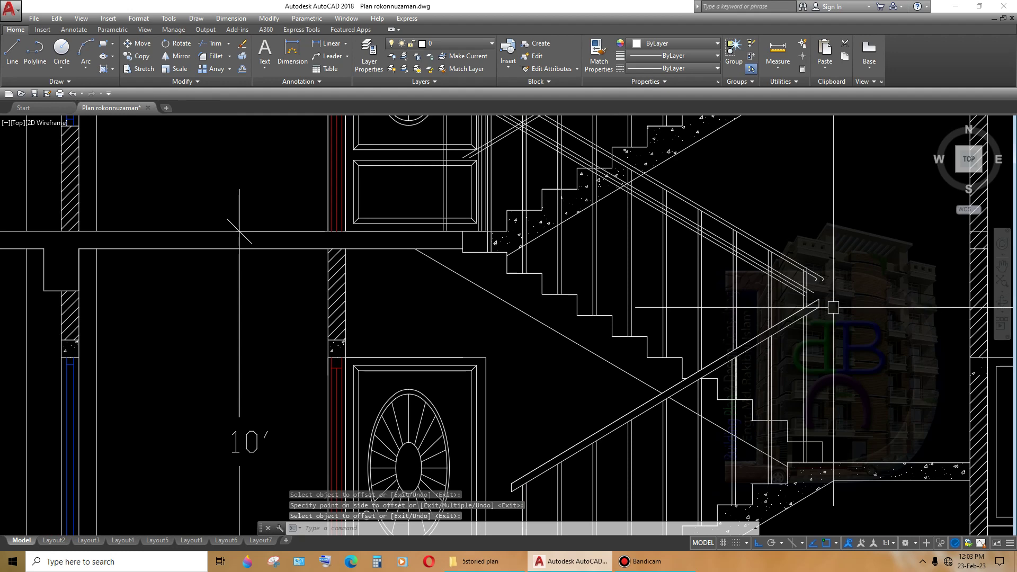
scroll(833, 307, down, 2)
scroll(833, 307, down, 3)
middle_drag(833, 315, 828, 331)
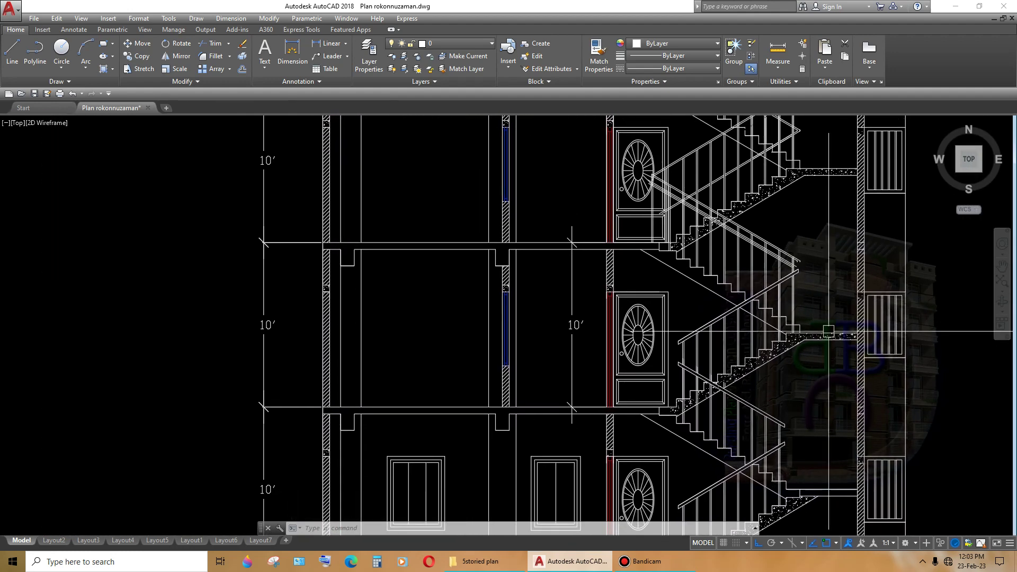
scroll(828, 332, up, 3)
scroll(815, 281, up, 2)
scroll(813, 271, up, 2)
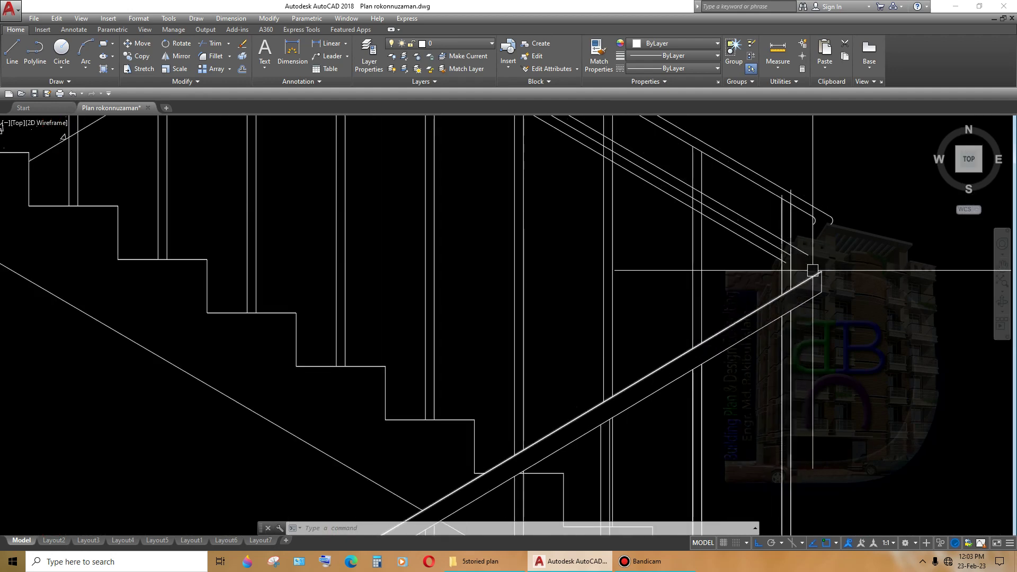
scroll(804, 265, down, 5)
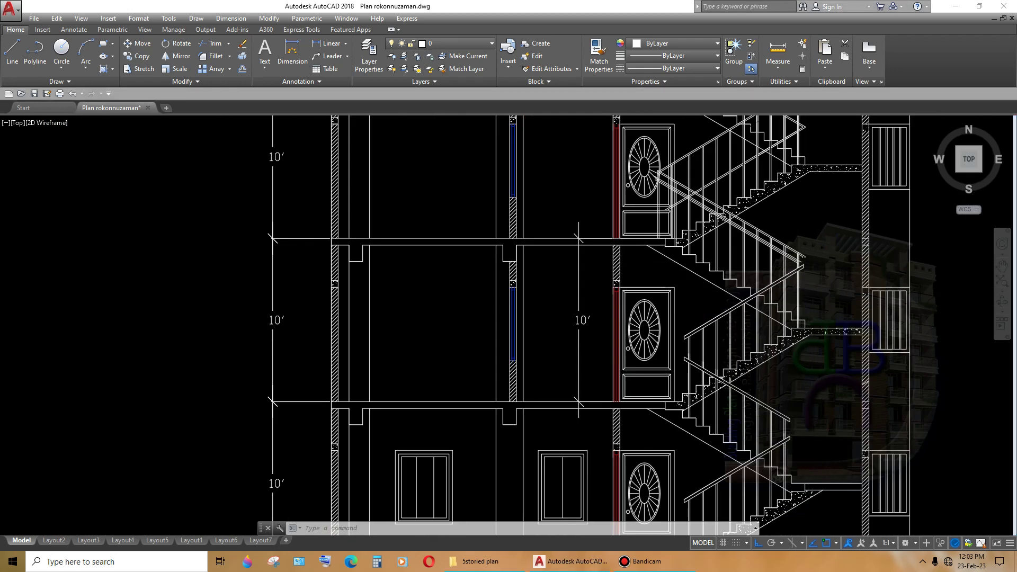
scroll(802, 300, up, 1)
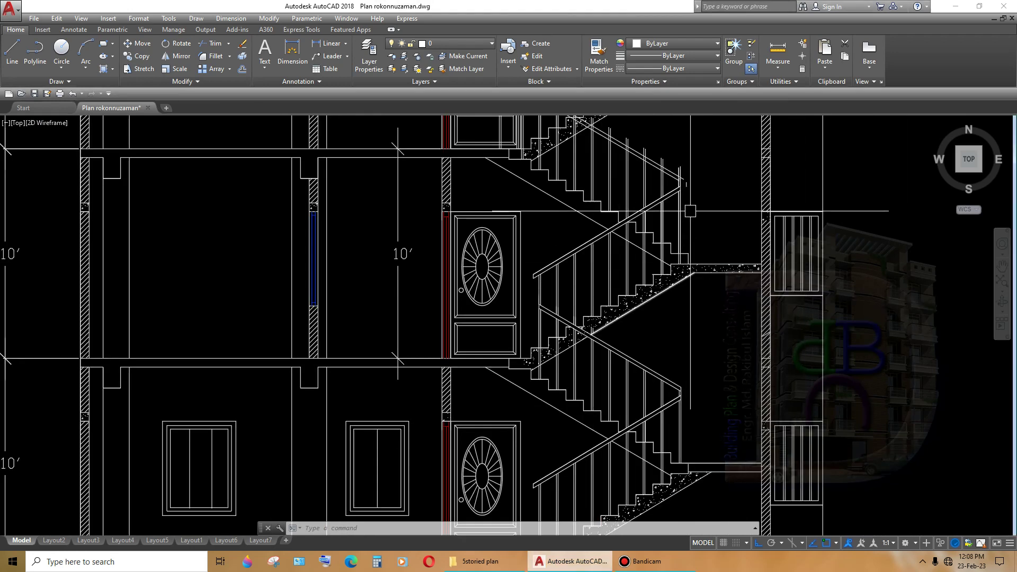
middle_drag(690, 210, 680, 260)
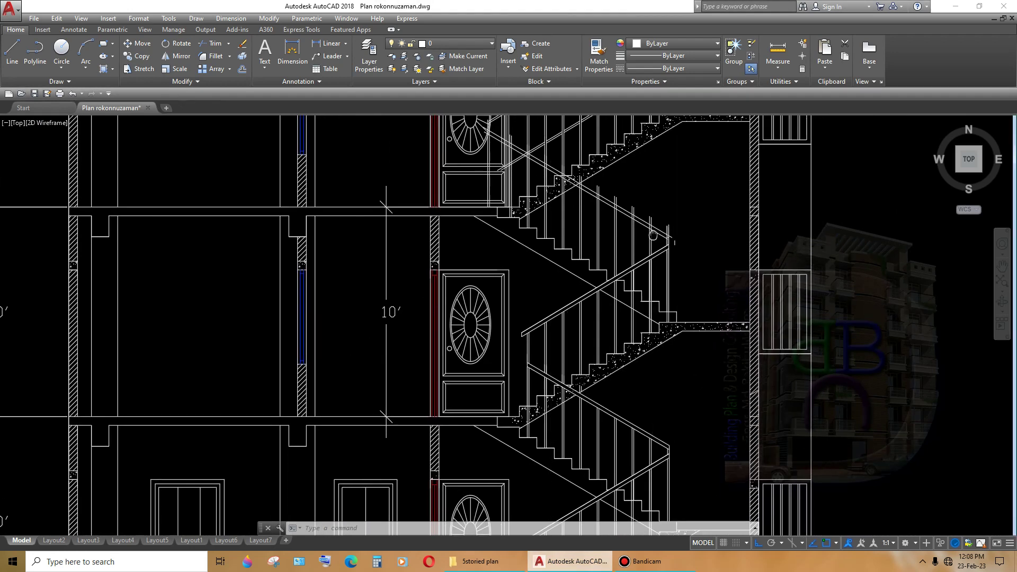
mouse_move(621, 297)
middle_down()
mouse_move(662, 208)
mouse_move(675, 261)
middle_up()
scroll(712, 269, up, 2)
scroll(712, 270, up, 2)
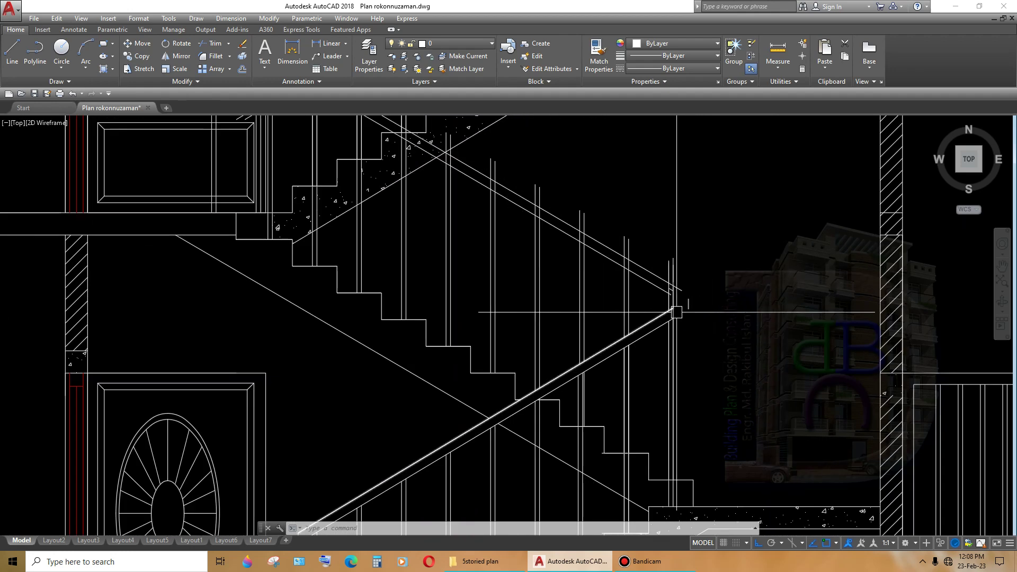
scroll(704, 301, up, 2)
- Erase the stray short line beside the post with a window selection
scroll(683, 288, up, 2)
scroll(683, 275, up, 2)
click(688, 269)
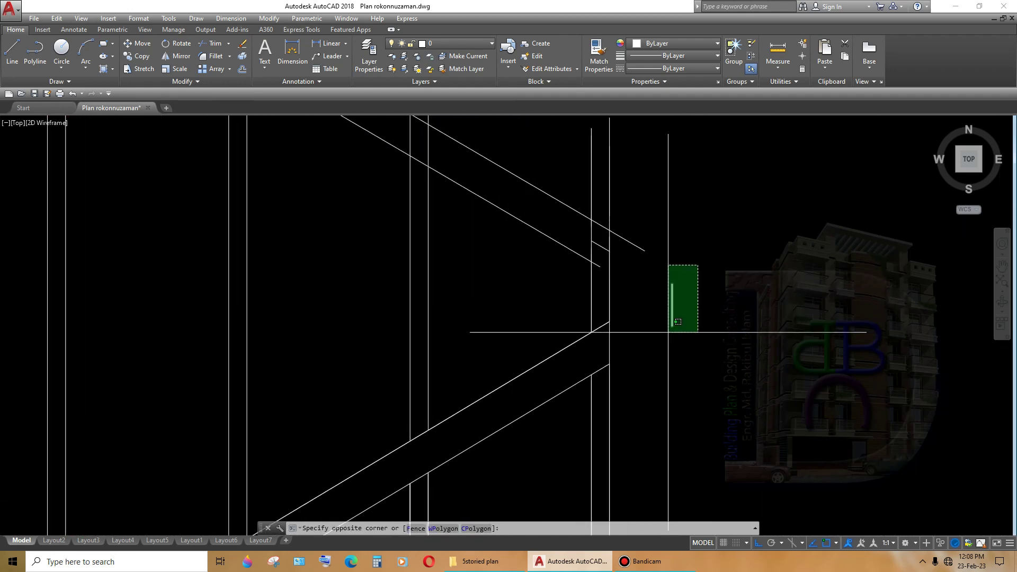
scroll(670, 317, down, 2)
click(676, 294)
key(Delete)
- Try extending the railing line to the post, then try TRIM, abandoning both
scroll(650, 293, up, 2)
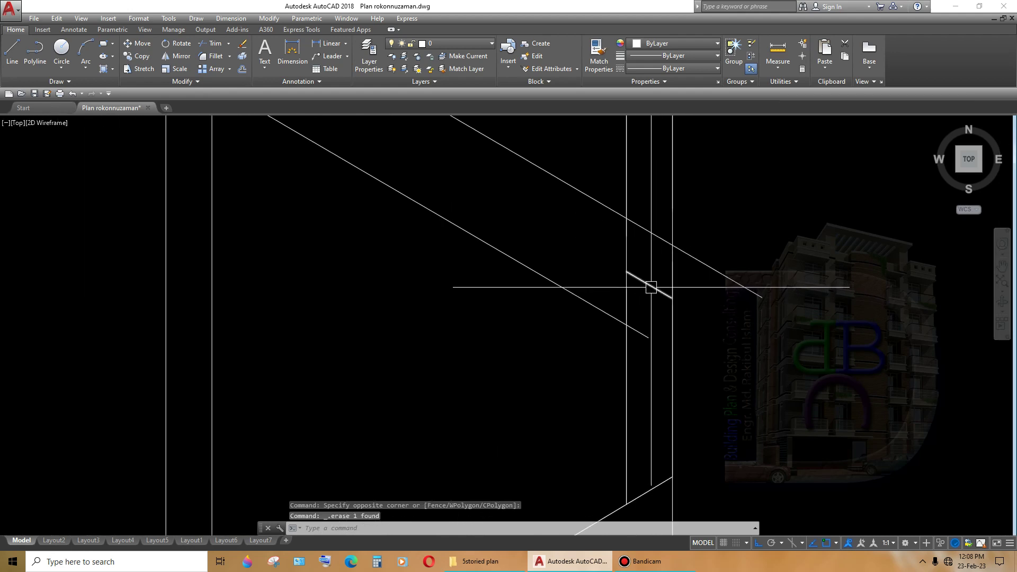
scroll(649, 286, up, 4)
text(ex)
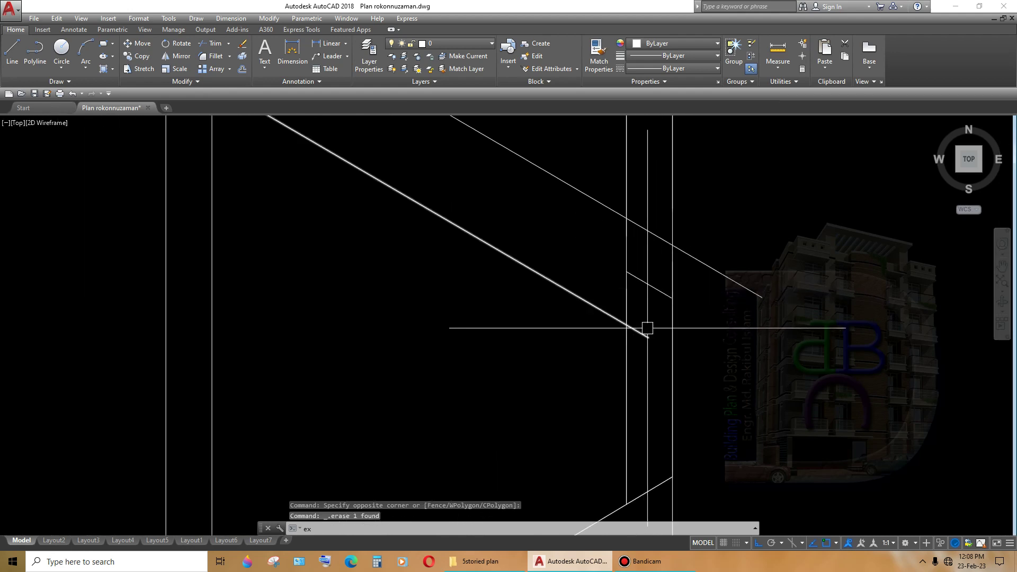
key(Return)
scroll(647, 328, down, 2)
key(Return)
click(706, 352)
scroll(706, 351, down, 1)
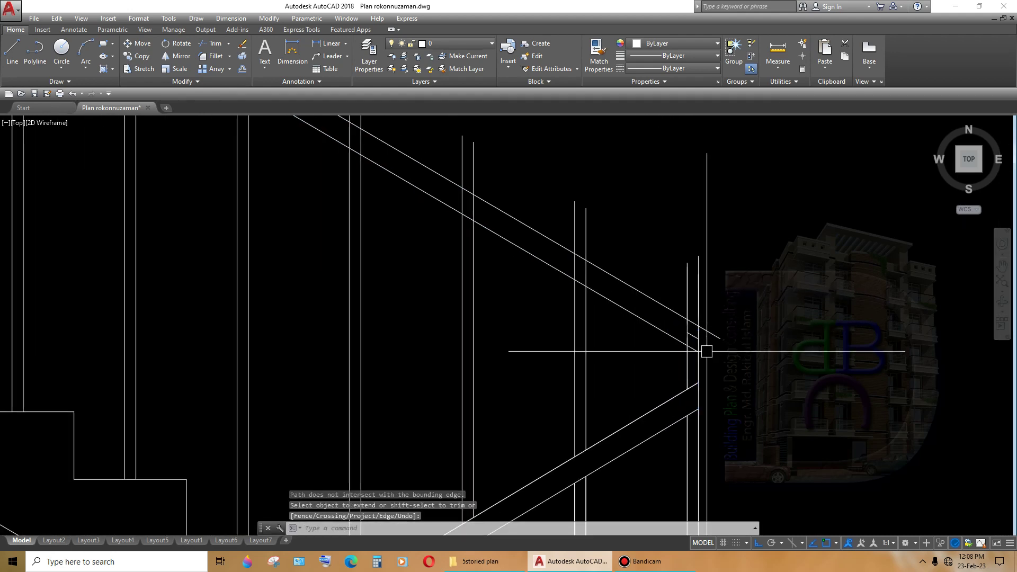
key(Escape)
text(tr)
key(Return)
scroll(699, 334, up, 4)
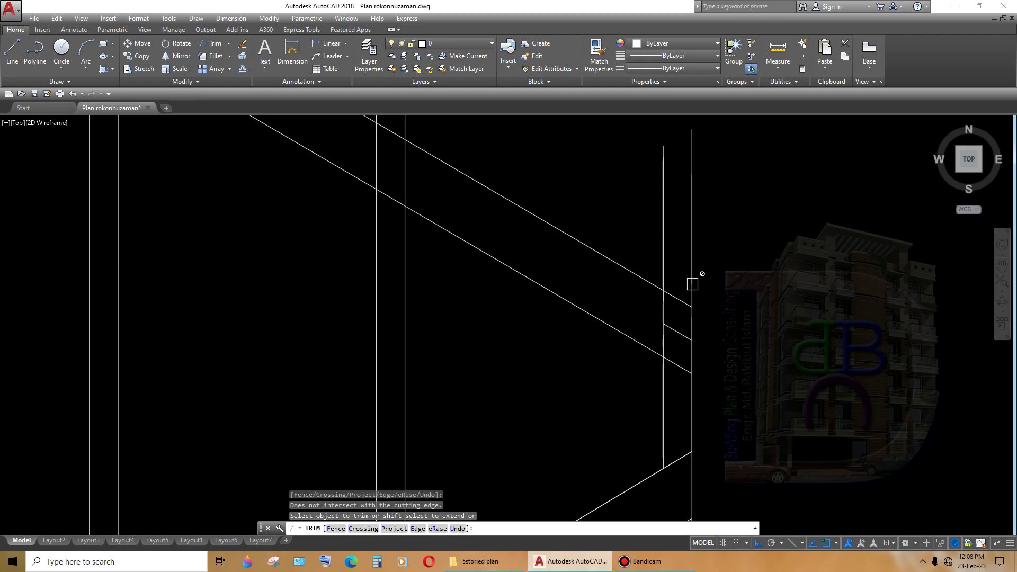
key(Escape)
- Window-select and erase the four leftover lines at the post
click(711, 227)
click(631, 221)
scroll(709, 275, down, 2)
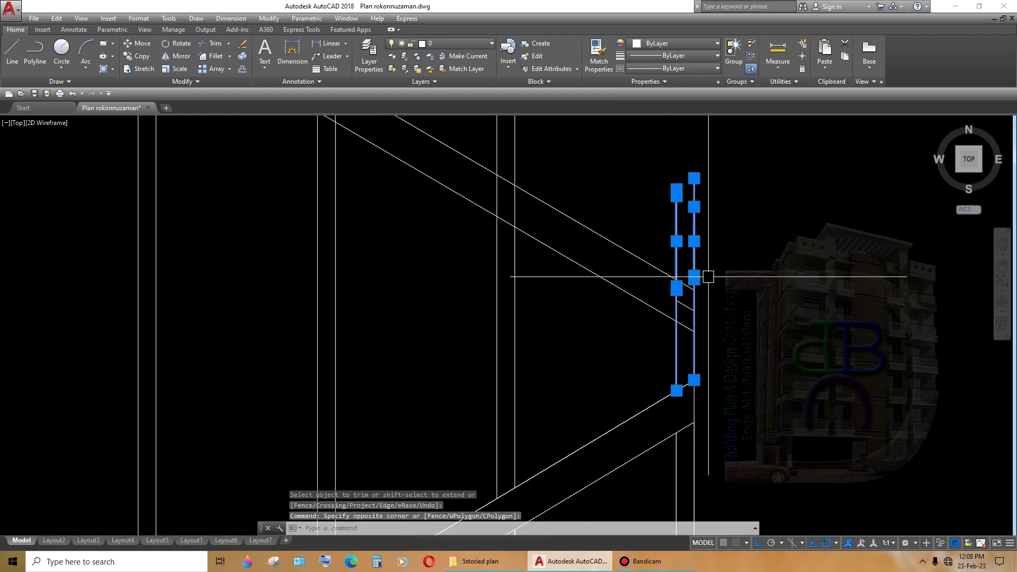
key(Delete)
scroll(708, 309, up, 2)
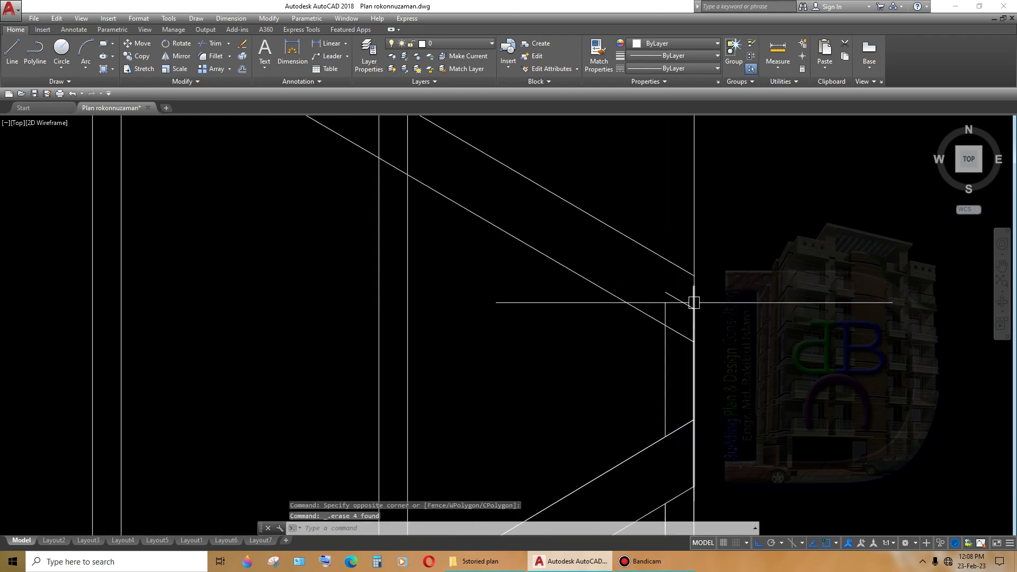
- Try grip-stretching the vertical post line's top end, then cancel
click(694, 302)
click(693, 285)
scroll(694, 329, down, 4)
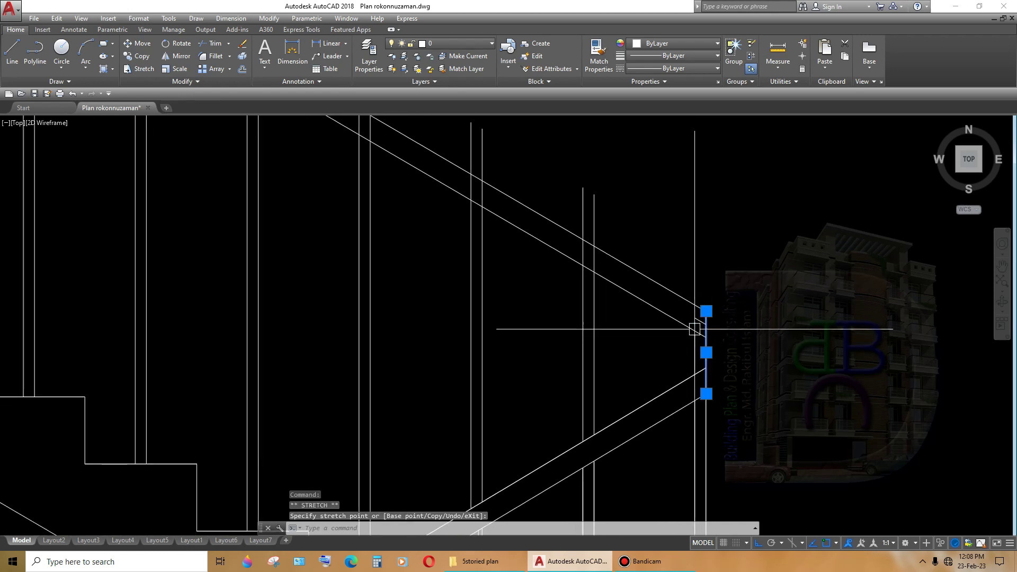
scroll(694, 329, up, 3)
key(Escape)
- Erase the short diagonal stub at the post and pan back to the staircase
click(709, 307)
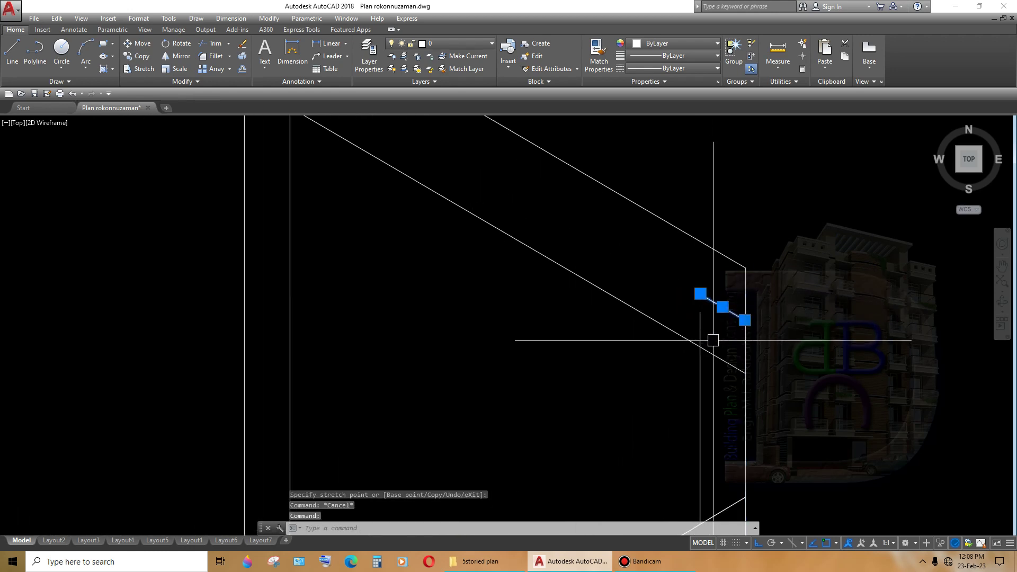
key(Delete)
scroll(713, 340, down, 2)
click(708, 320)
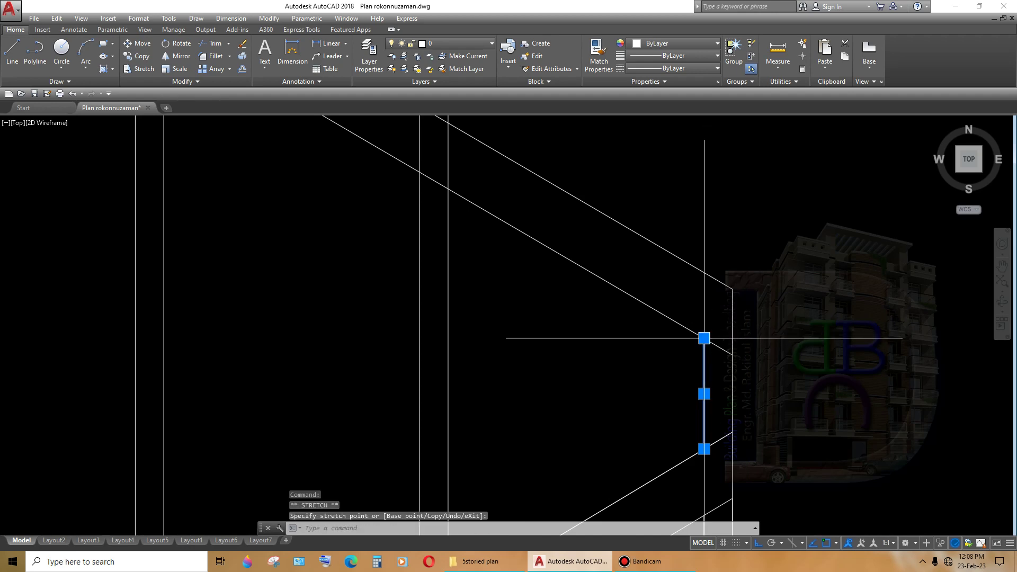
scroll(703, 338, down, 3)
key(Escape)
mouse_move(733, 386)
middle_down()
mouse_move(733, 268)
mouse_move(766, 407)
mouse_move(761, 382)
middle_up()
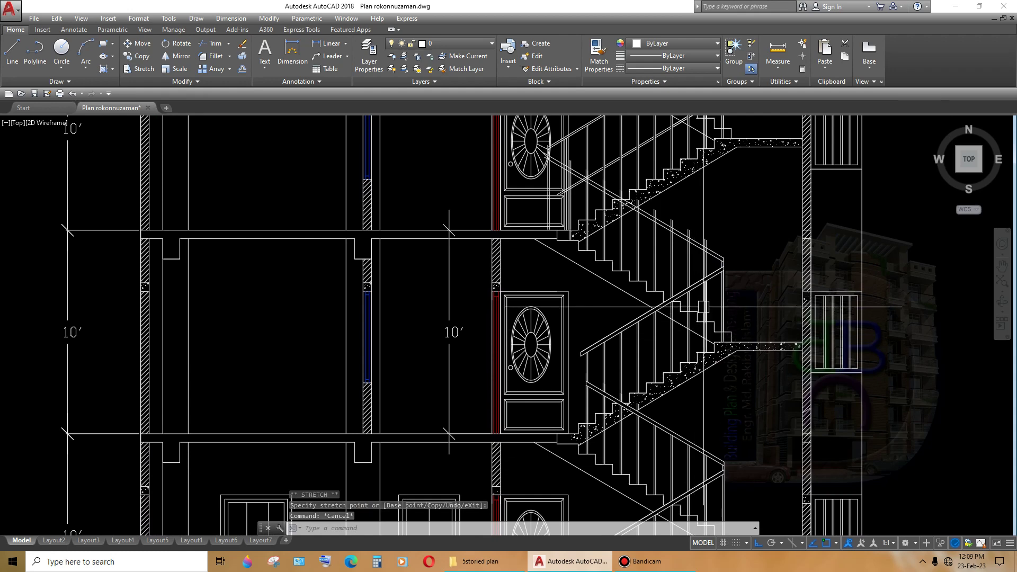
mouse_move(703, 306)
middle_down()
mouse_move(729, 143)
mouse_move(727, 313)
mouse_move(683, 275)
middle_up()
scroll(676, 269, down, 4)
scroll(676, 269, up, 3)
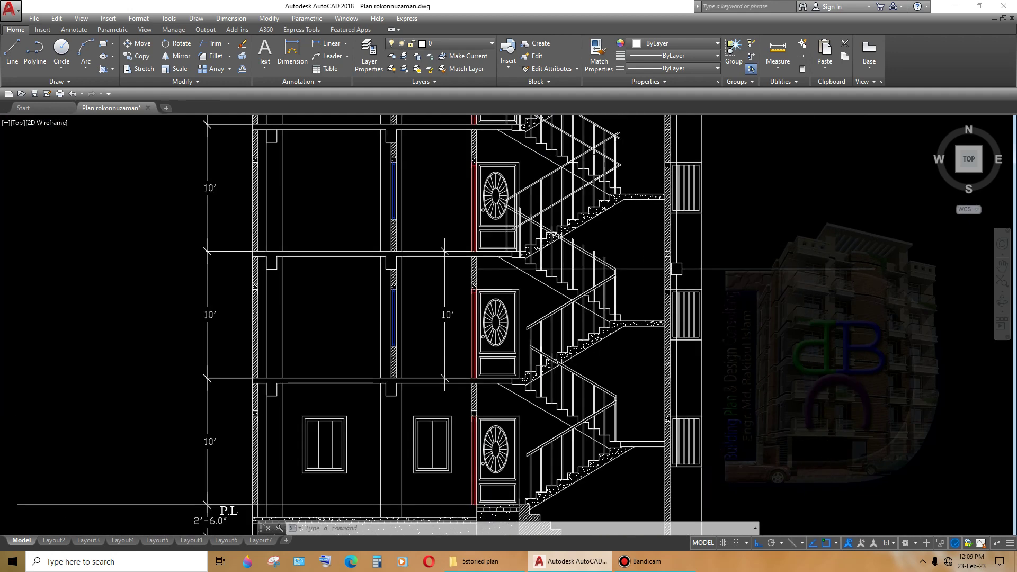
scroll(604, 370, down, 4)
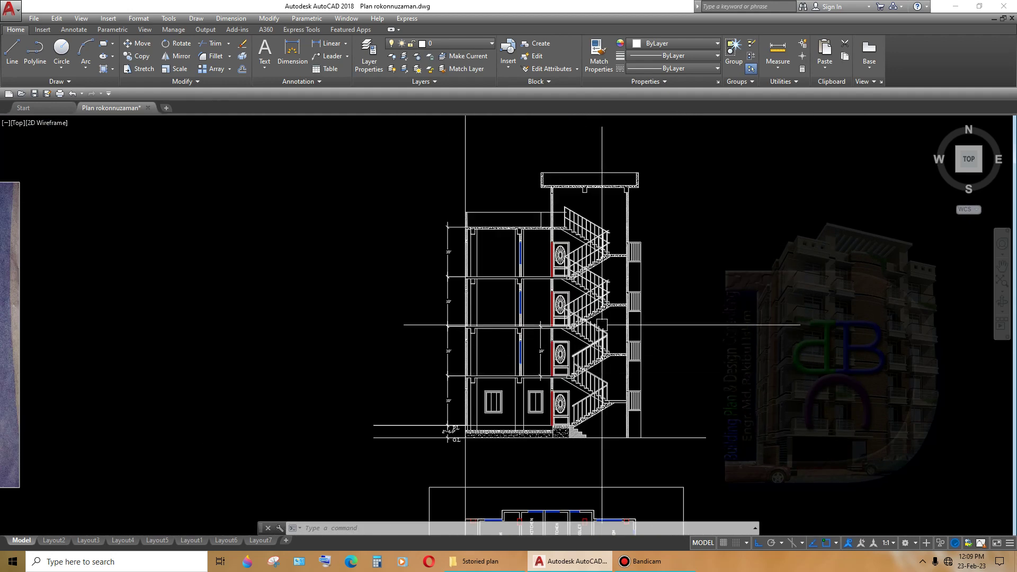
scroll(604, 370, up, 2)
scroll(604, 371, down, 2)
middle_drag(600, 376, 600, 333)
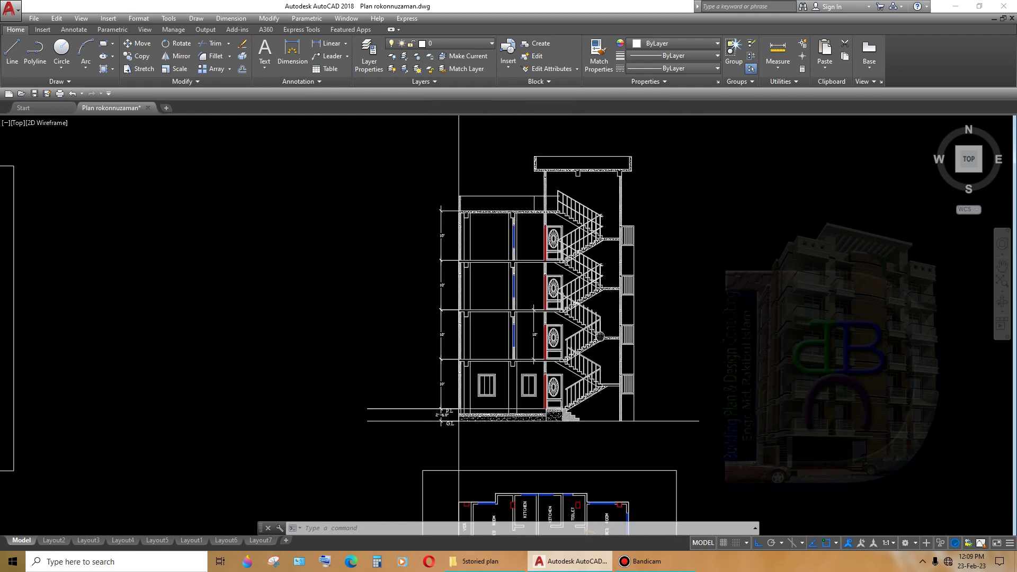
scroll(595, 413, up, 5)
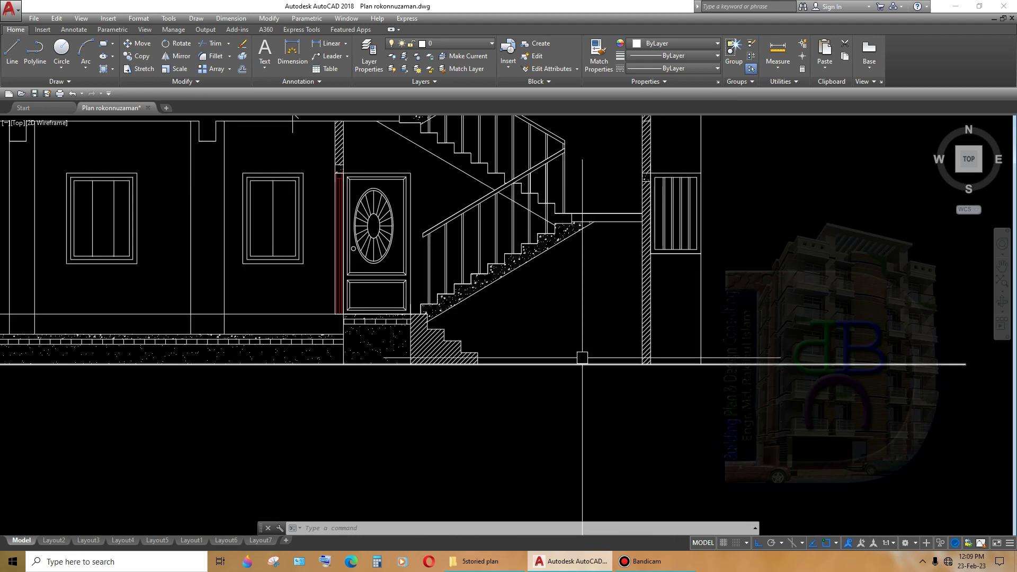
scroll(582, 358, down, 5)
scroll(595, 411, up, 1)
scroll(515, 339, up, 5)
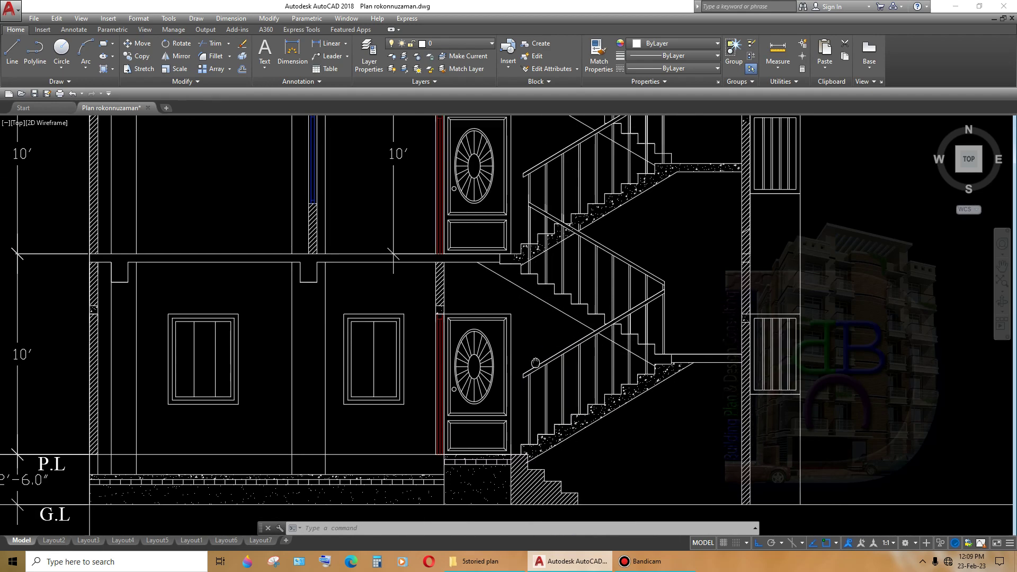
scroll(562, 371, down, 1)
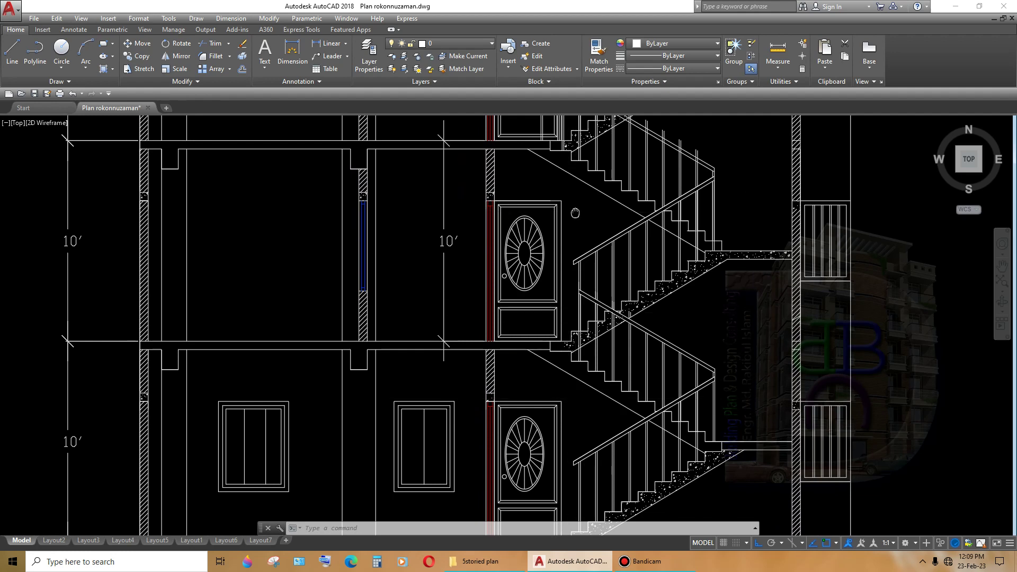
middle_drag(575, 213, 575, 118)
middle_drag(585, 233, 617, 366)
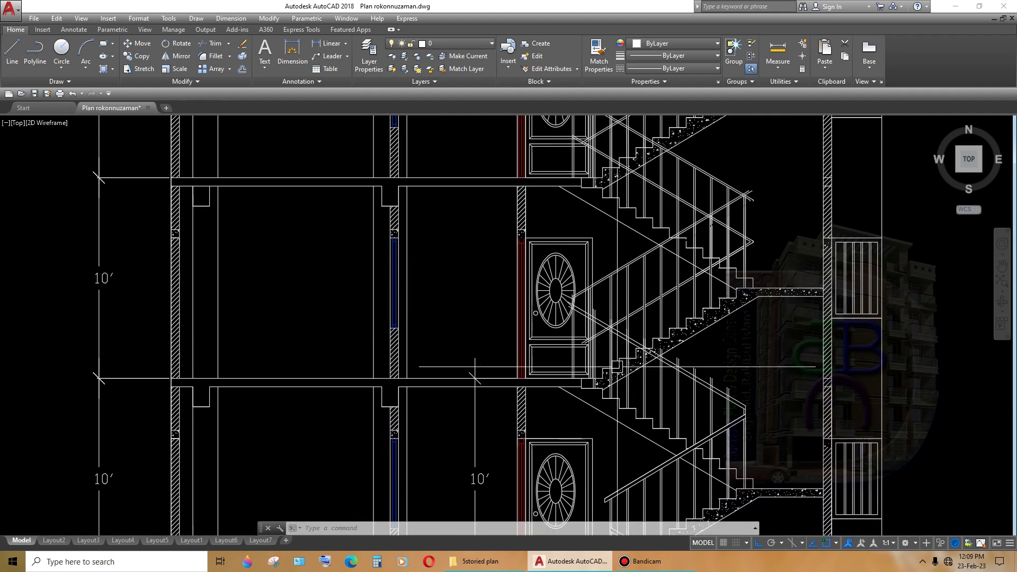
scroll(617, 366, up, 2)
scroll(617, 366, down, 1)
scroll(683, 371, down, 2)
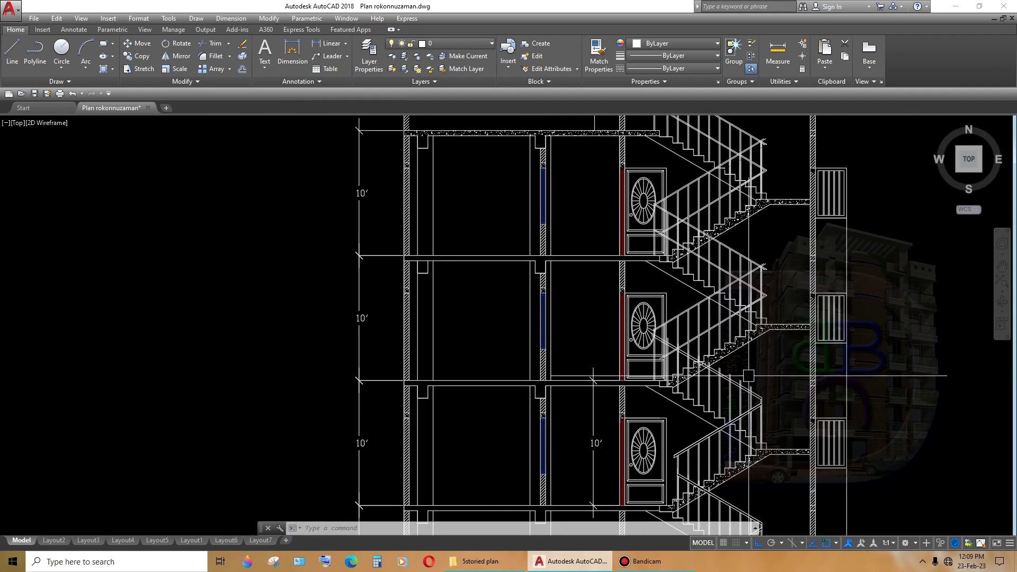
scroll(747, 375, up, 3)
- Trim the post overhang and the leftover stub back to the railing
text(tr)
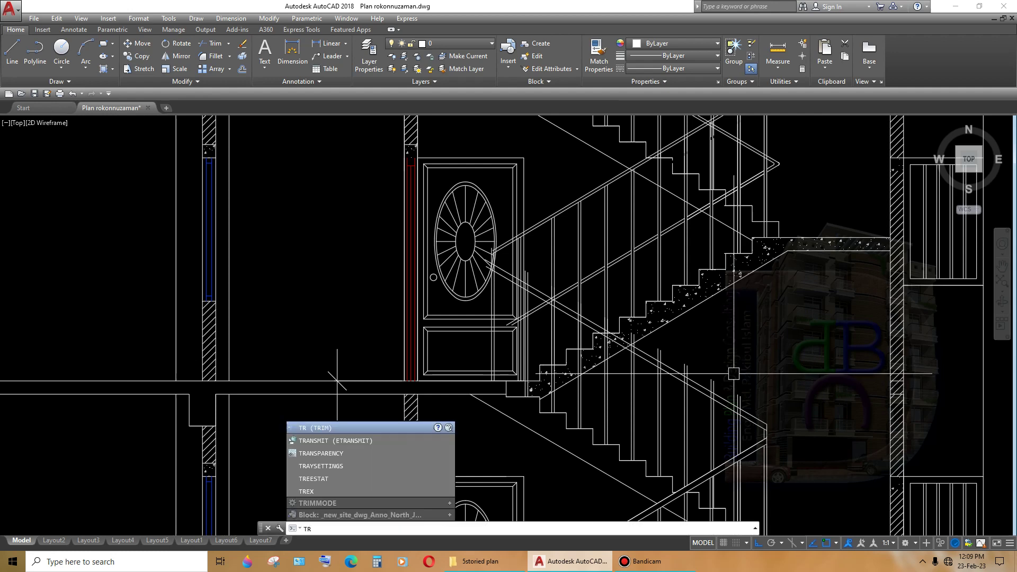
key(Return)
key(Return)
scroll(736, 376, up, 3)
click(763, 375)
click(717, 405)
click(670, 362)
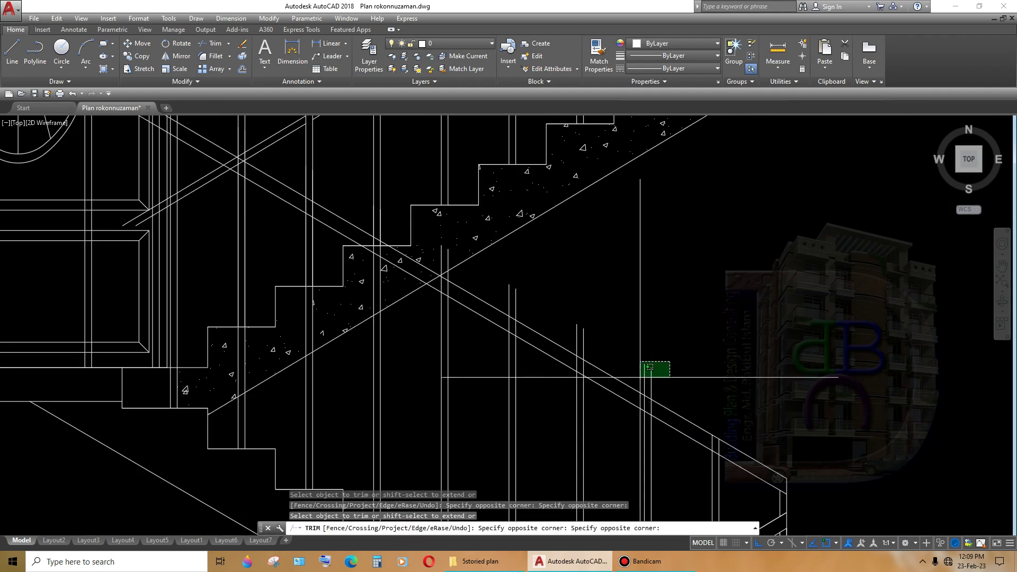
click(641, 375)
scroll(736, 456, up, 3)
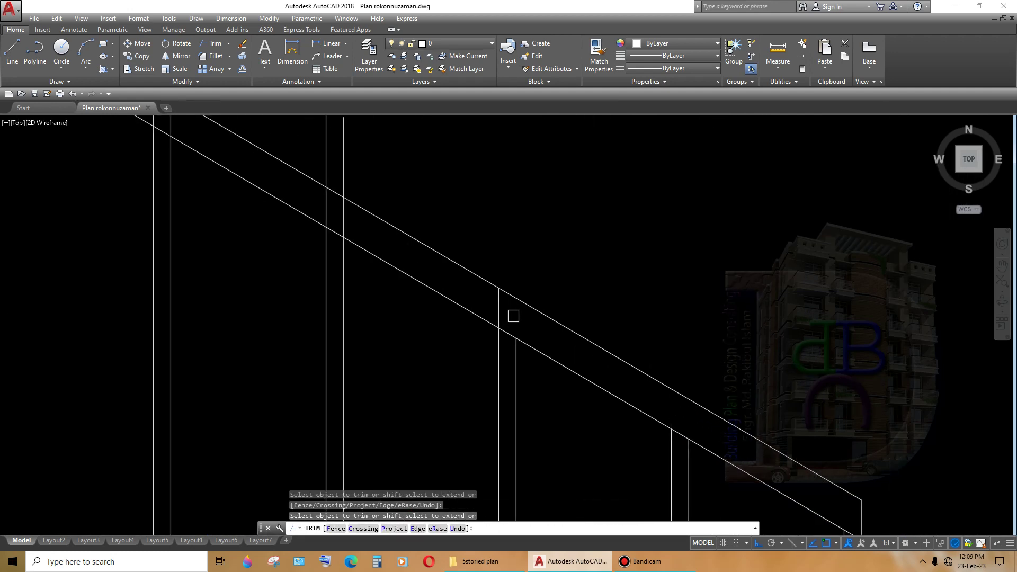
scroll(529, 323, down, 3)
scroll(588, 339, up, 5)
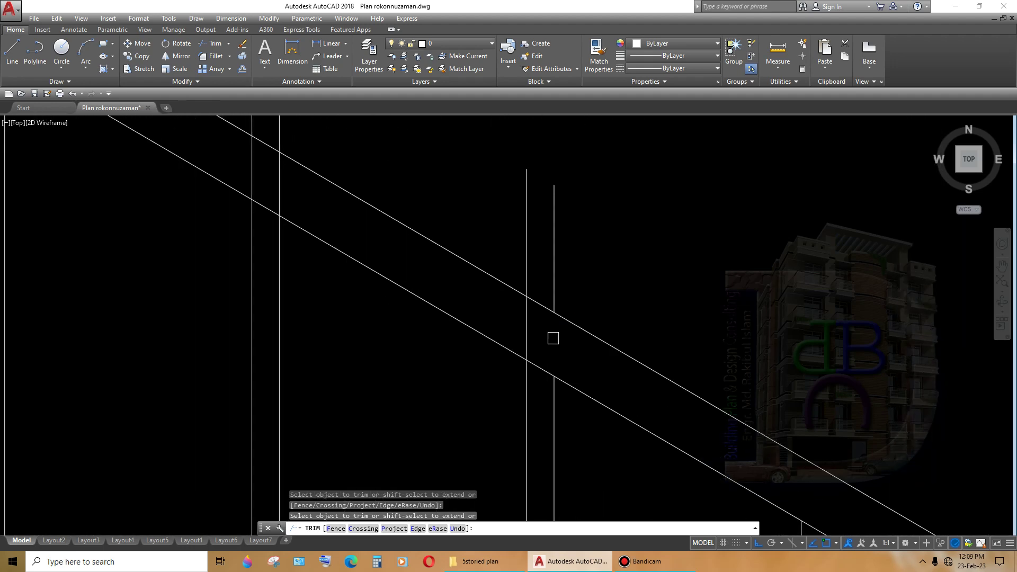
- Trim the landing lines at the next railing crossing
middle_drag(590, 376, 674, 471)
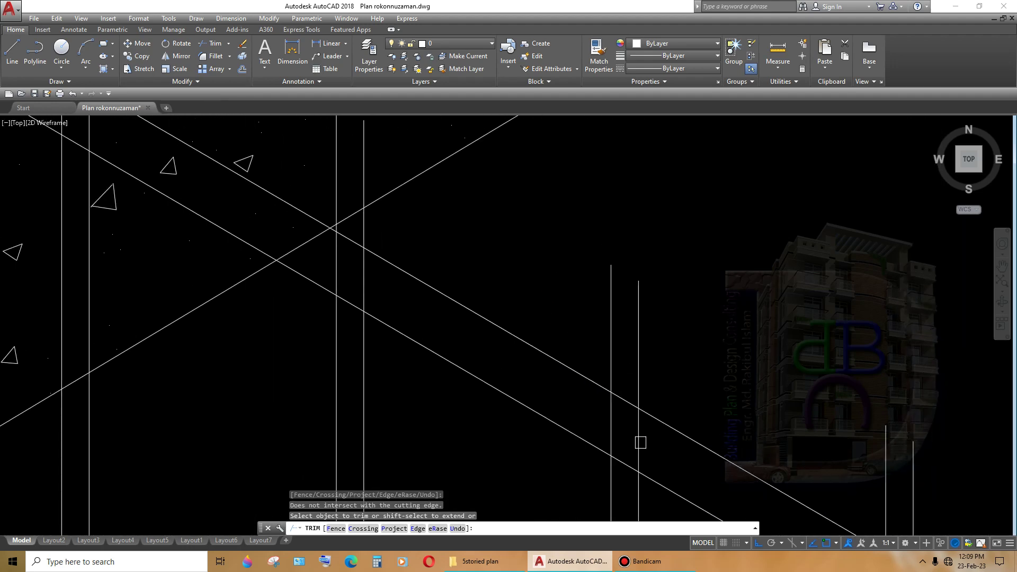
scroll(610, 428, down, 3)
scroll(693, 438, up, 5)
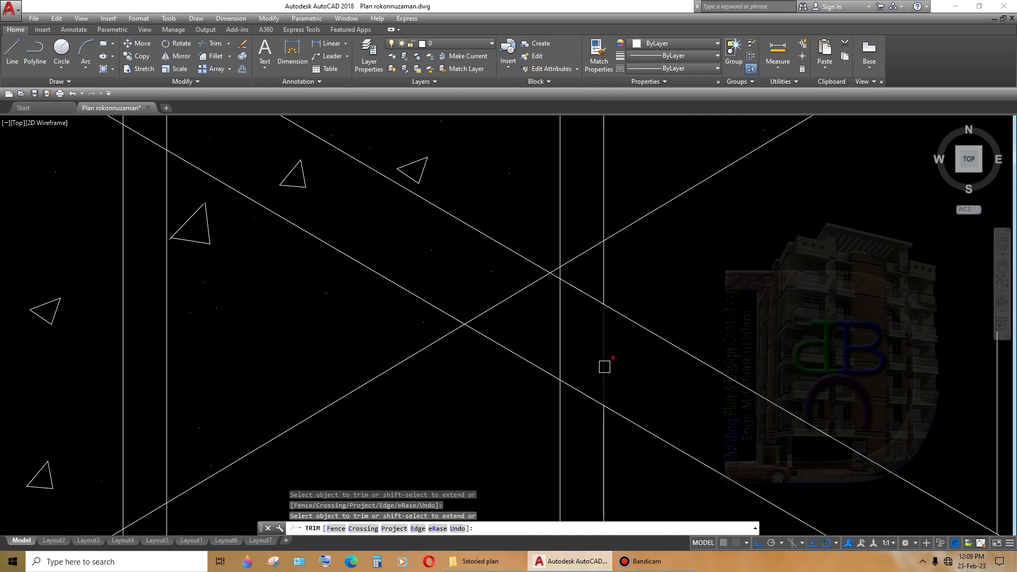
scroll(562, 346, down, 2)
scroll(604, 363, down, 1)
scroll(603, 363, up, 3)
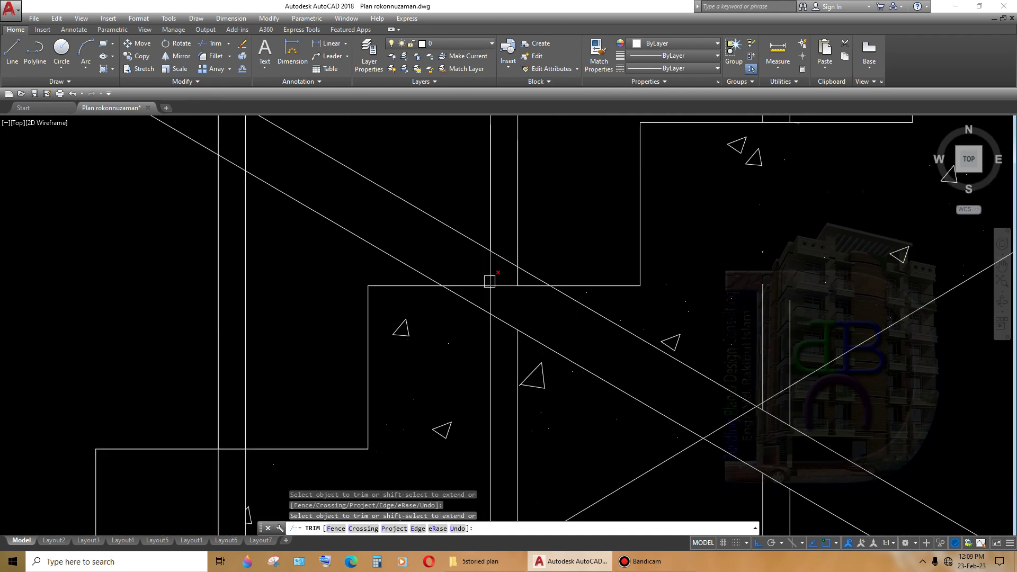
scroll(515, 280, up, 5)
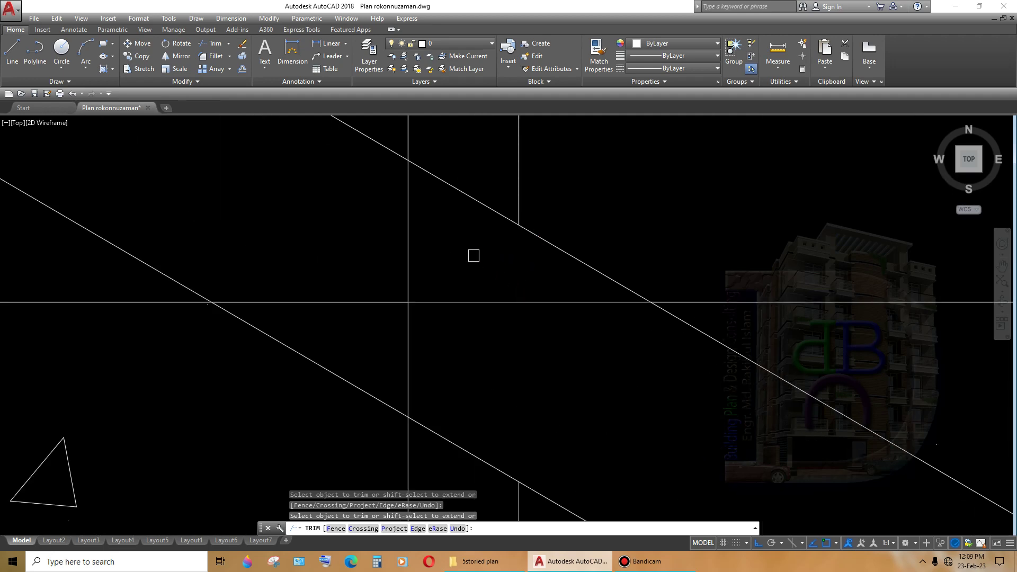
click(410, 300)
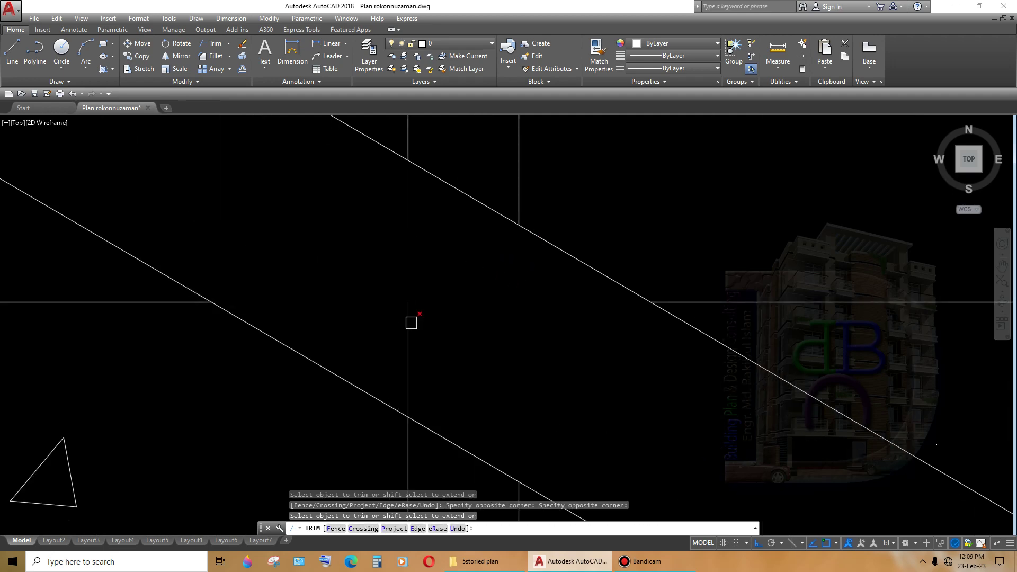
scroll(598, 319, down, 3)
click(533, 318)
scroll(553, 329, up, 4)
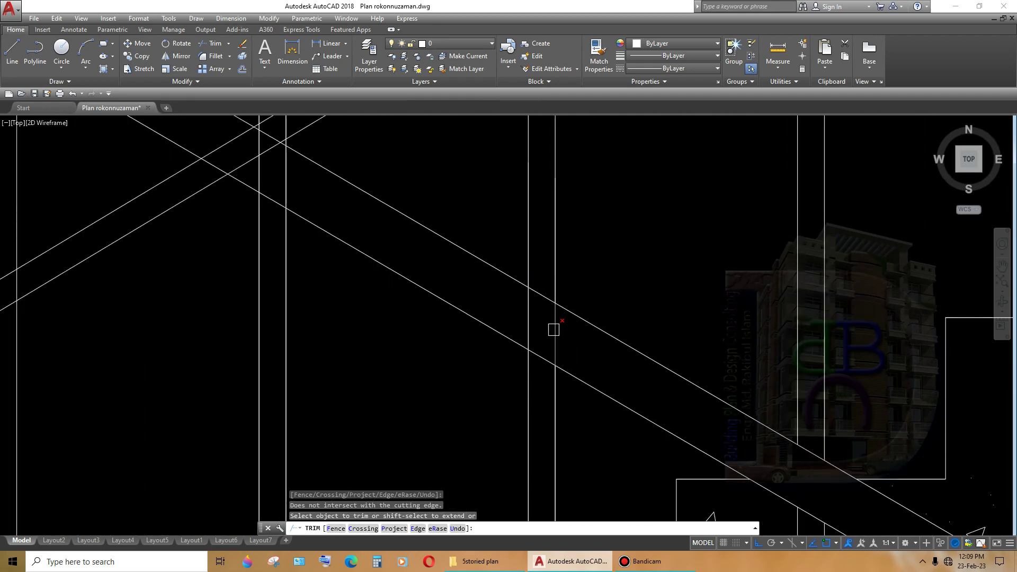
click(551, 328)
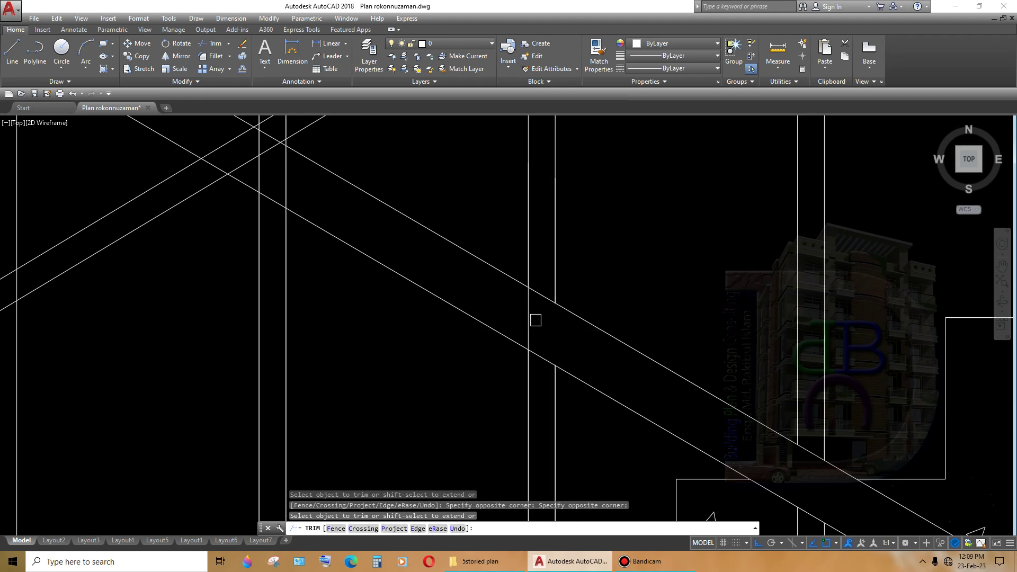
scroll(574, 333, down, 2)
scroll(574, 333, down, 3)
scroll(782, 408, up, 2)
scroll(577, 370, up, 2)
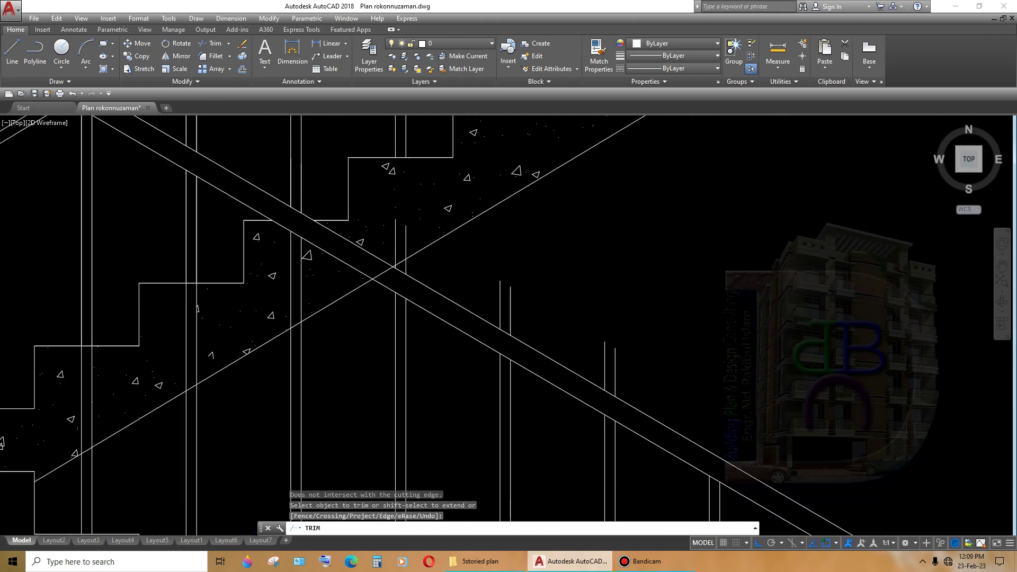
key(Escape)
click(653, 302)
- Select and erase the two leftover lines at the landing
click(506, 291)
key(Delete)
click(666, 334)
scroll(636, 339, down, 2)
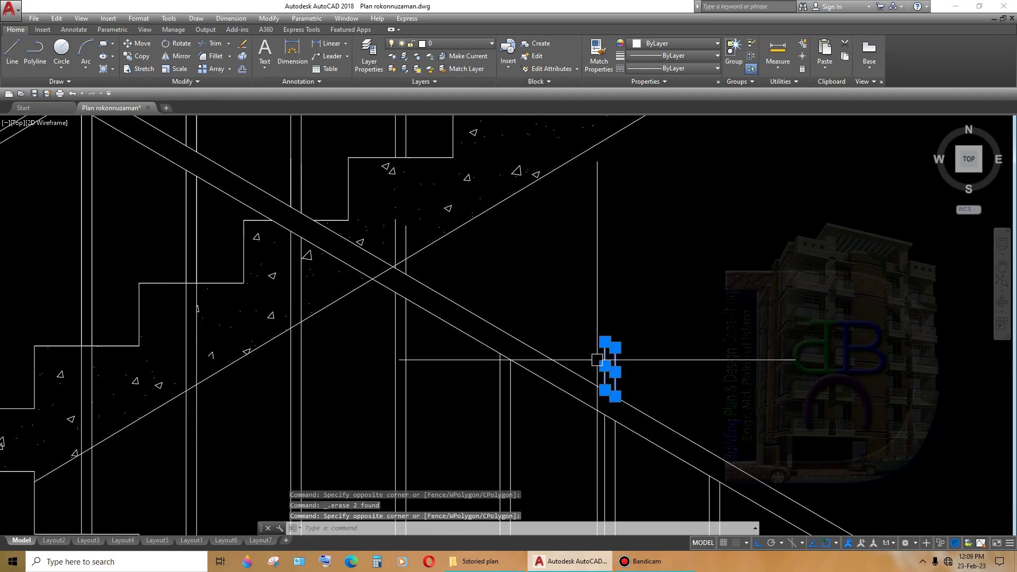
scroll(604, 318, up, 3)
scroll(628, 318, up, 2)
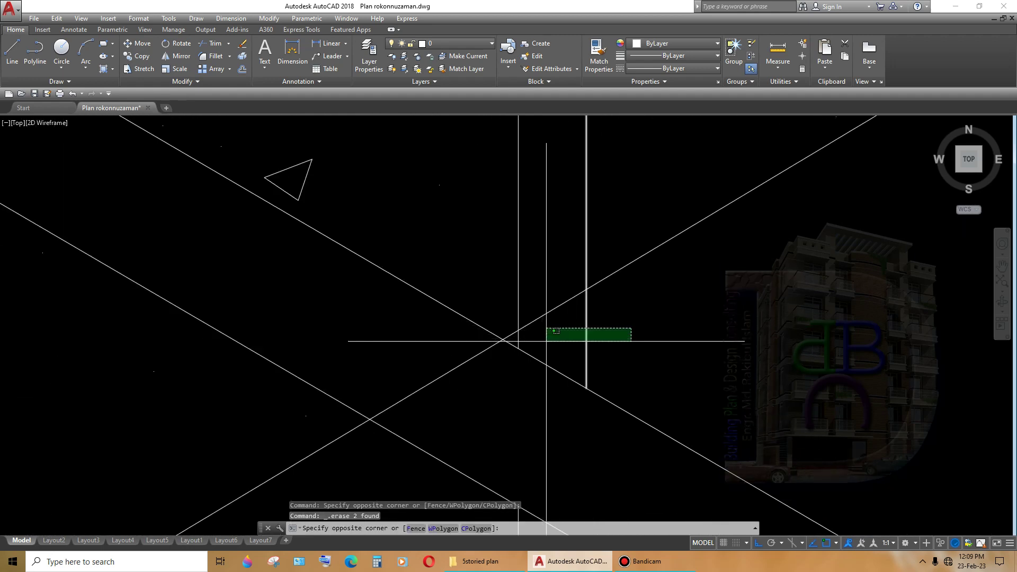
key(Escape)
- Erase the stray vertical line and return the view to the stair detail
scroll(524, 268, down, 1)
click(523, 275)
key(Delete)
scroll(550, 289, up, 5)
mouse_move(845, 345)
middle_down()
mouse_move(707, 345)
mouse_move(652, 395)
middle_up()
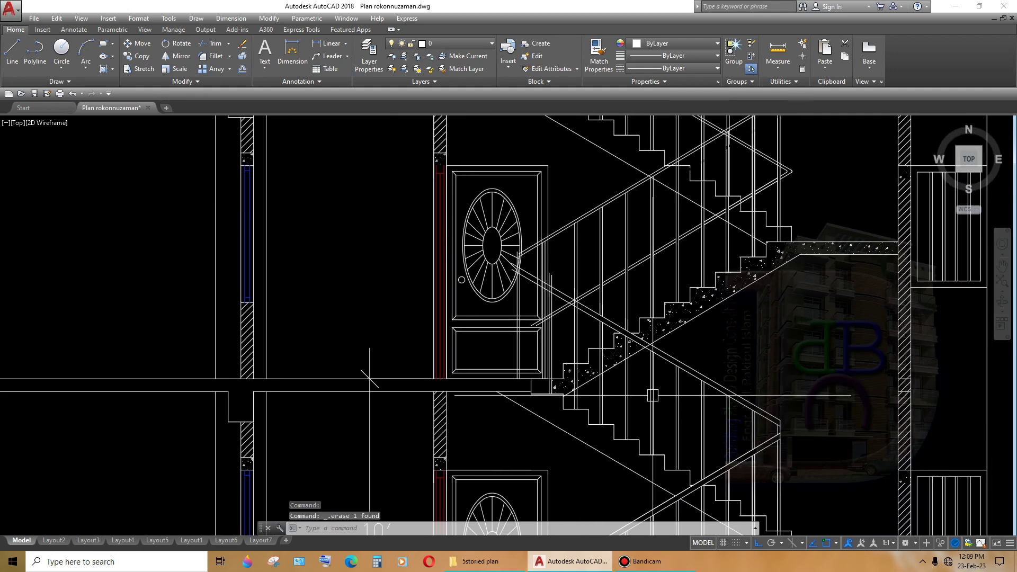
scroll(666, 387, down, 4)
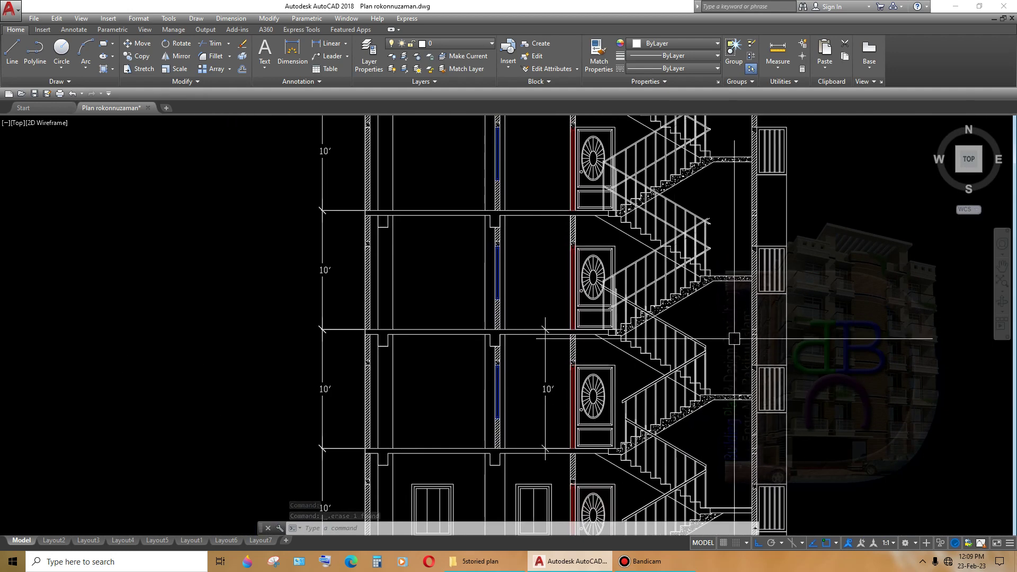
scroll(611, 284, up, 3)
scroll(612, 284, up, 2)
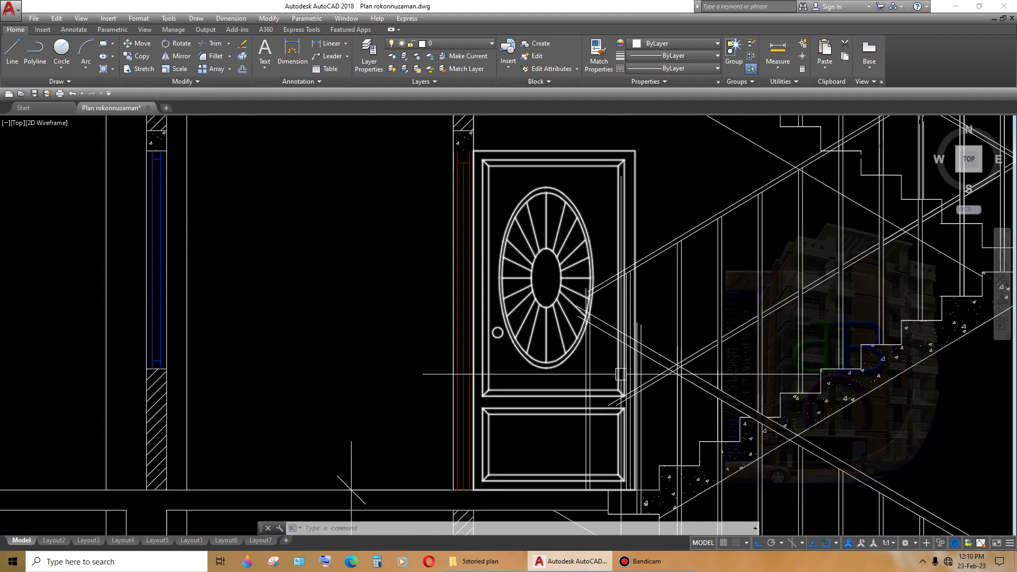
scroll(611, 284, up, 2)
- Crossing-select and erase the ten railing and post lines crossing the door
click(679, 168)
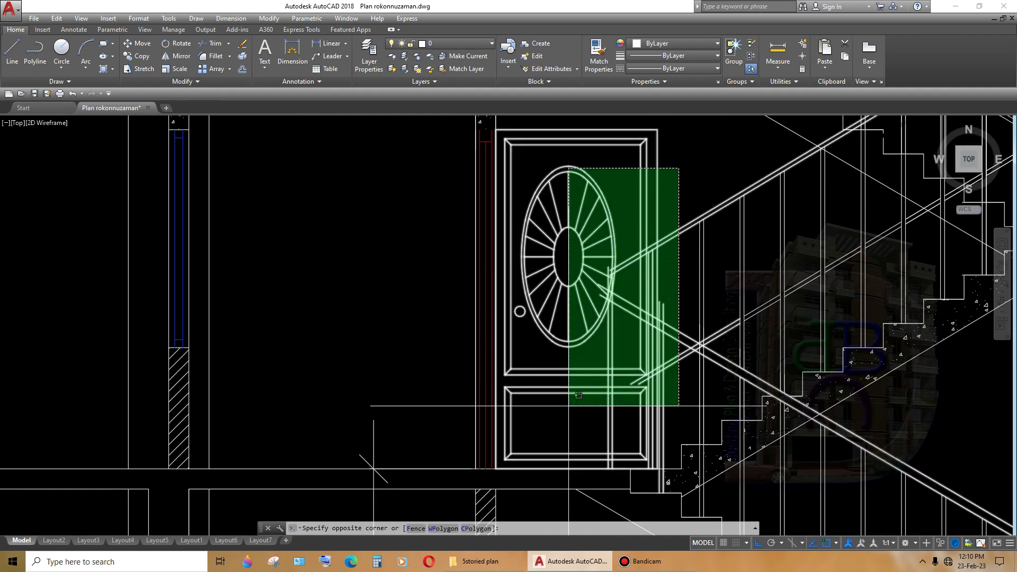
click(569, 428)
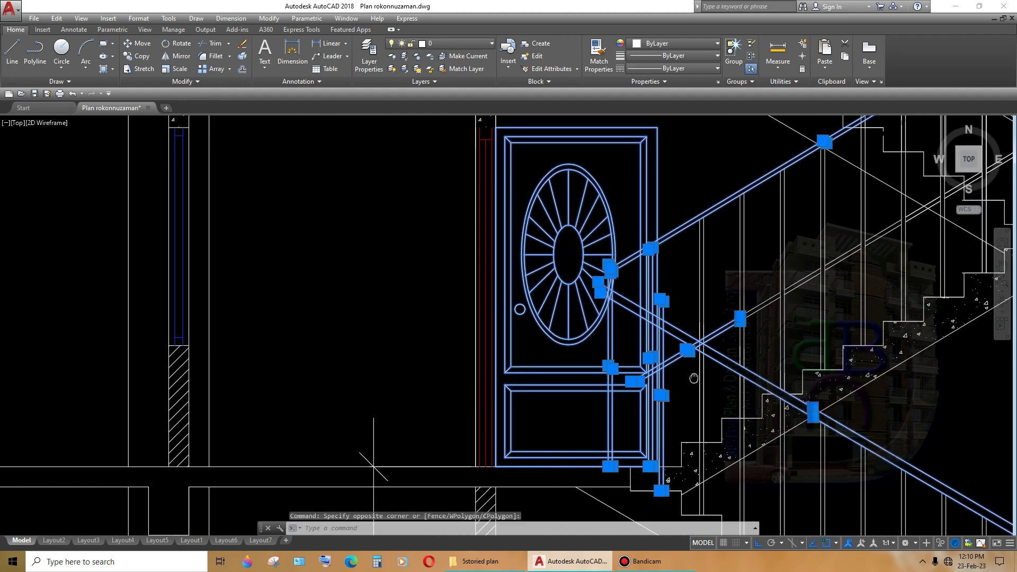
scroll(662, 328, up, 2)
scroll(676, 288, up, 2)
scroll(645, 360, down, 5)
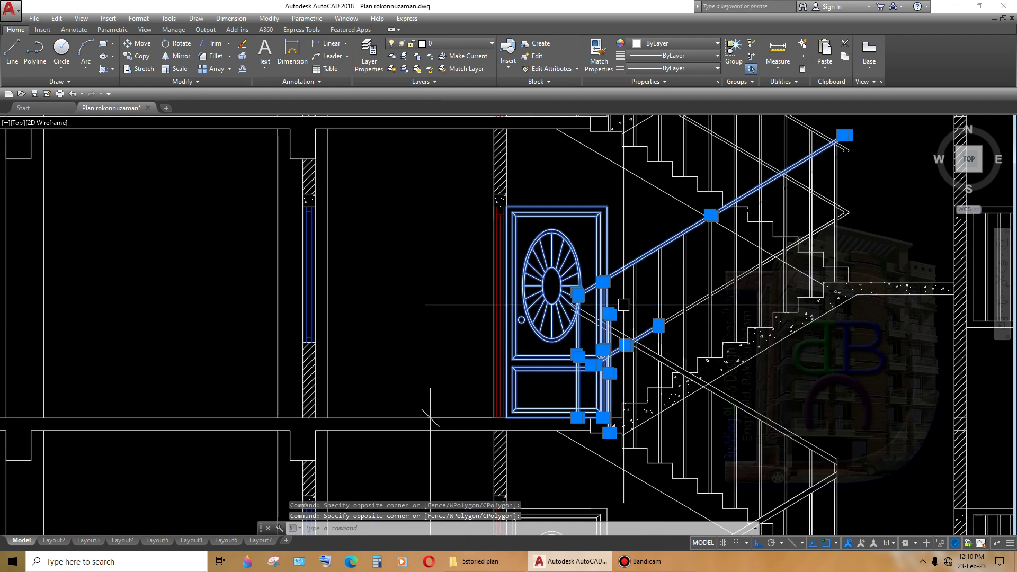
scroll(676, 369, up, 2)
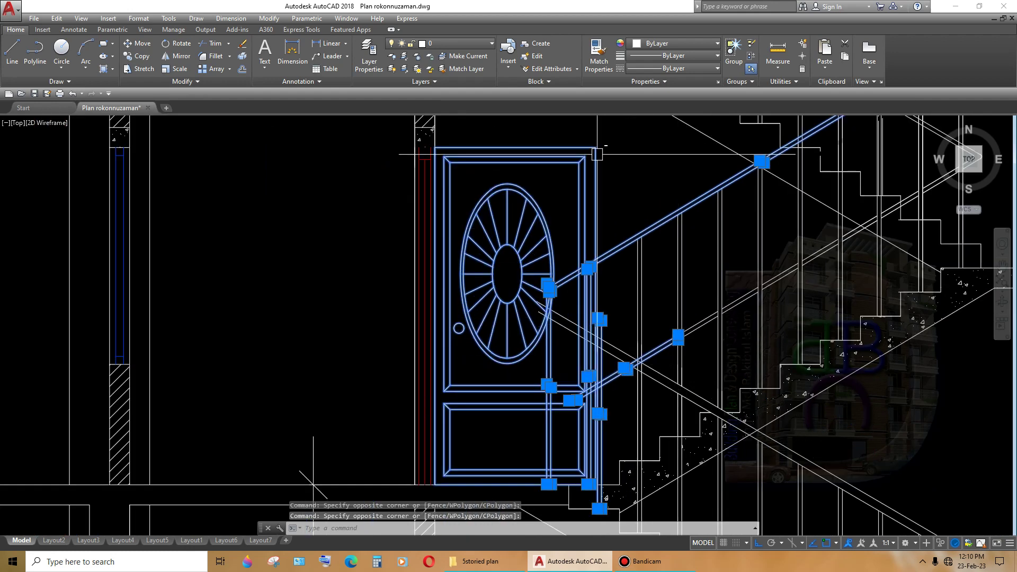
middle_drag(709, 367, 702, 308)
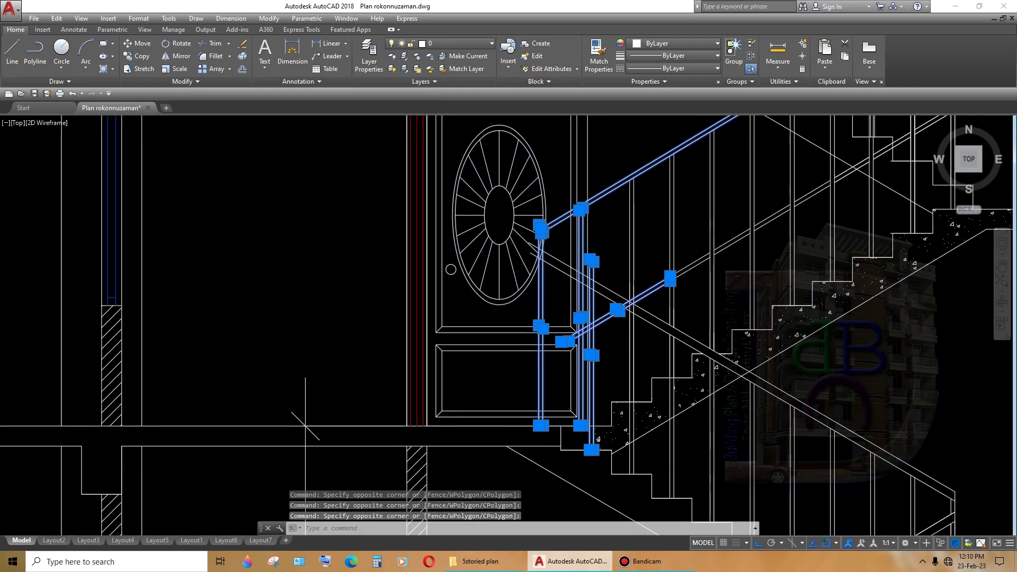
middle_drag(305, 423, 318, 297)
scroll(477, 317, down, 2)
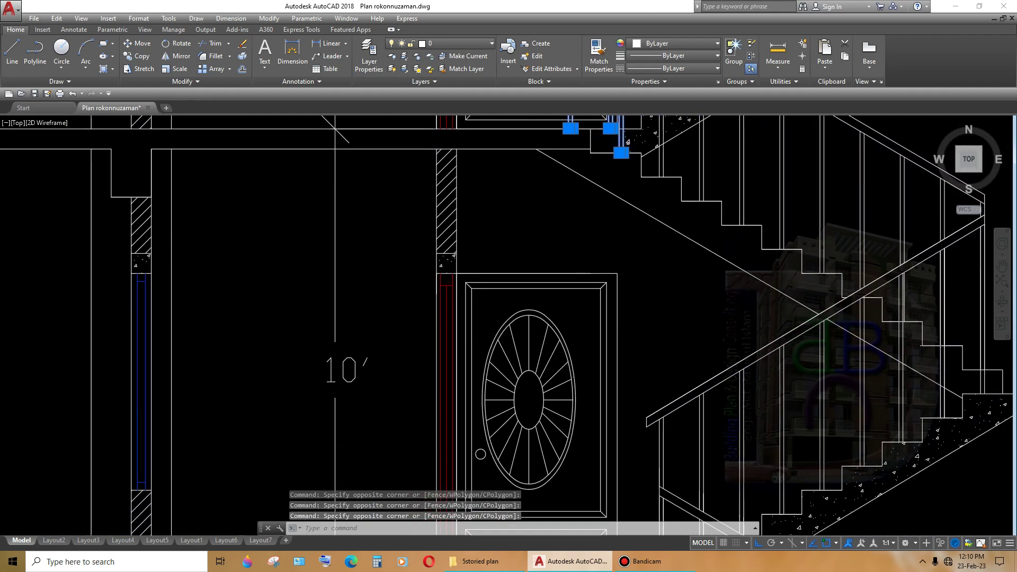
mouse_move(636, 212)
middle_down()
mouse_move(734, 247)
mouse_move(714, 381)
middle_up()
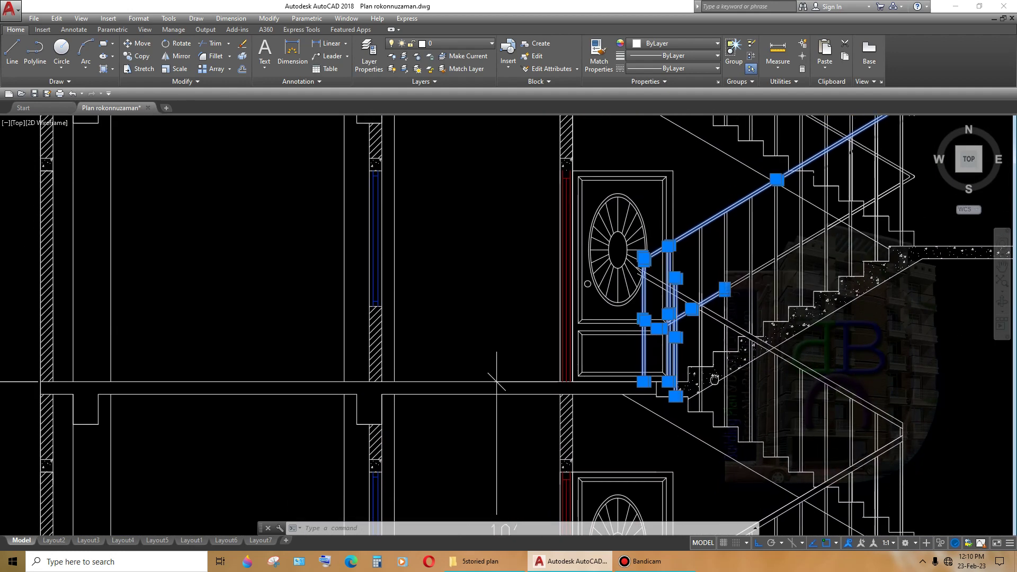
scroll(709, 391, up, 3)
scroll(706, 355, down, 1)
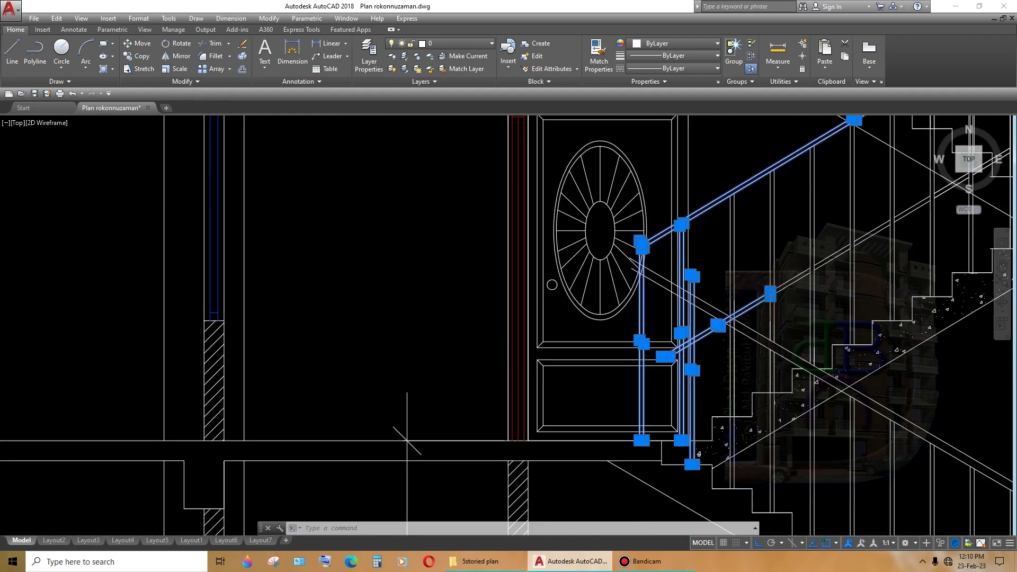
scroll(710, 356, down, 2)
scroll(784, 316, up, 2)
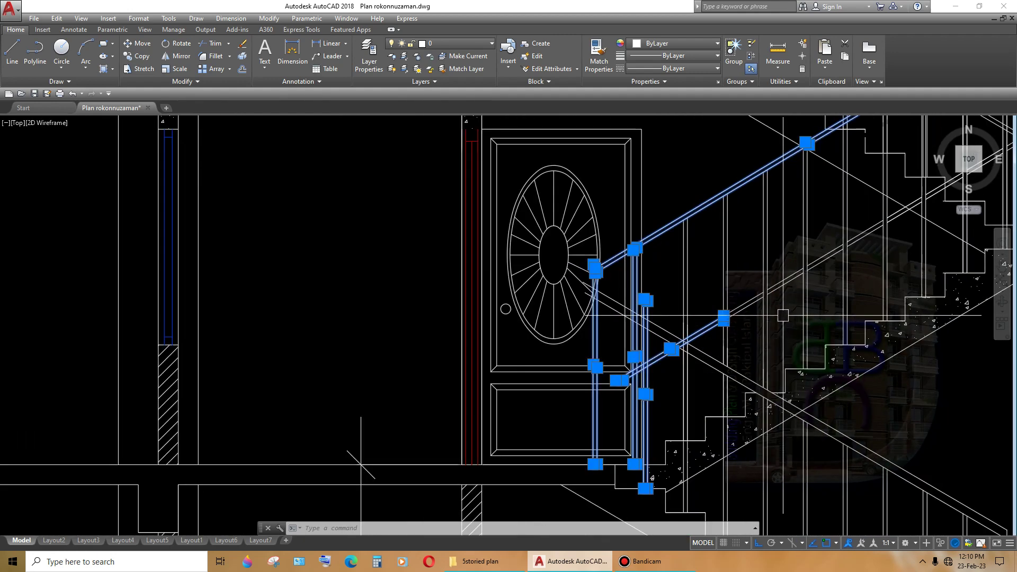
key(Delete)
- Window-select and erase the remaining four railing pieces by the door
scroll(737, 293, up, 2)
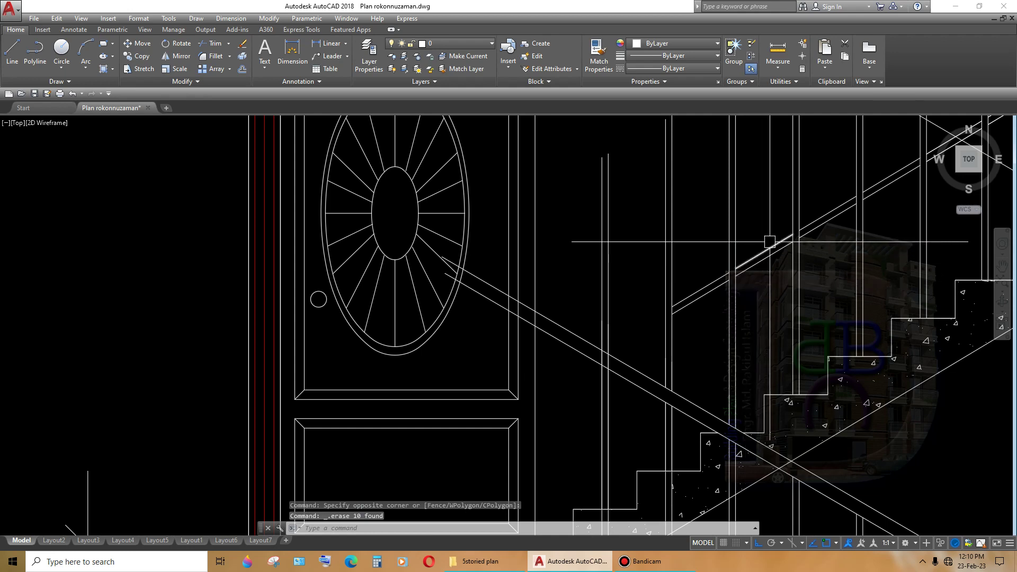
click(783, 218)
click(756, 295)
key(Delete)
scroll(676, 263, down, 4)
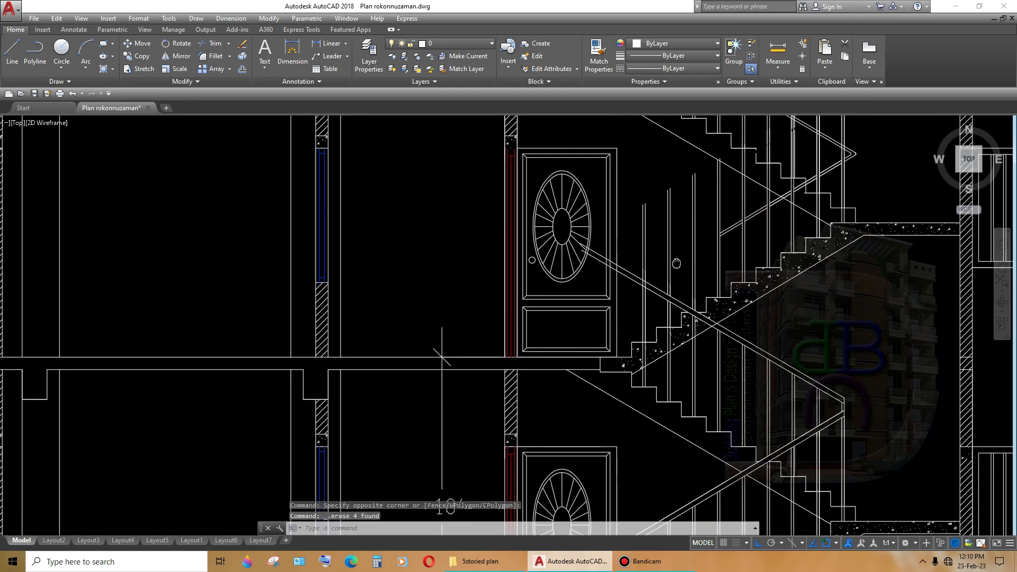
scroll(677, 263, down, 3)
scroll(688, 297, up, 1)
scroll(689, 296, up, 1)
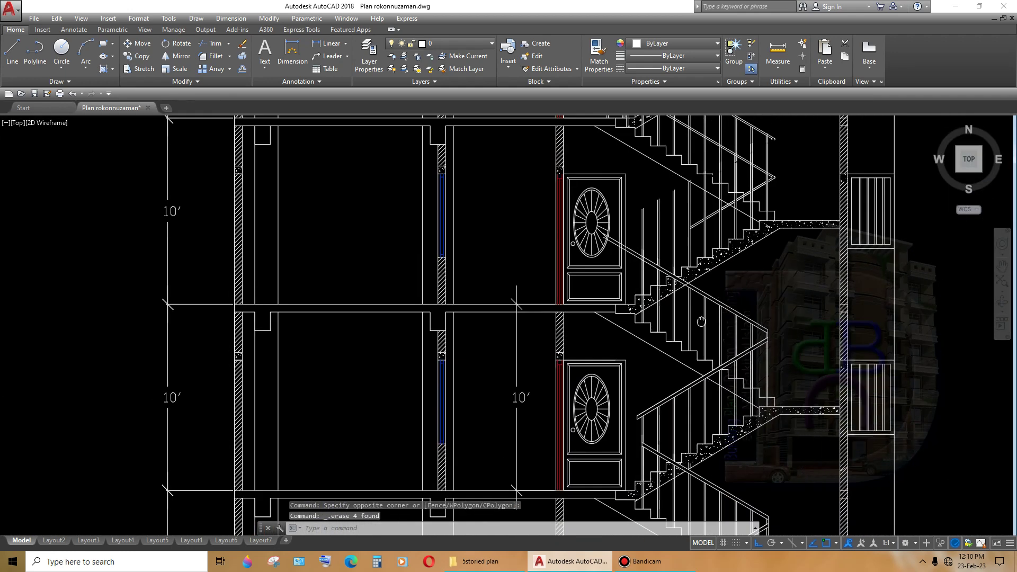
scroll(688, 297, up, 1)
scroll(742, 291, up, 3)
- Erase the railing and posts at the next landing and the lower railing pieces
click(594, 305)
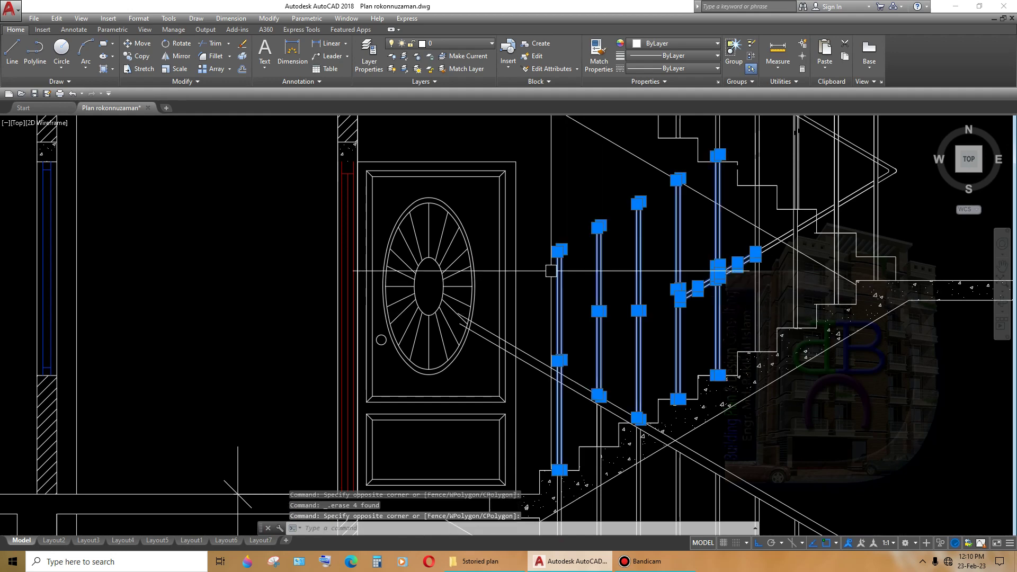
key(Delete)
scroll(767, 390, up, 3)
scroll(705, 337, down, 3)
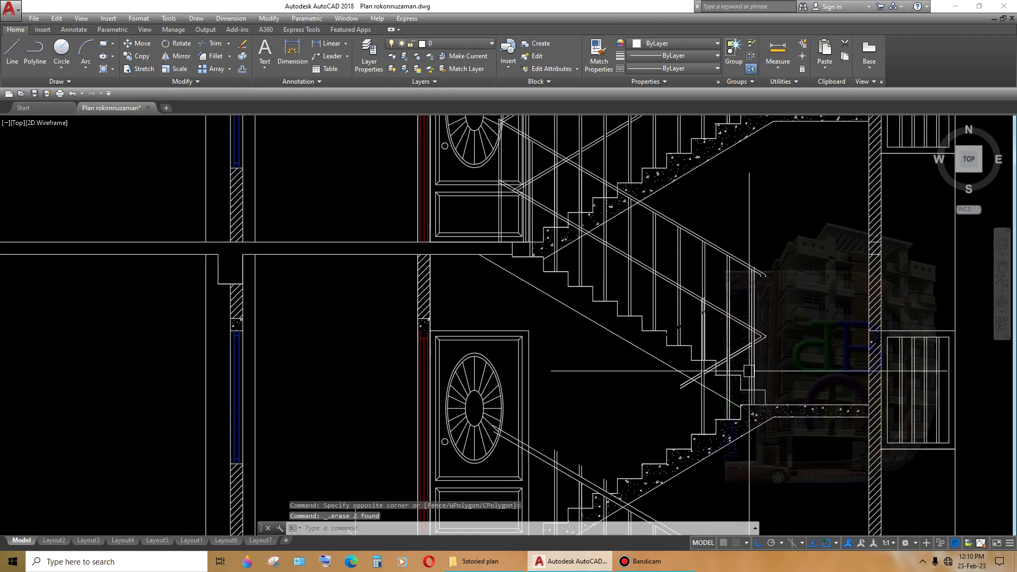
click(795, 265)
click(666, 300)
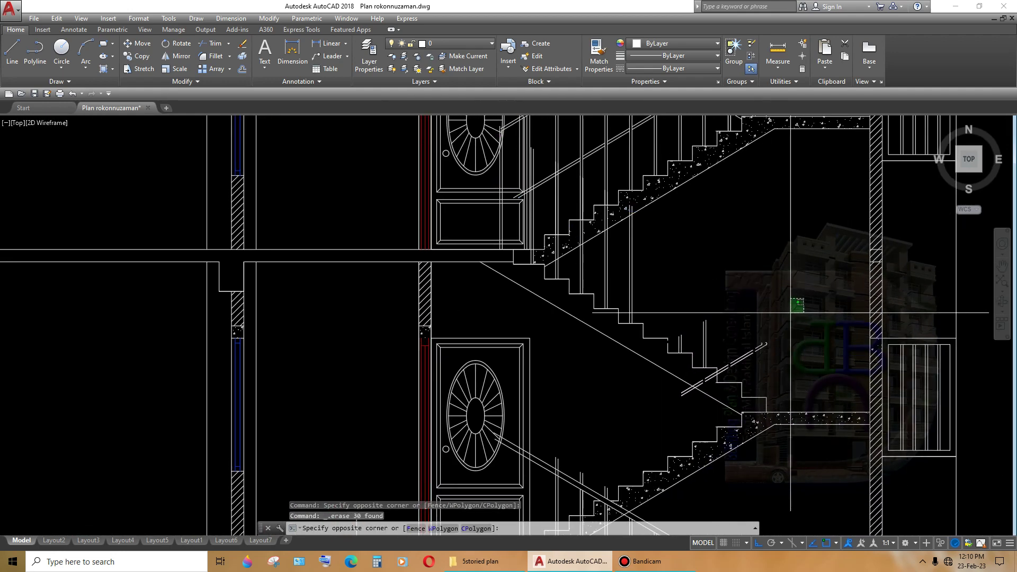
key(Delete)
- Delete the short railing lines near the landing and the short handrail stub
scroll(735, 330, up, 3)
click(602, 343)
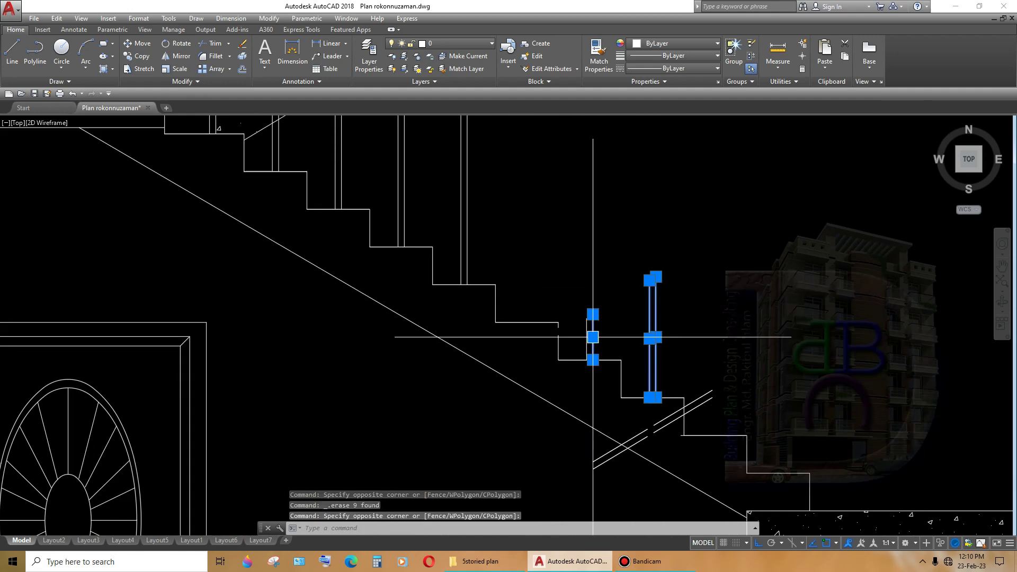
key(Delete)
scroll(644, 349, down, 3)
scroll(689, 344, up, 3)
click(726, 318)
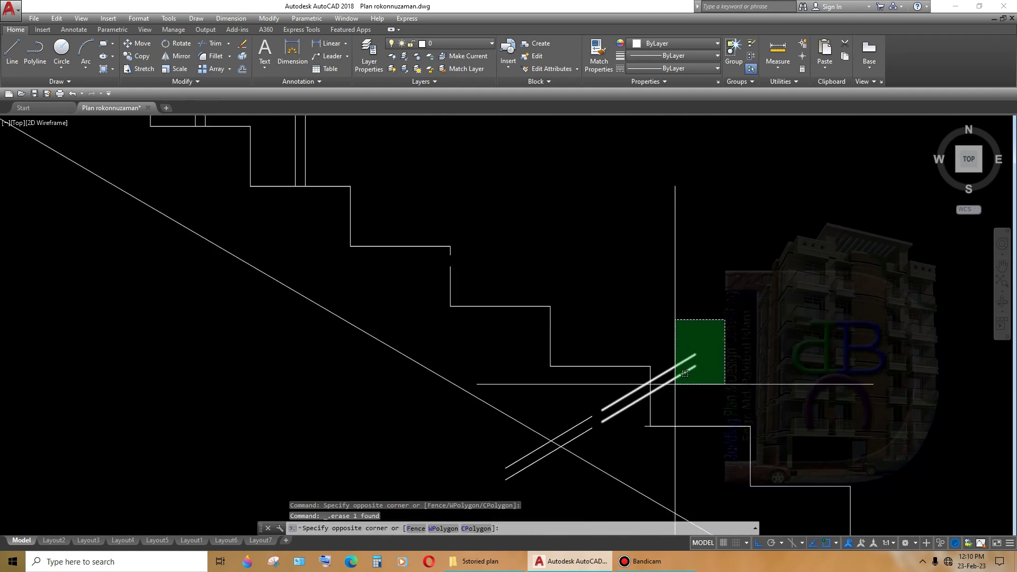
click(674, 377)
key(Delete)
- Erase the railing posts beside the door
scroll(670, 314, up, 3)
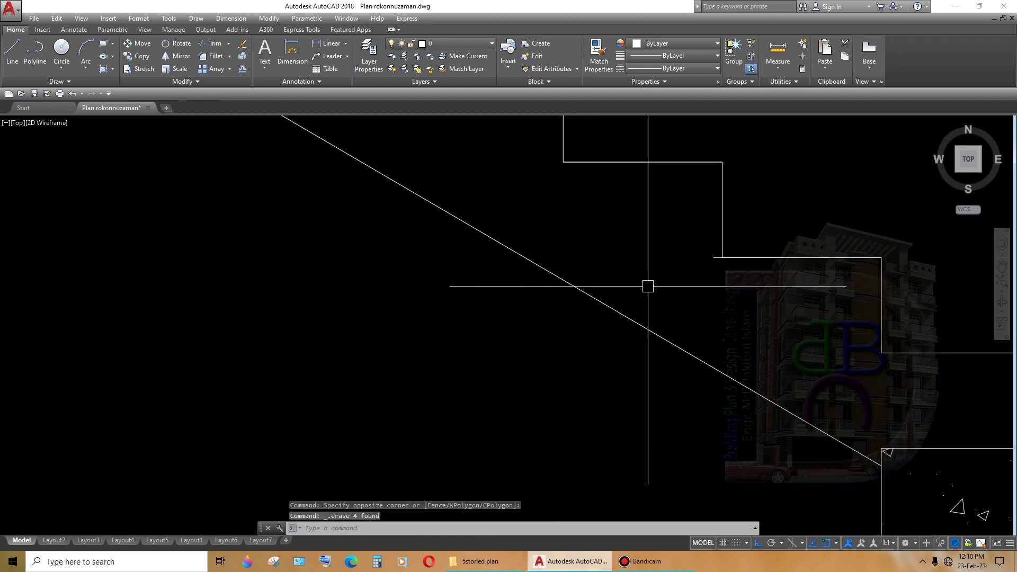
scroll(646, 286, down, 5)
middle_drag(635, 508, 671, 446)
scroll(741, 264, up, 2)
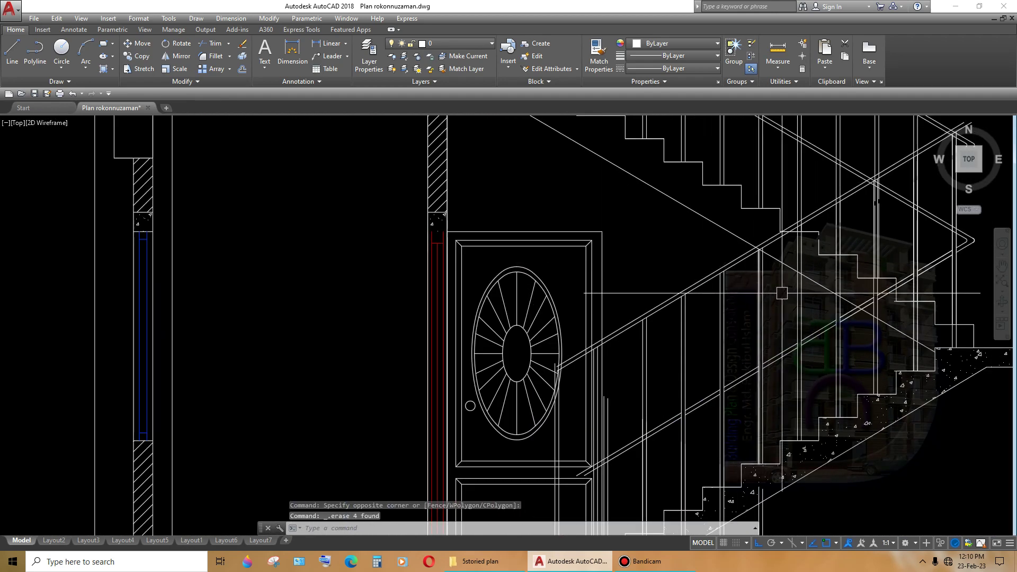
click(826, 380)
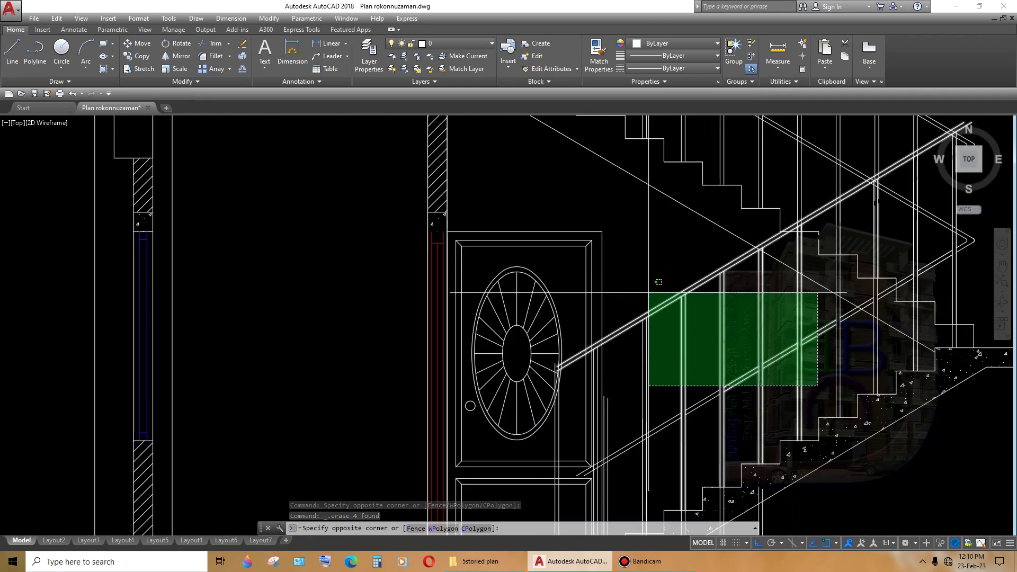
click(651, 291)
key(Delete)
- Erase the upper flight's railing, the remaining posts and a stray vertical line
scroll(812, 318, down, 4)
scroll(800, 222, up, 3)
click(799, 188)
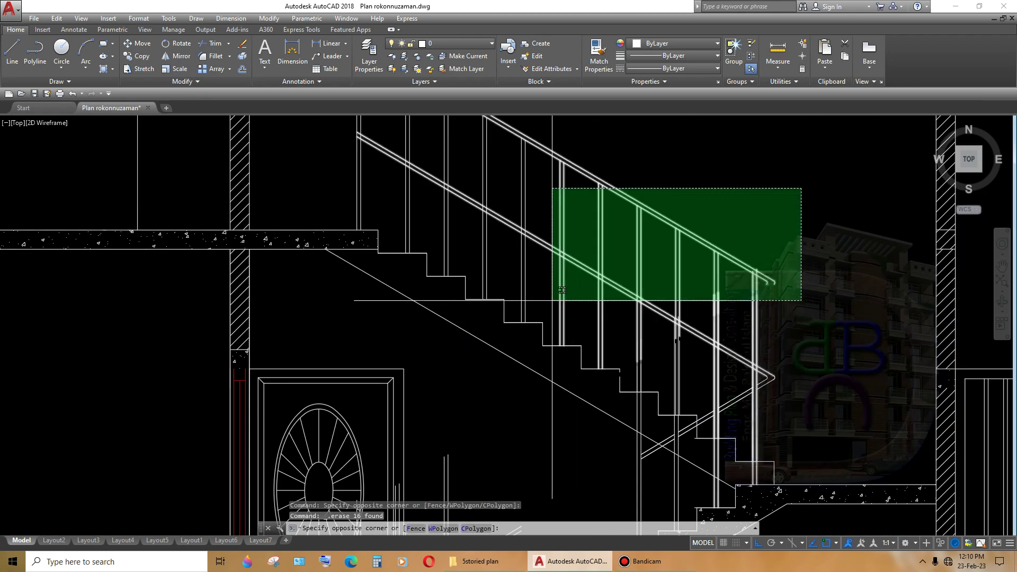
click(556, 358)
key(Delete)
scroll(726, 462, up, 3)
click(754, 254)
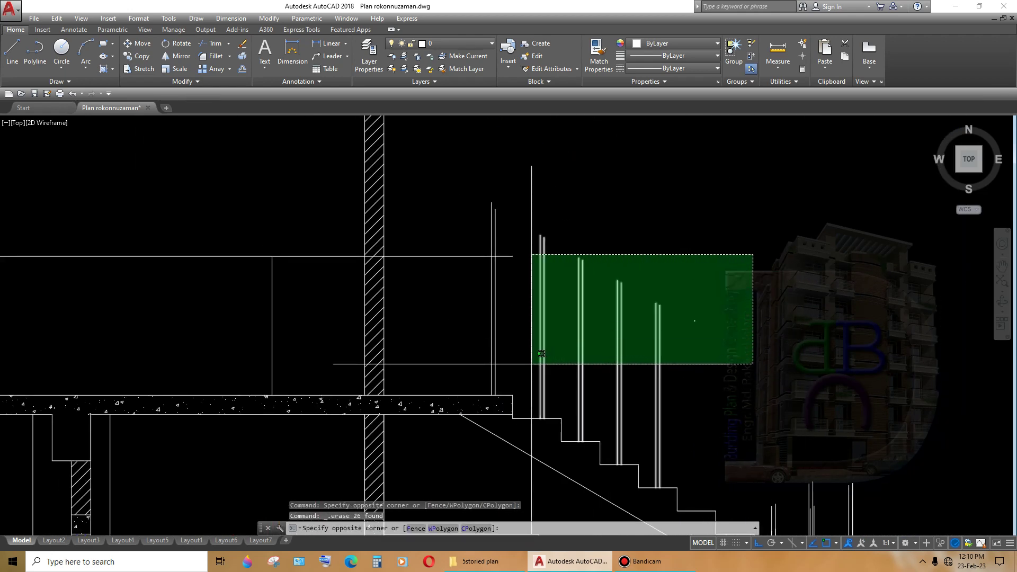
click(533, 359)
key(Delete)
click(540, 336)
click(484, 328)
key(Delete)
- Delete more leftover stair lines and the railing ends at the landing
scroll(508, 318, down, 3)
scroll(742, 397, up, 3)
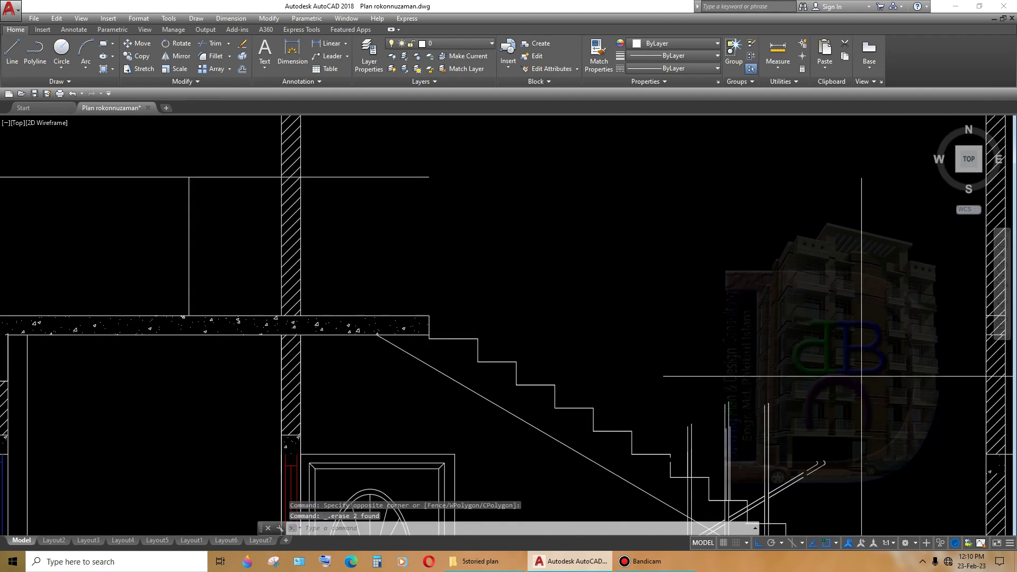
click(862, 375)
click(670, 435)
key(Delete)
middle_drag(829, 483, 741, 364)
click(756, 297)
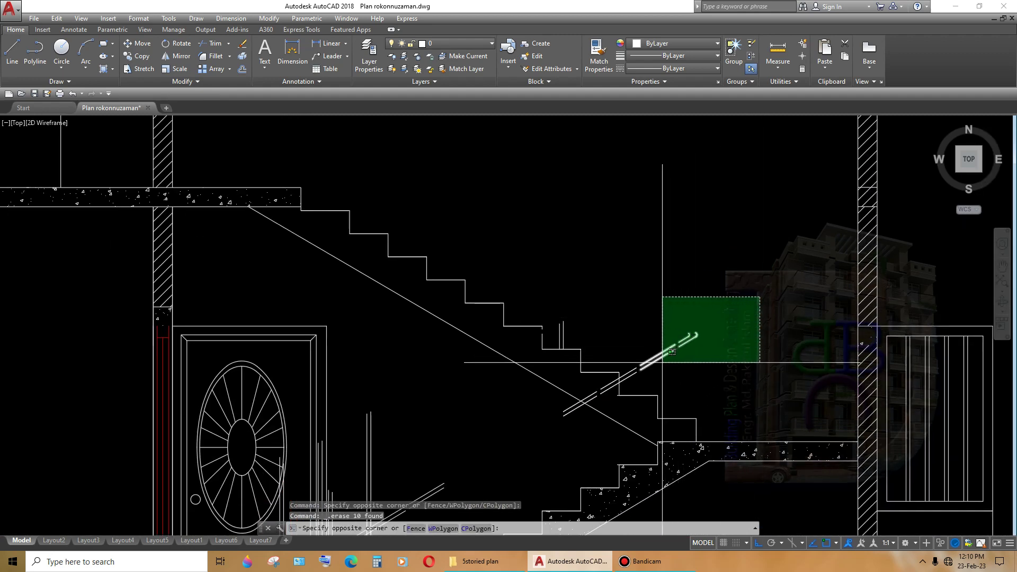
click(663, 351)
key(Delete)
- Erase two vertical railing lines and four leftover railing lines on the stair
scroll(619, 297, up, 4)
click(631, 301)
click(465, 393)
key(Delete)
scroll(713, 388, down, 3)
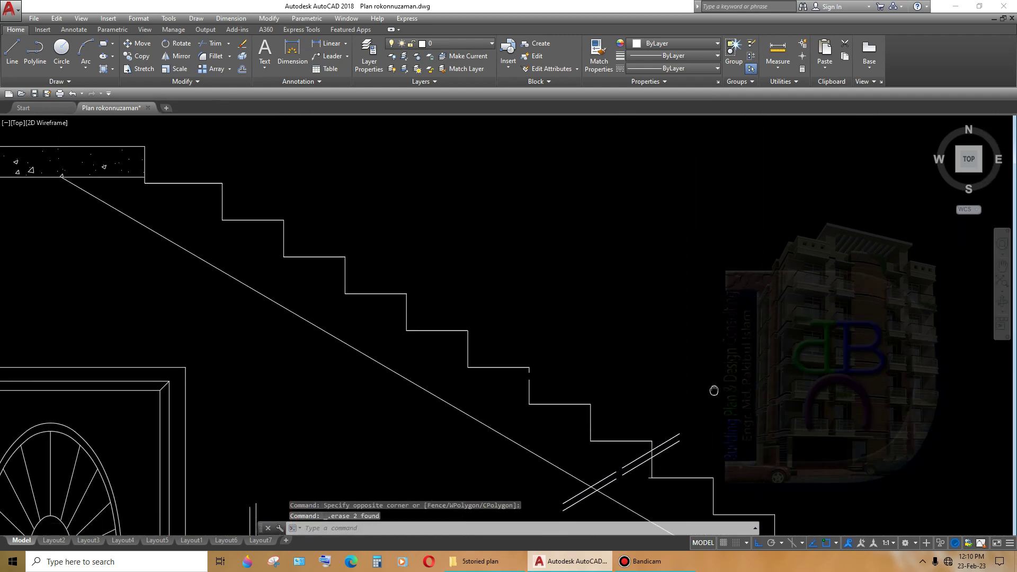
scroll(747, 345, up, 3)
click(752, 338)
click(677, 400)
key(Delete)
- Erase the remaining landing railing lines, then bring the door and stairs into view
scroll(732, 446, down, 3)
scroll(710, 356, up, 2)
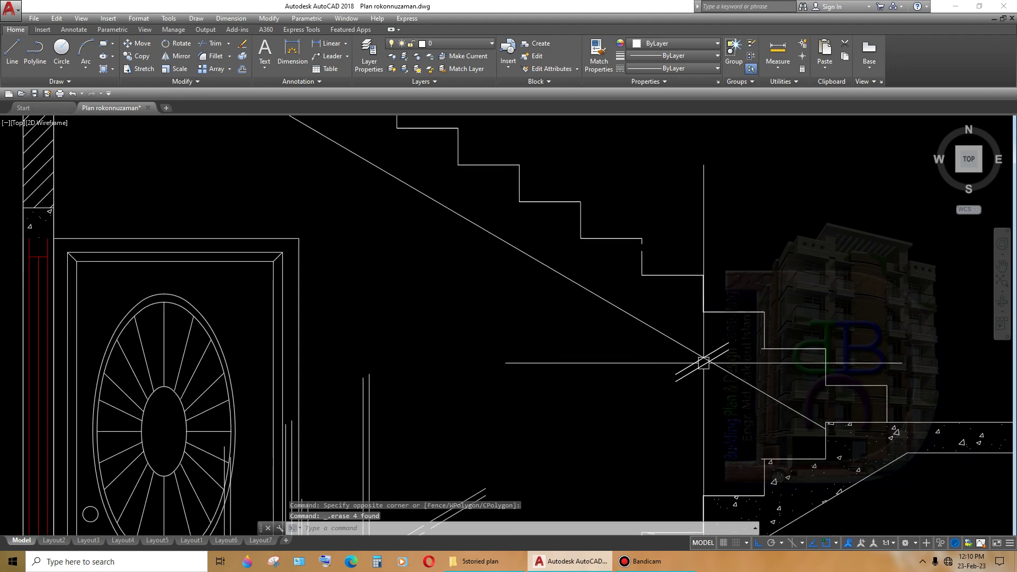
scroll(717, 408, up, 1)
click(698, 402)
click(583, 347)
key(Delete)
scroll(691, 392, down, 3)
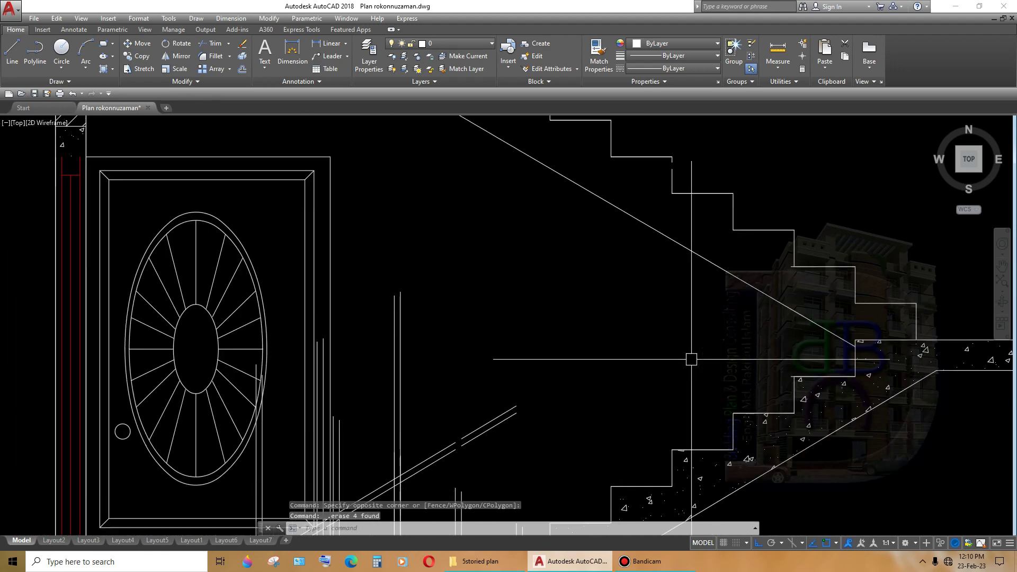
middle_drag(503, 451, 723, 323)
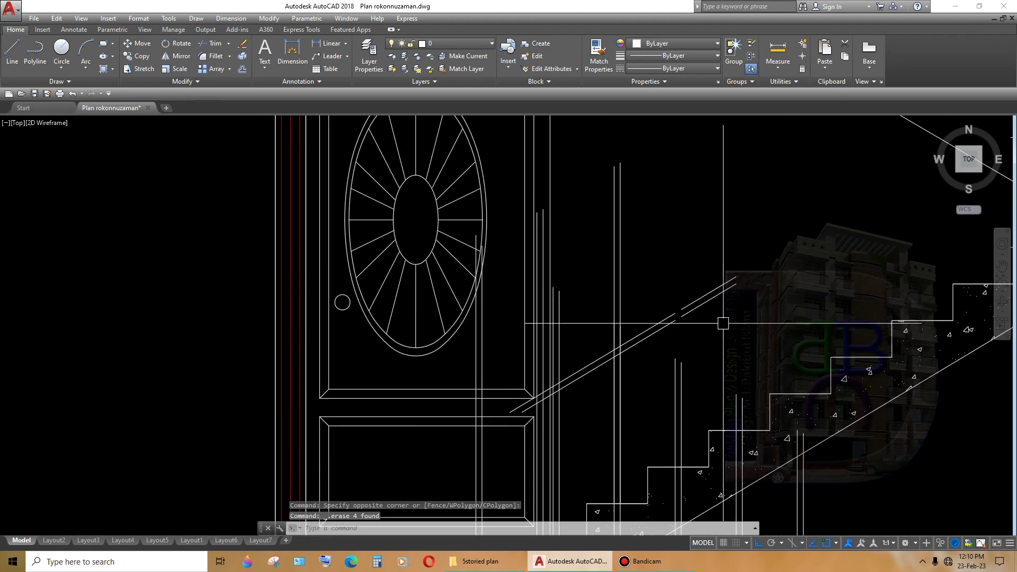
scroll(795, 292, down, 3)
scroll(741, 296, up, 2)
- Erase the railing and post lines beside the door at the landing
click(781, 211)
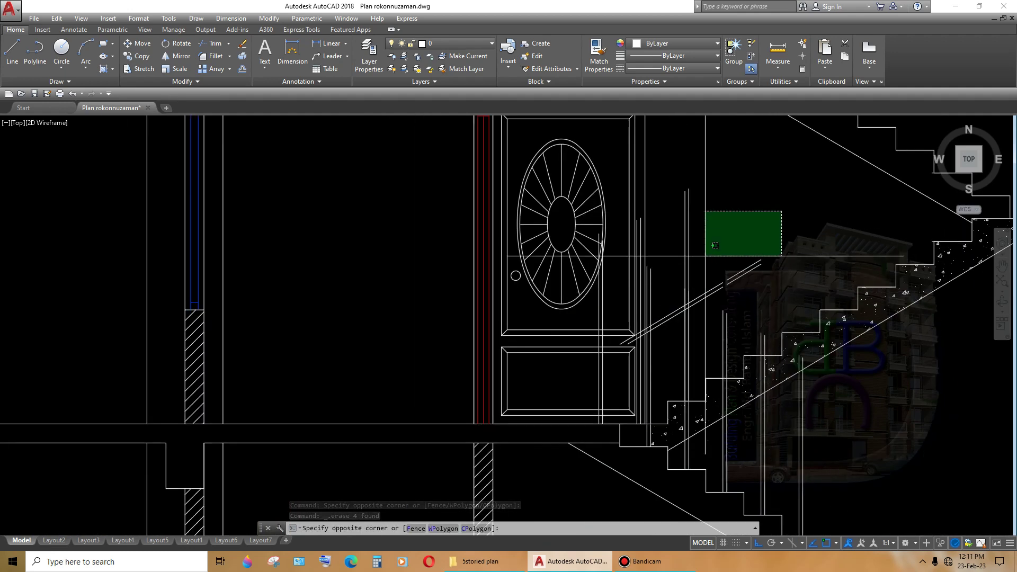
click(688, 304)
middle_drag(688, 304, 633, 162)
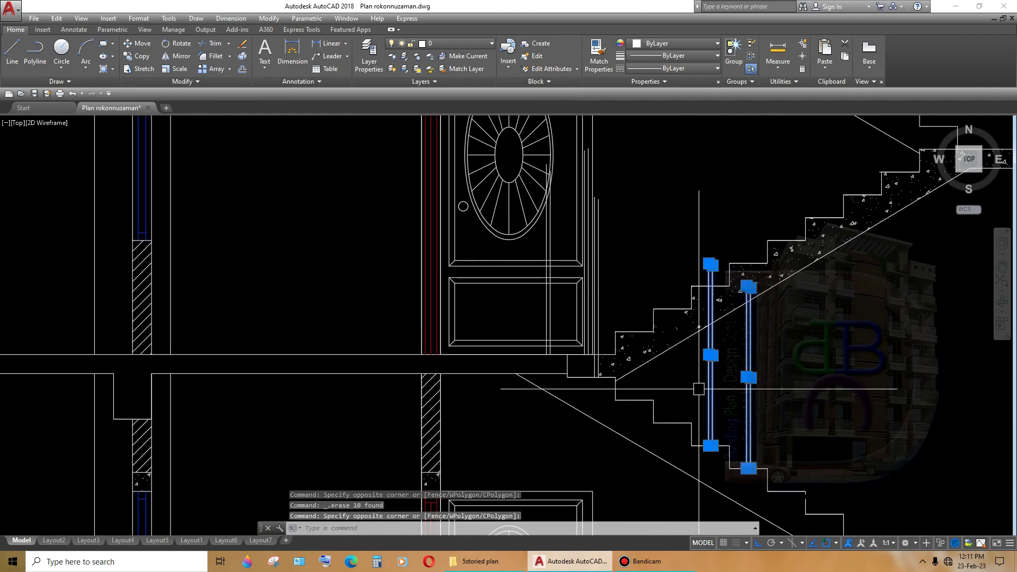
key(Delete)
middle_drag(823, 304, 963, 384)
scroll(773, 219, up, 4)
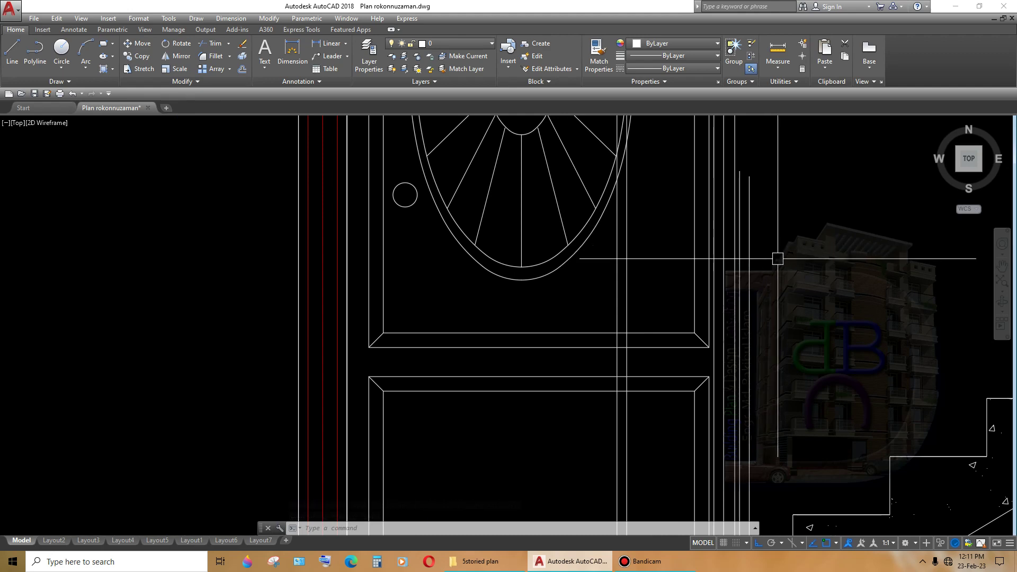
scroll(777, 258, down, 5)
scroll(782, 263, up, 3)
- Window-select the post lines by the door edge, then zoom out to three floors
click(806, 197)
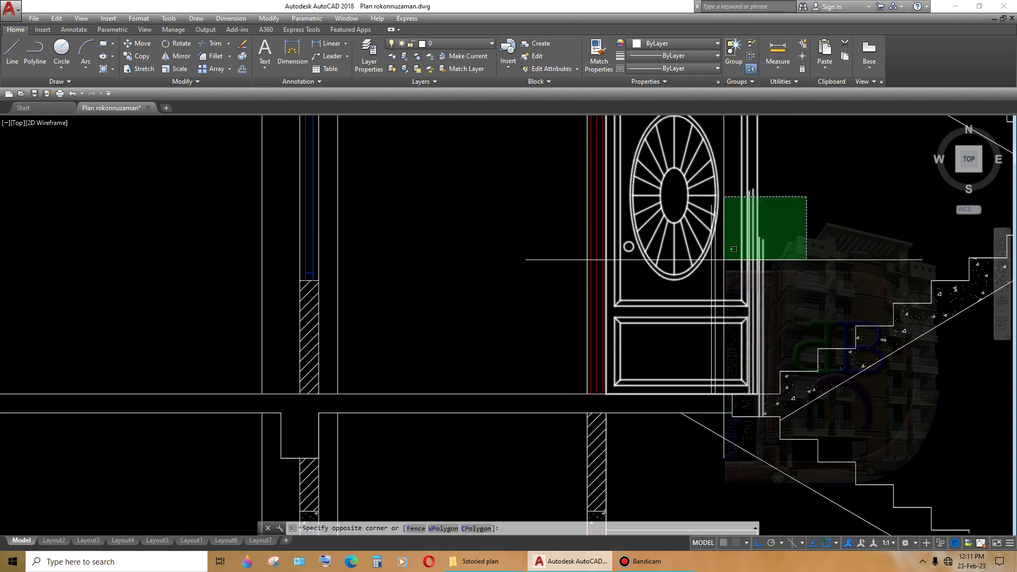
click(681, 381)
scroll(683, 382, down, 3)
scroll(732, 271, up, 2)
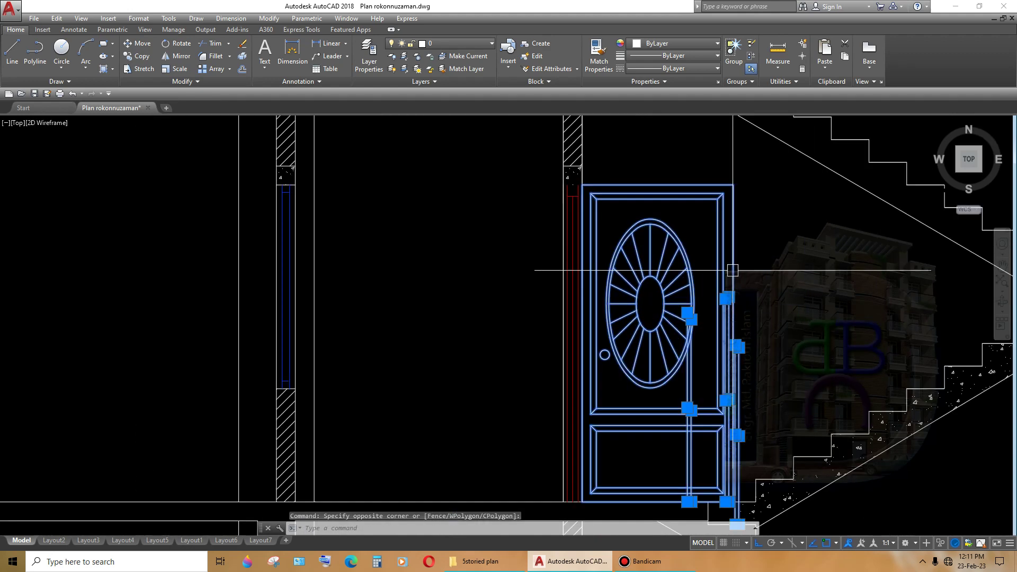
scroll(765, 281, down, 5)
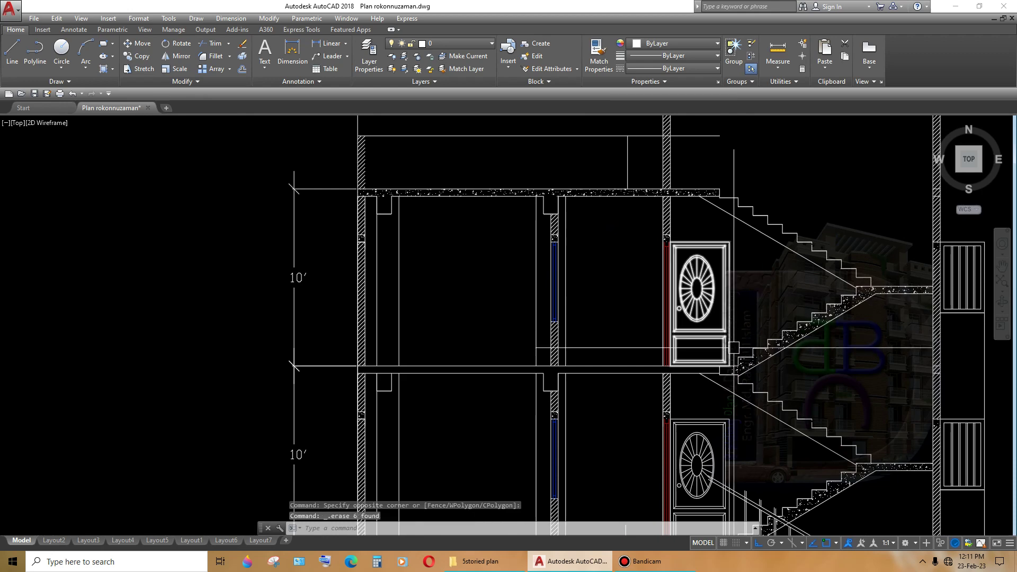
scroll(761, 297, down, 2)
middle_drag(741, 312, 704, 350)
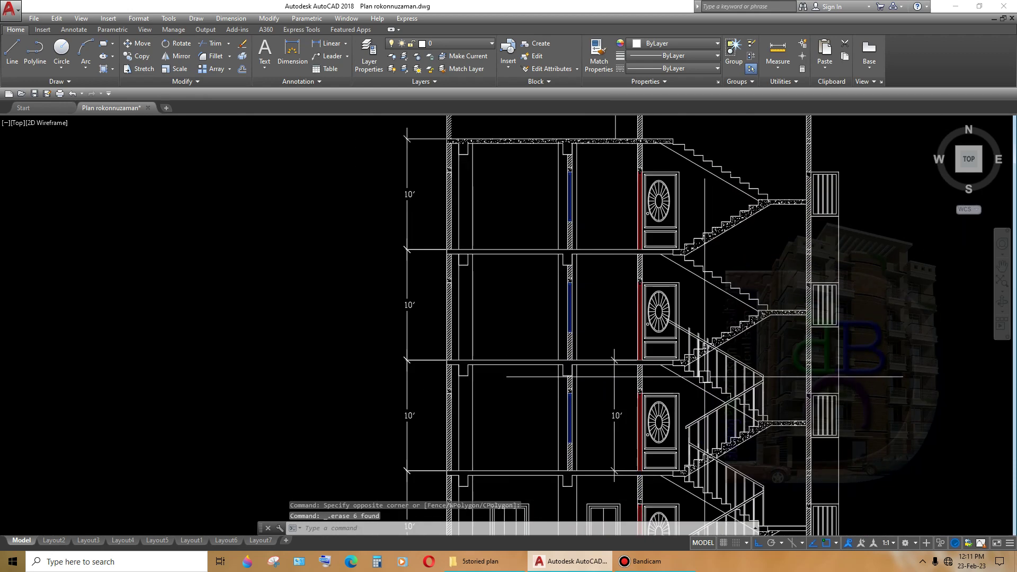
- Erase the four short post pieces at the stair edge below the handrail
scroll(704, 377, up, 3)
scroll(694, 365, up, 2)
scroll(688, 360, up, 2)
click(688, 298)
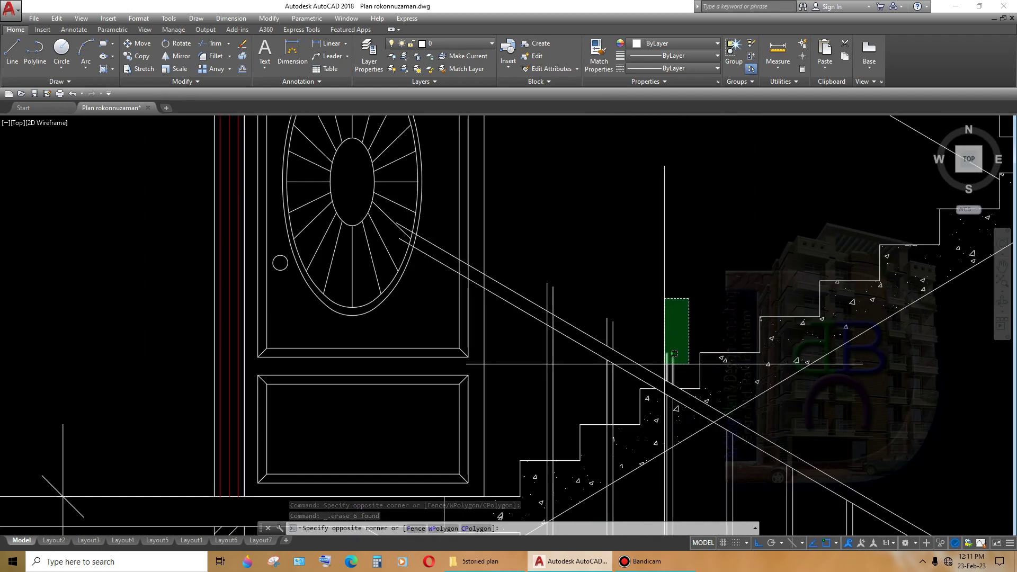
click(665, 363)
middle_drag(635, 307, 659, 305)
click(661, 291)
click(642, 313)
key(Delete)
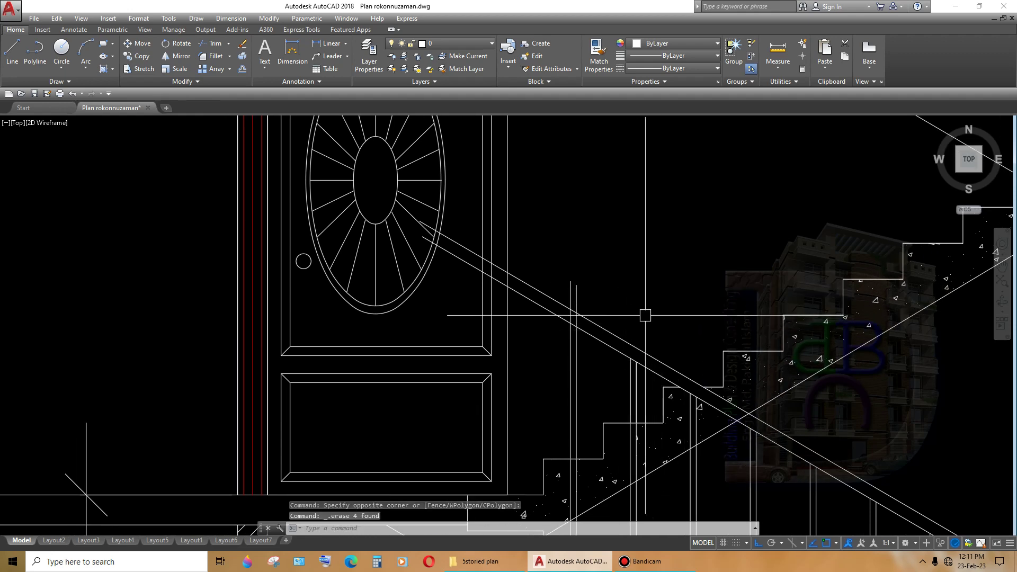
middle_drag(583, 302, 621, 301)
- Remove the two line segments where the handrail crosses the posts, starting with TR
text(tr)
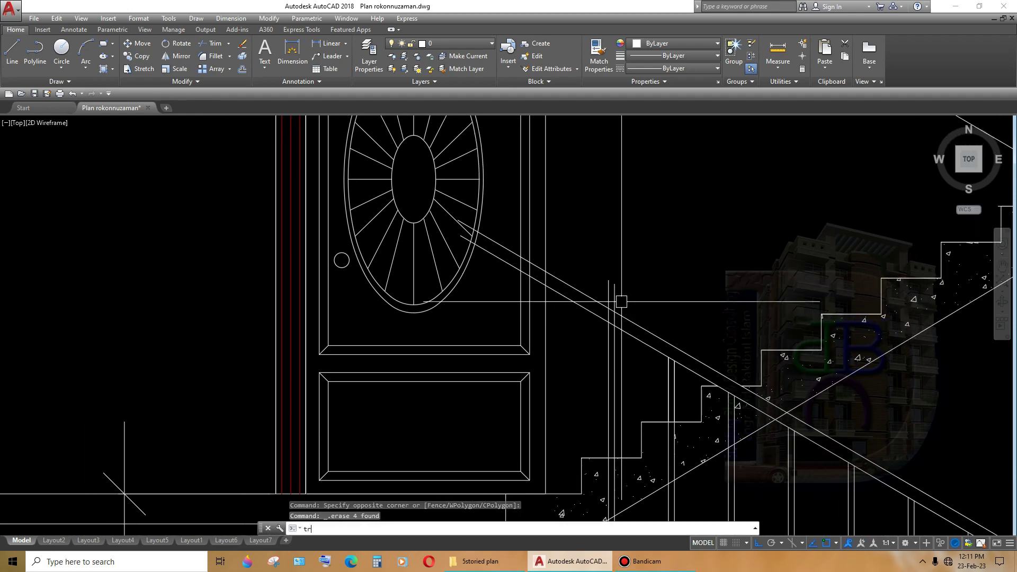
key(Return)
key(Return)
scroll(598, 308, up, 5)
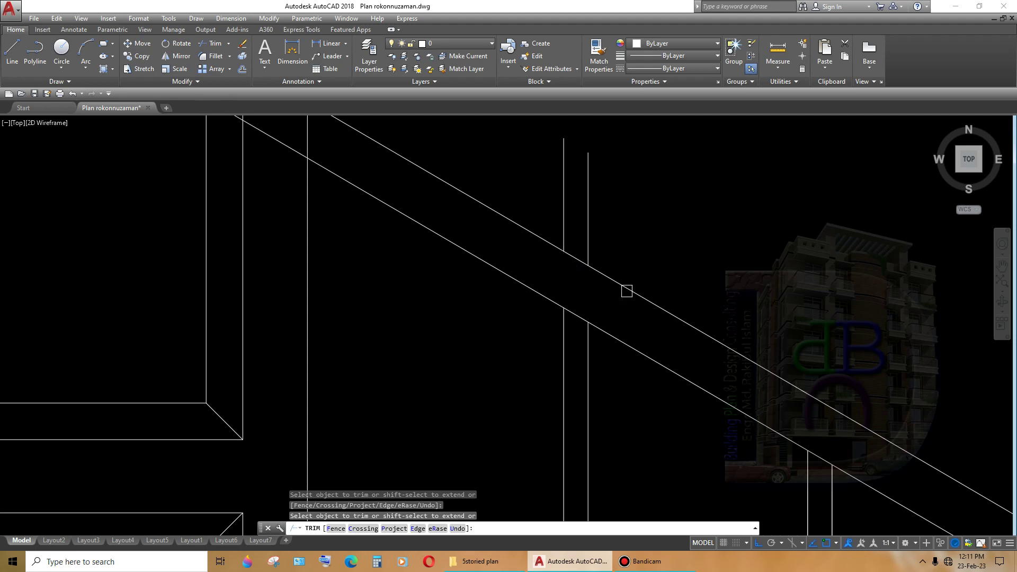
scroll(626, 291, down, 5)
key(Escape)
scroll(656, 250, up, 3)
drag(656, 249, 607, 281)
key(Delete)
middle_drag(608, 281, 741, 325)
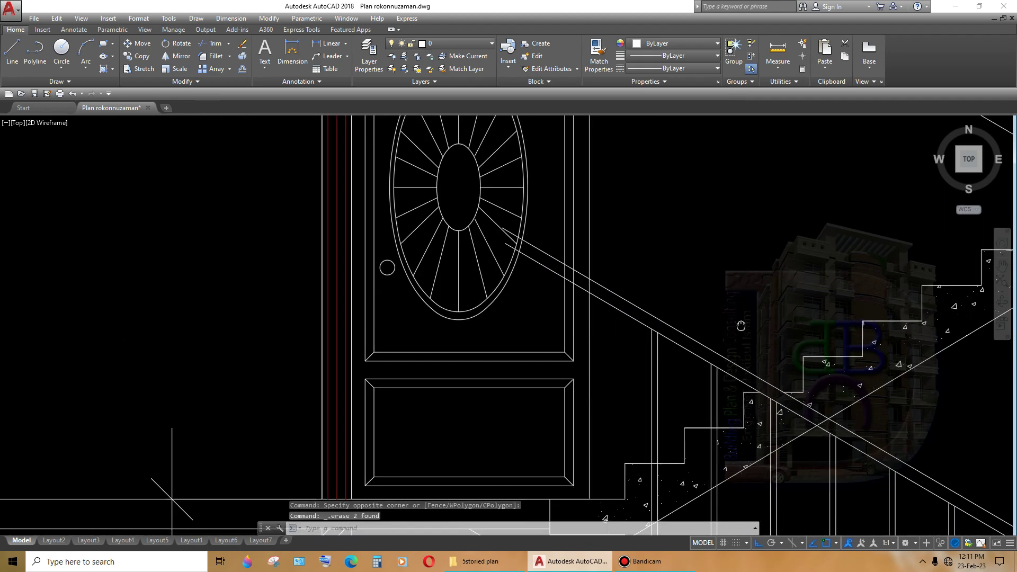
scroll(741, 325, down, 2)
scroll(740, 326, down, 2)
scroll(682, 333, up, 3)
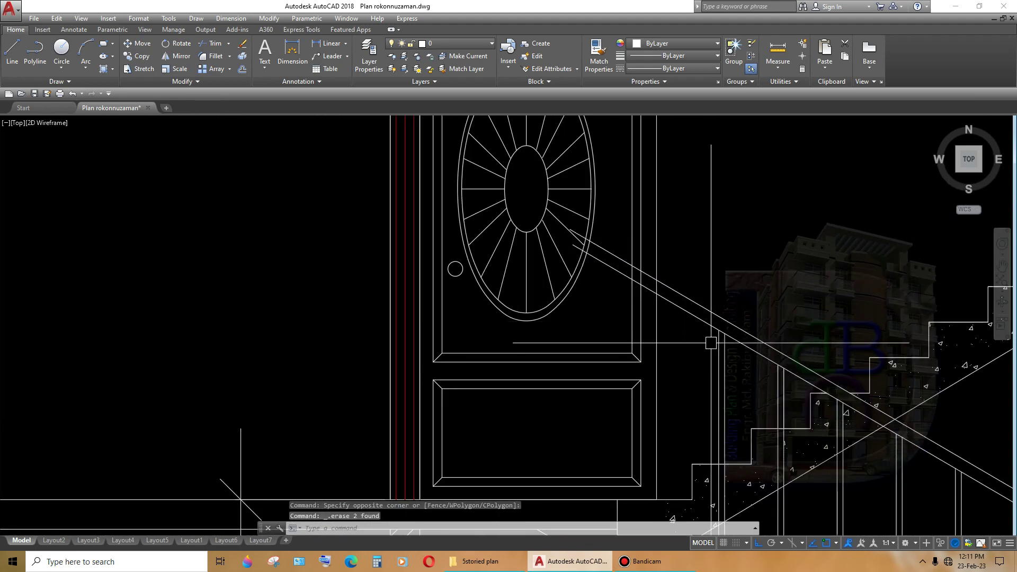
- Grab the post line's top grip to stretch it, then cancel with Esc
click(717, 351)
scroll(717, 352, up, 2)
click(716, 304)
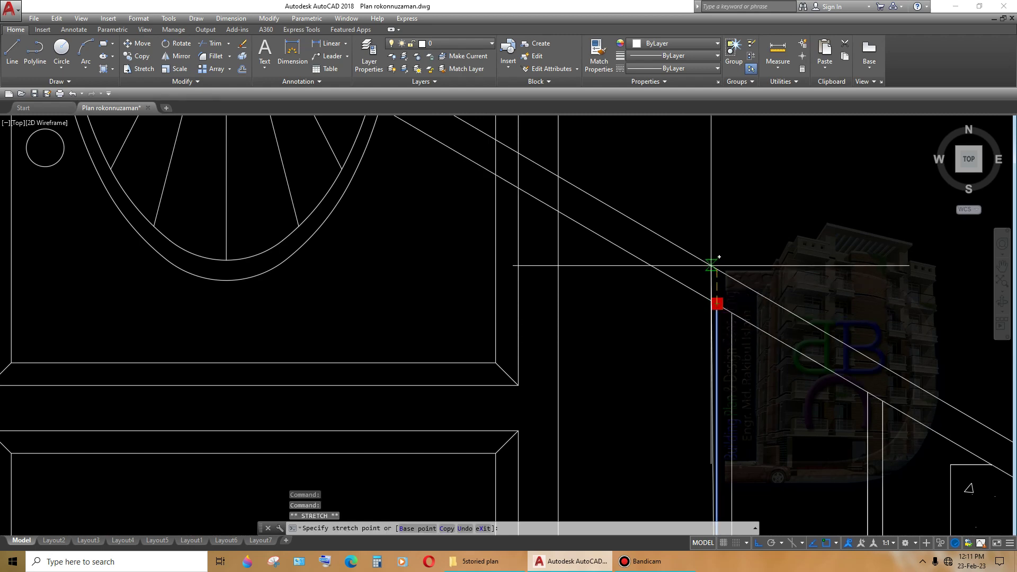
scroll(717, 268, up, 5)
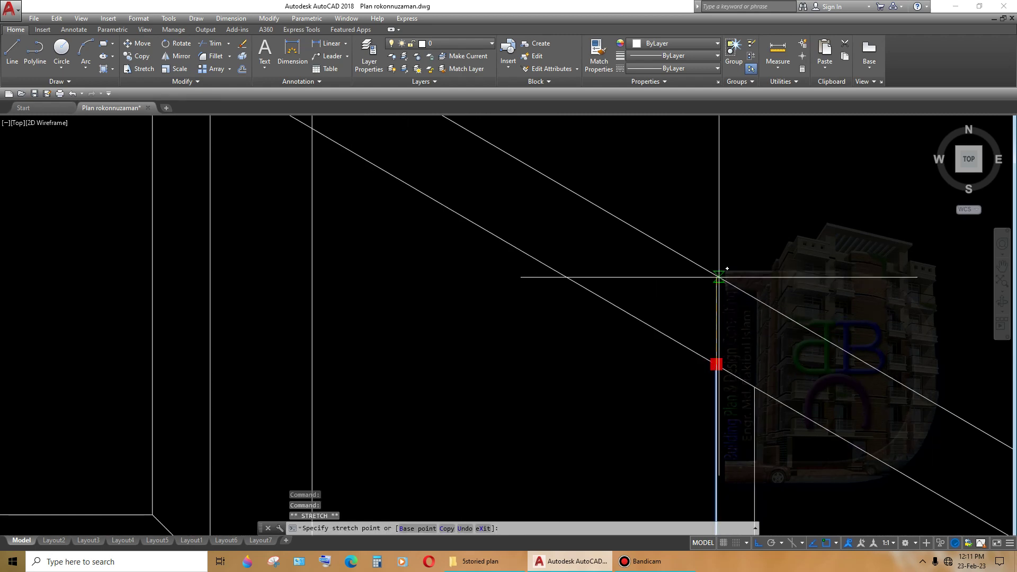
scroll(710, 269, down, 3)
scroll(734, 328, down, 2)
key(Escape)
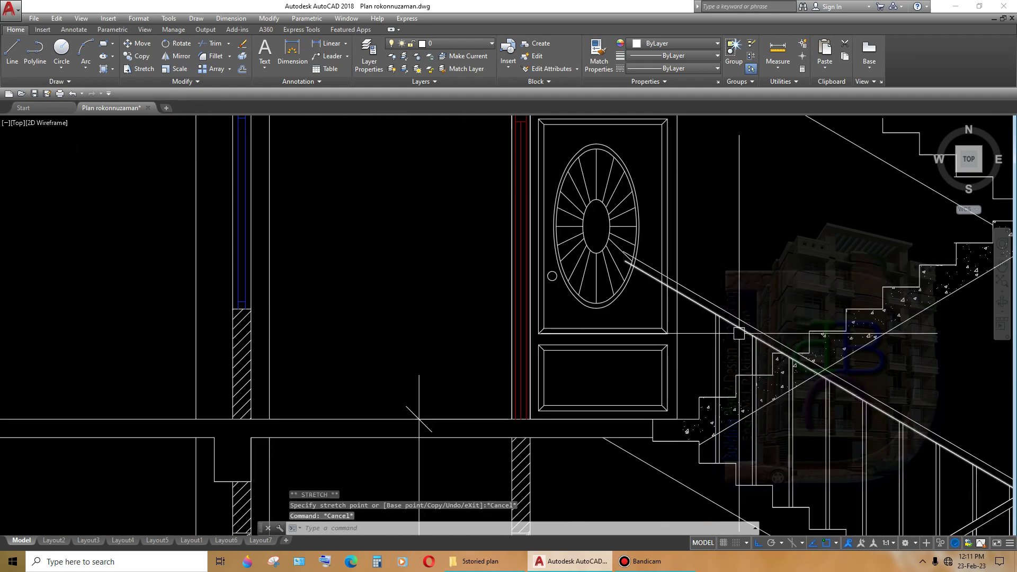
mouse_move(793, 366)
middle_down()
mouse_move(897, 365)
mouse_move(882, 374)
middle_up()
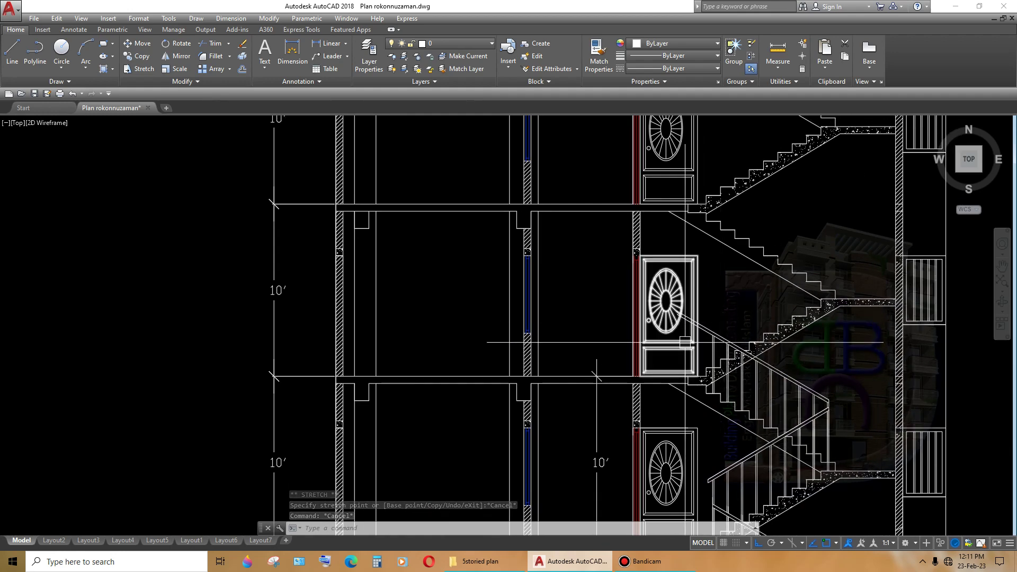
scroll(715, 342, up, 6)
scroll(720, 349, up, 2)
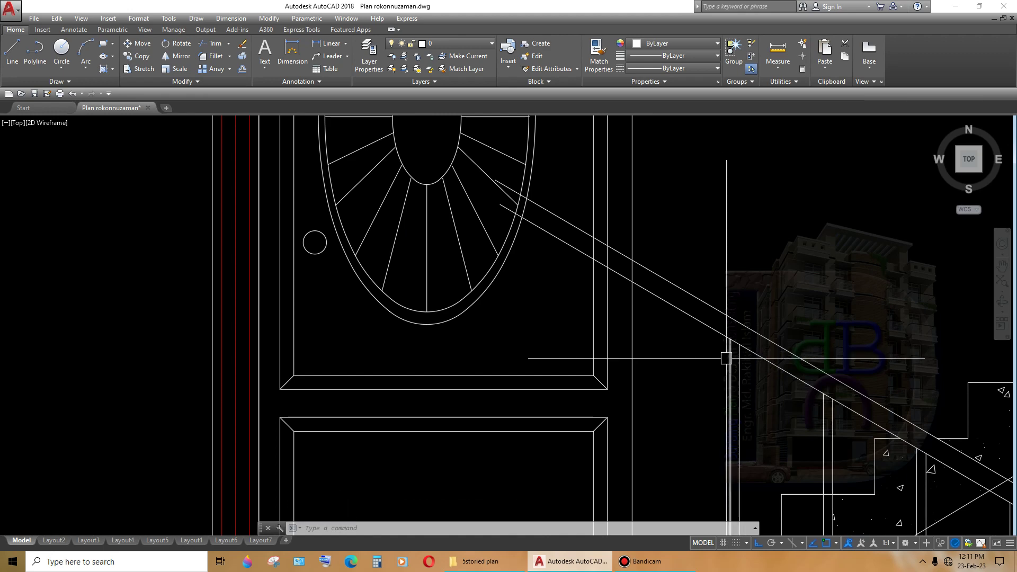
scroll(726, 358, down, 5)
middle_drag(726, 358, 582, 189)
scroll(778, 374, down, 2)
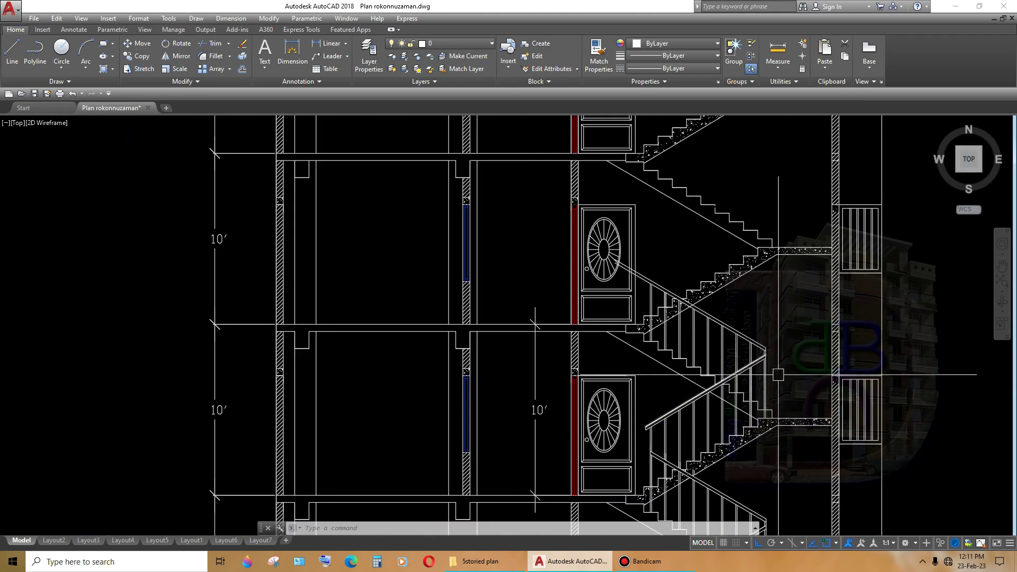
scroll(778, 374, up, 2)
scroll(794, 350, up, 1)
scroll(817, 329, down, 3)
scroll(818, 531, down, 1)
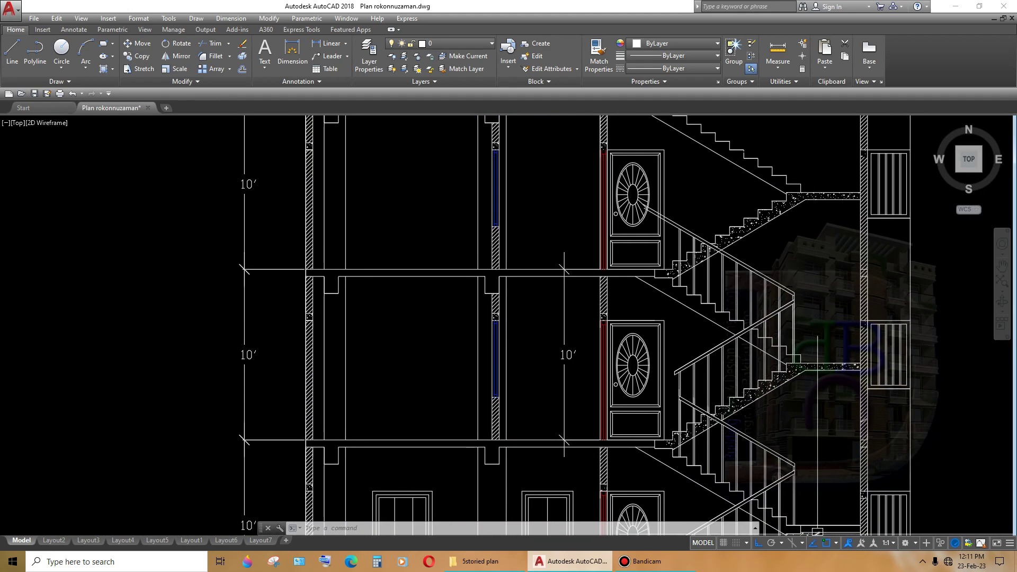
scroll(651, 294, down, 3)
scroll(664, 278, up, 3)
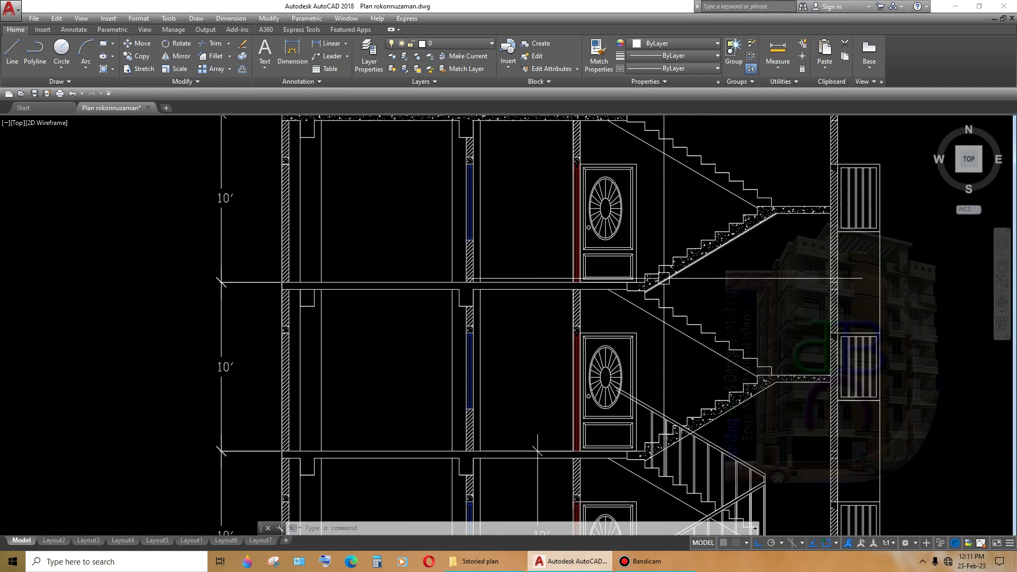
scroll(537, 451, down, 2)
scroll(539, 380, up, 2)
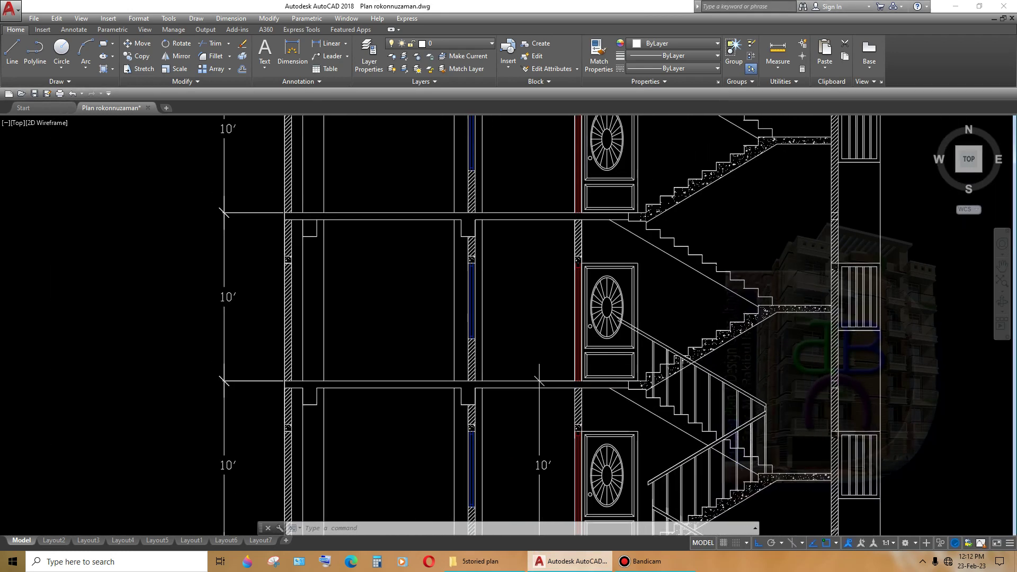
middle_drag(706, 391, 720, 340)
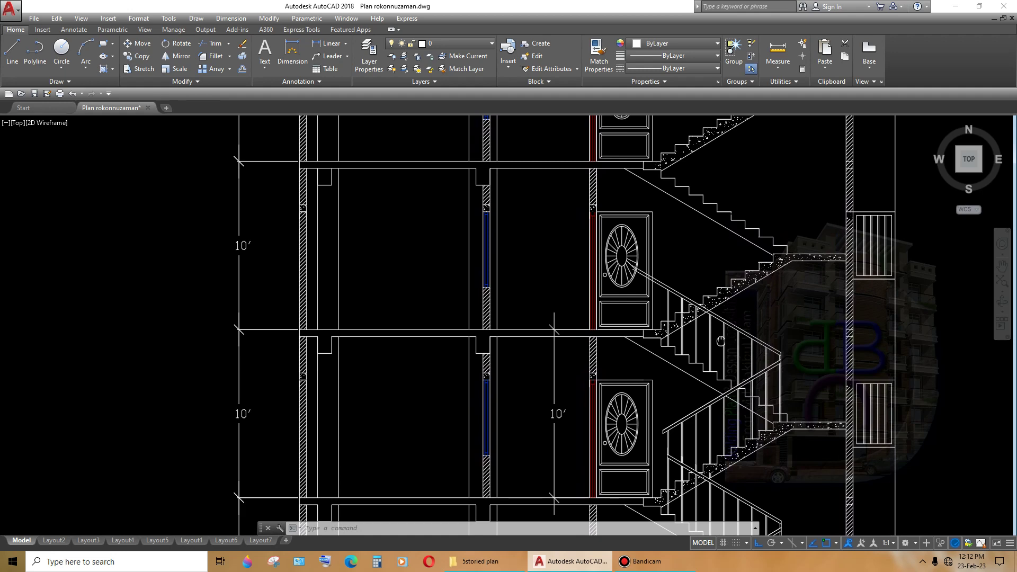
scroll(667, 301, up, 4)
scroll(673, 326, up, 4)
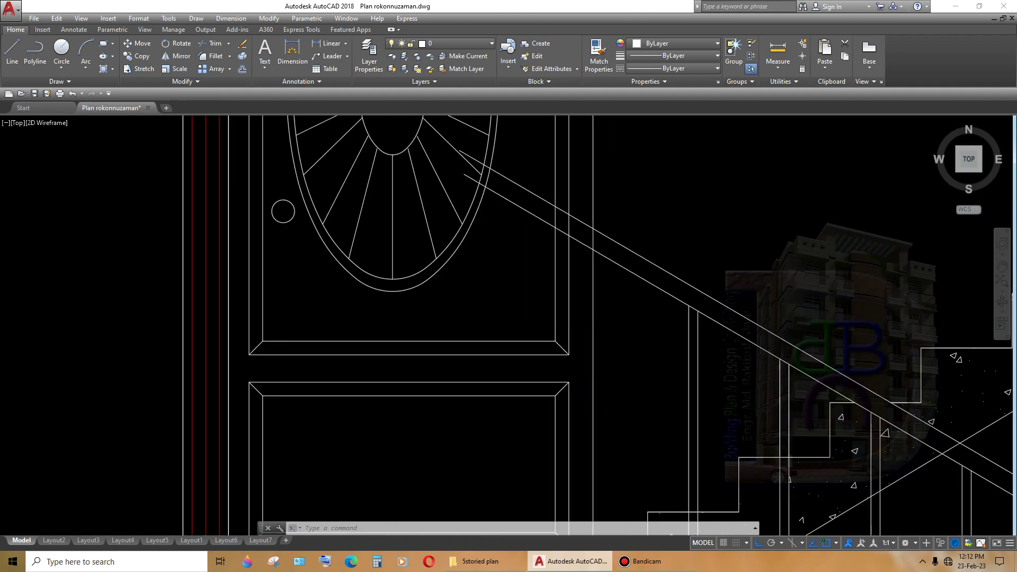
- Stretch the post's top end up to the handrail
click(689, 313)
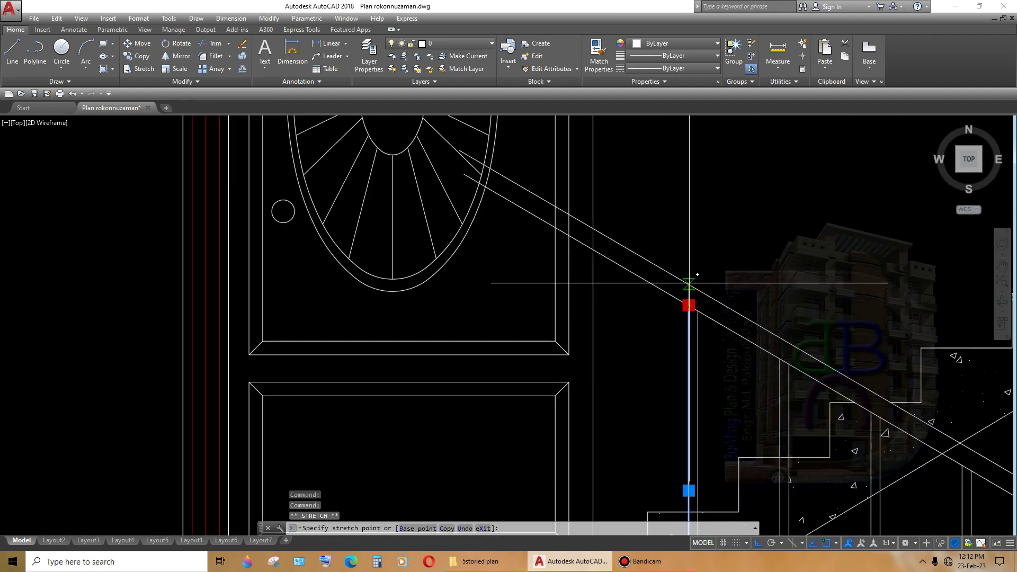
scroll(688, 284, up, 4)
click(677, 180)
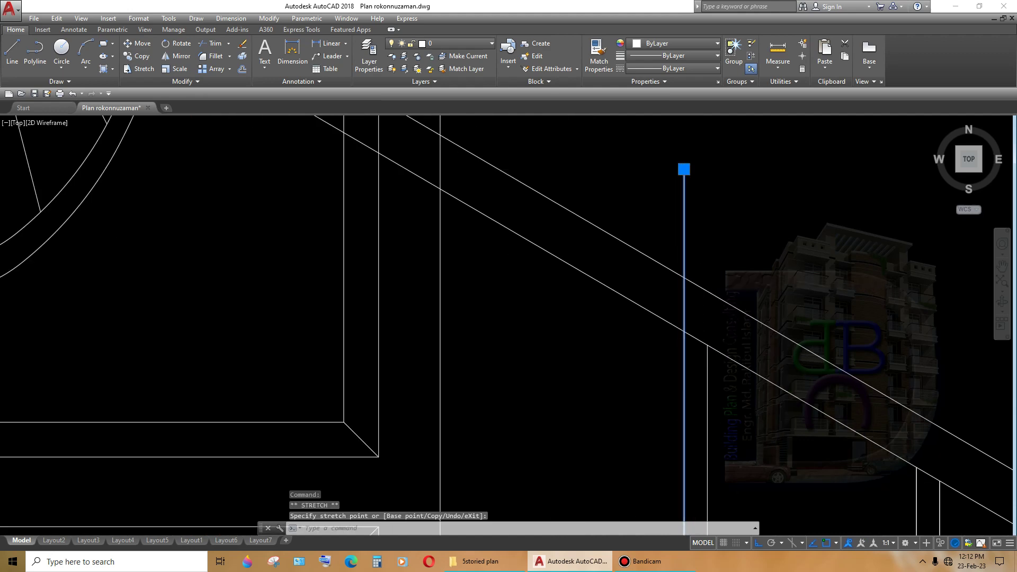
scroll(708, 322, down, 3)
key(Escape)
- Try trimming the diagonal line by the door with TR, then cancel
text(tr)
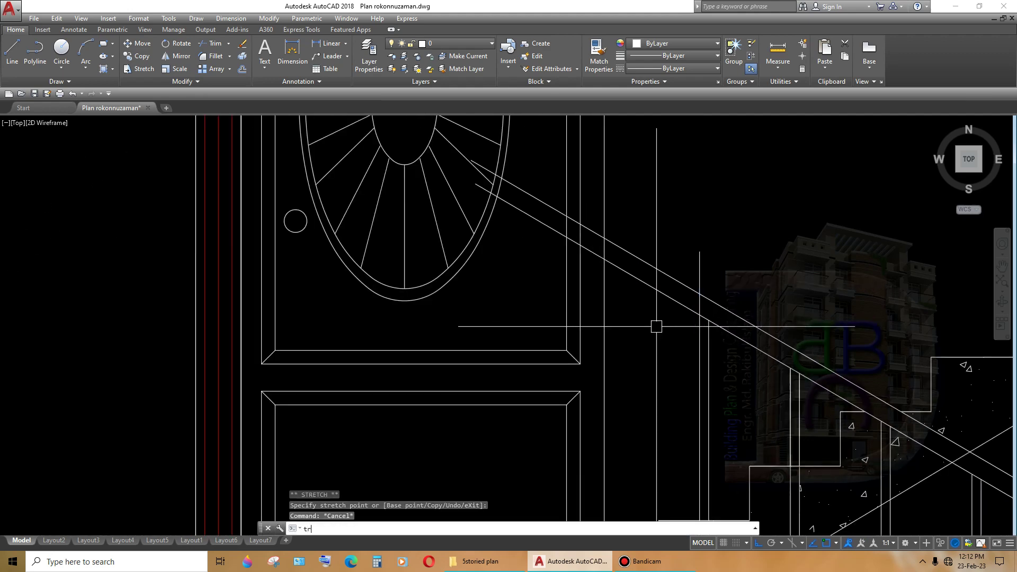
key(Return)
scroll(685, 327, down, 2)
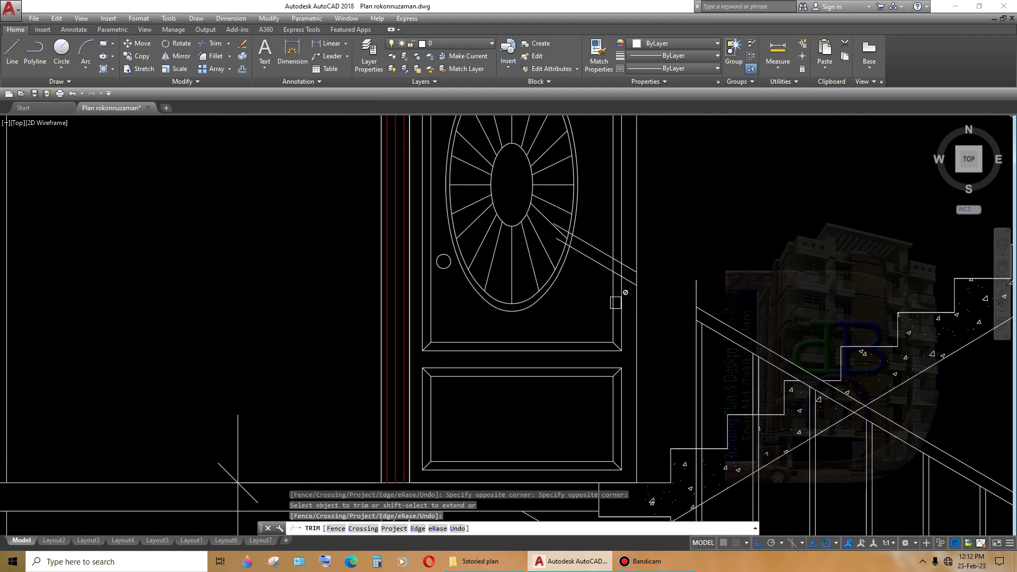
click(606, 275)
scroll(607, 275, up, 2)
key(Escape)
- Erase the two sloping handrail pieces crossing the door with the round window
click(588, 226)
click(583, 255)
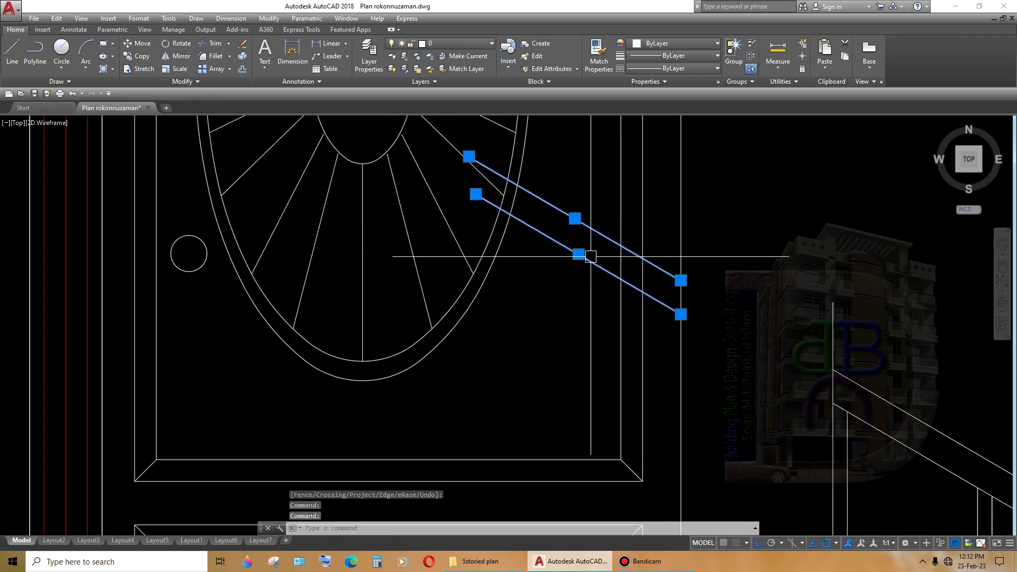
key(Delete)
scroll(806, 453, down, 3)
scroll(805, 453, down, 2)
scroll(768, 397, down, 1)
scroll(727, 338, up, 1)
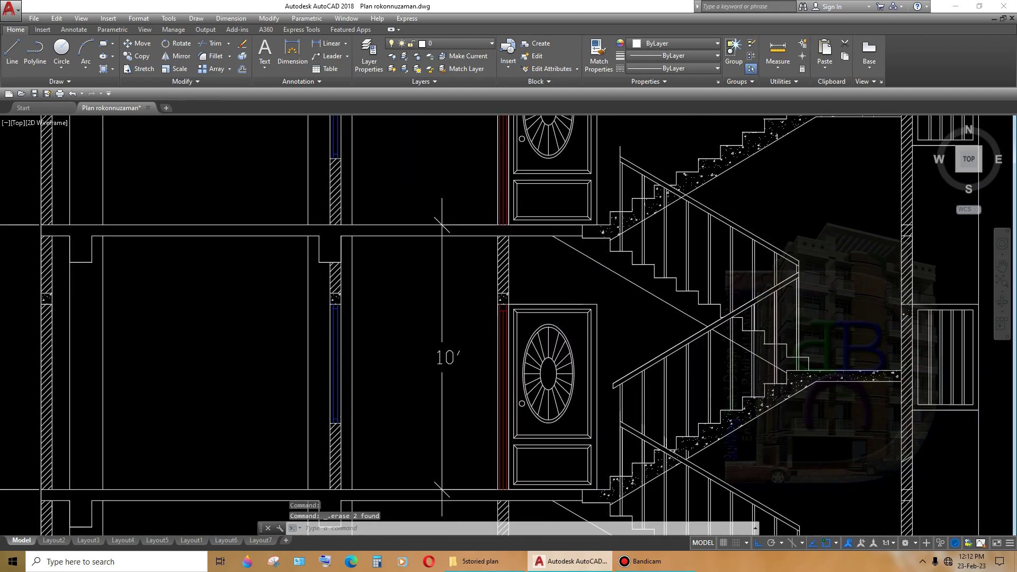
scroll(726, 338, up, 2)
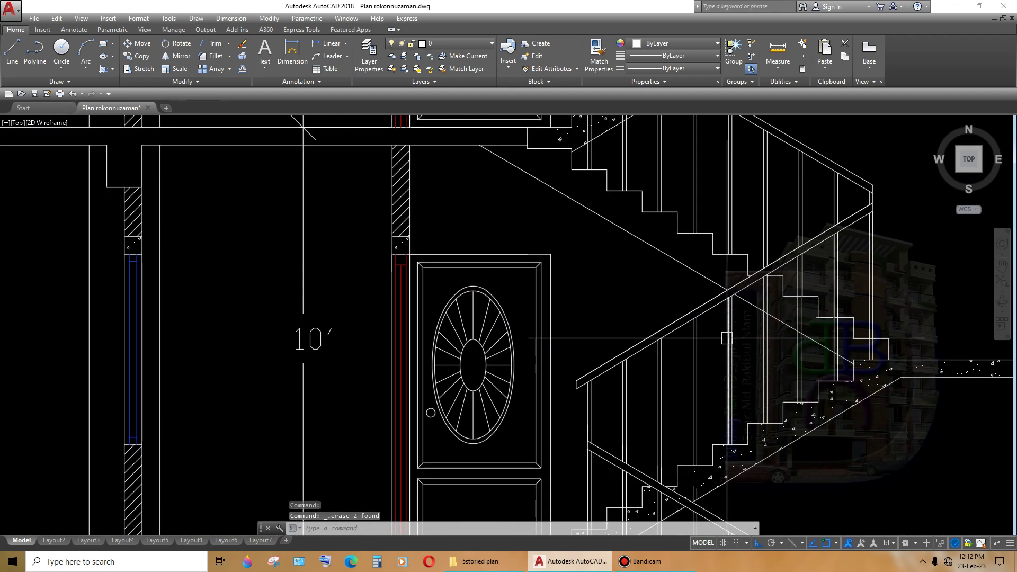
- Crossing-select the handrails and posts of both stair flights on one floor
click(586, 395)
scroll(788, 386, up, 1)
scroll(788, 386, down, 1)
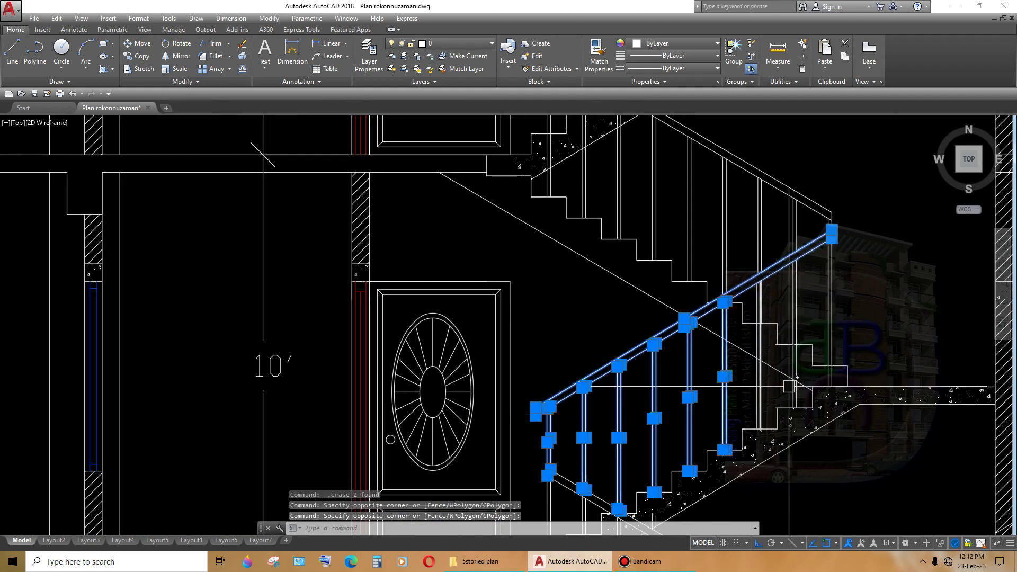
scroll(788, 386, up, 3)
scroll(690, 404, down, 1)
scroll(738, 450, up, 1)
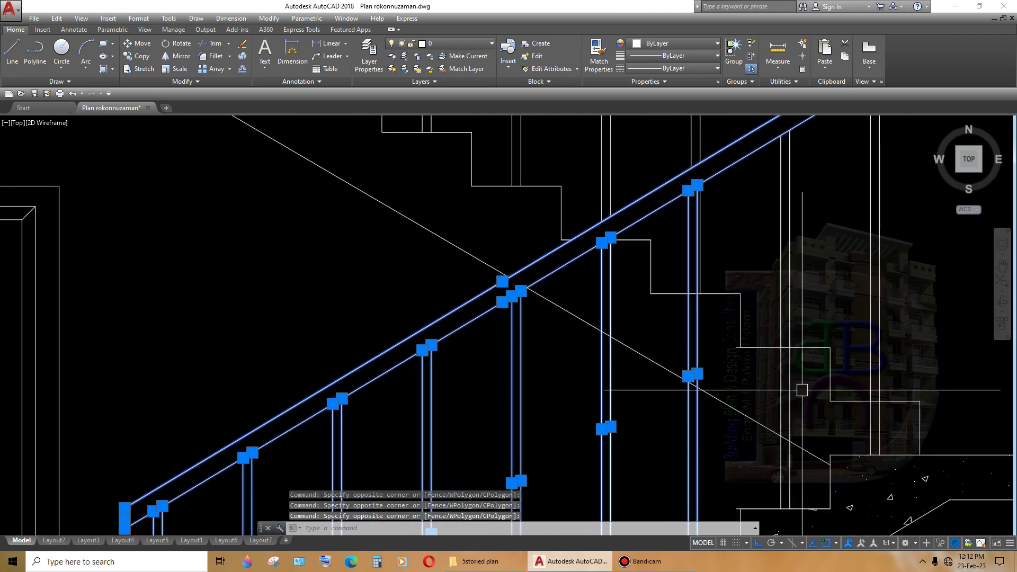
scroll(801, 389, down, 3)
scroll(831, 322, up, 1)
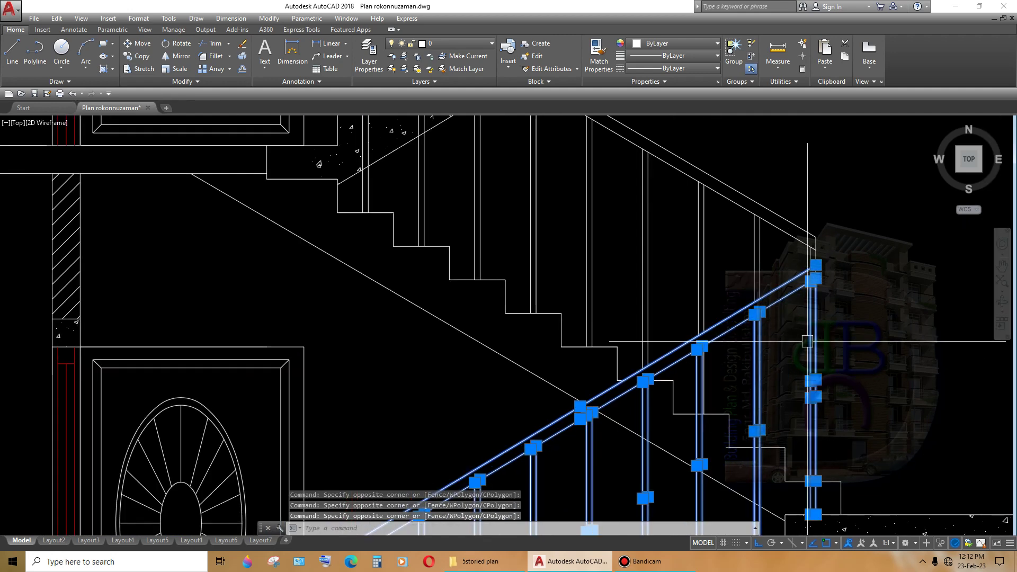
scroll(807, 340, down, 1)
scroll(810, 329, down, 2)
scroll(821, 317, up, 2)
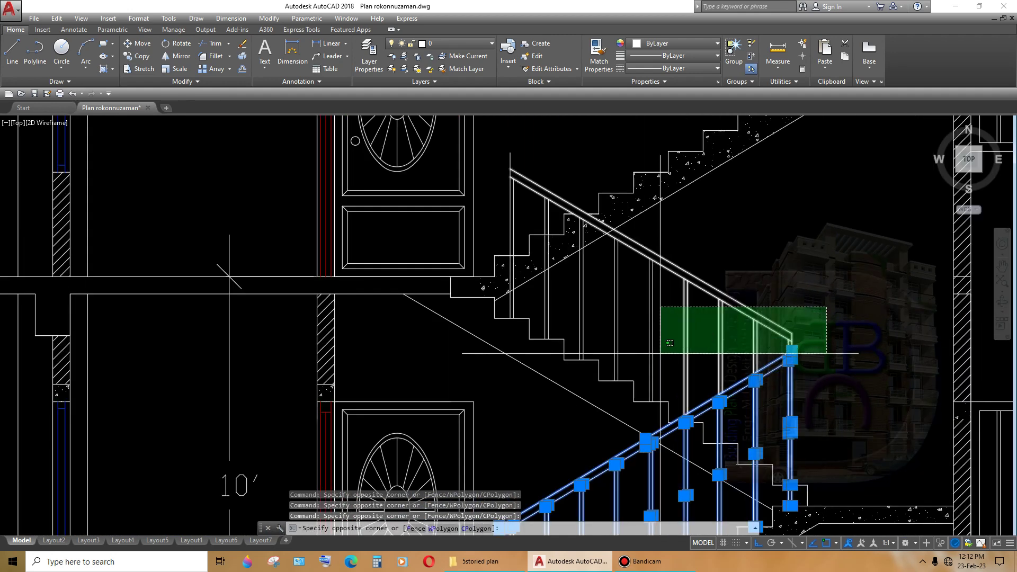
click(635, 354)
scroll(636, 354, down, 1)
scroll(702, 342, up, 1)
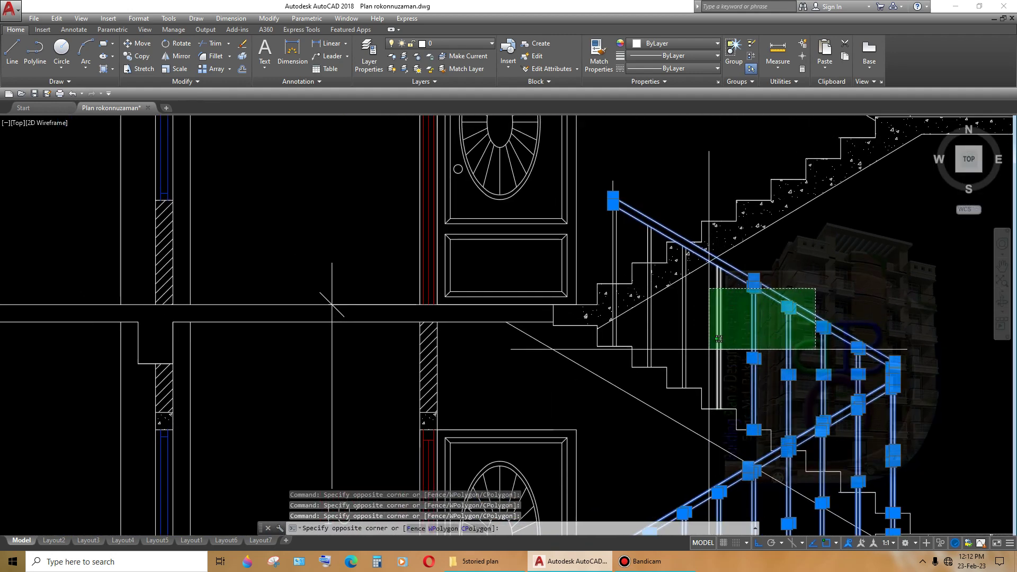
click(710, 349)
- Zoom and pan so the floors above the selected railings are in view
scroll(709, 348, up, 2)
scroll(735, 383, up, 1)
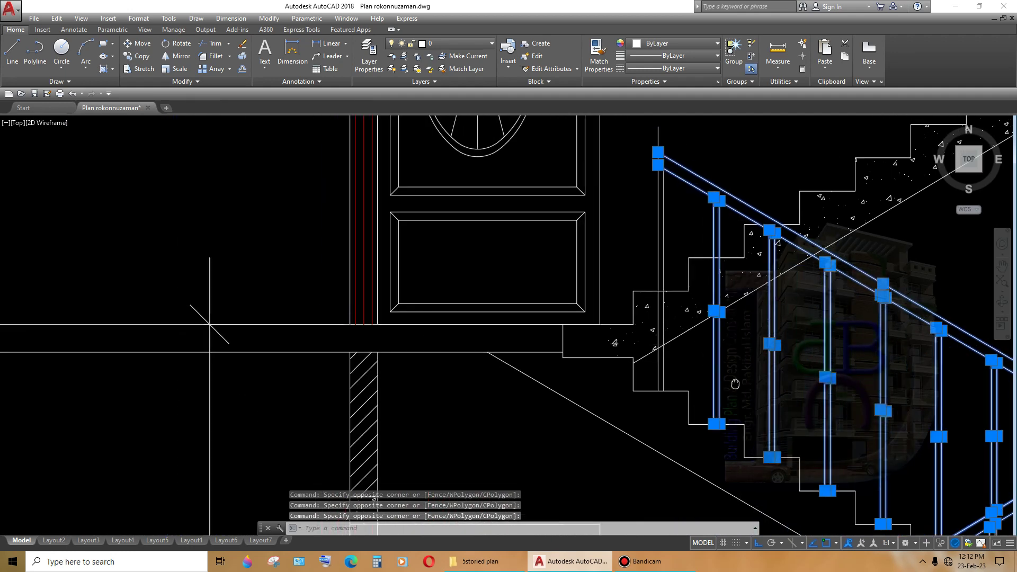
scroll(735, 383, up, 2)
scroll(683, 281, down, 3)
scroll(741, 318, down, 1)
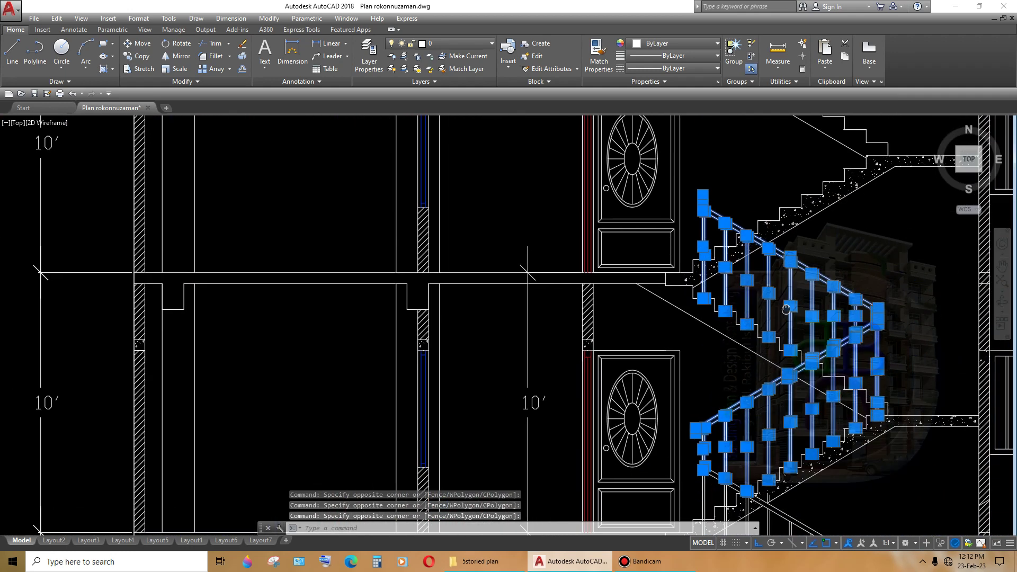
scroll(774, 337, down, 2)
scroll(747, 335, up, 3)
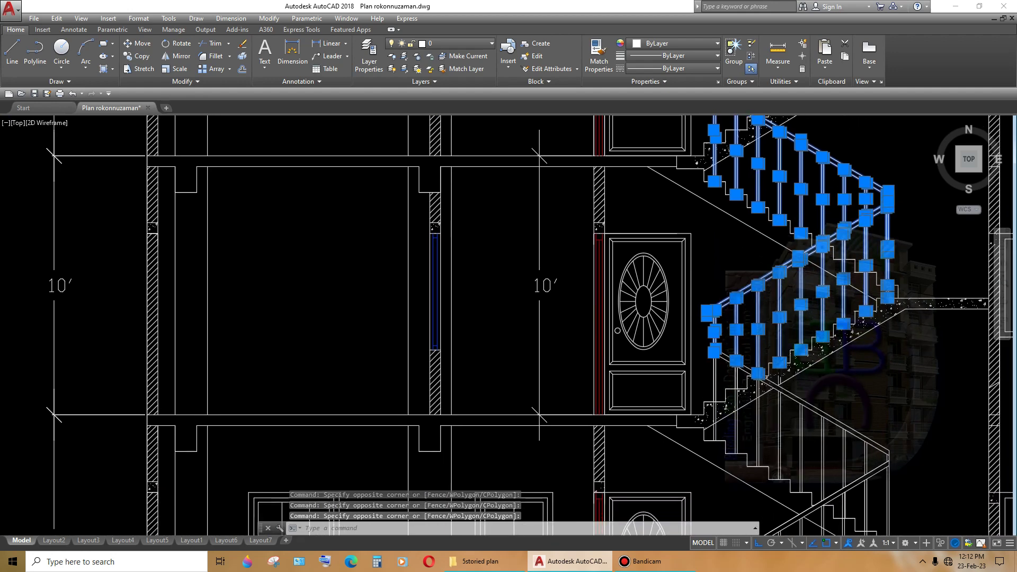
scroll(773, 360, down, 2)
scroll(795, 384, up, 3)
scroll(803, 377, down, 2)
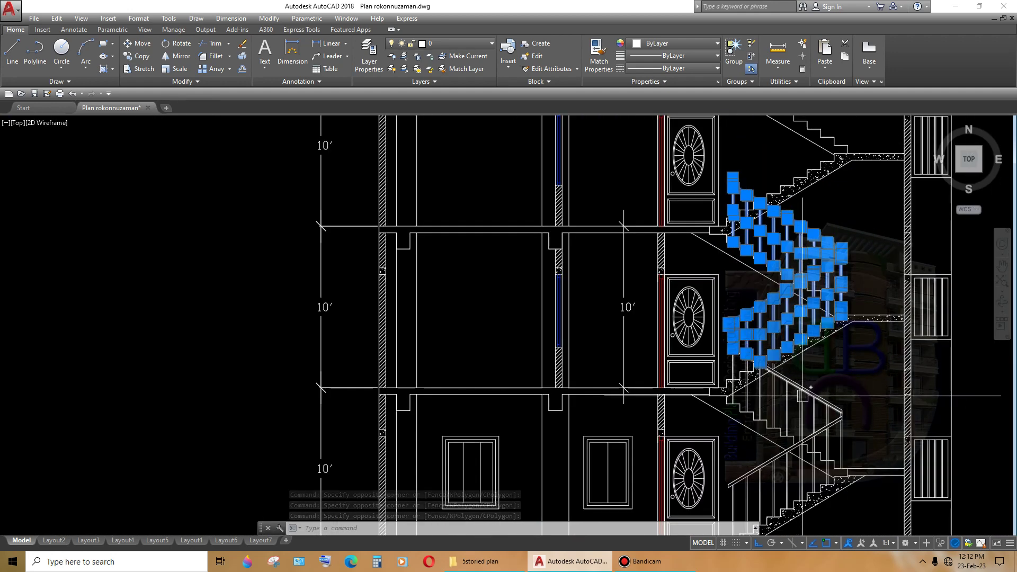
mouse_move(804, 282)
middle_down()
mouse_move(806, 398)
mouse_move(801, 371)
middle_up()
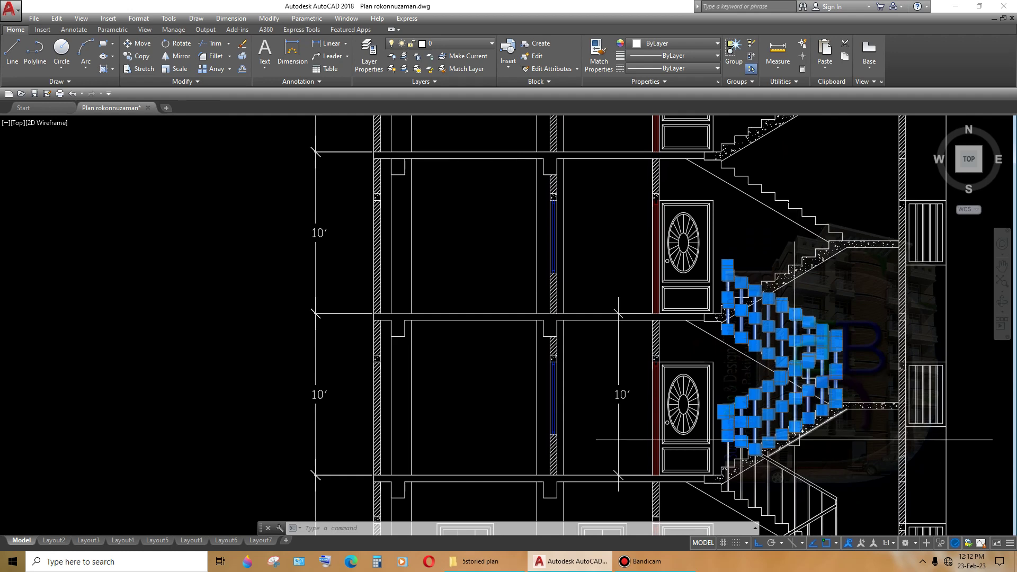
middle_drag(793, 439, 766, 353)
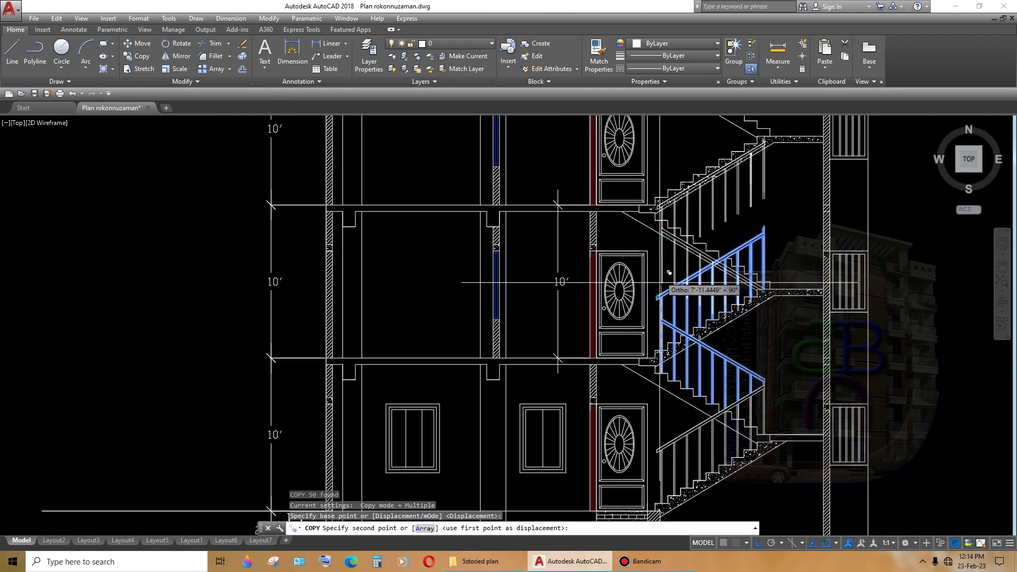
- Place copies of the railings and posts 10', 20' and 30' straight upward with Ortho on
scroll(665, 258, up, 2)
middle_drag(655, 300, 660, 412)
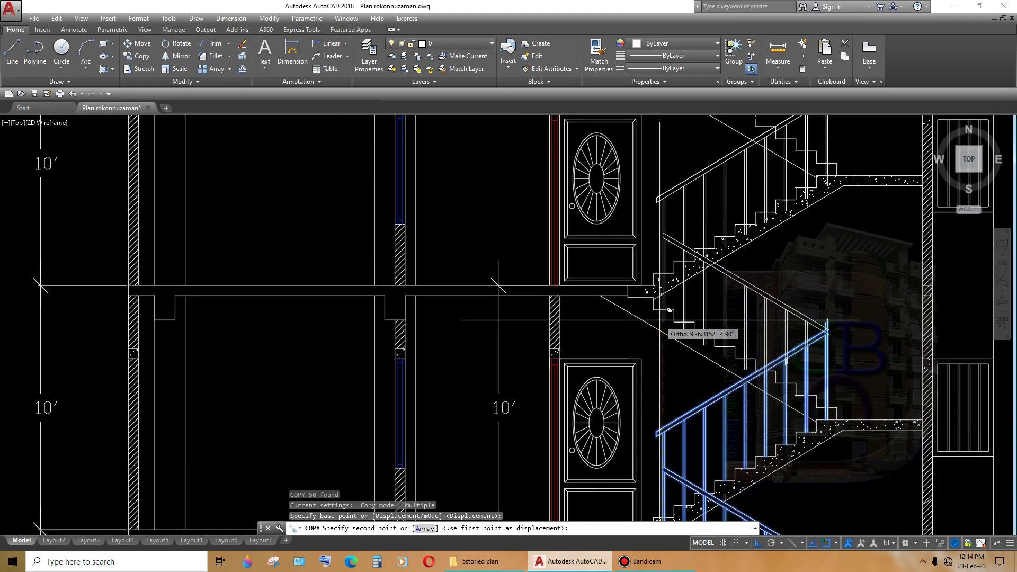
text(10')
key(Return)
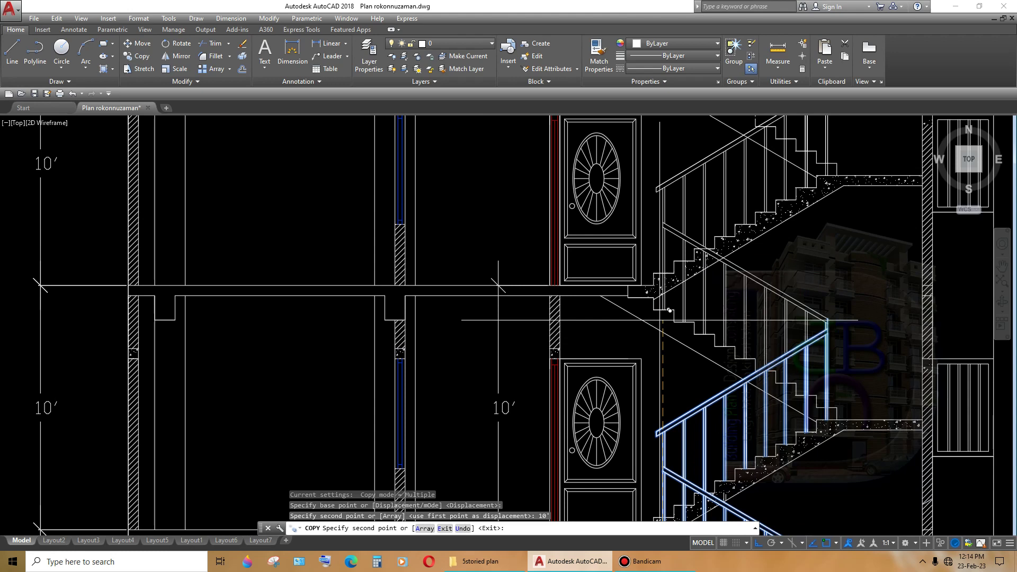
scroll(669, 311, down, 4)
scroll(686, 339, up, 2)
scroll(683, 296, down, 2)
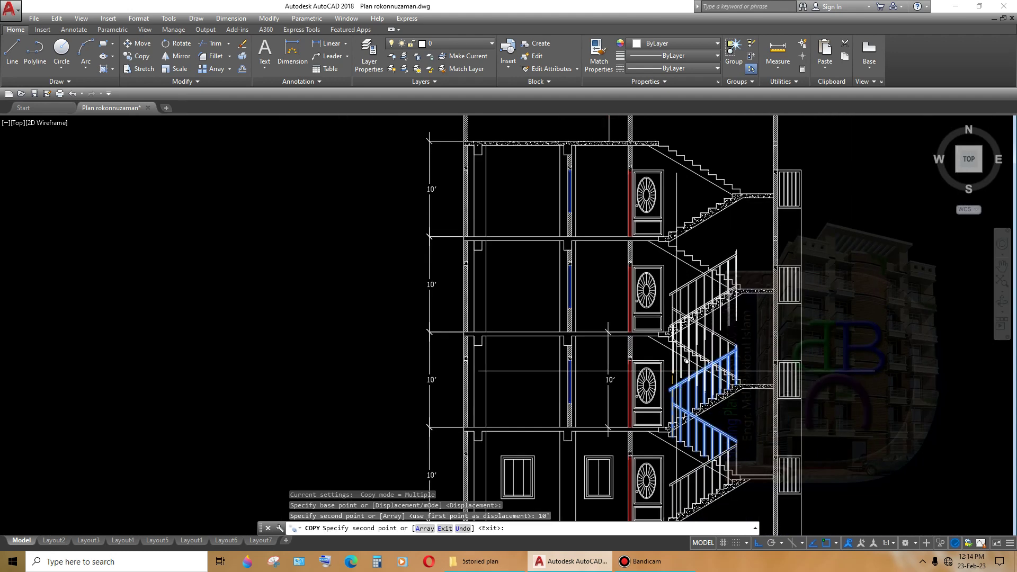
scroll(681, 269, up, 2)
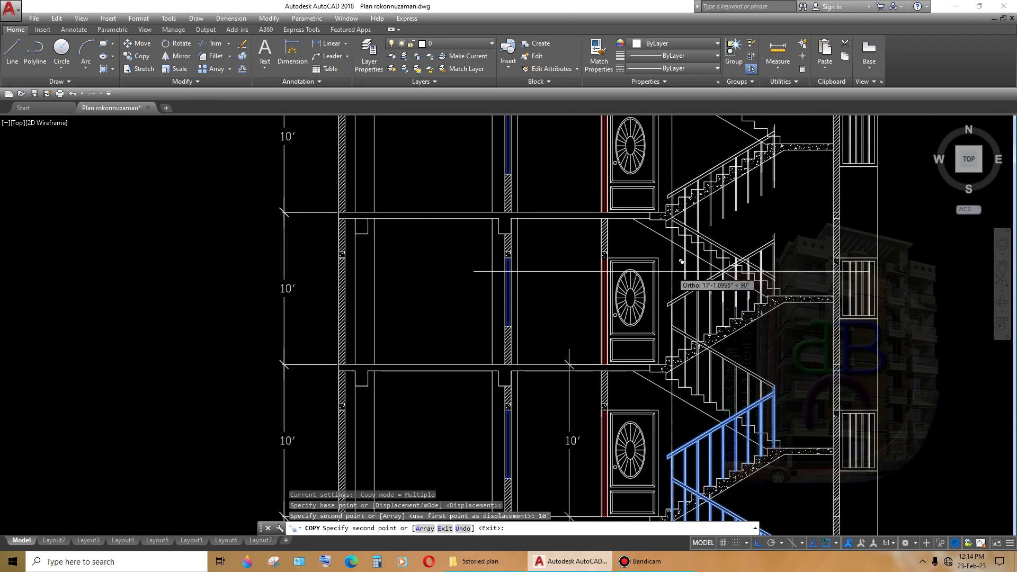
text(20)
key(Return)
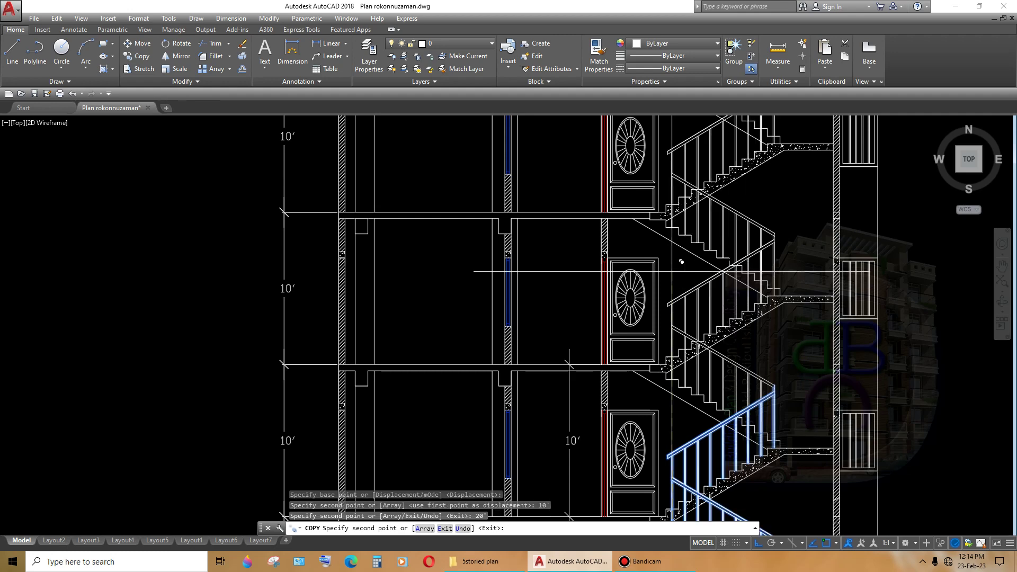
scroll(682, 262, down, 2)
scroll(683, 254, down, 1)
scroll(689, 246, up, 1)
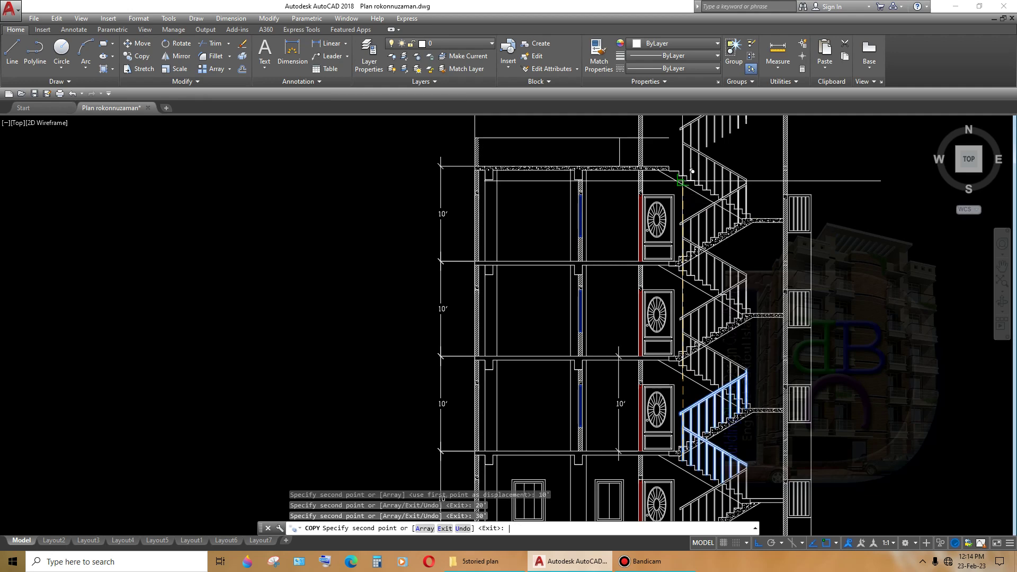
scroll(681, 180, down, 4)
- End the copy and erase the 30 surplus railing objects on the topmost flight
scroll(698, 324, up, 6)
key(Escape)
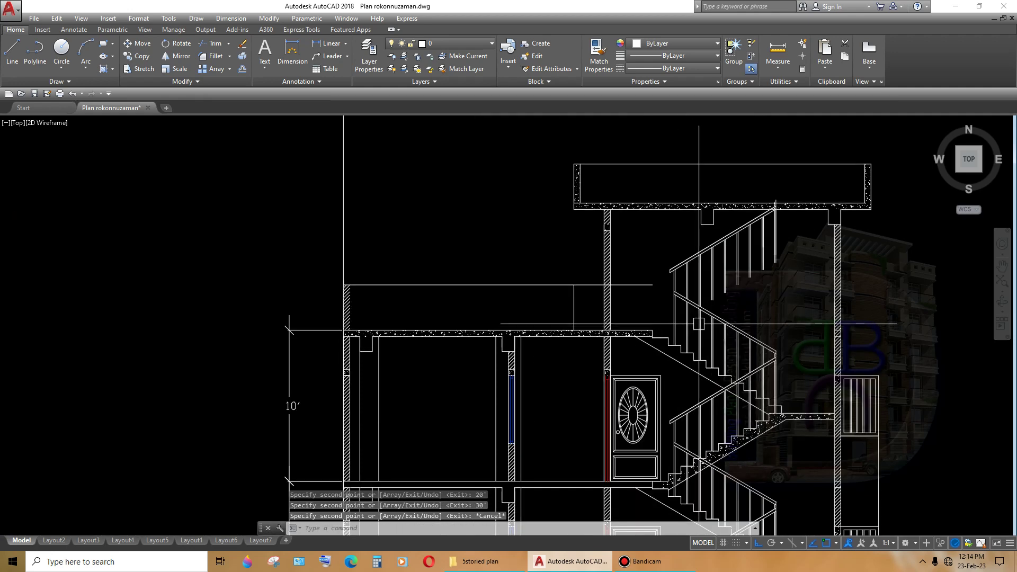
scroll(699, 324, up, 3)
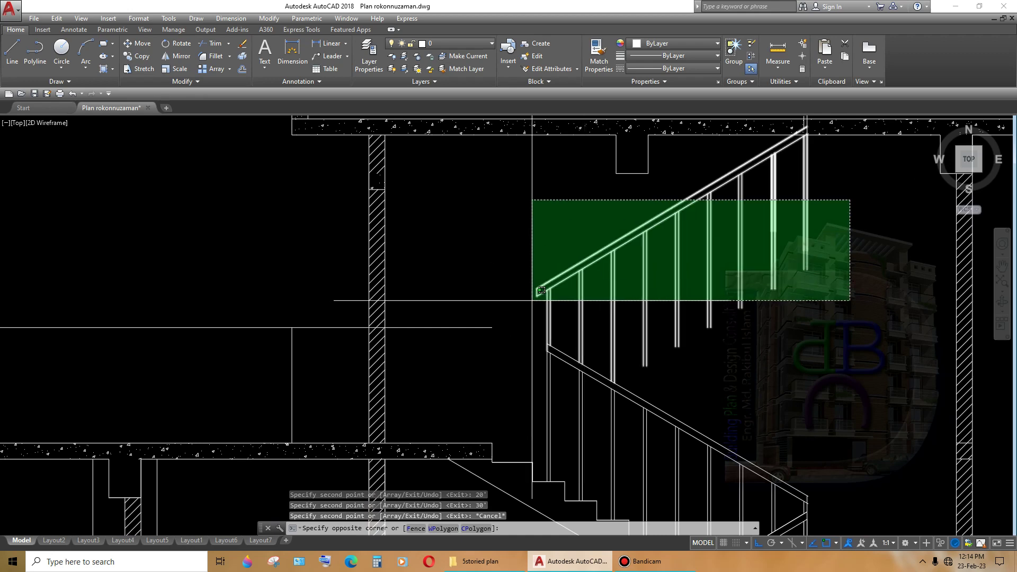
click(533, 294)
key(Delete)
- Pan down to the ground floor and back up to review each floor's copied railings
scroll(608, 348, down, 2)
middle_drag(608, 347, 669, 392)
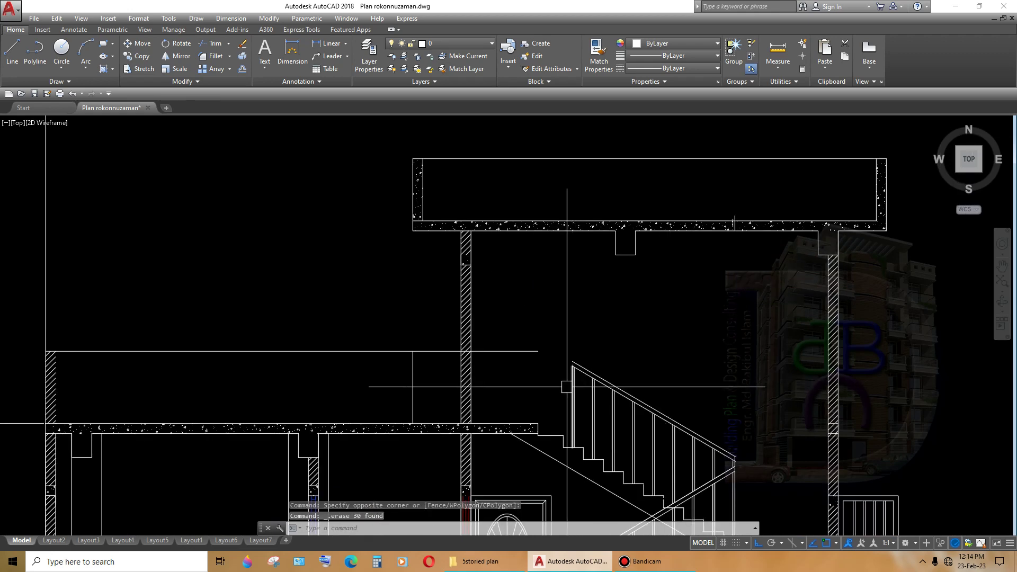
scroll(612, 422, down, 3)
scroll(613, 422, down, 2)
scroll(646, 462, up, 5)
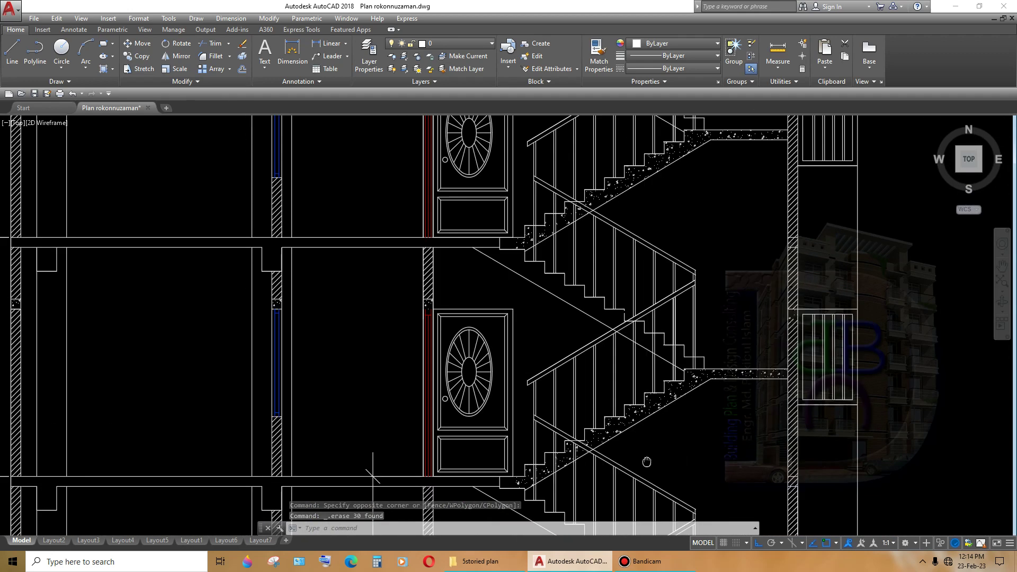
middle_drag(647, 462, 624, 430)
scroll(624, 430, up, 1)
scroll(623, 430, down, 1)
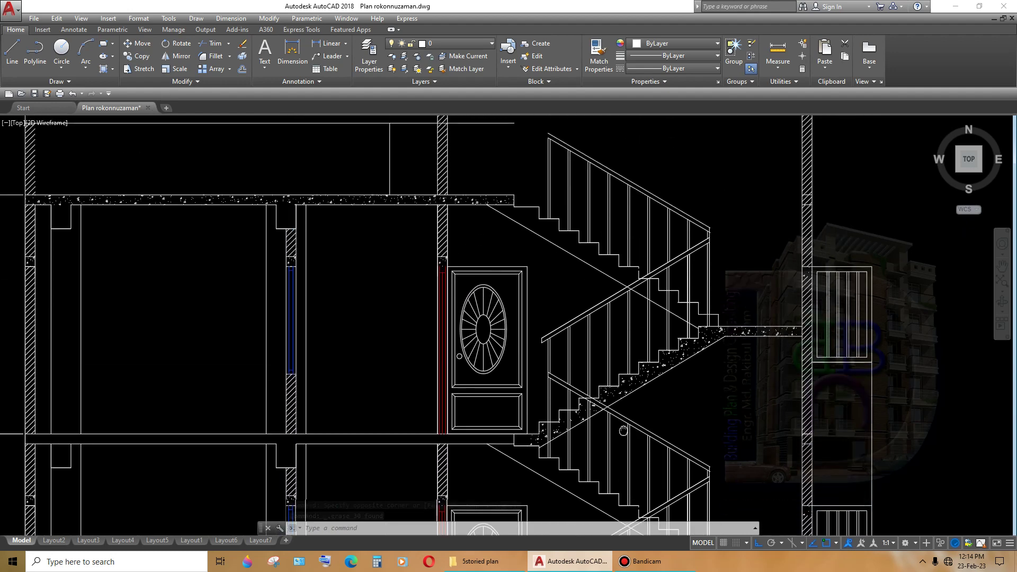
scroll(623, 430, down, 2)
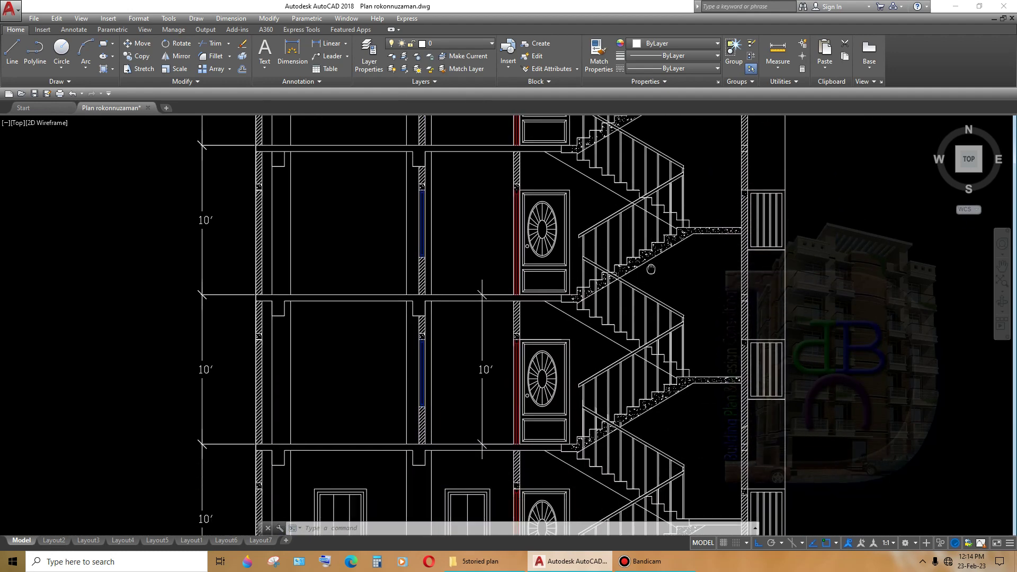
middle_drag(651, 269, 675, 132)
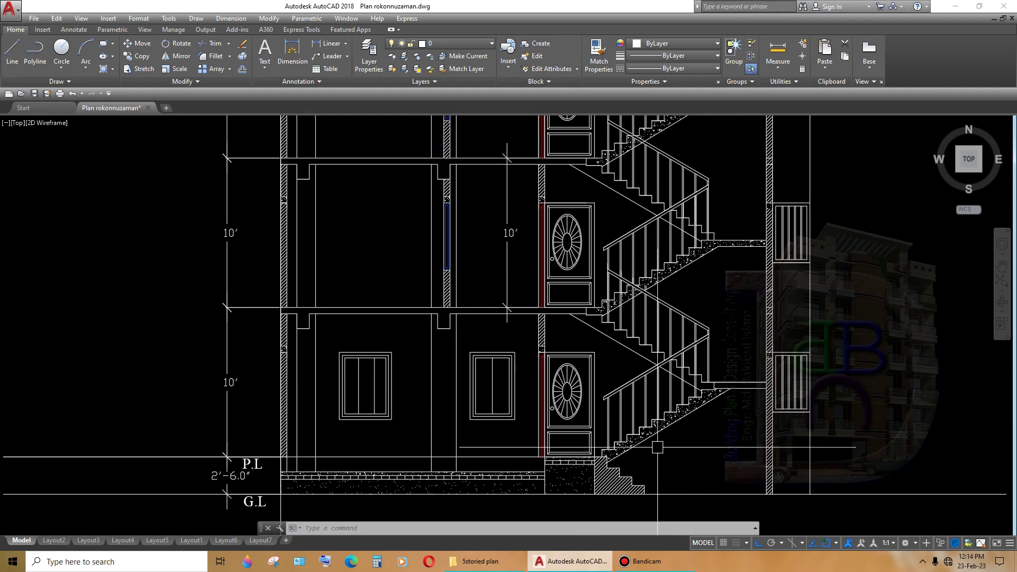
scroll(657, 446, up, 2)
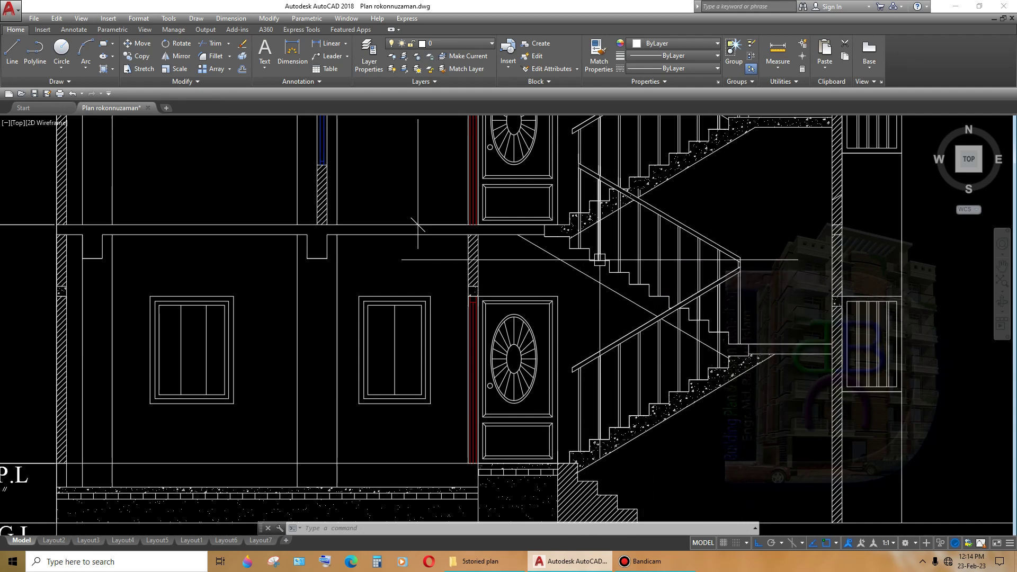
mouse_move(622, 303)
middle_down()
mouse_move(677, 366)
mouse_move(666, 292)
mouse_move(660, 407)
middle_up()
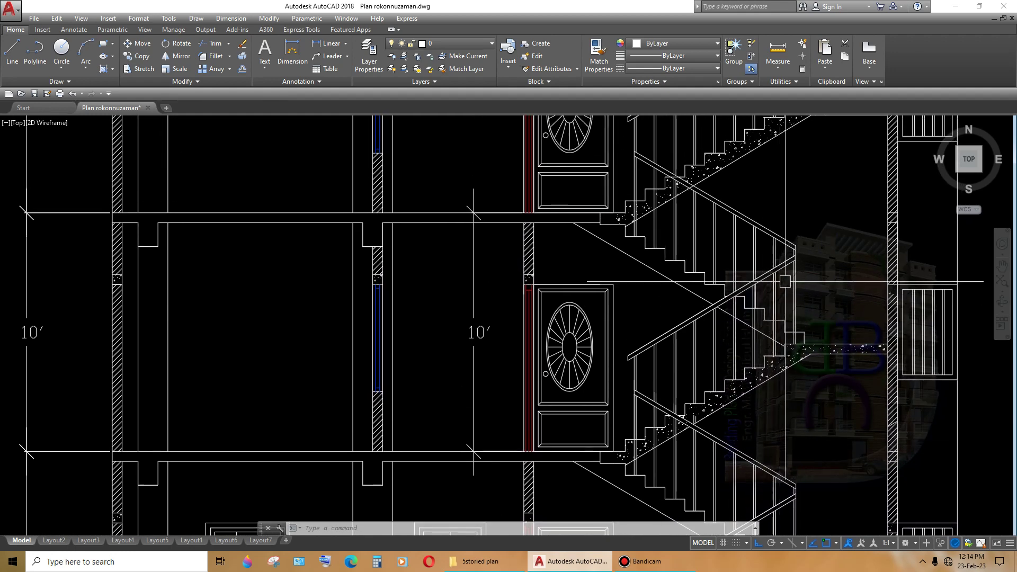
middle_drag(785, 281, 764, 238)
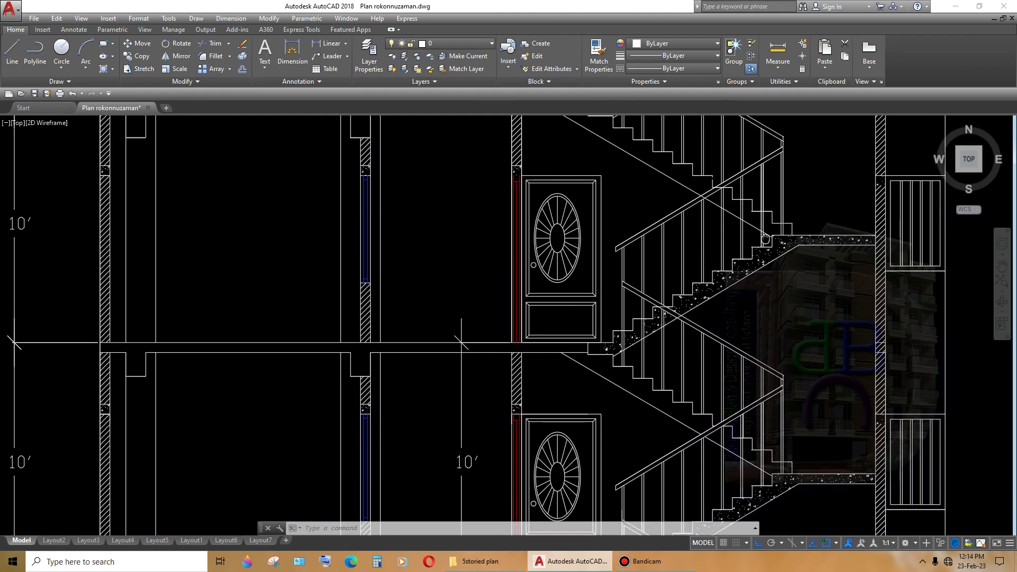
middle_drag(784, 482, 778, 364)
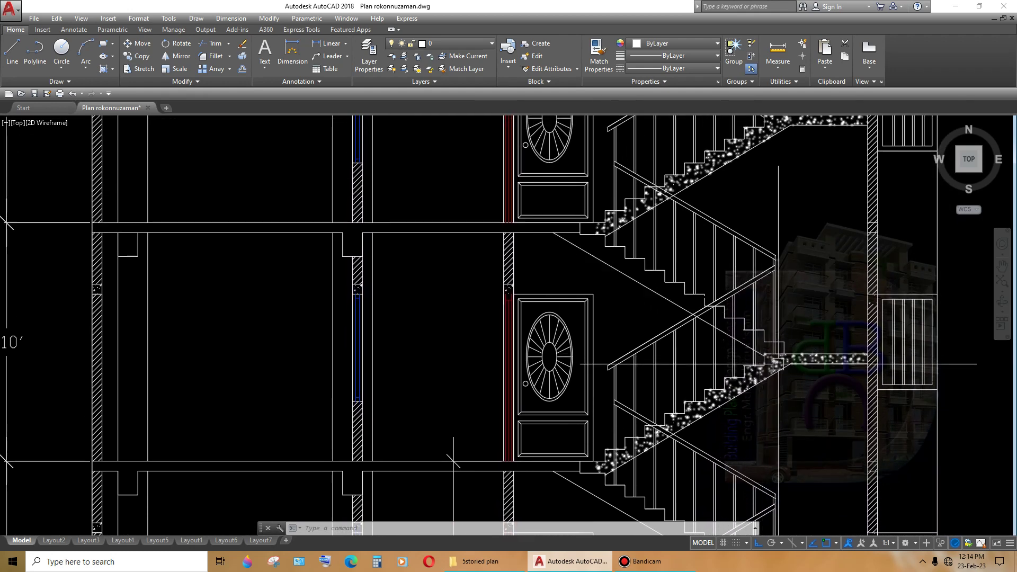
- Erase the two short lines where the handrail crosses the landing
scroll(777, 363, down, 2)
scroll(699, 376, up, 3)
scroll(699, 376, up, 2)
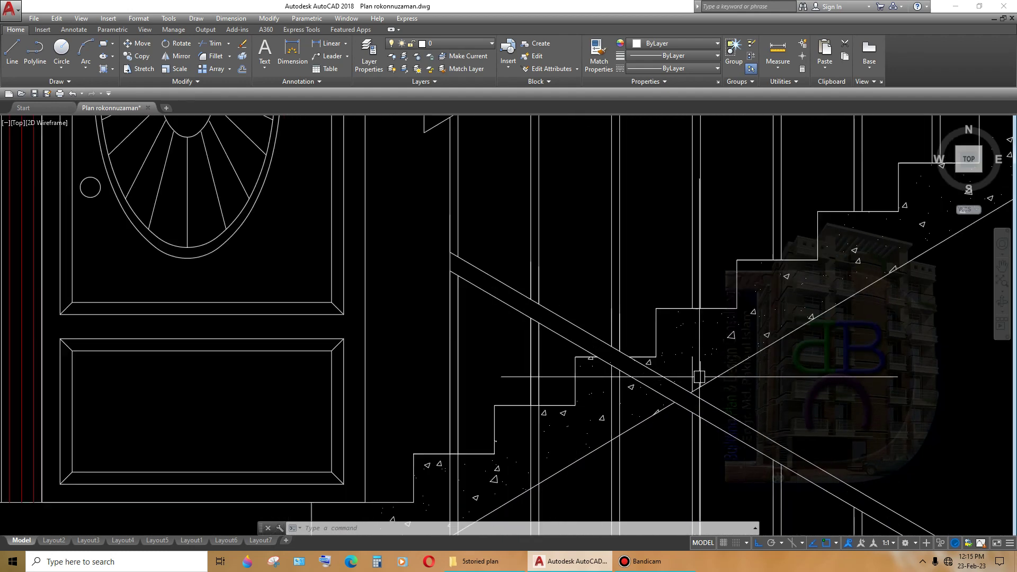
scroll(699, 376, up, 4)
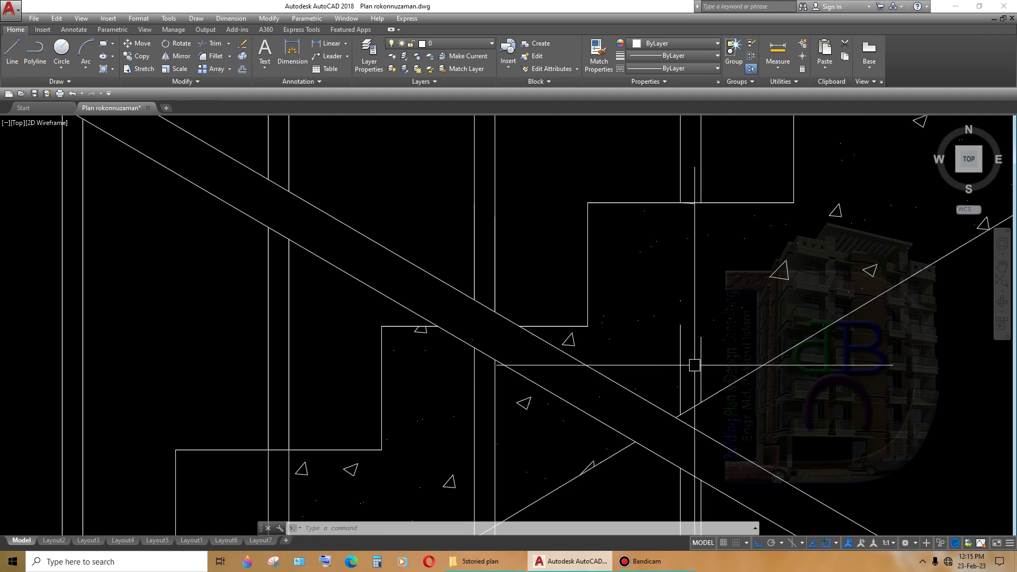
scroll(701, 363, down, 3)
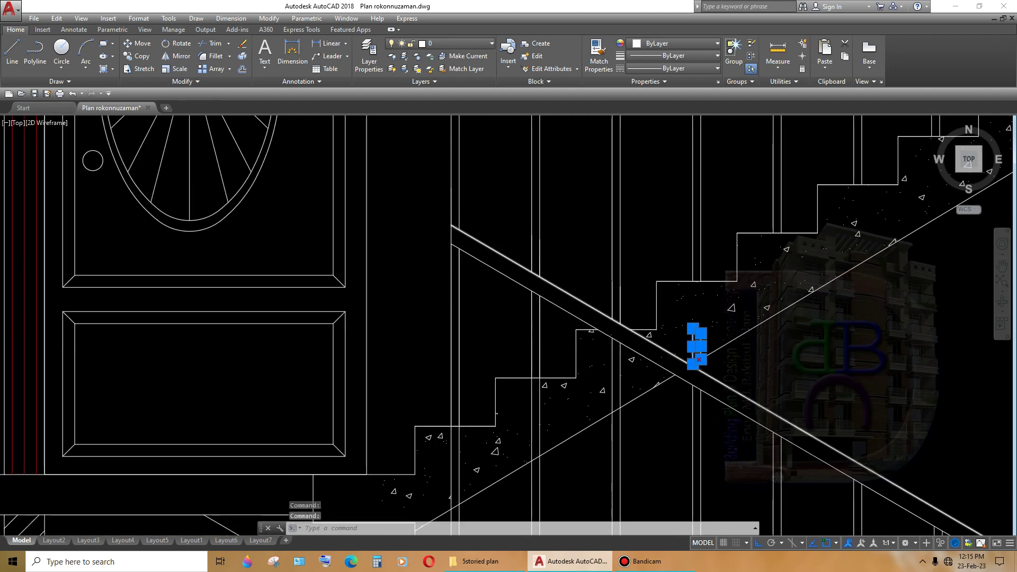
key(Delete)
scroll(693, 349, up, 3)
scroll(694, 350, down, 2)
scroll(692, 346, down, 1)
scroll(692, 346, down, 1)
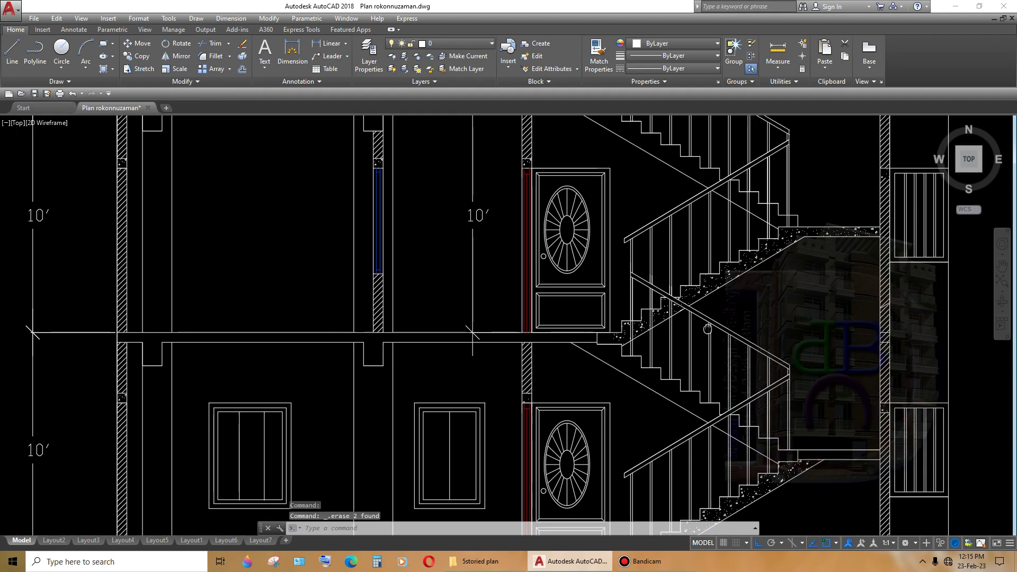
scroll(692, 345, up, 3)
scroll(709, 370, up, 2)
scroll(729, 391, down, 5)
scroll(722, 380, up, 1)
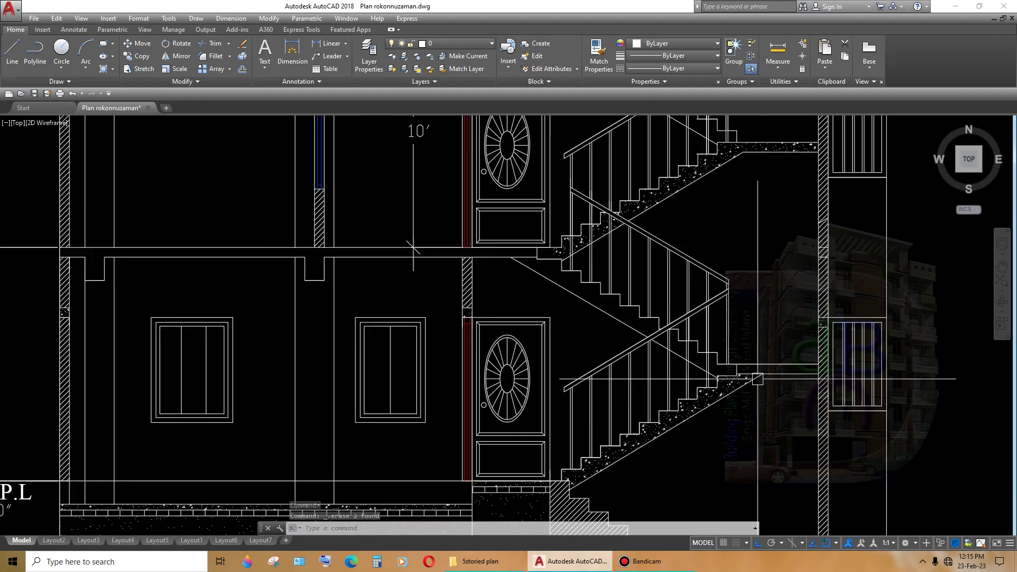
scroll(715, 365, up, 4)
scroll(707, 349, down, 6)
scroll(700, 336, up, 1)
scroll(702, 344, up, 1)
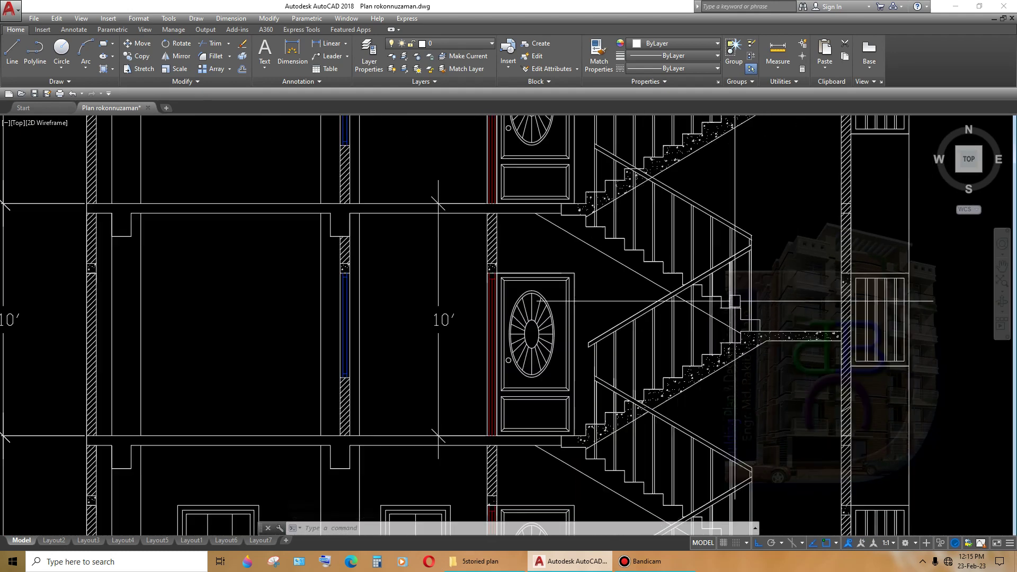
scroll(707, 360, up, 2)
scroll(713, 380, up, 3)
- Trim the handrail line overshooting the landing and the diagonal rail past the post
text(tr)
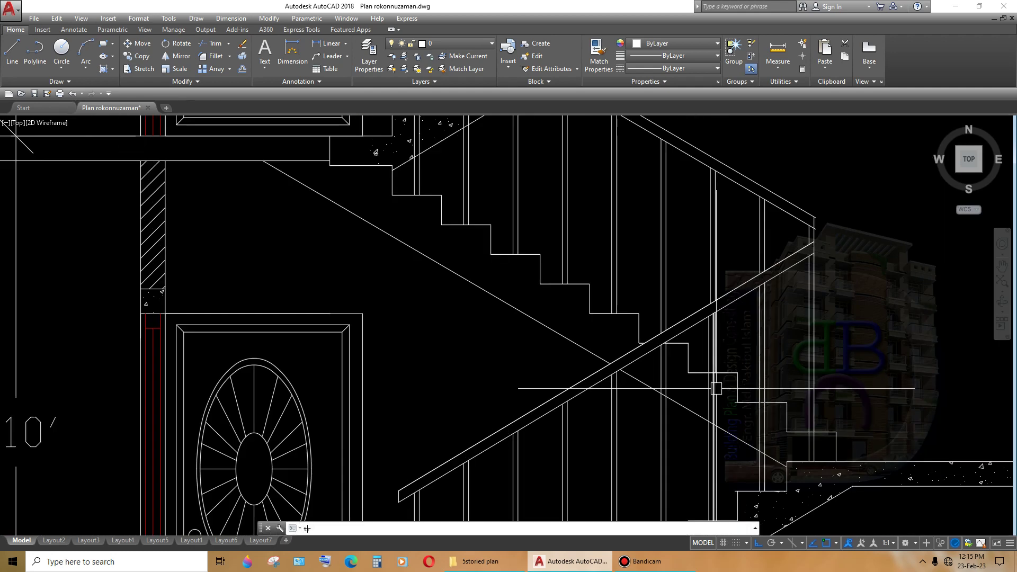
key(Return)
key(Return)
scroll(716, 384, up, 2)
click(725, 386)
scroll(726, 386, down, 3)
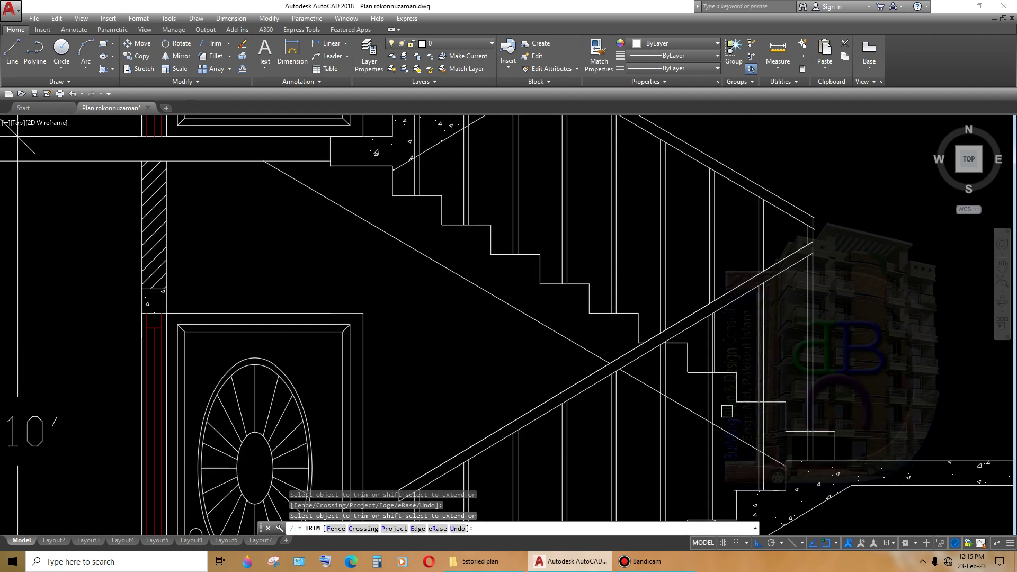
scroll(726, 385, up, 1)
scroll(726, 385, down, 2)
scroll(729, 388, up, 5)
scroll(726, 391, up, 3)
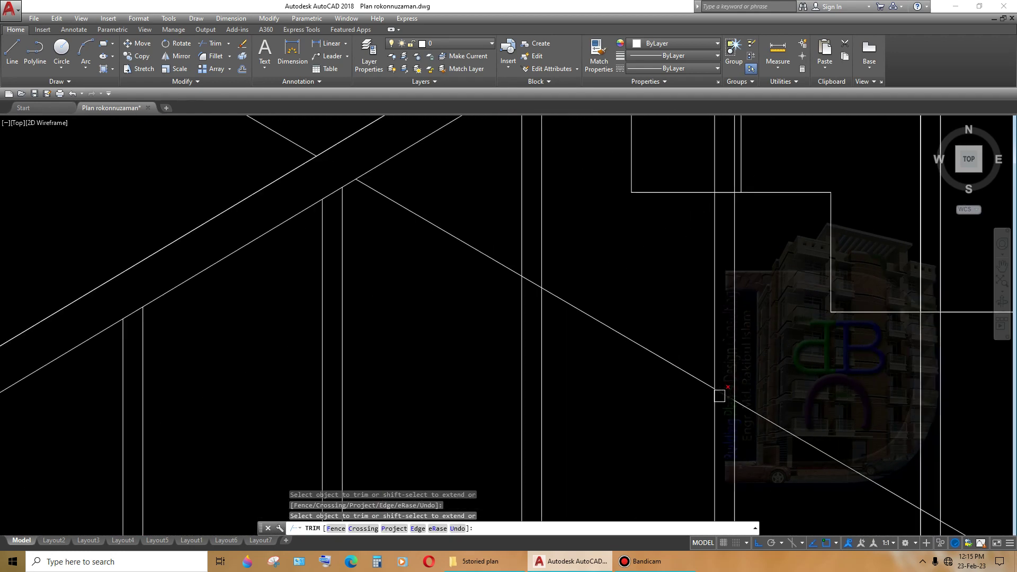
scroll(705, 391, down, 1)
scroll(683, 386, down, 3)
scroll(640, 343, up, 3)
click(640, 343)
scroll(604, 329, down, 2)
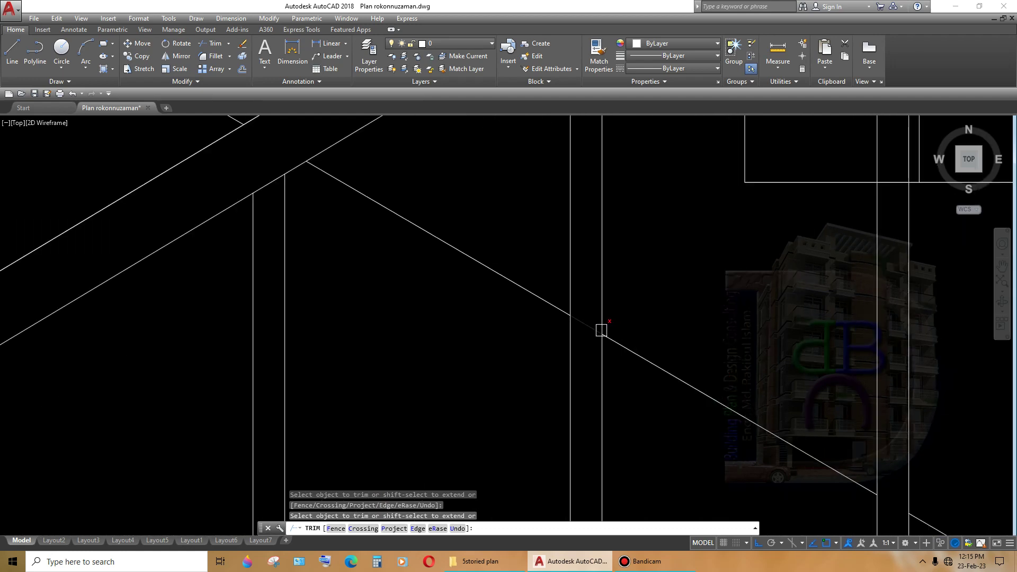
scroll(604, 329, down, 2)
scroll(810, 411, down, 2)
scroll(787, 441, up, 6)
scroll(788, 441, down, 2)
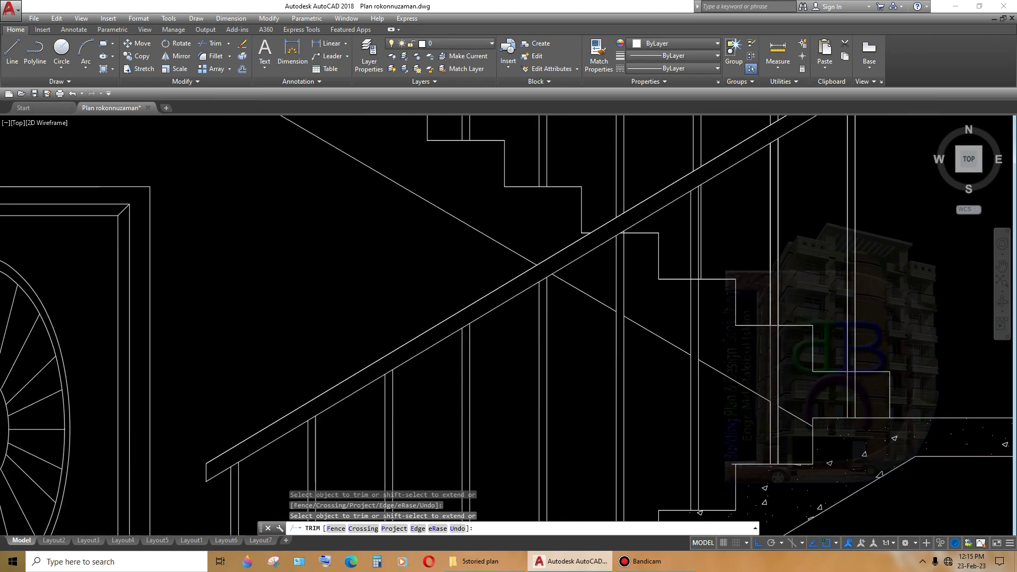
scroll(788, 440, down, 2)
scroll(771, 363, up, 3)
scroll(731, 301, up, 3)
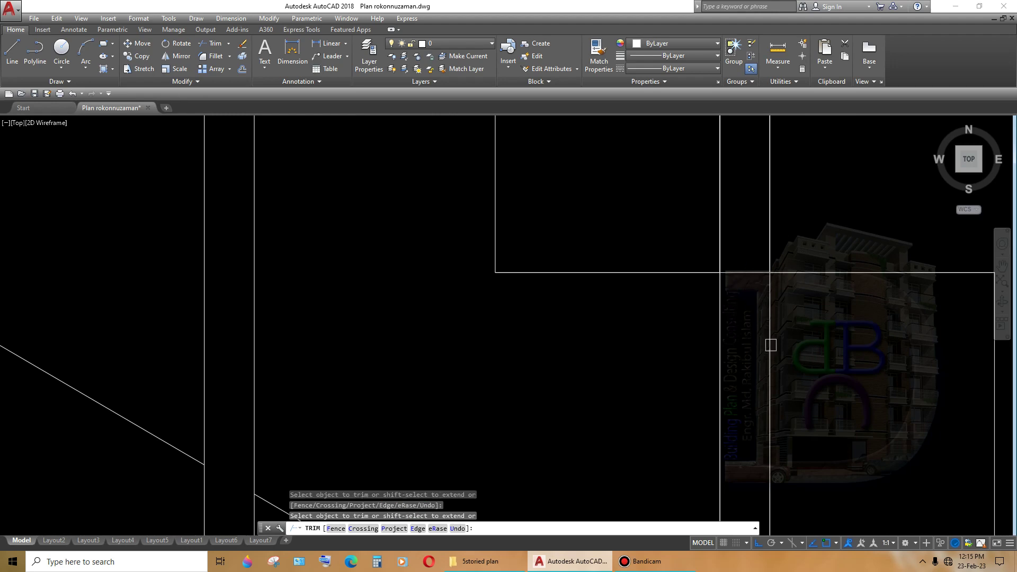
- Trim the remaining rail lines with a crossing fence and cut the leftover landing-corner line
click(770, 345)
scroll(770, 345, down, 3)
scroll(776, 347, up, 3)
click(764, 397)
scroll(764, 397, down, 2)
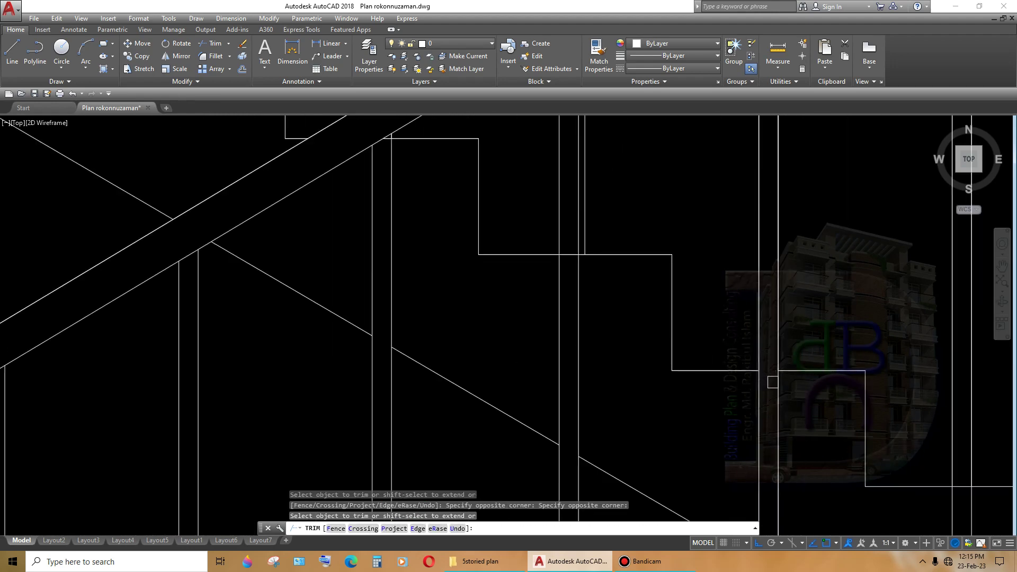
scroll(844, 431, down, 2)
scroll(842, 417, up, 4)
click(791, 450)
scroll(791, 451, down, 2)
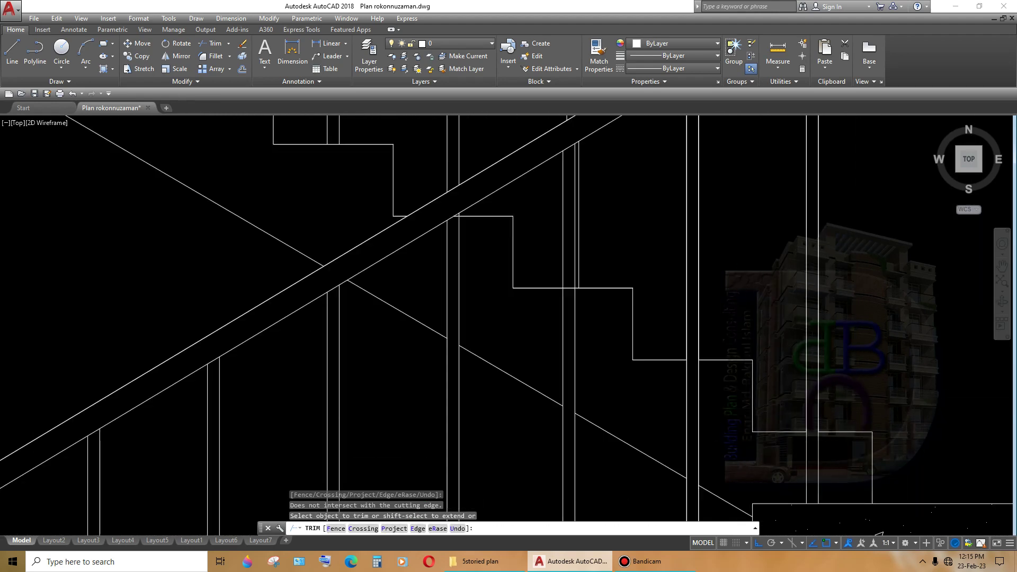
scroll(773, 434, down, 2)
scroll(757, 413, up, 3)
scroll(741, 387, up, 2)
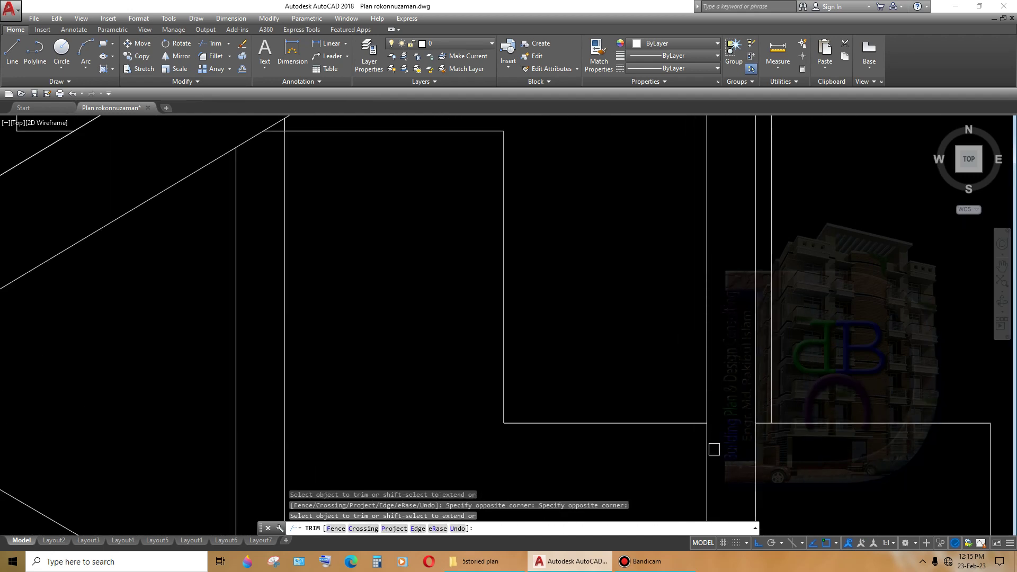
scroll(731, 439, down, 3)
middle_drag(619, 413, 719, 412)
key(Return)
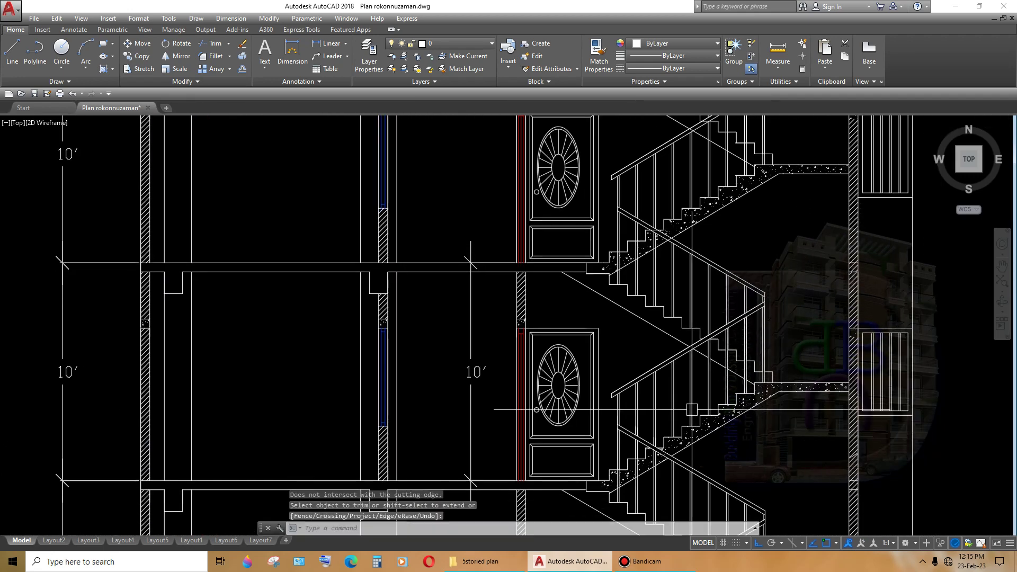
scroll(697, 366, down, 4)
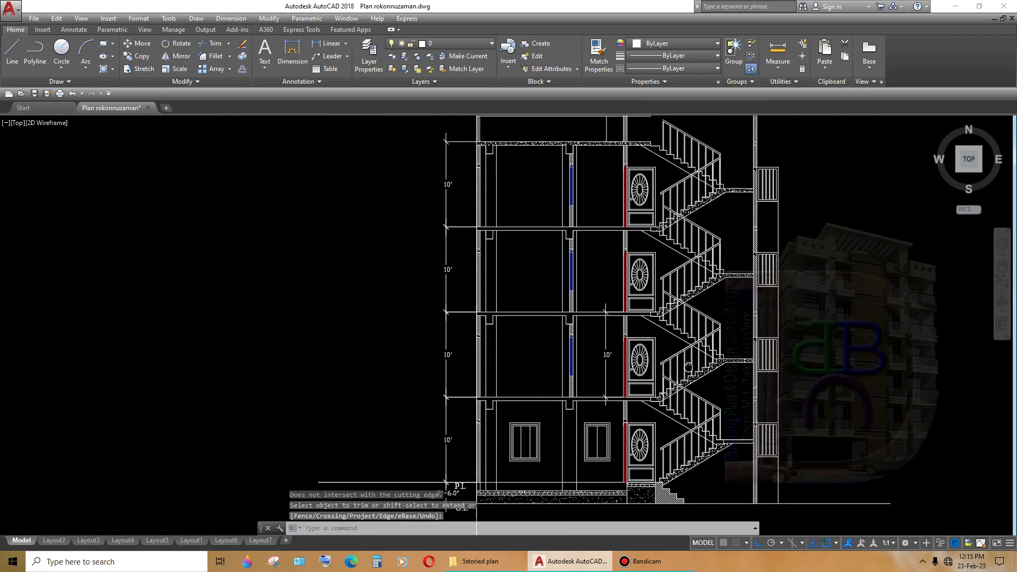
middle_drag(688, 354, 691, 421)
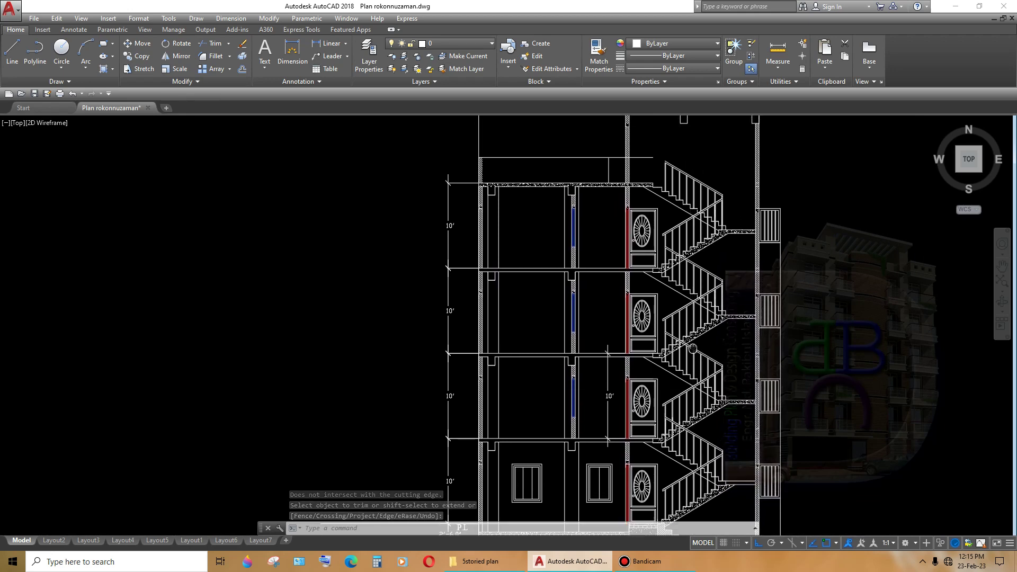
scroll(699, 337, up, 4)
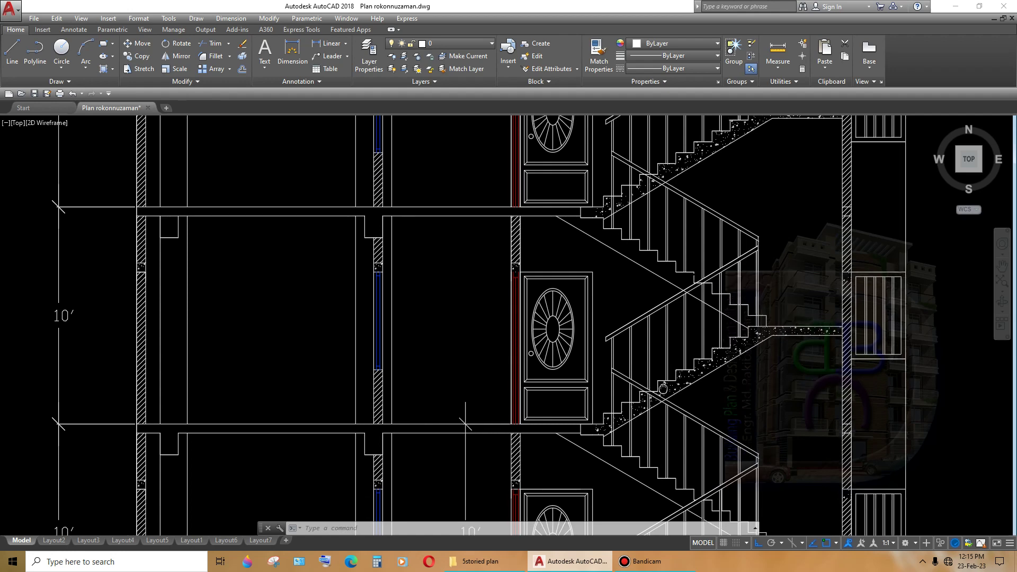
middle_drag(663, 380, 686, 347)
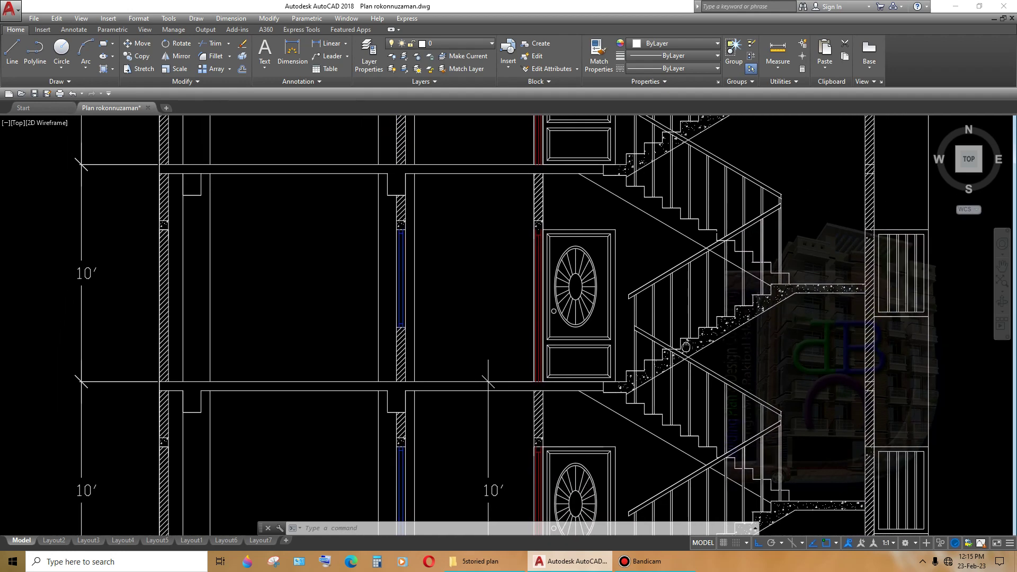
scroll(685, 346, down, 5)
scroll(710, 360, up, 3)
scroll(714, 362, up, 1)
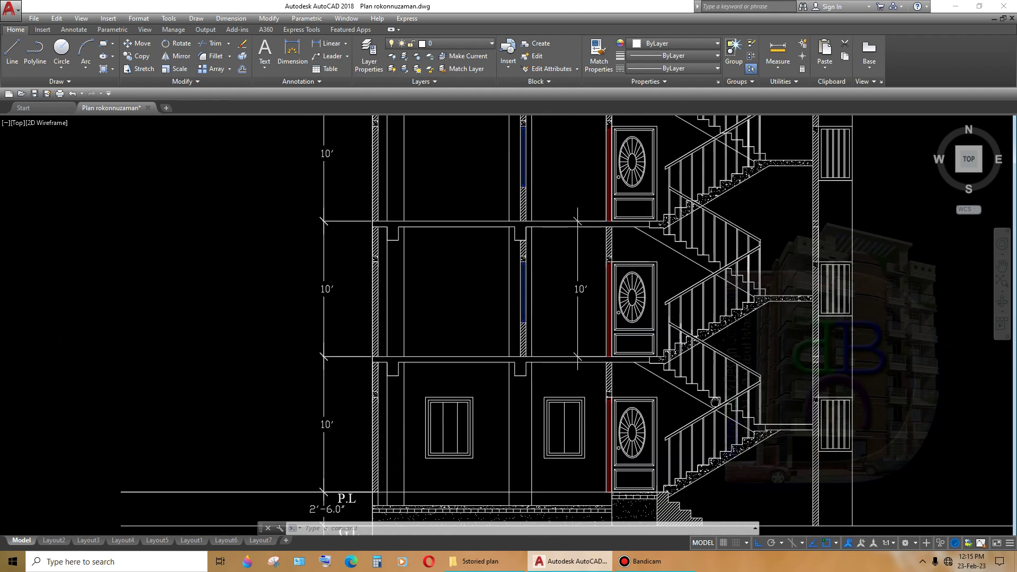
middle_drag(710, 400, 717, 363)
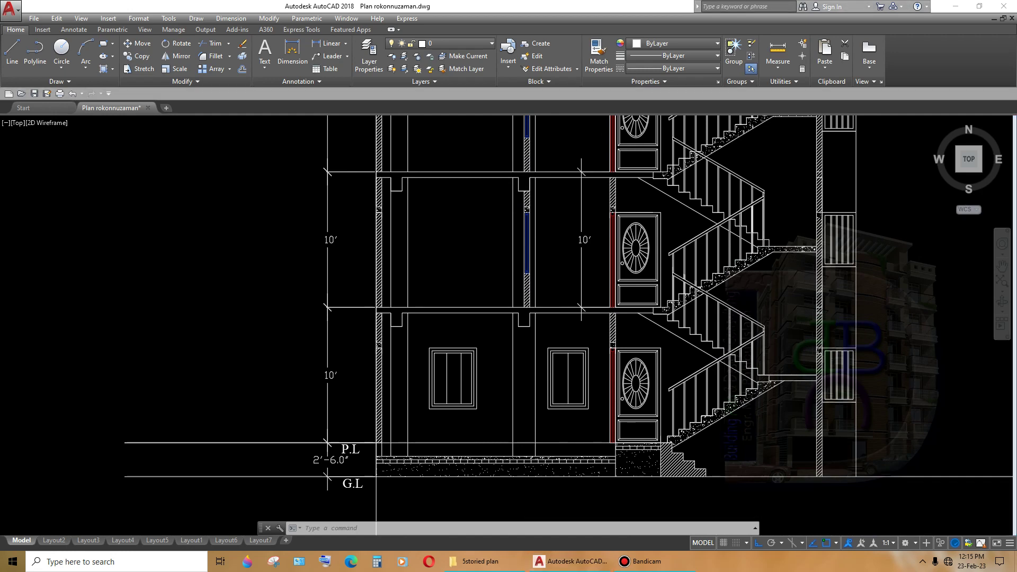
scroll(692, 350, down, 1)
scroll(692, 349, up, 6)
scroll(692, 350, down, 5)
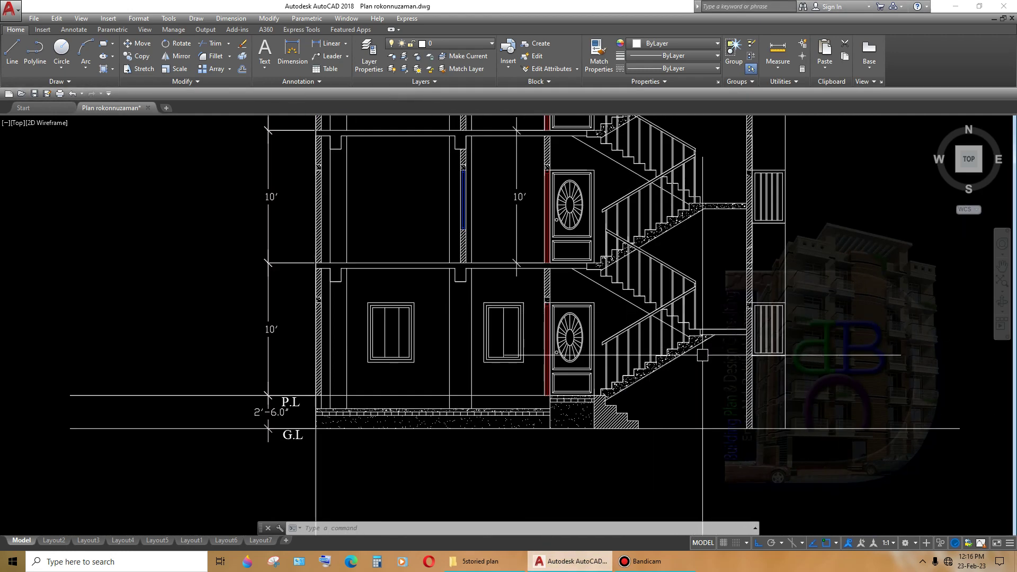
scroll(702, 355, up, 1)
scroll(689, 371, down, 6)
scroll(654, 469, up, 5)
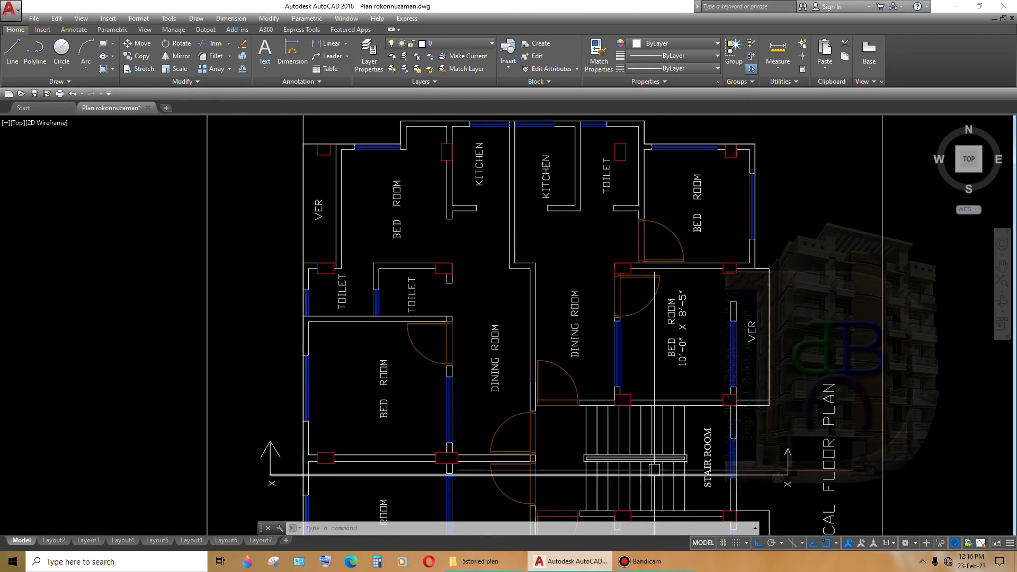
scroll(656, 378, down, 2)
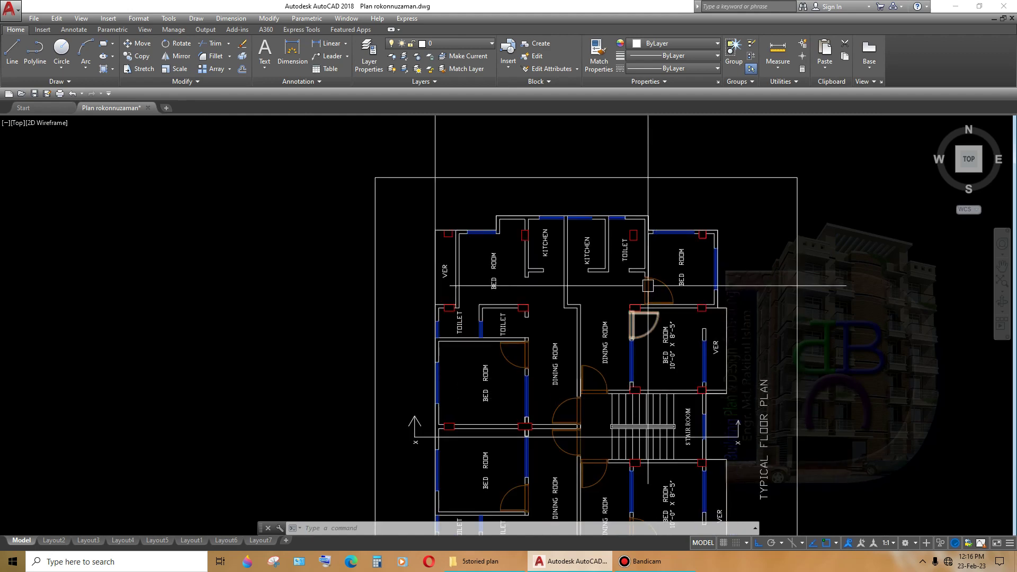
middle_drag(648, 286, 659, 386)
scroll(670, 286, up, 3)
scroll(670, 286, up, 2)
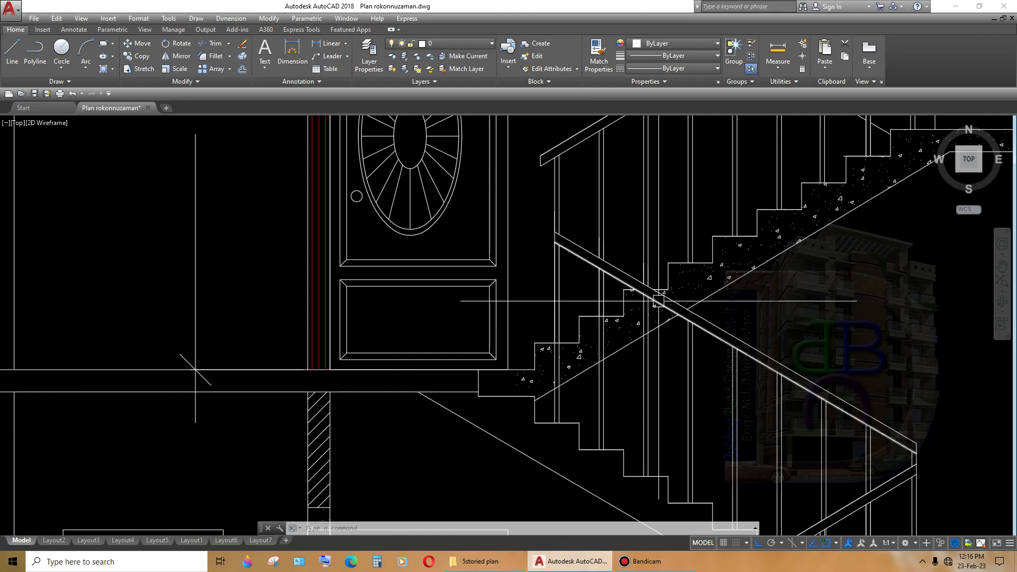
- Trim the stray line at the lower landing and the handrail end at the landing
scroll(576, 346, up, 2)
text(t)
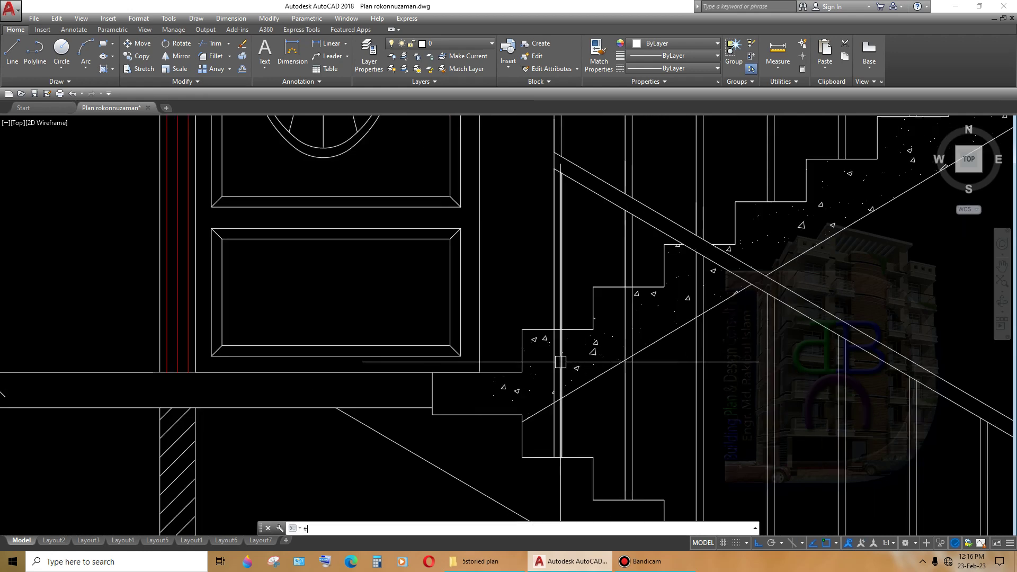
key(Return)
key(Return)
scroll(561, 334, up, 2)
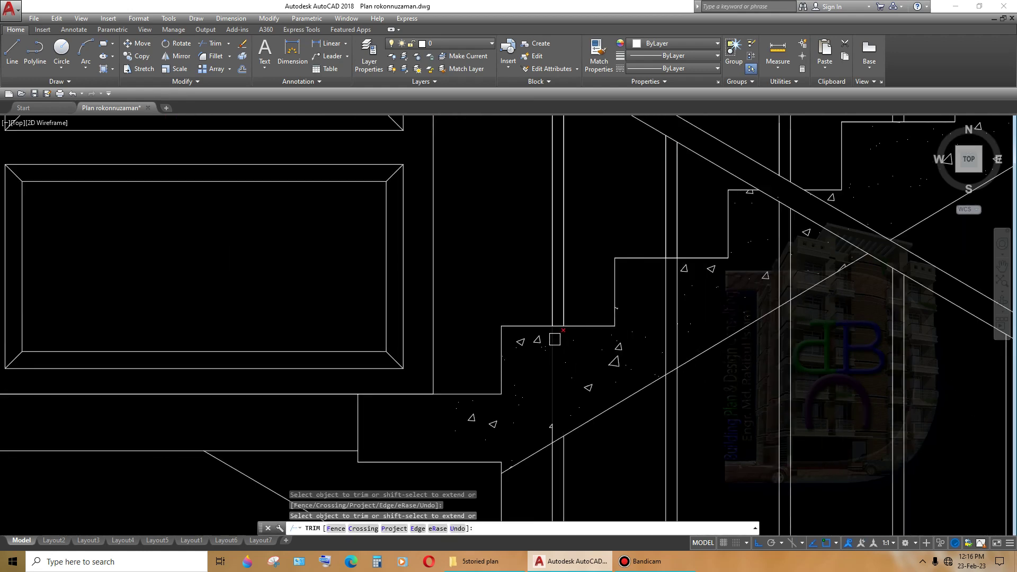
scroll(560, 429, down, 1)
scroll(562, 426, up, 2)
click(563, 425)
scroll(700, 283, down, 1)
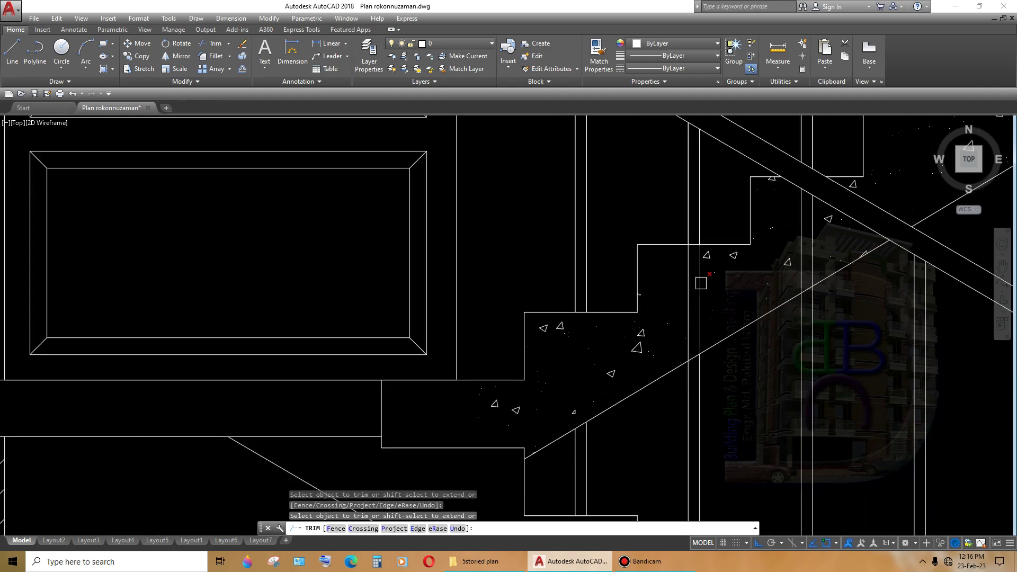
click(698, 256)
- Pan and zoom toward the door and stair elevation
scroll(698, 256, down, 2)
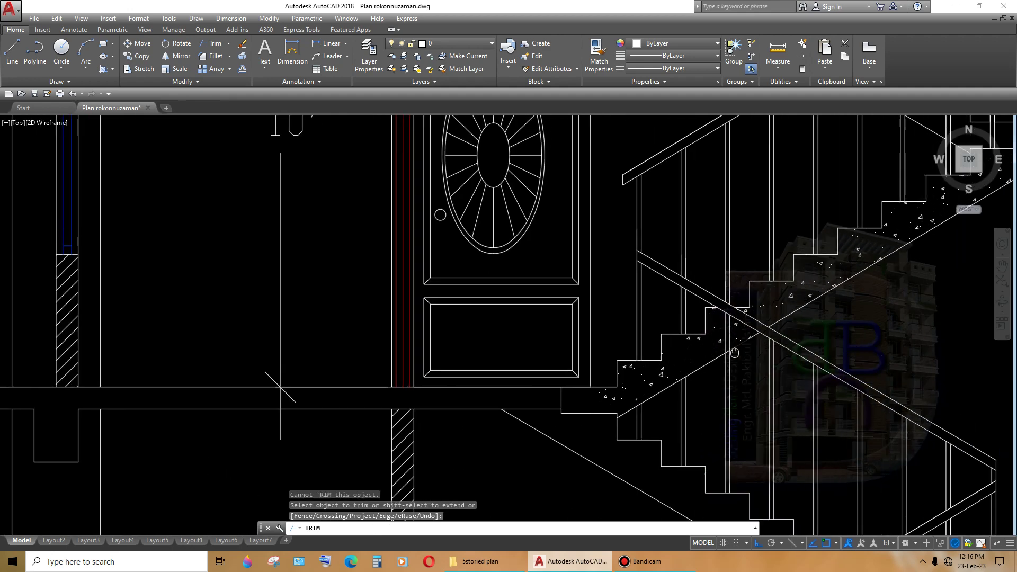
scroll(728, 311, up, 4)
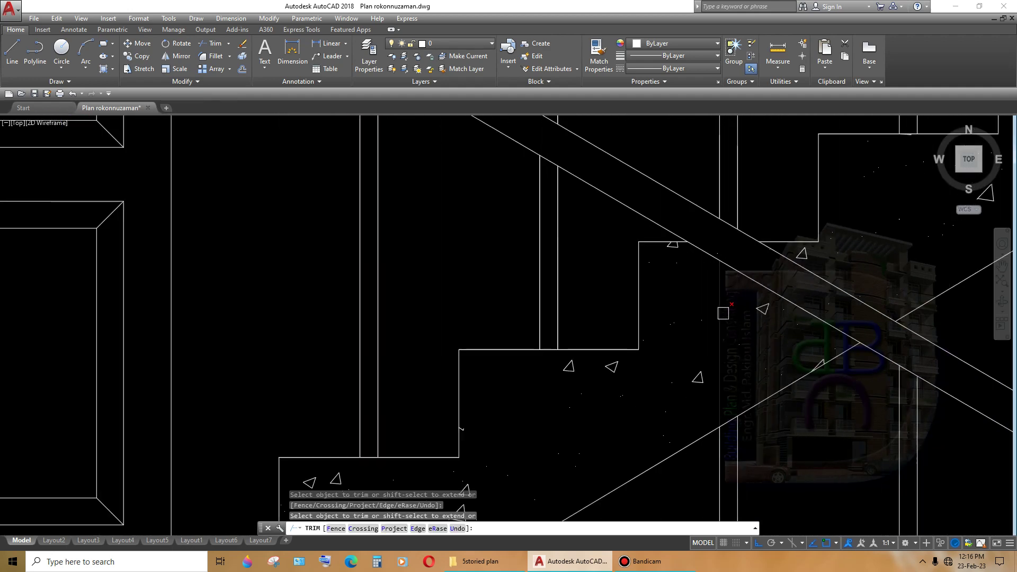
scroll(746, 346, down, 2)
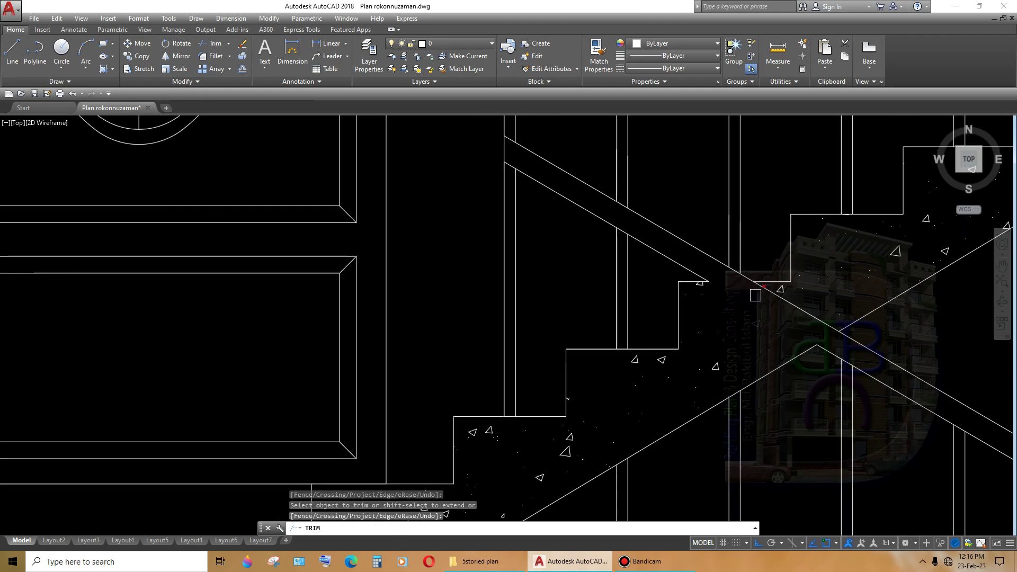
scroll(766, 295, down, 2)
scroll(773, 317, down, 2)
middle_drag(808, 336, 790, 347)
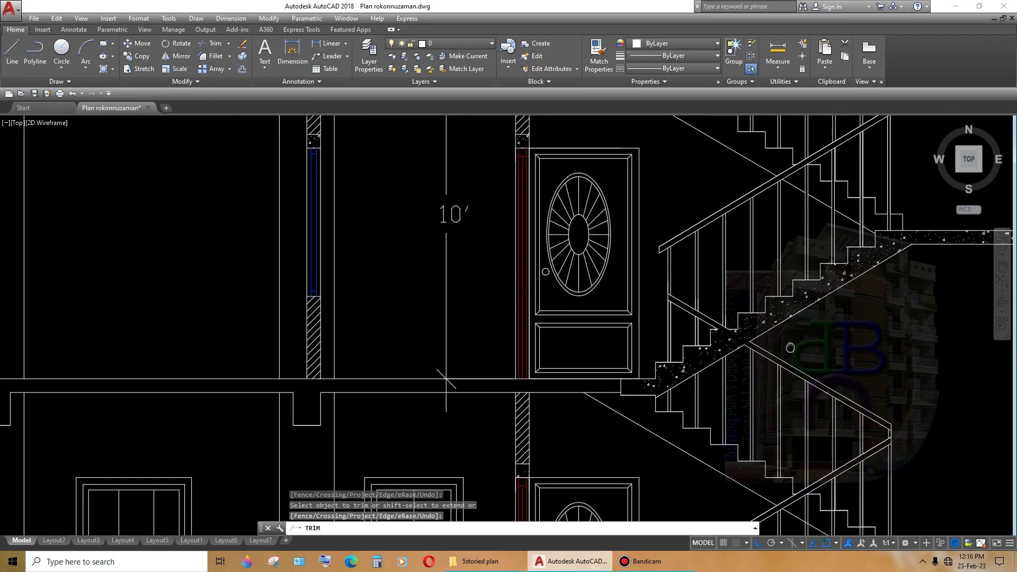
scroll(707, 327, up, 3)
scroll(715, 325, up, 3)
- Finish trimming and erase the stray short leftover line at the stair step
key(Return)
click(717, 323)
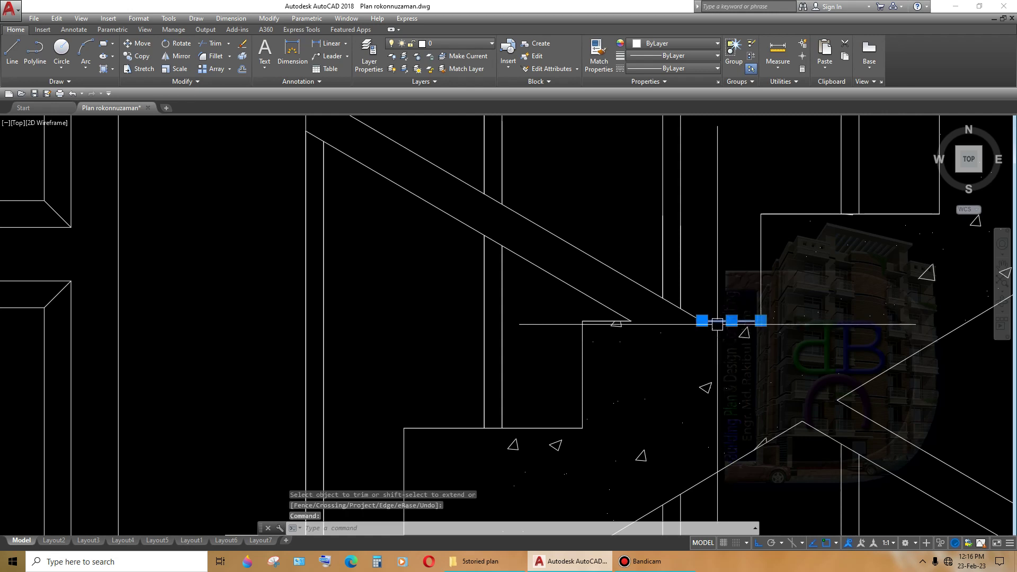
key(Escape)
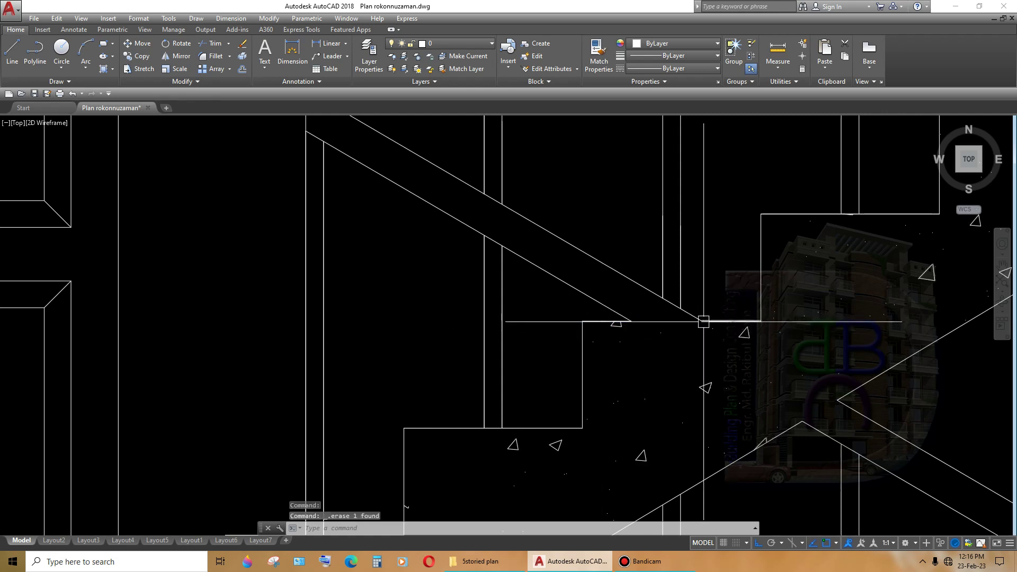
click(703, 320)
key(Escape)
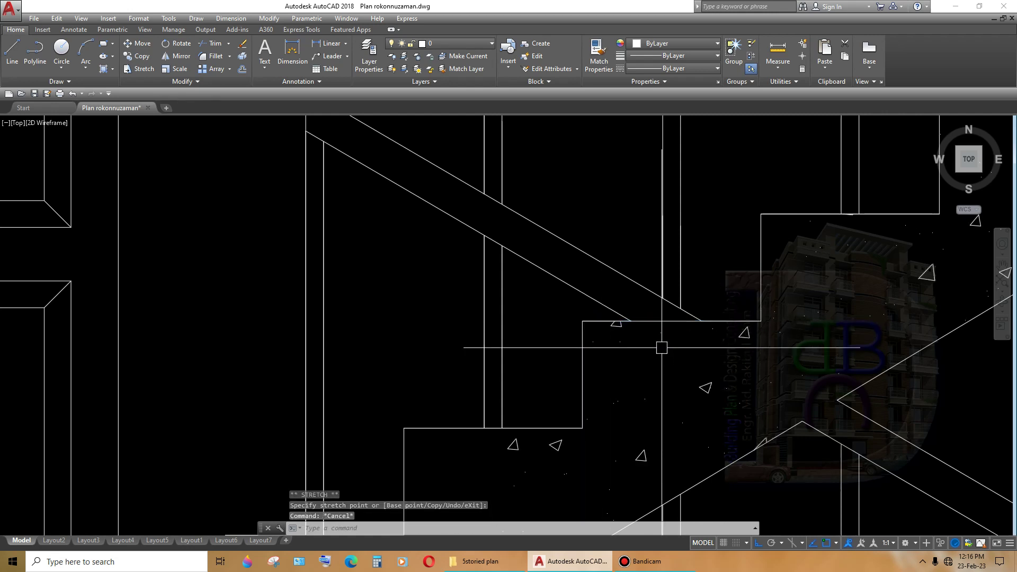
scroll(661, 343, down, 3)
scroll(661, 341, up, 4)
- Join the two sloped stair line pieces into one line with J
click(652, 344)
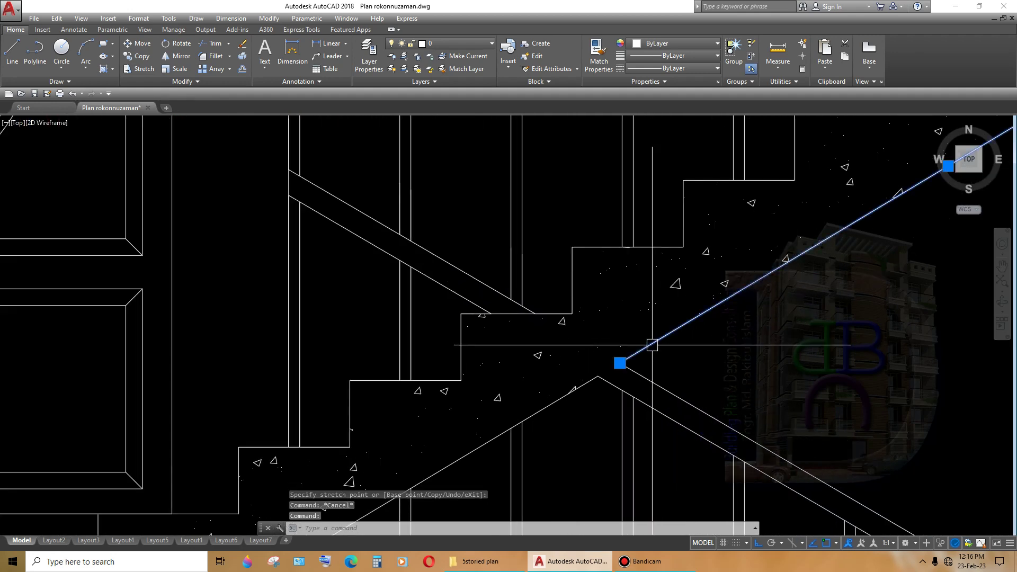
click(619, 363)
key(Escape)
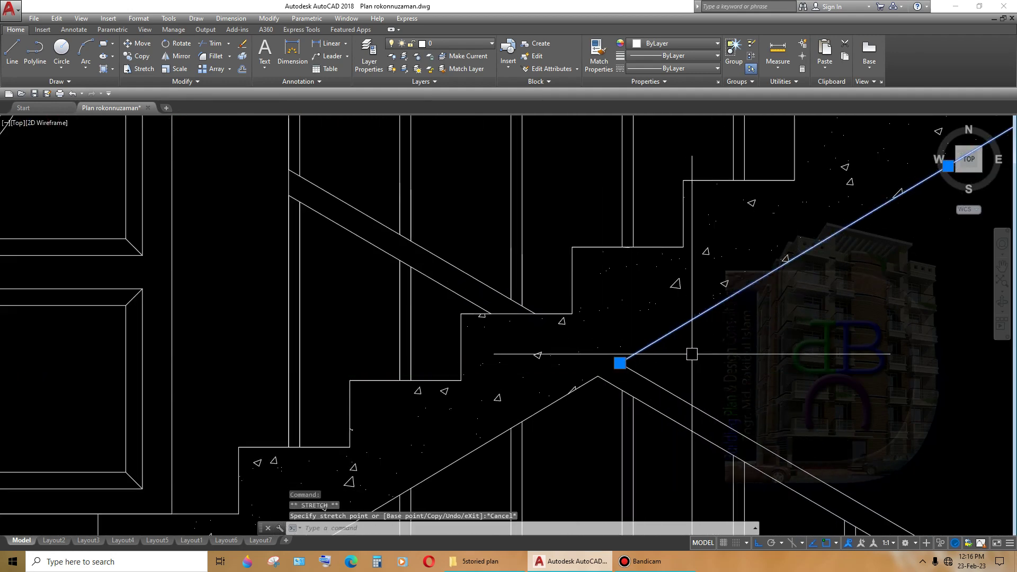
text(j)
key(Return)
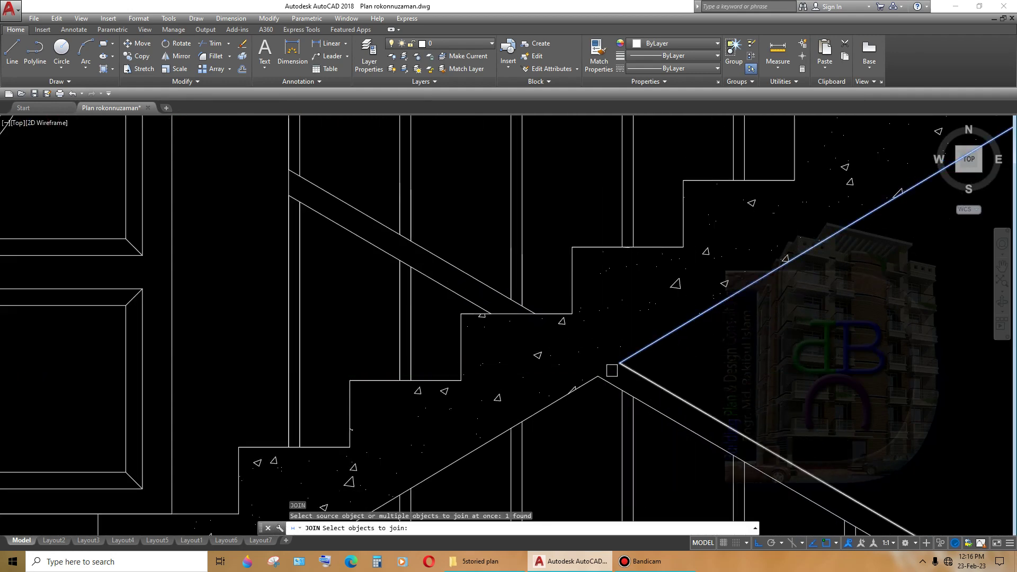
click(593, 383)
key(Return)
scroll(593, 382, down, 4)
middle_drag(730, 307, 681, 322)
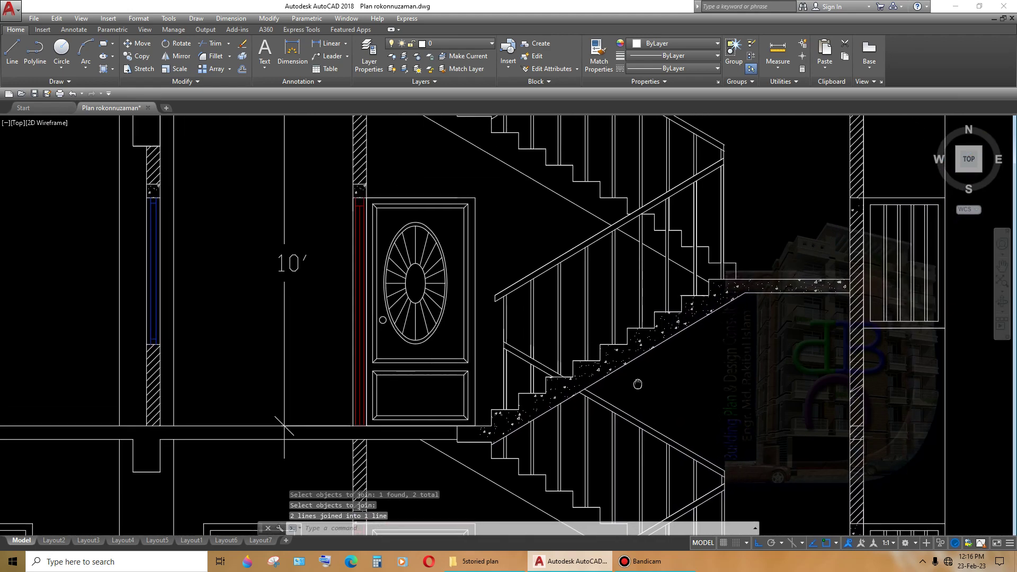
scroll(663, 333, up, 3)
scroll(663, 333, down, 3)
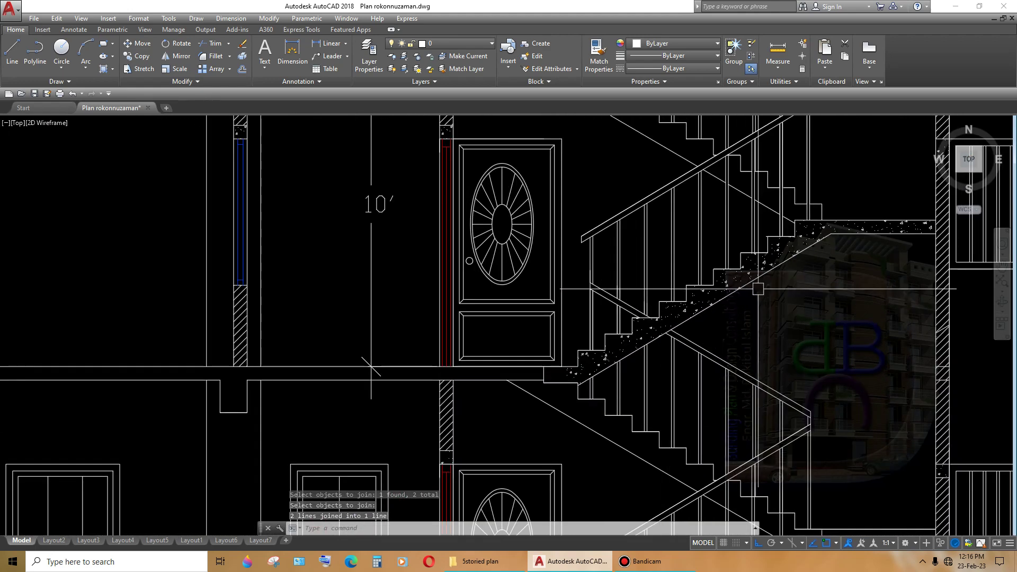
middle_drag(709, 273, 644, 345)
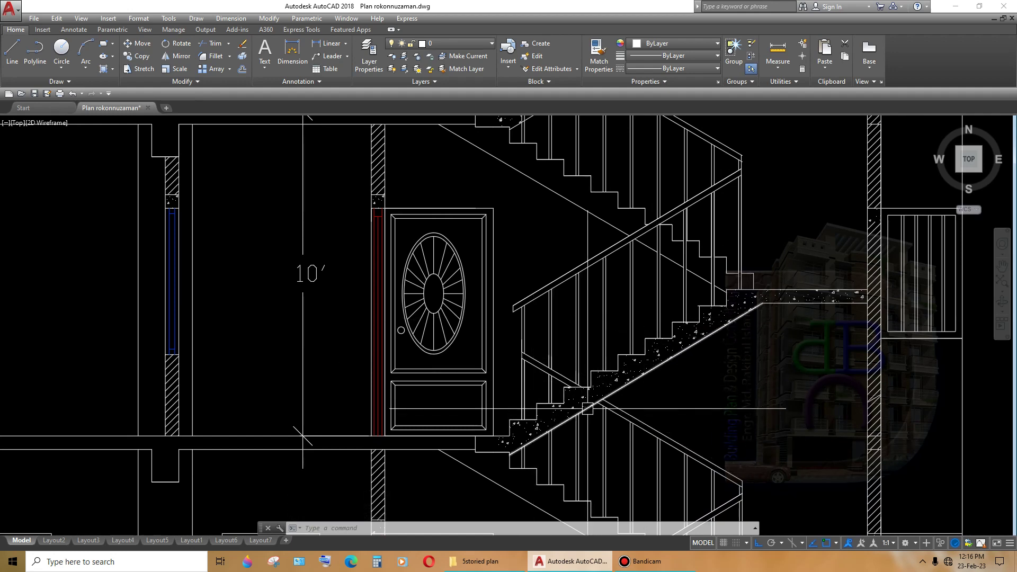
scroll(302, 438, down, 3)
scroll(313, 413, down, 2)
scroll(330, 372, up, 5)
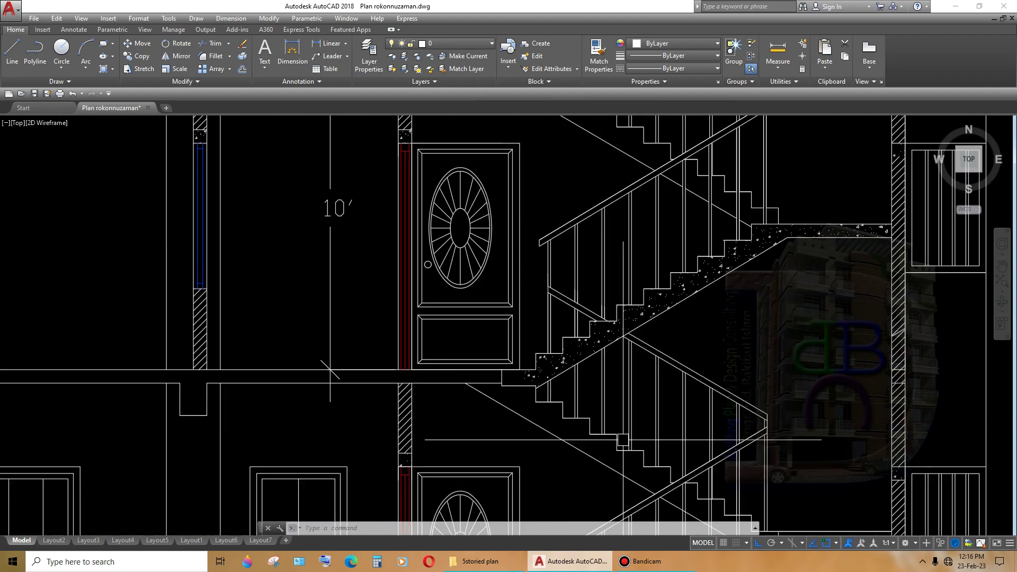
mouse_move(622, 439)
middle_down()
mouse_move(631, 263)
mouse_move(764, 398)
middle_up()
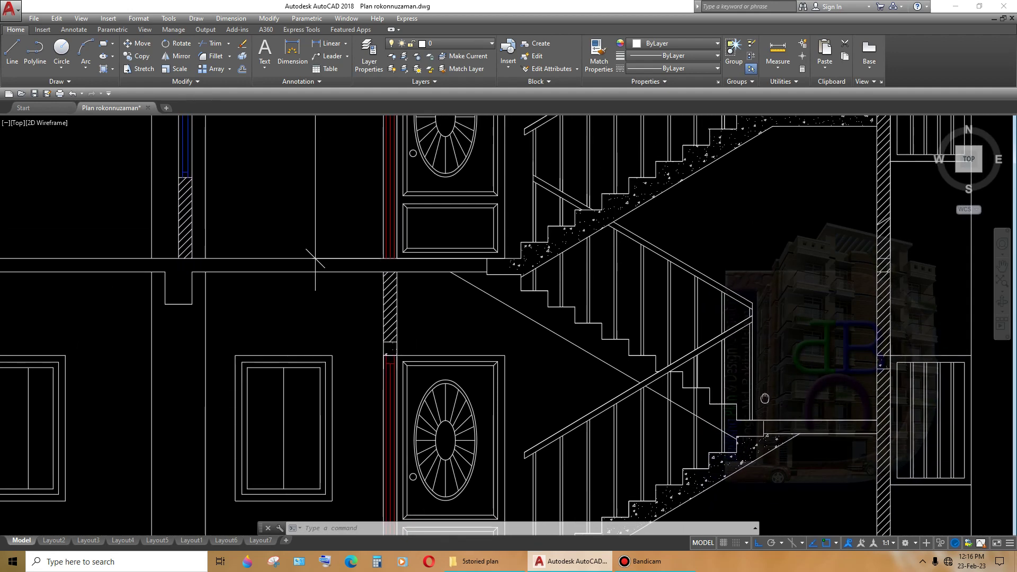
scroll(762, 408, up, 5)
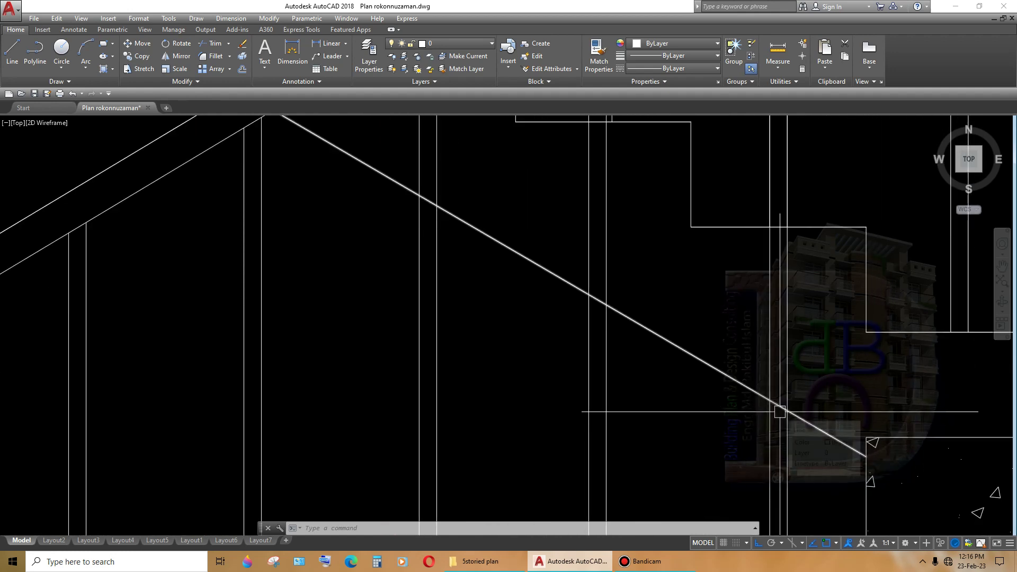
- Start TRIM with all lines as edges and cut back the sloped line near the landing
text(t)
key(Return)
key(Return)
scroll(778, 411, up, 2)
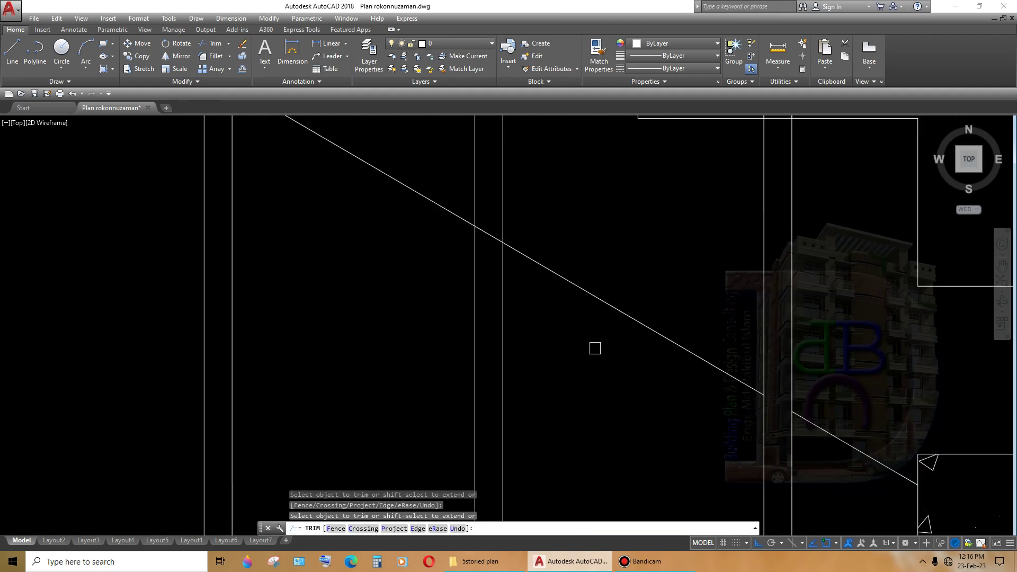
scroll(559, 379, down, 3)
scroll(461, 290, up, 3)
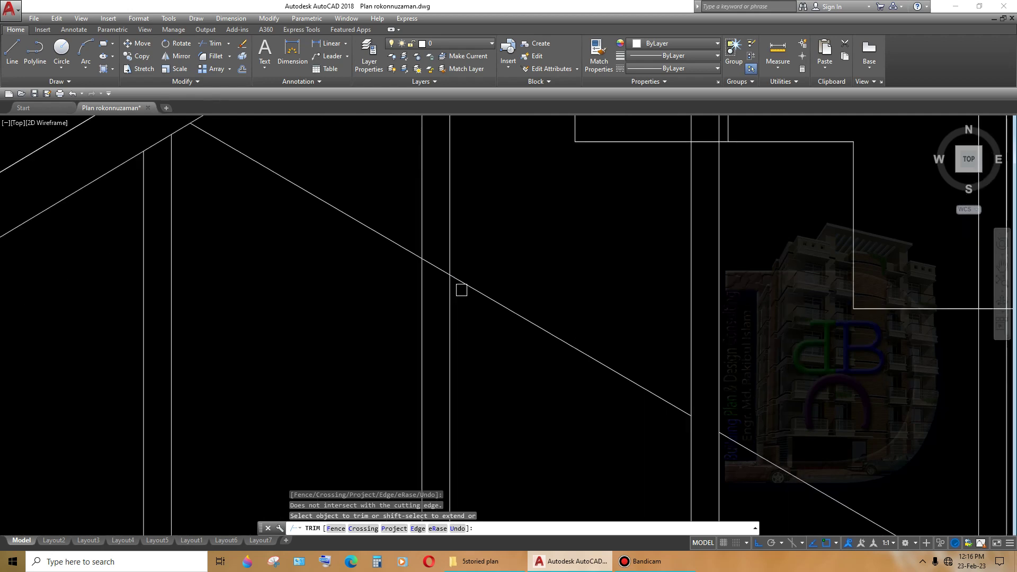
click(451, 277)
scroll(772, 407, down, 3)
middle_drag(772, 407, 772, 408)
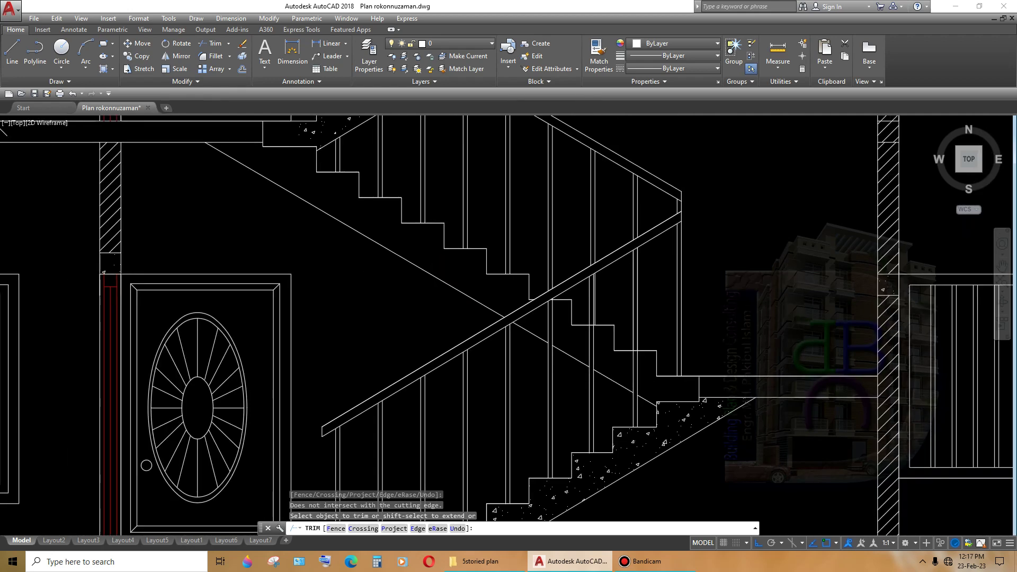
scroll(771, 408, down, 3)
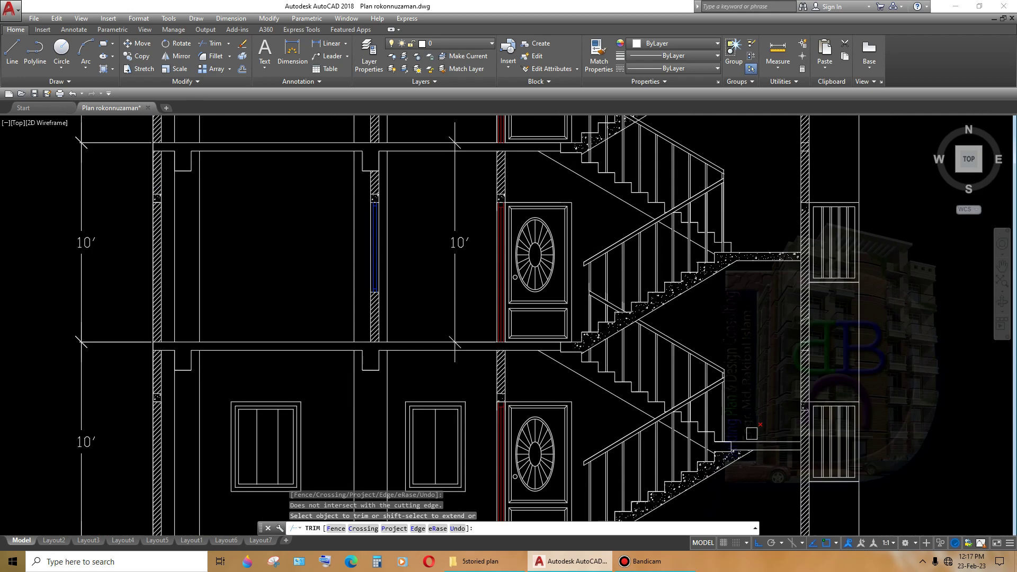
- Pan and zoom across the floors to bring the next stair landing into view
middle_drag(637, 255, 629, 277)
scroll(625, 317, up, 2)
scroll(688, 328, up, 2)
scroll(768, 318, up, 1)
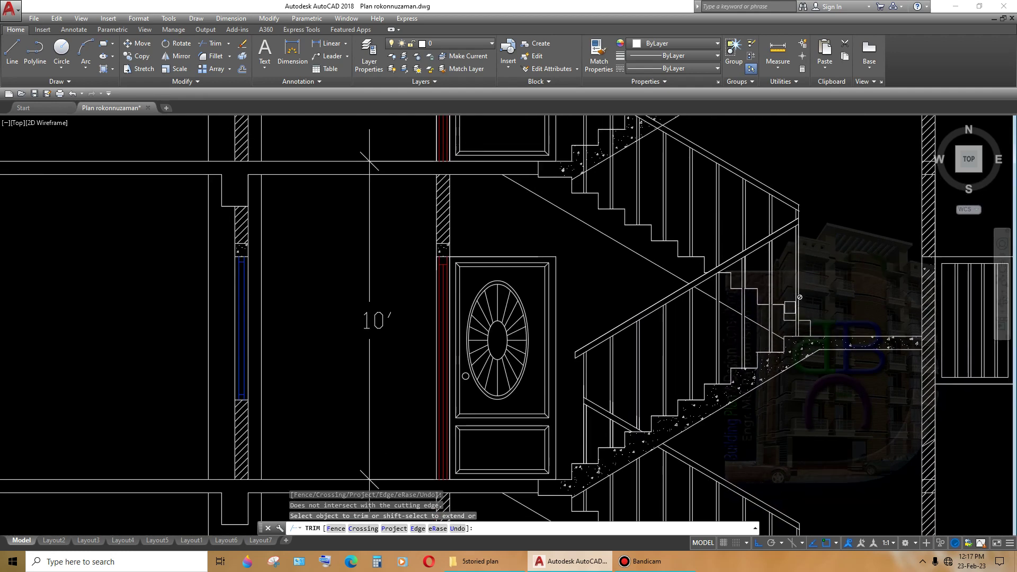
scroll(805, 338, up, 2)
scroll(805, 338, down, 4)
scroll(759, 377, up, 2)
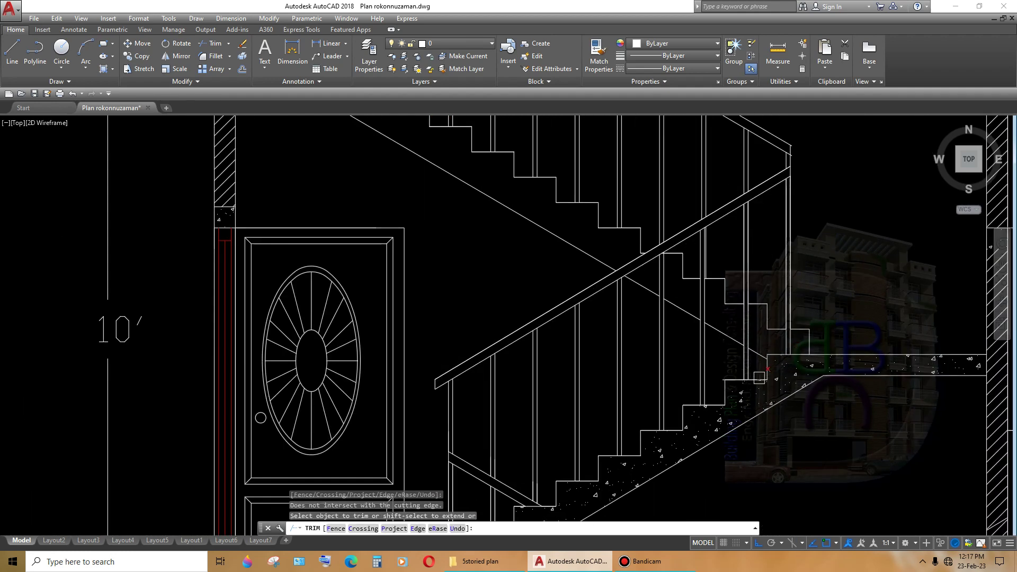
scroll(691, 327, down, 2)
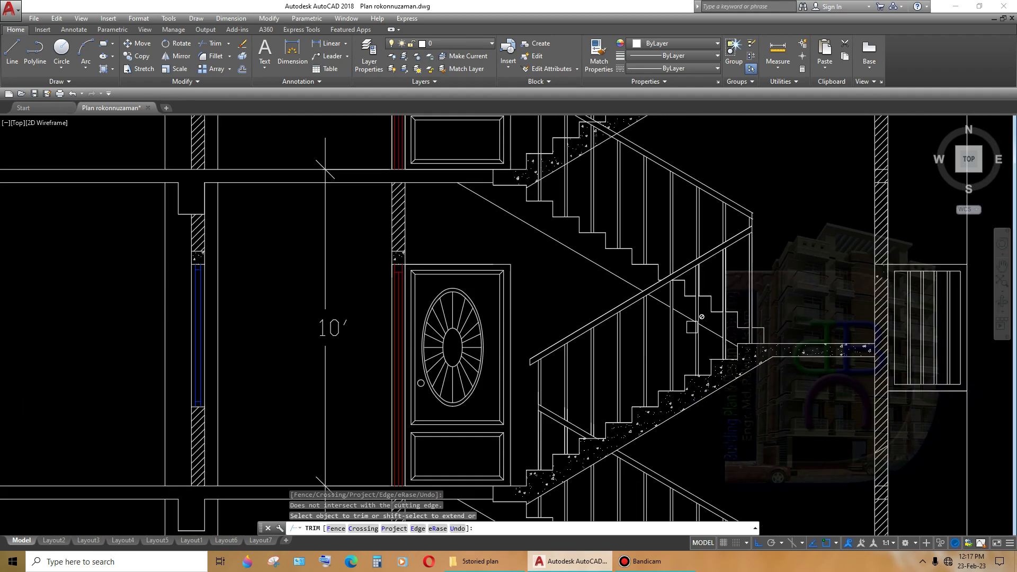
scroll(771, 296, down, 2)
scroll(771, 295, up, 3)
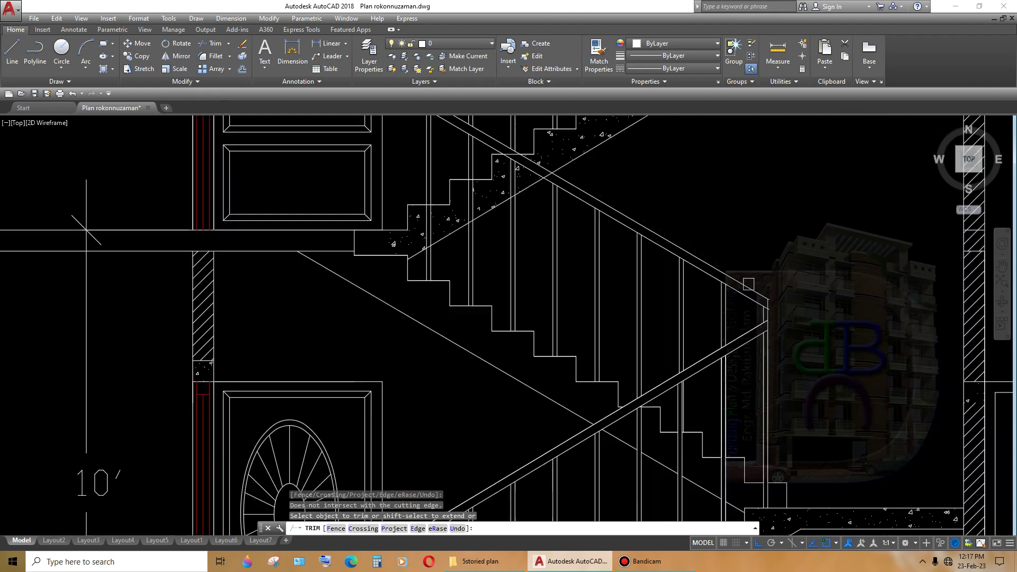
scroll(771, 296, up, 3)
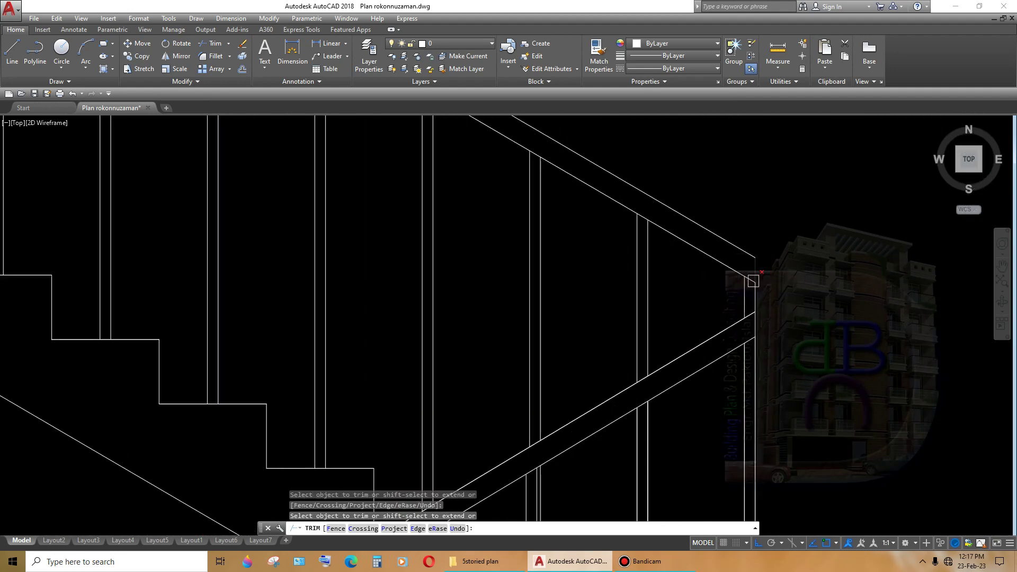
scroll(820, 351, down, 4)
mouse_move(682, 335)
middle_down()
mouse_move(813, 350)
mouse_move(667, 247)
middle_up()
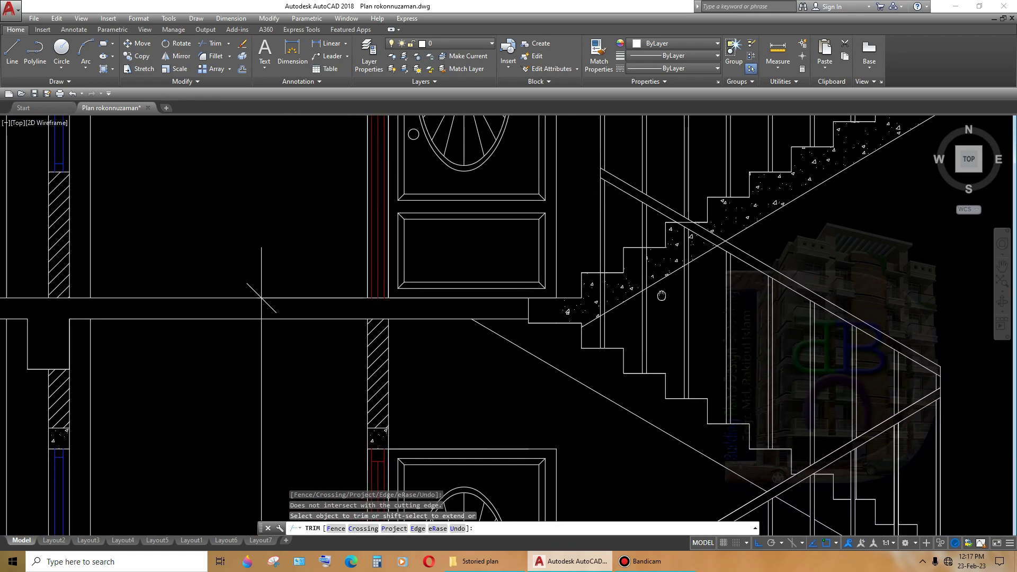
scroll(657, 272, up, 2)
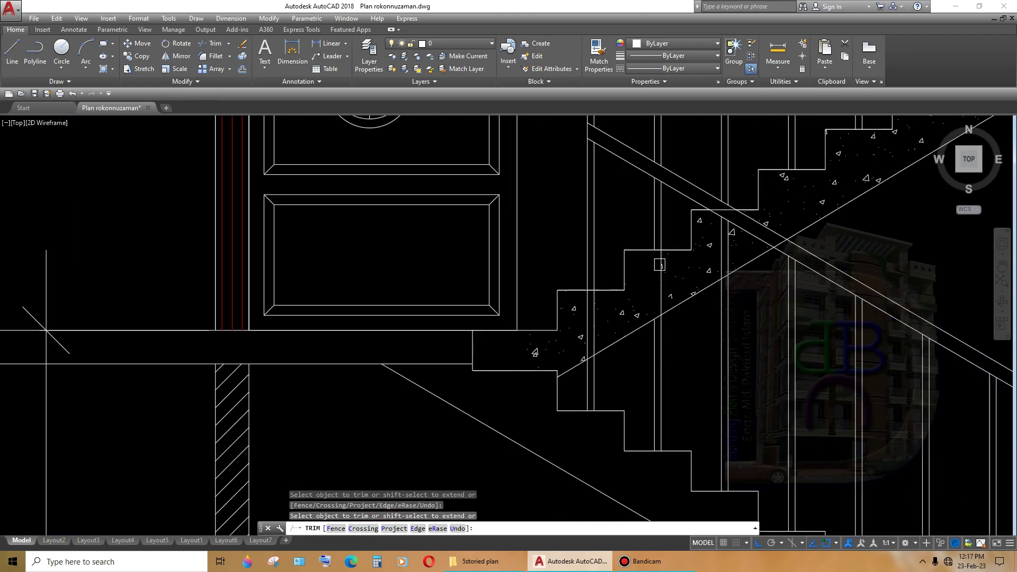
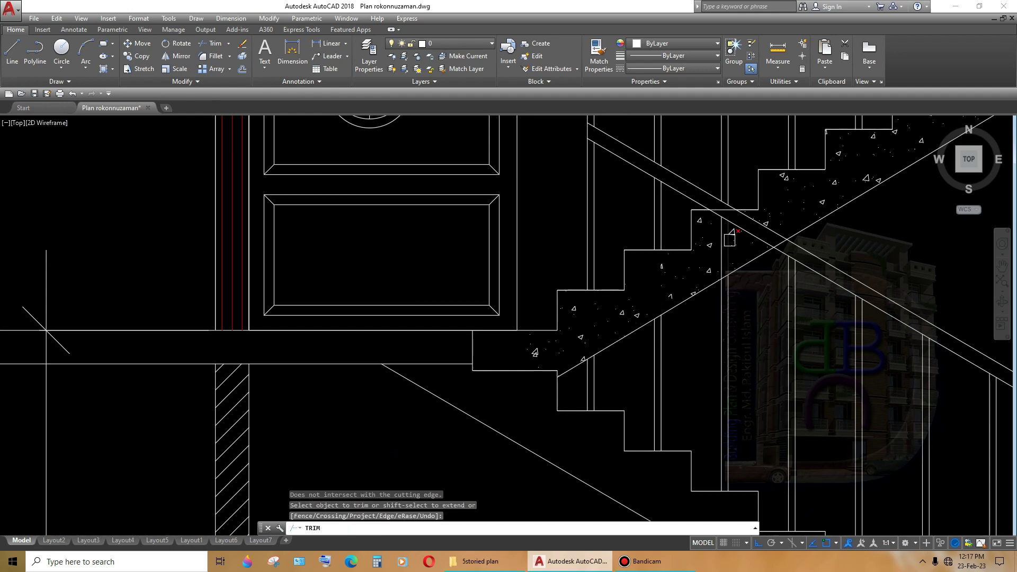
- Trim the short diagonal stubs and the vertical piece below the landing
scroll(722, 227, up, 2)
click(726, 208)
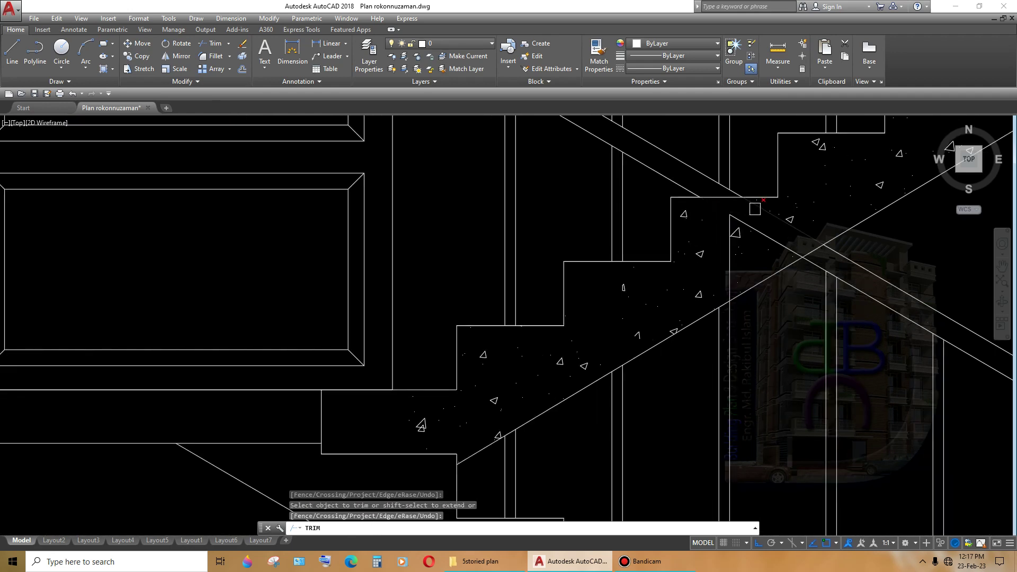
click(755, 209)
click(729, 248)
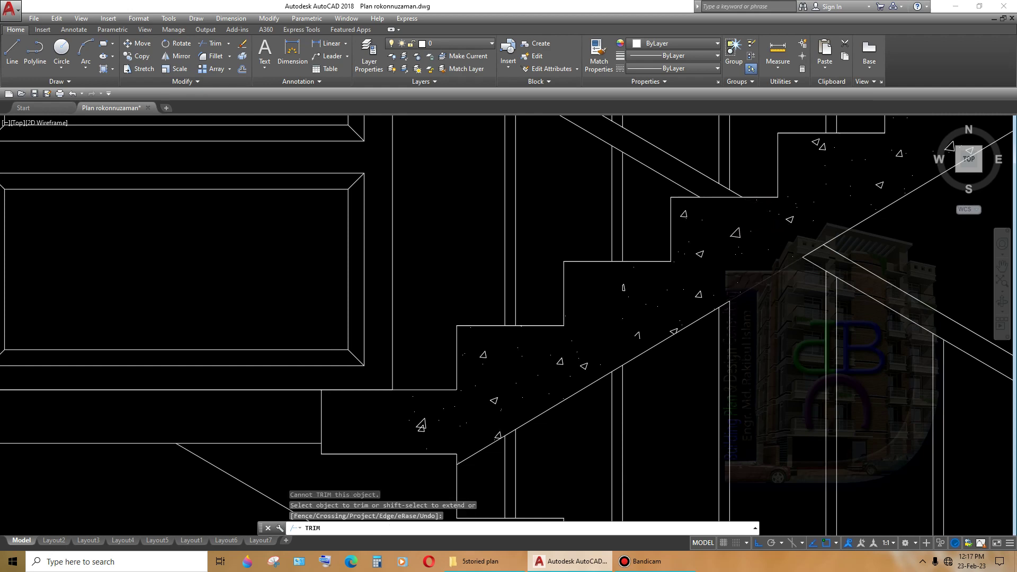
scroll(295, 363, down, 4)
scroll(130, 463, down, 1)
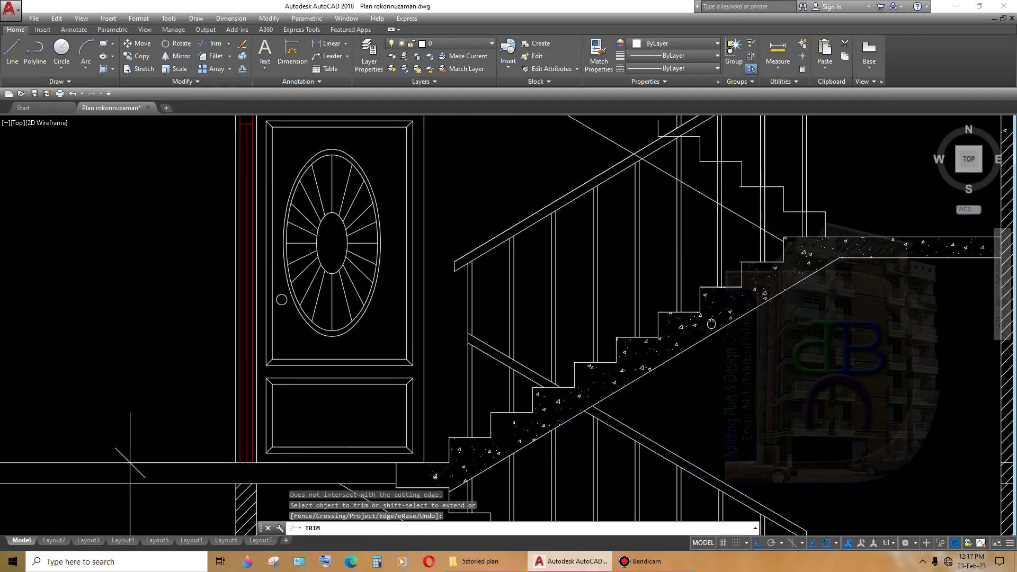
middle_drag(711, 323, 700, 341)
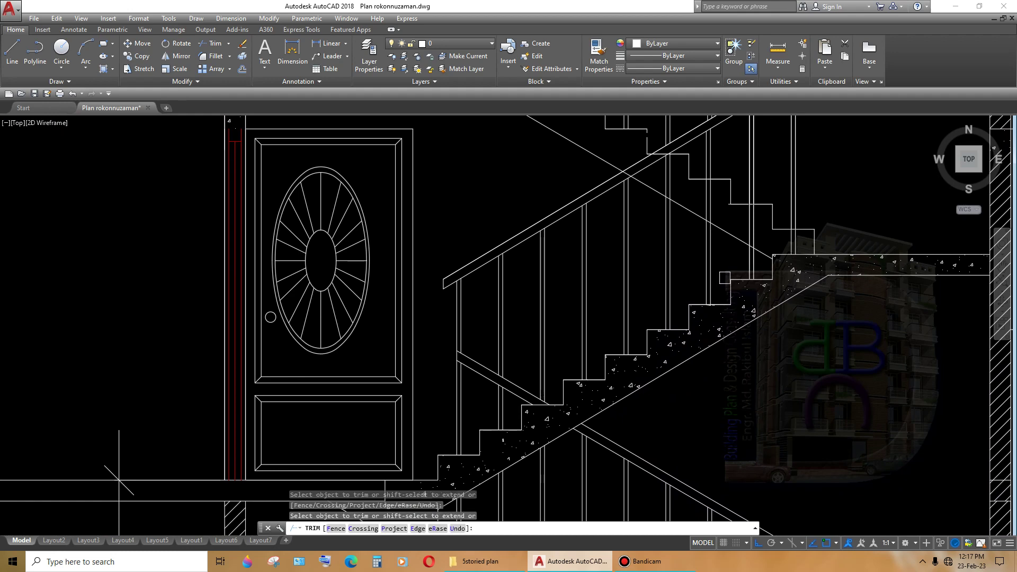
- Crossing-window trim the overshooting pieces near the landing corner
scroll(369, 418, down, 2)
scroll(709, 277, up, 2)
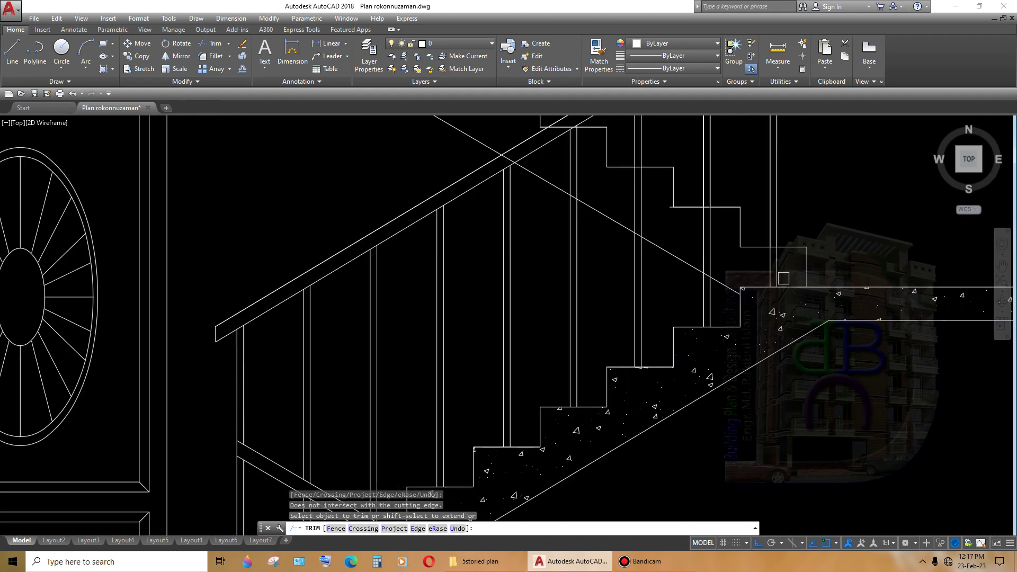
scroll(709, 277, up, 3)
scroll(691, 262, down, 3)
scroll(616, 225, up, 3)
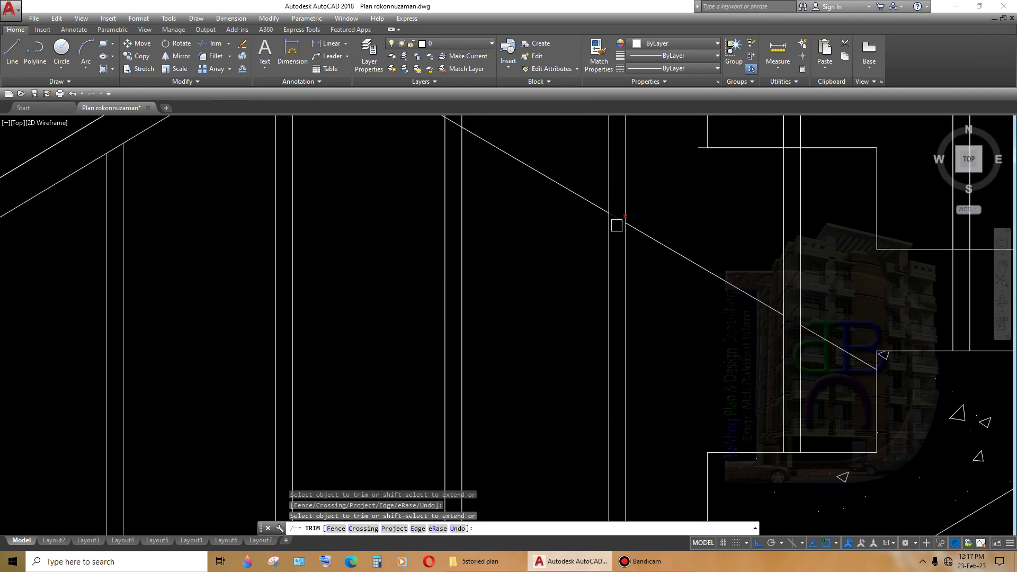
scroll(759, 233, down, 3)
scroll(760, 233, up, 3)
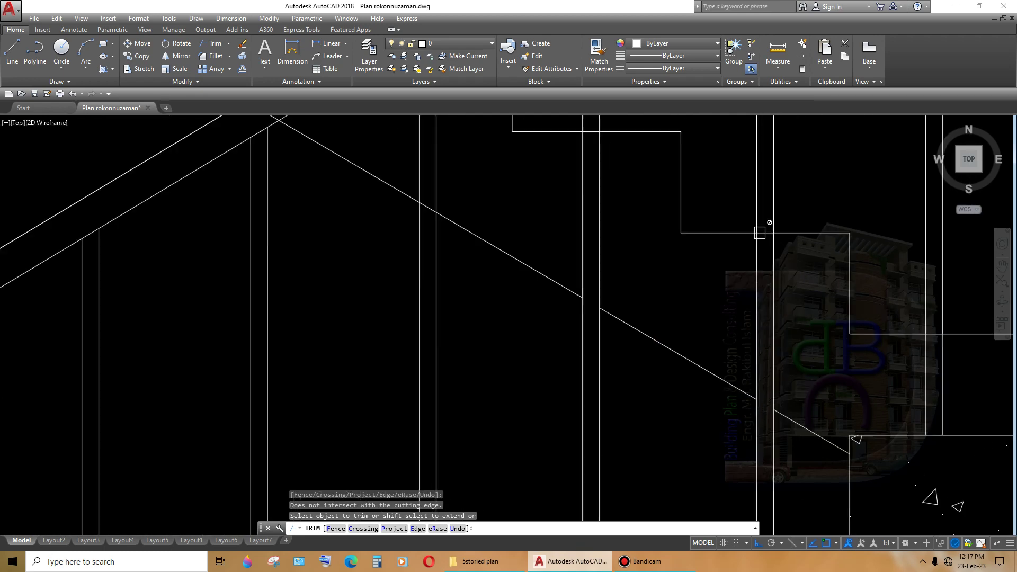
scroll(764, 242, down, 3)
scroll(764, 242, up, 3)
drag(831, 279, 784, 298)
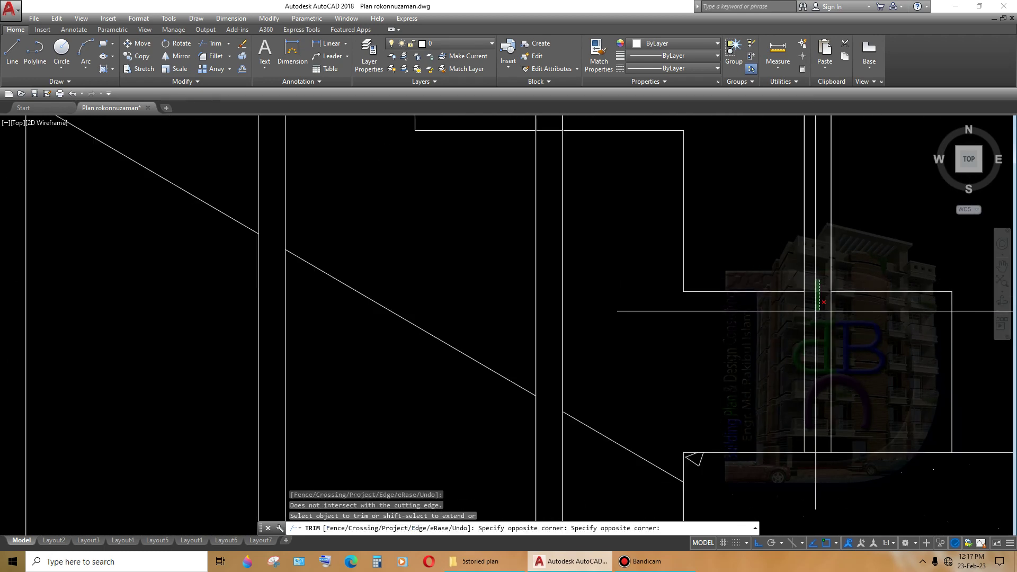
- Trim the railing line end and the horizontal piece between the railing lines
scroll(694, 227, down, 2)
scroll(678, 230, down, 2)
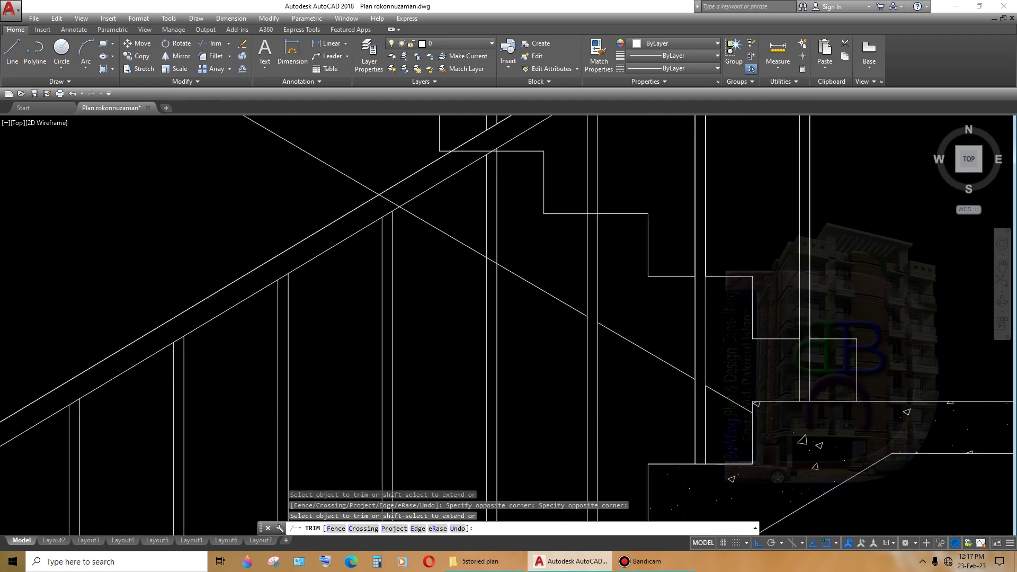
mouse_move(741, 254)
middle_down()
mouse_move(693, 300)
mouse_move(716, 291)
middle_up()
scroll(693, 299, up, 2)
scroll(692, 285, down, 3)
scroll(648, 265, up, 4)
click(648, 265)
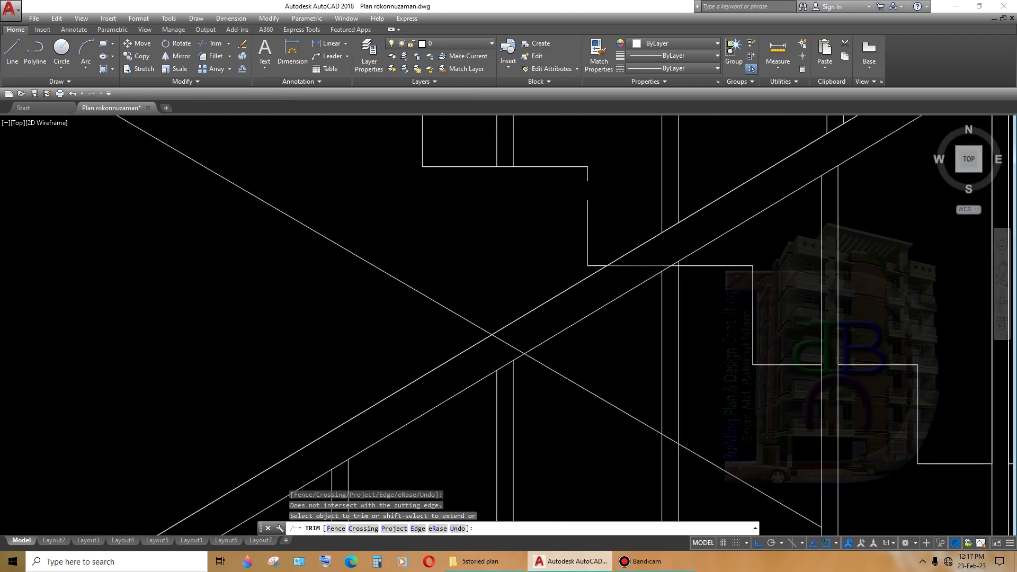
scroll(683, 269, up, 3)
mouse_move(653, 254)
mouse_down()
mouse_move(688, 276)
mouse_move(726, 227)
mouse_up()
- Trim the short pieces between the diagonal rails of the staircase
scroll(698, 274, down, 2)
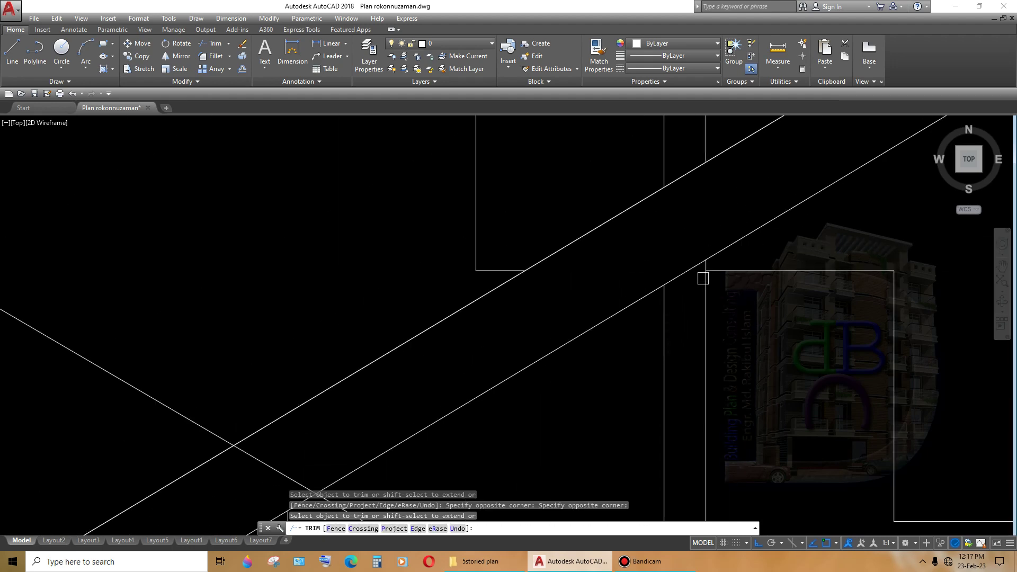
scroll(724, 336, down, 3)
scroll(725, 337, down, 2)
middle_drag(725, 336, 736, 266)
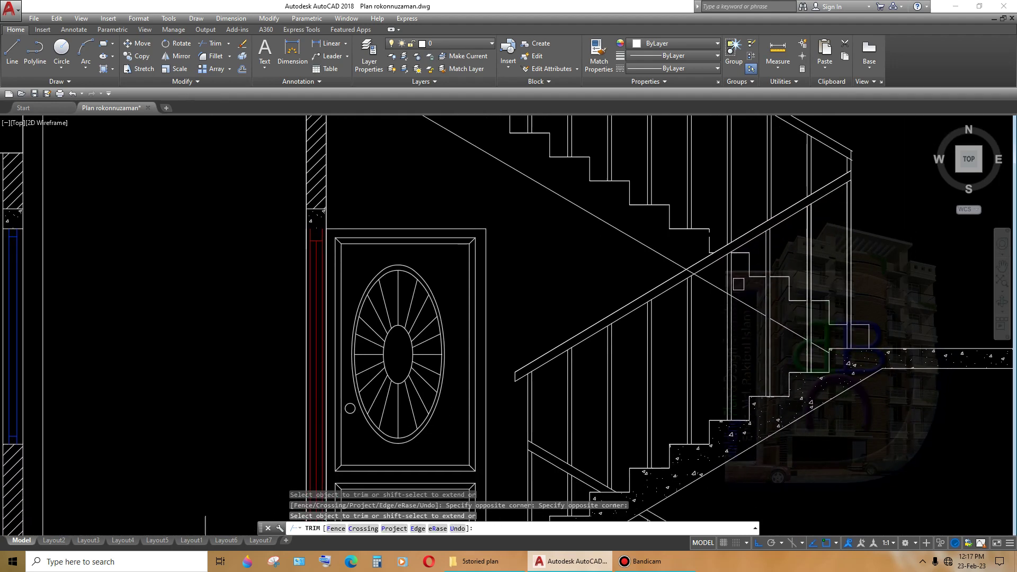
scroll(705, 331, down, 1)
click(704, 332)
scroll(703, 332, up, 3)
scroll(717, 268, up, 3)
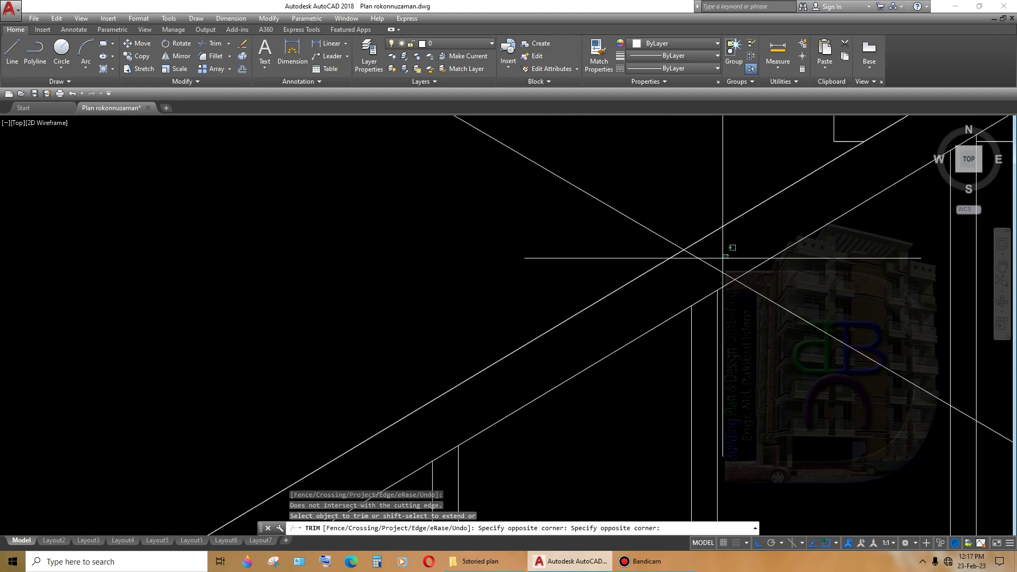
drag(730, 243, 705, 275)
- Trim the overshooting pieces at the rail corner with a crossing window
scroll(705, 276, down, 5)
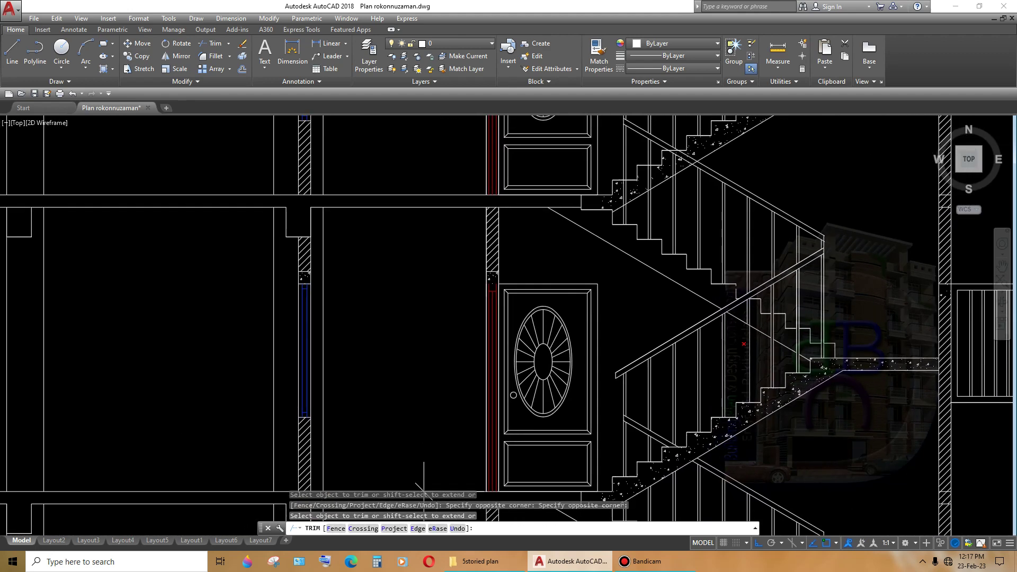
scroll(825, 254, up, 3)
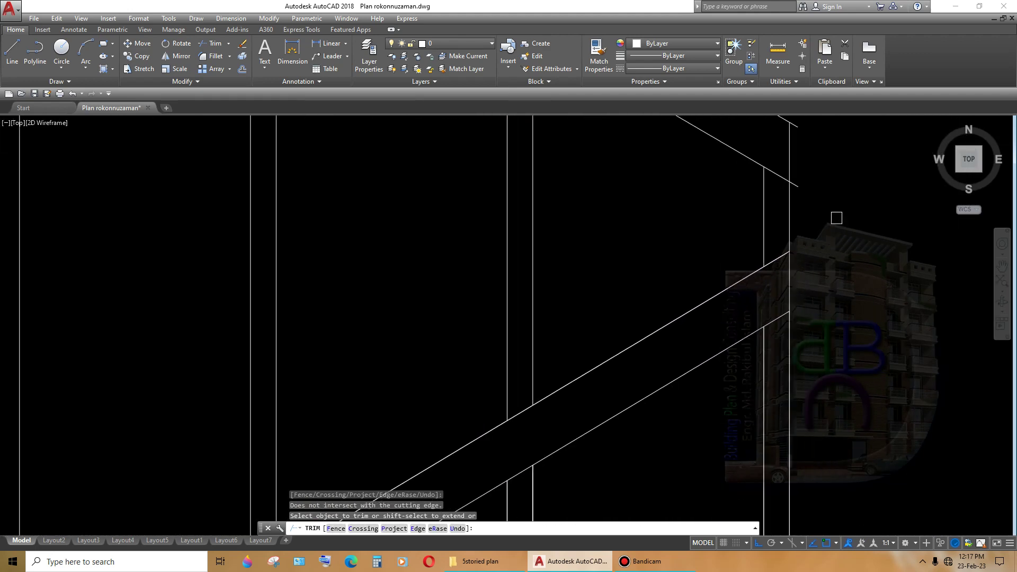
scroll(824, 254, up, 2)
click(810, 255)
click(783, 330)
scroll(805, 330, down, 3)
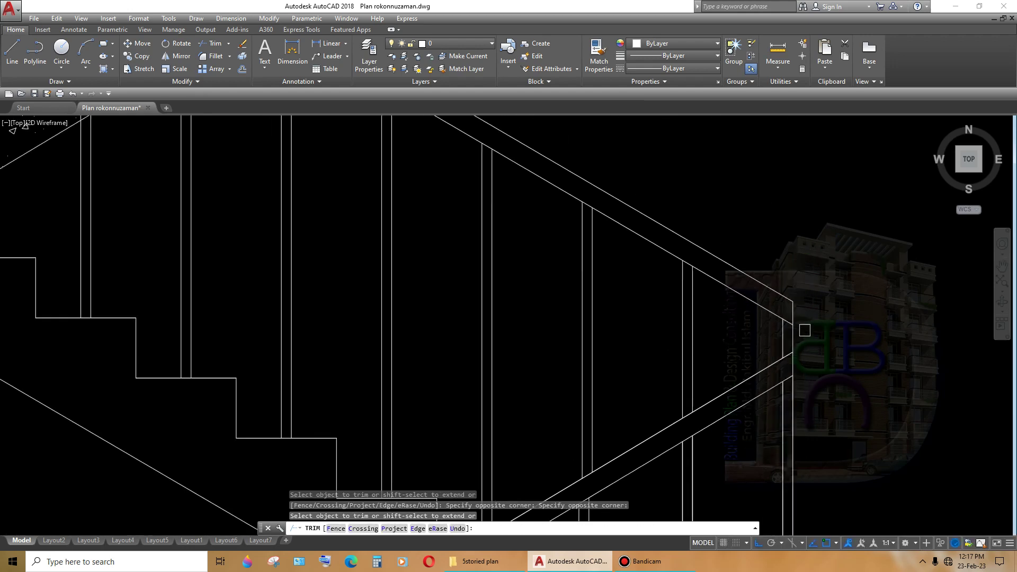
click(788, 352)
scroll(789, 351, down, 4)
scroll(730, 314, up, 1)
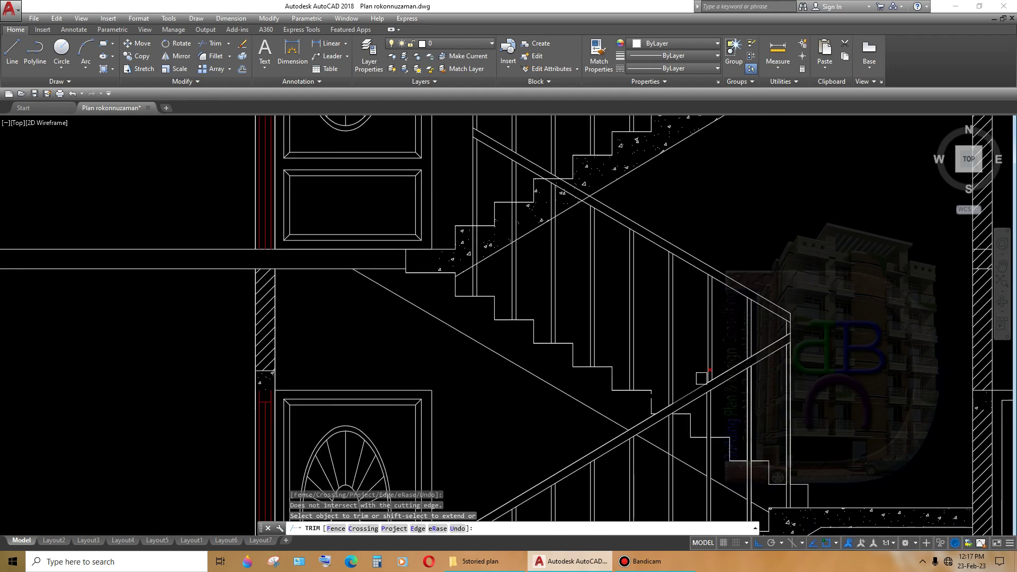
- Delete the stray vertical line at the stair corner
scroll(664, 415, up, 5)
key(Escape)
click(614, 363)
key(Delete)
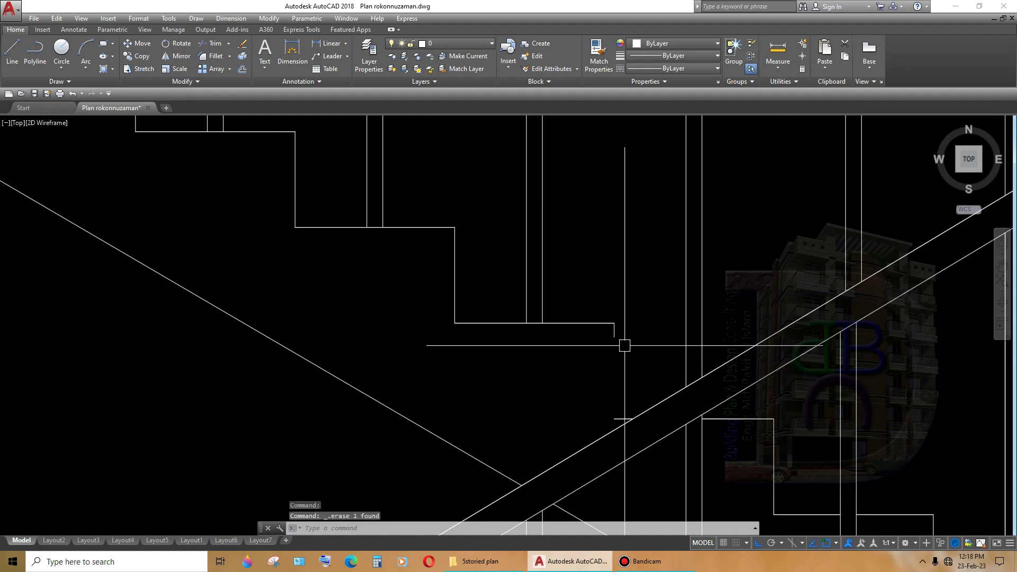
click(614, 337)
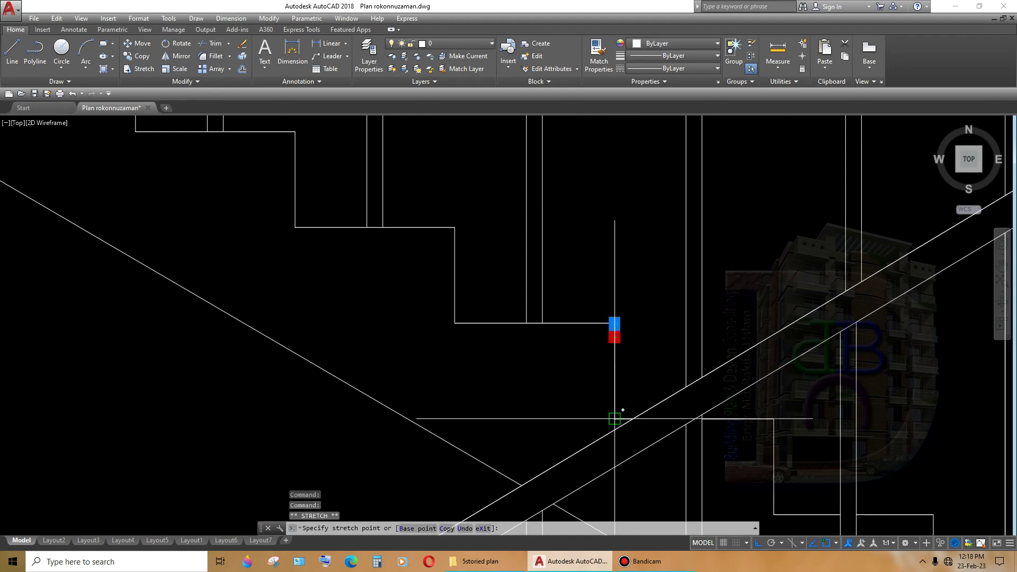
key(Escape)
scroll(665, 389, down, 3)
mouse_move(802, 408)
middle_down()
mouse_move(786, 362)
mouse_move(842, 456)
middle_up()
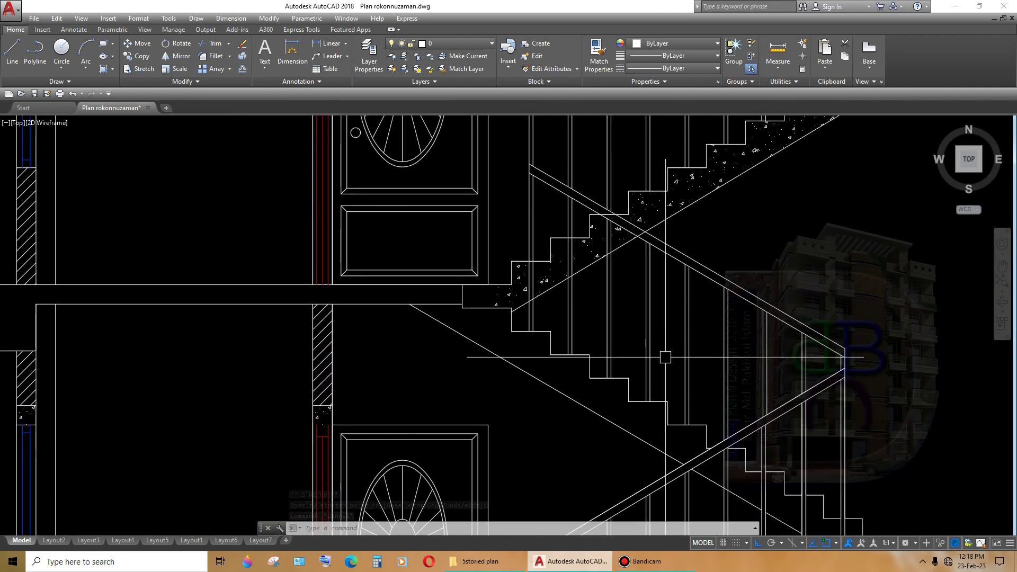
text(tr)
- Trim the pieces near the stair landing, including the diagonal crossing the landing steps
key(Return)
key(Return)
scroll(519, 278, up, 3)
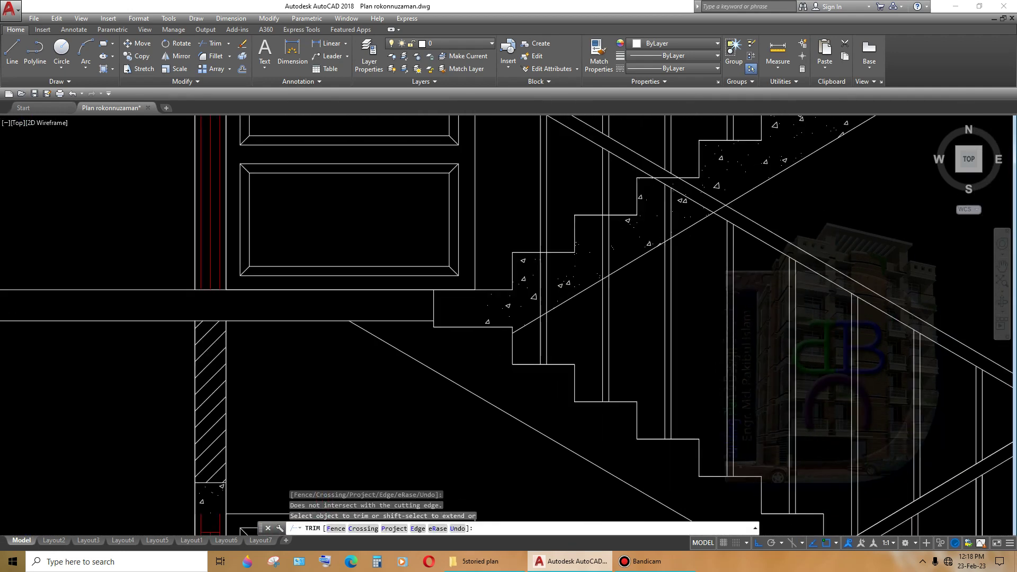
scroll(519, 278, up, 3)
scroll(598, 244, down, 3)
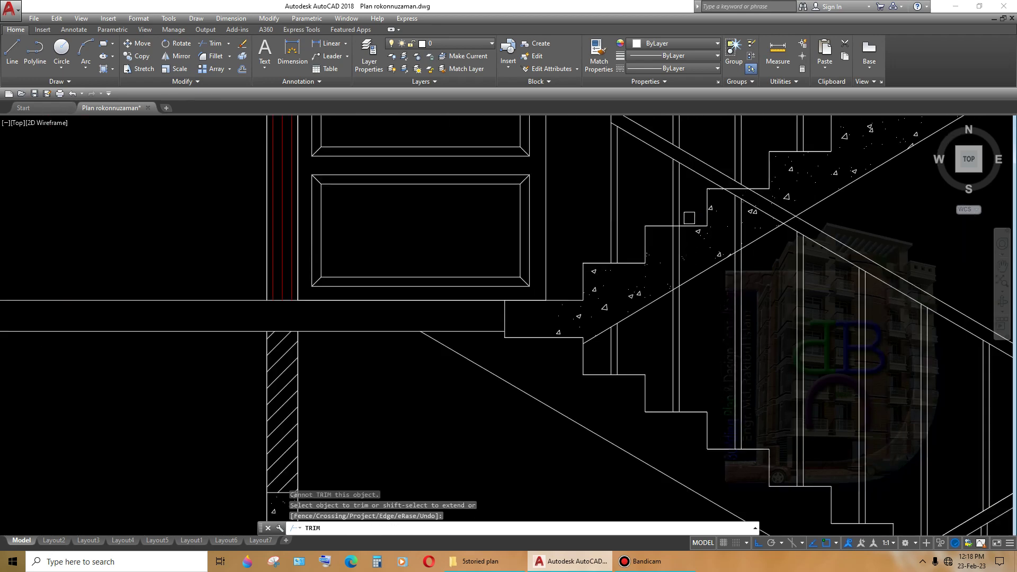
scroll(681, 229, up, 3)
click(663, 244)
scroll(662, 244, up, 1)
scroll(599, 324, down, 3)
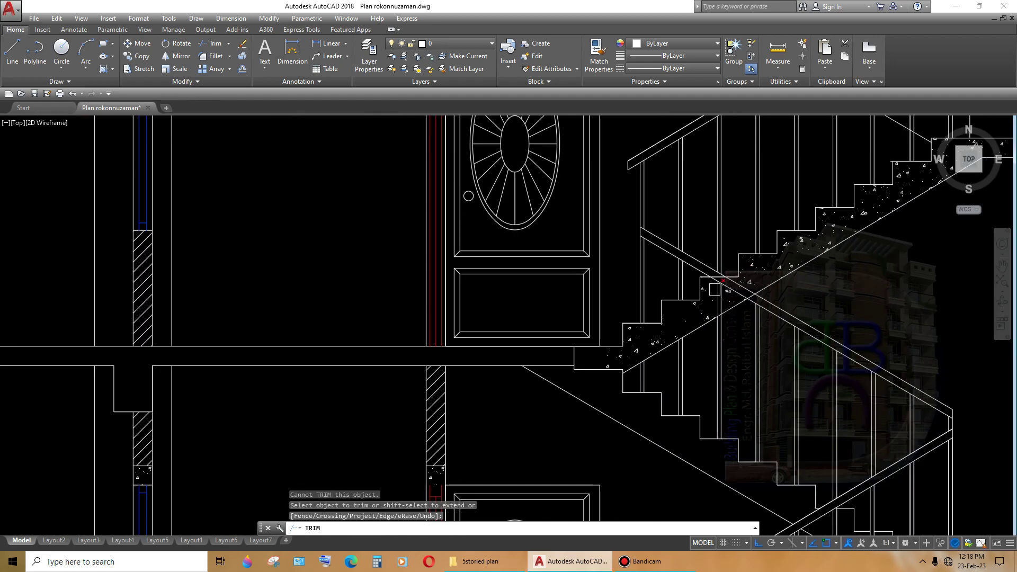
scroll(729, 290, up, 3)
click(736, 285)
click(735, 260)
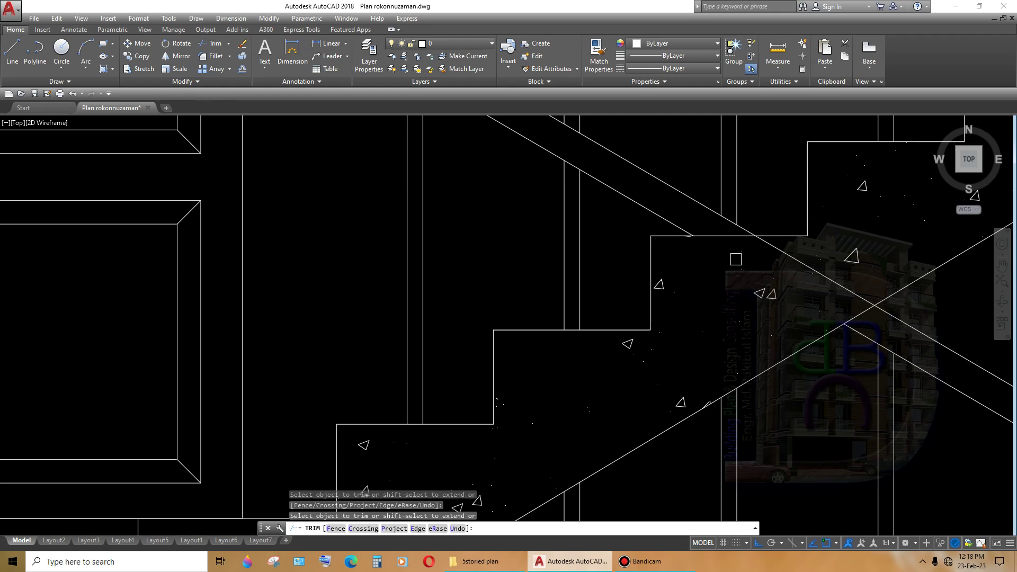
click(771, 247)
scroll(770, 247, down, 3)
mouse_move(857, 281)
middle_down()
mouse_move(723, 340)
mouse_move(710, 371)
middle_up()
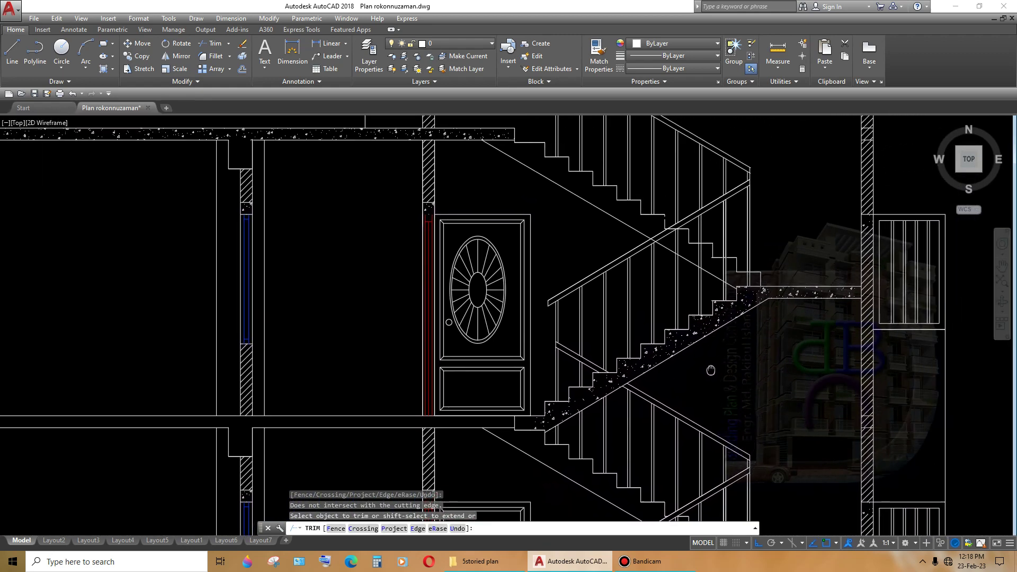
- Trim the railing line overshooting at the landing corner
scroll(699, 277, up, 3)
scroll(688, 292, up, 2)
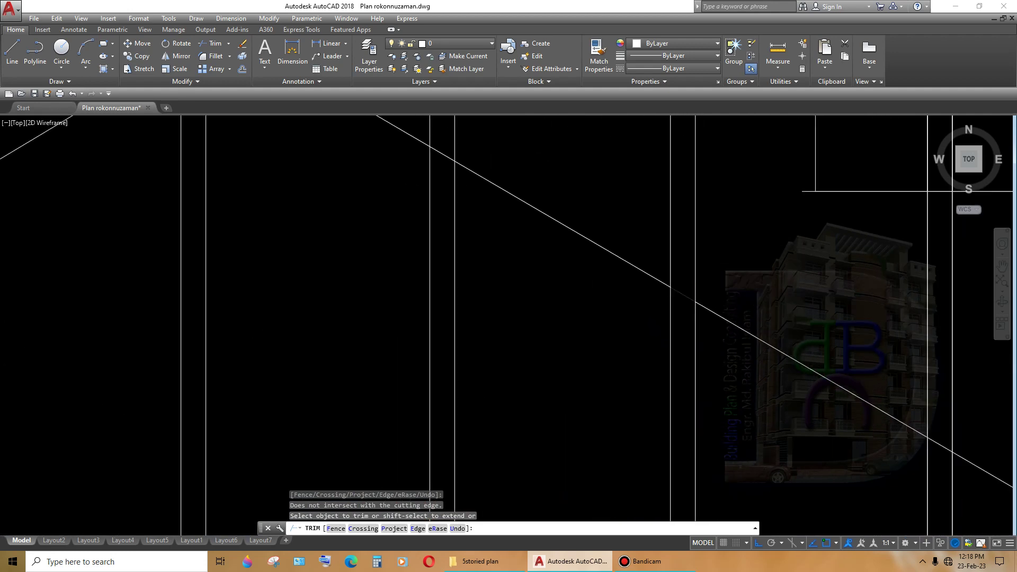
scroll(652, 273, down, 2)
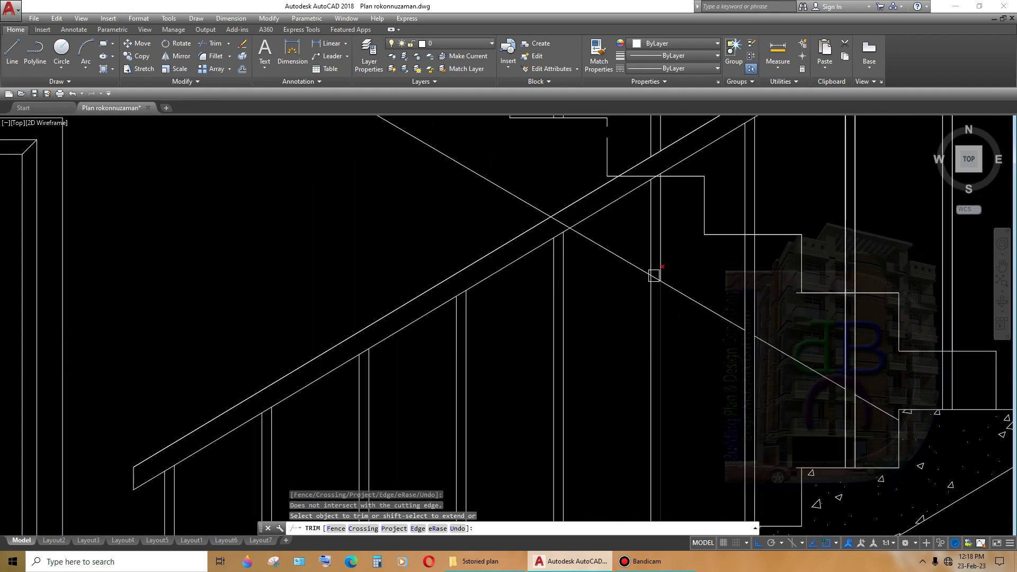
scroll(651, 290, up, 2)
scroll(799, 304, down, 2)
scroll(815, 321, up, 2)
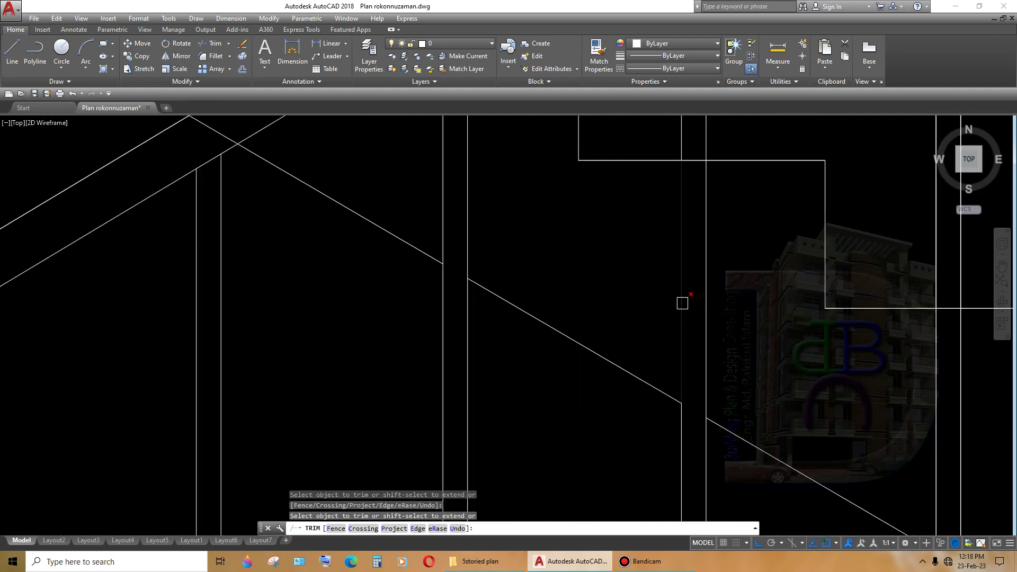
scroll(682, 303, down, 4)
scroll(663, 226, up, 4)
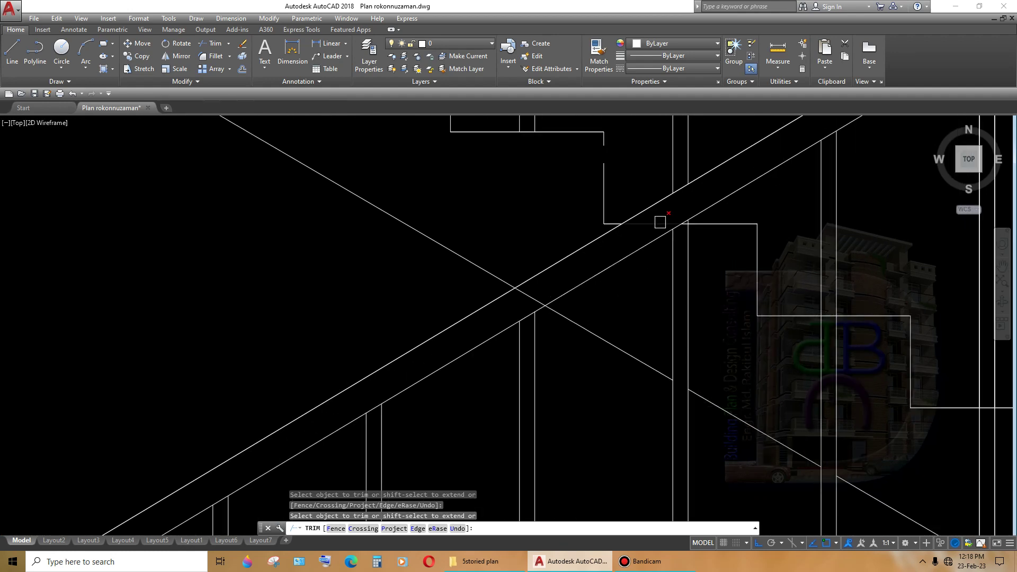
scroll(674, 228, up, 3)
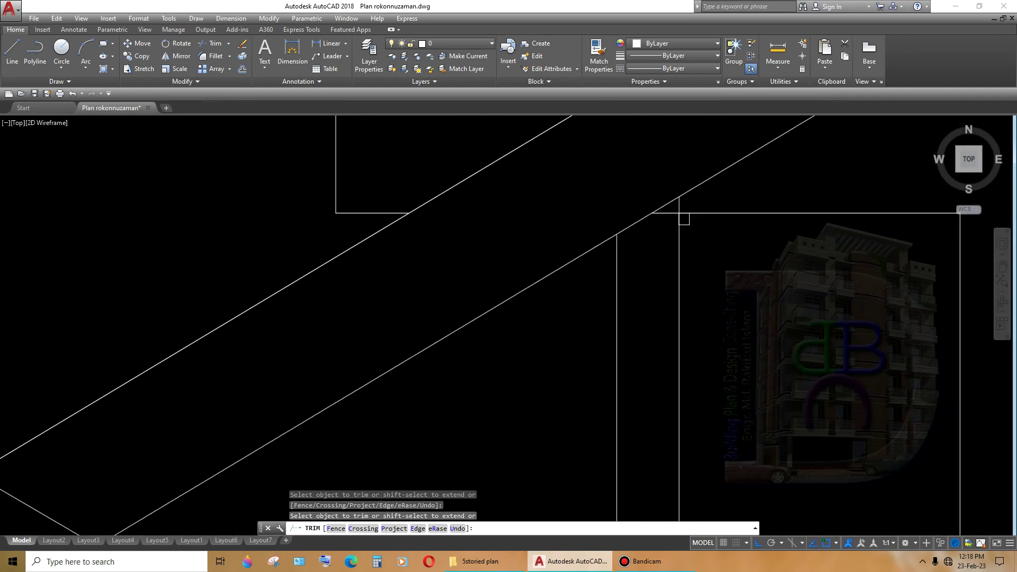
scroll(670, 215, down, 2)
scroll(681, 192, up, 2)
scroll(683, 238, down, 2)
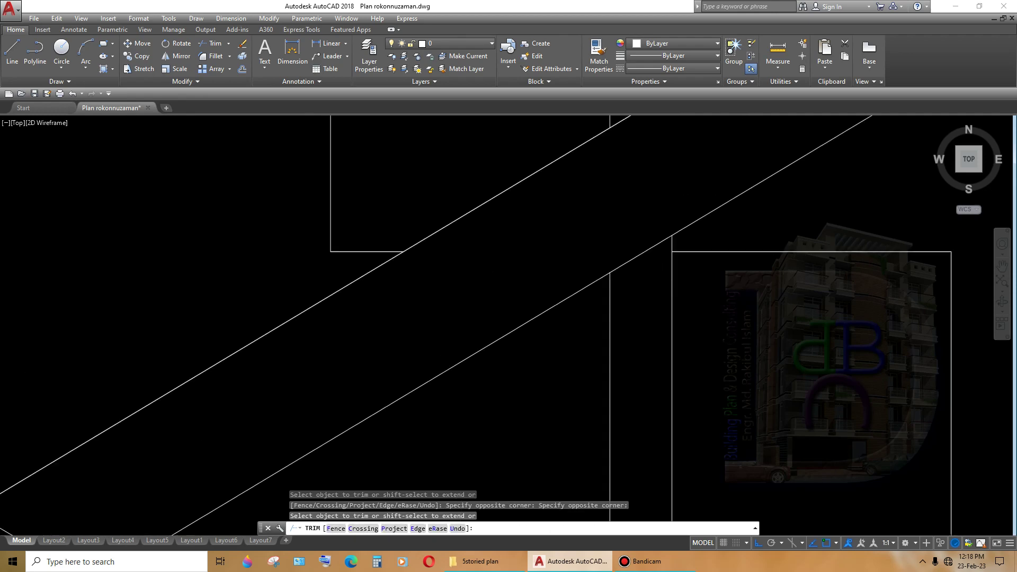
scroll(688, 295, down, 2)
scroll(683, 297, up, 2)
scroll(662, 302, up, 1)
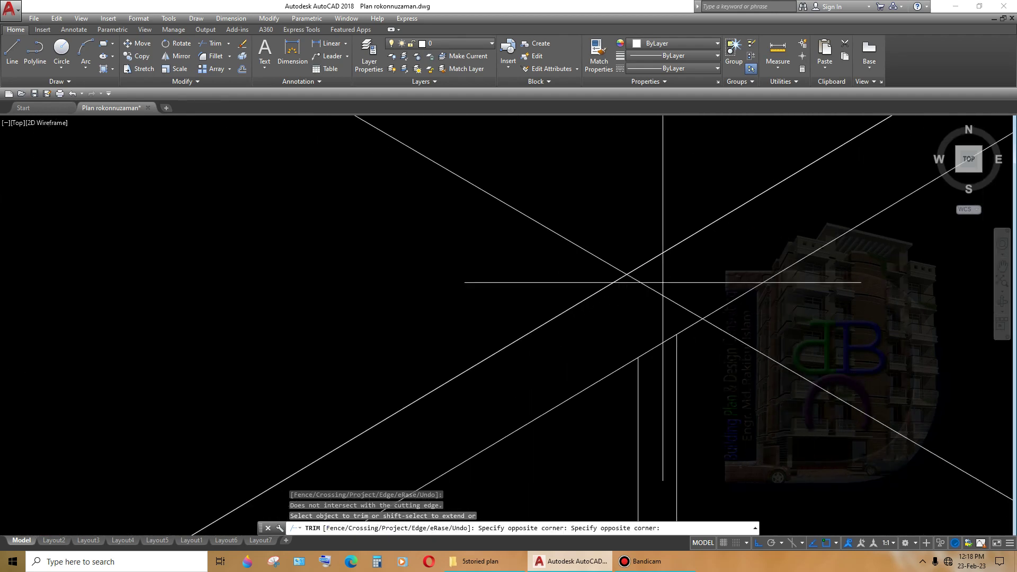
scroll(644, 304, down, 3)
click(645, 304)
- Crossing-window trim the remaining railing ends beside the landing
scroll(645, 304, down, 3)
scroll(779, 261, up, 2)
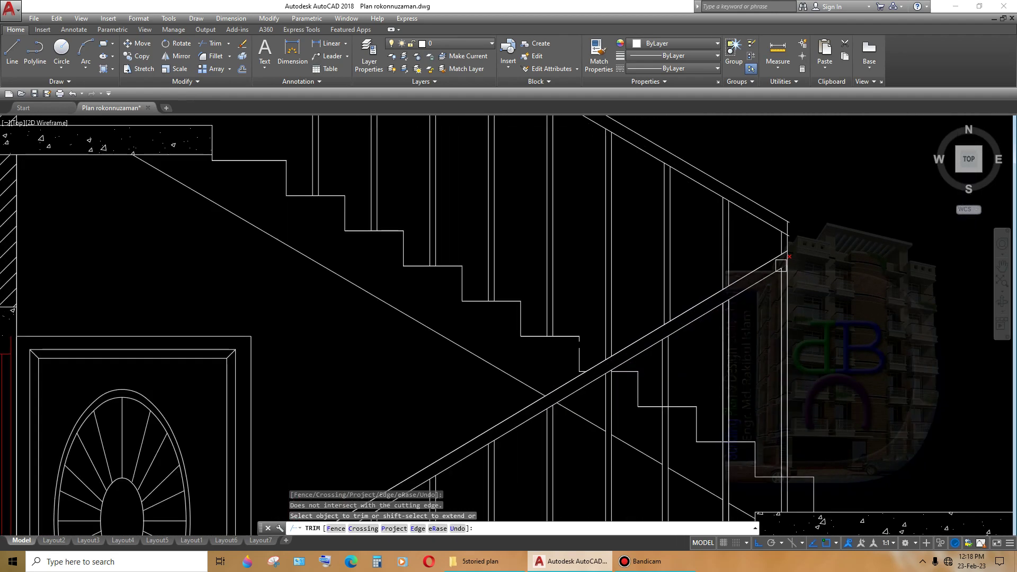
scroll(789, 256, up, 2)
scroll(789, 165, down, 2)
scroll(784, 212, down, 2)
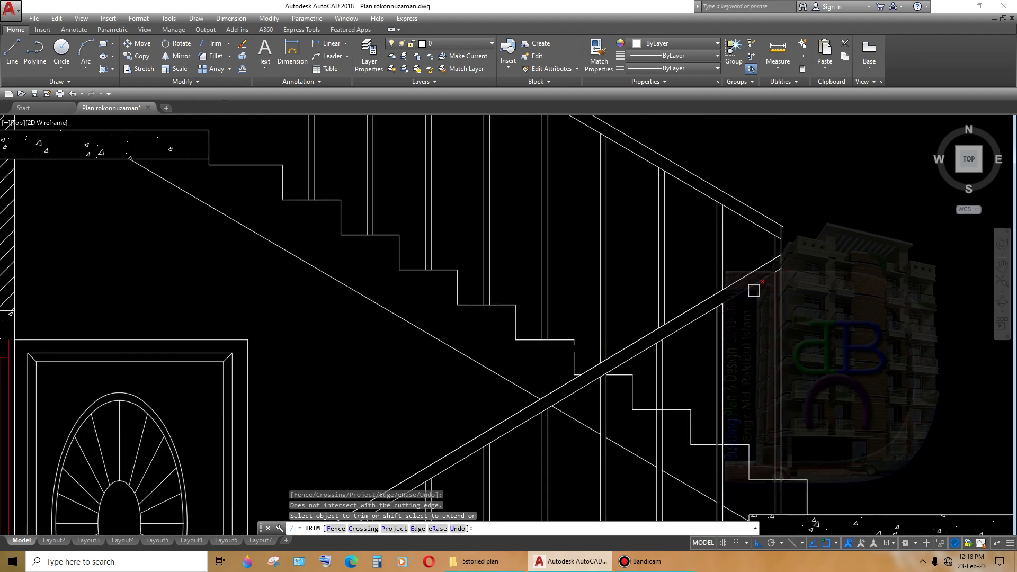
scroll(792, 222, up, 2)
click(787, 209)
click(762, 247)
scroll(791, 257, down, 3)
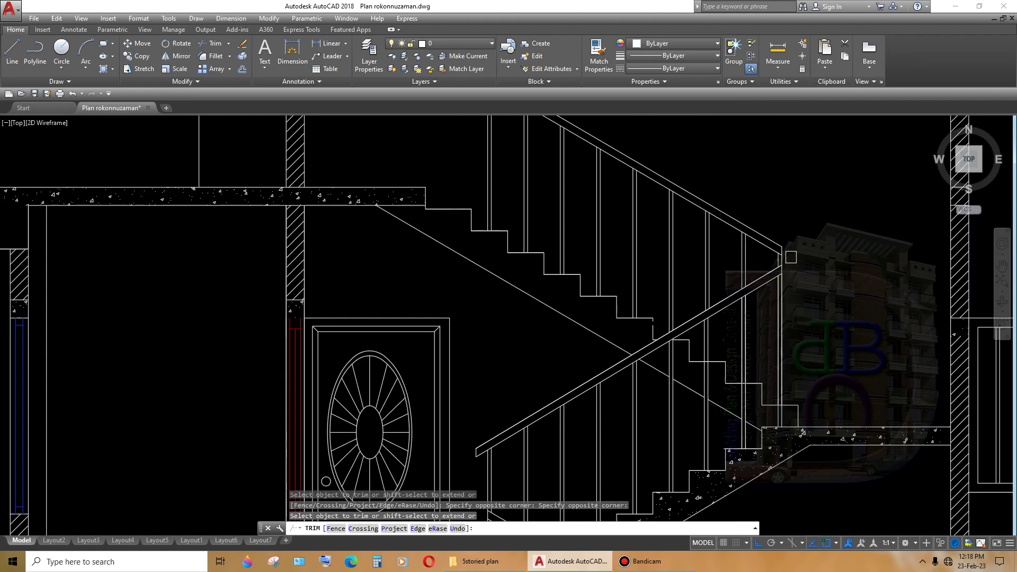
middle_drag(766, 333, 766, 315)
- Delete the stray vertical line at the stair corner
scroll(656, 321, up, 5)
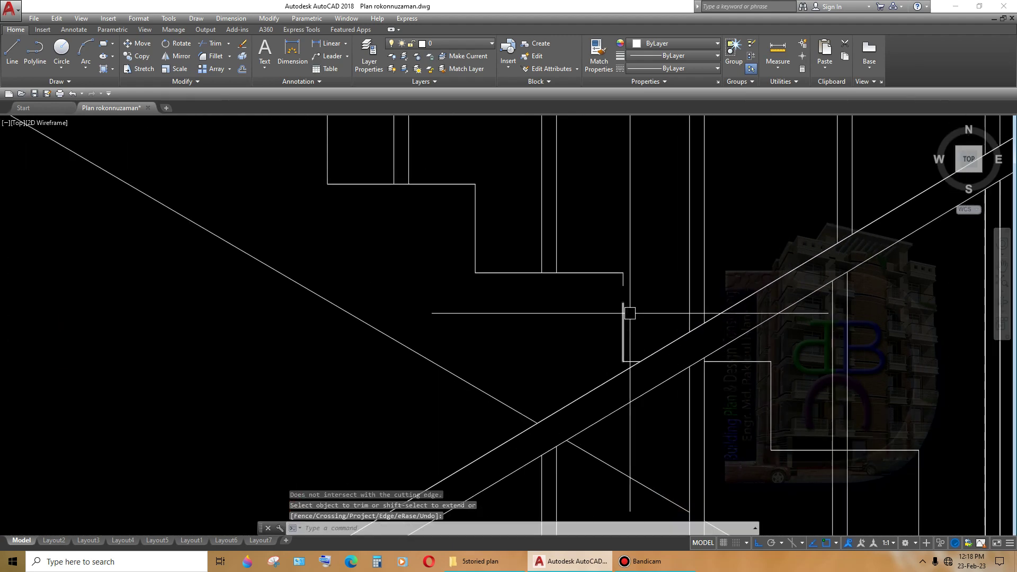
key(Escape)
click(623, 332)
key(Delete)
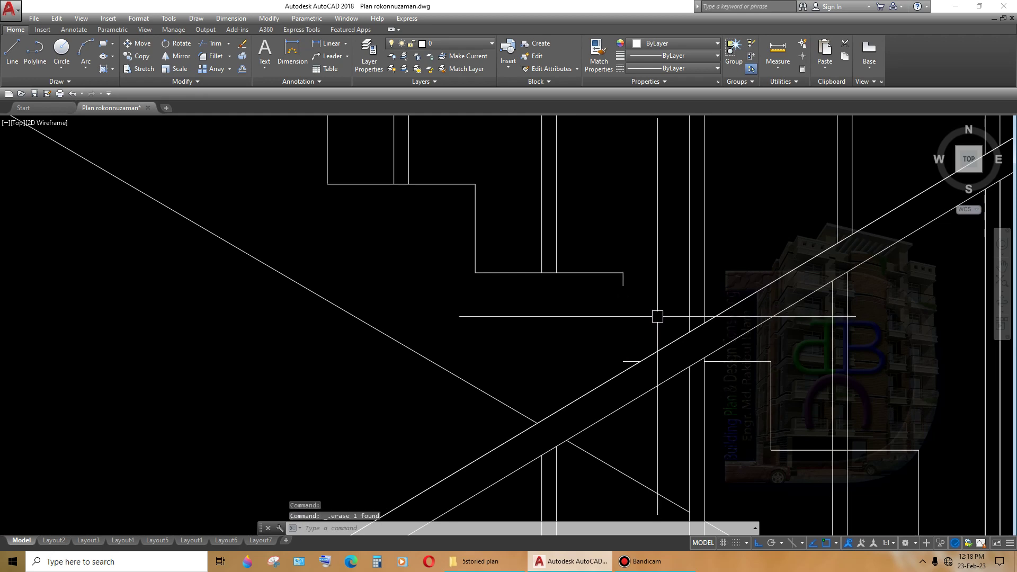
text(e)
key(Return)
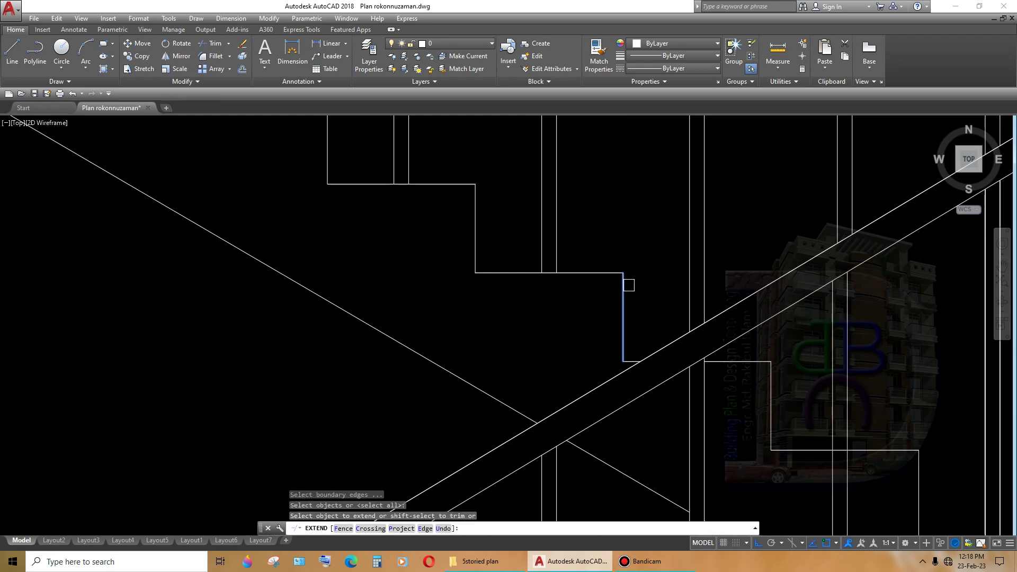
scroll(627, 282, down, 3)
middle_drag(571, 338, 753, 347)
key(Return)
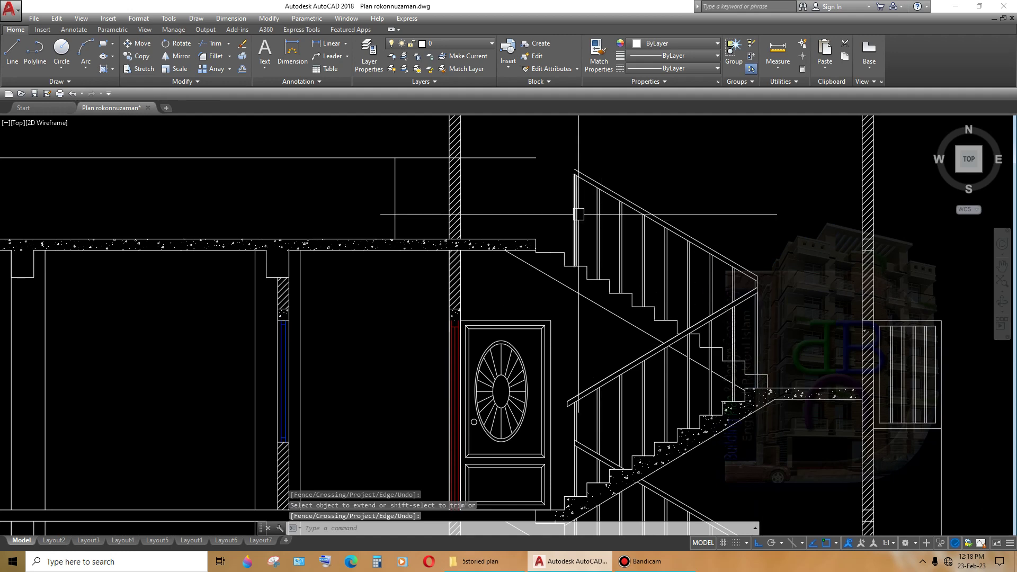
- Copy the two baluster lines to the handrail's top end
scroll(524, 170, up, 3)
click(679, 305)
click(617, 381)
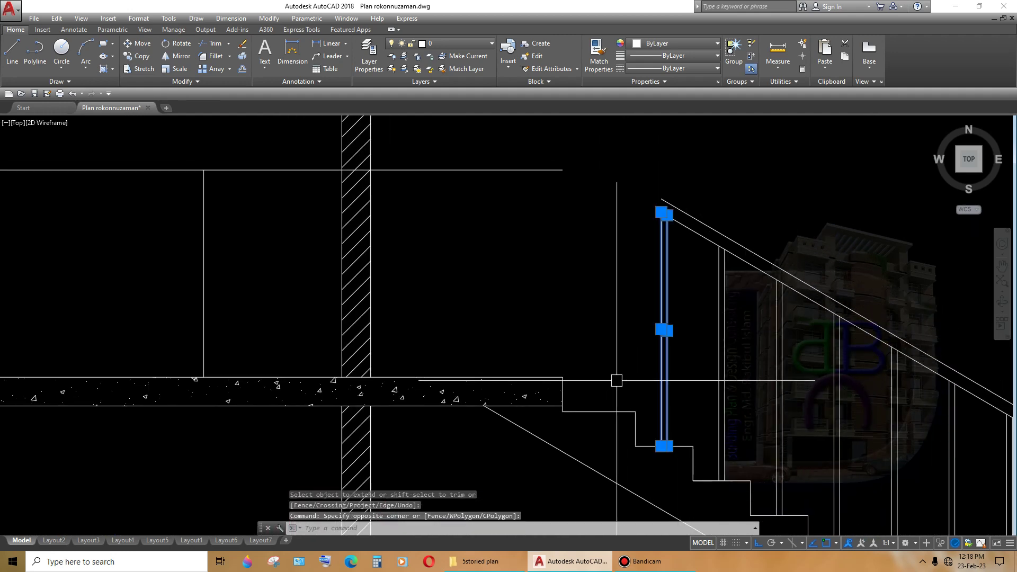
text(cp)
key(Return)
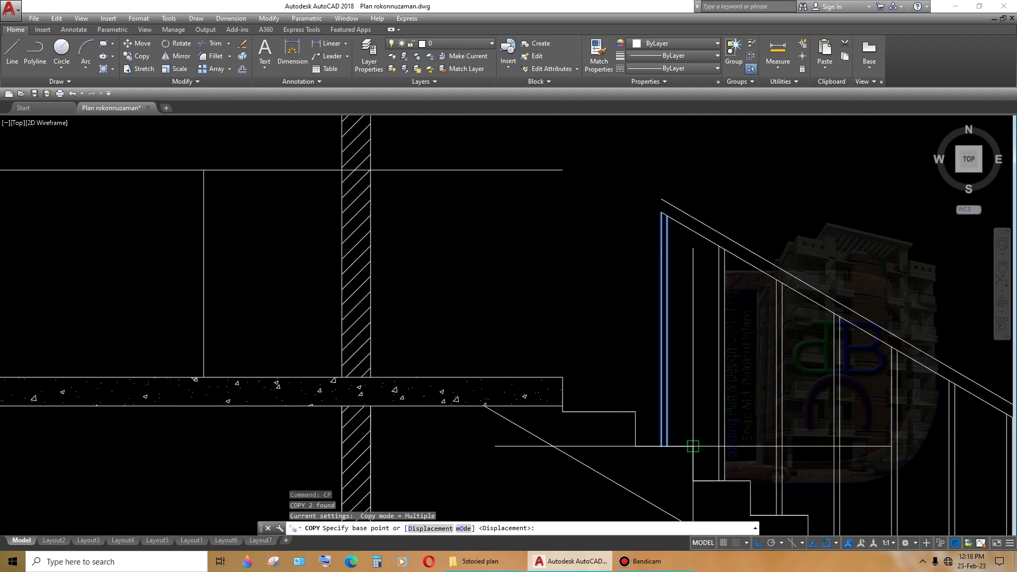
click(692, 445)
scroll(699, 447, down, 2)
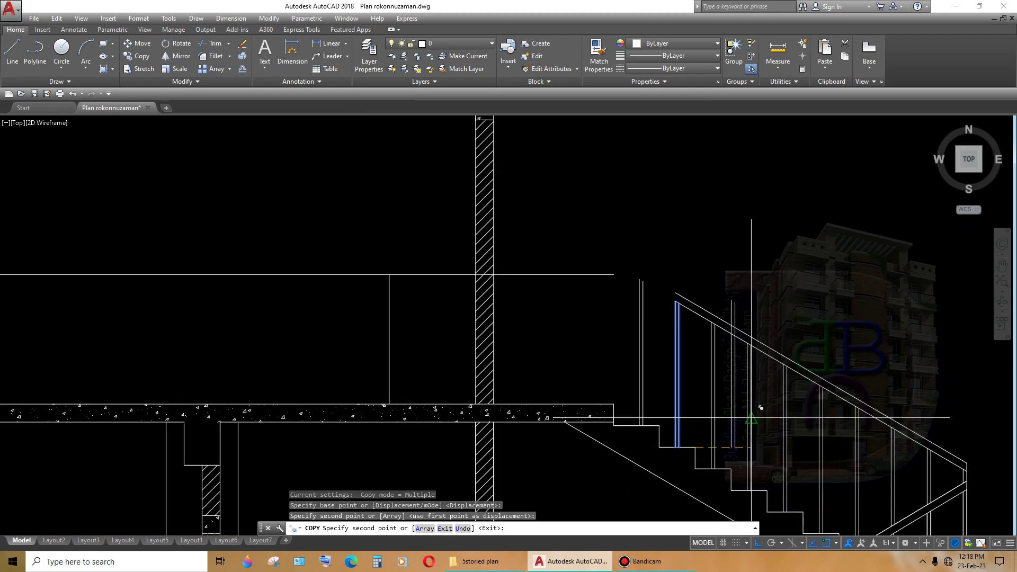
scroll(721, 309, up, 2)
click(648, 296)
key(Return)
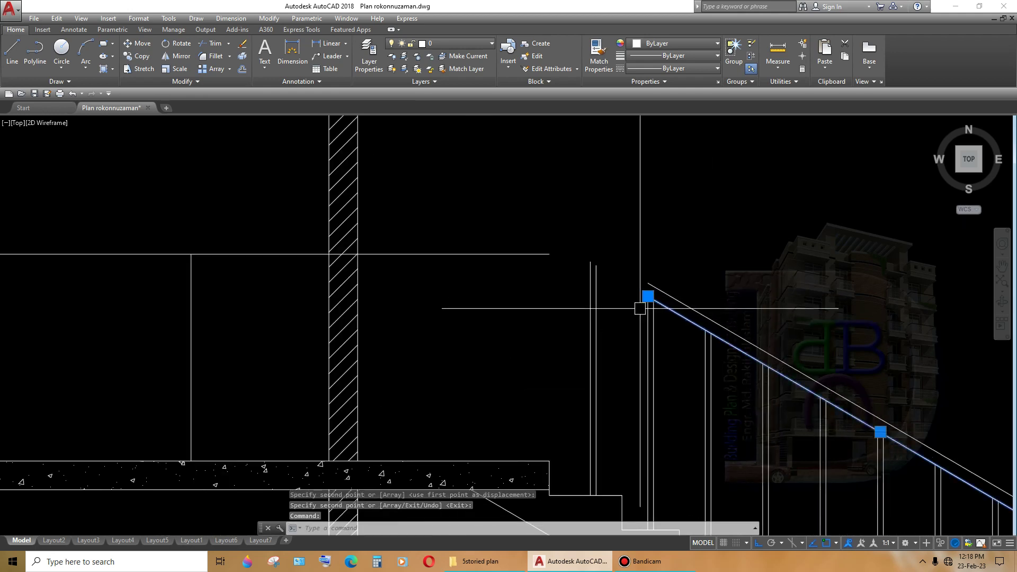
key(Escape)
- Draw a vertical guide line above the railing end
text(l)
key(Return)
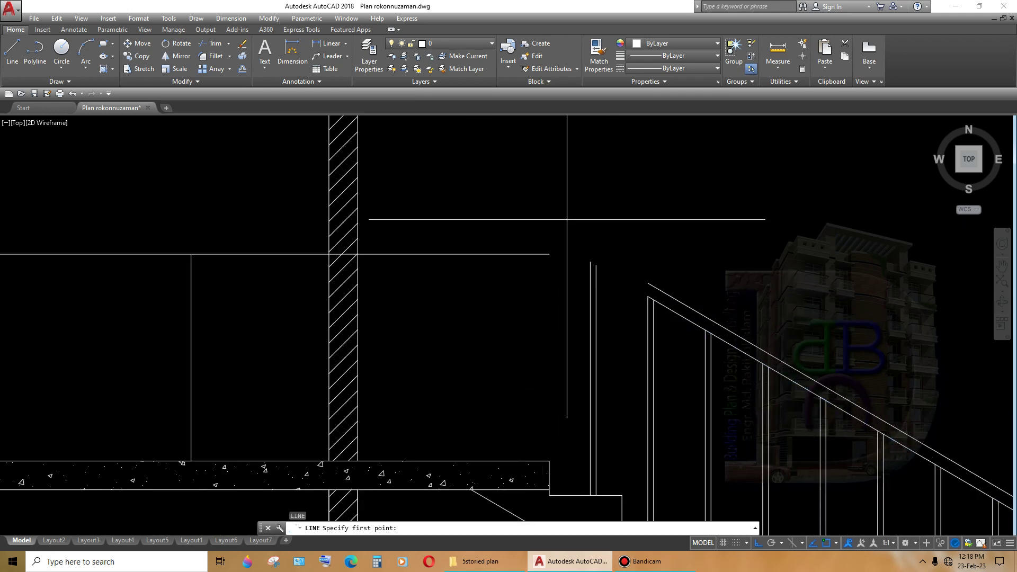
click(554, 328)
key(Return)
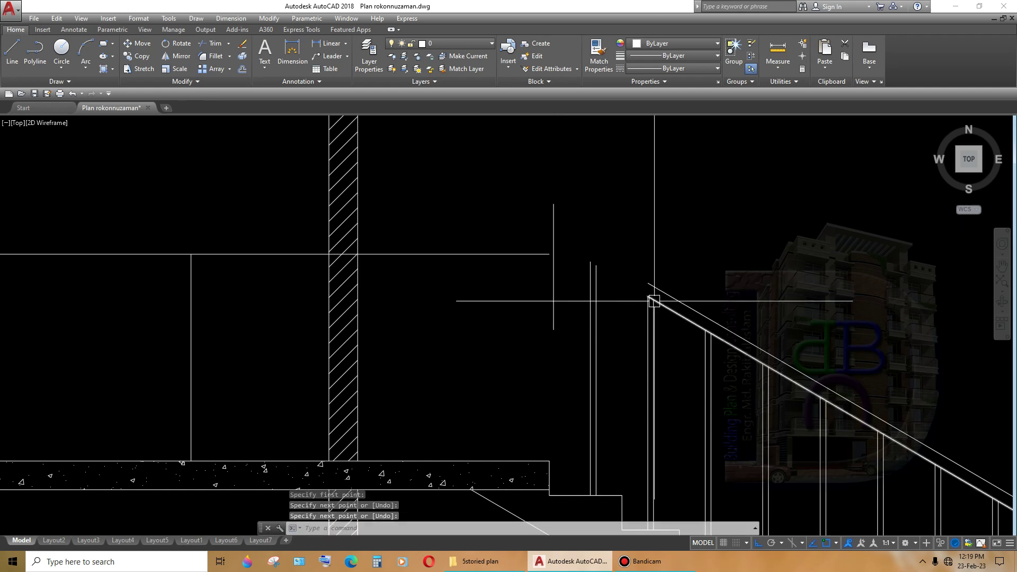
- Extend both handrail lines up to the new guide line
text(ex)
key(Return)
key(Return)
drag(669, 239, 665, 319)
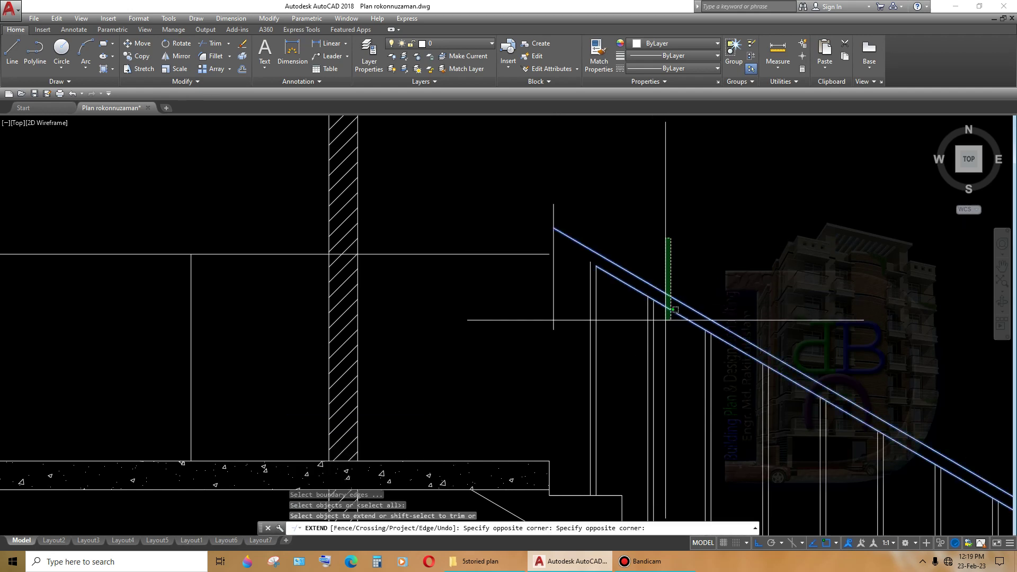
click(665, 320)
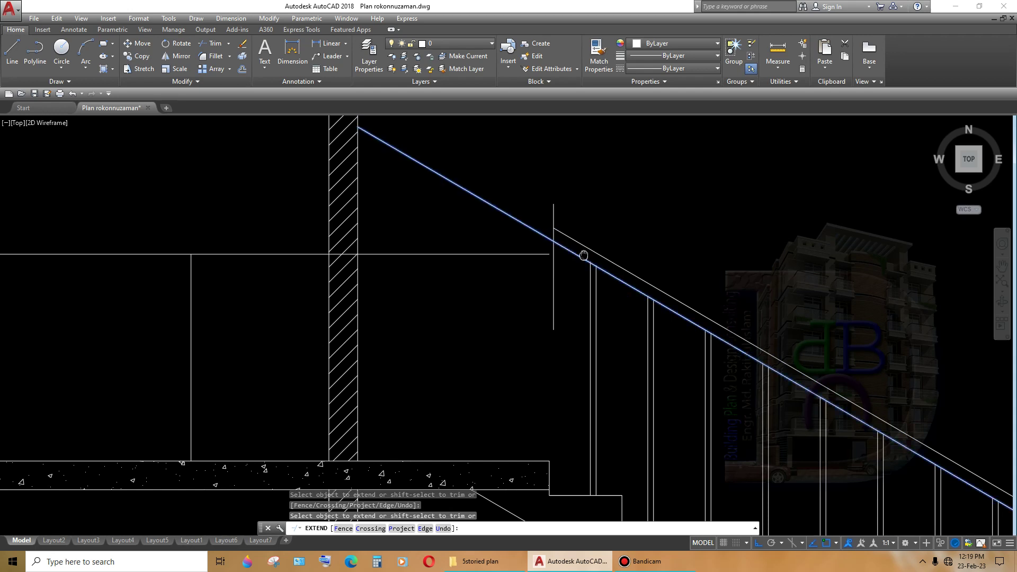
middle_drag(584, 255, 603, 259)
key(Return)
- Trim away the helper lines above the stair
text(tr)
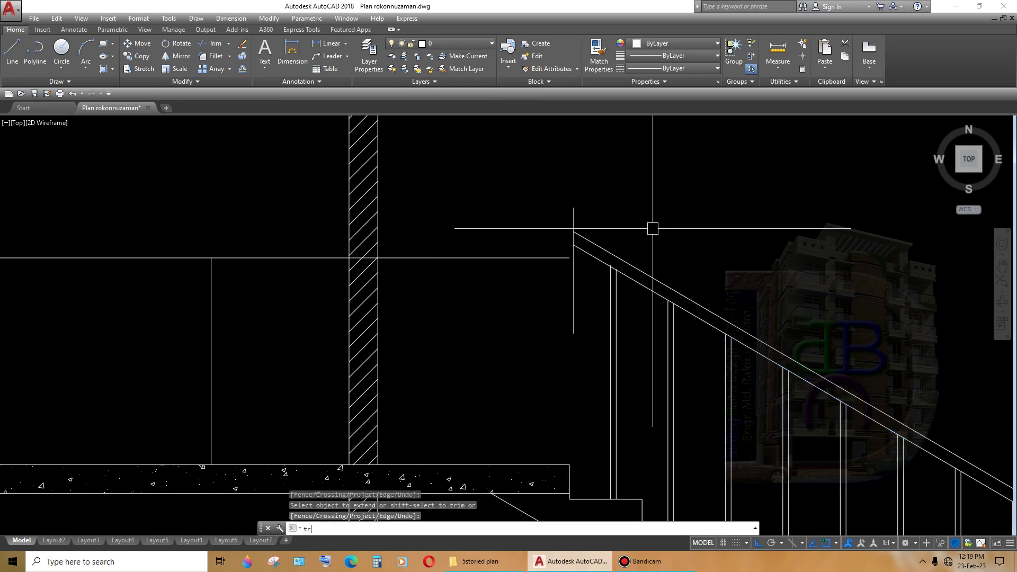
key(Return)
mouse_move(653, 228)
mouse_down()
mouse_move(605, 195)
mouse_move(565, 286)
mouse_up()
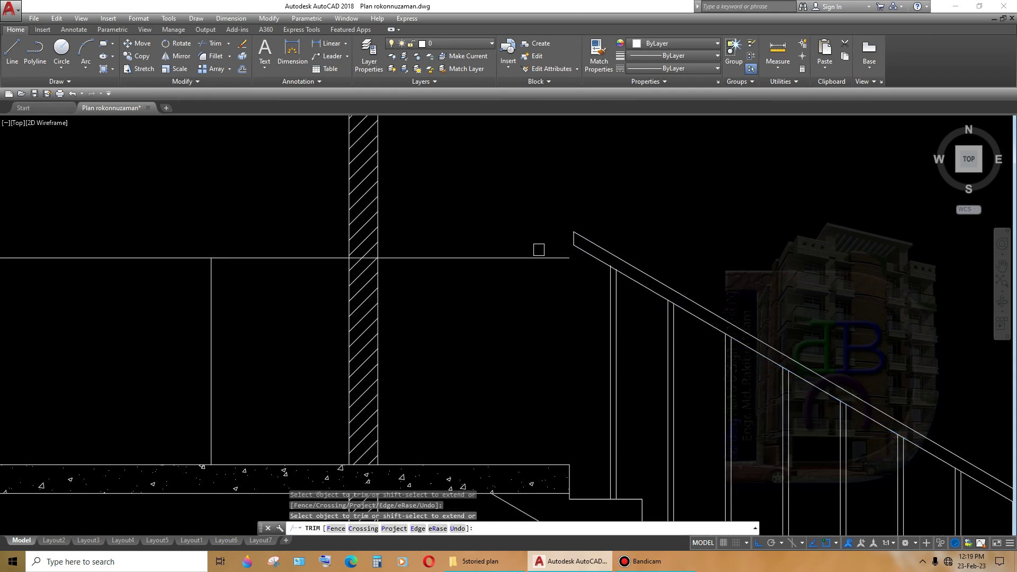
click(538, 246)
scroll(506, 271, down, 3)
- Trim the leftover lines at the top of the stair, then cancel the unfinished selection
scroll(704, 289, up, 1)
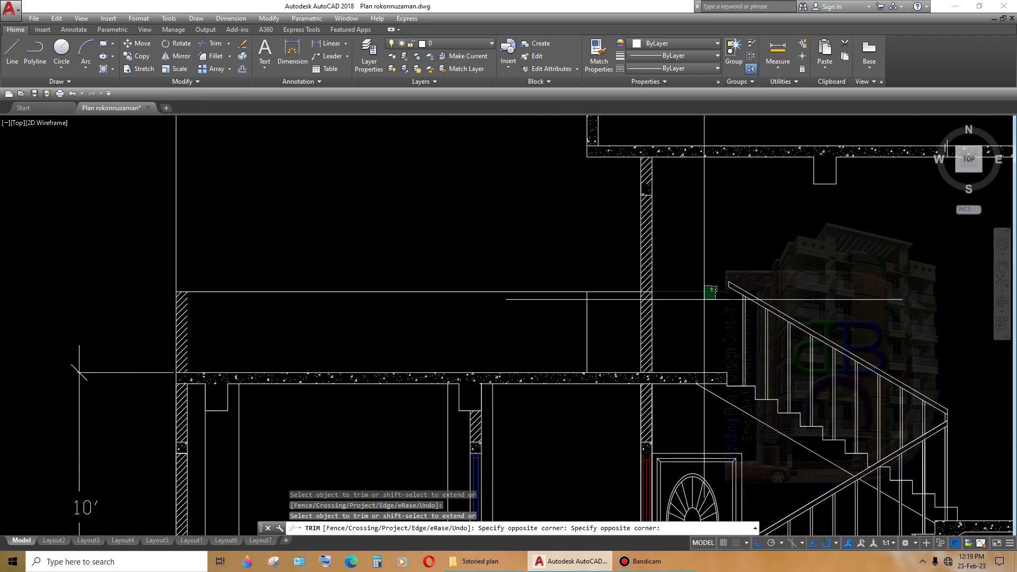
scroll(699, 294, up, 1)
click(682, 296)
scroll(678, 297, down, 3)
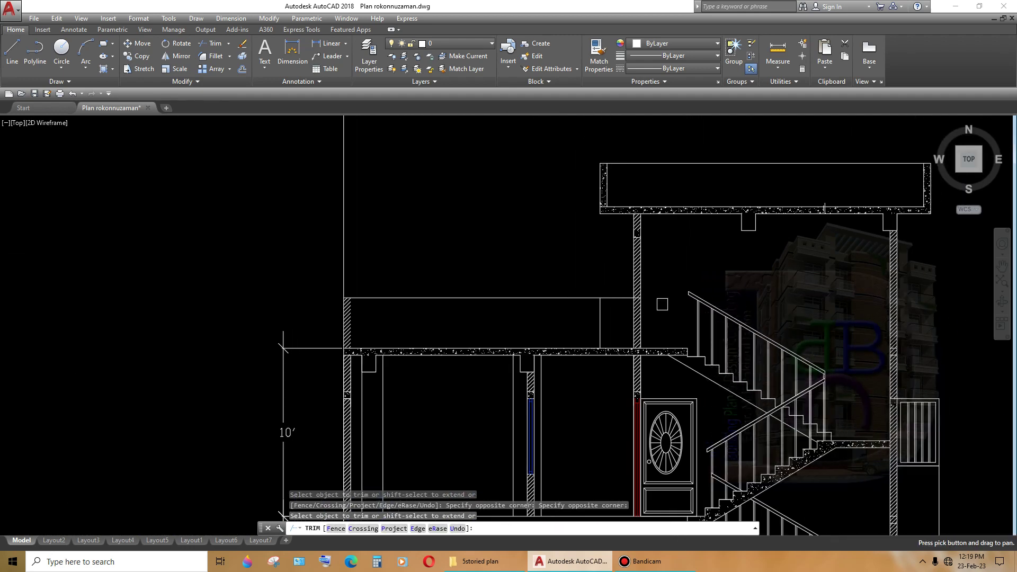
scroll(678, 307, down, 2)
scroll(677, 316, up, 6)
scroll(630, 317, down, 1)
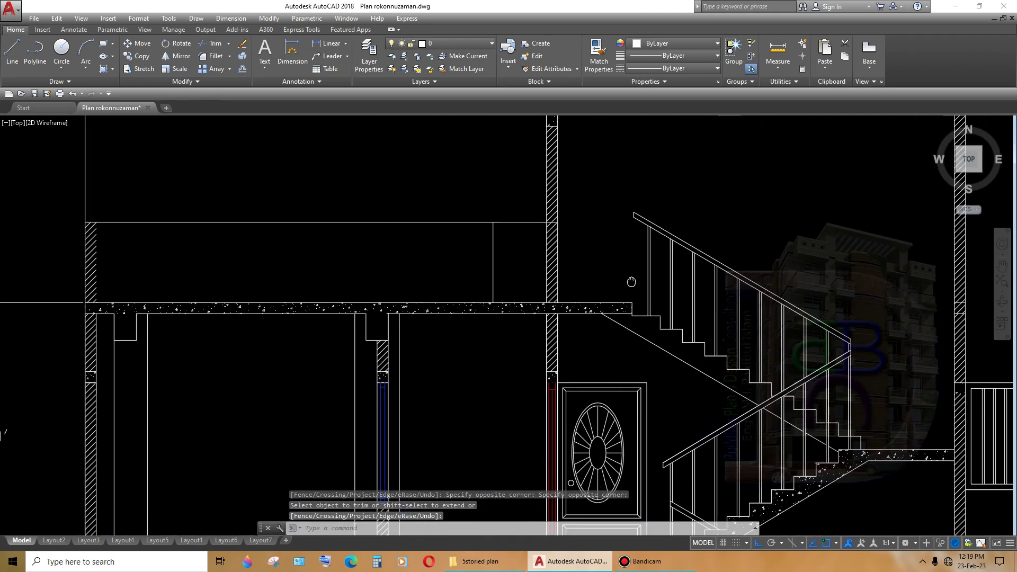
scroll(598, 280, down, 1)
scroll(597, 286, up, 4)
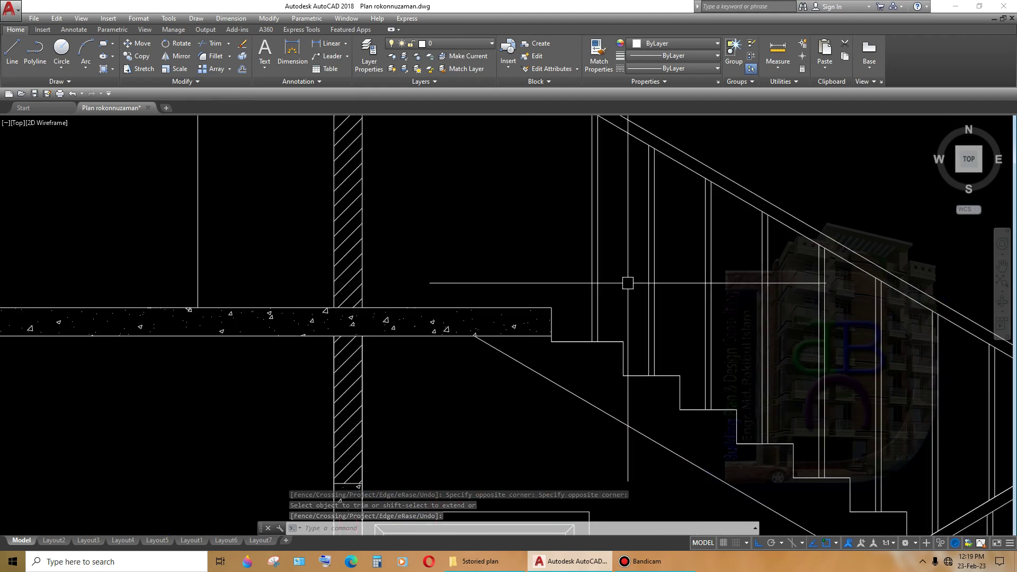
click(628, 265)
scroll(591, 267, down, 3)
key(Escape)
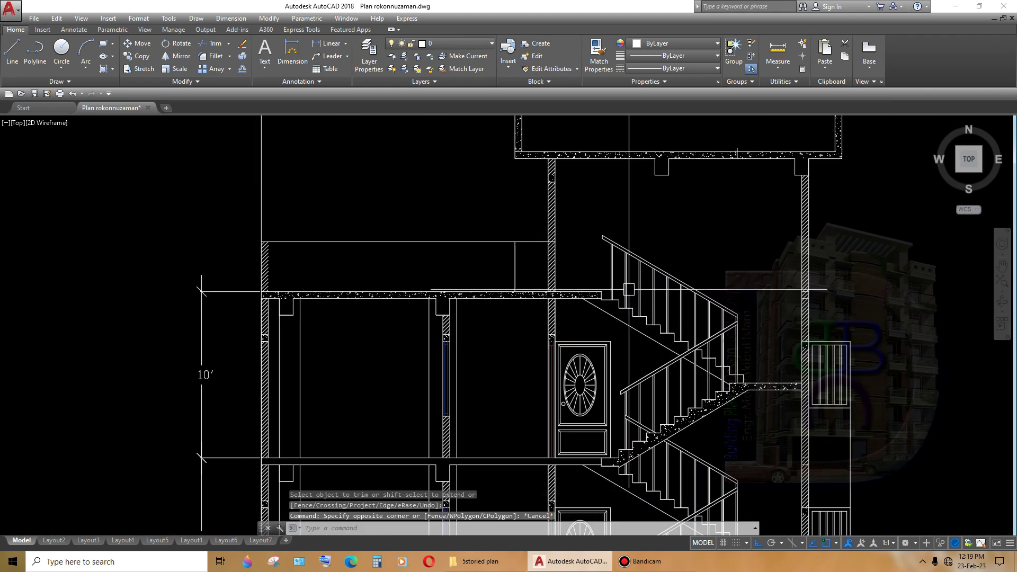
scroll(592, 268, down, 3)
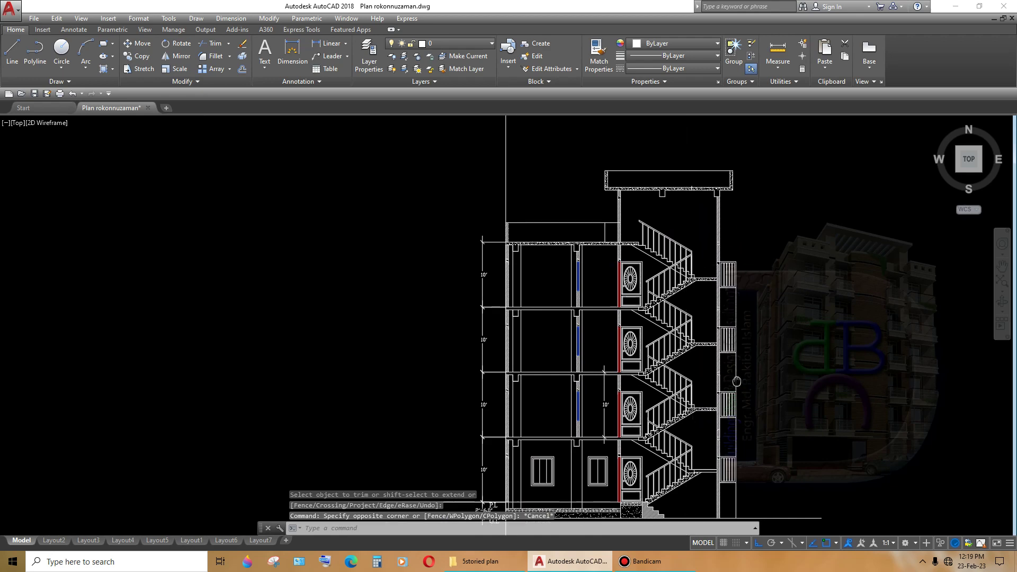
- Pan and zoom from the ground floor up through every storey to inspect the railings
mouse_move(725, 404)
middle_down()
mouse_move(695, 308)
mouse_move(694, 490)
middle_up()
scroll(696, 308, up, 3)
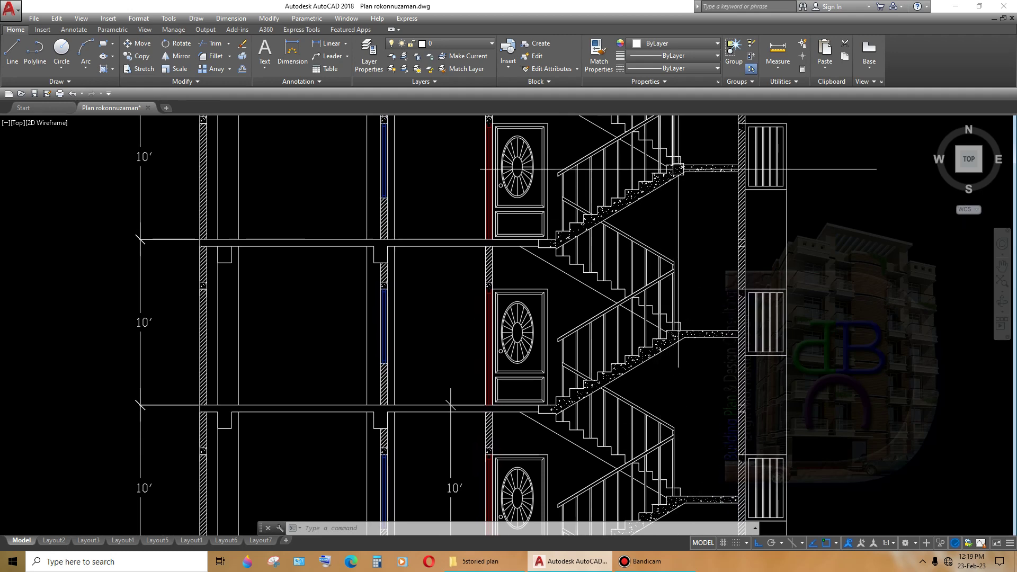
middle_drag(678, 169, 673, 223)
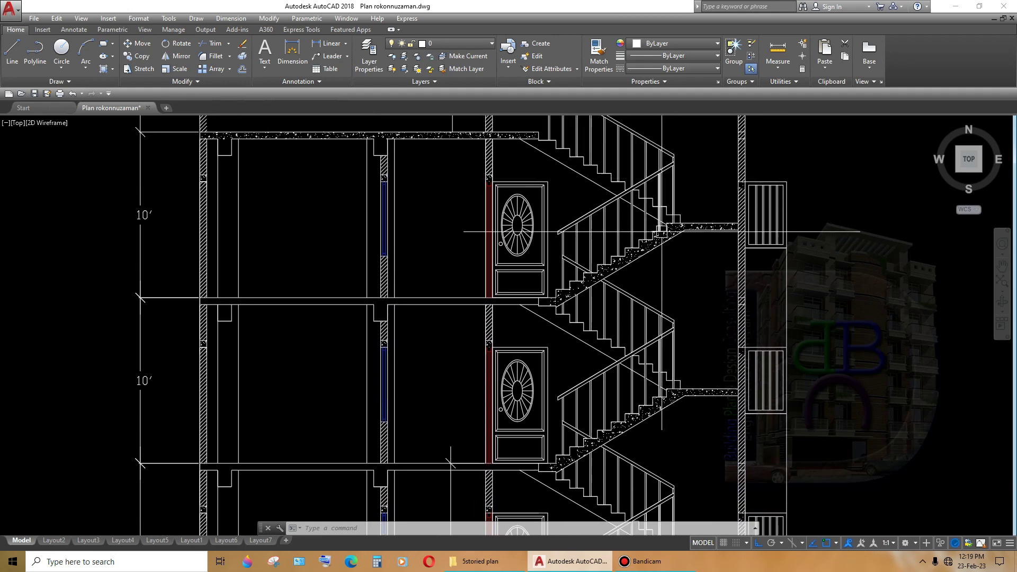
scroll(730, 296, down, 1)
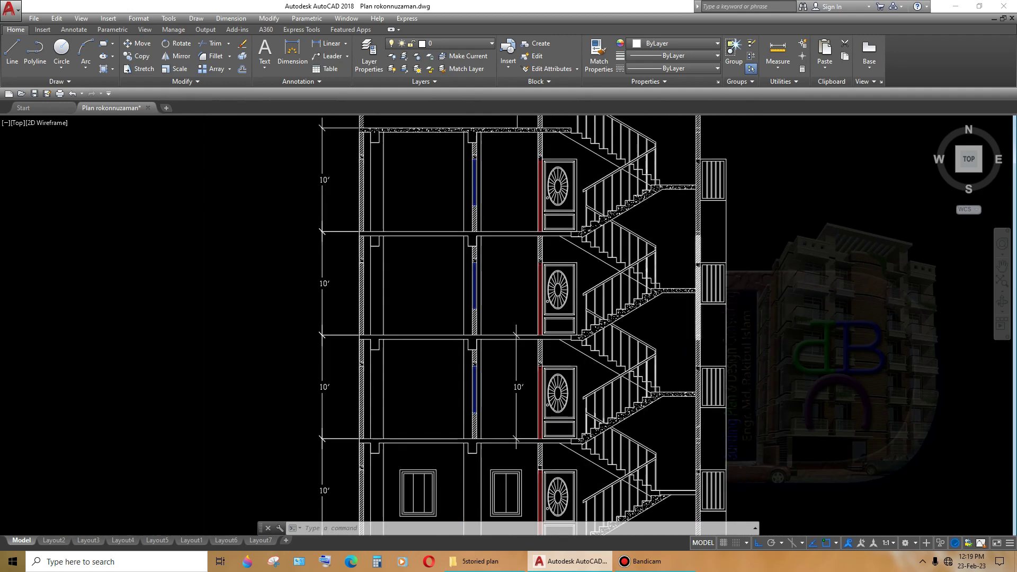
scroll(698, 334, down, 1)
scroll(670, 376, down, 2)
scroll(670, 375, up, 2)
scroll(657, 409, up, 2)
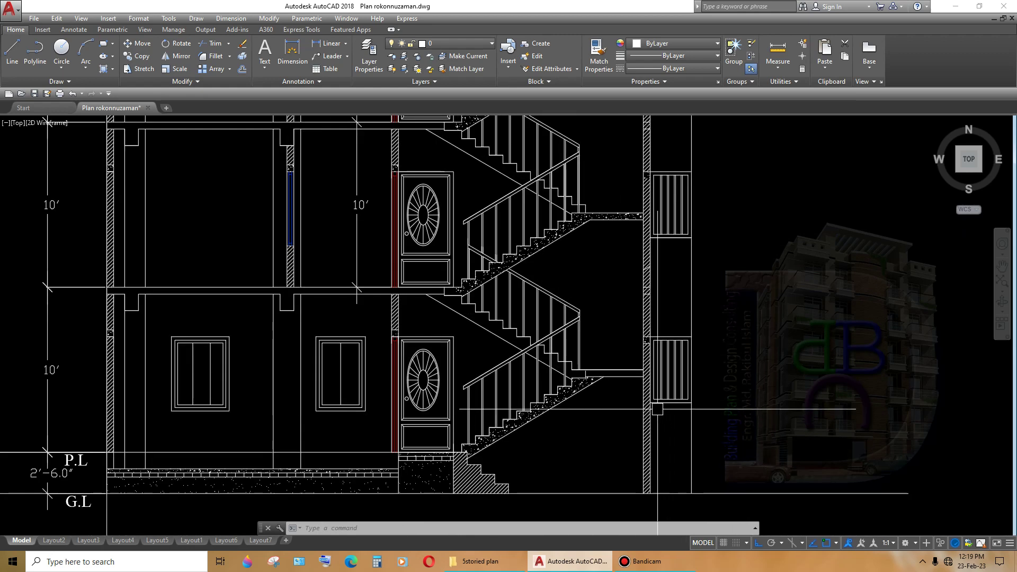
scroll(672, 454, up, 2)
scroll(675, 396, down, 5)
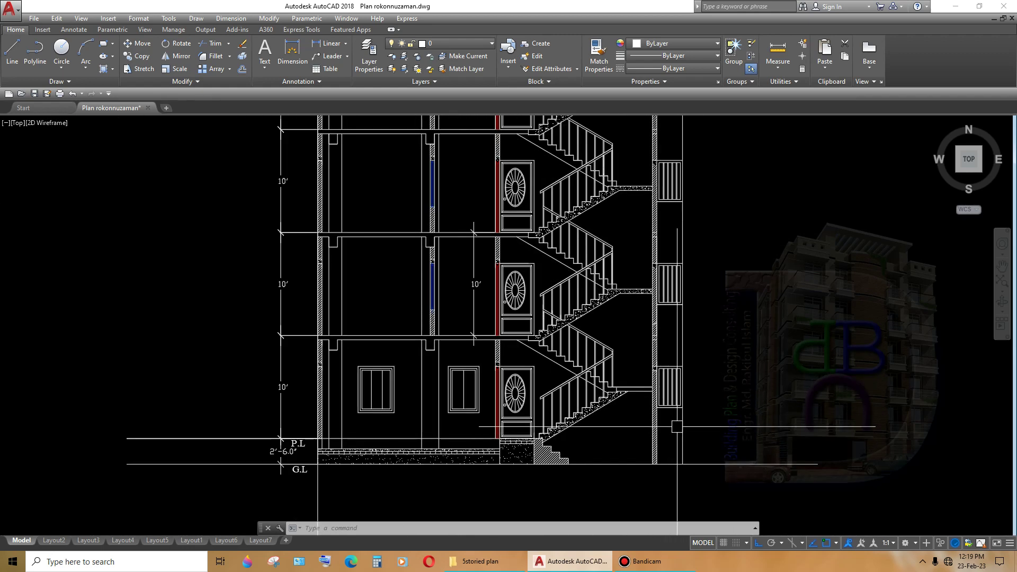
scroll(675, 371, up, 3)
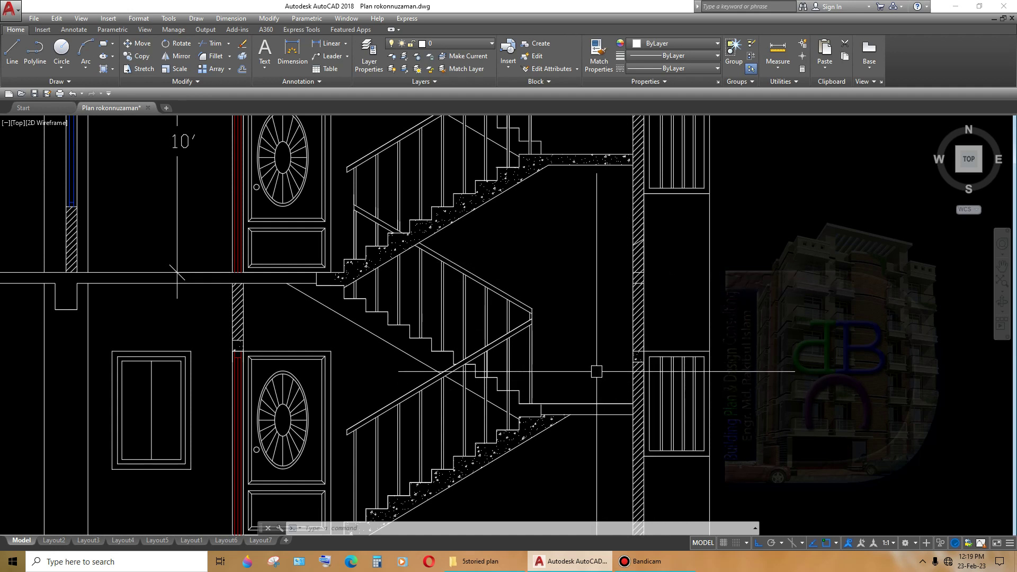
- Offset the landing line 7' and stretch the new line's right end past the hatched wall
text(o)
key(Return)
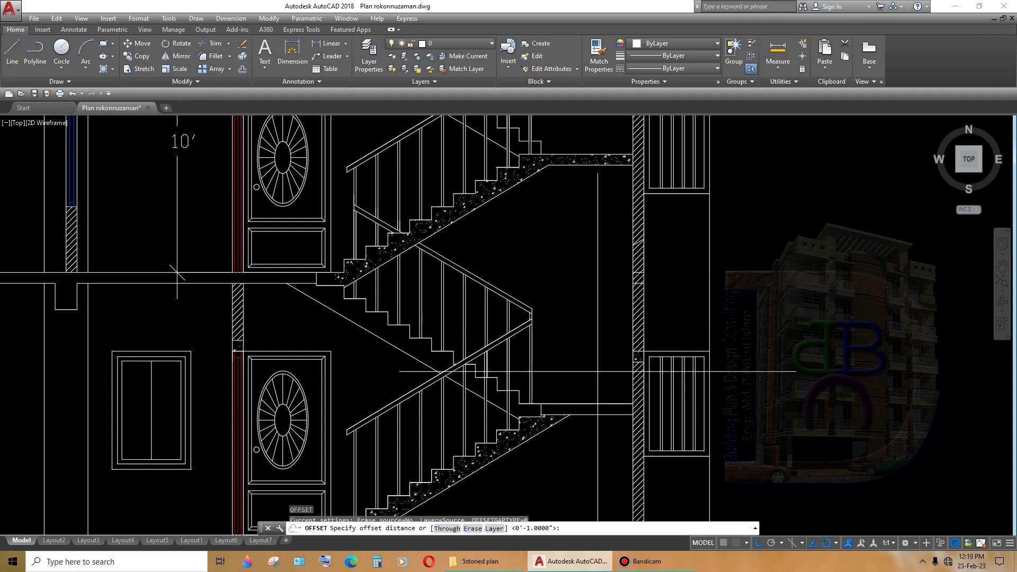
key(Return)
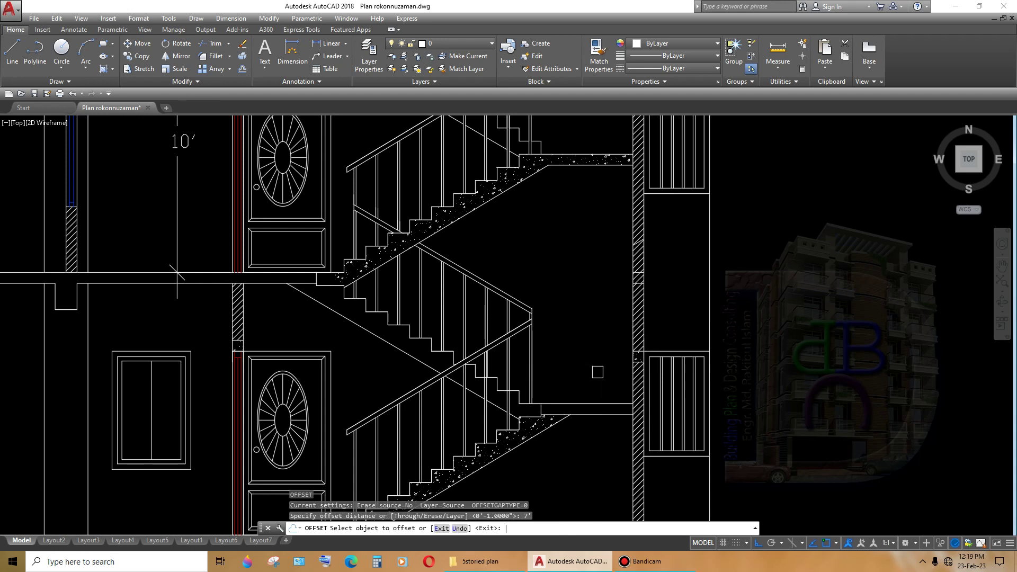
click(583, 400)
click(590, 269)
middle_drag(591, 269, 593, 296)
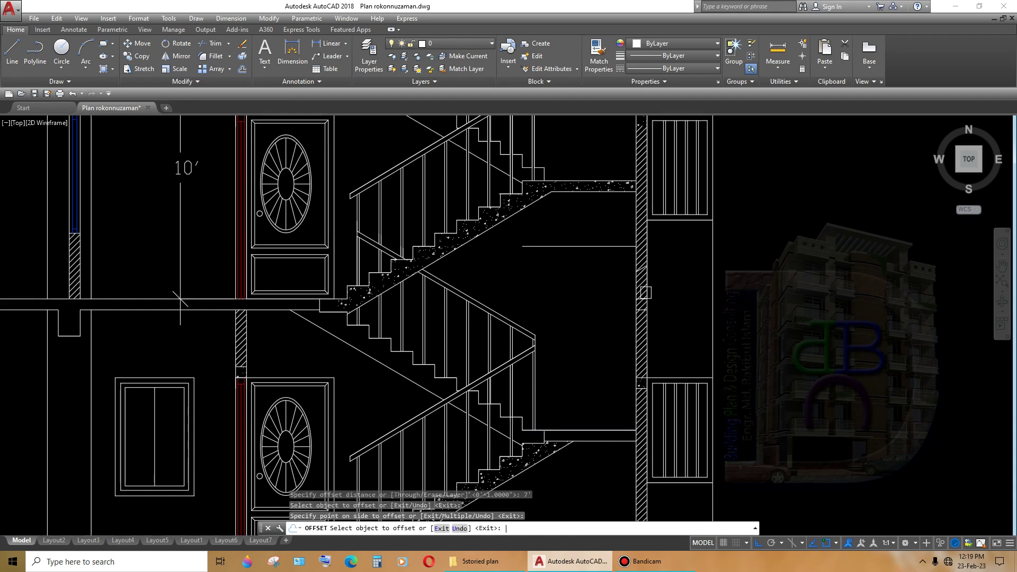
key(Return)
click(615, 243)
click(636, 246)
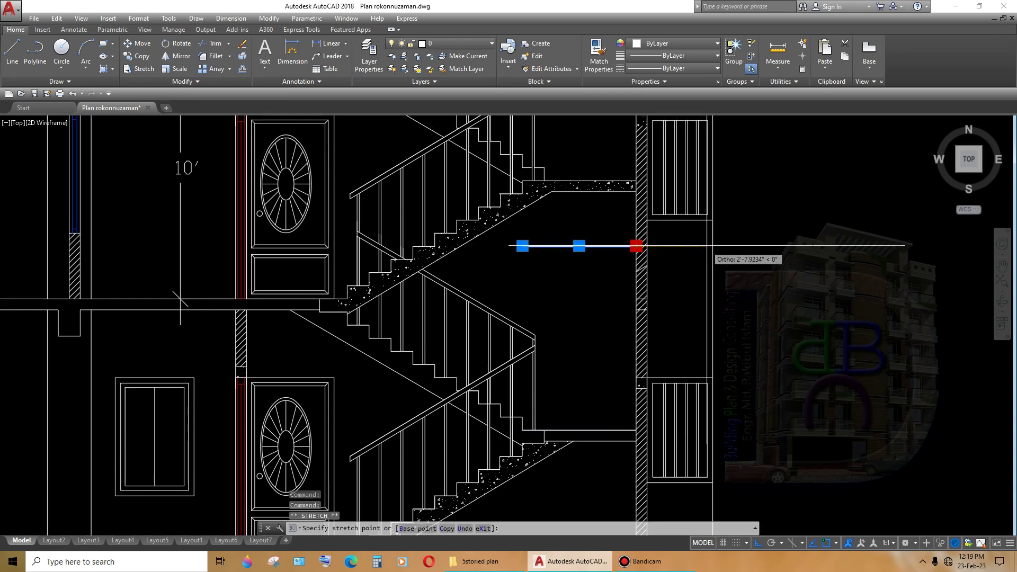
click(712, 246)
key(Escape)
middle_drag(642, 264, 634, 269)
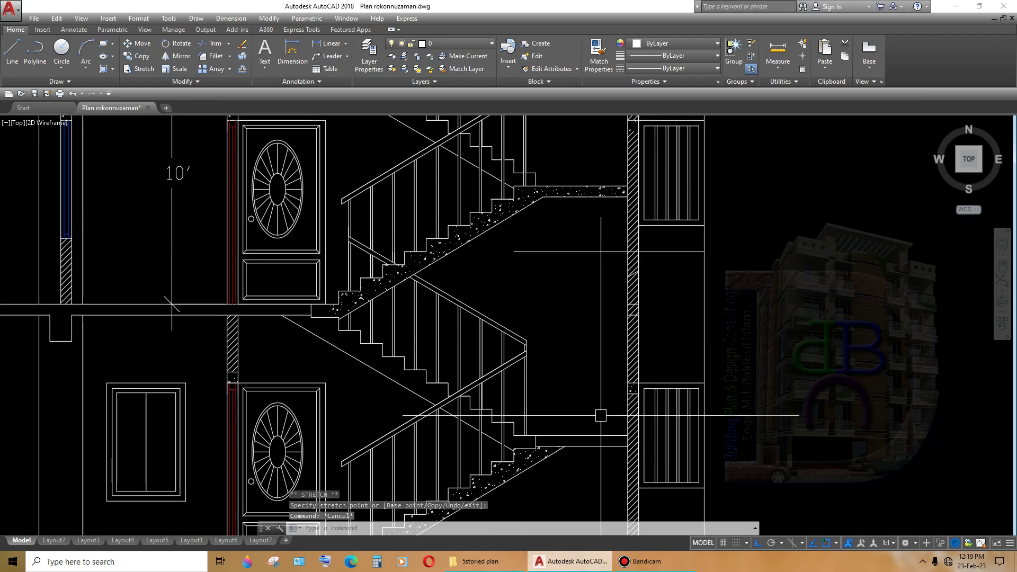
- Zoom around the stair, start a dimension at the wall, then cancel it
scroll(641, 376, down, 2)
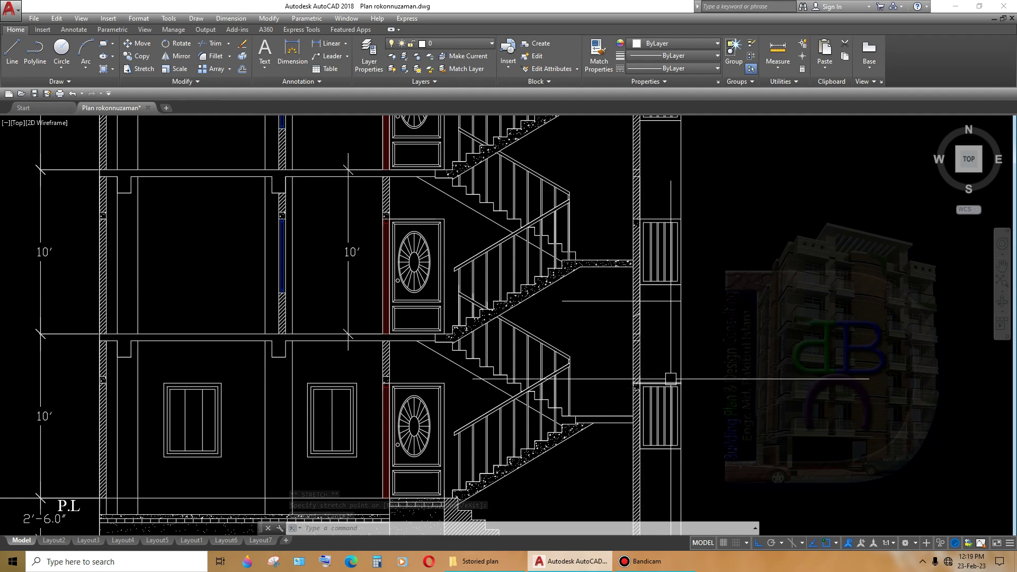
scroll(665, 350, up, 2)
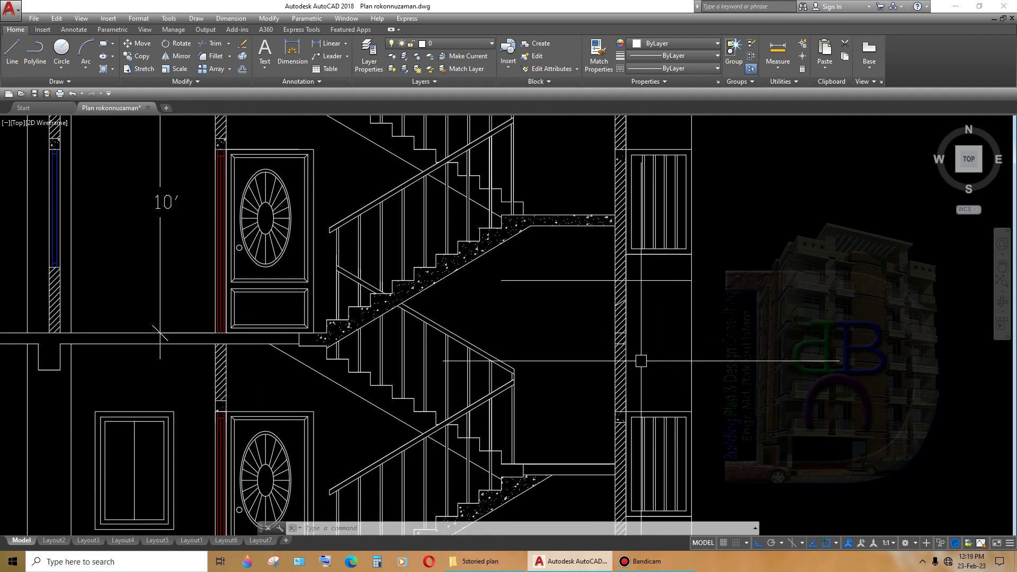
scroll(663, 396, down, 3)
scroll(663, 396, up, 1)
scroll(663, 397, up, 1)
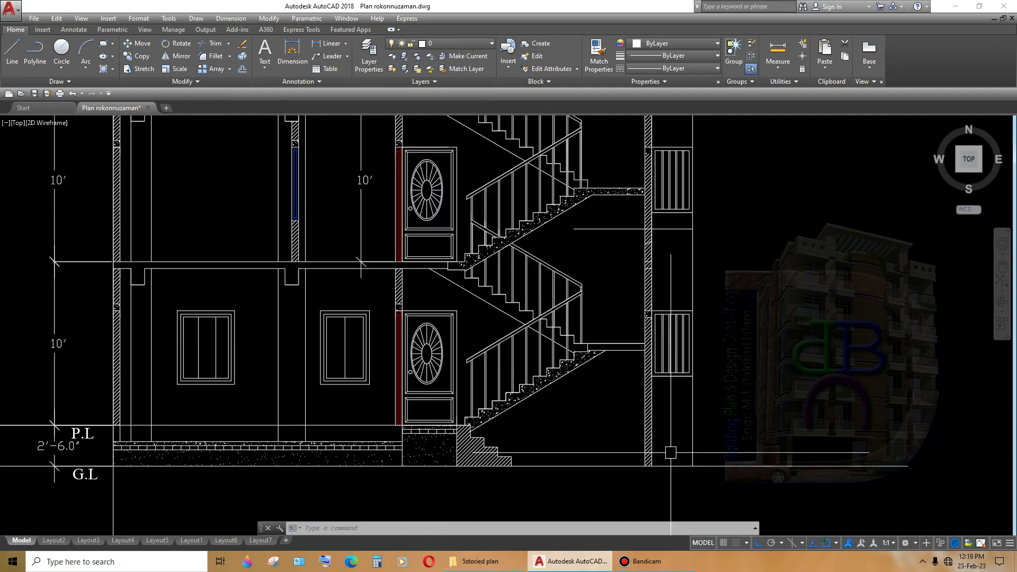
scroll(663, 397, up, 1)
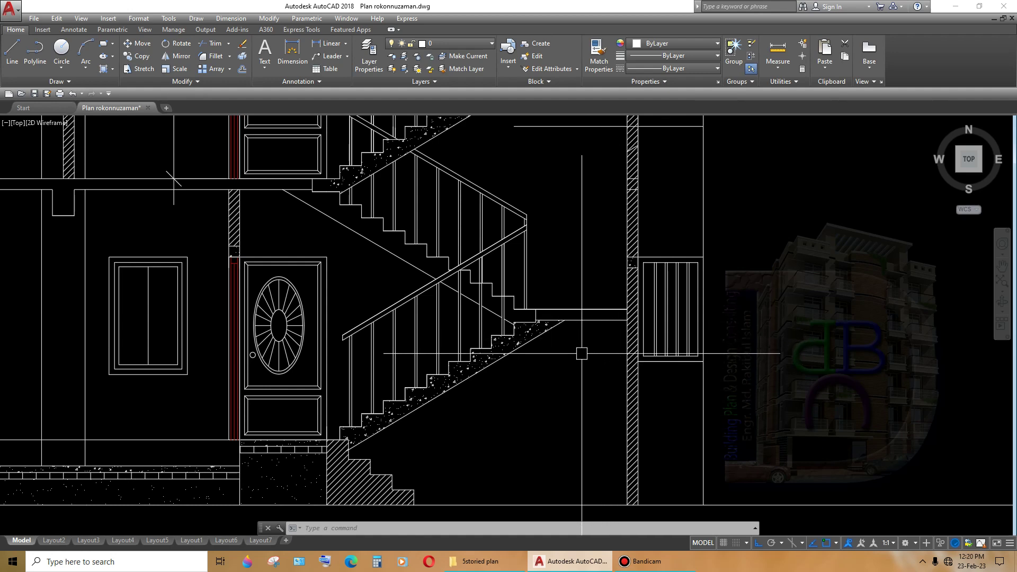
scroll(581, 353, down, 2)
scroll(509, 126, up, 1)
scroll(508, 126, up, 1)
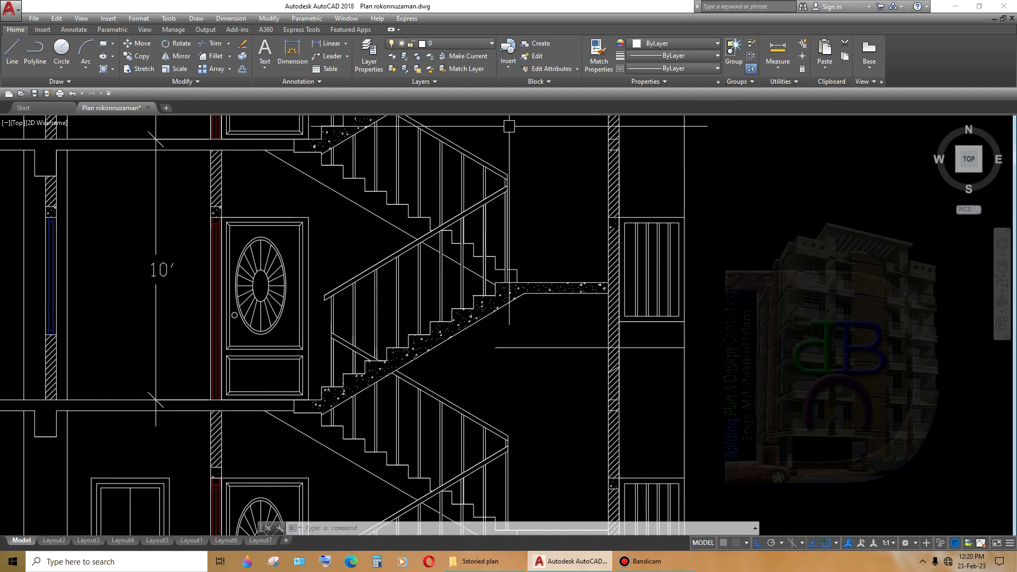
click(608, 338)
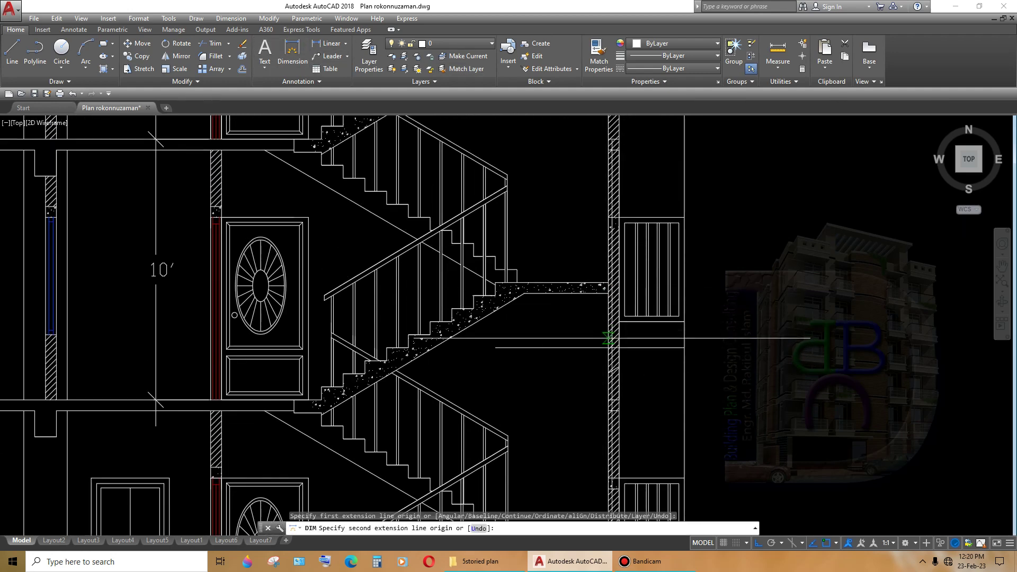
scroll(608, 347, down, 2)
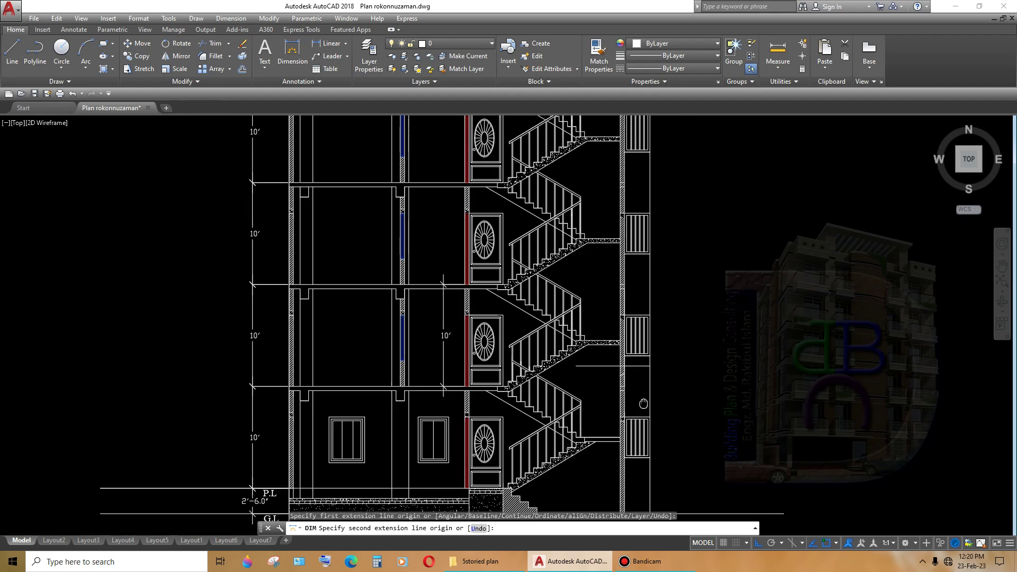
scroll(310, 223, up, 1)
scroll(311, 222, up, 1)
key(Escape)
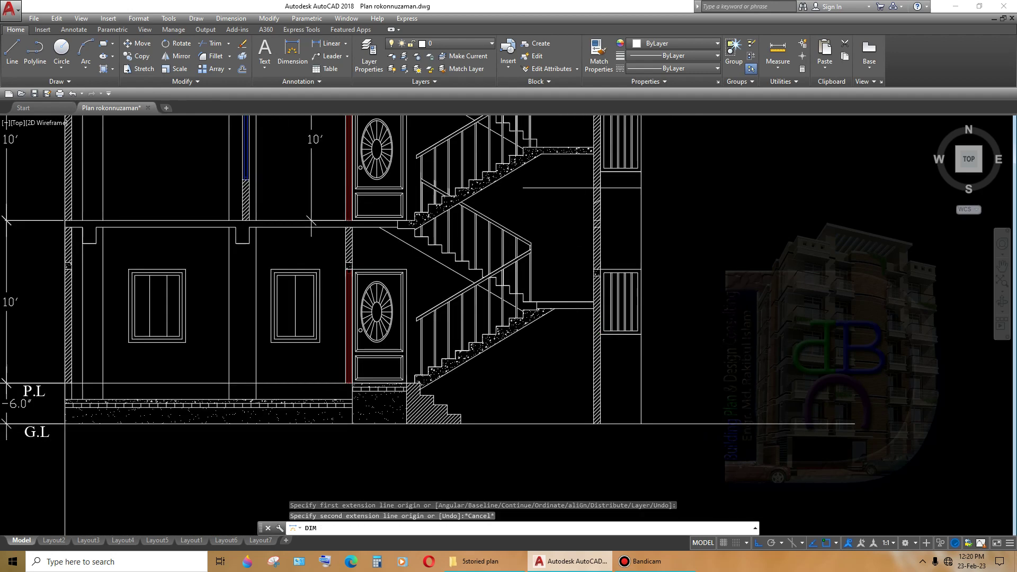
- Offset a line 2'1" below the stair landing
text(o)
key(Return)
text(2'1")
key(Return)
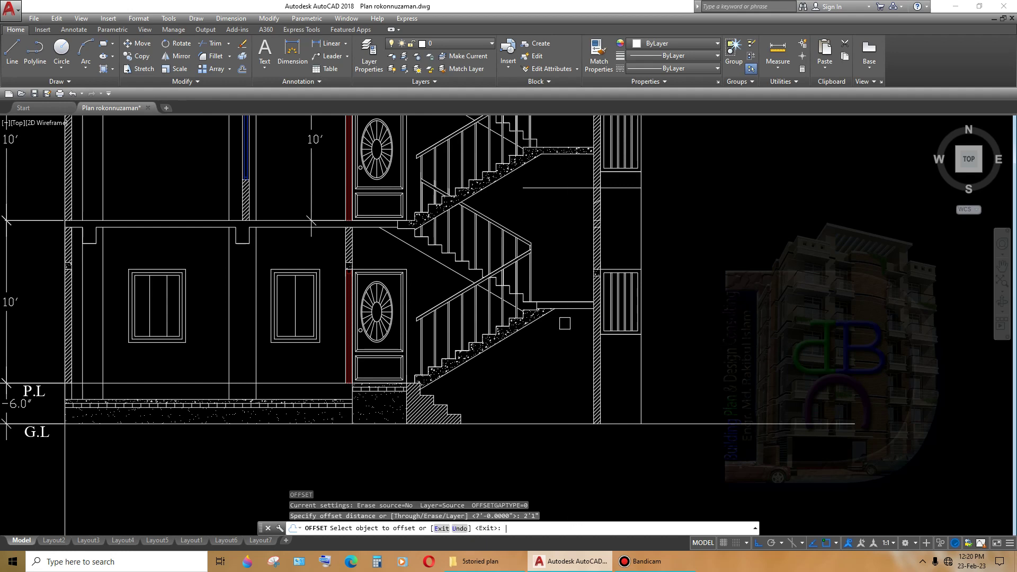
scroll(562, 320, up, 3)
click(596, 290)
click(596, 317)
scroll(596, 318, down, 3)
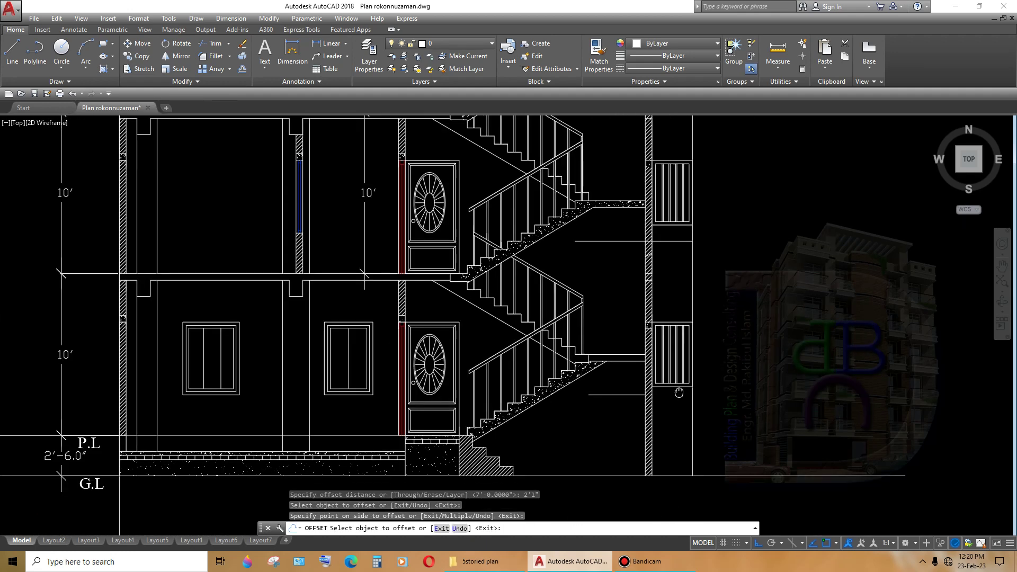
middle_drag(678, 355, 657, 337)
key(Return)
scroll(657, 338, up, 3)
scroll(656, 339, down, 1)
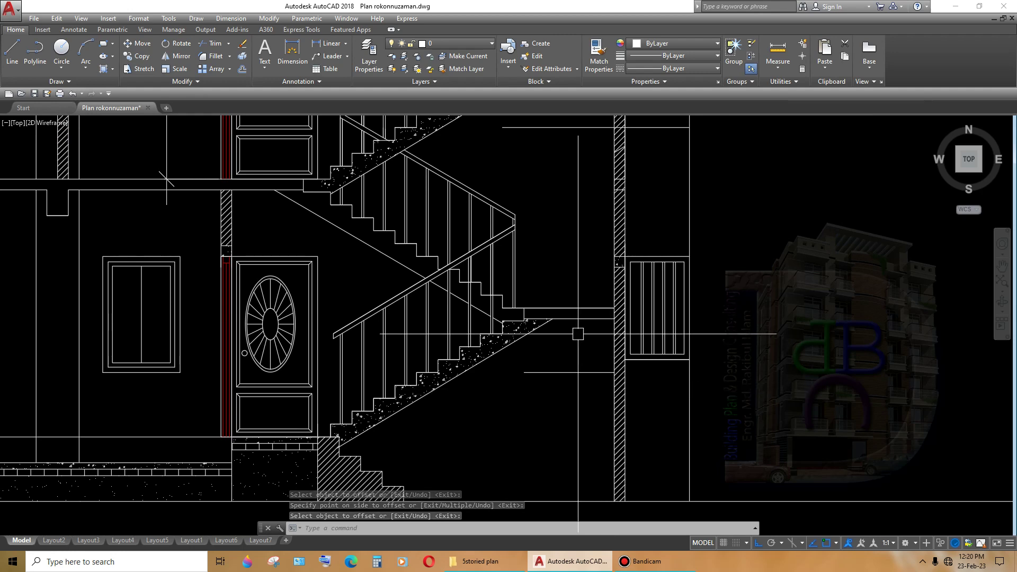
- Add two more parallel lines offset 5" from the landing lines
key(Return)
key(Return)
key(Return)
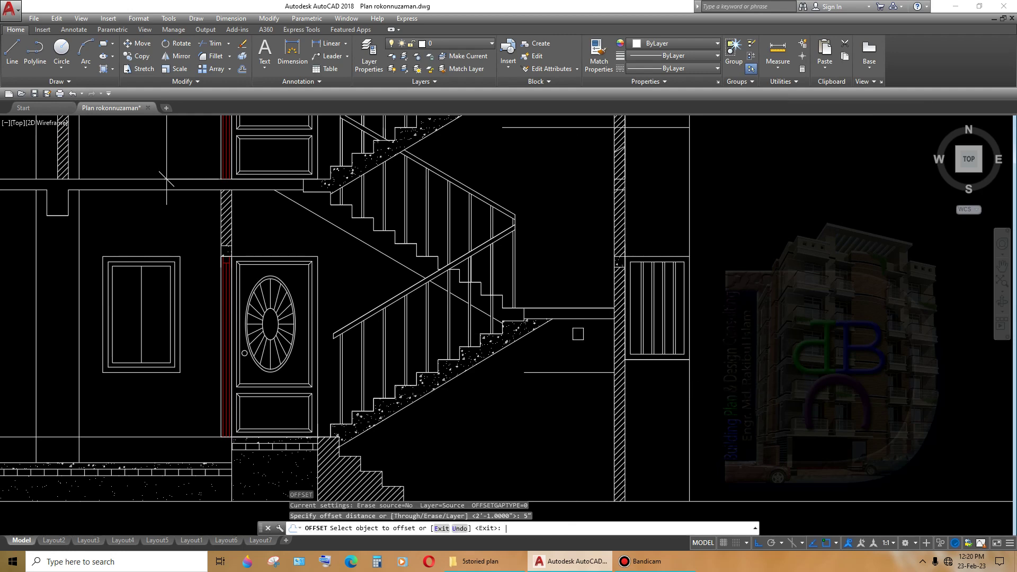
click(599, 372)
click(599, 350)
scroll(599, 344, down, 3)
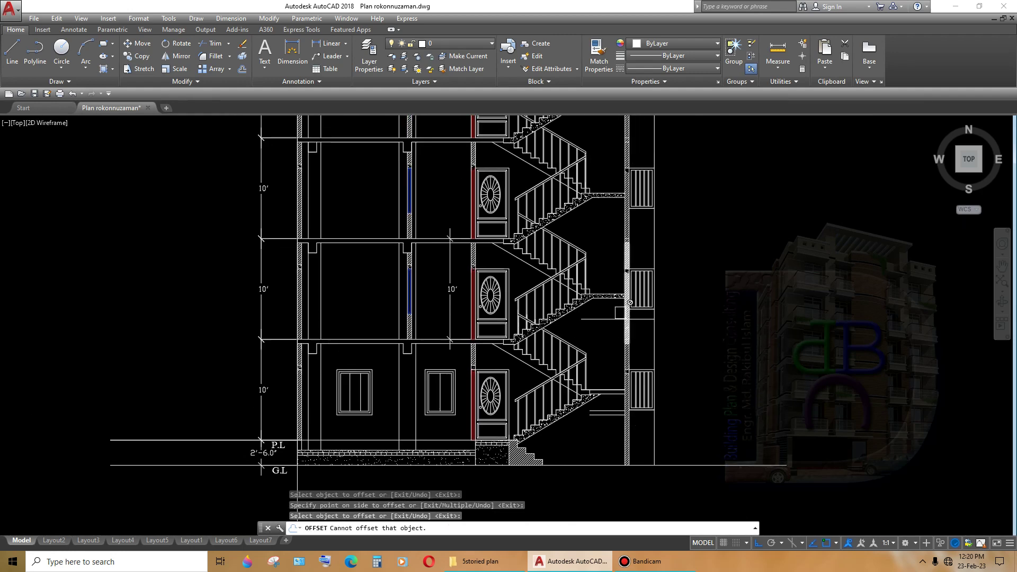
scroll(609, 336, up, 3)
click(612, 331)
click(614, 316)
key(Return)
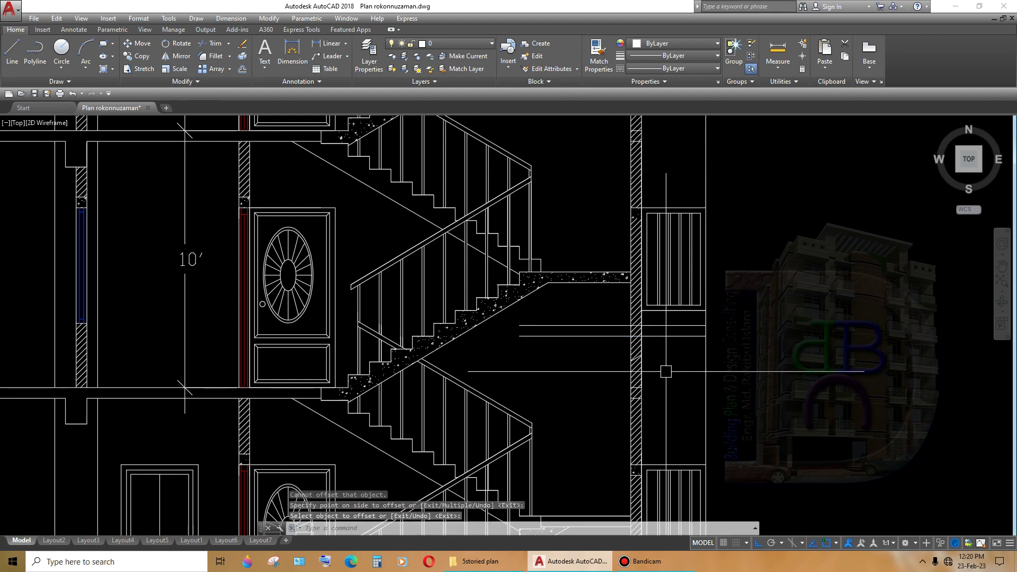
- Trim the new lines' ends back to the hatched wall
text(tr)
key(Return)
scroll(667, 315, up, 2)
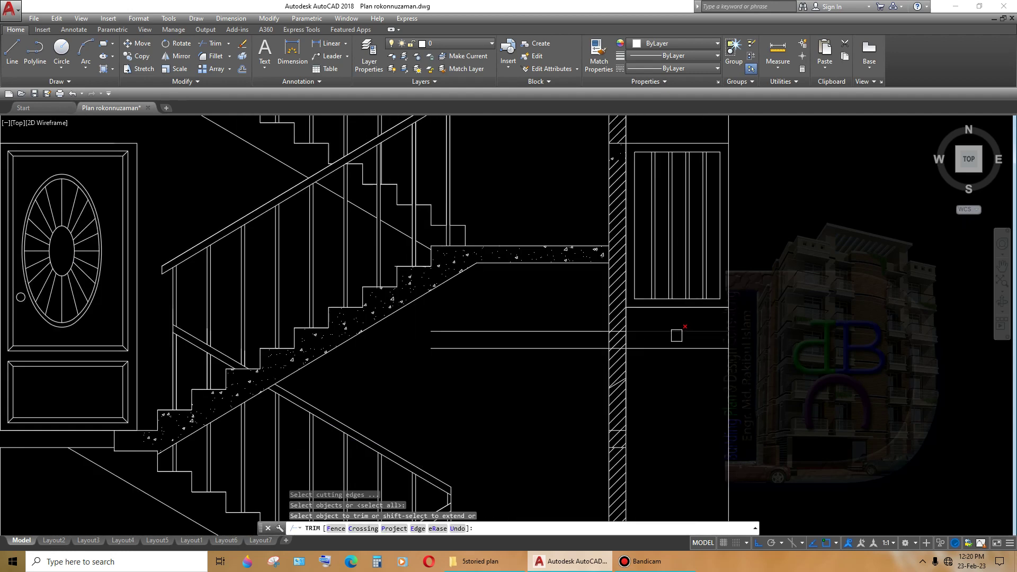
click(676, 335)
scroll(612, 340, up, 2)
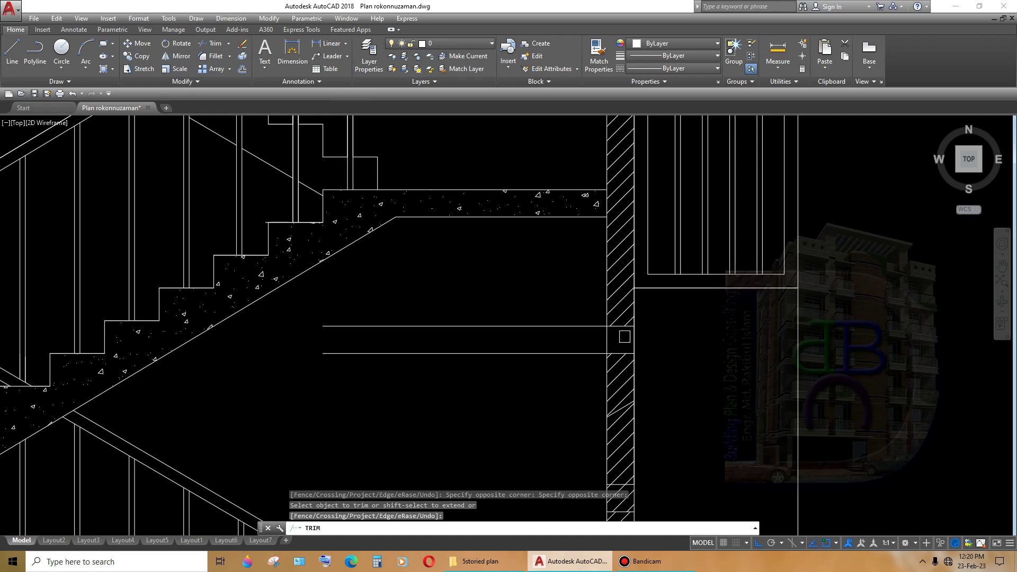
scroll(624, 336, down, 3)
click(633, 460)
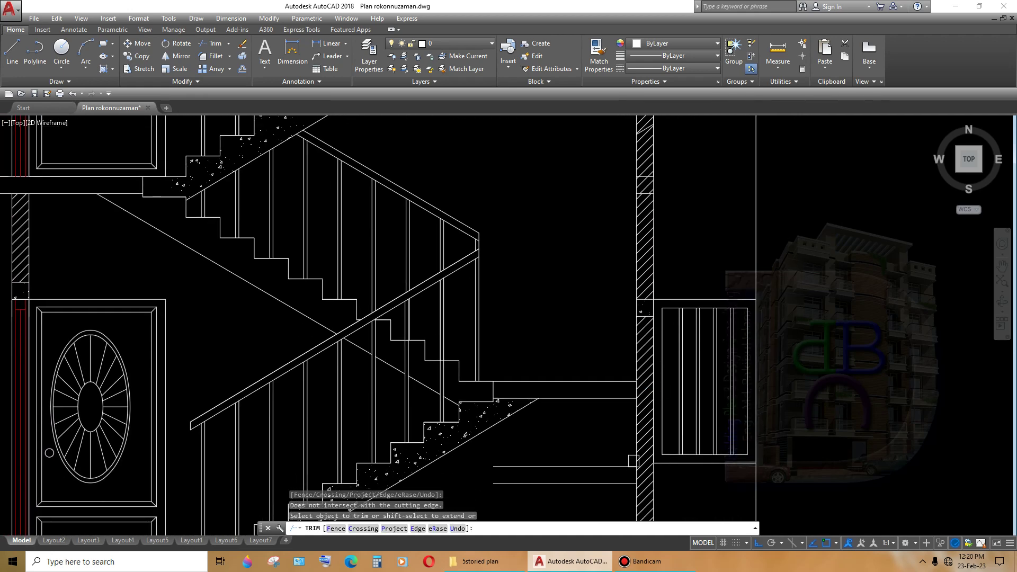
key(Return)
middle_drag(633, 461, 620, 386)
- Extend the remaining line ends across to the hatched wall
text(ex)
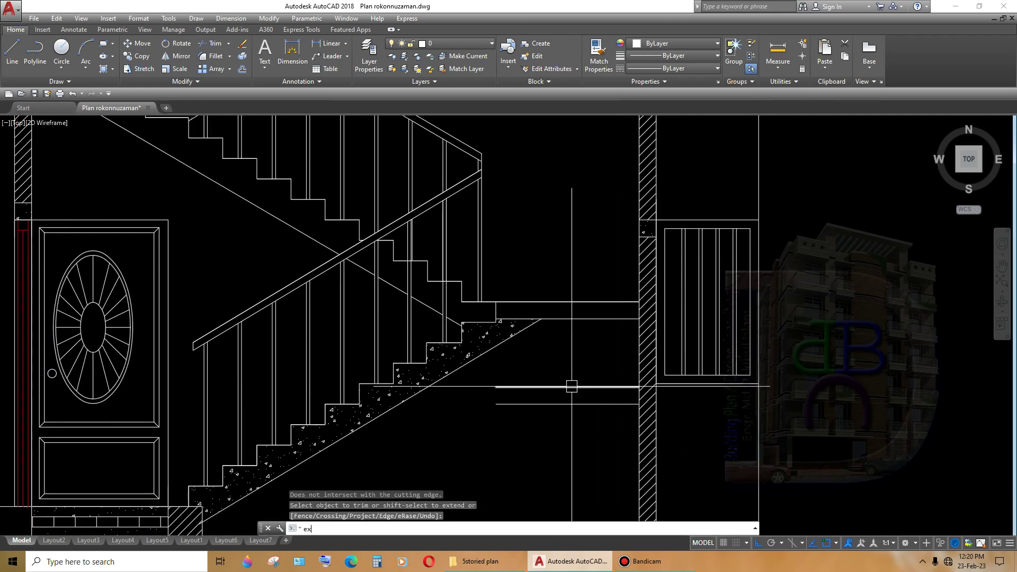
key(Return)
key(Return)
click(649, 431)
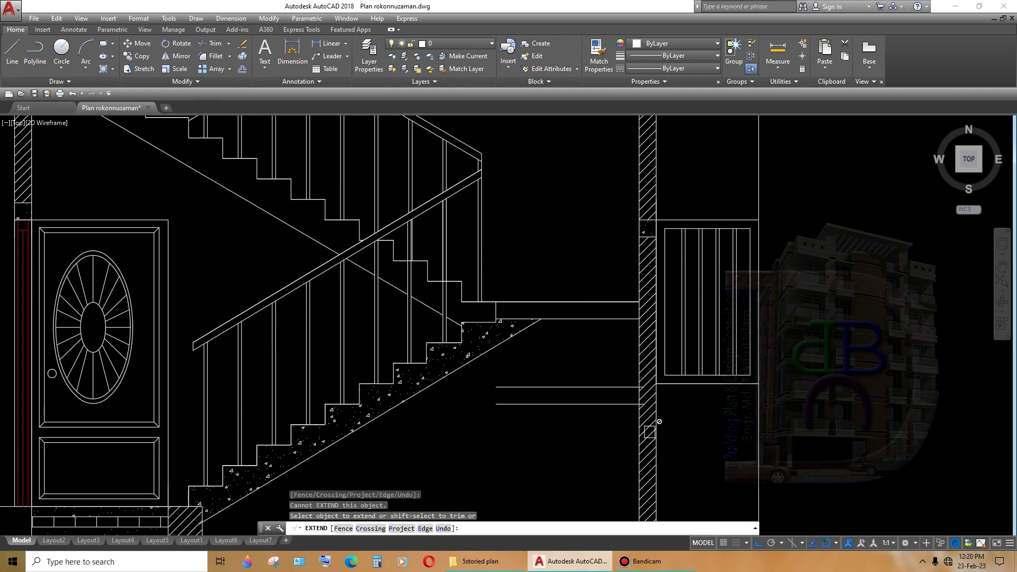
scroll(639, 405, up, 4)
click(623, 339)
click(581, 441)
click(611, 339)
click(566, 430)
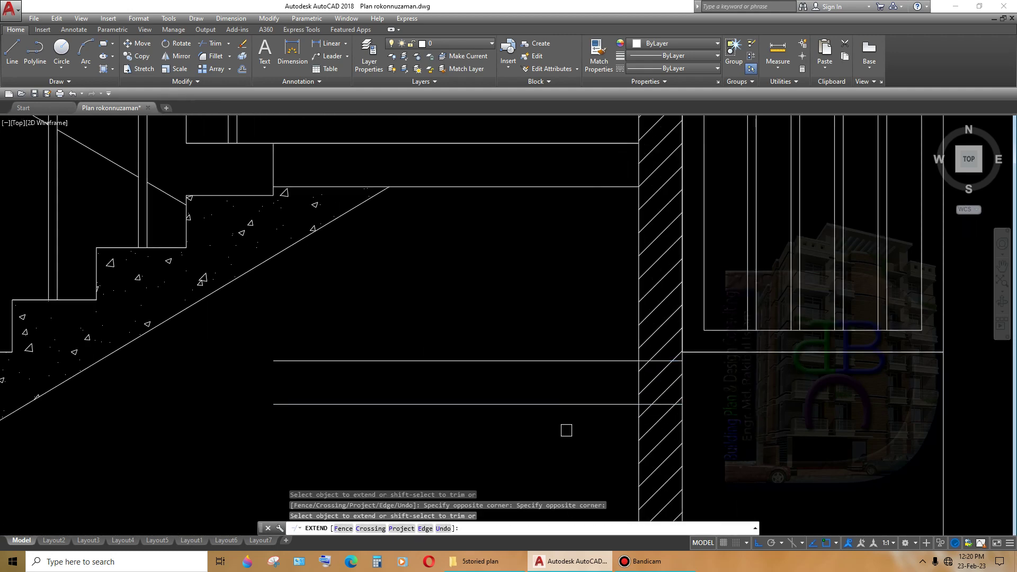
scroll(605, 424, down, 2)
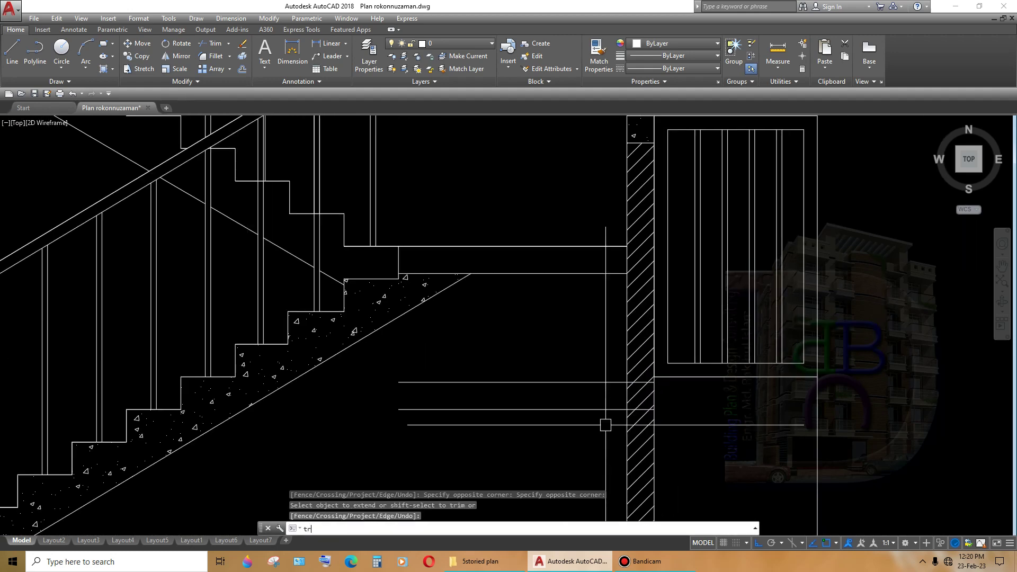
key(Return)
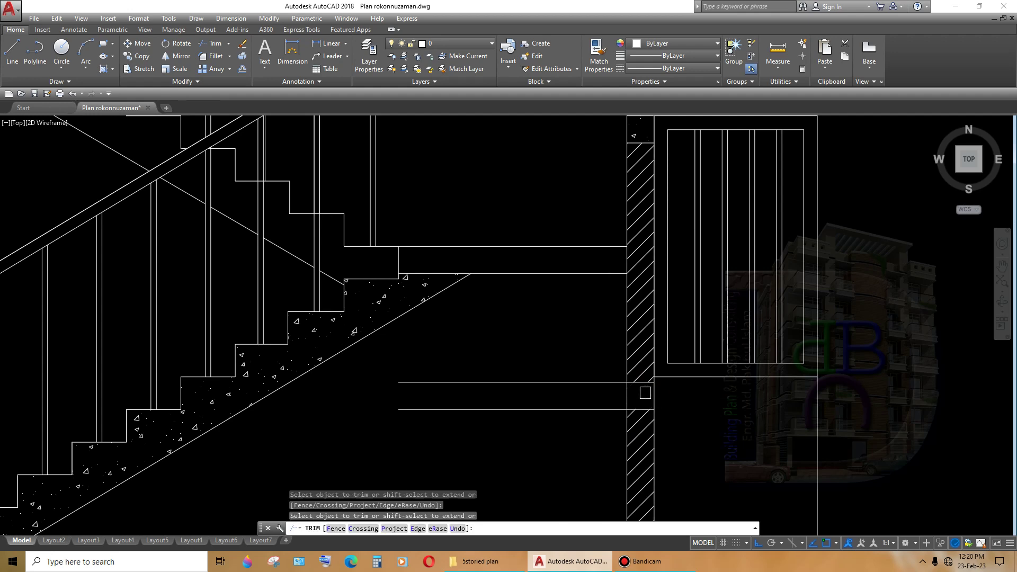
- Pan and zoom along the stair flight and doors to check the cleaned line ends
scroll(618, 404, down, 2)
scroll(685, 421, down, 2)
middle_drag(685, 421, 673, 370)
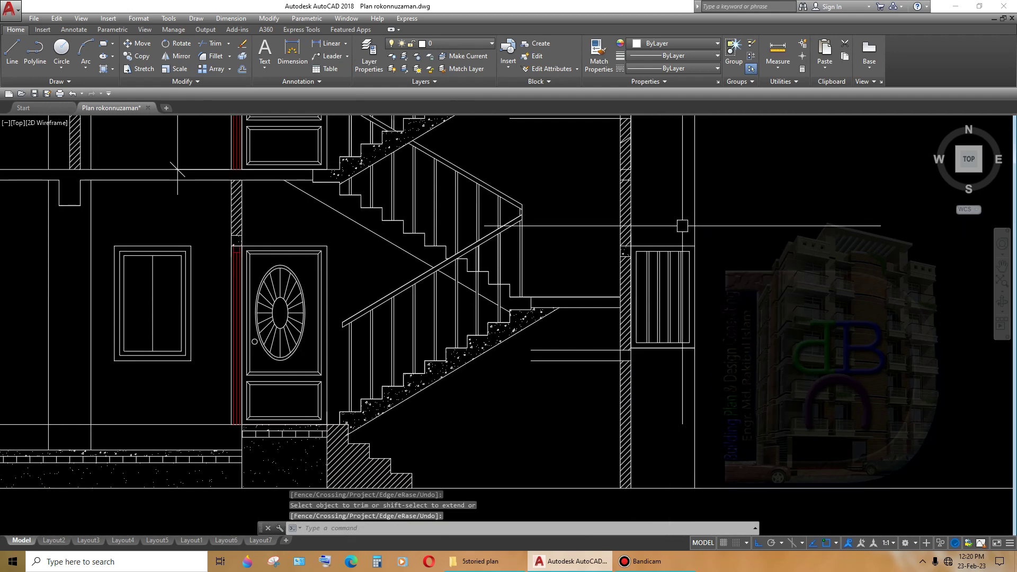
scroll(728, 277, down, 2)
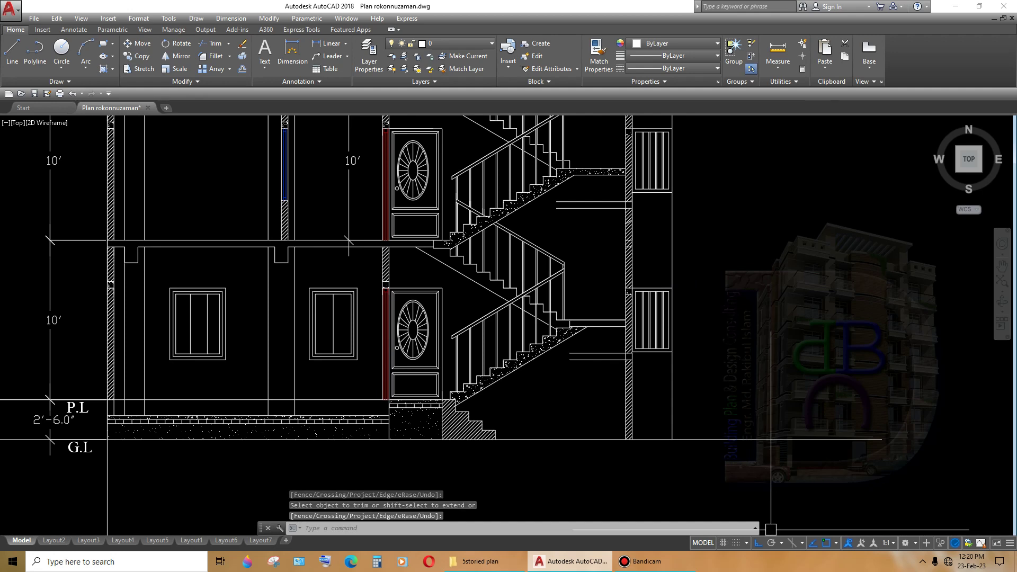
scroll(677, 409, up, 1)
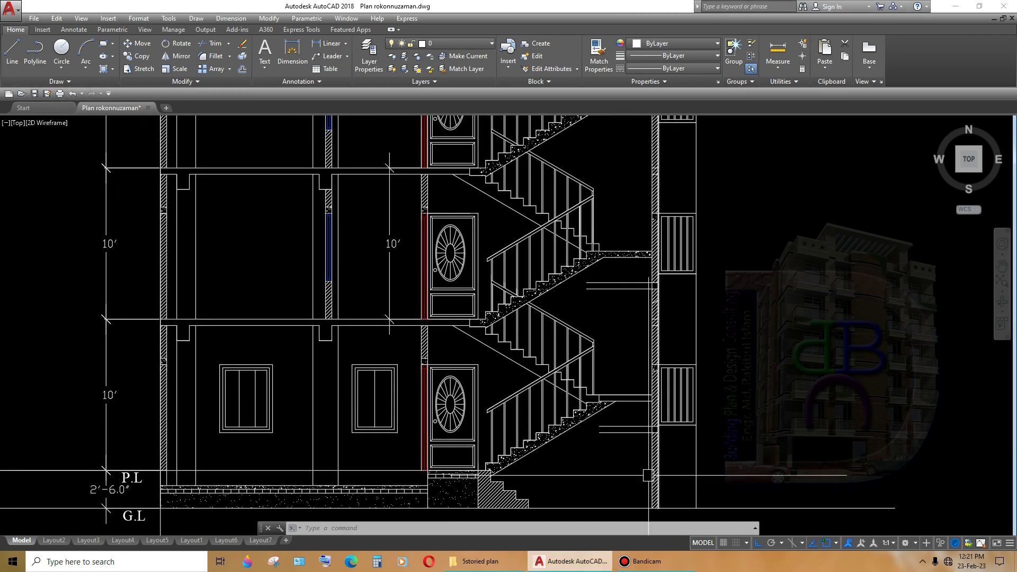
scroll(677, 409, up, 3)
scroll(678, 409, down, 2)
scroll(658, 392, up, 2)
scroll(667, 403, down, 2)
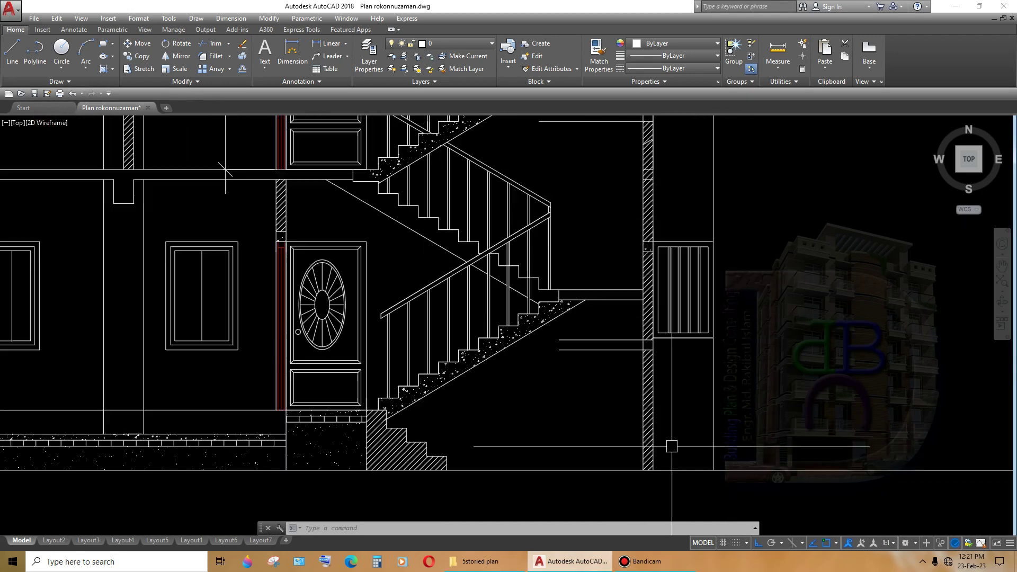
middle_drag(705, 431, 696, 457)
scroll(686, 437, down, 2)
scroll(686, 437, up, 2)
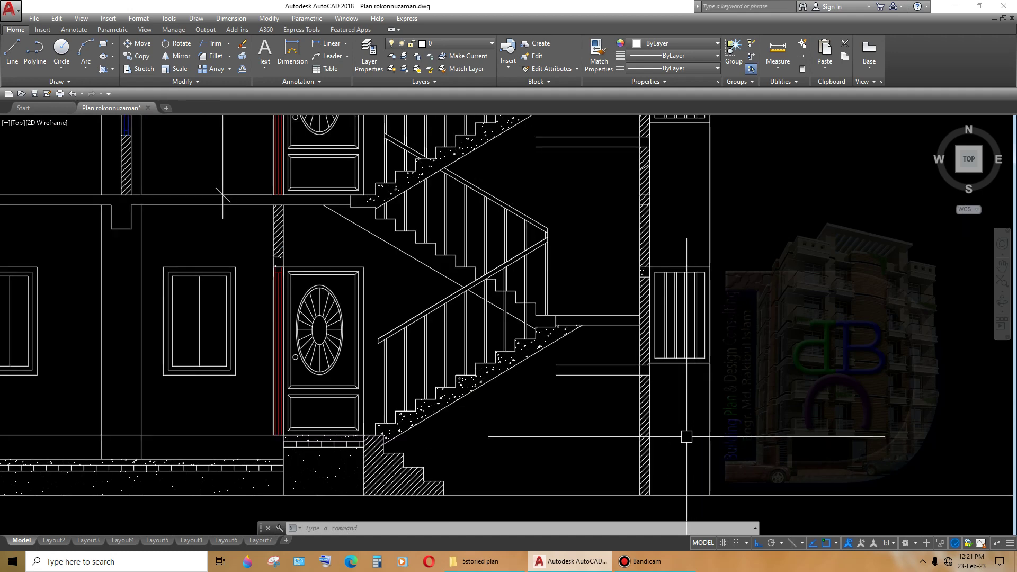
scroll(678, 425, down, 4)
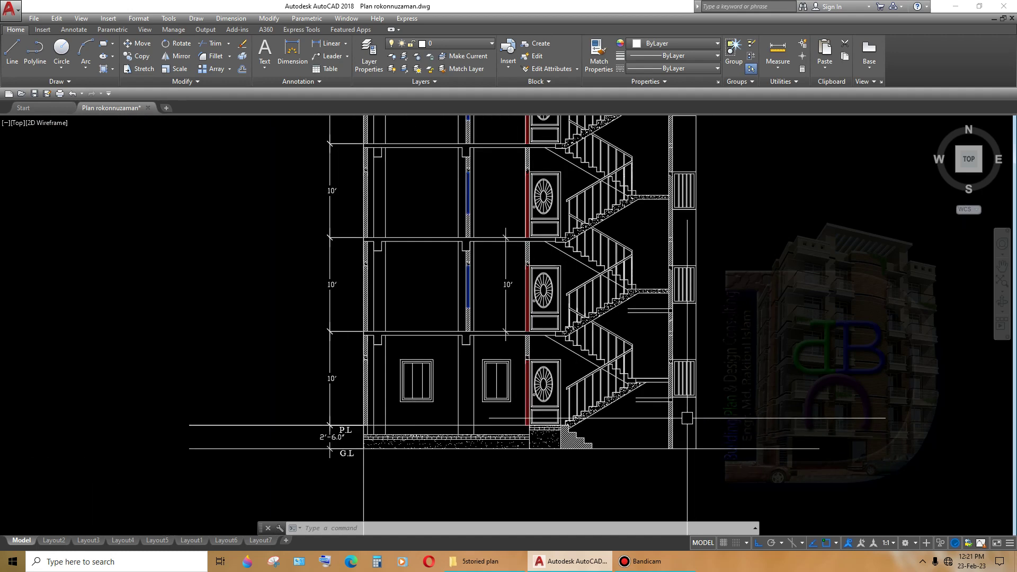
scroll(680, 399, up, 3)
scroll(677, 405, up, 2)
scroll(670, 416, up, 3)
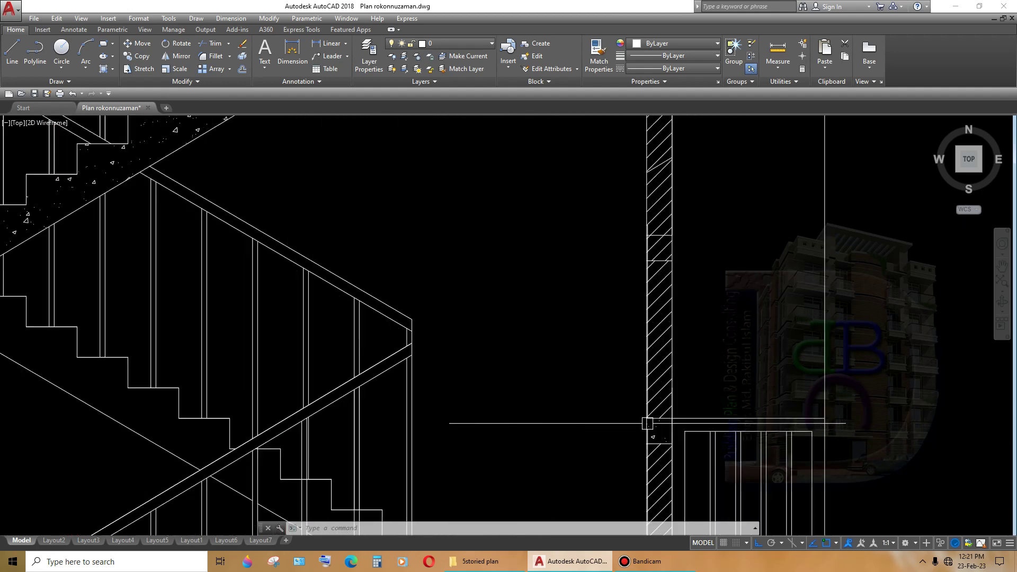
scroll(661, 426, up, 2)
scroll(657, 431, down, 5)
scroll(655, 435, up, 2)
- Delete the selected object, the hatched wall strip and three stray lines beside the landing
key(Delete)
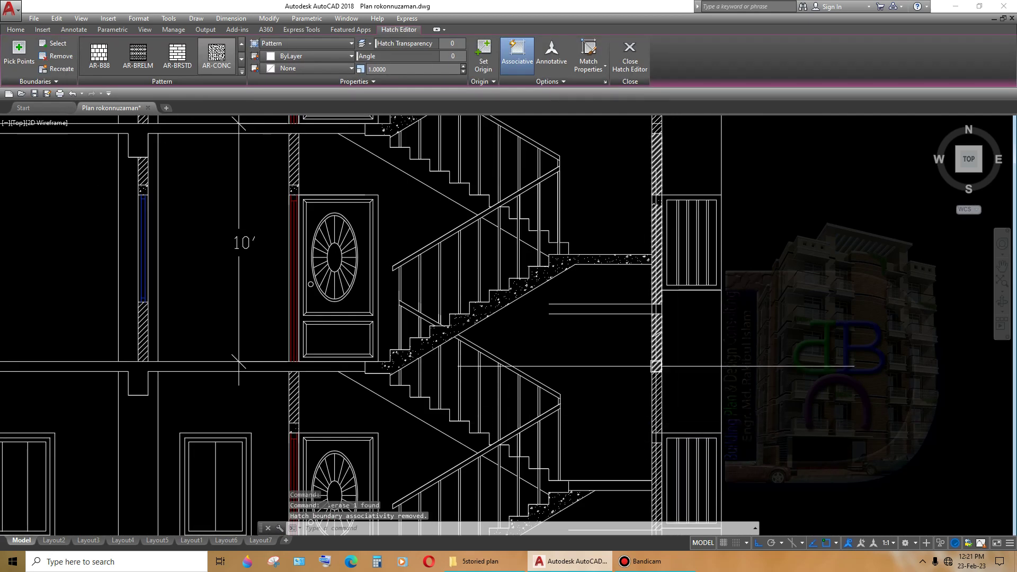
scroll(662, 361, up, 2)
click(662, 339)
key(Delete)
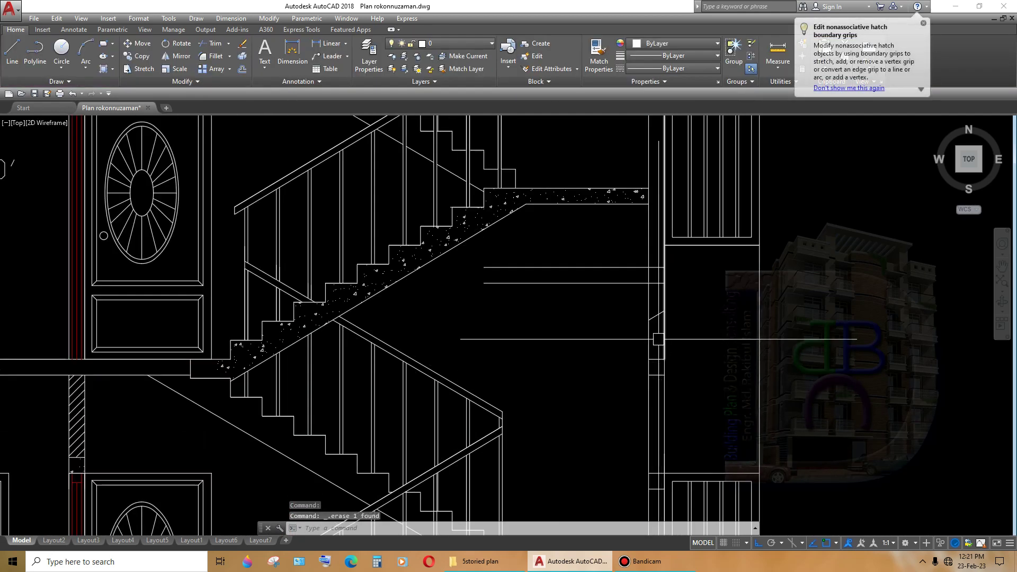
scroll(662, 318, up, 4)
click(644, 480)
key(Delete)
- Delete the two leftover lines by the right column, then undo that deletion
scroll(238, 343, down, 3)
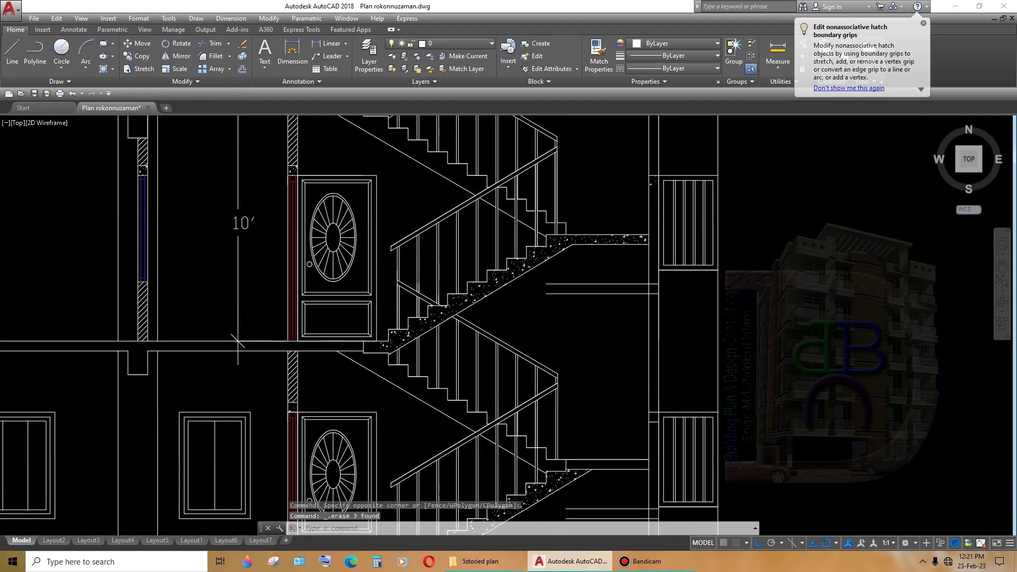
scroll(654, 429, up, 4)
click(655, 385)
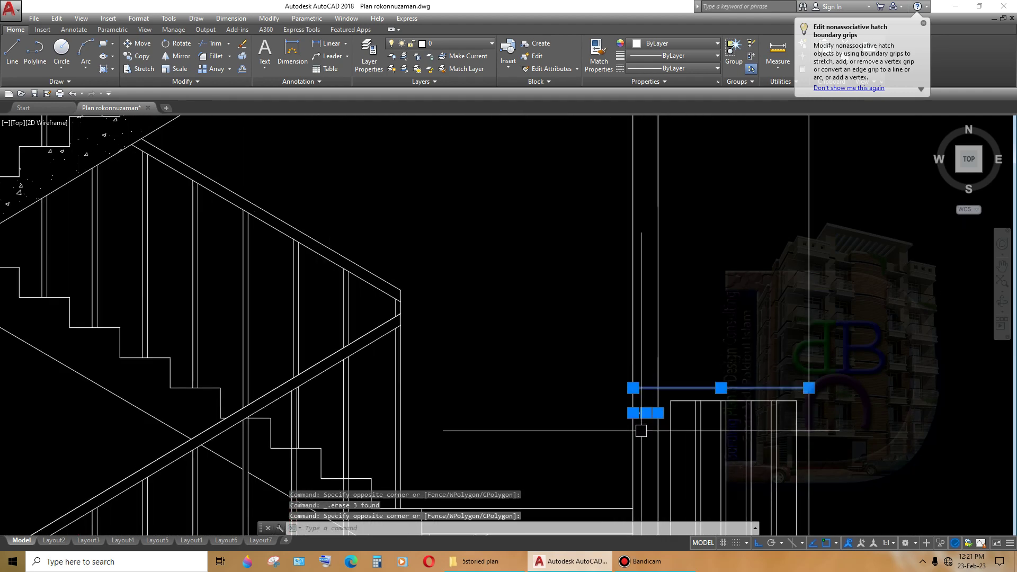
key(Delete)
scroll(254, 337, down, 4)
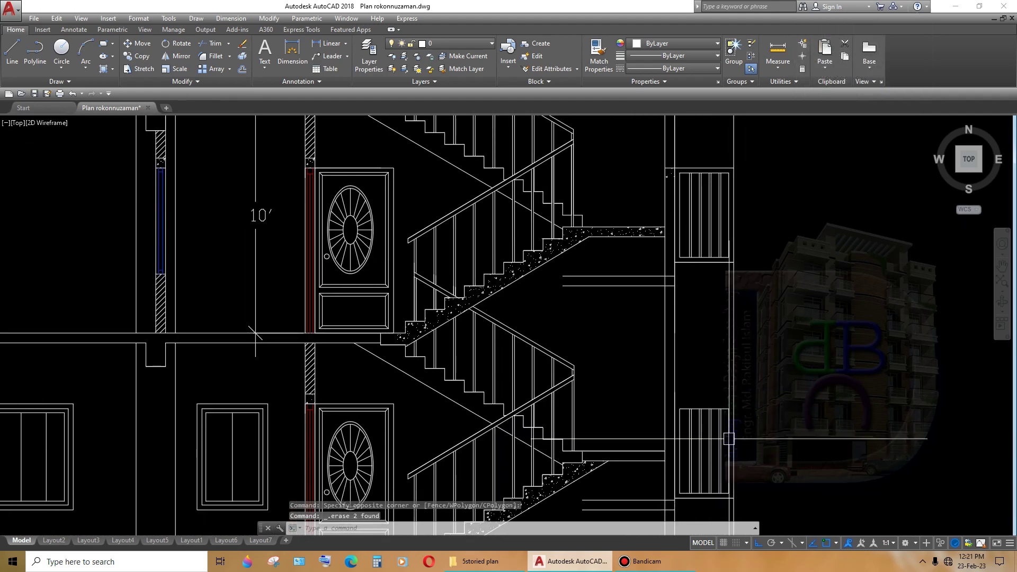
key(ctrl+z)
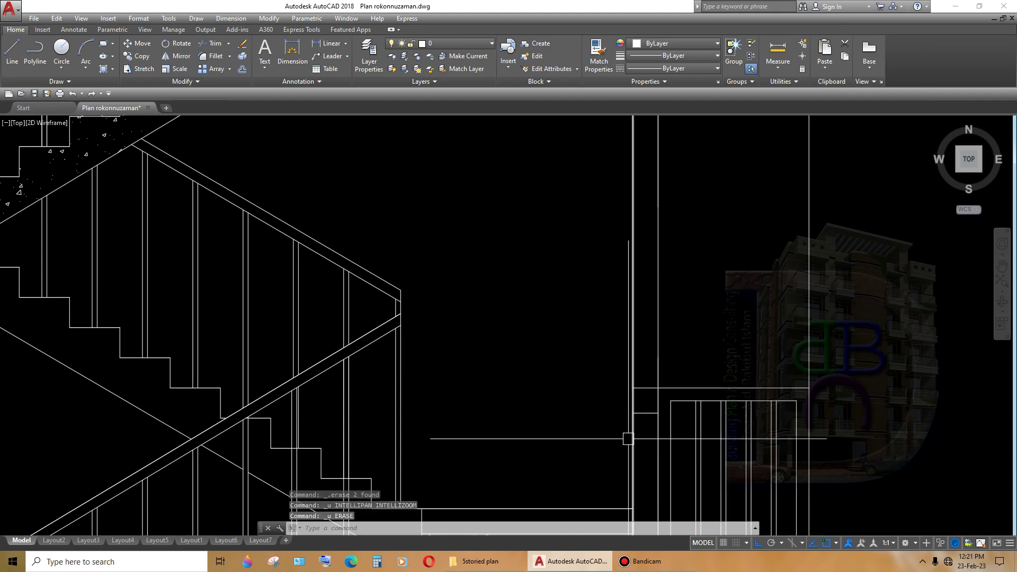
- Start trimming with TR on a line end near the landings
text(tr)
click(651, 387)
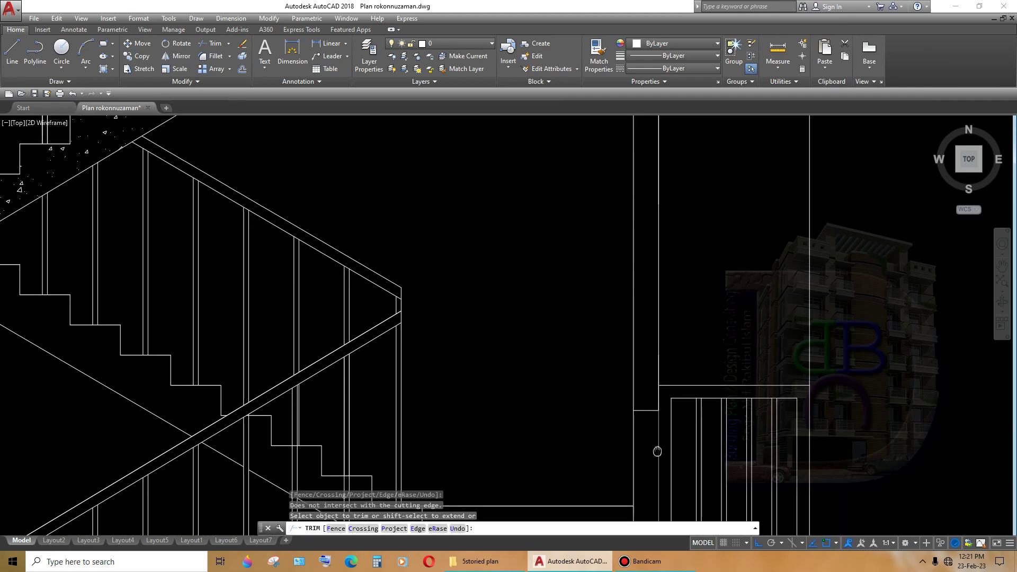
scroll(647, 402, up, 4)
scroll(639, 454, down, 5)
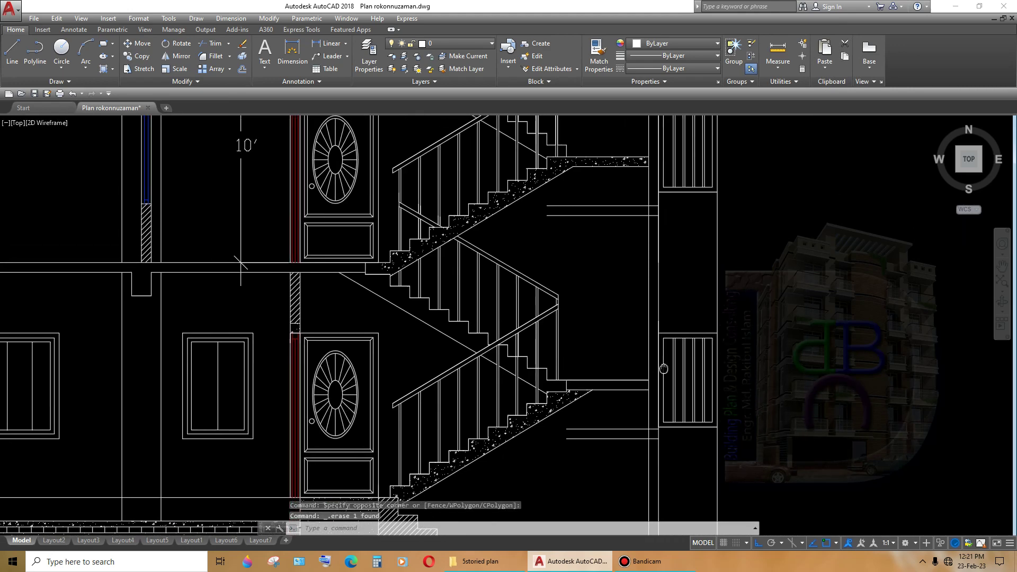
middle_drag(543, 193, 671, 261)
scroll(670, 261, up, 1)
scroll(676, 329, up, 1)
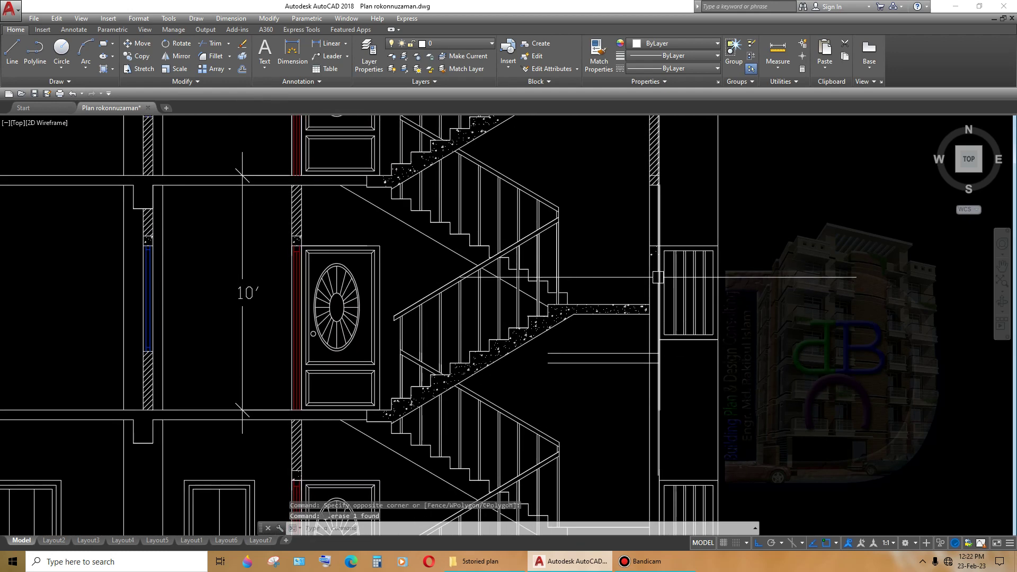
scroll(672, 291, up, 1)
scroll(659, 295, up, 2)
scroll(657, 418, down, 2)
scroll(688, 329, down, 1)
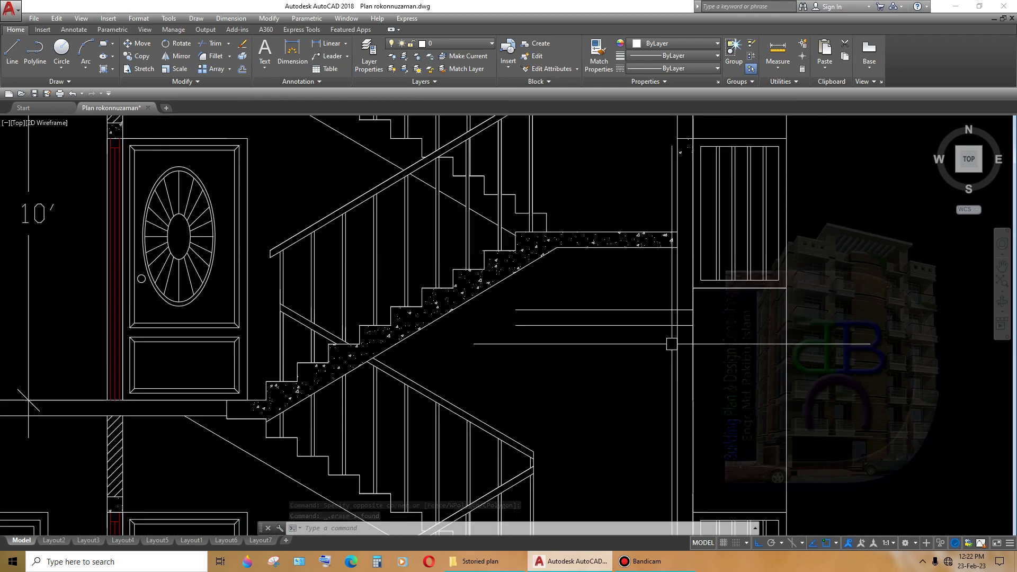
scroll(683, 350, down, 1)
- Trim the new landing lines back to the wall using the confirmed cutting edges
text(tr)
key(Return)
key(Return)
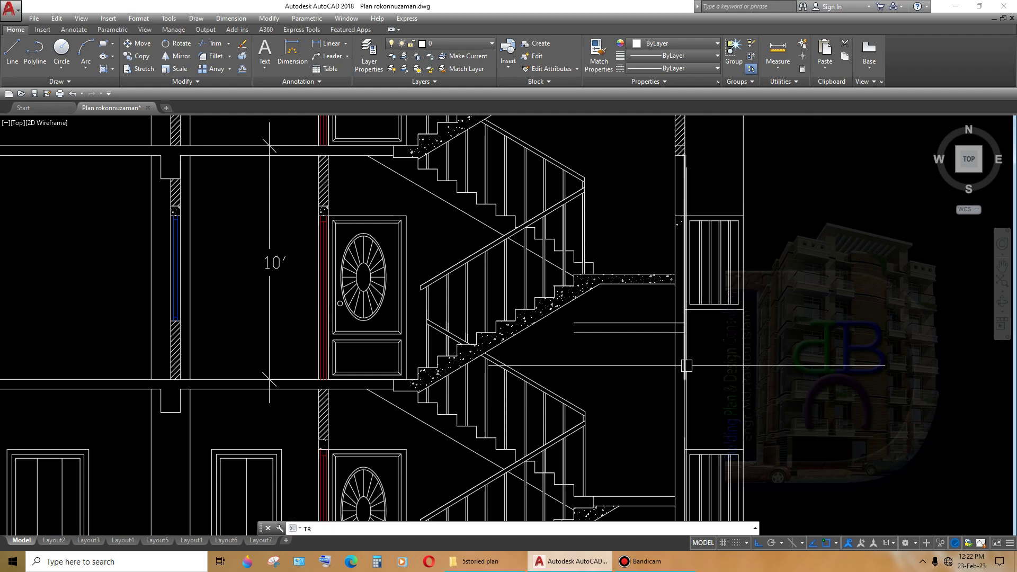
scroll(666, 312, up, 2)
scroll(672, 371, down, 3)
scroll(680, 412, up, 3)
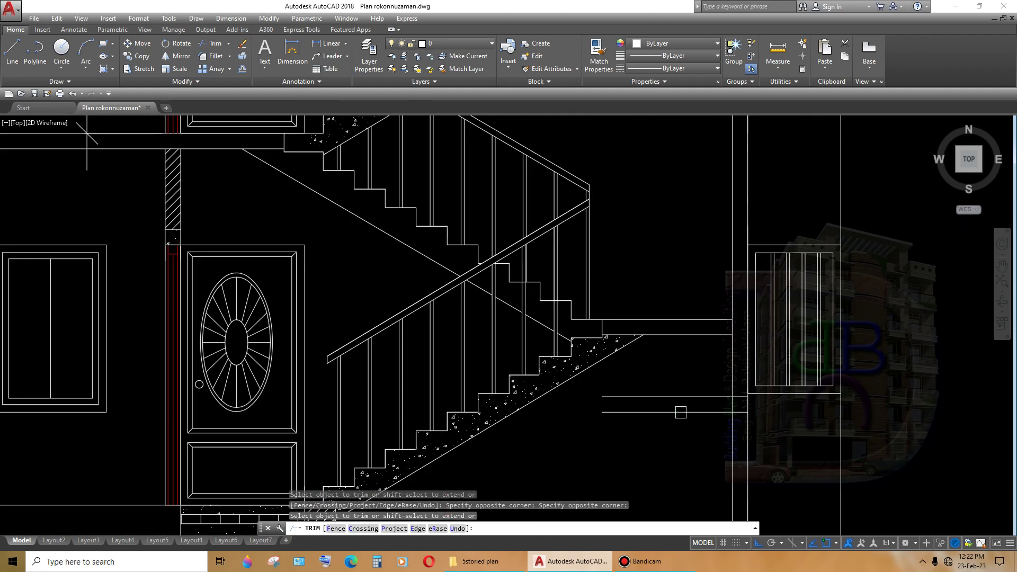
click(690, 411)
scroll(688, 413, down, 1)
scroll(683, 419, down, 2)
mouse_move(678, 379)
middle_down()
mouse_move(668, 455)
mouse_move(671, 444)
middle_up()
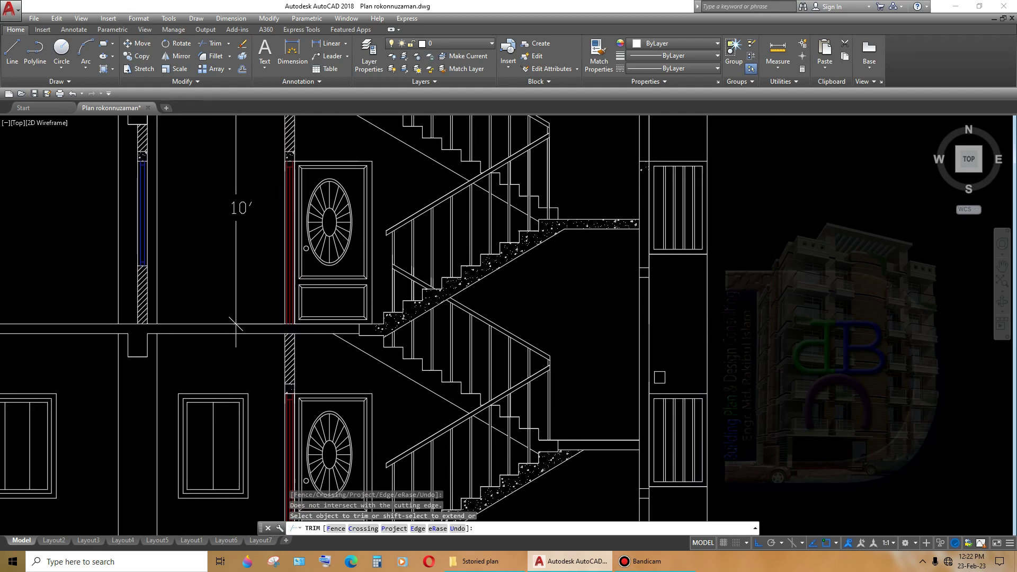
scroll(623, 395, down, 3)
scroll(624, 420, up, 5)
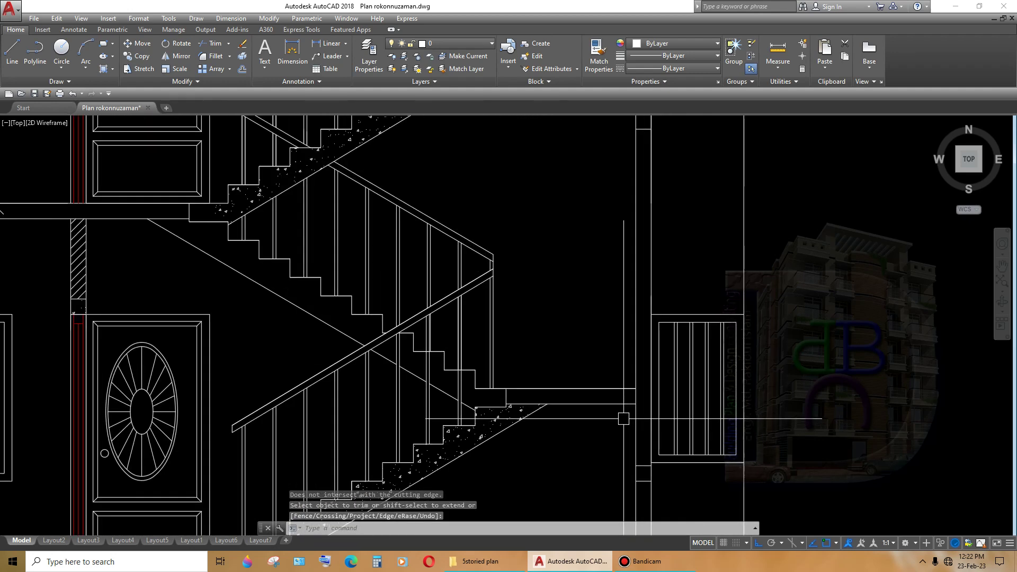
- Try extending a landing line with Extend (E), then cancel the command
text(ex)
key(Return)
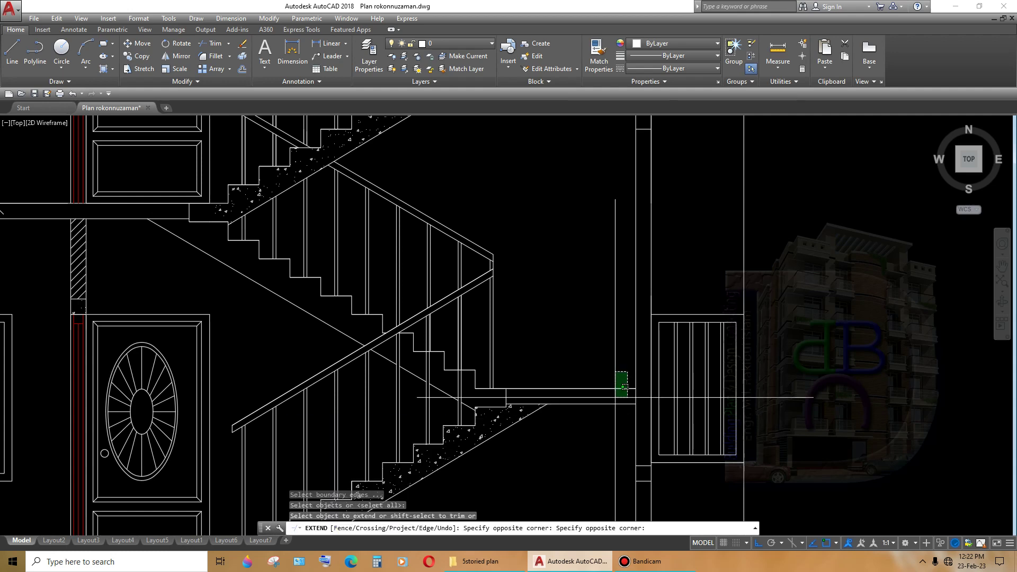
click(624, 387)
scroll(624, 386, down, 2)
scroll(624, 243, up, 2)
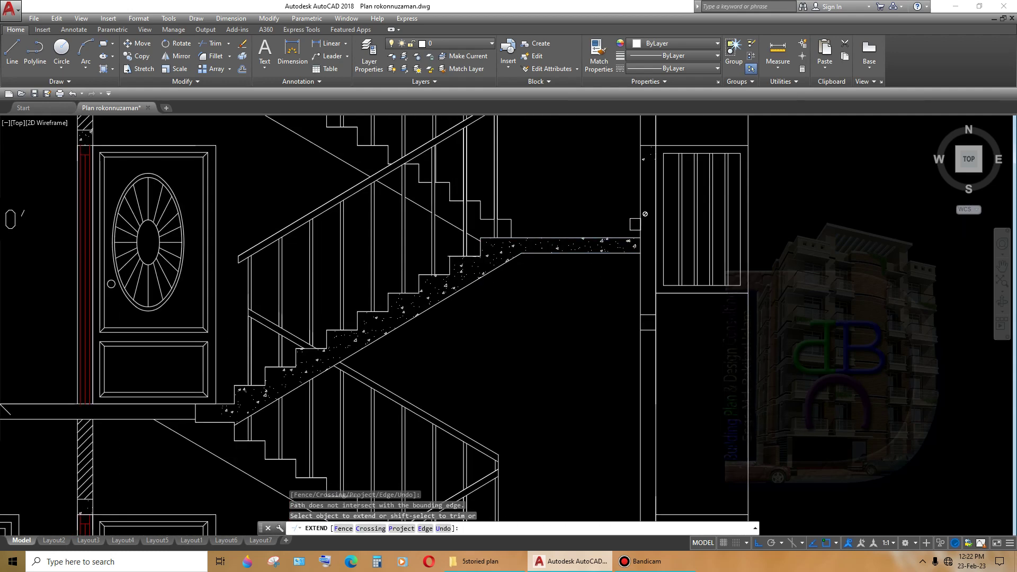
scroll(633, 258, down, 2)
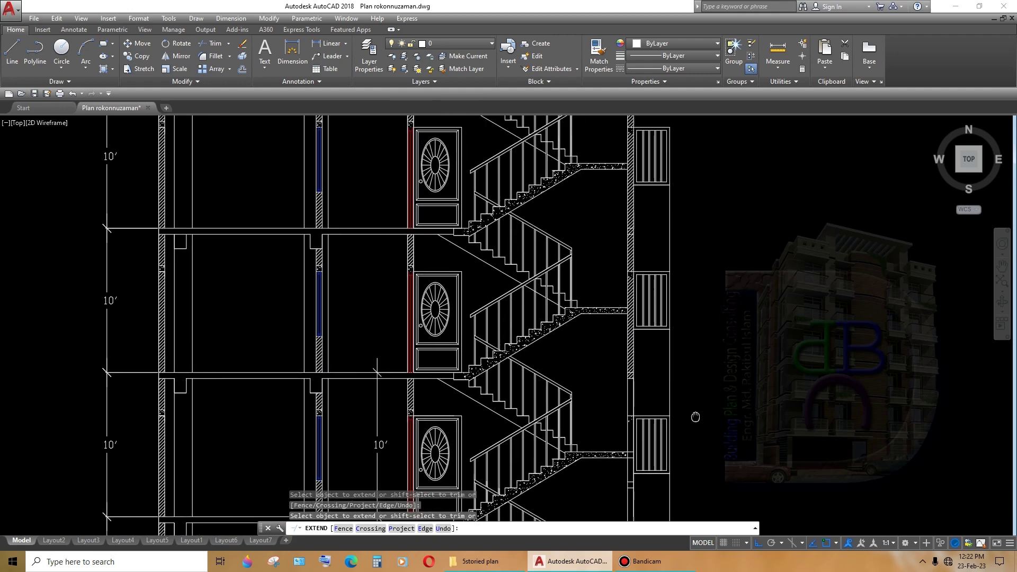
scroll(696, 415, up, 1)
scroll(647, 291, up, 1)
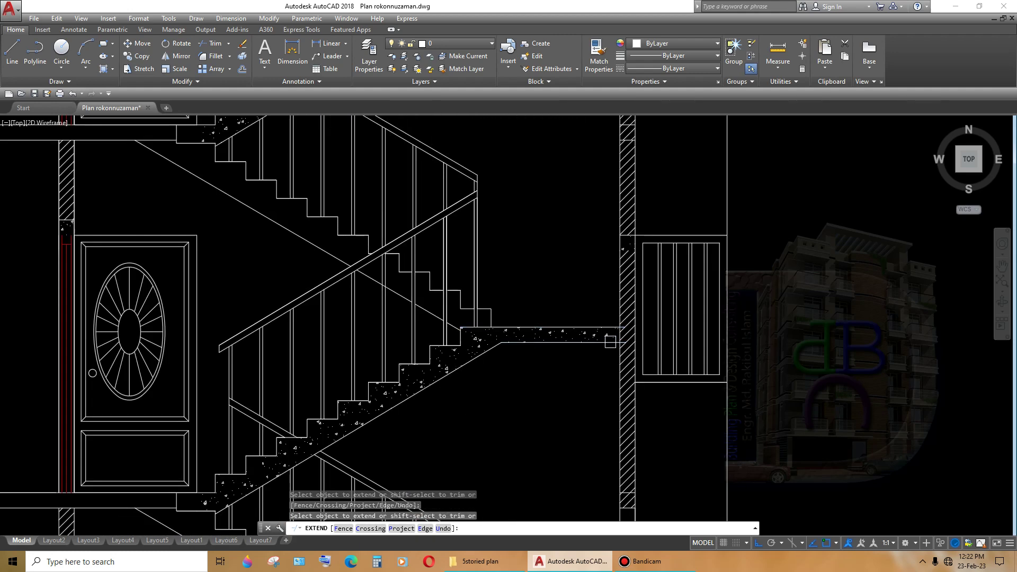
scroll(610, 341, up, 2)
scroll(636, 338, down, 3)
scroll(641, 338, up, 1)
key(Escape)
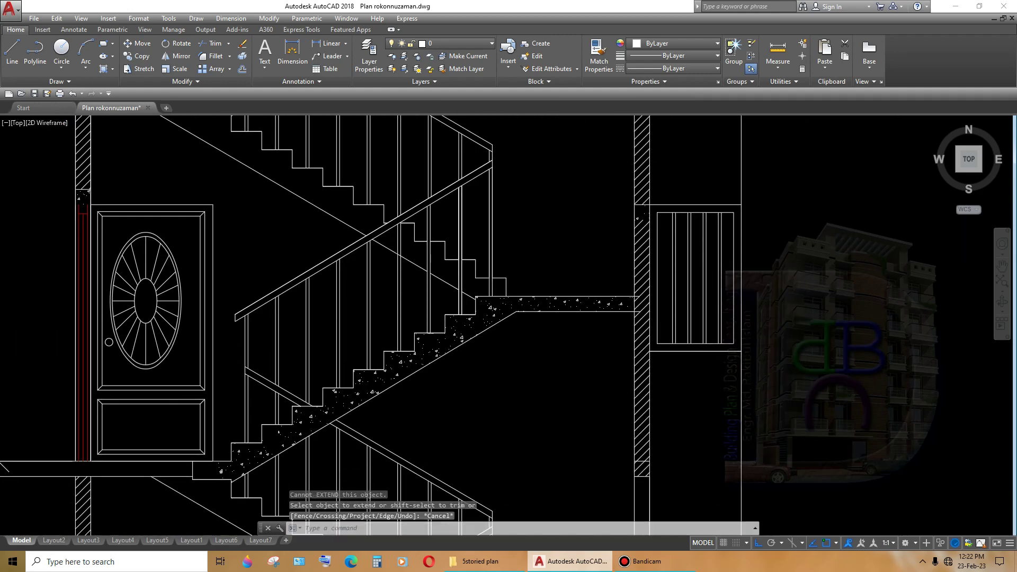
- Delete the landing hatch, leaving the hatched wall strip in place
click(609, 305)
key(Delete)
scroll(654, 261, up, 2)
click(654, 261)
scroll(654, 261, up, 2)
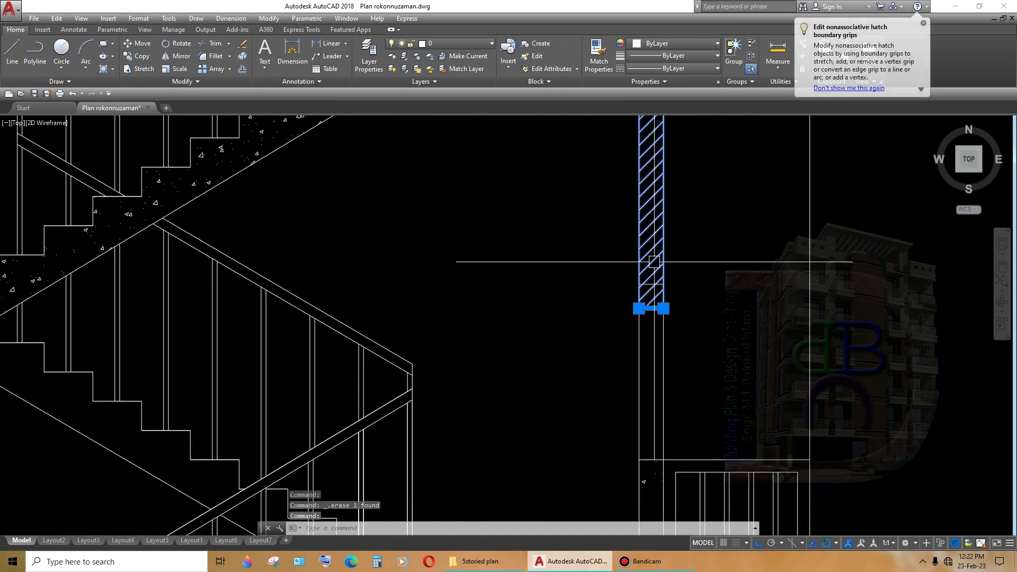
key(Escape)
scroll(655, 290, down, 5)
scroll(659, 276, down, 1)
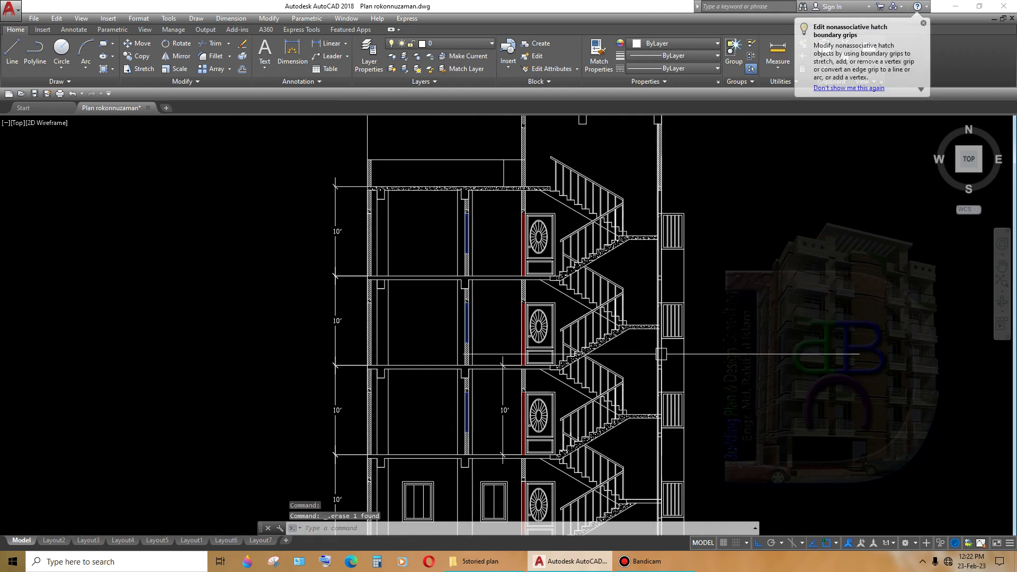
scroll(656, 301, up, 1)
scroll(643, 342, up, 1)
- Extend the two landing lines to the column with EX
text(ex)
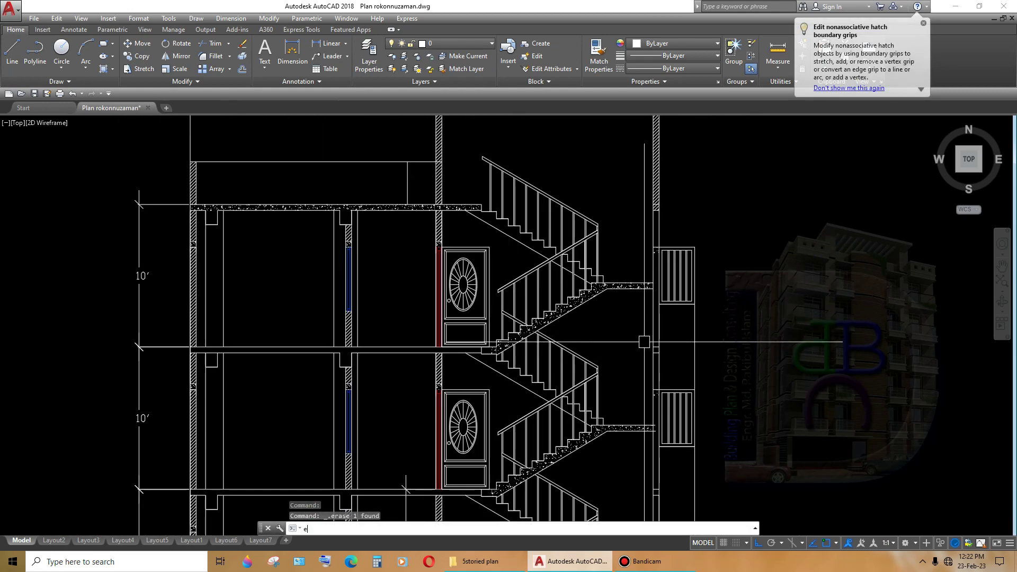
key(Return)
key(Return)
scroll(650, 422, up, 3)
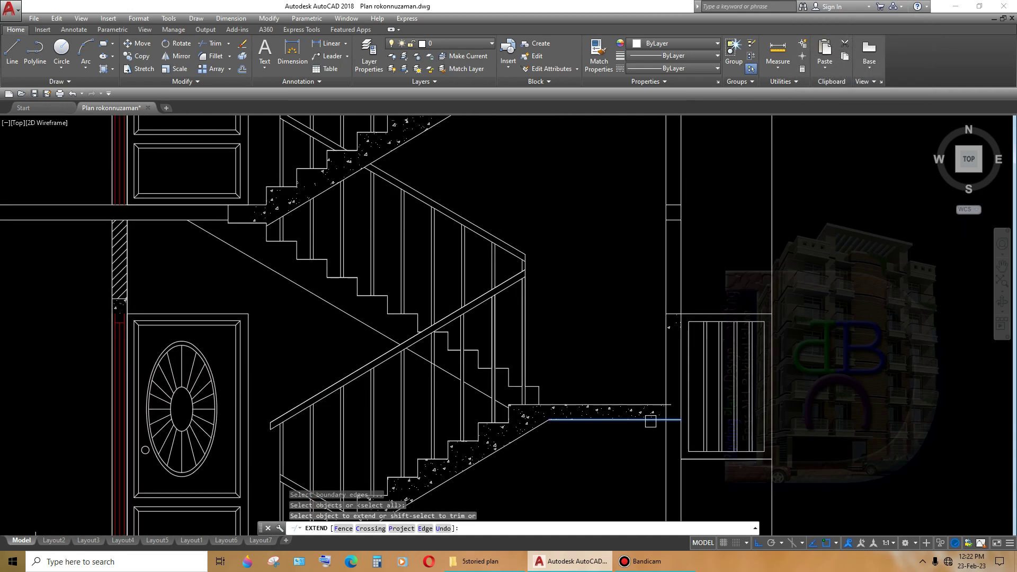
click(679, 394)
scroll(679, 394, down, 3)
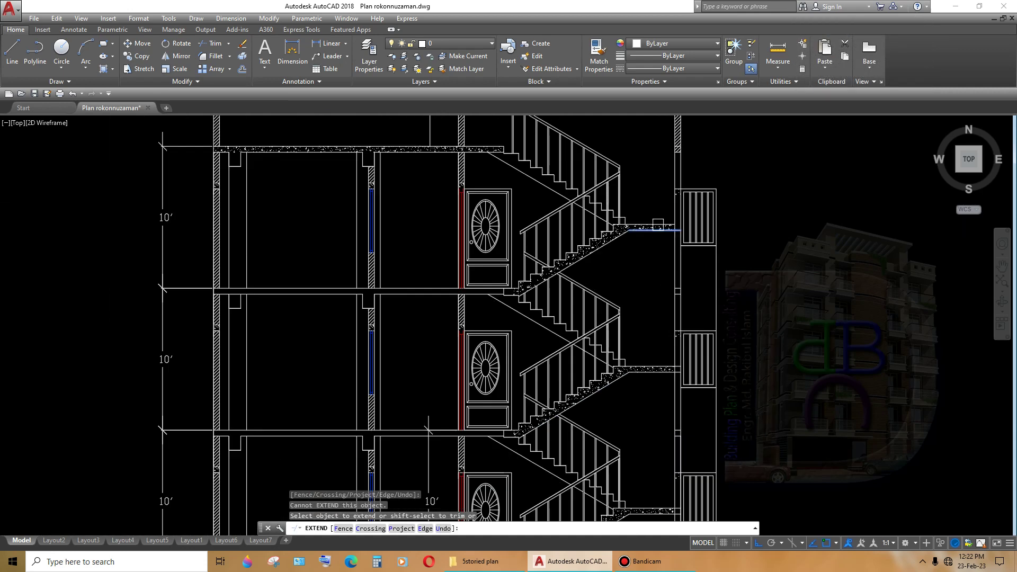
scroll(683, 233, up, 3)
scroll(698, 264, down, 3)
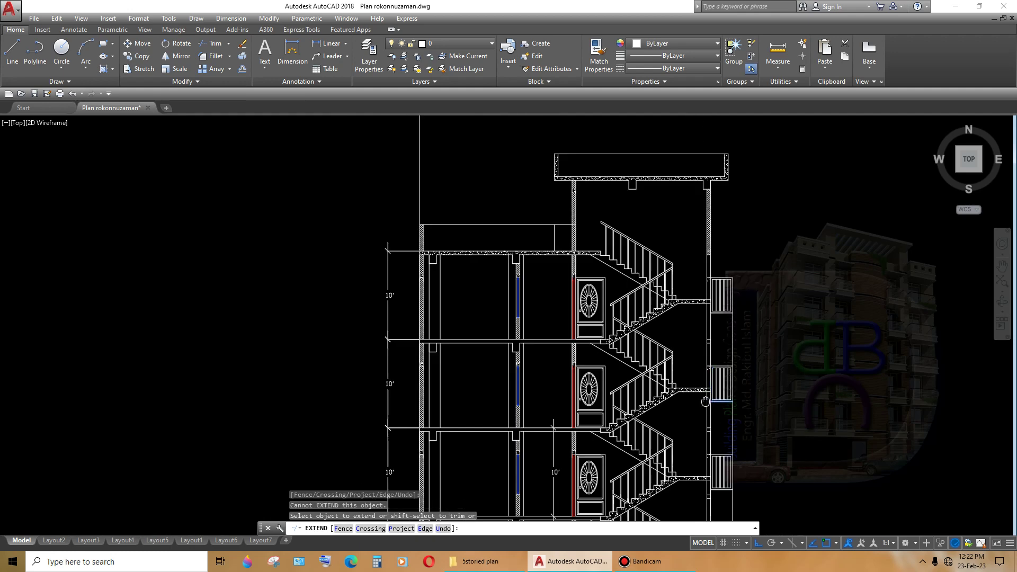
scroll(688, 371, up, 3)
click(683, 381)
scroll(693, 426, down, 3)
scroll(691, 421, up, 1)
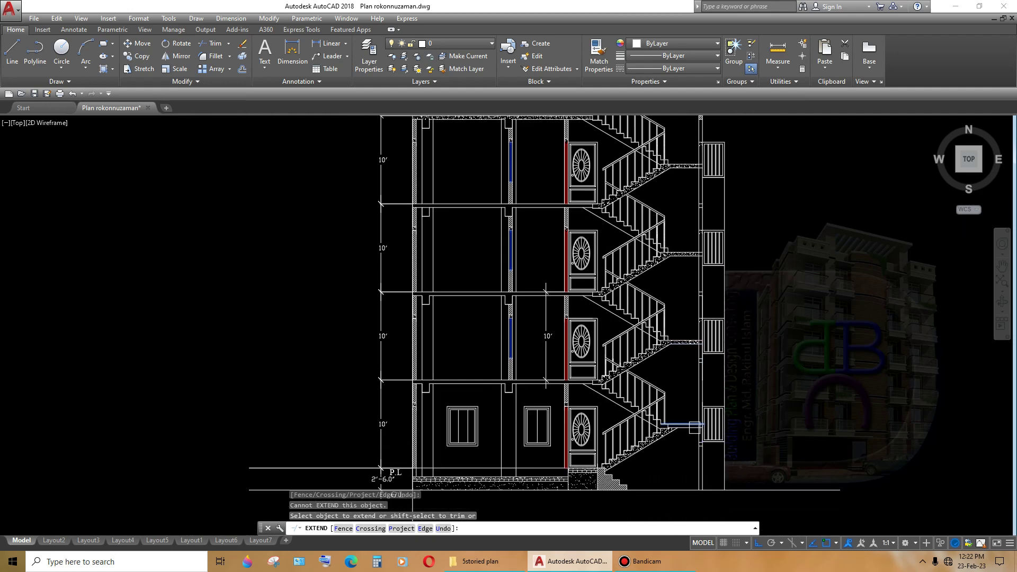
scroll(683, 403, up, 3)
key(Return)
- Delete the vertical line beside the landing
scroll(670, 366, up, 2)
click(670, 366)
scroll(670, 366, down, 2)
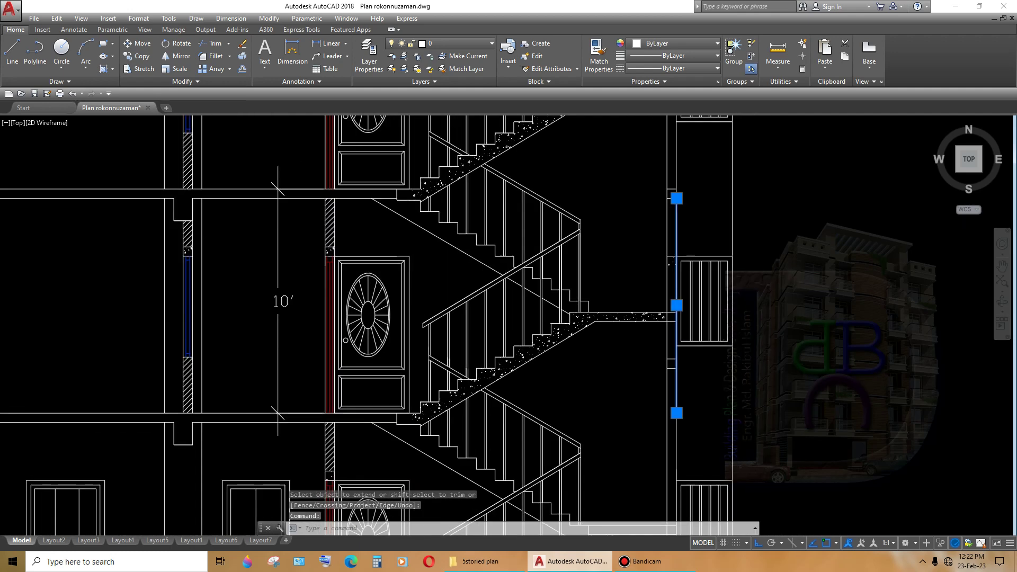
scroll(678, 370, down, 2)
scroll(684, 376, up, 3)
key(Delete)
scroll(700, 380, down, 2)
scroll(699, 380, up, 2)
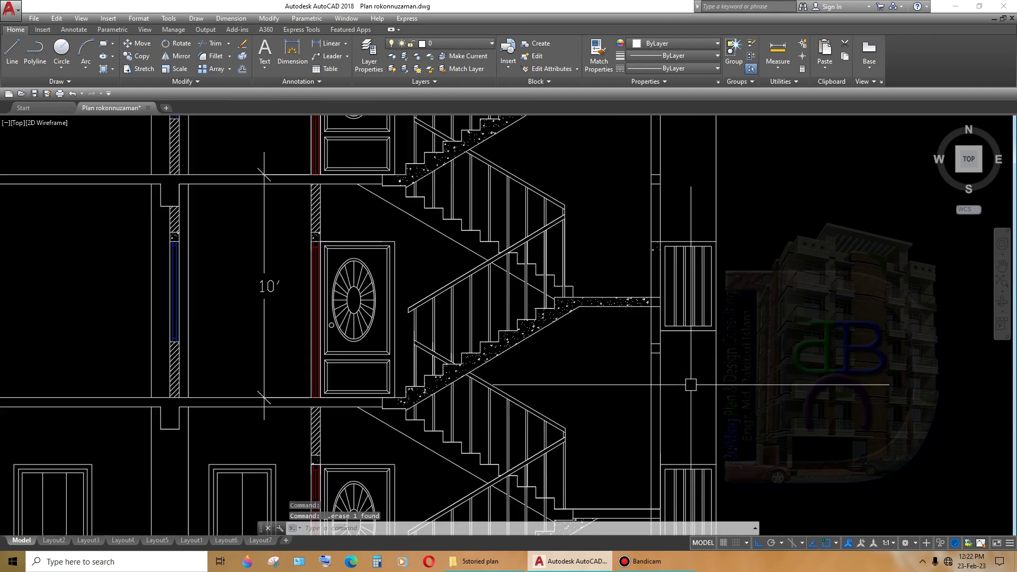
- Select the window grill column lines on the lower floors, then clear that selection
mouse_move(699, 392)
middle_down()
mouse_move(657, 362)
mouse_move(710, 274)
mouse_move(763, 296)
middle_up()
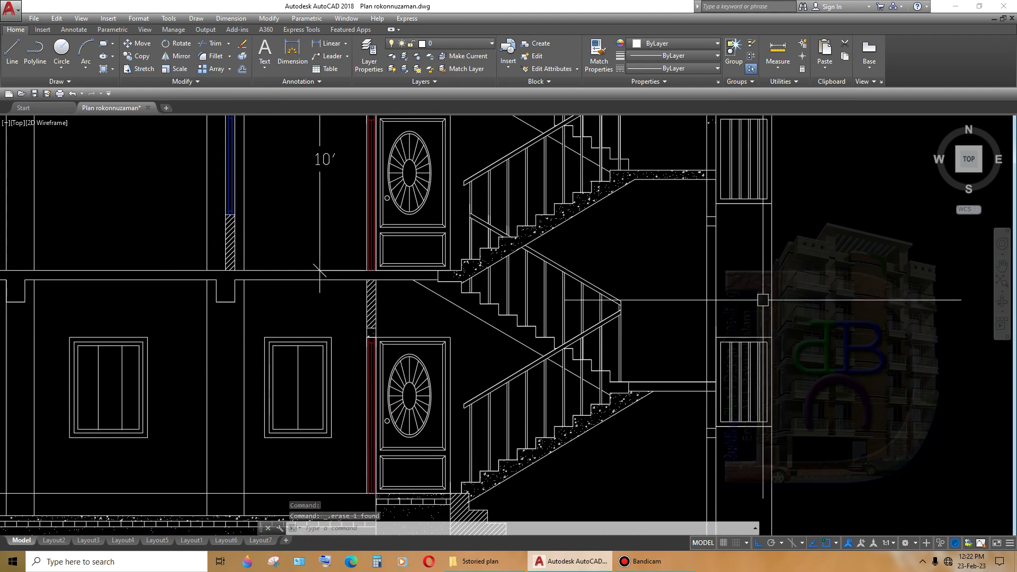
scroll(763, 317, down, 2)
scroll(767, 381, up, 1)
scroll(770, 385, up, 1)
scroll(762, 318, up, 1)
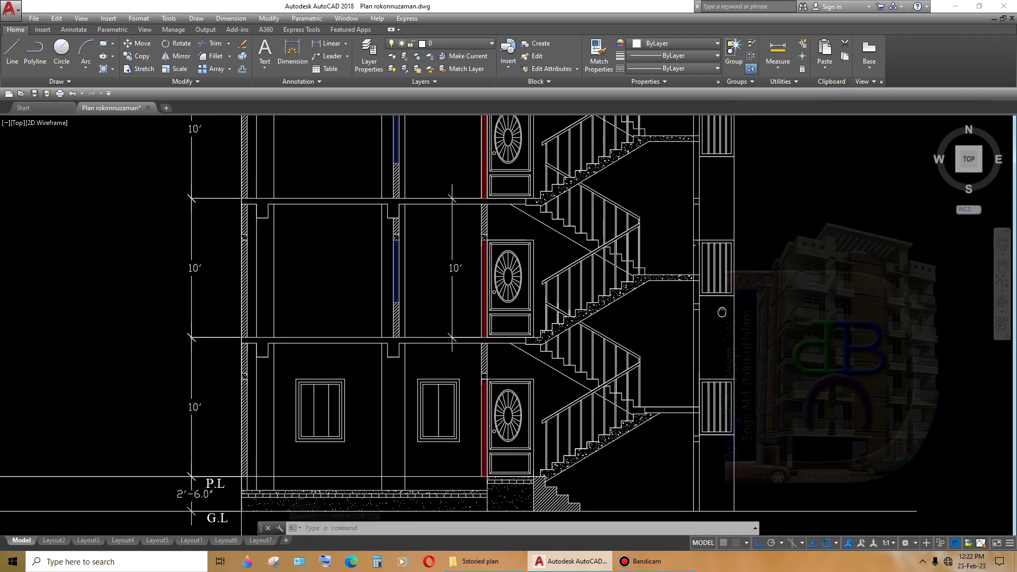
scroll(751, 402, up, 2)
middle_drag(750, 401, 778, 314)
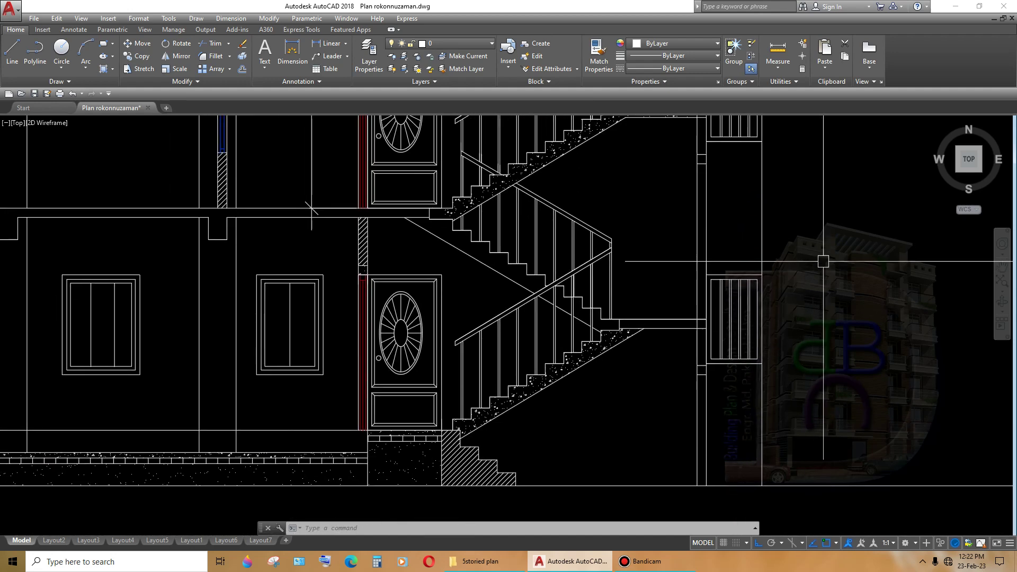
click(818, 375)
click(686, 259)
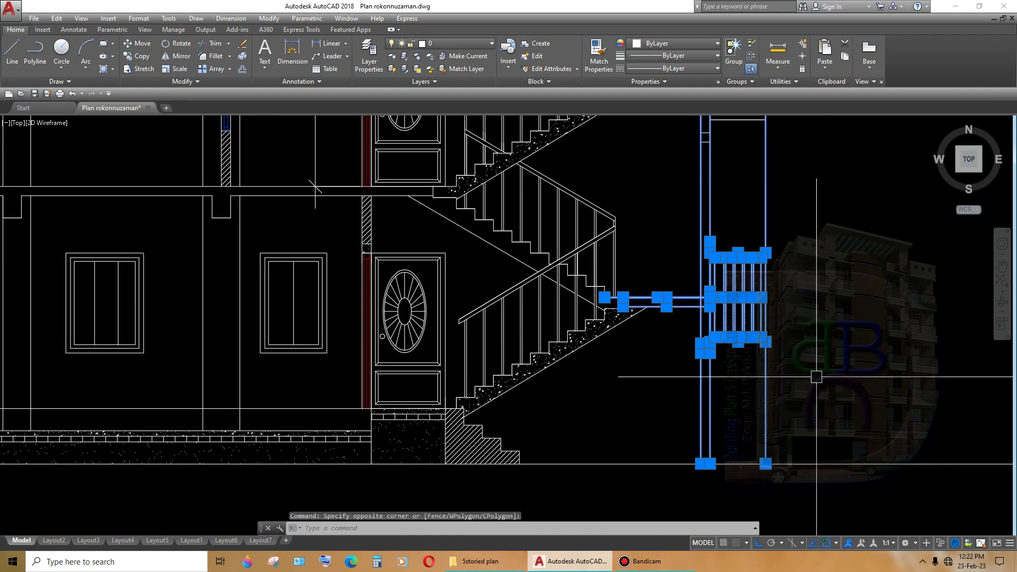
shift+click(687, 334)
shift+click(655, 331)
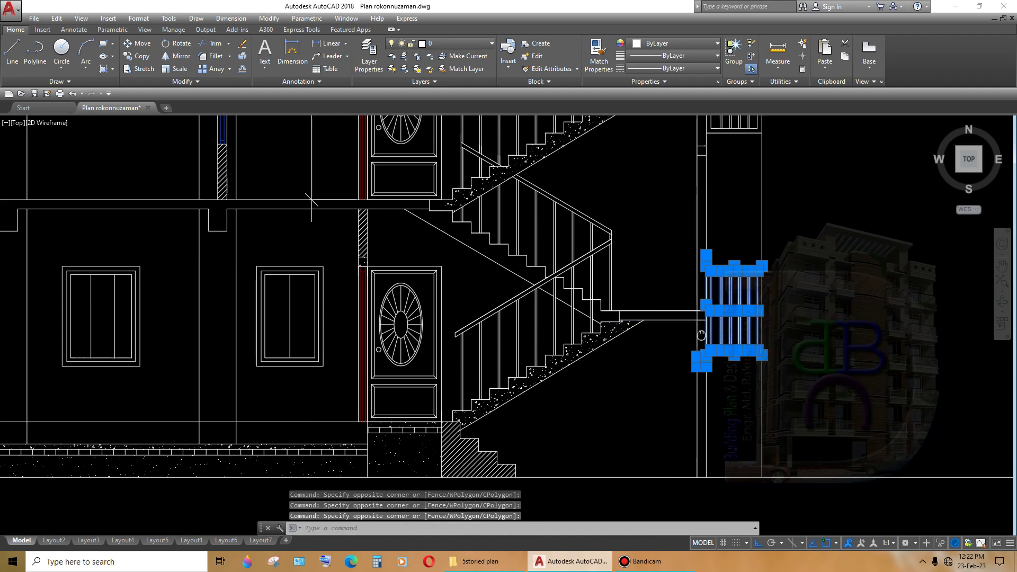
- Select just the railing grill with a selection window
middle_drag(655, 331, 634, 404)
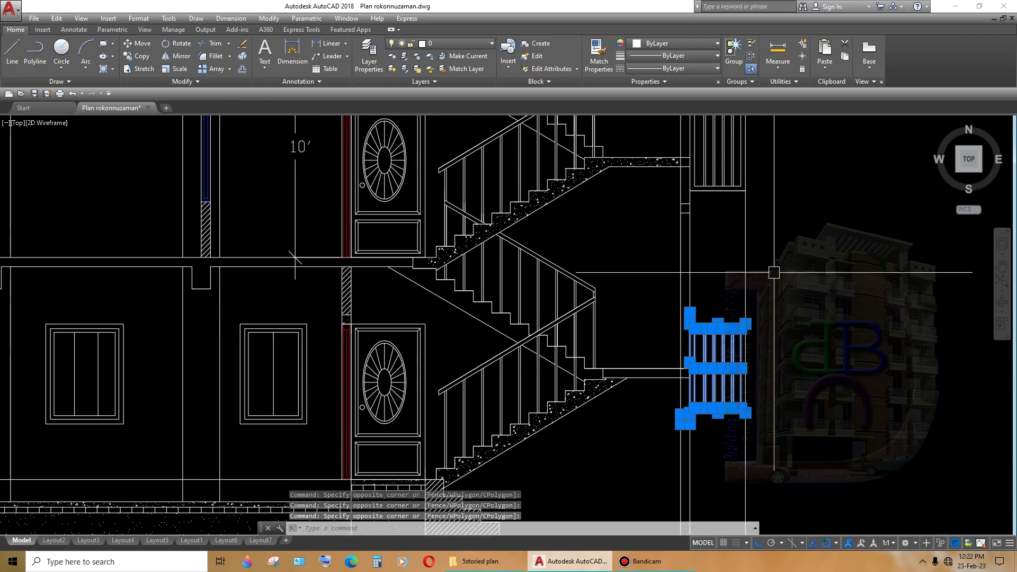
click(662, 464)
scroll(672, 424, up, 5)
shift+click(761, 336)
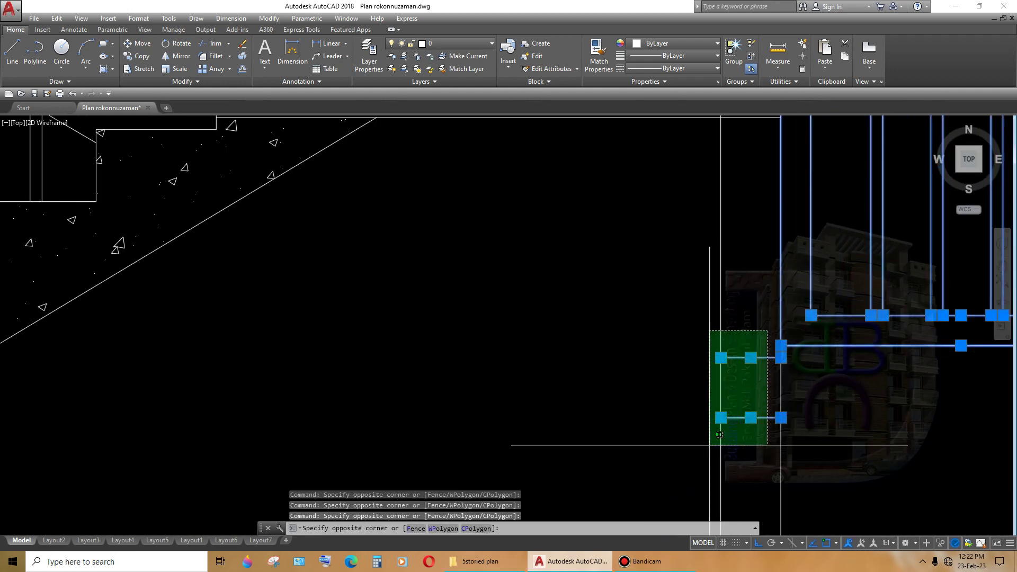
shift+click(713, 431)
scroll(741, 403, down, 5)
middle_drag(855, 423, 820, 414)
scroll(747, 302, up, 4)
scroll(751, 287, up, 2)
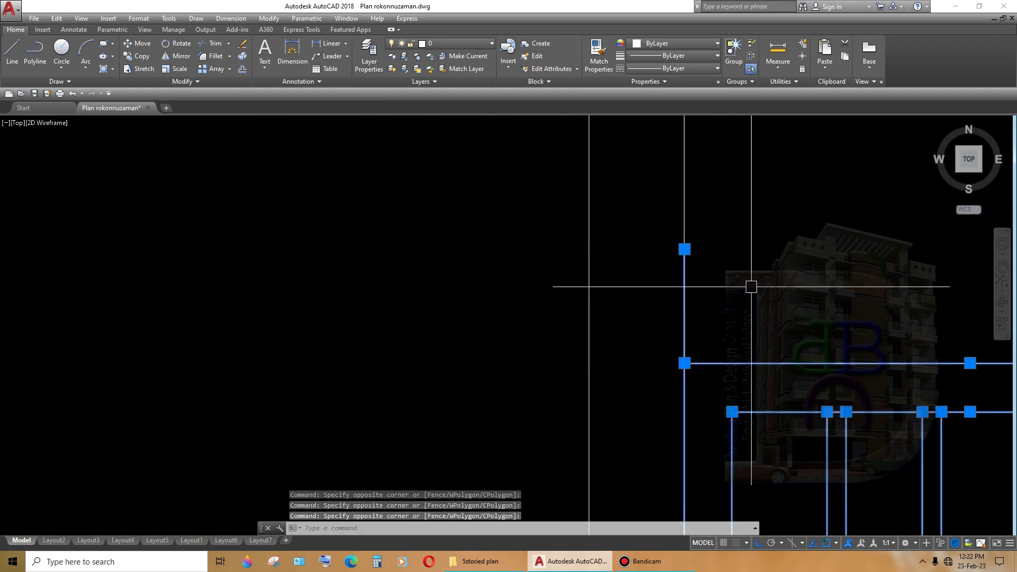
scroll(666, 304, down, 5)
middle_drag(763, 403, 760, 306)
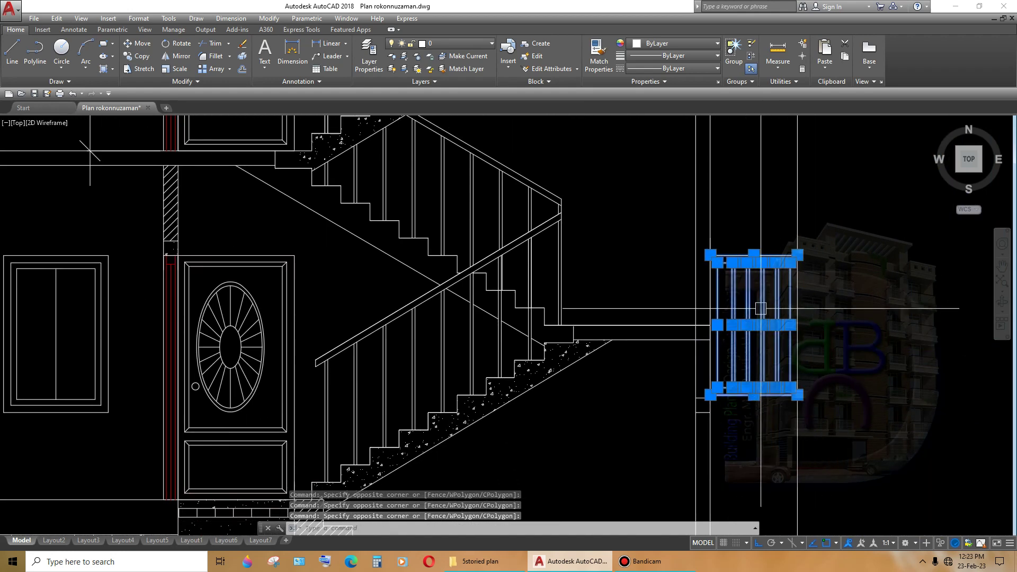
- Move the selected grill from its base point down into the right-hand wall opening
text(m)
key(Return)
click(710, 254)
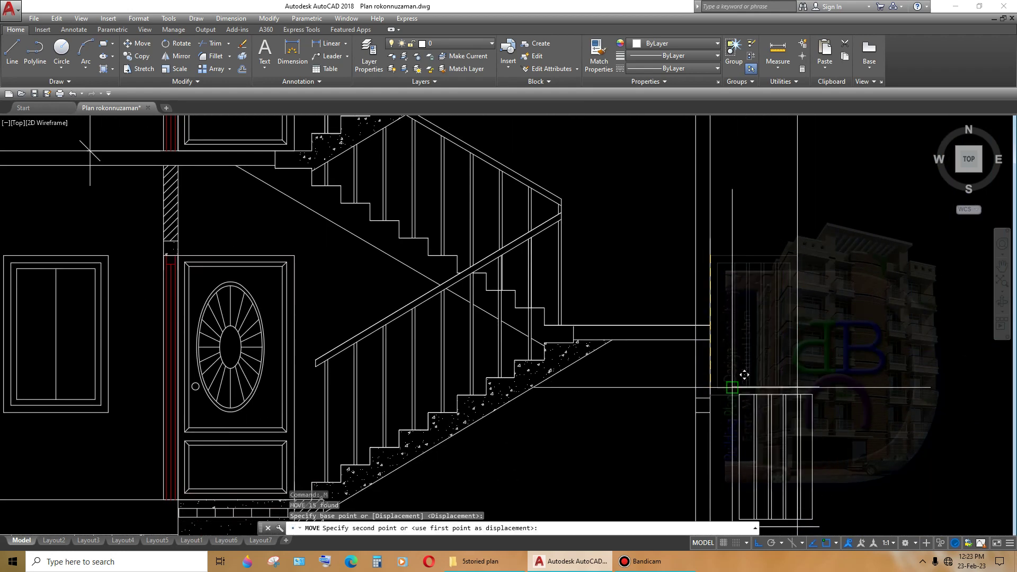
scroll(717, 404, down, 5)
middle_drag(601, 366, 776, 362)
scroll(776, 362, up, 1)
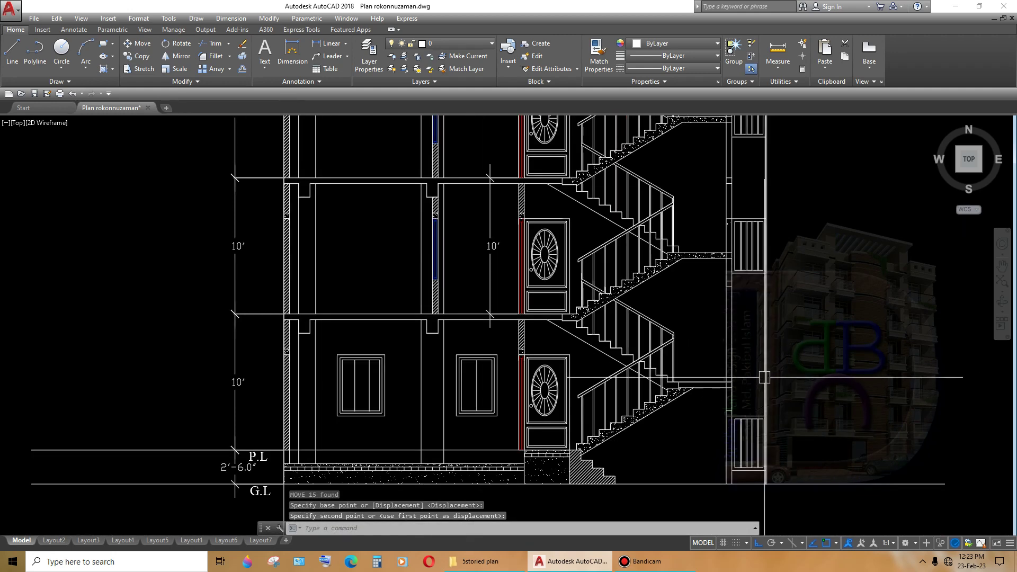
scroll(767, 296, up, 1)
scroll(763, 245, up, 1)
scroll(757, 378, down, 1)
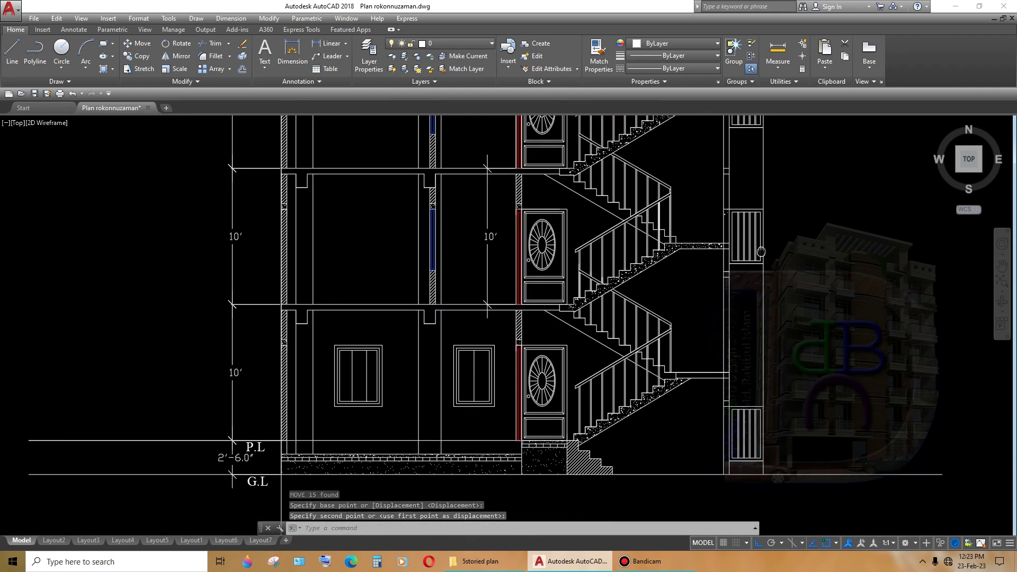
scroll(757, 379, down, 1)
scroll(530, 371, up, 2)
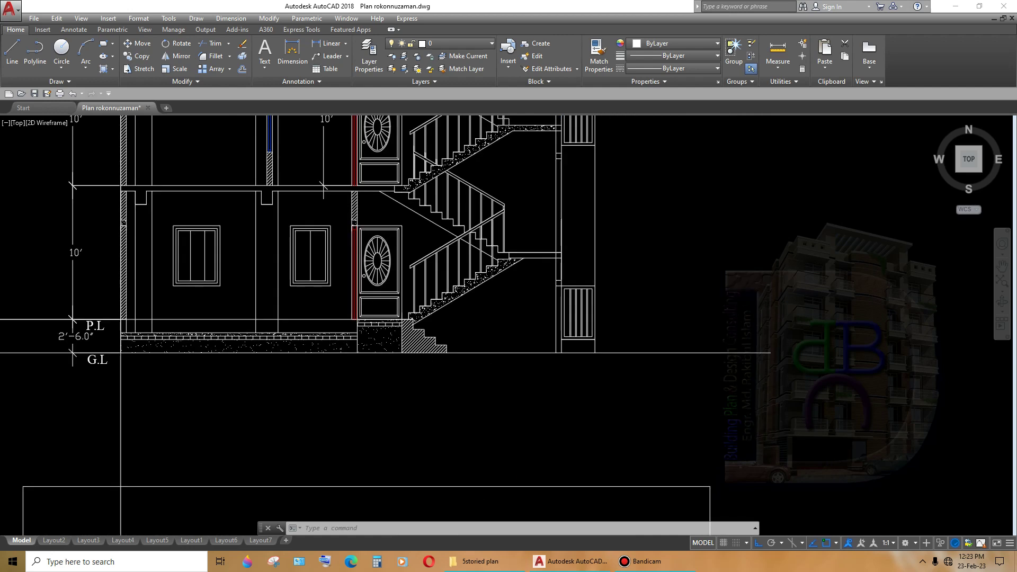
scroll(556, 291, up, 3)
scroll(597, 286, down, 2)
- Start Trim (TR) on the upper floor's stair landing lines
middle_drag(597, 287, 622, 360)
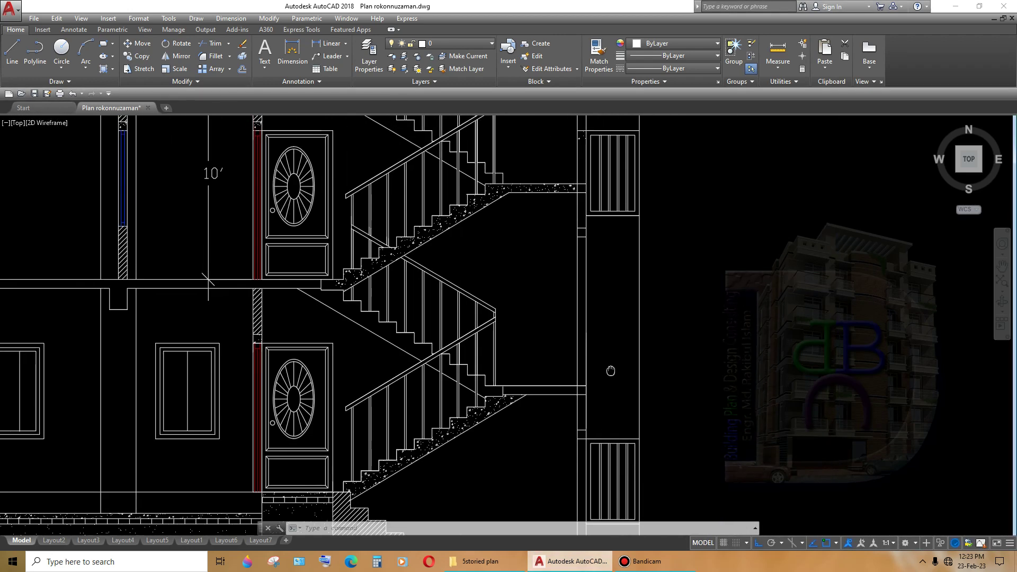
scroll(594, 267, up, 2)
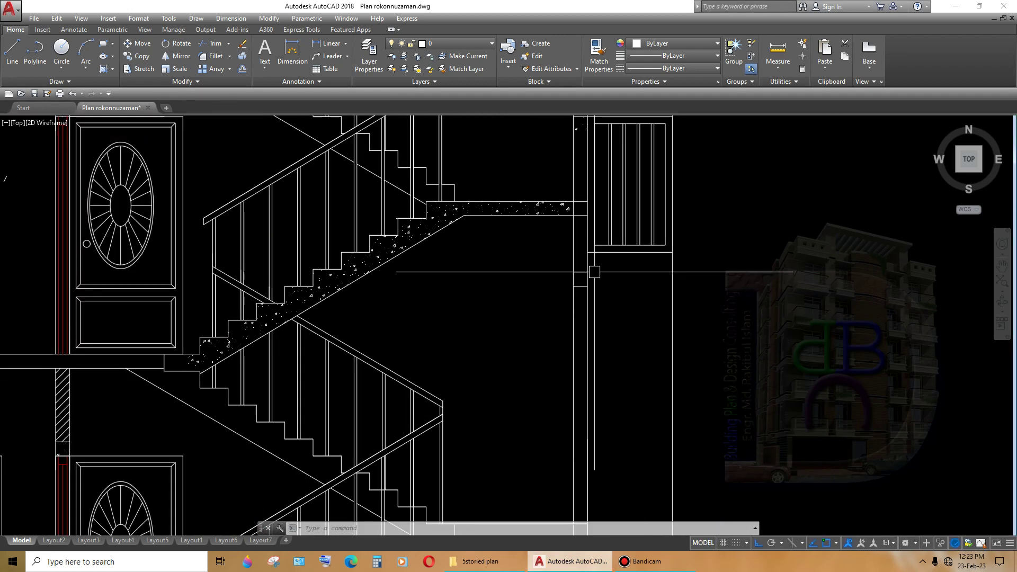
scroll(599, 275, down, 2)
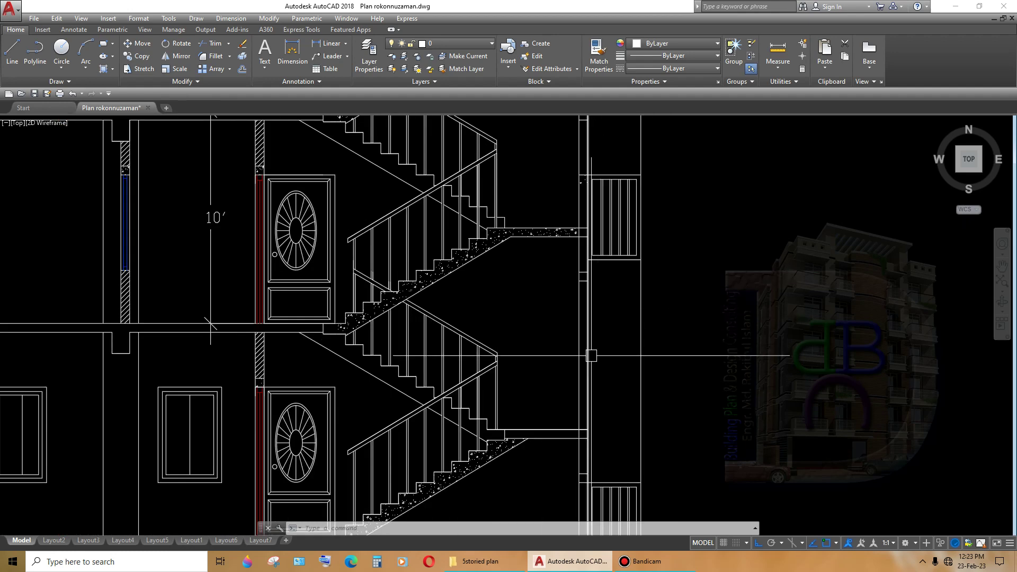
text(TR)
key(Return)
key(Return)
scroll(571, 401, up, 3)
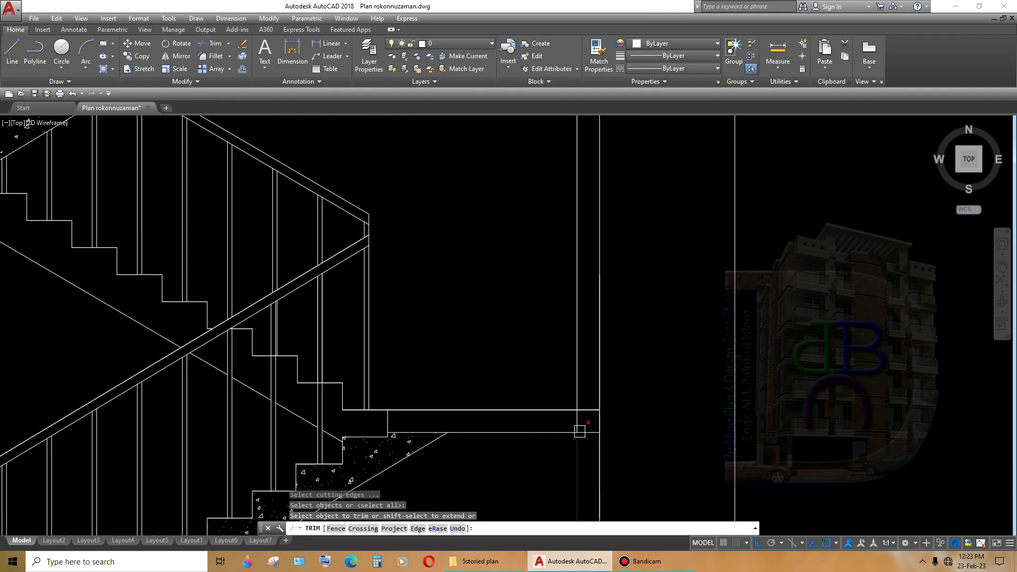
scroll(577, 404, down, 1)
- Trim the overrunning landing segments back to the wall beside the door, then exit Trim
middle_drag(601, 302, 582, 213)
scroll(582, 213, up, 2)
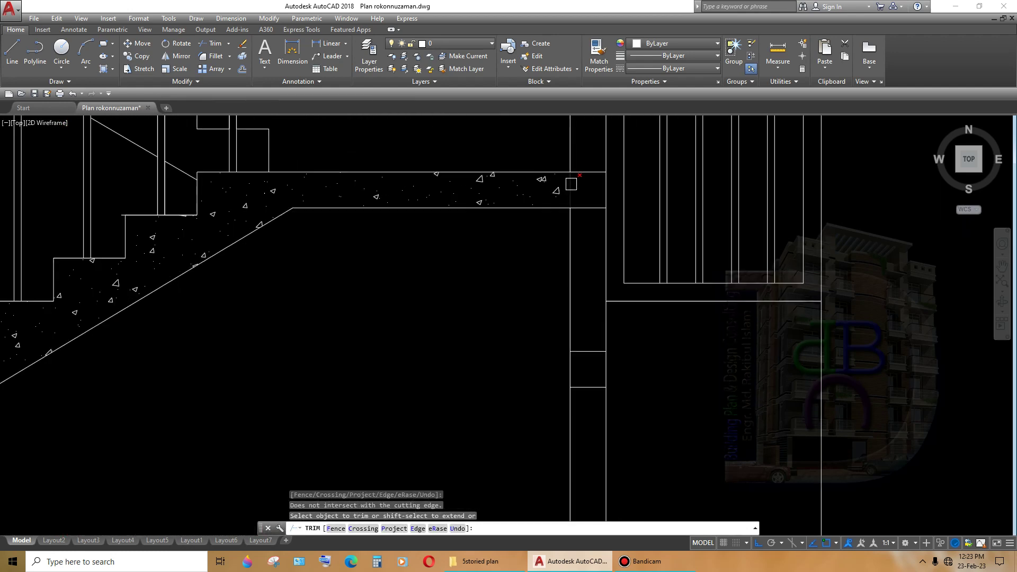
scroll(582, 213, down, 3)
scroll(617, 374, up, 1)
scroll(612, 316, up, 1)
scroll(612, 316, up, 3)
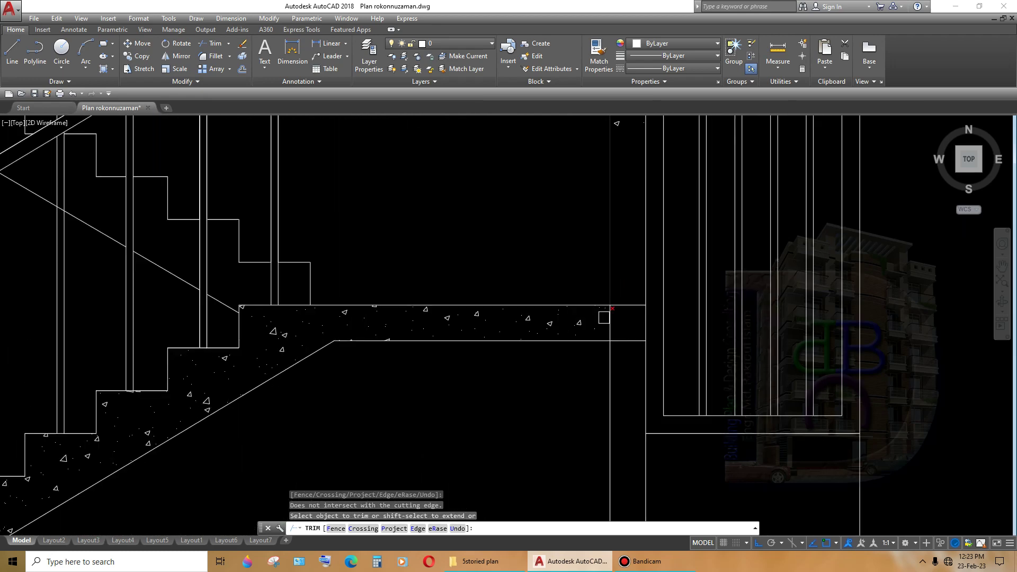
scroll(611, 325, down, 7)
scroll(631, 271, up, 2)
scroll(631, 271, up, 3)
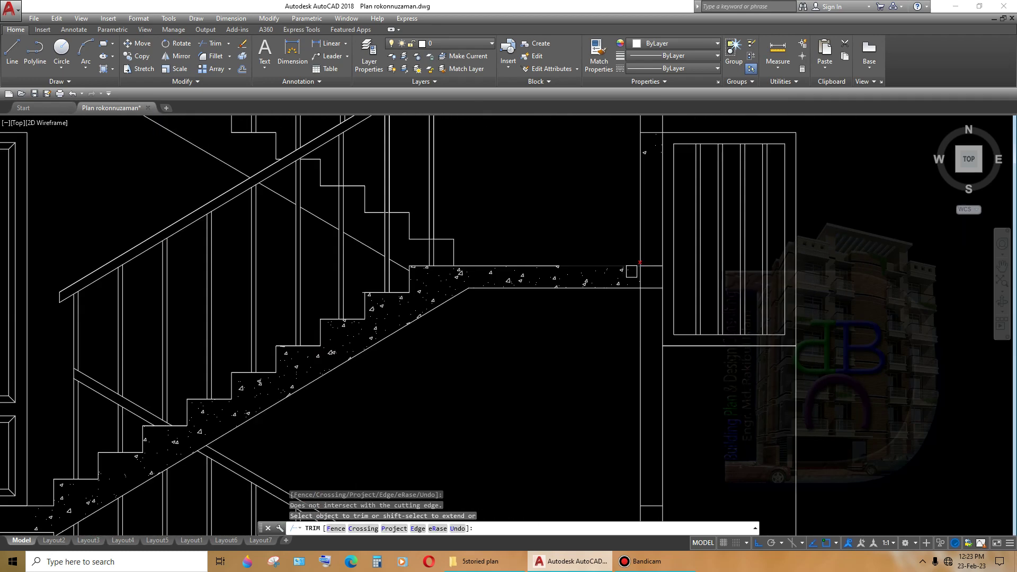
scroll(638, 385, down, 5)
middle_drag(644, 431, 640, 333)
scroll(638, 385, up, 5)
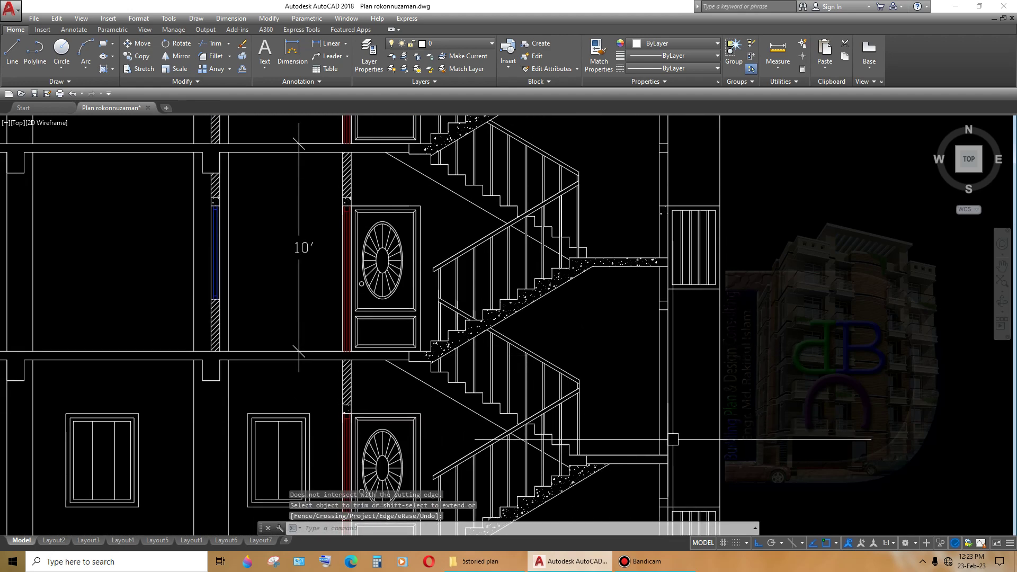
scroll(609, 397, up, 5)
key(Escape)
- Select the long horizontal landing line to check its grips
scroll(544, 397, up, 2)
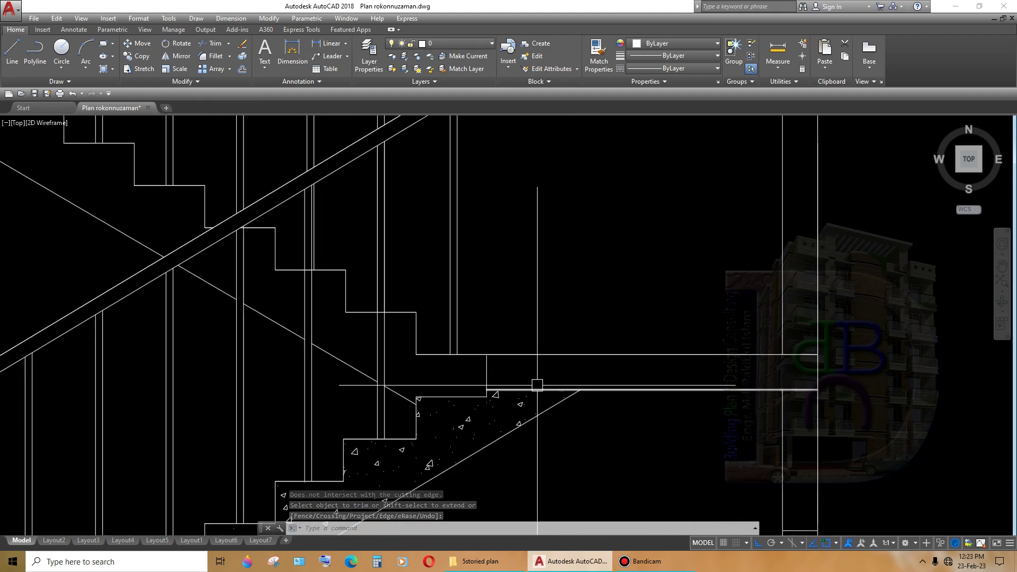
click(502, 388)
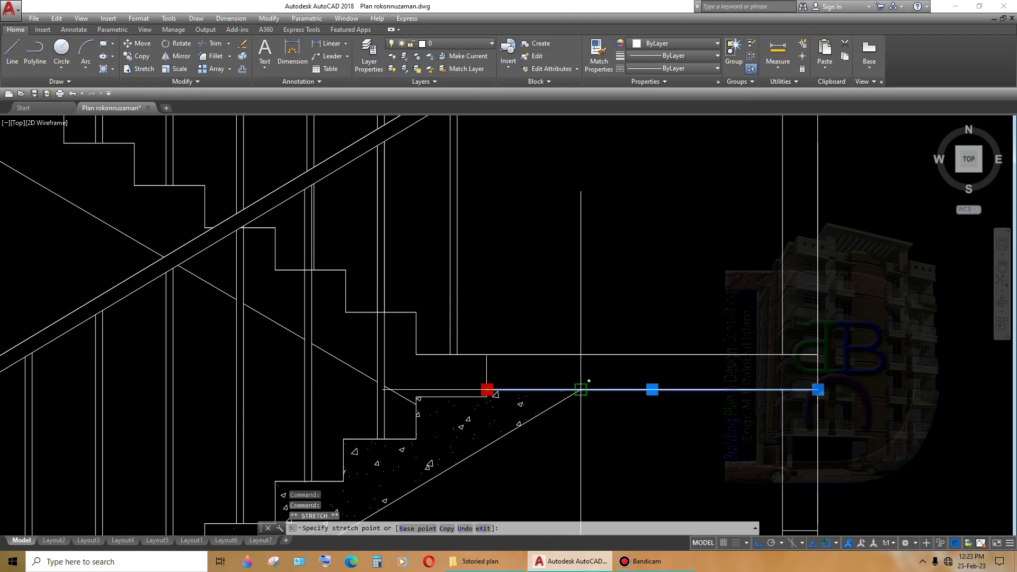
scroll(616, 400, down, 7)
scroll(621, 242, down, 4)
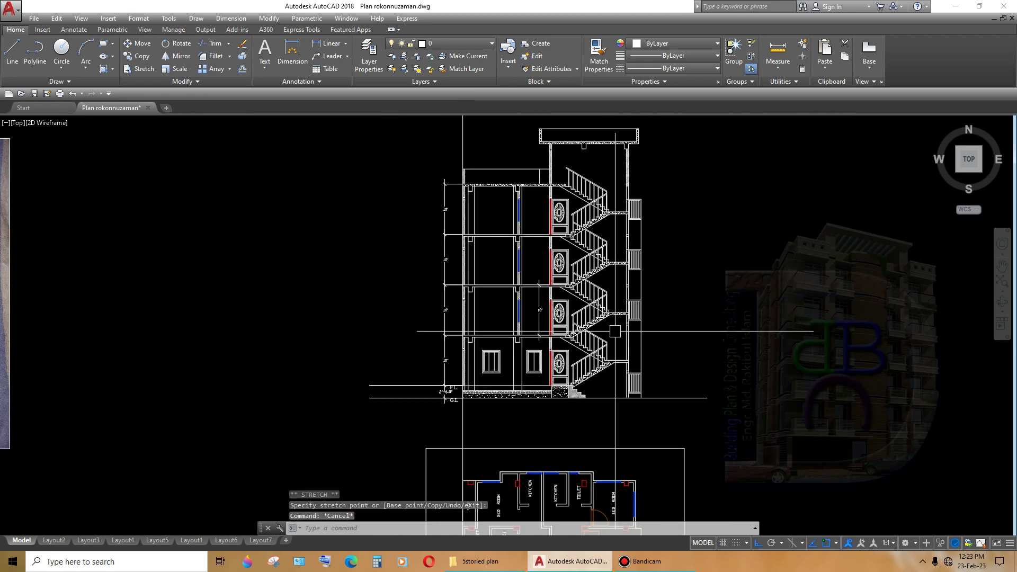
scroll(621, 242, up, 2)
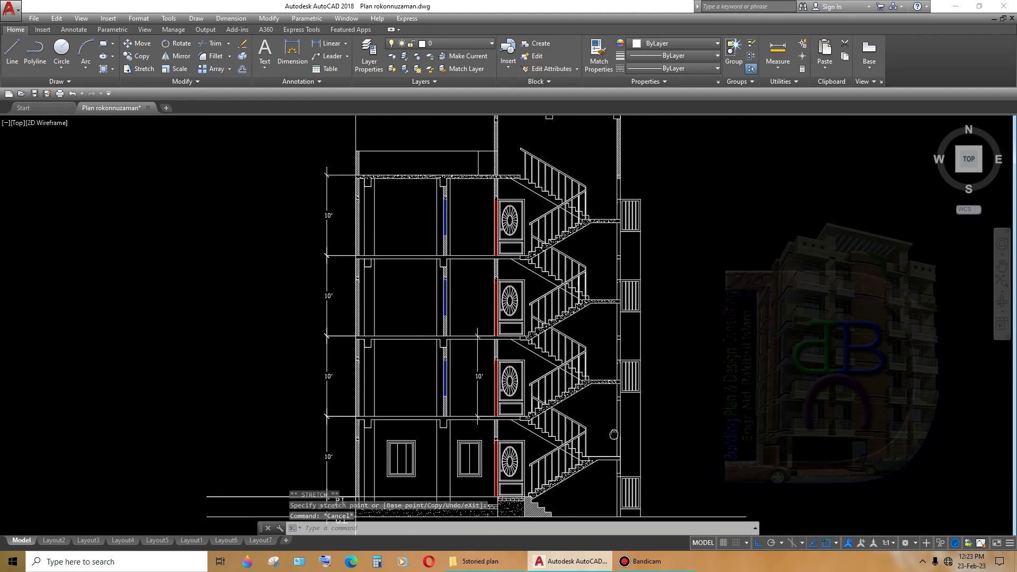
- Window-select the upper railing grill, including its bottom rail
scroll(628, 421, up, 4)
scroll(610, 283, up, 2)
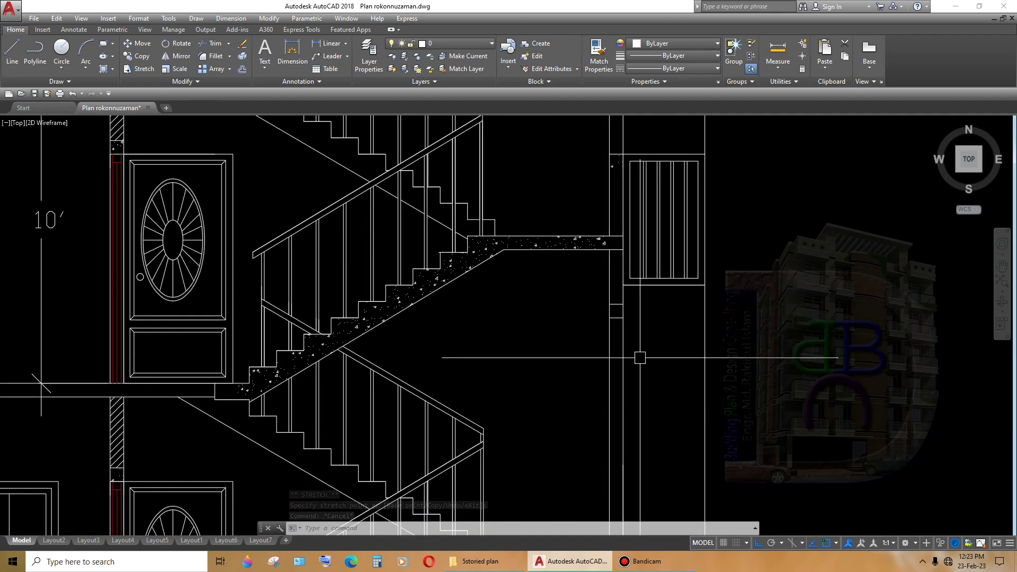
scroll(640, 358, down, 6)
scroll(652, 332, up, 6)
click(713, 206)
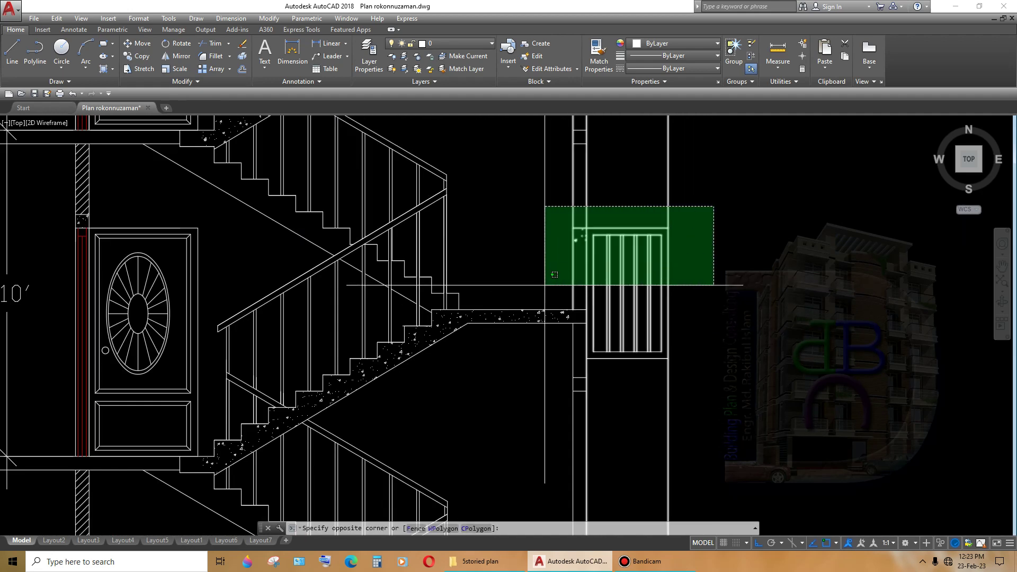
click(554, 274)
middle_drag(629, 325, 647, 295)
click(734, 301)
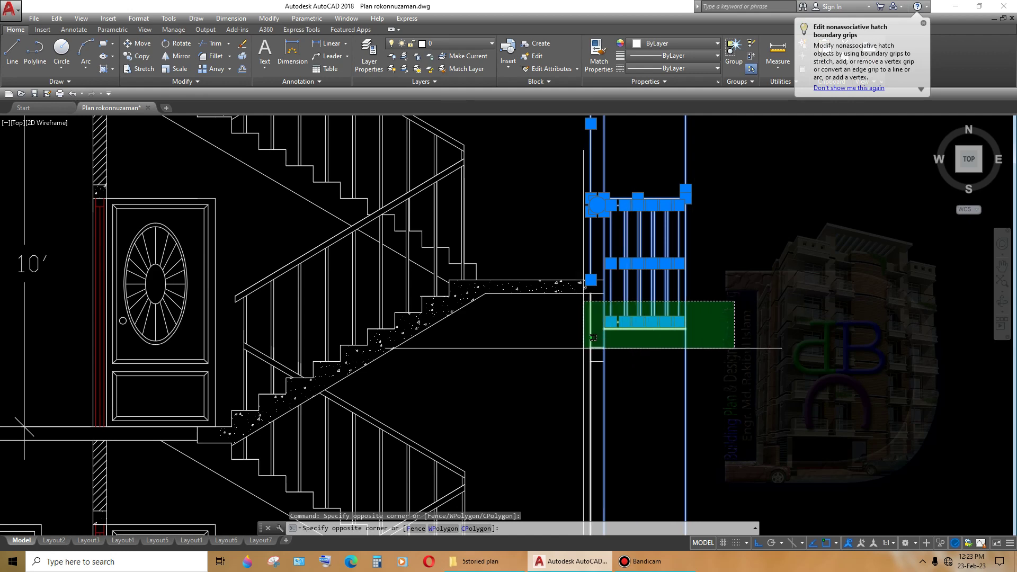
click(585, 337)
middle_drag(677, 263, 671, 350)
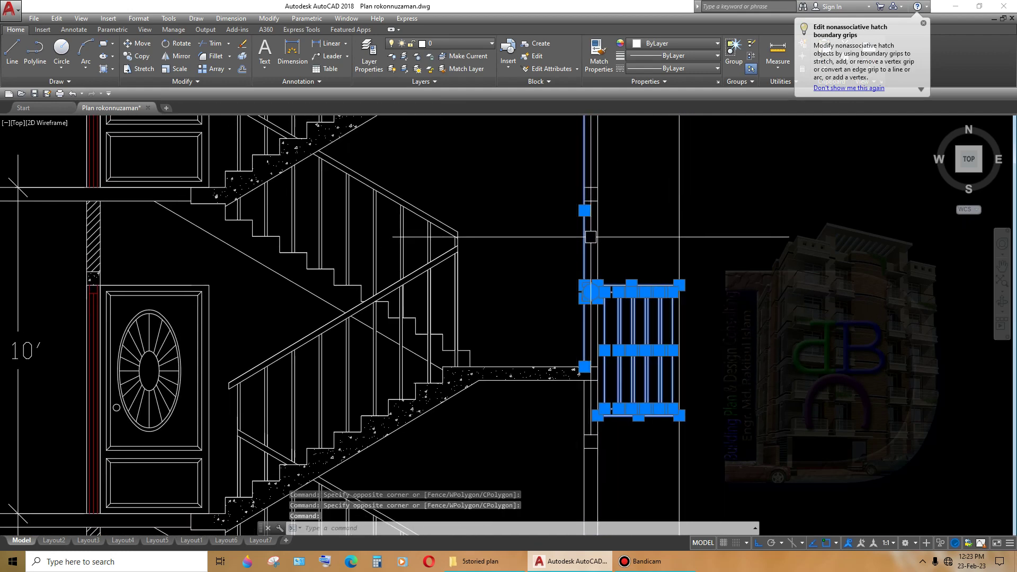
scroll(590, 236, up, 4)
scroll(593, 317, down, 10)
scroll(601, 343, up, 5)
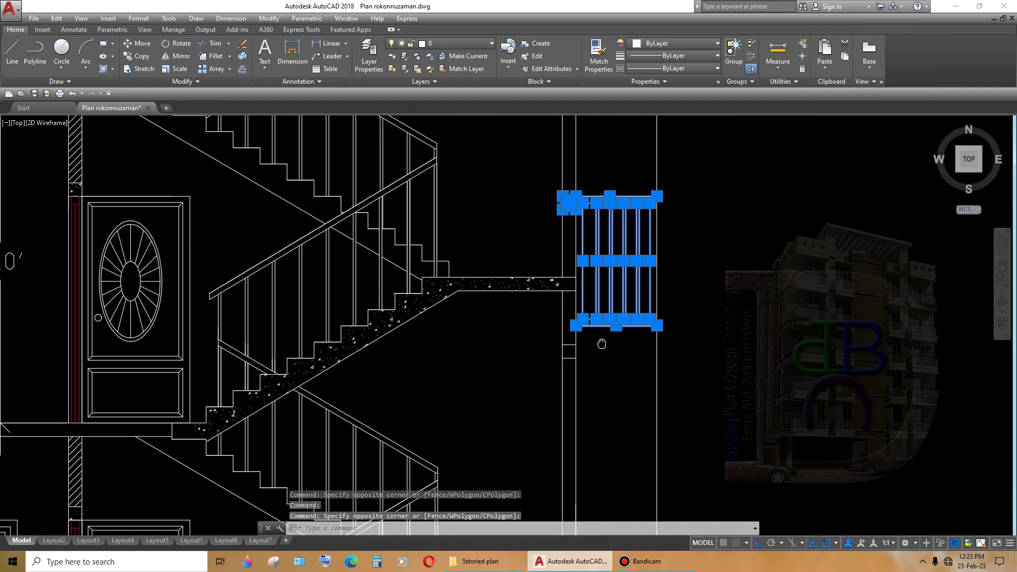
middle_drag(601, 343, 605, 363)
- Move the selected grill straight down into the lower wall opening
text(m)
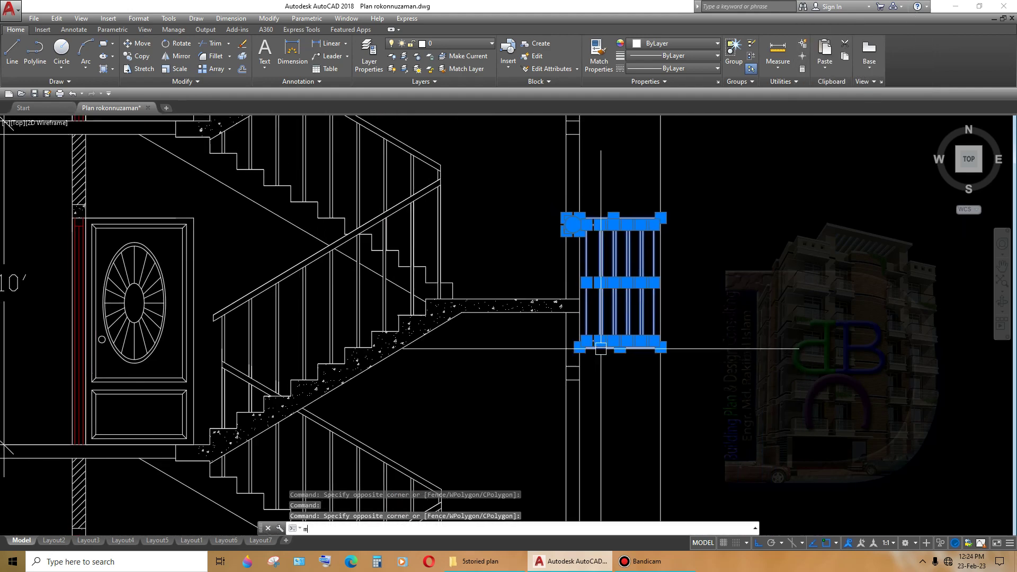
key(Return)
scroll(569, 224, up, 2)
click(561, 223)
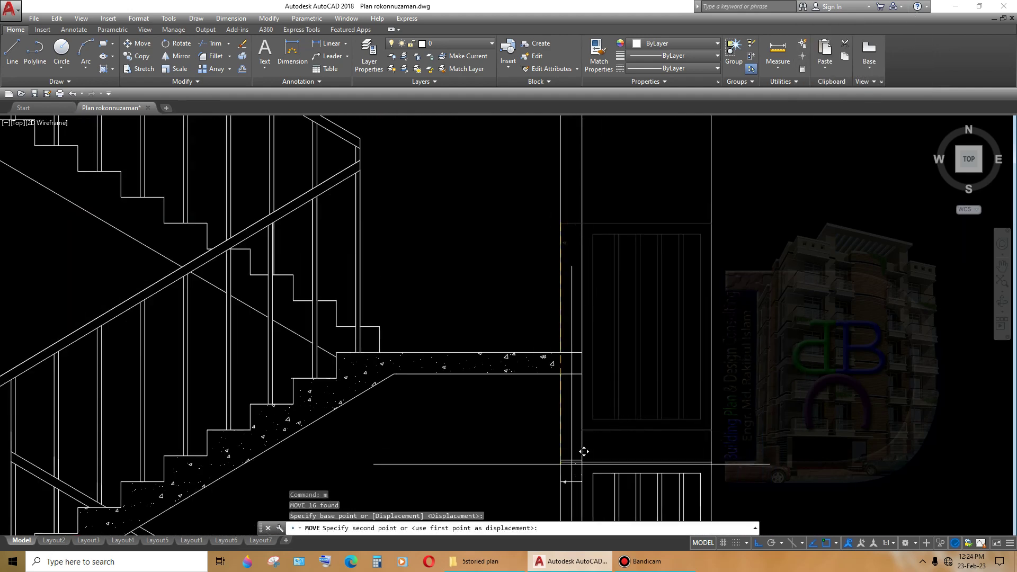
click(561, 460)
scroll(560, 460, down, 3)
scroll(733, 314, up, 3)
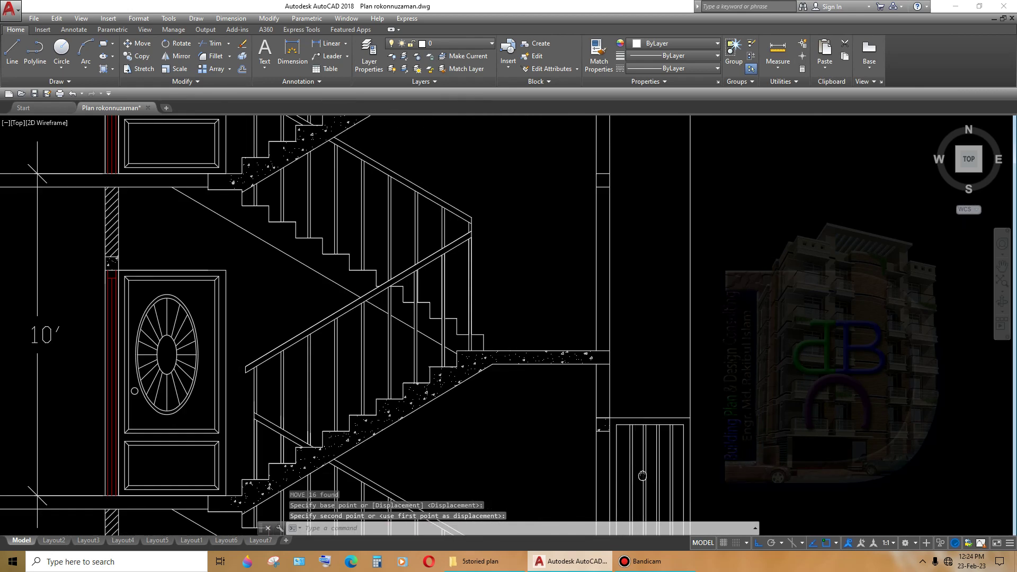
scroll(733, 313, up, 1)
- Select the lower grill minus the crossed wall lines, then abort that move
click(744, 285)
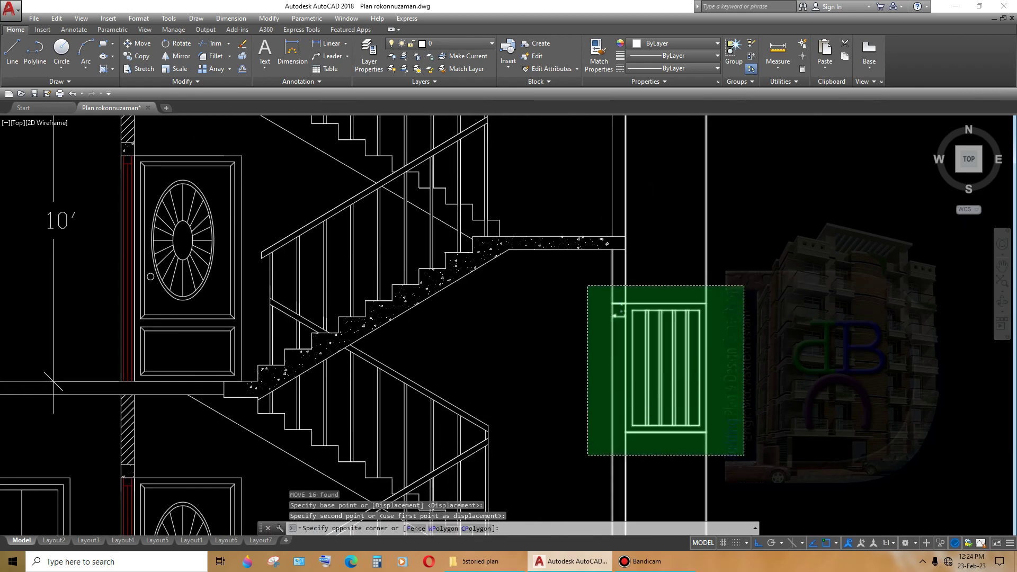
click(585, 449)
middle_drag(585, 449, 586, 421)
click(763, 439)
shift+click(598, 454)
scroll(586, 276, up, 3)
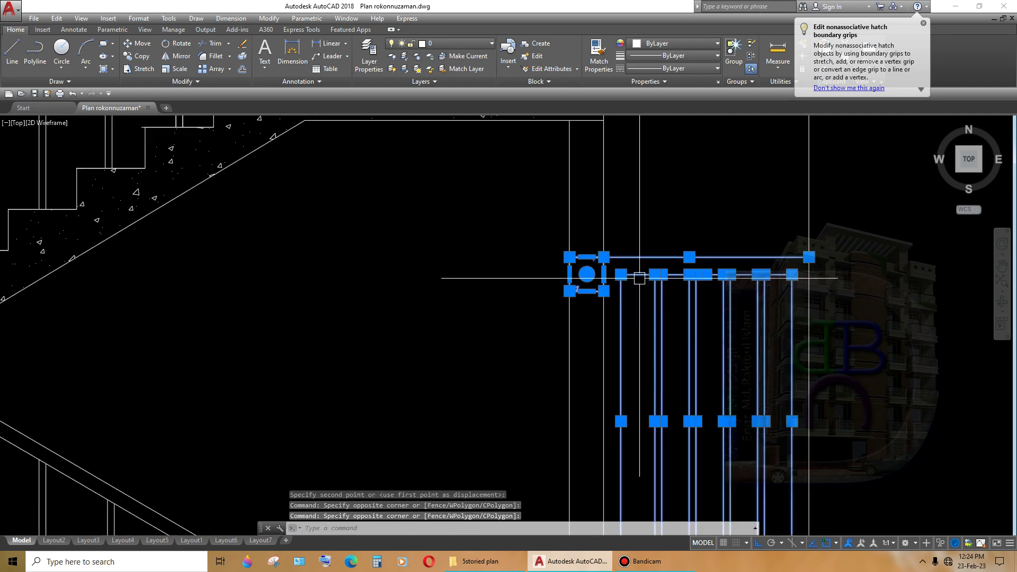
scroll(636, 286, down, 4)
scroll(654, 290, up, 1)
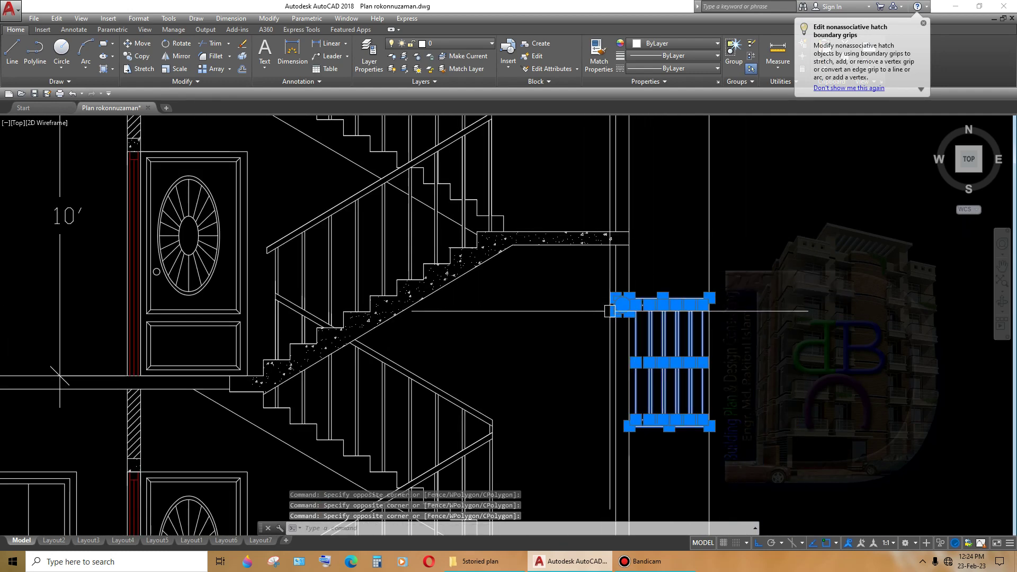
text(m)
key(Return)
scroll(615, 312, up, 3)
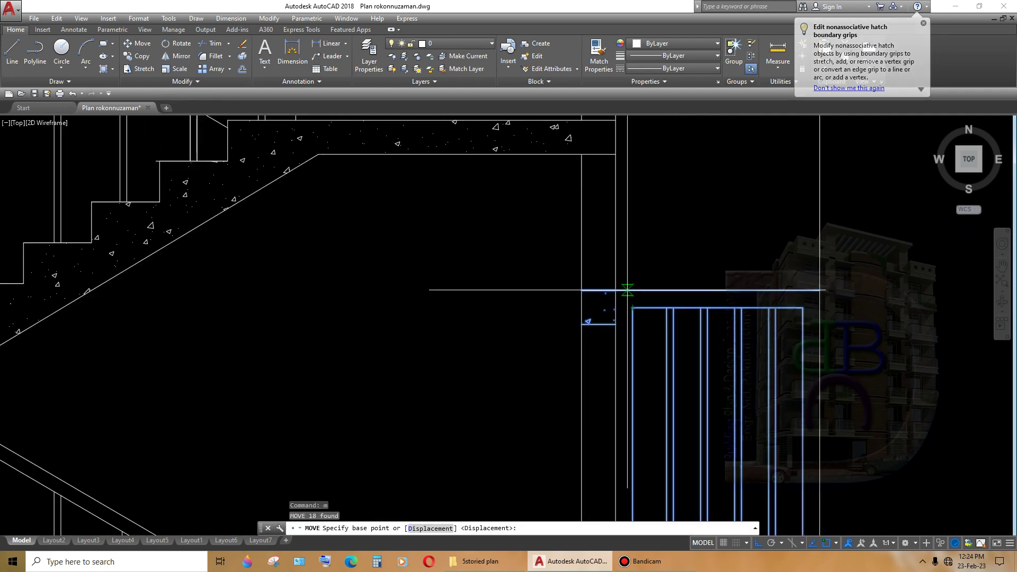
scroll(687, 313, down, 3)
scroll(688, 313, up, 2)
key(Escape)
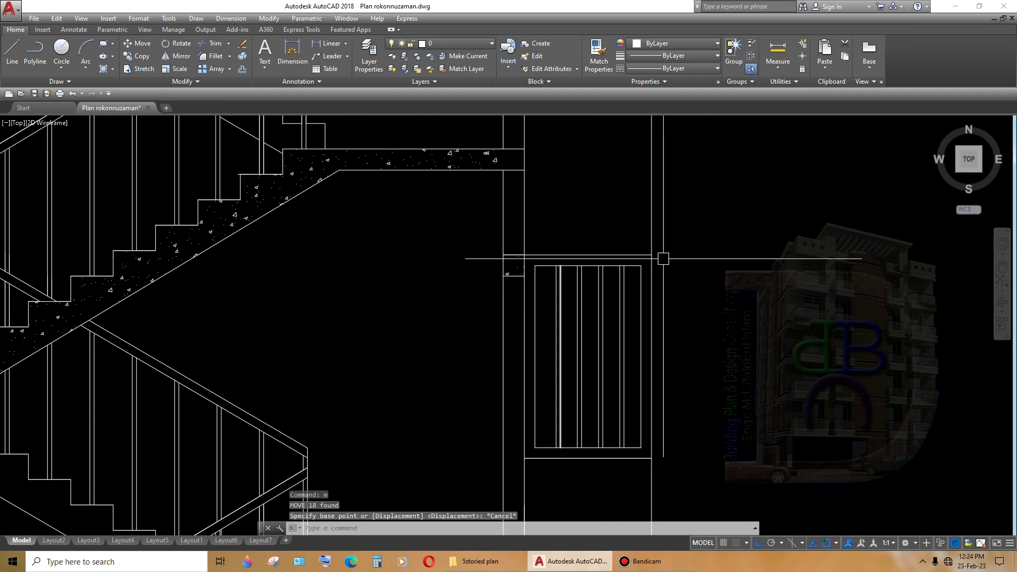
- Window-select the grill again, dropping the wall lines so only the grill remains
click(665, 232)
click(484, 469)
scroll(551, 236, up, 2)
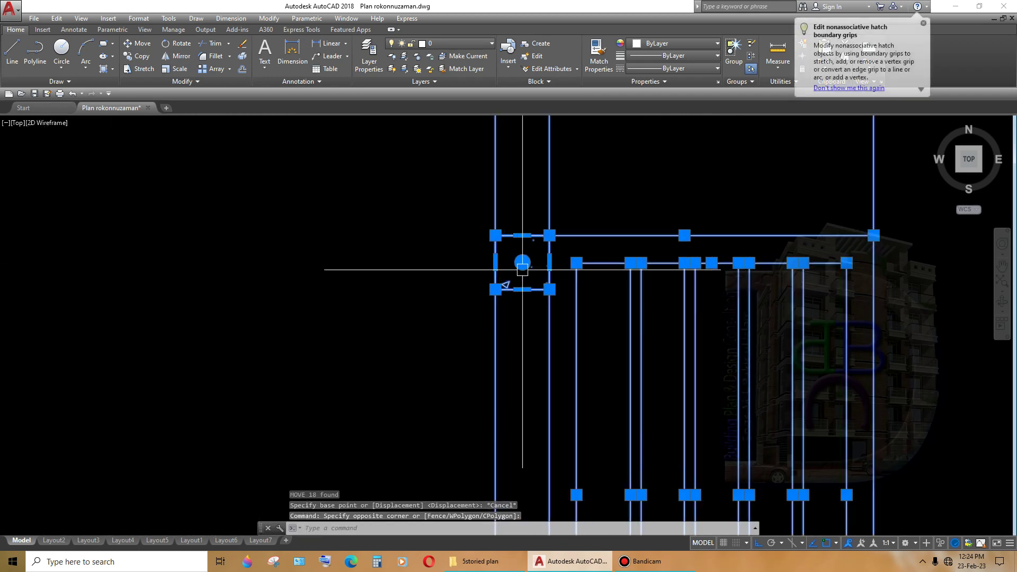
click(571, 159)
click(465, 215)
shift+click(487, 299)
scroll(527, 315, down, 5)
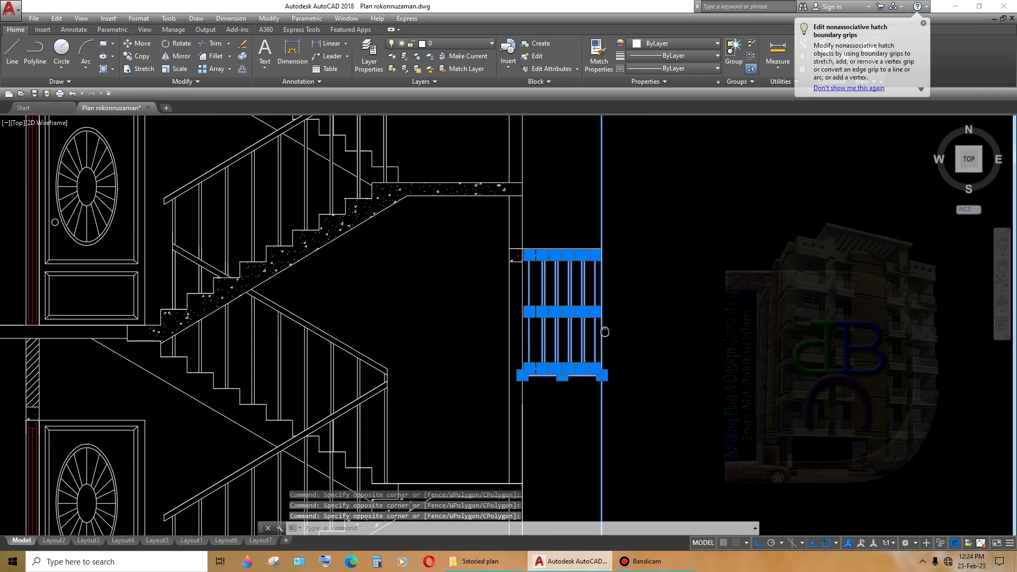
scroll(554, 396, up, 2)
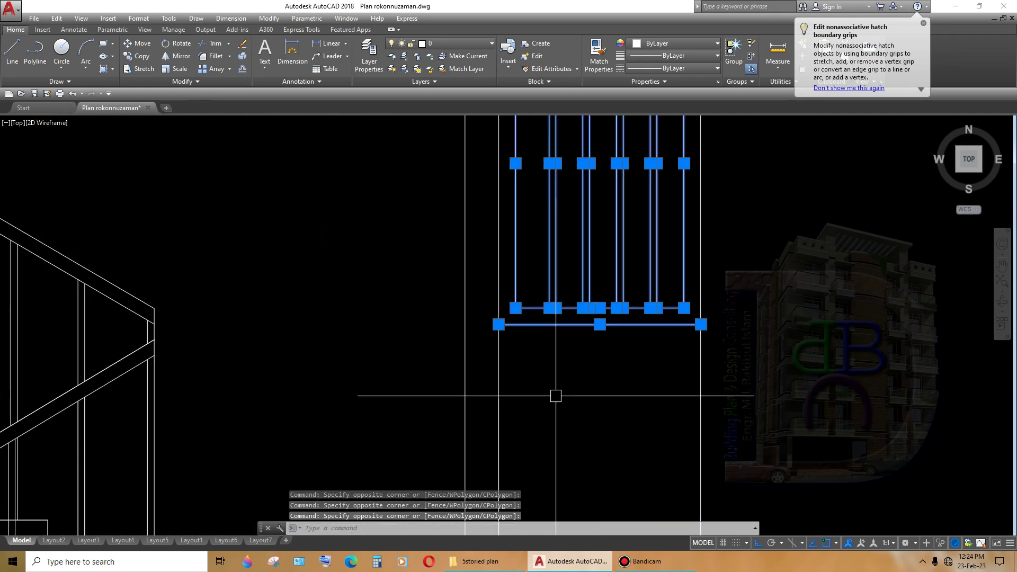
scroll(605, 396, down, 2)
scroll(597, 310, up, 3)
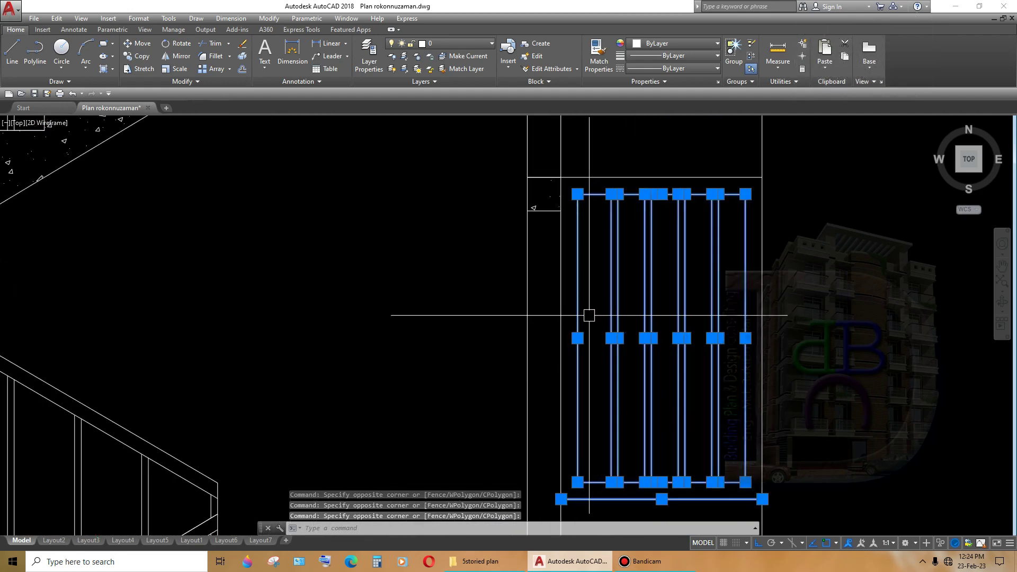
- Begin moving the grill from a base point on its top edge
text(m)
key(Return)
click(561, 177)
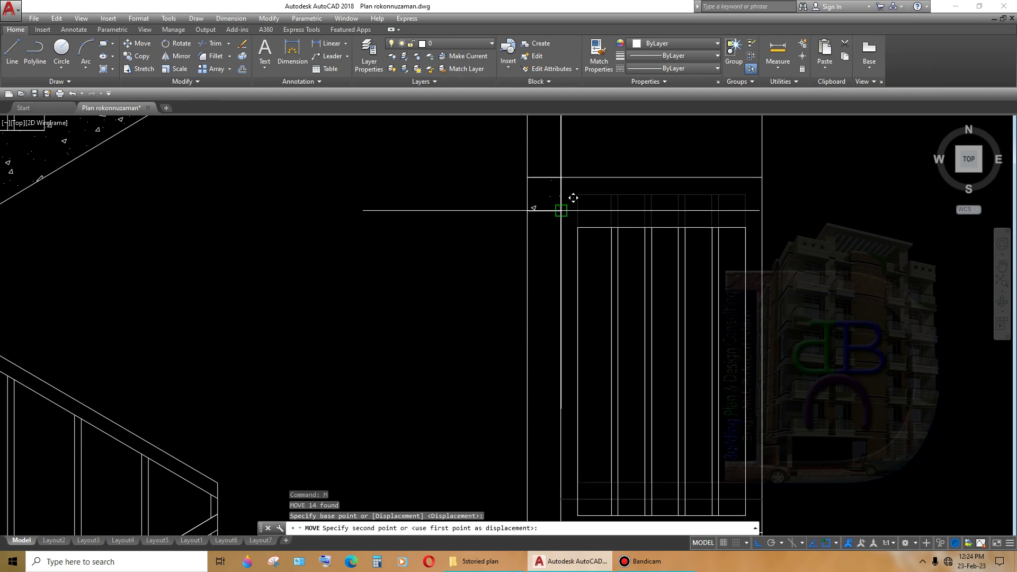
scroll(620, 327, down, 5)
scroll(644, 312, up, 2)
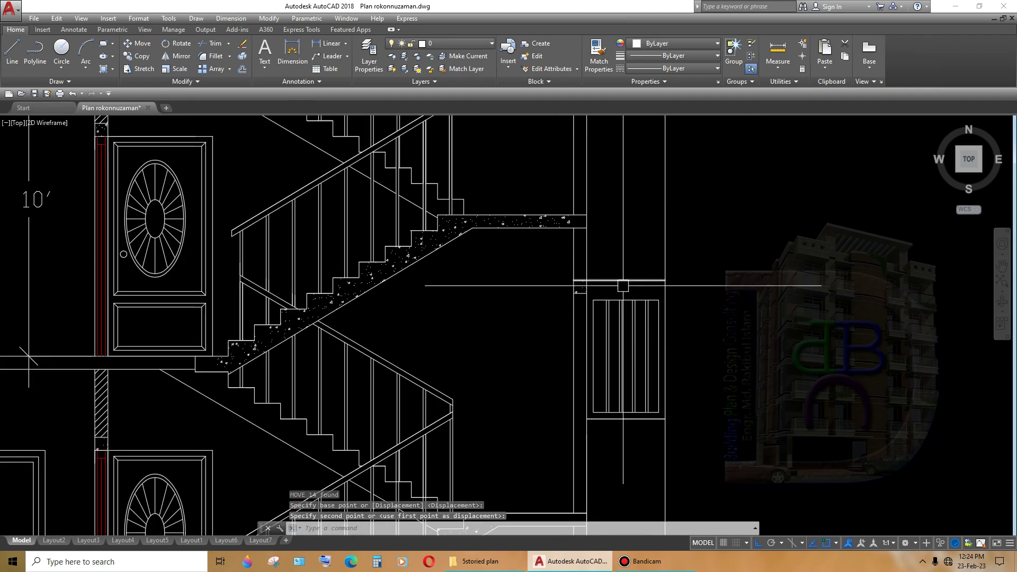
scroll(616, 406, up, 4)
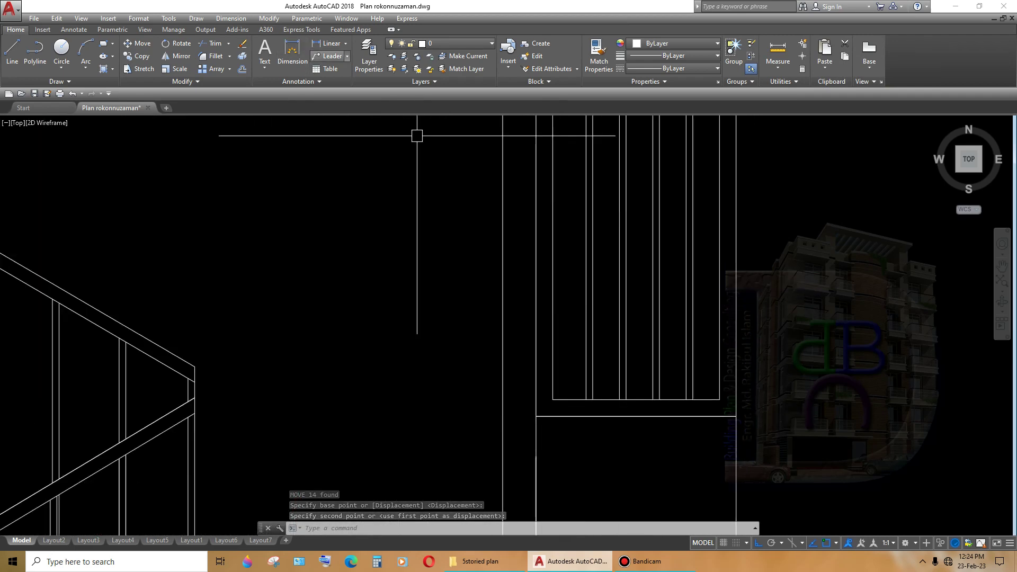
- Start a DIM dimension near the grill, then cancel it
text(dim)
key(Return)
click(550, 407)
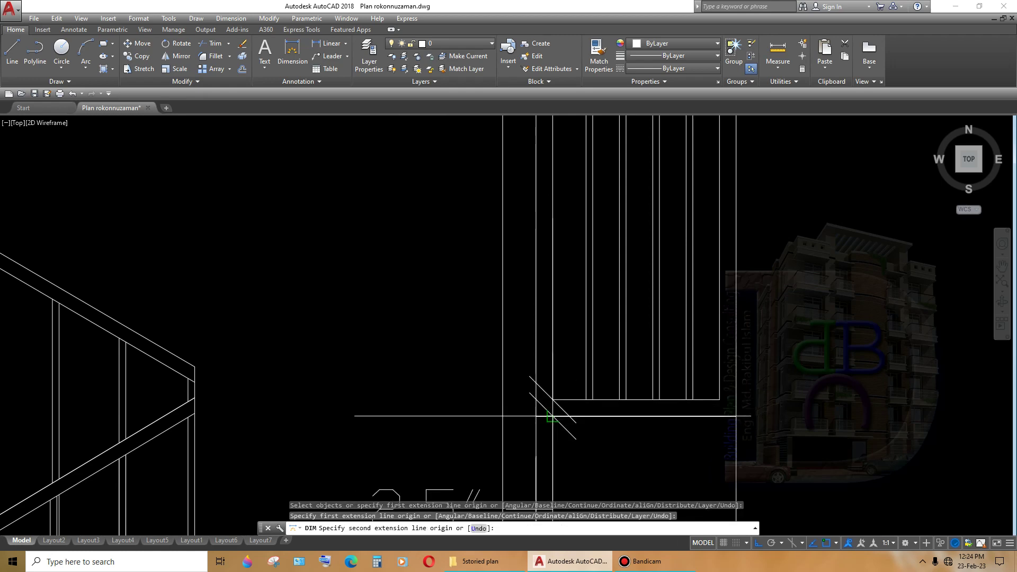
scroll(550, 416, down, 3)
scroll(582, 318, up, 2)
scroll(601, 356, up, 2)
key(Escape)
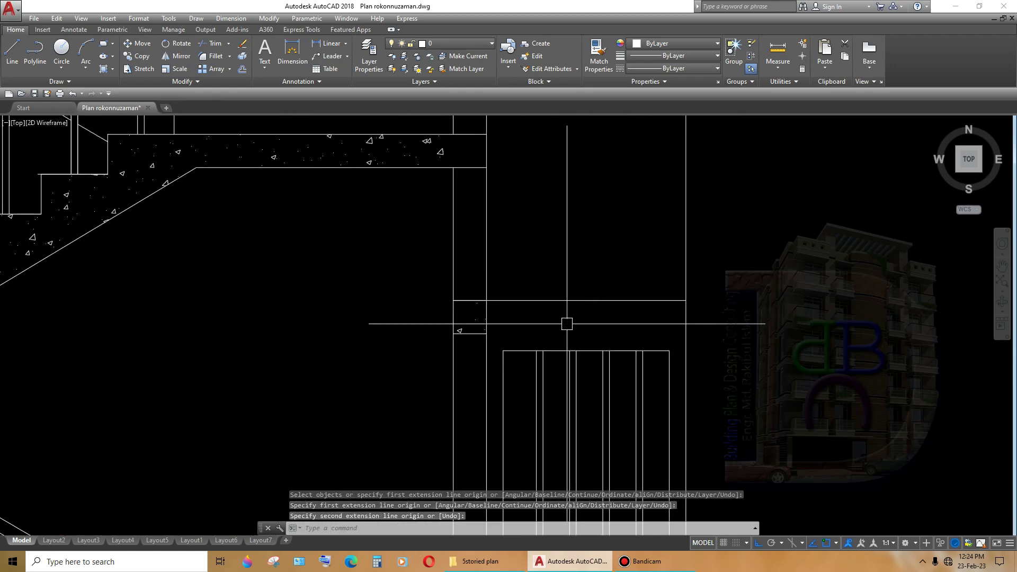
- Begin moving the horizontal line above the grill from a base point on it
click(542, 300)
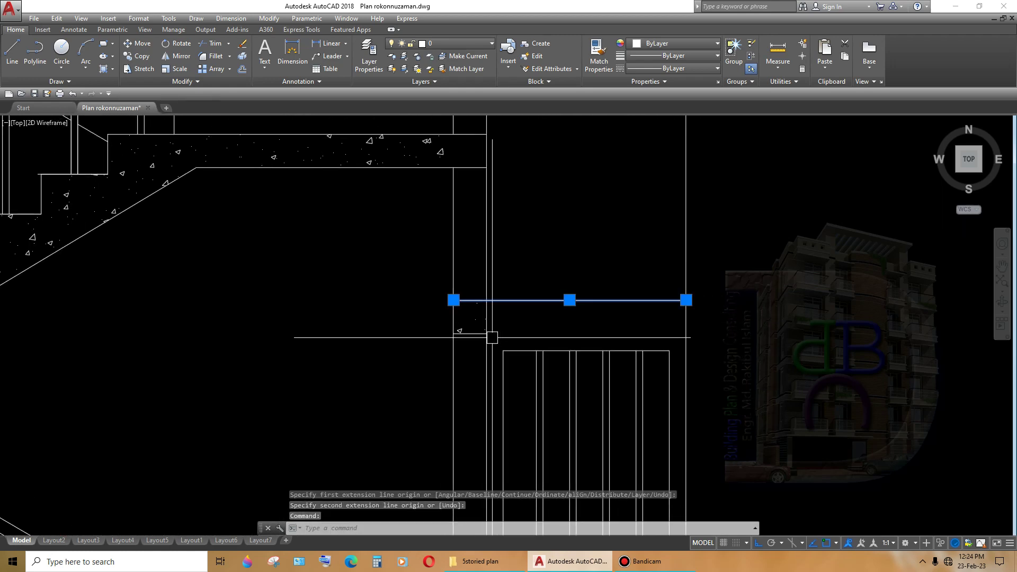
text(m)
key(Return)
click(486, 300)
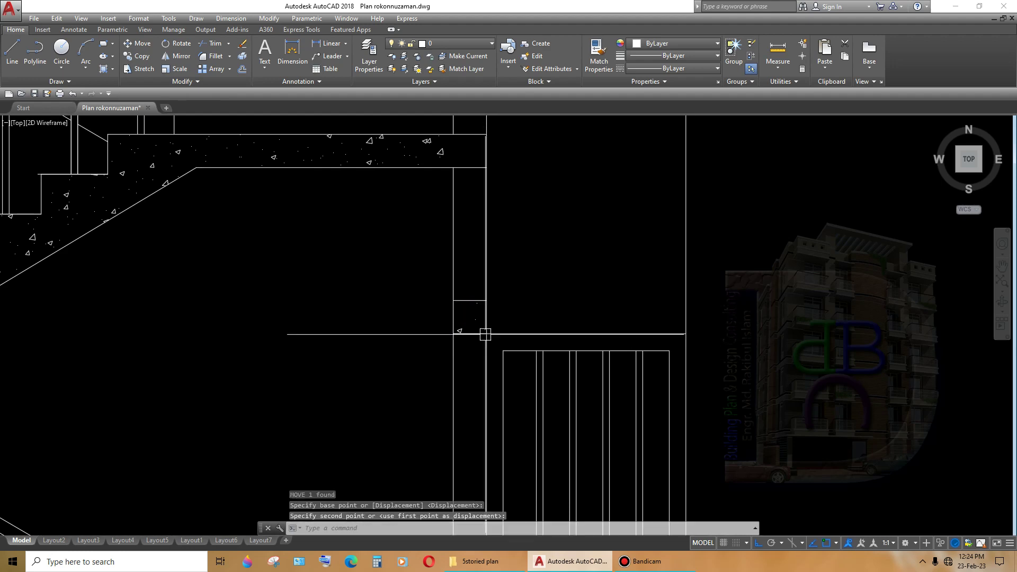
- Cancel the line move and delete the two stray lines in the stair section
scroll(485, 334, down, 3)
scroll(529, 328, up, 3)
scroll(563, 322, down, 3)
key(Escape)
mouse_move(767, 370)
middle_down()
mouse_move(720, 343)
mouse_move(720, 352)
middle_up()
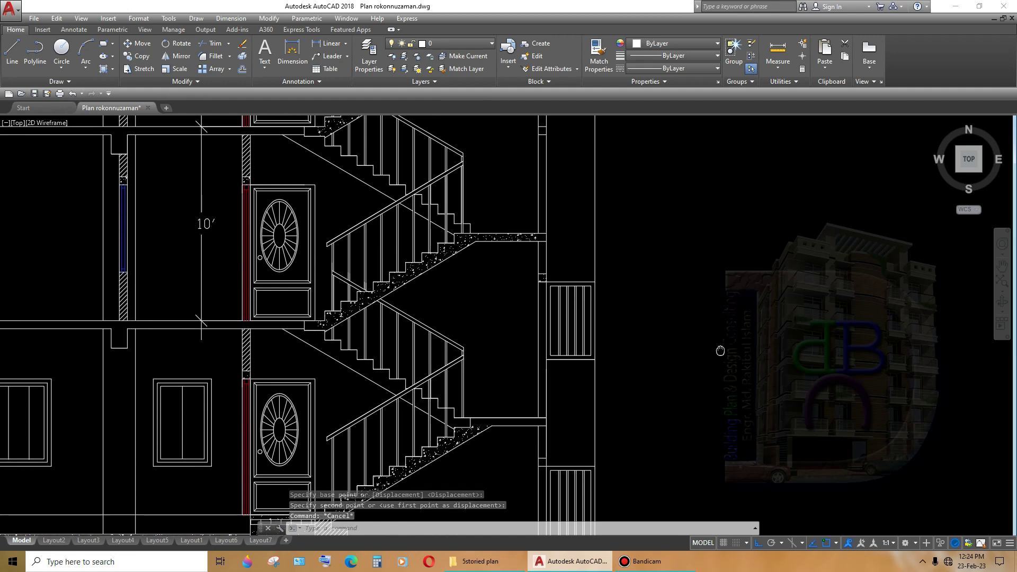
middle_drag(720, 354, 710, 390)
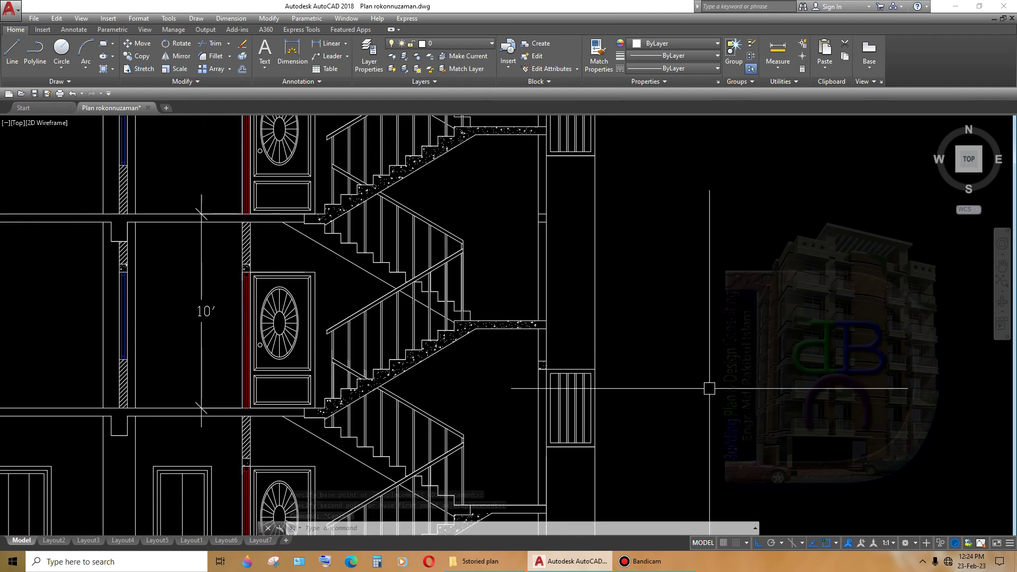
scroll(710, 390, down, 5)
scroll(626, 320, up, 8)
scroll(626, 320, up, 3)
click(624, 282)
click(634, 370)
key(Delete)
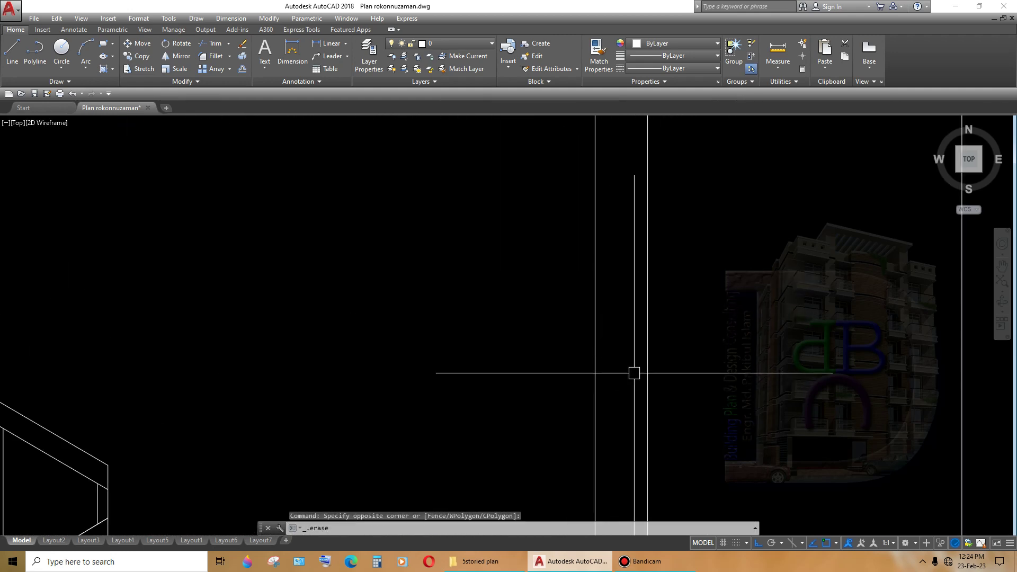
- Select the grills, landing lines and hatch strips on the lower floors
scroll(634, 370, down, 5)
scroll(730, 270, up, 3)
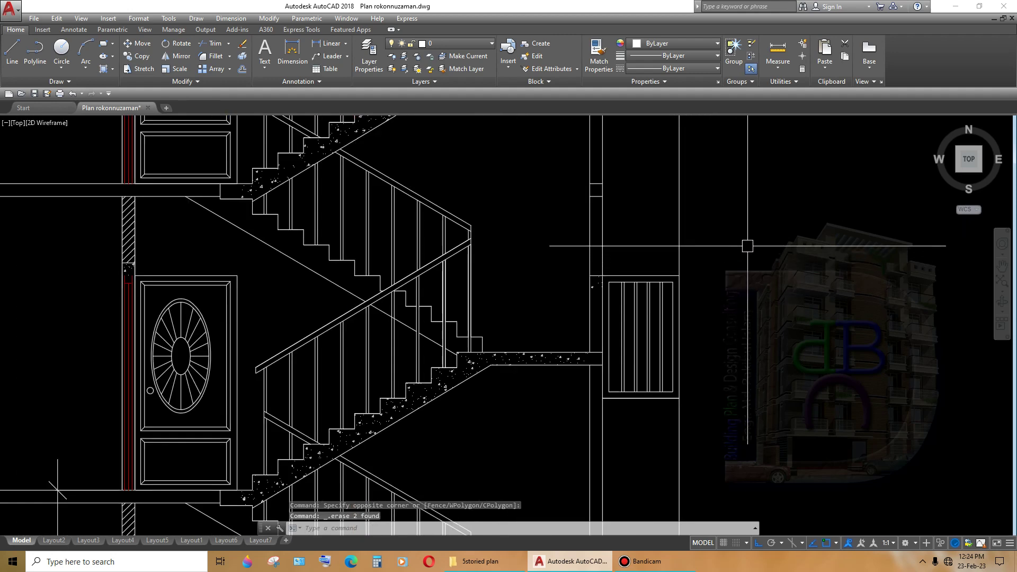
click(751, 237)
click(568, 317)
middle_drag(753, 435, 759, 349)
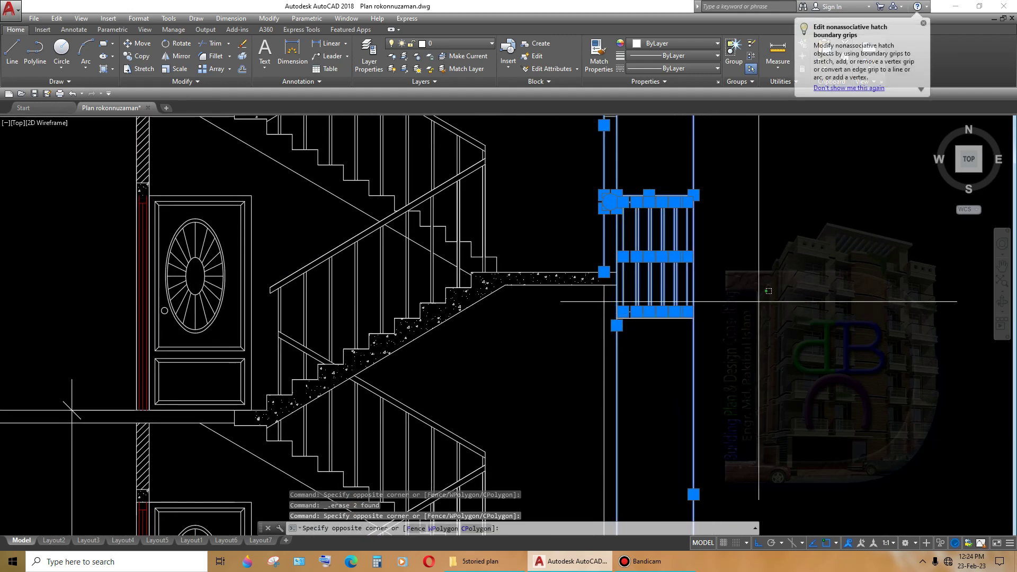
click(755, 296)
click(572, 367)
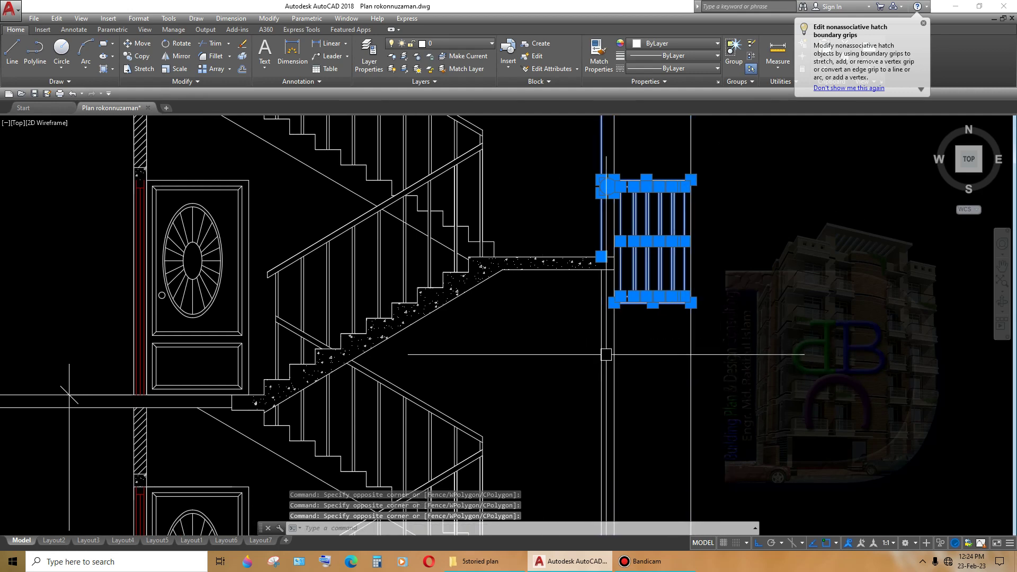
middle_drag(664, 311, 647, 460)
click(720, 250)
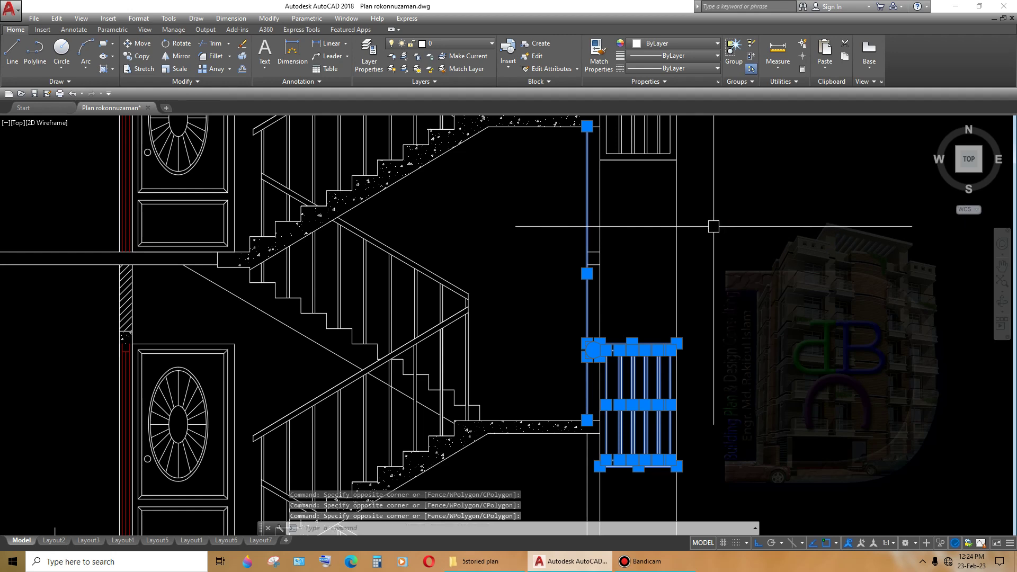
click(726, 297)
click(567, 205)
middle_drag(771, 284, 758, 226)
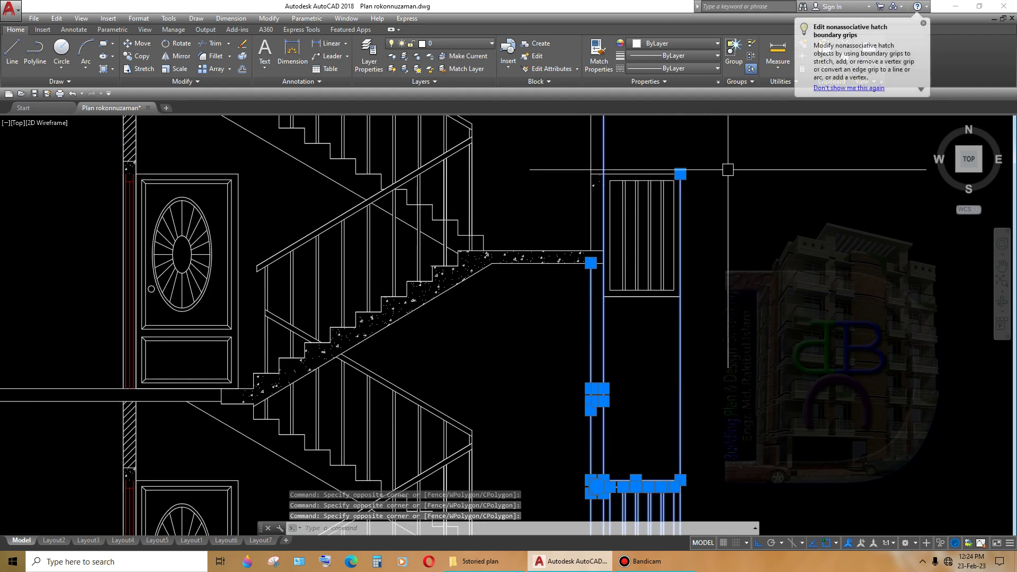
click(757, 226)
click(608, 462)
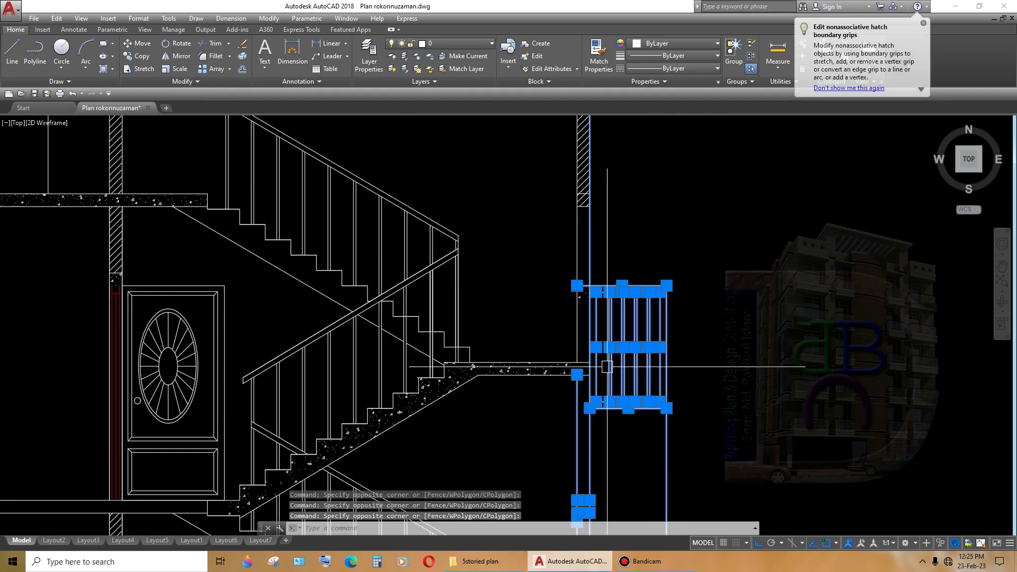
- Add the remaining upper-floor grills and erase the whole selection (35 objects)
scroll(598, 309, up, 2)
scroll(617, 304, down, 5)
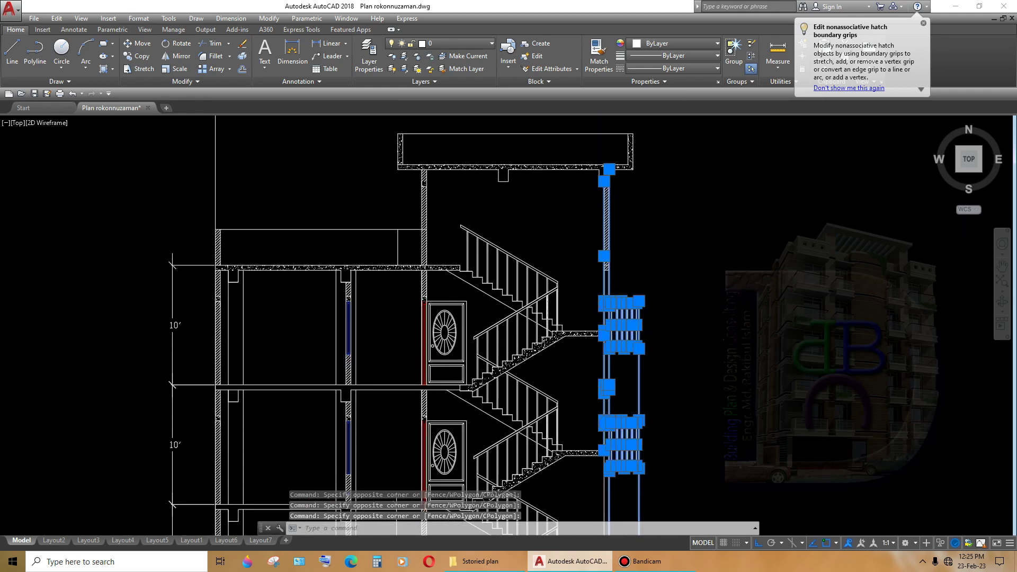
click(641, 209)
click(586, 246)
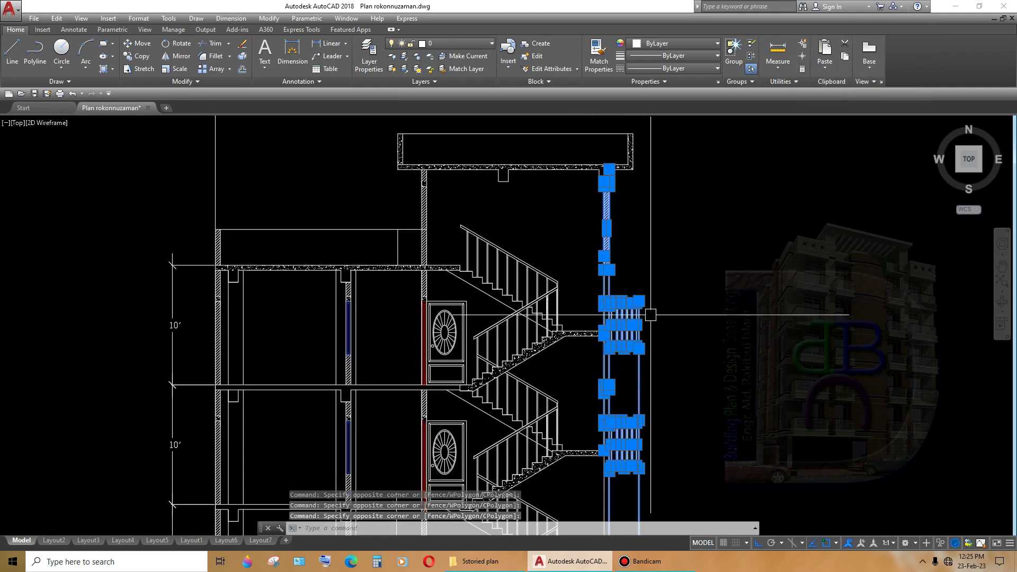
middle_drag(672, 379, 667, 254)
scroll(624, 305, up, 2)
scroll(639, 358, up, 2)
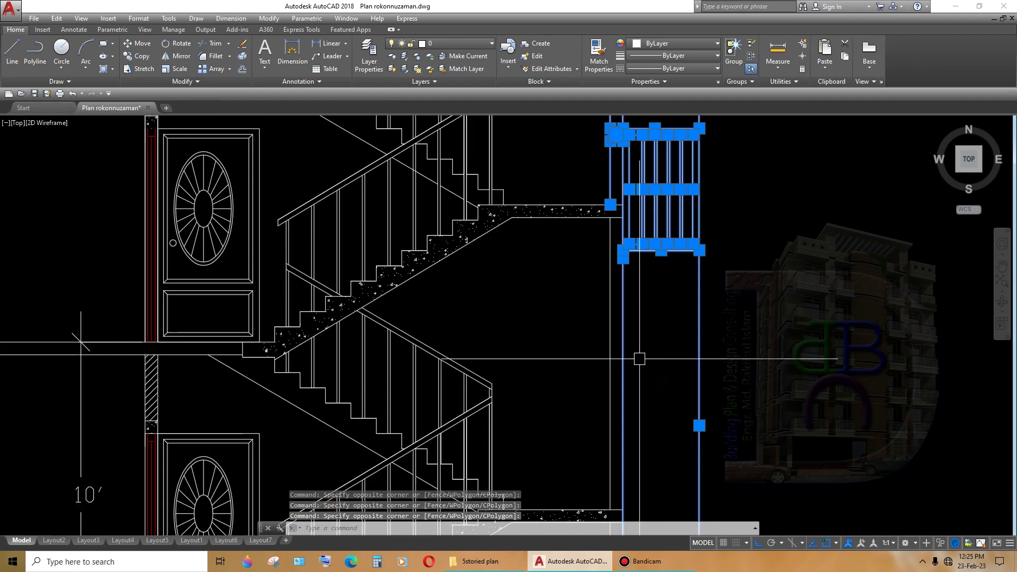
scroll(689, 341, down, 5)
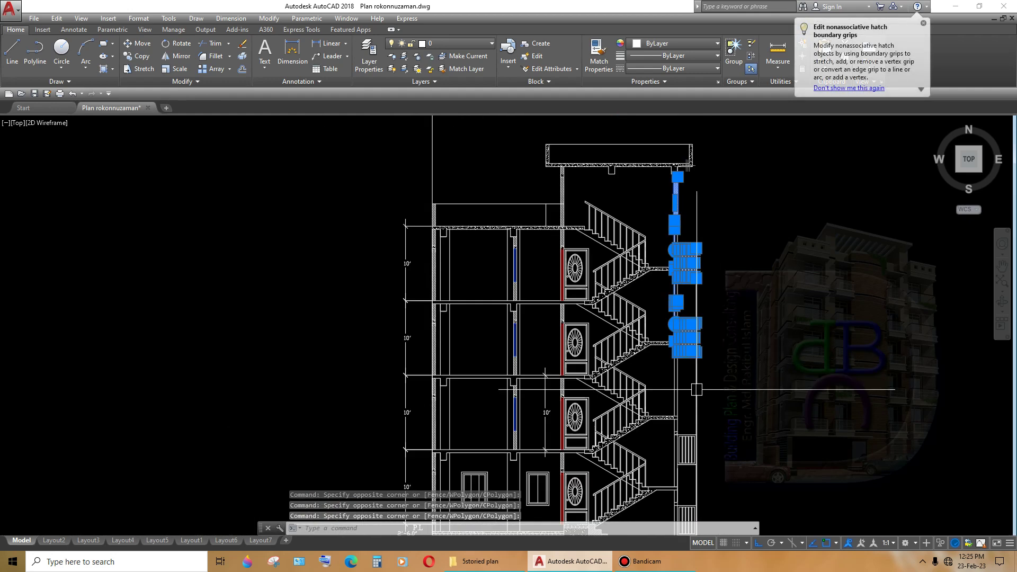
scroll(665, 344, up, 2)
scroll(635, 371, up, 2)
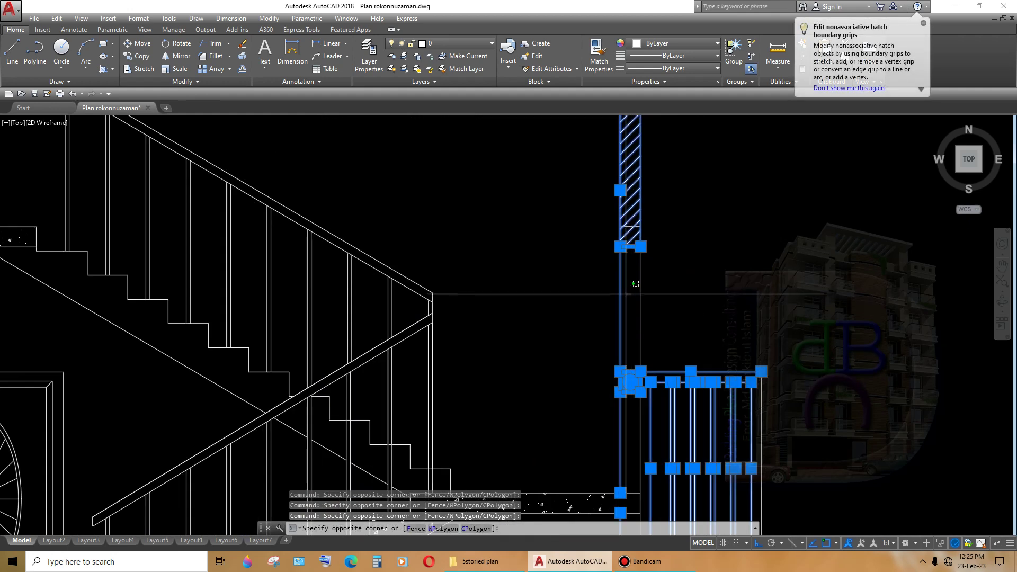
scroll(620, 350, down, 2)
scroll(635, 328, up, 3)
scroll(614, 361, up, 3)
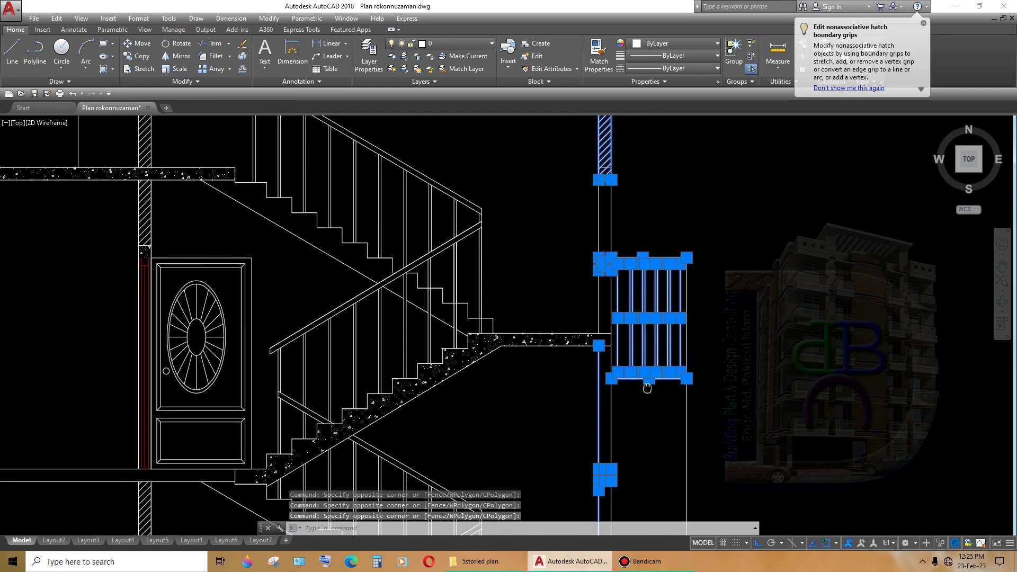
scroll(607, 380, up, 3)
scroll(608, 380, down, 5)
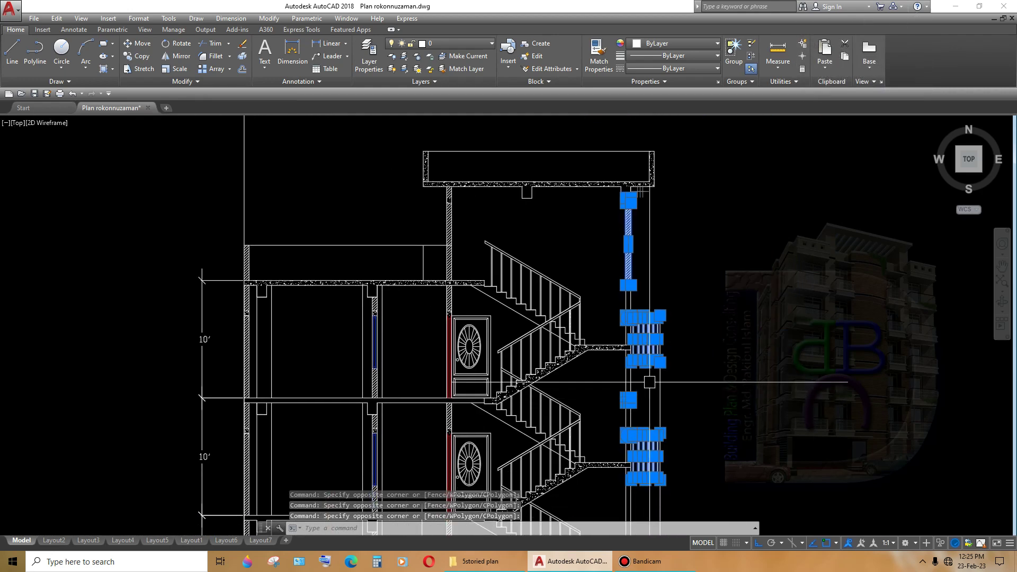
scroll(655, 286, up, 2)
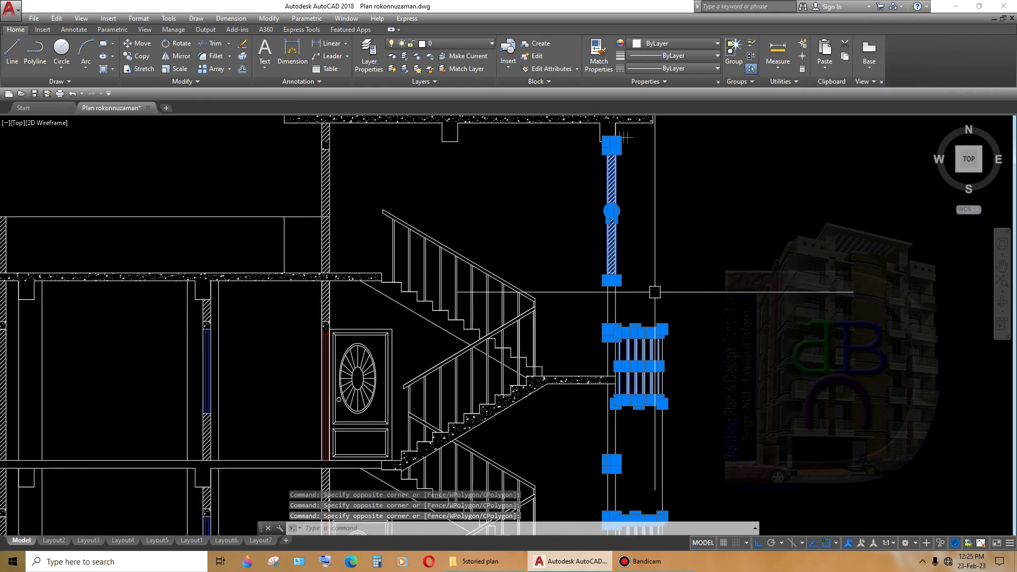
scroll(654, 292, down, 2)
scroll(657, 409, down, 2)
scroll(657, 366, down, 1)
key(Delete)
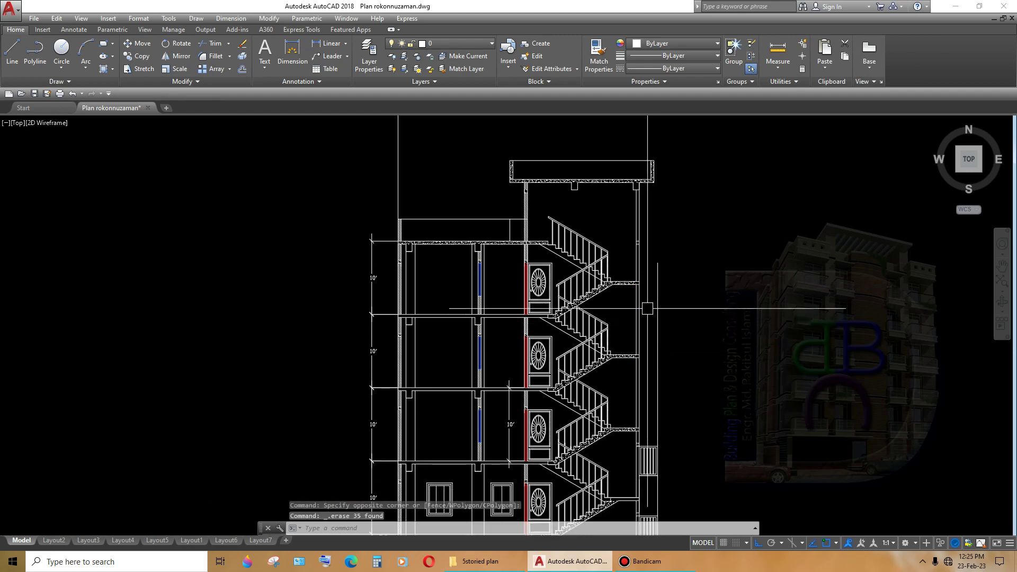
scroll(650, 304, up, 1)
scroll(653, 328, up, 2)
scroll(633, 262, up, 6)
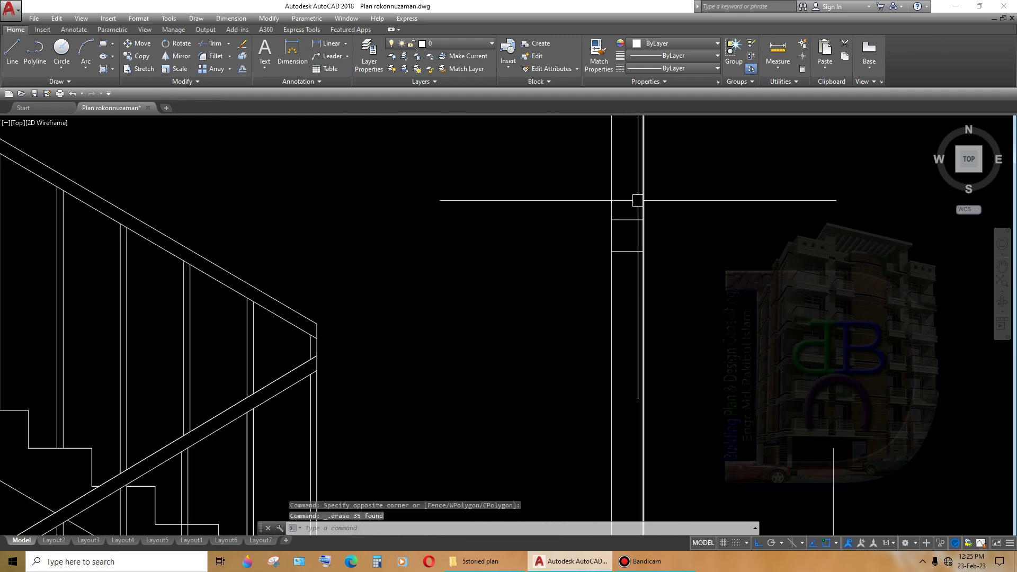
- Erase the two leftover lines beside the stairwell
click(612, 290)
key(Escape)
scroll(634, 231, up, 3)
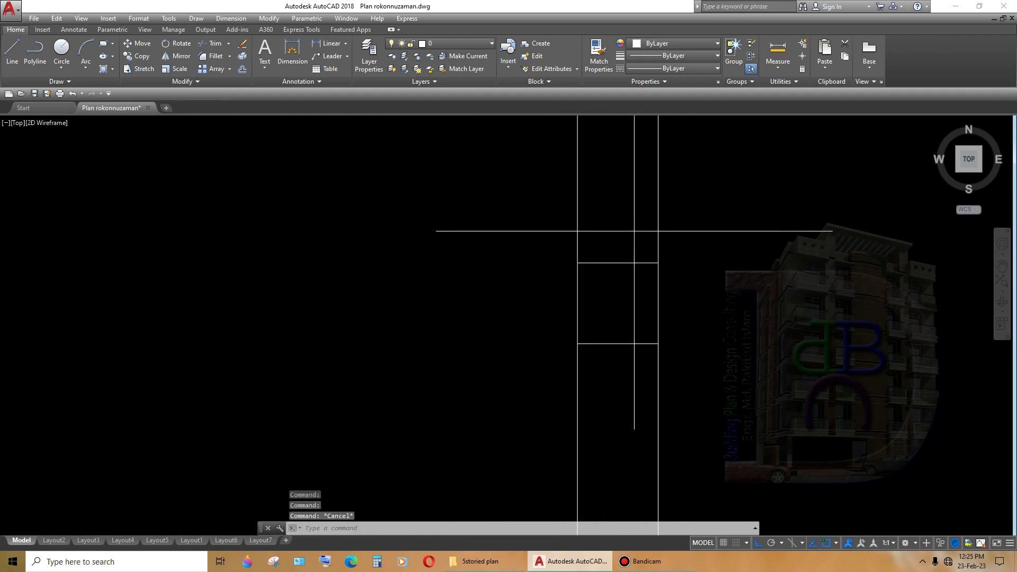
key(Delete)
scroll(636, 359, down, 2)
scroll(646, 371, down, 1)
scroll(681, 422, down, 2)
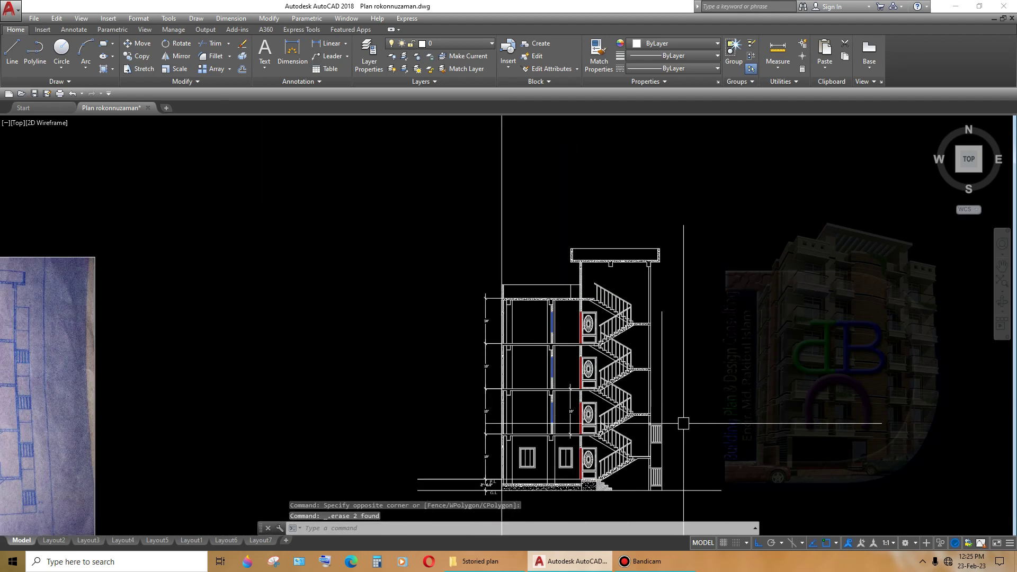
scroll(669, 380, down, 1)
scroll(670, 380, up, 8)
scroll(670, 352, up, 2)
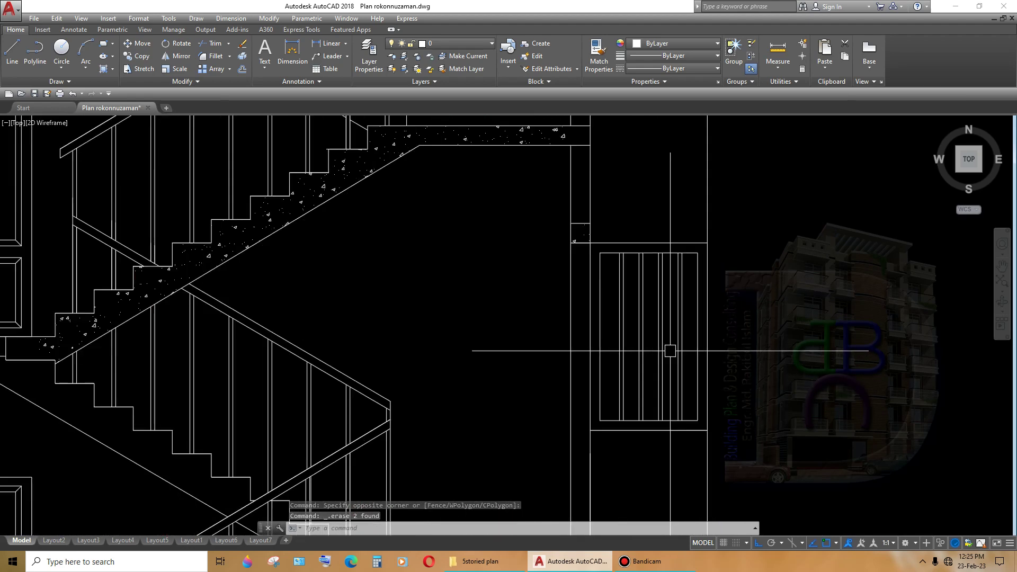
scroll(670, 352, down, 2)
- Make a first selection window around the window grill, then cancel it
mouse_move(670, 352)
middle_down()
mouse_move(694, 369)
mouse_move(662, 344)
mouse_move(675, 364)
middle_up()
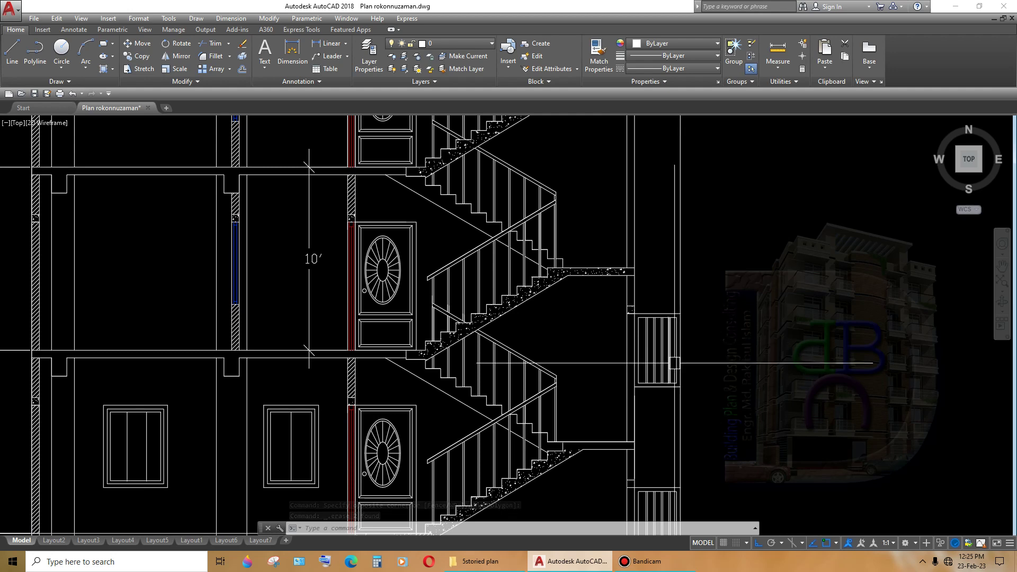
scroll(674, 362, up, 2)
click(722, 282)
click(584, 420)
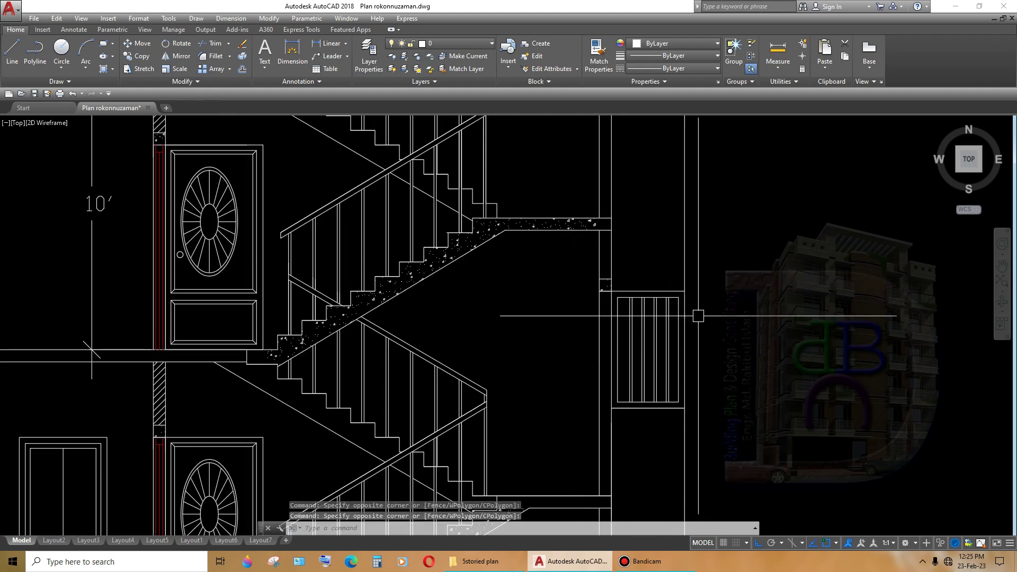
click(648, 403)
scroll(633, 347, up, 2)
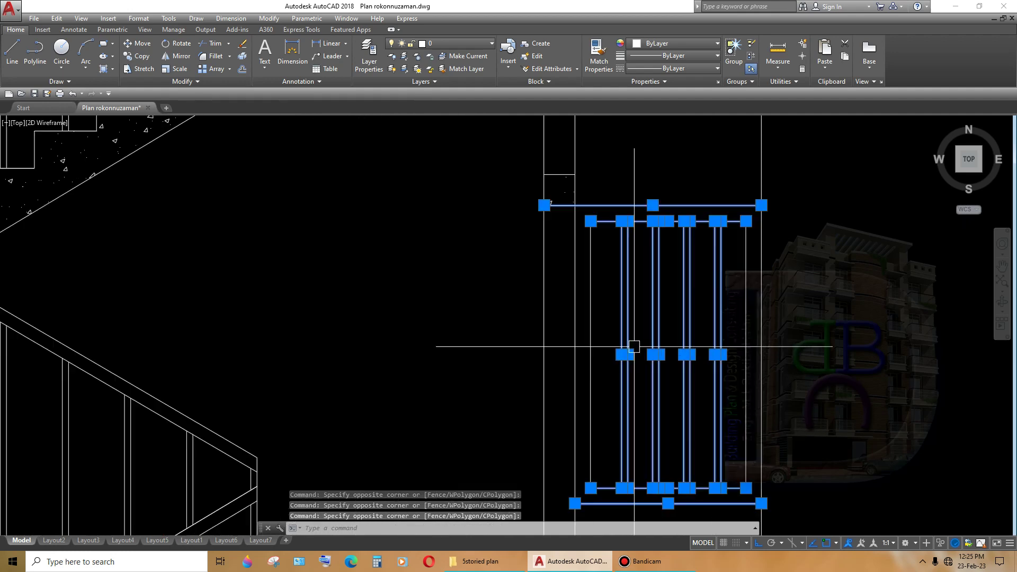
scroll(603, 309, up, 2)
key(Escape)
scroll(567, 345, down, 3)
scroll(685, 341, up, 2)
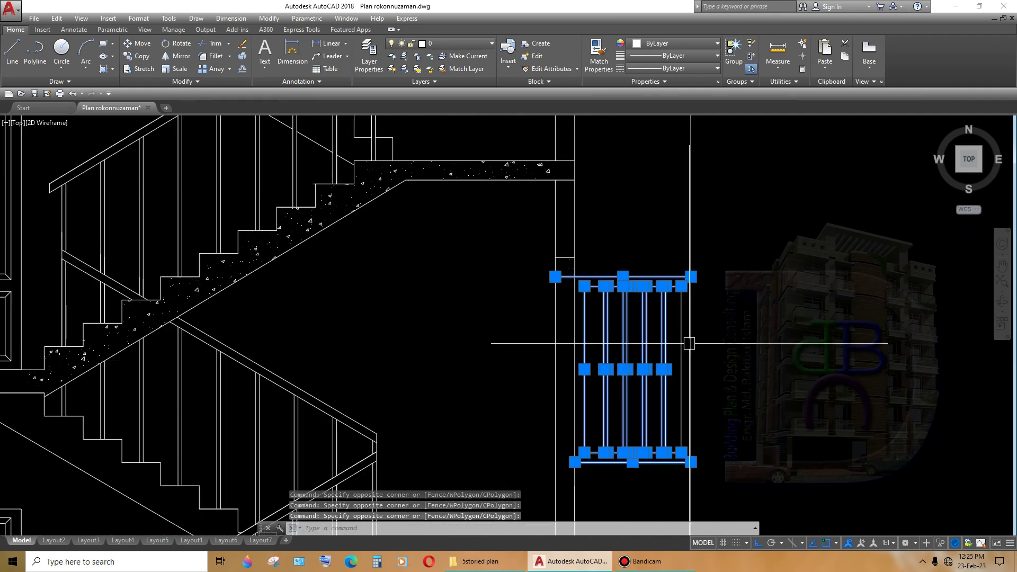
scroll(704, 346, up, 2)
scroll(681, 345, up, 2)
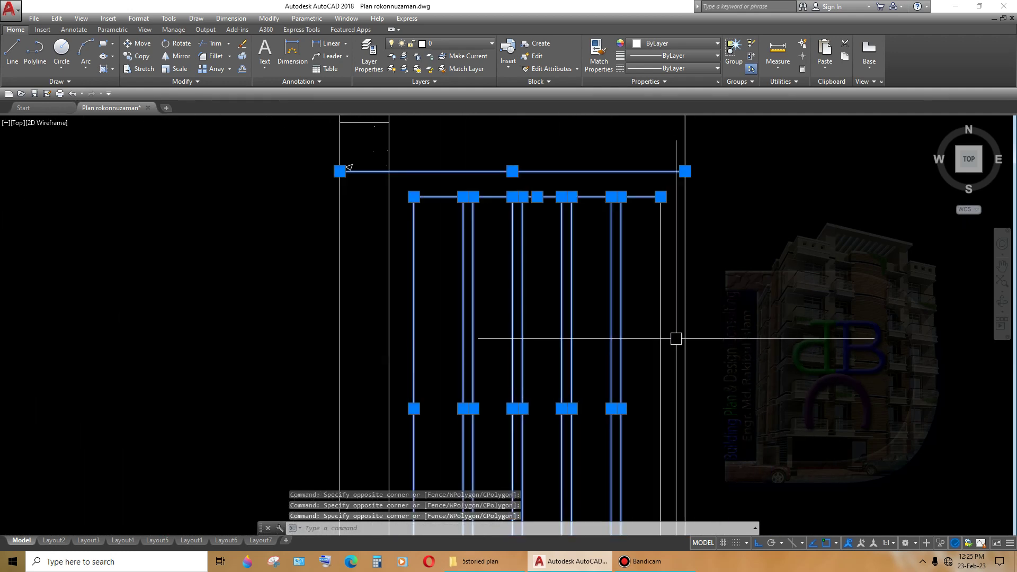
scroll(688, 318, down, 3)
- Crossing-select all upper and lower grill lines, removing the small hatch square
click(729, 270)
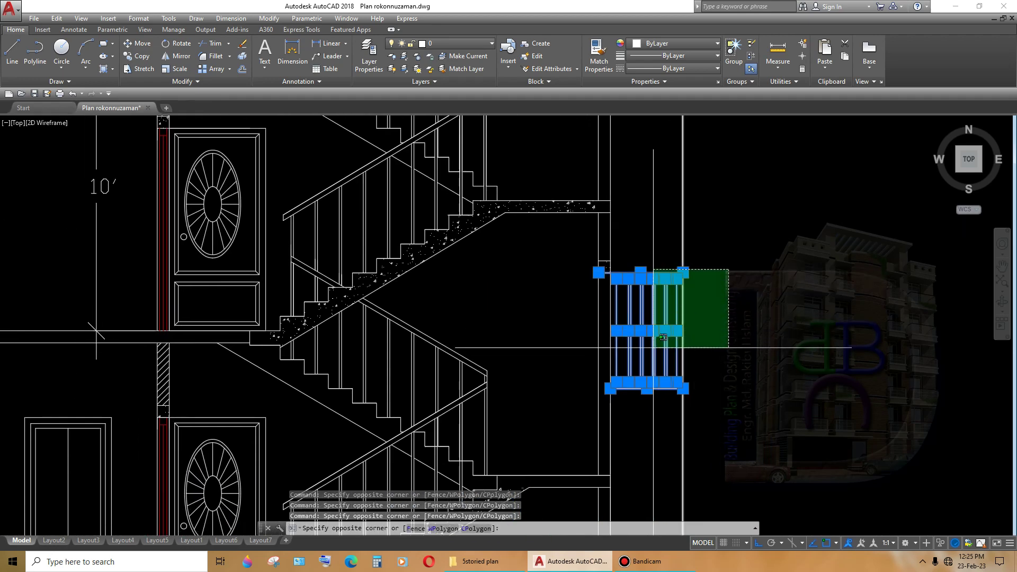
click(607, 400)
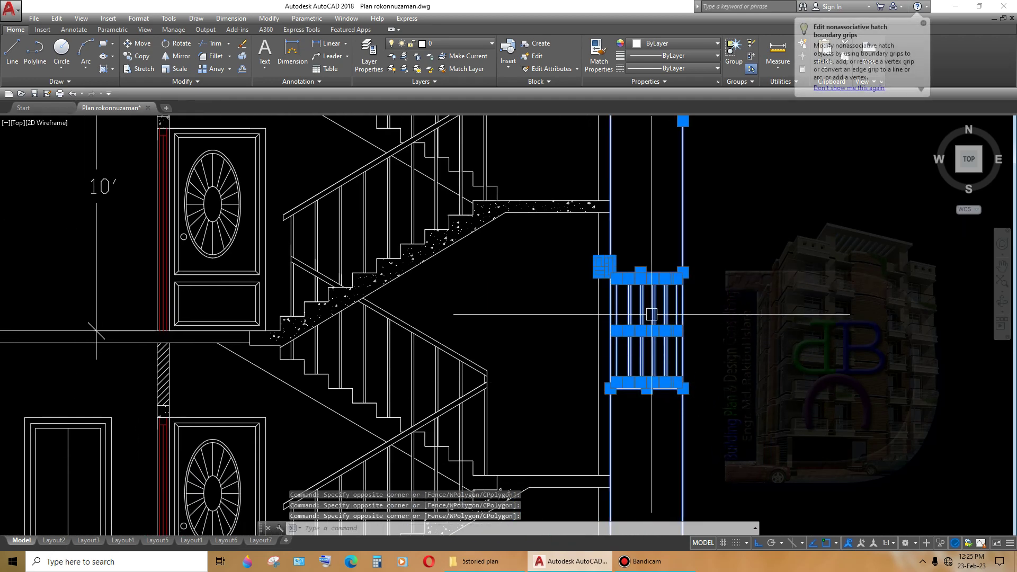
middle_drag(715, 253, 710, 324)
click(721, 307)
click(513, 325)
middle_drag(687, 501, 690, 409)
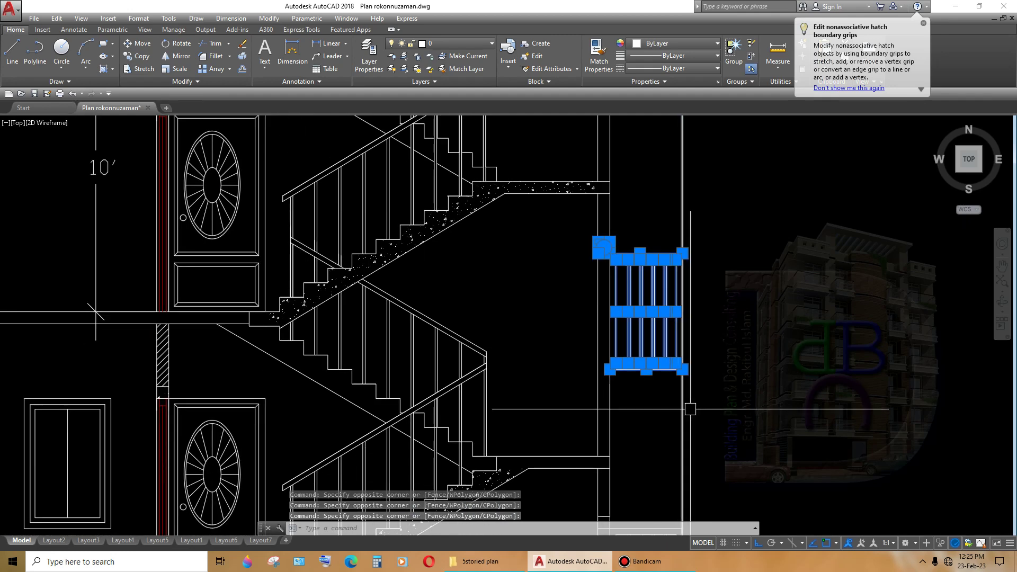
scroll(566, 419, down, 3)
scroll(642, 363, up, 3)
scroll(615, 311, up, 2)
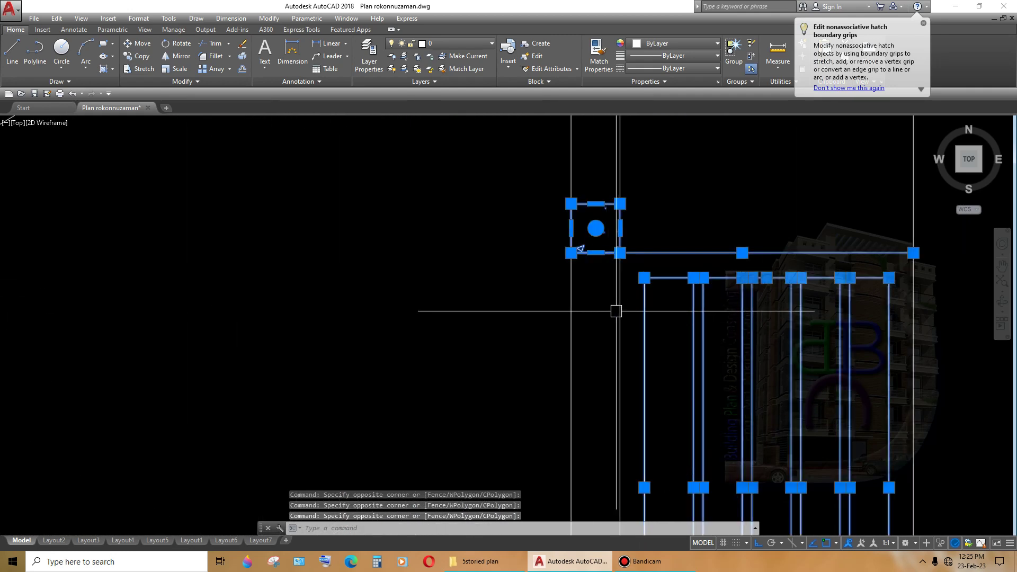
scroll(597, 183, up, 2)
shift+click(568, 393)
scroll(642, 392, down, 4)
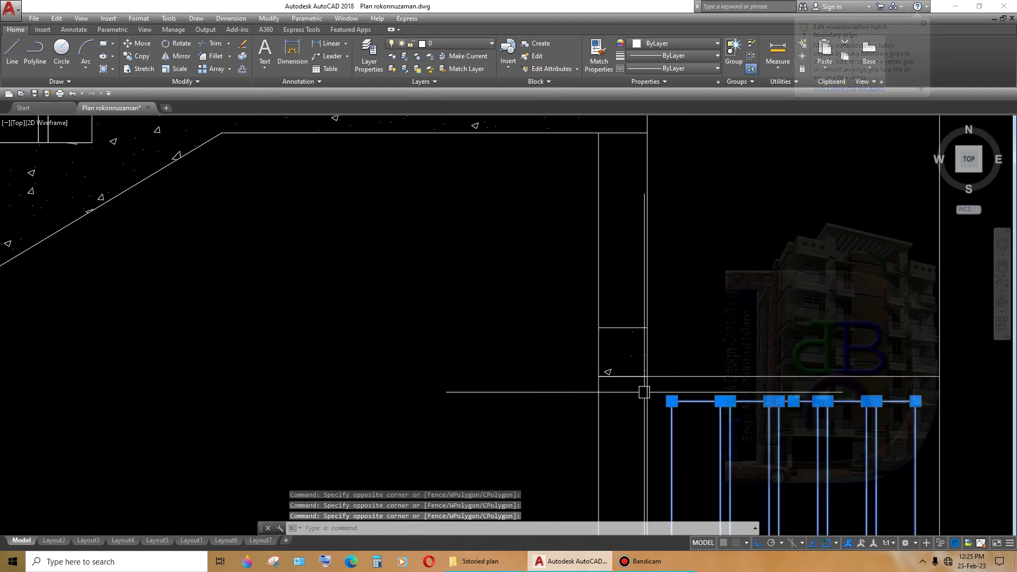
scroll(701, 385, up, 1)
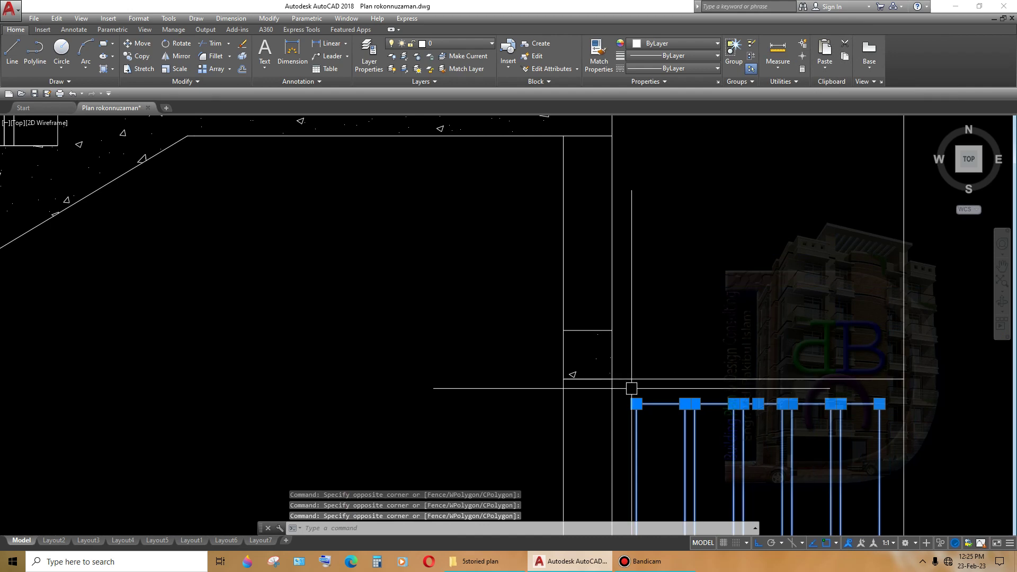
scroll(608, 399, down, 3)
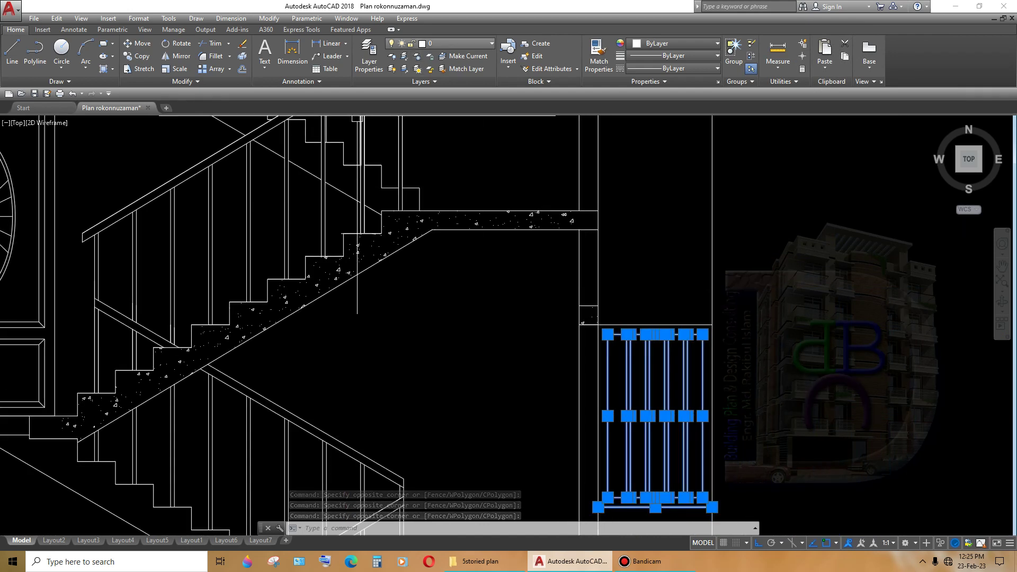
- Put the selected grill on the blue window layer and clear the selection
click(455, 43)
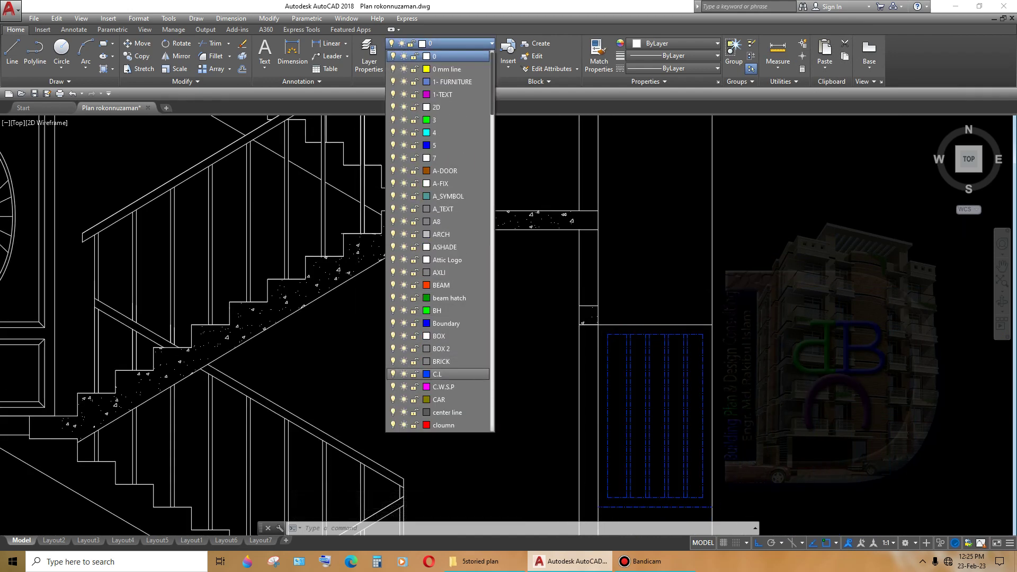
scroll(451, 374, down, 10)
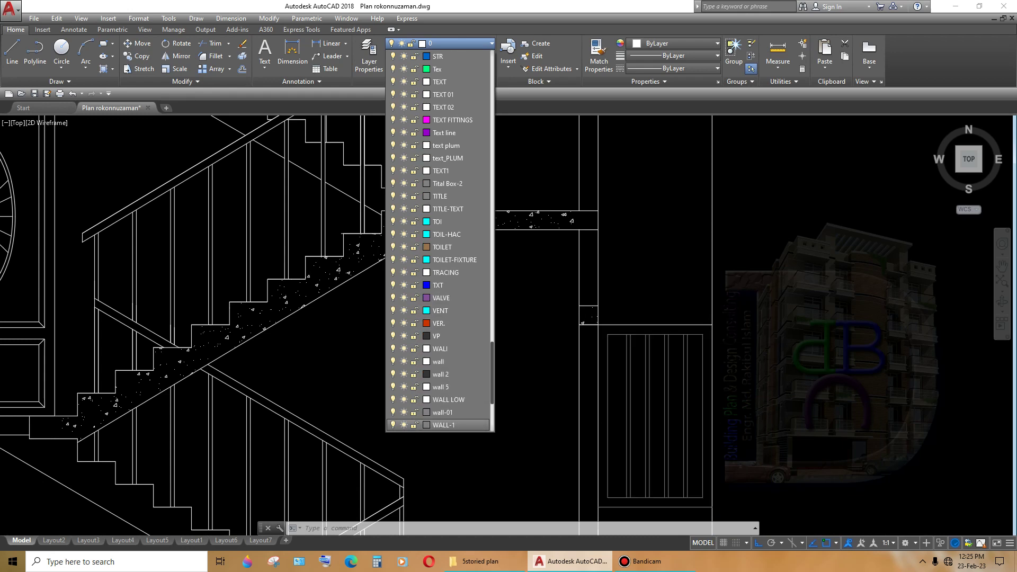
scroll(450, 424, down, 4)
scroll(450, 425, down, 1)
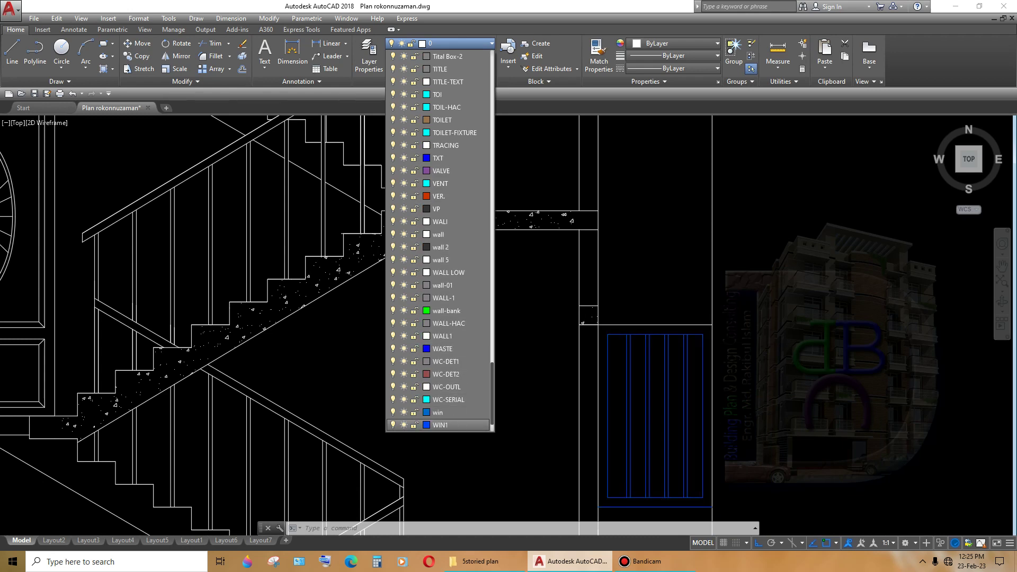
click(450, 425)
key(Escape)
scroll(643, 308, down, 6)
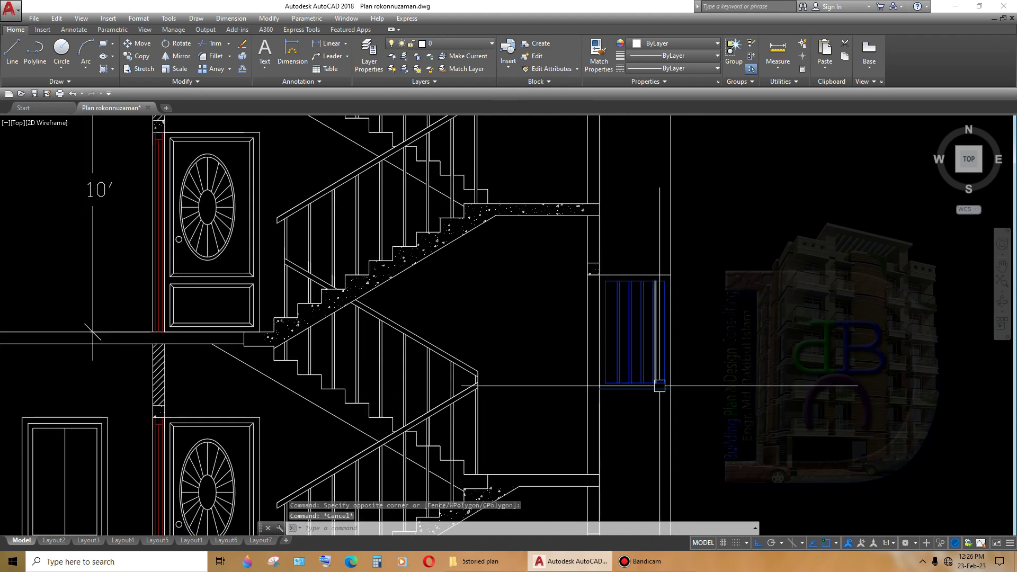
scroll(636, 333, up, 3)
scroll(628, 212, up, 4)
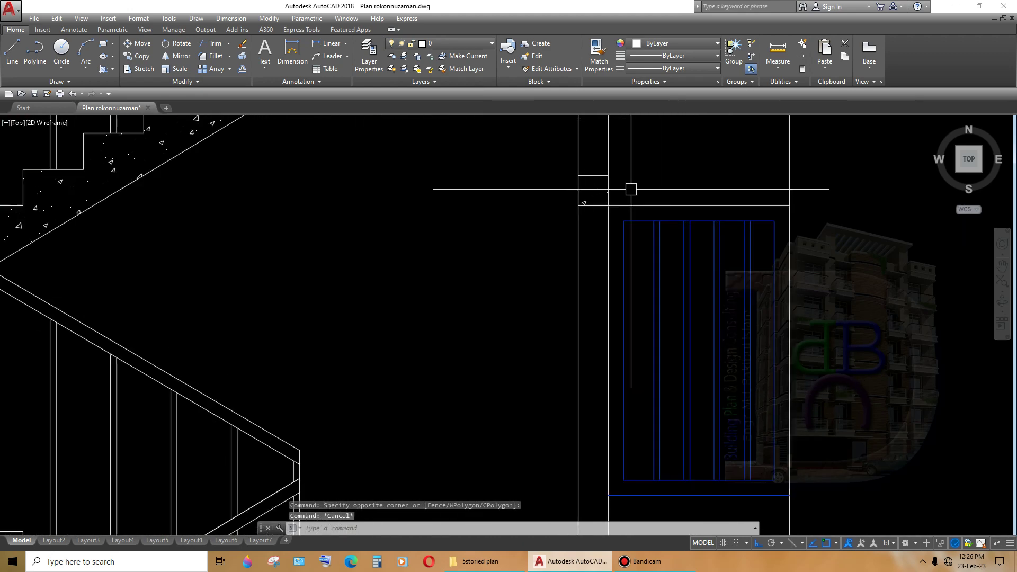
scroll(619, 205, up, 2)
click(619, 205)
click(578, 205)
key(Escape)
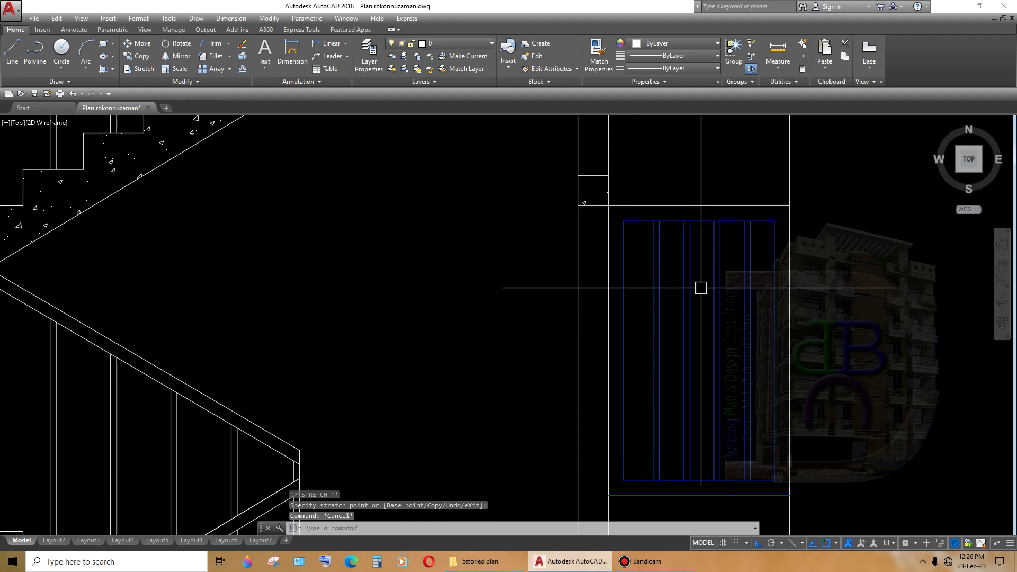
- Match properties (MA) from the blue grill onto the neighbouring grill lines
text(ma)
key(Return)
click(713, 268)
click(703, 186)
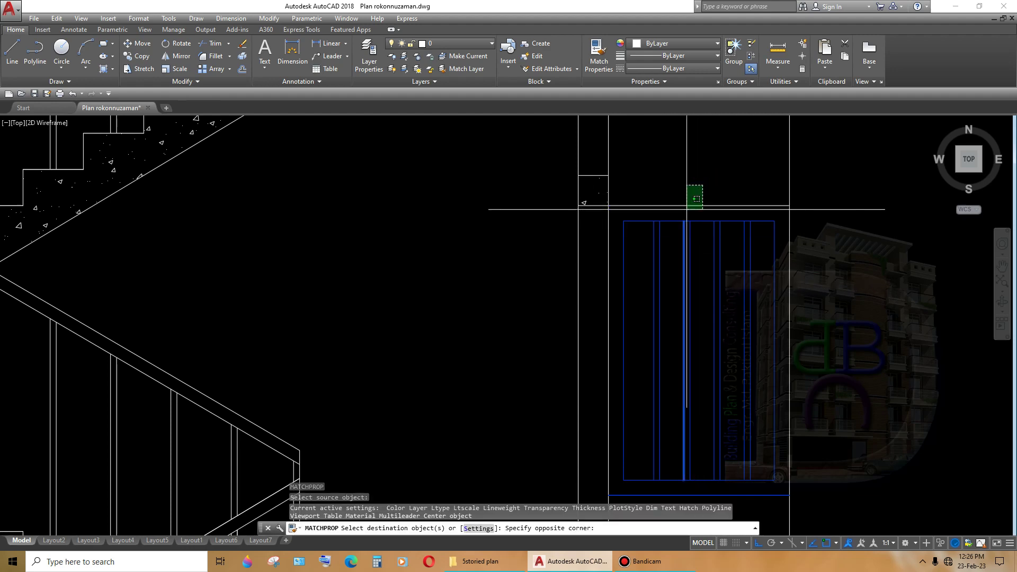
click(687, 209)
scroll(690, 261, down, 4)
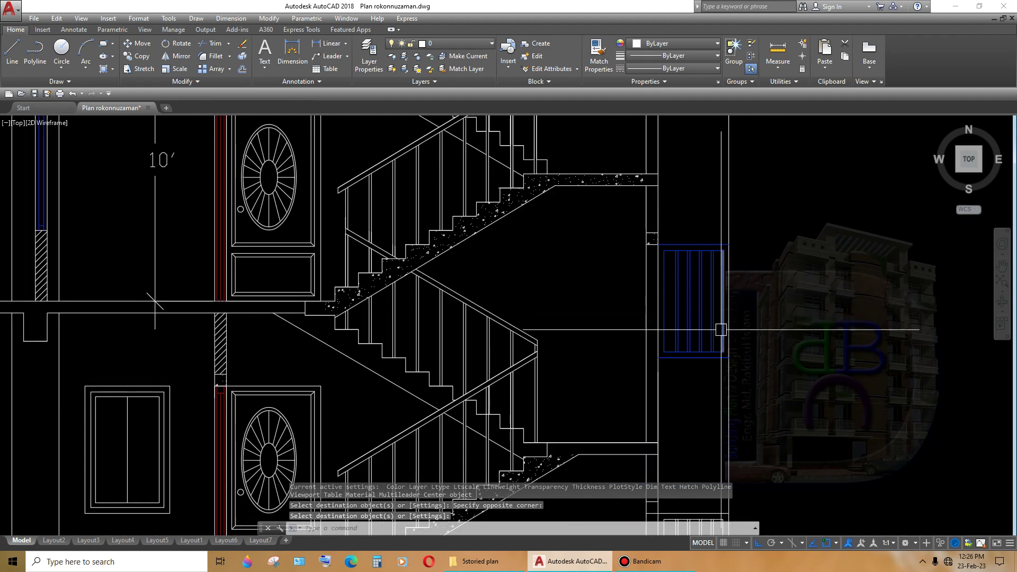
scroll(736, 339, down, 5)
scroll(747, 349, up, 2)
scroll(662, 376, up, 3)
scroll(635, 344, up, 4)
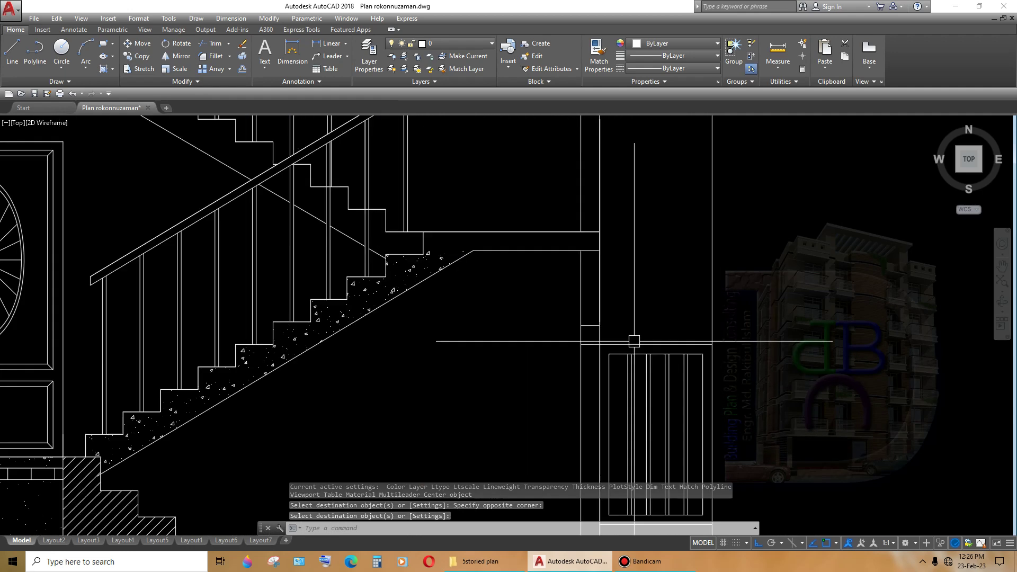
key(Return)
click(633, 340)
scroll(669, 345, down, 2)
key(Escape)
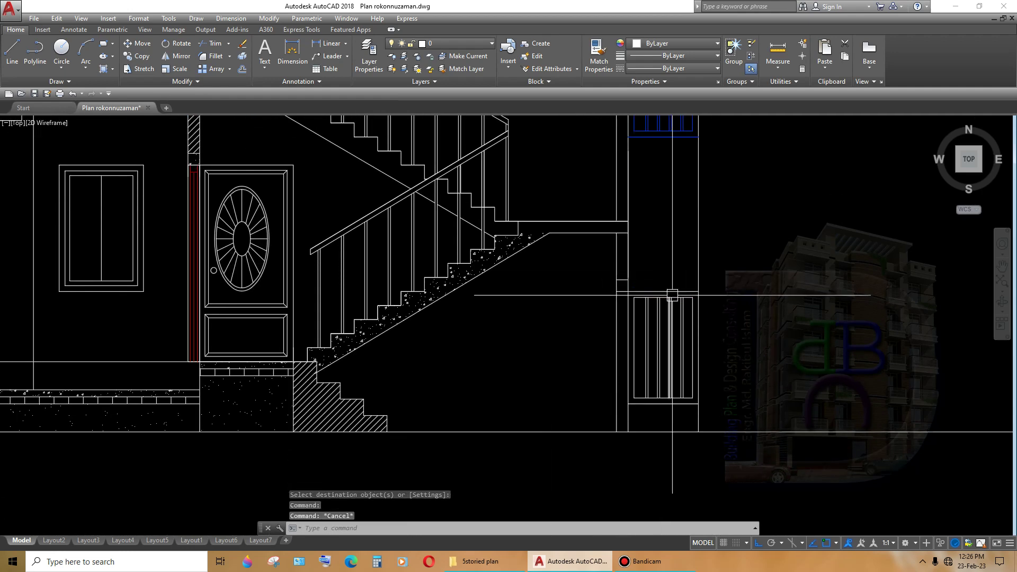
- Match the blue grill's properties onto the lower floor's grill
text(ma)
key(Return)
click(678, 134)
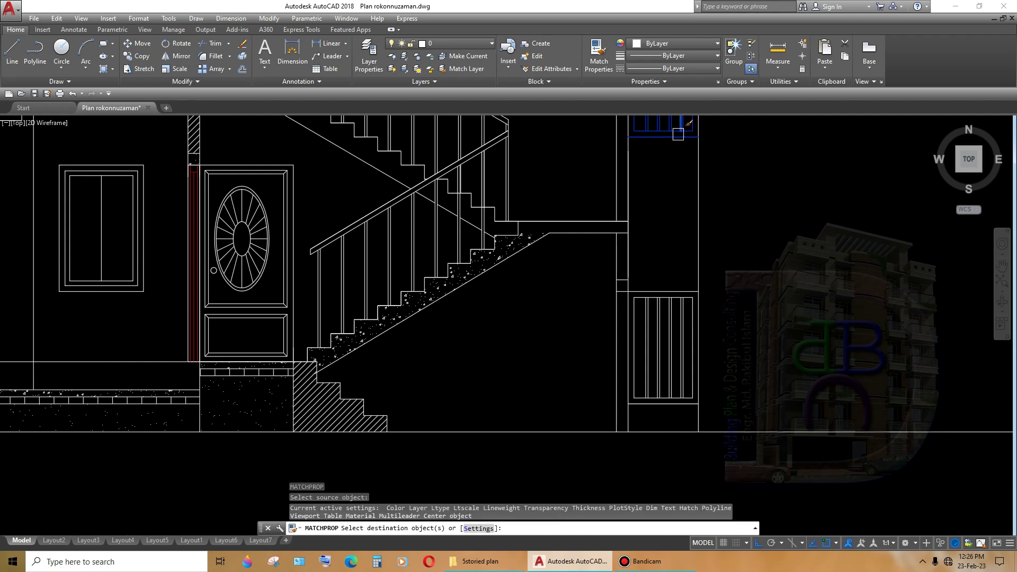
scroll(651, 392, up, 2)
scroll(627, 413, up, 2)
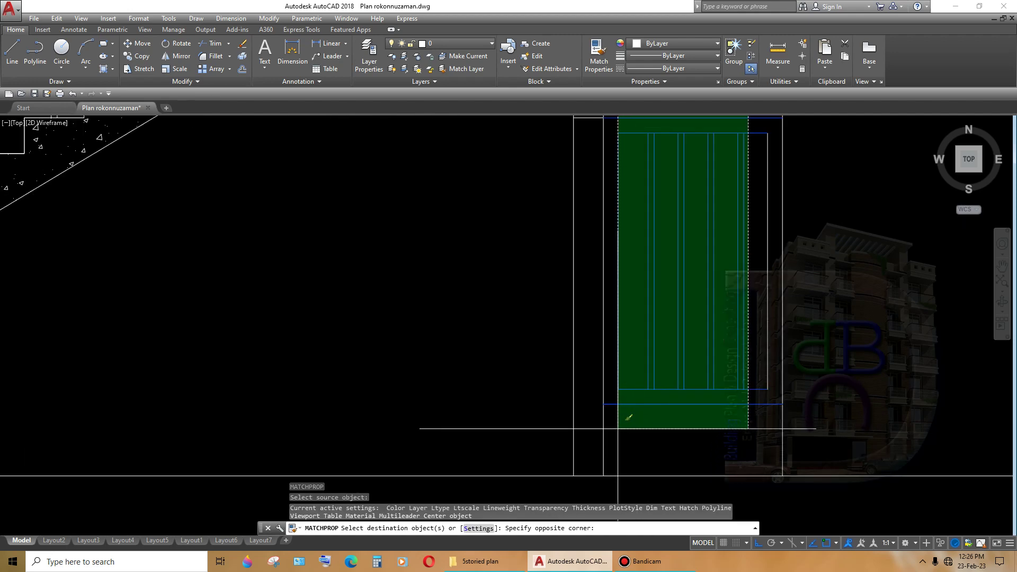
click(624, 416)
scroll(739, 314, up, 1)
scroll(738, 314, down, 2)
mouse_move(740, 234)
middle_down()
mouse_move(733, 285)
mouse_move(688, 287)
mouse_move(650, 307)
middle_up()
key(Return)
scroll(733, 286, down, 2)
scroll(650, 279, up, 1)
scroll(650, 279, down, 1)
scroll(641, 418, up, 2)
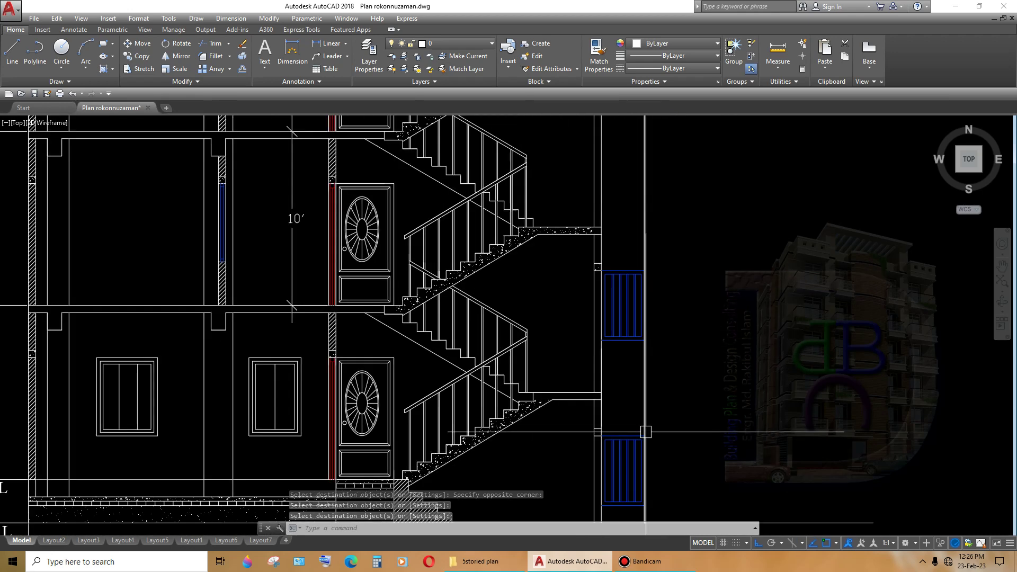
scroll(614, 400, up, 3)
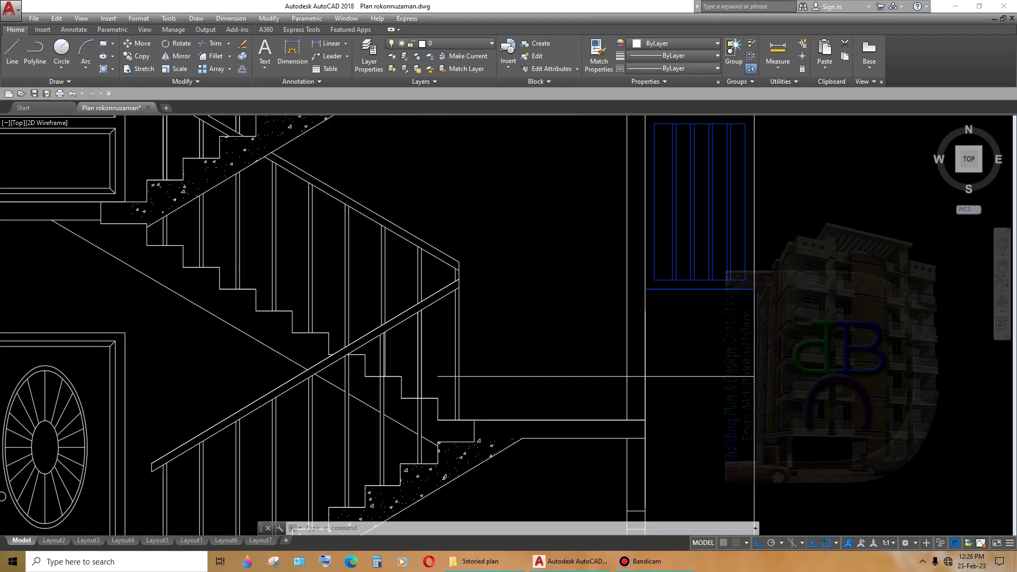
scroll(614, 400, up, 3)
- Delete the stray landing line and select the rail lines beside the grill
text(tr)
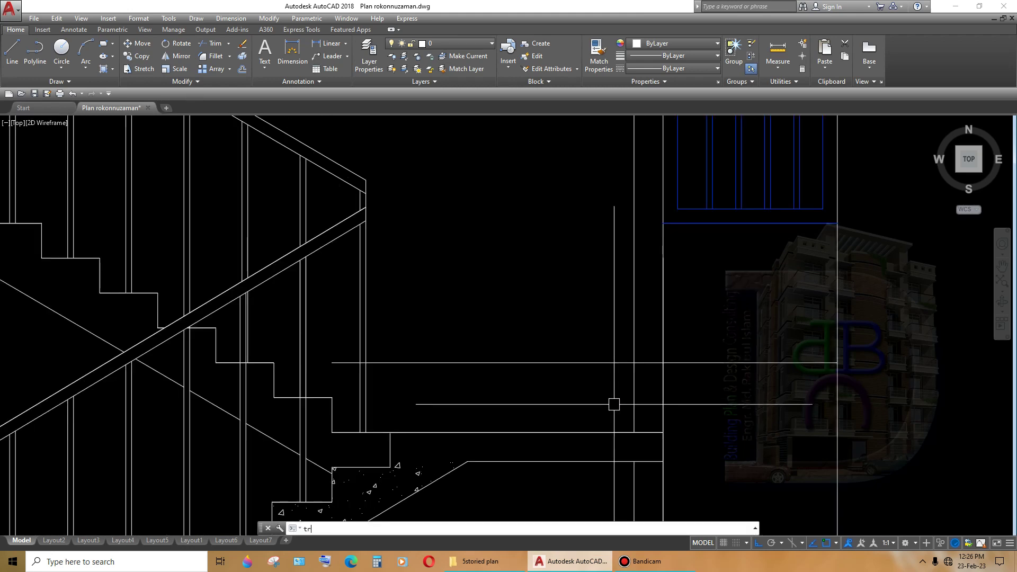
key(Return)
key(Return)
key(Escape)
drag(645, 379, 625, 424)
key(Delete)
scroll(652, 419, down, 3)
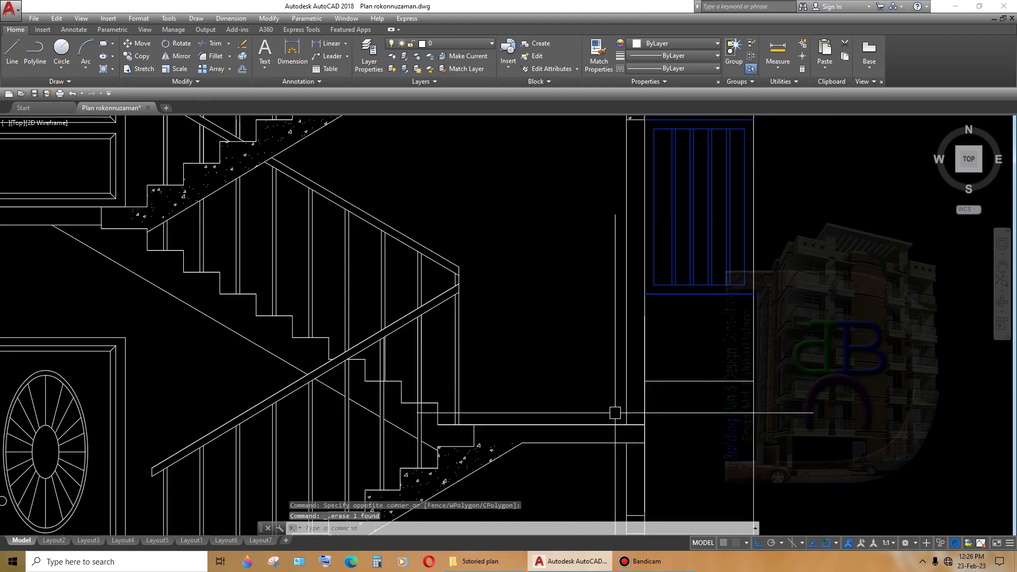
scroll(661, 456, down, 2)
click(755, 253)
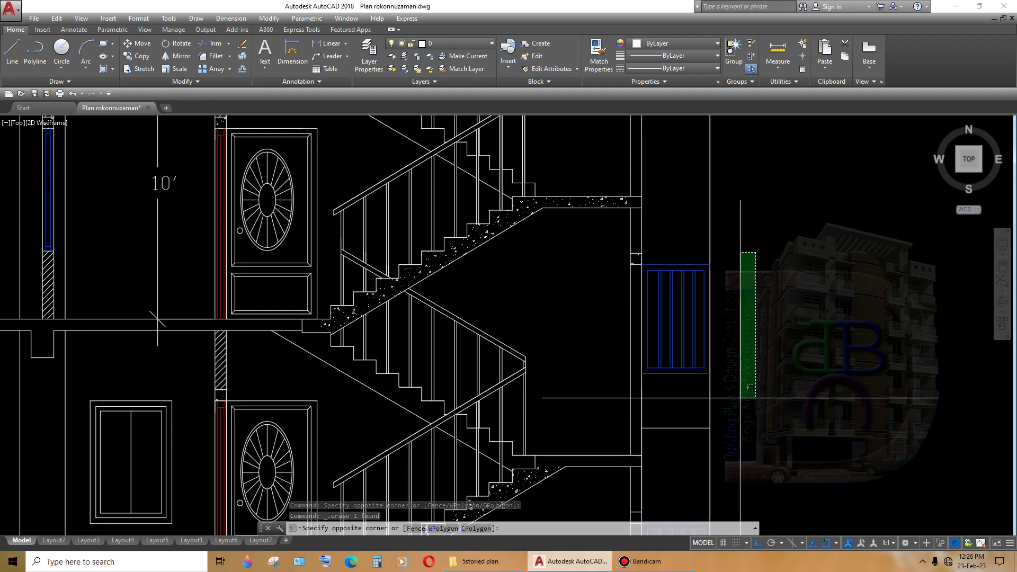
click(741, 391)
scroll(771, 404, up, 2)
scroll(726, 404, up, 2)
middle_drag(719, 426, 703, 442)
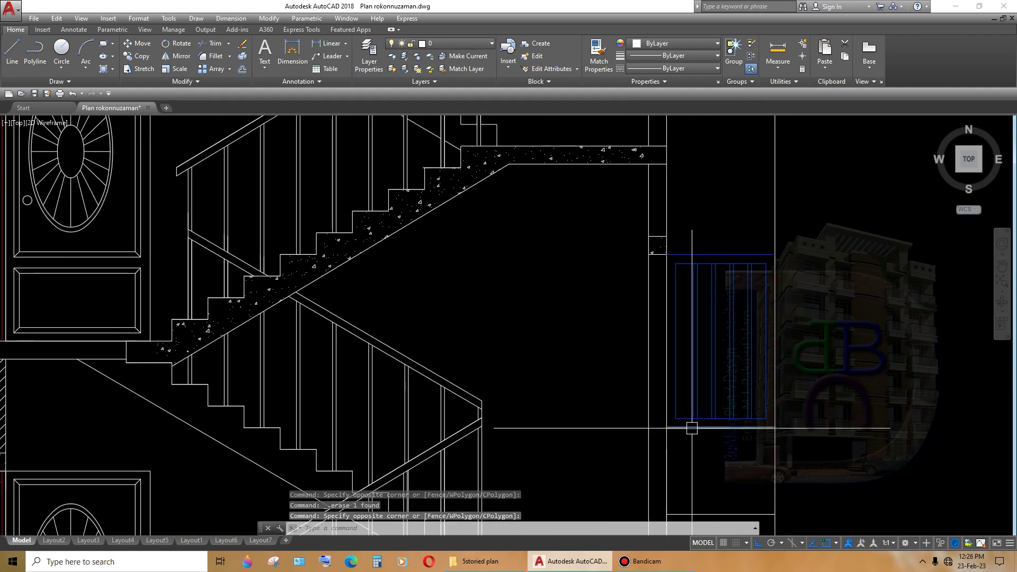
- Offset the short line 5' below the grill
text(o)
key(Return)
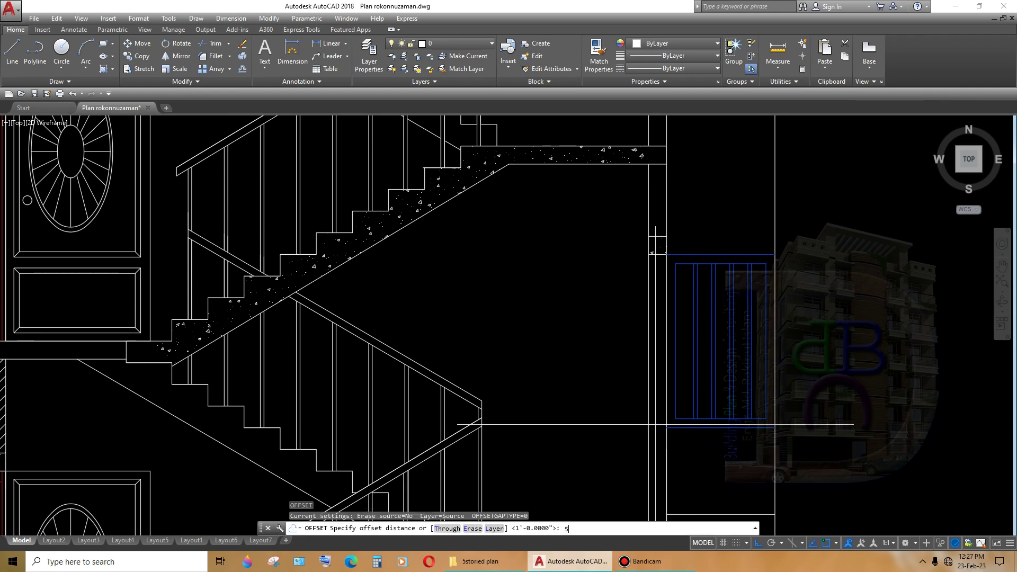
text(')
key(Return)
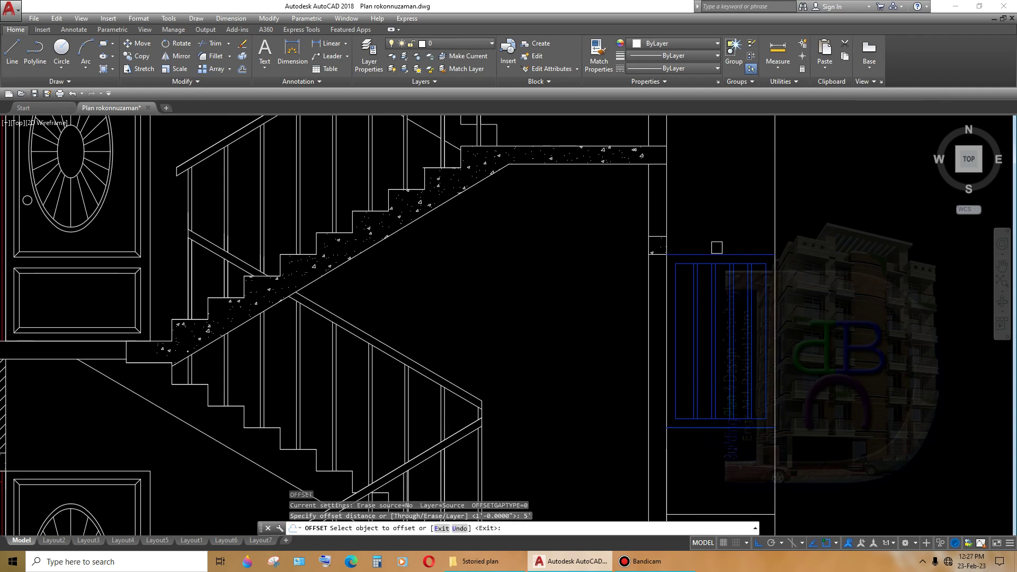
click(704, 427)
click(692, 452)
key(Escape)
middle_drag(710, 466, 710, 411)
click(721, 414)
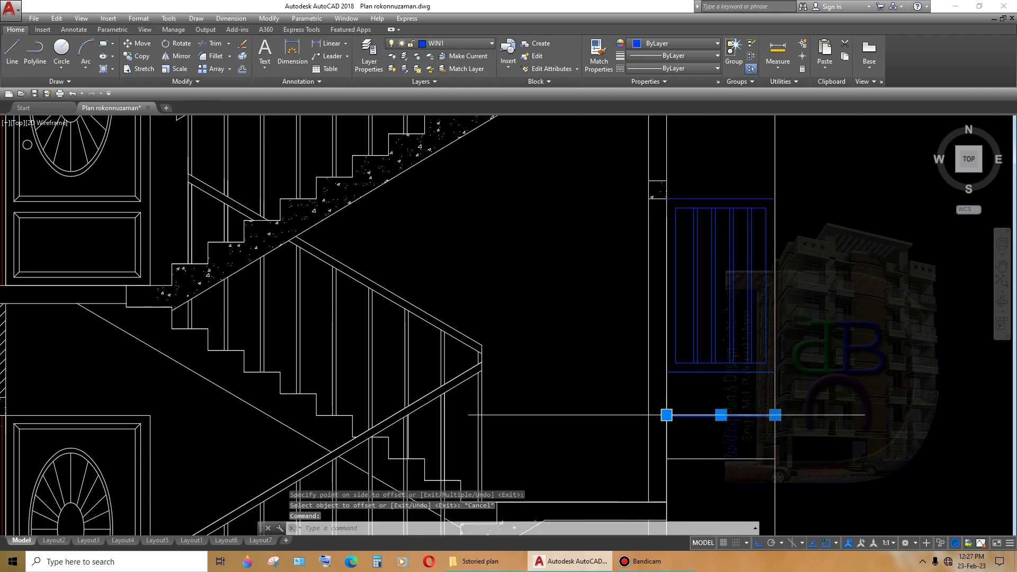
key(Escape)
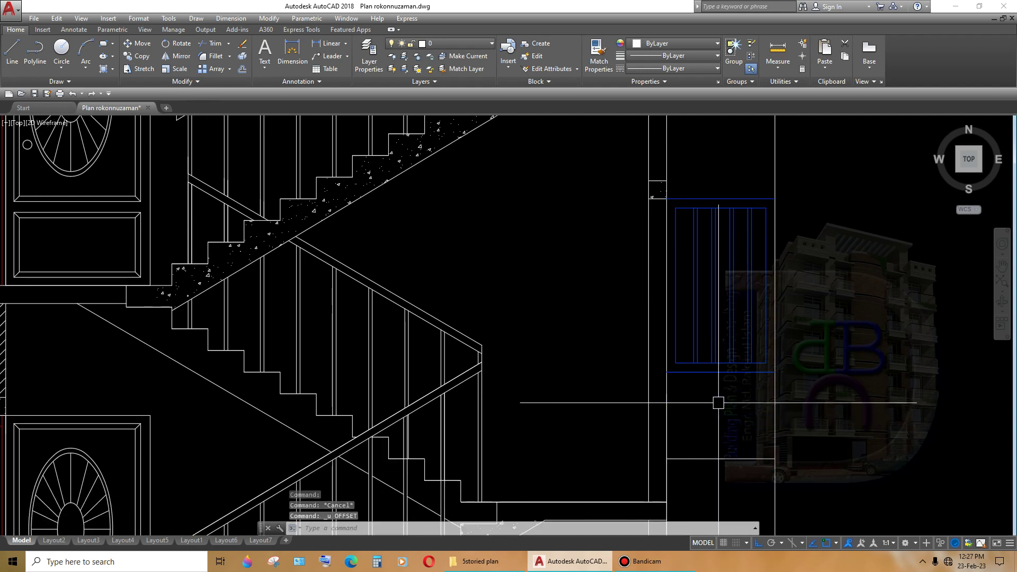
- Start a 4'6" offset on a line near the grill, then cancel it
text(o)
key(Return)
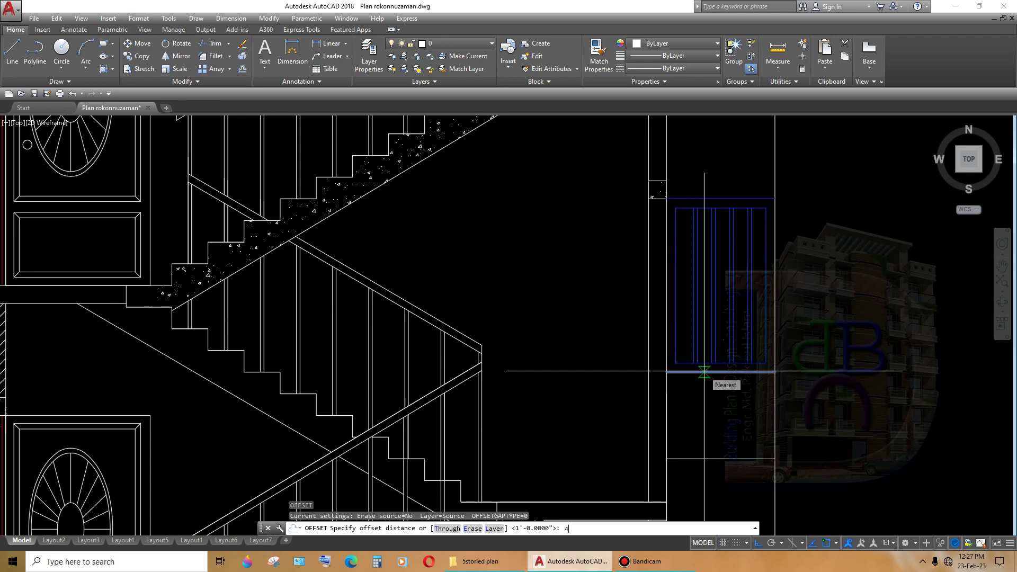
text(")
key(Return)
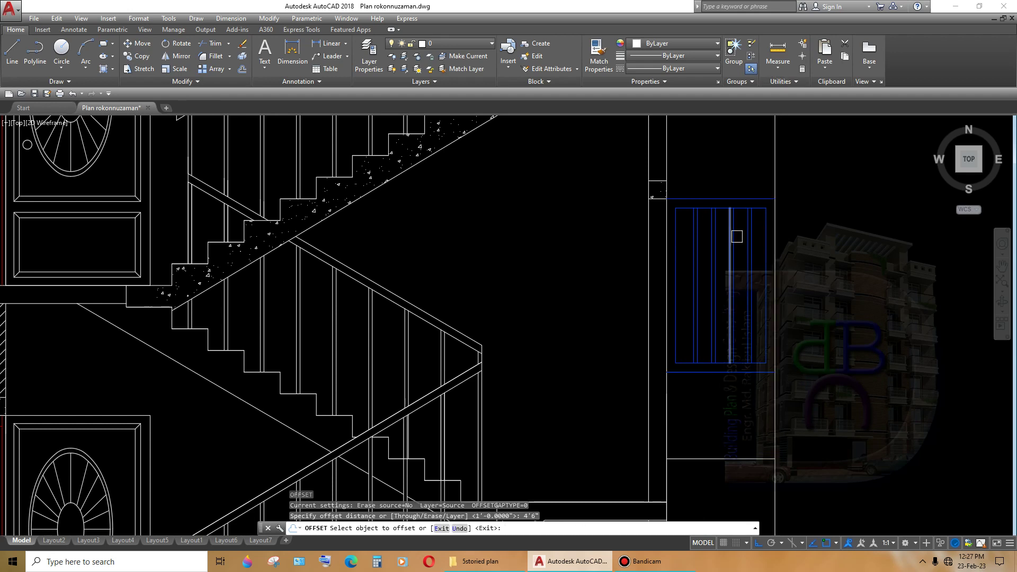
click(734, 236)
key(Escape)
middle_drag(725, 382, 736, 363)
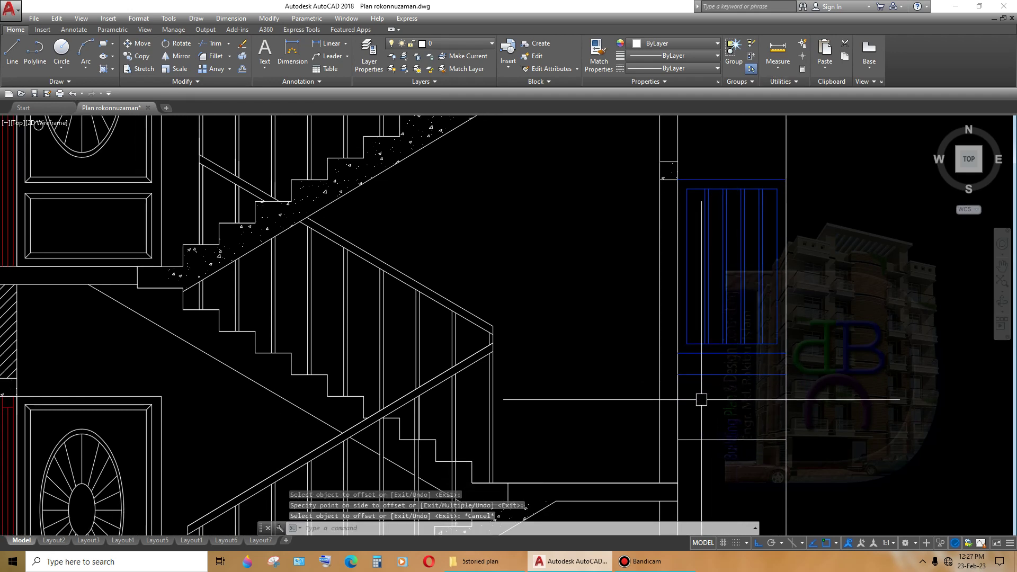
- Extend the lines to their boundaries and trim the excess beside the grill
text(ex)
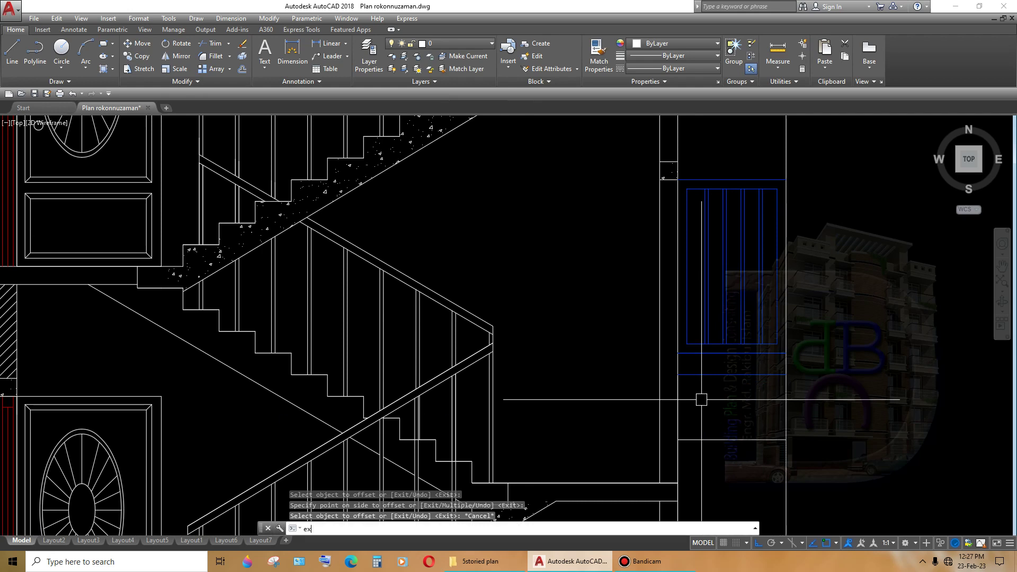
key(Return)
key(Return)
key(Return)
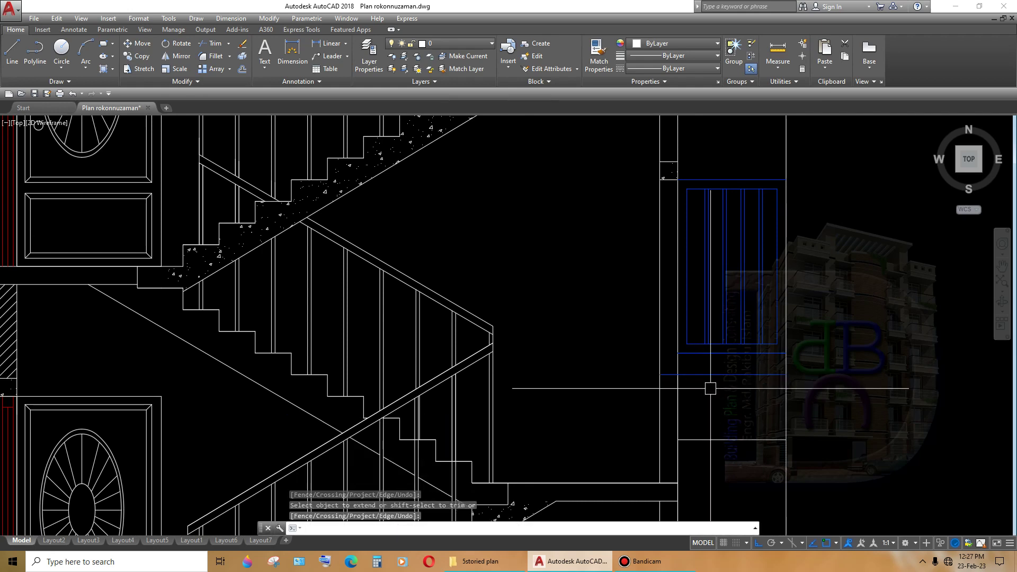
text(tr)
key(Return)
key(Return)
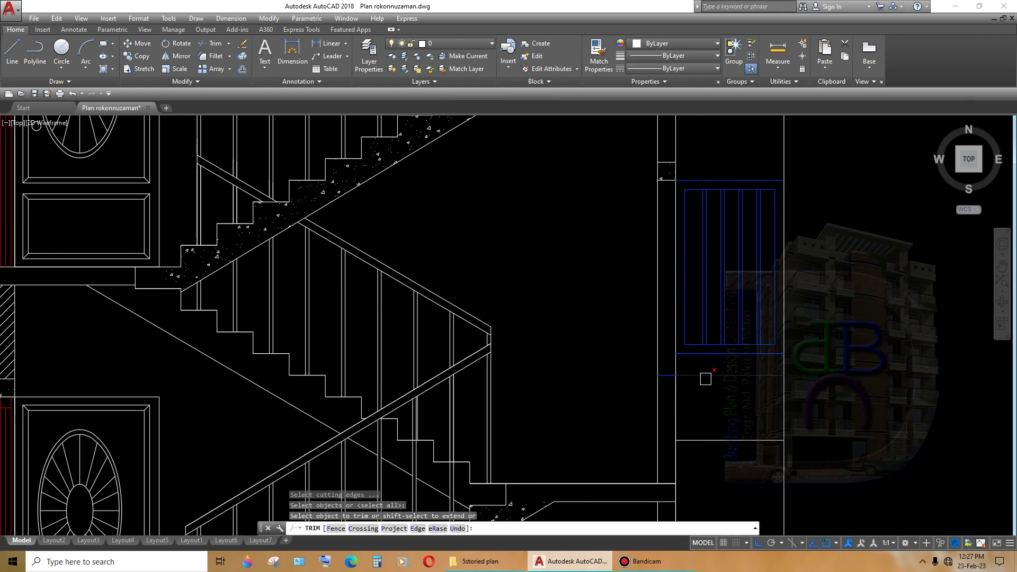
click(705, 377)
key(Return)
scroll(684, 385, down, 5)
scroll(488, 306, up, 3)
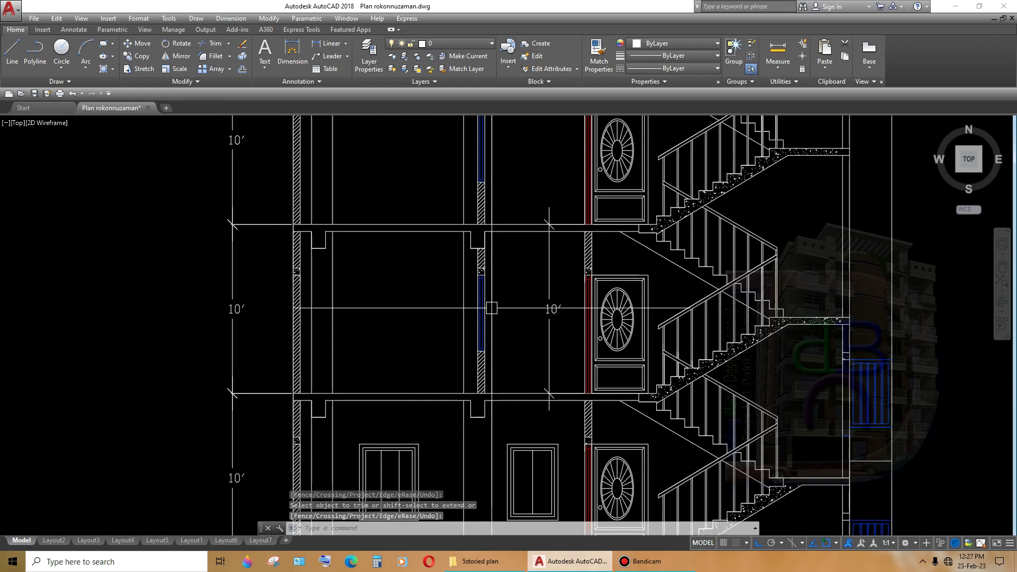
scroll(465, 254, up, 4)
scroll(481, 272, up, 3)
- Crossing-select the blue window lines and zoom in on them
drag(520, 268, 448, 328)
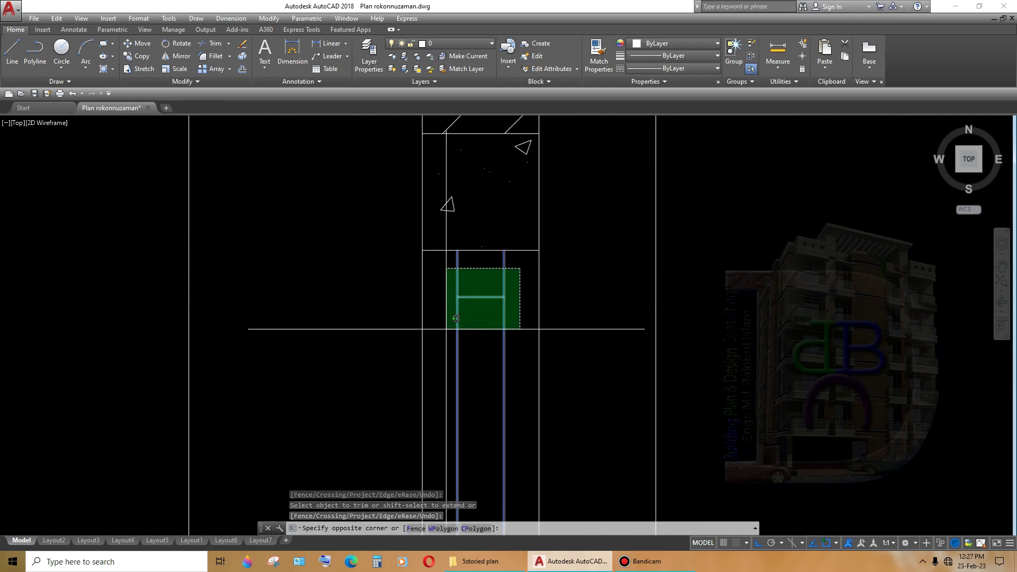
scroll(447, 328, up, 3)
mouse_move(528, 397)
middle_down()
mouse_move(538, 449)
mouse_move(567, 350)
middle_up()
scroll(574, 404, up, 4)
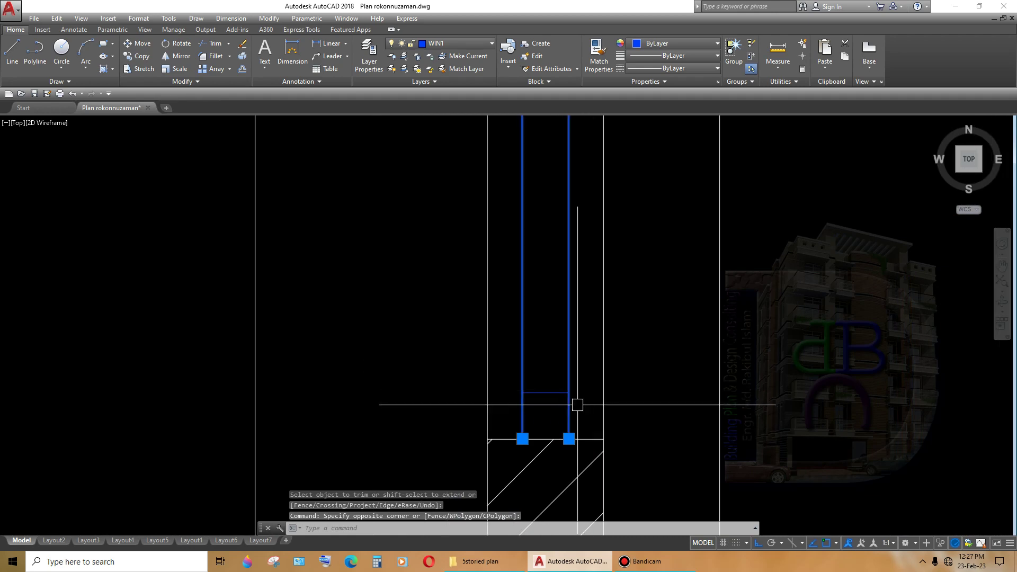
- Copy the selected window lines into place beside the blue stair grill
text(cp)
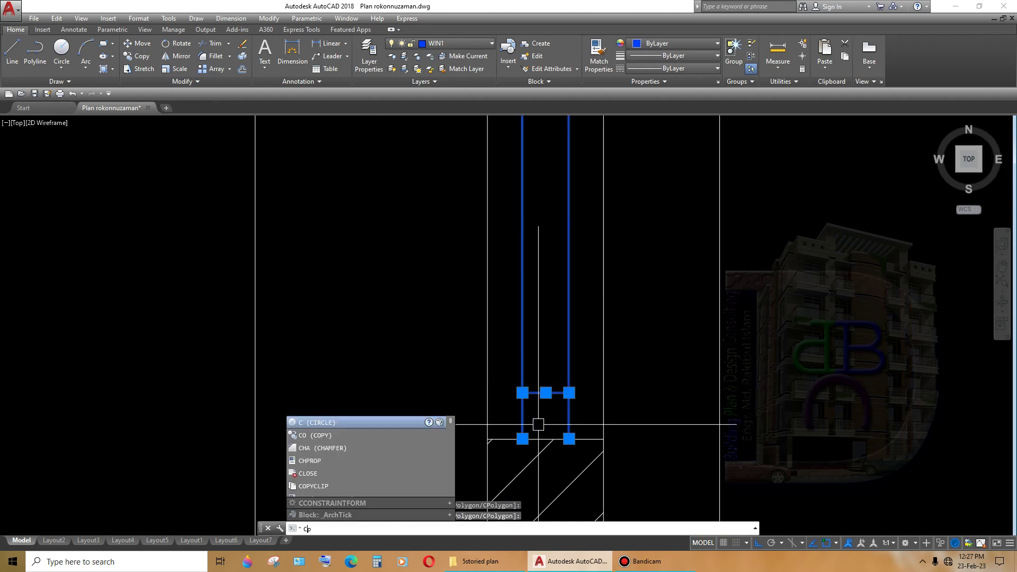
key(Return)
click(493, 439)
scroll(572, 416, down, 5)
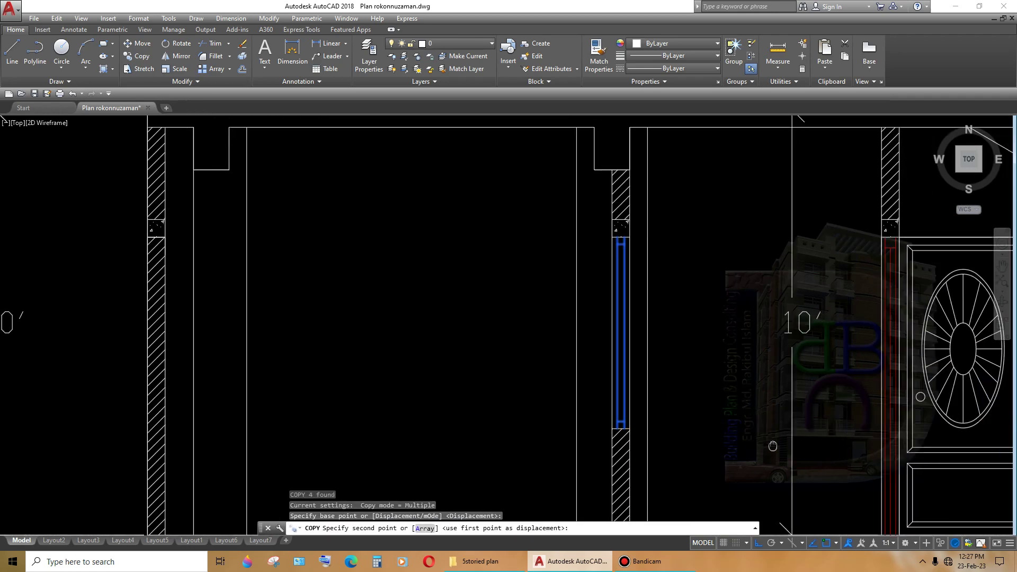
scroll(552, 446, down, 5)
scroll(637, 449, up, 3)
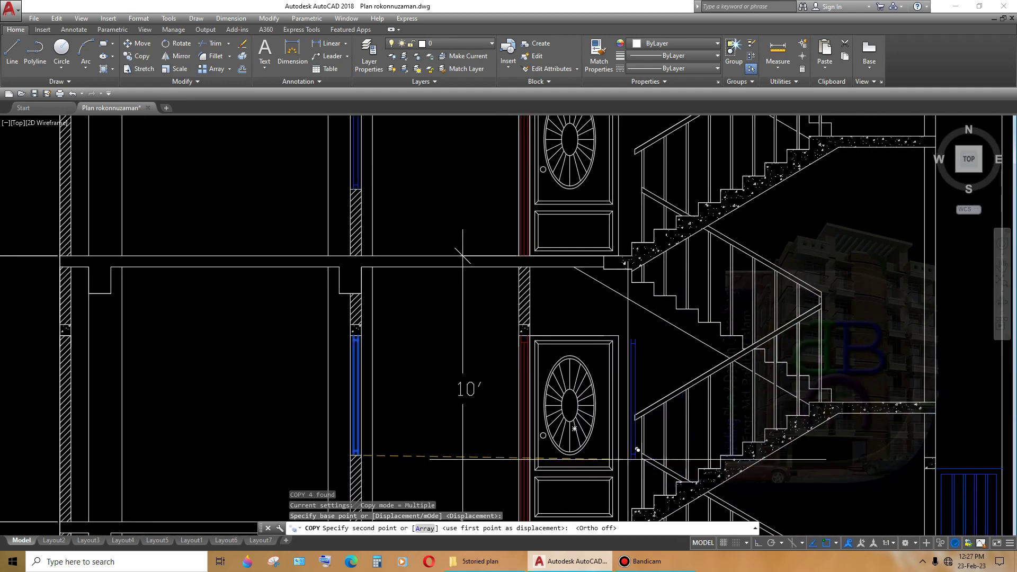
scroll(823, 483, up, 2)
scroll(657, 407, up, 4)
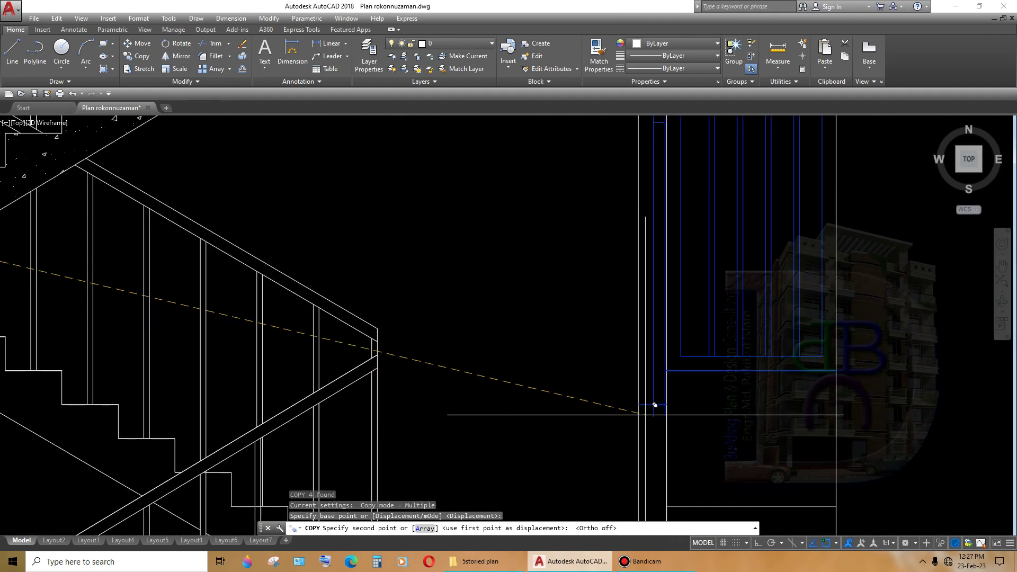
click(652, 404)
scroll(656, 403, down, 2)
scroll(665, 392, down, 3)
scroll(666, 374, up, 2)
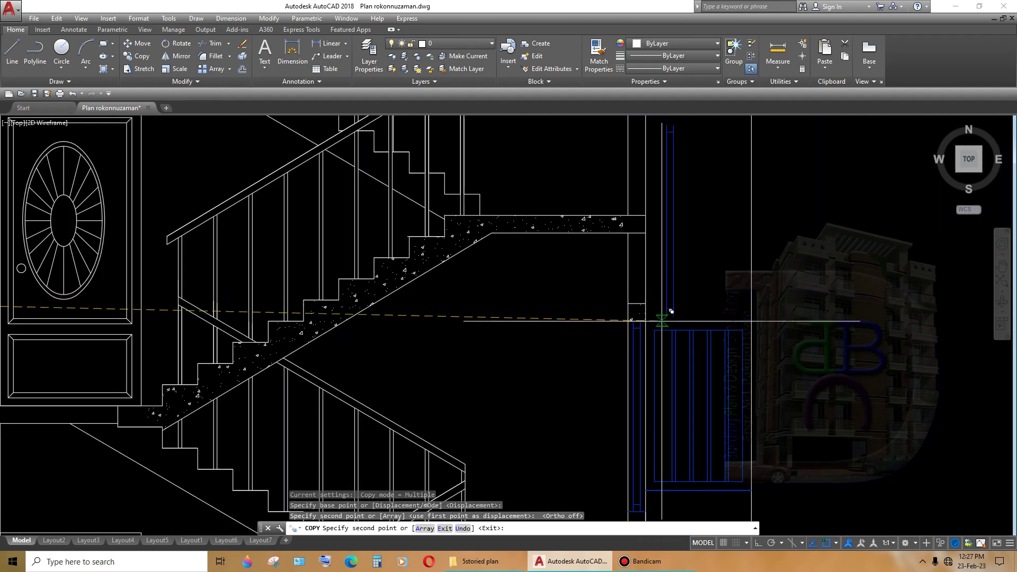
key(Return)
scroll(667, 390, down, 2)
- Zoom to the stairs and run Match Properties with the blue grill as the source
middle_drag(666, 390, 666, 345)
scroll(659, 421, up, 5)
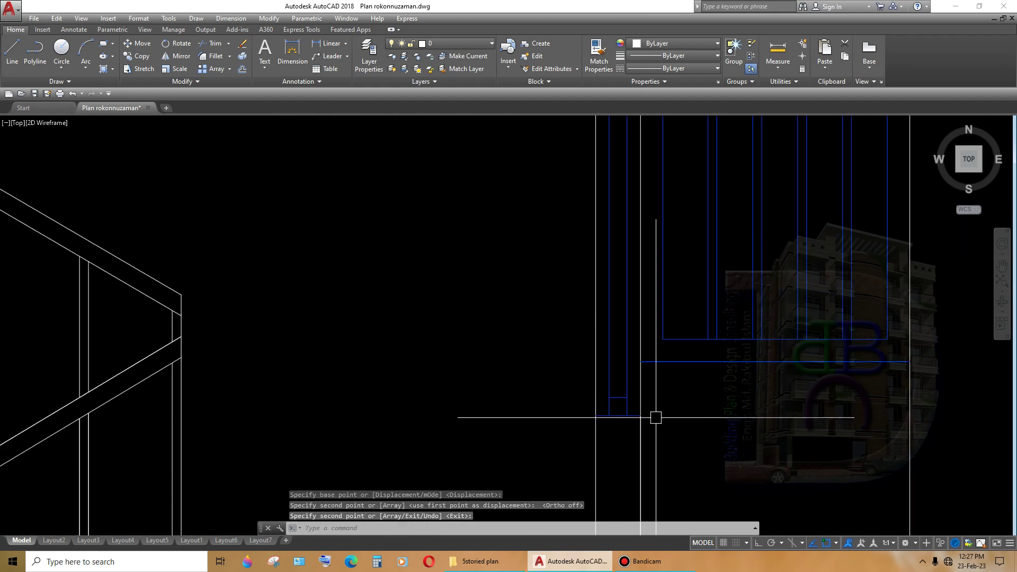
scroll(650, 421, down, 2)
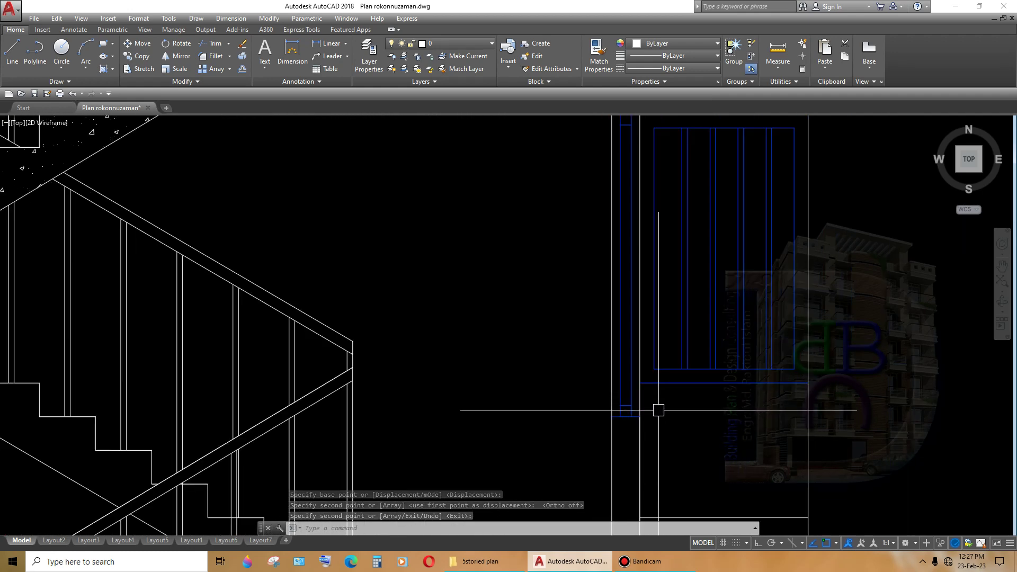
text(m)
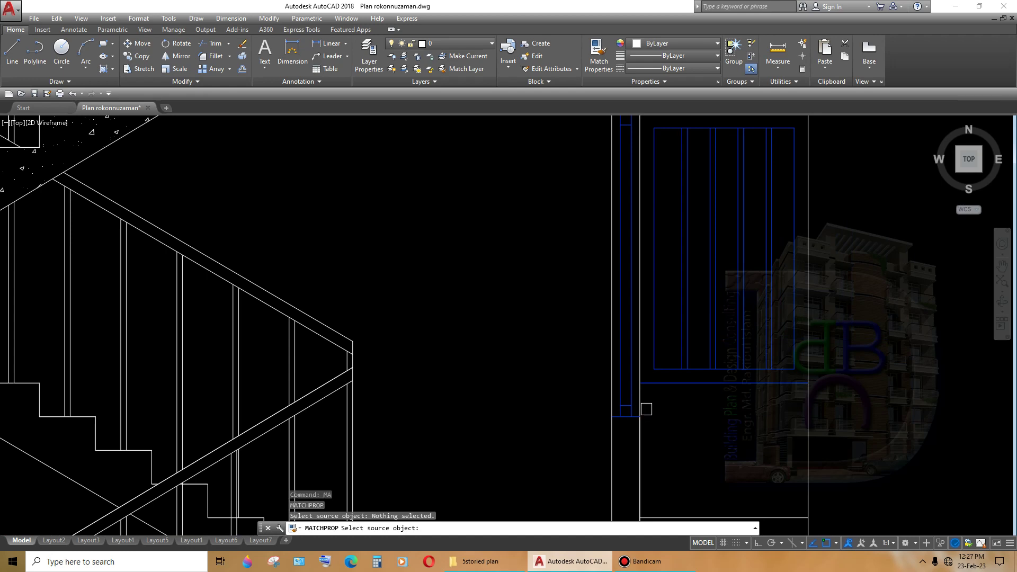
click(641, 408)
scroll(638, 409, down, 2)
scroll(641, 346, down, 2)
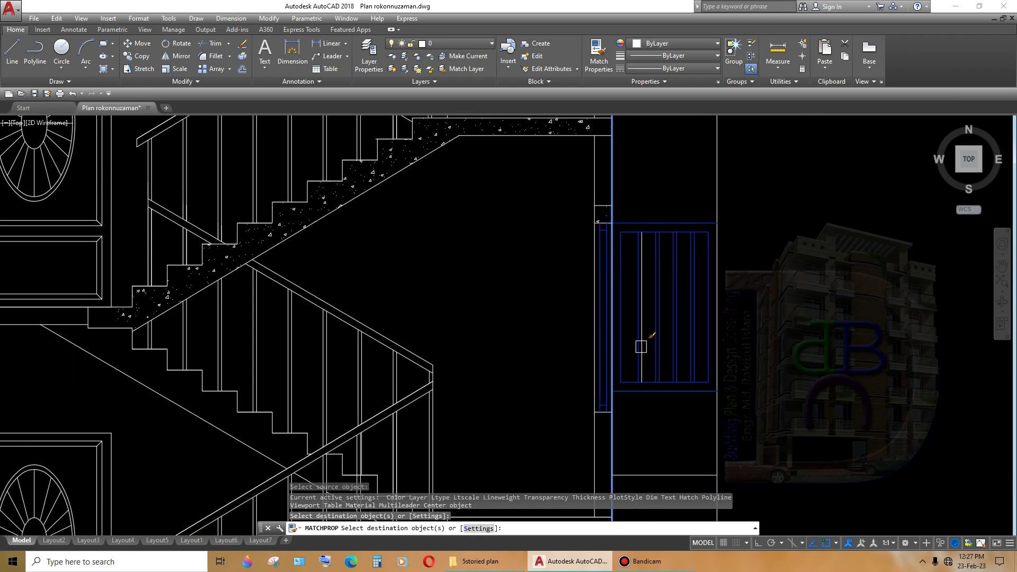
scroll(650, 240, down, 2)
key(Return)
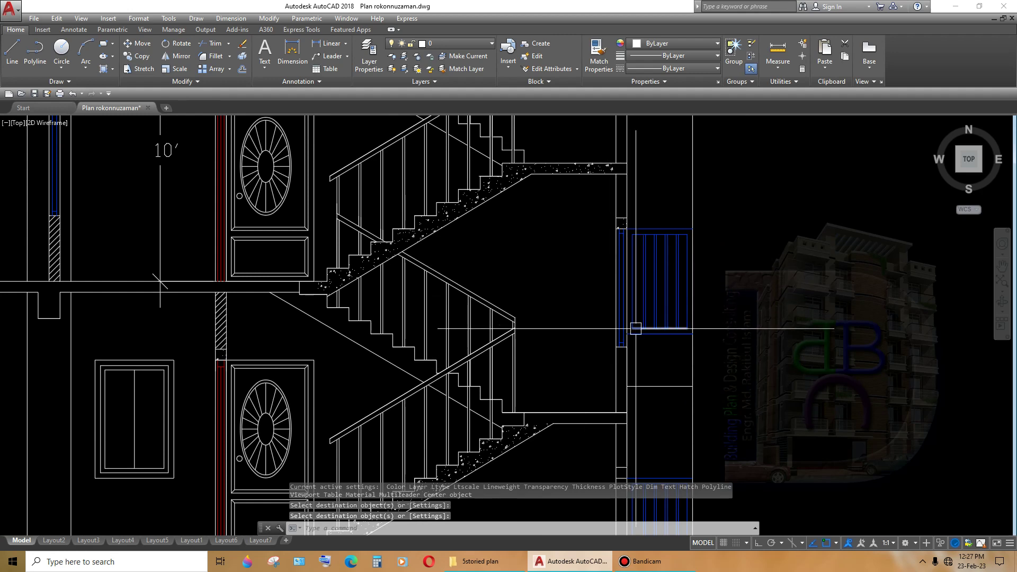
scroll(635, 328, up, 2)
scroll(697, 329, down, 2)
- Crossing-select the whole 24-object blue baluster grill beside the staircase
click(722, 171)
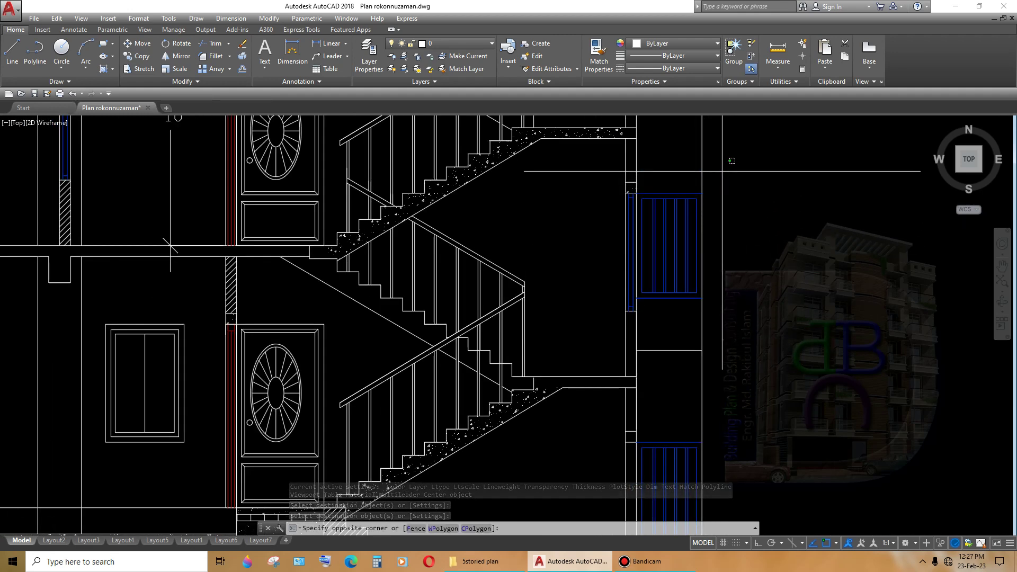
click(618, 363)
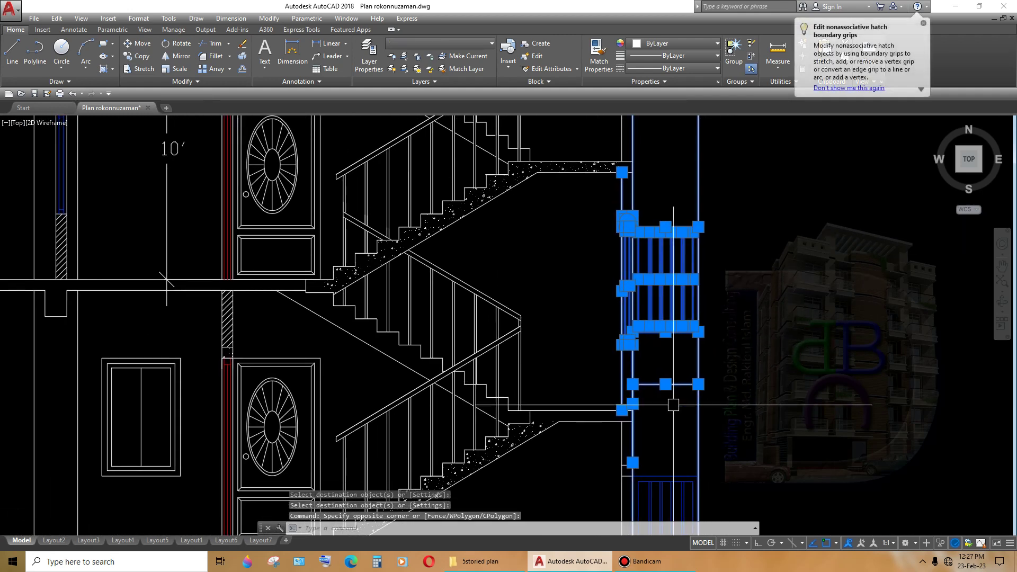
scroll(673, 405, up, 2)
scroll(681, 309, down, 2)
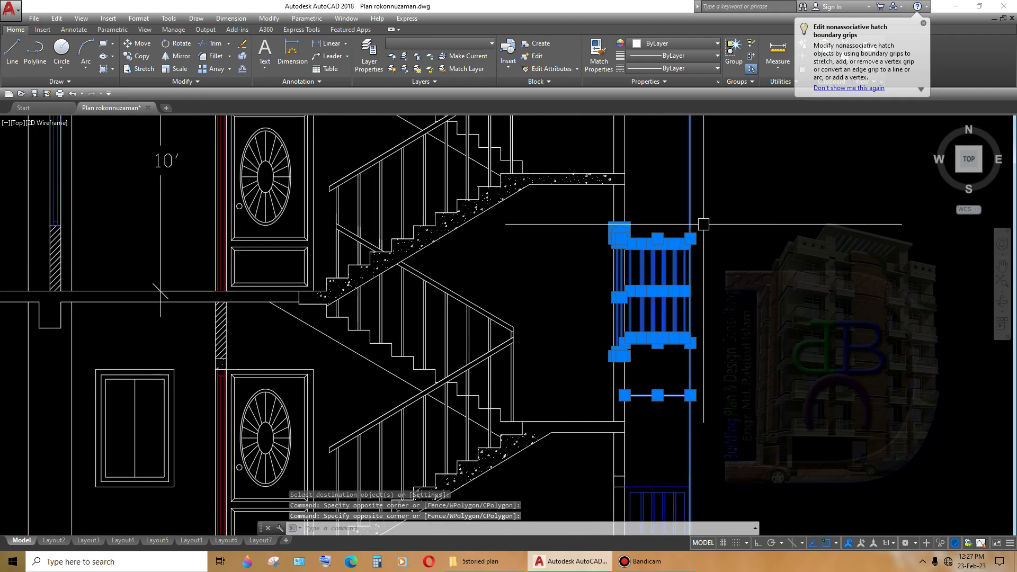
scroll(688, 217, up, 2)
scroll(683, 265, down, 4)
scroll(678, 328, up, 1)
scroll(632, 389, up, 3)
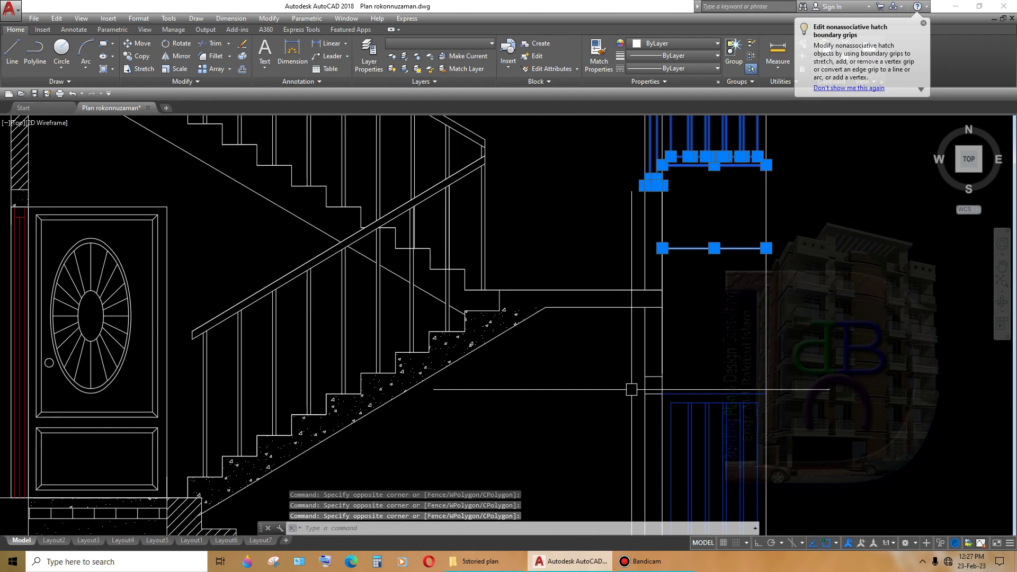
- Copy the grill 10' lower onto the floor below
text(co)
key(Return)
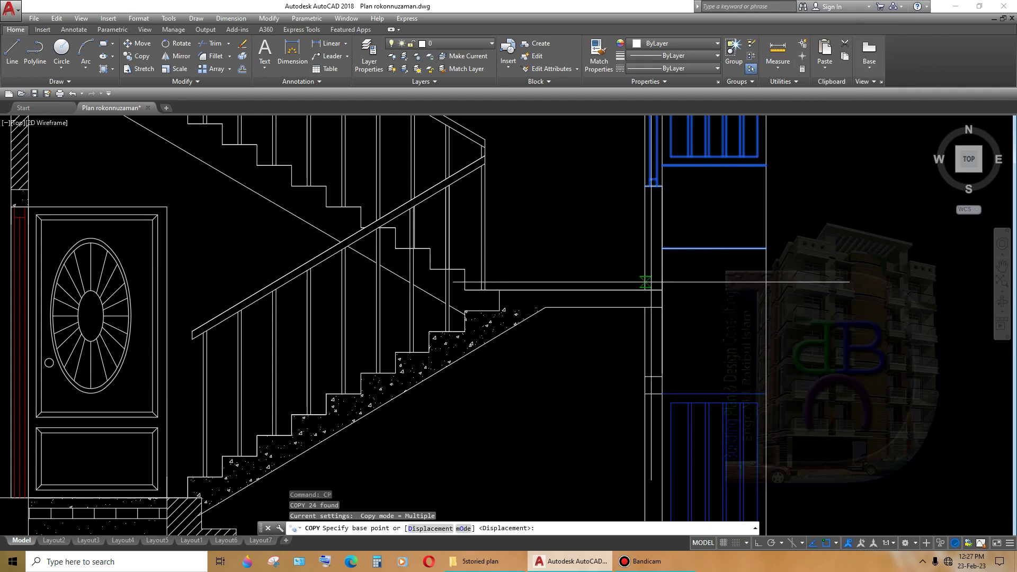
click(644, 291)
scroll(654, 280, down, 2)
scroll(653, 317, down, 2)
scroll(654, 371, down, 2)
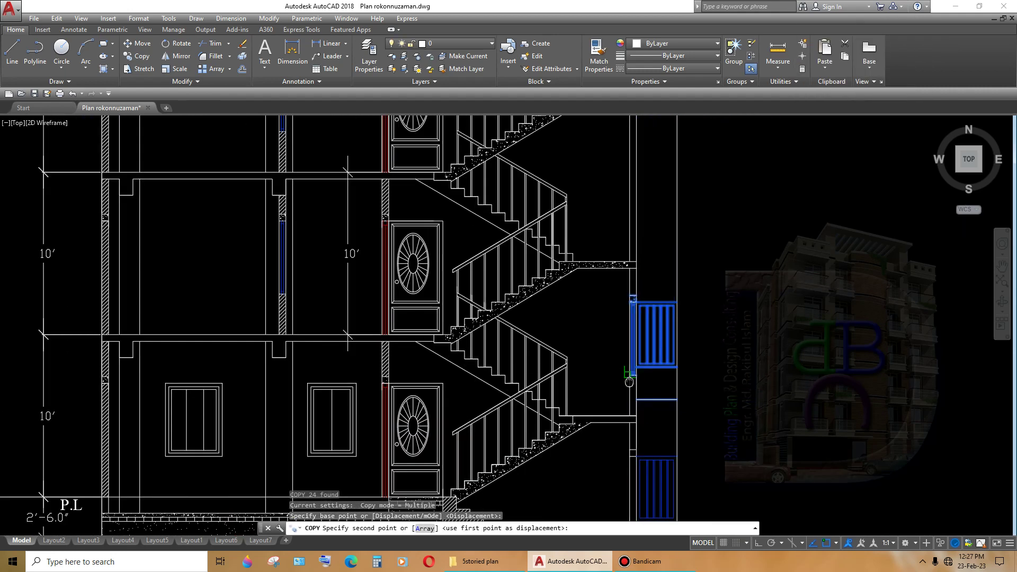
scroll(652, 459, down, 1)
scroll(632, 459, down, 2)
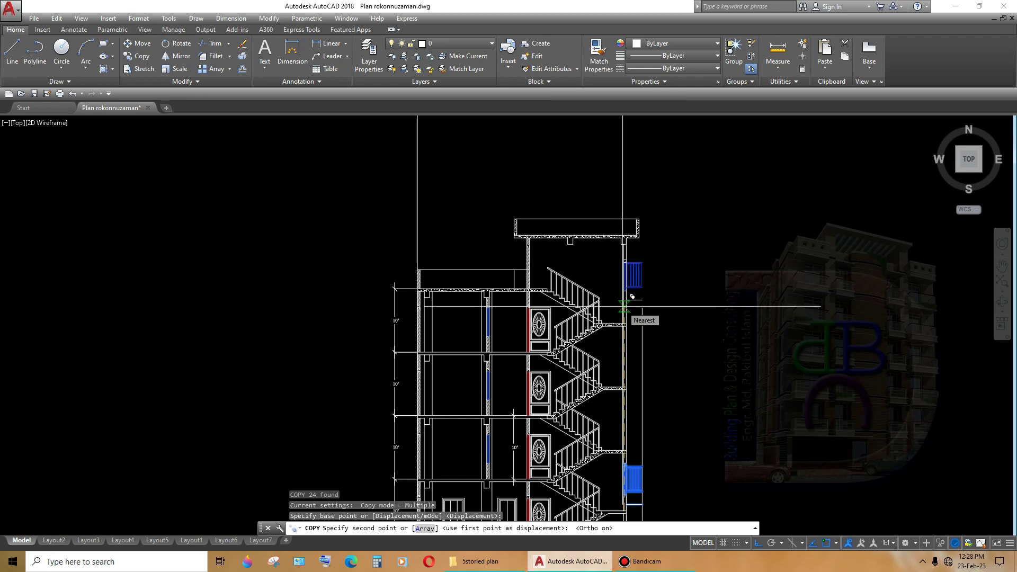
text(10)
key(Return)
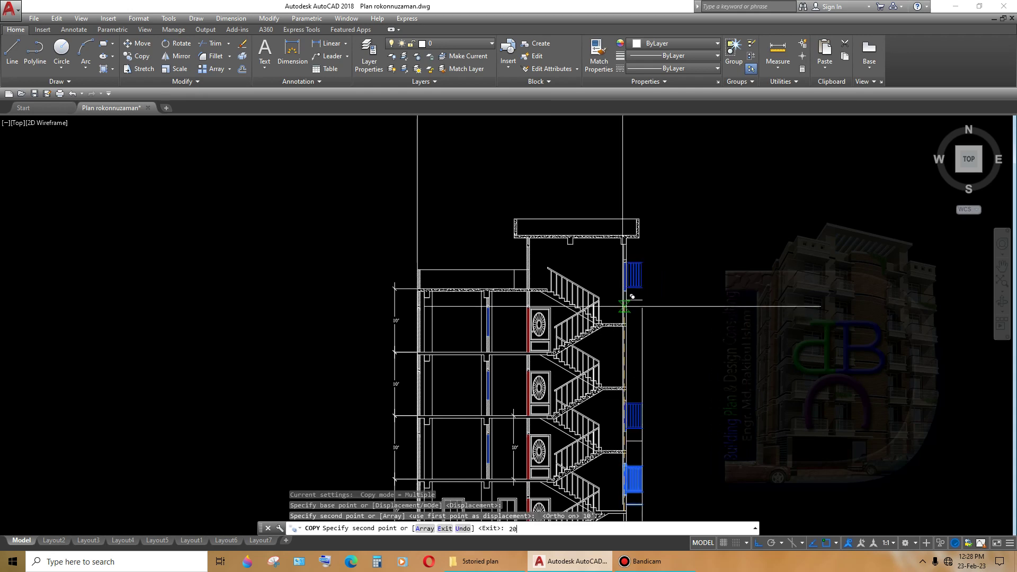
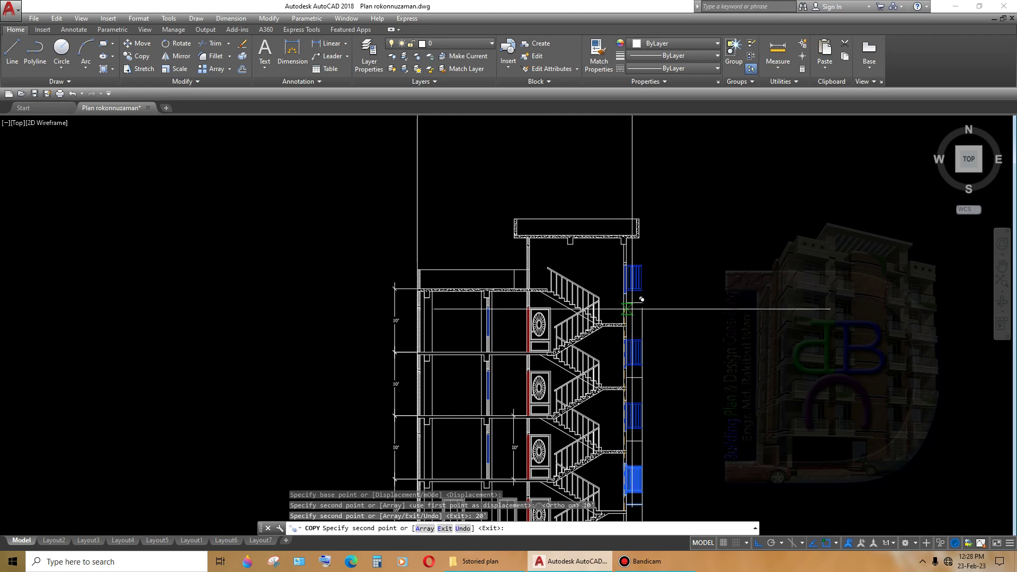
- Finish copying the blue railing to the 10' and 20' floors and exit the copy
scroll(642, 299, down, 2)
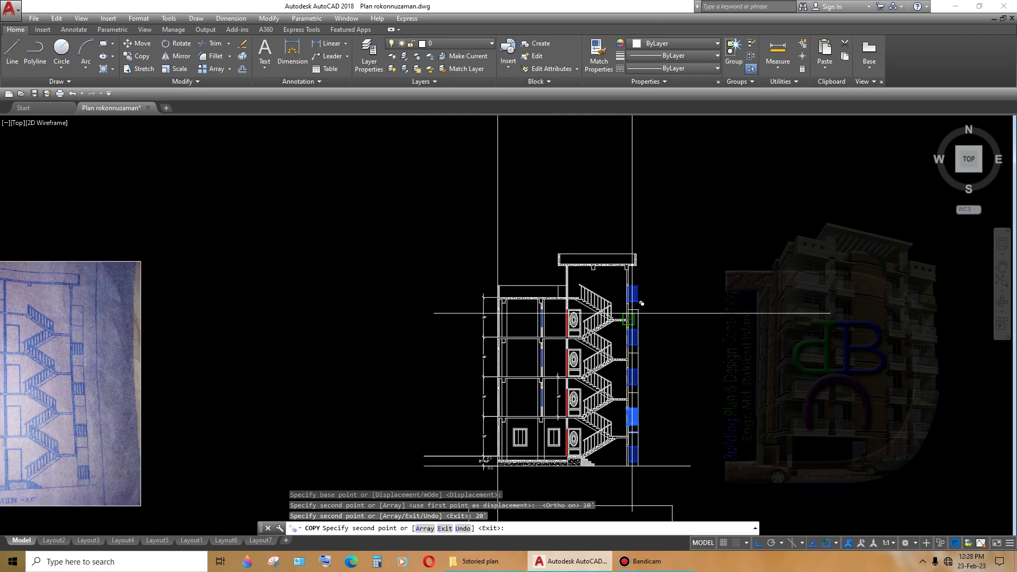
key(Escape)
scroll(635, 323, up, 1)
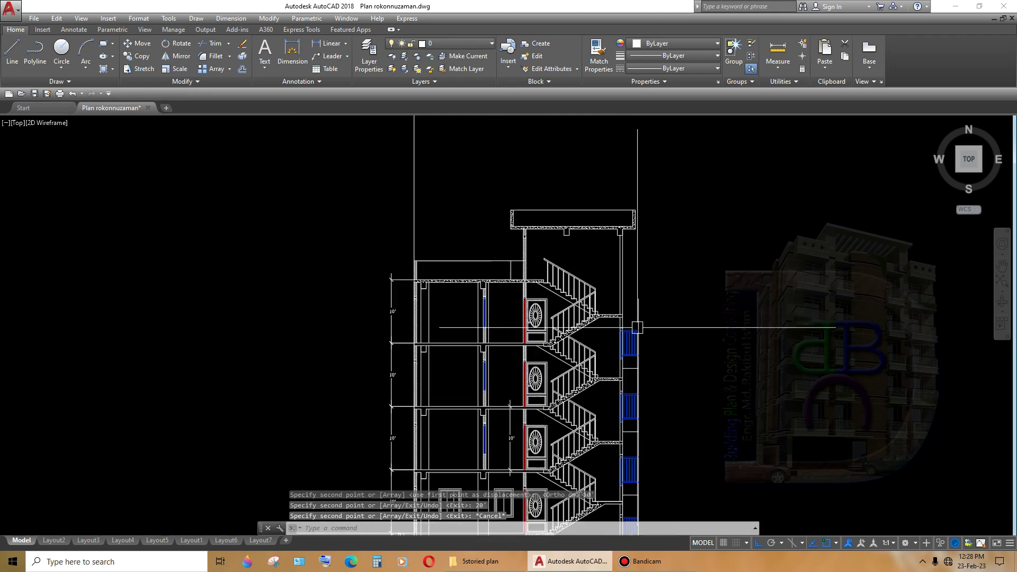
scroll(642, 349, up, 1)
scroll(643, 349, up, 2)
- Zoom and pan around the building section to inspect the repeated stair
middle_drag(650, 372, 652, 390)
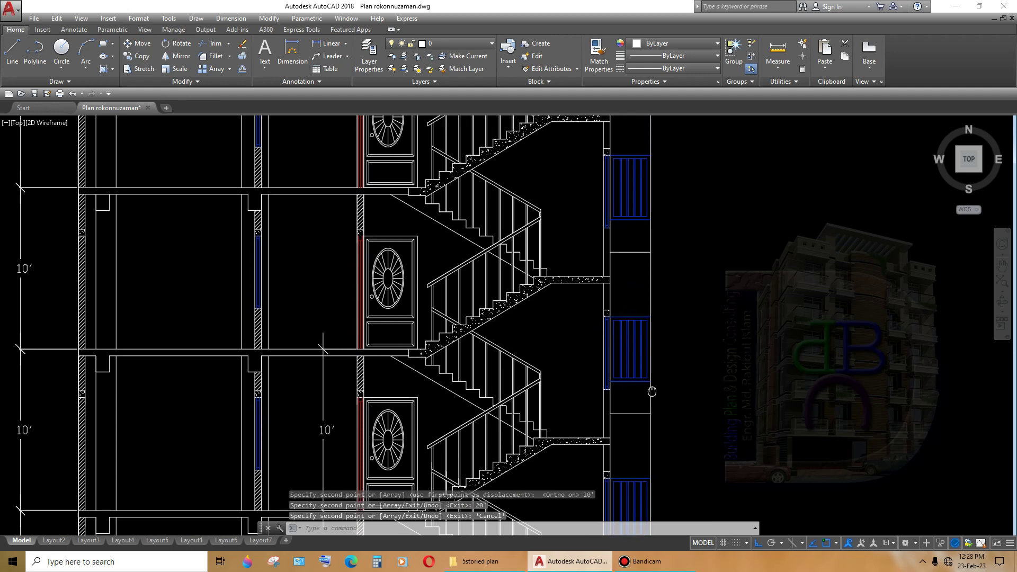
scroll(652, 390, down, 2)
mouse_move(683, 356)
middle_down()
mouse_move(689, 364)
mouse_move(672, 354)
middle_up()
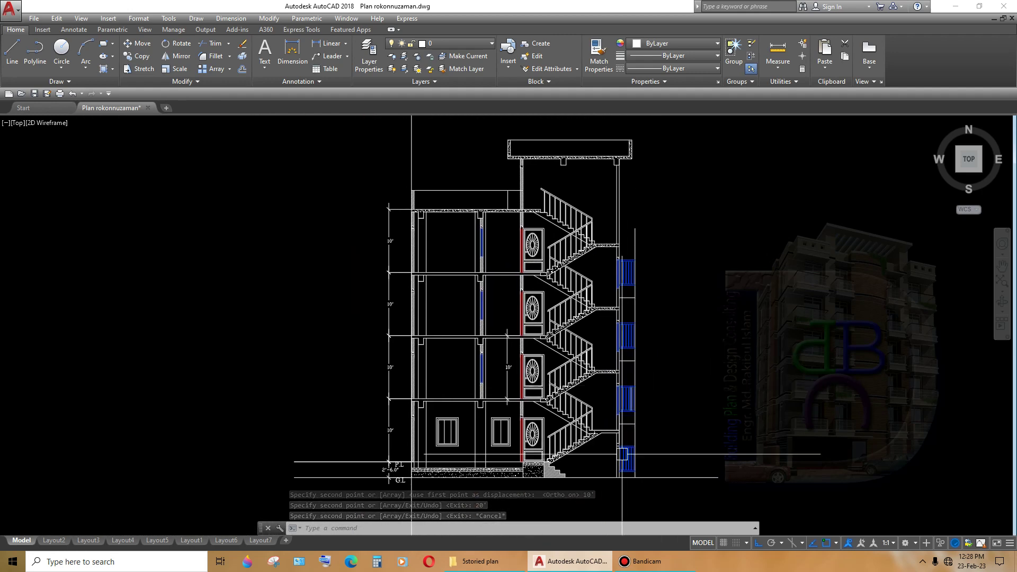
scroll(618, 447, up, 4)
scroll(597, 414, up, 2)
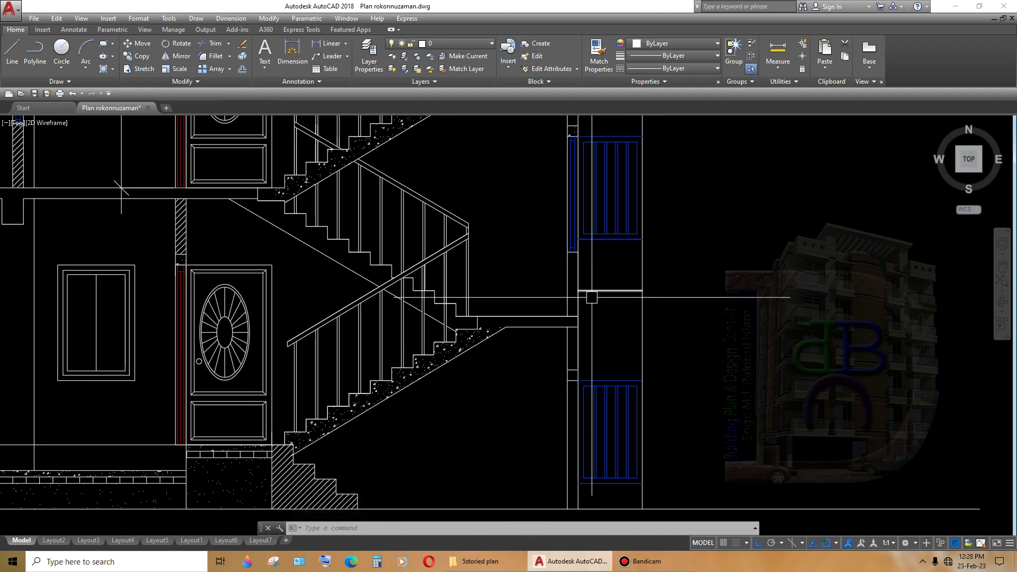
scroll(630, 389, down, 2)
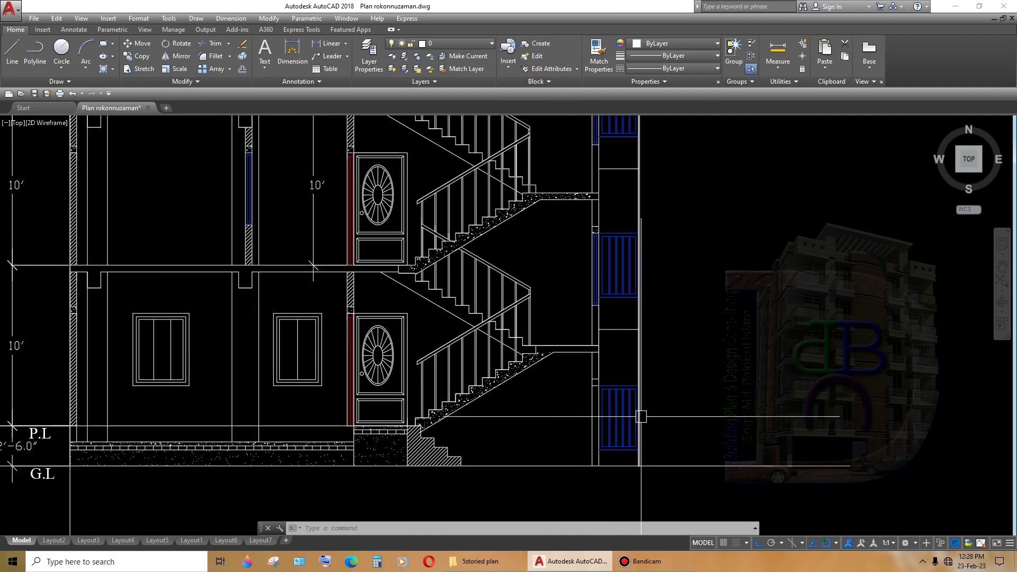
scroll(600, 407, up, 4)
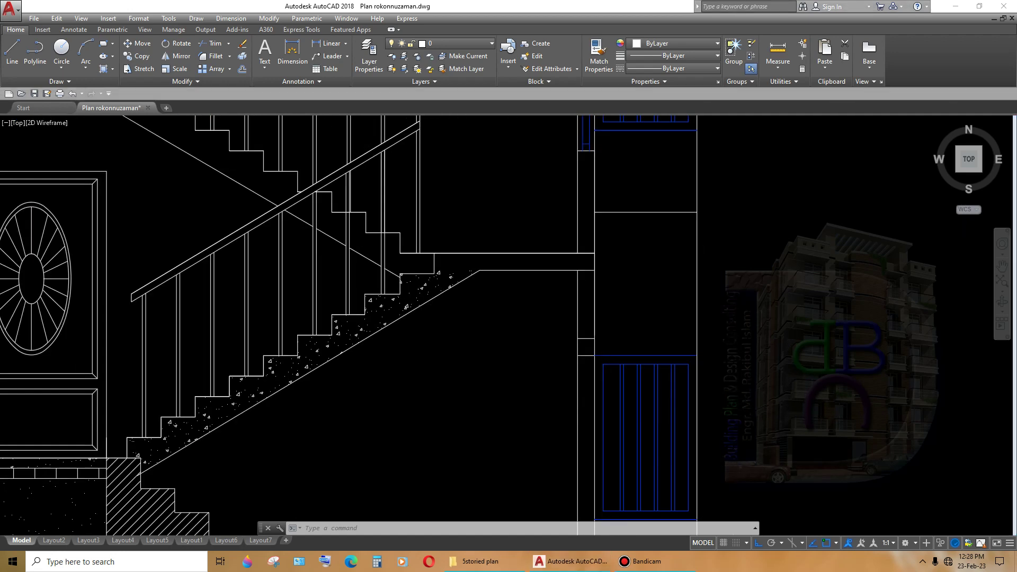
scroll(734, 520, down, 7)
scroll(718, 273, up, 3)
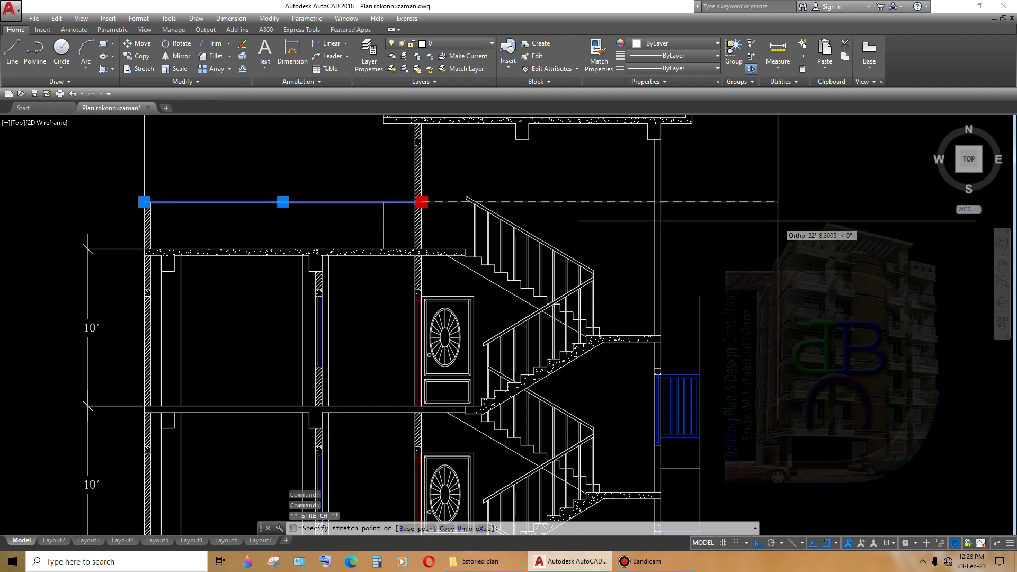
- Cancel the line stretch and try extending the line near the stair top with EX
key(Escape)
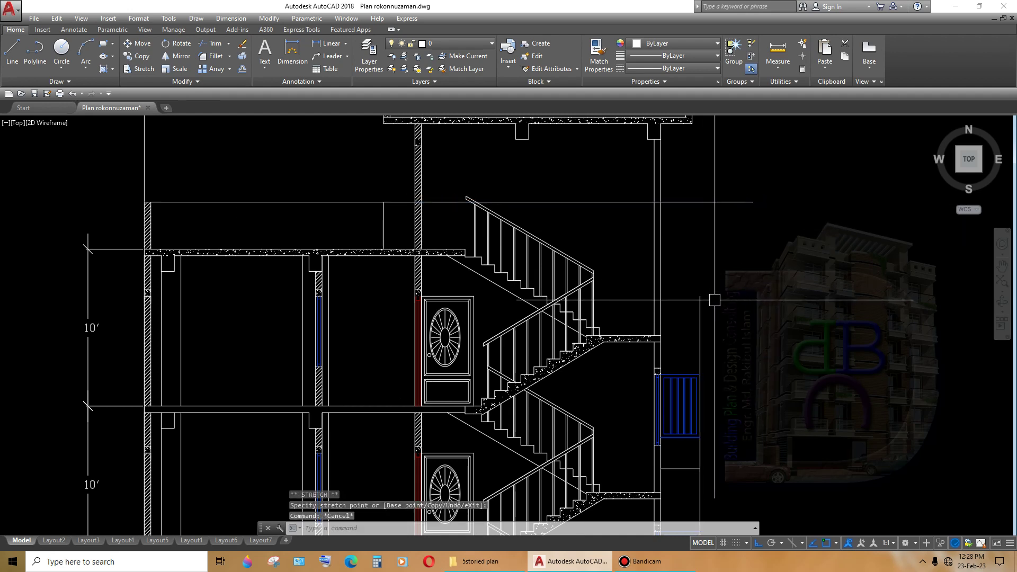
text(ex)
key(Return)
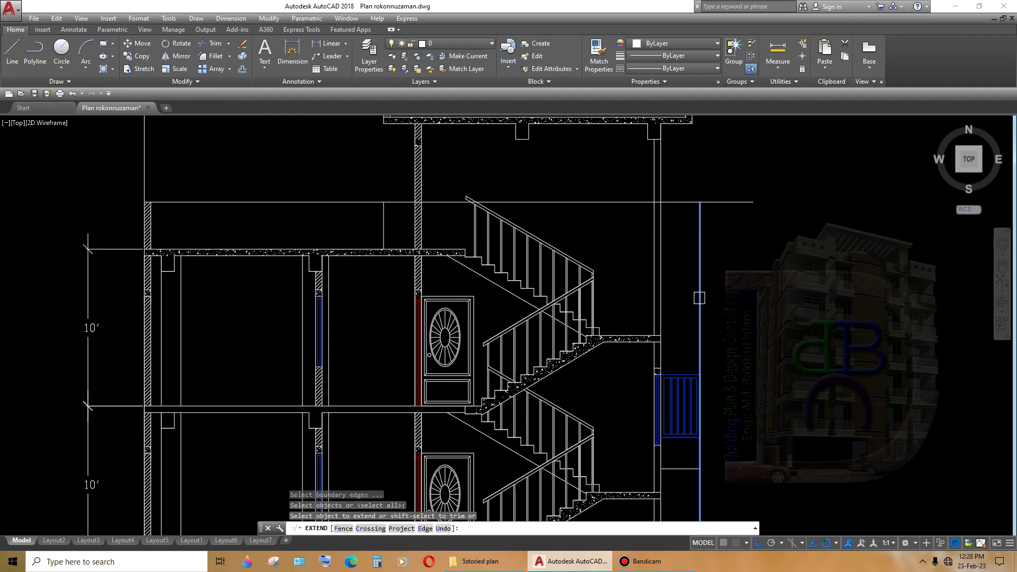
click(699, 298)
middle_drag(699, 297, 631, 280)
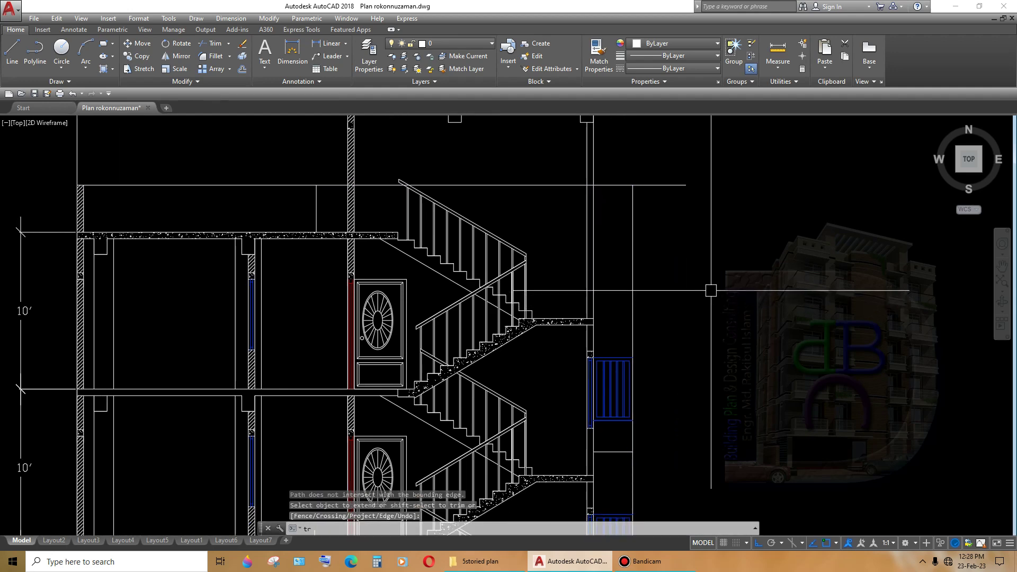
- Trim the overshooting horizontal line above the railing using two crossing cuts
text(tr)
key(Return)
drag(686, 166, 658, 246)
scroll(582, 183, up, 4)
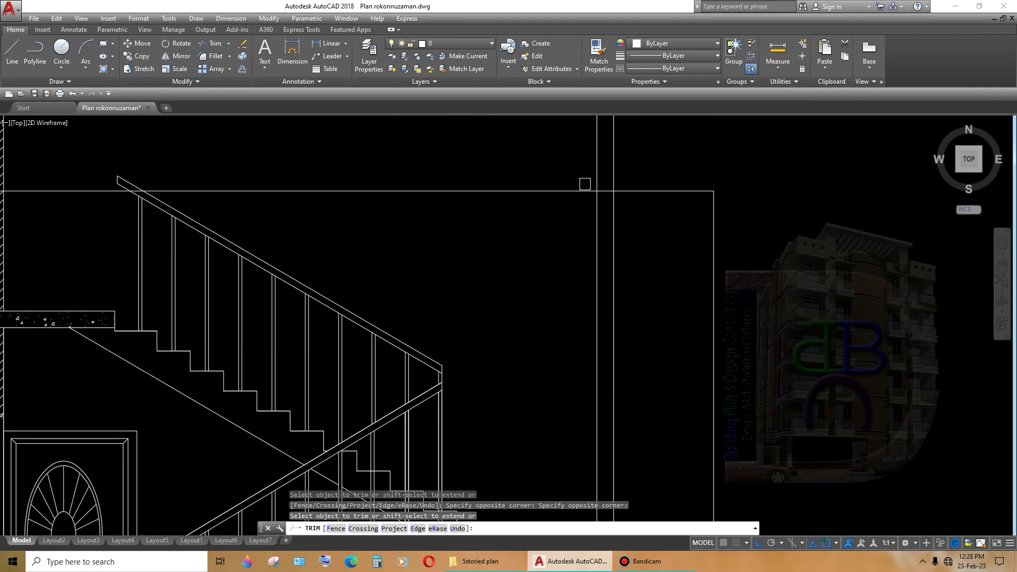
drag(534, 162, 490, 219)
scroll(491, 233, down, 5)
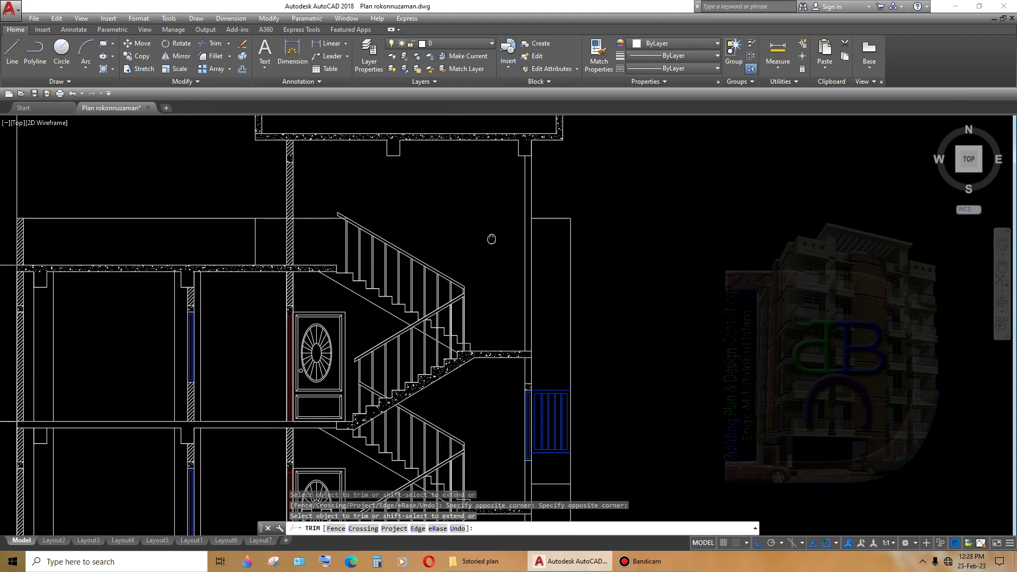
scroll(482, 225, up, 2)
scroll(524, 243, up, 3)
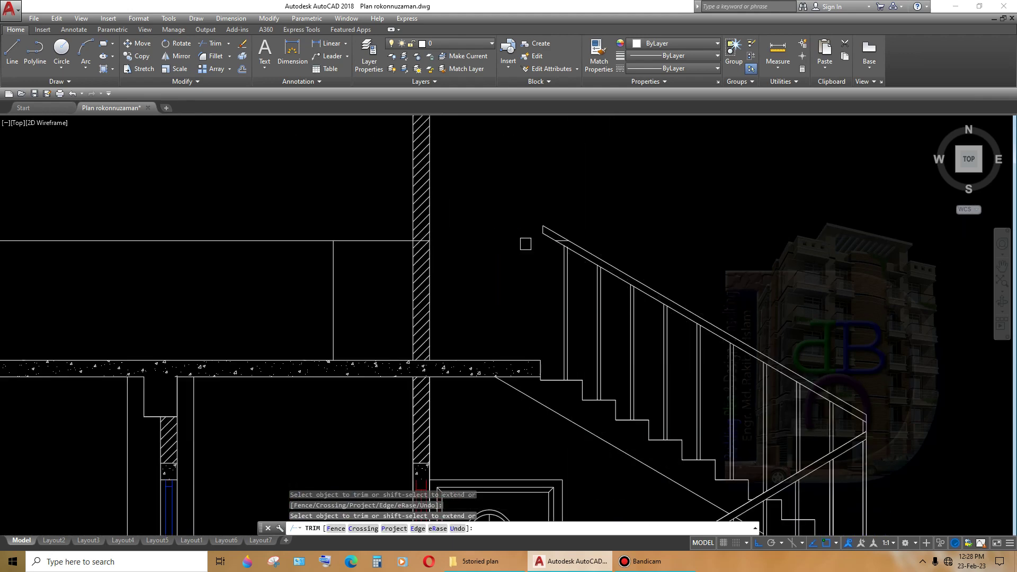
scroll(525, 244, up, 3)
- Delete the leftover stray line beside the staircase
click(567, 241)
key(Delete)
scroll(567, 241, down, 5)
scroll(658, 300, down, 2)
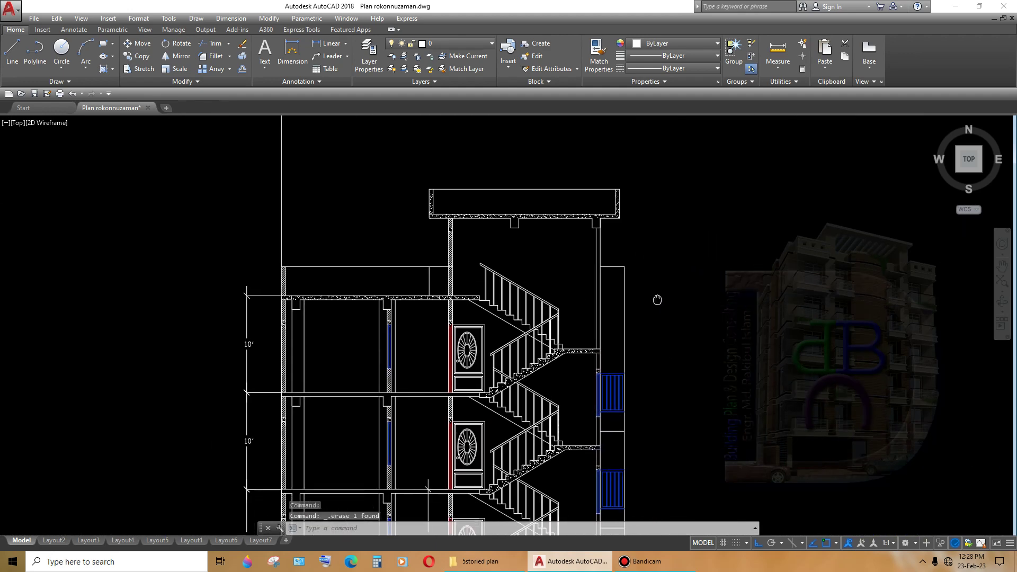
scroll(657, 299, up, 3)
scroll(662, 323, down, 3)
scroll(603, 312, up, 2)
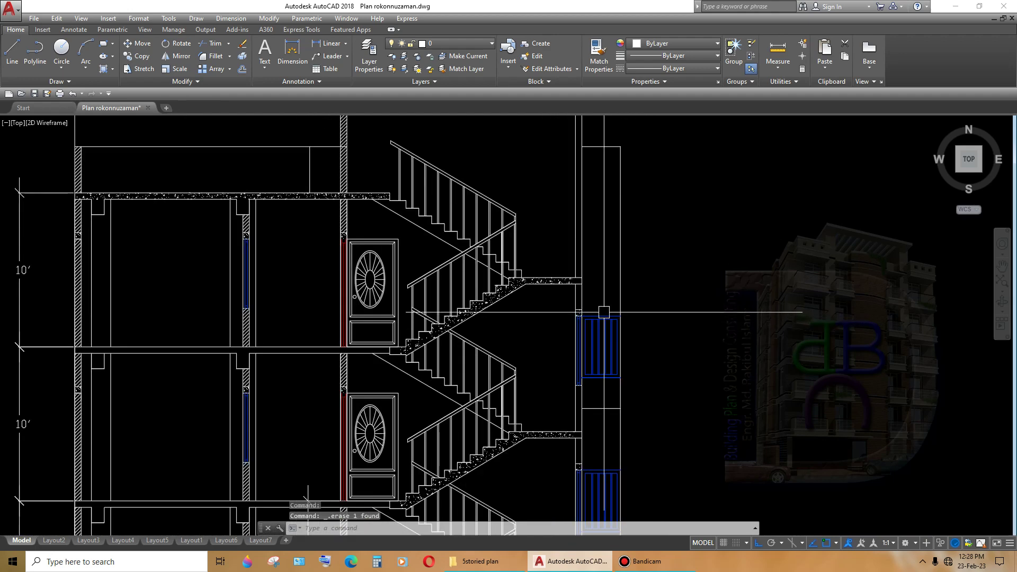
scroll(553, 270, up, 1)
scroll(621, 372, up, 1)
text(c)
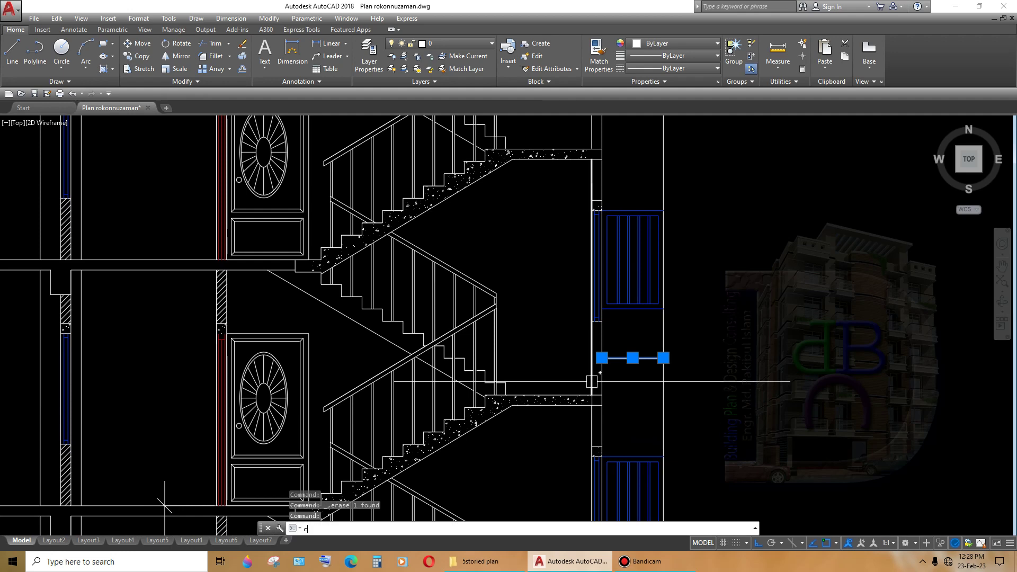
- Copy the selected short line down the stair section and end the copy
text(p)
key(Return)
middle_drag(623, 392, 602, 338)
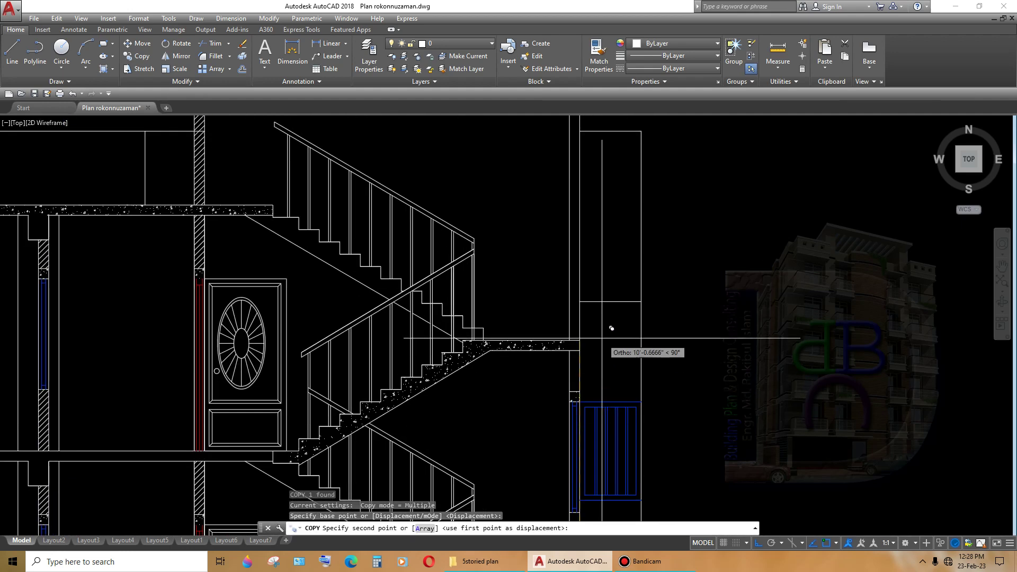
scroll(669, 364, down, 5)
key(Return)
- Zoom and pan across the section to review the stair side
mouse_move(671, 331)
middle_down()
mouse_move(675, 350)
mouse_move(681, 304)
mouse_move(690, 304)
middle_up()
scroll(628, 340, down, 2)
scroll(600, 247, up, 2)
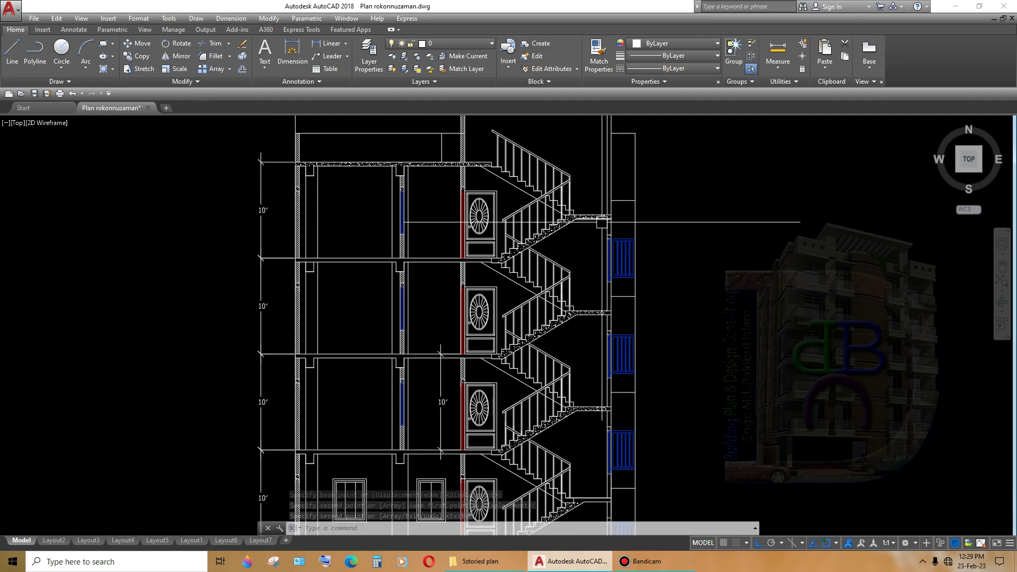
scroll(679, 433, up, 3)
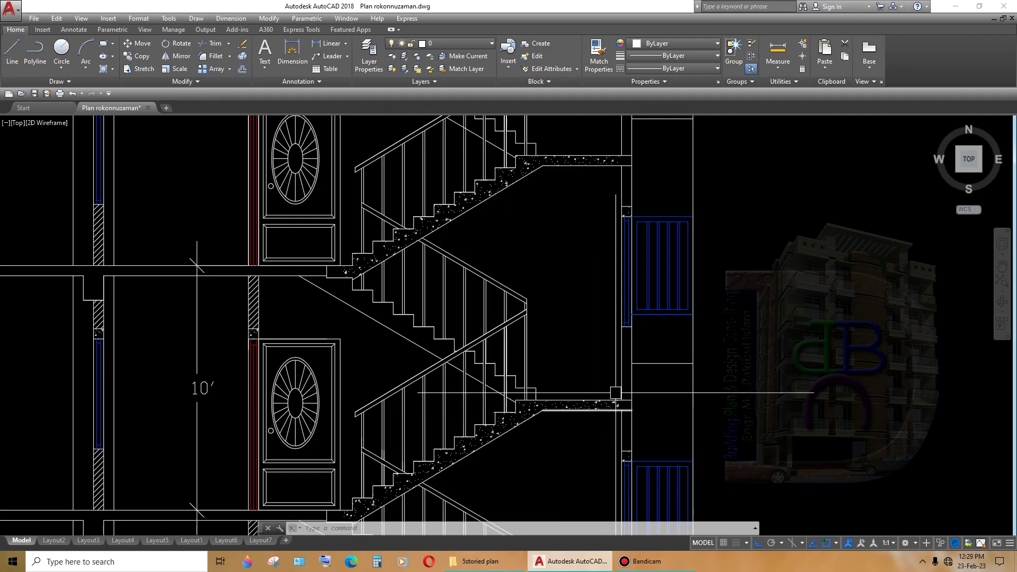
scroll(620, 309, up, 2)
scroll(620, 308, down, 1)
scroll(607, 240, down, 1)
scroll(608, 240, down, 1)
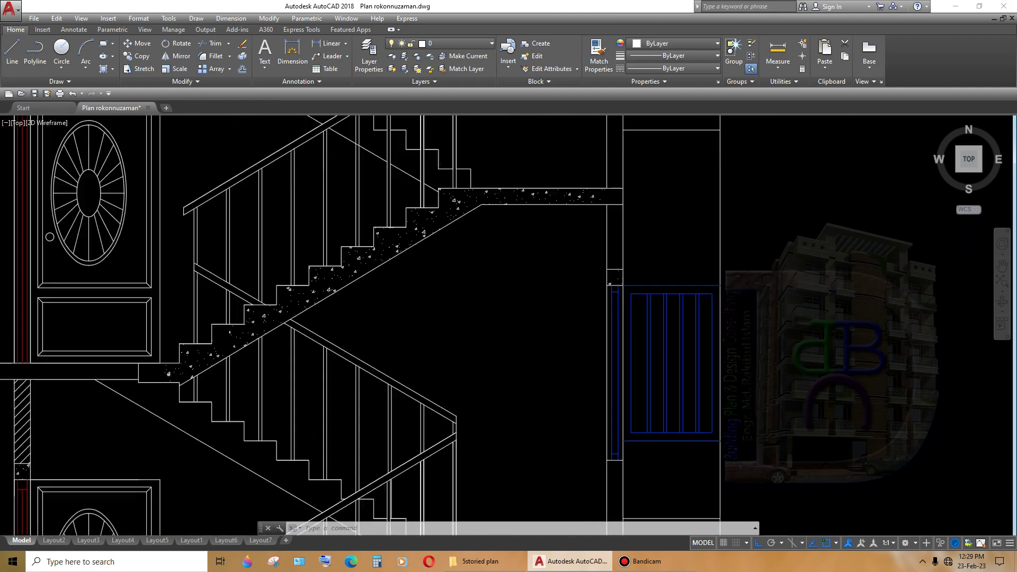
scroll(625, 238, down, 2)
scroll(640, 233, up, 2)
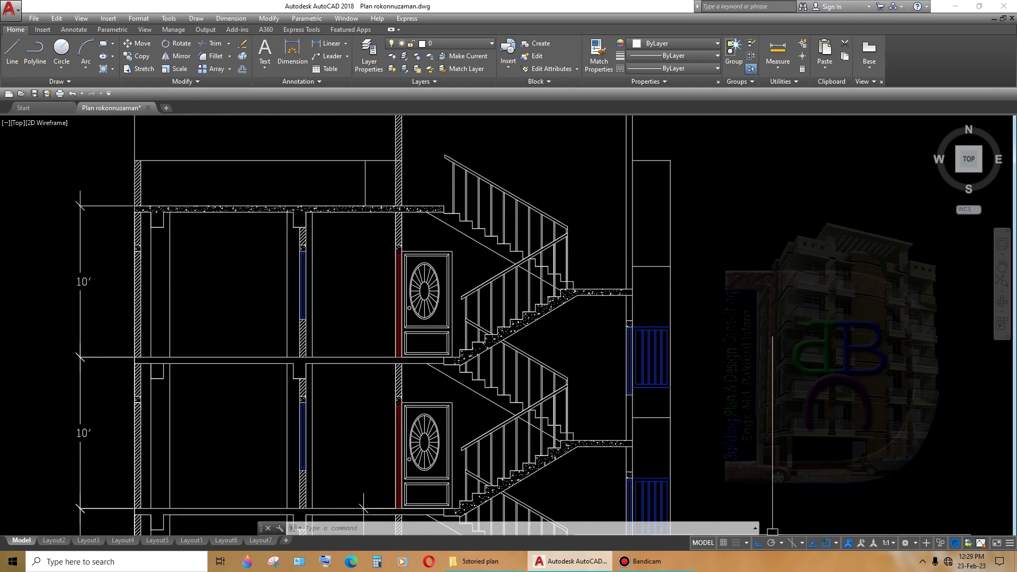
scroll(622, 293, down, 2)
scroll(619, 241, up, 3)
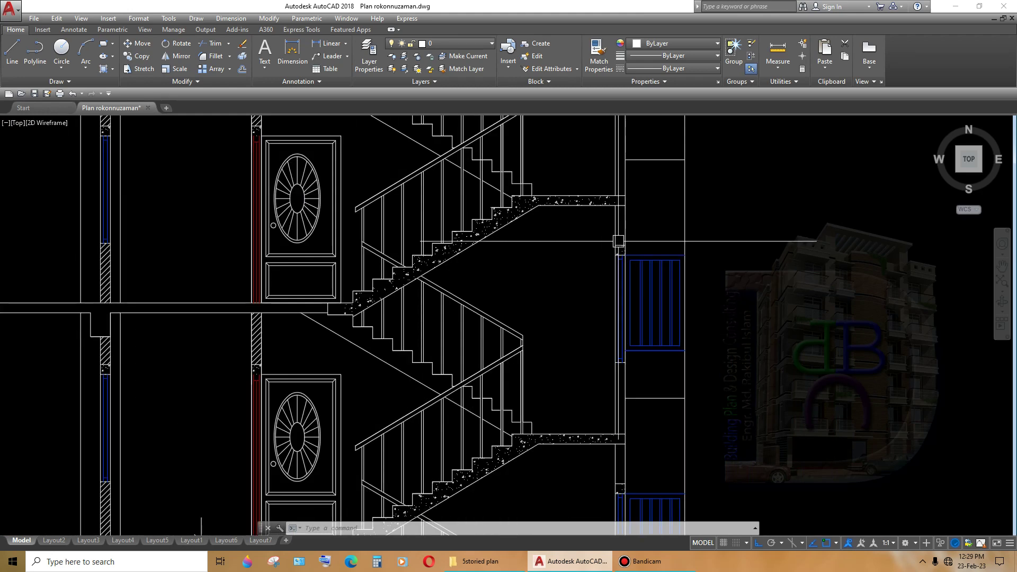
middle_drag(618, 241, 633, 299)
scroll(673, 339, up, 1)
scroll(688, 268, up, 1)
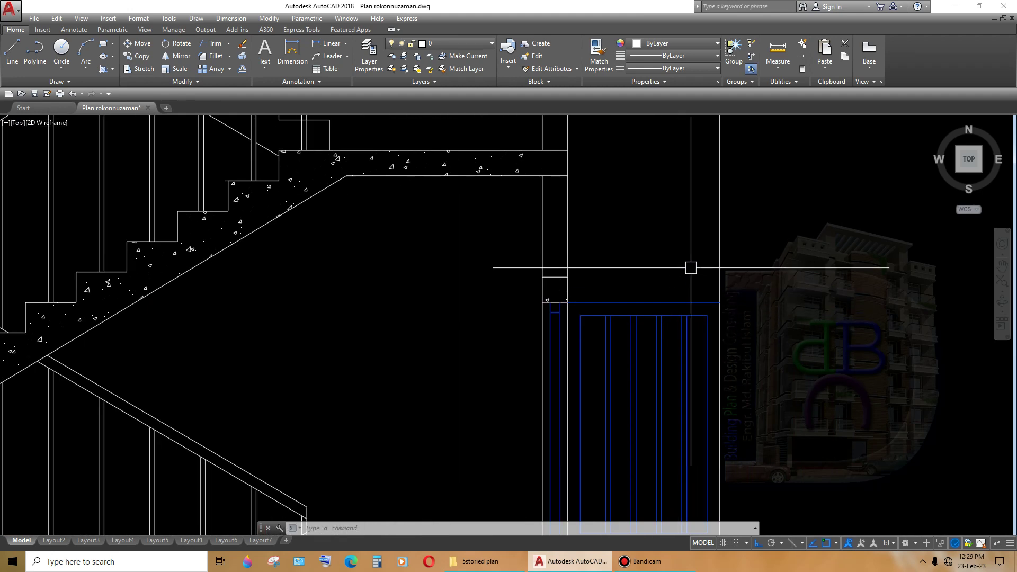
scroll(662, 289, down, 3)
scroll(695, 275, down, 1)
- Window-select the blue railing panel, then clear that selection
click(703, 264)
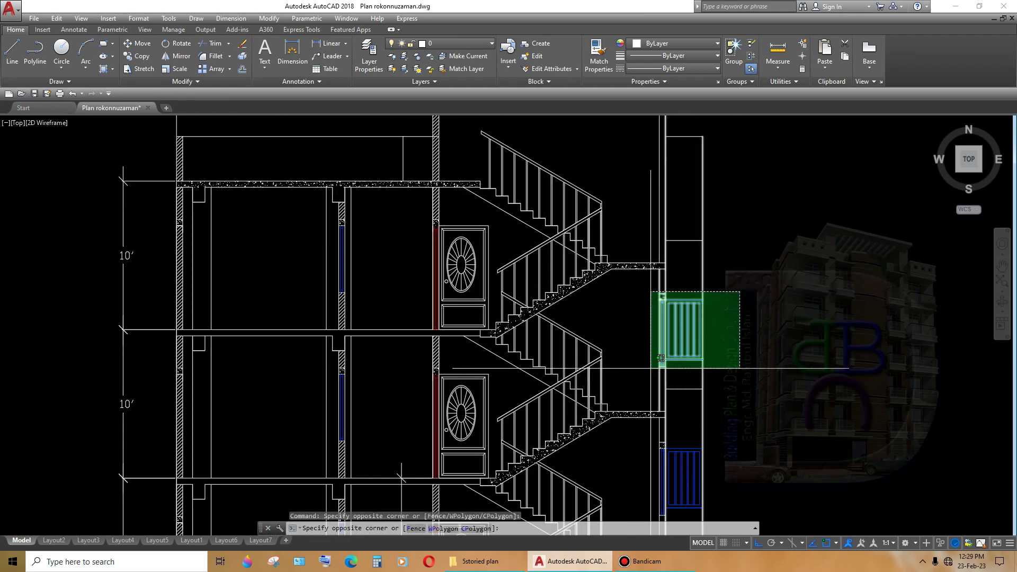
click(657, 363)
scroll(678, 318, up, 2)
middle_drag(698, 352, 698, 384)
scroll(677, 390, up, 3)
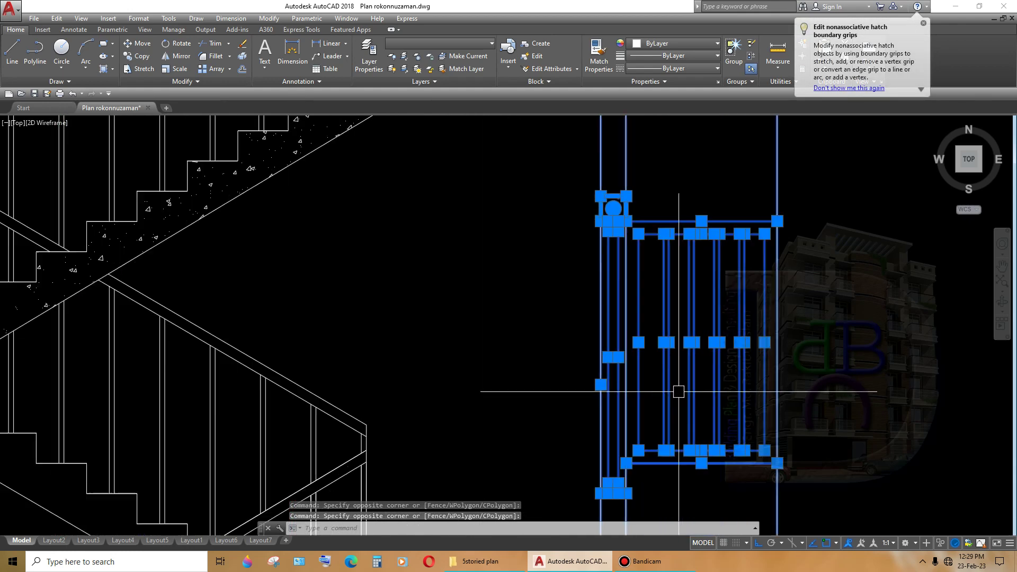
key(Escape)
- Select the railing edge lines and the short lines between them
scroll(630, 206, up, 3)
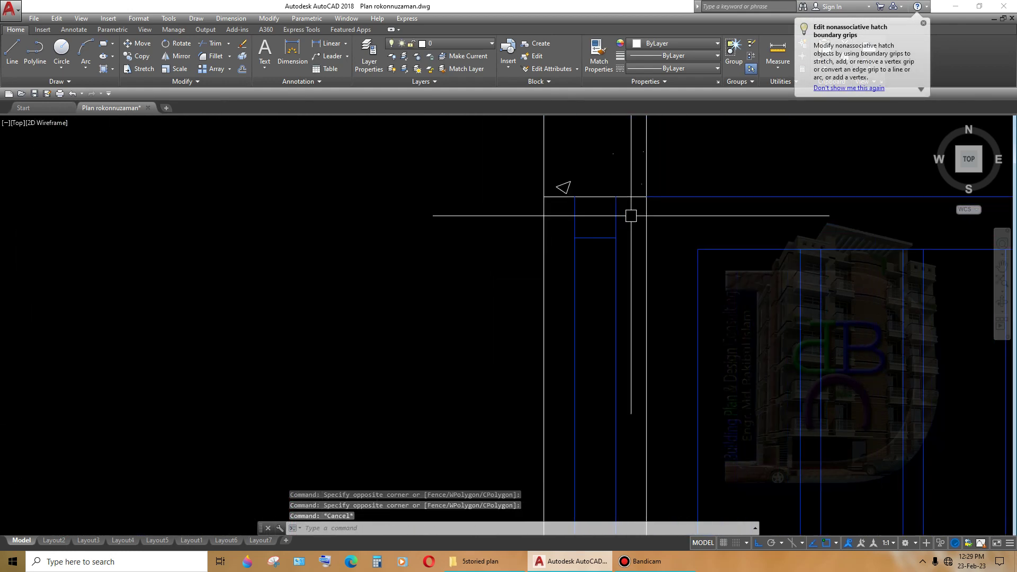
click(628, 215)
click(551, 288)
scroll(587, 229, down, 4)
scroll(612, 256, up, 5)
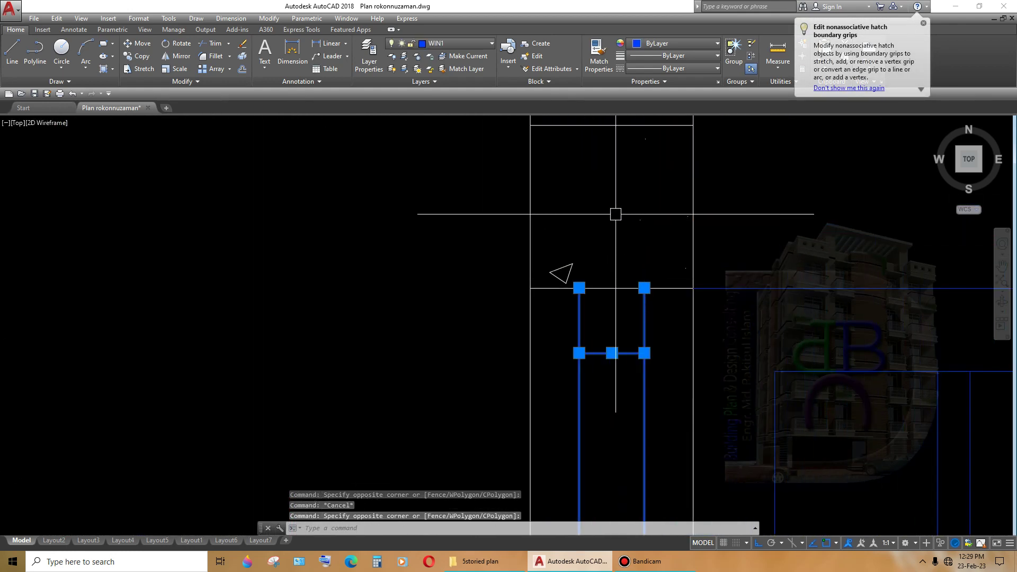
scroll(613, 211, down, 2)
scroll(642, 166, down, 2)
click(613, 267)
scroll(613, 267, down, 5)
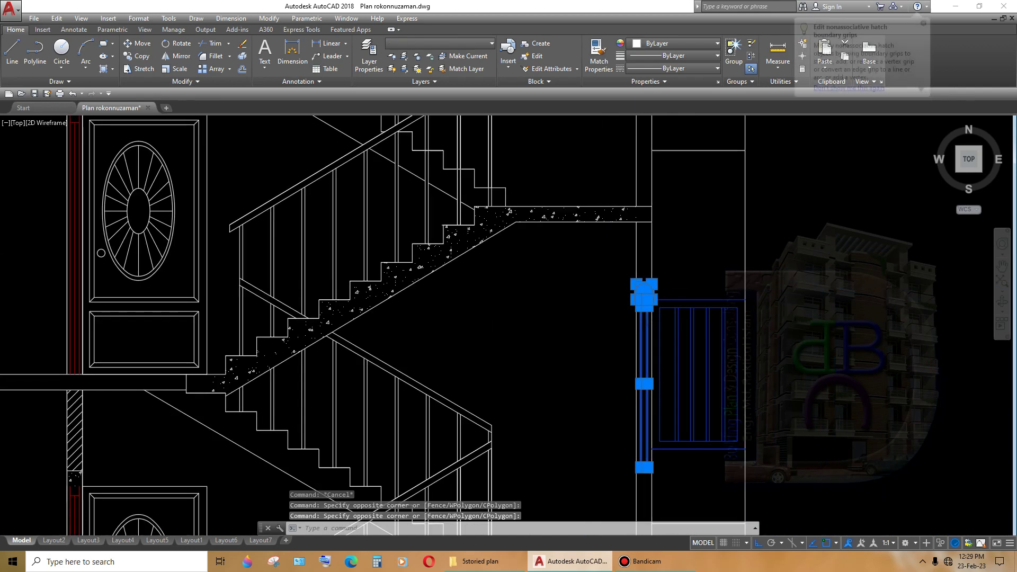
scroll(673, 331, up, 5)
scroll(614, 404, up, 2)
click(614, 384)
click(597, 418)
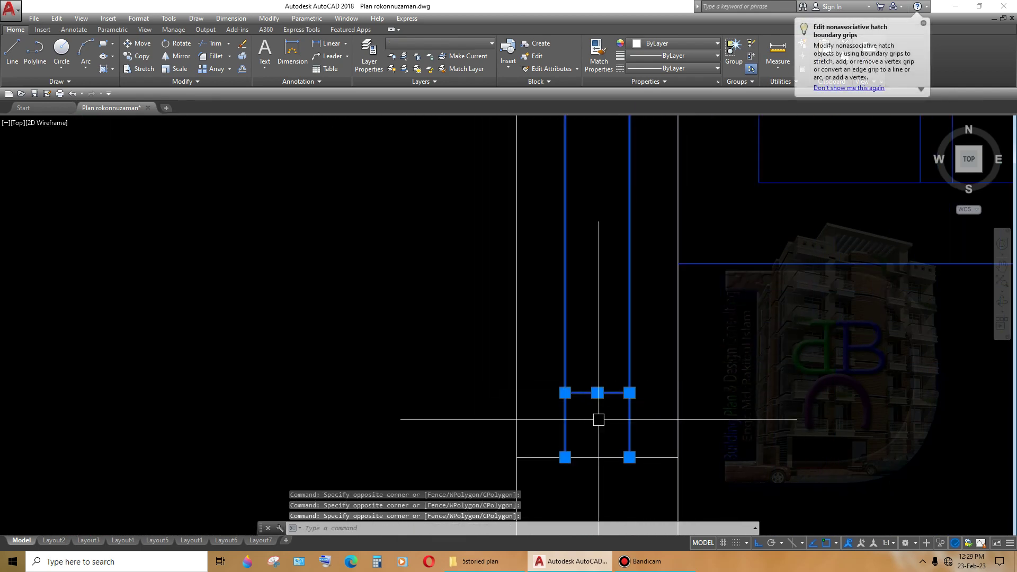
scroll(635, 386, down, 3)
scroll(655, 370, up, 3)
scroll(634, 404, down, 4)
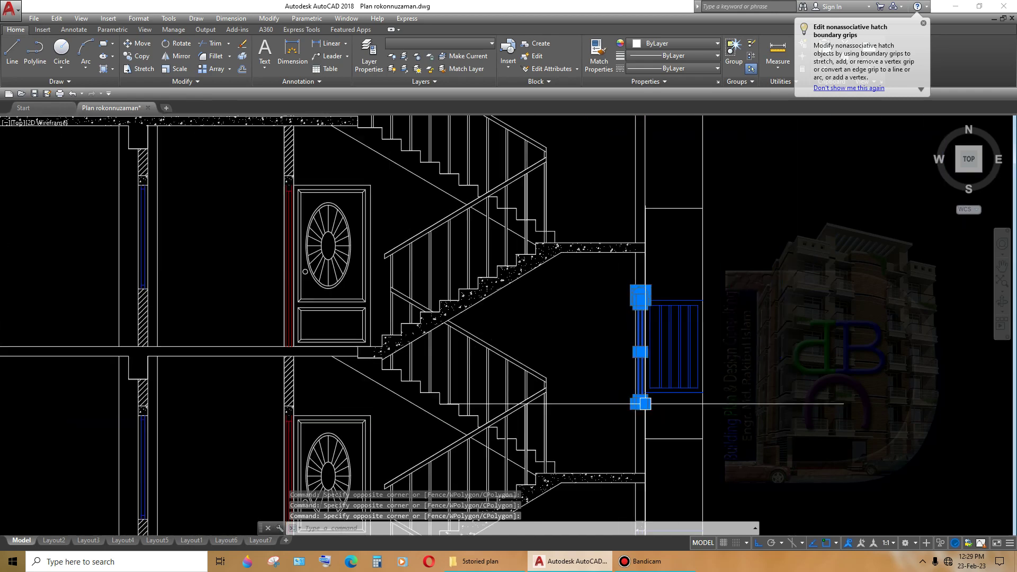
scroll(637, 440, up, 2)
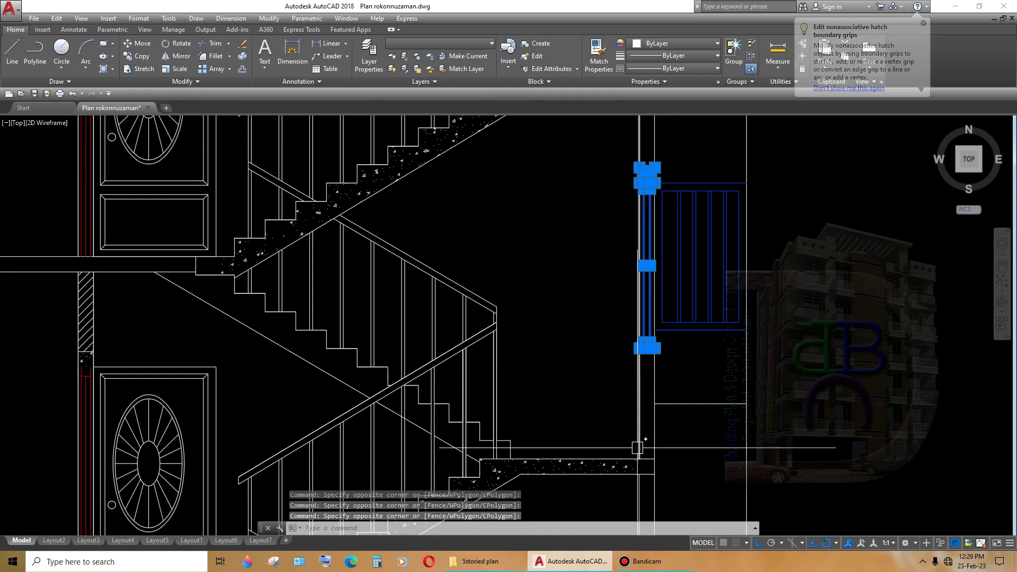
- Copy the eight-object window element to a new spot along the stair-side wall
text(cp)
key(Return)
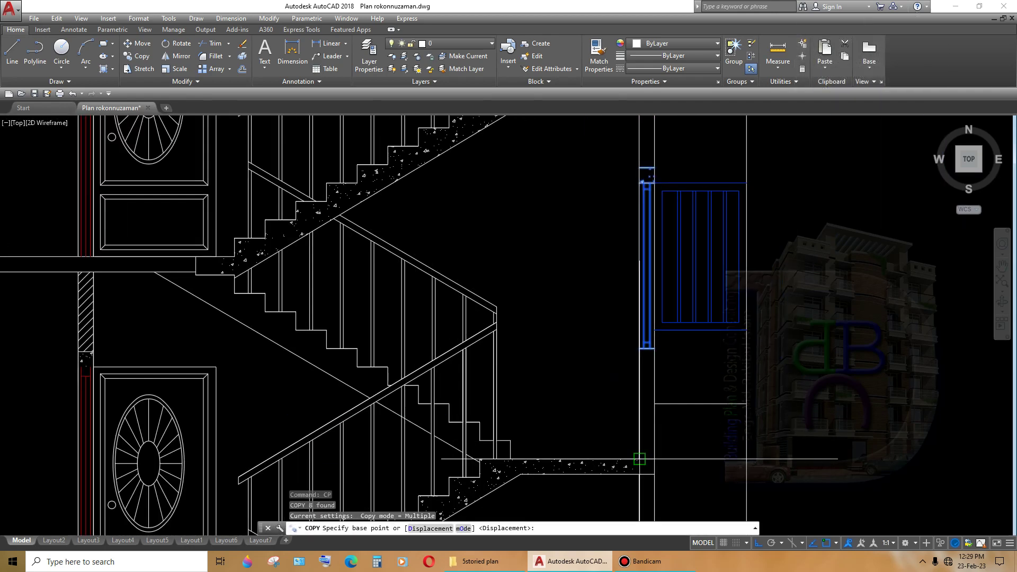
click(639, 459)
scroll(639, 459, down, 3)
scroll(625, 403, up, 2)
scroll(617, 394, up, 2)
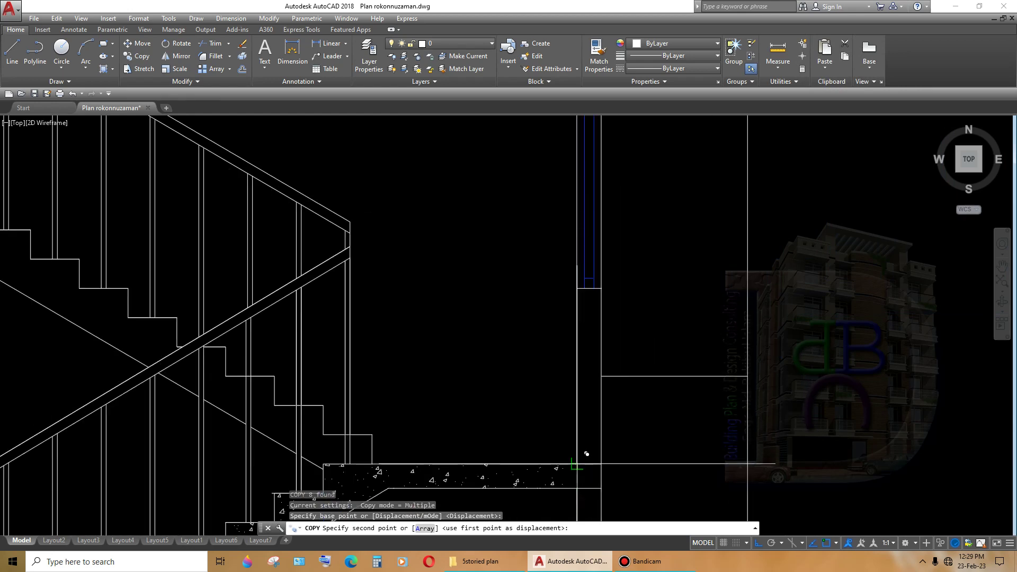
scroll(577, 463, down, 3)
click(612, 341)
key(Escape)
- Zoom out to frame the whole section and clear the command line
scroll(670, 374, up, 3)
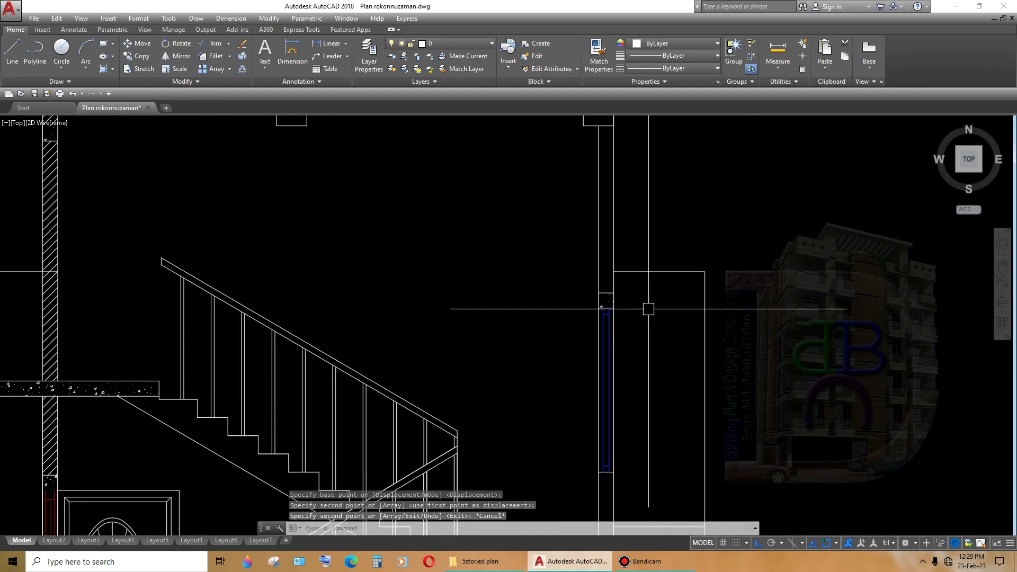
scroll(648, 309, down, 3)
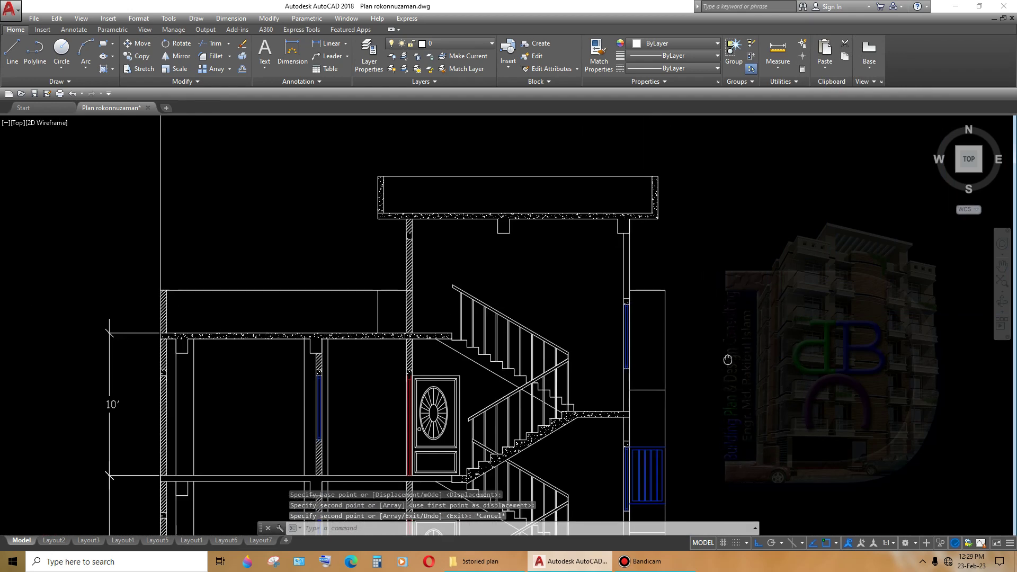
scroll(731, 359, down, 3)
scroll(627, 285, down, 1)
middle_drag(627, 285, 697, 257)
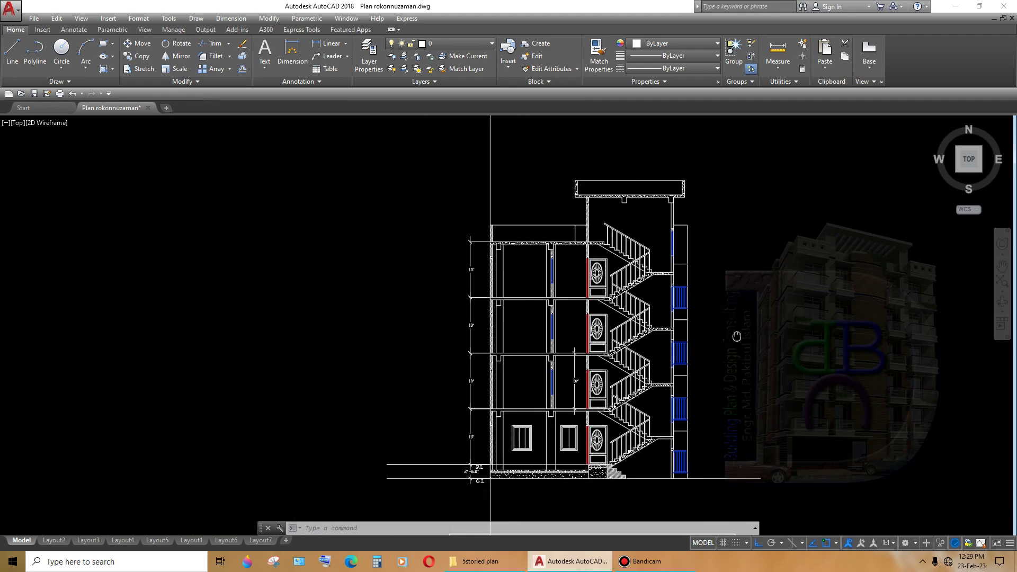
middle_drag(736, 336, 734, 339)
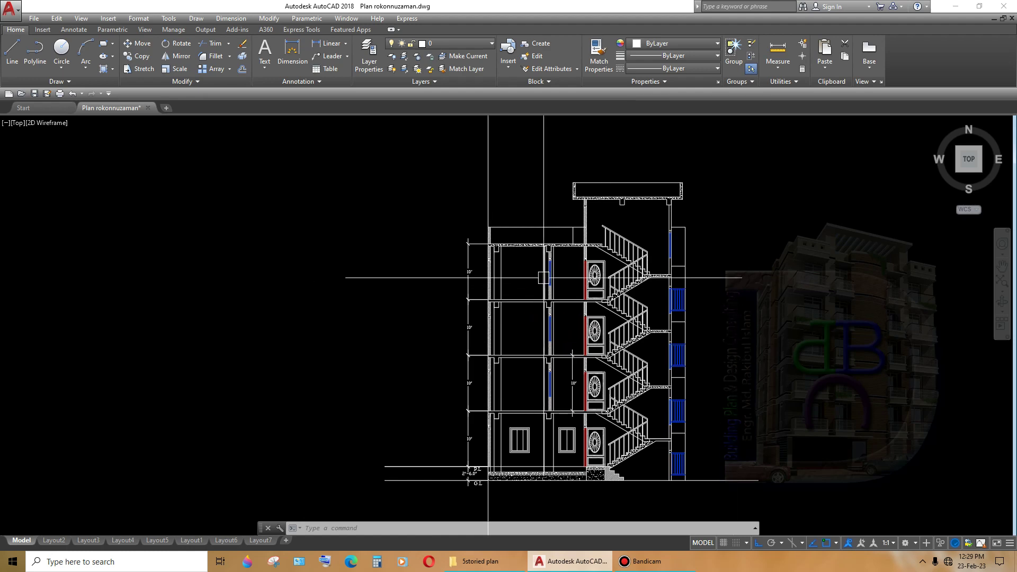
scroll(541, 272, up, 2)
key(BackSpace)
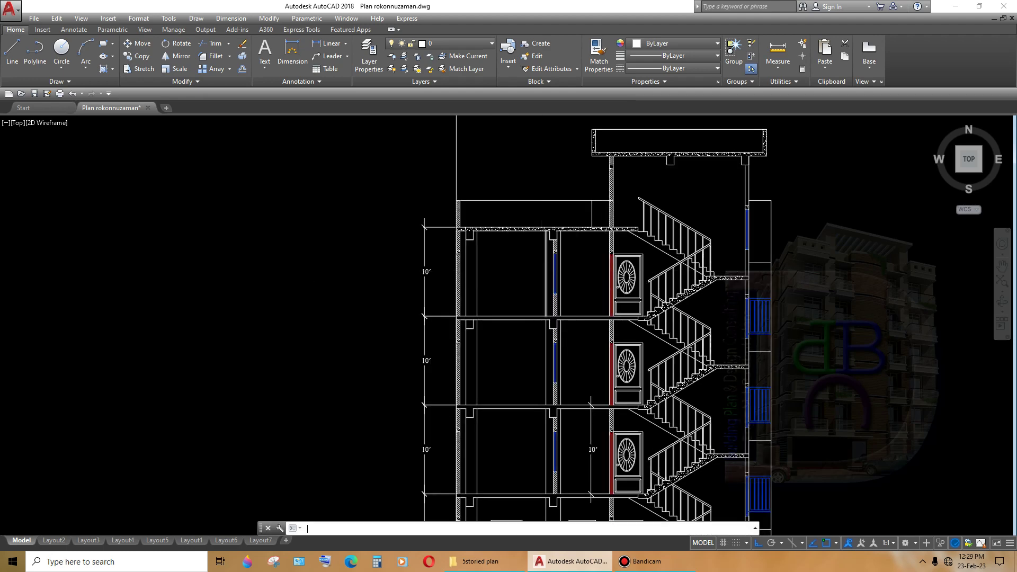
- Start HATCH and pick two enclosed wall strips beside the stair
text(h)
key(Return)
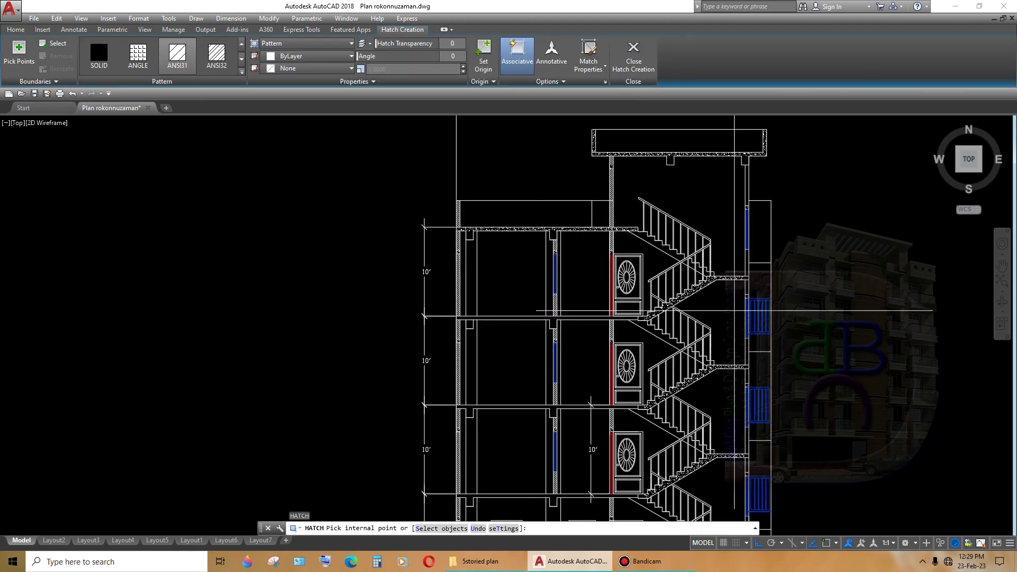
scroll(702, 288, up, 4)
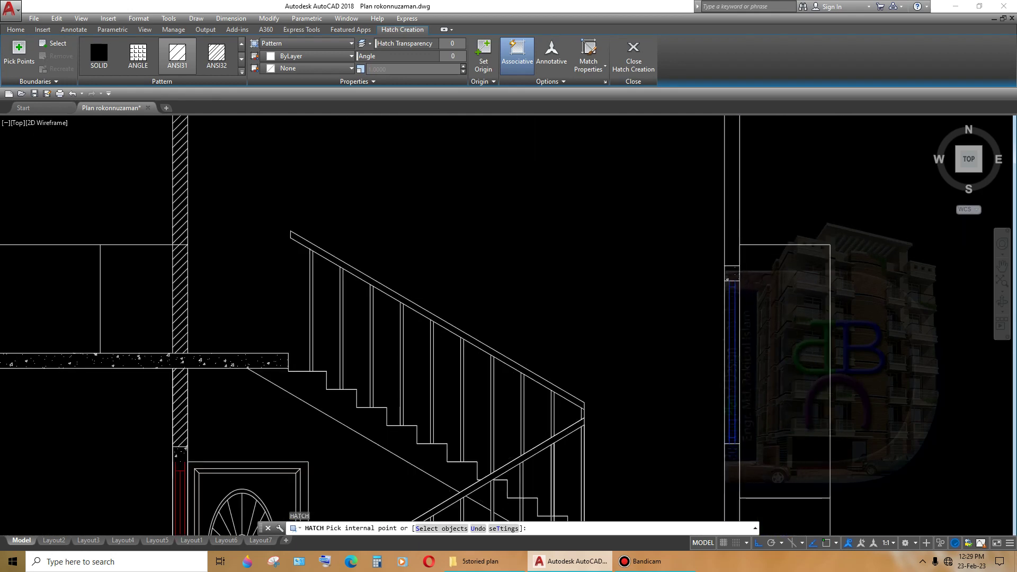
click(408, 511)
scroll(735, 312, down, 3)
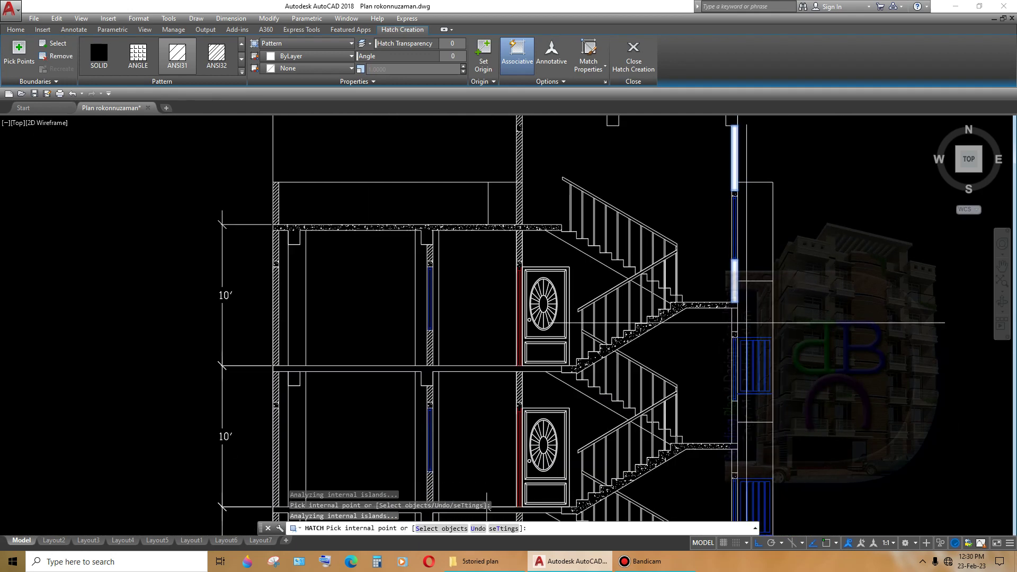
scroll(735, 312, up, 5)
click(735, 312)
scroll(735, 312, down, 4)
scroll(741, 344, up, 4)
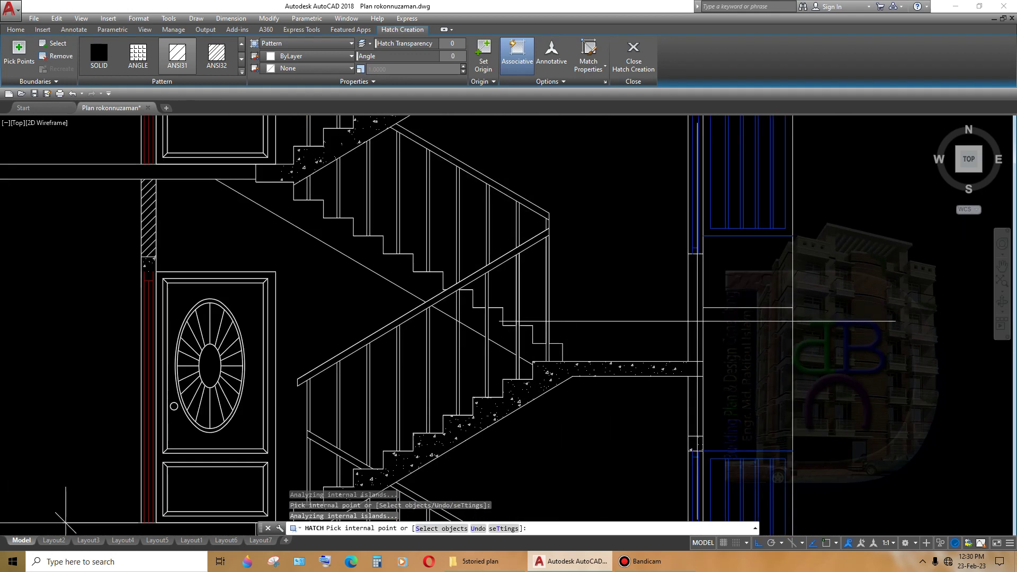
scroll(747, 382, down, 3)
- Undo the two wrong picks and hatch the wall strip on another floor instead
middle_drag(742, 371, 746, 391)
scroll(731, 360, up, 1)
scroll(715, 329, up, 3)
scroll(710, 344, down, 2)
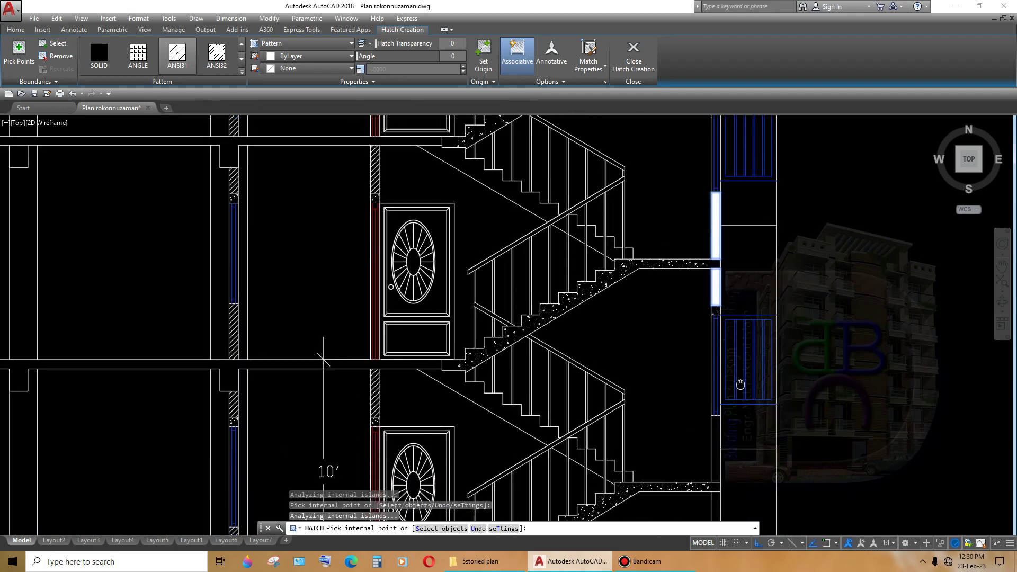
scroll(707, 370, up, 4)
scroll(734, 388, down, 3)
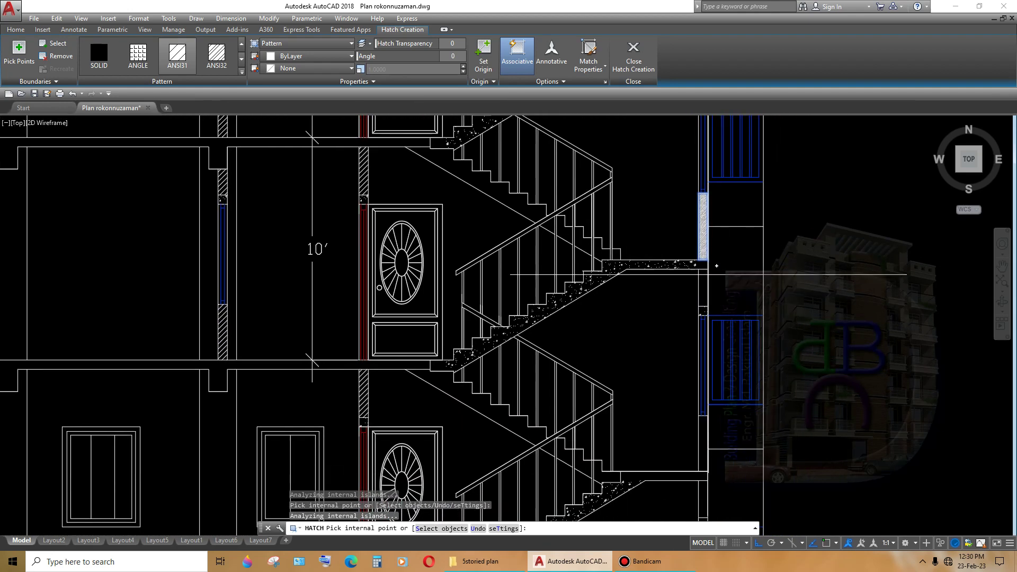
scroll(712, 265, up, 2)
scroll(708, 258, down, 1)
scroll(699, 265, up, 2)
scroll(689, 296, down, 3)
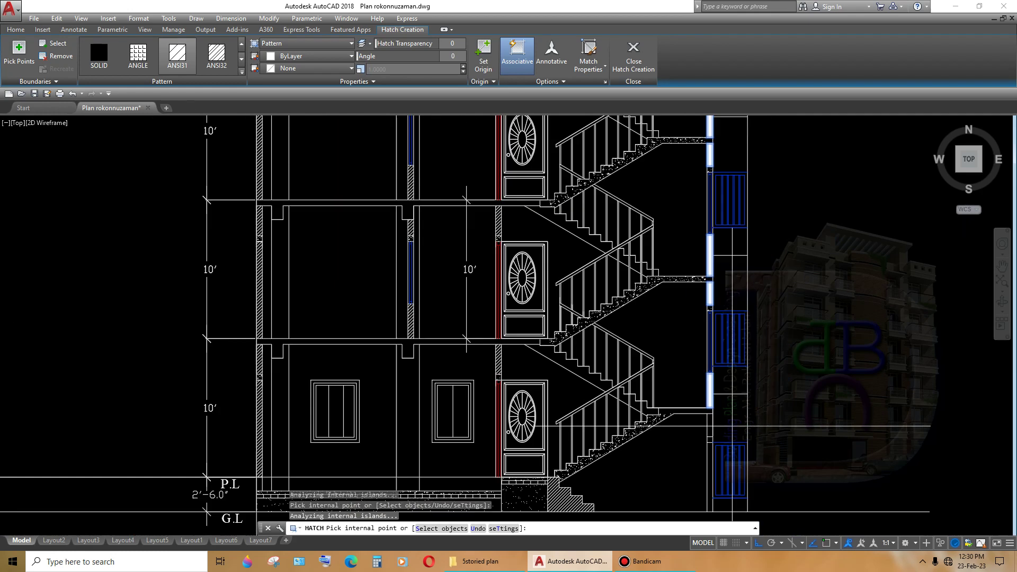
scroll(683, 297, up, 2)
scroll(678, 289, up, 2)
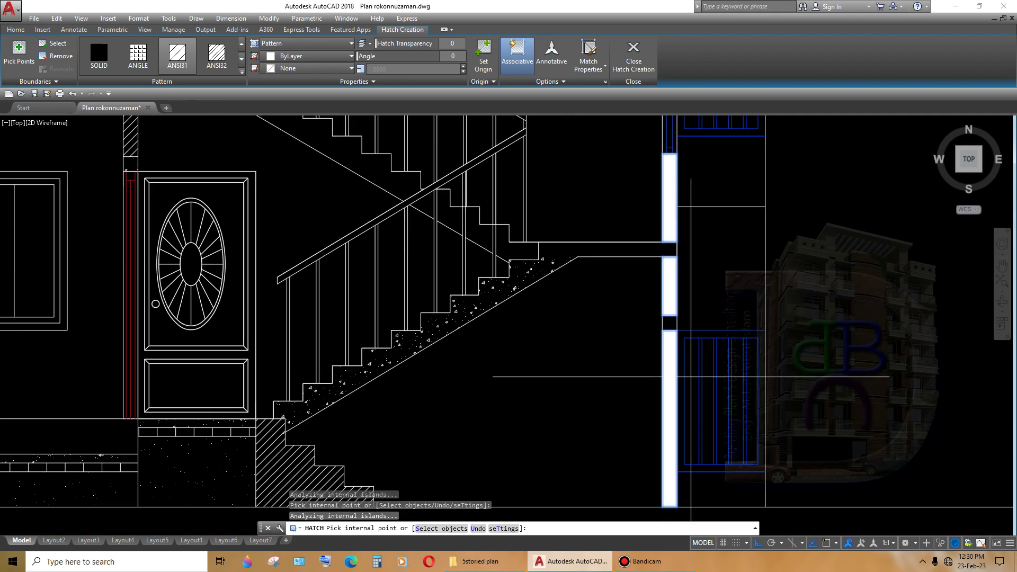
middle_drag(690, 376, 688, 317)
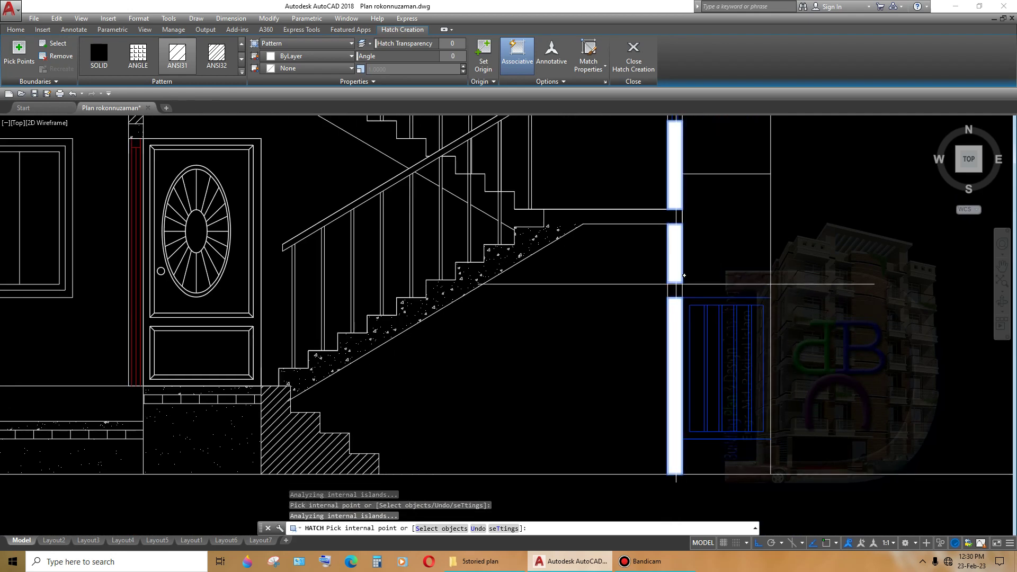
key(ctrl+z)
key(ctrl+z)
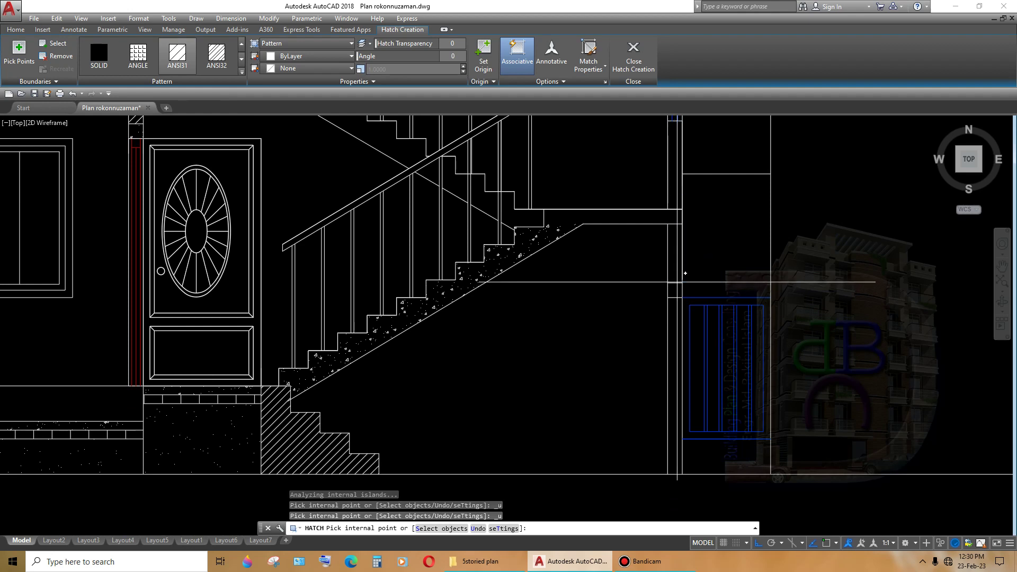
scroll(677, 282, down, 3)
scroll(704, 345, up, 2)
scroll(738, 402, up, 2)
click(737, 402)
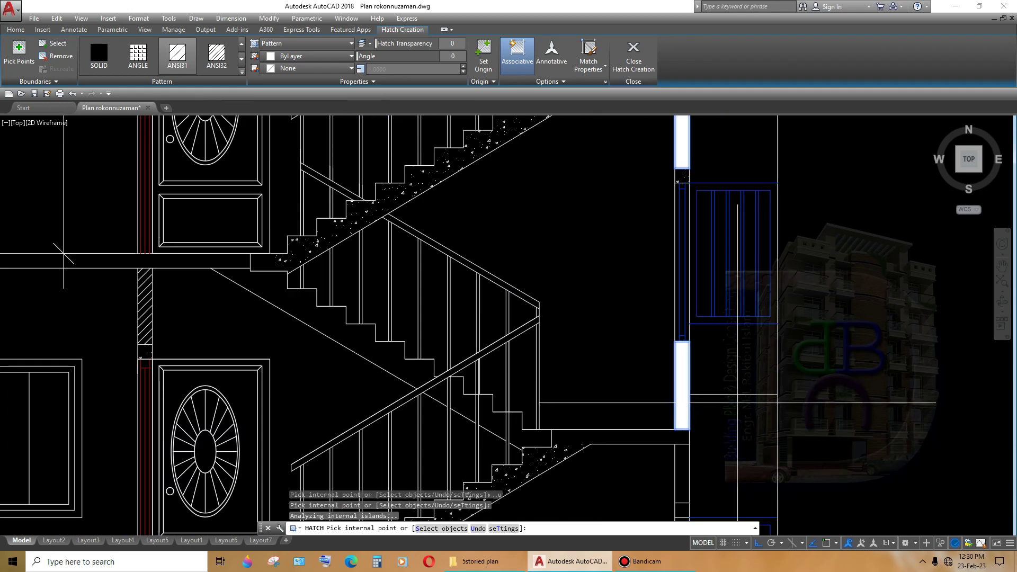
scroll(63, 257, down, 3)
- End the hatch, then window-select and delete the stray lines near the stair
key(Escape)
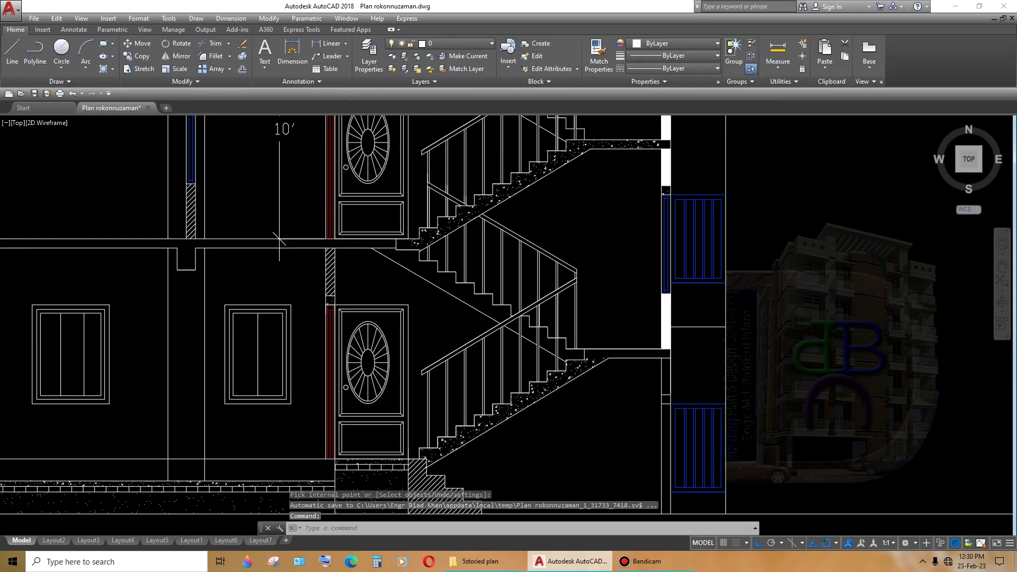
scroll(652, 411, up, 4)
click(683, 423)
click(653, 411)
scroll(653, 412, down, 2)
key(Delete)
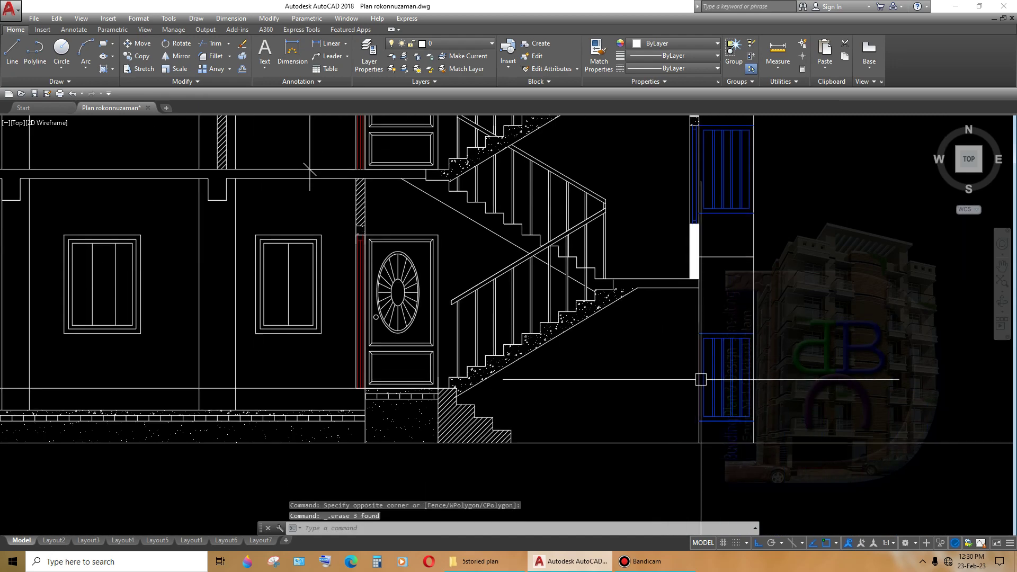
scroll(688, 381, down, 1)
scroll(716, 367, up, 2)
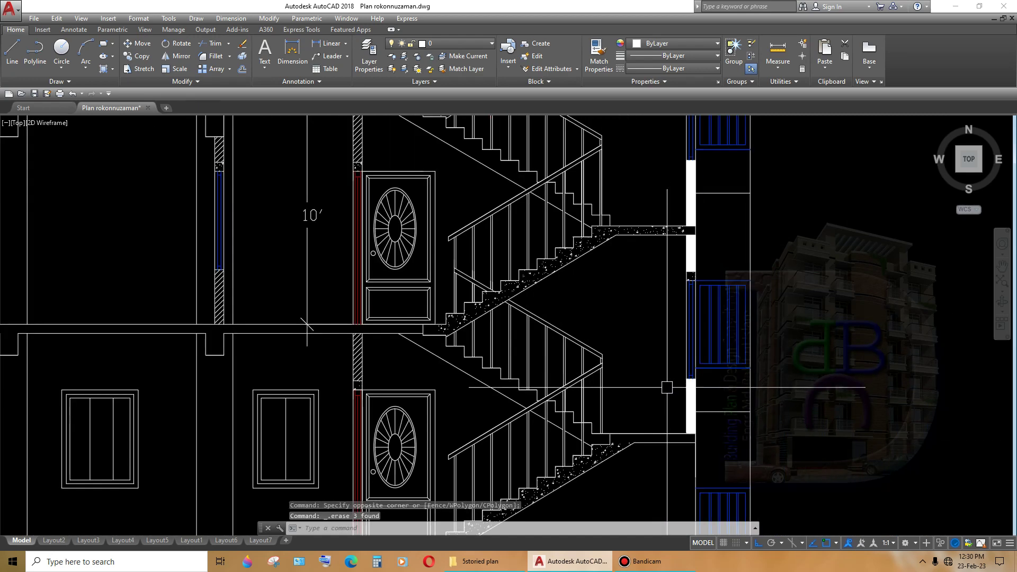
- Match the stair-side wall hatch to the diagonally hatched wall using MATCHPROP
text(ma)
key(Return)
scroll(667, 387, up, 1)
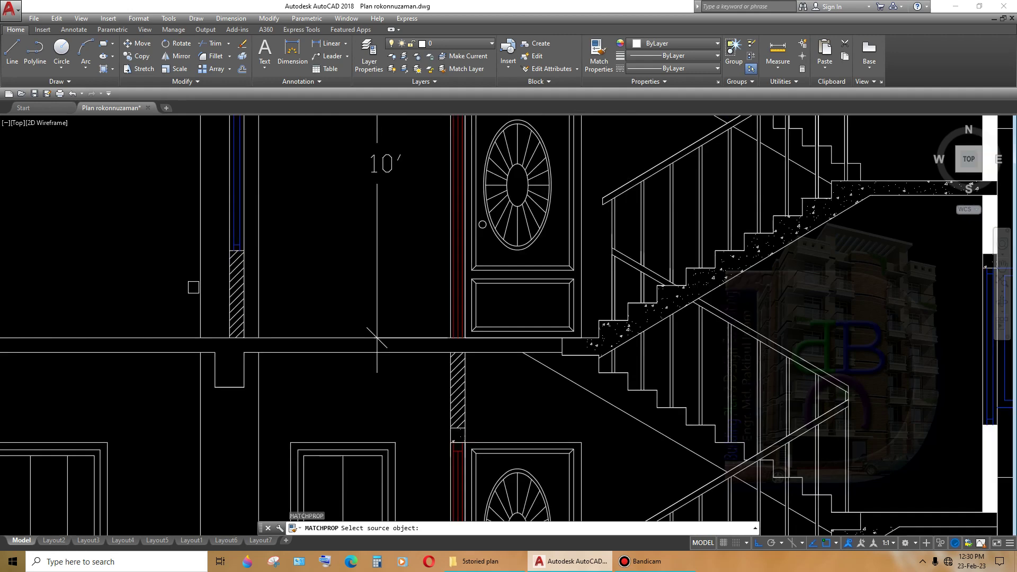
scroll(582, 371, up, 2)
click(235, 265)
scroll(608, 363, down, 3)
scroll(597, 268, up, 3)
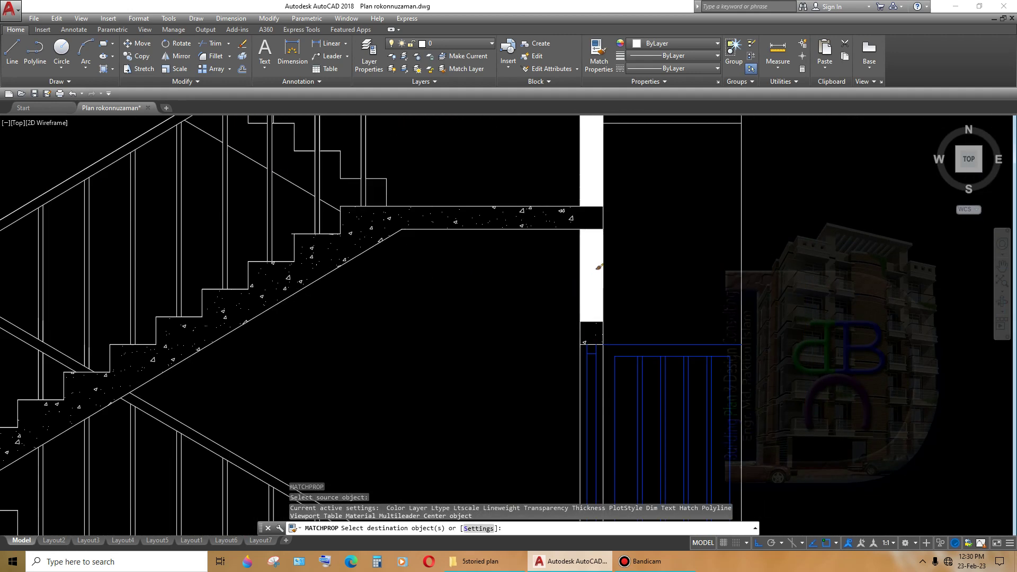
click(595, 272)
scroll(686, 371, down, 5)
key(Return)
scroll(597, 336, up, 9)
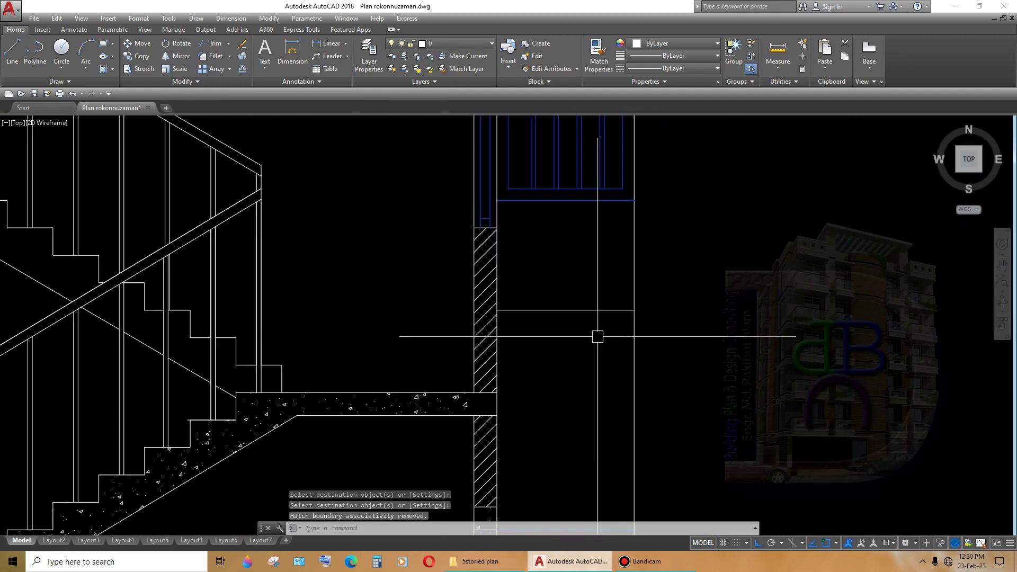
scroll(597, 335, down, 3)
- Delete the concrete hatch on one stair flight
middle_drag(483, 403, 505, 360)
scroll(505, 360, down, 1)
click(492, 349)
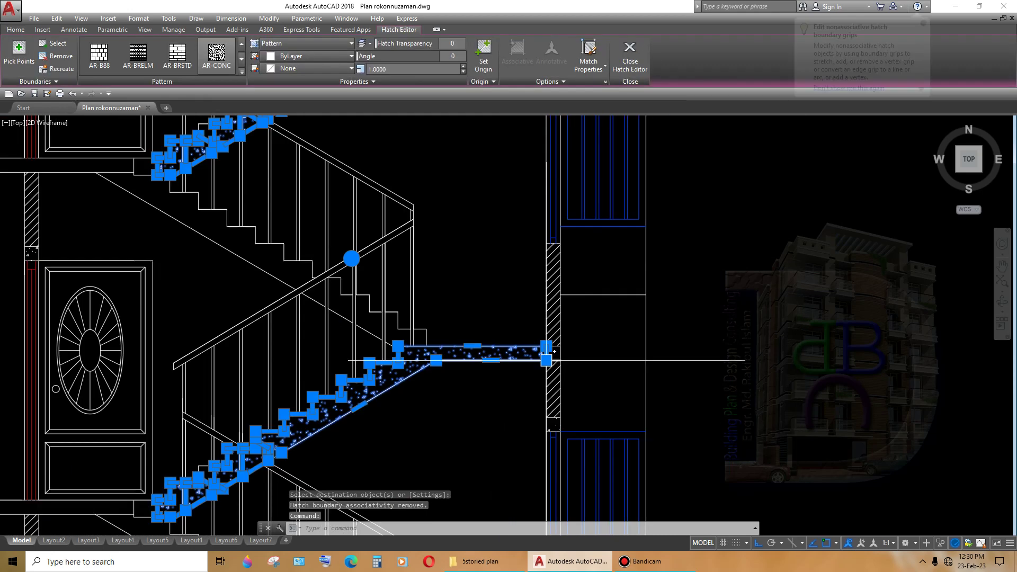
scroll(530, 370, down, 3)
scroll(545, 392, down, 2)
key(Delete)
scroll(544, 393, down, 3)
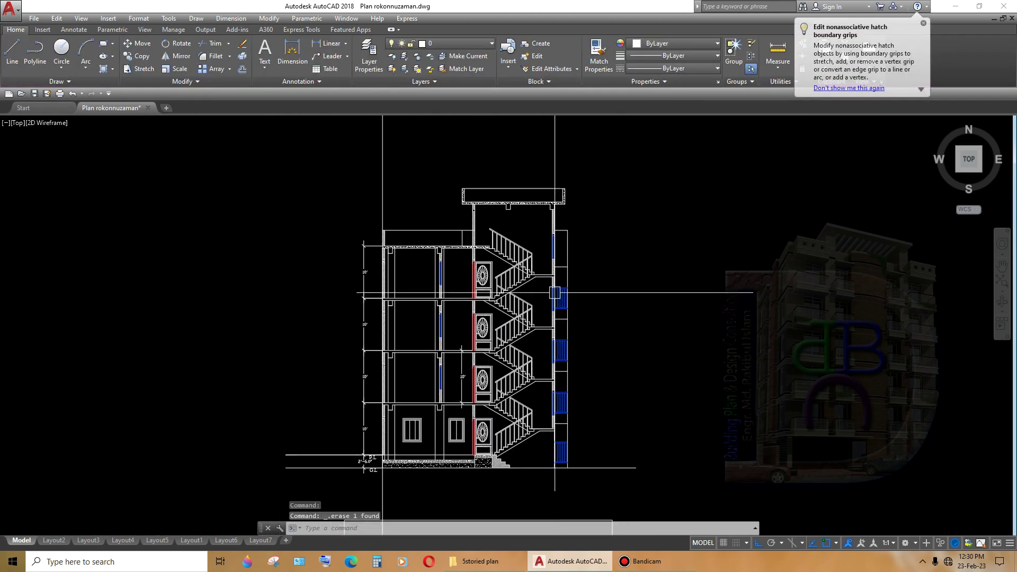
scroll(572, 427, up, 3)
- Select and then deselect the roof slab hatch, framing the lower floors, stair and ground floor
middle_drag(572, 427, 573, 433)
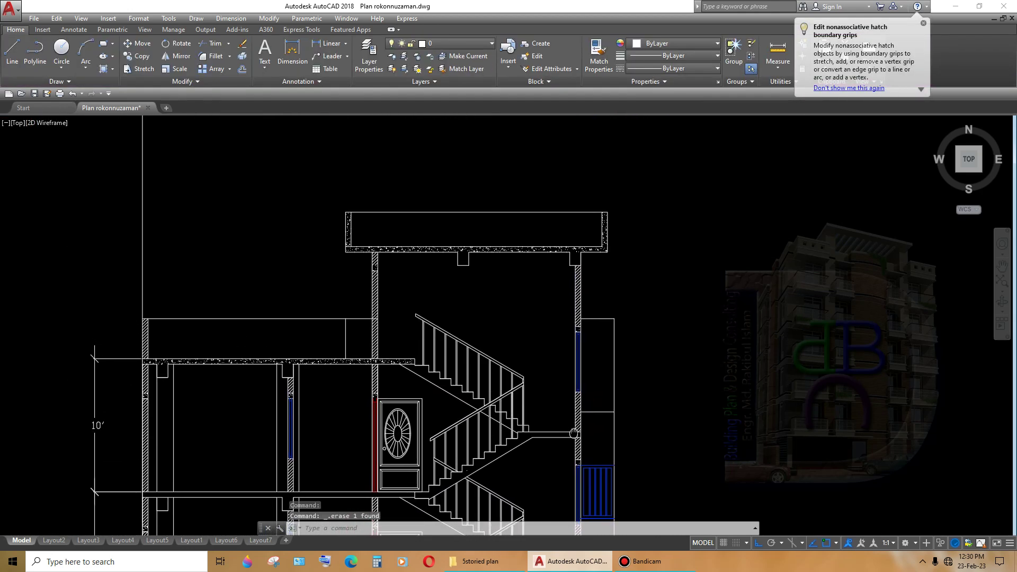
scroll(460, 318, up, 2)
scroll(460, 296, up, 2)
click(461, 211)
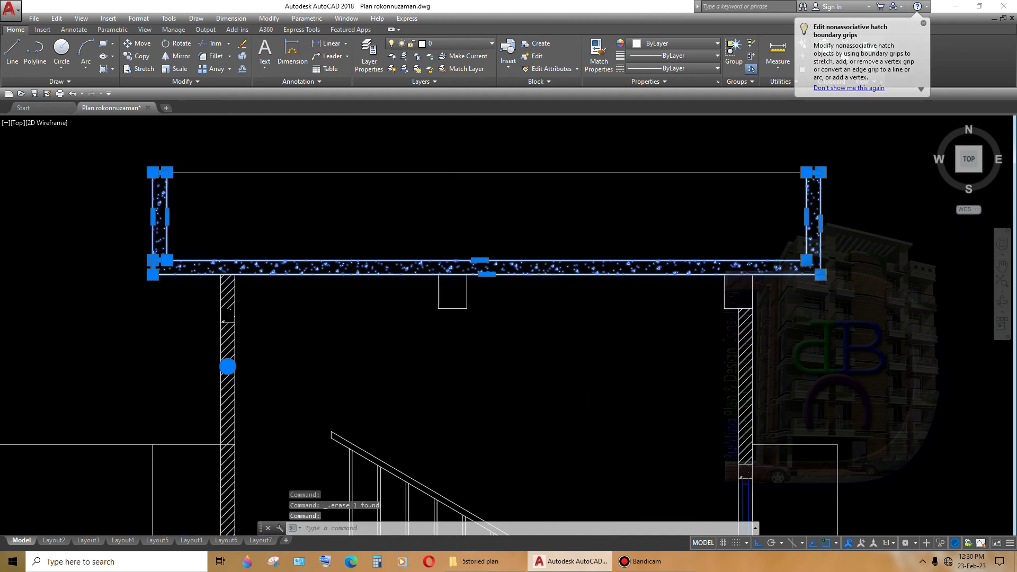
scroll(591, 307, down, 4)
middle_drag(543, 306, 591, 306)
mouse_move(524, 468)
middle_down()
mouse_move(583, 321)
mouse_move(572, 267)
middle_up()
scroll(583, 320, down, 1)
scroll(583, 321, down, 5)
key(Escape)
scroll(572, 318, up, 5)
middle_drag(572, 344, 503, 320)
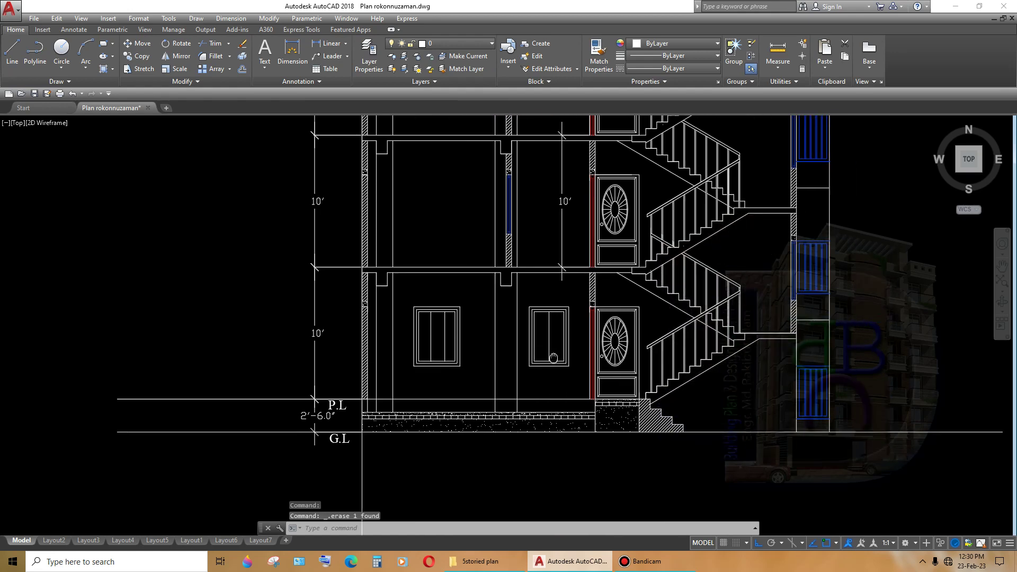
middle_drag(777, 353, 703, 370)
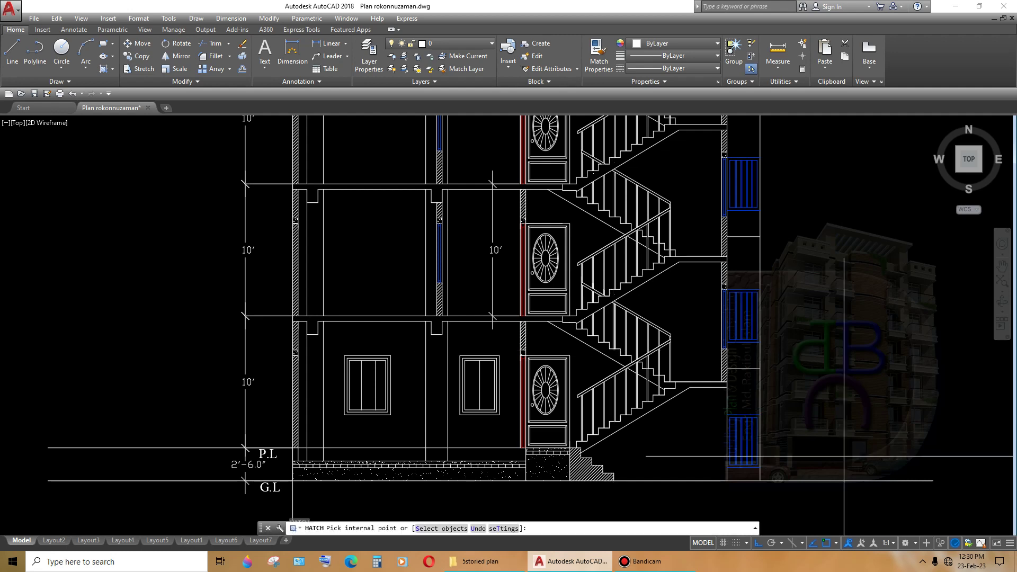
- Pick the area under the lower stair flight and the upper slab as hatch regions
scroll(624, 298, up, 2)
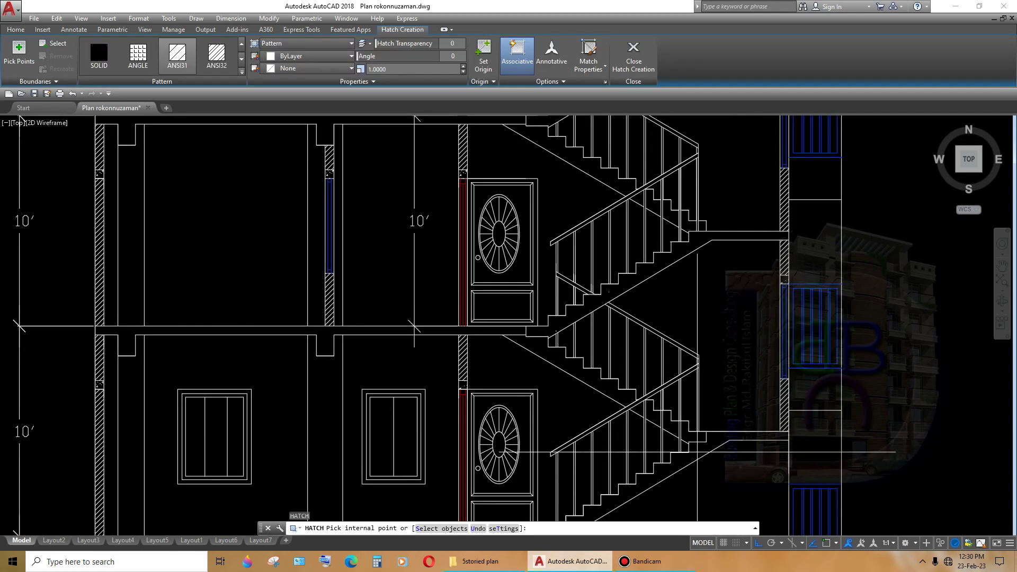
click(715, 450)
scroll(716, 451, down, 2)
scroll(716, 451, up, 1)
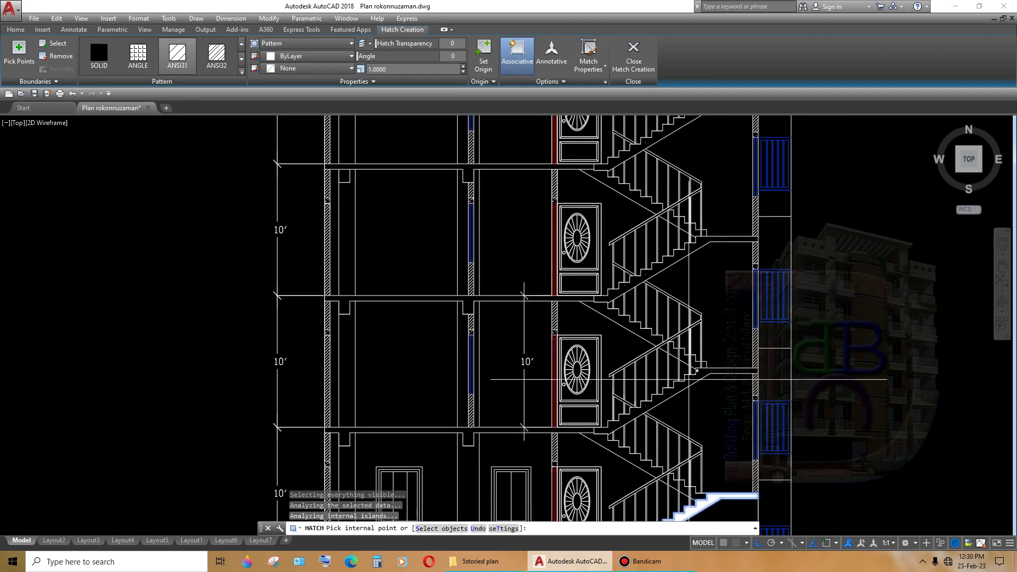
scroll(716, 451, up, 3)
scroll(615, 347, down, 4)
scroll(614, 347, down, 1)
scroll(615, 347, up, 3)
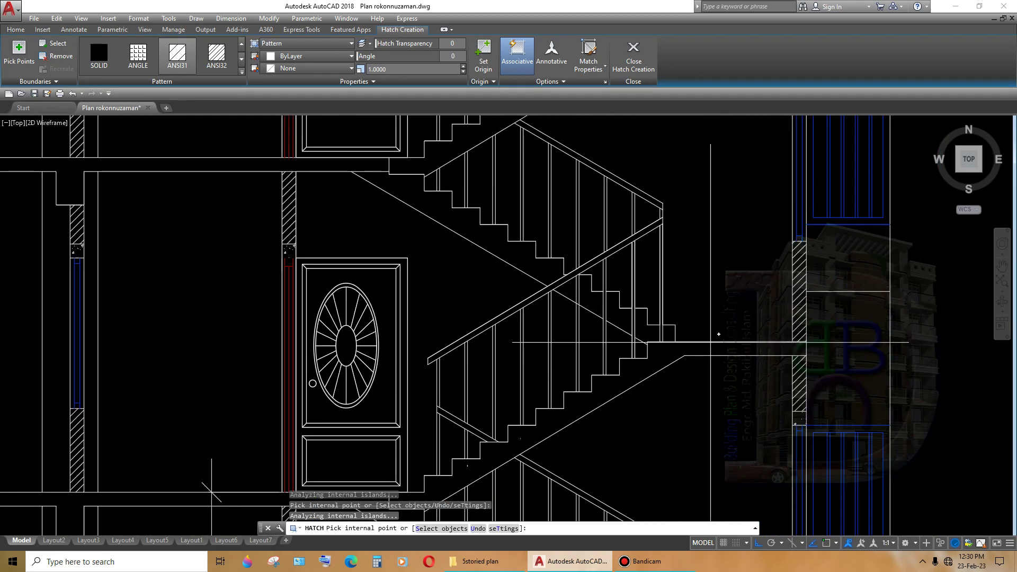
scroll(397, 443, down, 3)
scroll(694, 352, up, 3)
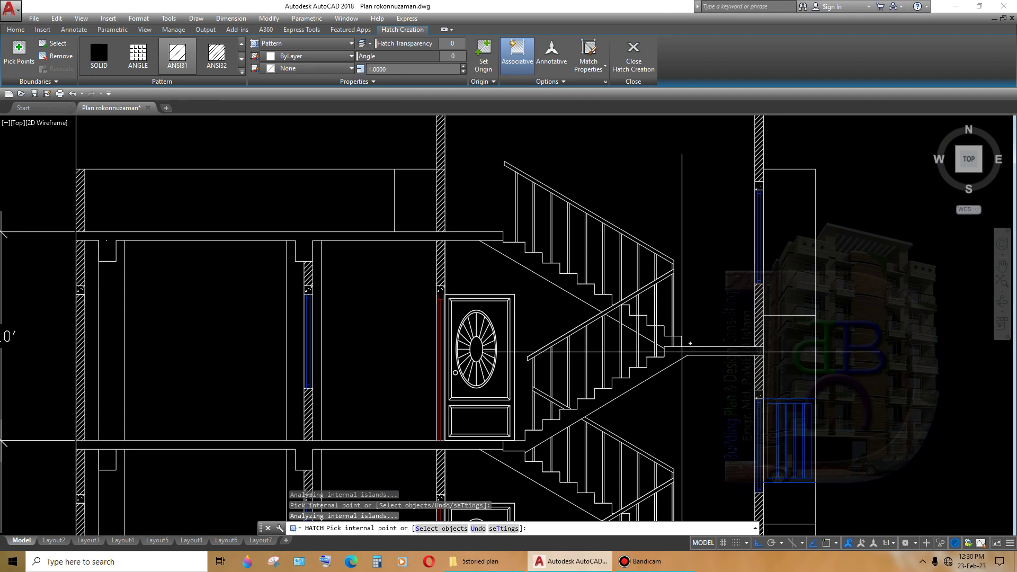
scroll(690, 343, down, 3)
scroll(740, 302, up, 2)
scroll(740, 303, up, 1)
click(740, 302)
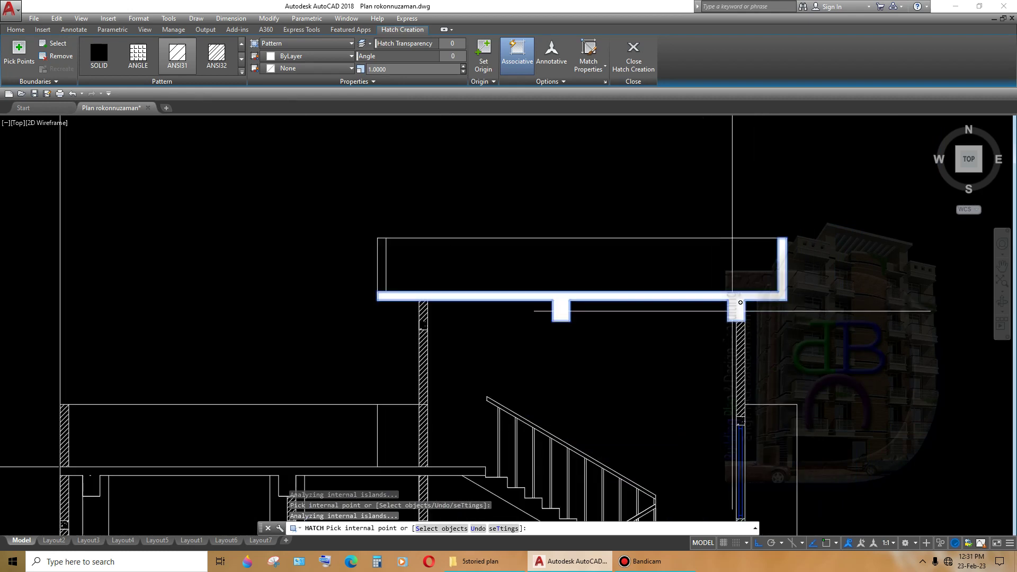
scroll(740, 303, down, 3)
scroll(601, 374, up, 2)
scroll(601, 374, up, 1)
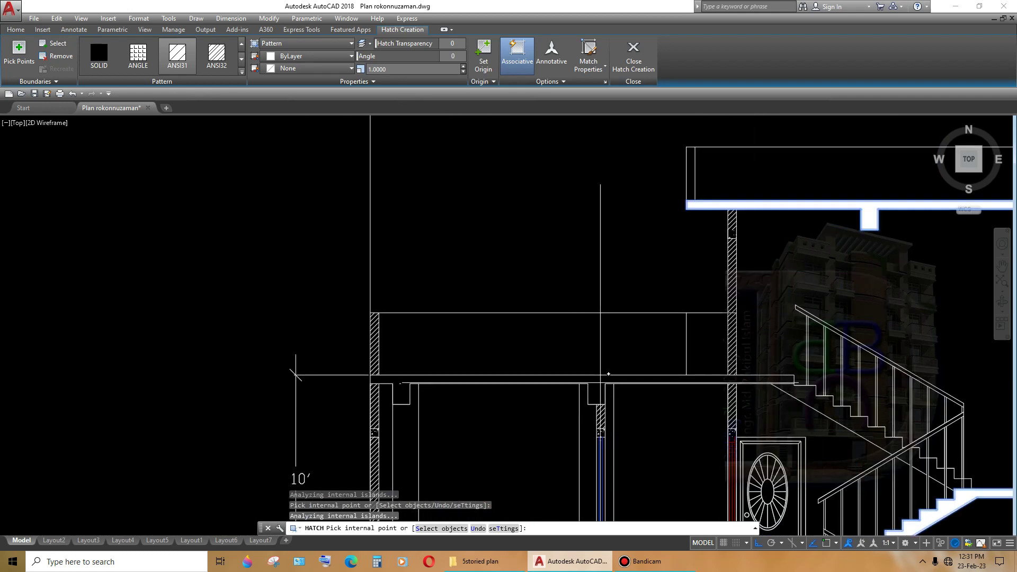
- Add three more floor slabs to the hatch and commit it across all storeys
click(607, 374)
scroll(608, 374, down, 3)
scroll(678, 382, up, 2)
scroll(679, 382, up, 1)
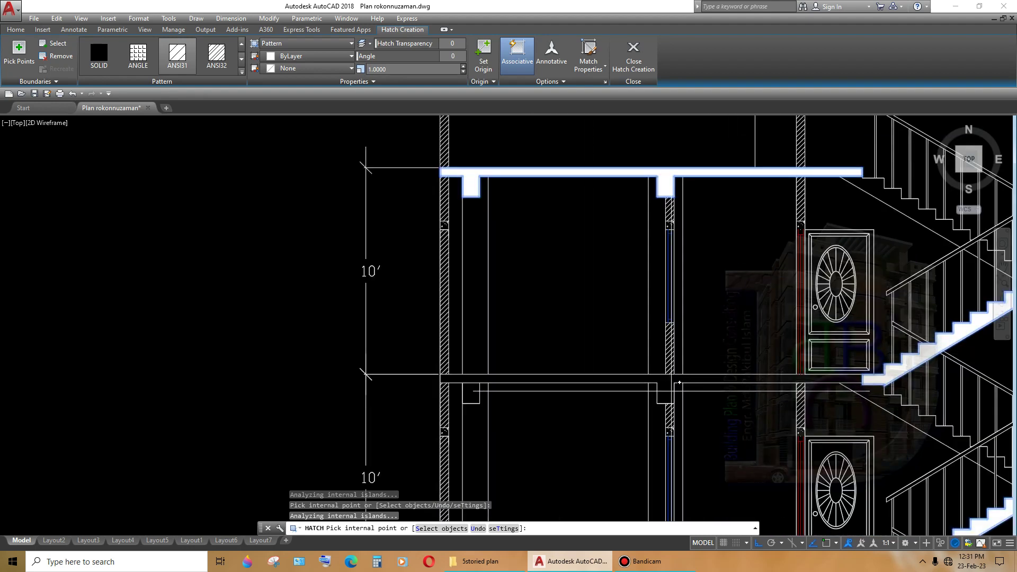
click(679, 382)
scroll(679, 382, down, 3)
scroll(697, 389, up, 3)
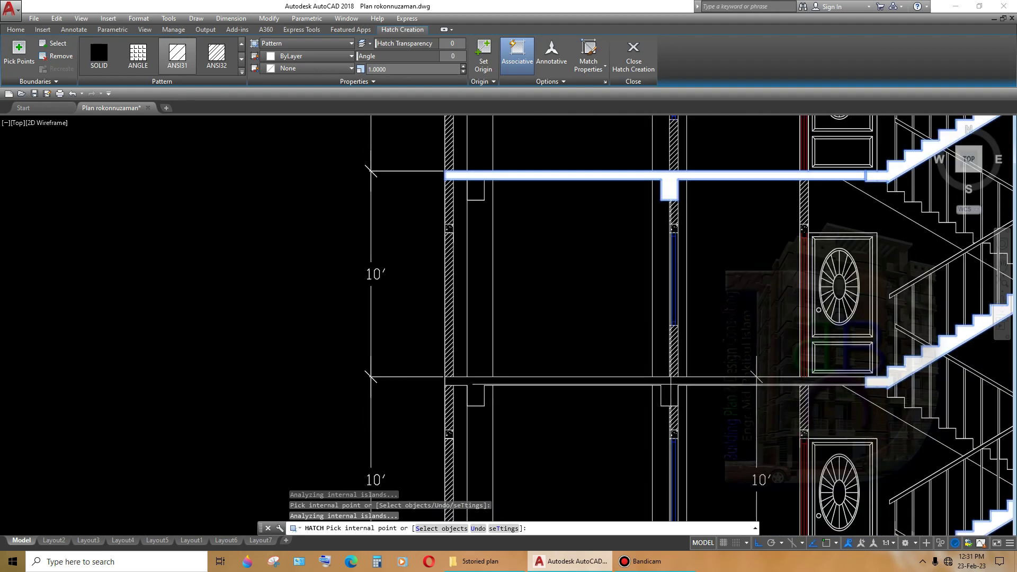
click(757, 378)
scroll(757, 378, down, 3)
scroll(768, 359, up, 1)
scroll(768, 359, up, 2)
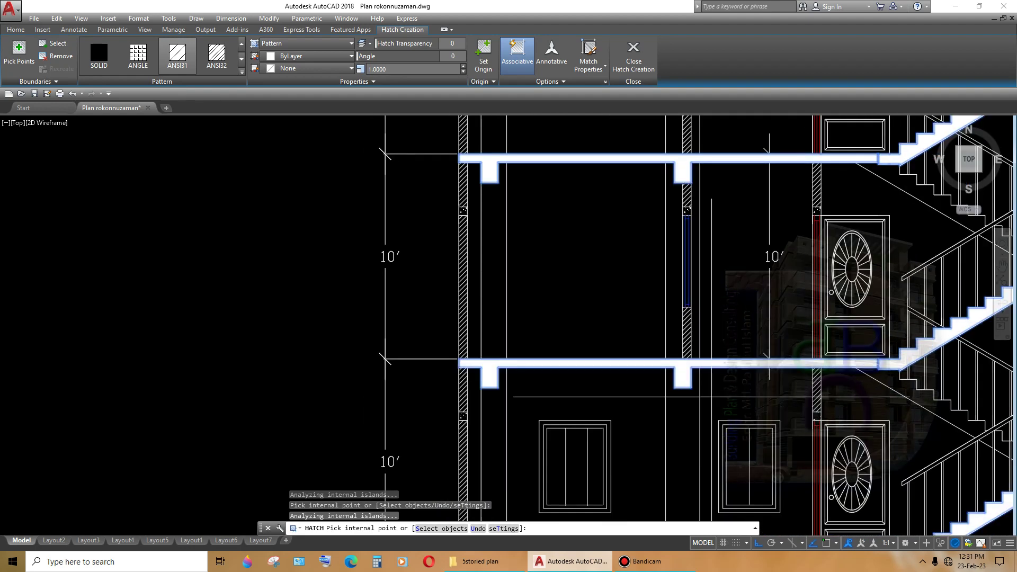
middle_drag(711, 396, 664, 274)
scroll(692, 349, down, 4)
scroll(742, 395, down, 1)
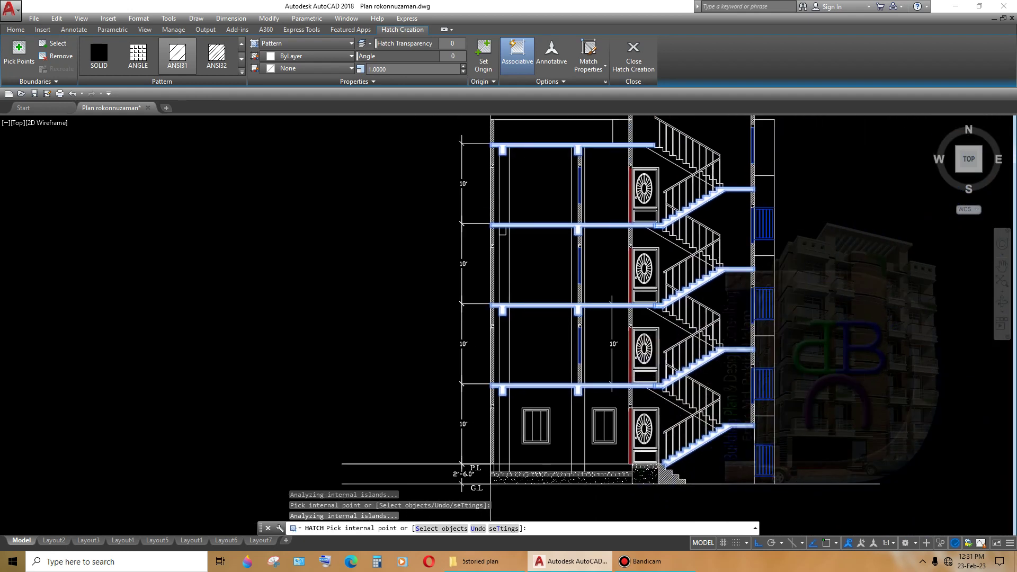
mouse_move(741, 395)
middle_down()
mouse_move(726, 432)
mouse_move(727, 409)
middle_up()
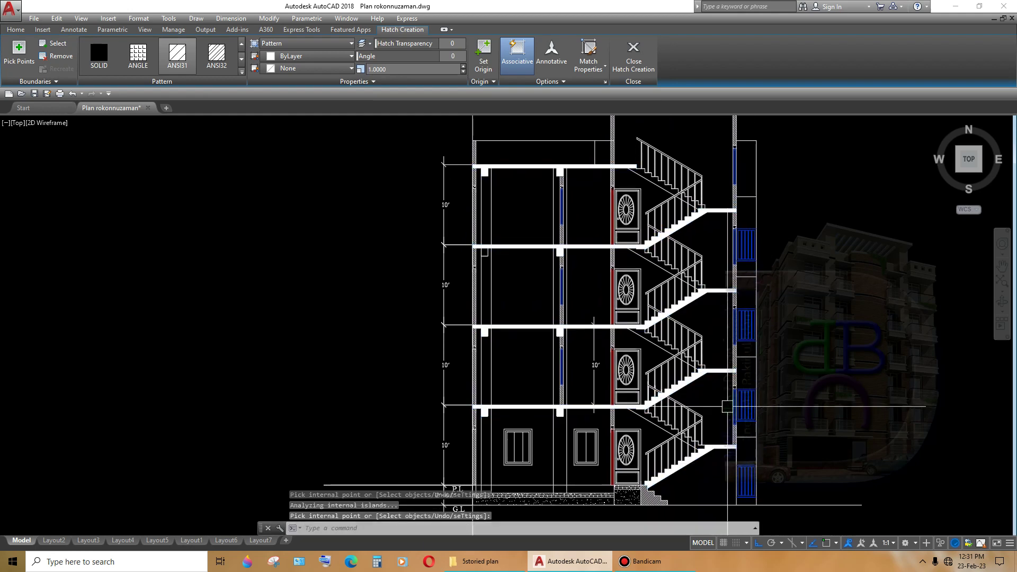
key(Return)
- Copy the dotted concrete pattern from the existing concrete hatch onto the slab hatch with MATCHPROP
text(ma)
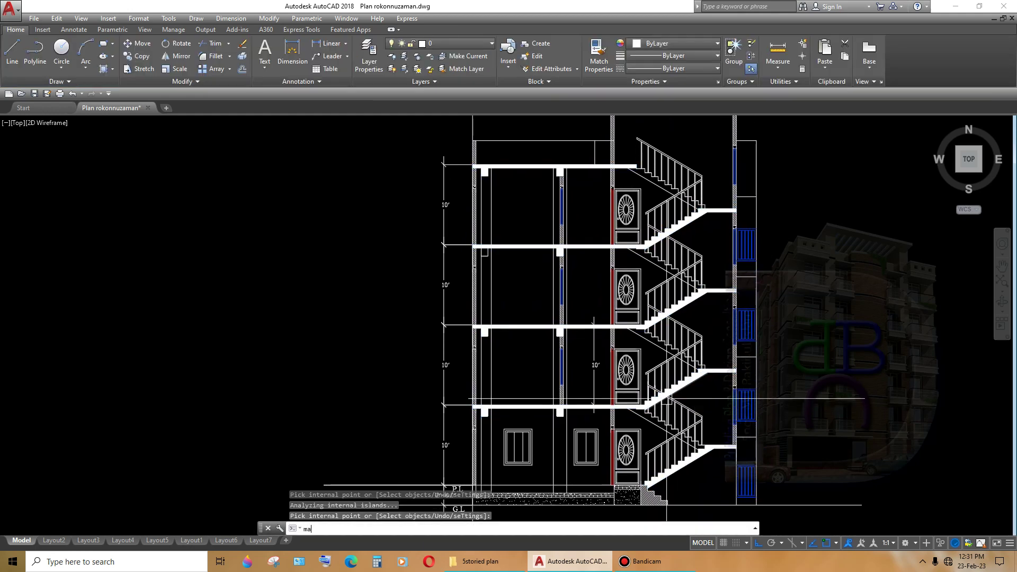
key(Return)
scroll(615, 447, up, 3)
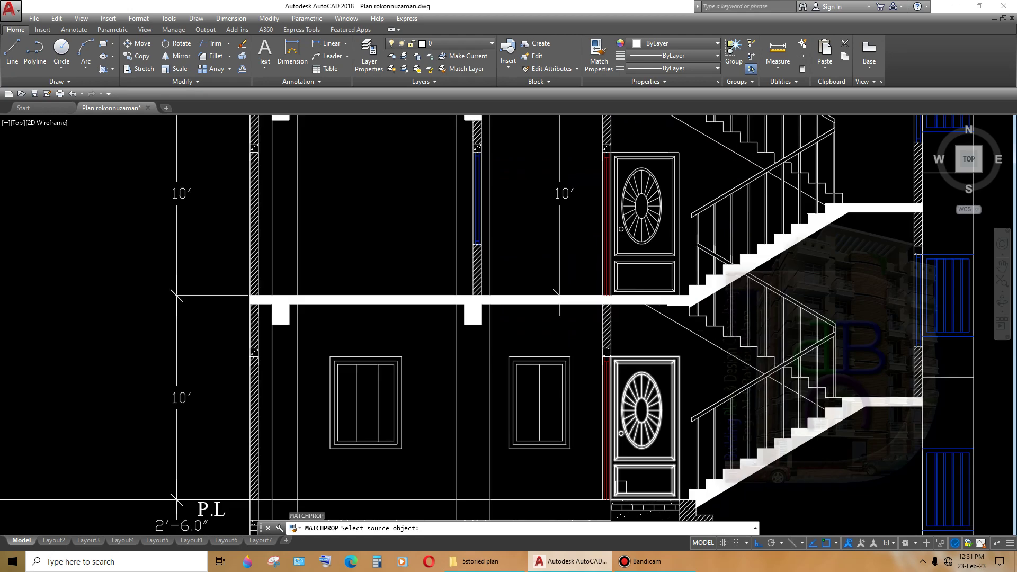
scroll(621, 487, down, 2)
scroll(662, 366, up, 1)
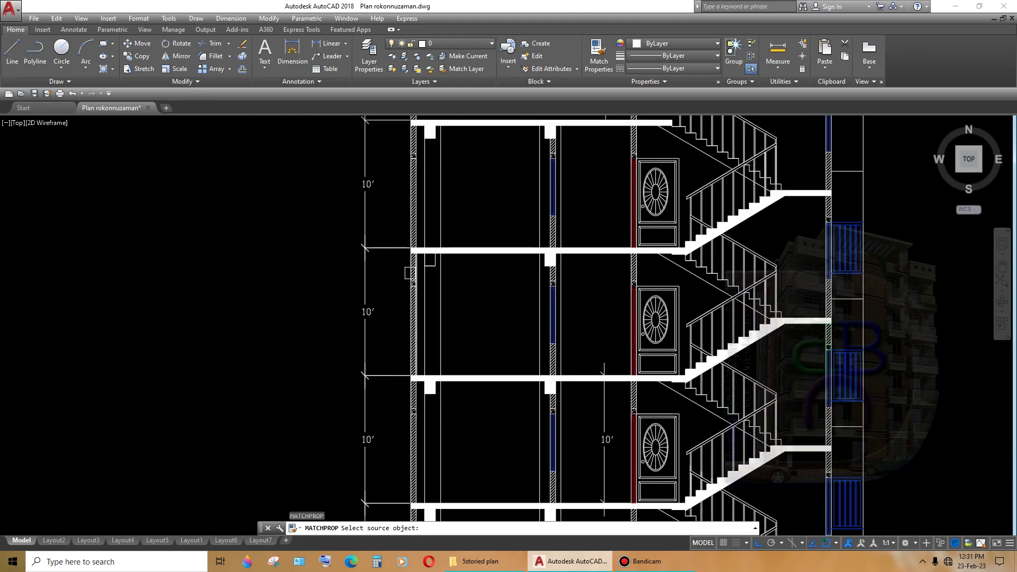
scroll(410, 273, up, 5)
click(414, 249)
scroll(430, 255, down, 4)
mouse_move(430, 254)
middle_down()
mouse_move(687, 259)
mouse_move(684, 280)
middle_up()
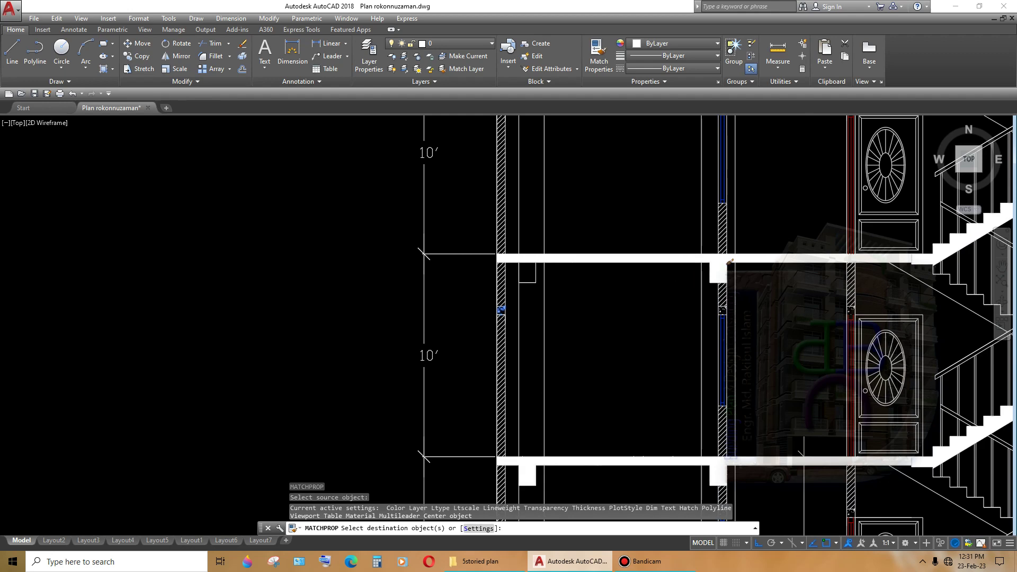
click(729, 262)
scroll(731, 264, down, 4)
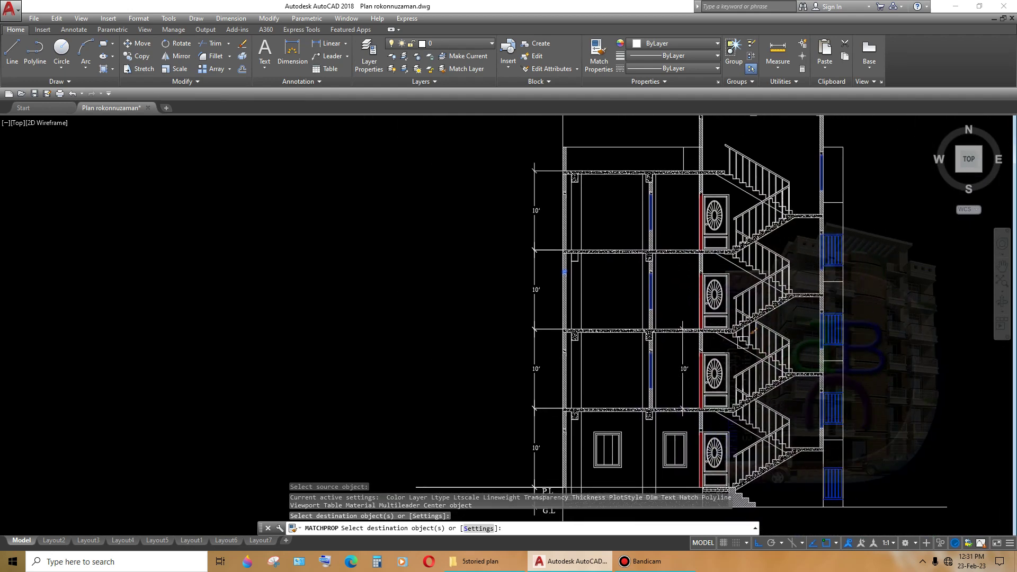
key(Return)
scroll(558, 260, up, 2)
scroll(556, 252, up, 3)
- Select and deselect the line under the slab, then run TRIM without trimming anything
scroll(551, 245, up, 3)
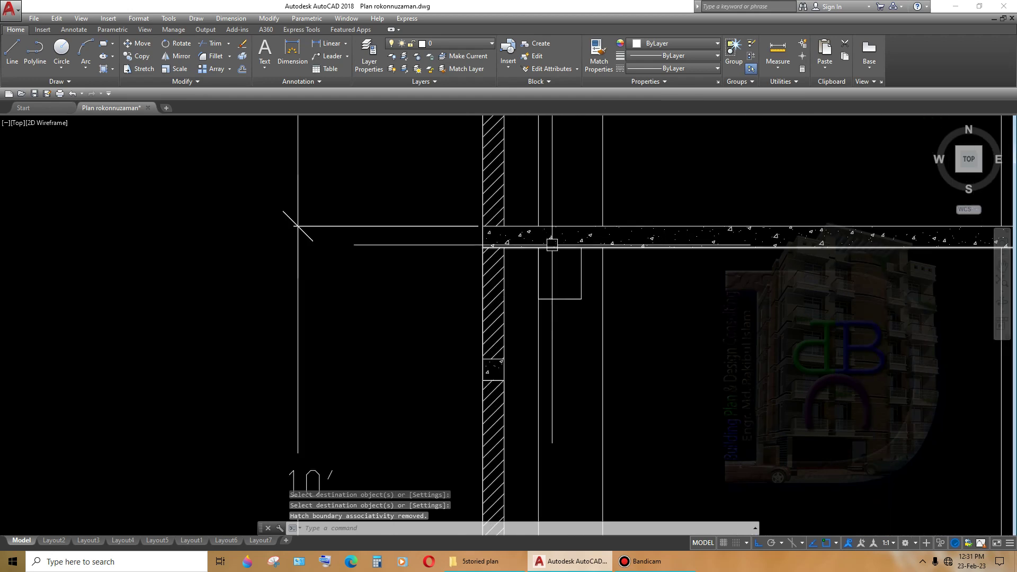
click(552, 245)
scroll(556, 275, up, 2)
scroll(570, 265, down, 2)
key(Escape)
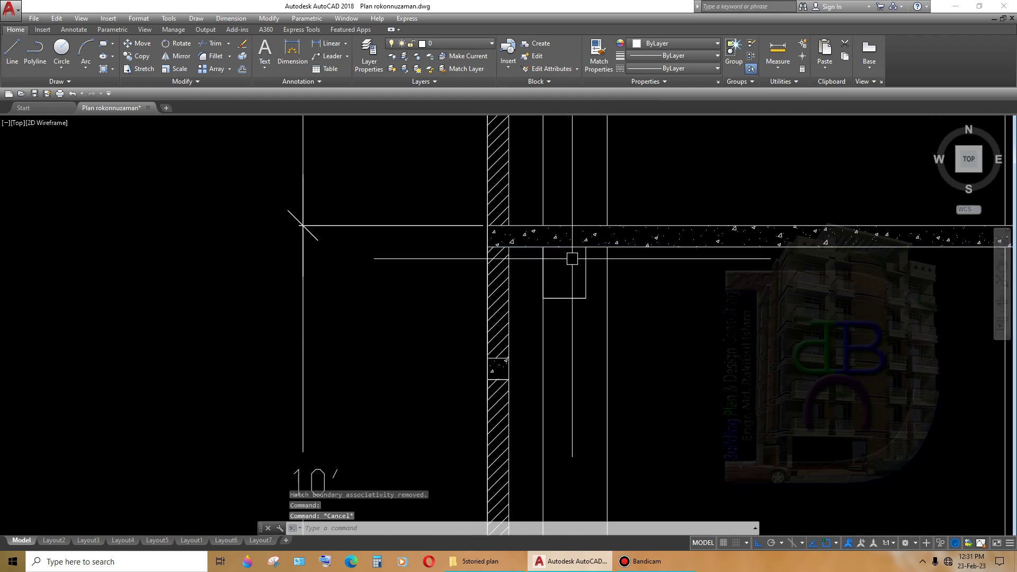
text(tr)
key(Return)
key(Return)
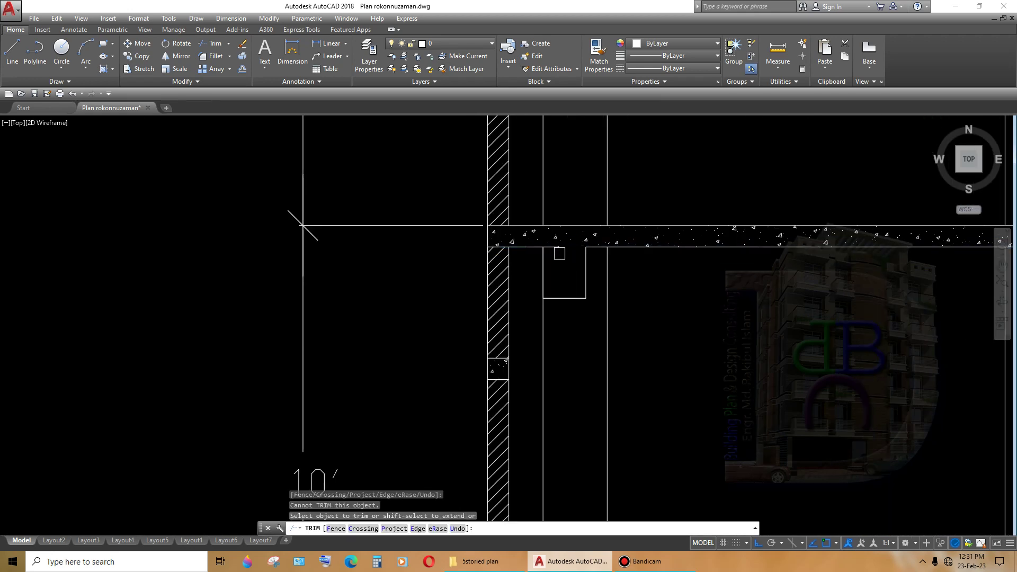
key(Return)
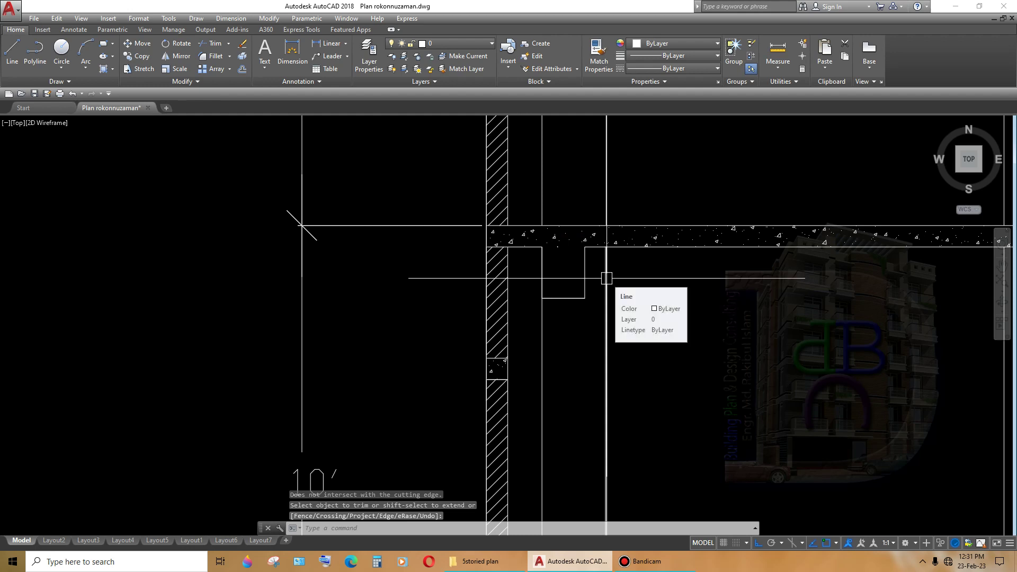
- Hatch the small beam rectangle under the slab after undoing a combined slab-and-beam hatch attempt
text(h)
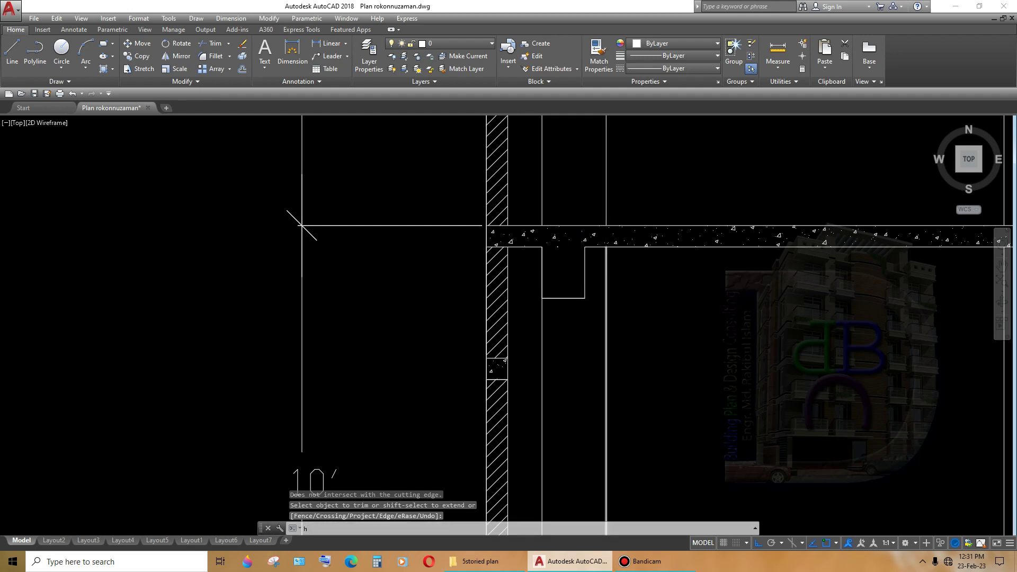
key(Return)
click(582, 276)
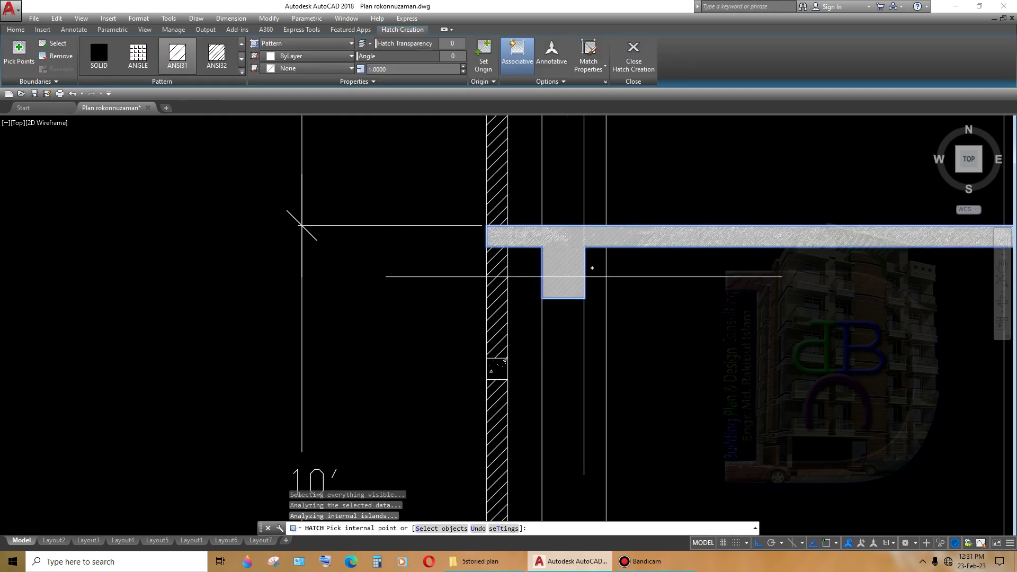
key(Escape)
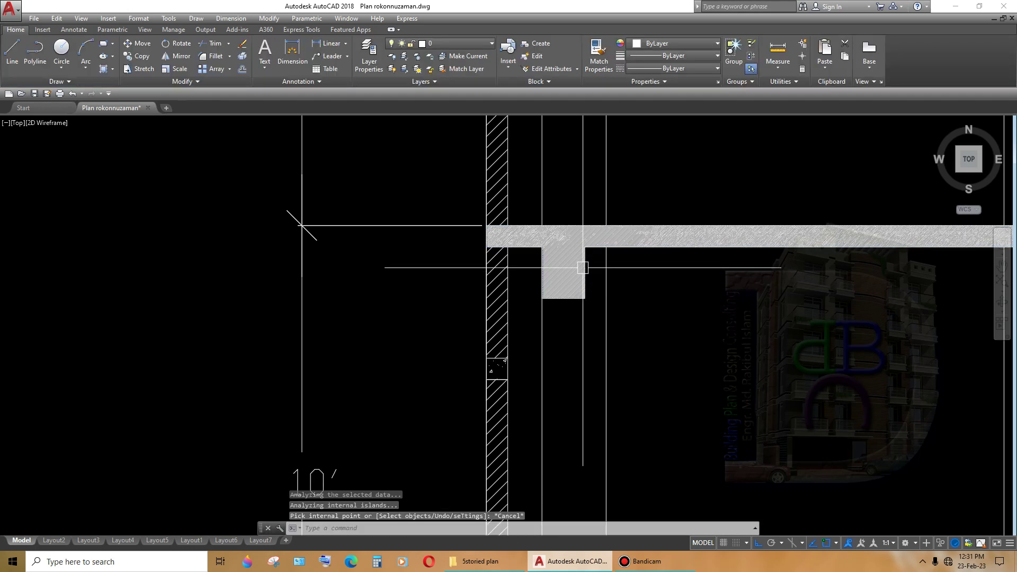
key(ctrl+z)
key(ctrl+z)
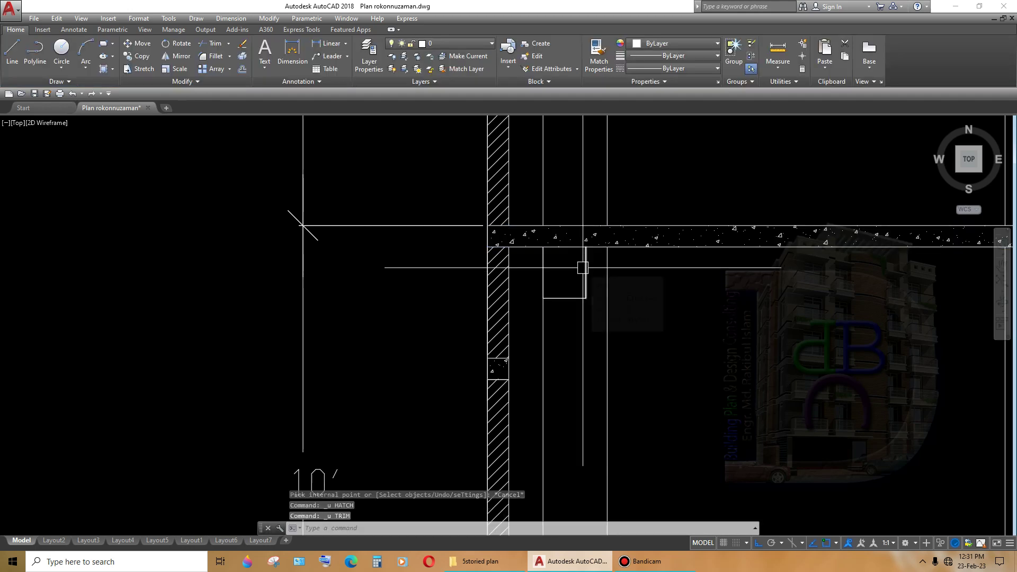
text(h)
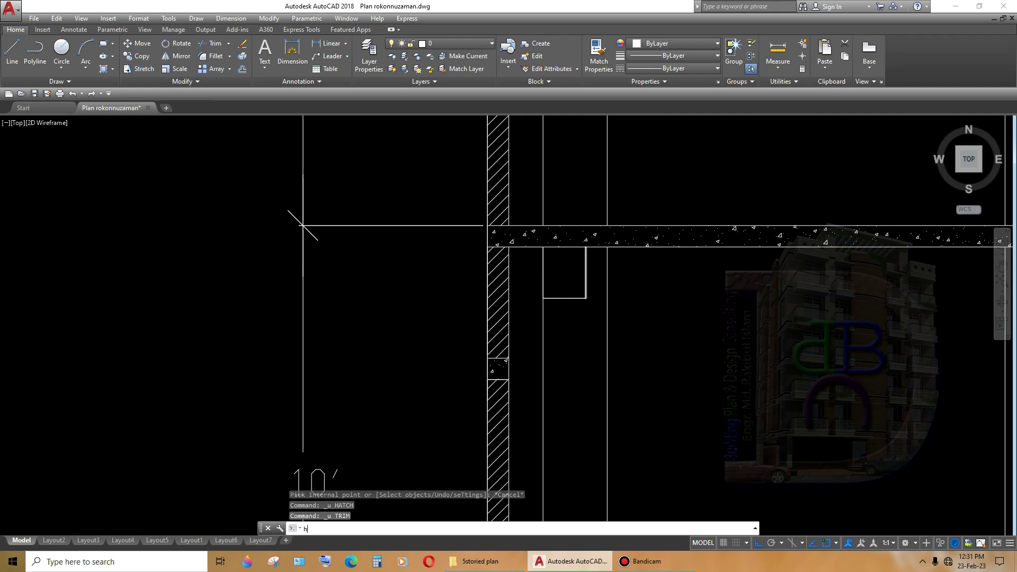
key(Return)
click(588, 276)
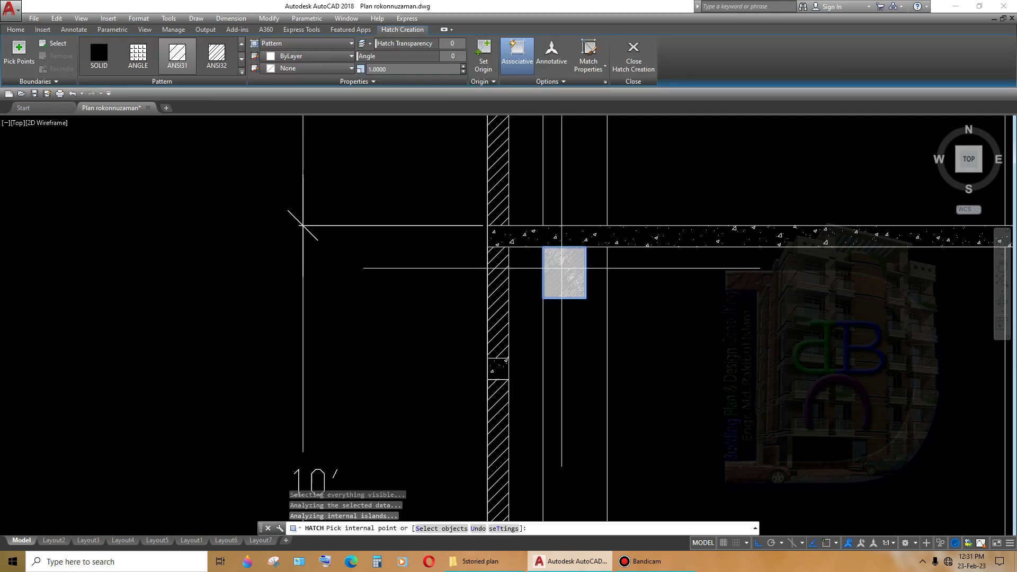
key(Return)
- Give the beam hatch the concrete pattern copied from the slab hatch
text(a)
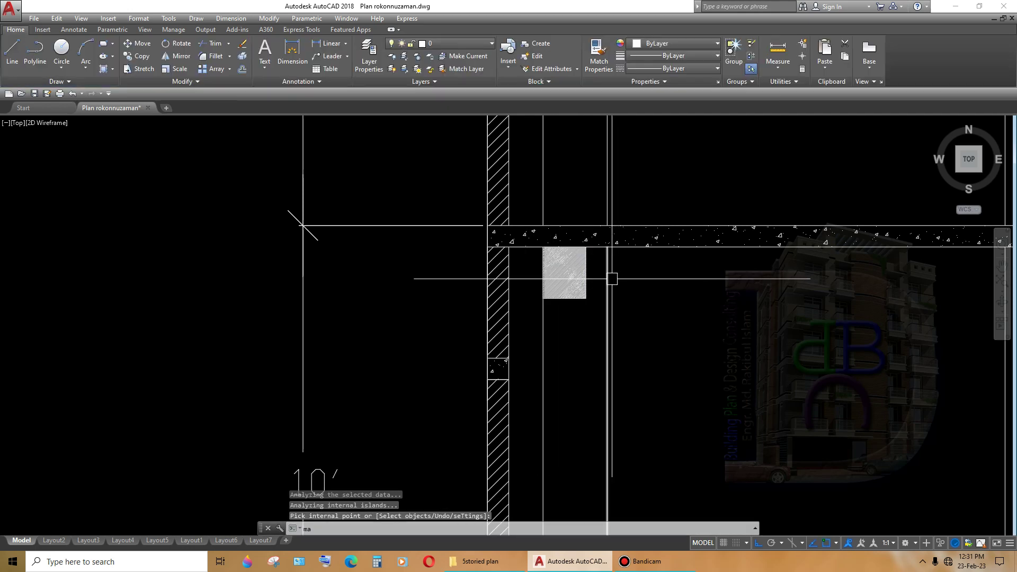
key(Return)
click(639, 241)
click(579, 263)
key(Return)
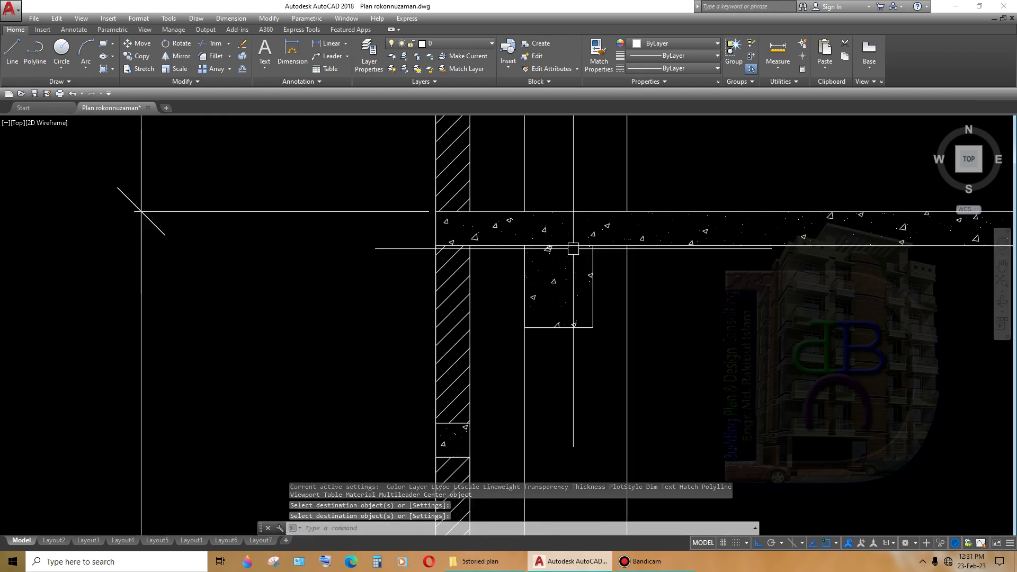
- Trim the line crossing the beam
scroll(574, 248, up, 4)
text(tr)
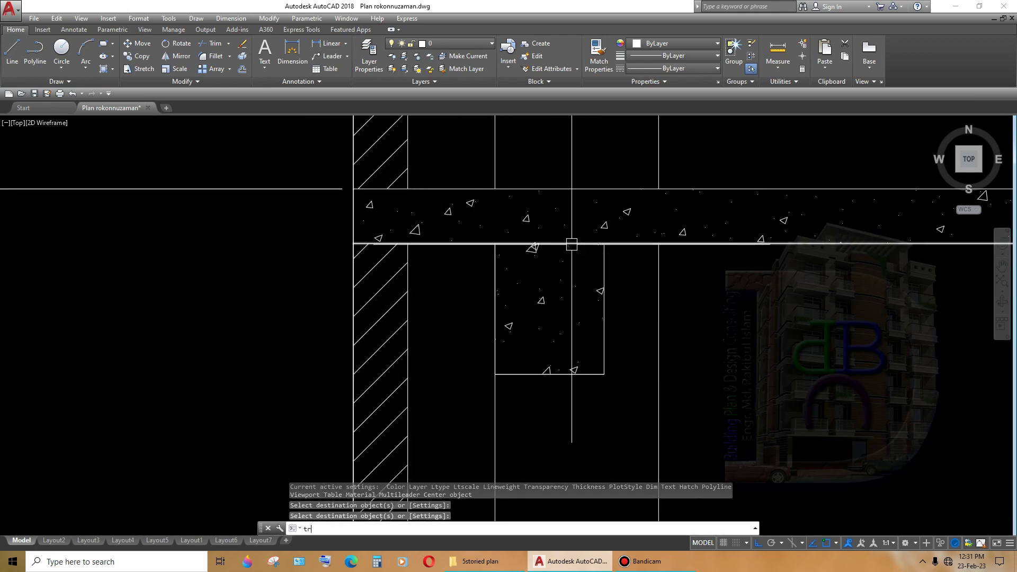
key(Return)
key(Return)
click(514, 244)
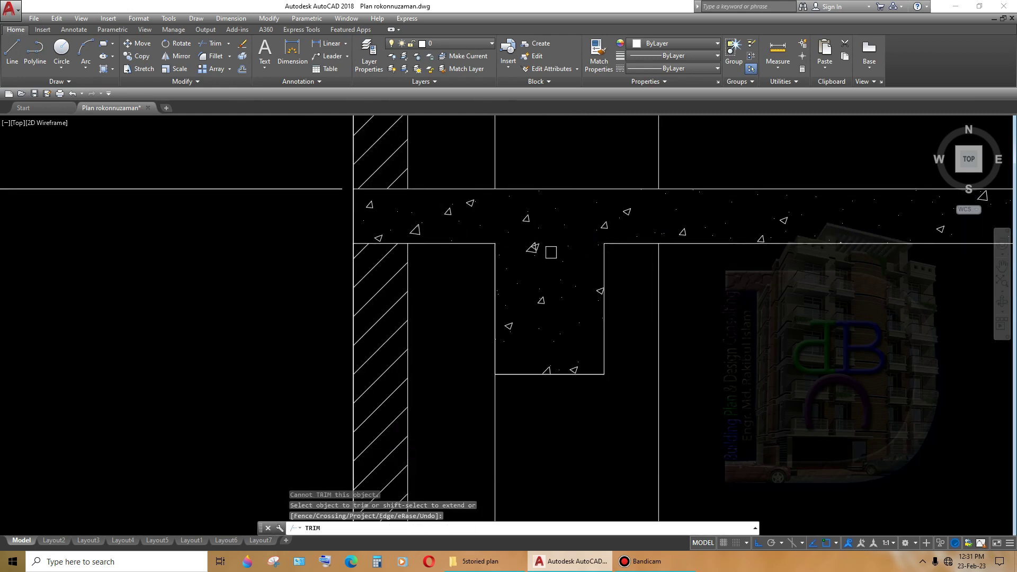
key(Escape)
scroll(709, 339, down, 6)
mouse_move(710, 339)
middle_down()
mouse_move(668, 310)
mouse_move(655, 242)
middle_up()
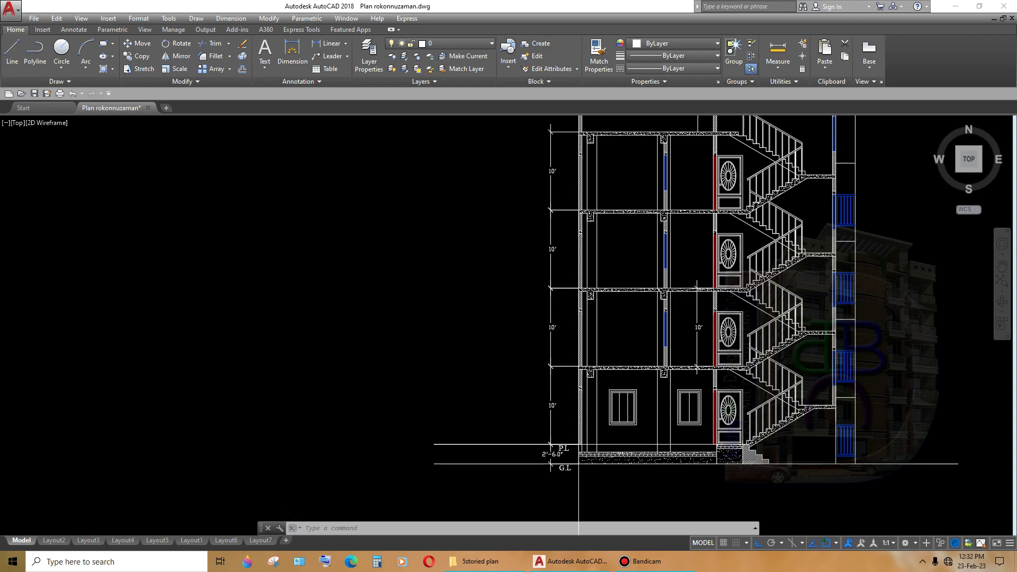
scroll(765, 289, up, 4)
middle_drag(705, 309, 697, 257)
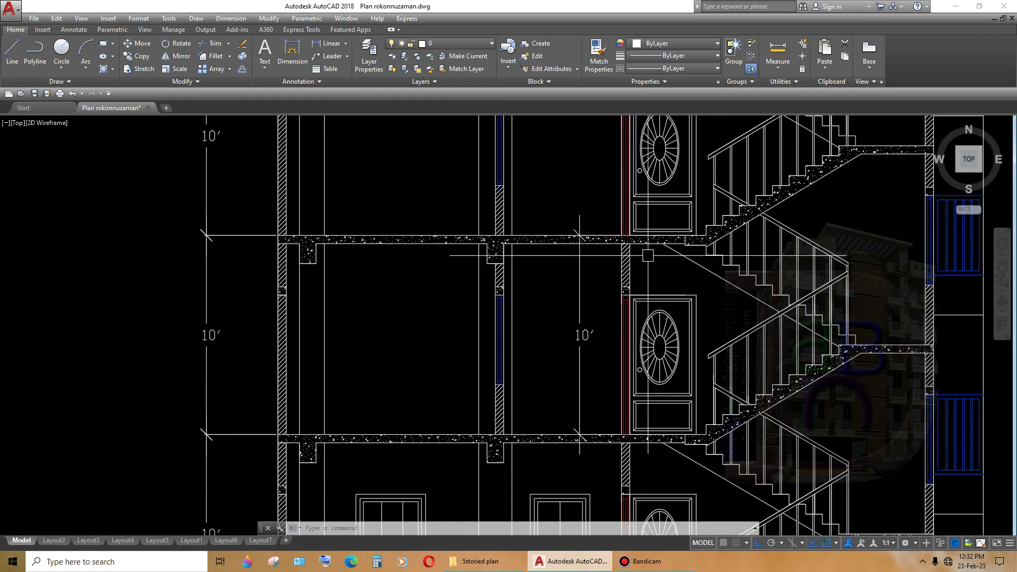
scroll(699, 318, down, 2)
mouse_move(818, 409)
middle_down()
mouse_move(782, 359)
mouse_move(770, 456)
middle_up()
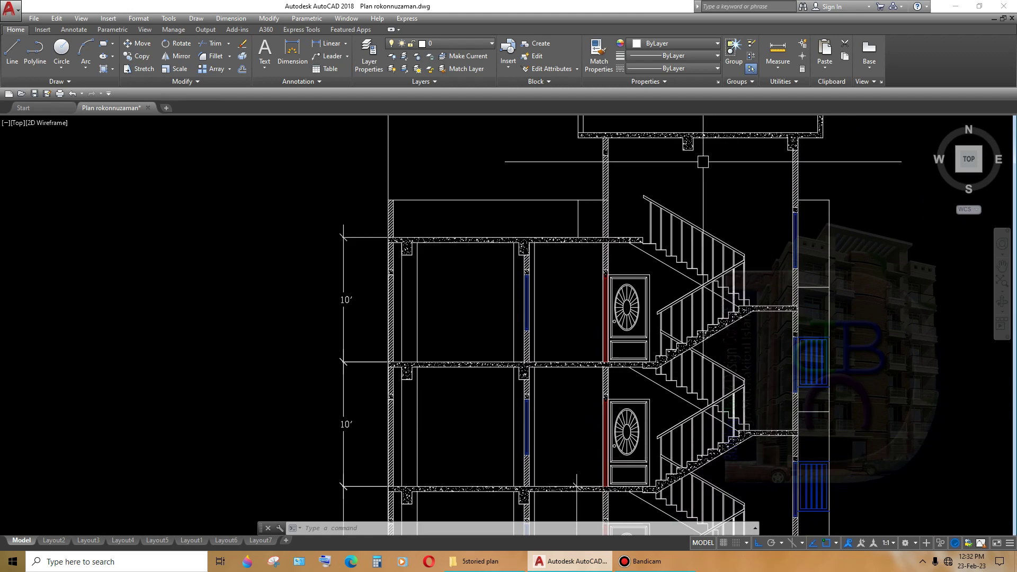
scroll(669, 175, down, 2)
scroll(717, 141, up, 2)
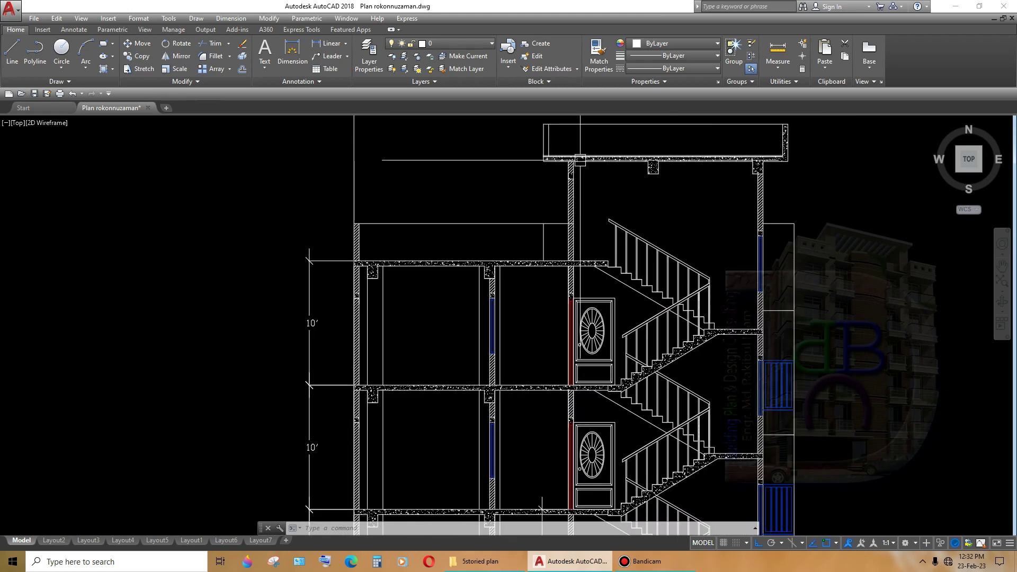
scroll(580, 160, up, 4)
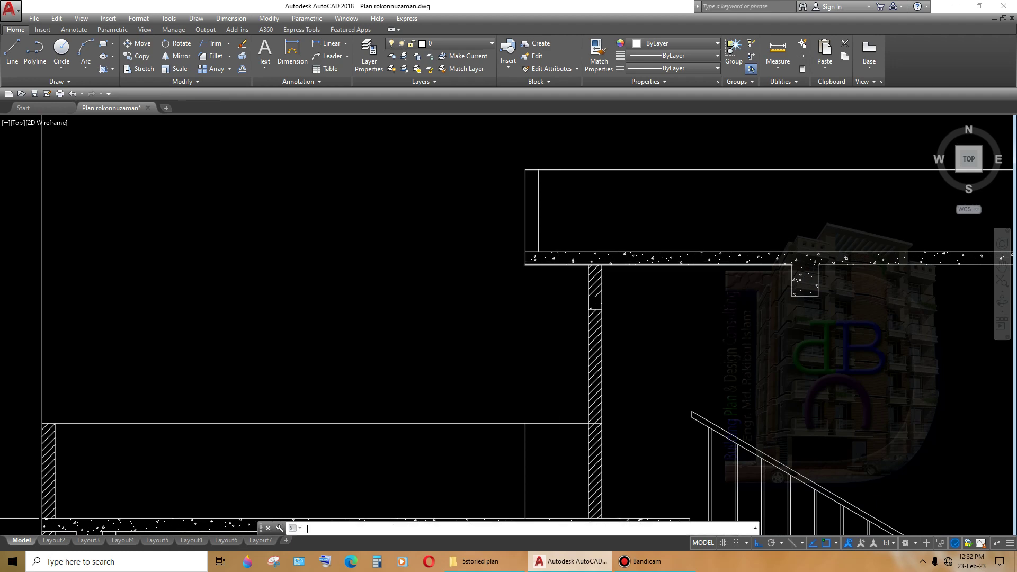
- Pick the enclosed parapet area and apply the hatch fill
click(531, 218)
scroll(607, 263, down, 5)
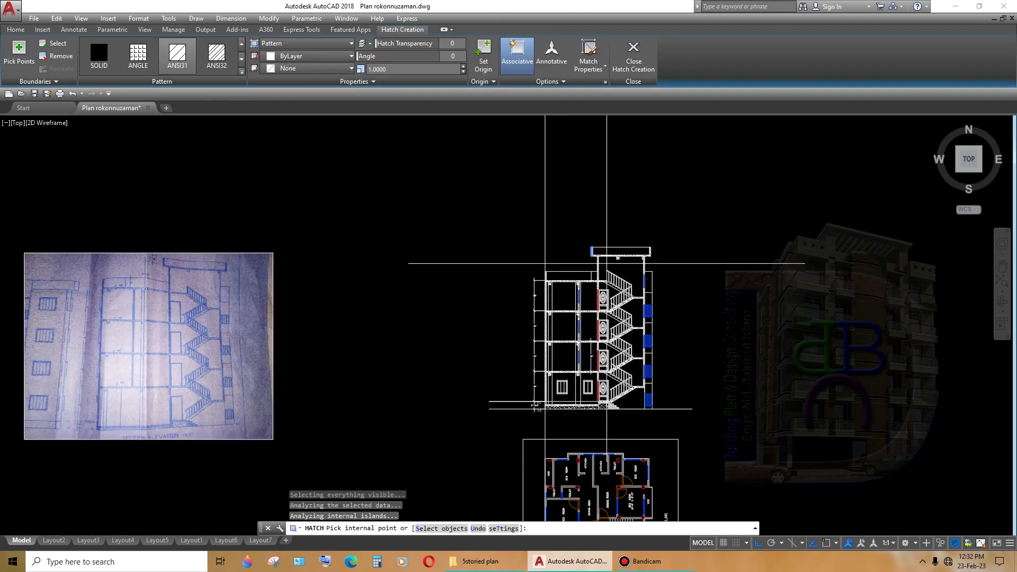
scroll(624, 366, up, 2)
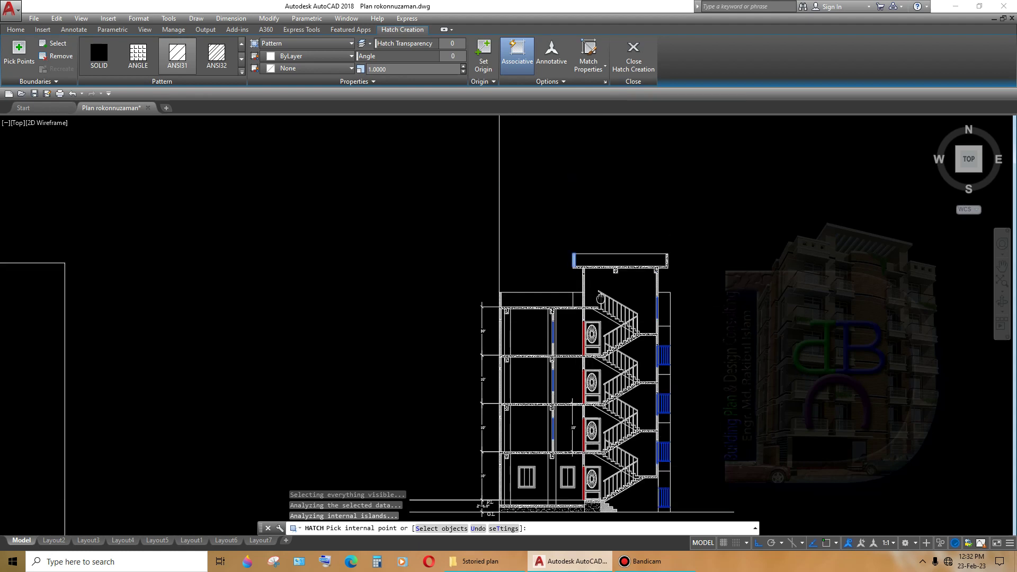
scroll(577, 281, up, 6)
key(Return)
- Match the slab's concrete hatch onto the grey-hatched column using MA
text(ma)
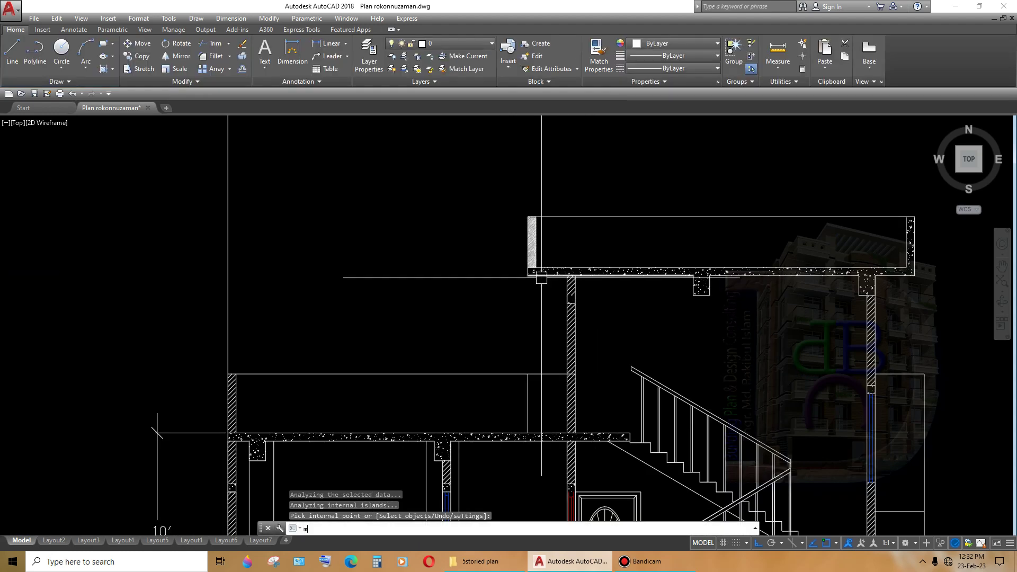
key(Return)
scroll(552, 264, up, 6)
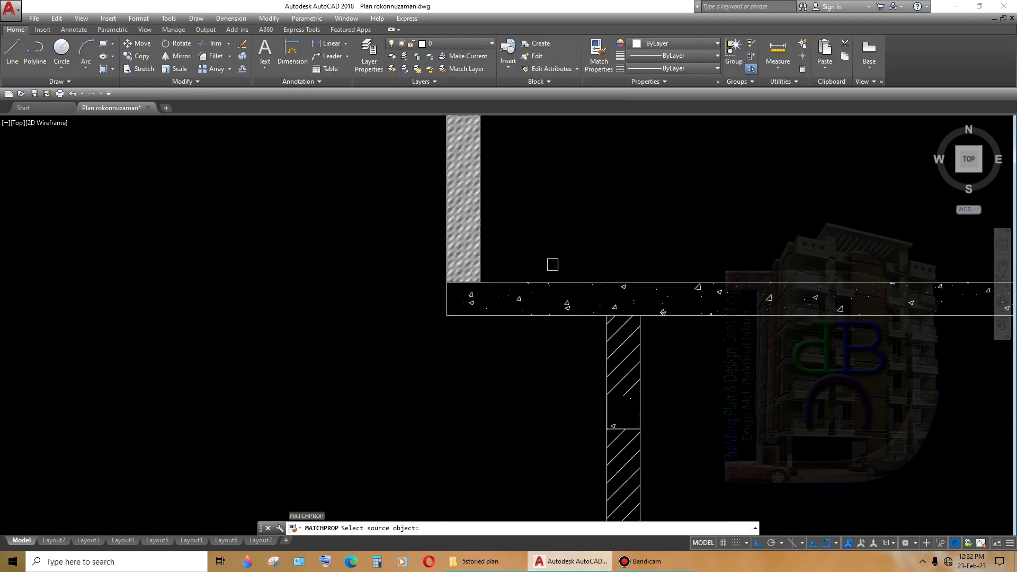
click(574, 301)
click(480, 237)
scroll(479, 236, down, 5)
scroll(523, 247, up, 5)
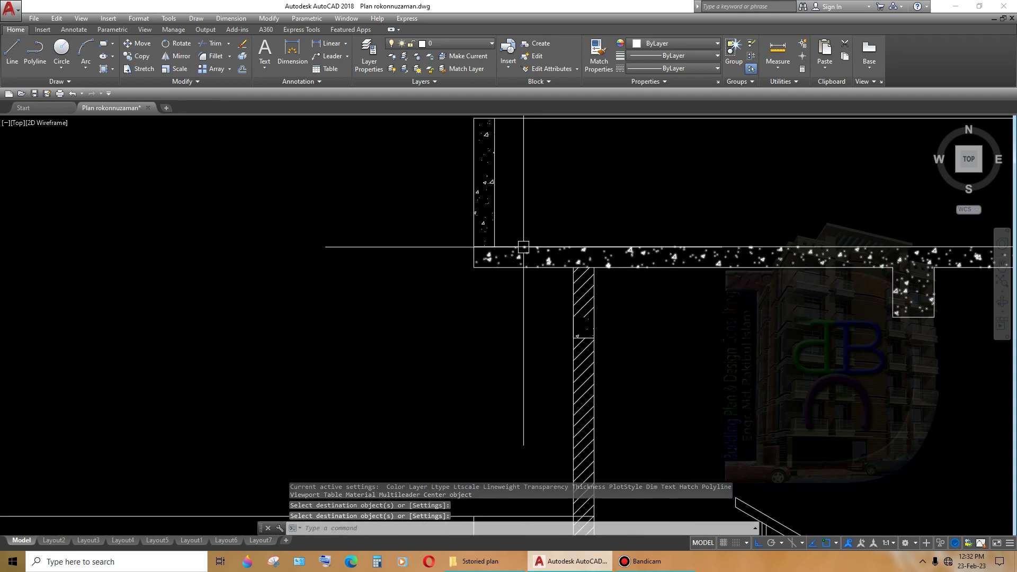
scroll(488, 247, up, 4)
key(Return)
- Grab the slab line's end point, then cancel both the stretch and a started line
click(450, 245)
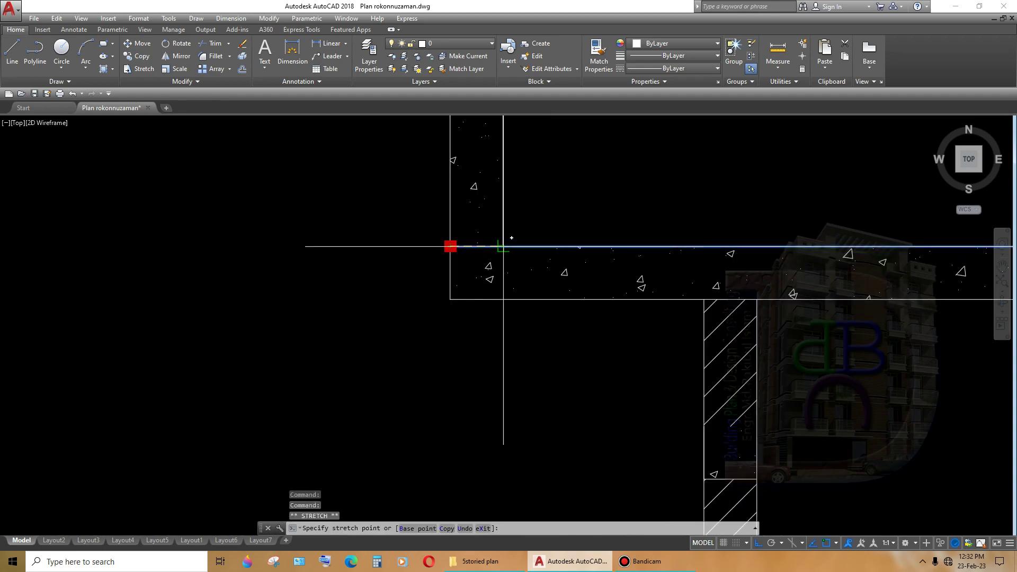
key(Escape)
scroll(511, 238, down, 10)
scroll(610, 261, up, 2)
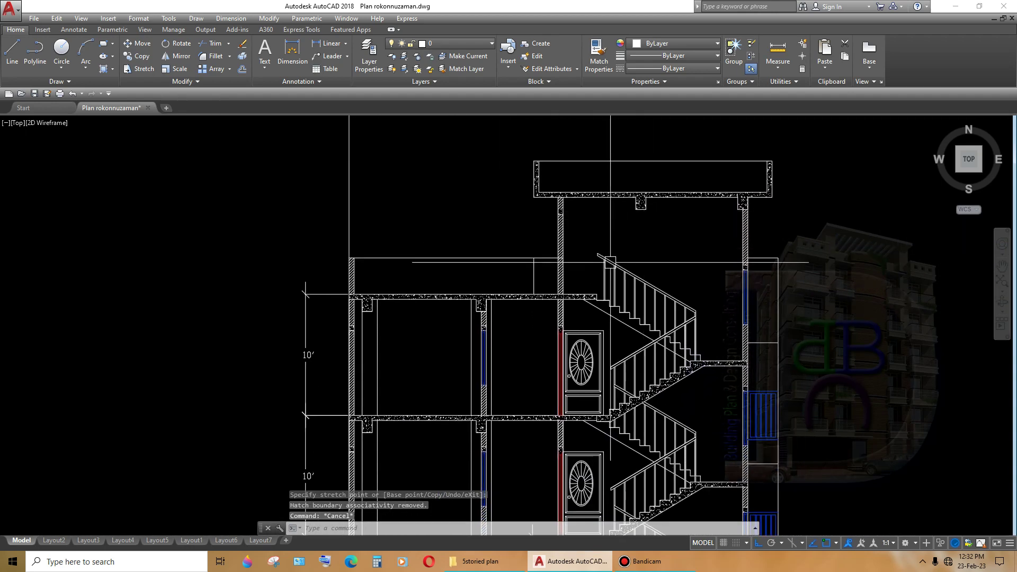
scroll(598, 259, up, 2)
scroll(571, 225, up, 2)
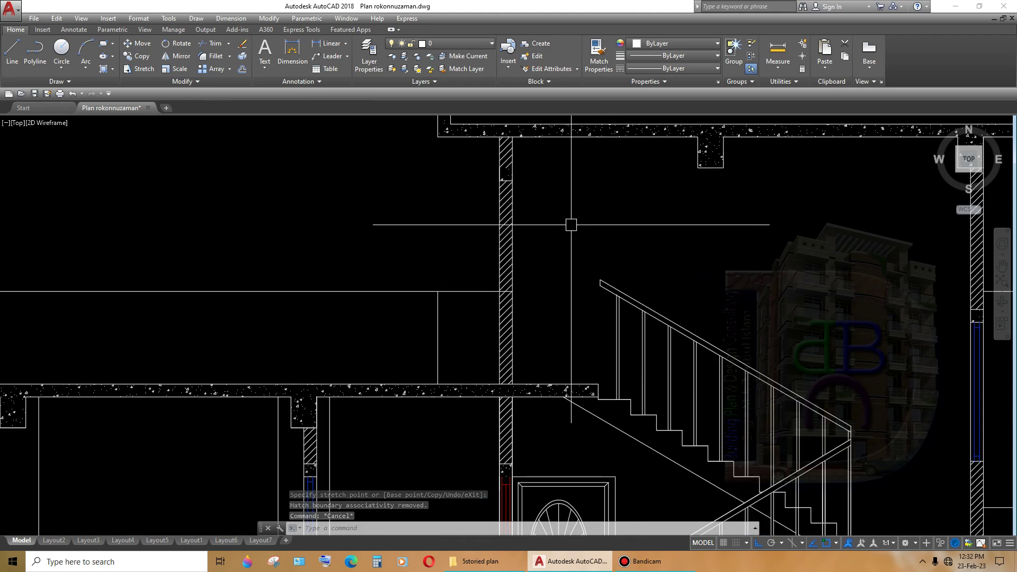
text(l)
key(space)
scroll(571, 225, up, 2)
scroll(503, 255, up, 2)
key(Escape)
key(Escape)
- Select the short line across the wall and cancel a started offset
click(490, 288)
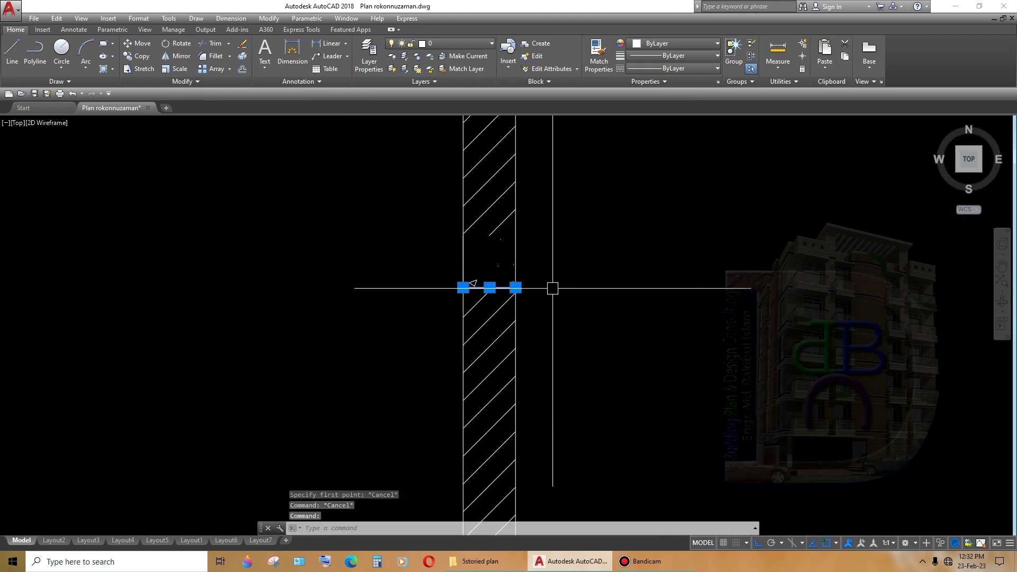
scroll(553, 288, down, 5)
text(o)
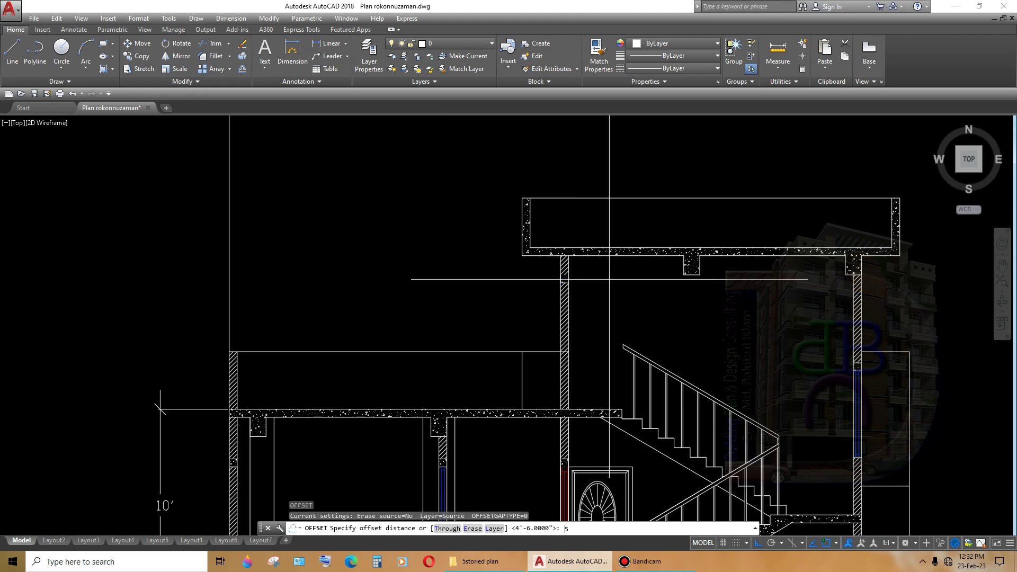
click(553, 286)
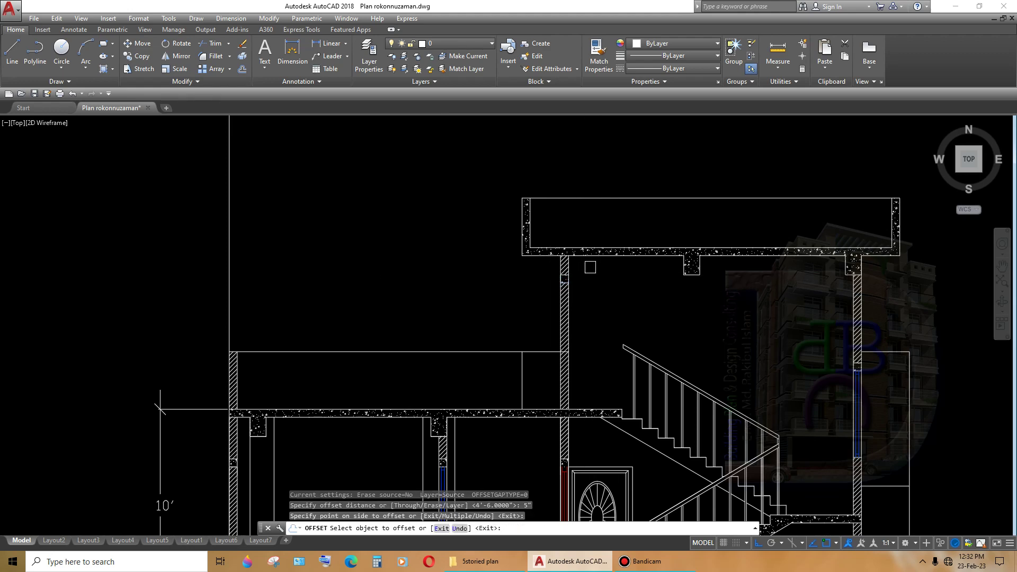
scroll(548, 220, down, 2)
key(Escape)
- Delete the stray short line beside the stair wall
scroll(591, 329, down, 3)
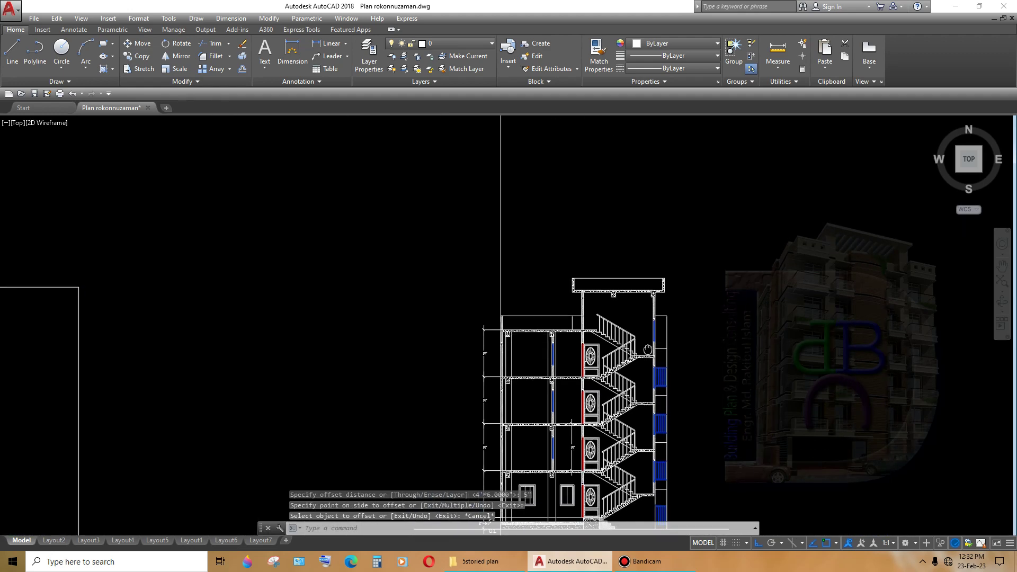
scroll(592, 330, up, 4)
middle_drag(624, 339, 655, 353)
scroll(674, 353, down, 2)
scroll(674, 353, down, 3)
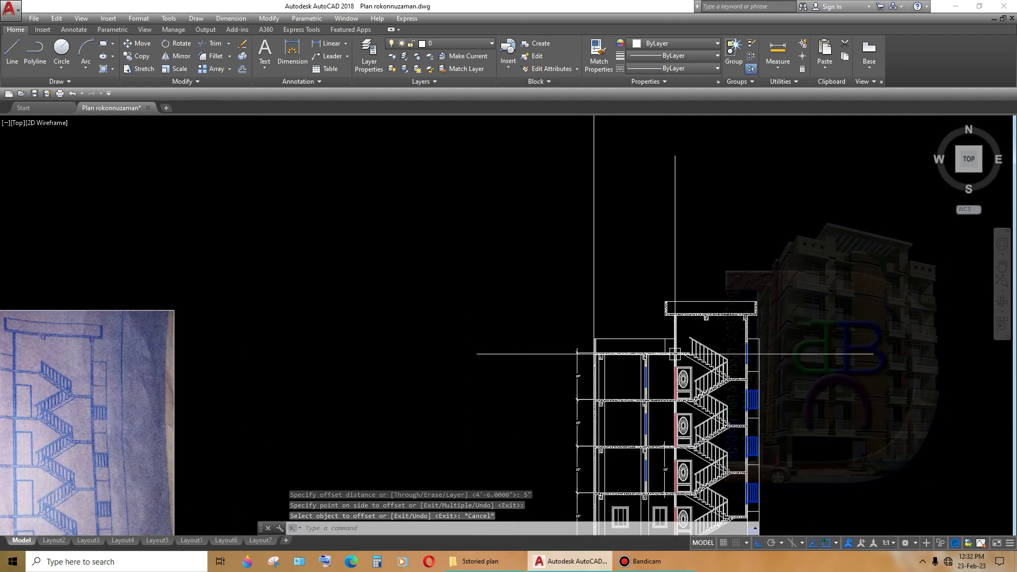
scroll(683, 354, up, 2)
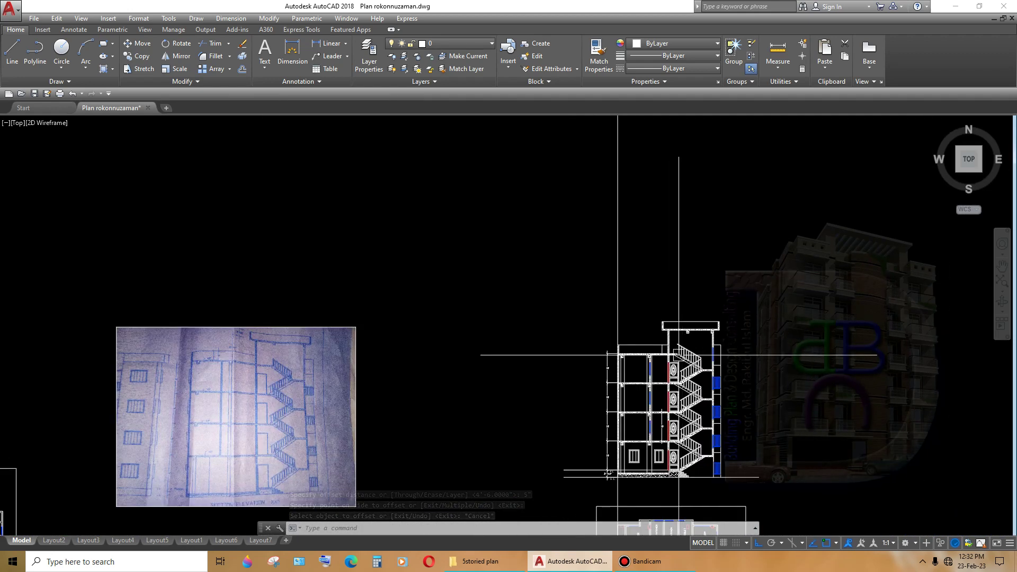
scroll(663, 360, up, 5)
scroll(662, 358, up, 2)
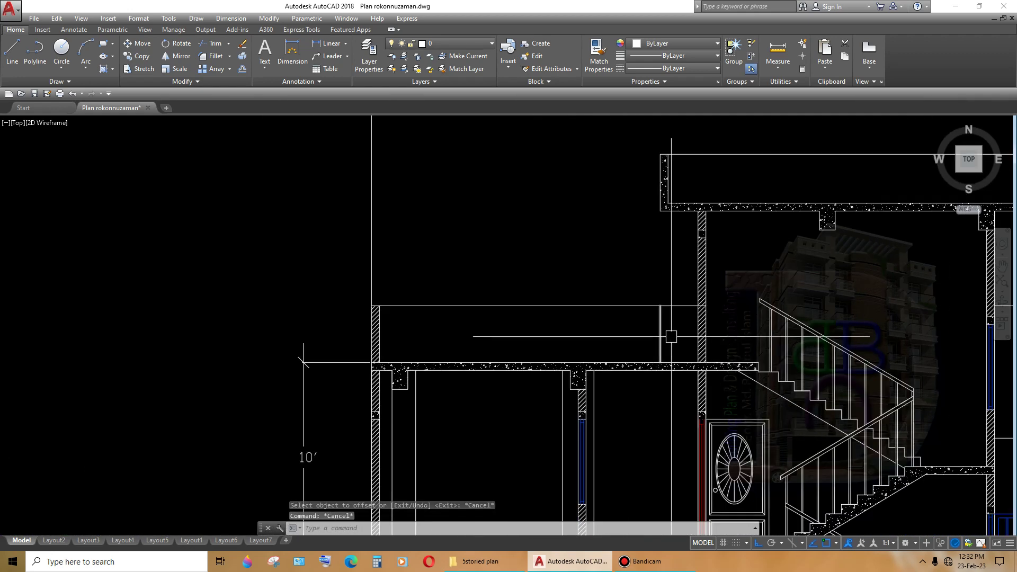
drag(668, 326, 649, 343)
key(Delete)
- Select the vertical and horizontal wall lines, then clear the selection without changes
scroll(649, 343, down, 2)
scroll(670, 291, up, 5)
click(669, 291)
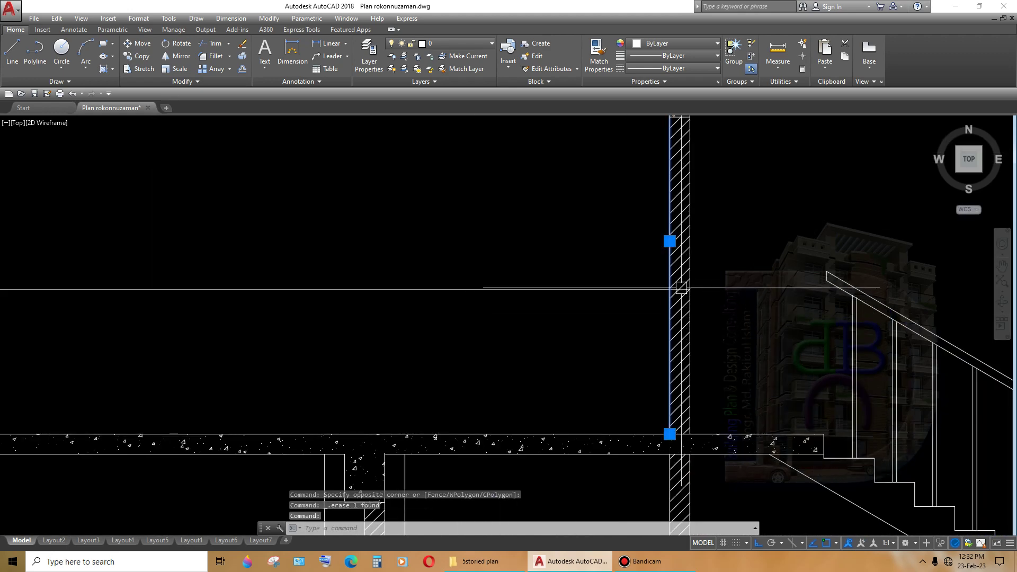
key(Escape)
click(660, 290)
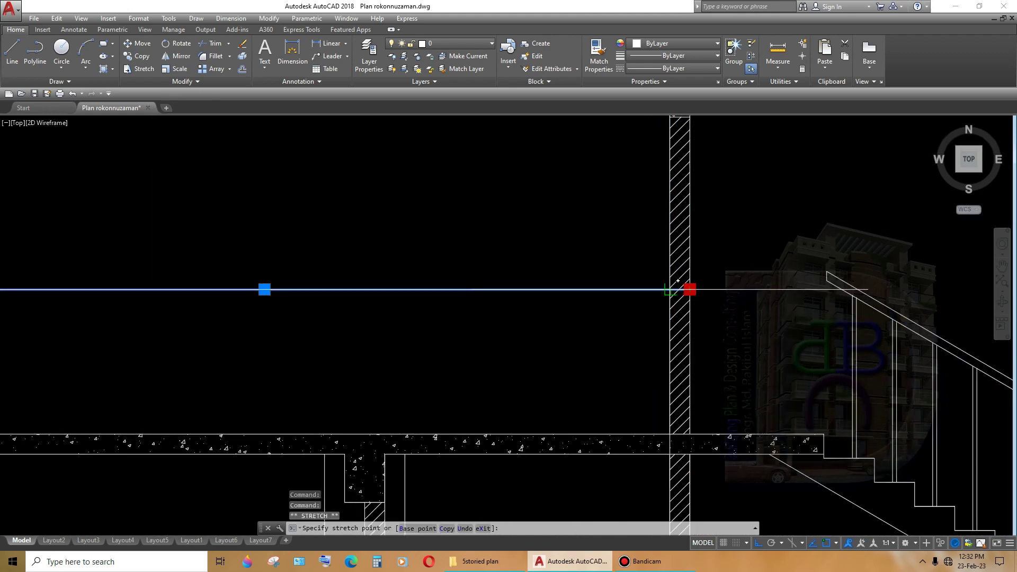
key(Escape)
- Window-select and delete the stray line on the ground floor
scroll(673, 288, down, 3)
scroll(656, 339, down, 2)
scroll(644, 383, up, 2)
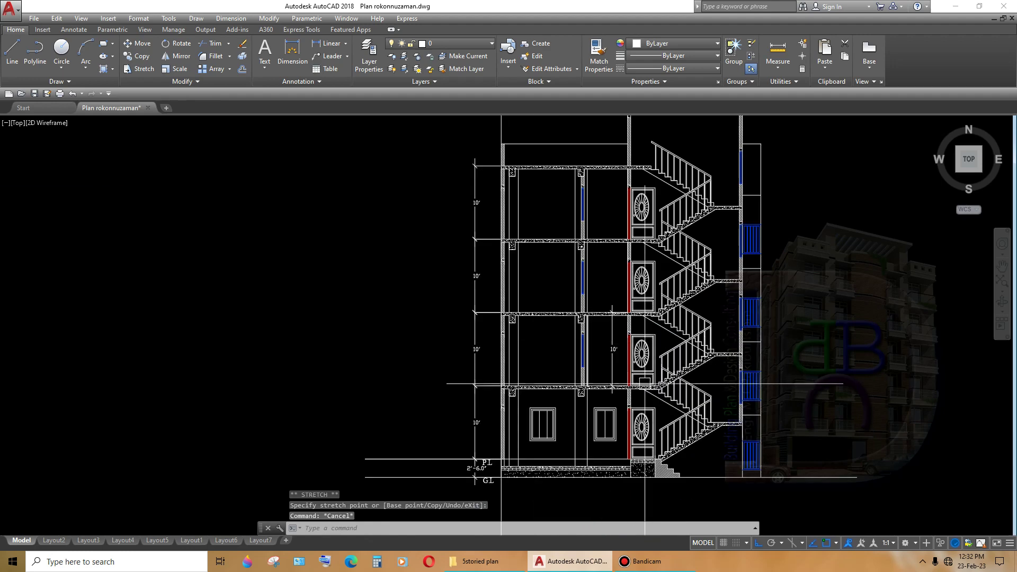
middle_drag(644, 383, 640, 322)
middle_drag(553, 441, 599, 356)
click(595, 365)
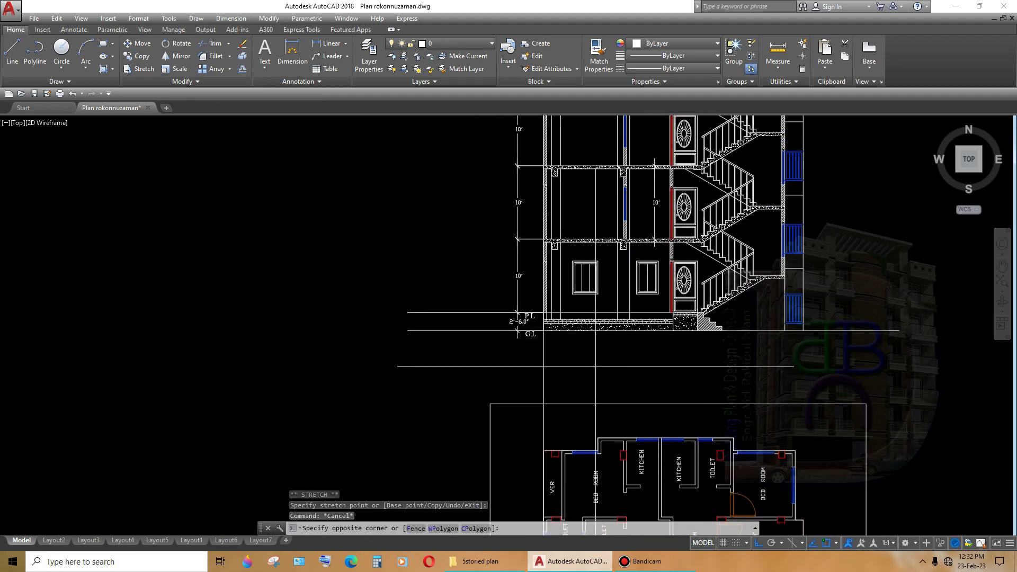
click(556, 371)
key(Delete)
- Recentre the view on the stair section
scroll(556, 370, down, 3)
scroll(643, 405, up, 2)
middle_drag(643, 405, 660, 455)
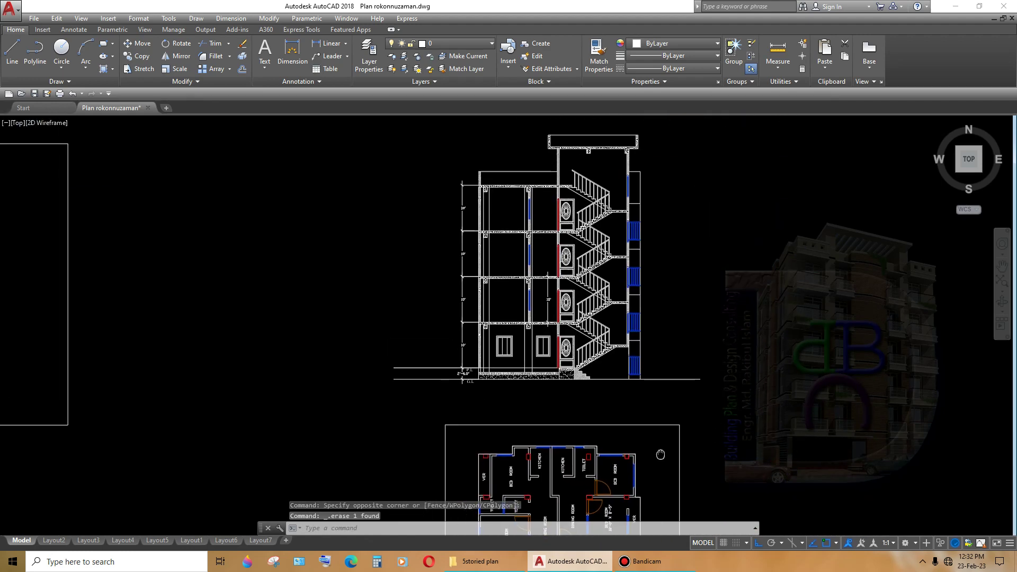
scroll(622, 291, up, 2)
middle_drag(625, 272, 626, 317)
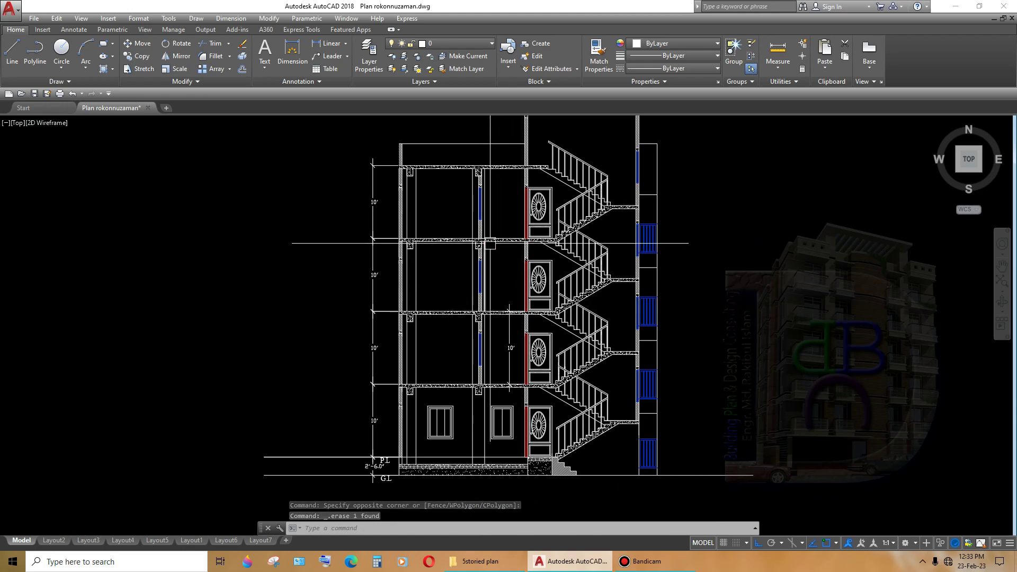
scroll(487, 352, up, 3)
scroll(517, 336, down, 2)
scroll(424, 221, up, 1)
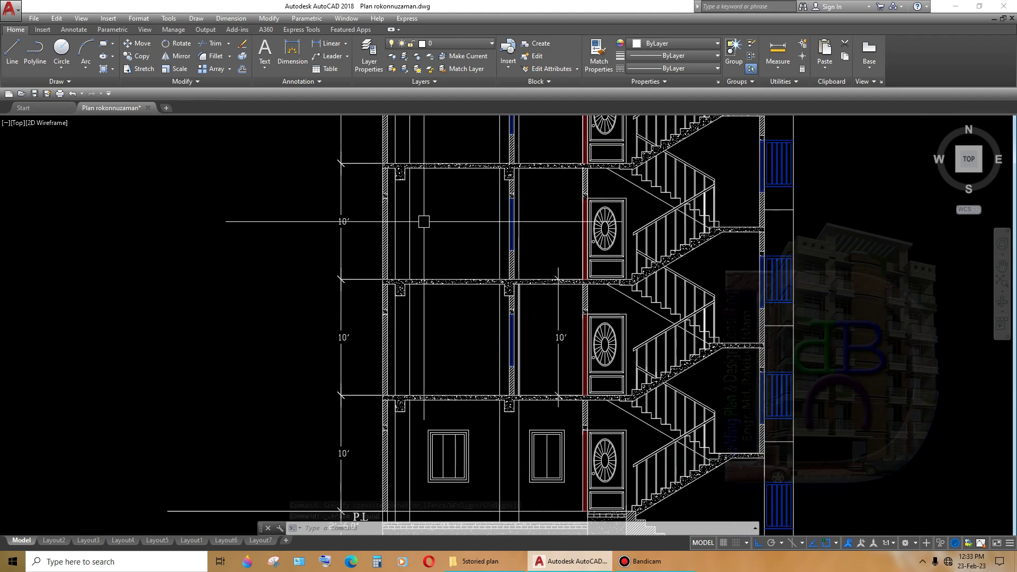
scroll(390, 294, up, 6)
scroll(378, 284, down, 4)
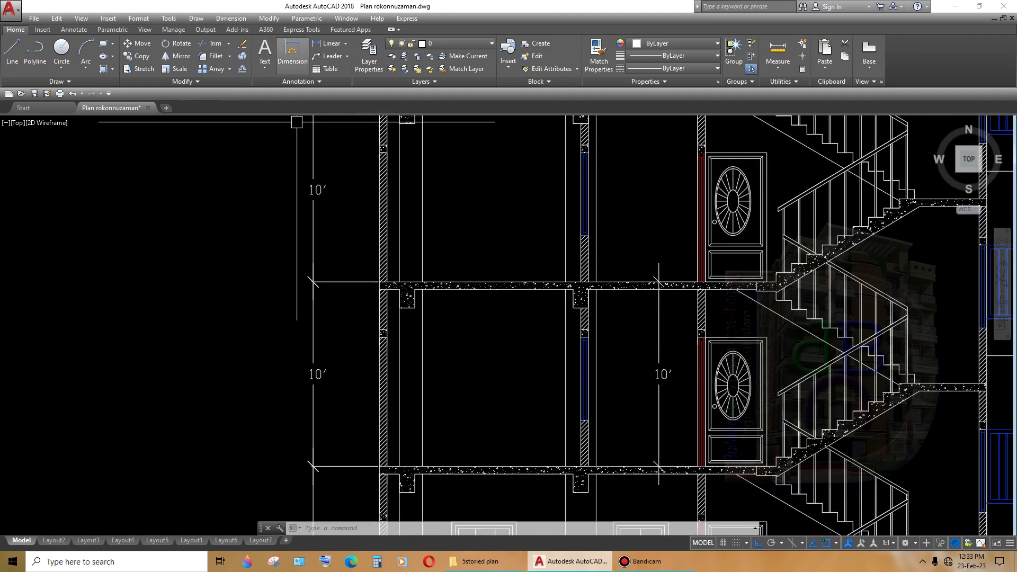
- Start a dimension on the slab's lower edge and discard the 8'-7" preview
click(292, 50)
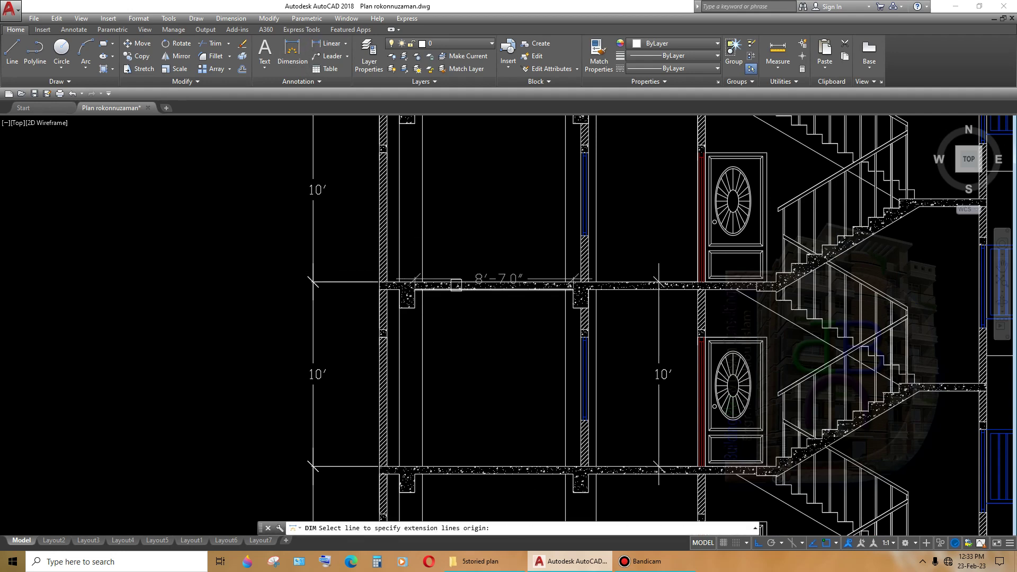
scroll(458, 286, up, 4)
scroll(370, 293, up, 2)
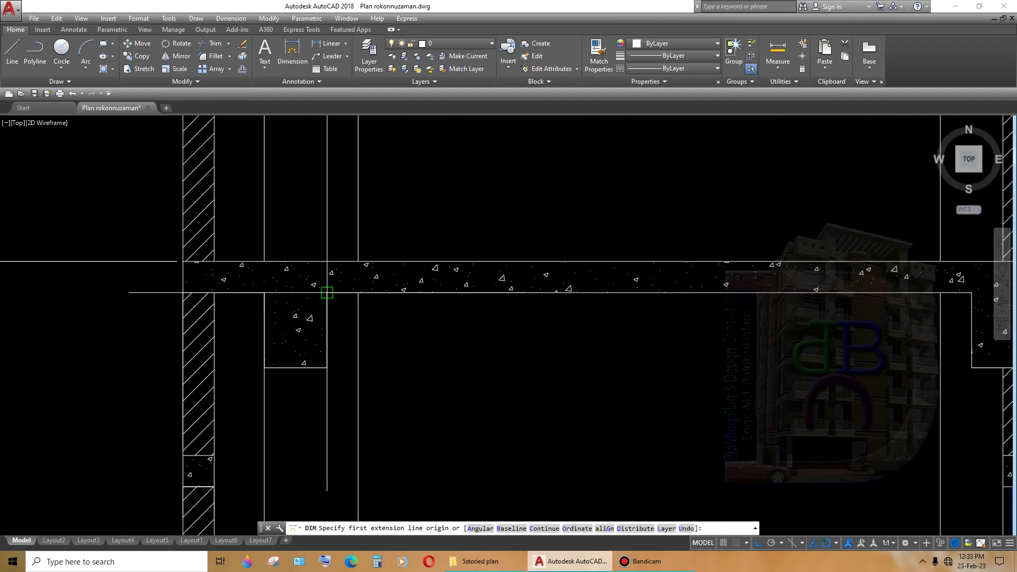
key(Return)
click(538, 292)
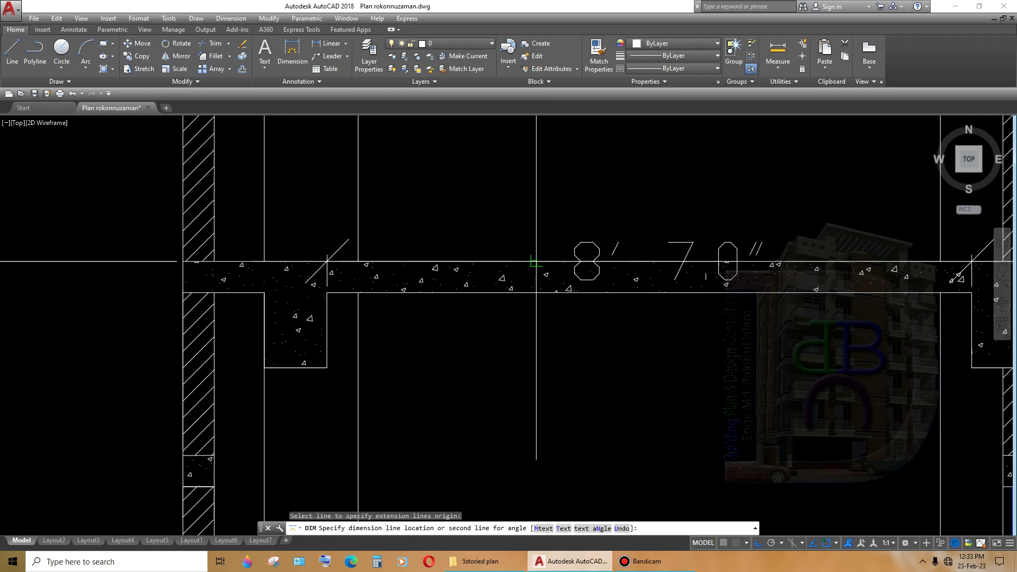
scroll(536, 261, down, 3)
scroll(410, 289, up, 2)
key(Escape)
- Pick the slab-corner and beam-bottom points twice, then cancel the unfinished dimension
click(414, 278)
click(414, 325)
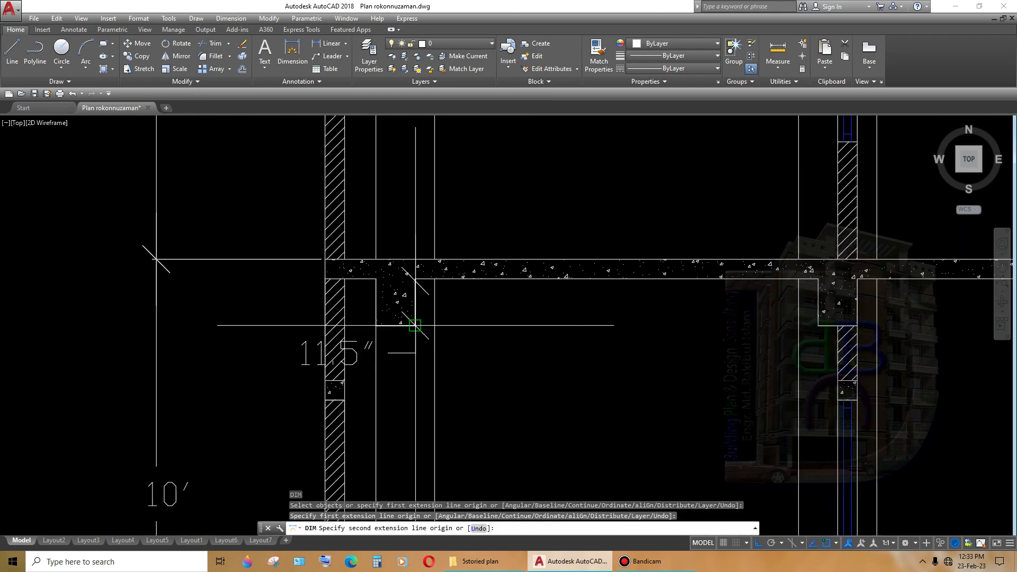
key(Escape)
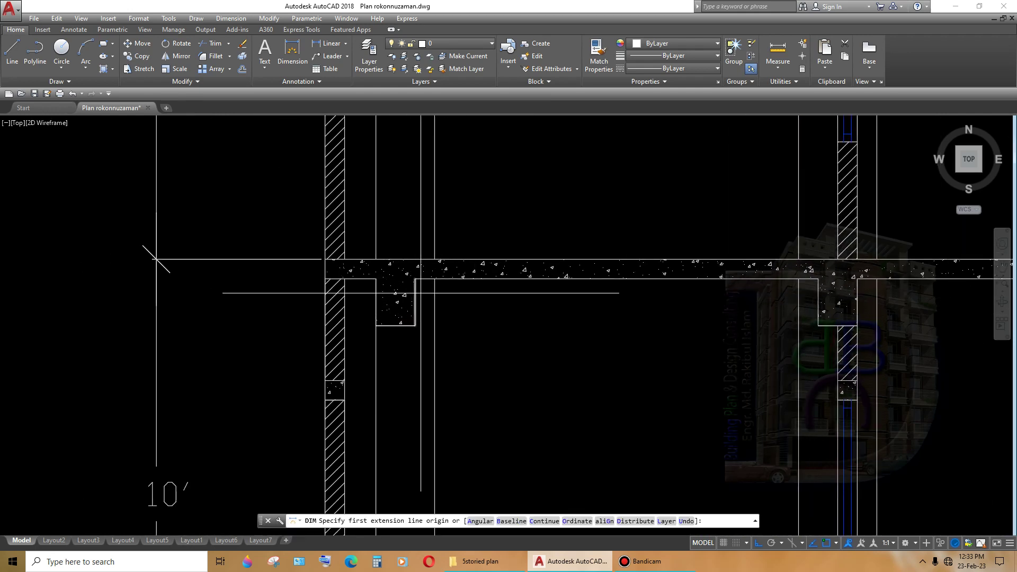
scroll(415, 278, up, 2)
click(413, 278)
click(414, 351)
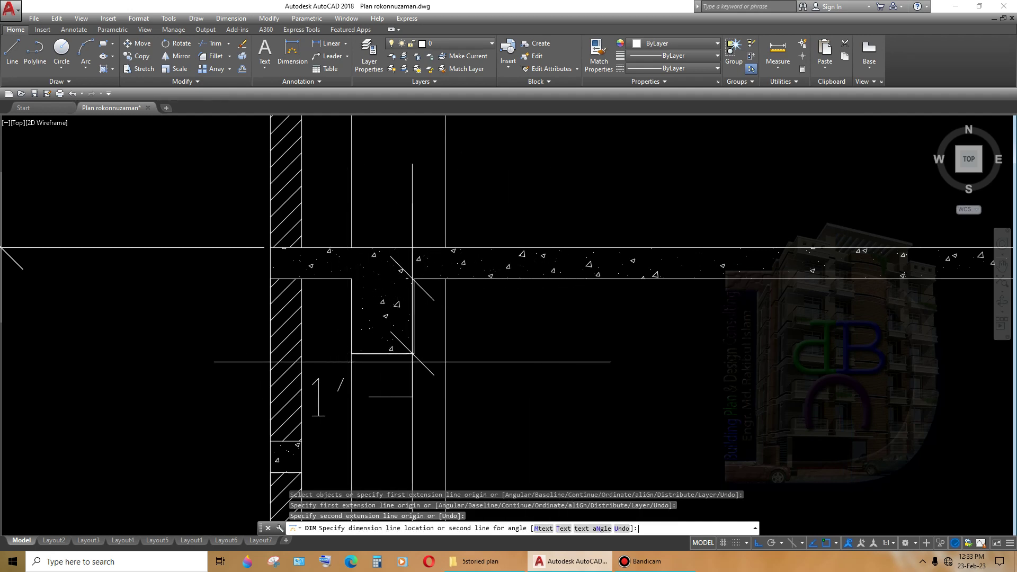
key(Escape)
scroll(631, 345, down, 3)
- Dimension the 1' beam depth of the other beam drop
key(space)
click(625, 307)
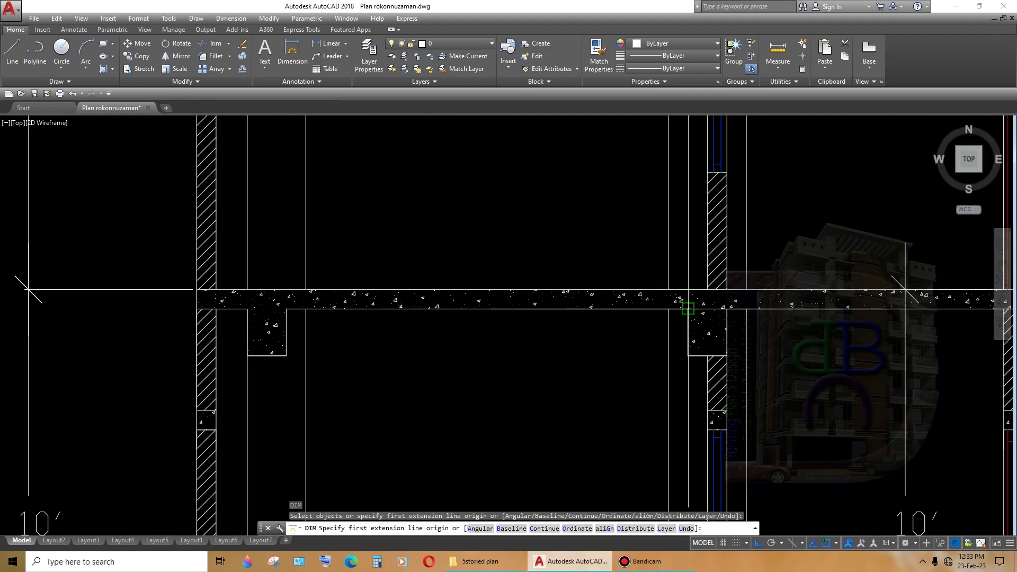
click(625, 355)
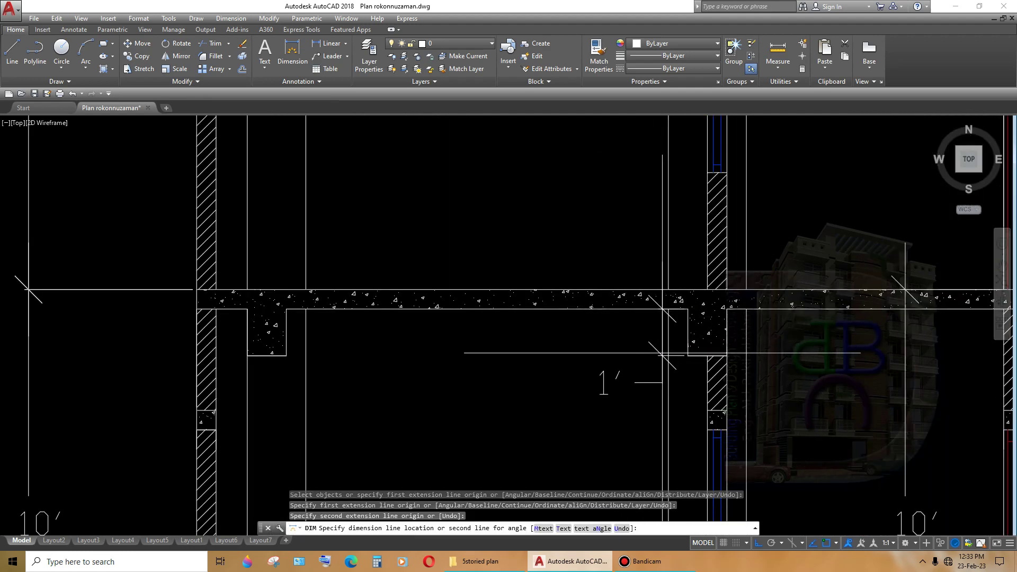
click(662, 353)
scroll(662, 353, down, 3)
key(Escape)
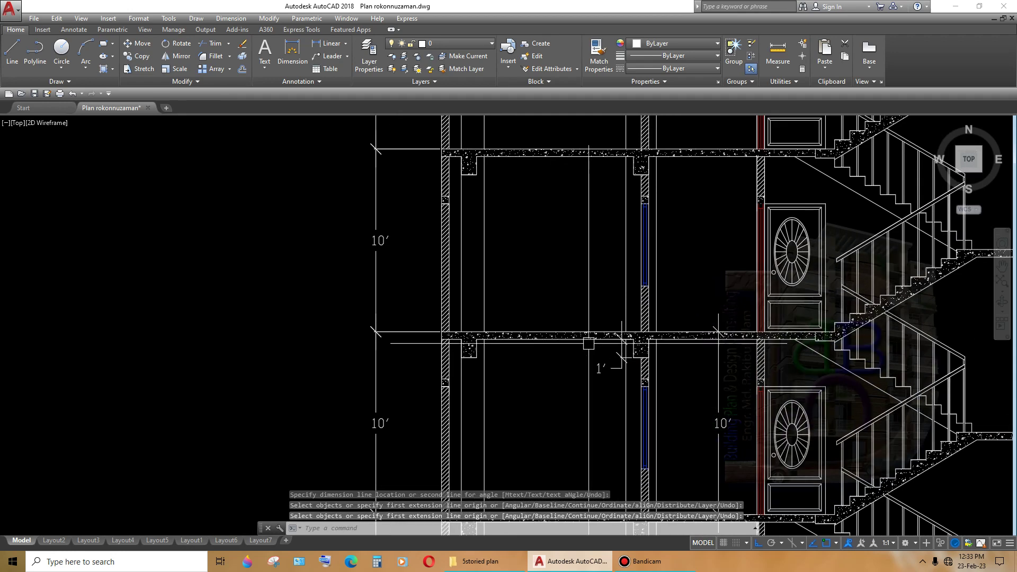
- Add a DLI linear dimension for the 5.0" slab thickness
scroll(588, 344, up, 4)
key(space)
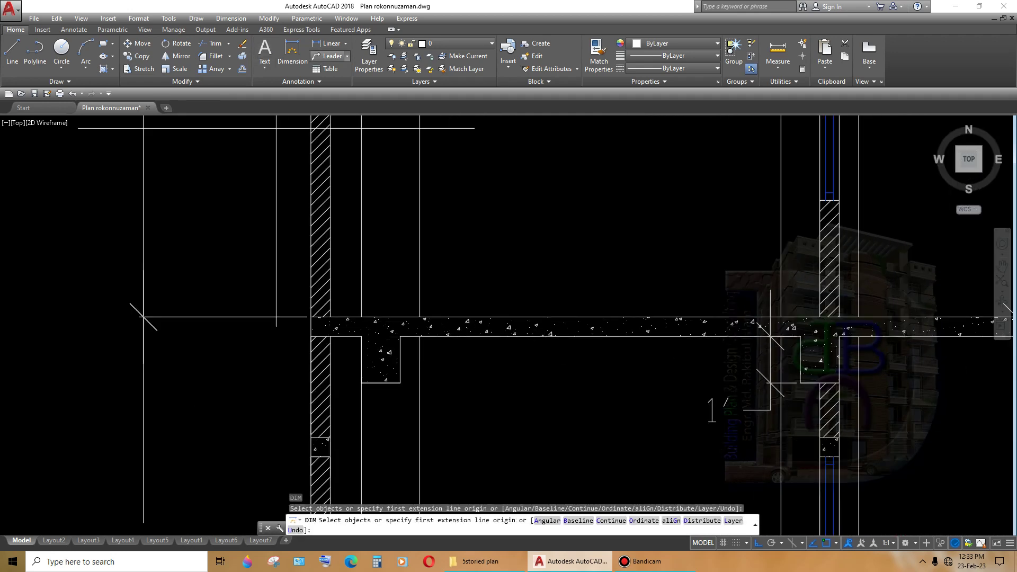
key(Escape)
text(dli)
key(Return)
click(505, 336)
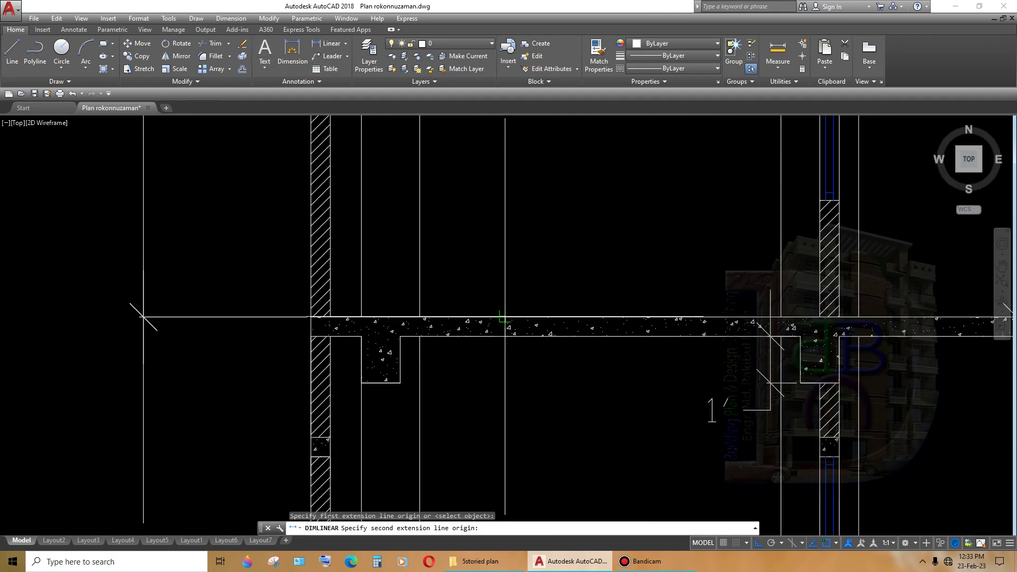
scroll(505, 317, up, 2)
click(505, 317)
click(609, 230)
scroll(551, 344, down, 2)
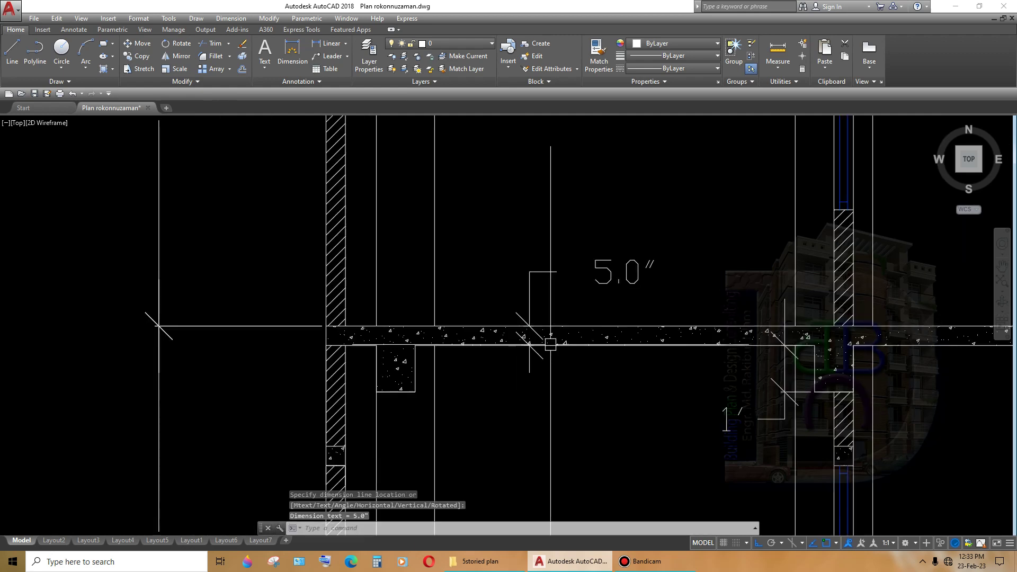
- Dimension the 7' opening height of the middle-floor window
key(Return)
key(Escape)
scroll(673, 316, down, 5)
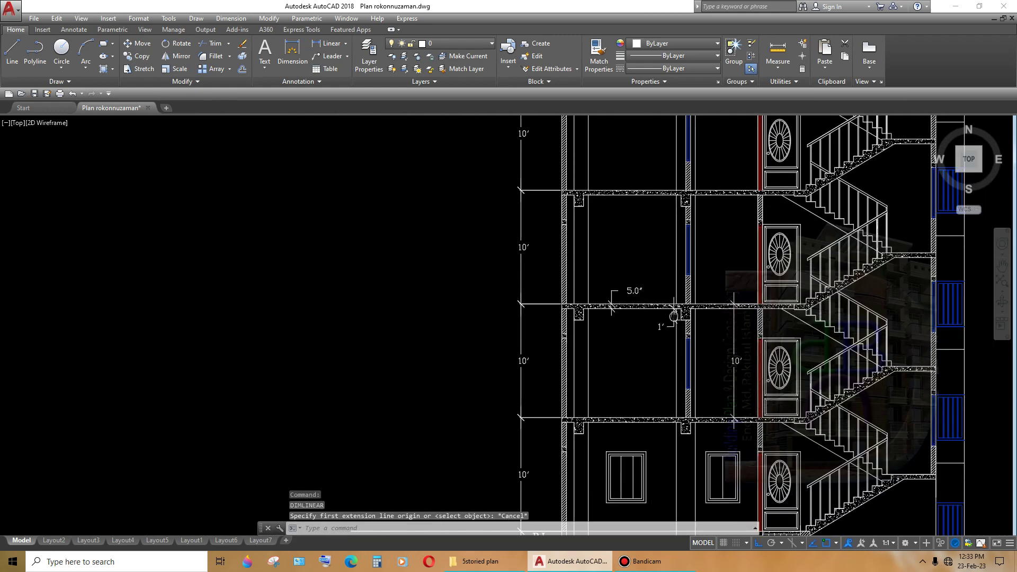
middle_drag(673, 316, 673, 318)
scroll(658, 281, up, 2)
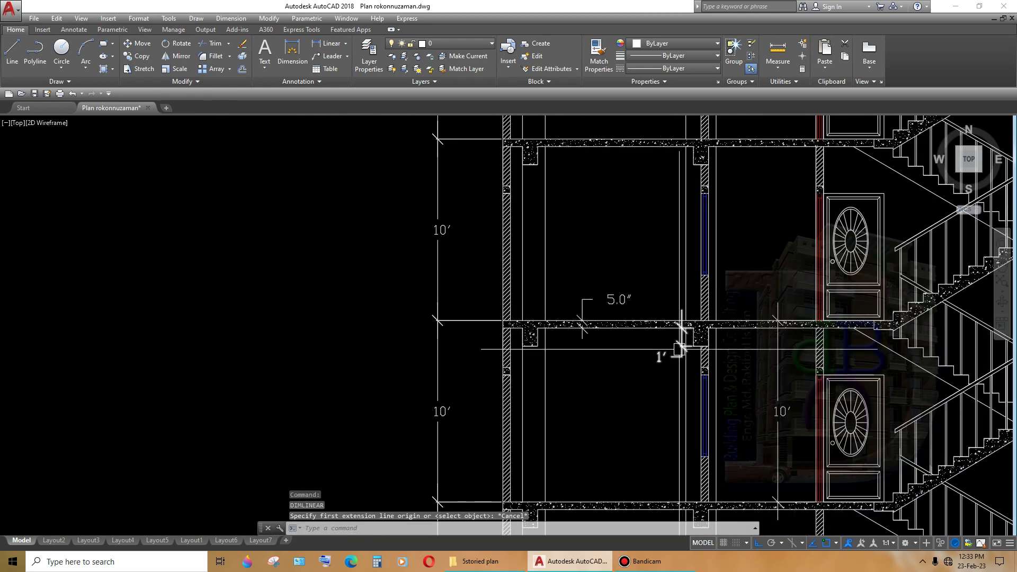
scroll(679, 348, down, 3)
scroll(675, 360, up, 3)
middle_drag(673, 355, 671, 376)
scroll(671, 382, up, 2)
key(Return)
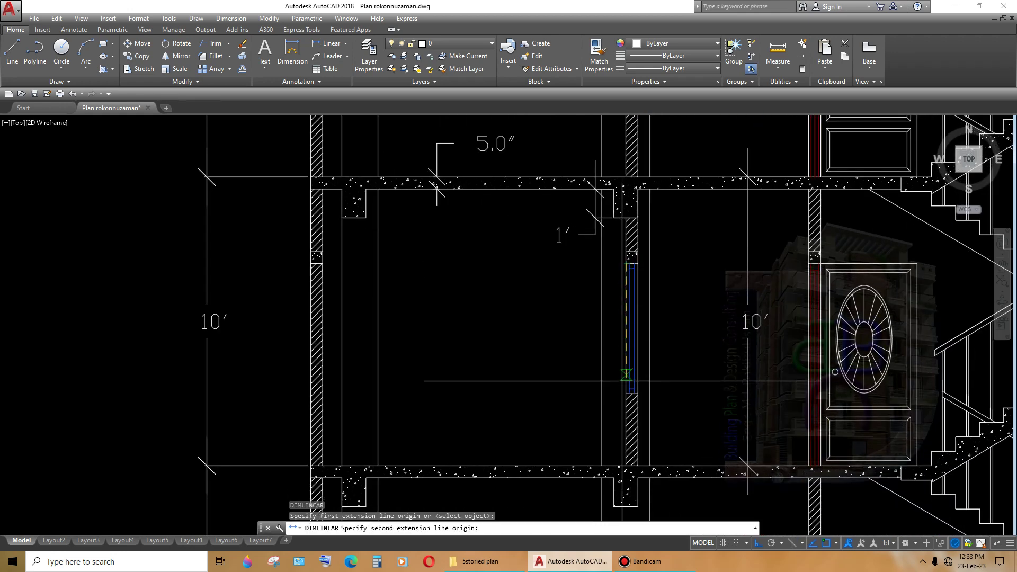
click(625, 466)
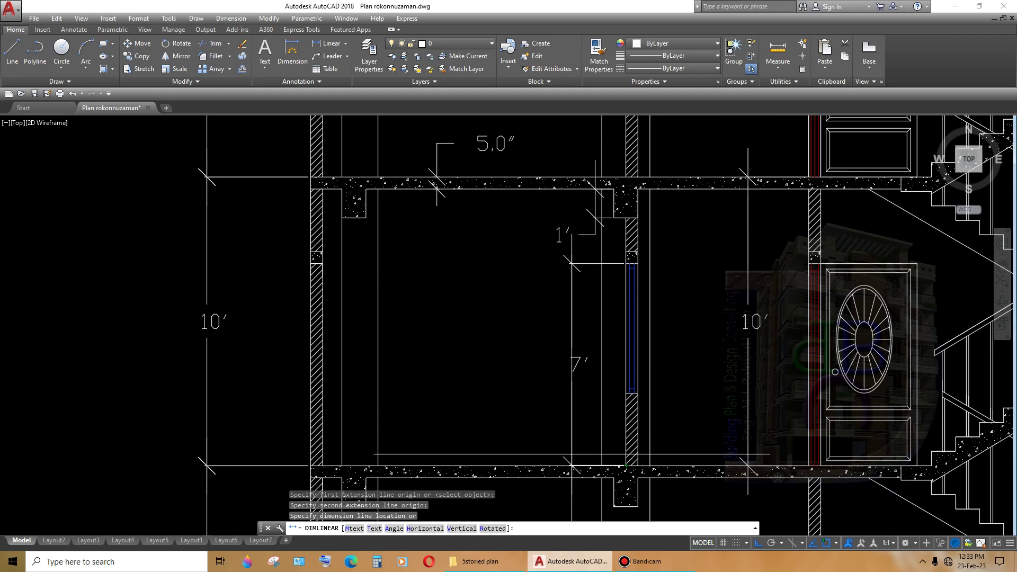
click(572, 454)
key(Return)
- Dimension the 5.0" lintel depth above the opening
scroll(635, 254, up, 2)
key(Return)
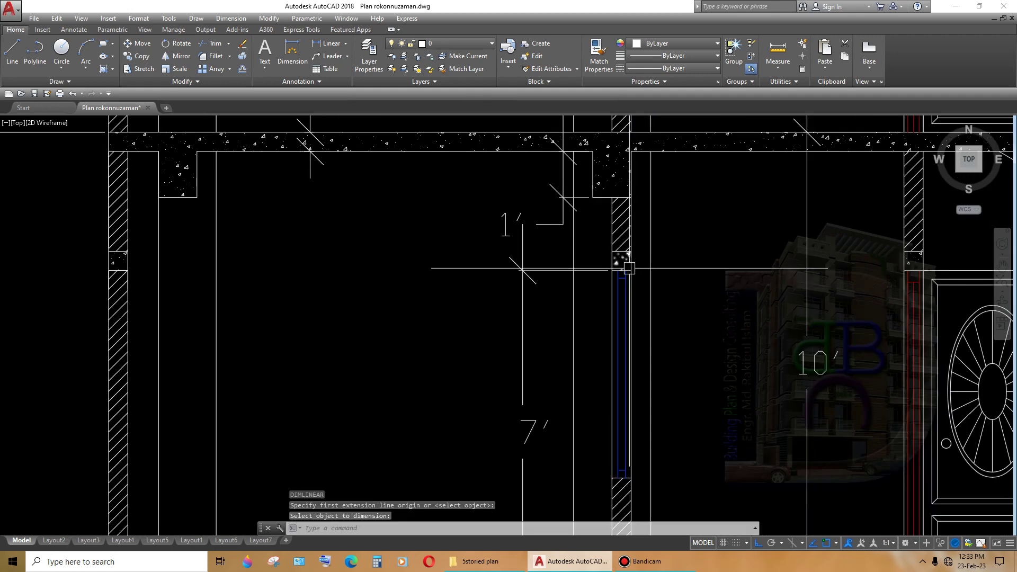
key(Escape)
key(Return)
click(630, 252)
click(630, 270)
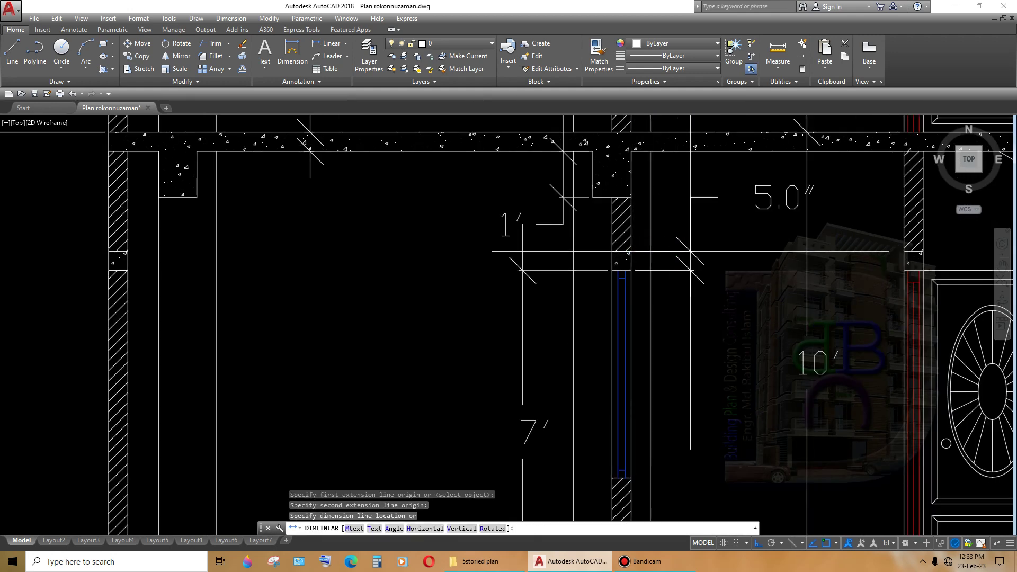
click(687, 253)
- Attempt a linear dimension by the staircase's right wall, cancelling the 7'-6" value
key(Return)
scroll(687, 296, down, 4)
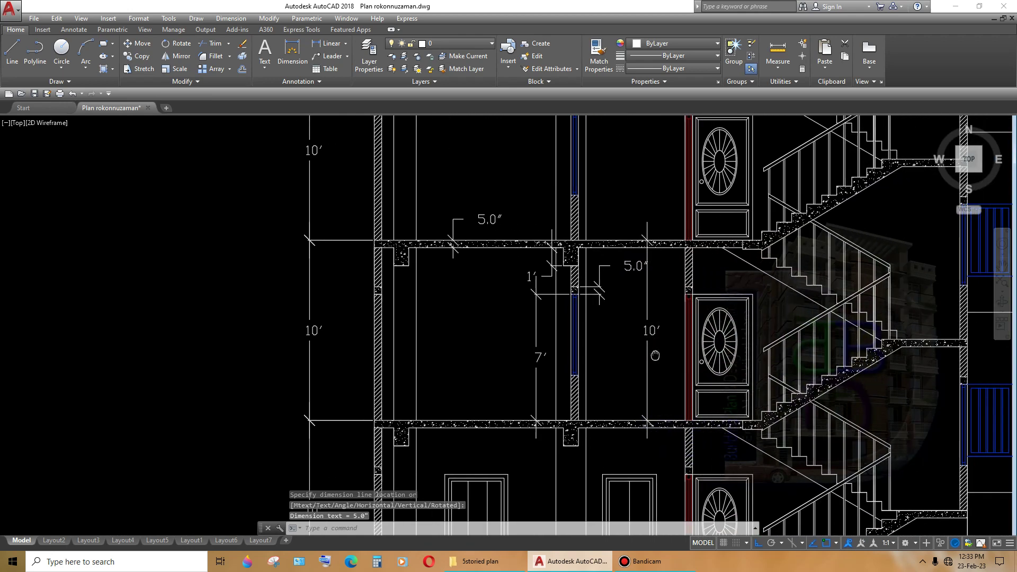
middle_drag(722, 343, 595, 357)
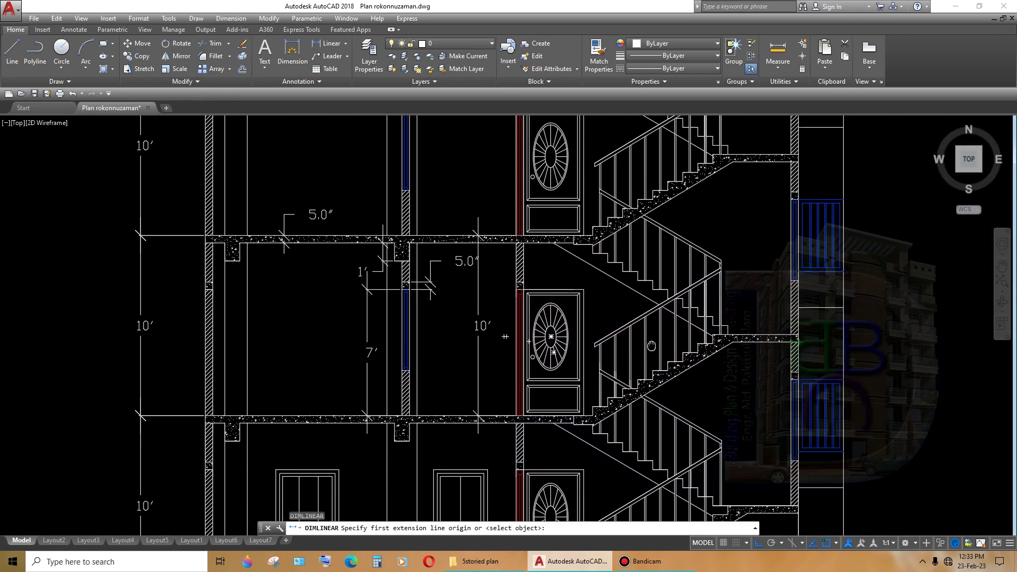
scroll(750, 217, up, 4)
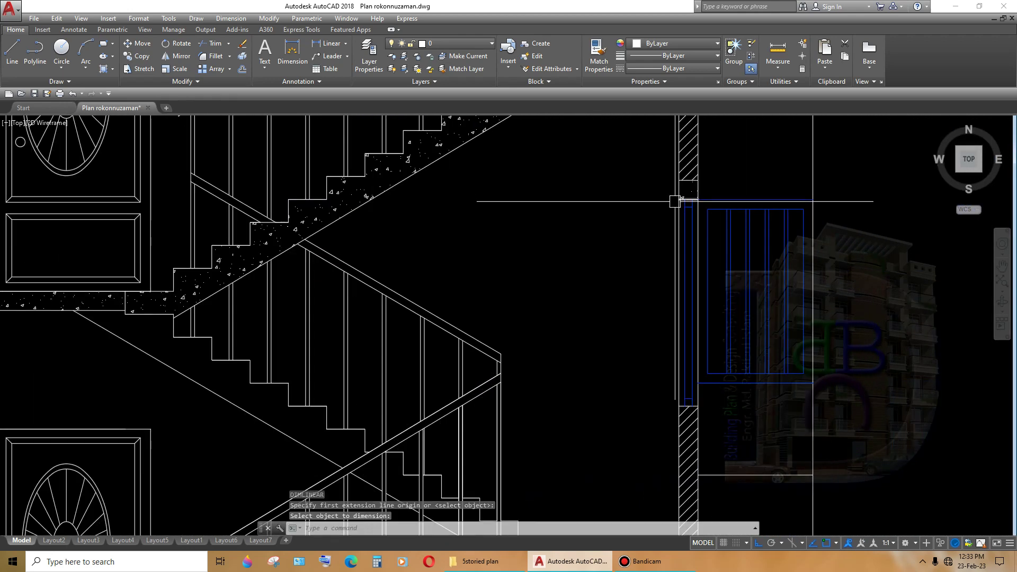
key(Return)
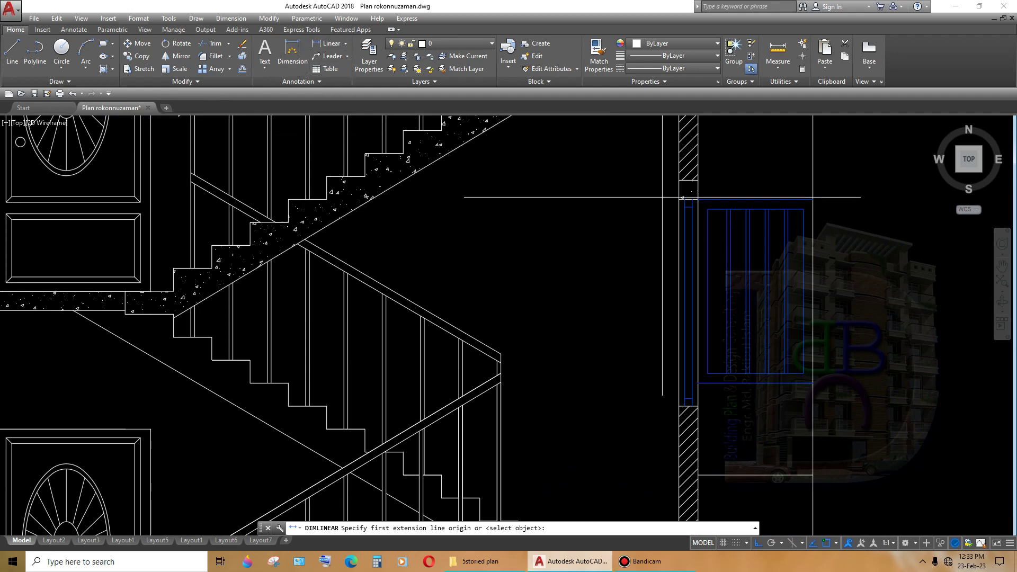
scroll(678, 199, down, 3)
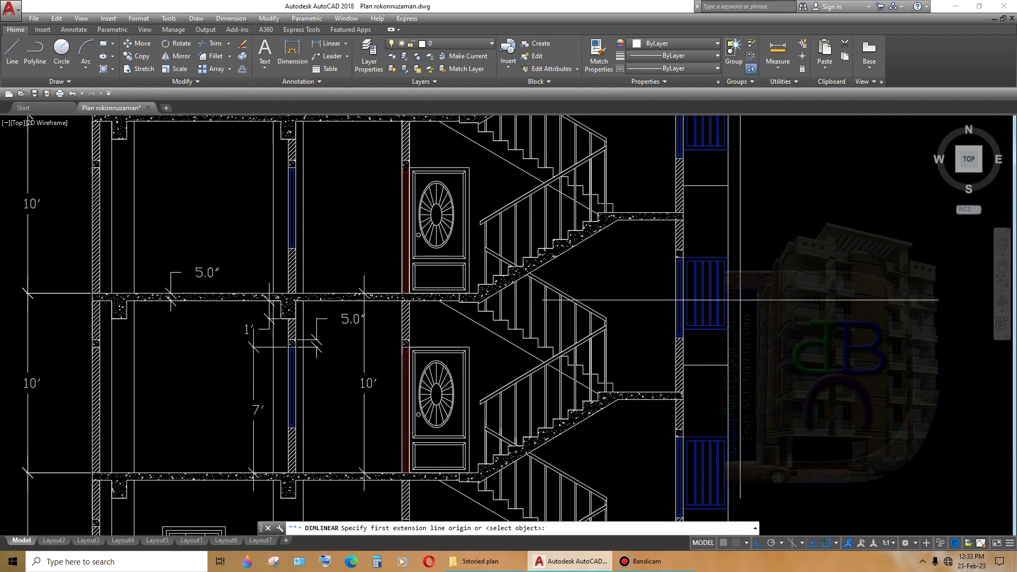
scroll(688, 265, up, 2)
scroll(693, 269, down, 1)
scroll(683, 211, up, 4)
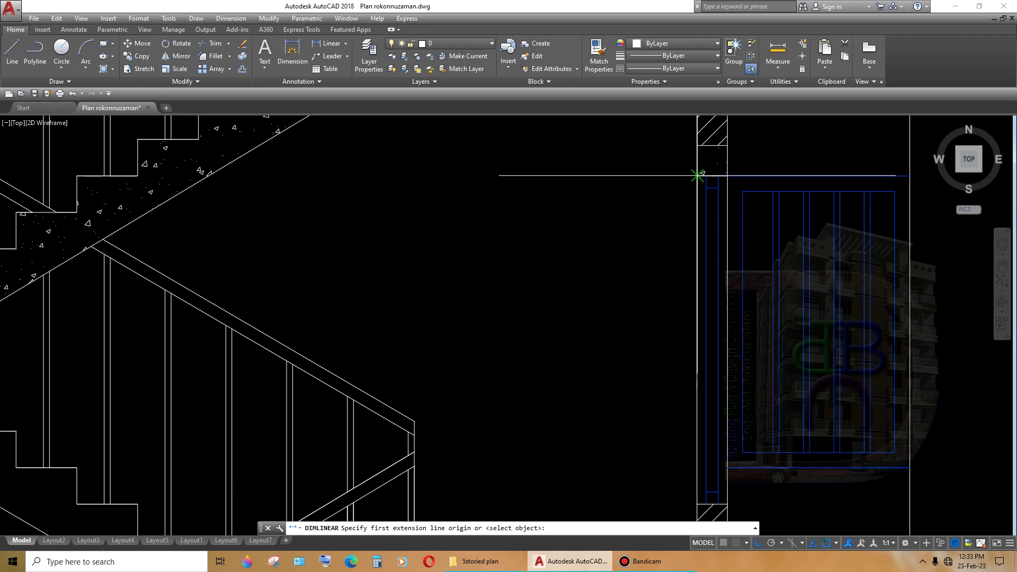
scroll(693, 370, down, 3)
scroll(703, 363, up, 2)
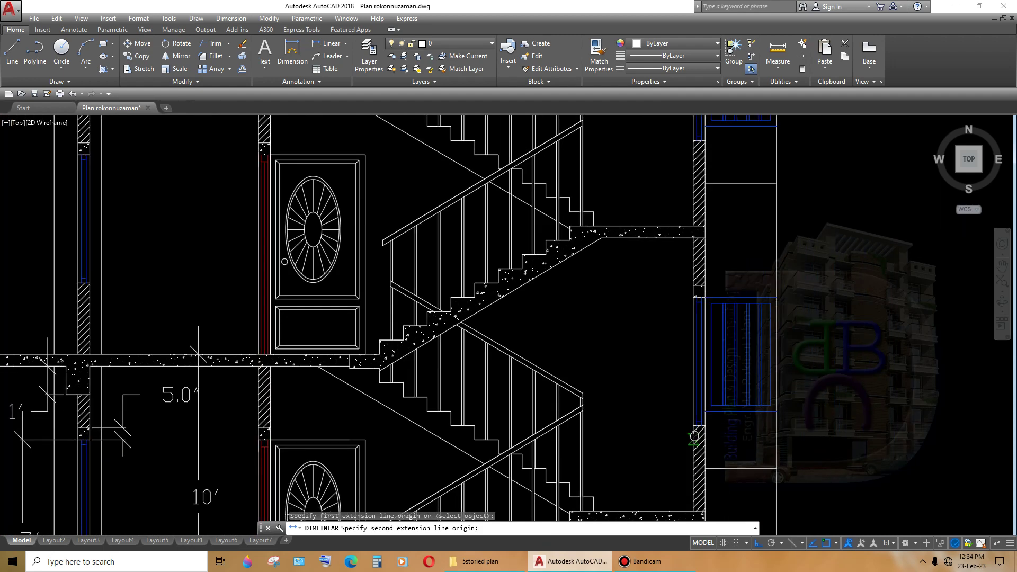
scroll(703, 359, down, 1)
click(701, 371)
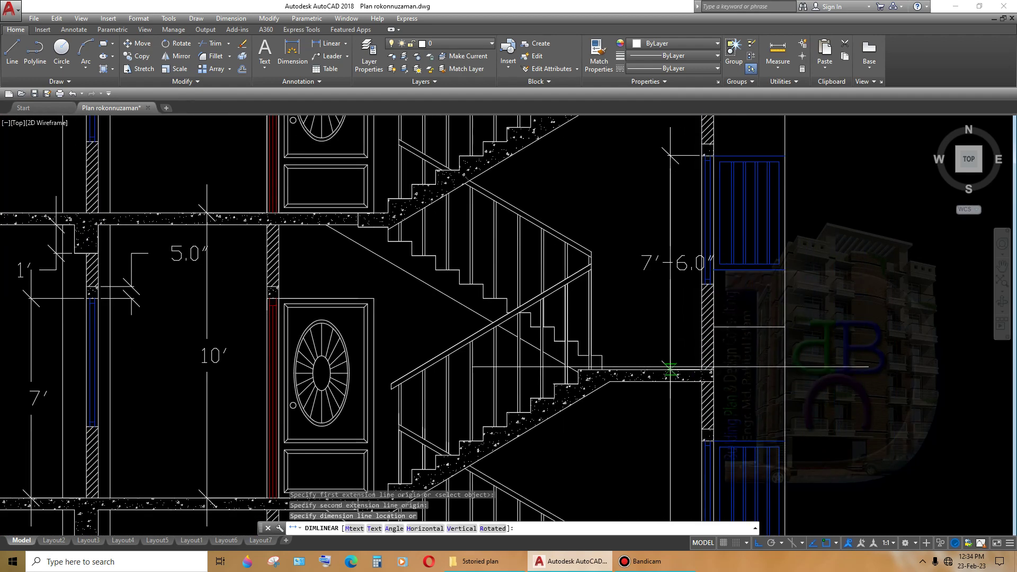
key(Escape)
- Cancel a restarted linear dimension and pan back to the middle floors
key(Return)
scroll(688, 297, down, 1)
scroll(683, 302, down, 2)
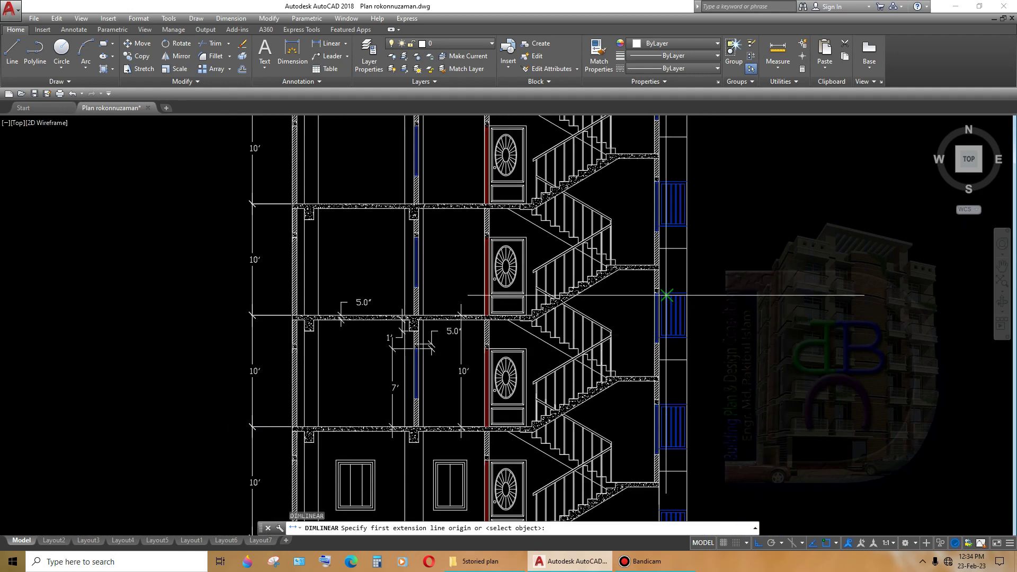
scroll(657, 310, down, 1)
key(Escape)
scroll(662, 315, up, 3)
mouse_move(676, 317)
middle_down()
mouse_move(677, 289)
mouse_move(704, 353)
mouse_move(775, 369)
middle_up()
scroll(680, 290, down, 3)
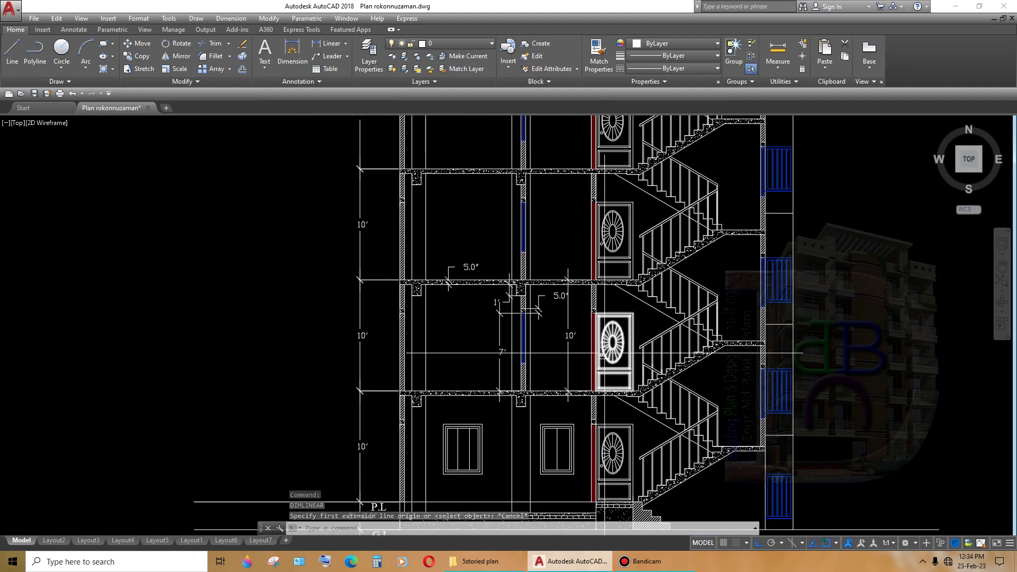
middle_drag(626, 350, 625, 342)
scroll(625, 342, up, 3)
scroll(593, 358, down, 5)
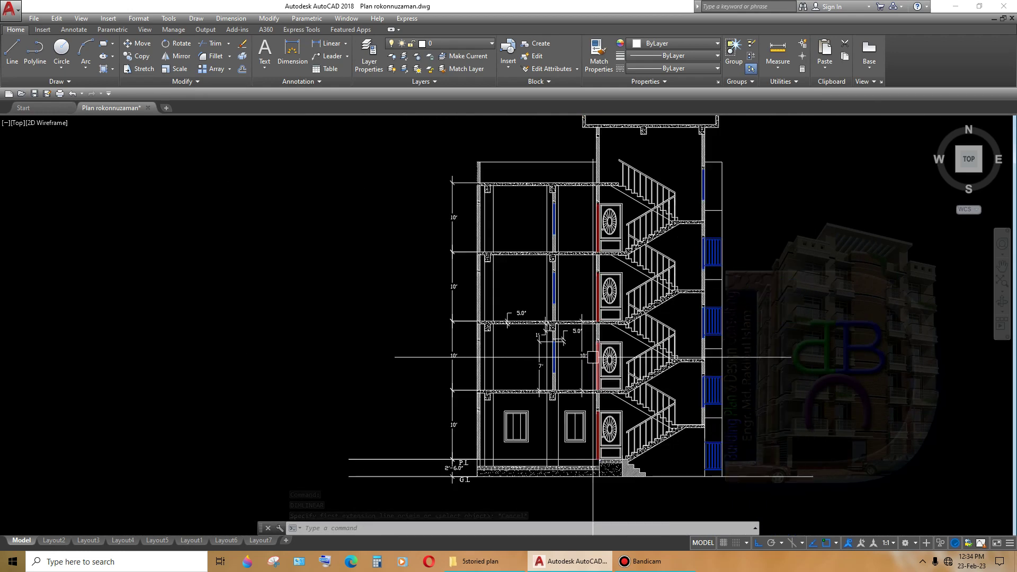
middle_drag(680, 194, 680, 305)
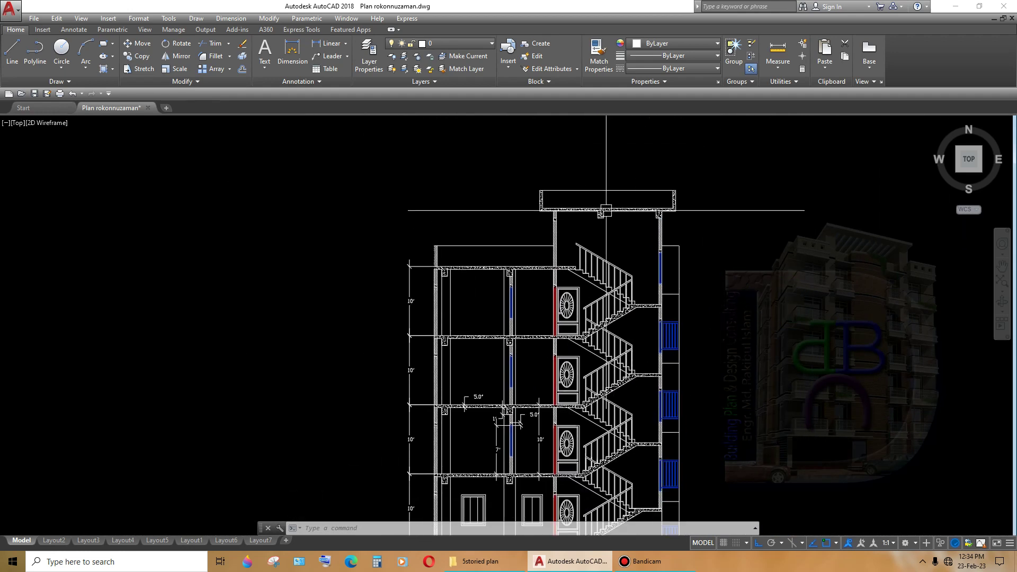
scroll(614, 311, up, 4)
scroll(613, 311, up, 3)
text(dli)
key(Return)
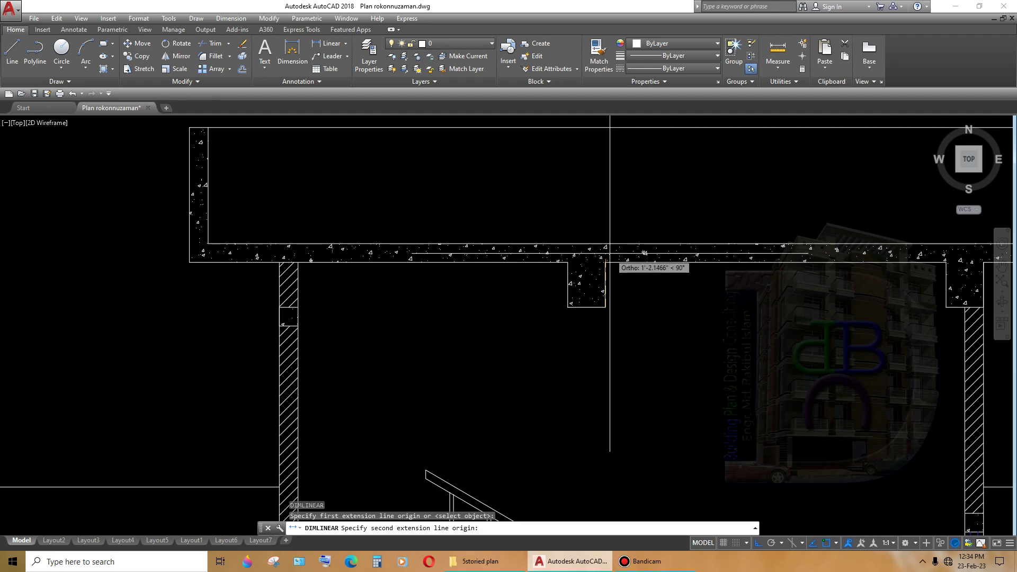
scroll(658, 288, down, 1)
scroll(661, 286, down, 1)
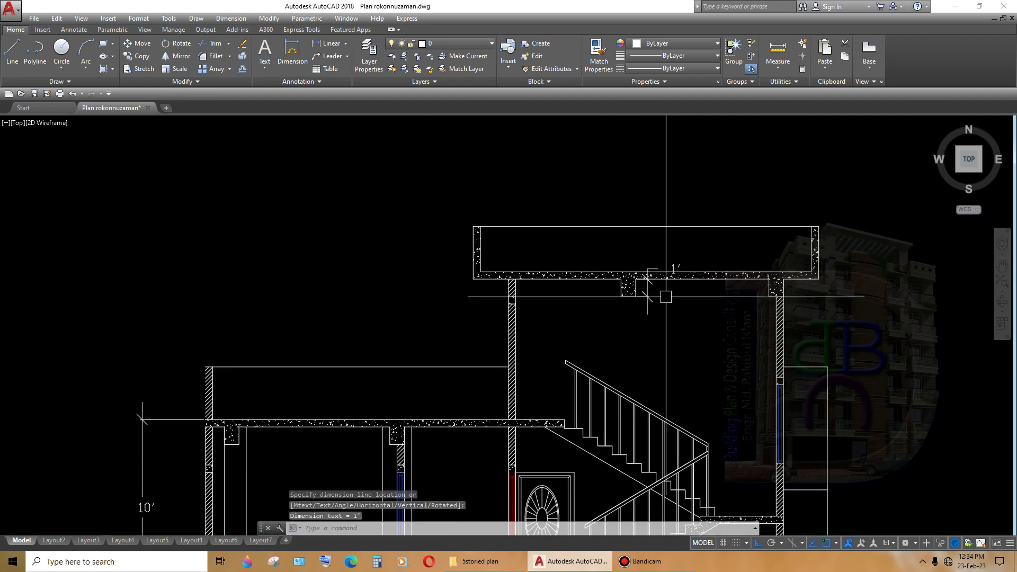
scroll(631, 282, up, 2)
key(Escape)
key(Return)
click(624, 252)
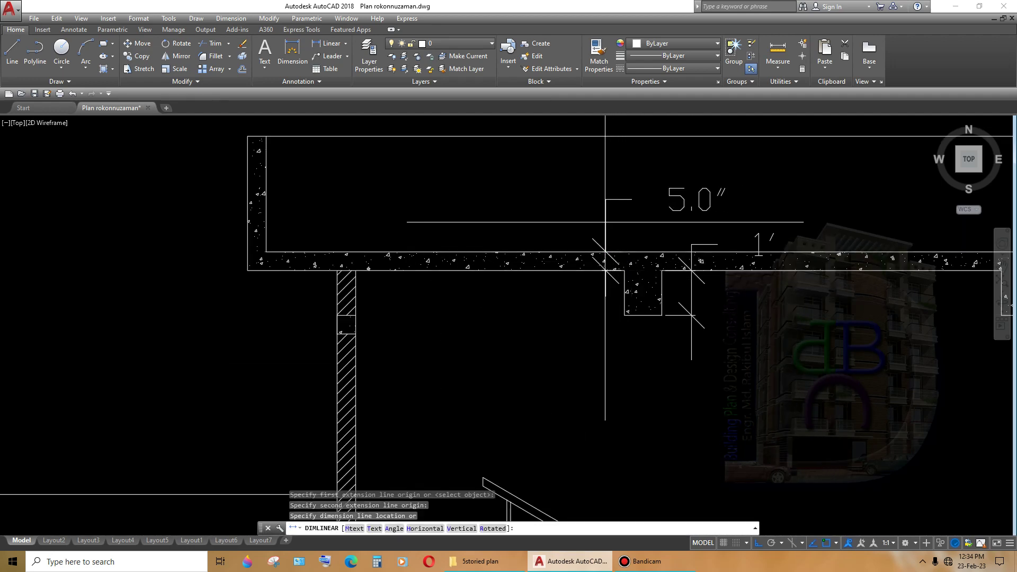
click(579, 222)
scroll(579, 223, down, 3)
middle_drag(222, 488, 387, 307)
scroll(386, 306, up, 2)
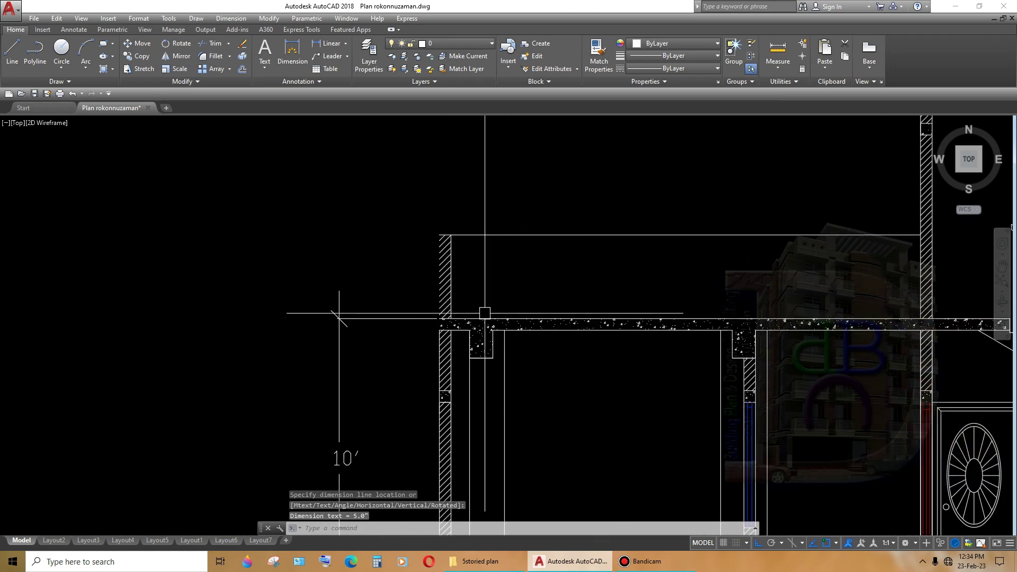
key(Return)
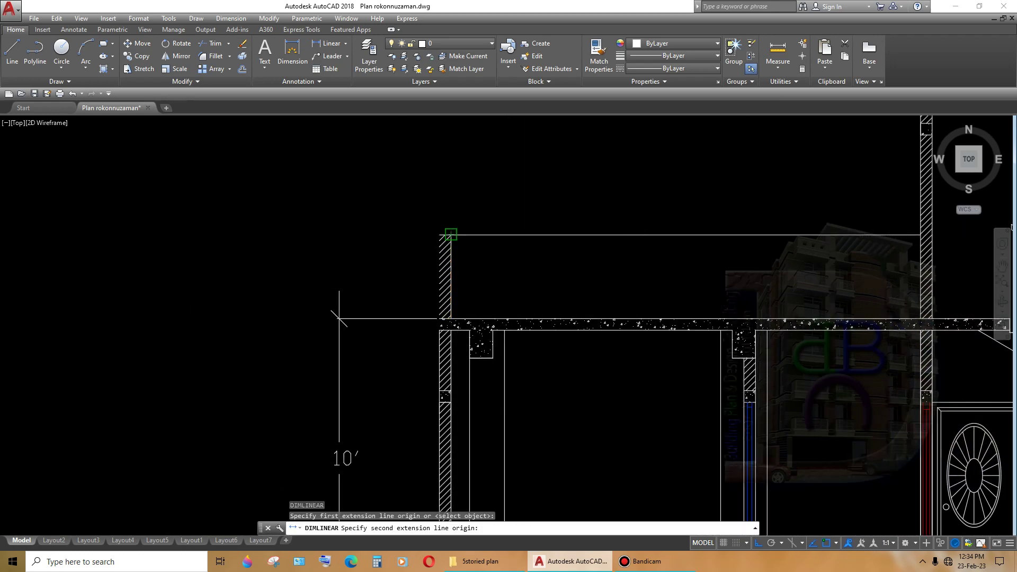
click(451, 234)
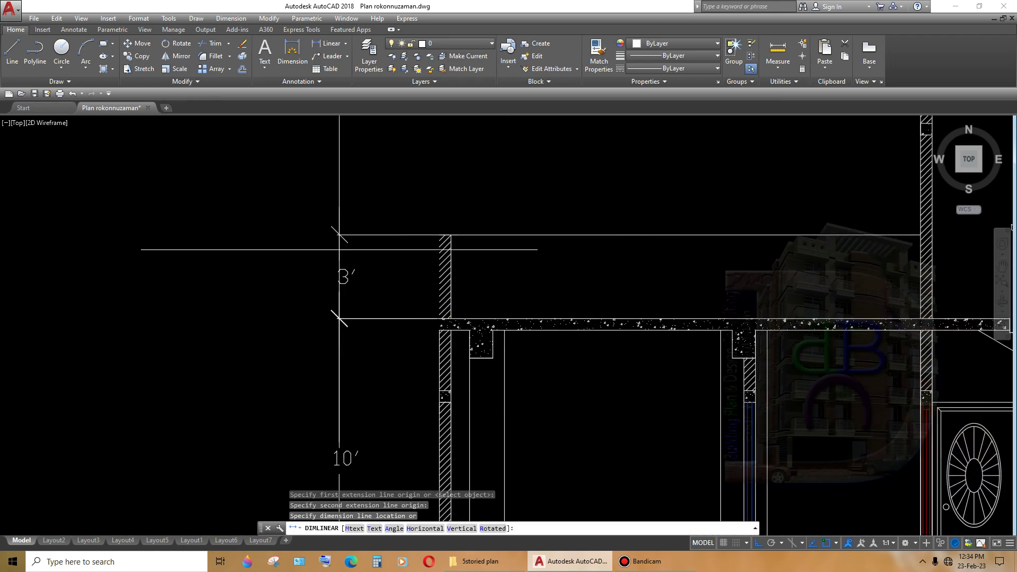
click(339, 249)
key(Return)
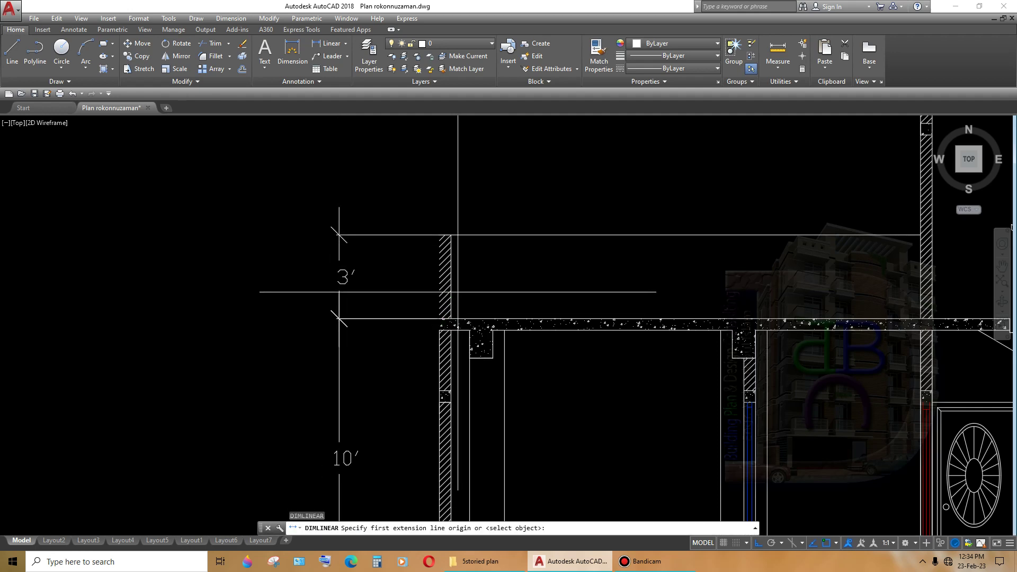
key(Escape)
click(449, 283)
text(c)
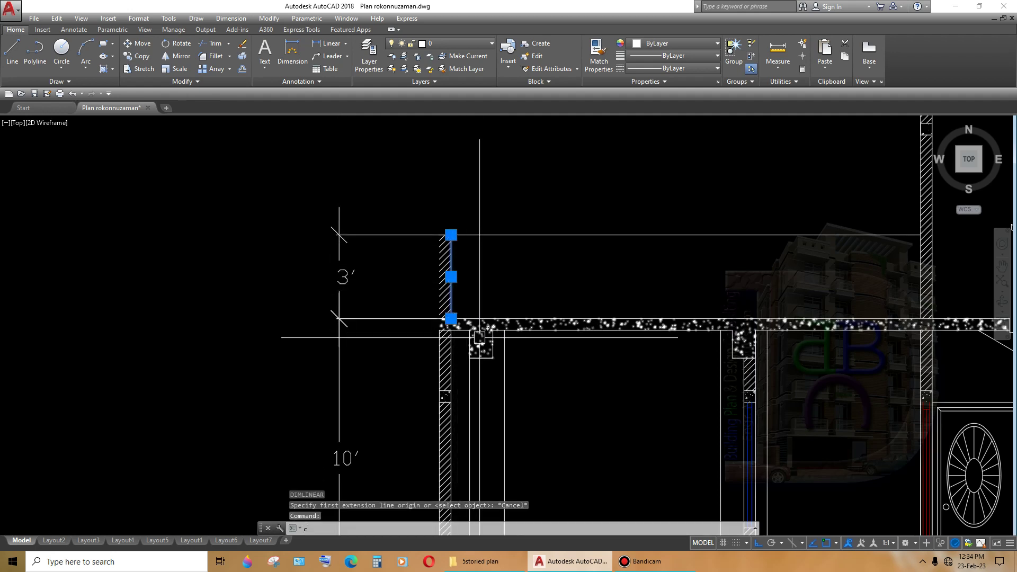
text(p)
key(Return)
click(439, 234)
scroll(439, 235, down, 4)
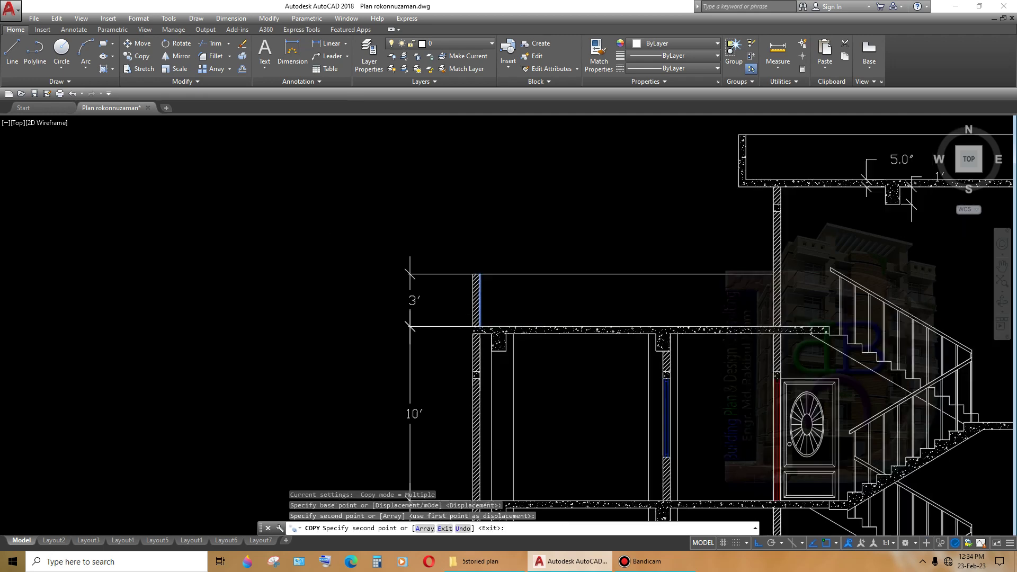
scroll(537, 249, up, 6)
key(Escape)
click(537, 249)
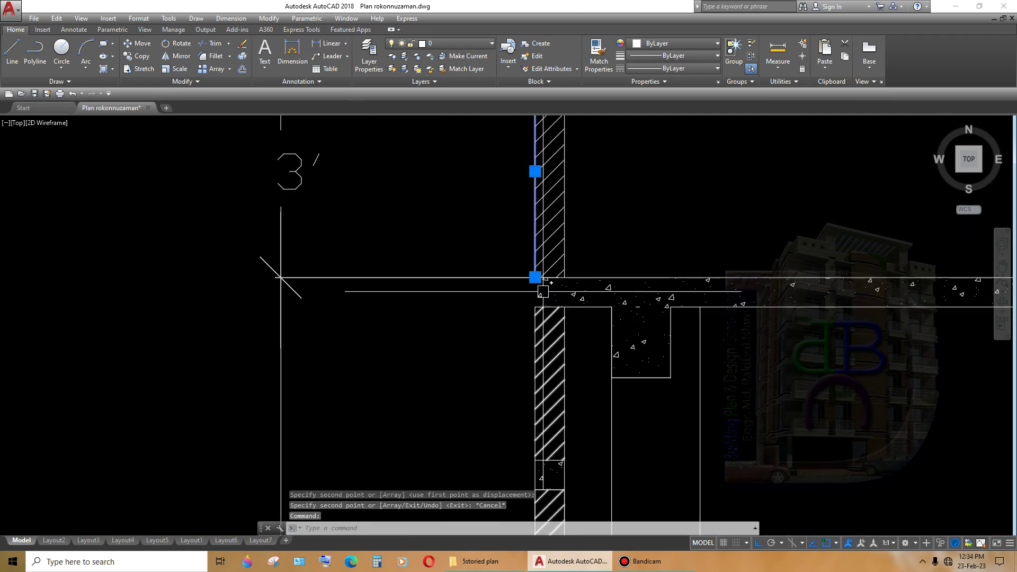
click(535, 277)
key(Escape)
scroll(543, 297, down, 5)
scroll(543, 298, up, 3)
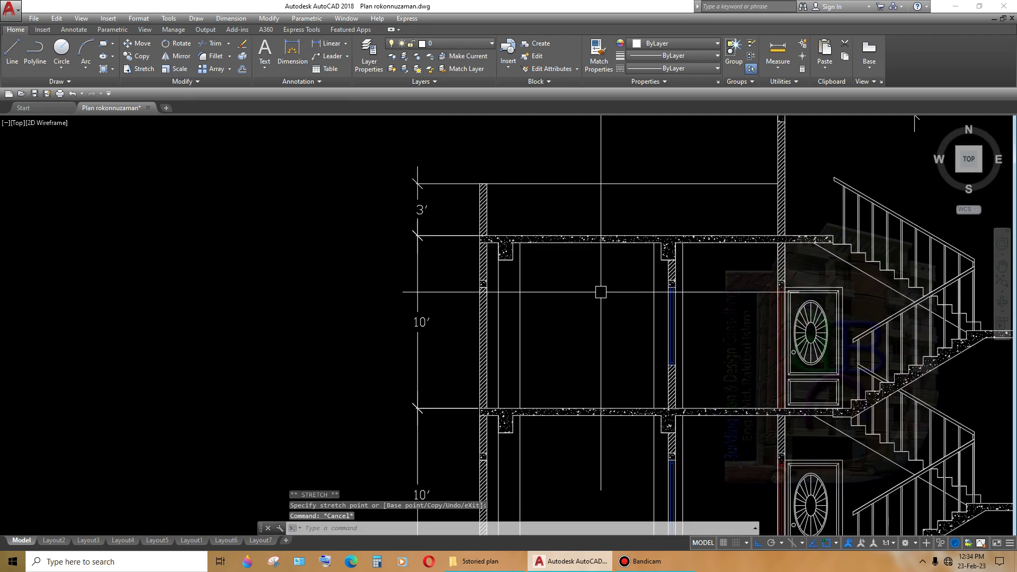
scroll(582, 296, down, 1)
mouse_move(668, 333)
middle_down()
mouse_move(624, 303)
mouse_move(599, 169)
middle_up()
scroll(612, 256, down, 2)
scroll(635, 349, up, 2)
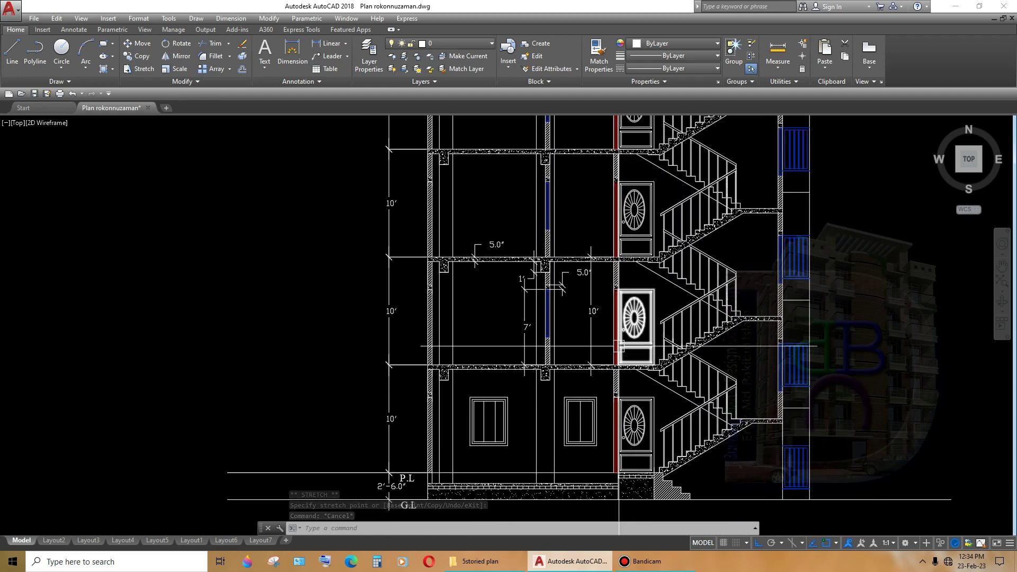
scroll(583, 382, down, 2)
scroll(566, 386, up, 3)
scroll(569, 238, up, 1)
scroll(569, 222, up, 2)
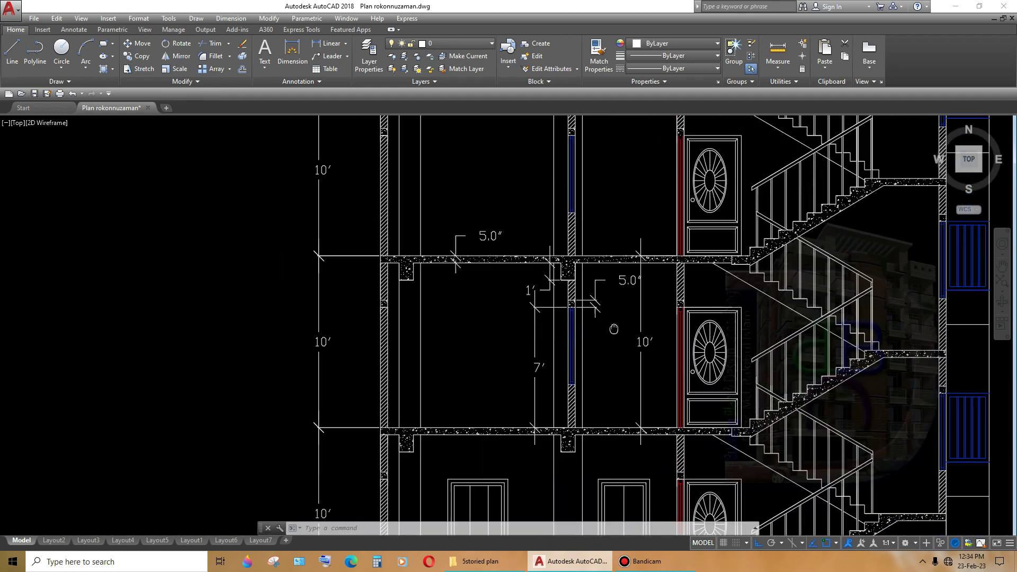
scroll(570, 212, up, 2)
- Window-select the middle floor's five slab, door and floor-height dimensions, including 1' and 7'
click(654, 268)
click(561, 333)
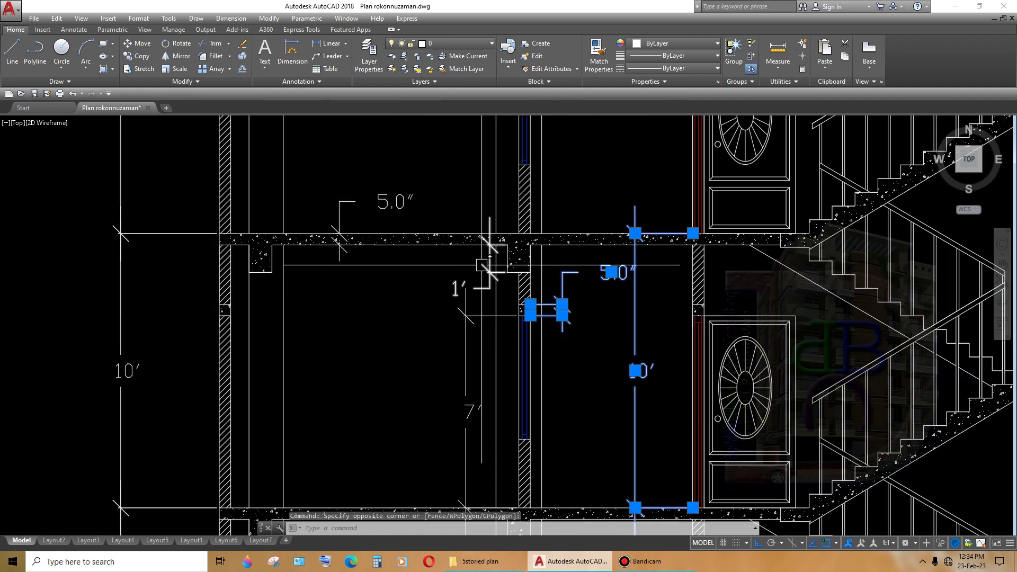
click(457, 307)
click(312, 236)
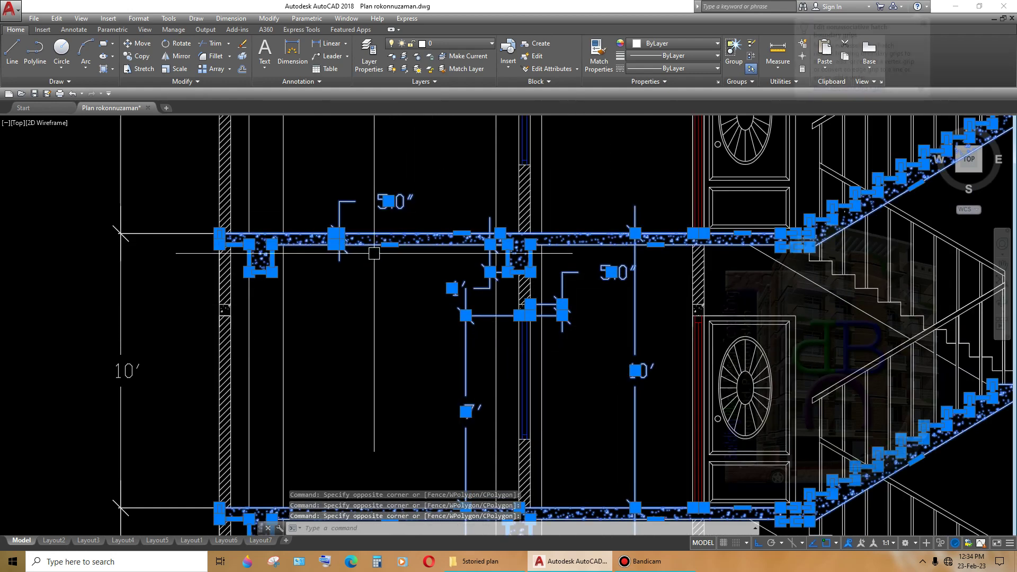
scroll(313, 228, up, 2)
scroll(310, 275, down, 5)
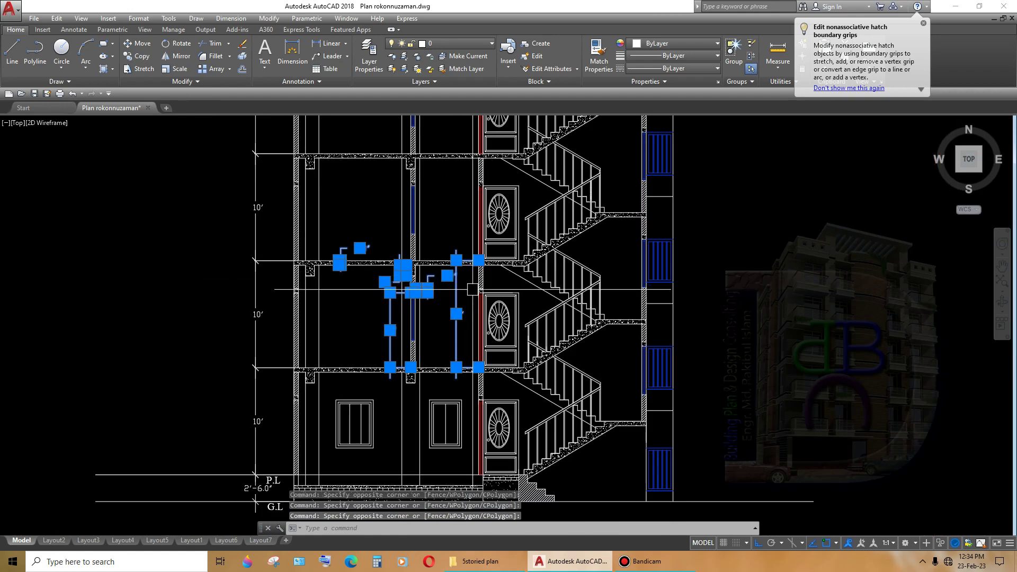
scroll(400, 319, up, 1)
scroll(400, 319, up, 1)
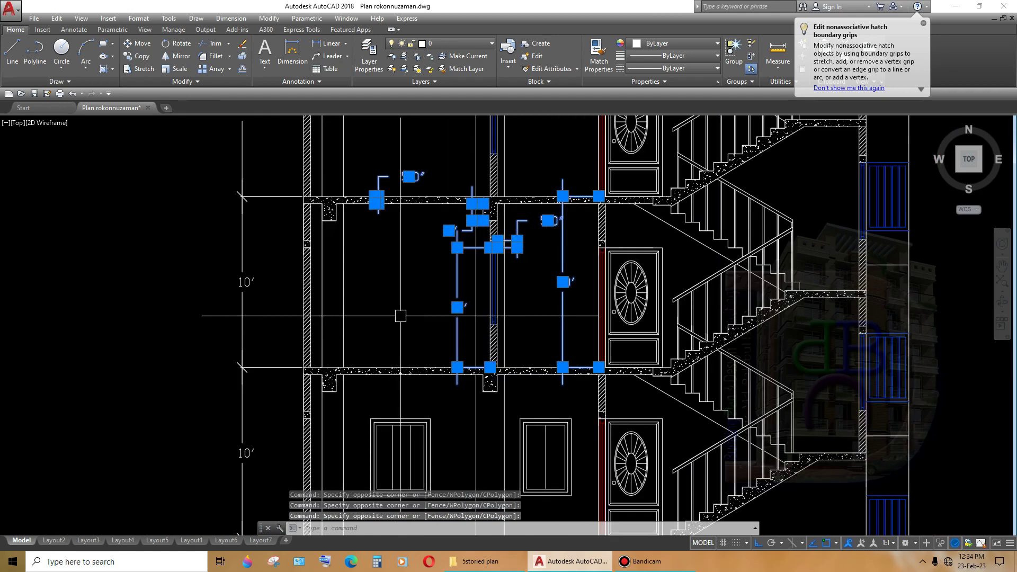
- Copy the selected dimensions 10' and 20' up onto the two upper floors
text(cp)
key(Return)
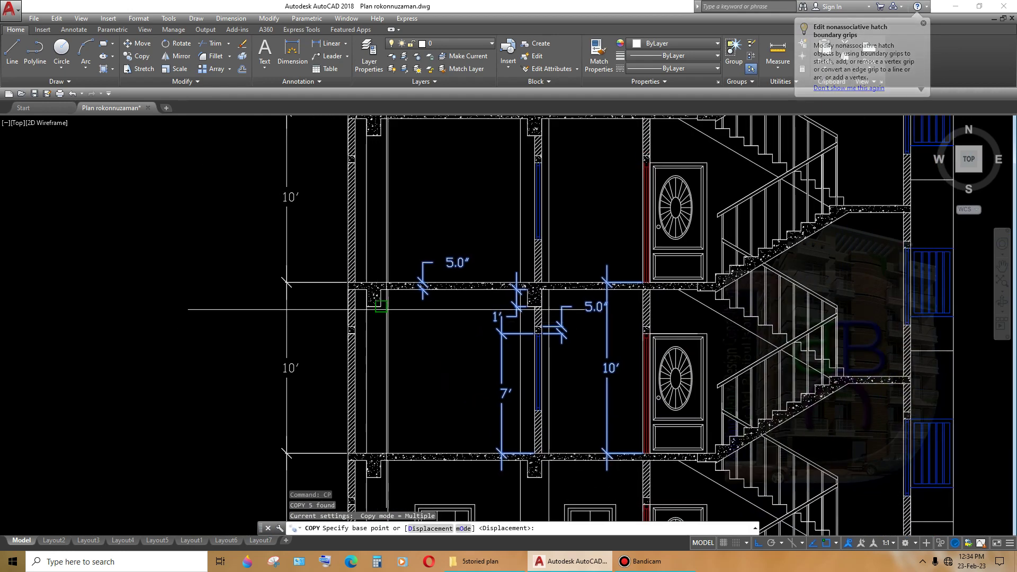
scroll(303, 211, up, 3)
click(387, 270)
scroll(387, 270, up, 2)
scroll(422, 371, down, 4)
text(10')
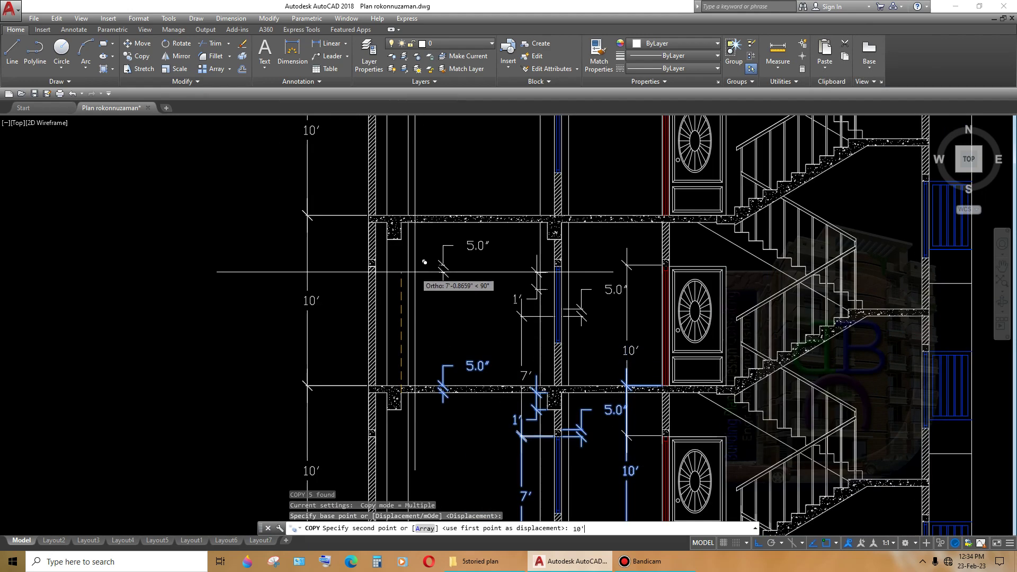
key(Return)
scroll(416, 268, down, 5)
scroll(421, 247, up, 3)
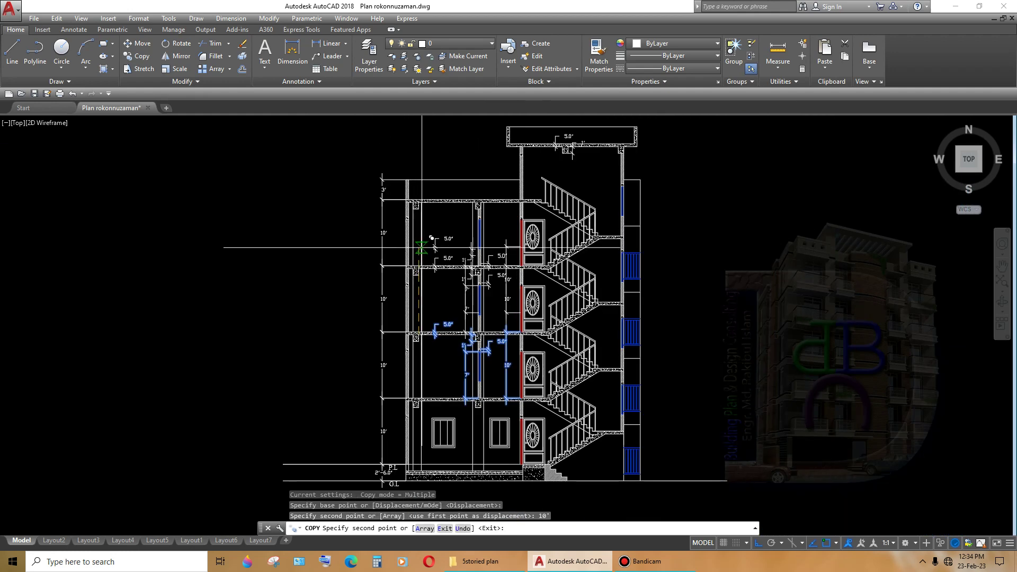
scroll(422, 247, up, 2)
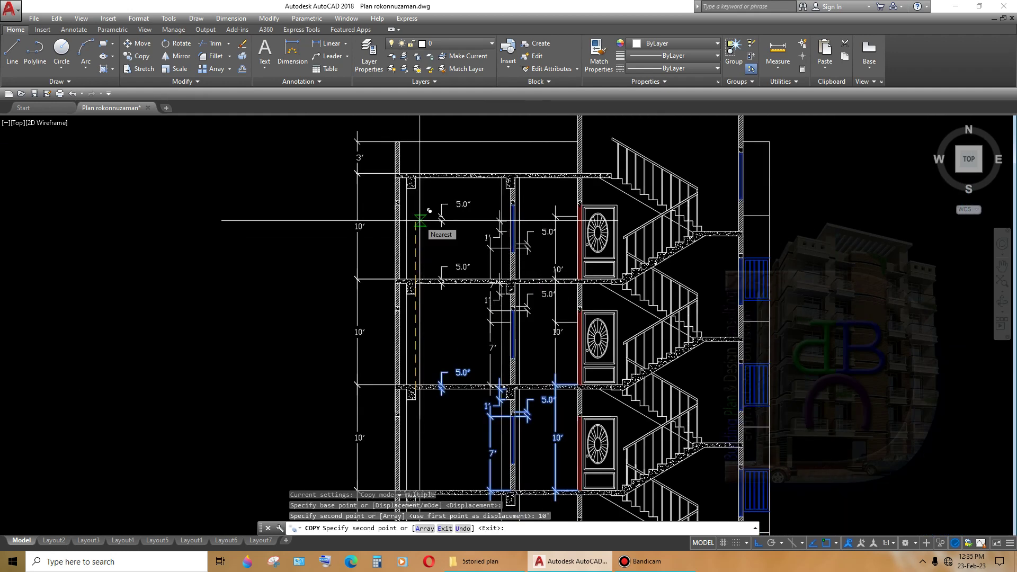
text(20')
key(Return)
key(Escape)
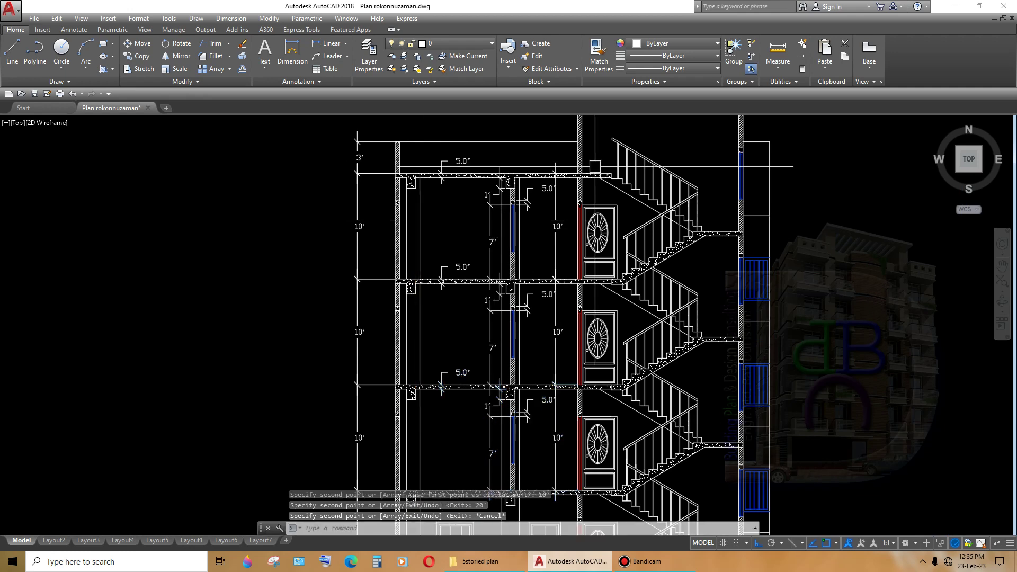
scroll(420, 220, up, 3)
middle_drag(420, 220, 575, 212)
scroll(574, 212, down, 2)
scroll(574, 212, down, 2)
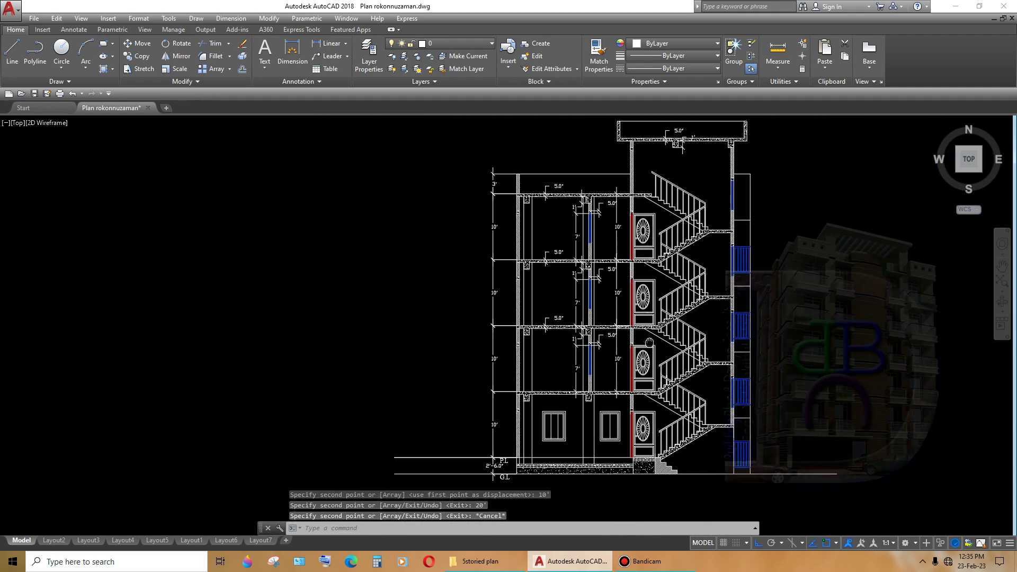
scroll(527, 513, up, 3)
- Erase the stray horizontal line near ground level
scroll(518, 461, up, 2)
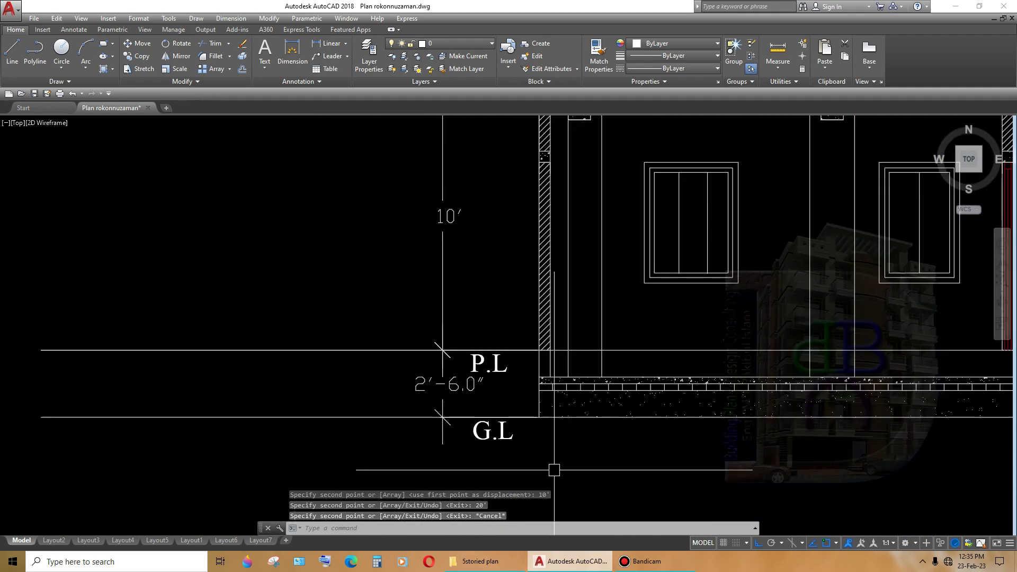
scroll(554, 467, down, 4)
scroll(544, 476, up, 2)
click(627, 432)
key(Delete)
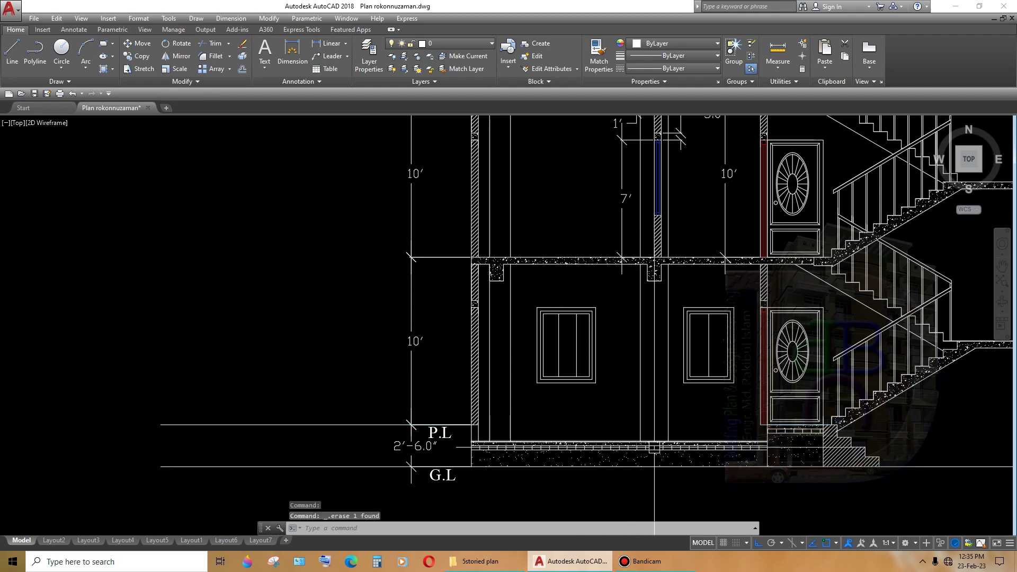
- Check the vertical line beside the door without changing it, then start the HATCH command
scroll(789, 434, up, 2)
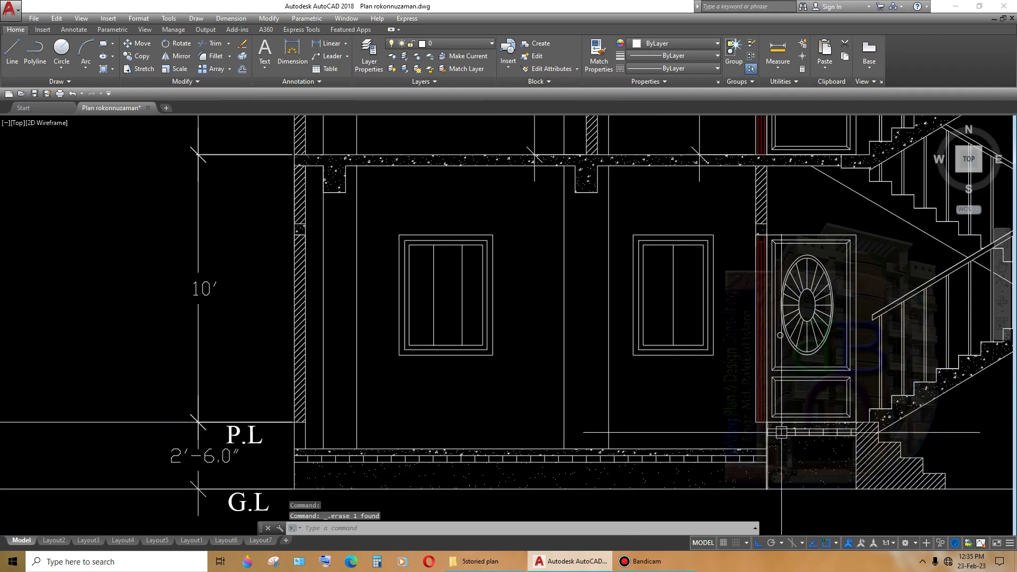
scroll(759, 424, up, 3)
click(749, 415)
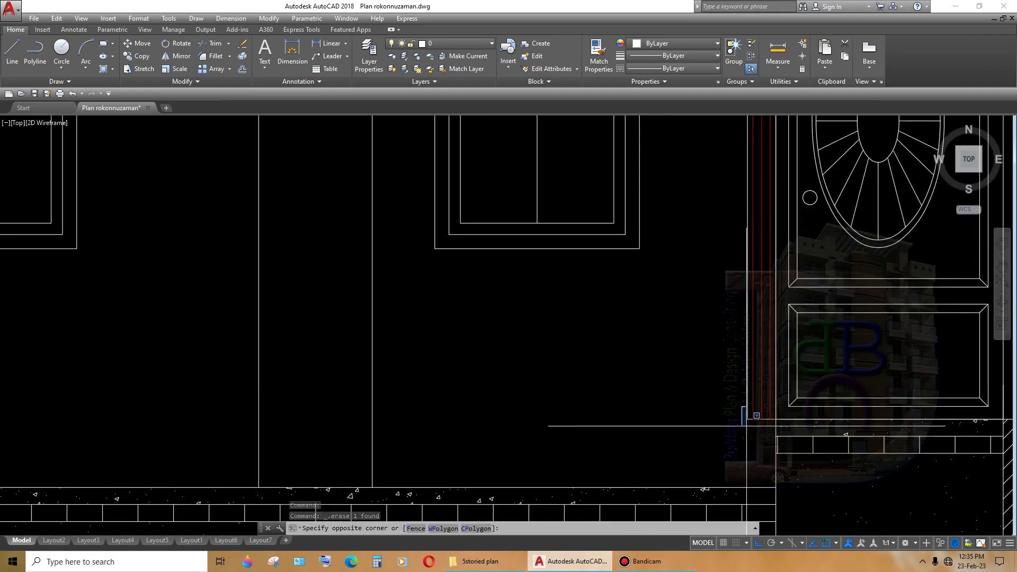
click(747, 419)
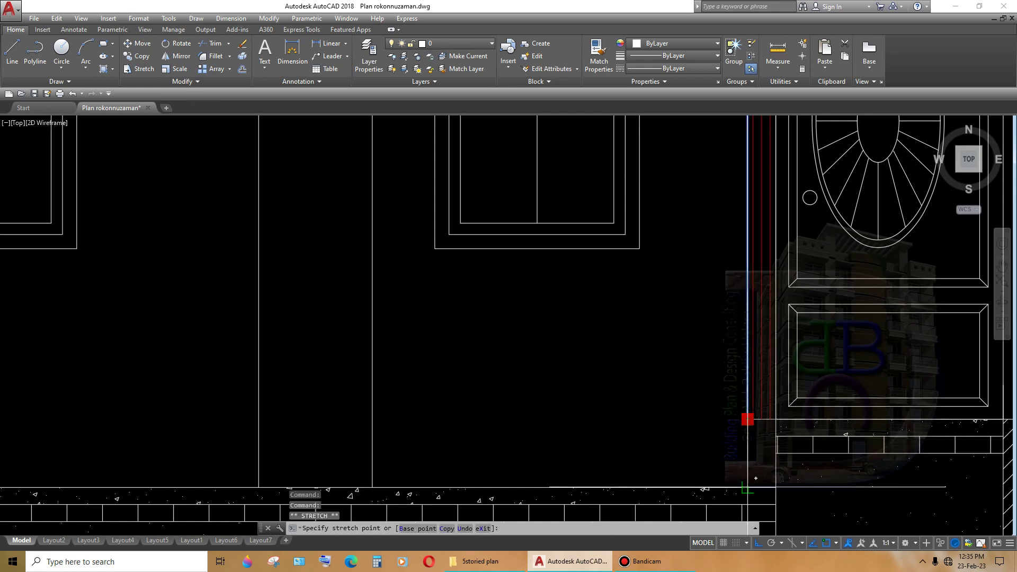
key(Escape)
scroll(819, 479, down, 3)
scroll(823, 485, up, 1)
scroll(831, 490, up, 1)
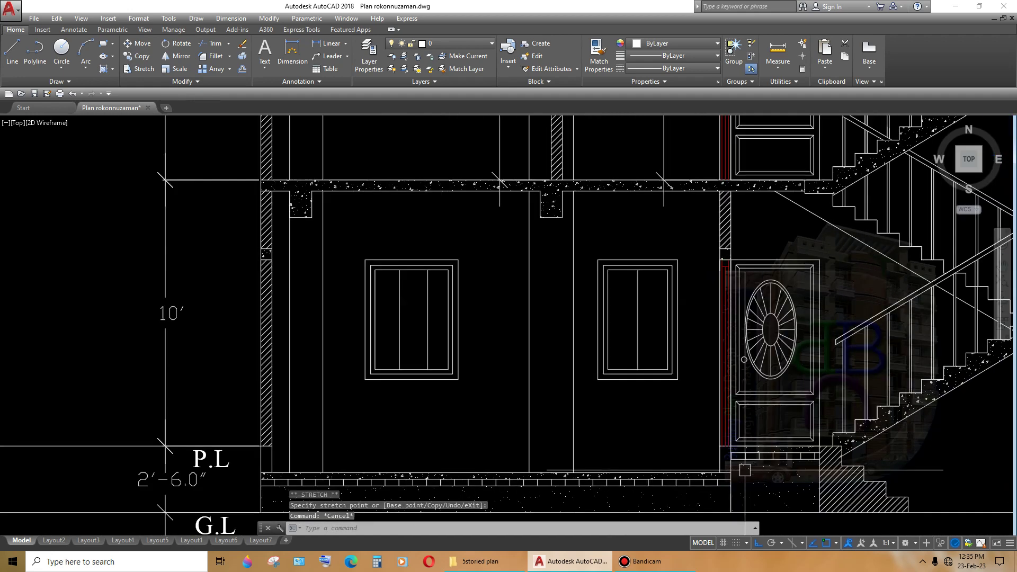
text(H)
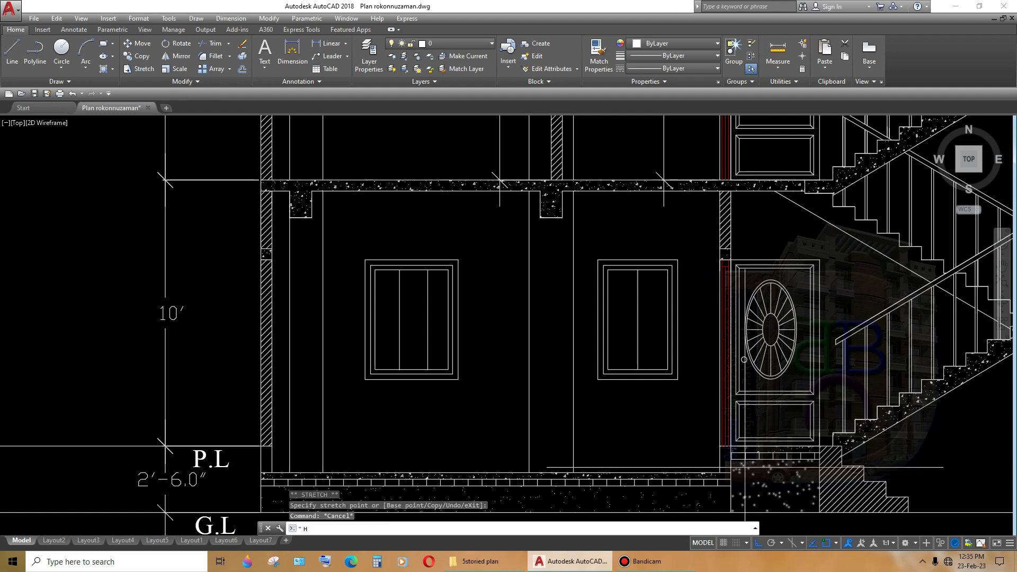
key(Return)
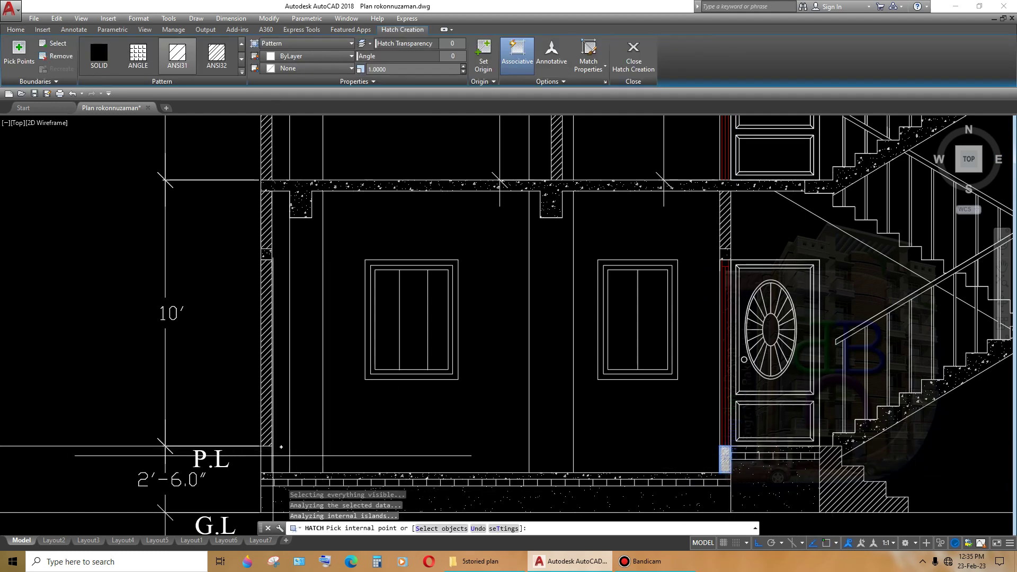
- Hatch the two short gaps at the ground-floor wall bases
click(724, 459)
click(267, 459)
middle_drag(267, 459, 333, 442)
key(Return)
- Match the new fills to the diagonal wall hatch with MATCHPROP
text(ma)
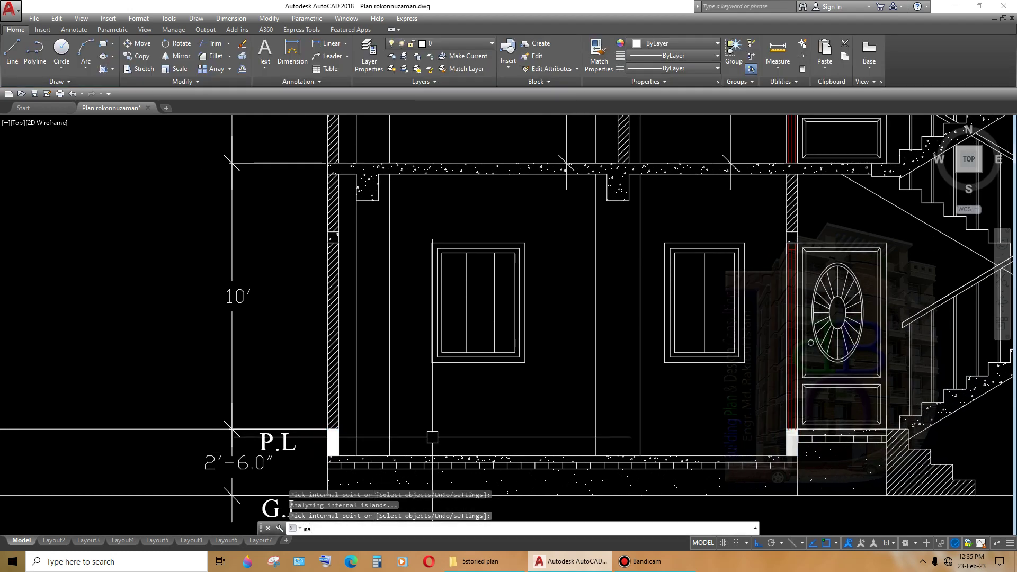
key(Return)
scroll(336, 387, up, 4)
click(332, 383)
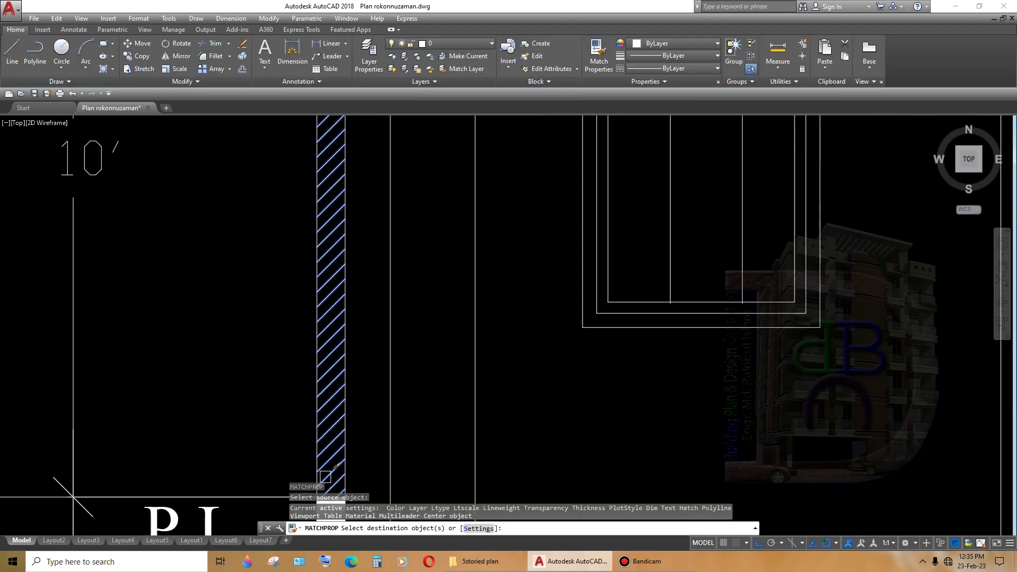
middle_drag(368, 445, 398, 321)
scroll(413, 397, down, 5)
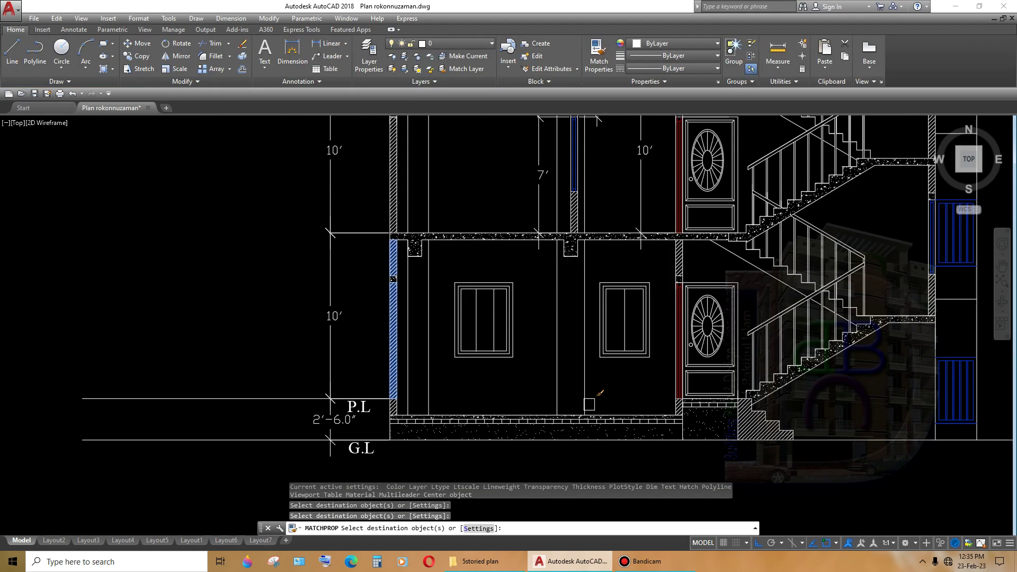
middle_drag(451, 386, 413, 398)
scroll(413, 397, up, 2)
key(Escape)
scroll(346, 399, up, 4)
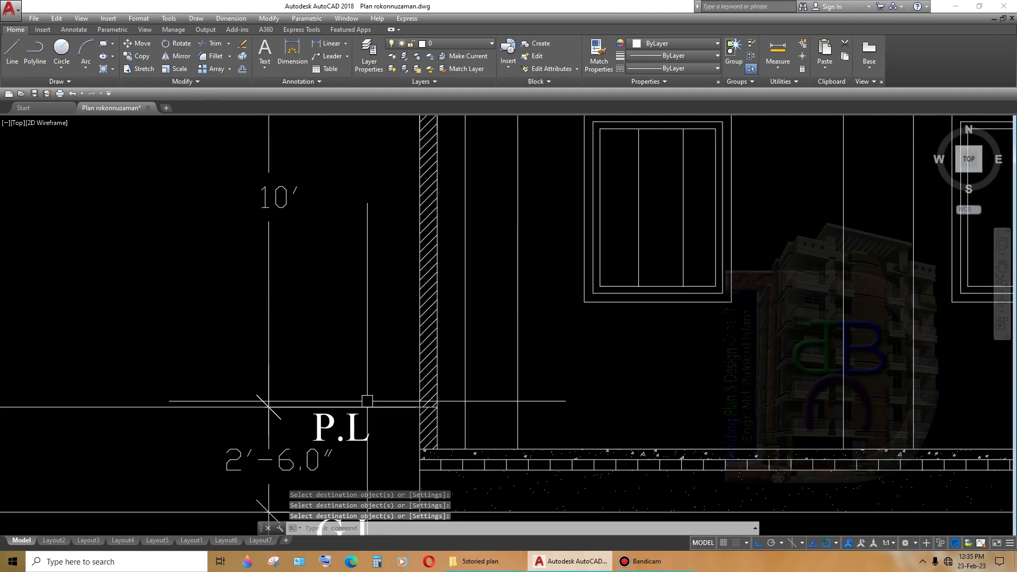
- Stretch the P.L line's end back to the wall edge
click(368, 407)
scroll(377, 397, up, 5)
scroll(427, 396, up, 2)
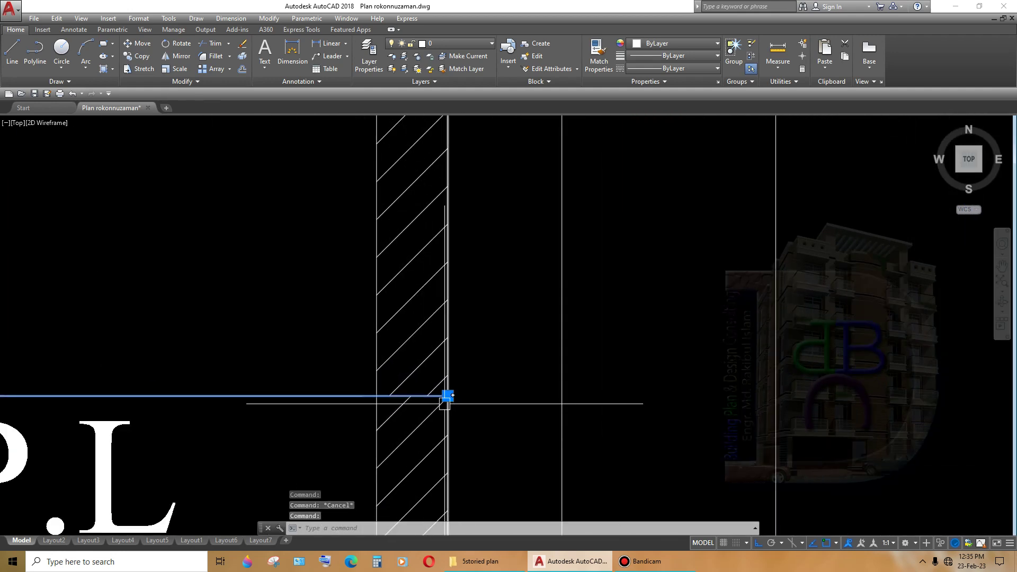
click(448, 395)
scroll(447, 395, down, 4)
click(439, 405)
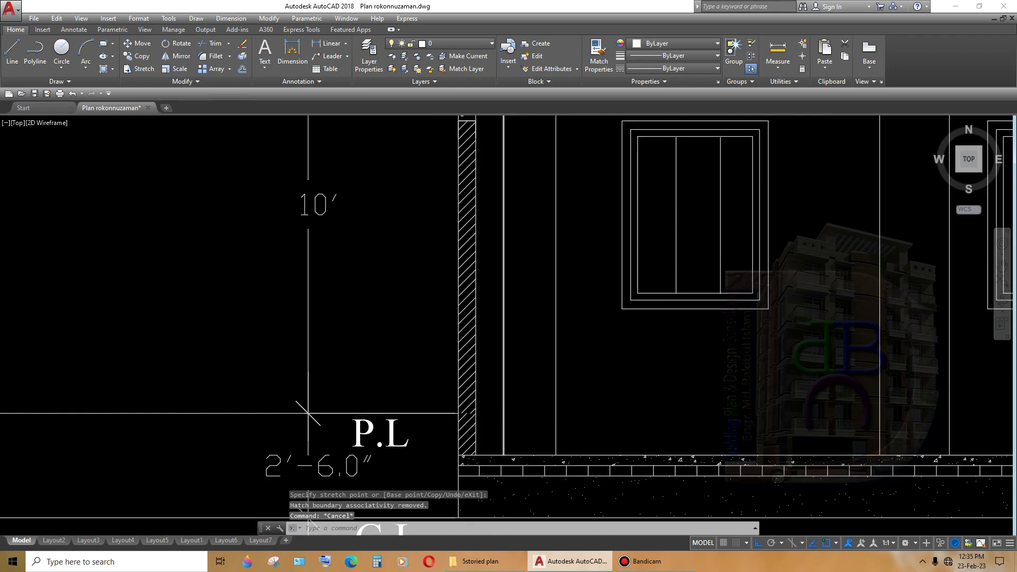
key(Escape)
scroll(439, 402, up, 4)
- Select the wall hatch and check its bottom edge, leaving it unchanged
click(424, 415)
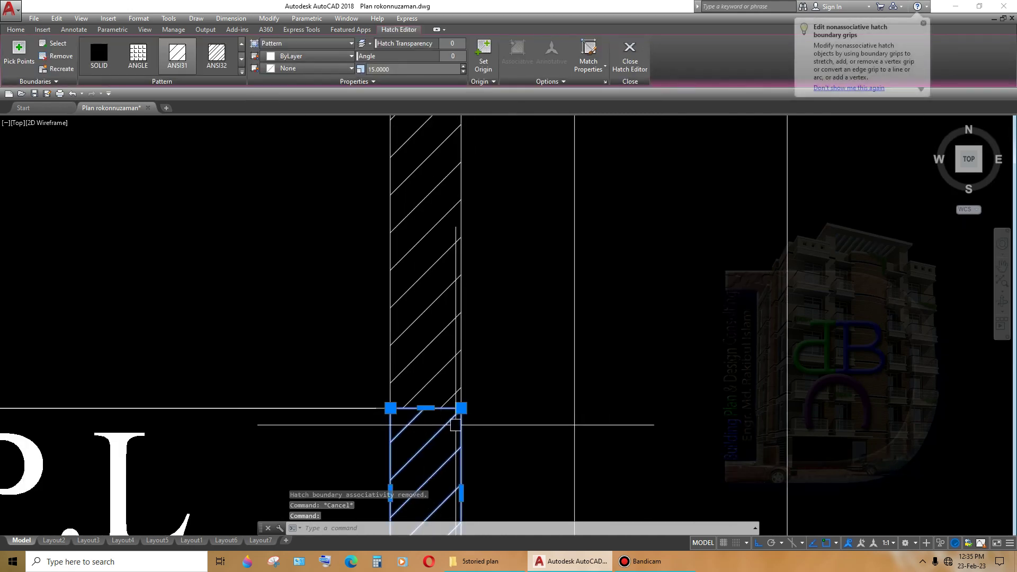
key(Escape)
click(424, 375)
click(425, 408)
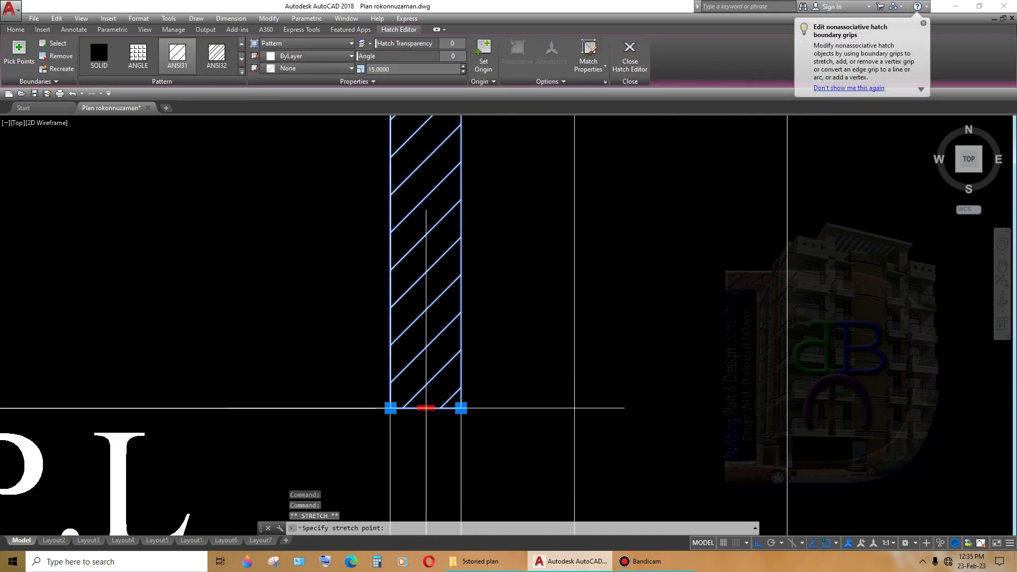
middle_drag(431, 431, 455, 300)
scroll(454, 438, down, 3)
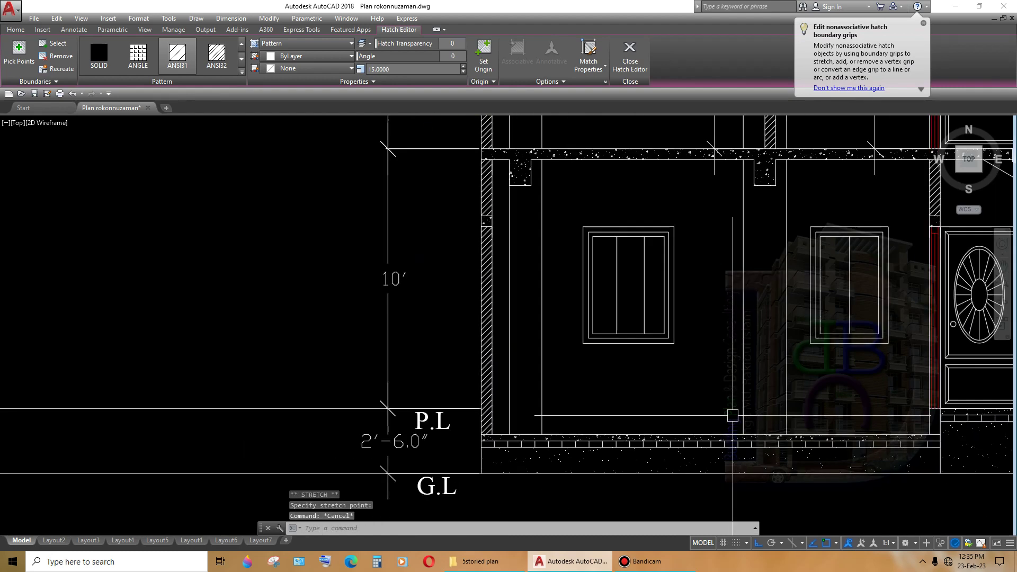
key(Escape)
scroll(607, 438, down, 2)
scroll(607, 438, down, 3)
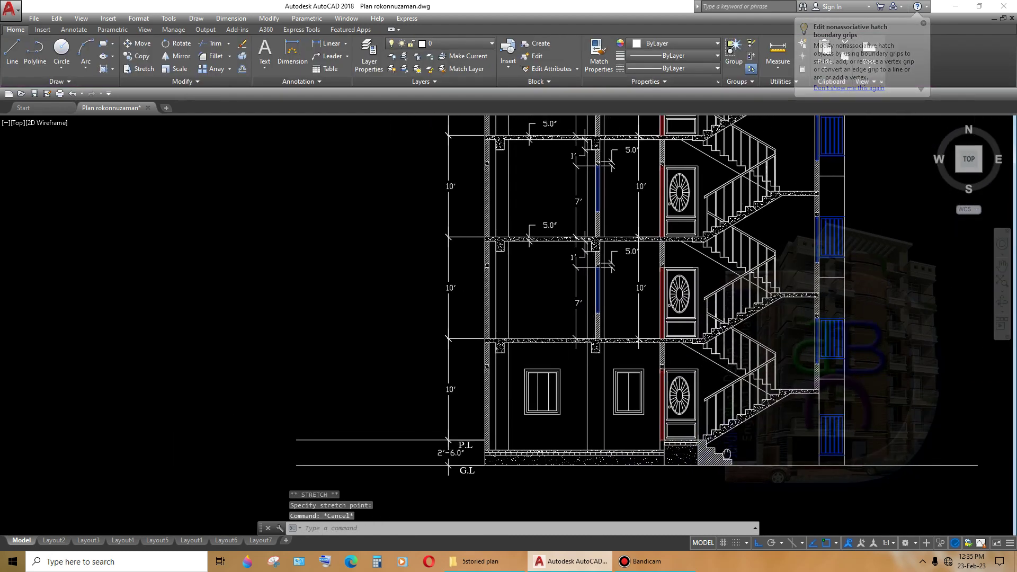
- Window-select the spare floor plan lying below the section
scroll(703, 233, down, 2)
scroll(673, 273, down, 2)
middle_drag(797, 420, 772, 341)
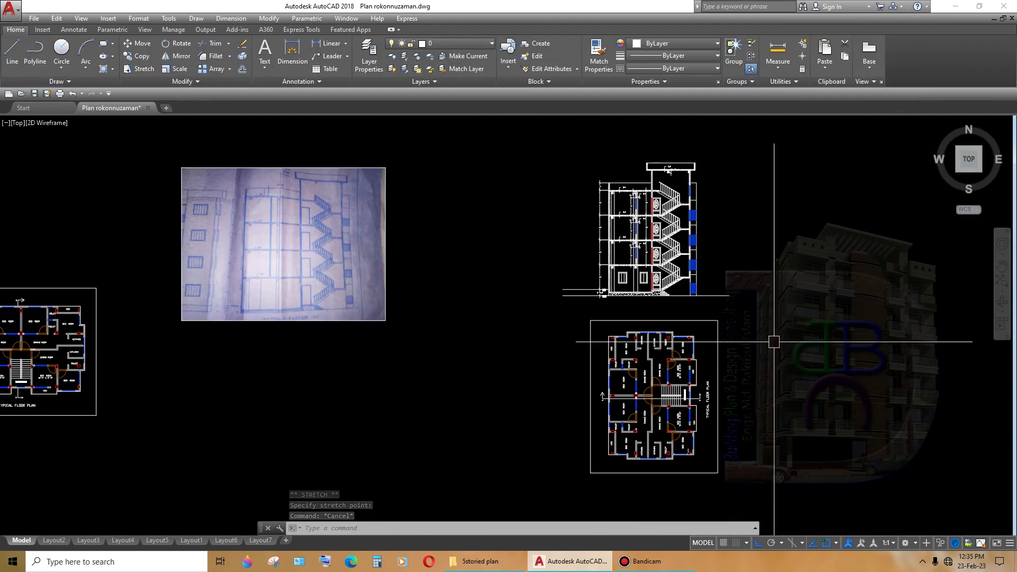
click(767, 315)
click(577, 480)
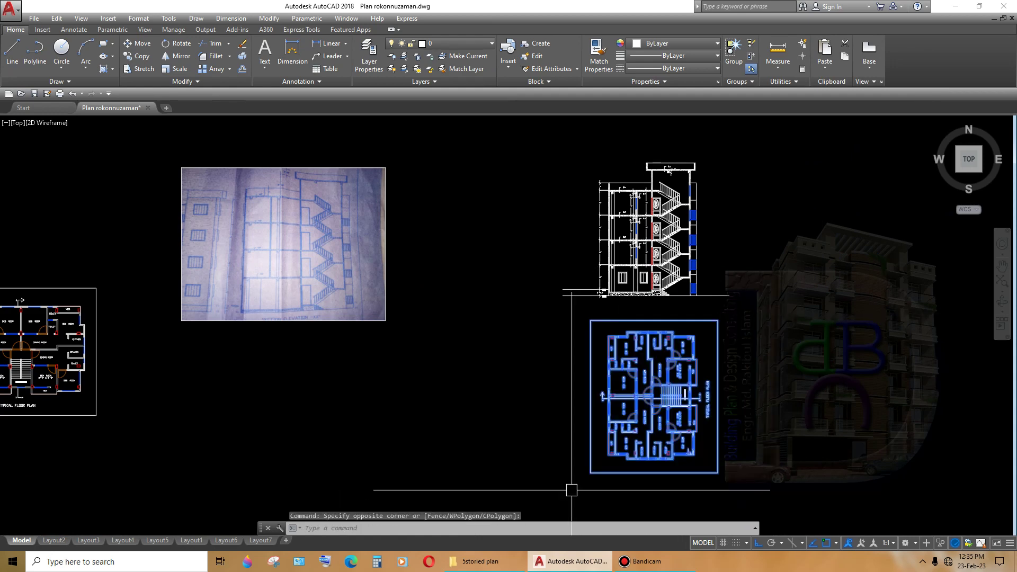
click(794, 316)
- Pan up so the staircase section and the spare plan are both in view
scroll(711, 379, up, 2)
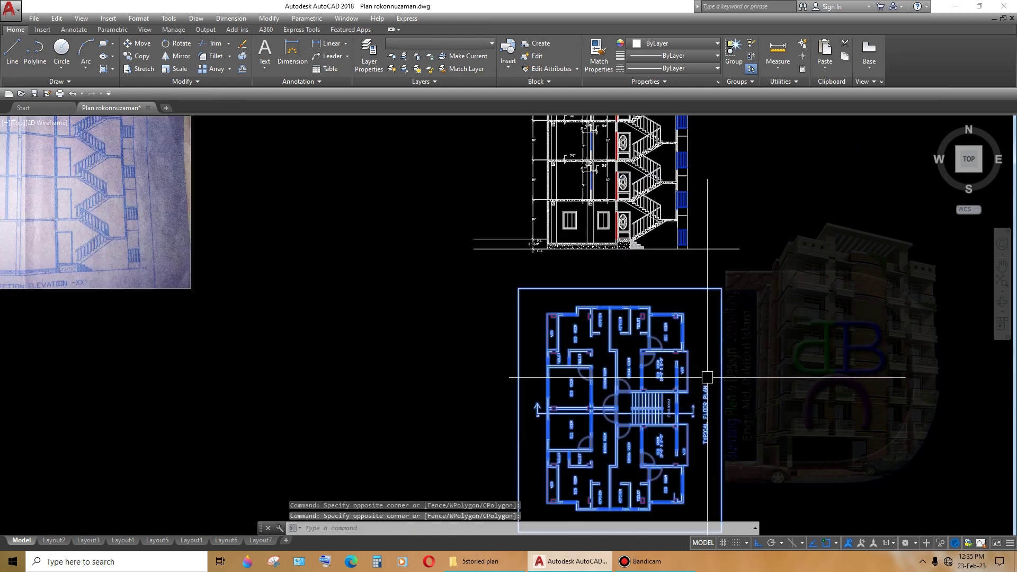
scroll(720, 391, up, 2)
middle_drag(723, 404, 727, 397)
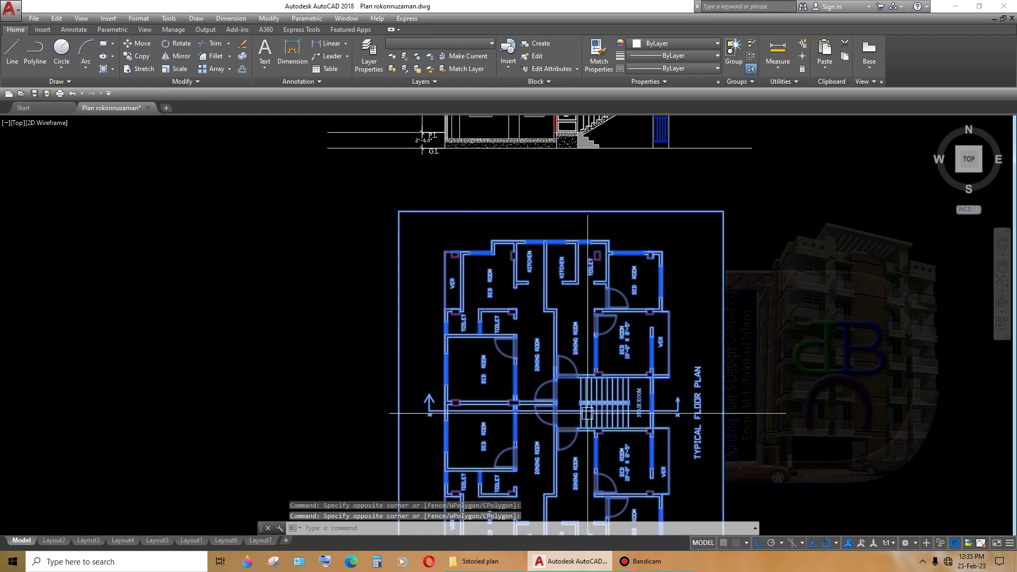
scroll(670, 365, down, 5)
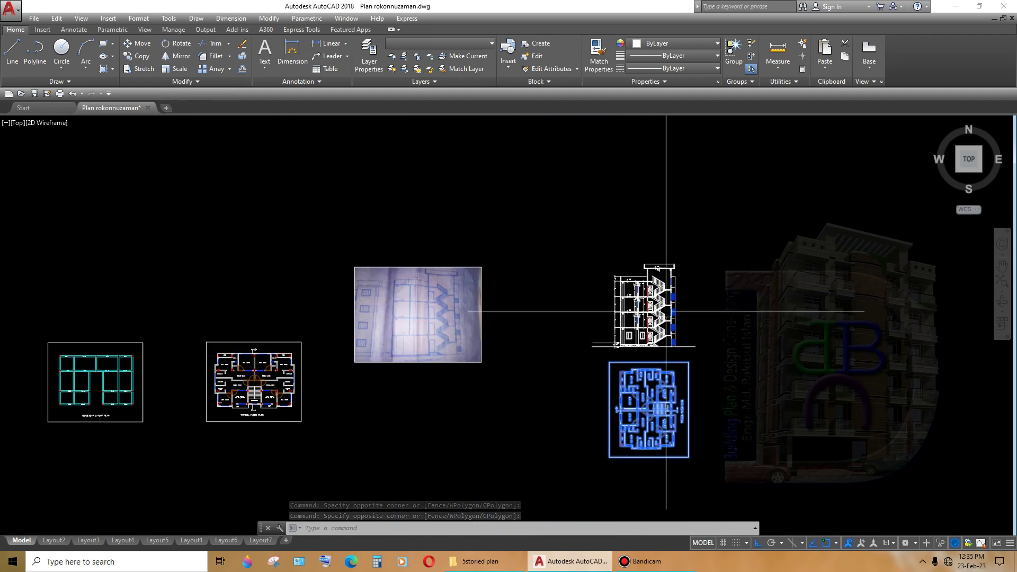
scroll(680, 284, up, 5)
middle_drag(757, 386, 751, 313)
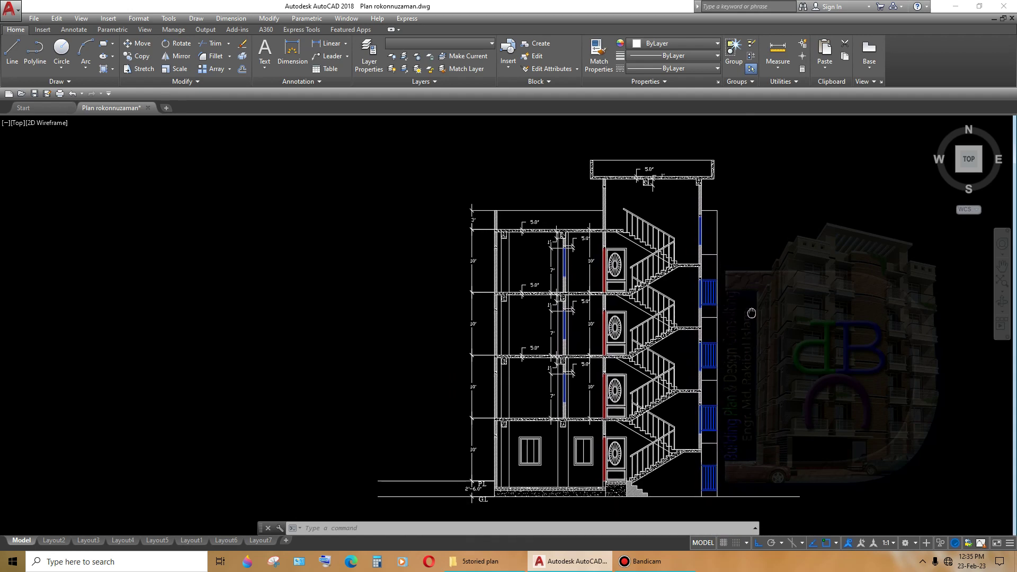
middle_drag(750, 313, 743, 241)
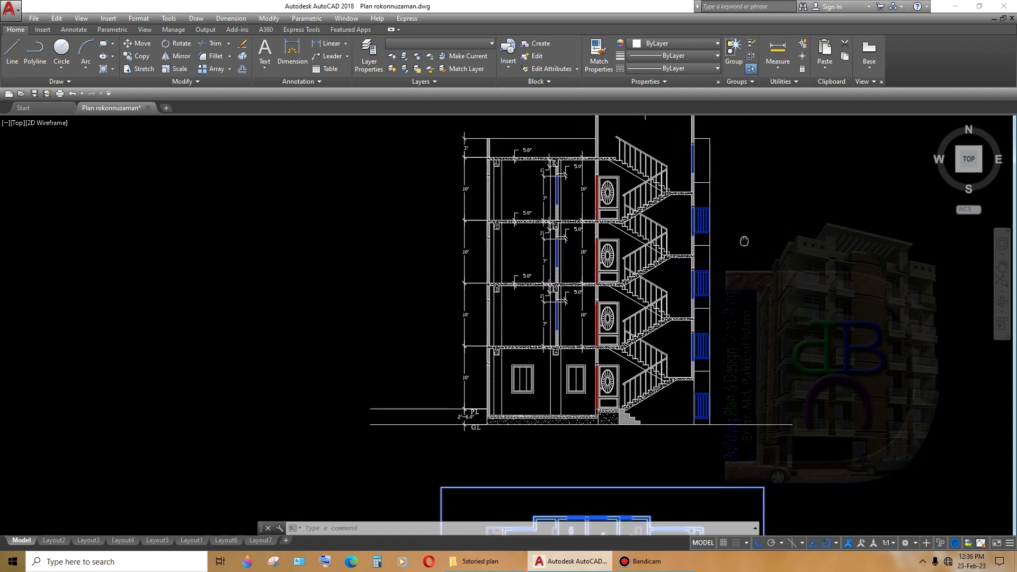
scroll(730, 318, down, 2)
scroll(760, 336, up, 2)
scroll(784, 402, down, 3)
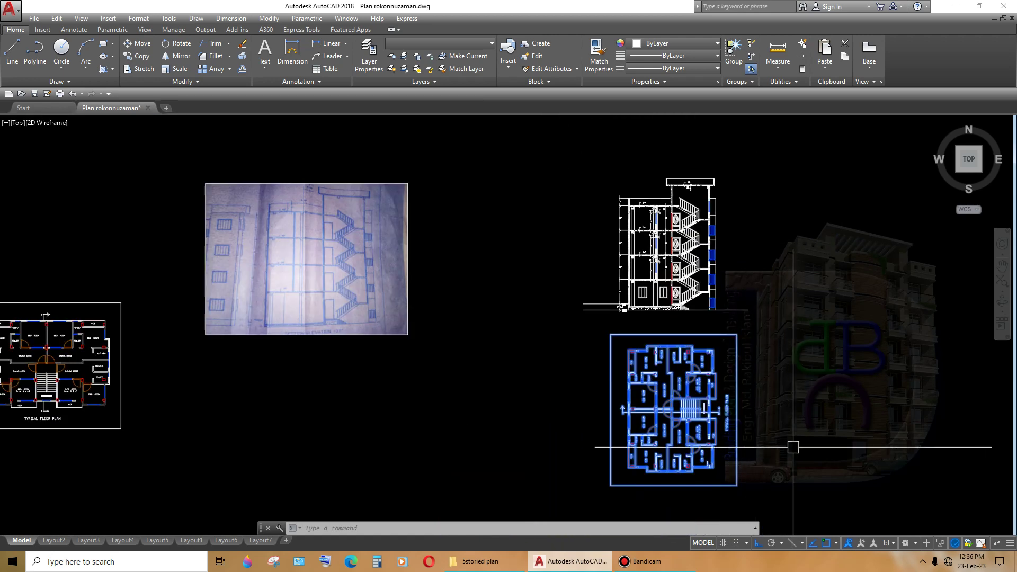
- Delete the spare 471-object floor plan copy below the section
click(773, 305)
click(556, 471)
key(Delete)
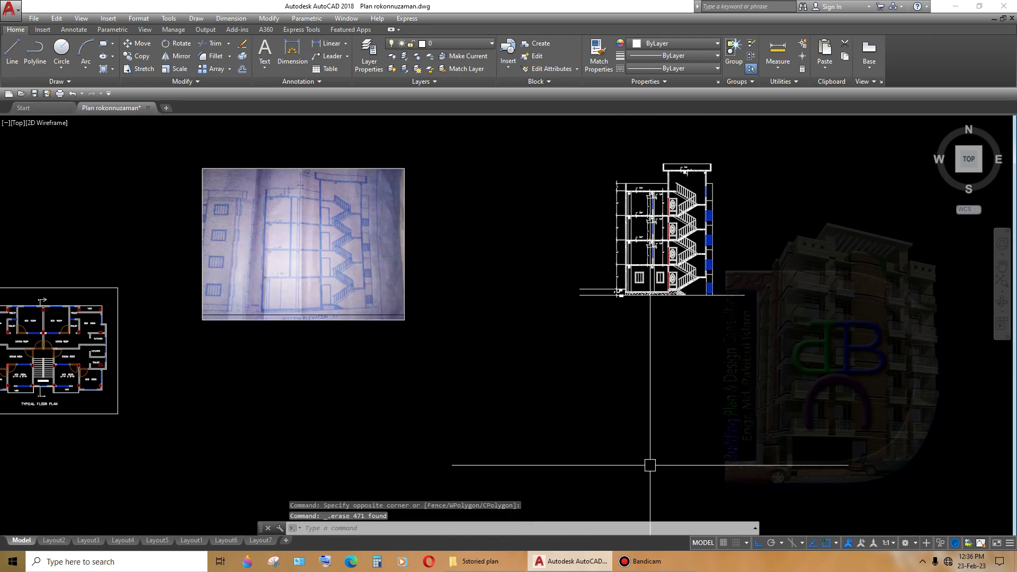
scroll(696, 331, down, 2)
scroll(696, 331, down, 2)
- Pan back to the Typical Floor Plan sheet
middle_drag(666, 471, 678, 431)
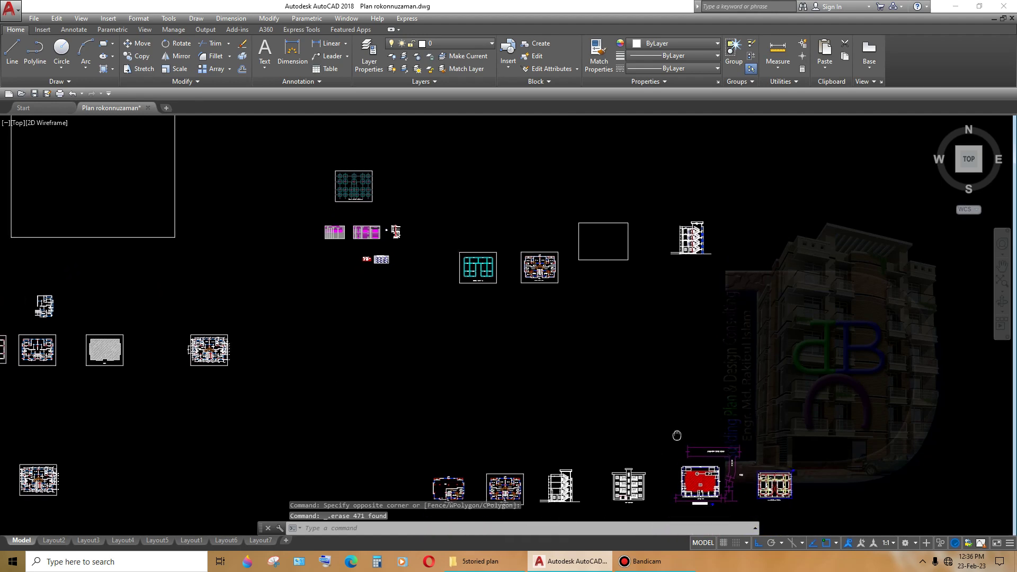
scroll(567, 503, up, 2)
scroll(588, 503, up, 2)
scroll(661, 503, down, 2)
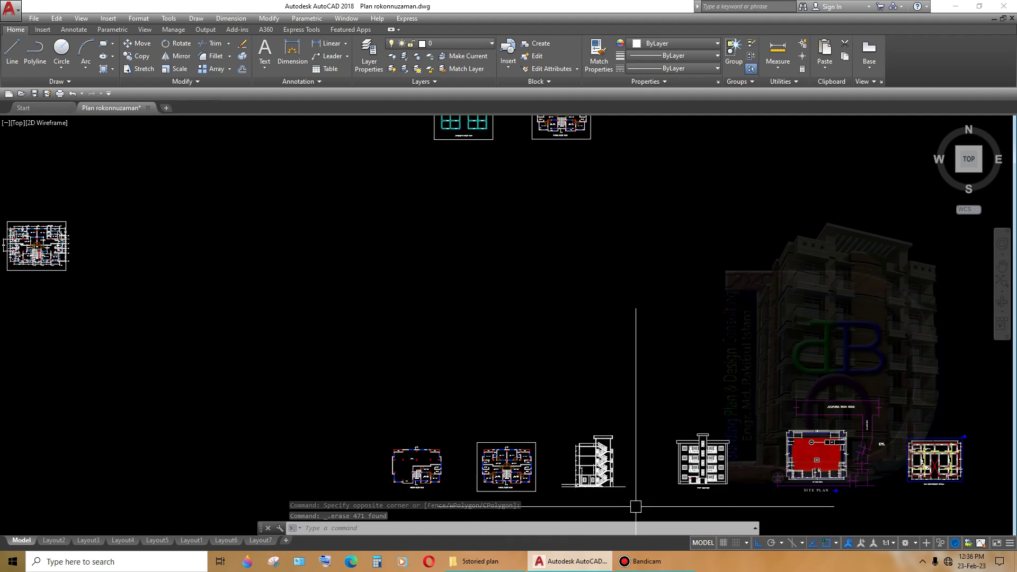
middle_drag(743, 320, 540, 320)
scroll(465, 374, up, 3)
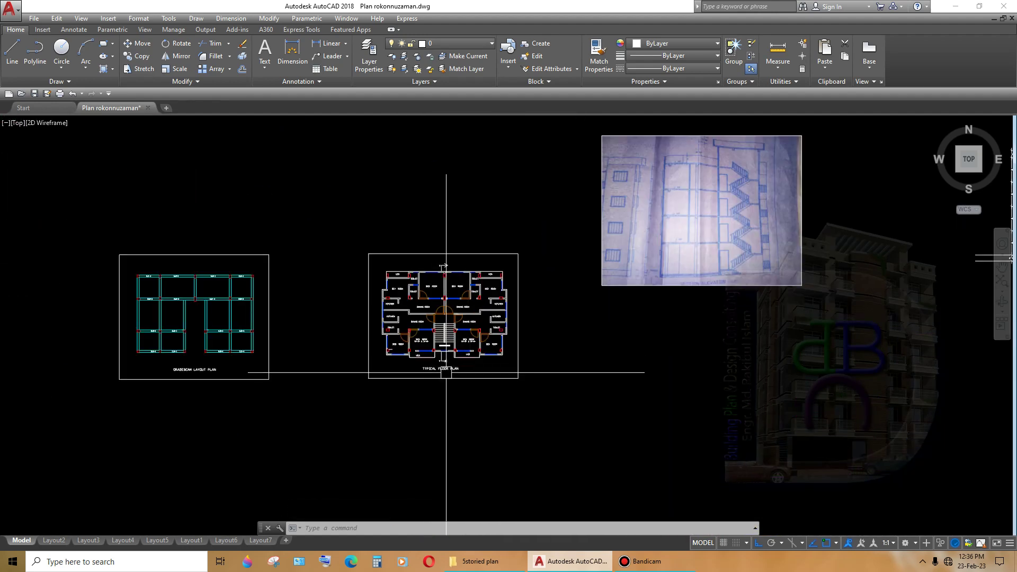
scroll(444, 355, up, 4)
- Copy the TYPICAL FLOOR PLAN title text to a spot beneath the building section
click(445, 353)
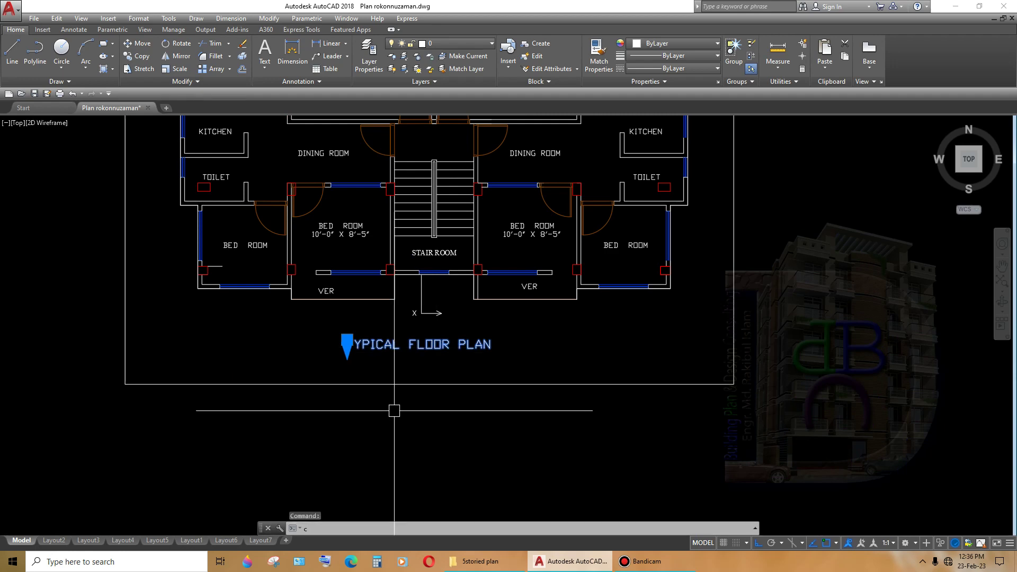
text(co)
key(Return)
click(395, 410)
scroll(395, 411, down, 5)
middle_drag(781, 329, 465, 504)
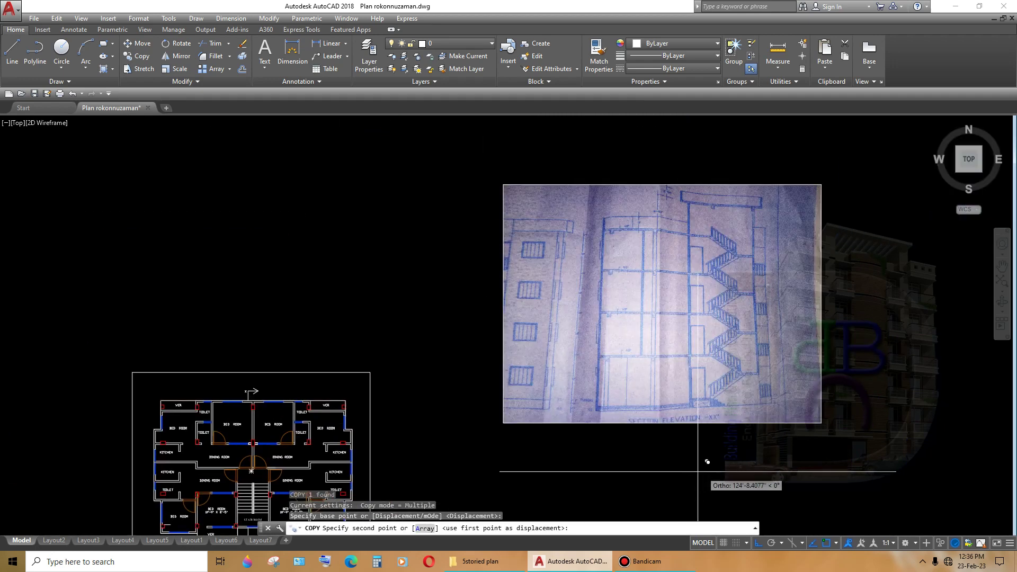
middle_drag(708, 470, 574, 473)
scroll(574, 473, down, 3)
middle_drag(859, 452, 586, 448)
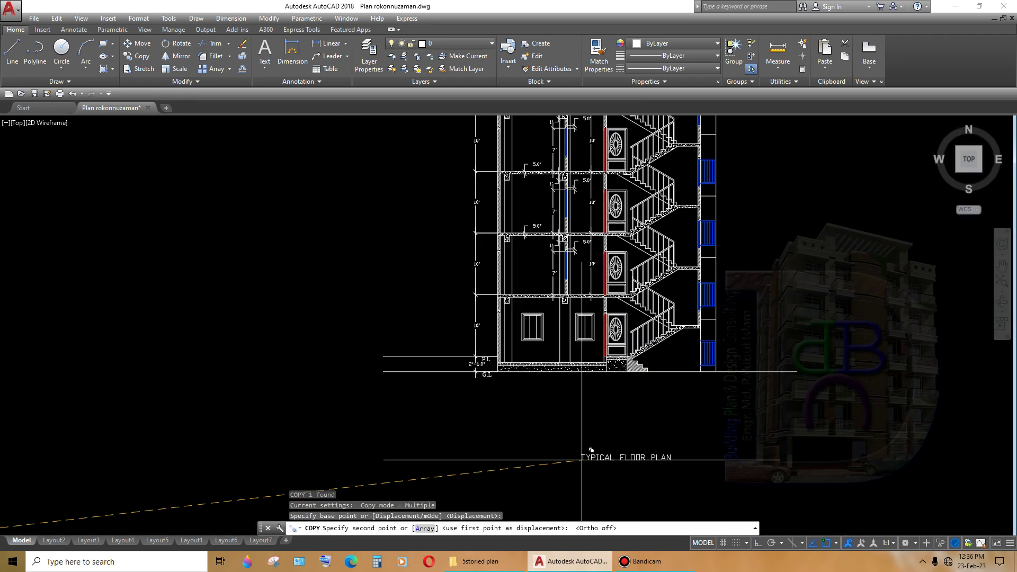
scroll(586, 448, up, 6)
key(F8)
click(548, 374)
- Pan between the scanned section image, the floor plan and the building section to compare them
scroll(547, 374, down, 3)
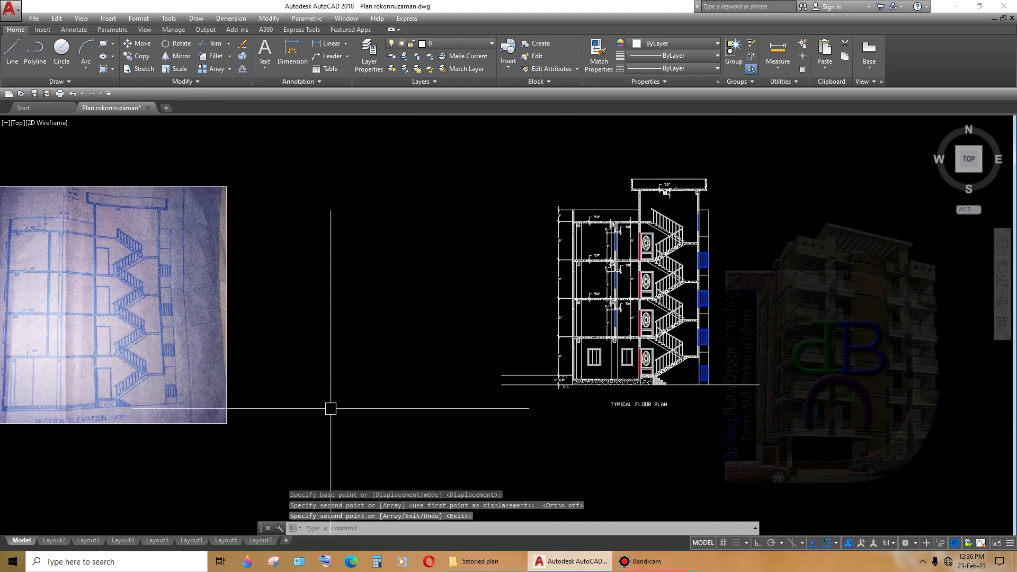
middle_drag(330, 409, 466, 436)
scroll(466, 437, up, 2)
middle_drag(336, 386, 636, 386)
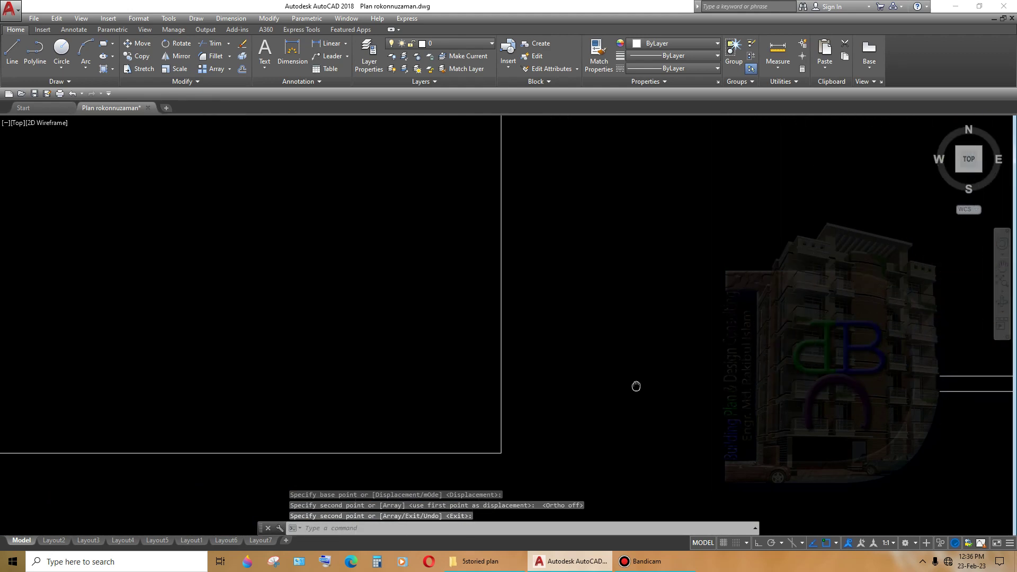
middle_drag(424, 344, 579, 352)
scroll(313, 353, up, 2)
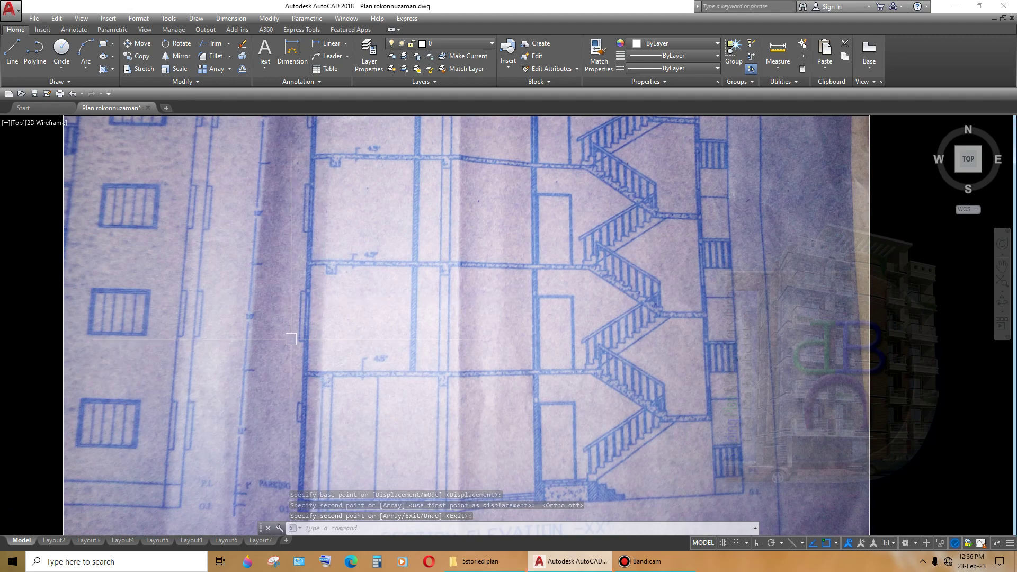
scroll(322, 275, down, 5)
scroll(513, 413, down, 2)
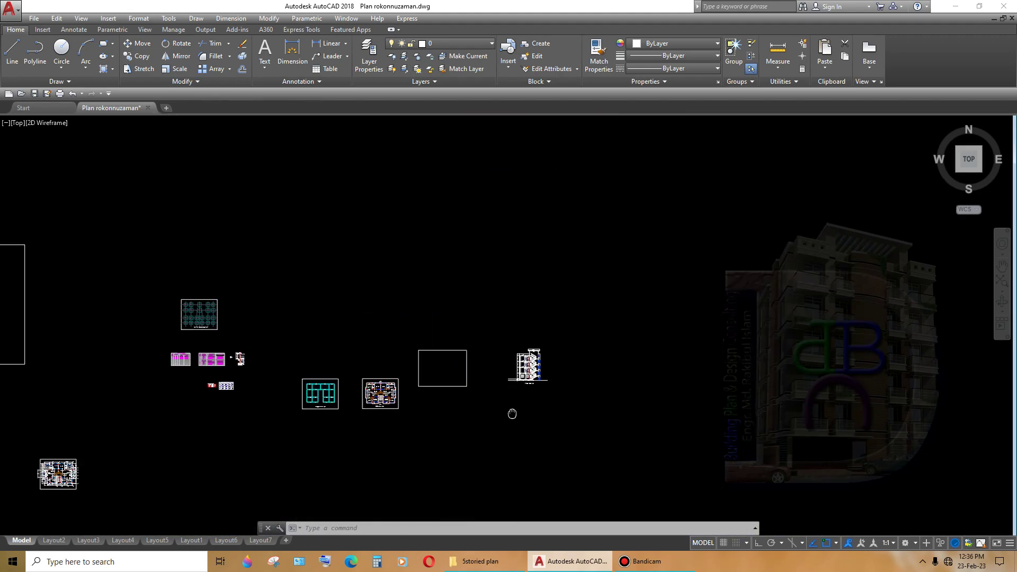
middle_drag(376, 397, 380, 345)
scroll(348, 317, up, 5)
scroll(455, 267, up, 2)
scroll(455, 286, up, 6)
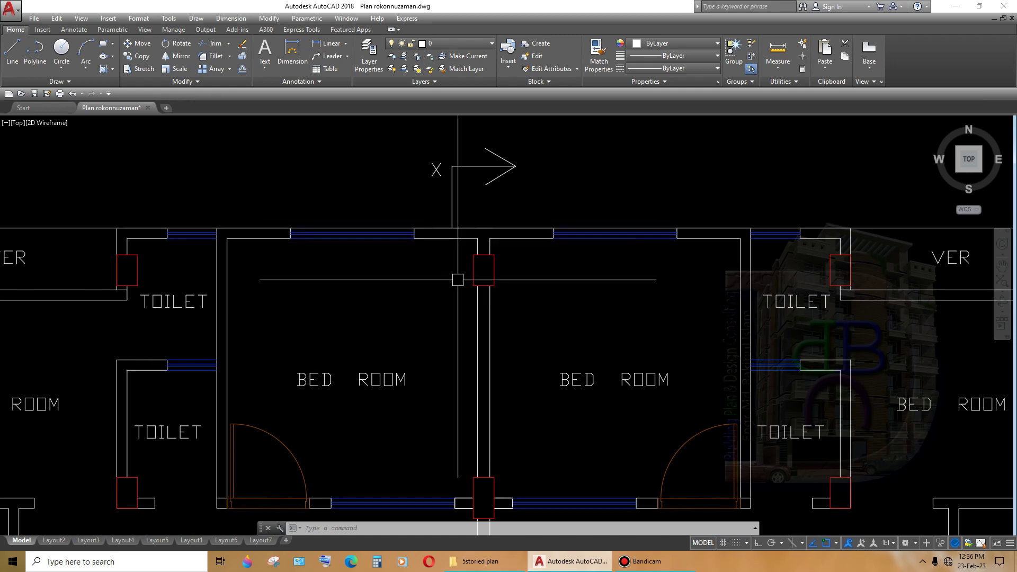
scroll(438, 279, down, 1)
scroll(426, 249, down, 5)
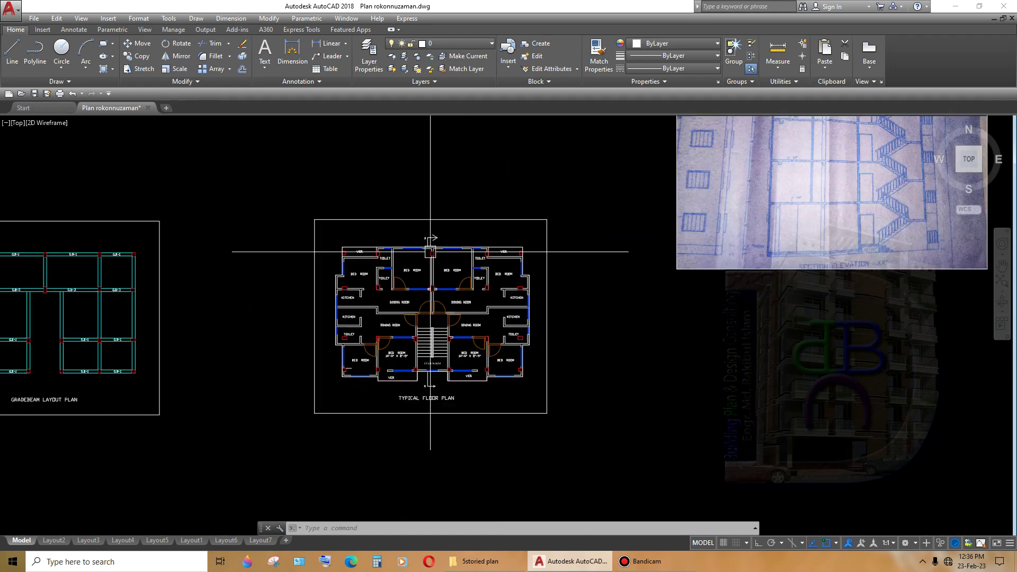
scroll(665, 243, down, 3)
scroll(882, 298, up, 2)
middle_drag(882, 298, 542, 332)
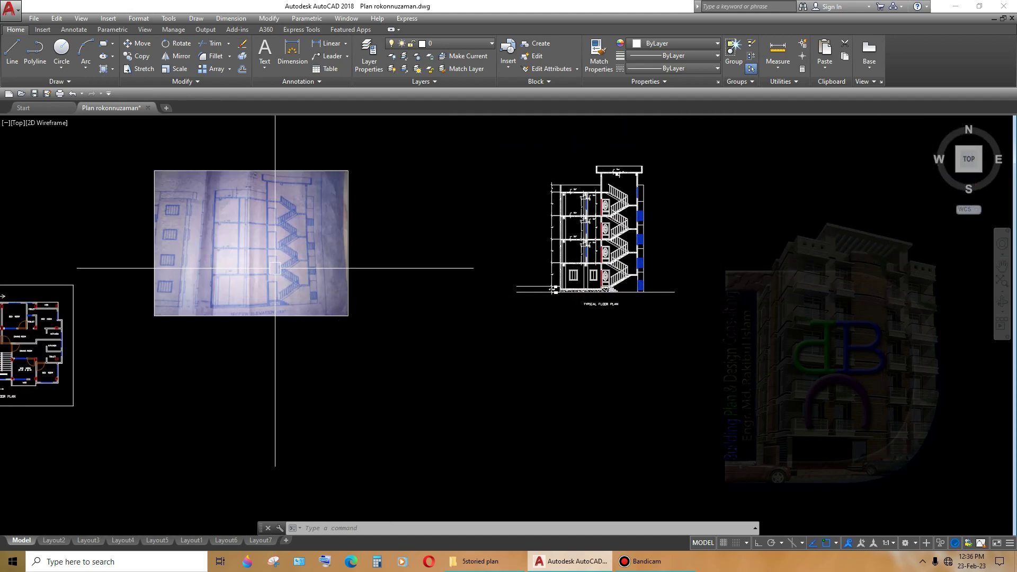
scroll(281, 297, up, 2)
middle_drag(452, 230, 365, 271)
scroll(683, 339, up, 6)
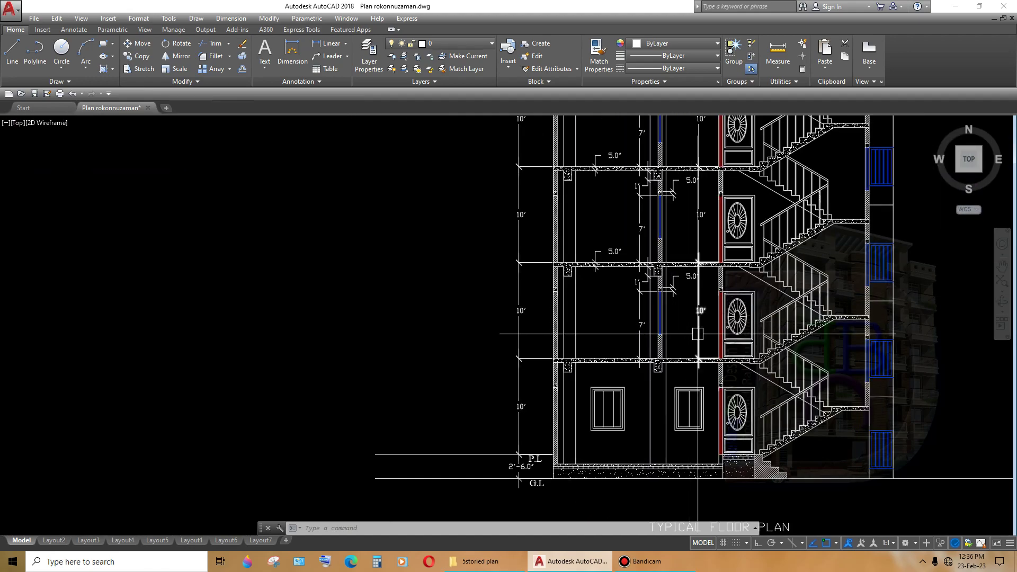
scroll(703, 374, down, 1)
scroll(703, 373, down, 5)
scroll(634, 416, up, 6)
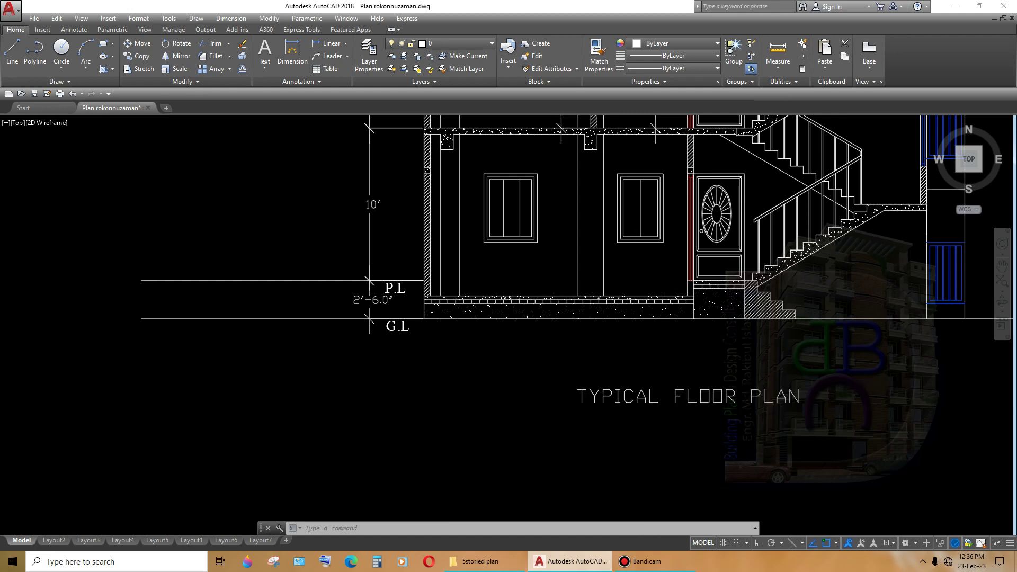
- Retype the copied title as 'SECTIONAL ELEVATION X-X'
double_click(578, 395)
text(SECTIONAL ELEVATION X-X)
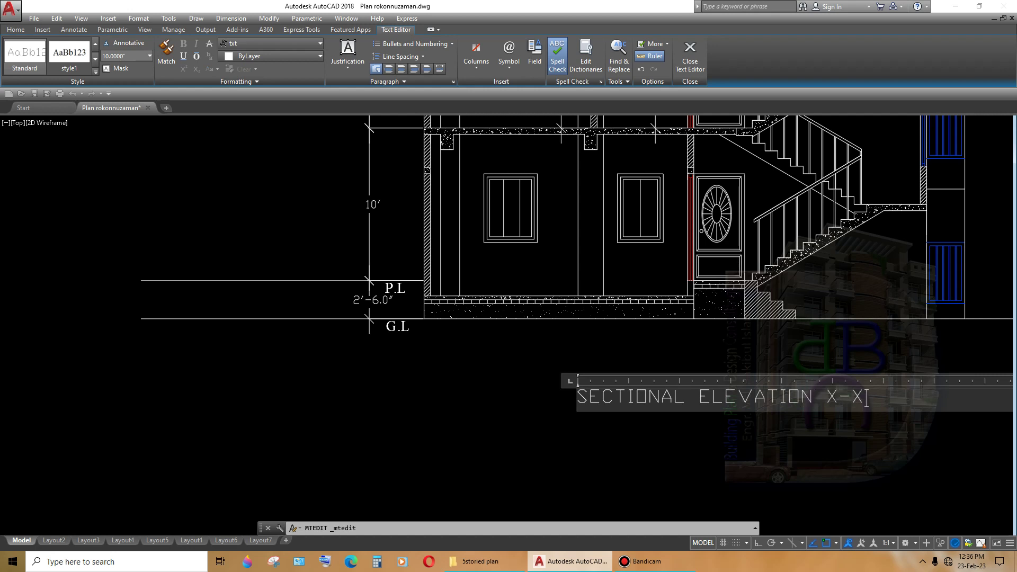
click(537, 427)
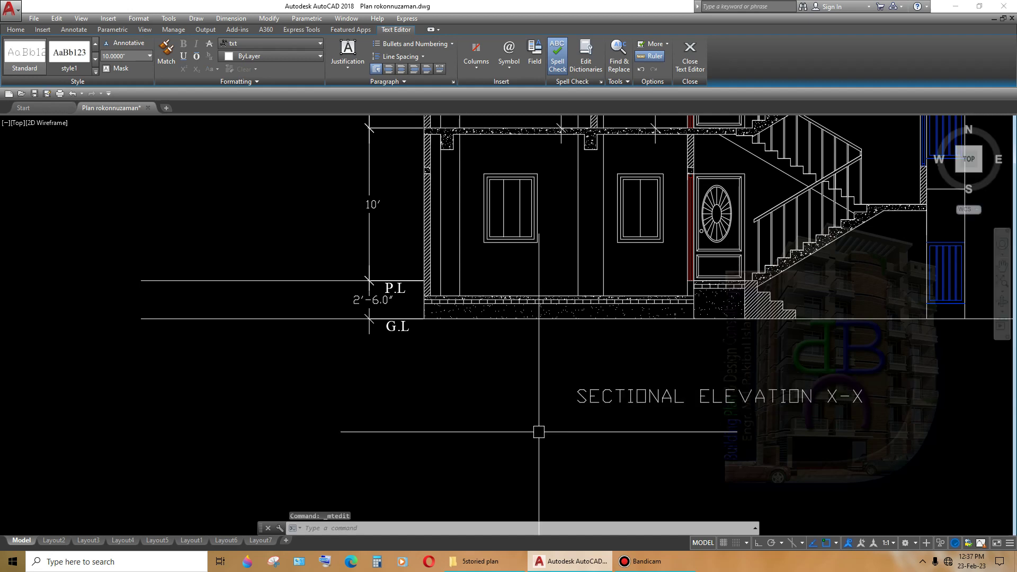
click(583, 396)
click(578, 392)
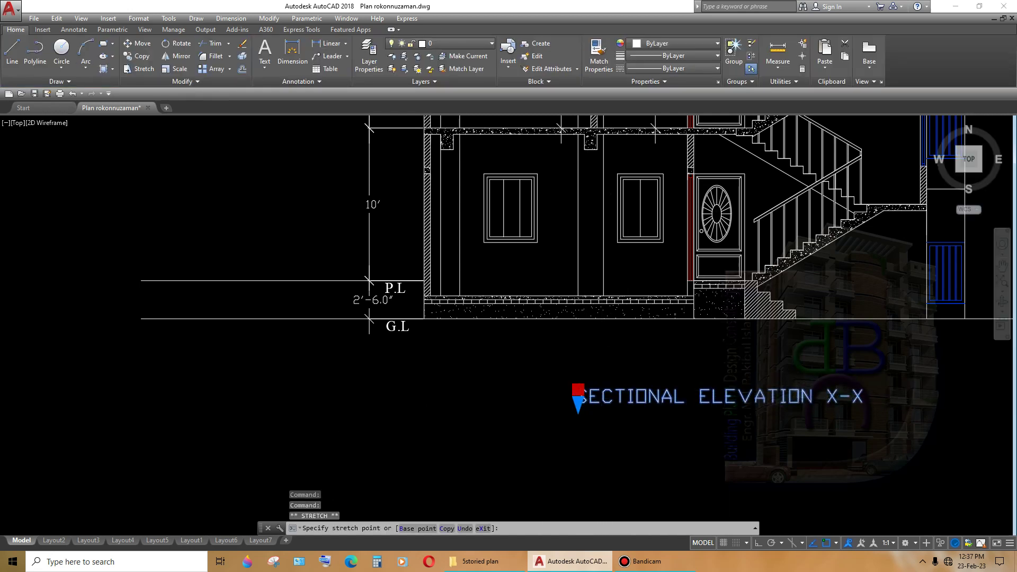
key(Escape)
scroll(792, 444, down, 3)
scroll(688, 434, down, 3)
scroll(693, 434, down, 2)
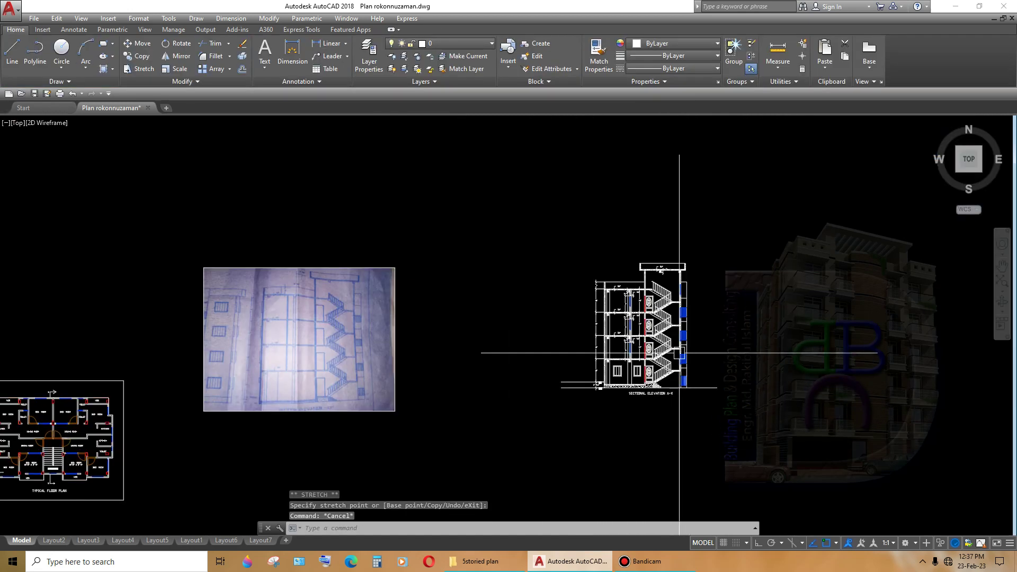
scroll(683, 415, up, 2)
scroll(683, 418, up, 2)
middle_drag(684, 382, 670, 415)
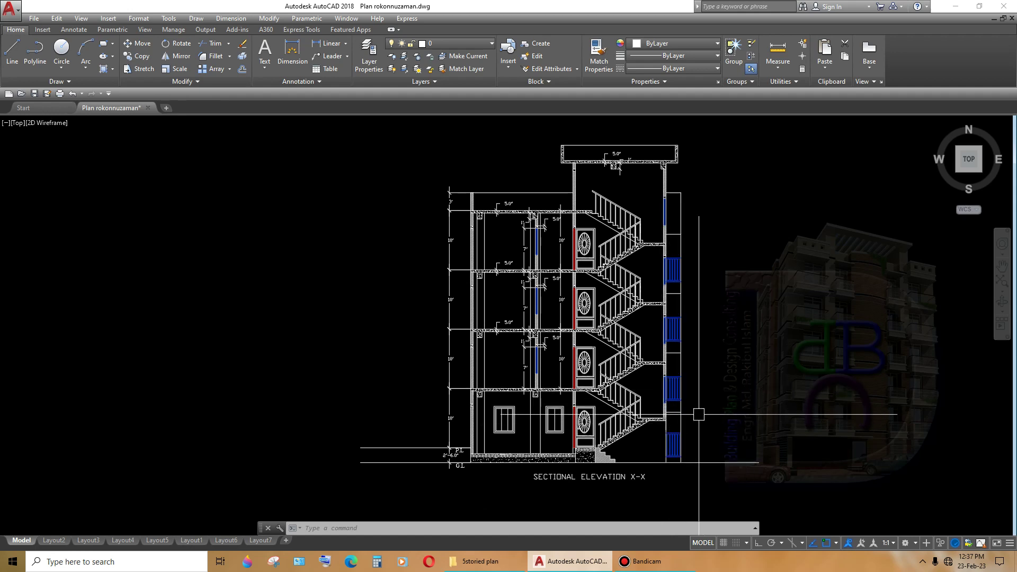
middle_drag(699, 414, 713, 337)
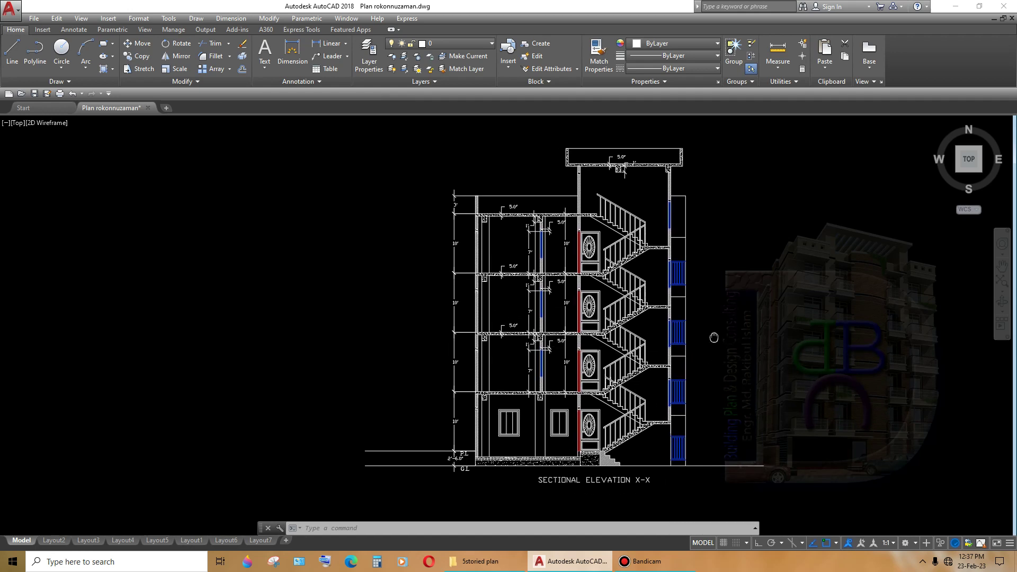